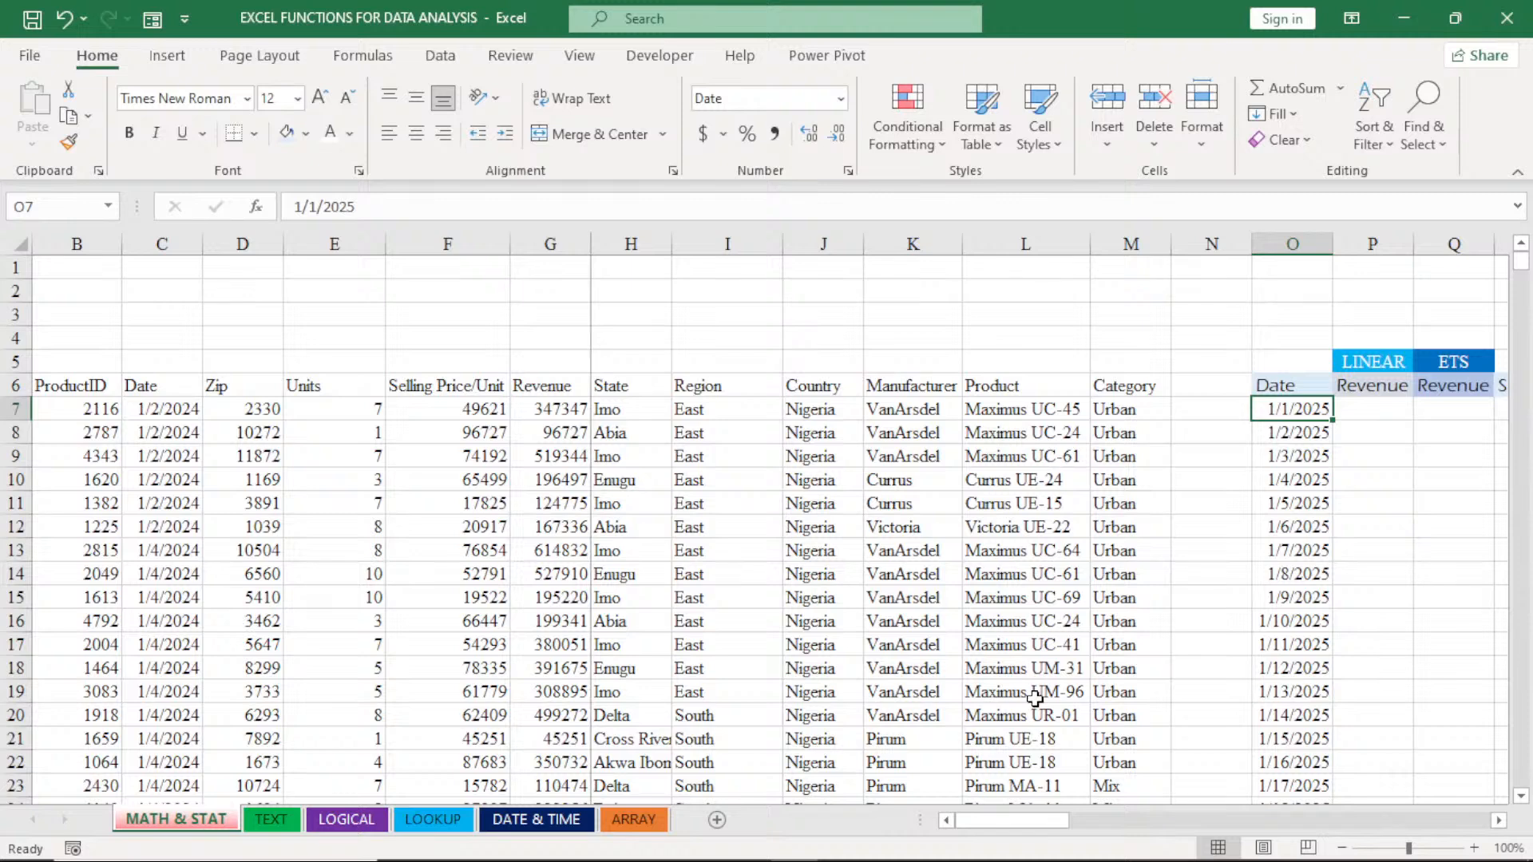
- Enter the heading DATA FORCASTING in cell I2 above the Region column
left_click(740, 291)
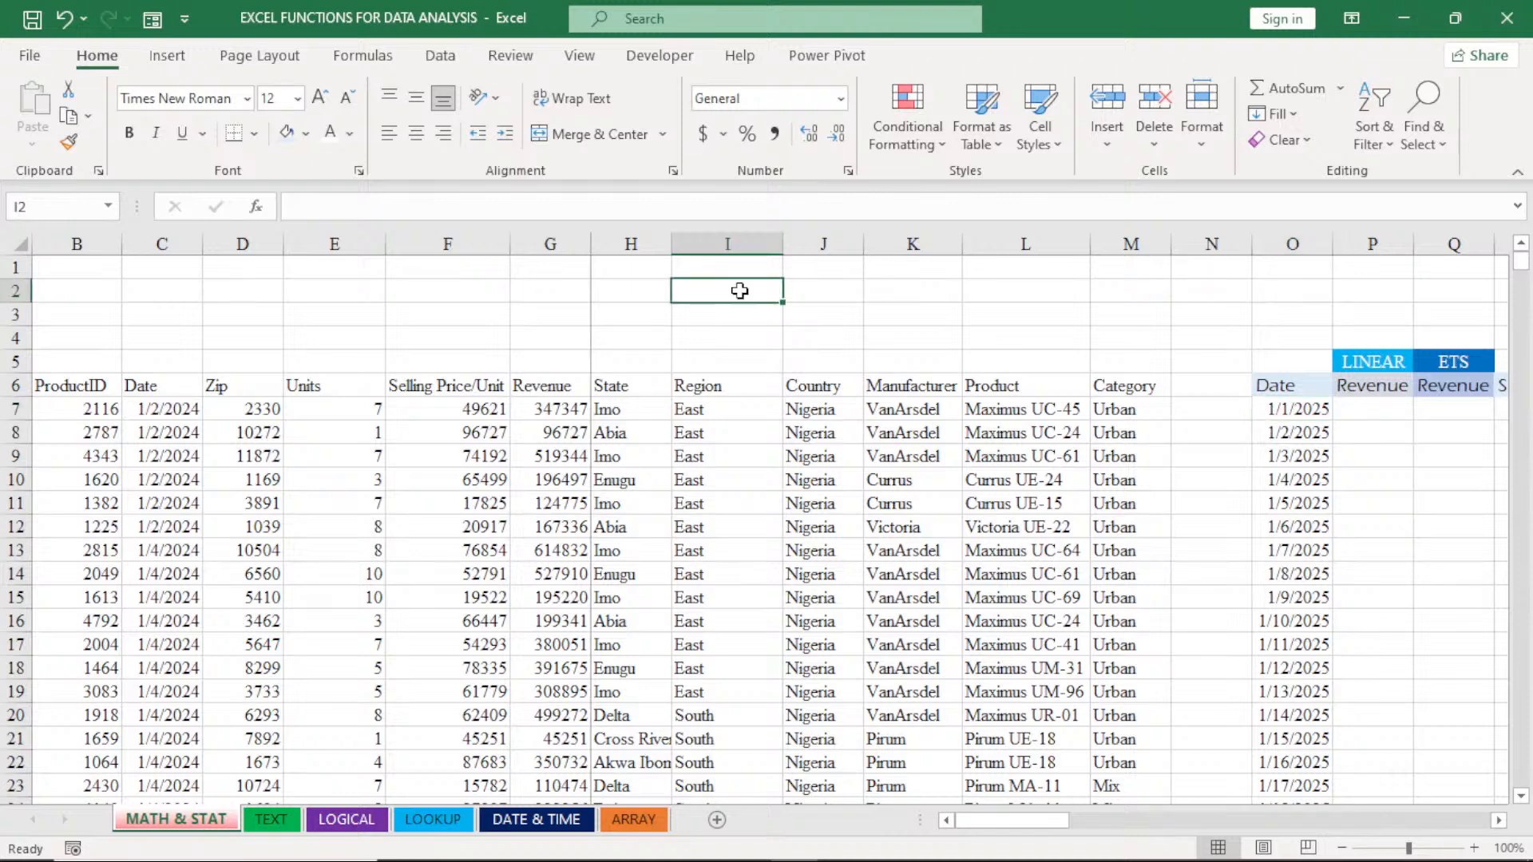
type("DATA FOR")
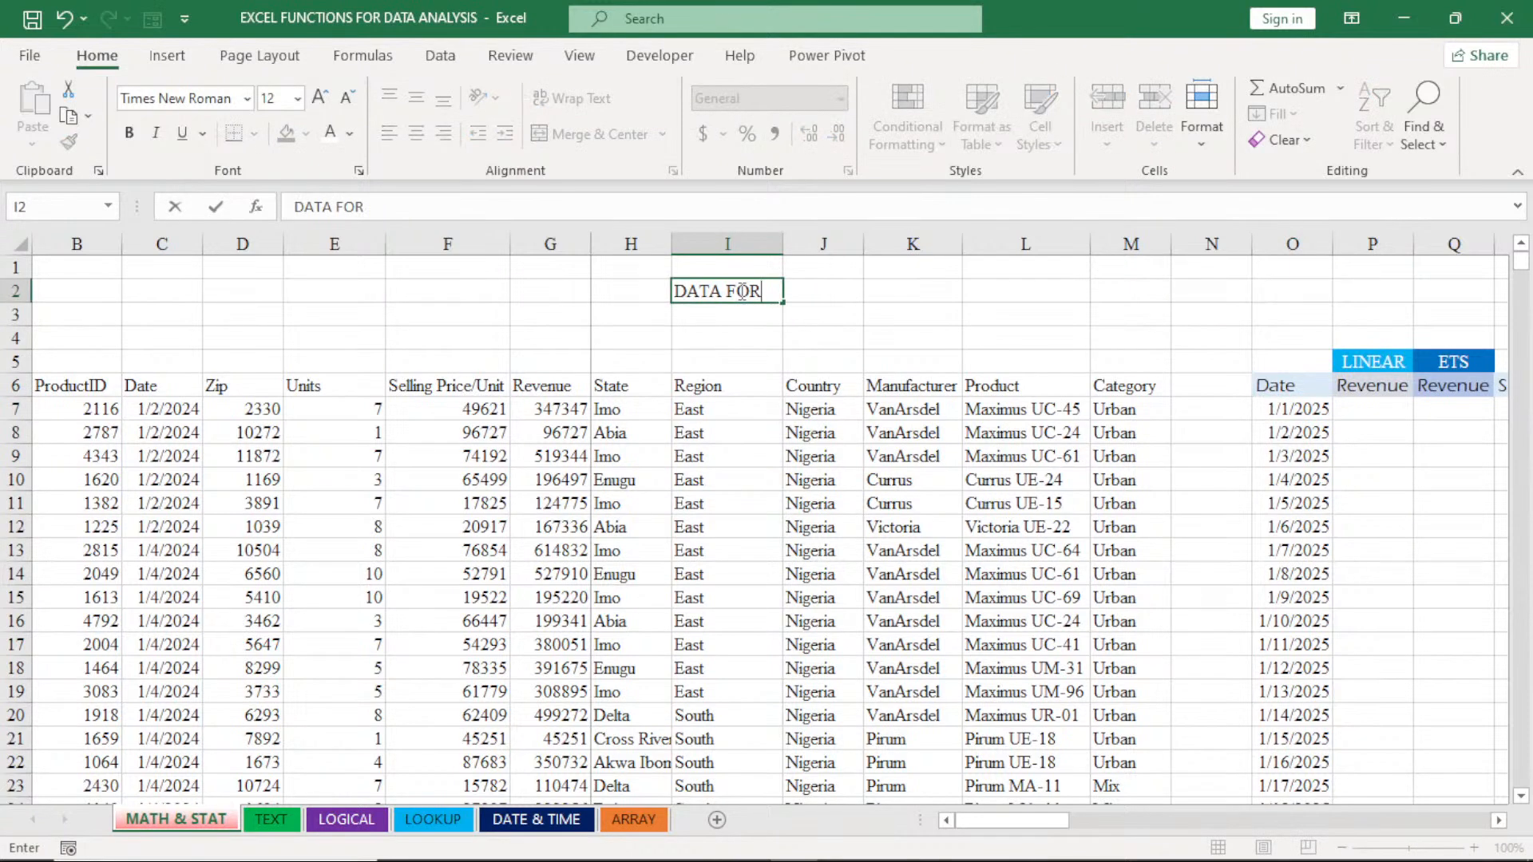
type("CAS")
key("BackSpace")
type("TING")
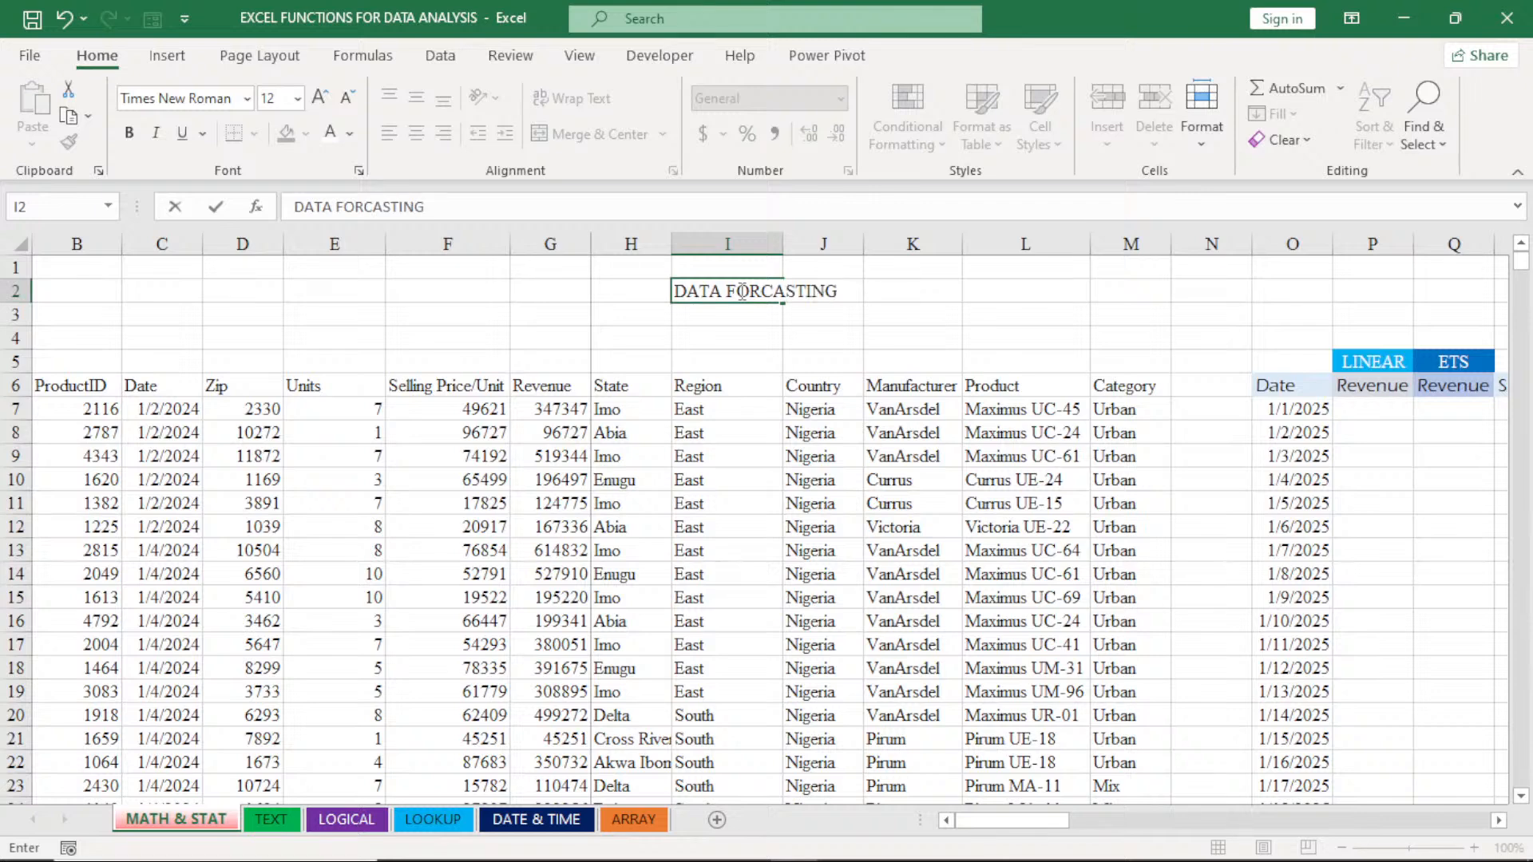
key("Return")
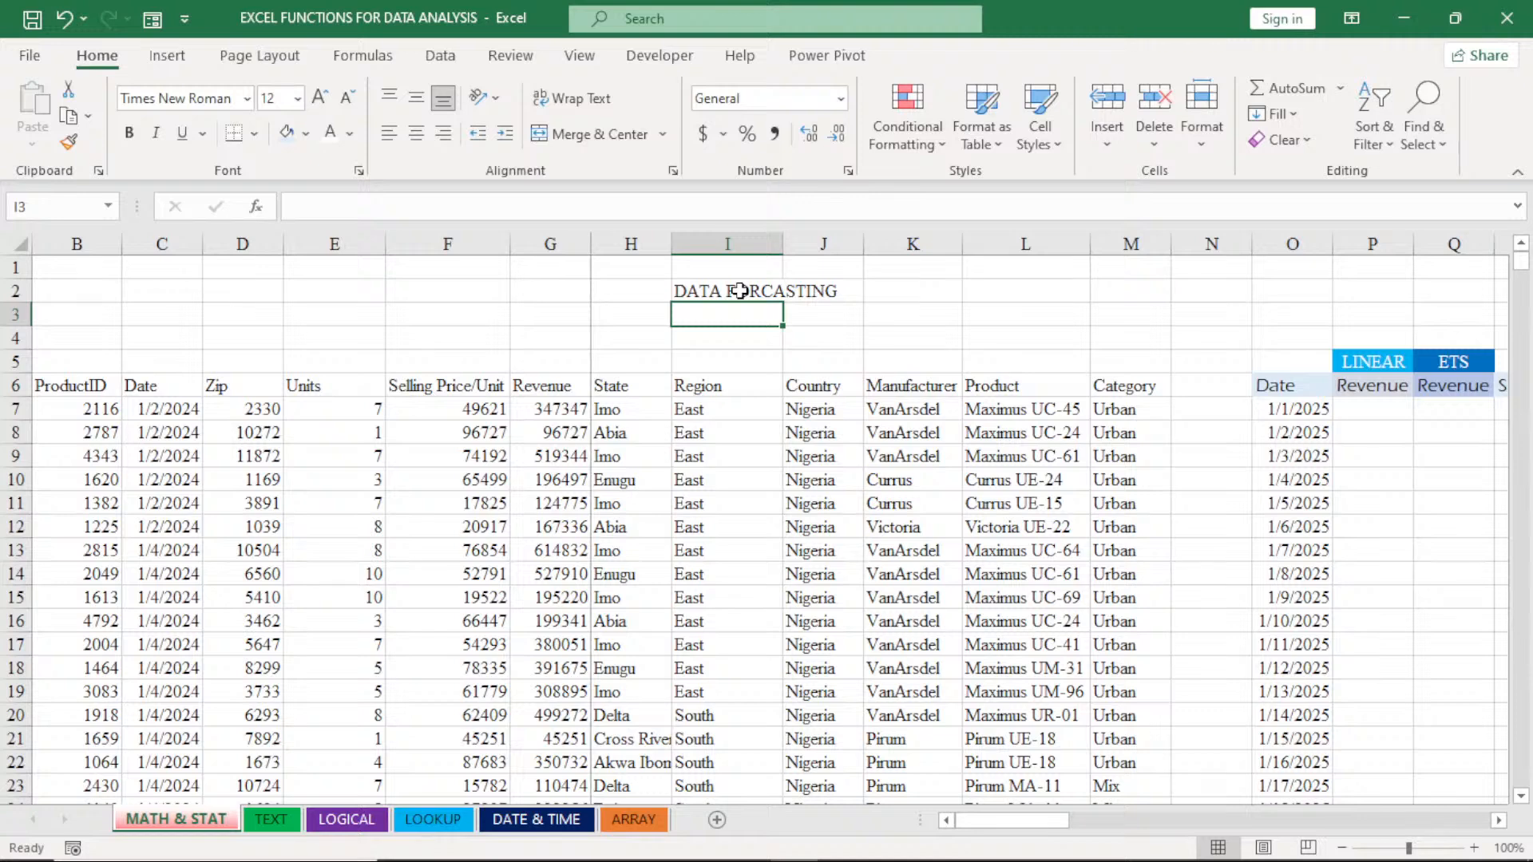
- Enter TABLES in cell I3 and CONDITIONAL FORMATTING in cell I4
type("TABLES")
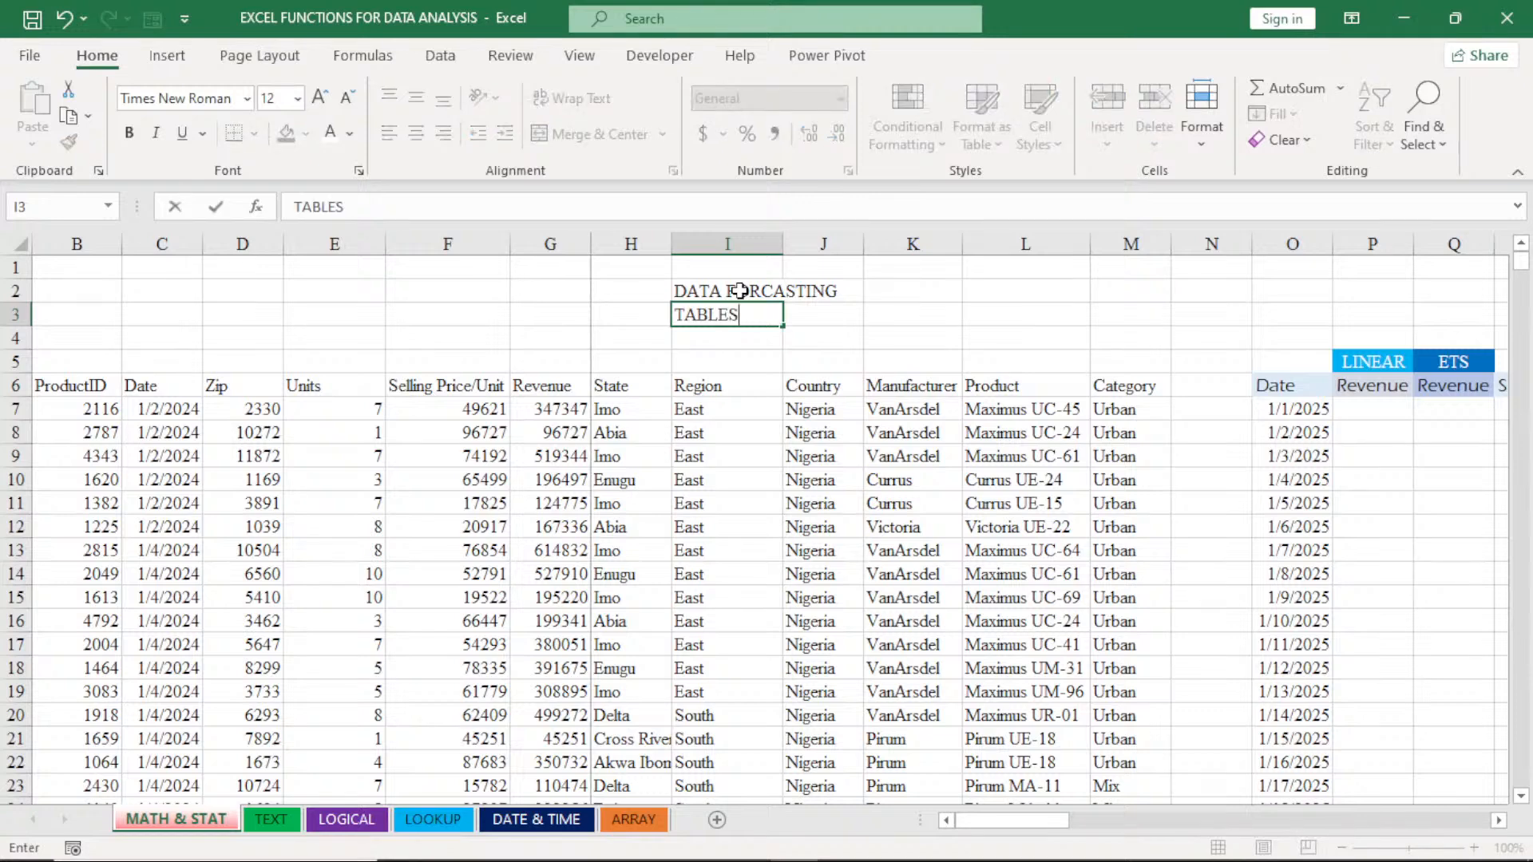
key("Return")
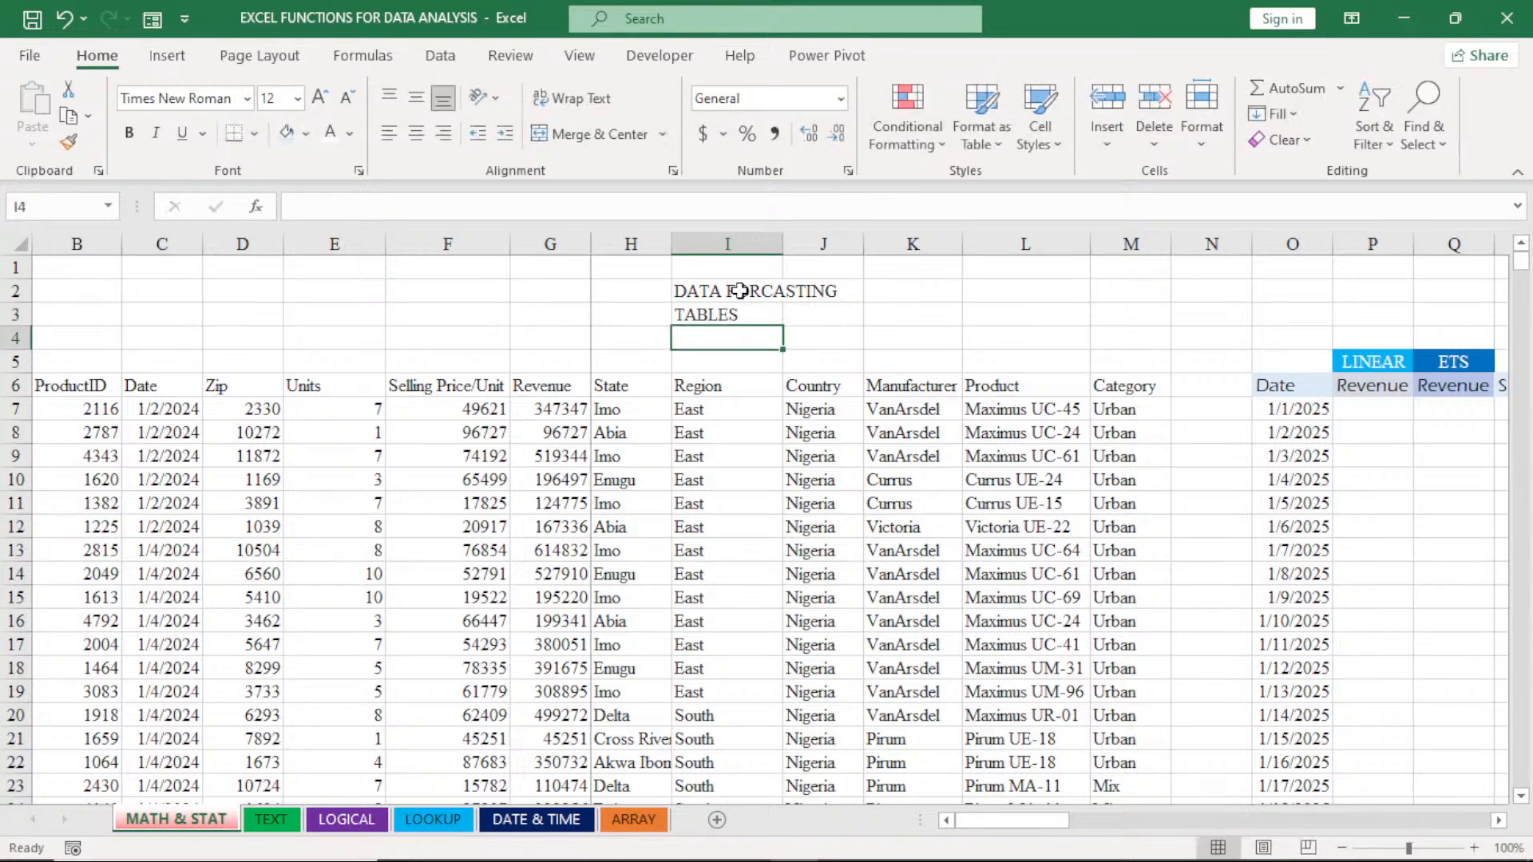
type("CONDI")
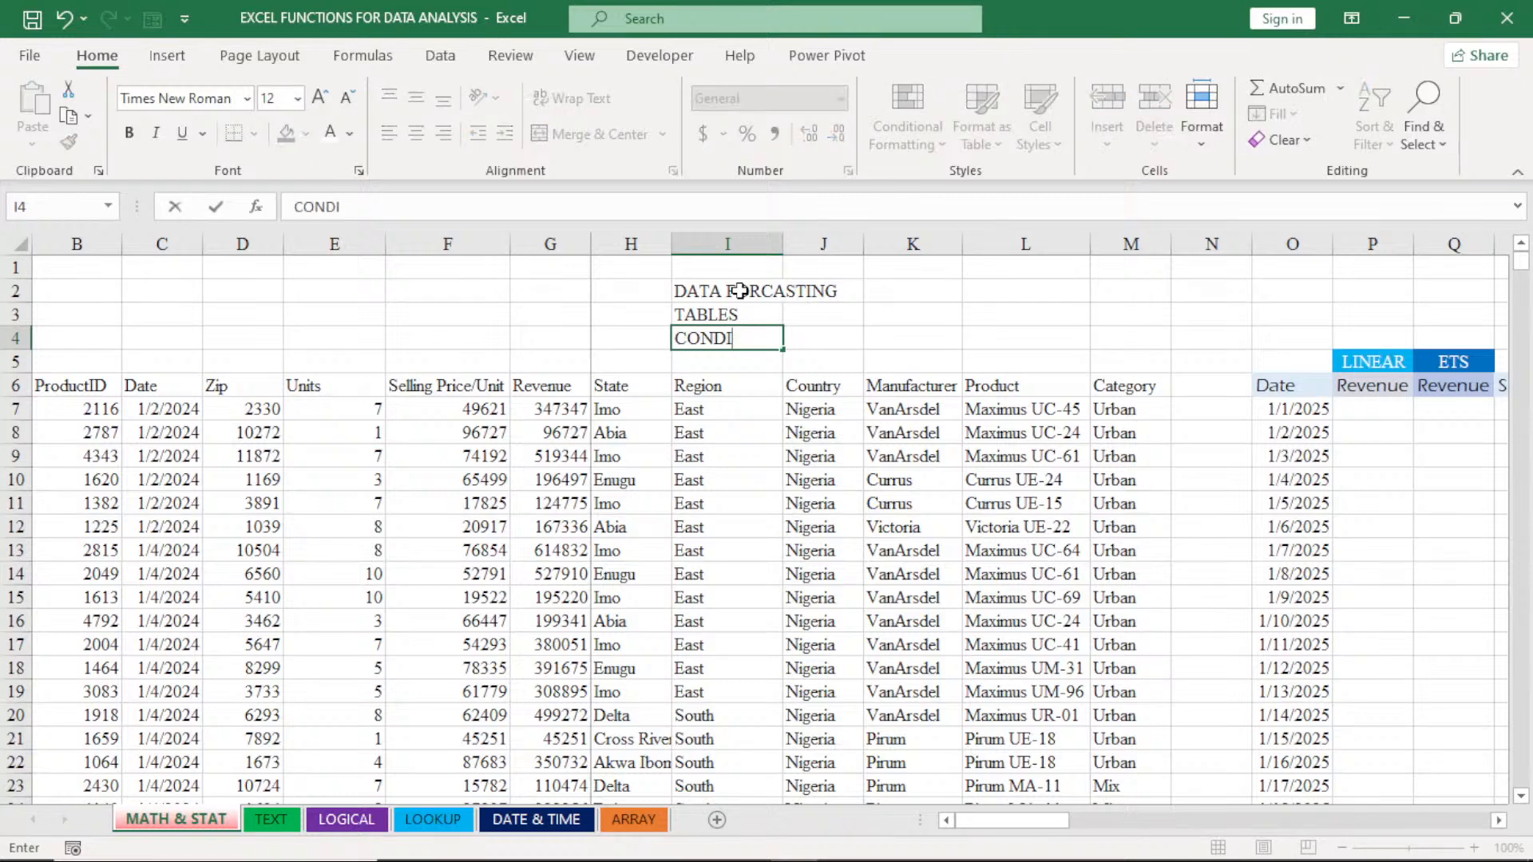
type("TIONAL")
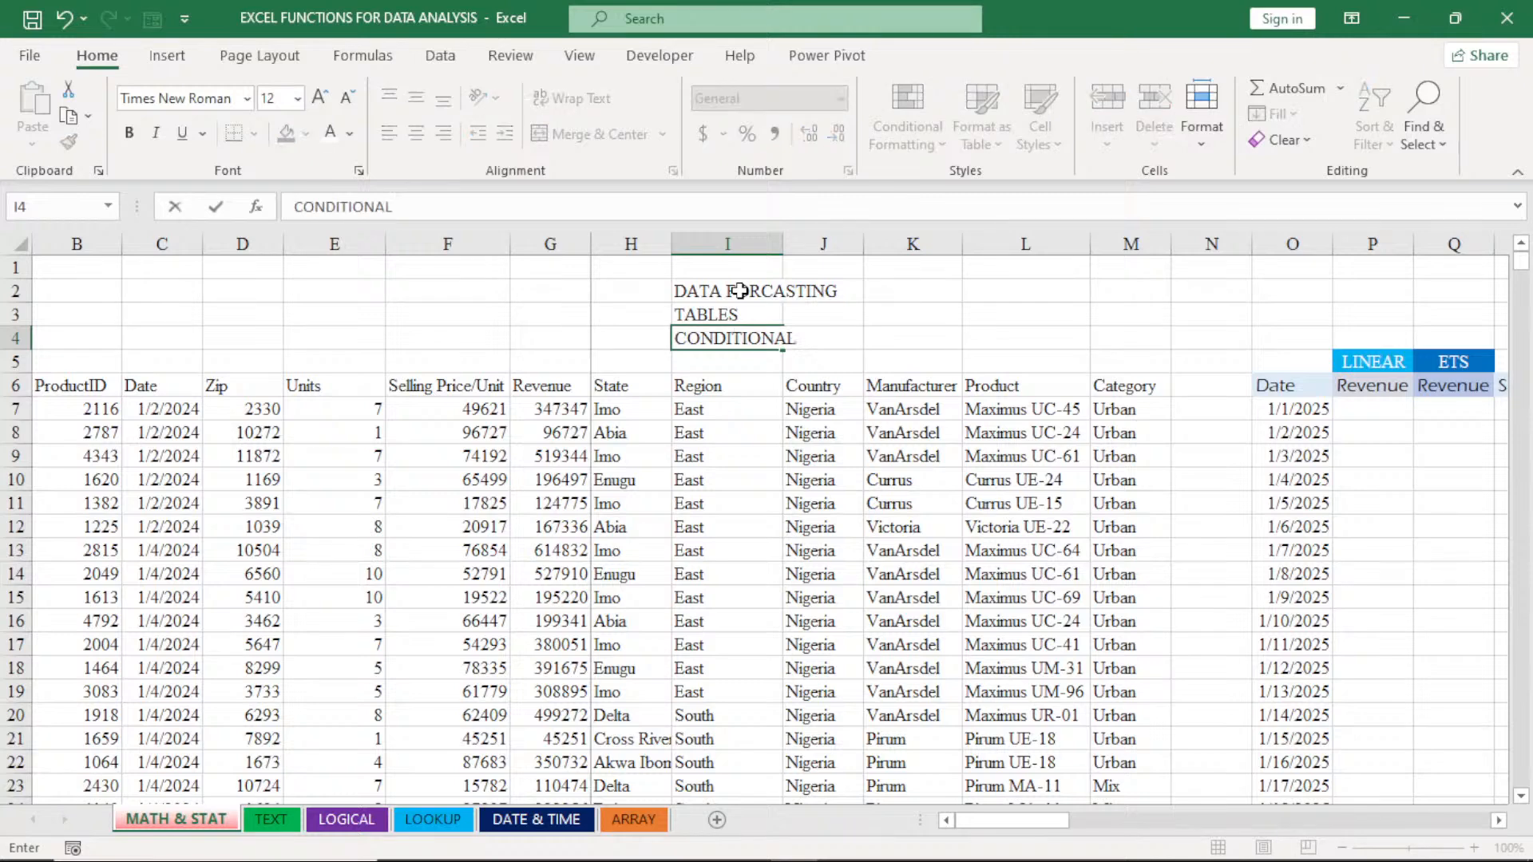
type(" FORMATT")
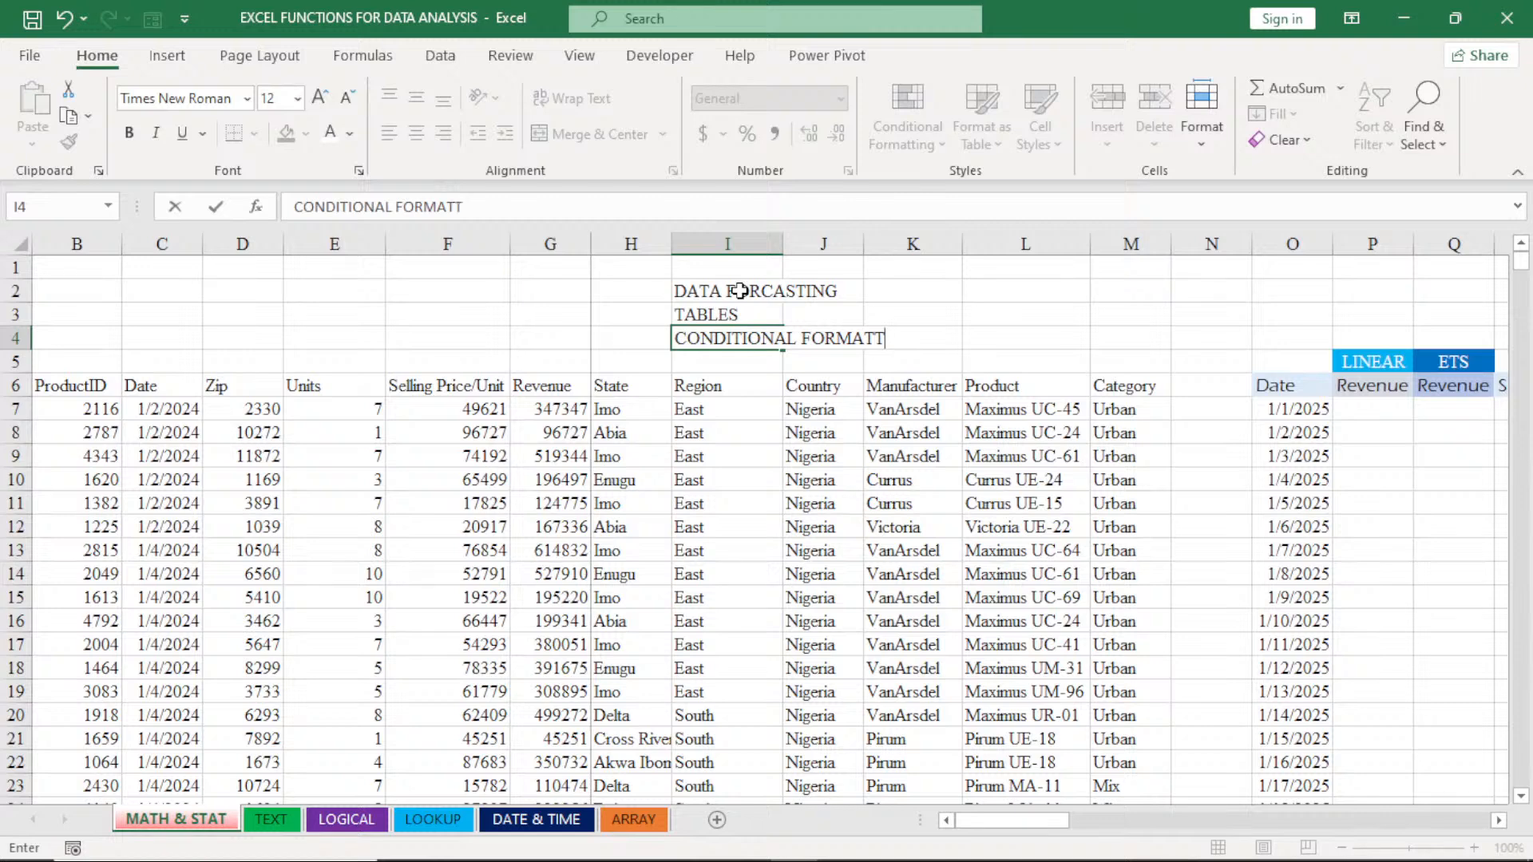
type("IN")
type("G")
key("Return")
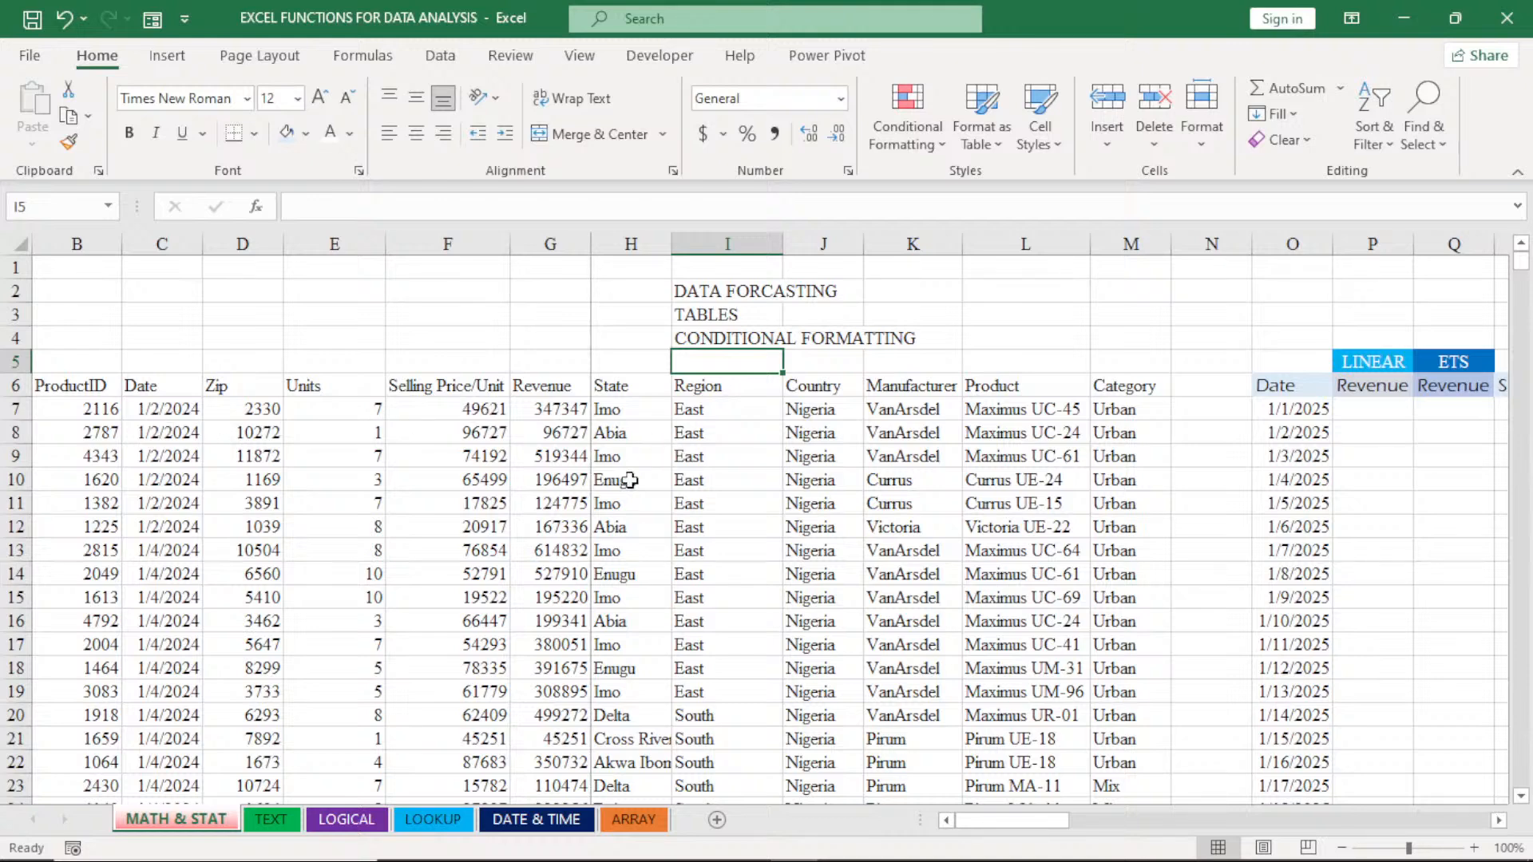
- Examine the forecast table's column headings and its complete list of forecast dates
left_click(1498, 821)
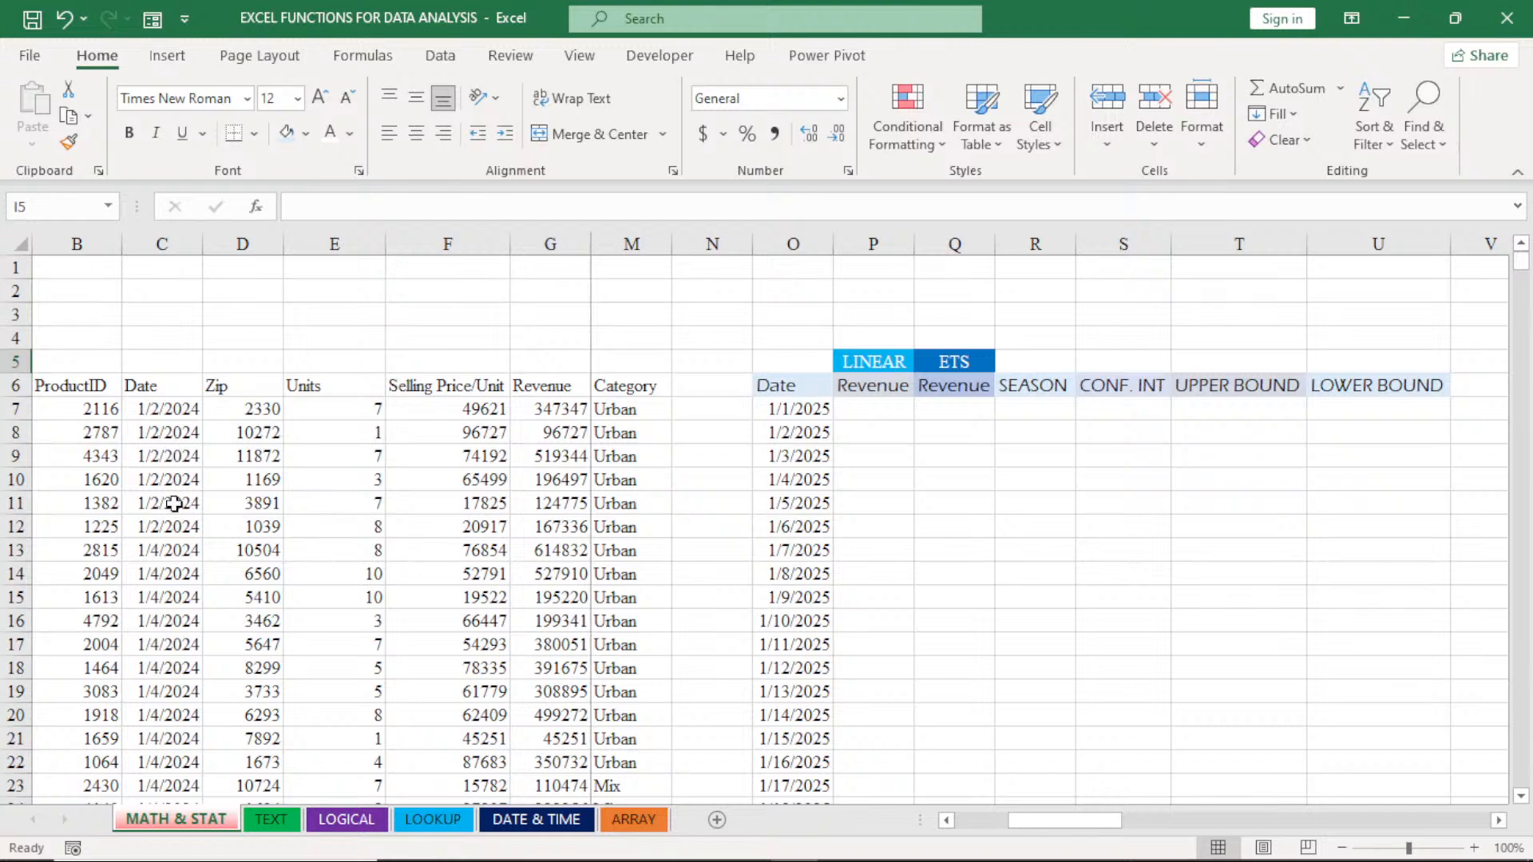
left_click(1500, 821)
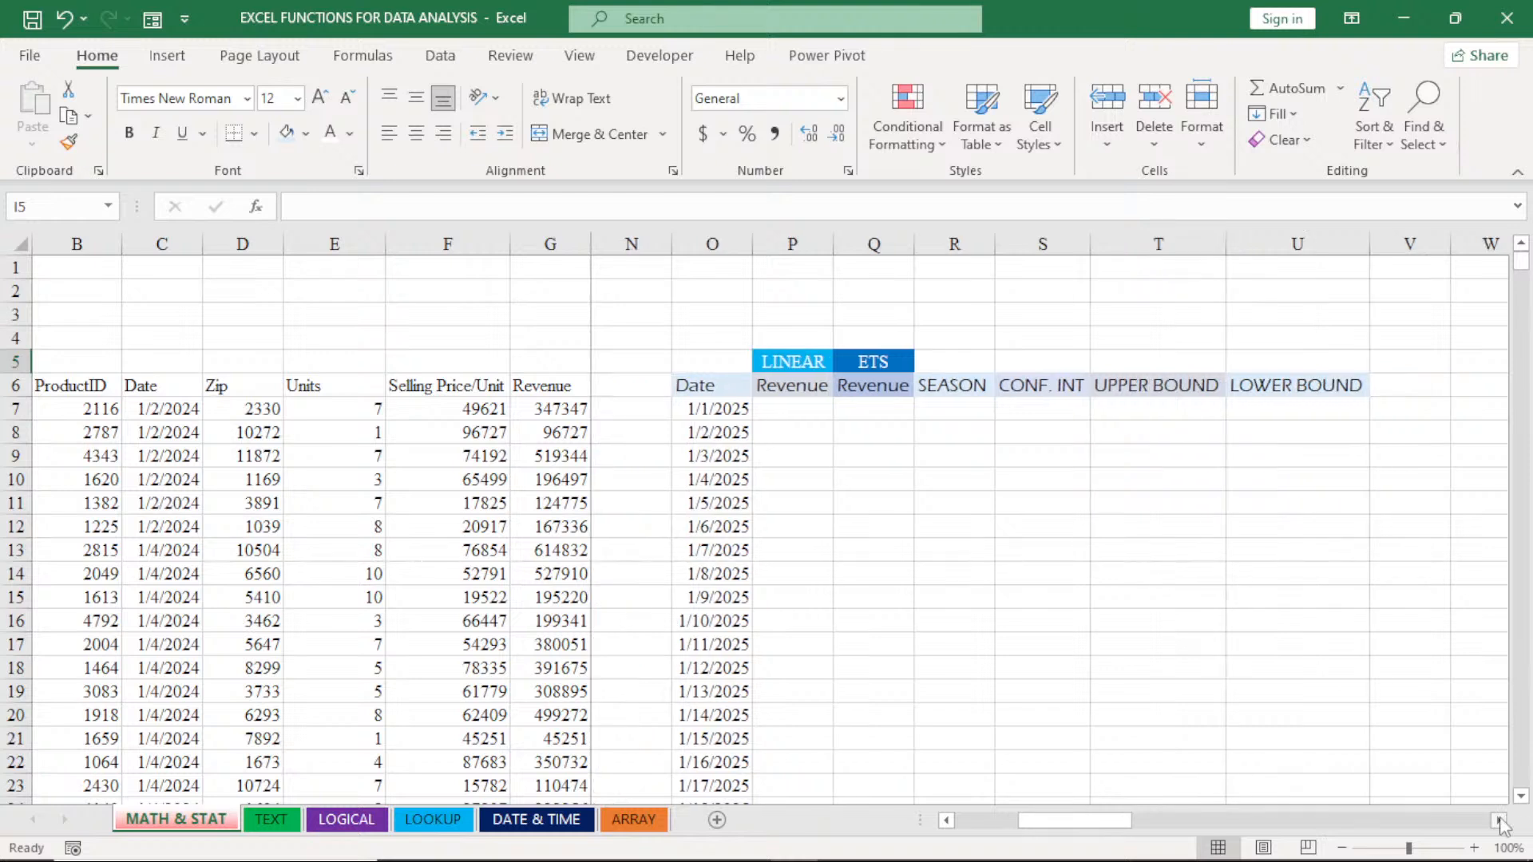
left_click(947, 821)
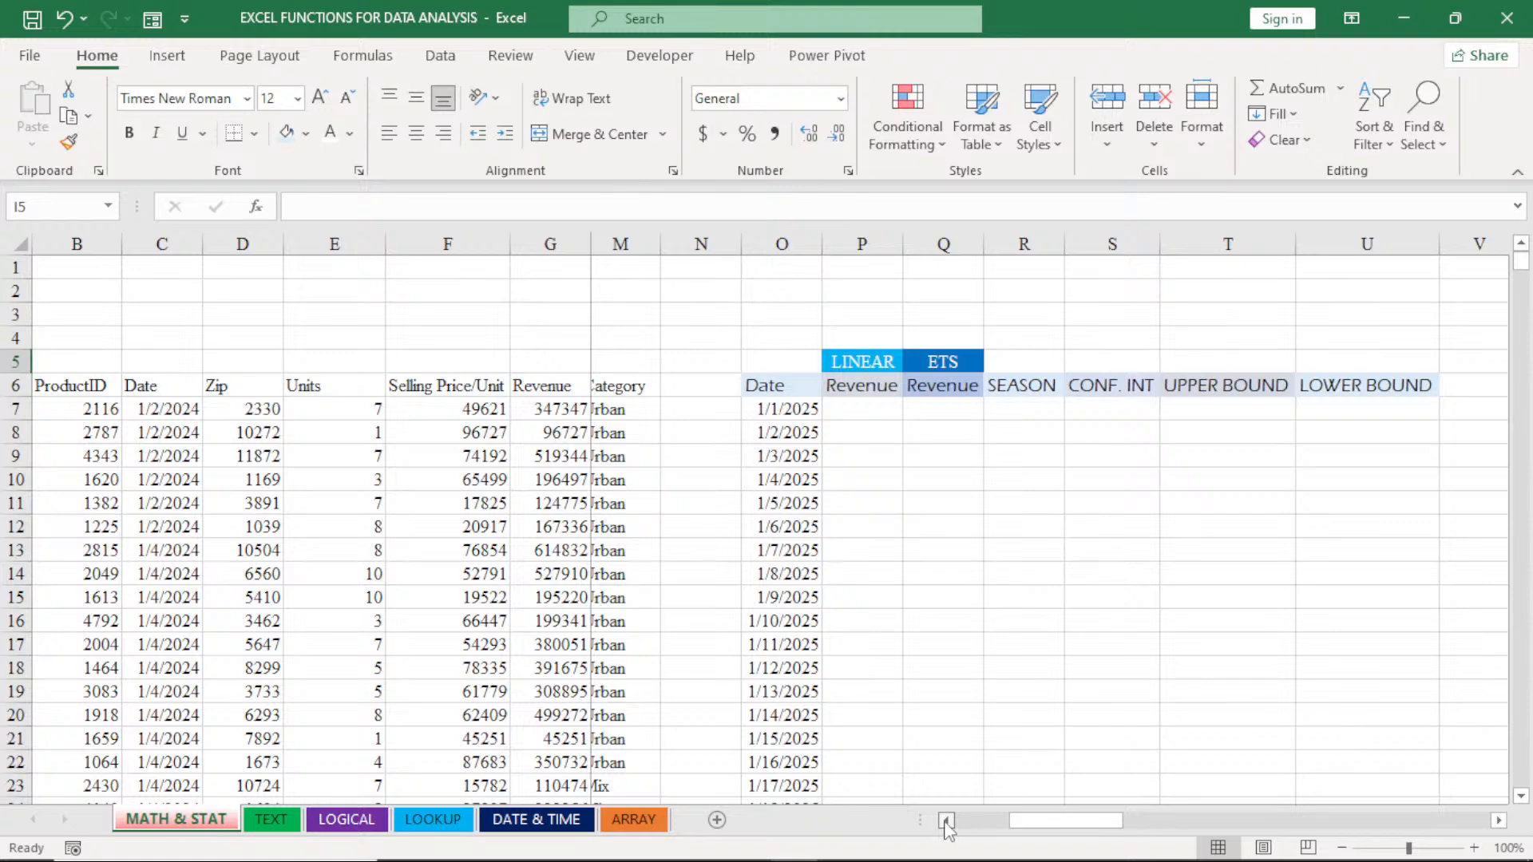
left_click(947, 821)
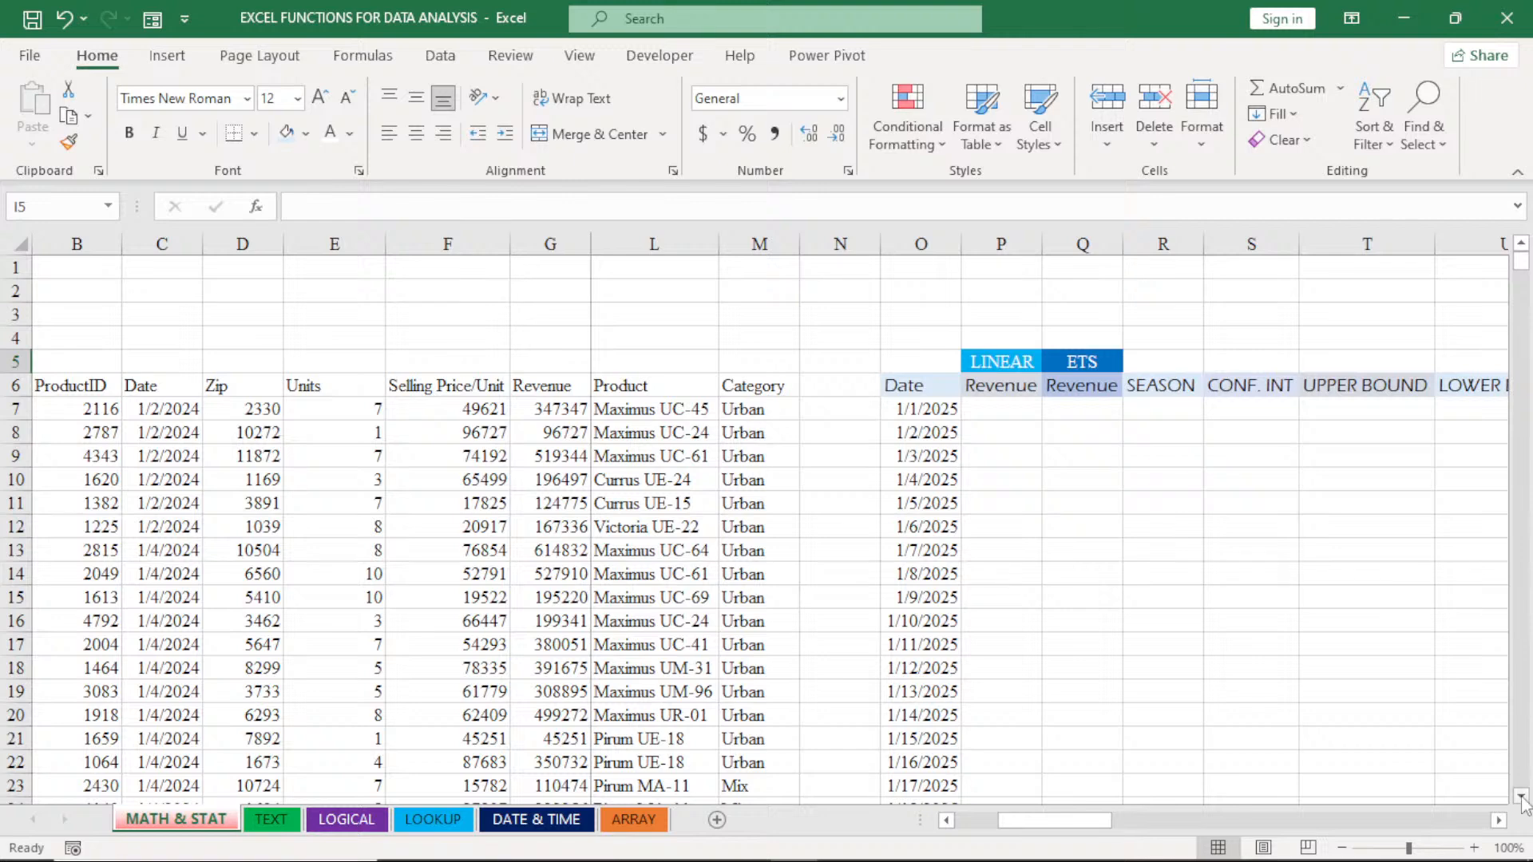
scroll(1522, 800, "down", 6)
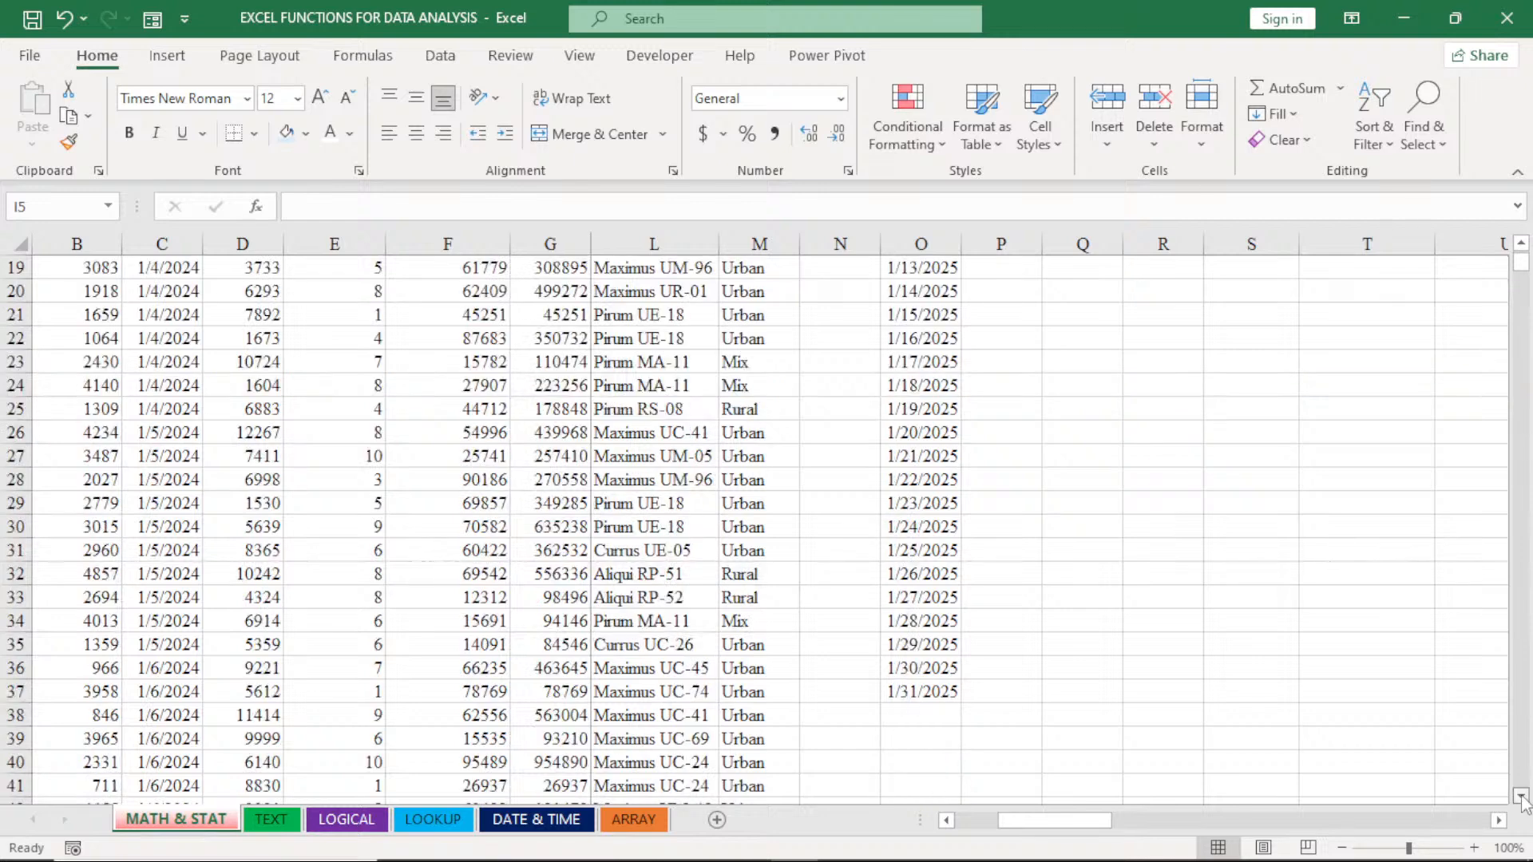
scroll(1522, 801, "down", 3)
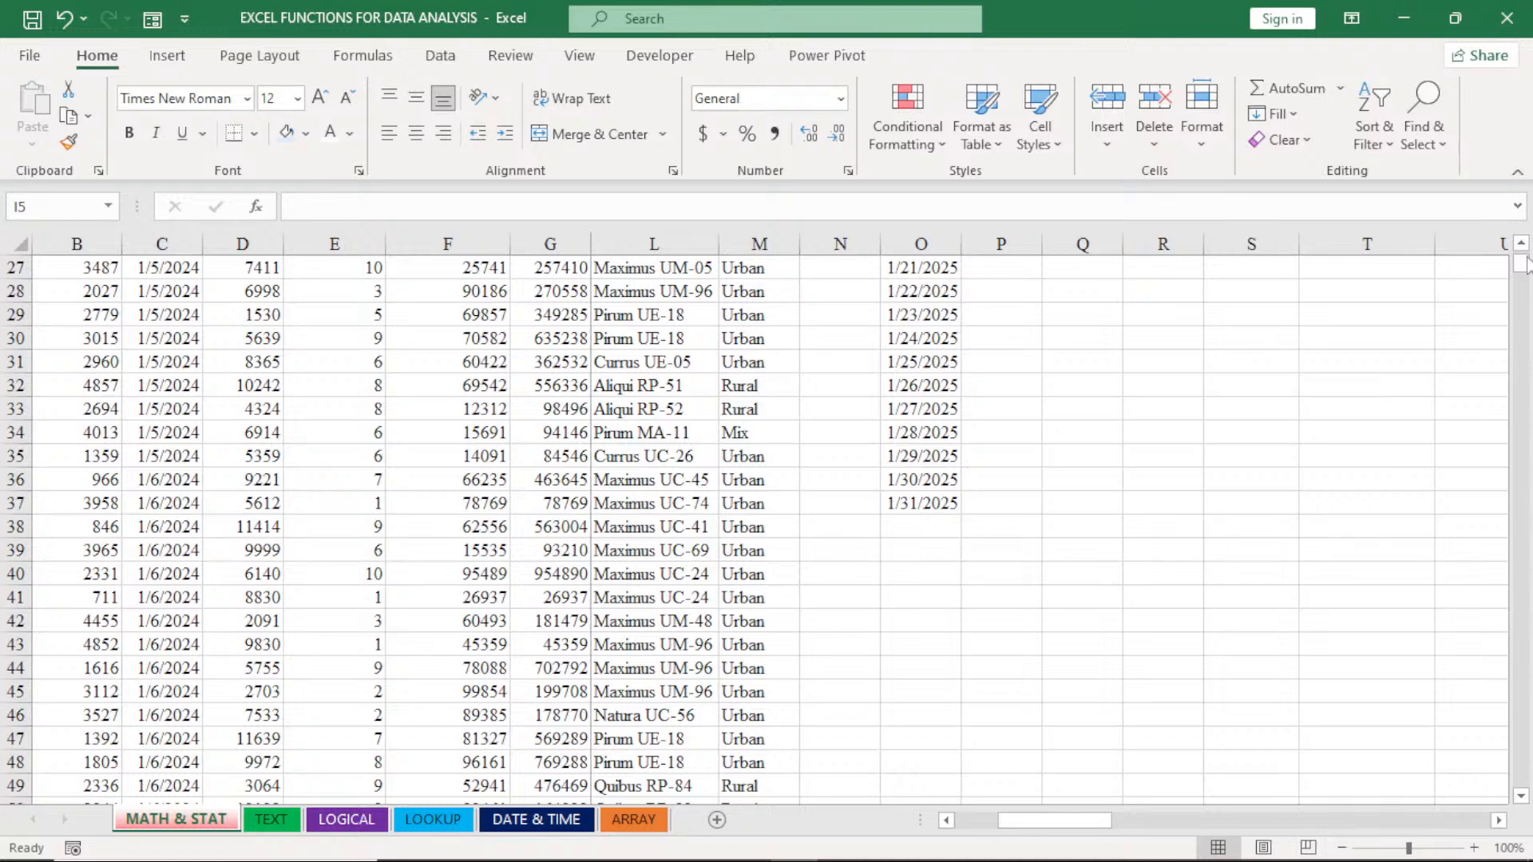
scroll(1525, 261, "up", 4)
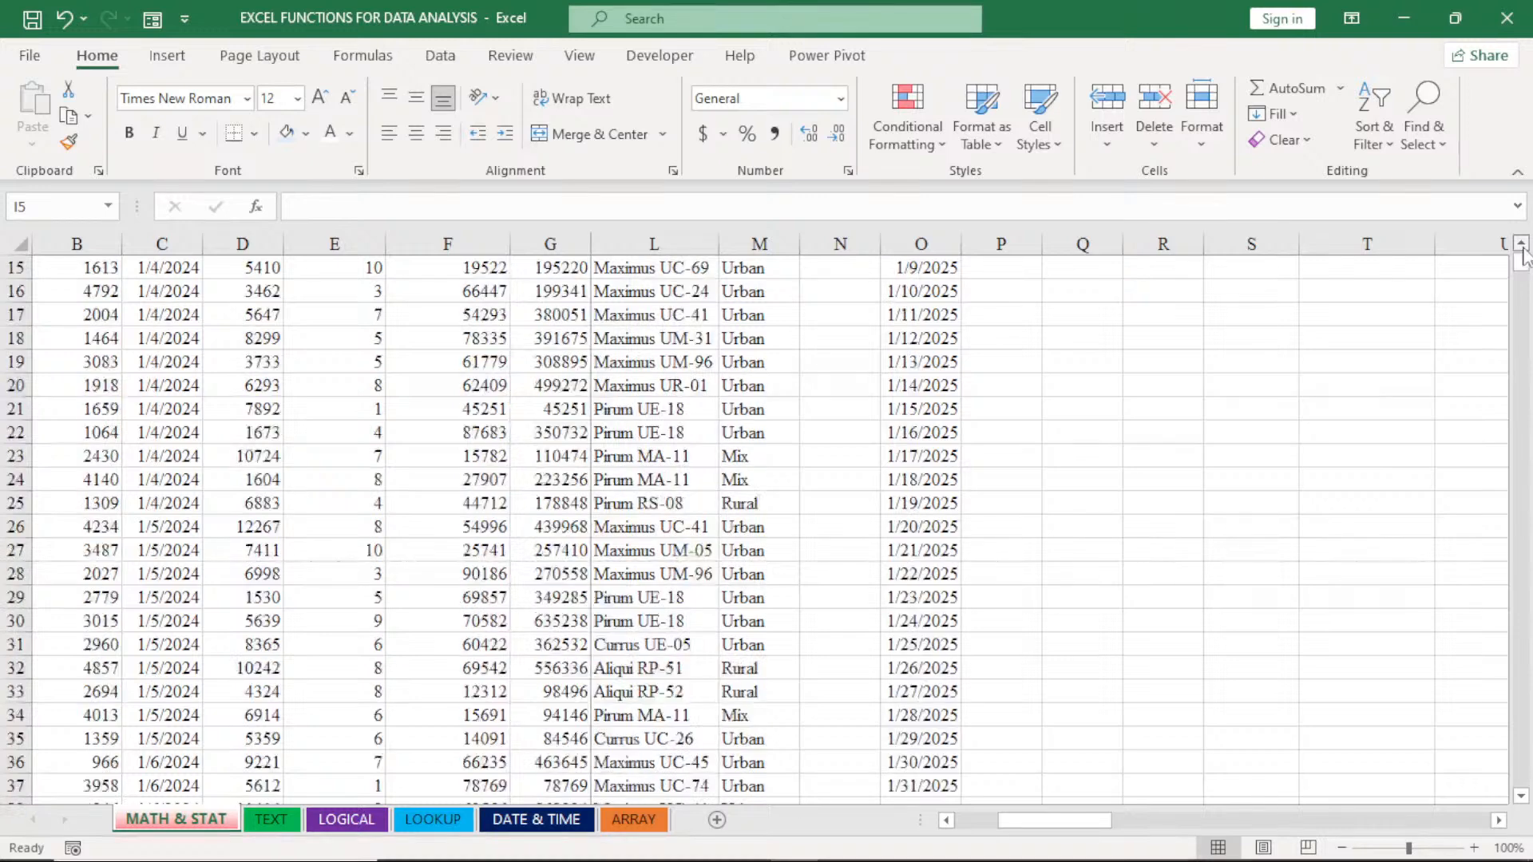
scroll(1525, 255, "up", 4)
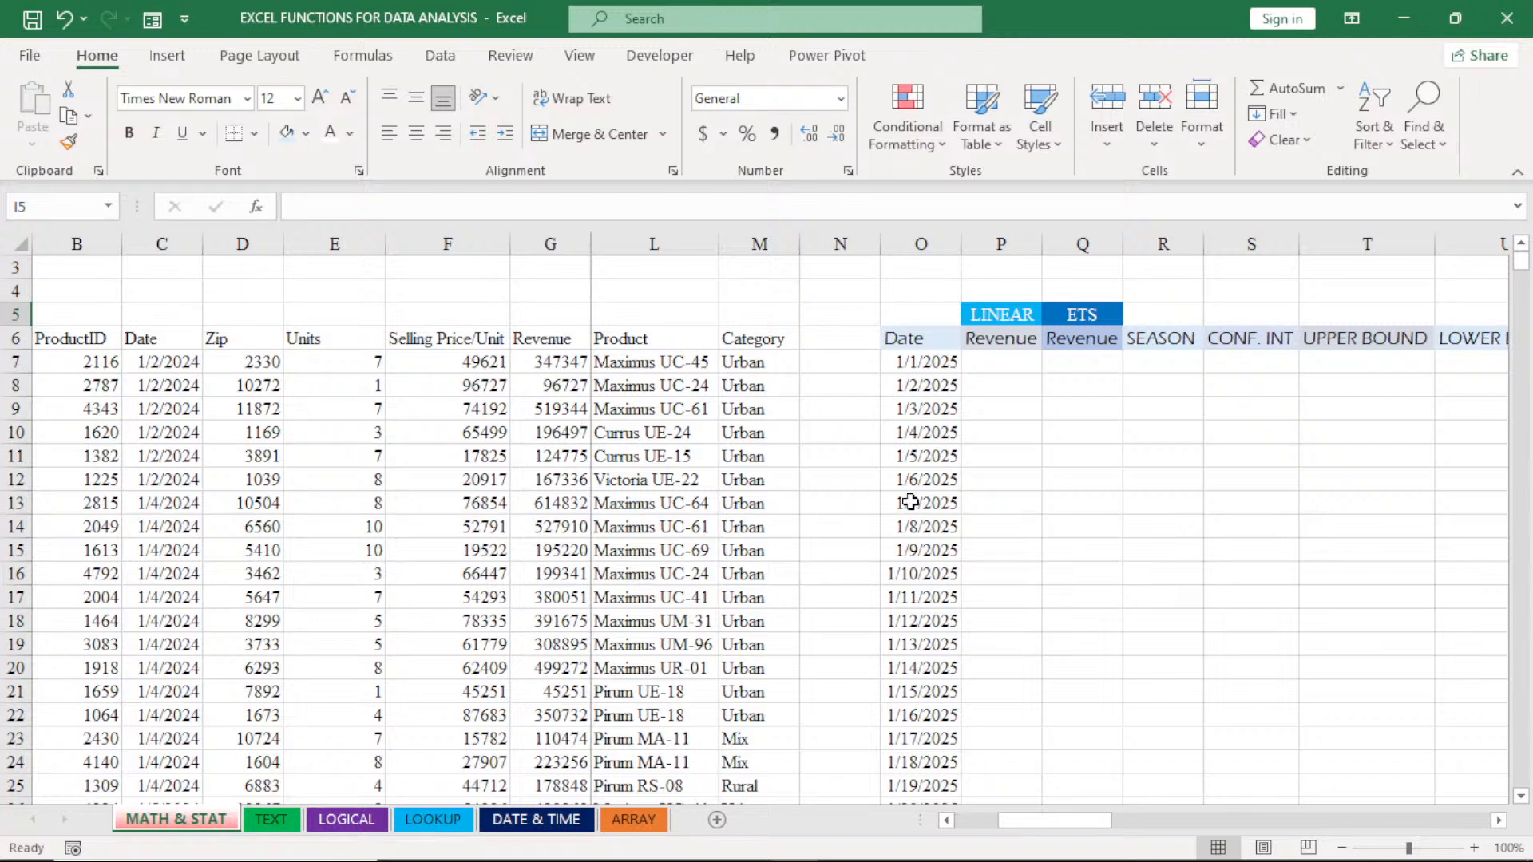
- Insert a blank column O immediately before the forecast table's Date column
right_click(928, 250)
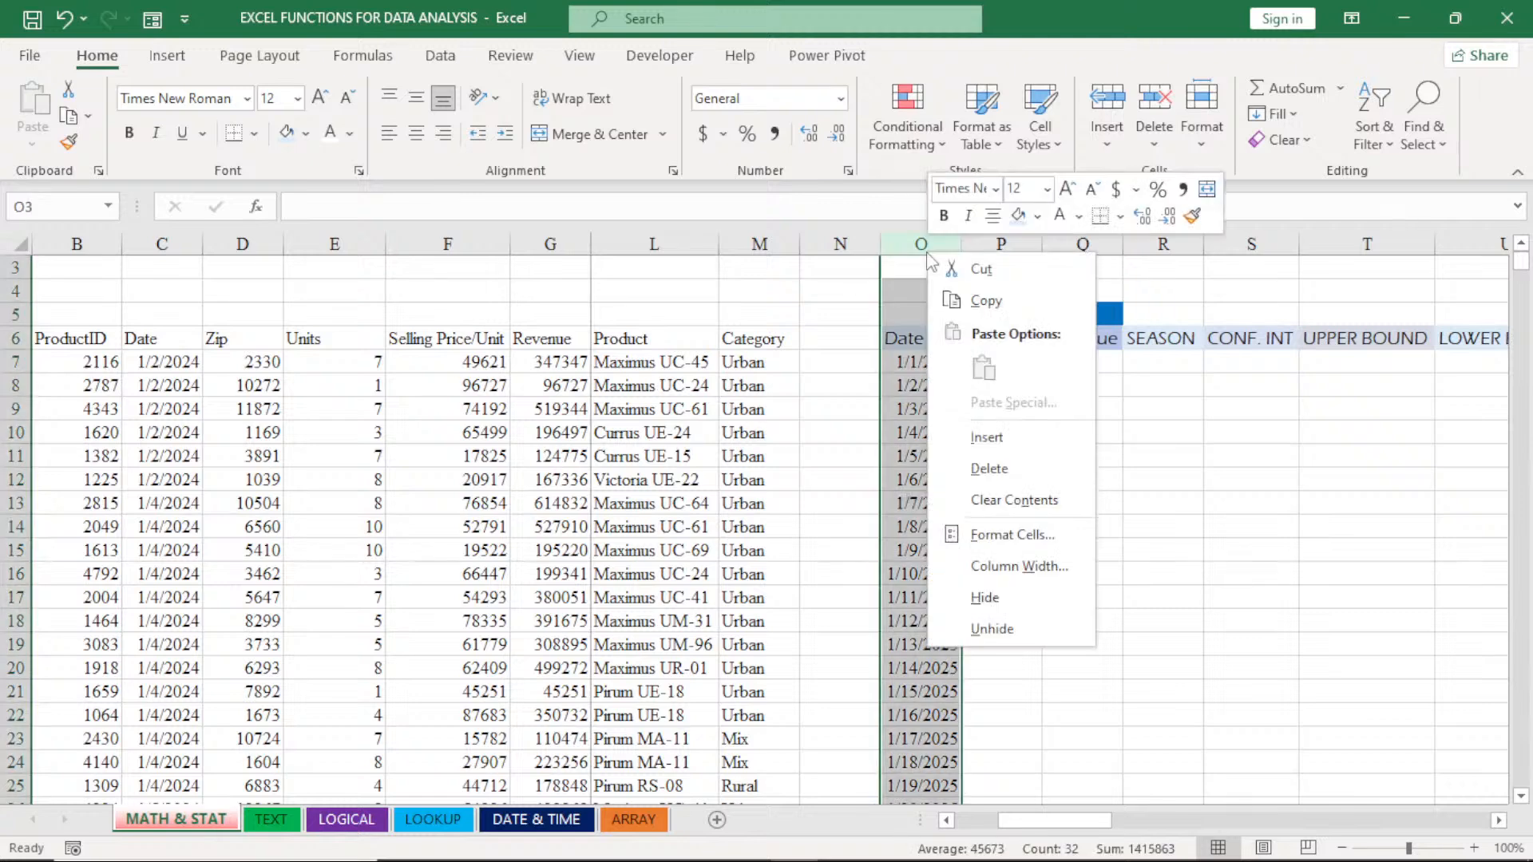
left_click(970, 435)
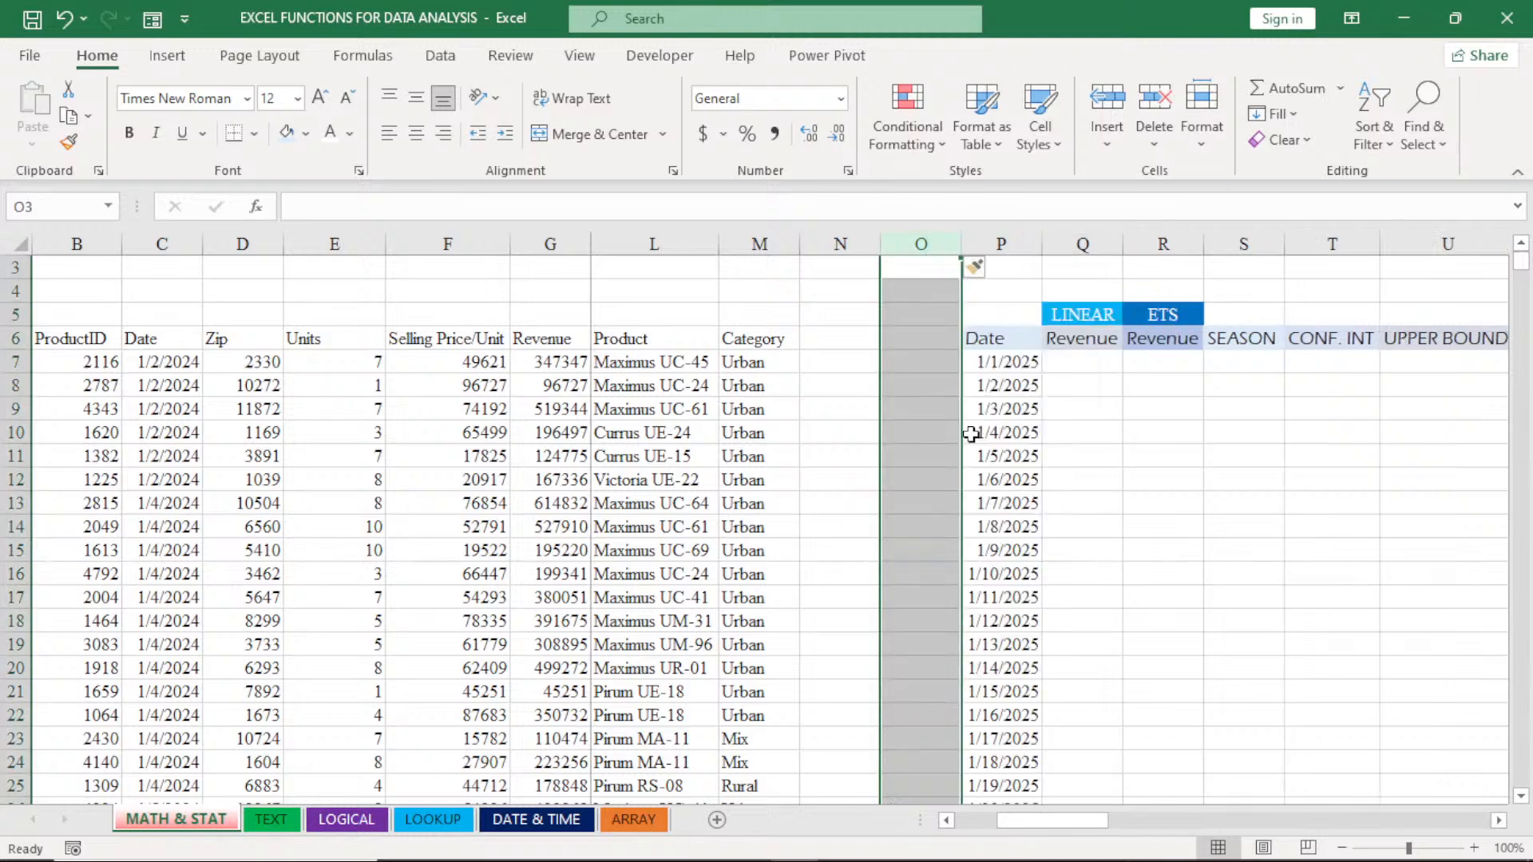
left_click(972, 479)
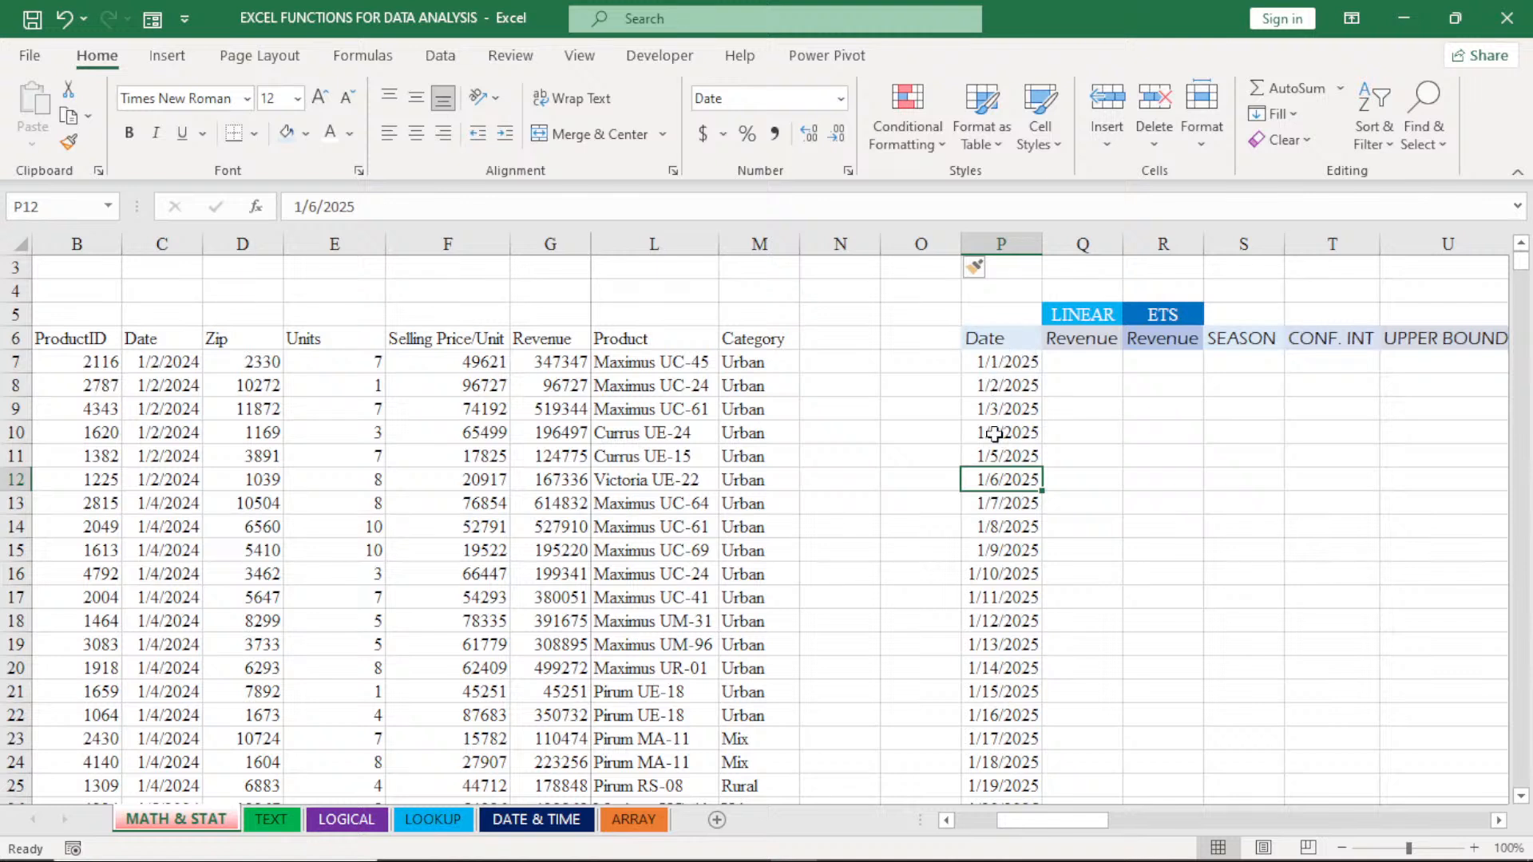
- Insert a second blank column, at column P, to further separate column O from the forecast table
left_click_drag(1526, 278, 1525, 261)
left_click(1520, 797)
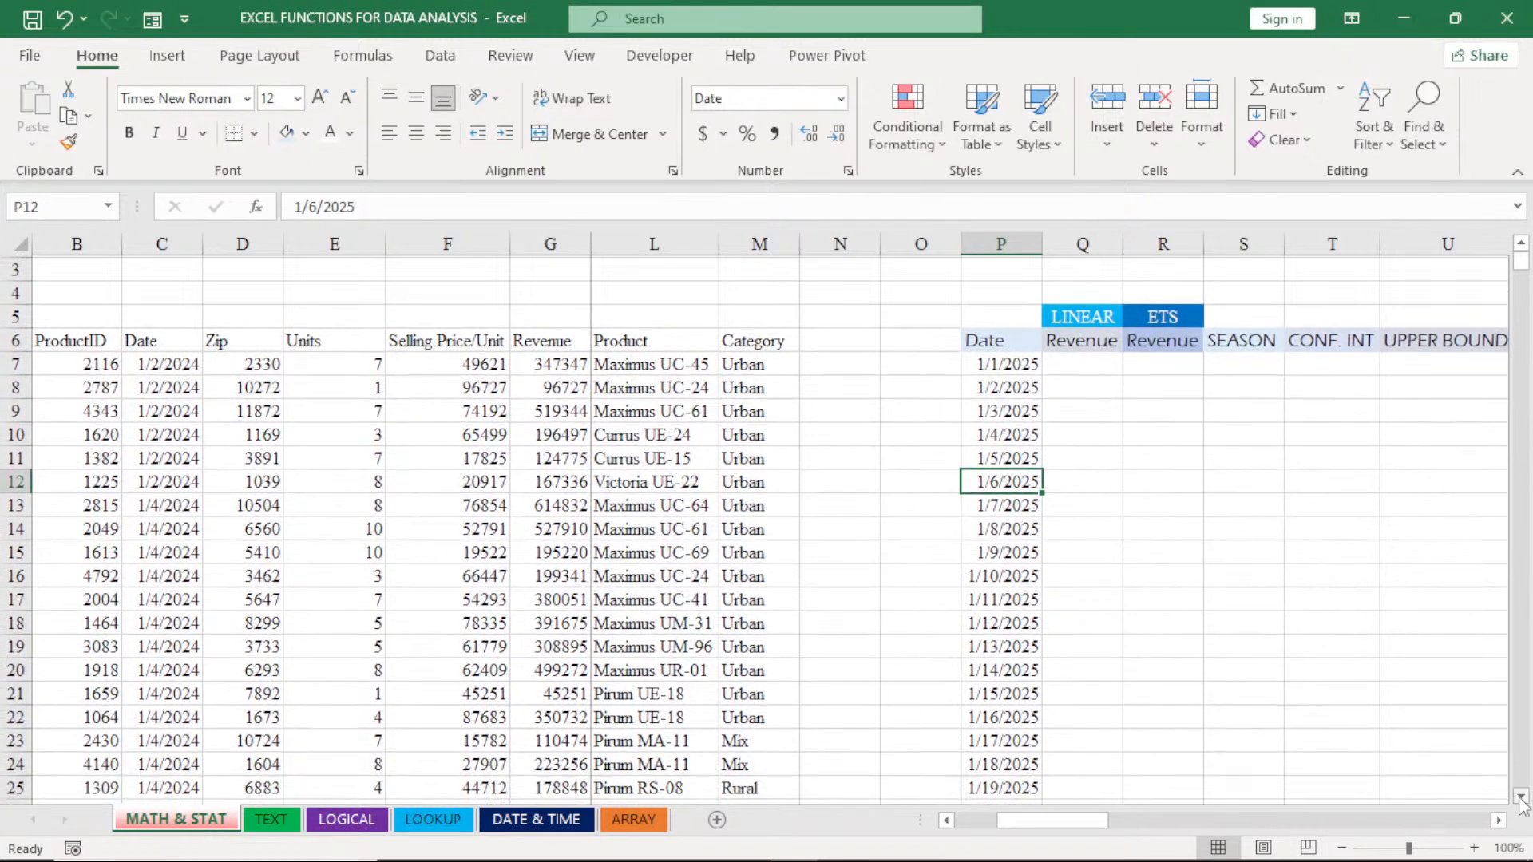
left_click(1520, 796)
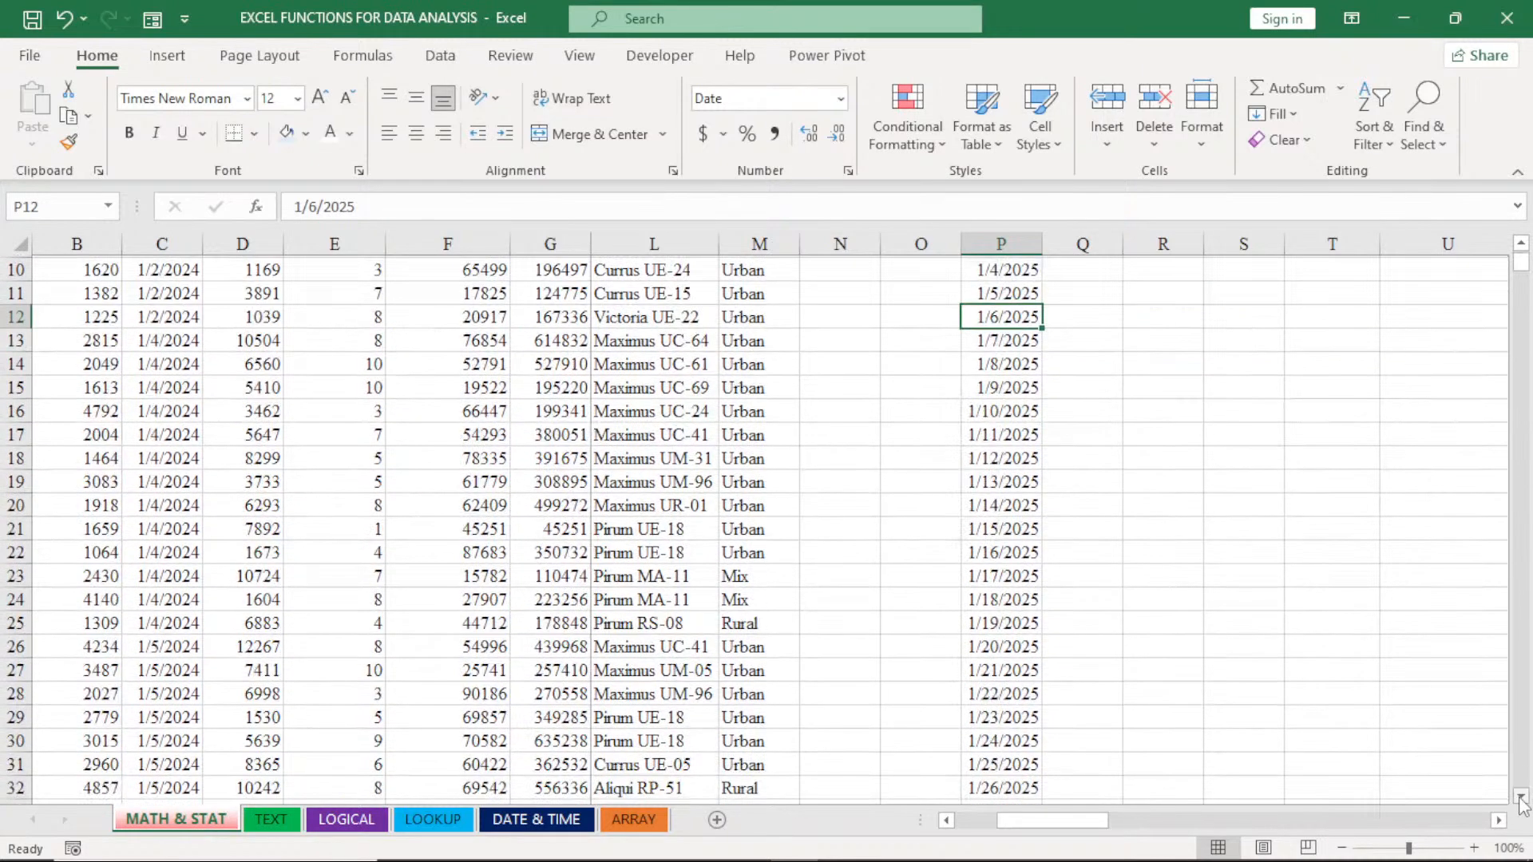
left_click(1519, 797)
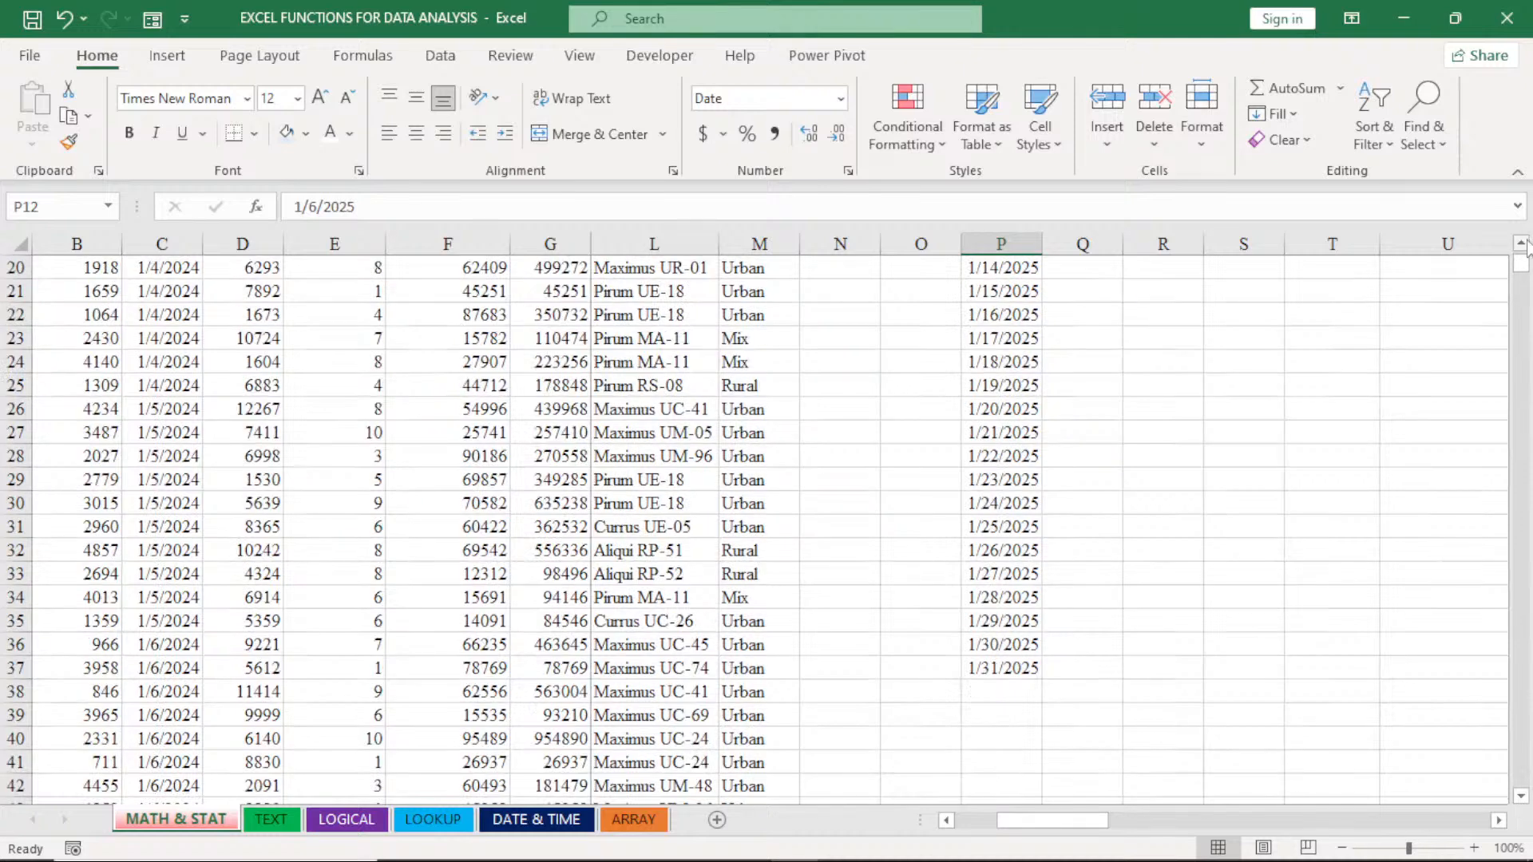
scroll(1525, 246, "up", 6)
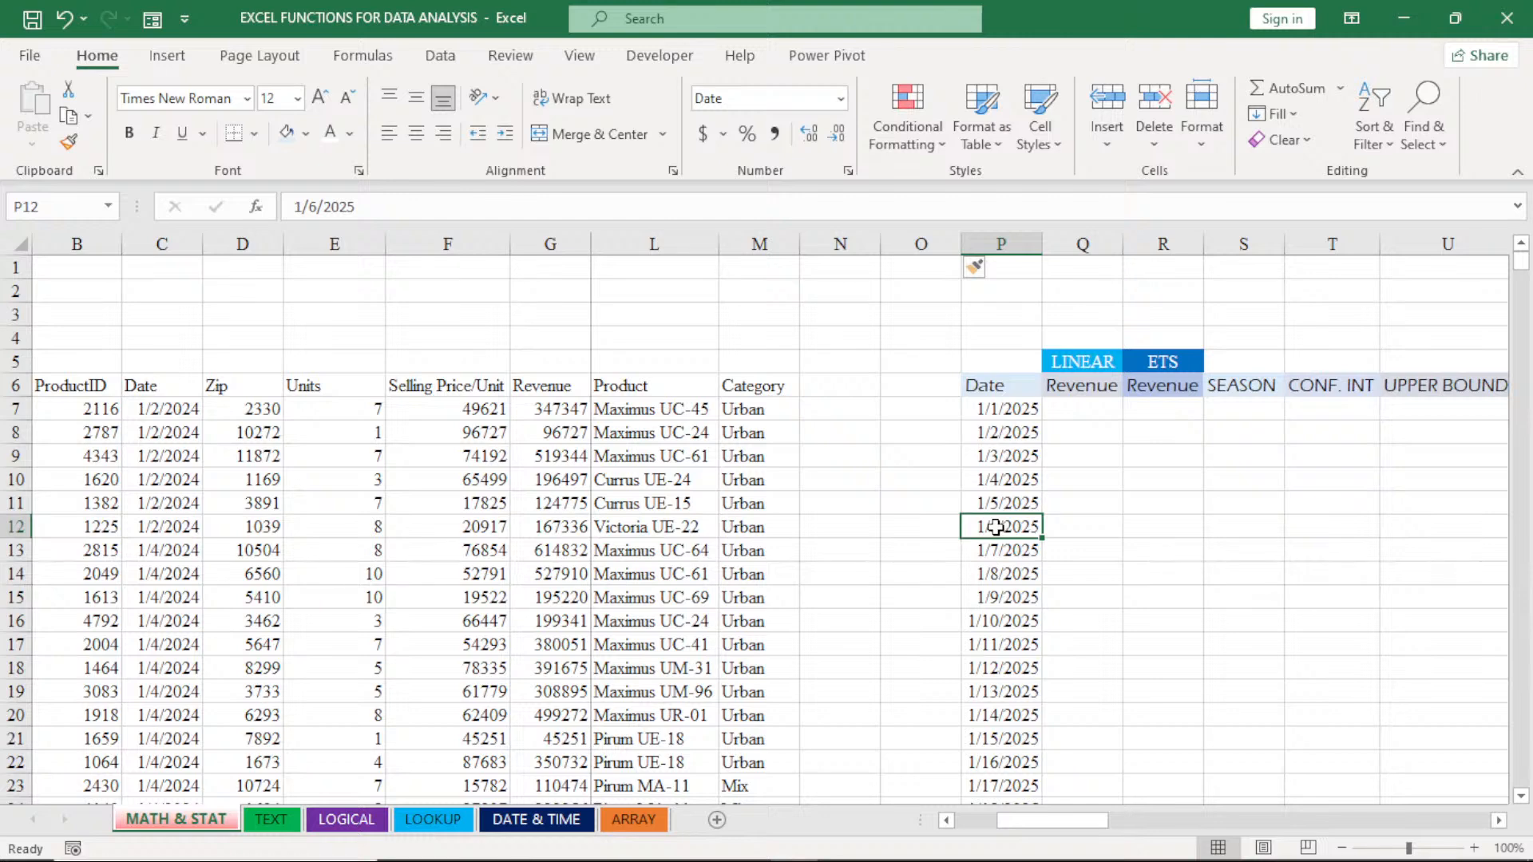
right_click(989, 245)
left_click(1047, 431)
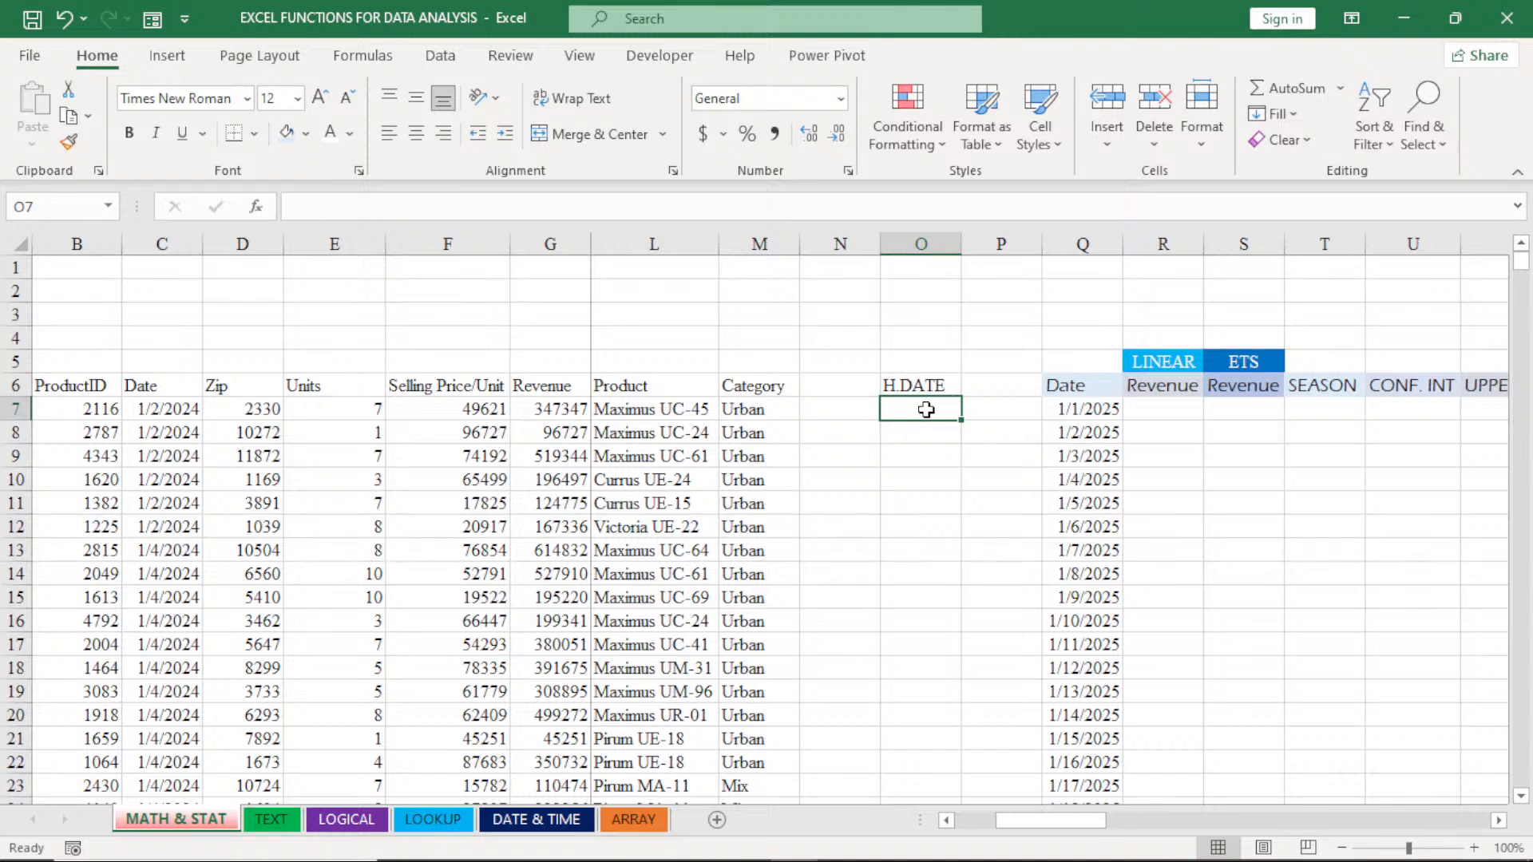
- Enter =UNIQUE(C7:C5524) in cell O7 under the H.DATE header to extract the distinct dates from the sales data
type("=")
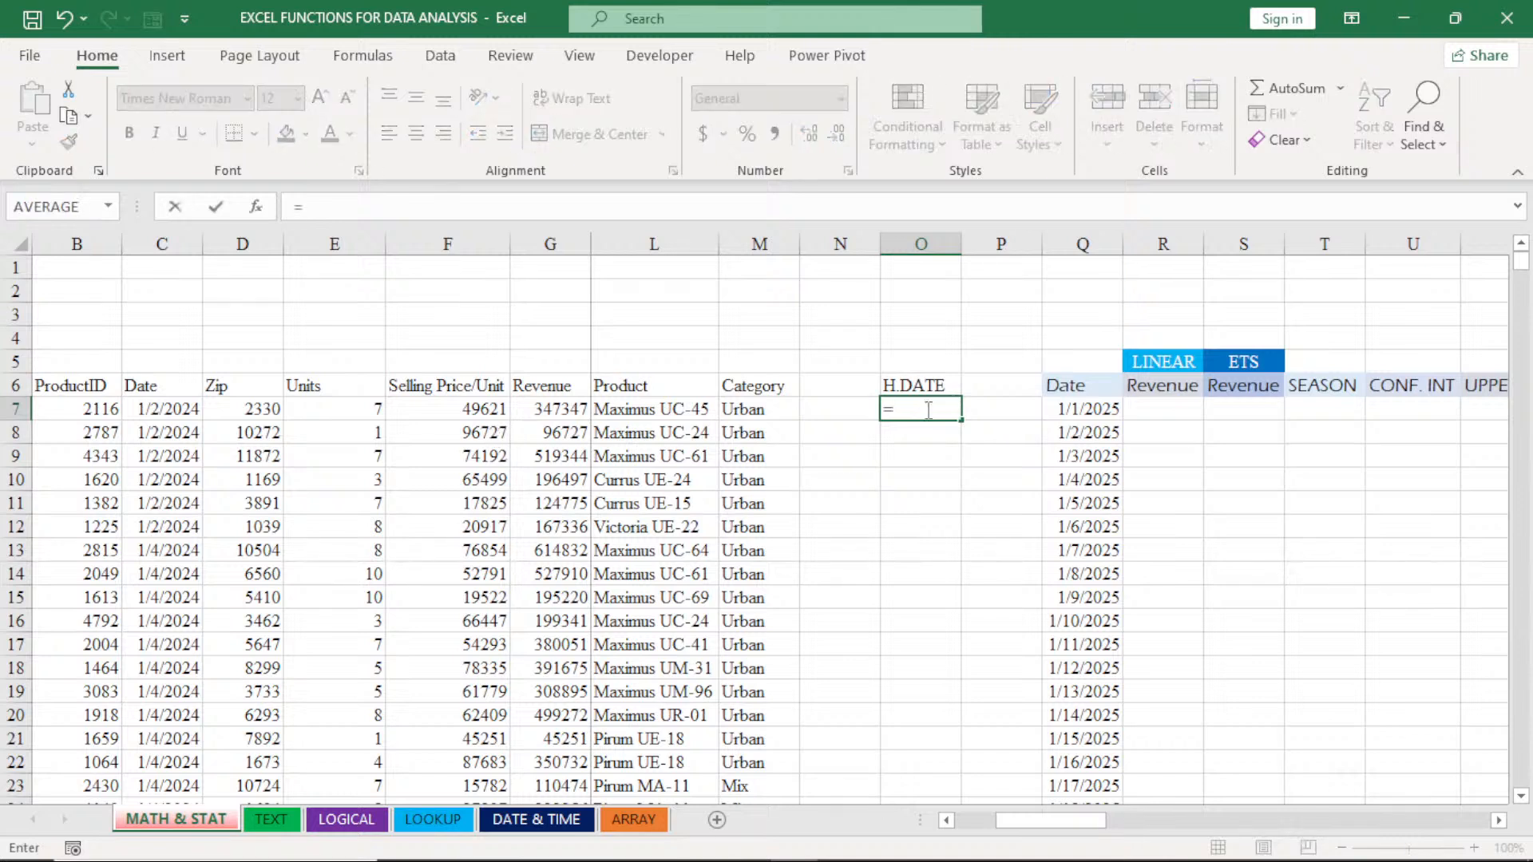
type("UN")
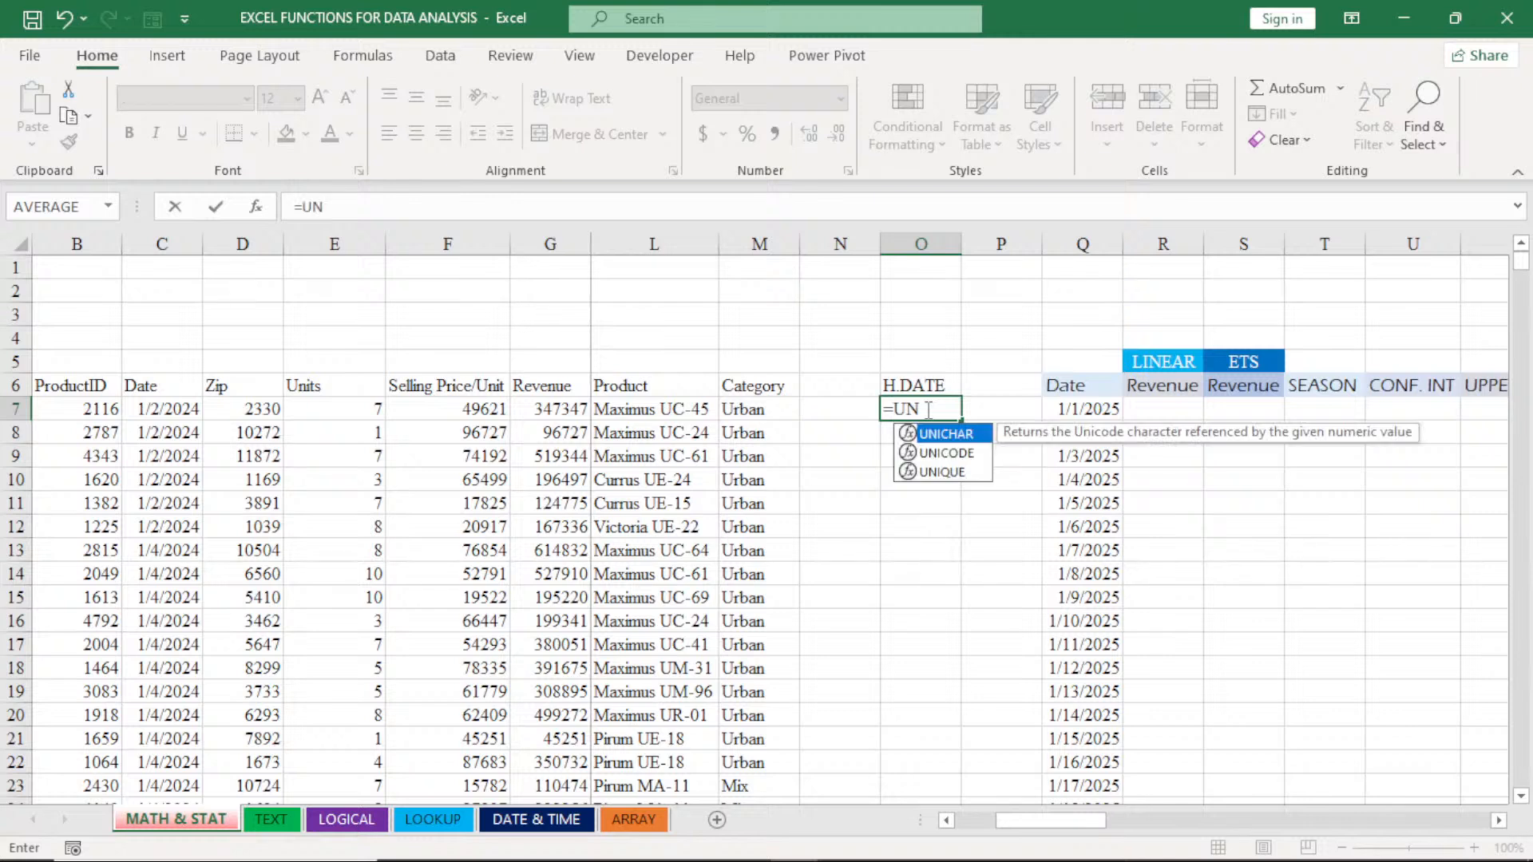
double_click(942, 471)
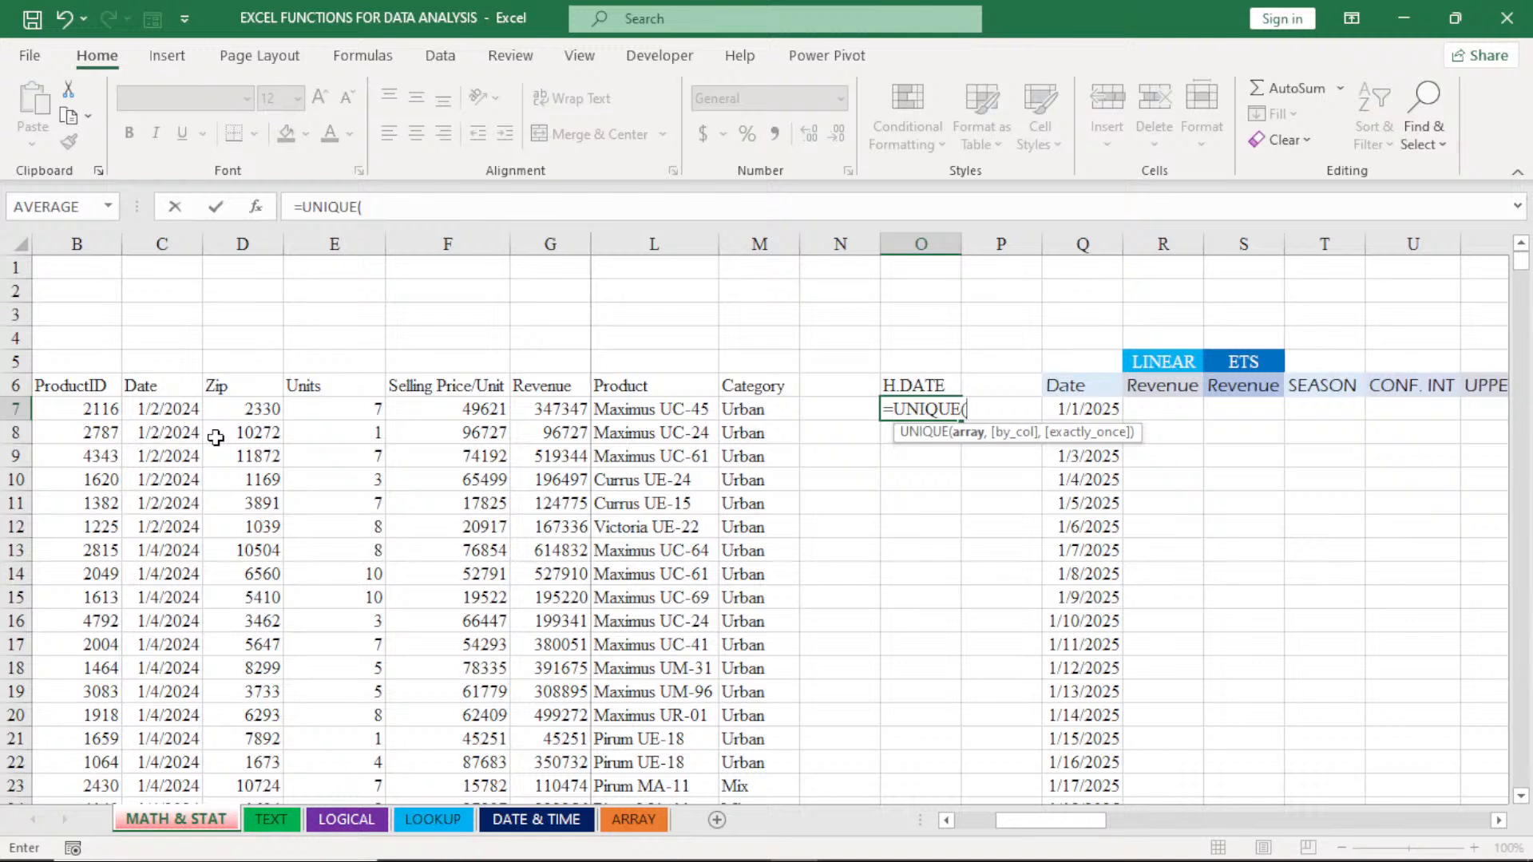
left_click(166, 409)
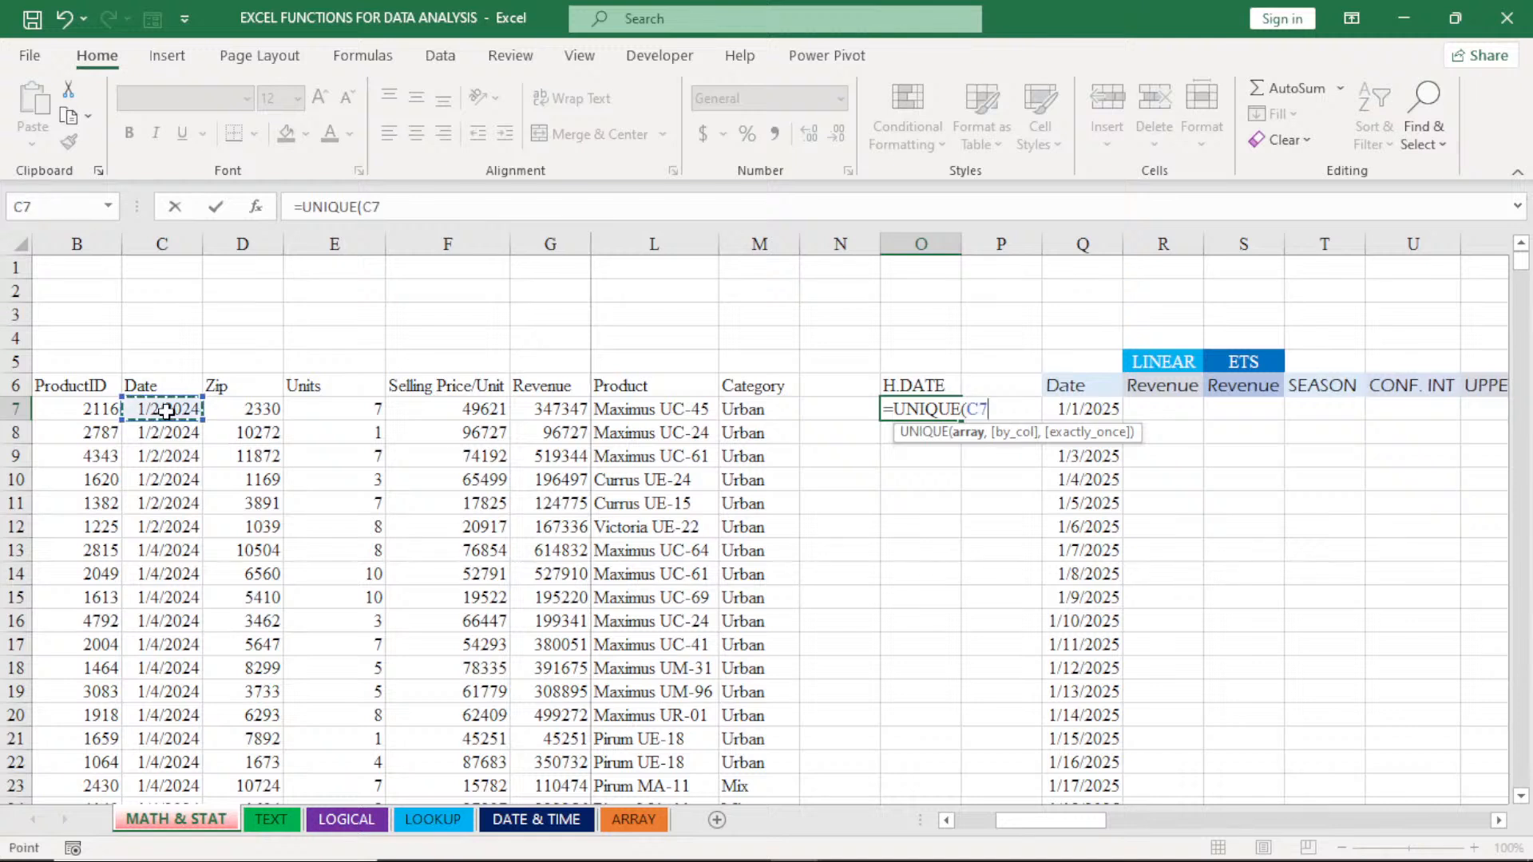
key("ctrl+shift+Down")
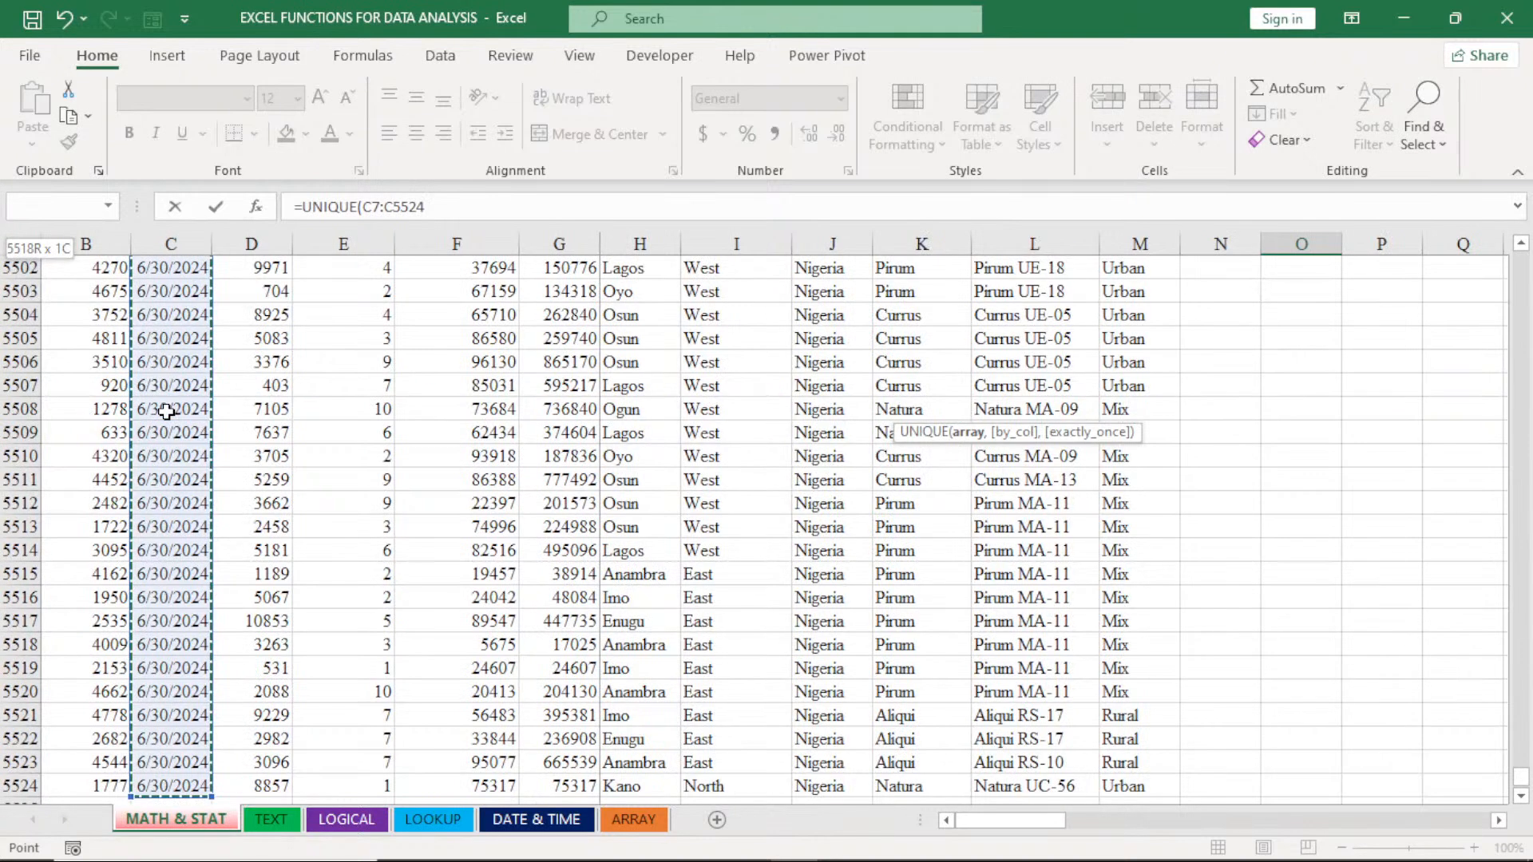
key("Return")
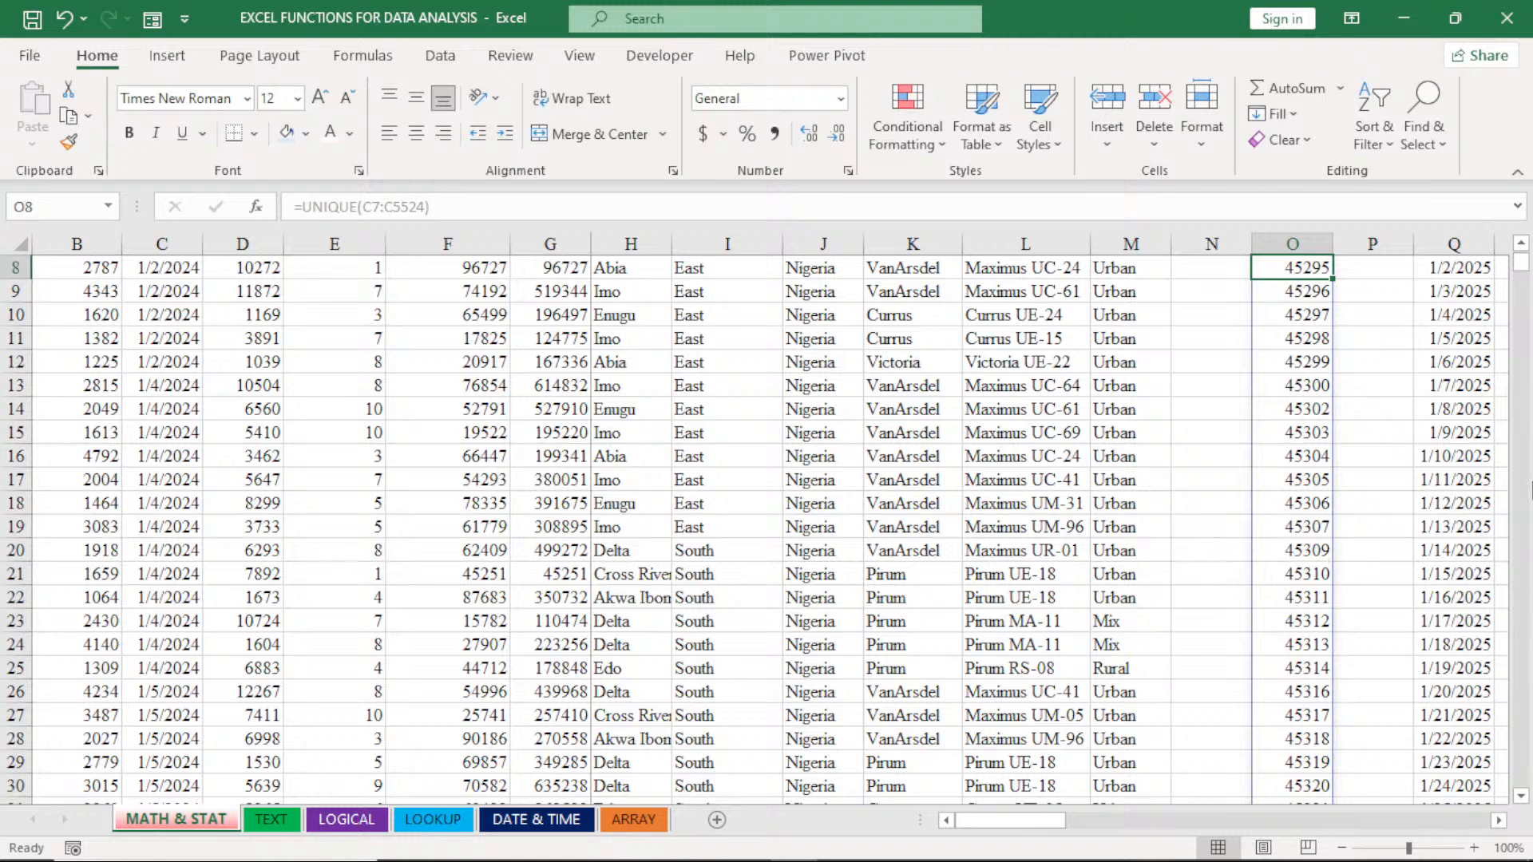
- Format column O, containing the H.DATE list, as Short Date
scroll(1522, 253, "up", 1)
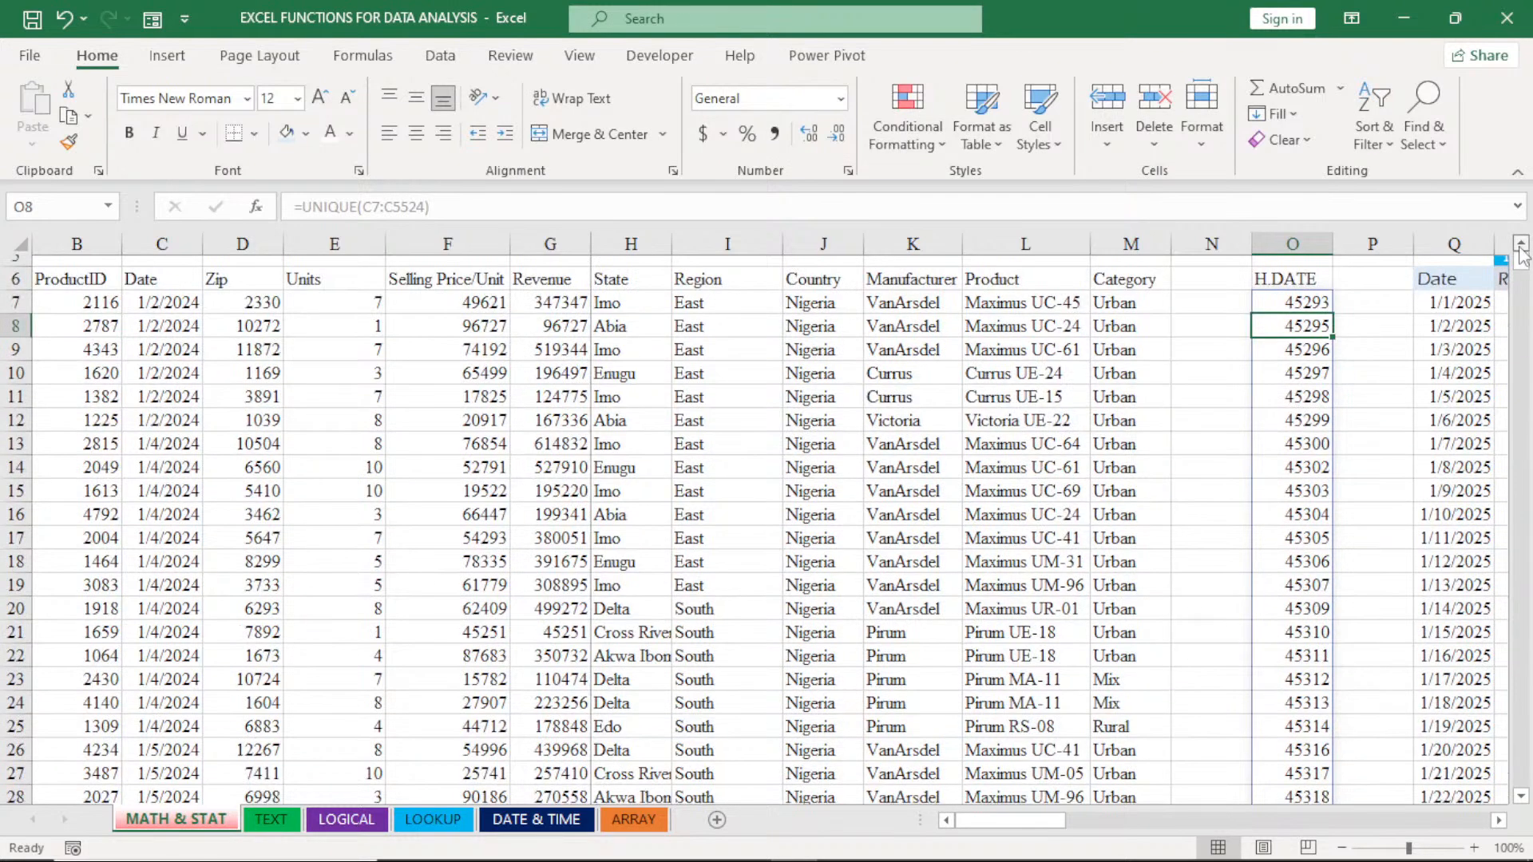
scroll(1522, 254, "up", 2)
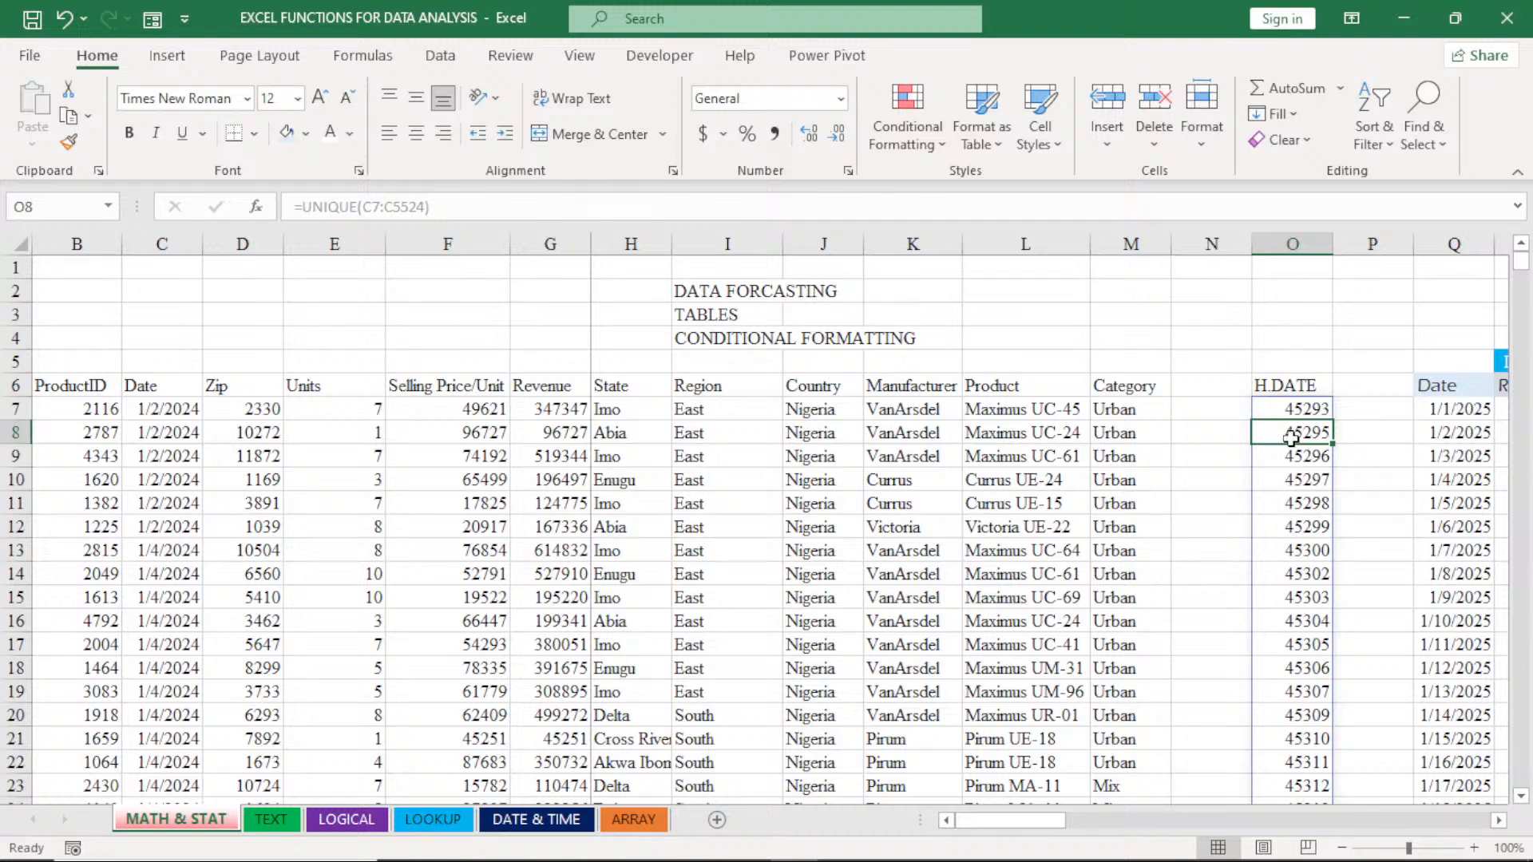
left_click(1296, 244)
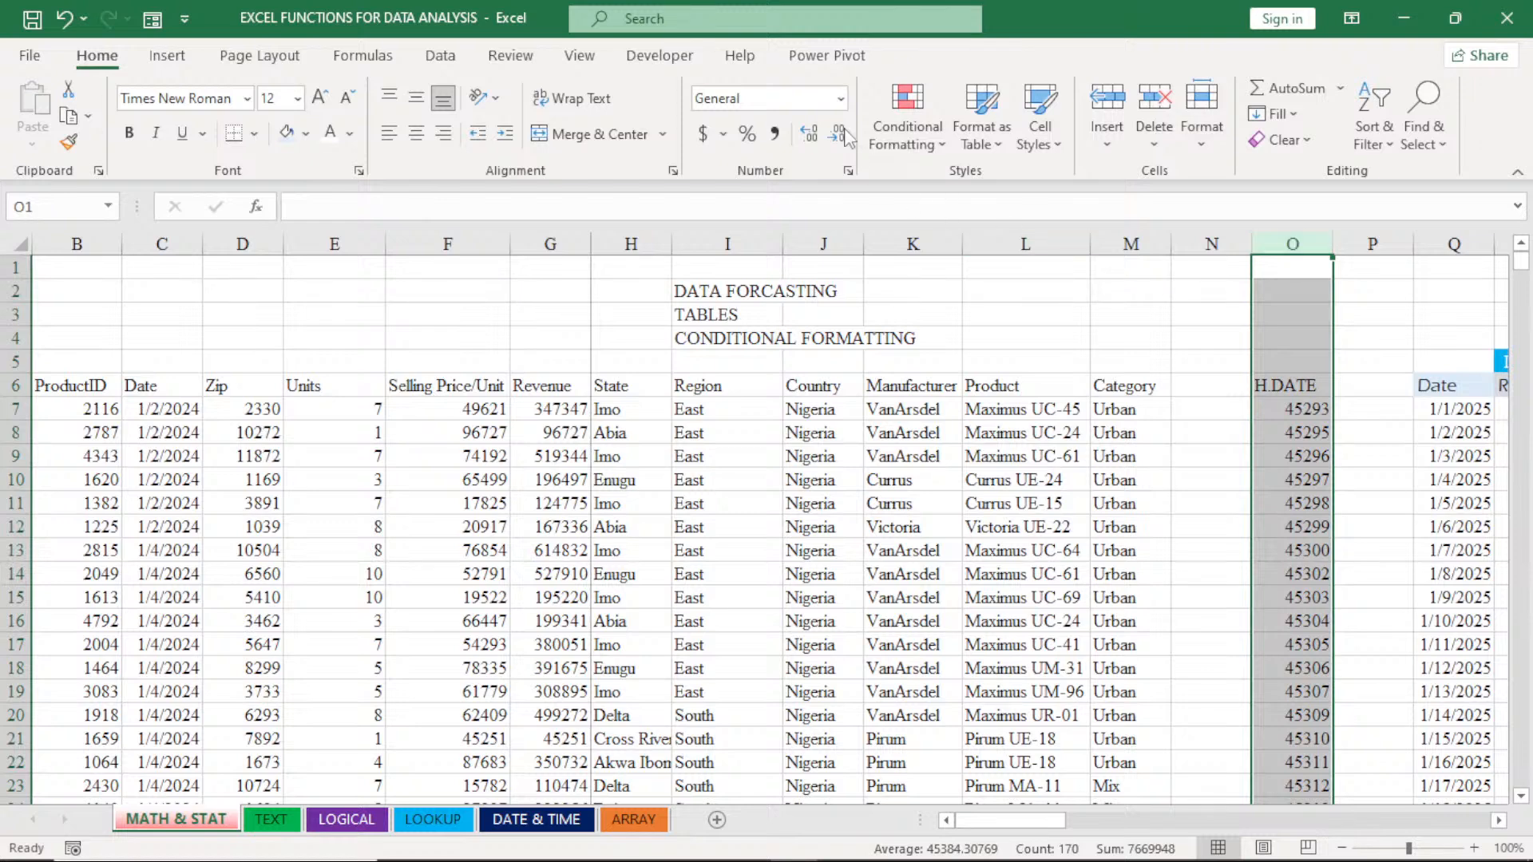
left_click(841, 98)
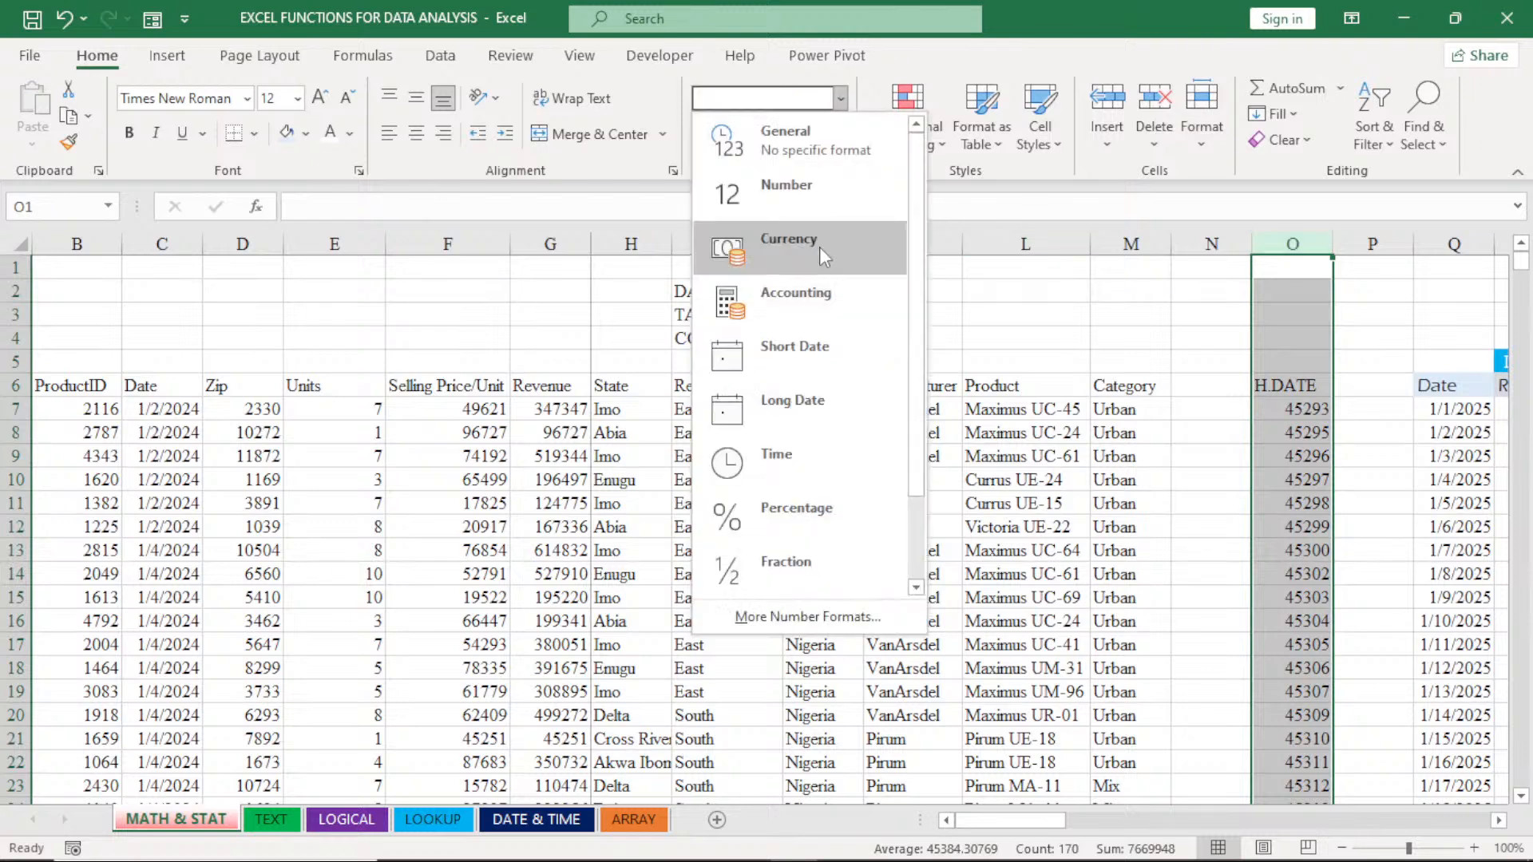
left_click(794, 358)
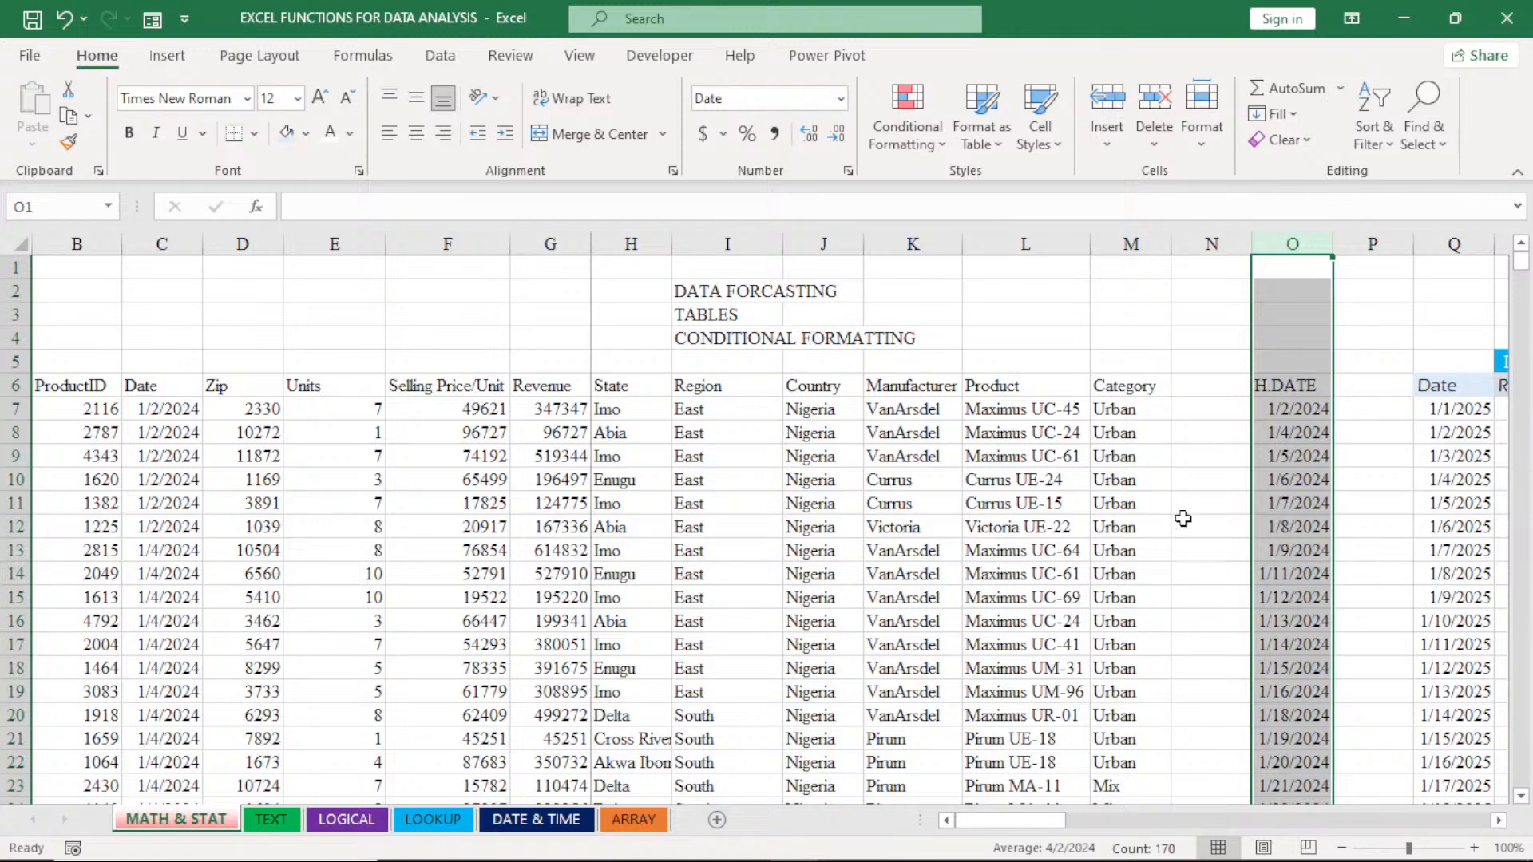
left_click(1286, 501)
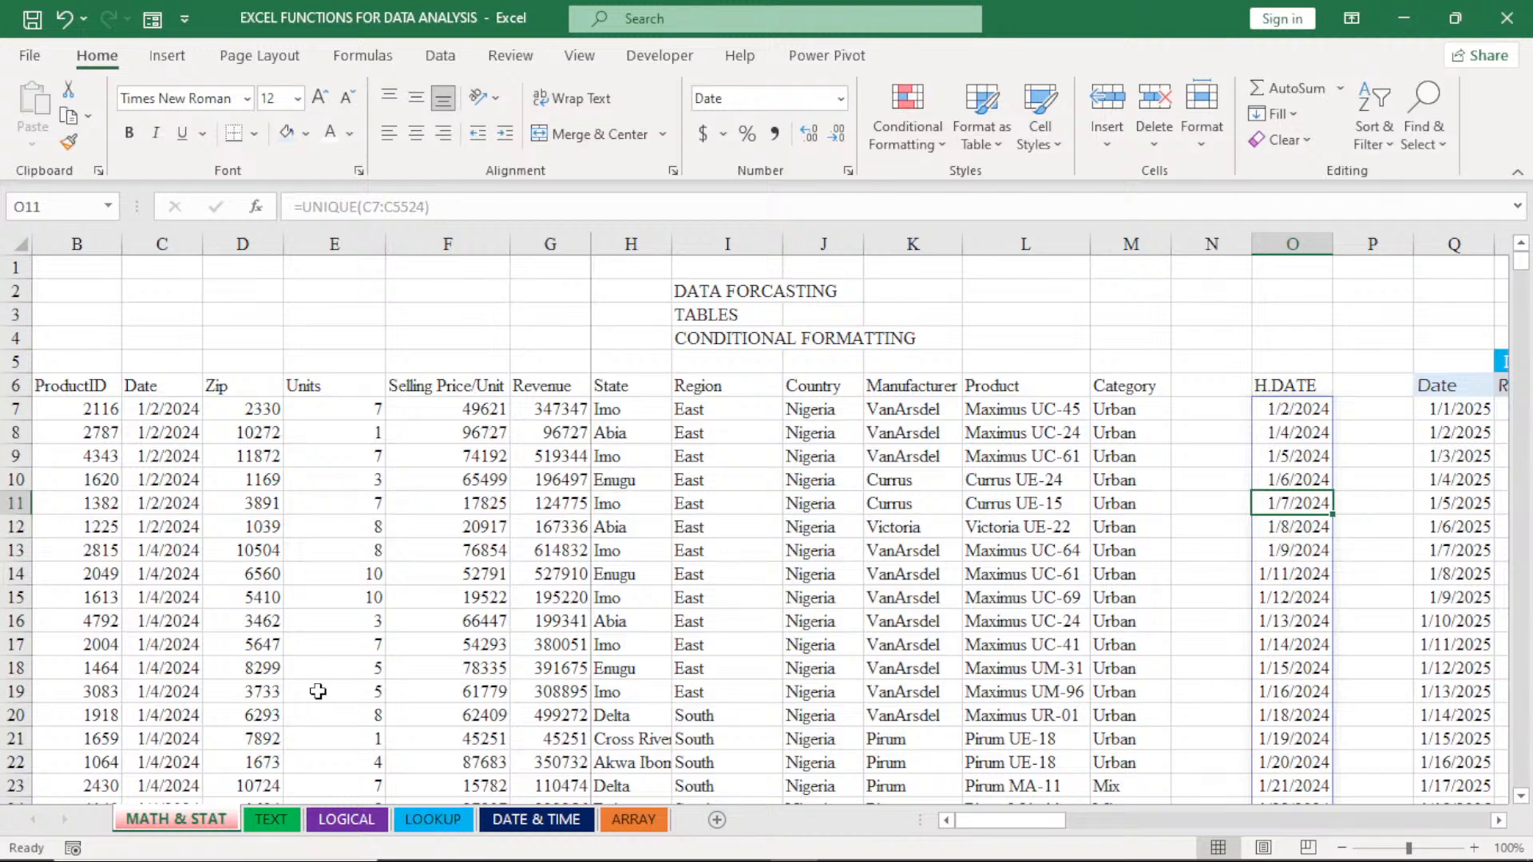
- Enter the header H.REVENUE in cell P6 and autofit column P to its width
left_click(1364, 390)
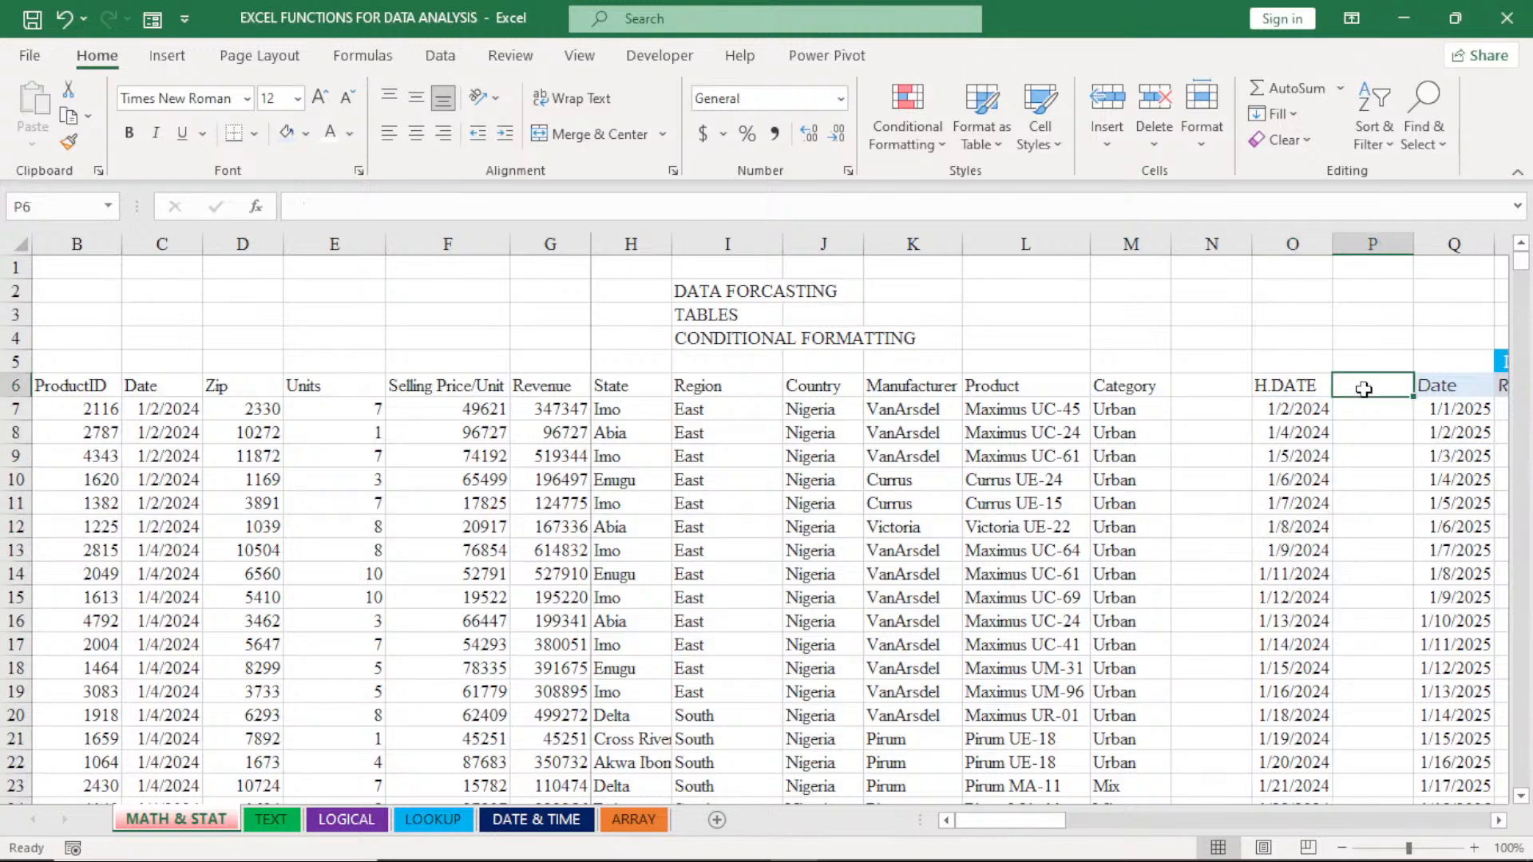
type("H.")
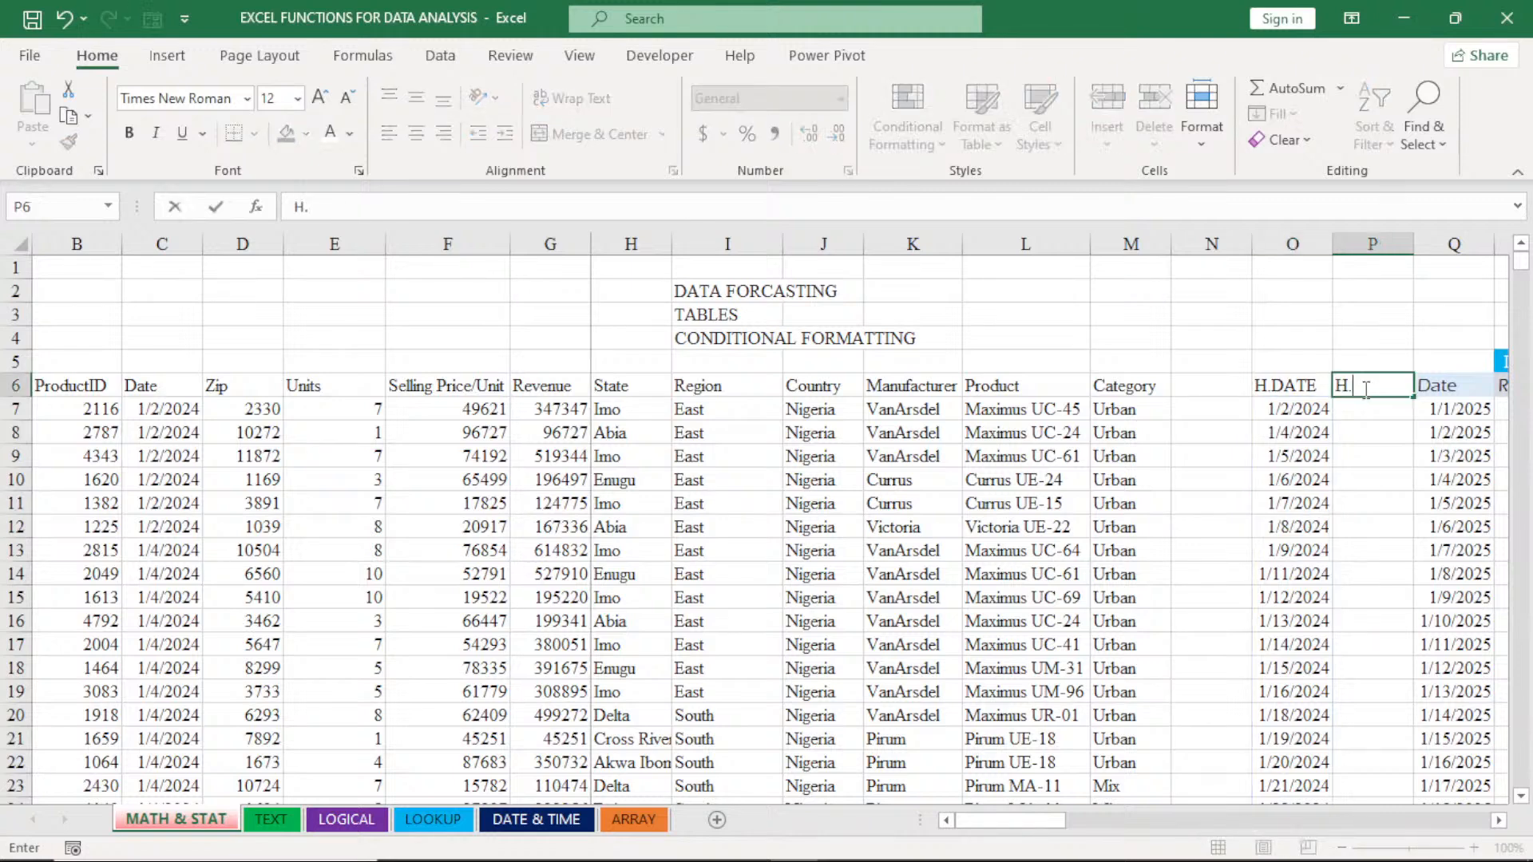
type("REVENUE")
key("Return")
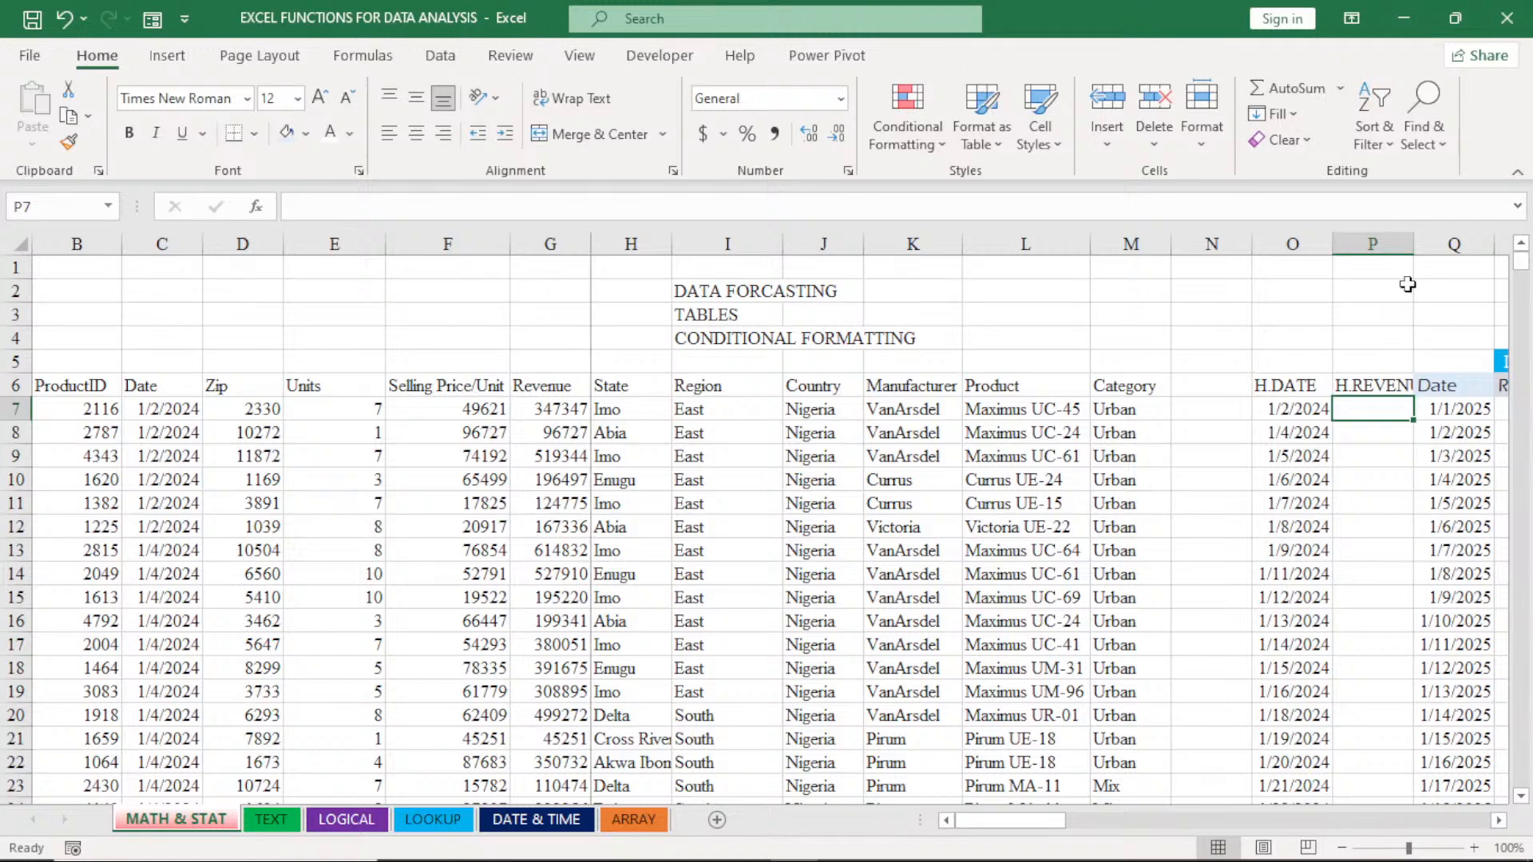
double_click(1413, 244)
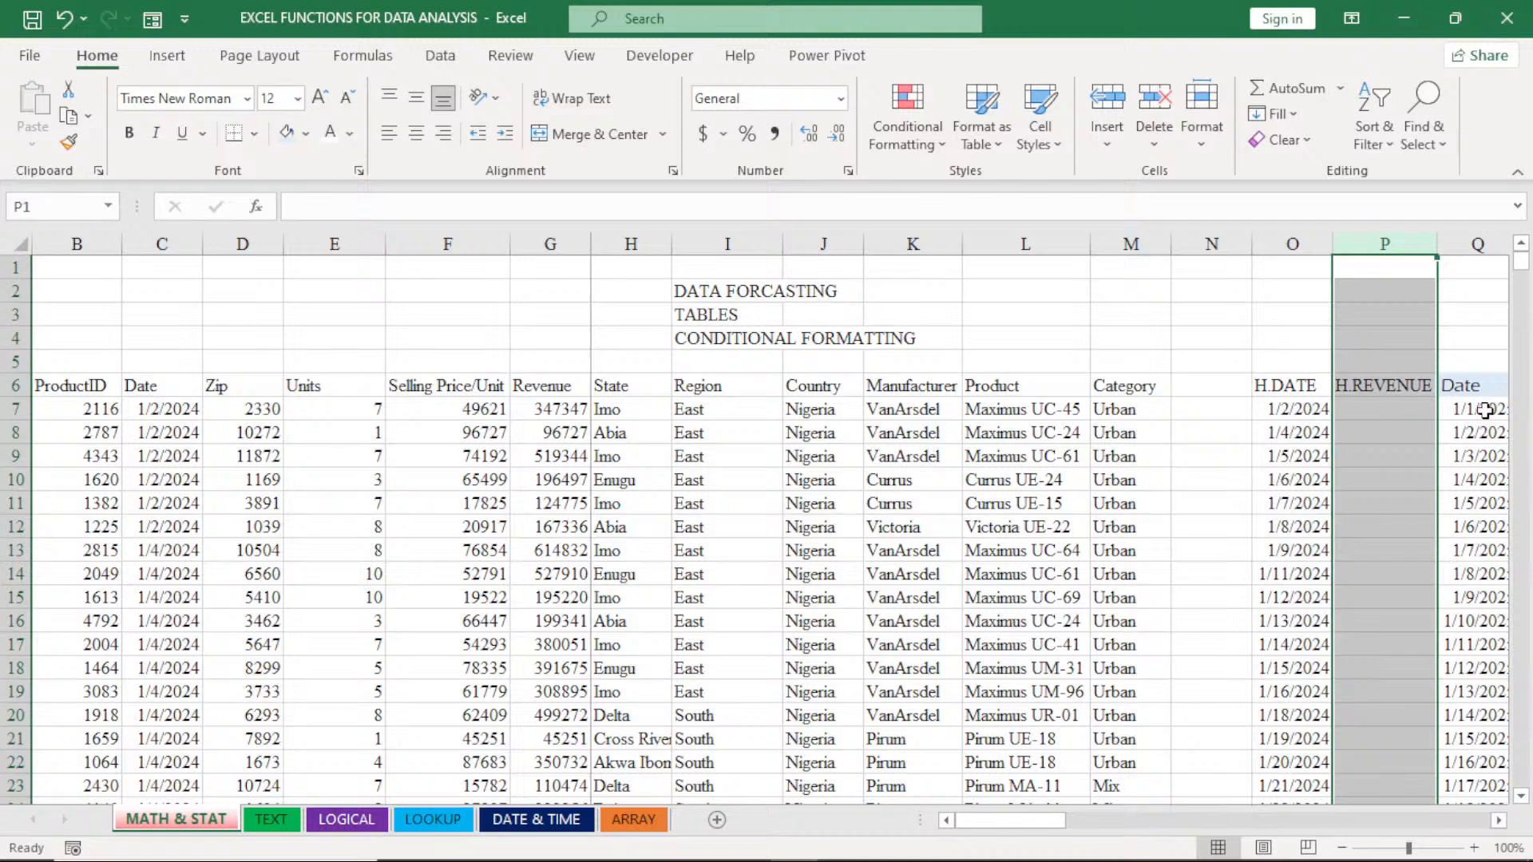
- Convert the whole H.DATE list from O7 down to static values by copying it and pasting values over it
double_click(1386, 410)
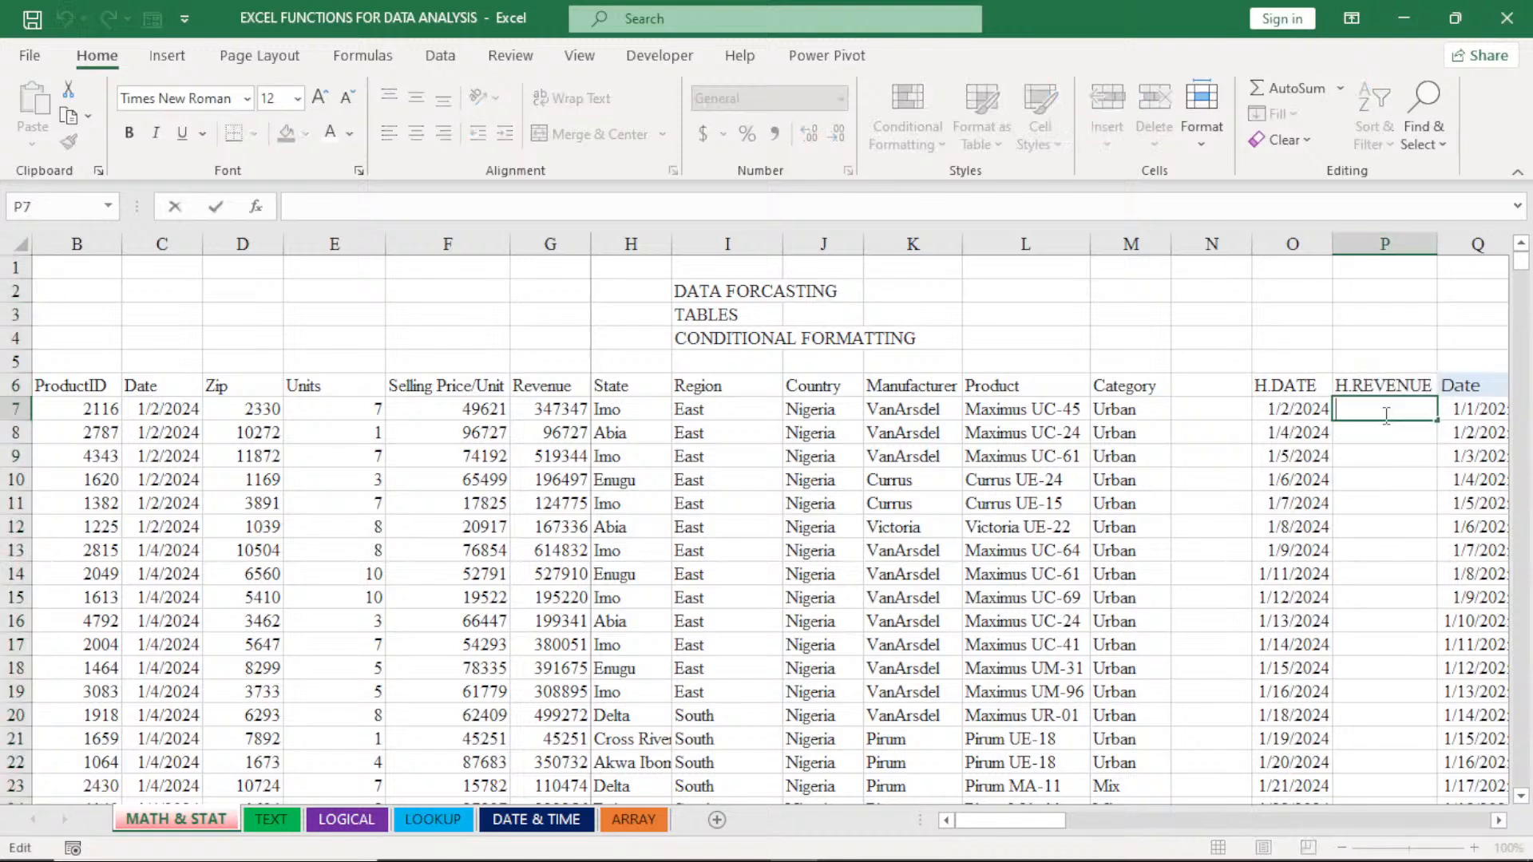
left_click(1282, 407)
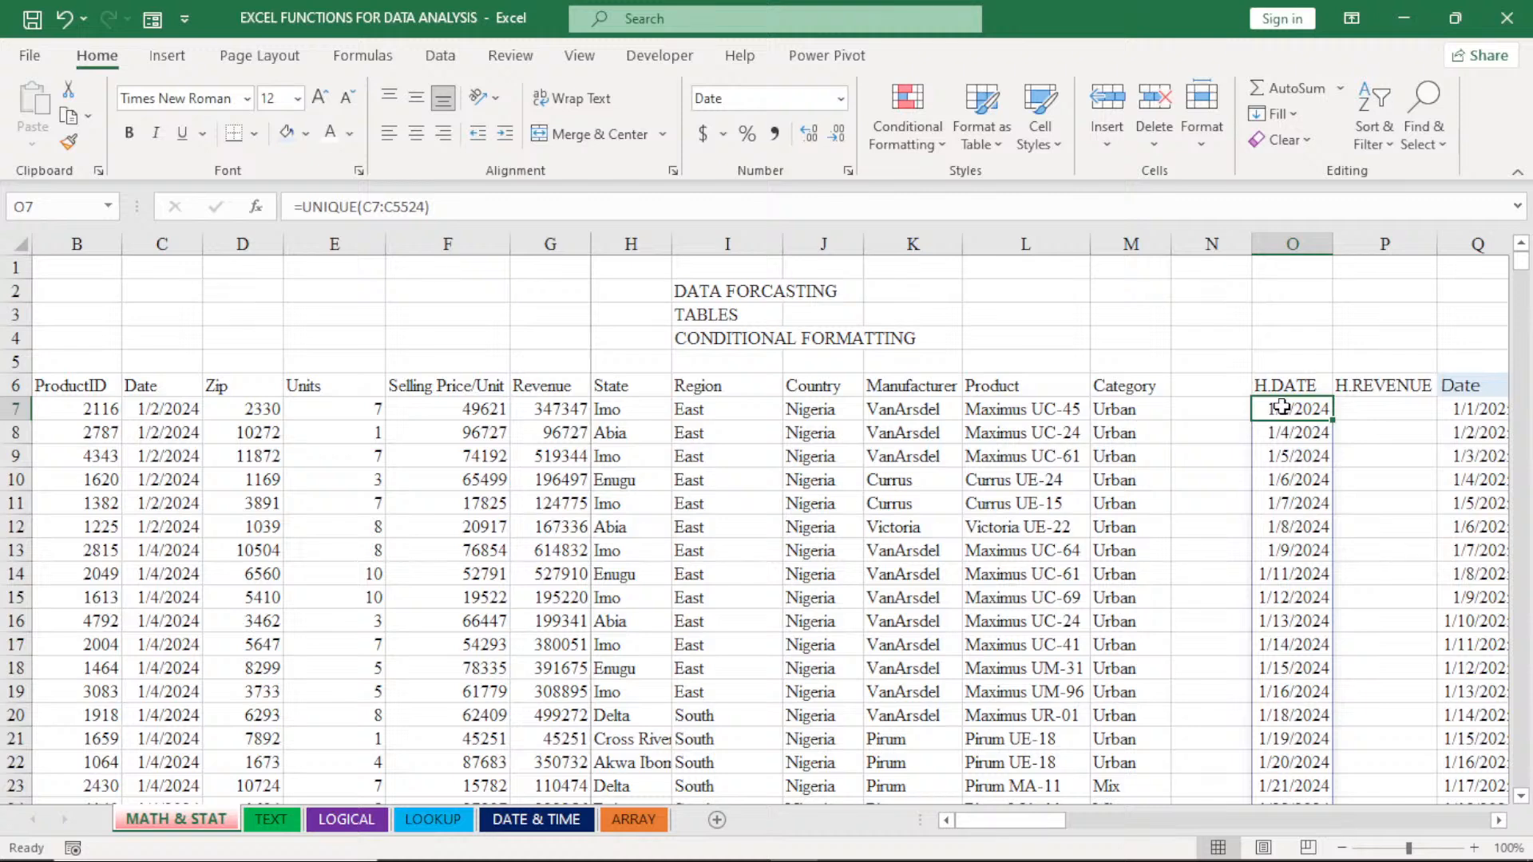
key("ctrl+shift+Down")
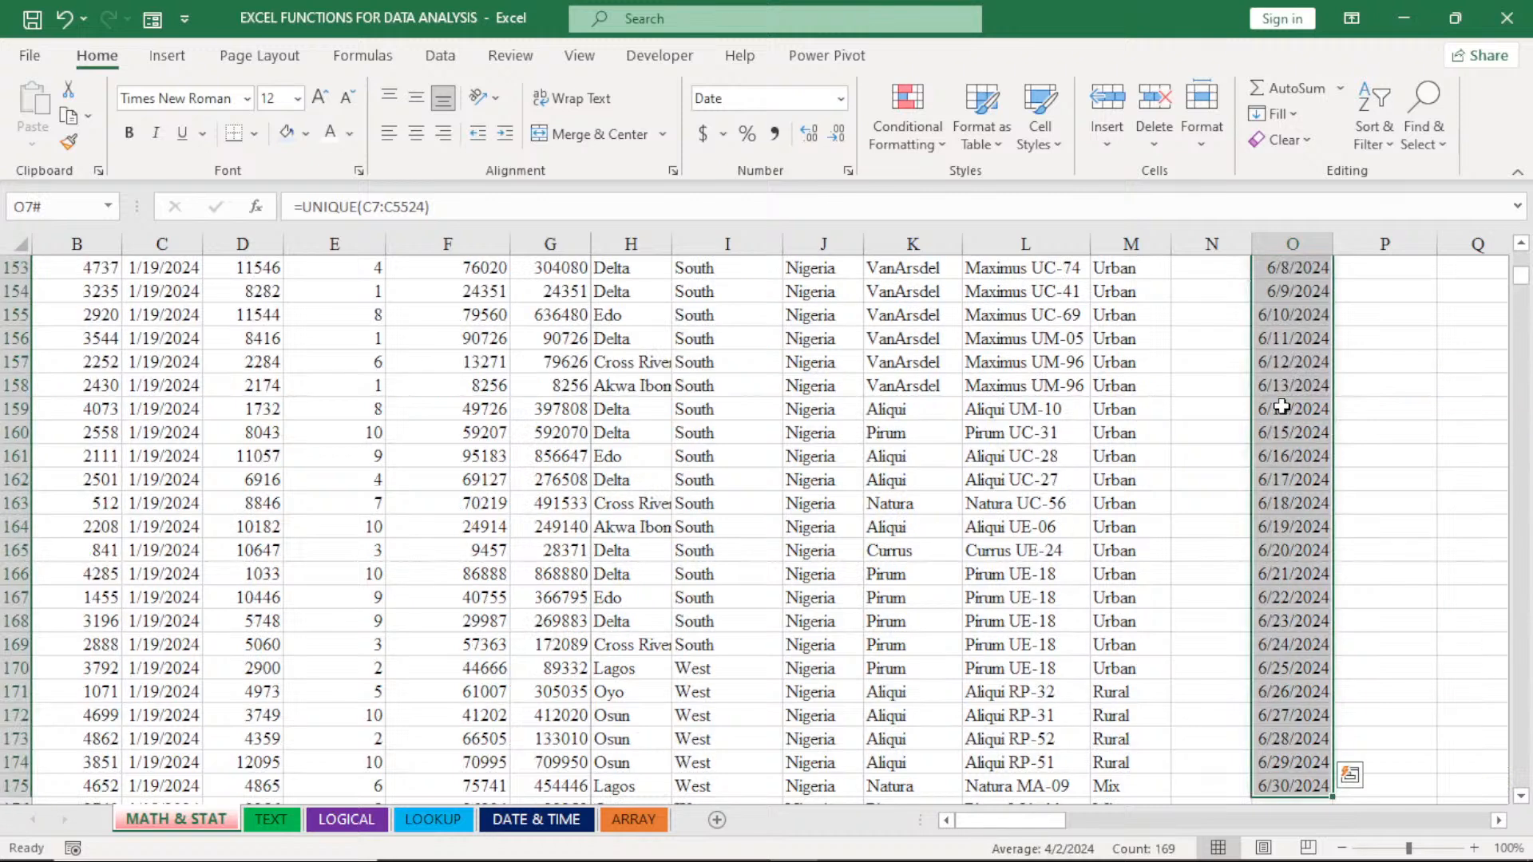
key("ctrl+c")
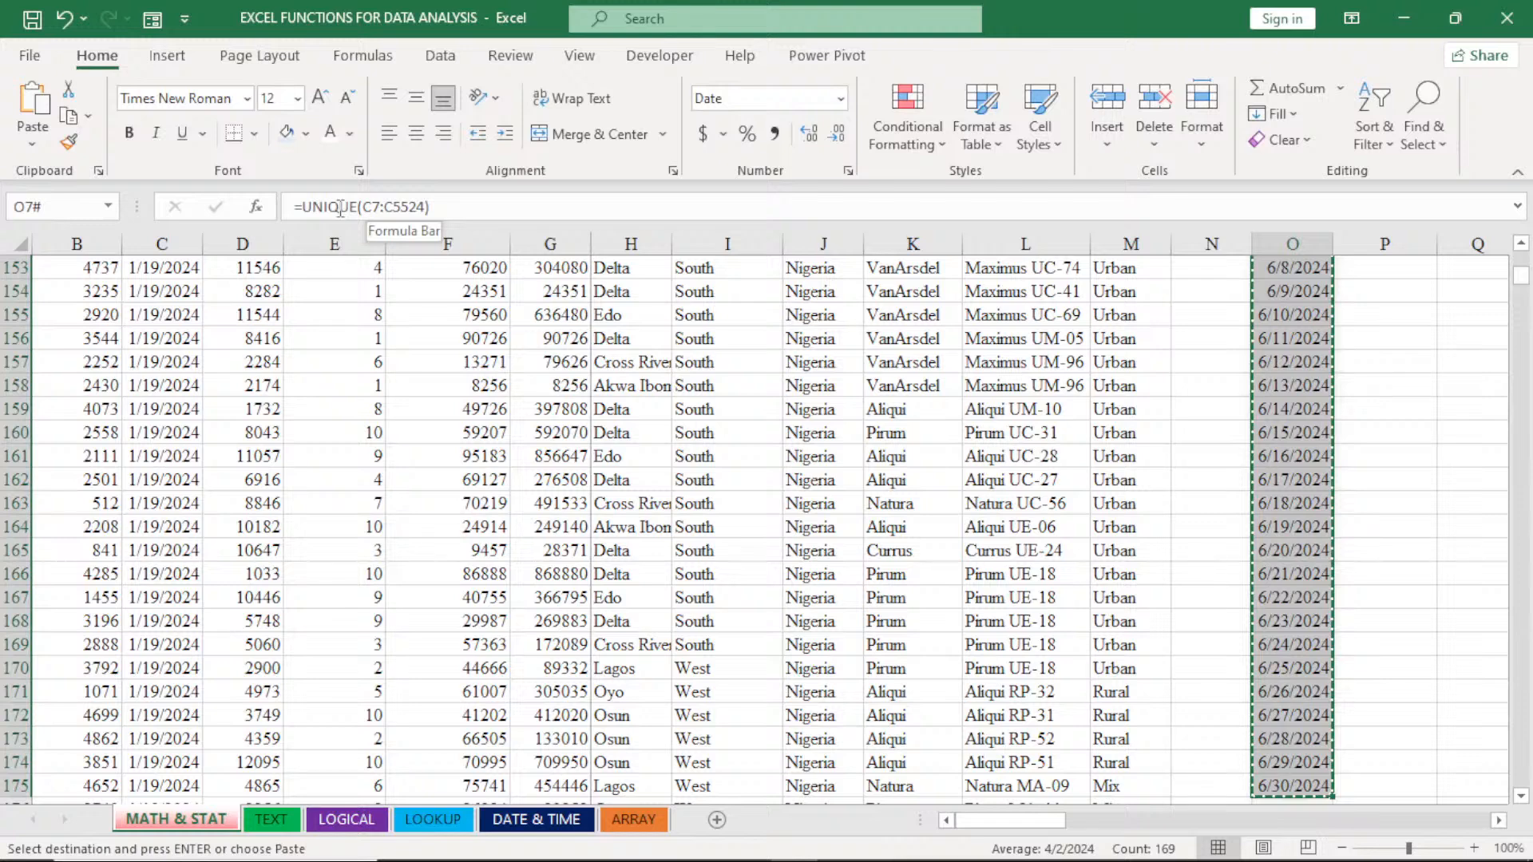
left_click(33, 145)
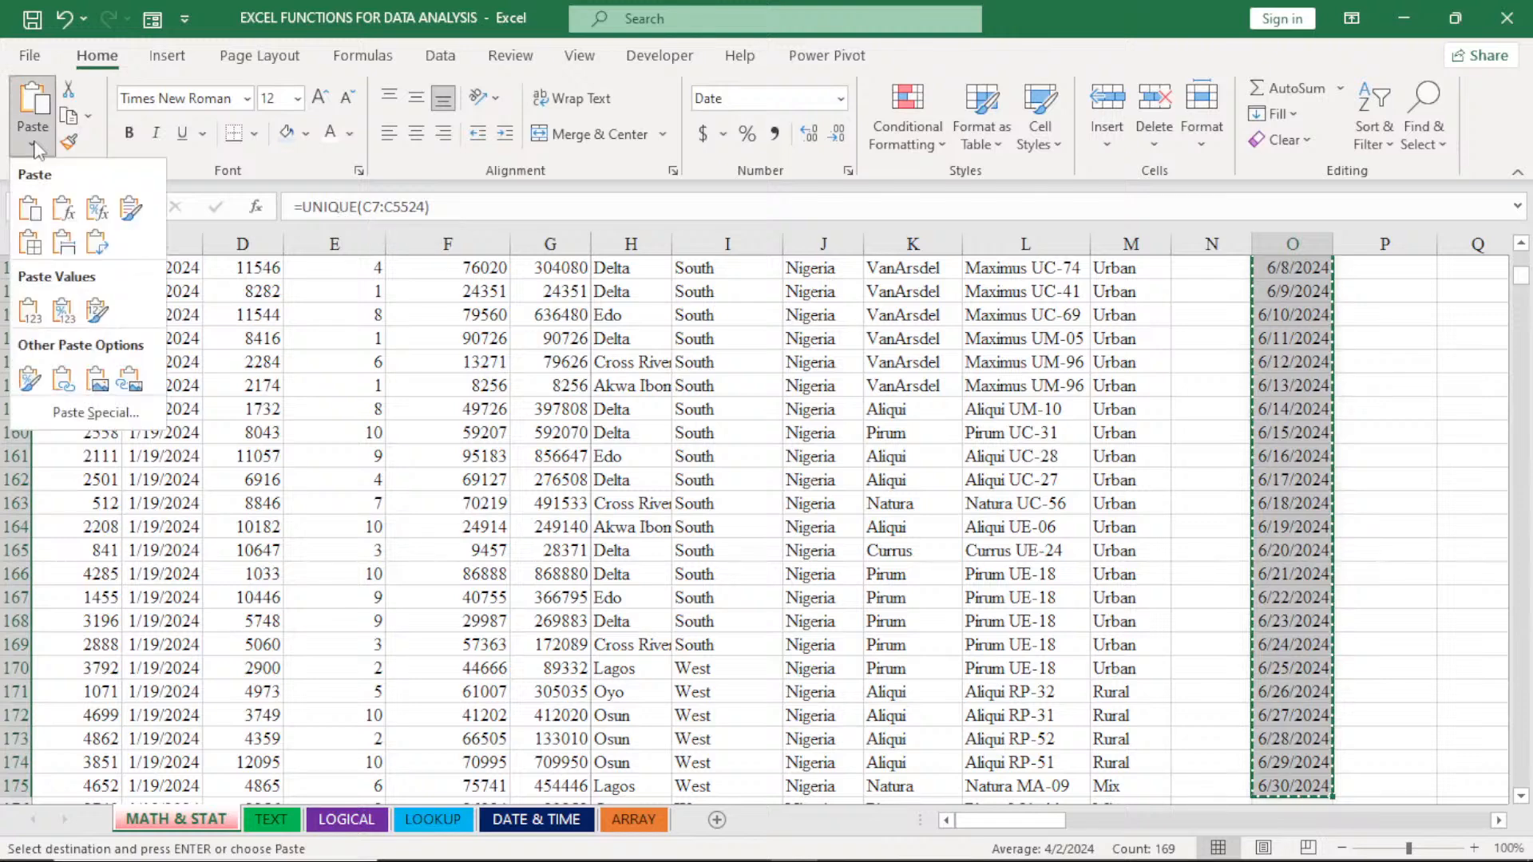
left_click(29, 310)
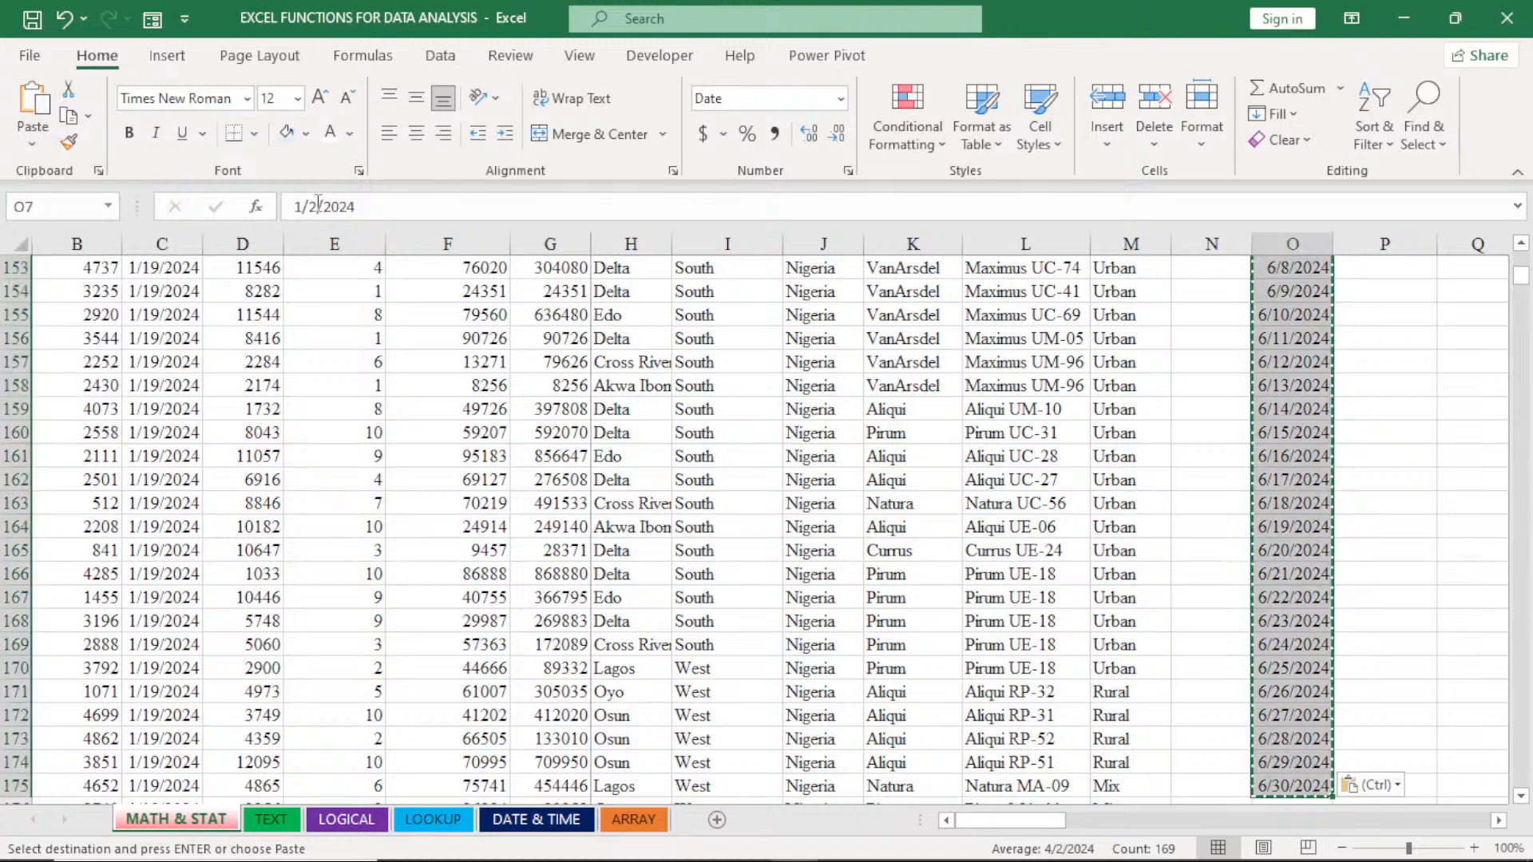
scroll(1489, 412, "down", 1)
left_click_drag(1521, 274, 1521, 253)
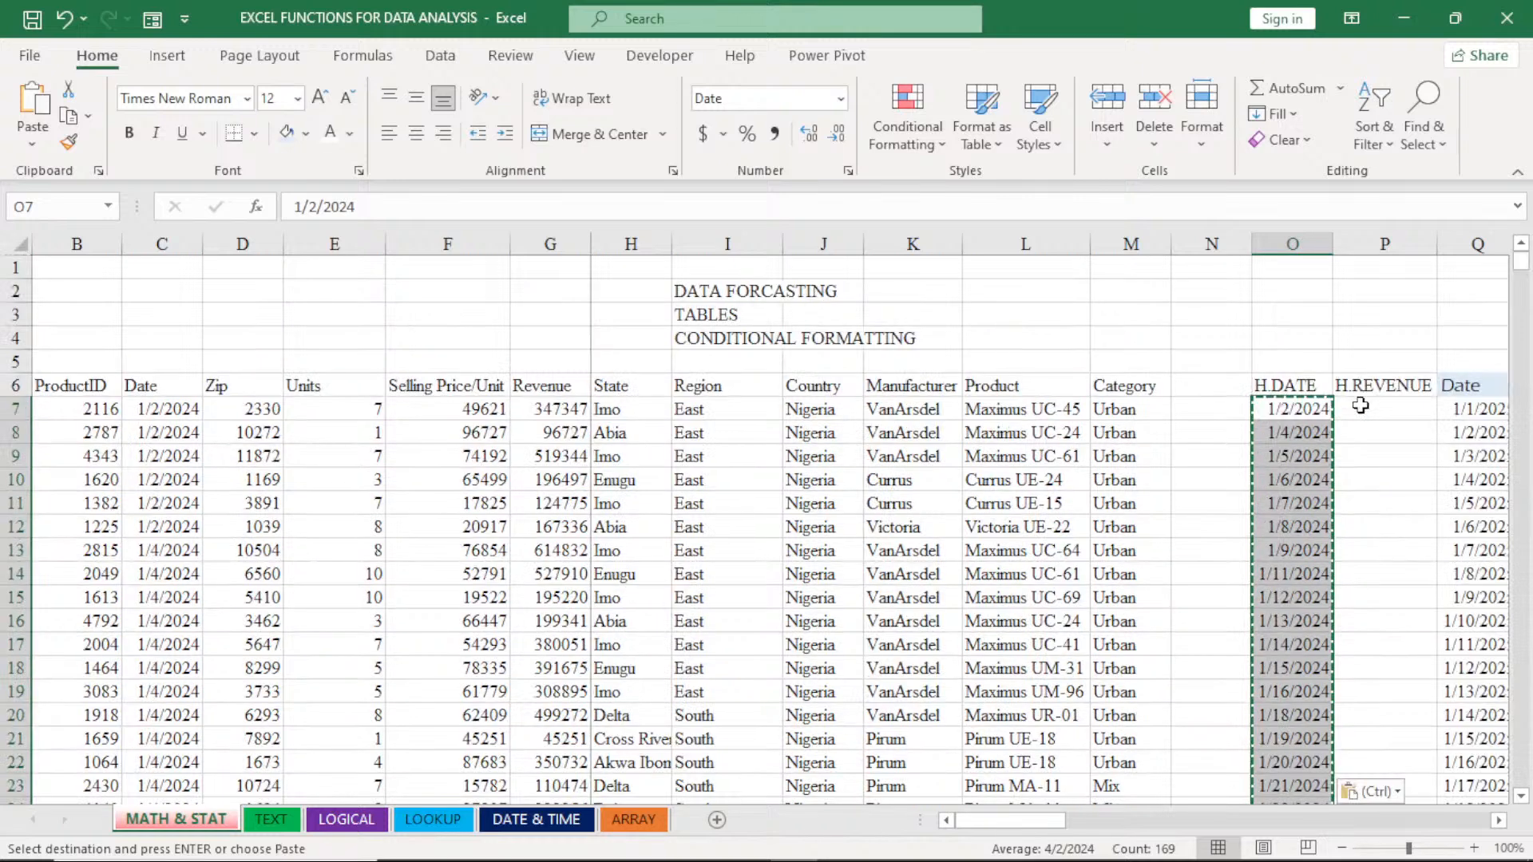
key("Escape")
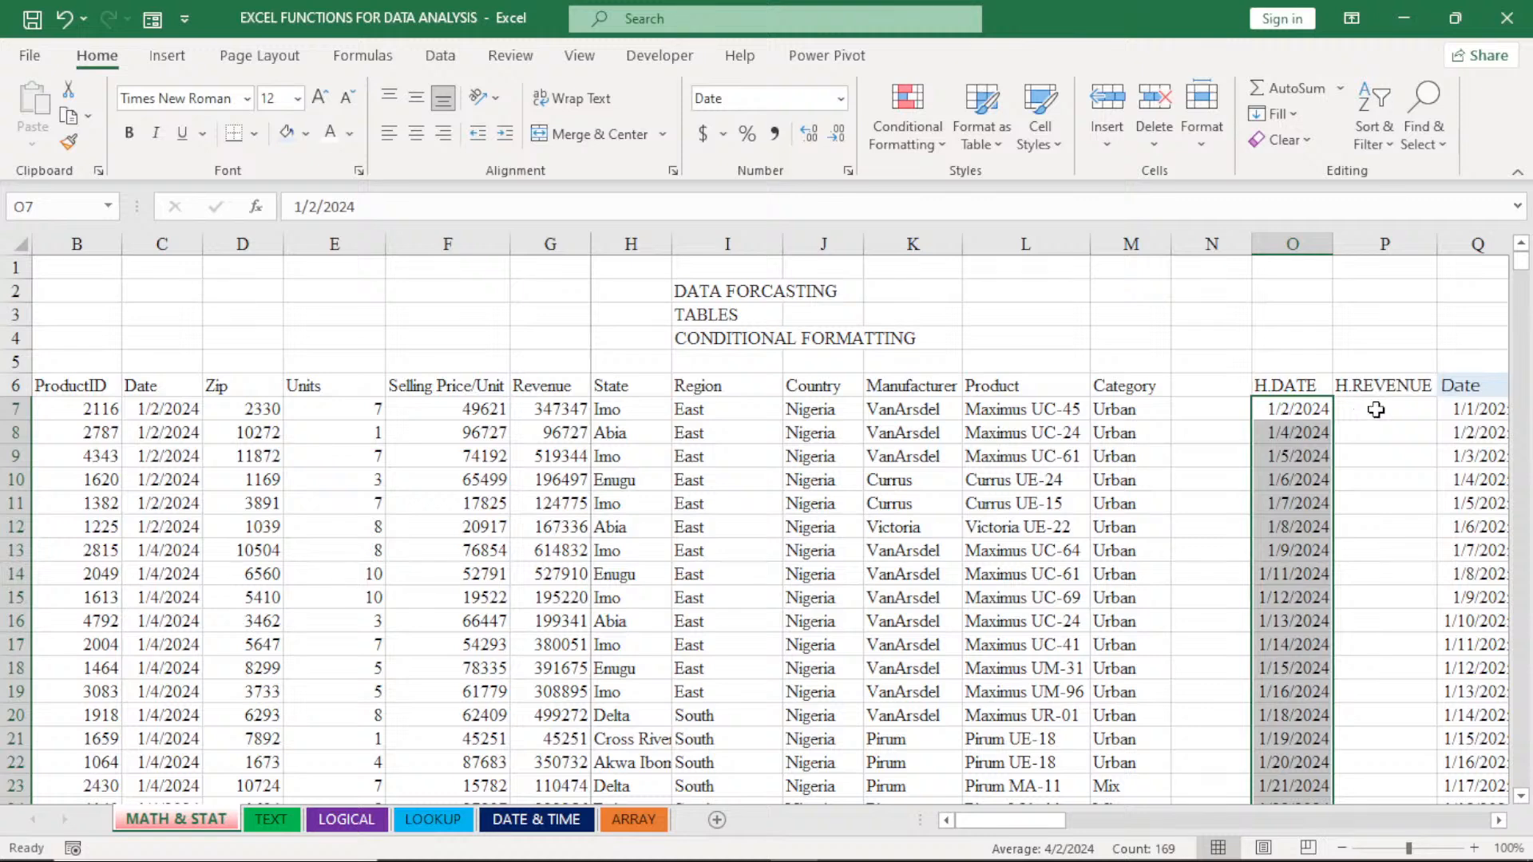
- Begin a SUMIF formula in P7 under H.REVENUE with the sales Date column locked as its range, $C$7:$C$5524
left_click(1375, 409)
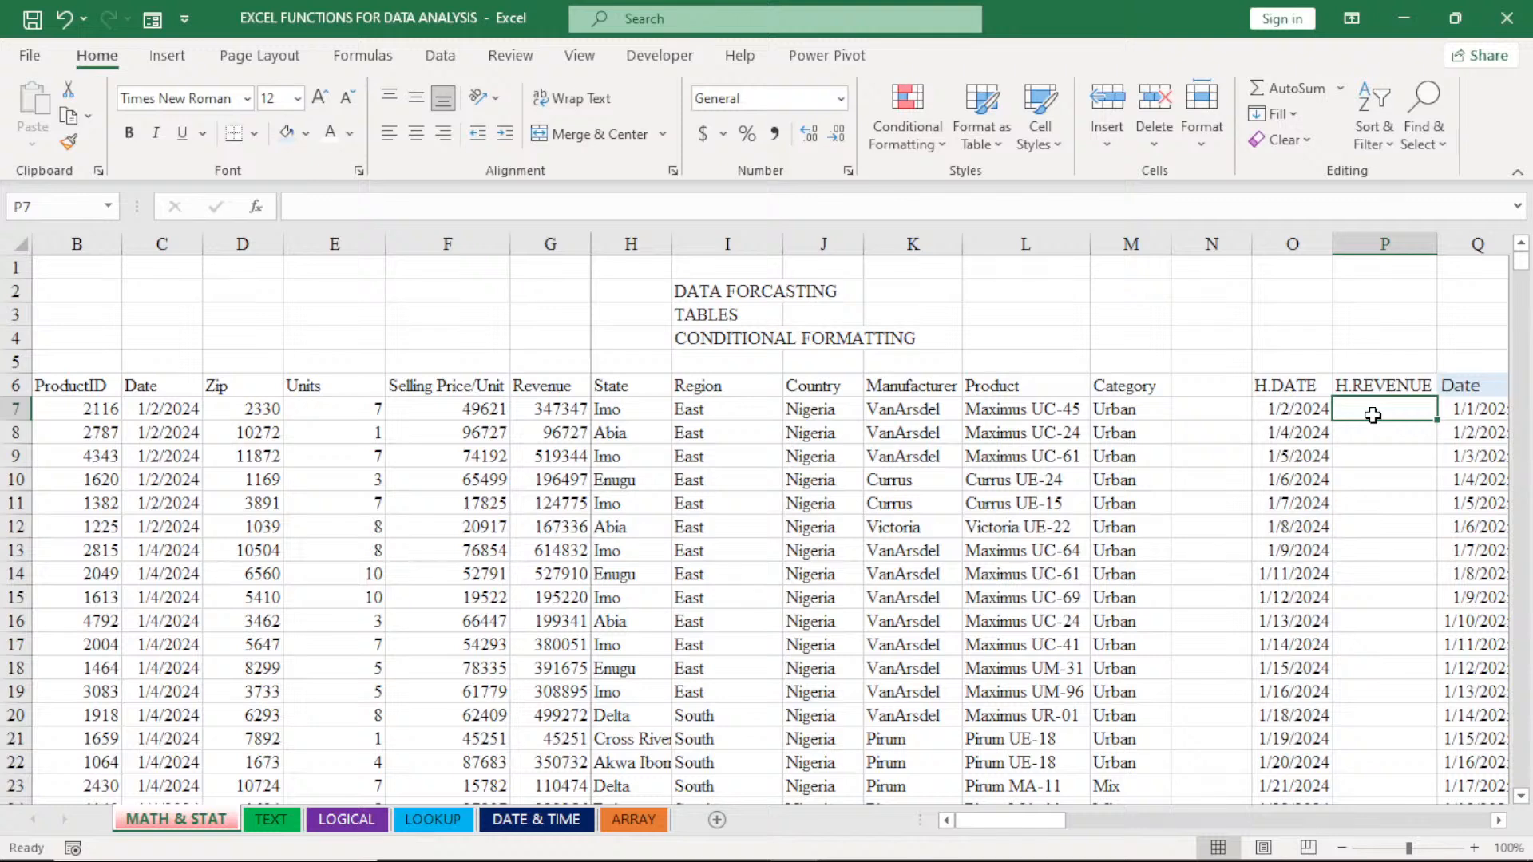
type("=SUMIF(")
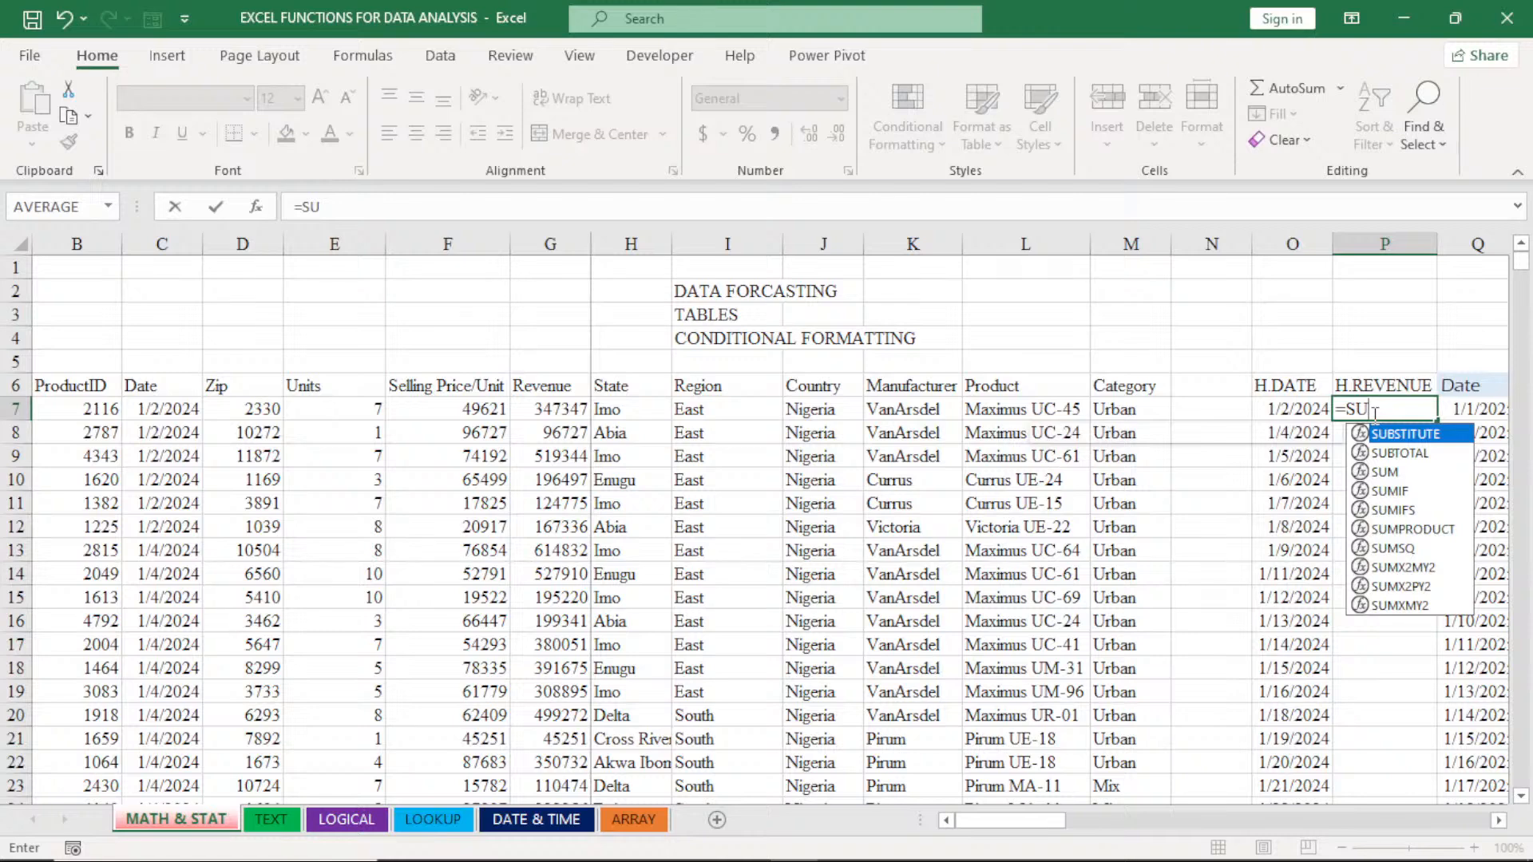
double_click(1387, 489)
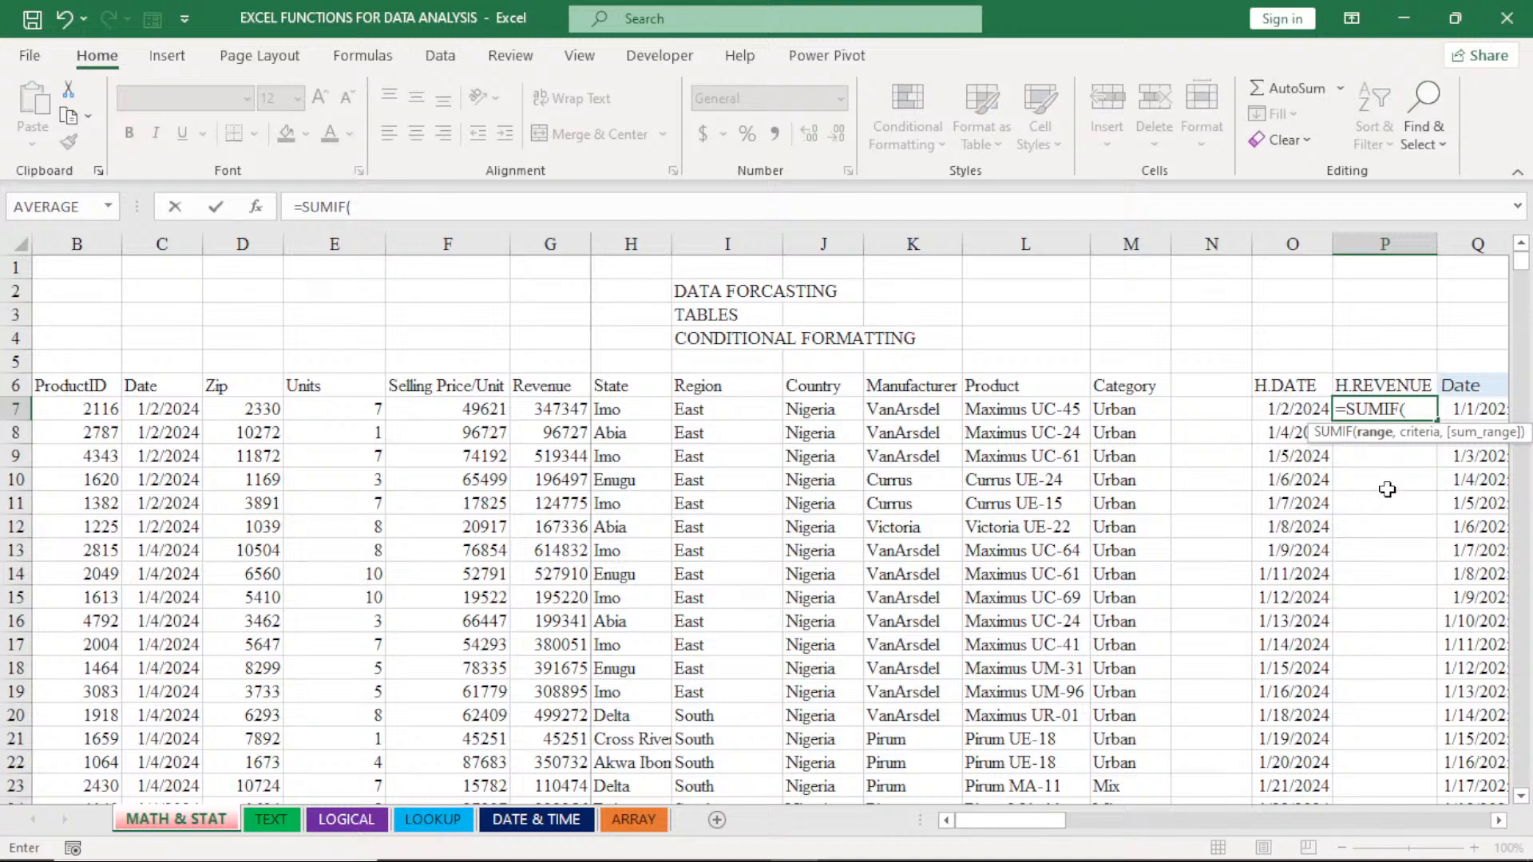
left_click(159, 412)
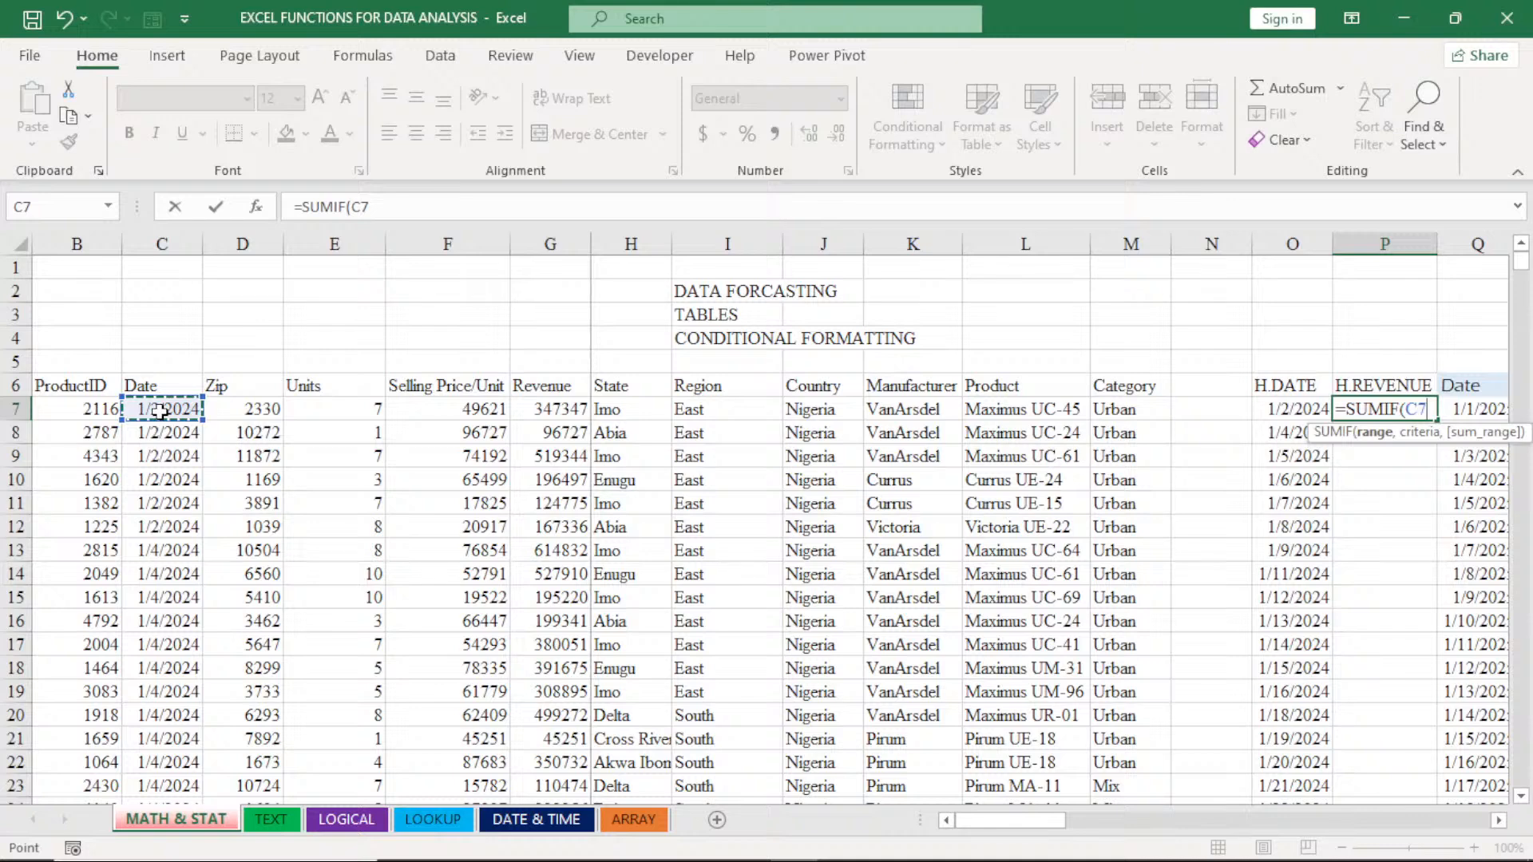
key("ctrl+shift+Down")
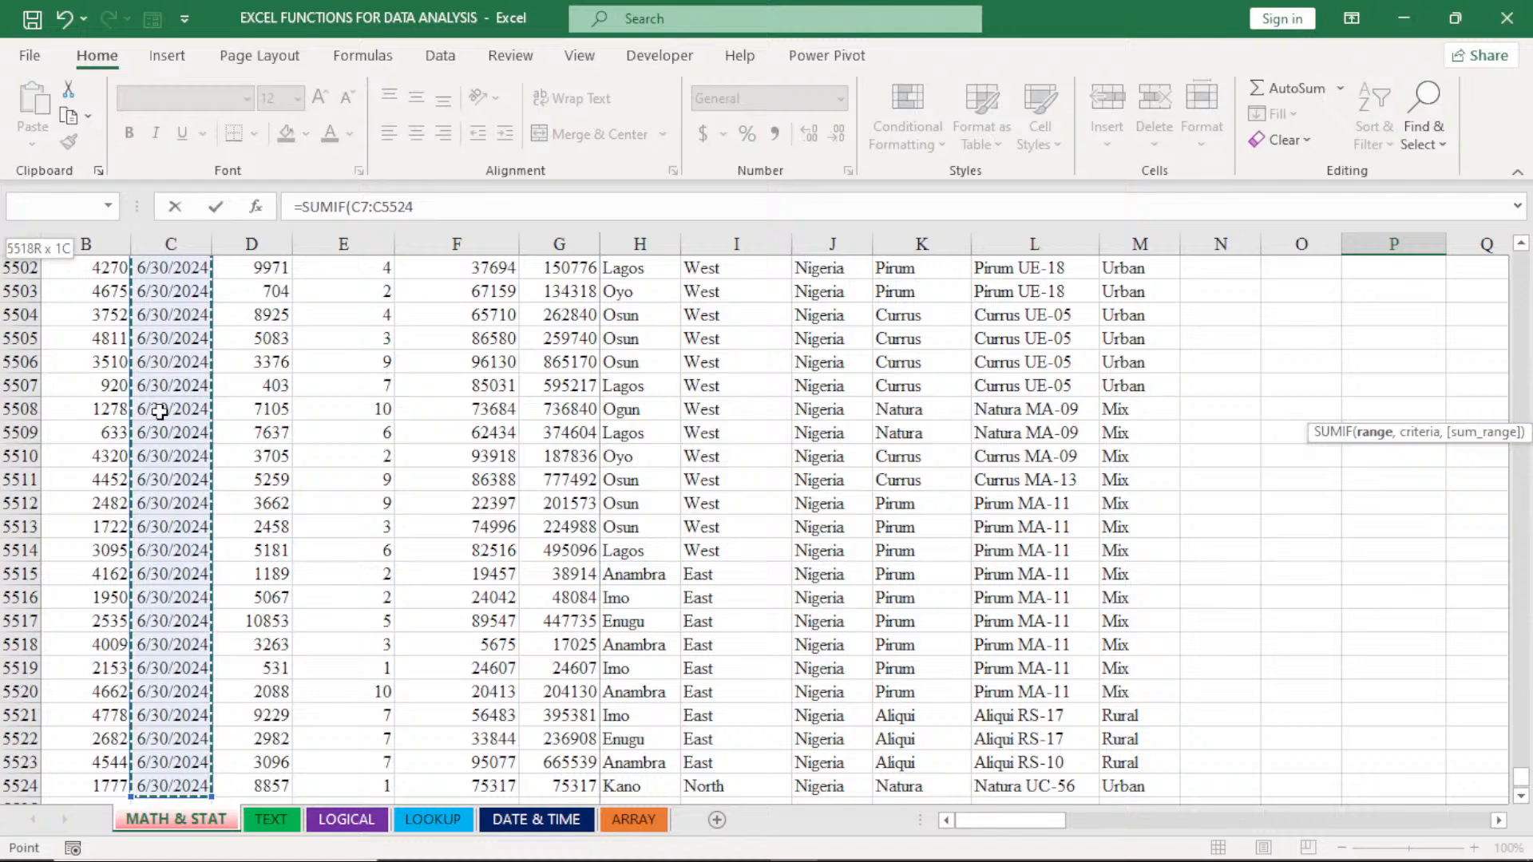
key("F4")
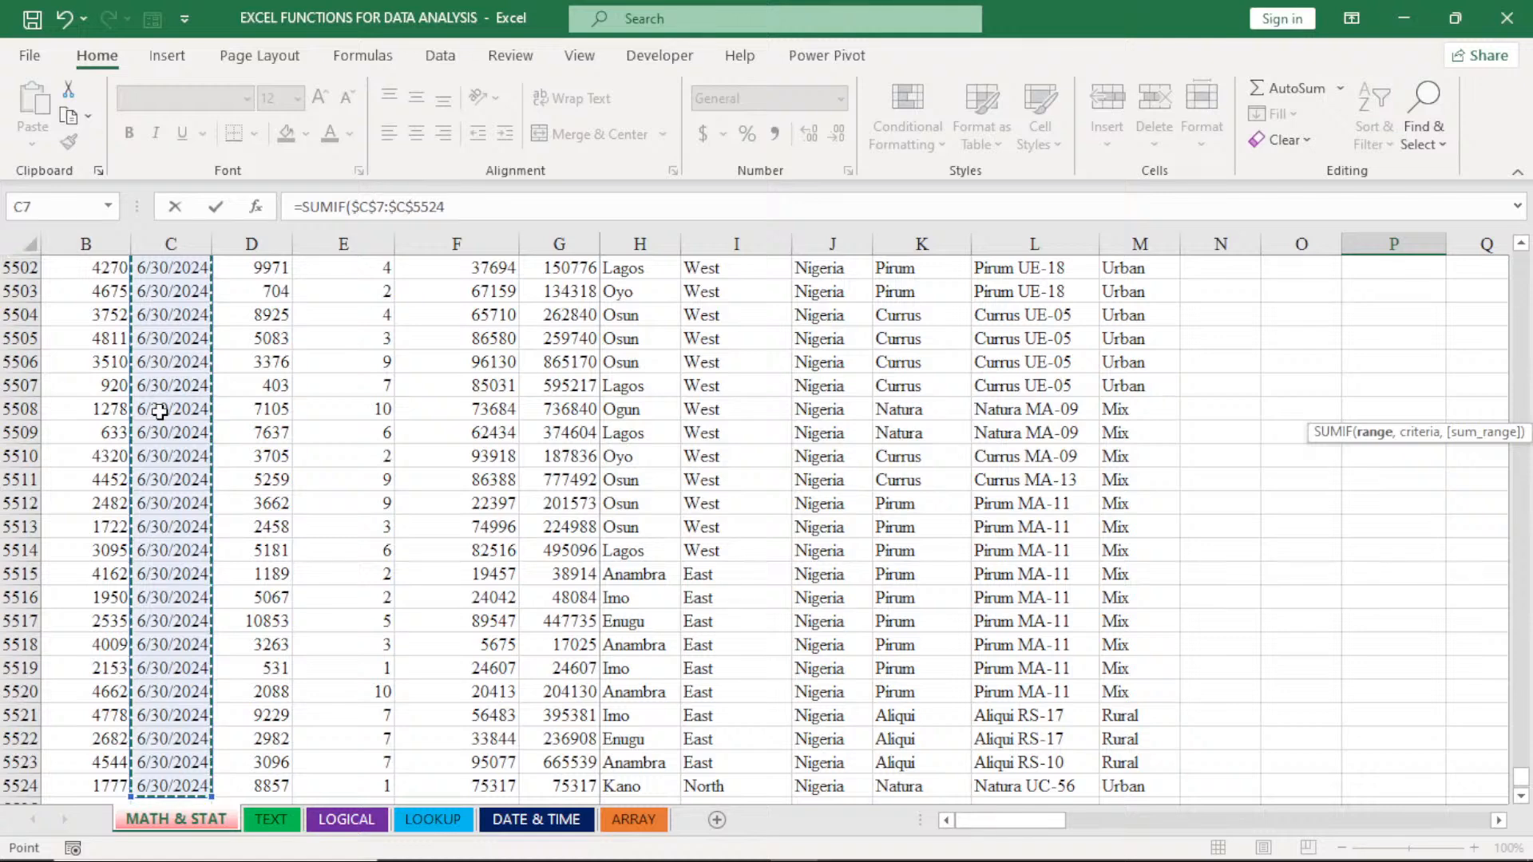
key("ctrl+BackSpace")
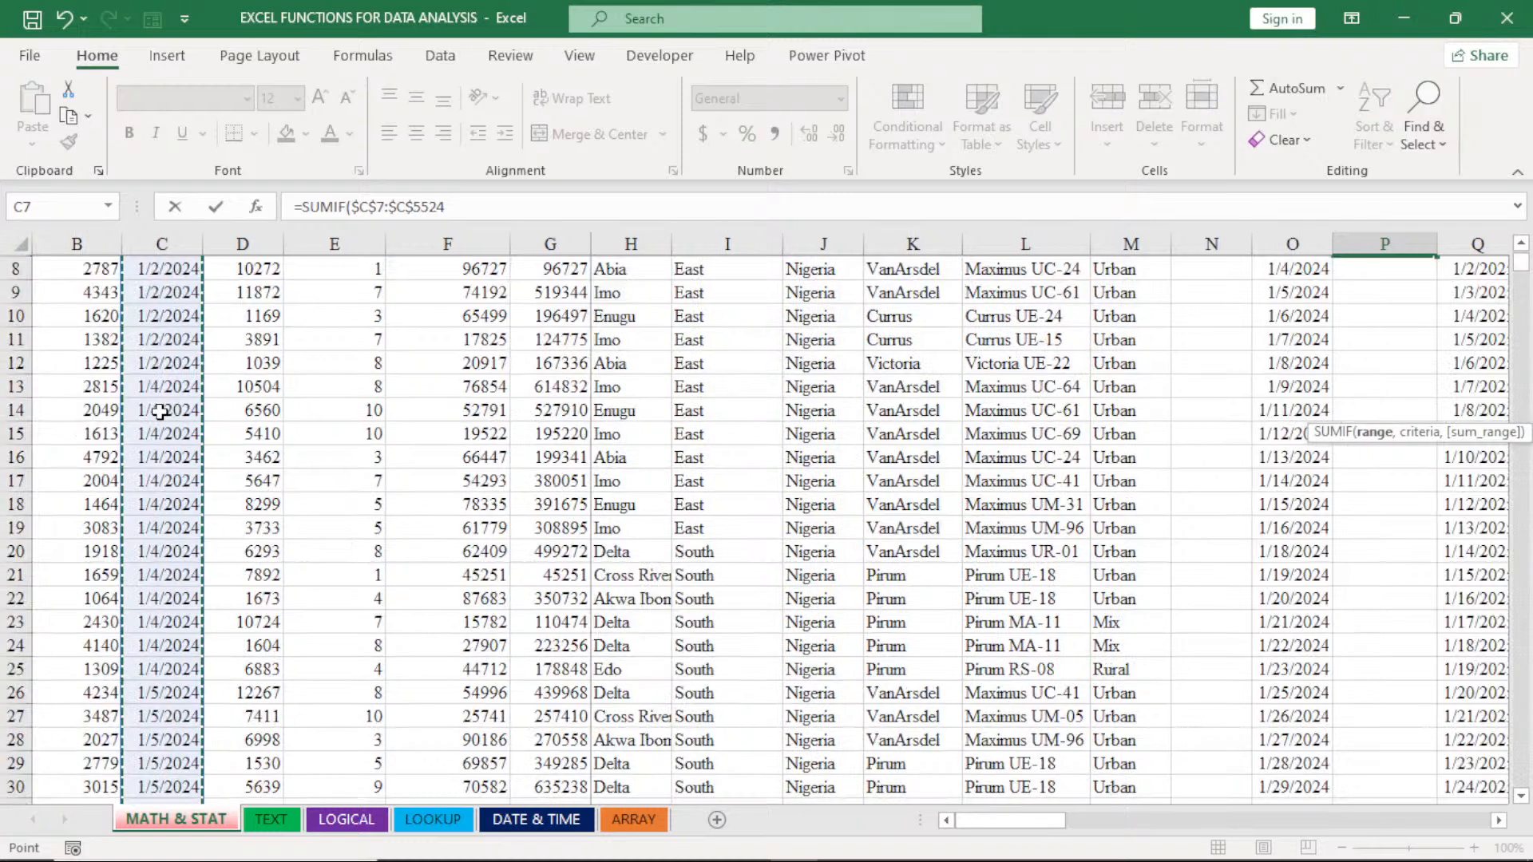
scroll(159, 411, "up", 3)
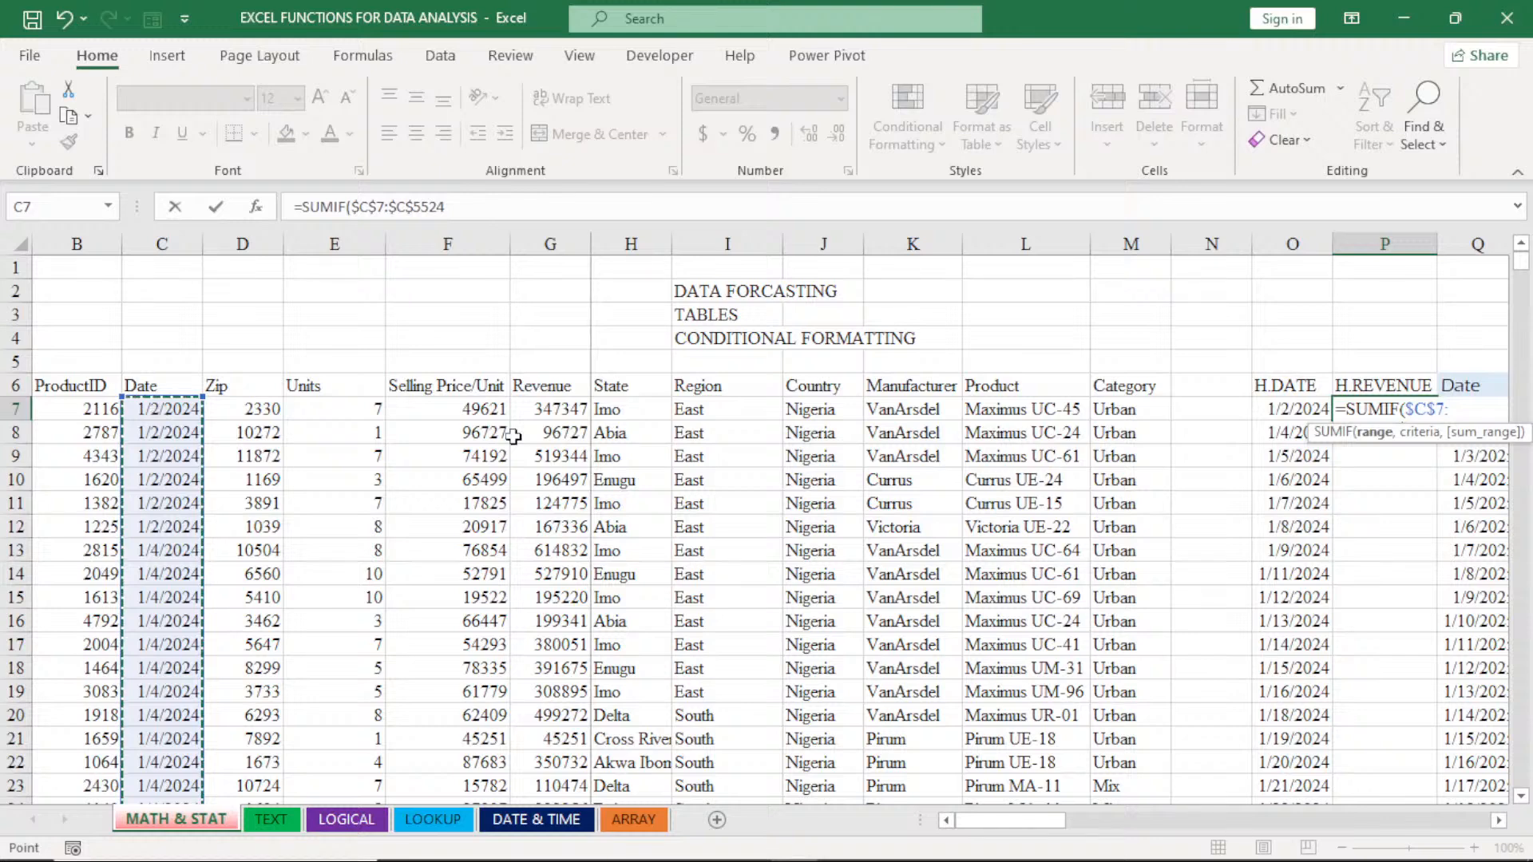
type(",")
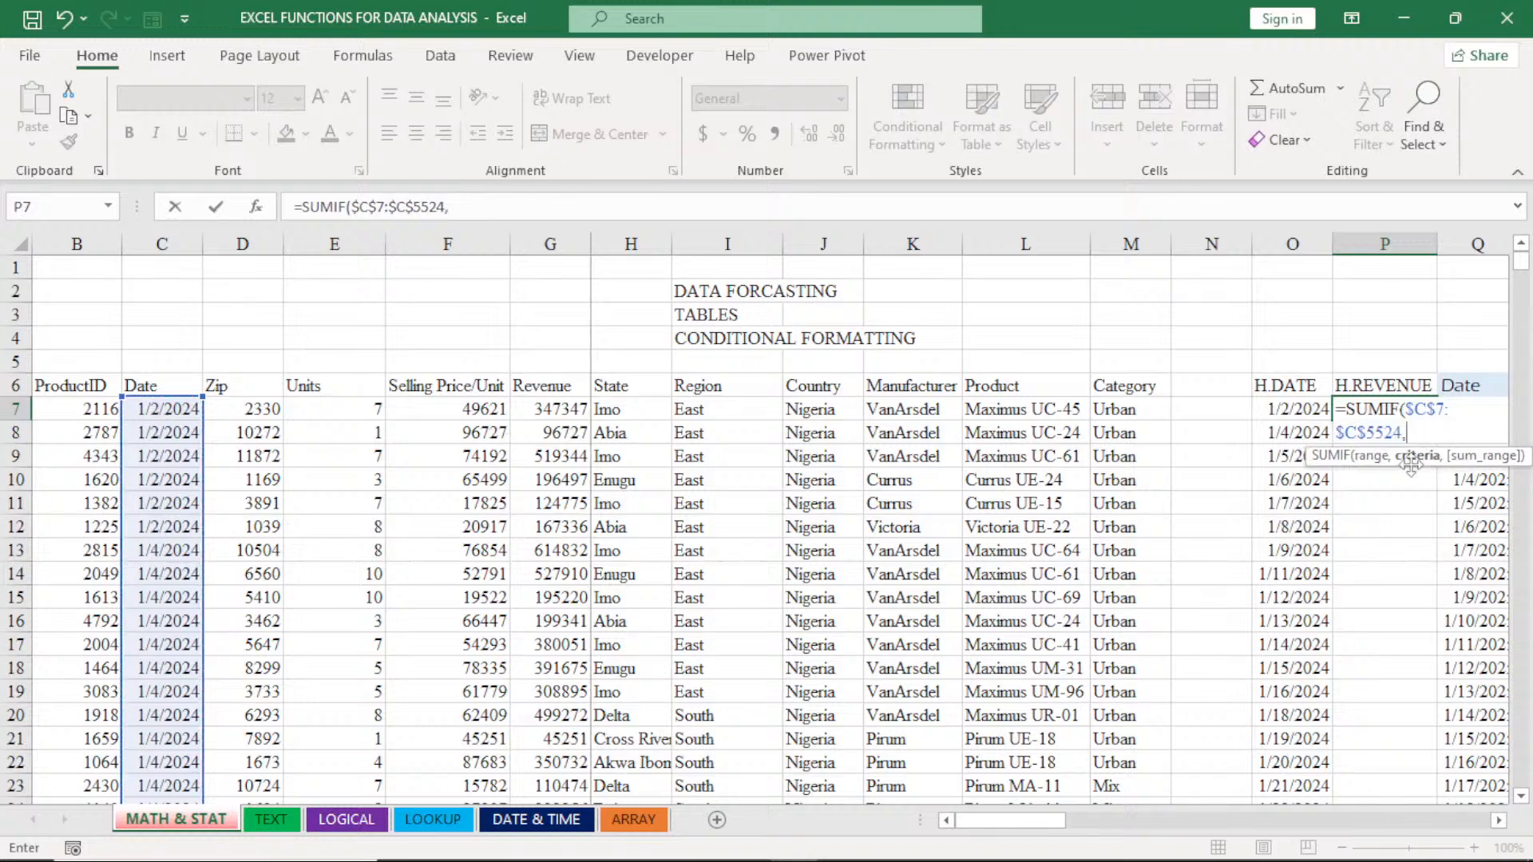
- Complete the SUMIF formula in P7 with O7 as the criteria and the locked Revenue range $G$7:$G$5524 as the sum range
left_click(1288, 408)
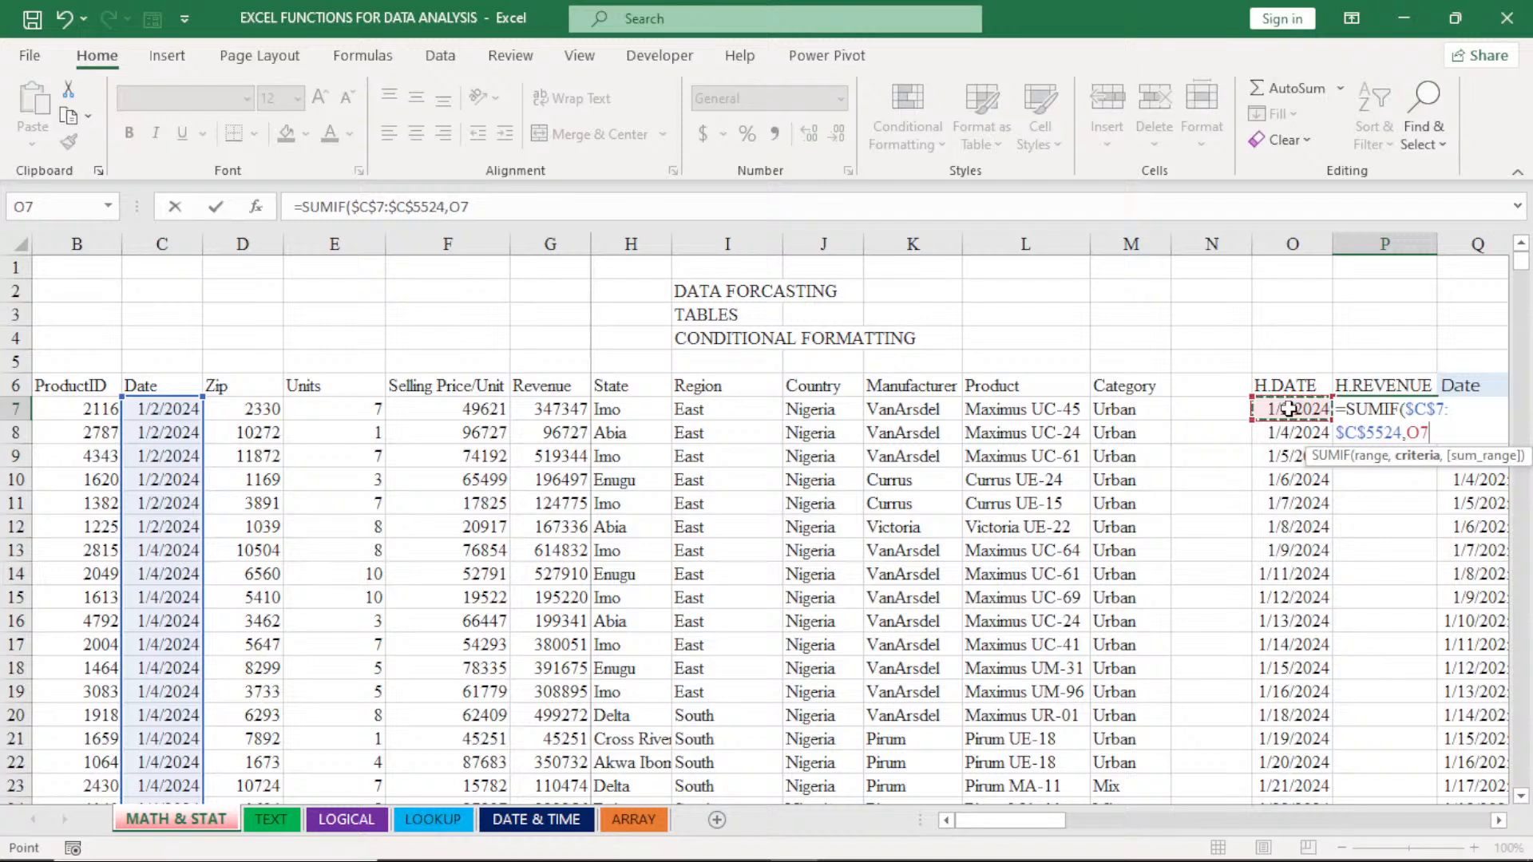
type(",")
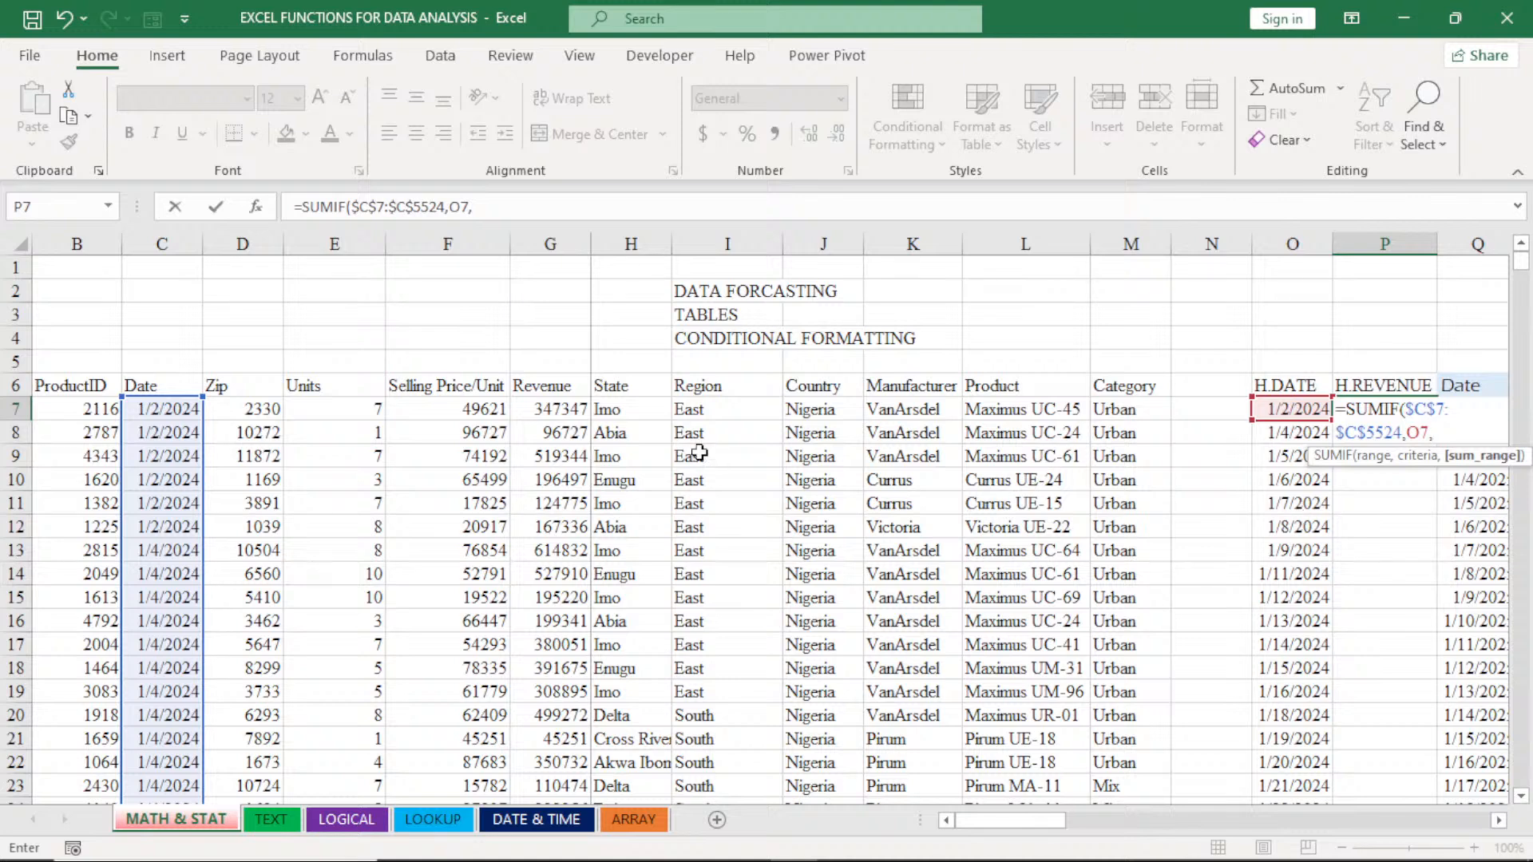
left_click(554, 411)
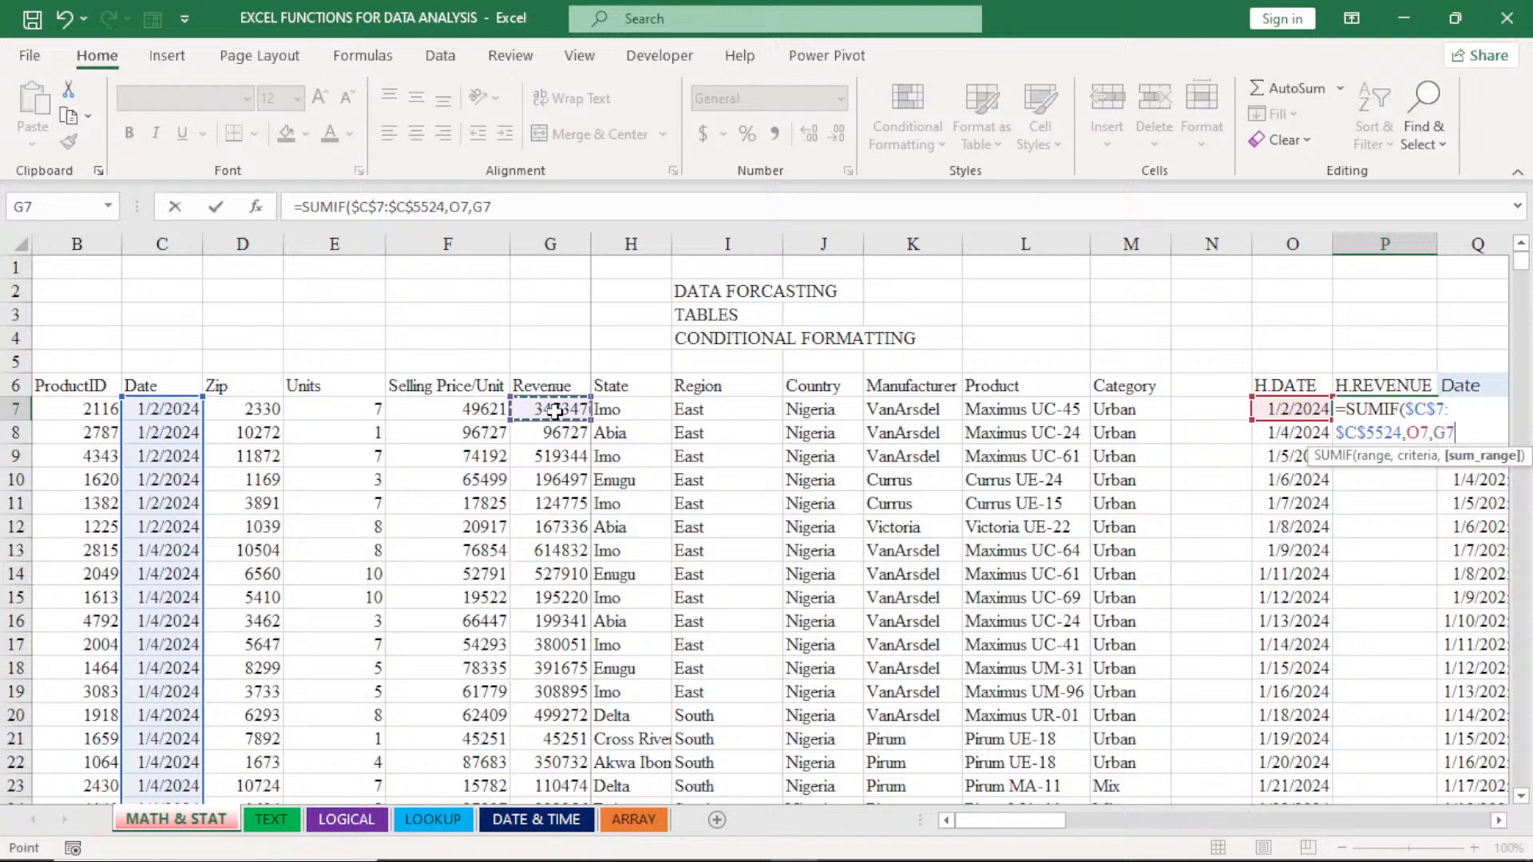
key("ctrl+shift+Down")
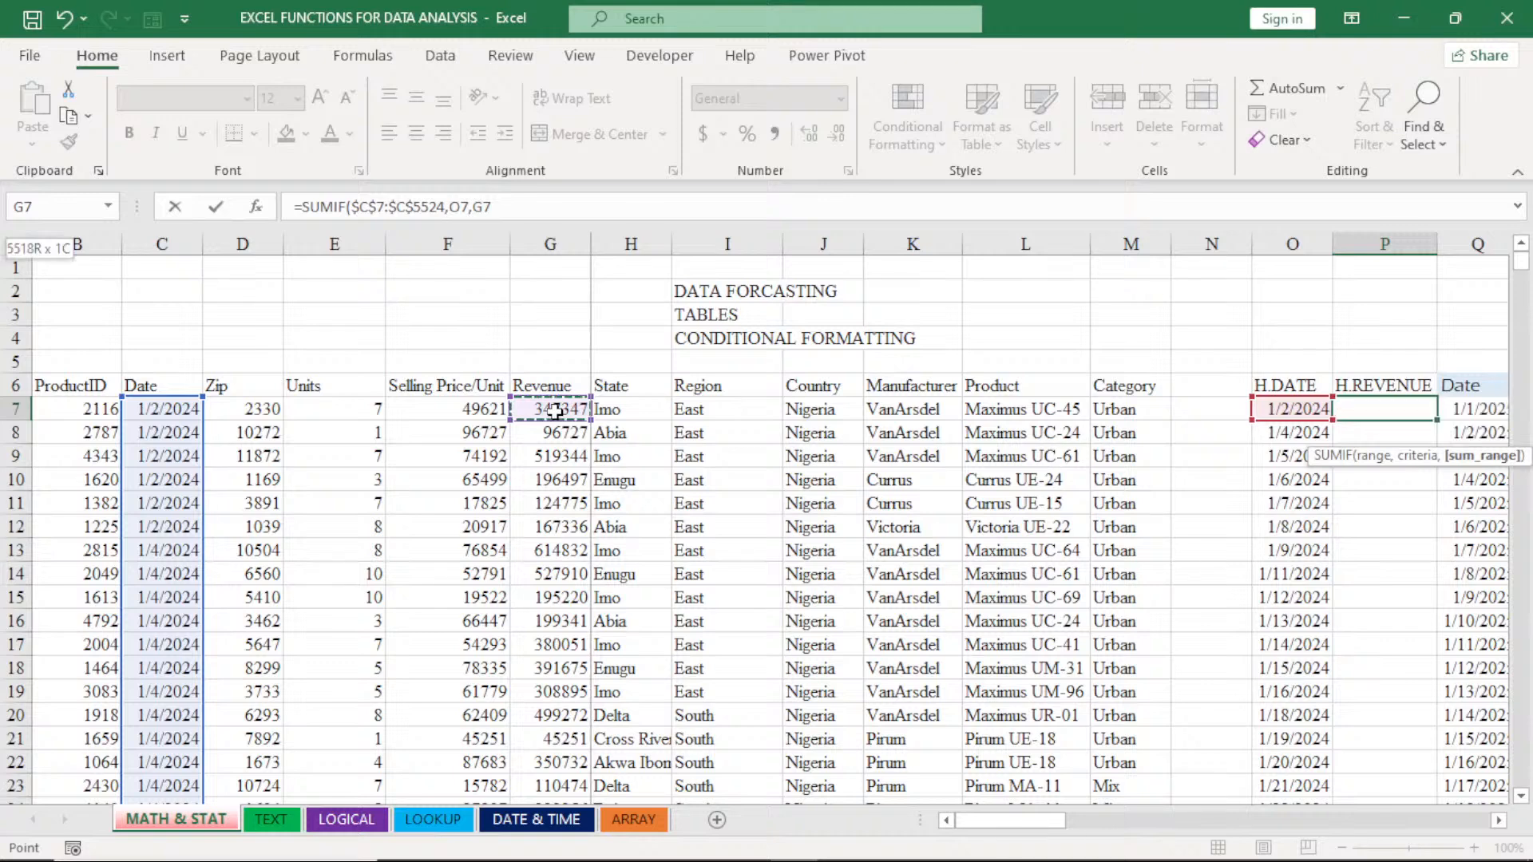
key("ctrl+shift+Down")
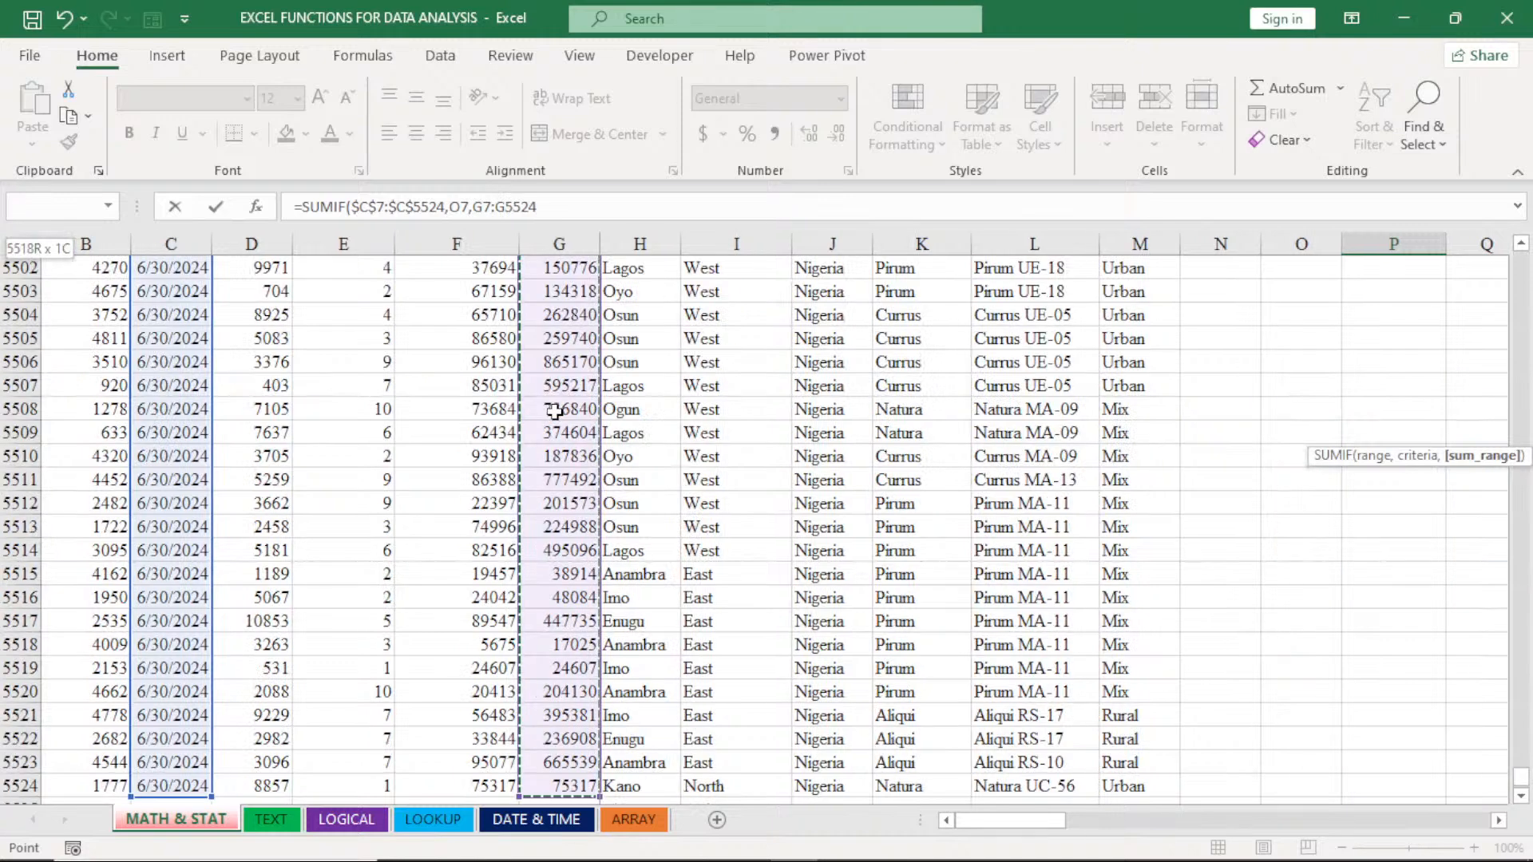
key("F4")
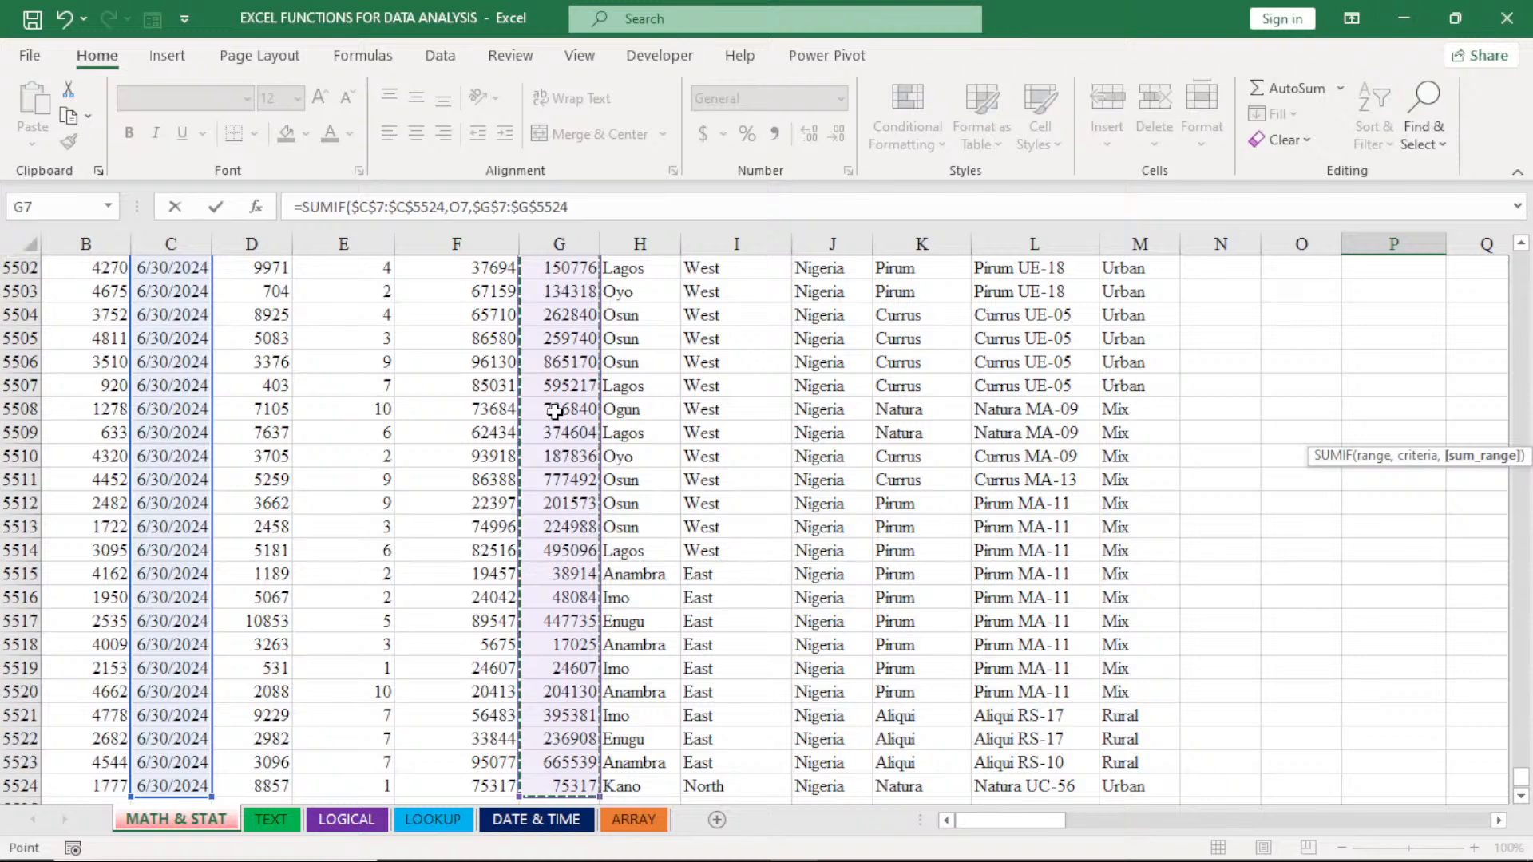
key("ctrl+BackSpace")
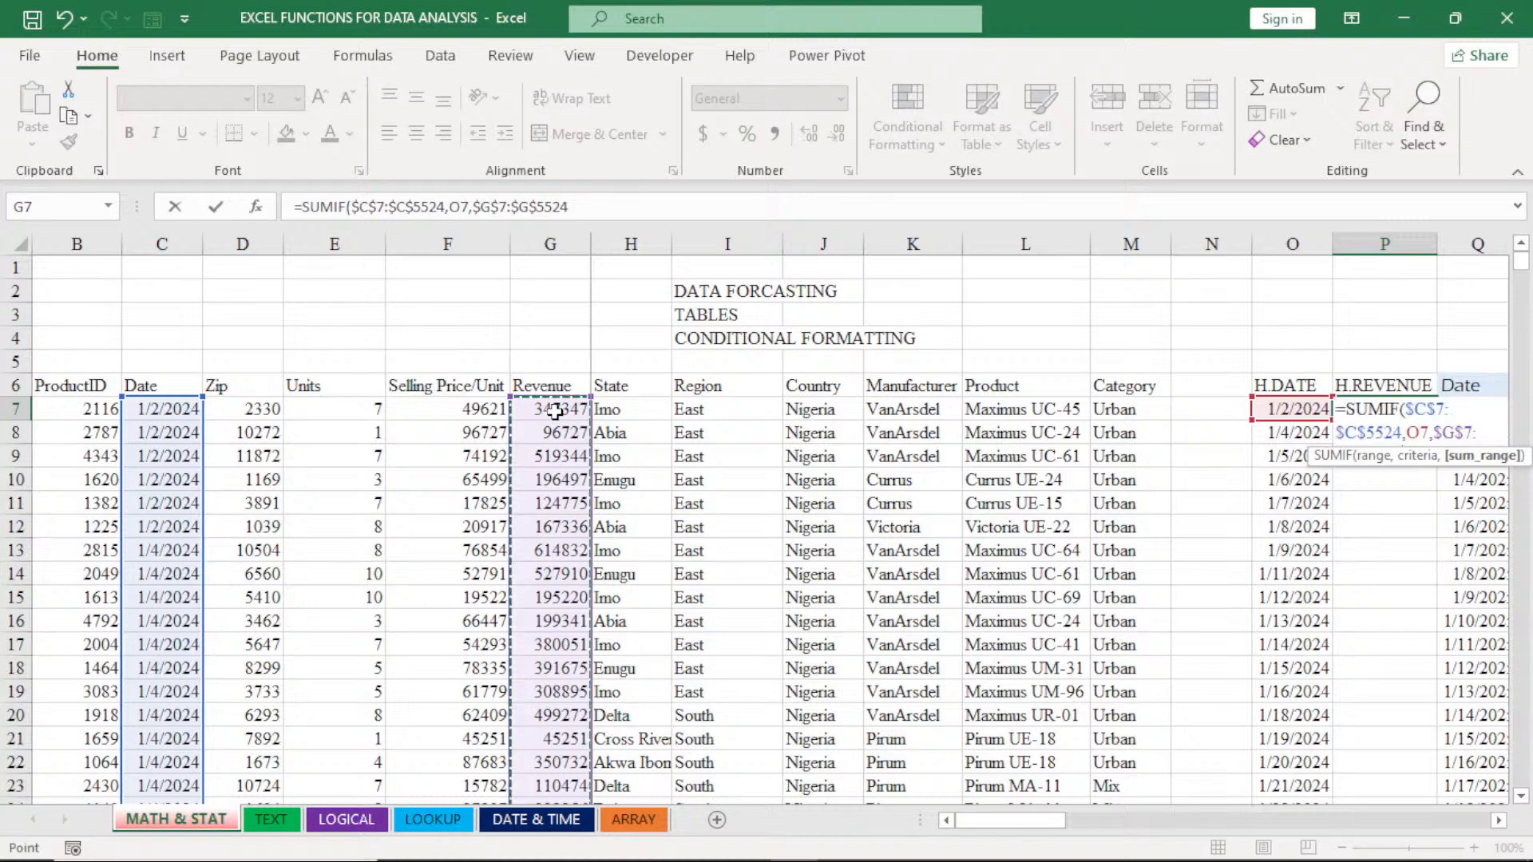
left_click(1498, 822)
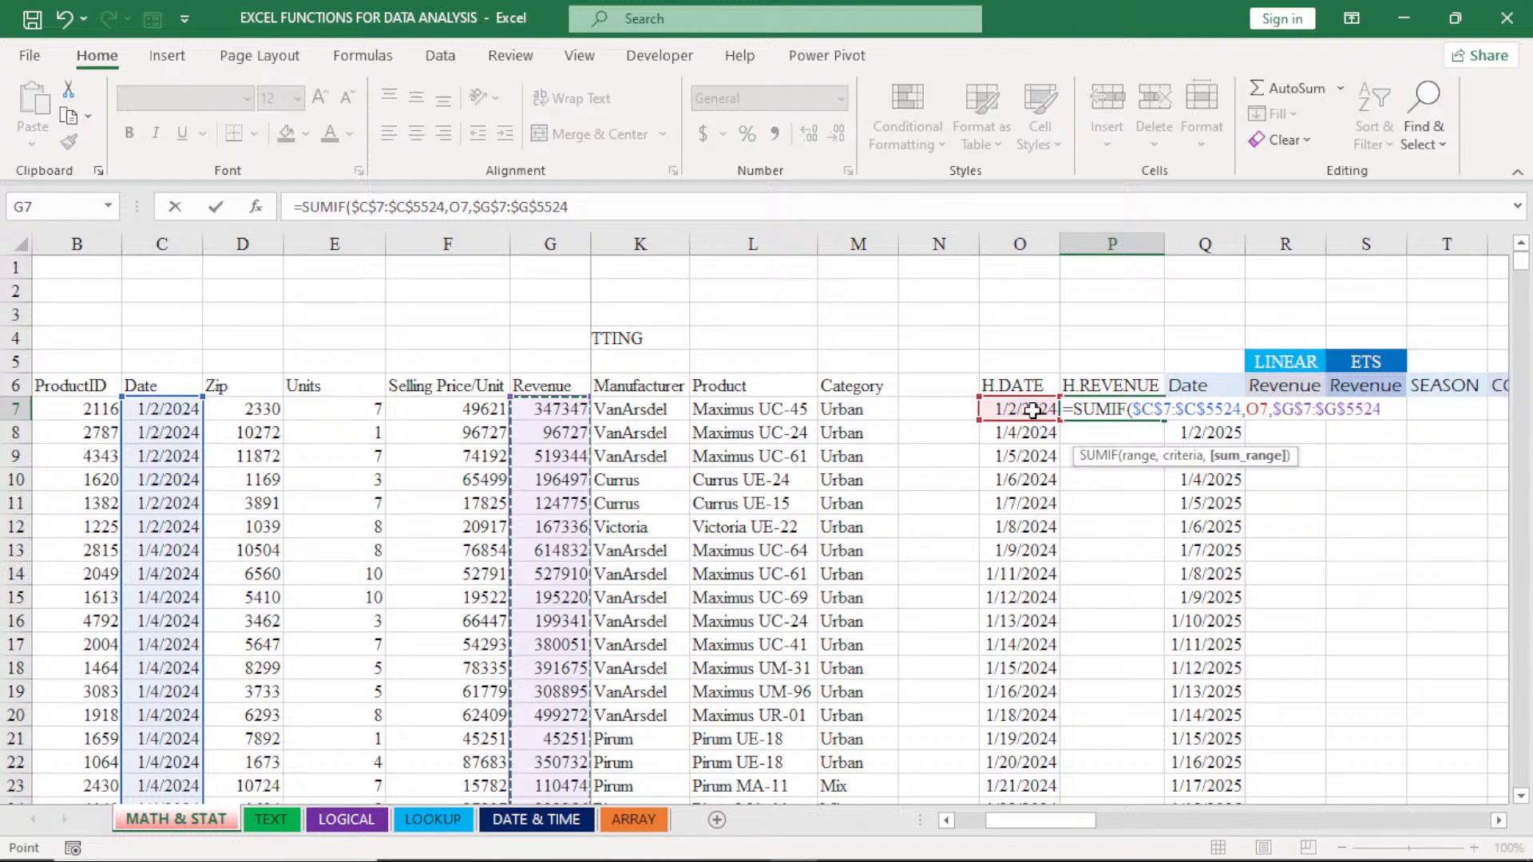
key("Return")
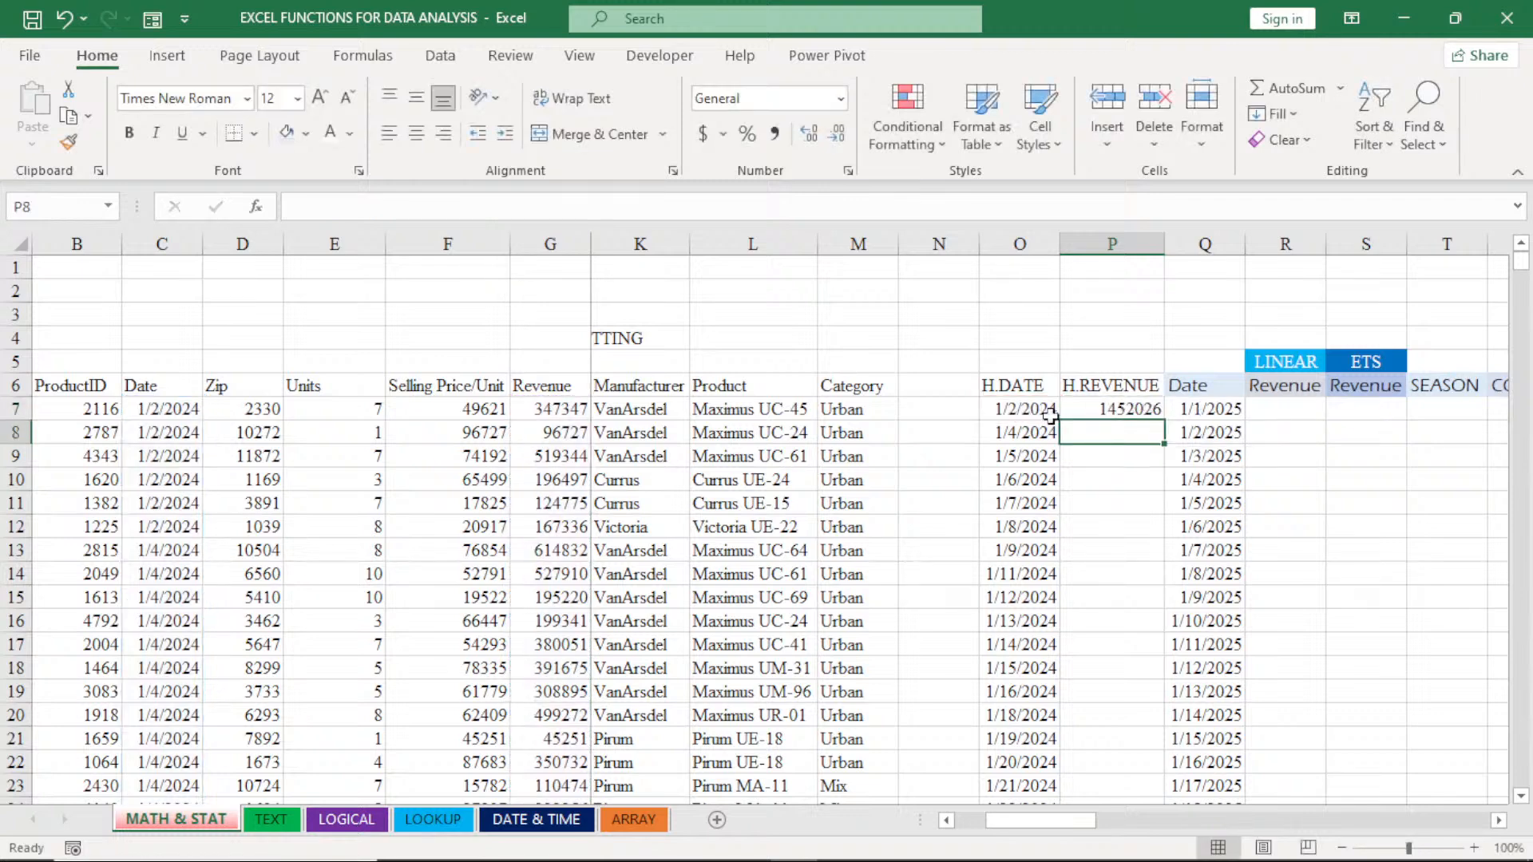
- Format column P, containing H.REVENUE, as Number with the 1000 separator and 0 decimal places
left_click(1142, 237)
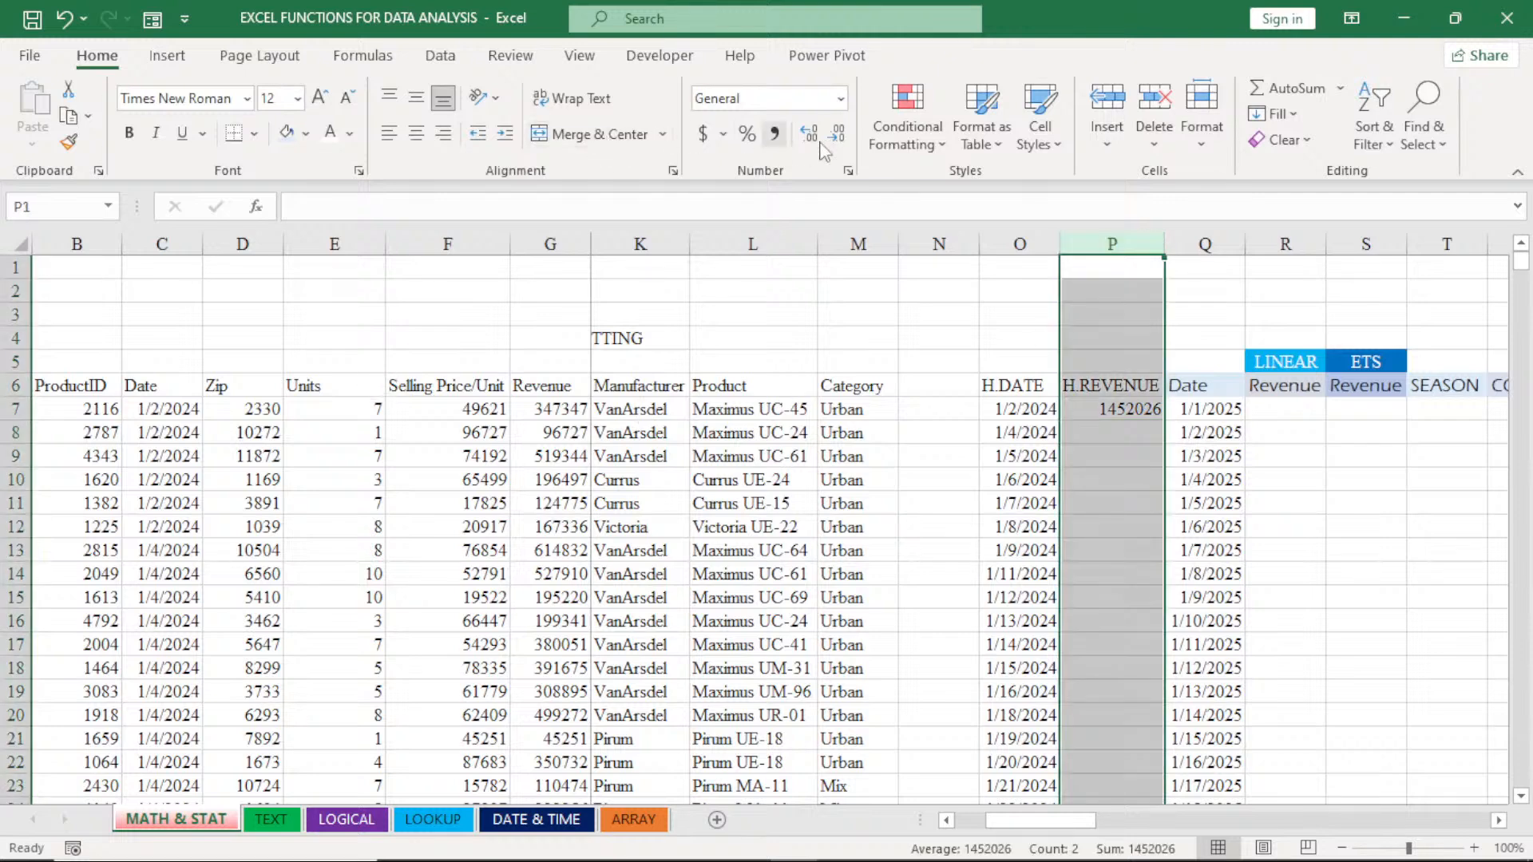
left_click(848, 173)
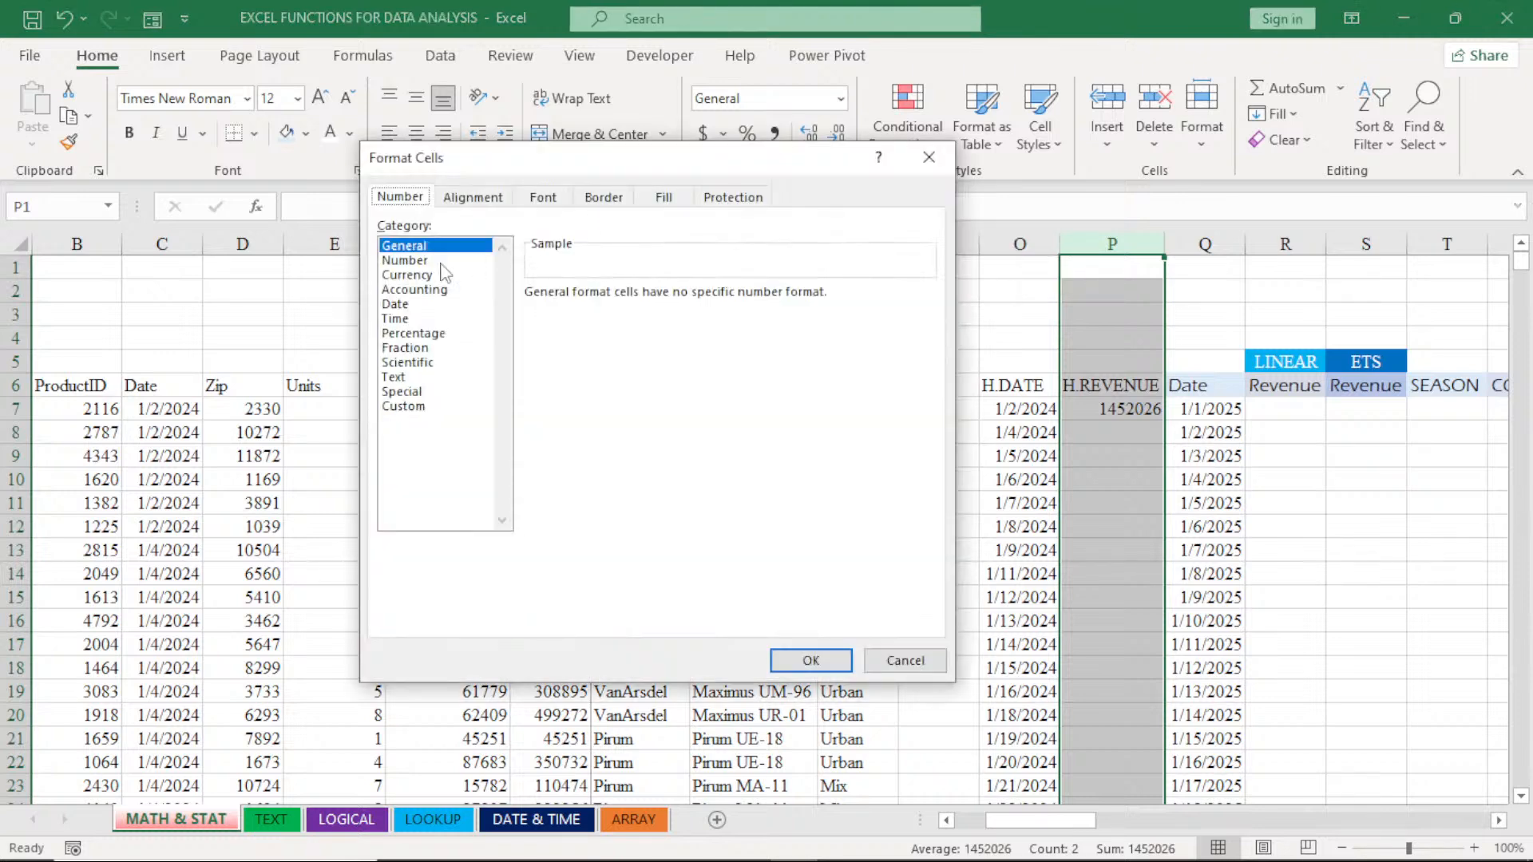
left_click(394, 261)
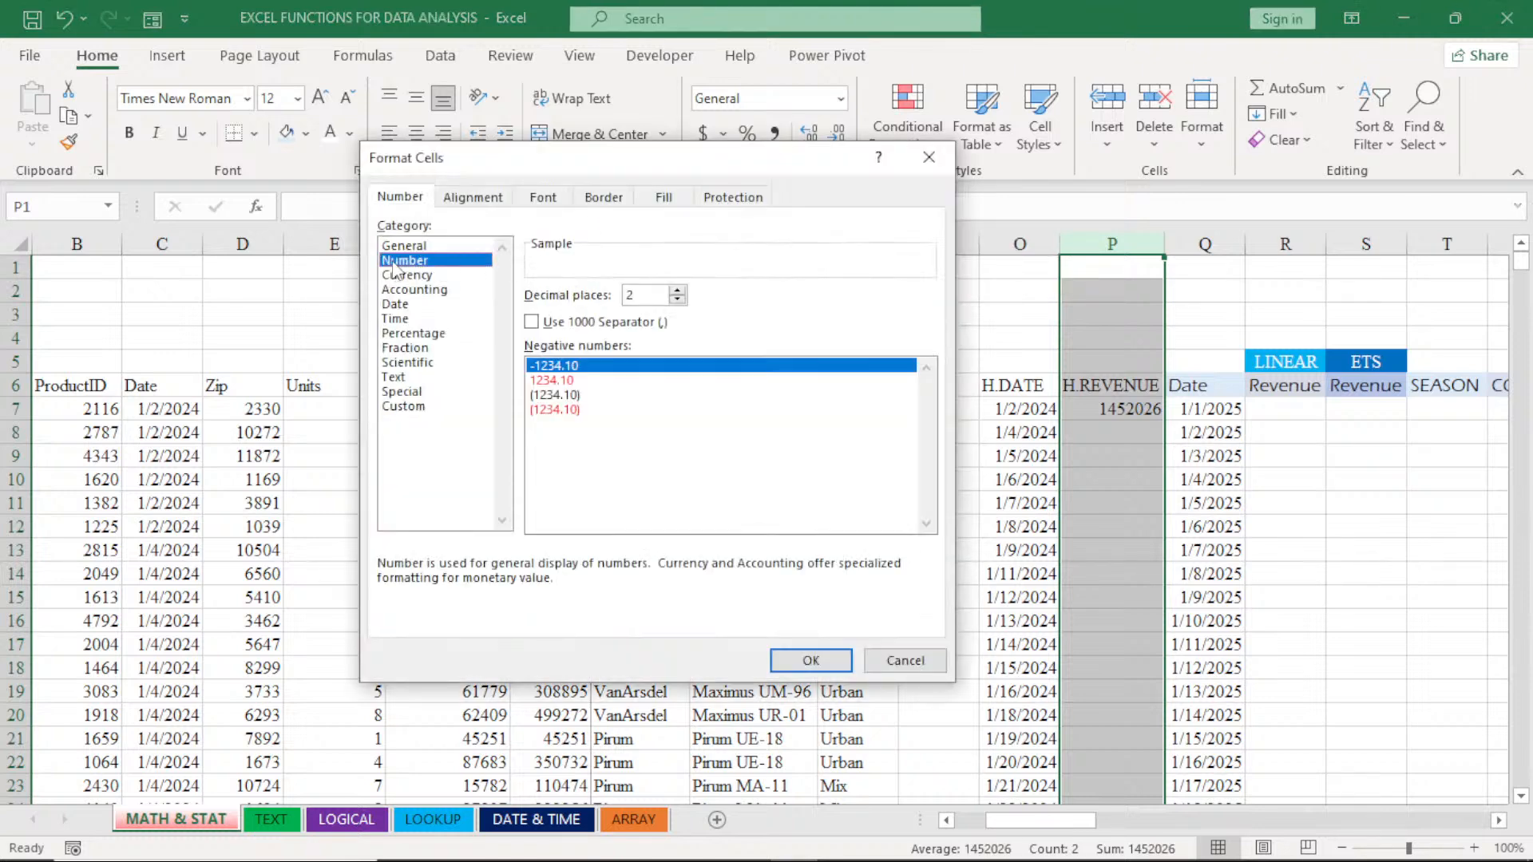
left_click(554, 324)
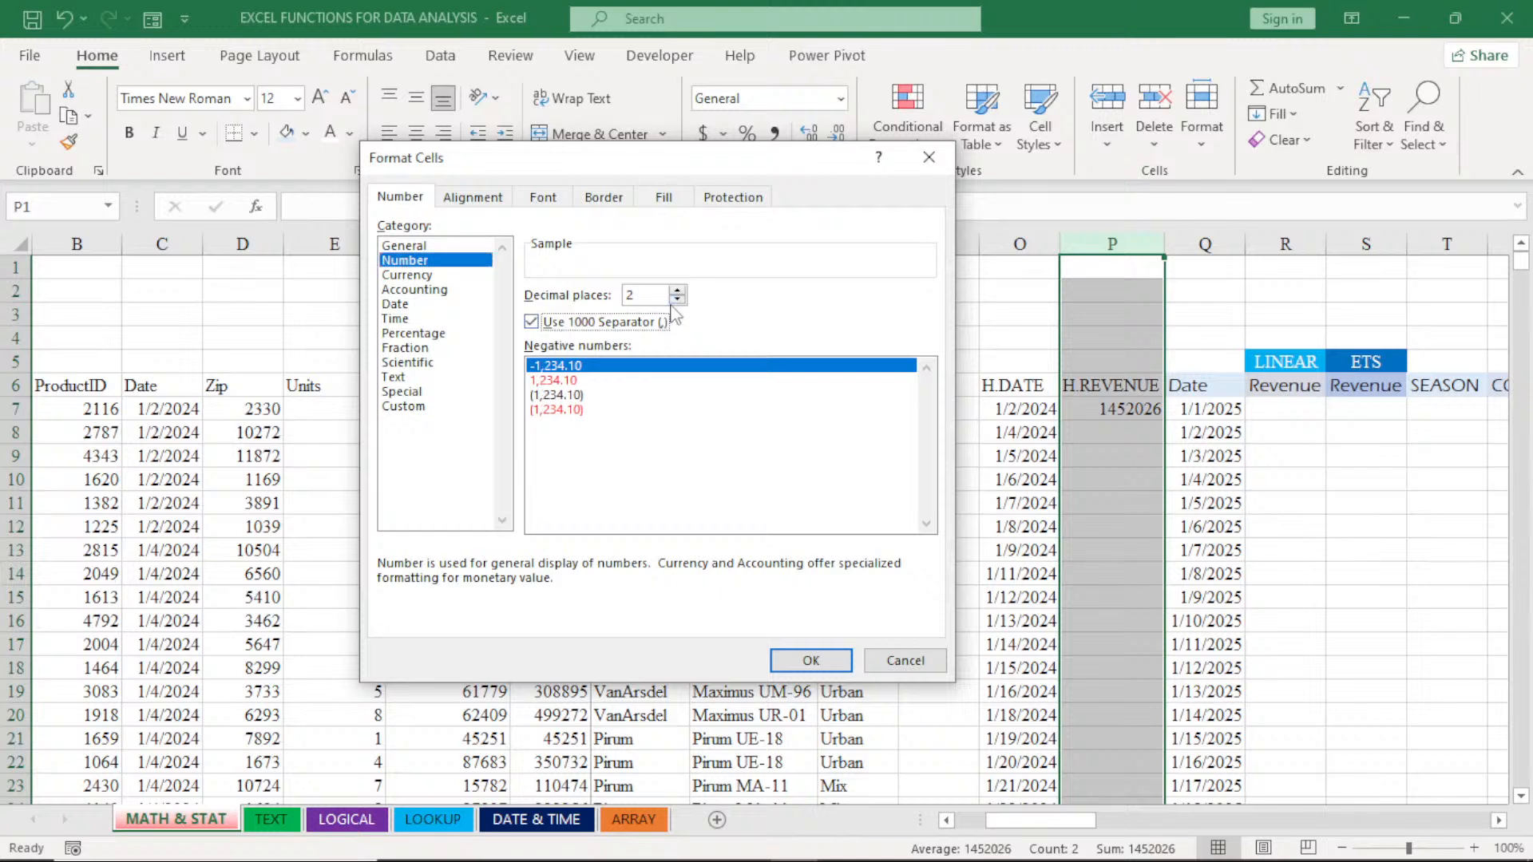
left_click(675, 300)
left_click(676, 299)
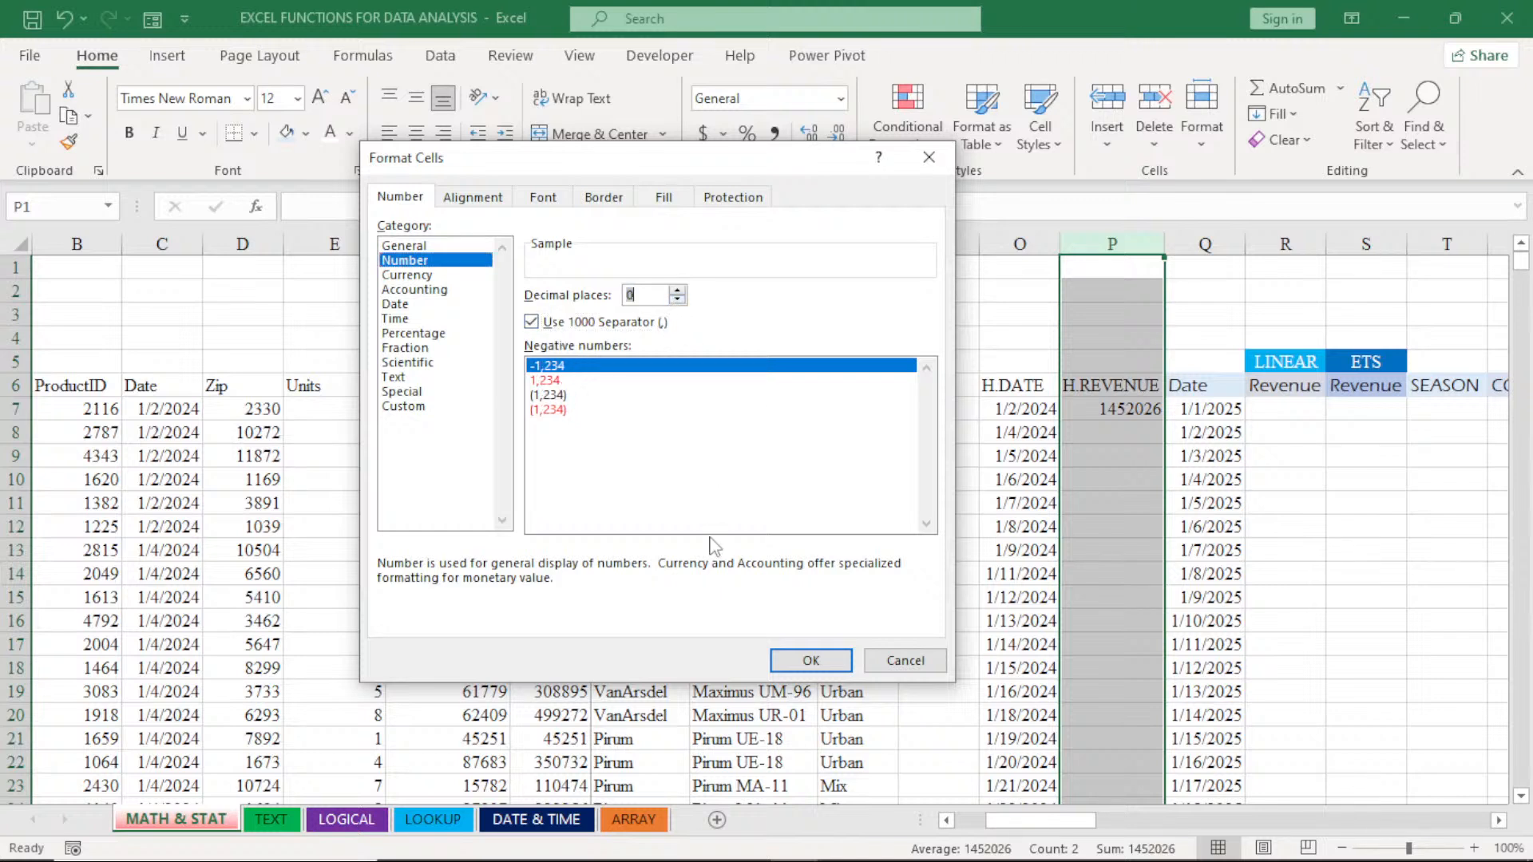
left_click(791, 656)
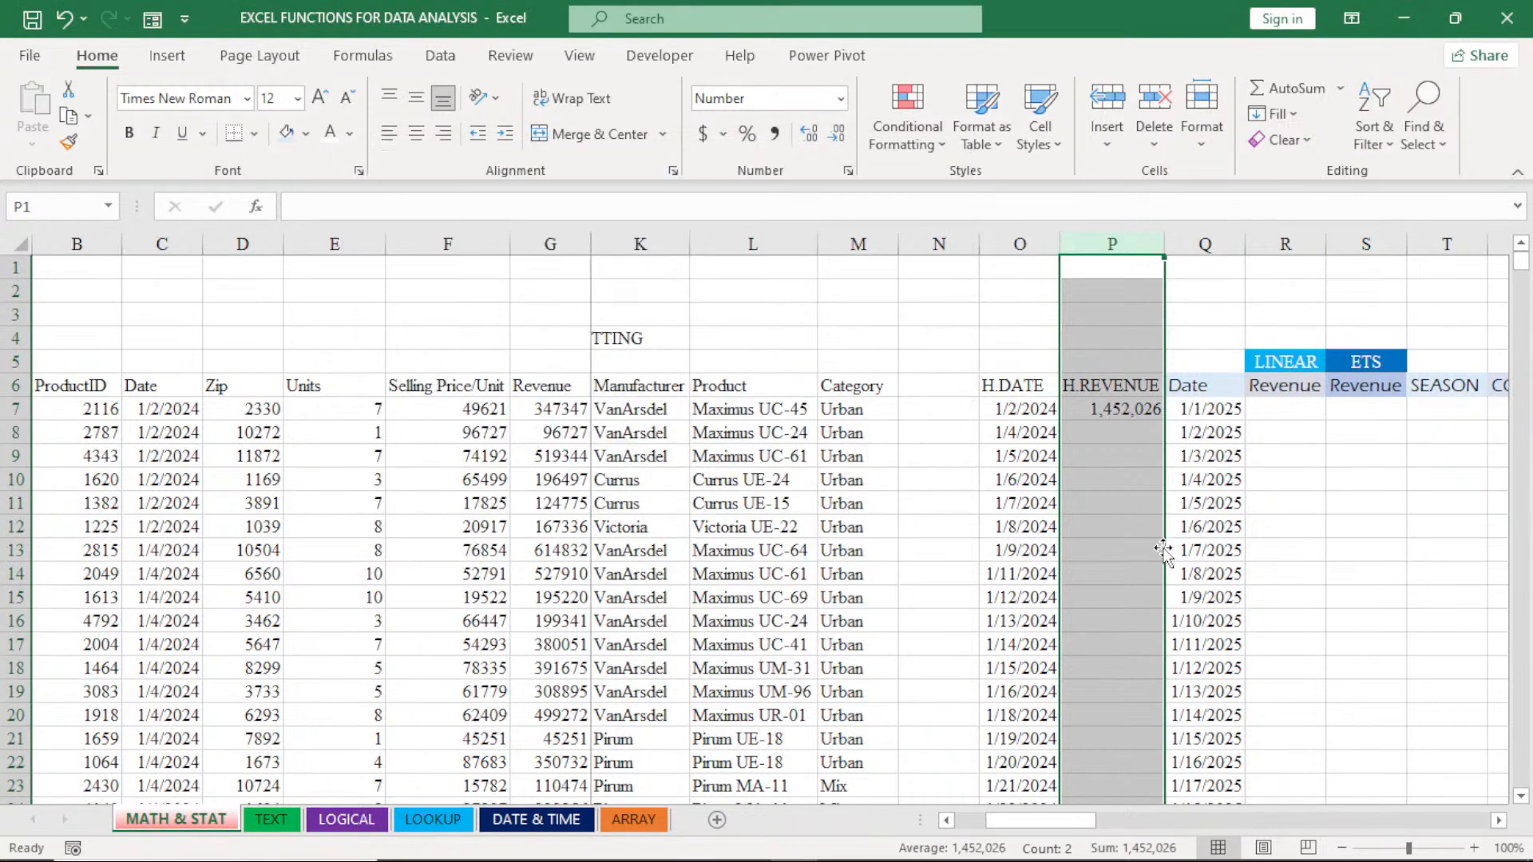
- Fill the SUMIF formula from P7 down the H.REVENUE column and check the copied formulas in P10 and P173
left_click(1109, 413)
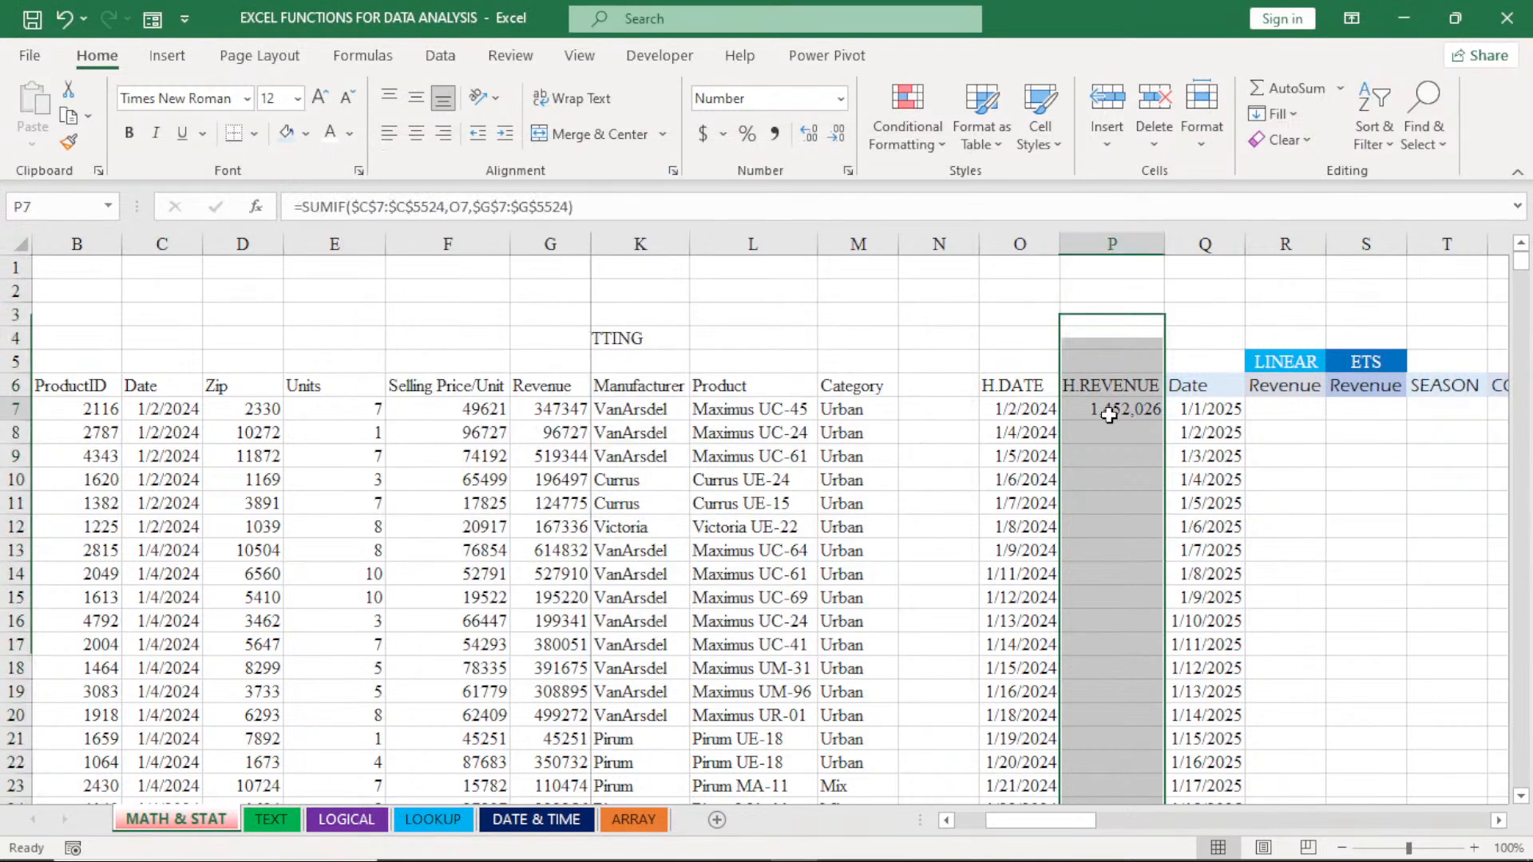
double_click(1164, 416)
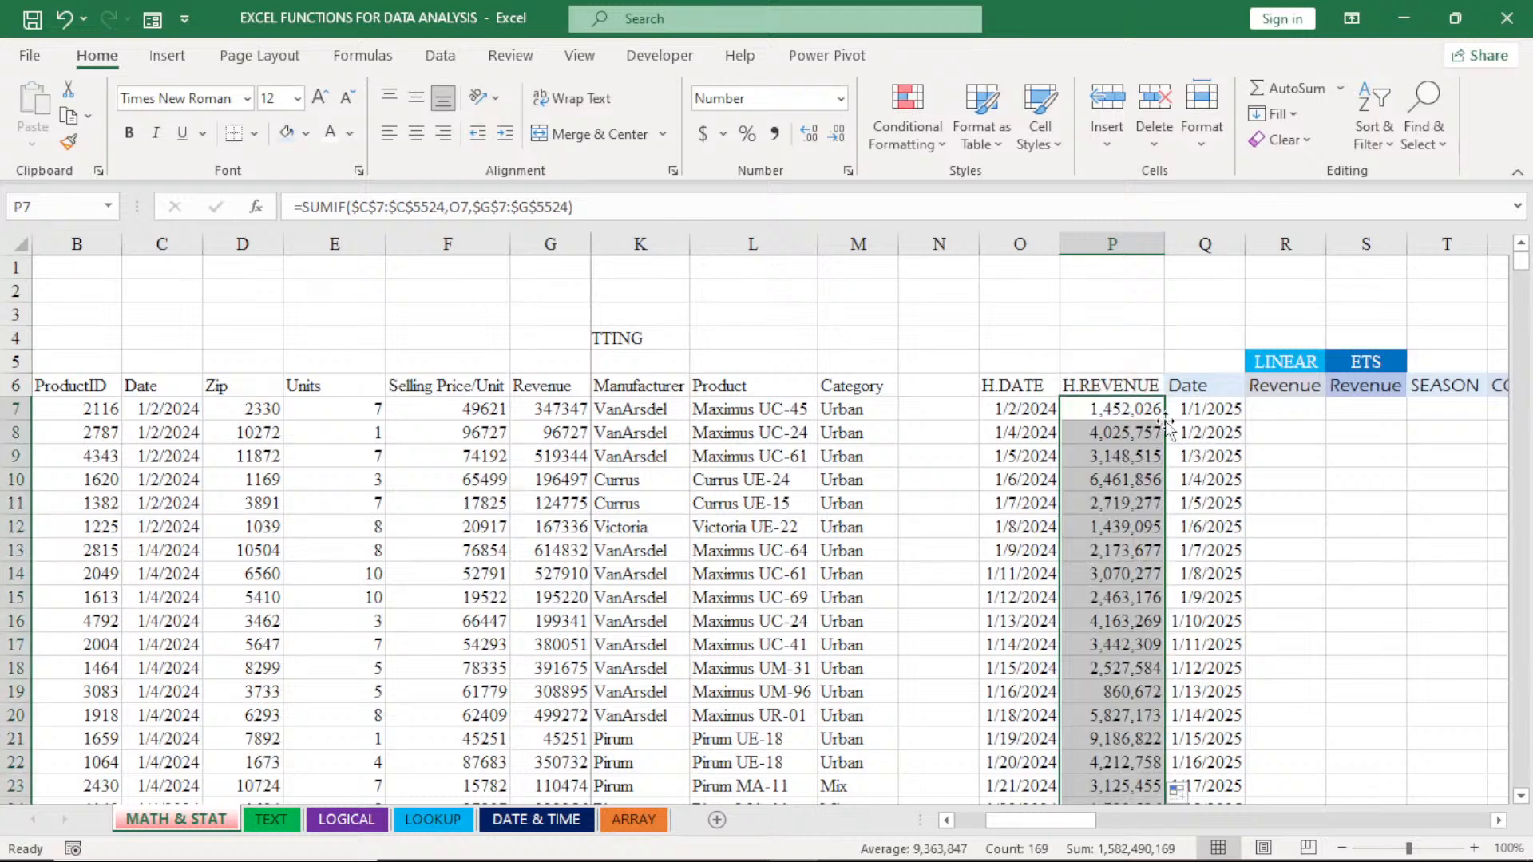
double_click(1114, 481)
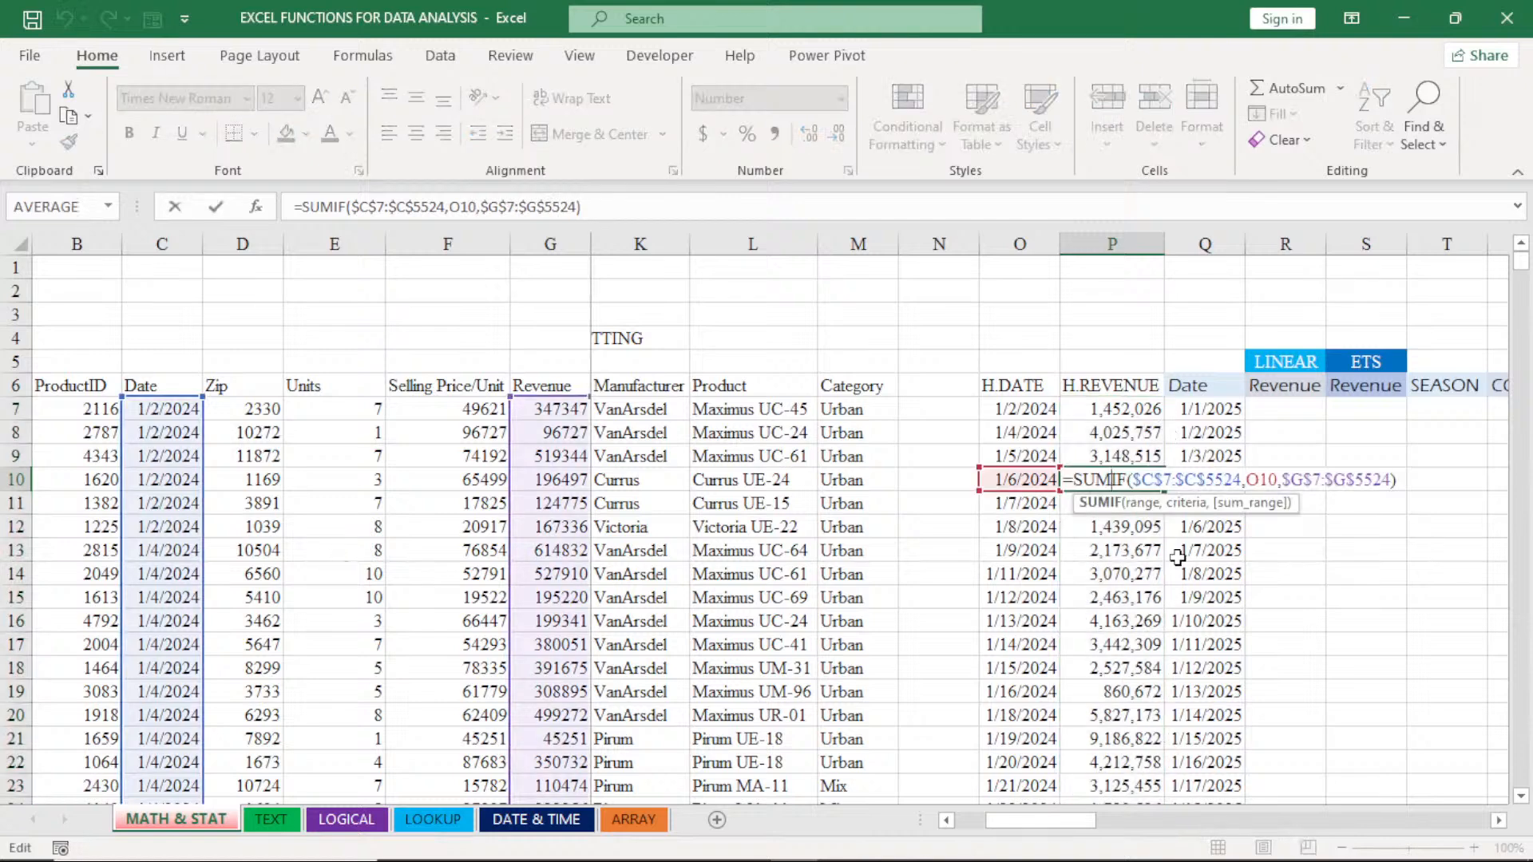
left_click(1133, 551)
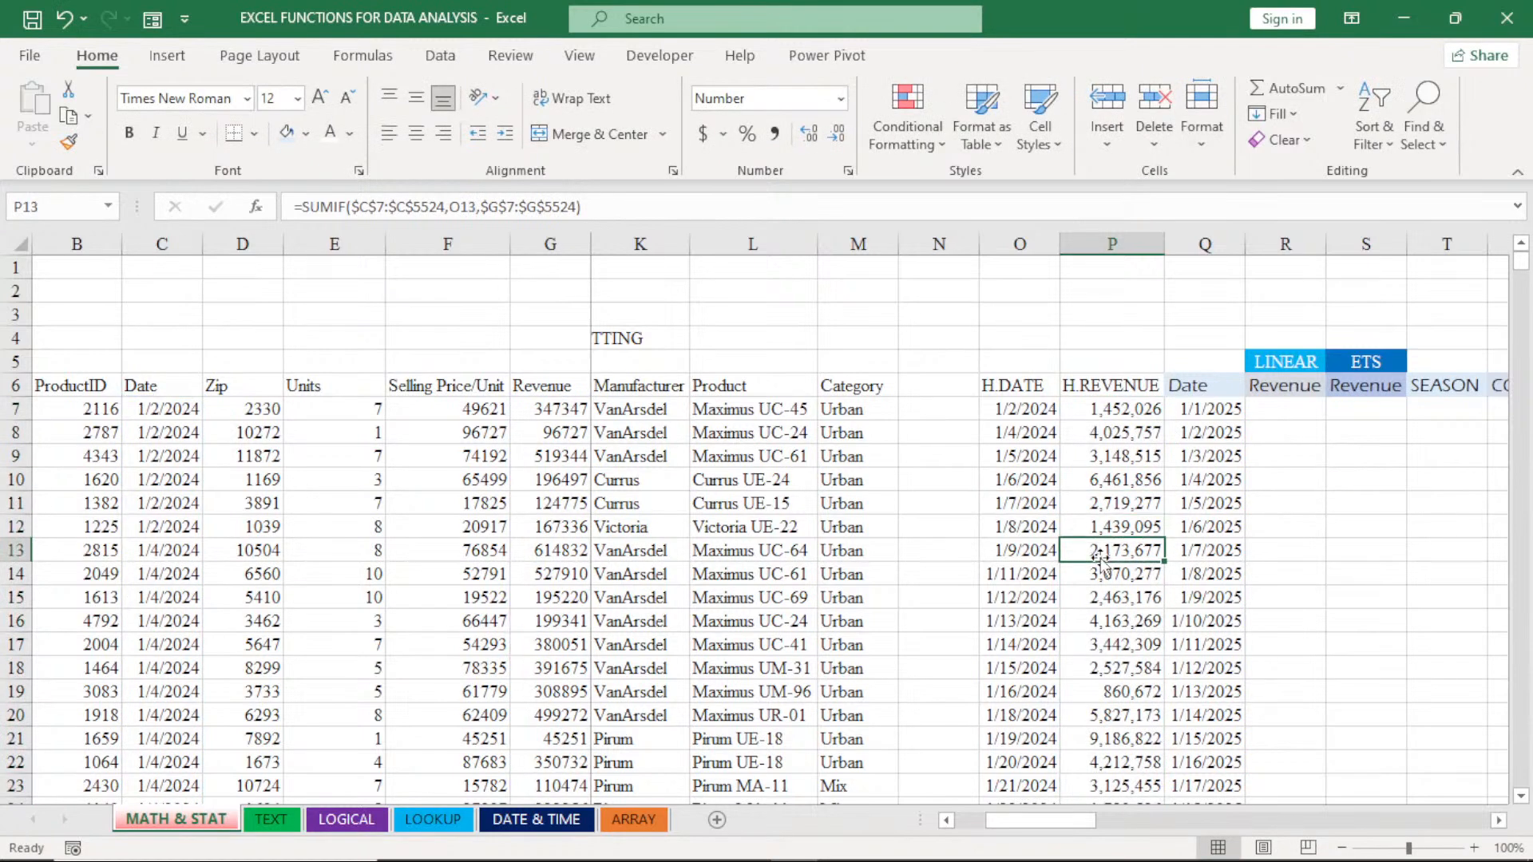
key("ctrl+Down")
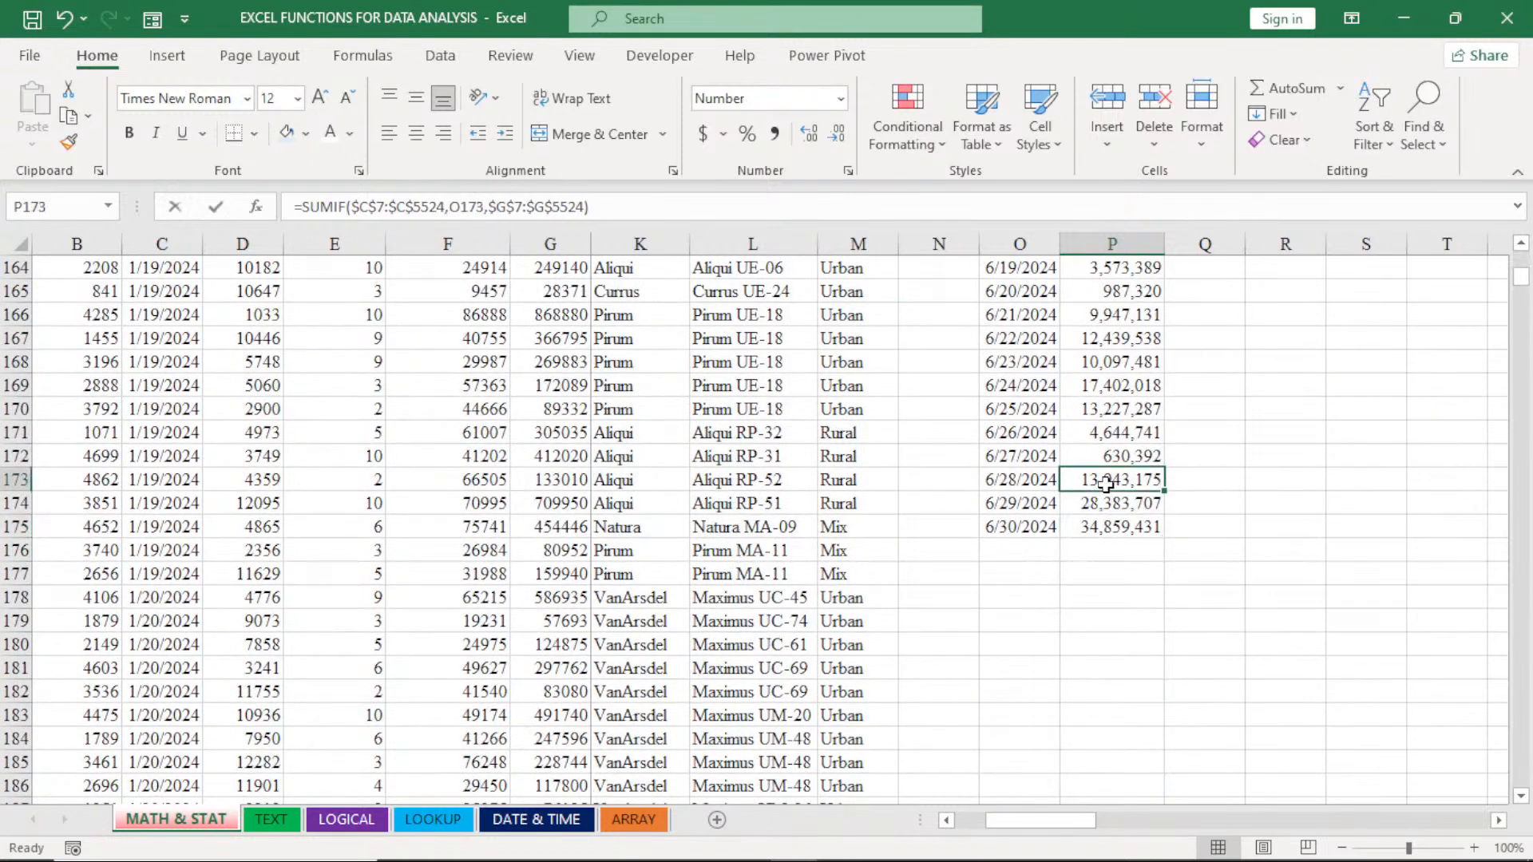
double_click(1107, 482)
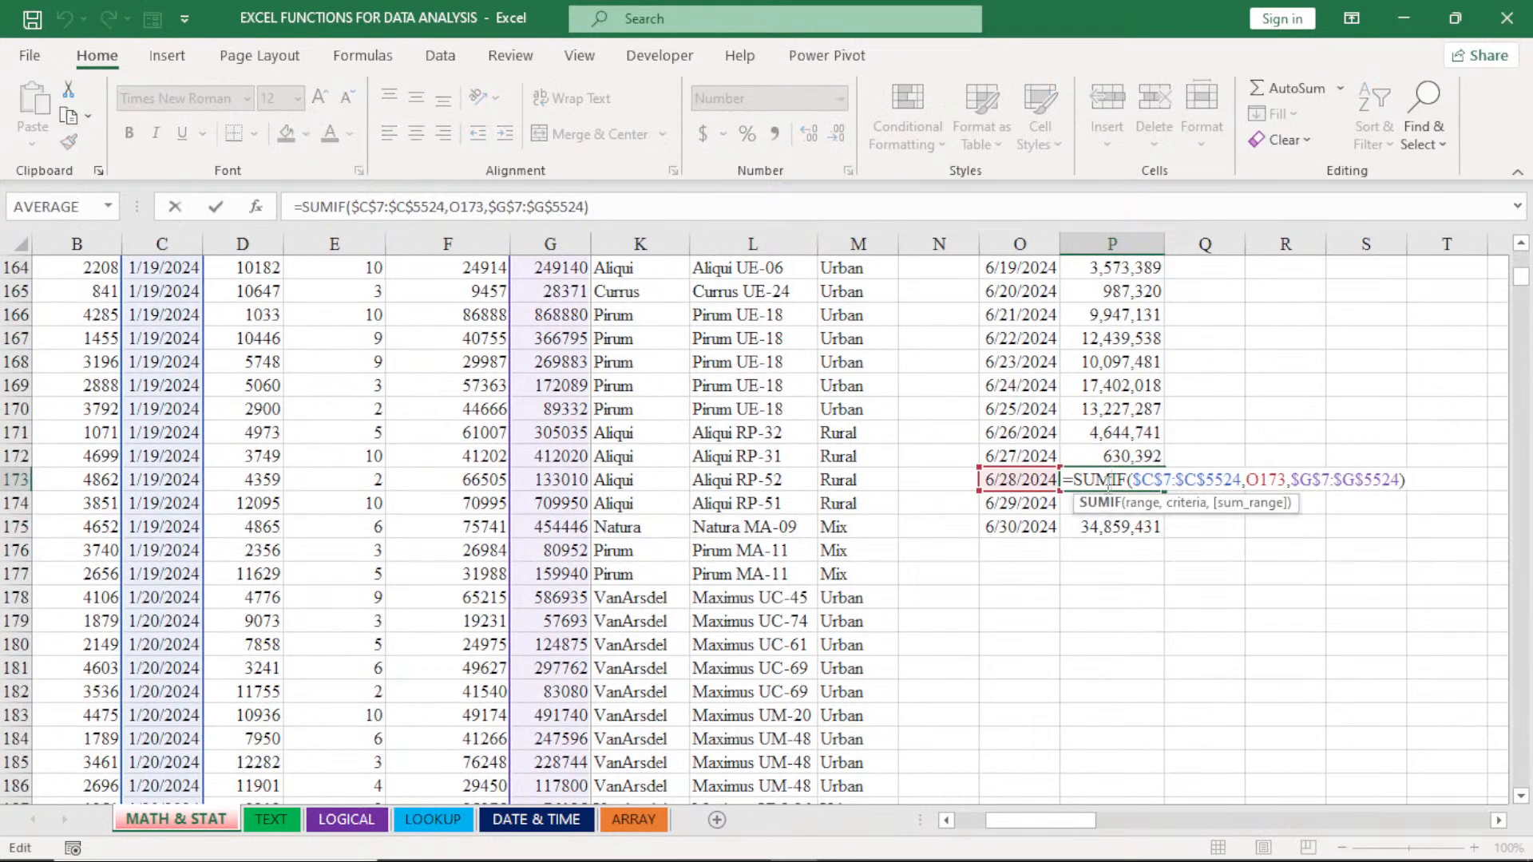
key("Return")
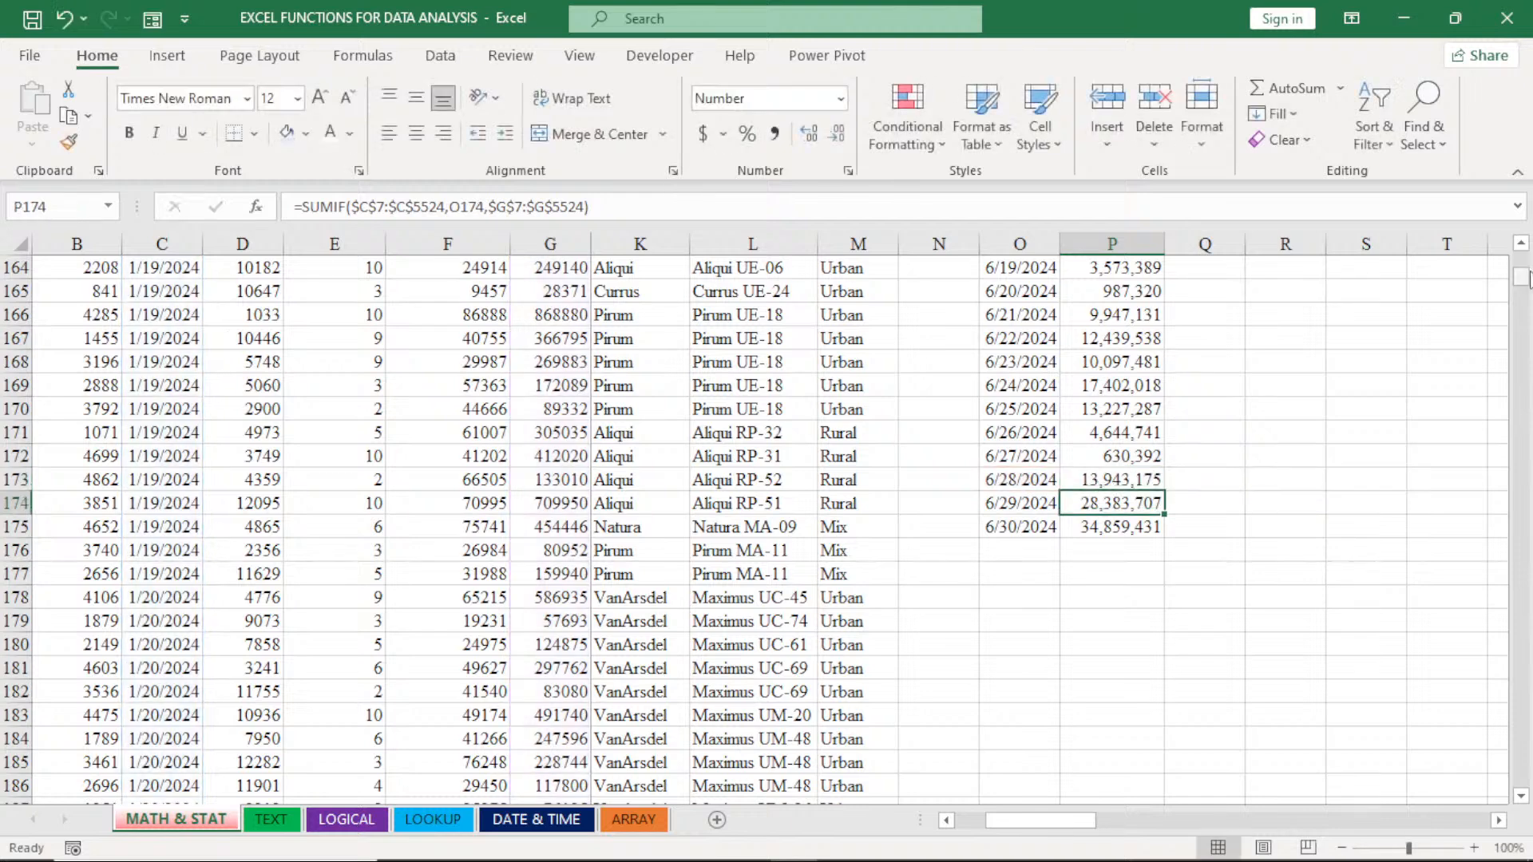
left_click_drag(1528, 277, 1526, 257)
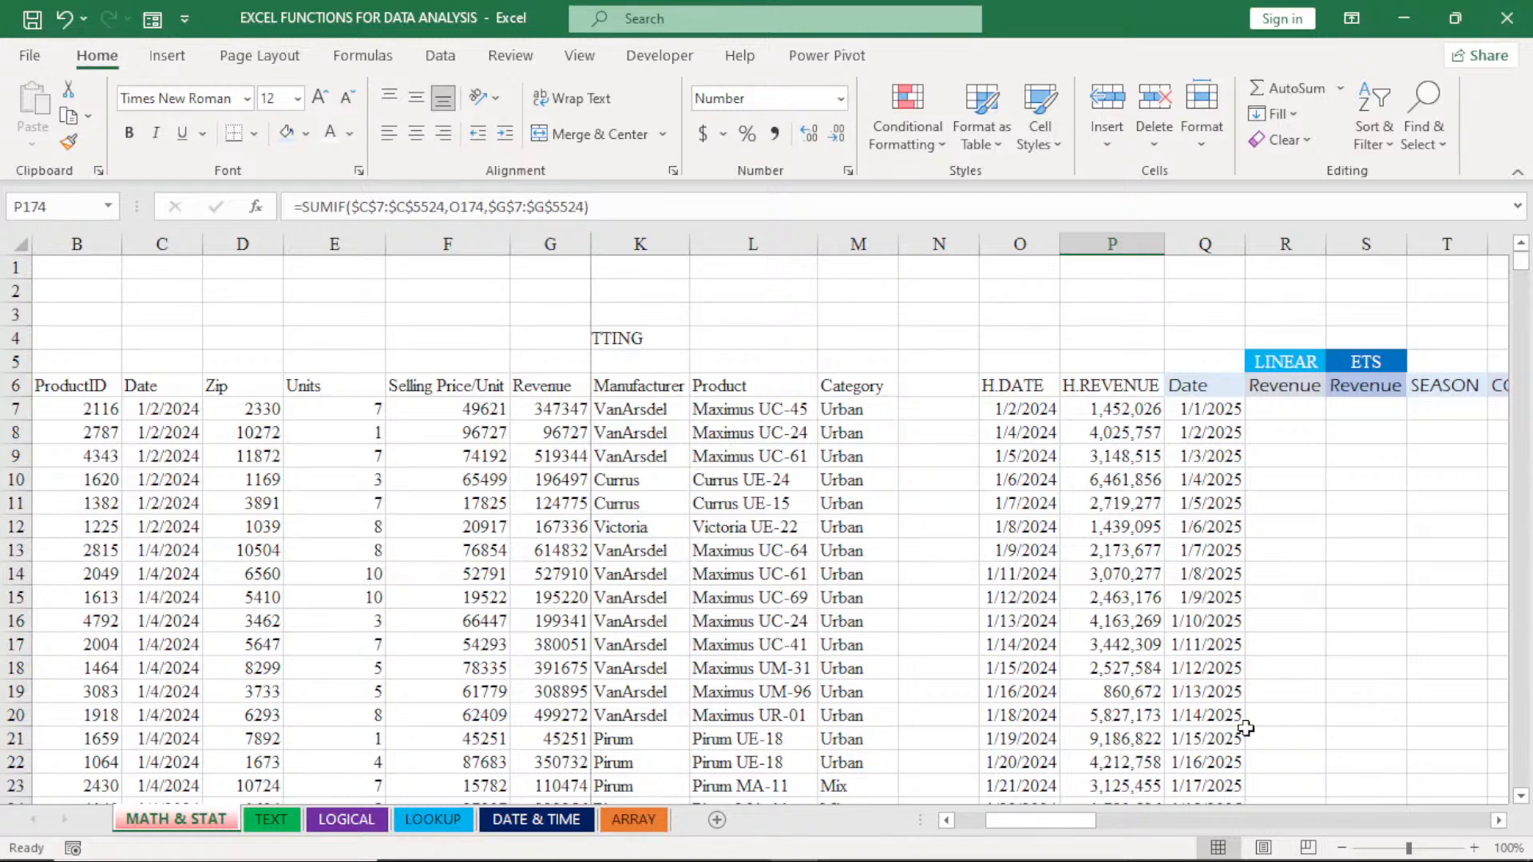
- Set the font size of the table headers in O6:W6, from H.DATE to LOWER BOUND, to 11
left_click(1499, 822)
left_click(1499, 821)
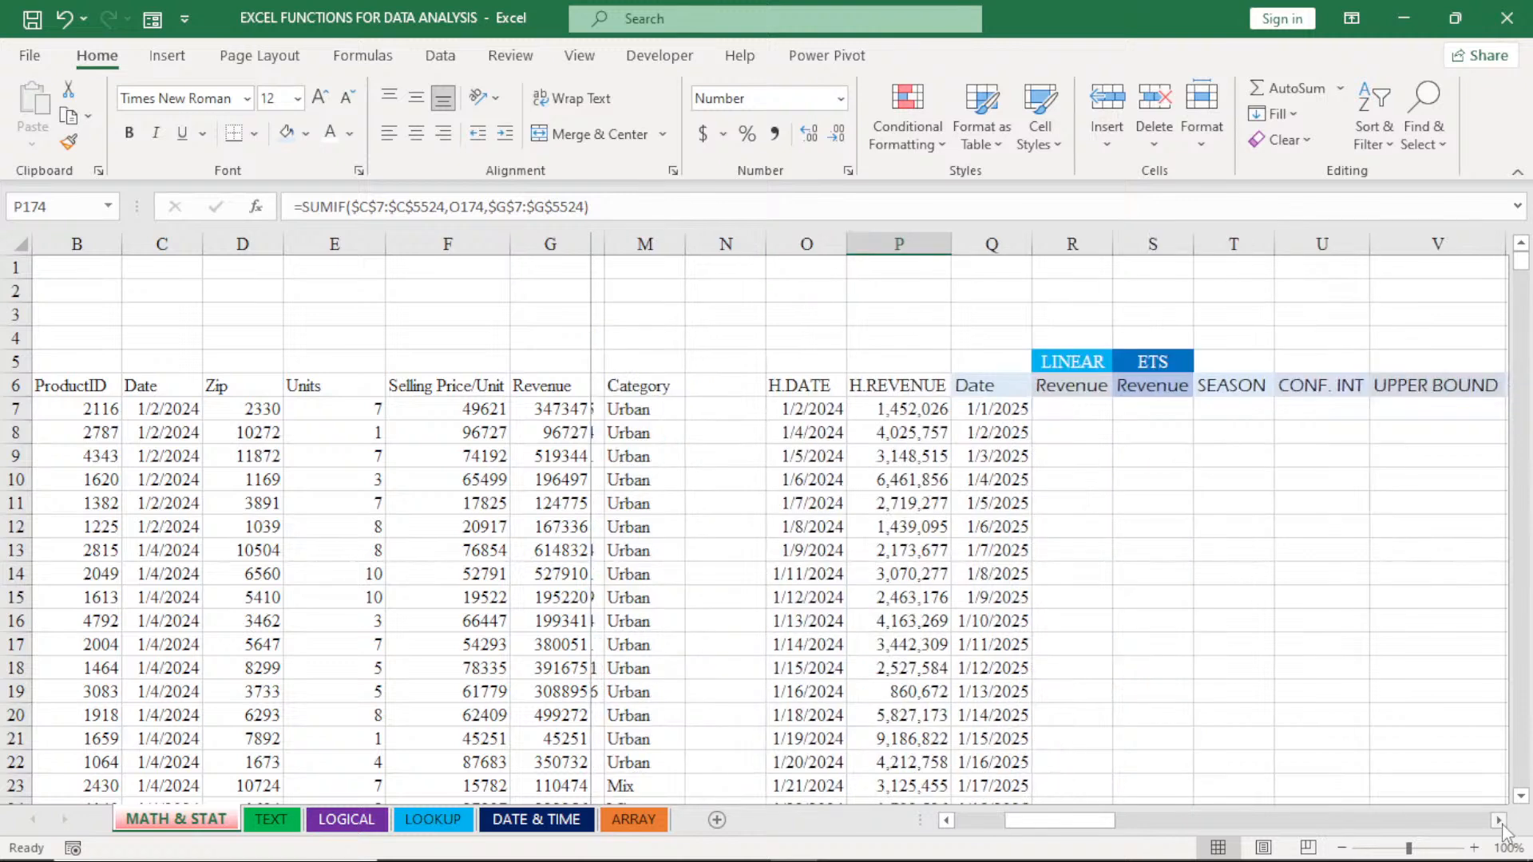
left_click(1499, 821)
left_click(1499, 822)
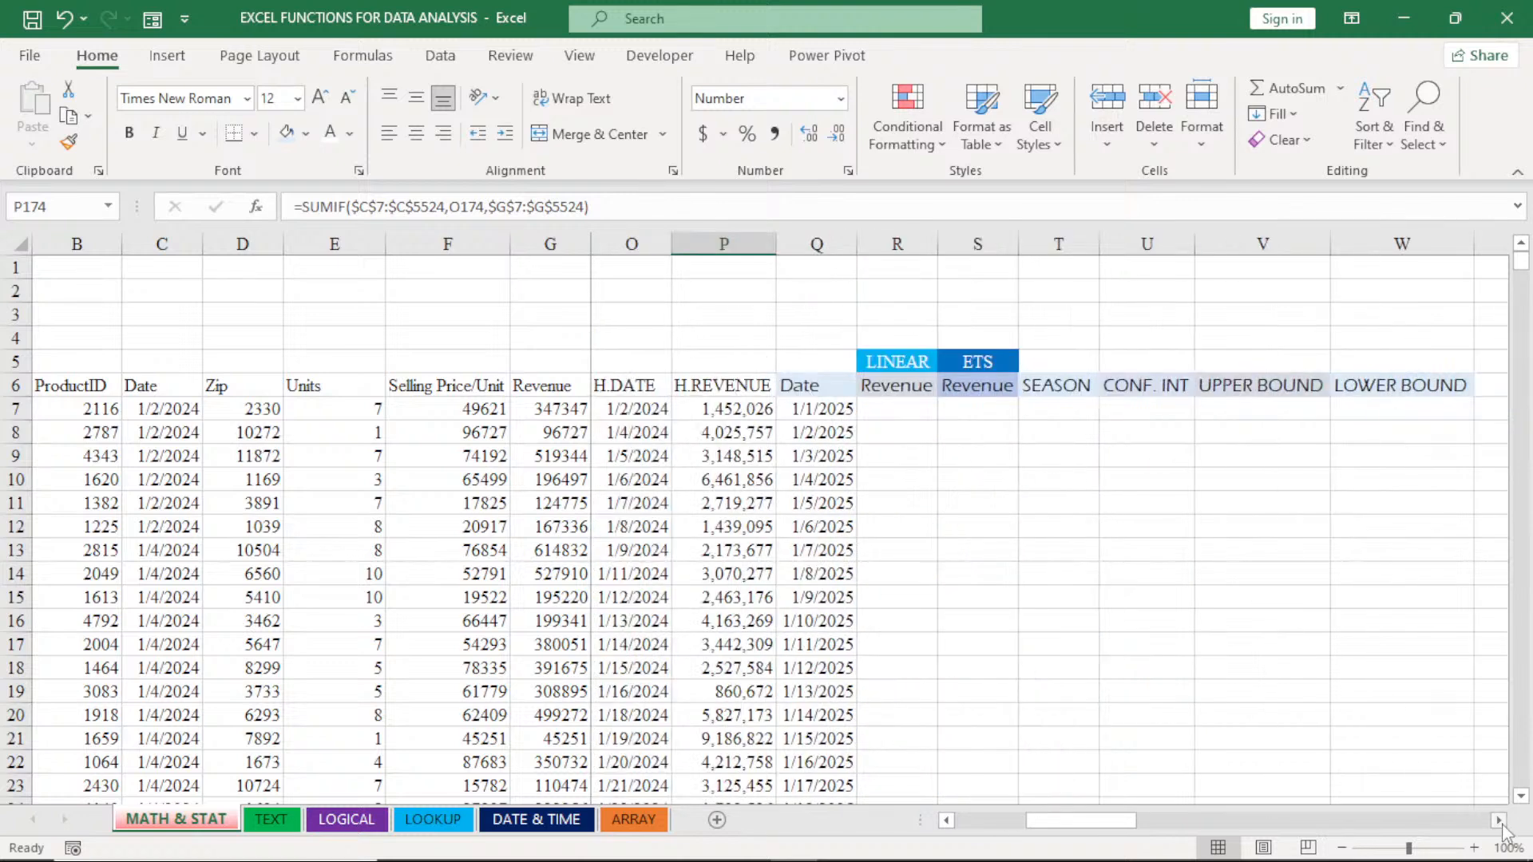
left_click(946, 819)
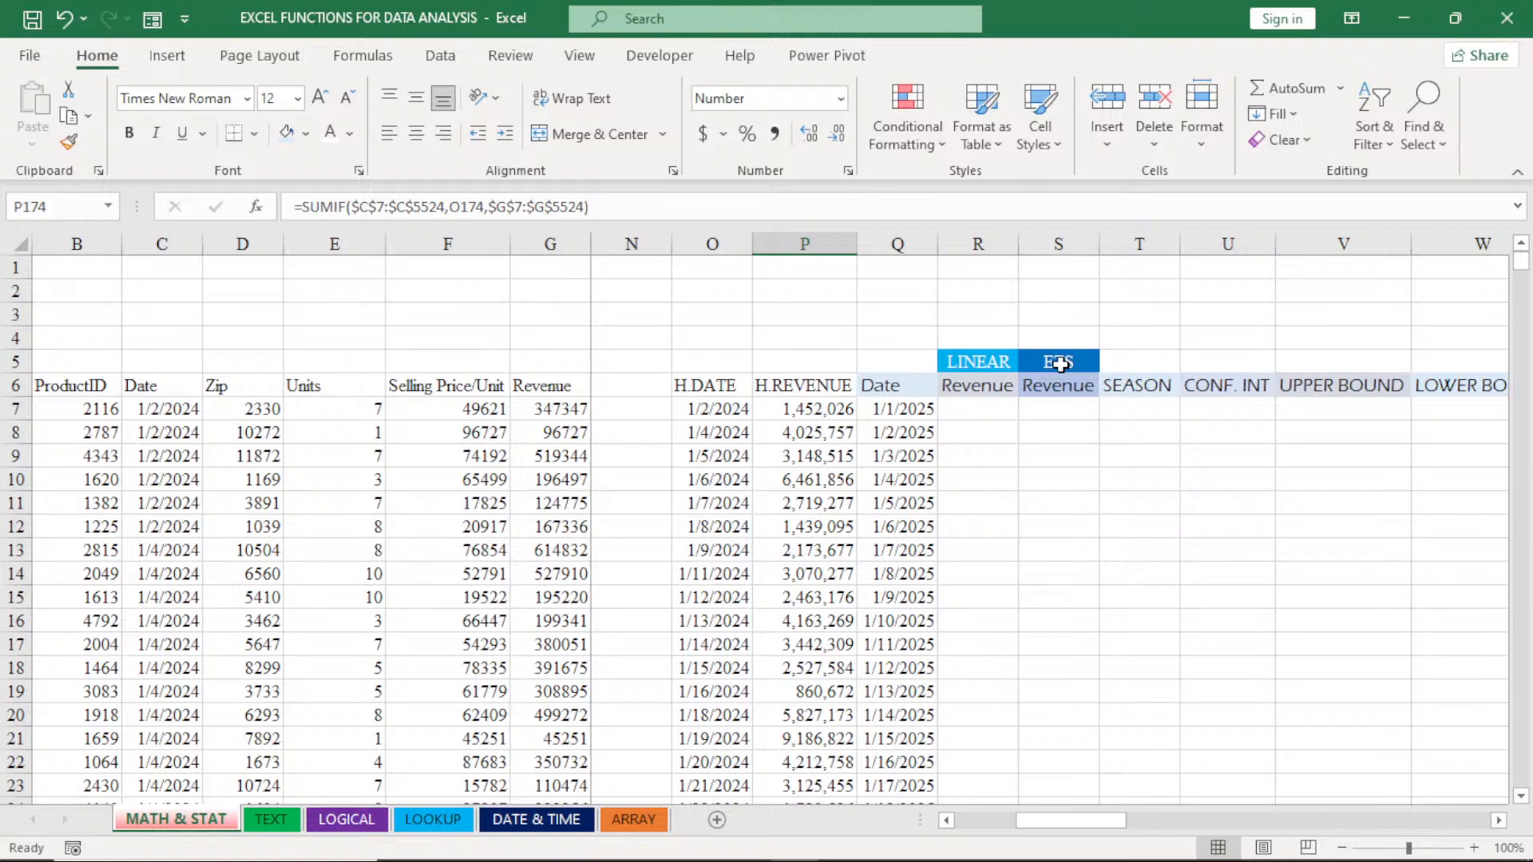
left_click(1133, 385)
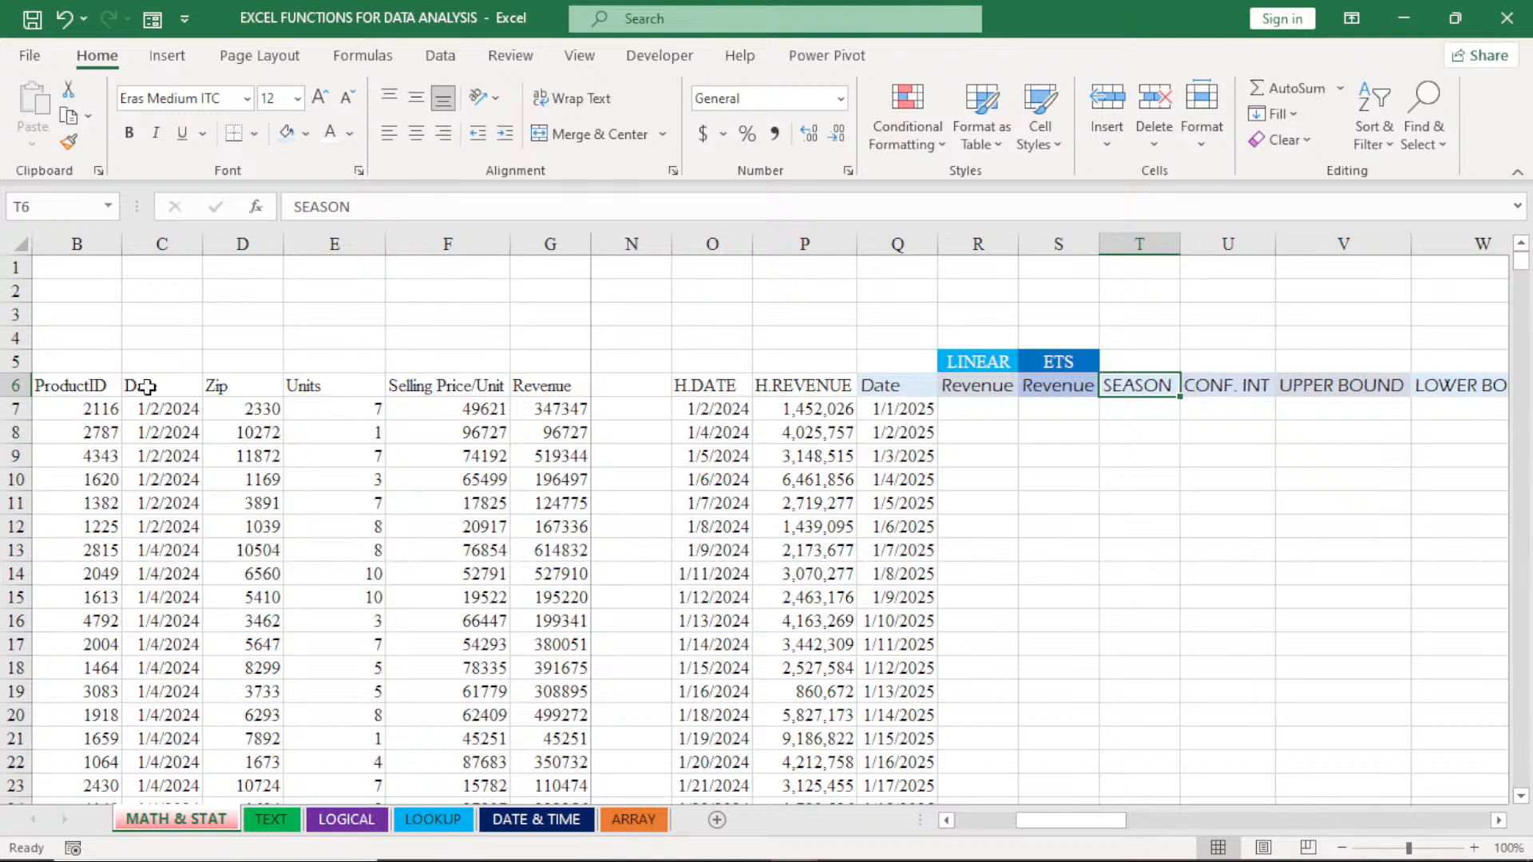
left_click(691, 391)
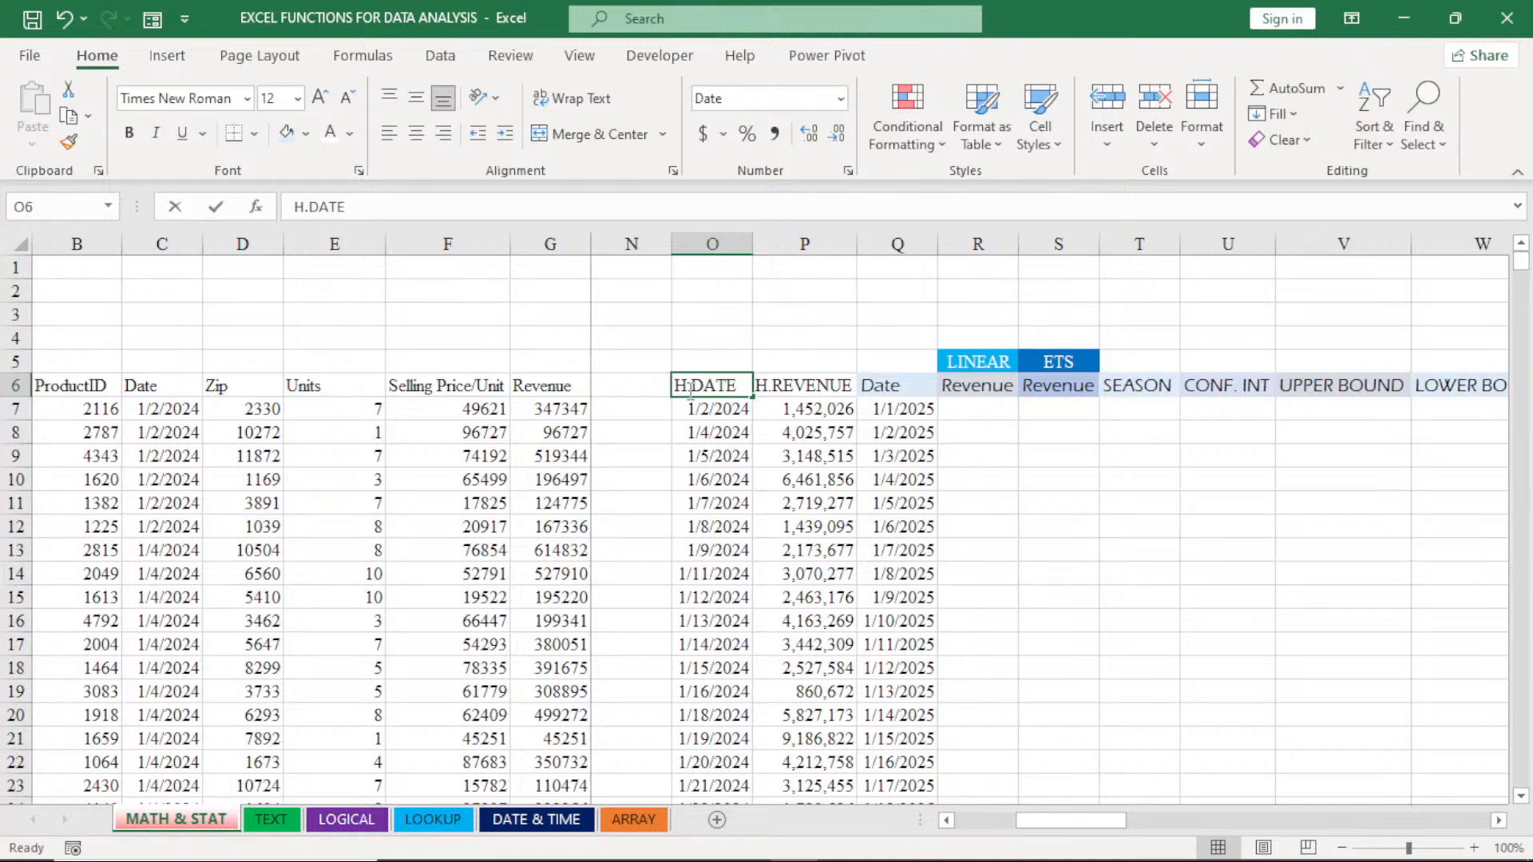
key("Down")
key("Down")
left_click_drag(730, 391, 1471, 386)
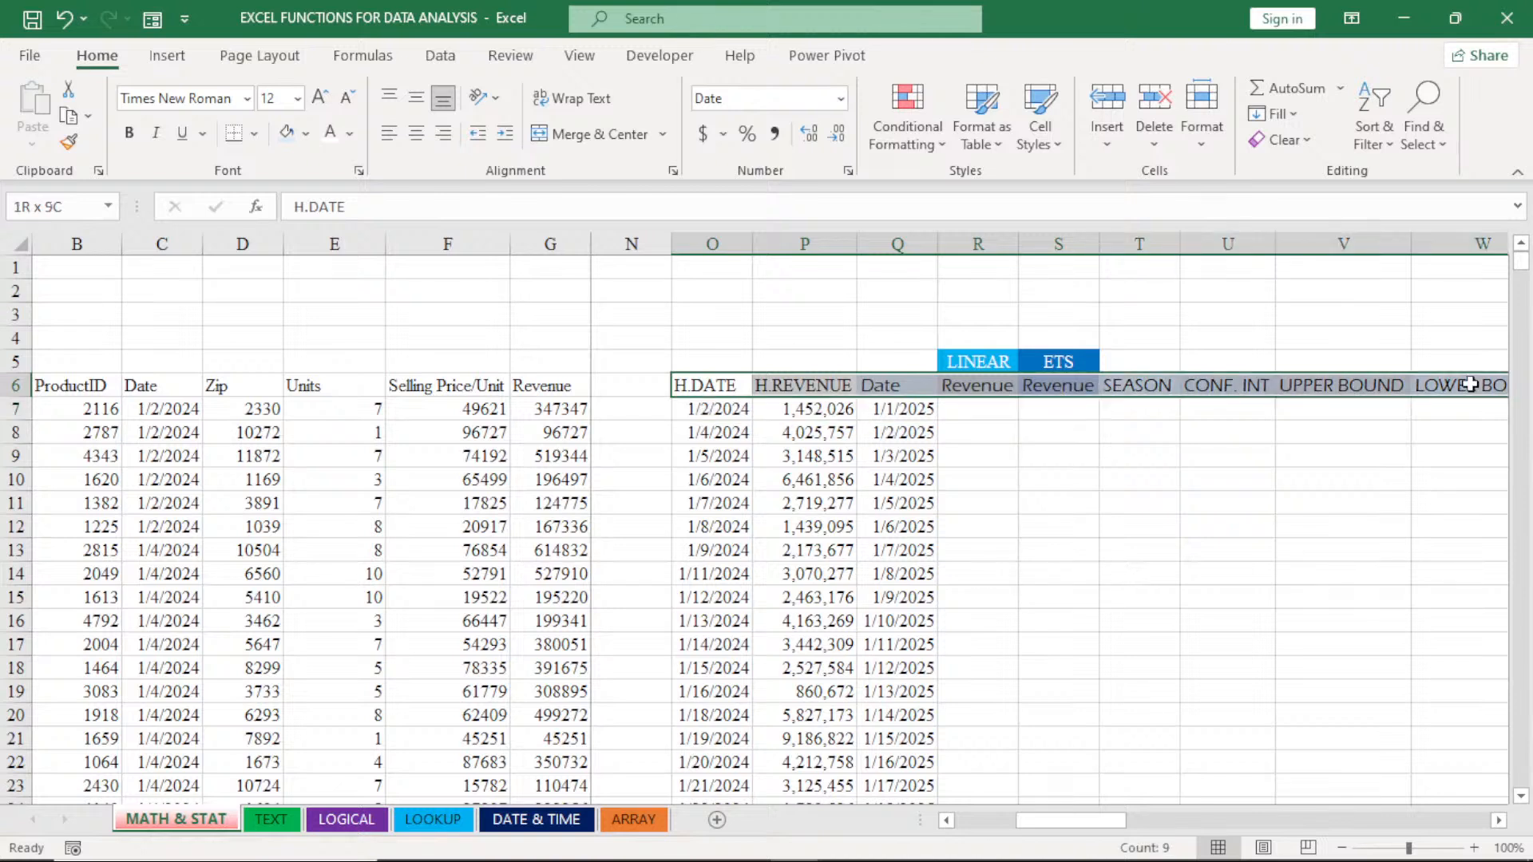
left_click(345, 99)
left_click(345, 99)
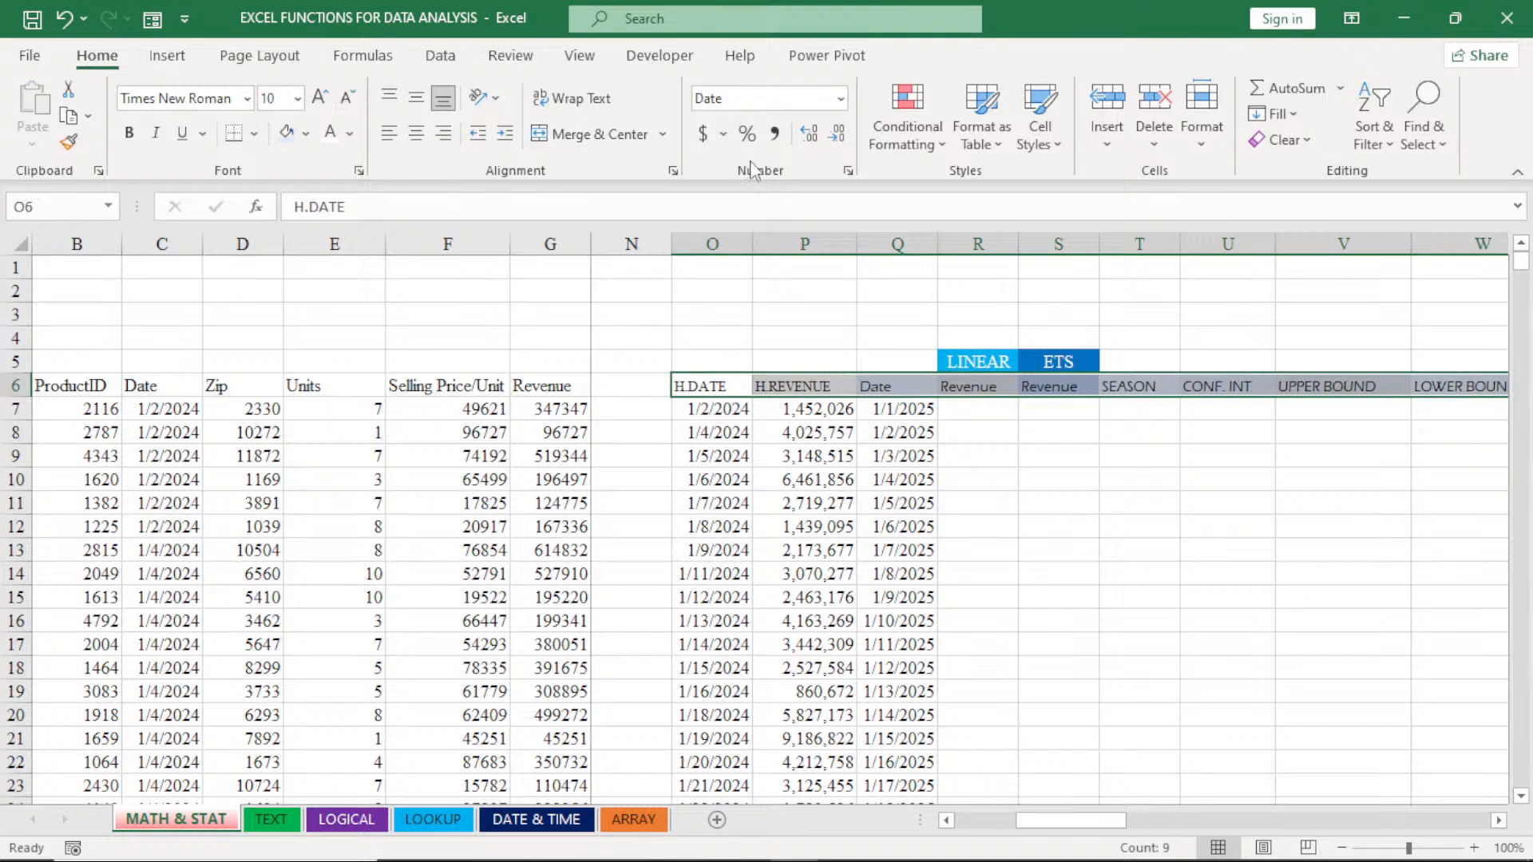
left_click(319, 97)
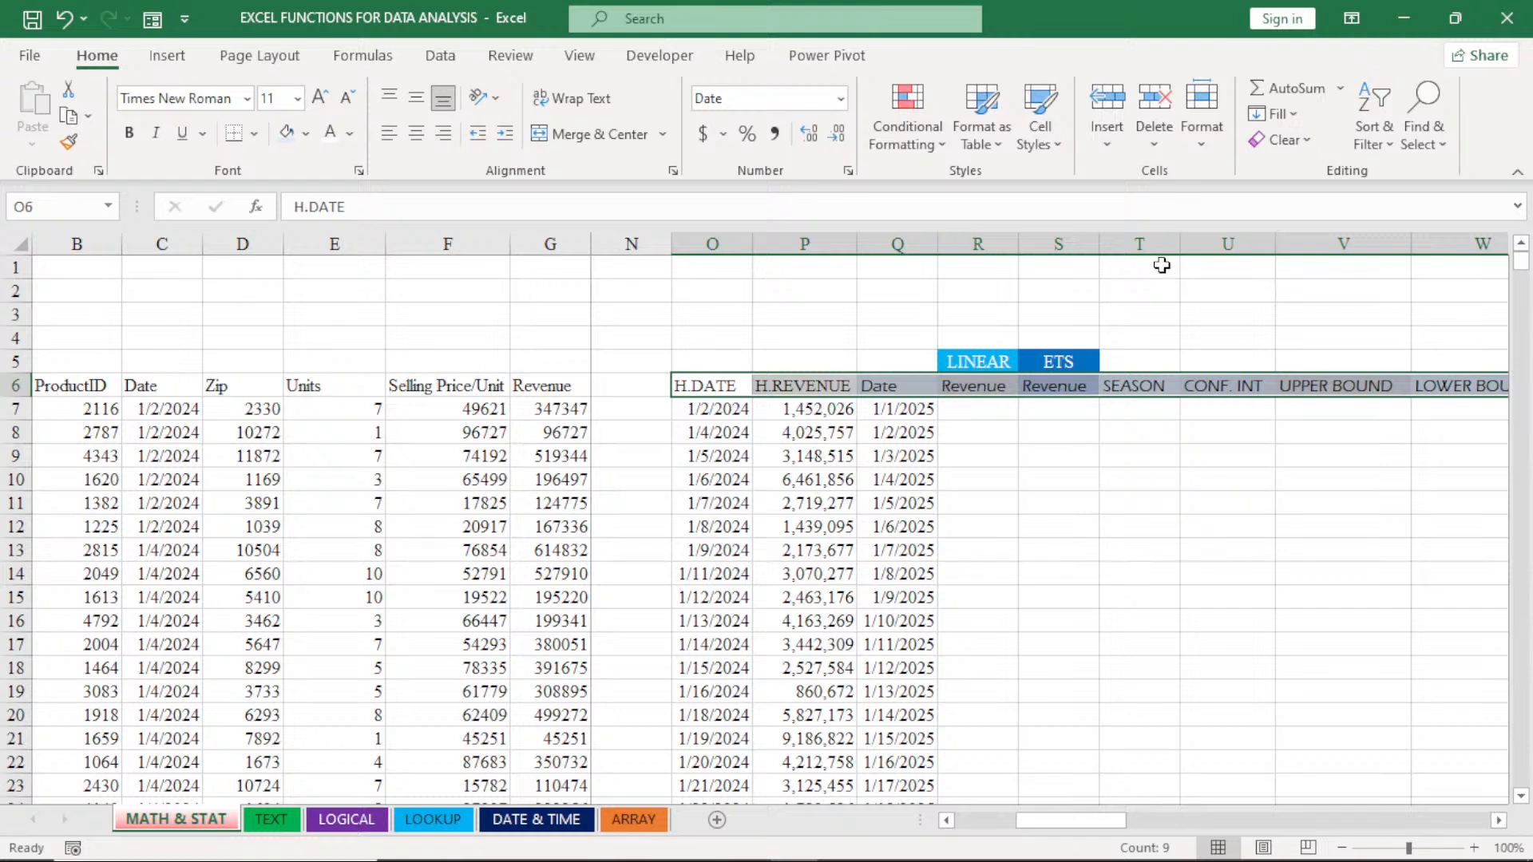
- Autofit the CONF. INT, UPPER BOUND and LOWER BOUND columns to their header text and select T7 under SEASON
left_click(1498, 820)
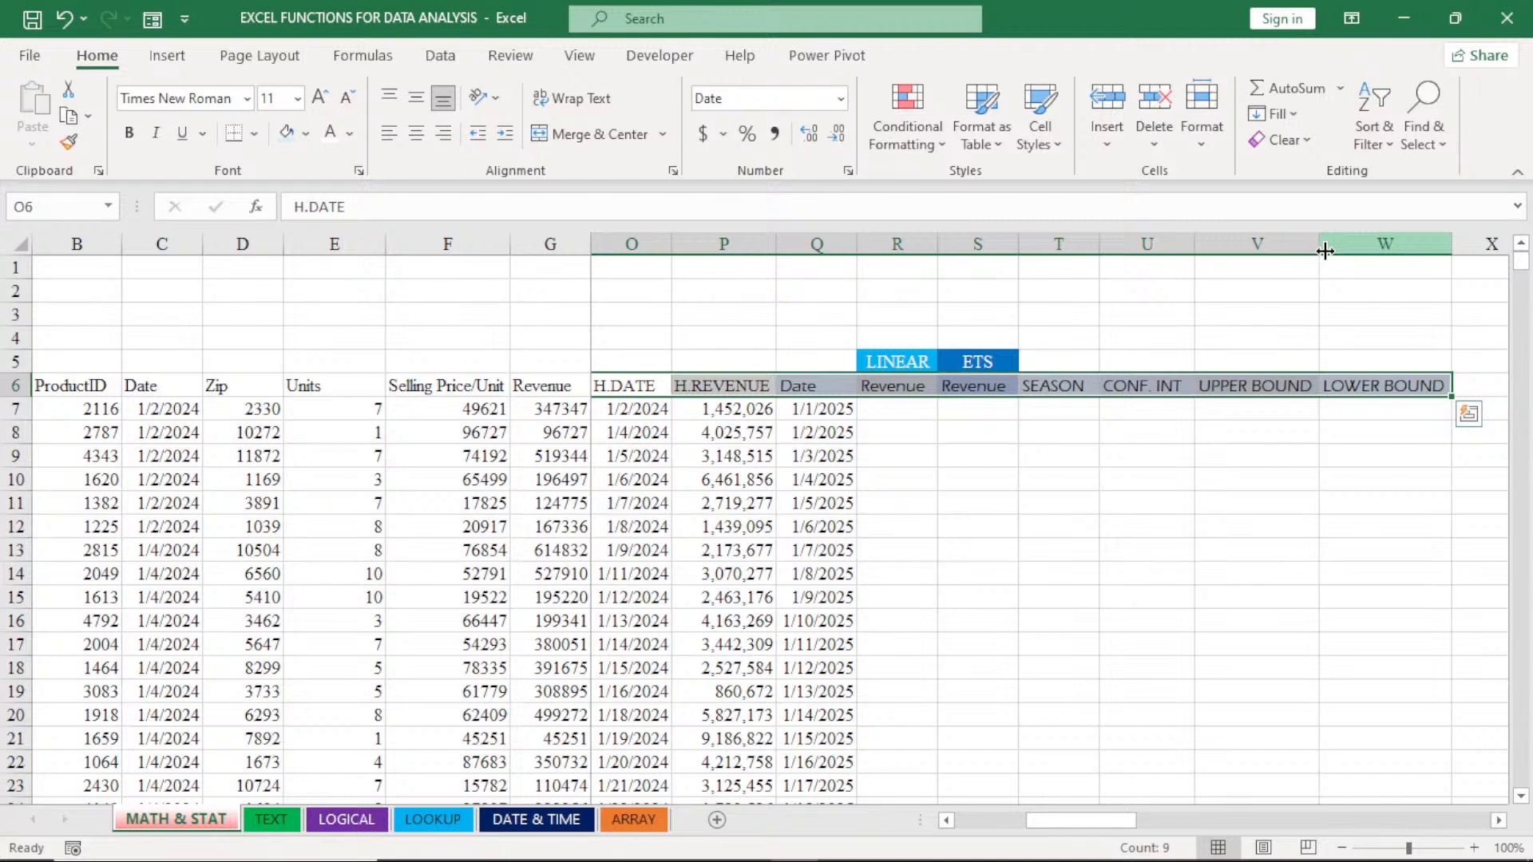
double_click(1197, 249)
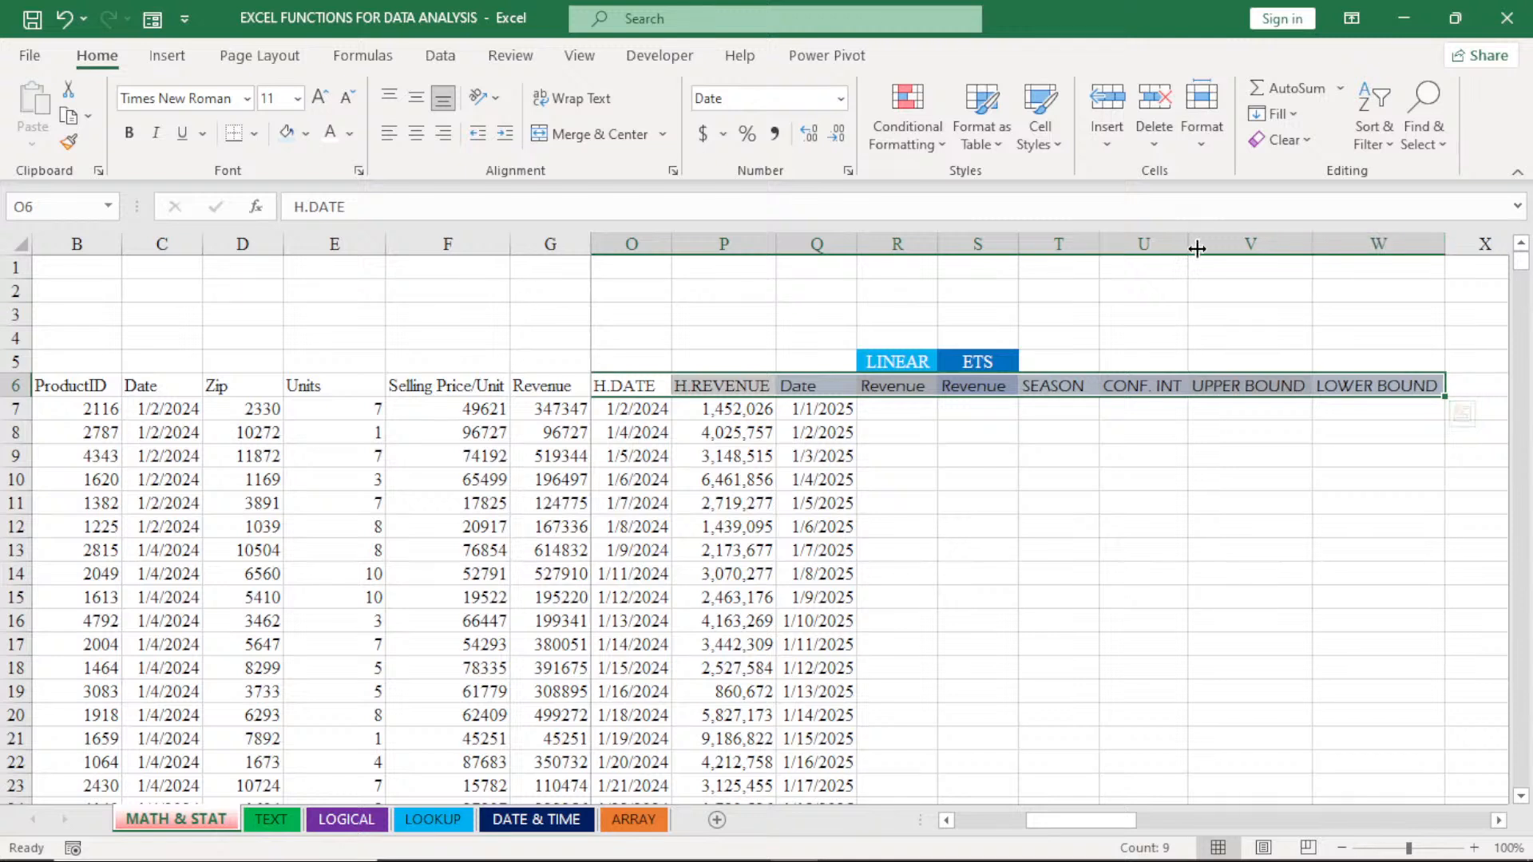
left_click(1062, 410)
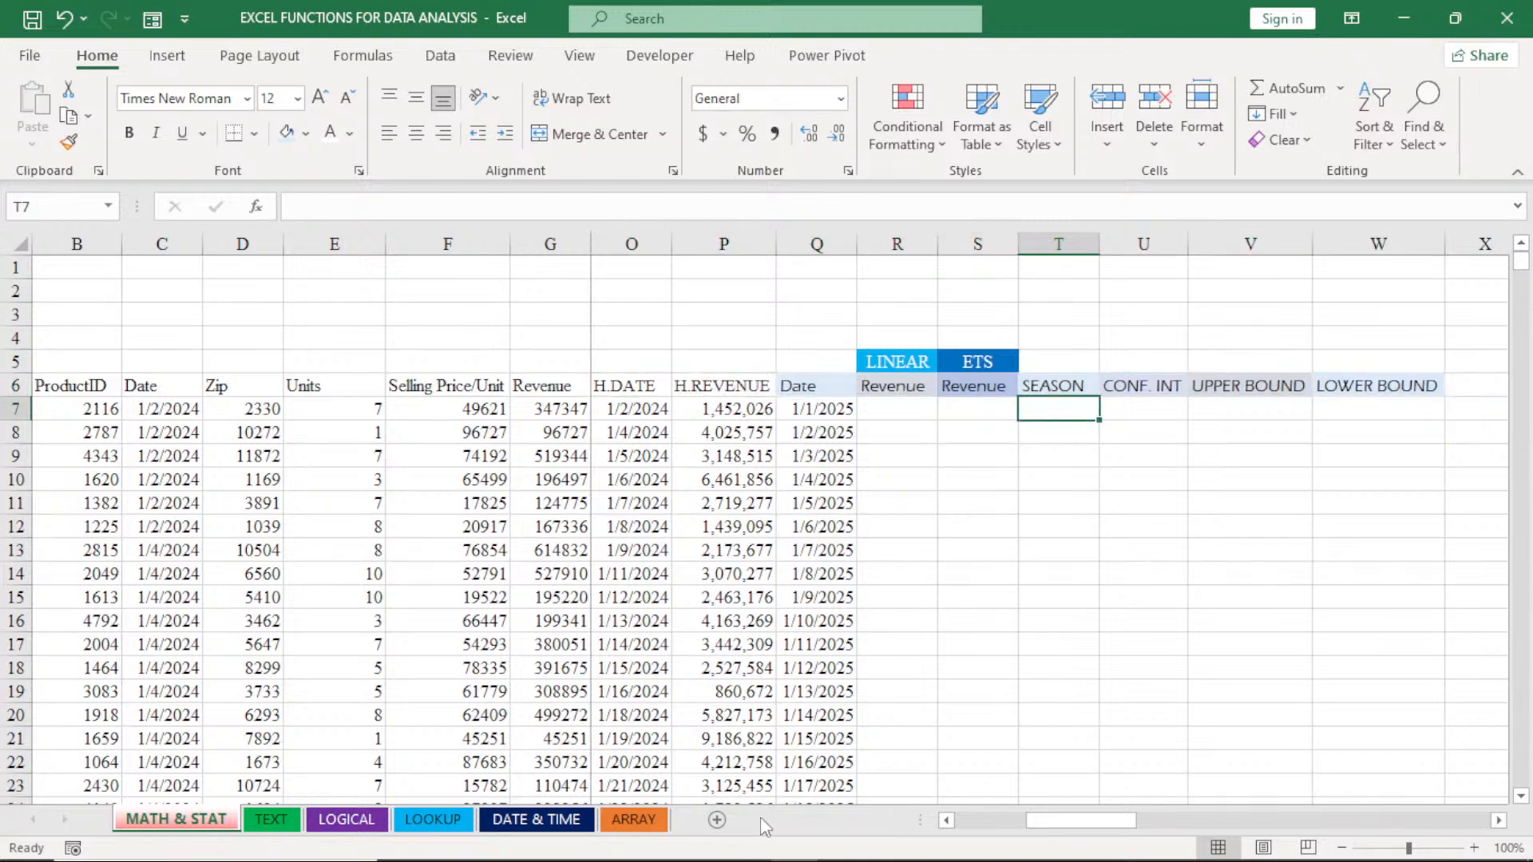
left_click(946, 822)
left_click(946, 821)
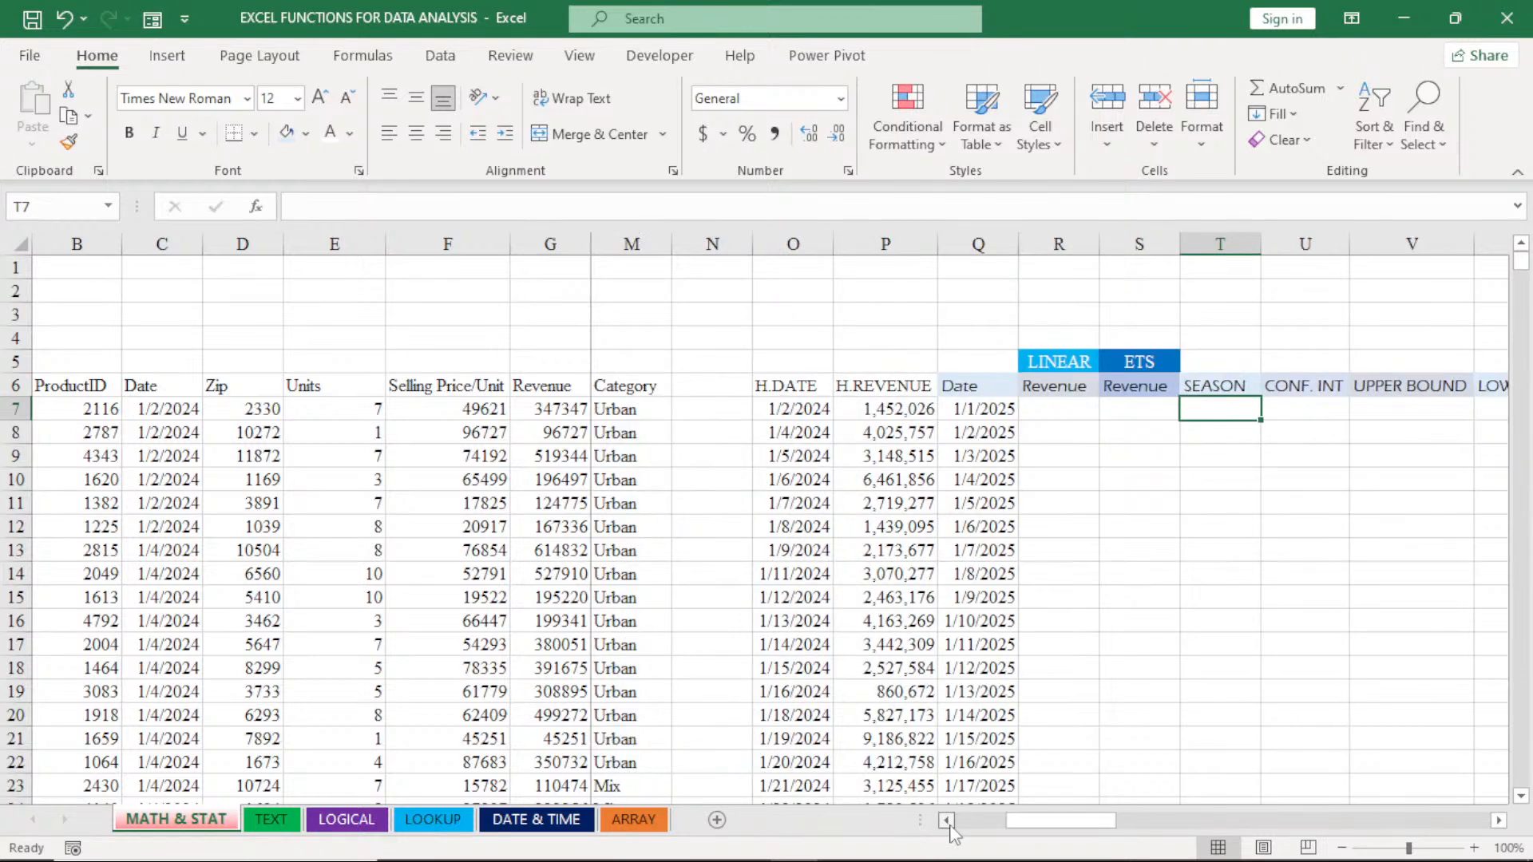
- Insert a blank column before the forecast Date column Q to separate the historical and forecast tables
left_click(1499, 821)
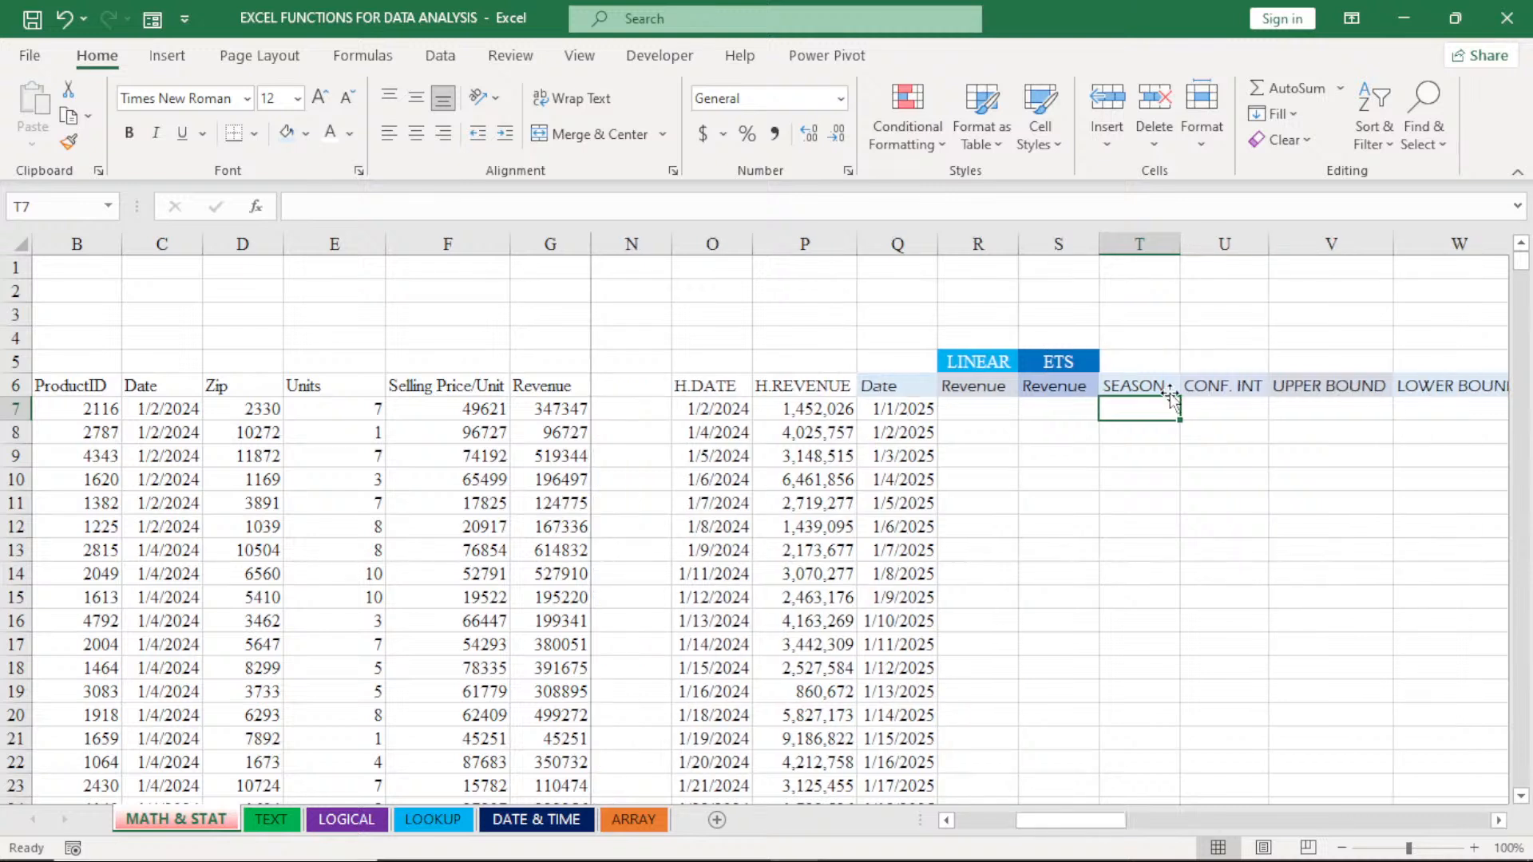
left_click(1168, 388)
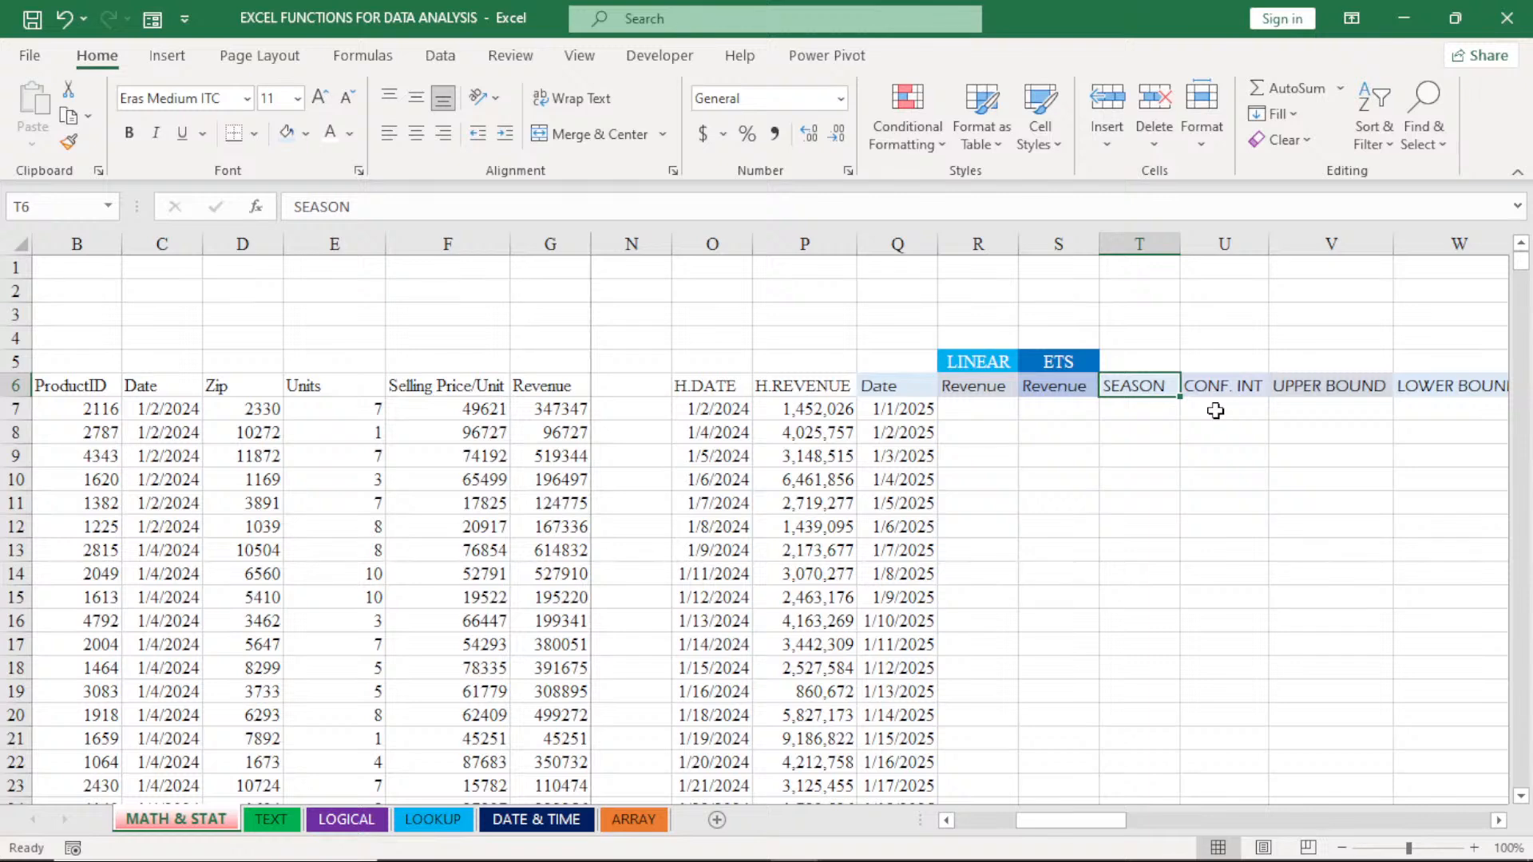
left_click(910, 246)
right_click(909, 245)
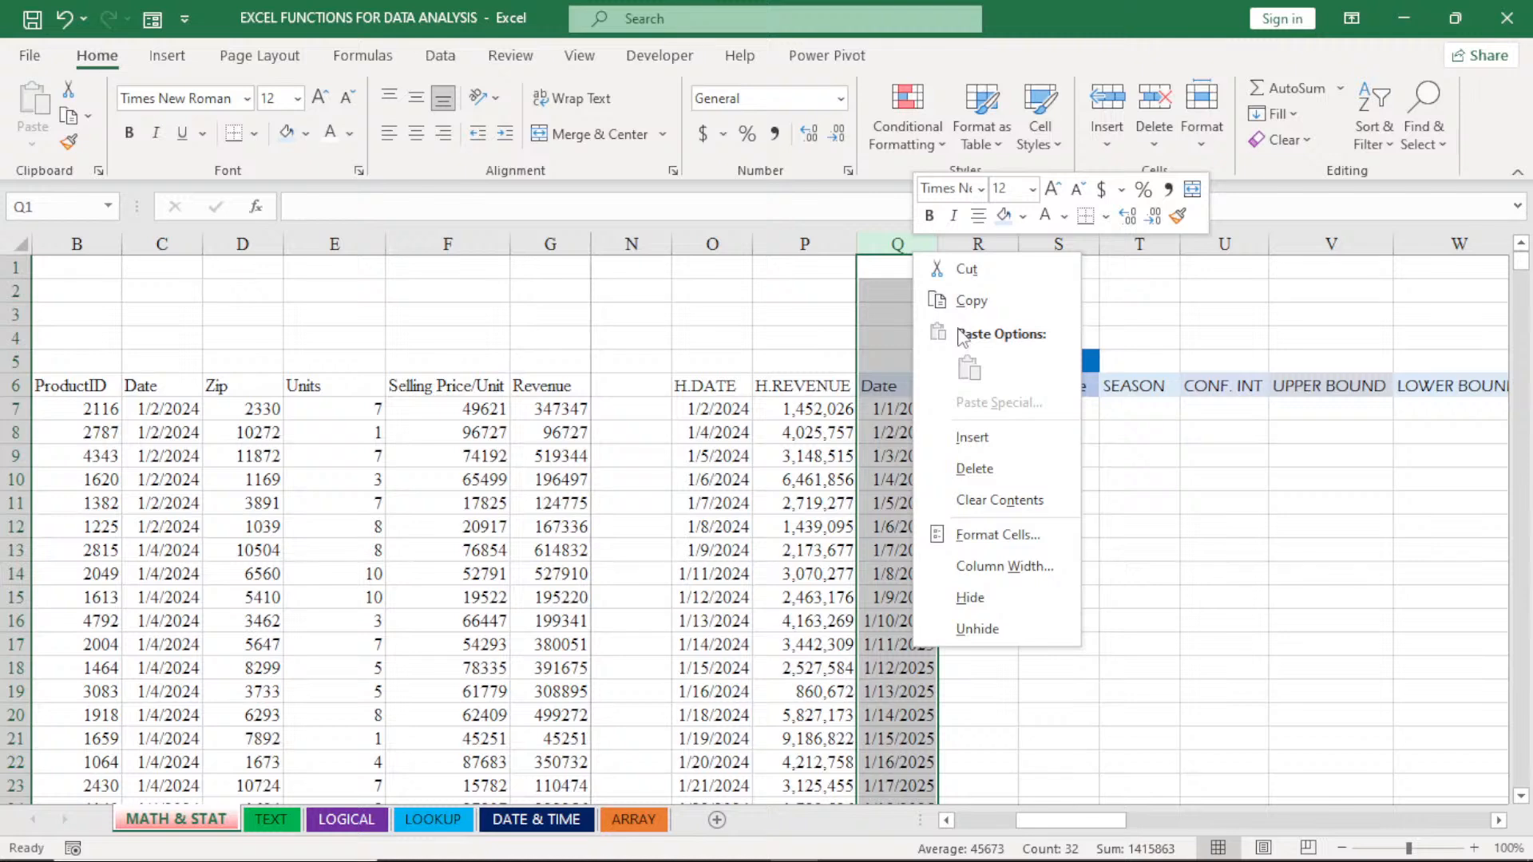
left_click(972, 437)
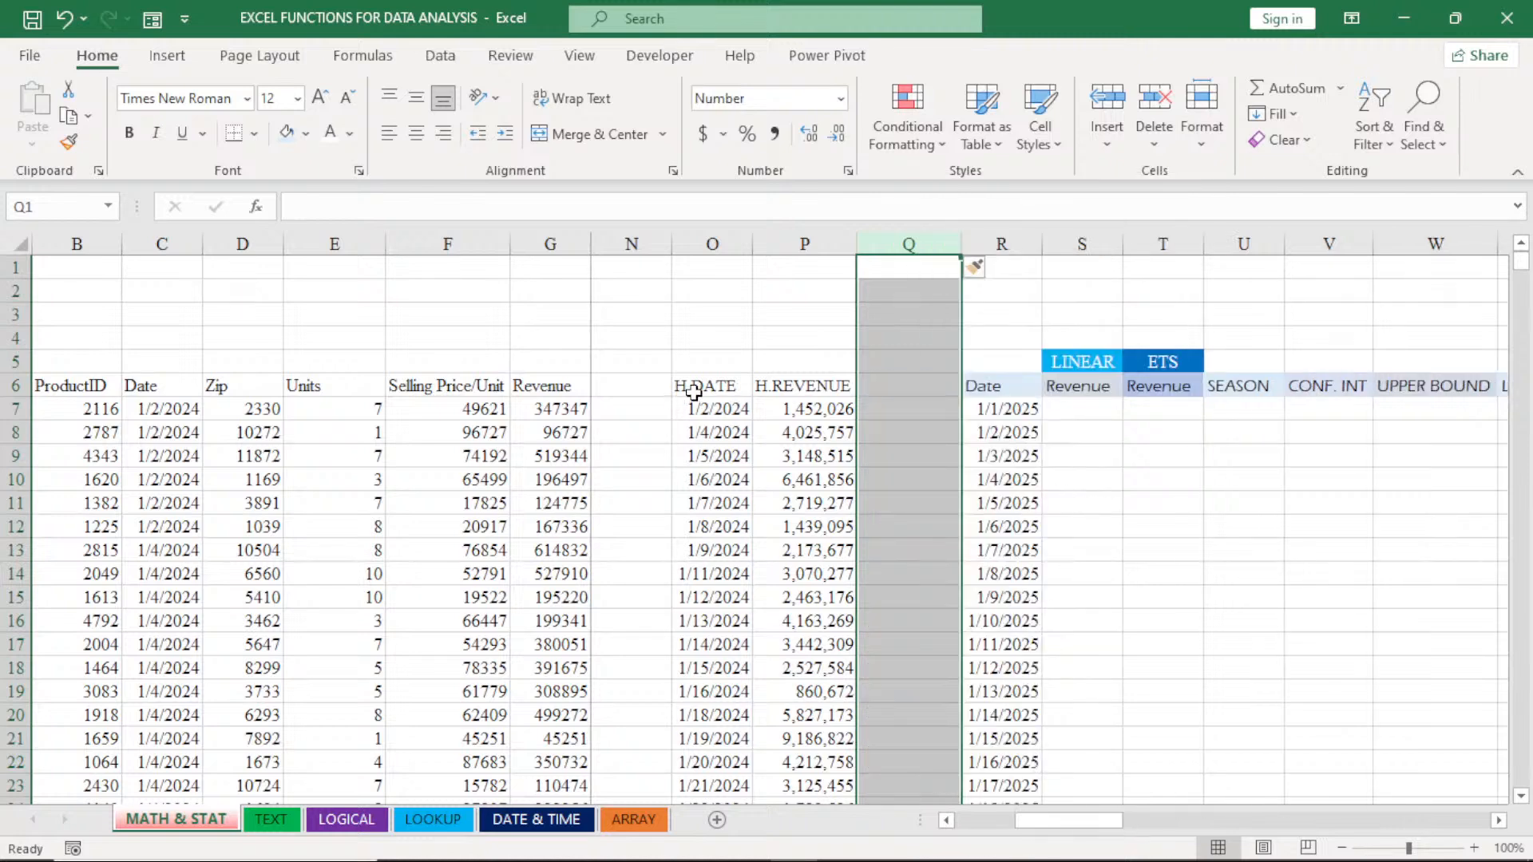
- Make the H.DATE and H.REVENUE headers in O6:P6 bold
left_click(693, 391)
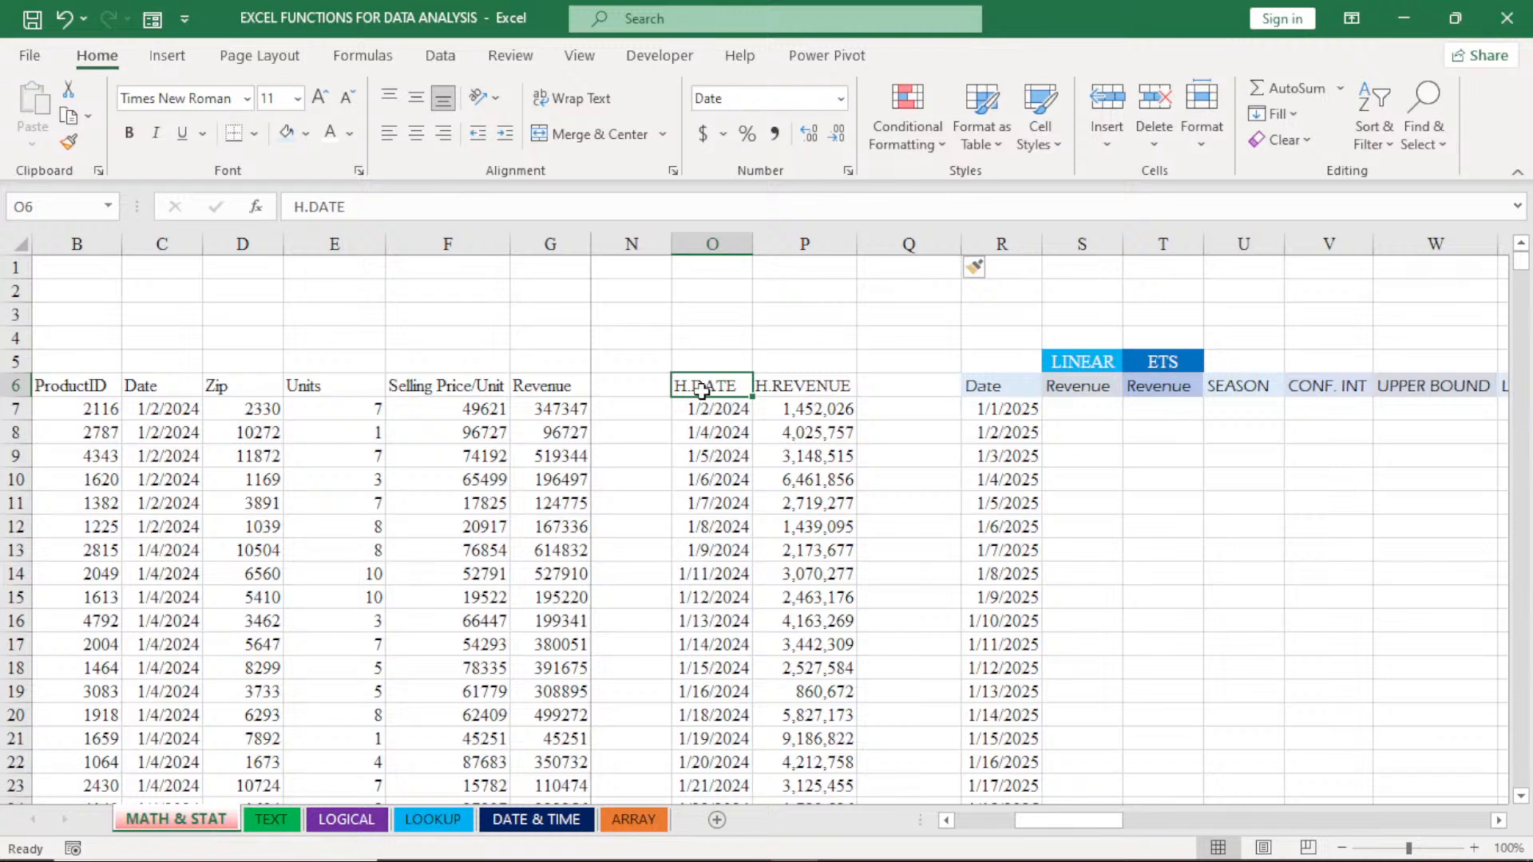
key("shift+Right")
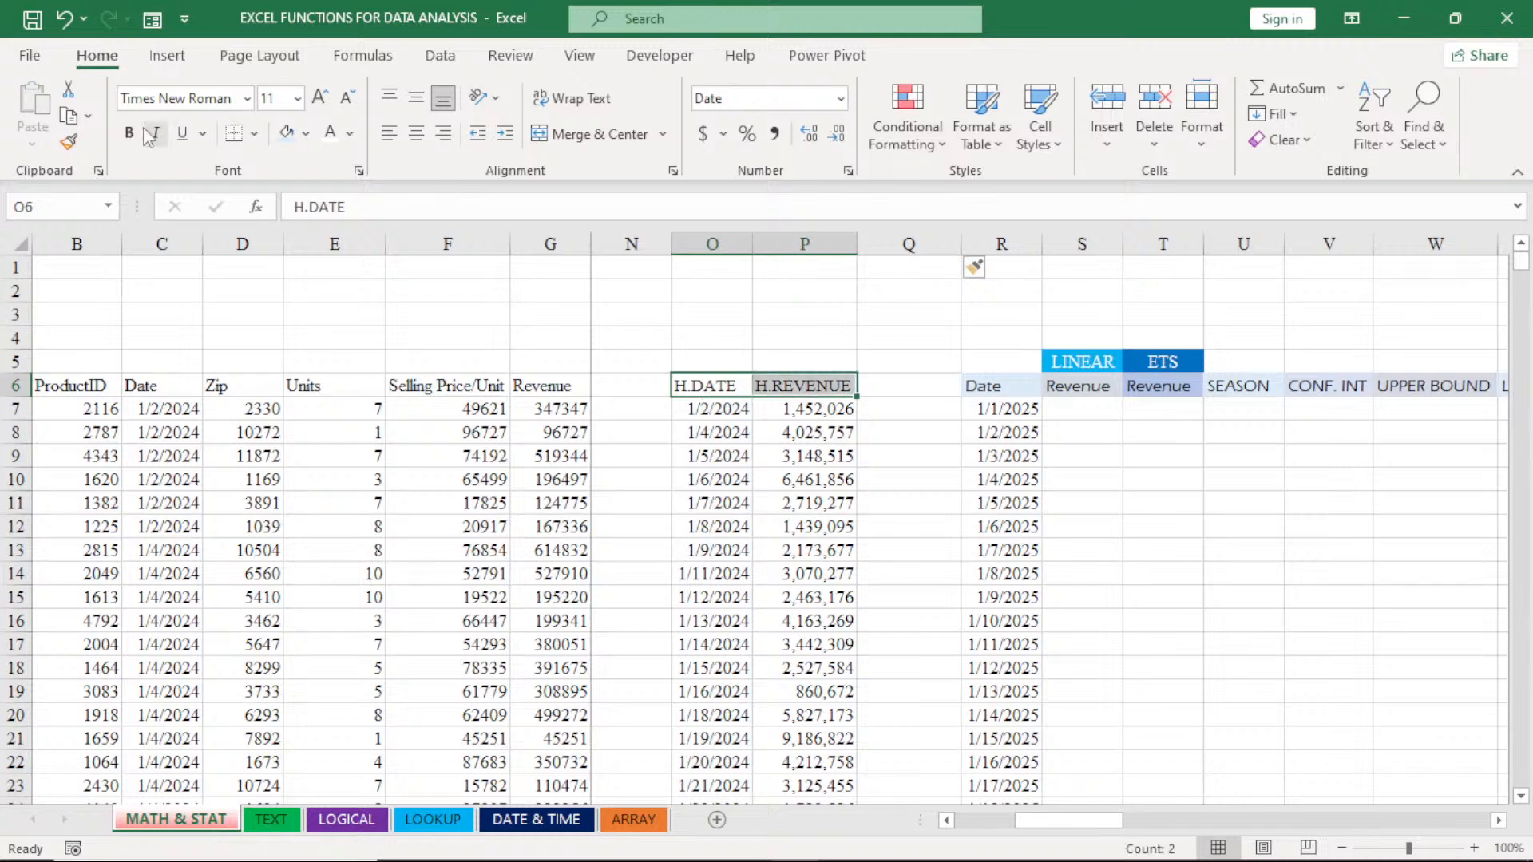
left_click(129, 132)
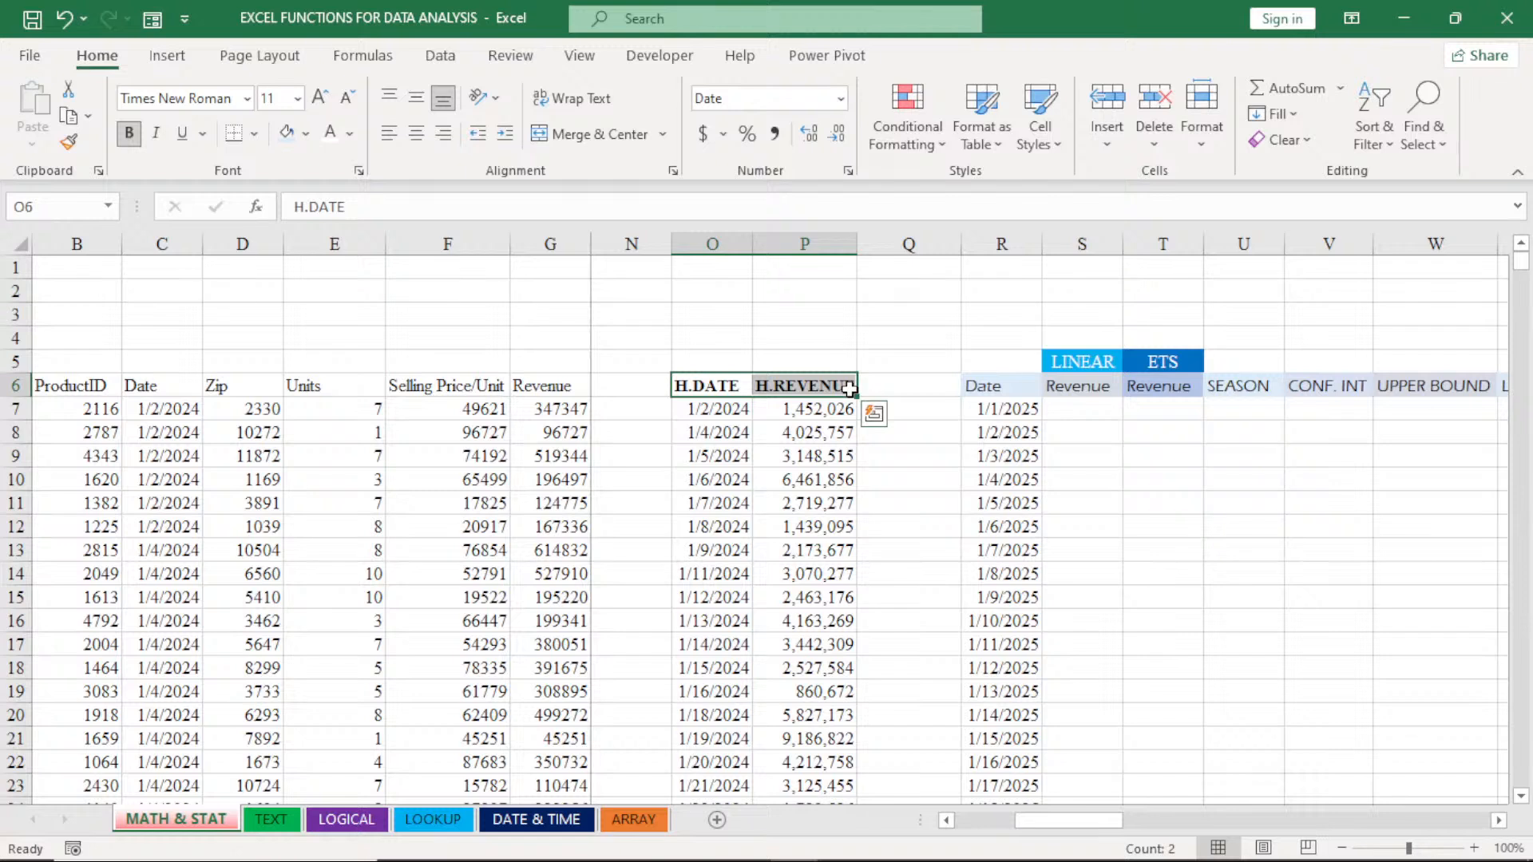
- Rename the forecast table's Date header in R6 as F.Date
left_click(1002, 390)
double_click(976, 389)
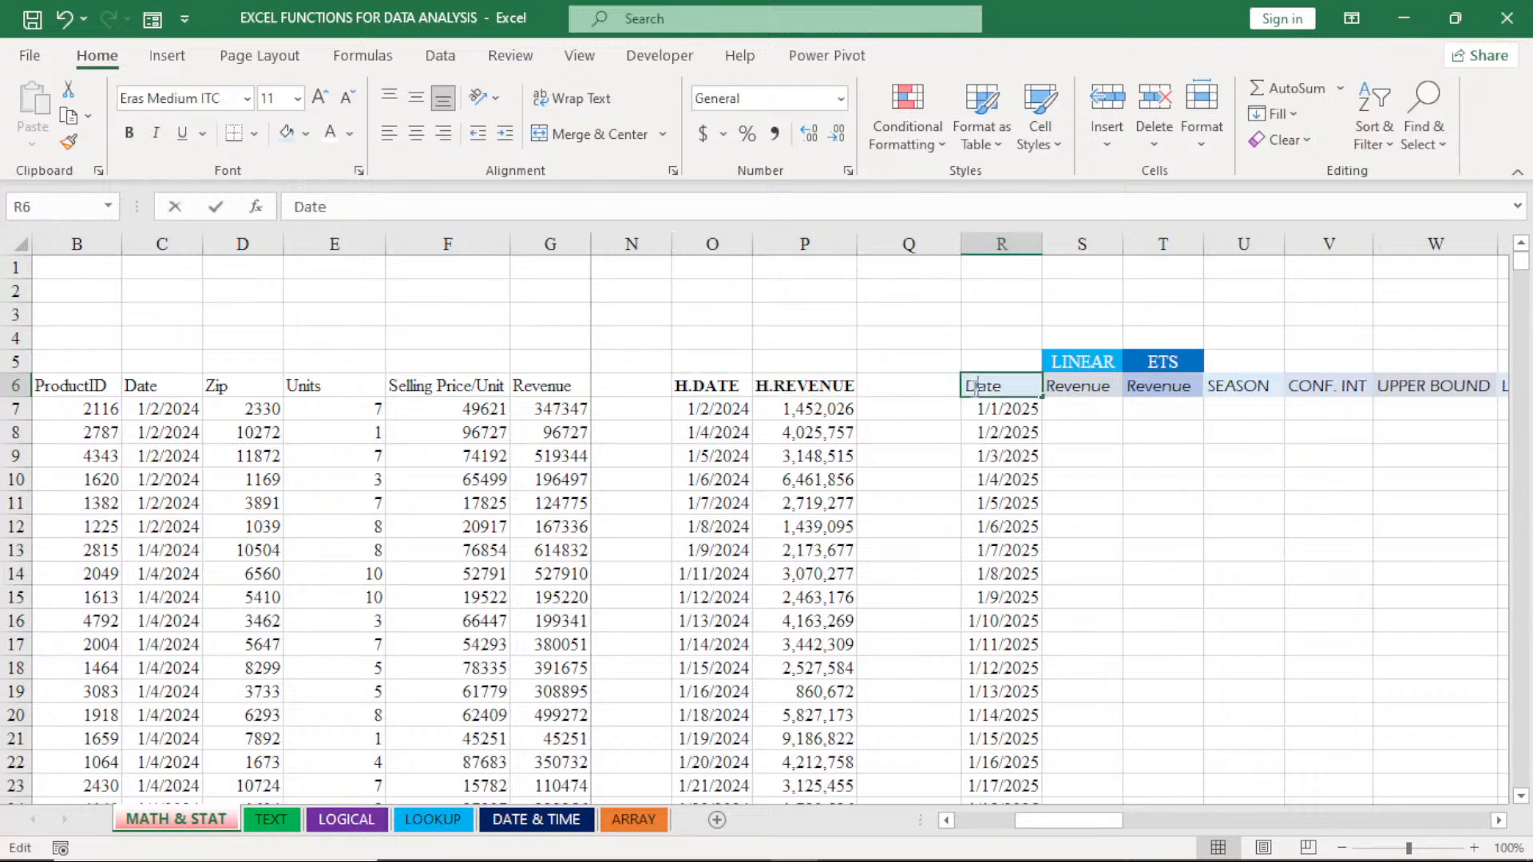
type("F.")
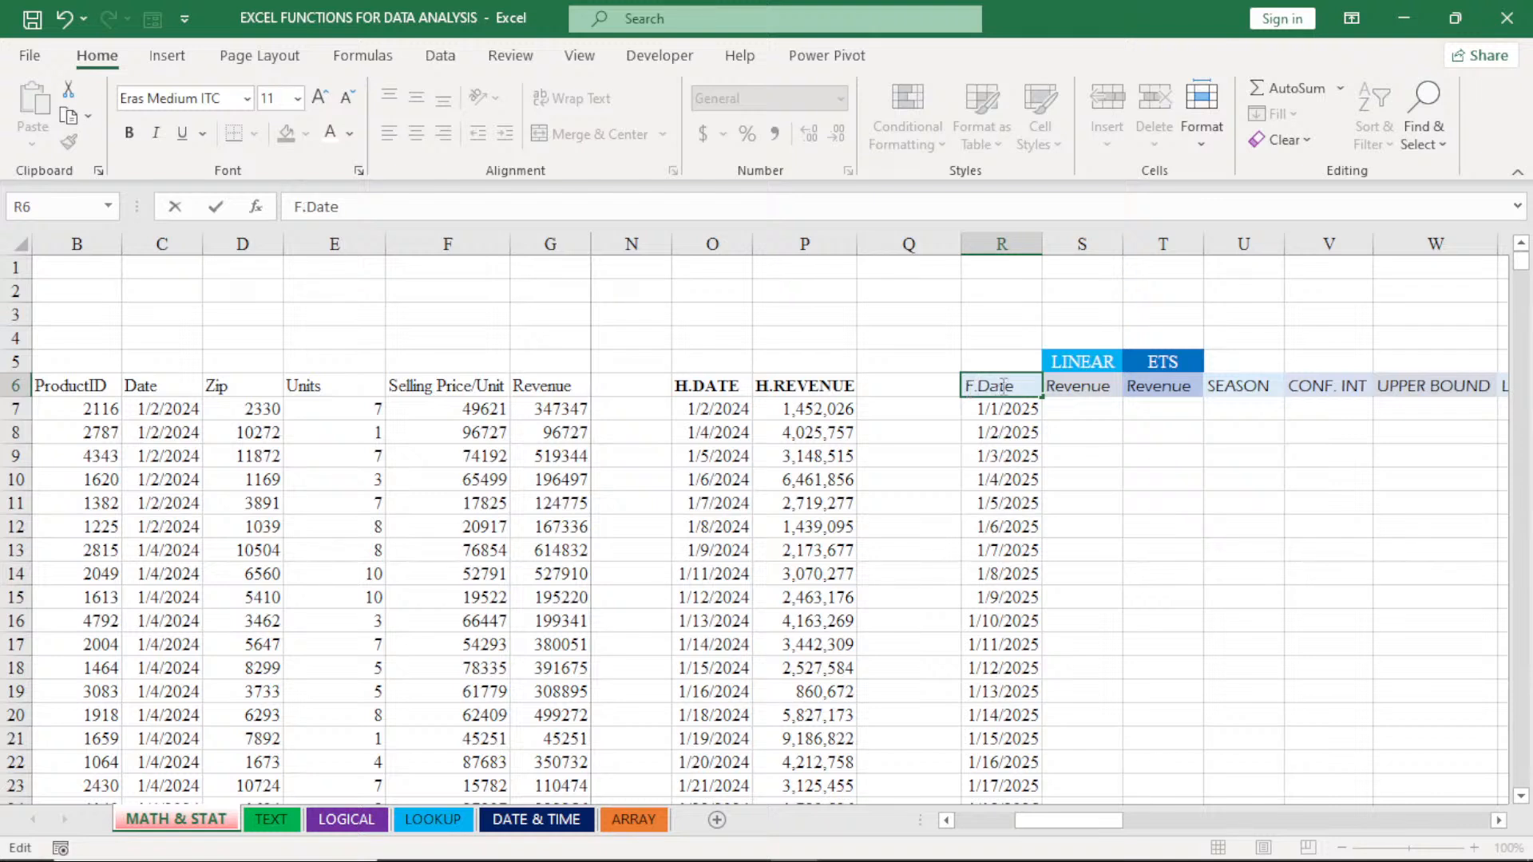
- Rename the Revenue header under LINEAR in S6 as F.Revenue and copy it to T6 under ETS
left_click(1062, 387)
double_click(1046, 385)
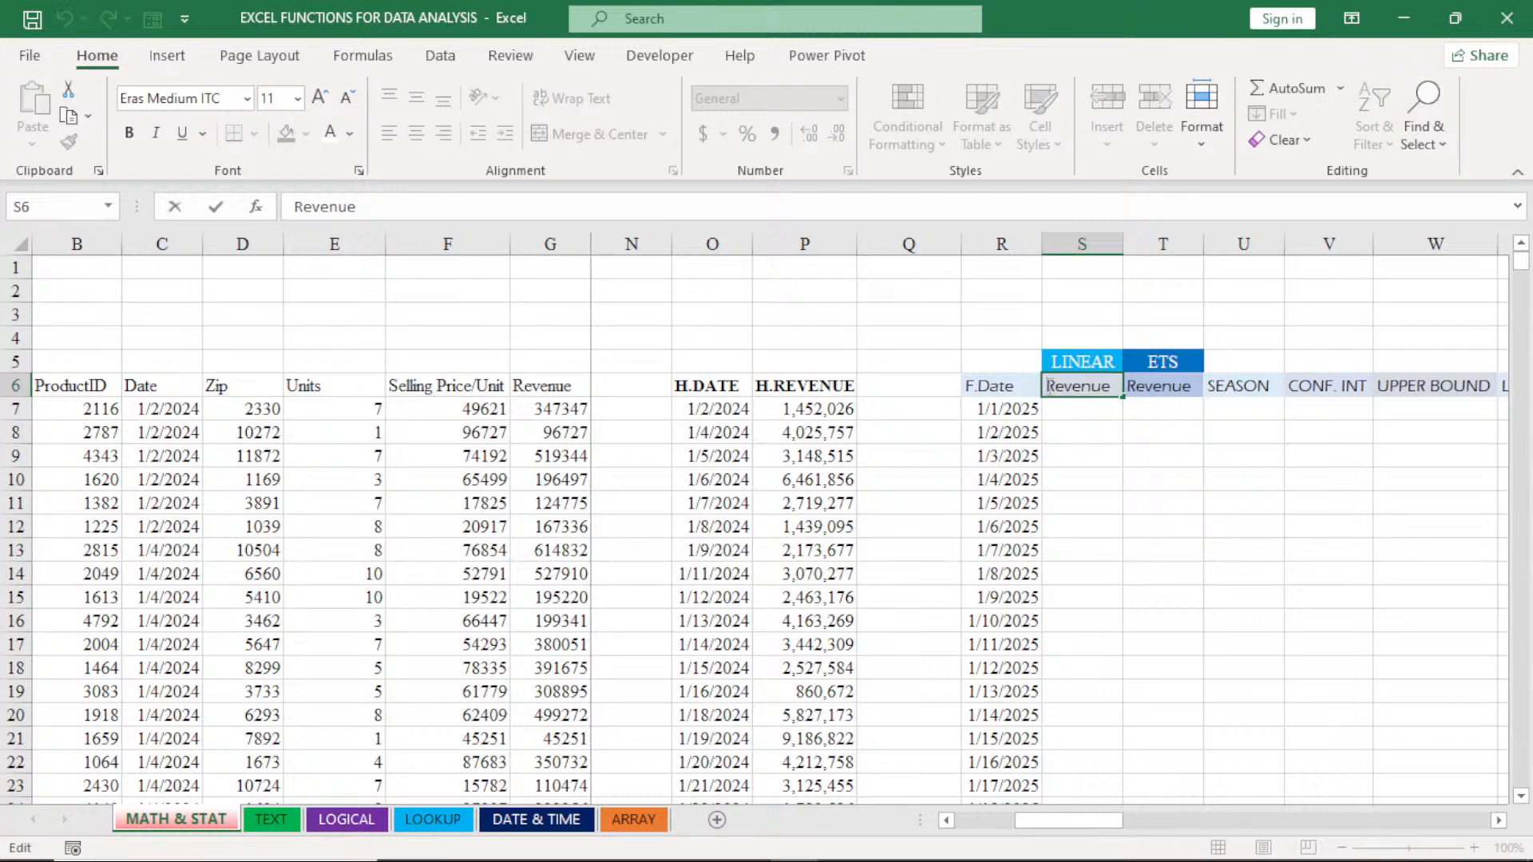
type("F")
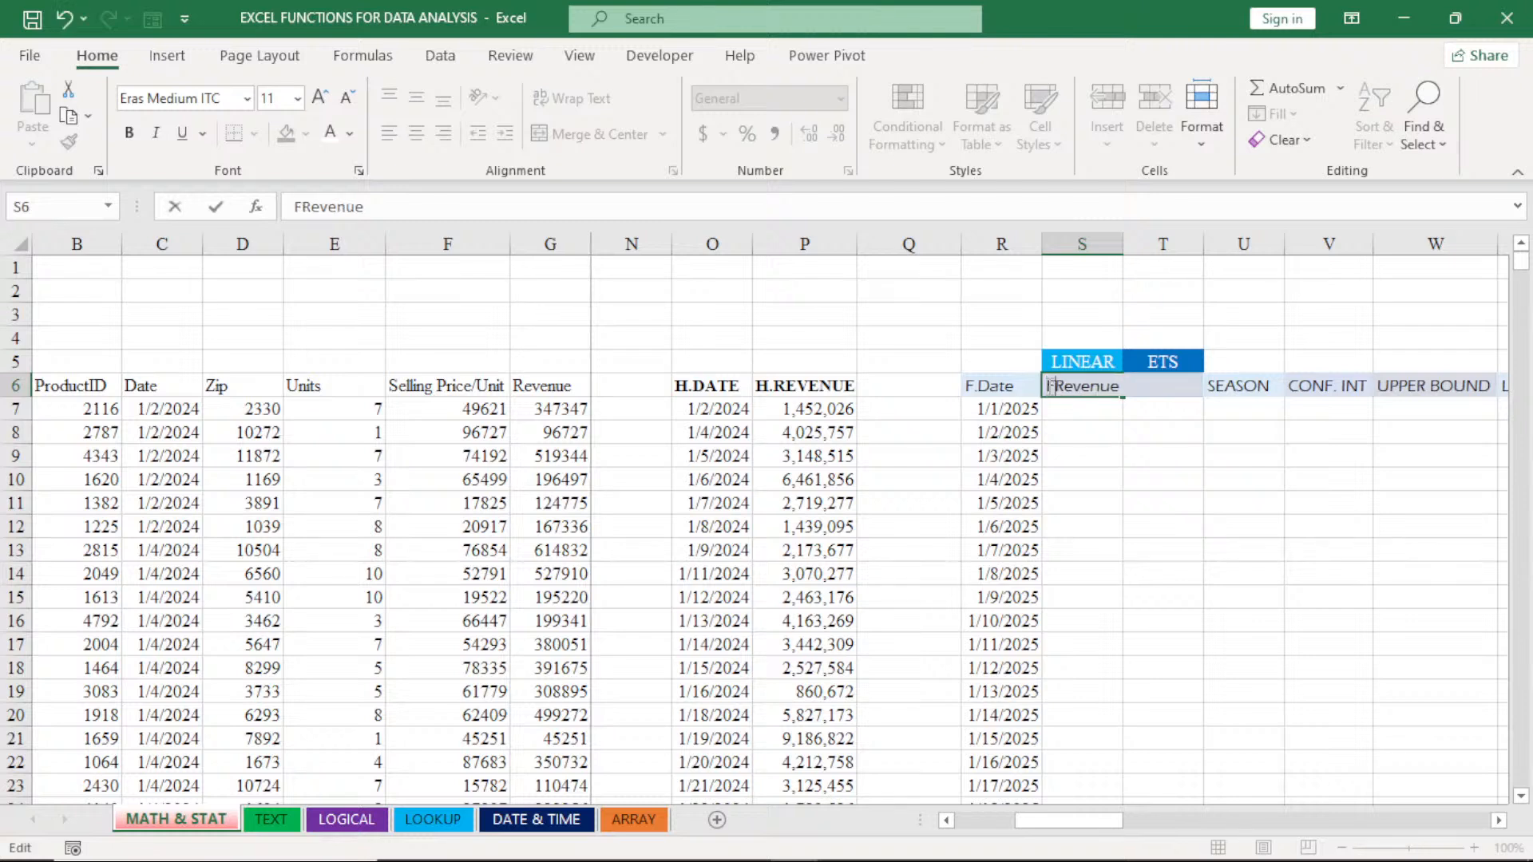
type(".")
left_click(1081, 455)
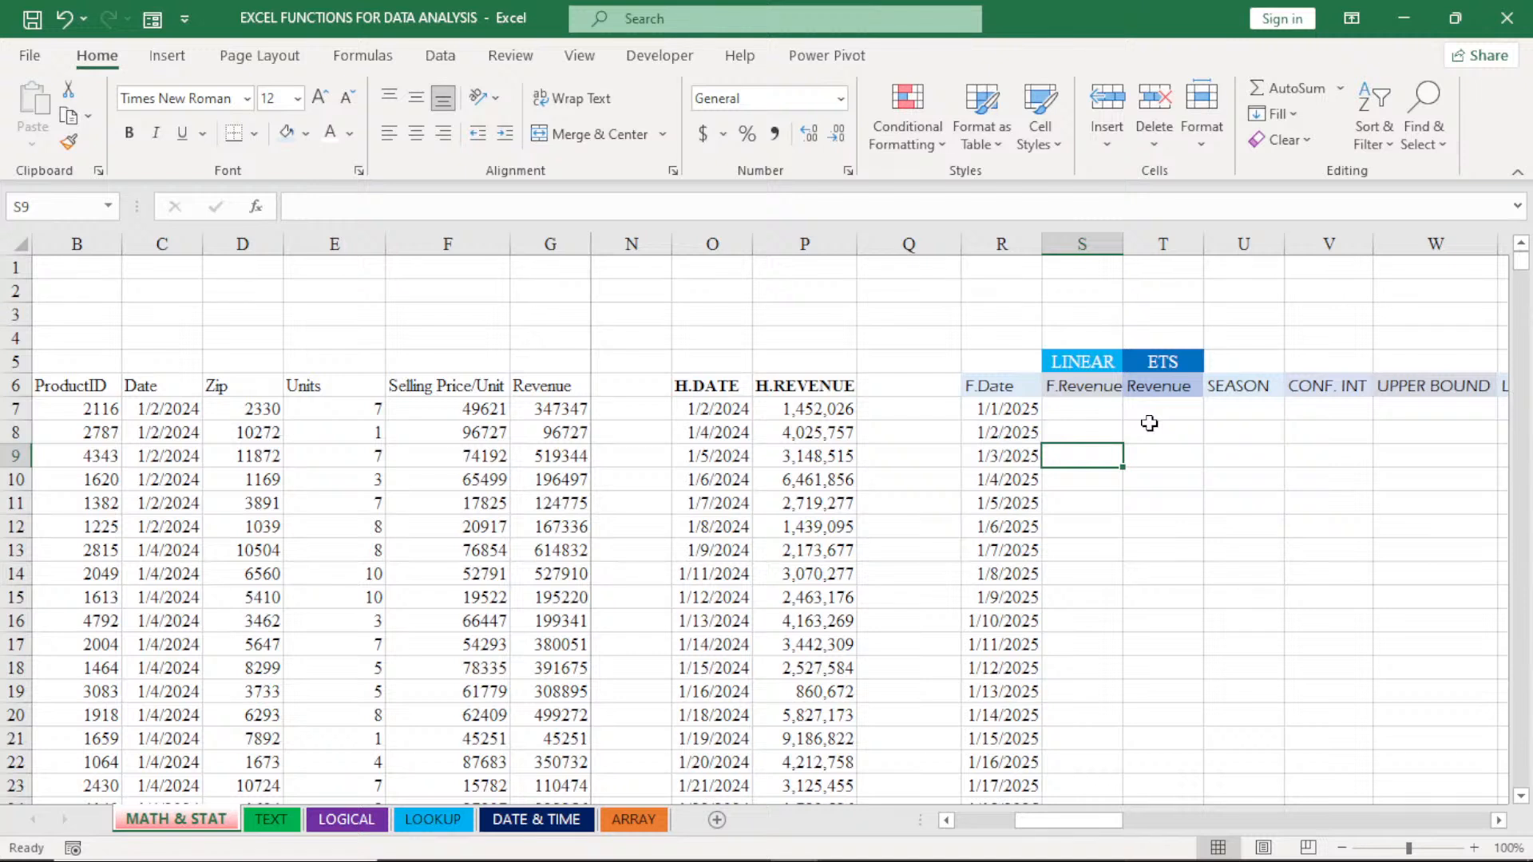
left_click(1109, 388)
left_click_drag(1123, 396, 1173, 397)
left_click(1085, 441)
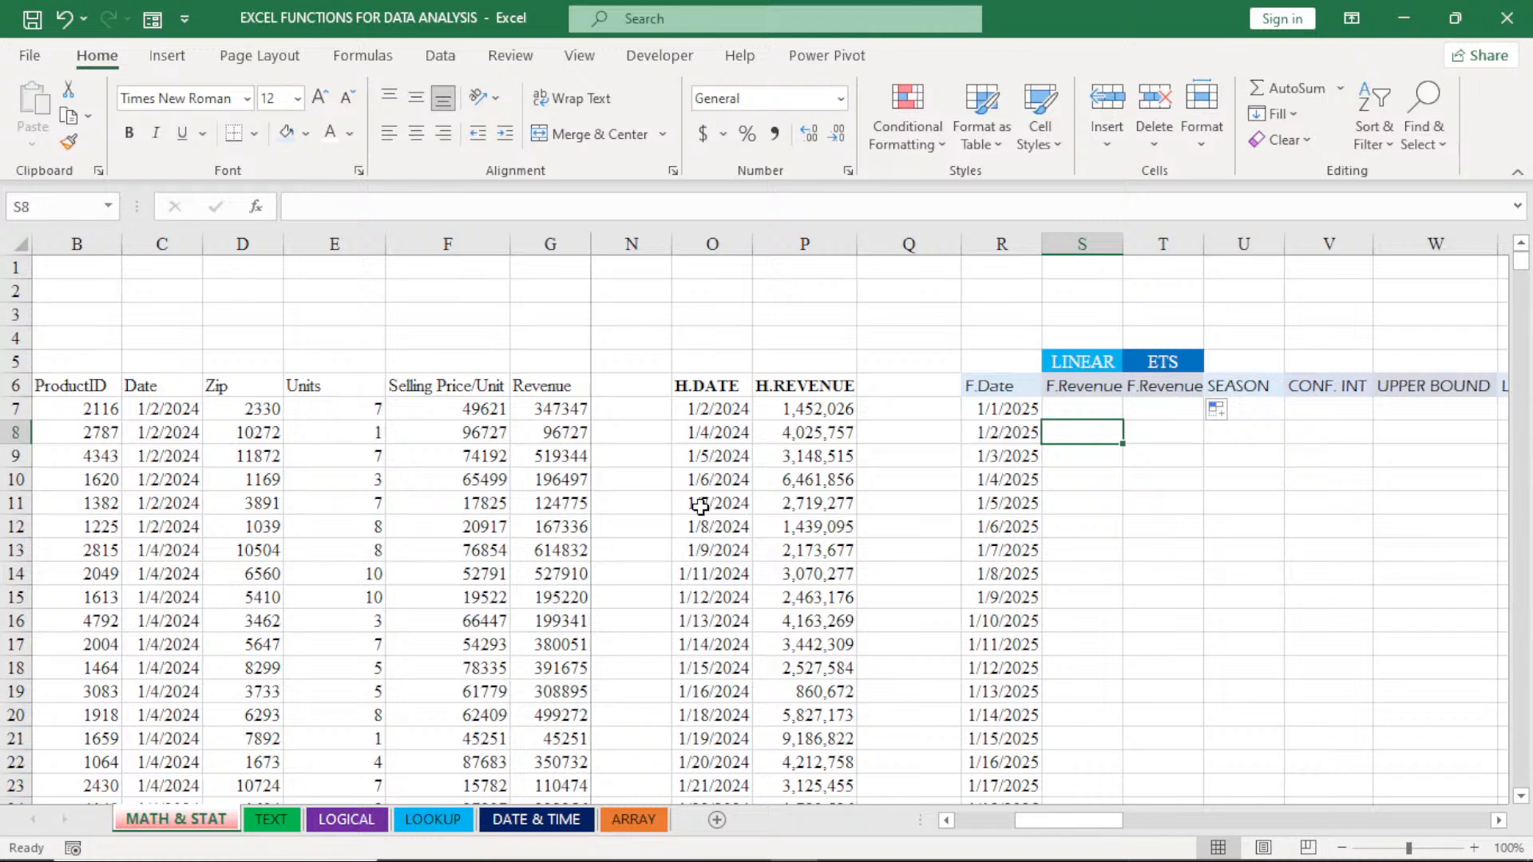
- Fill the H.DATE header with the lightest orange theme colour and the H.REVENUE header with the lightest gold
left_click(1498, 820)
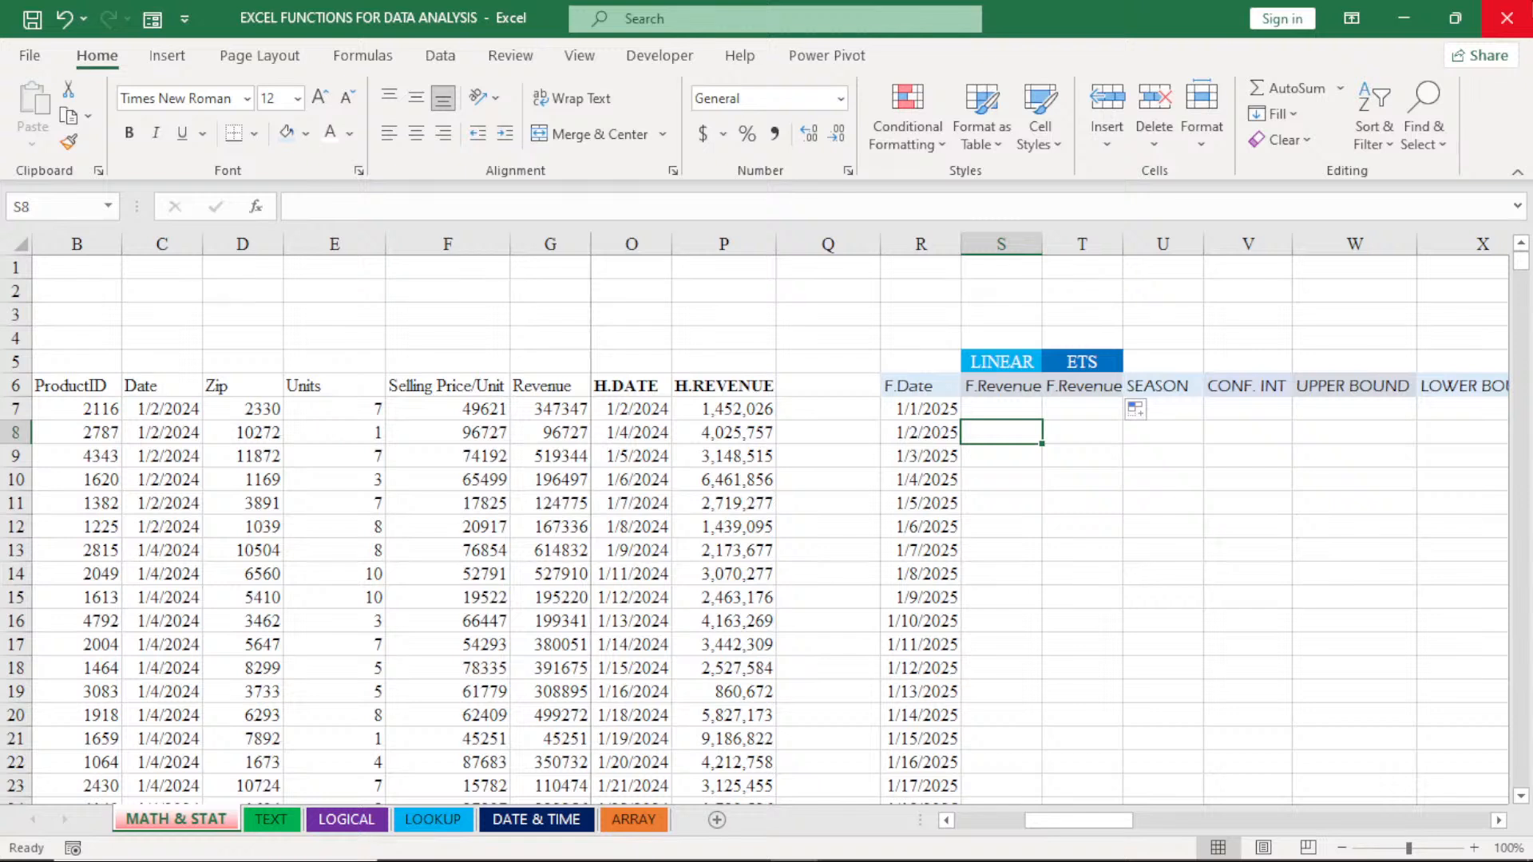
left_click(1004, 412)
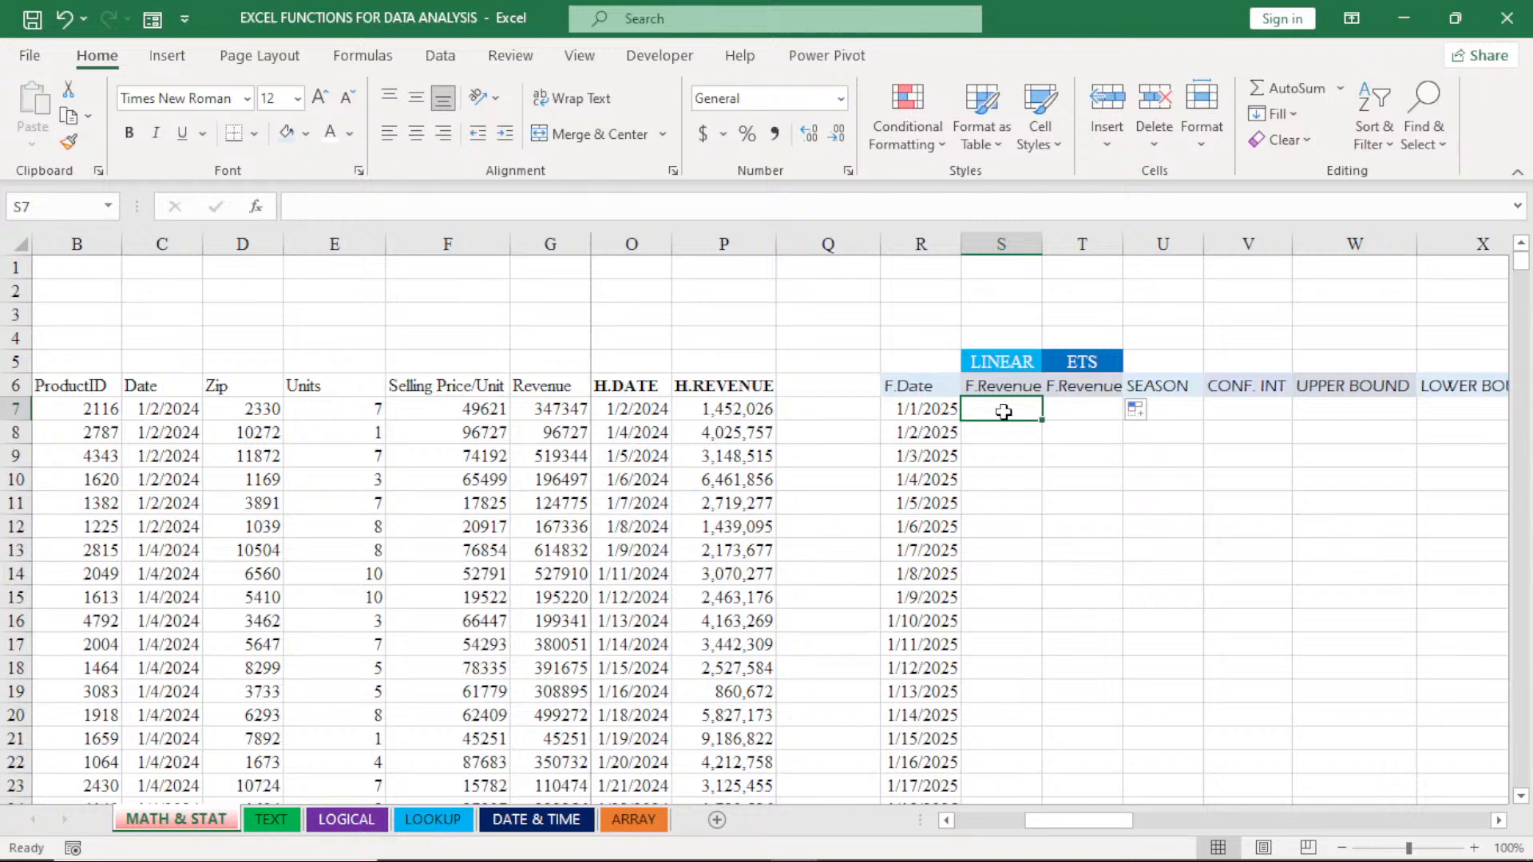
left_click(619, 386)
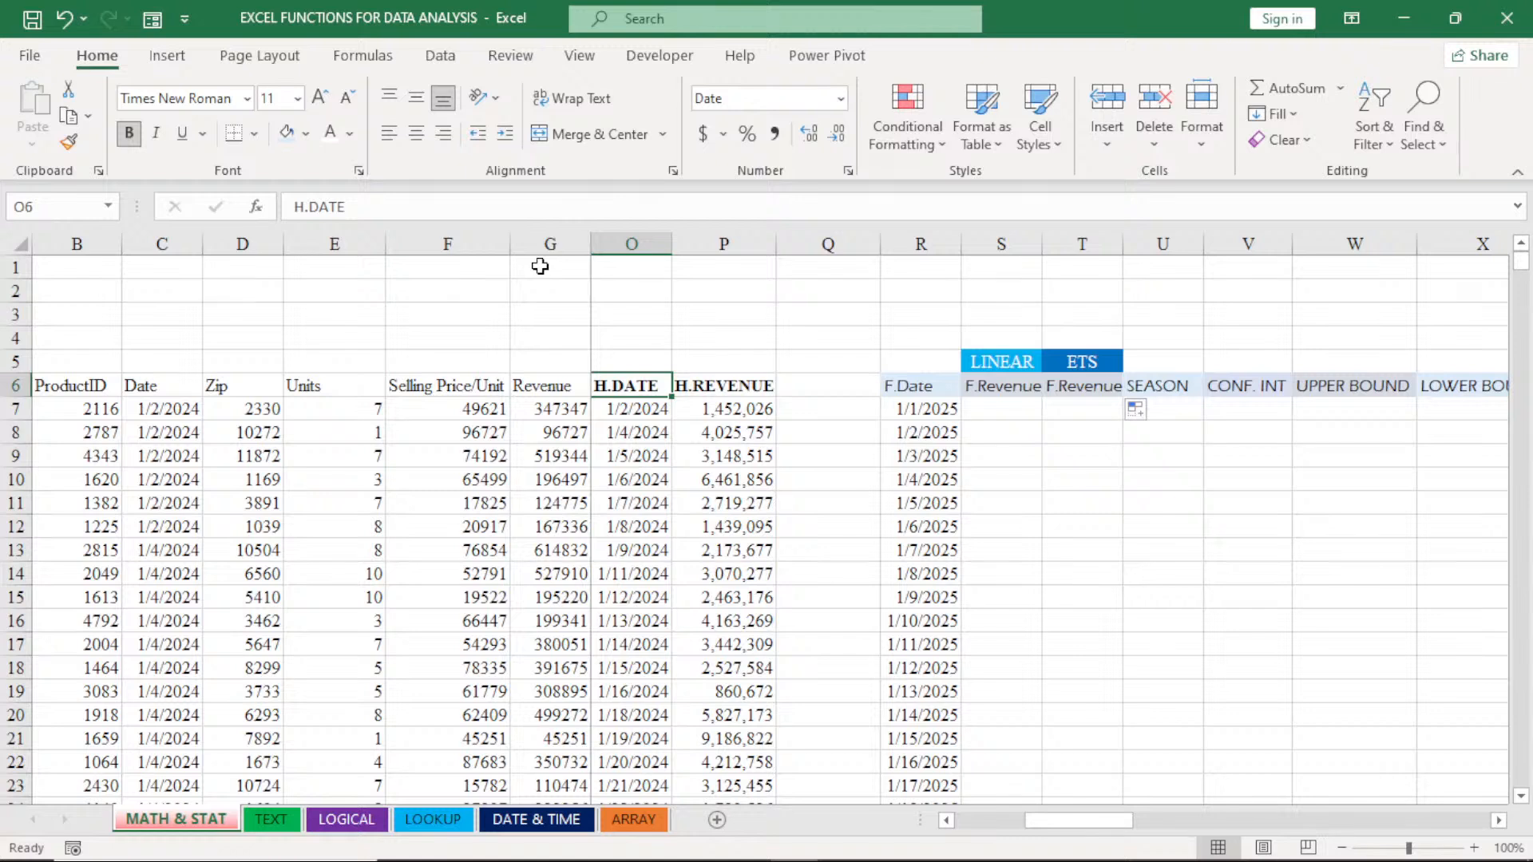
left_click(306, 133)
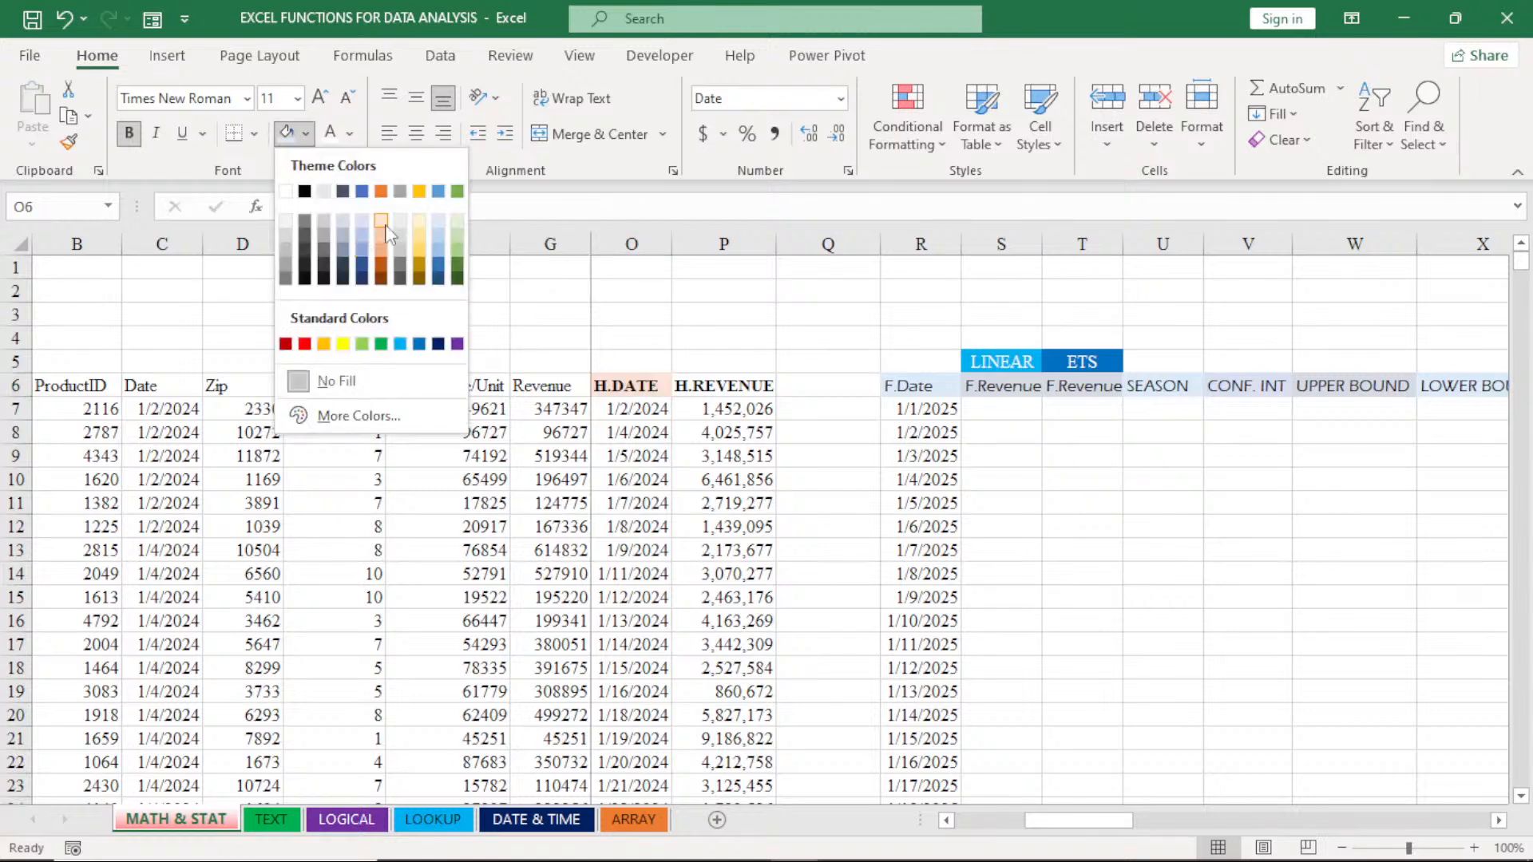
left_click(386, 227)
key("Right")
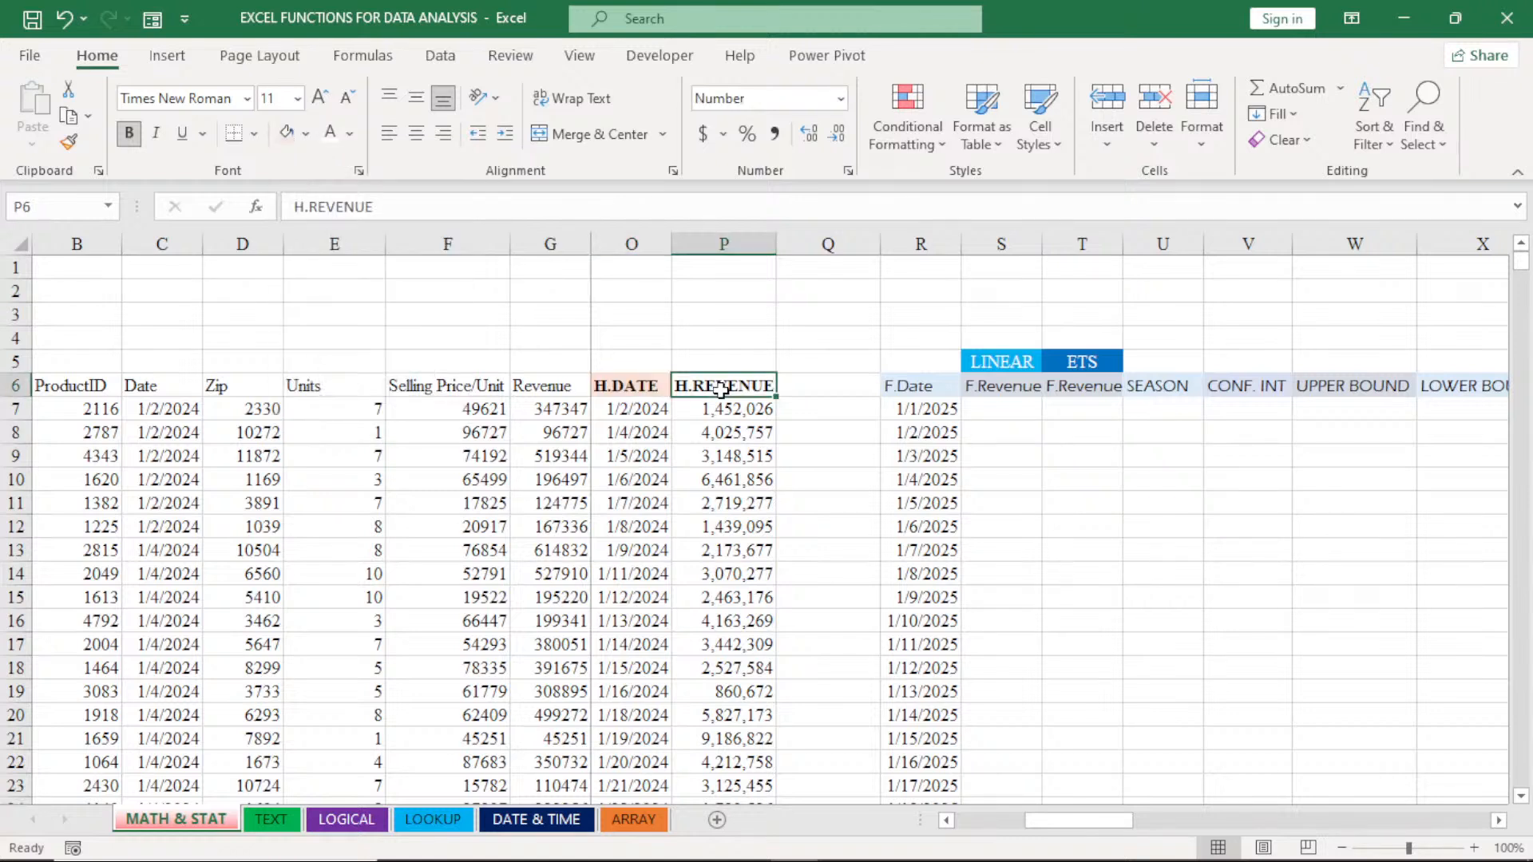
left_click(306, 134)
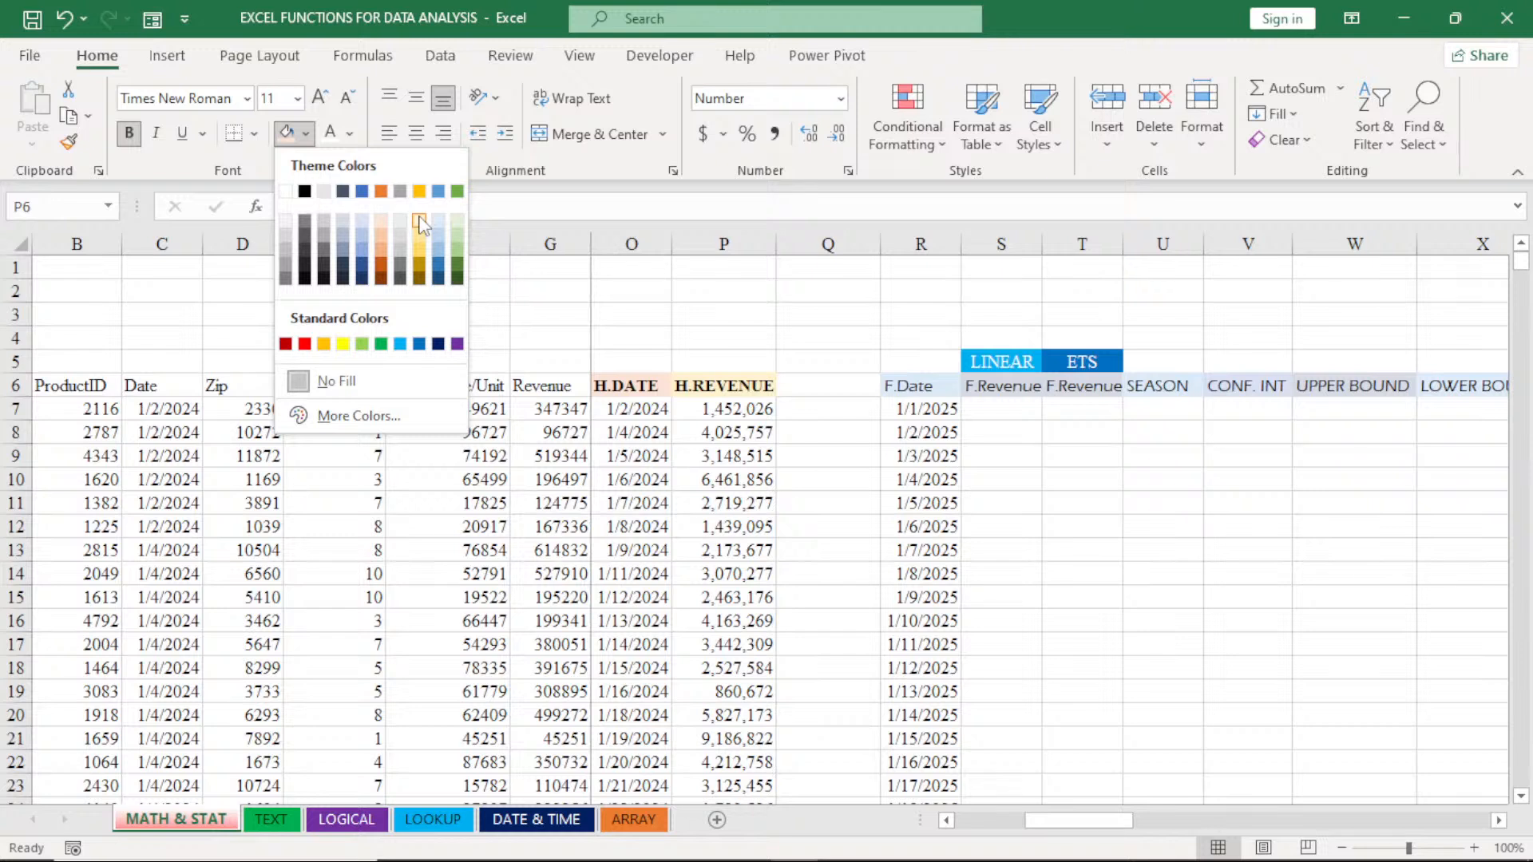
left_click(419, 220)
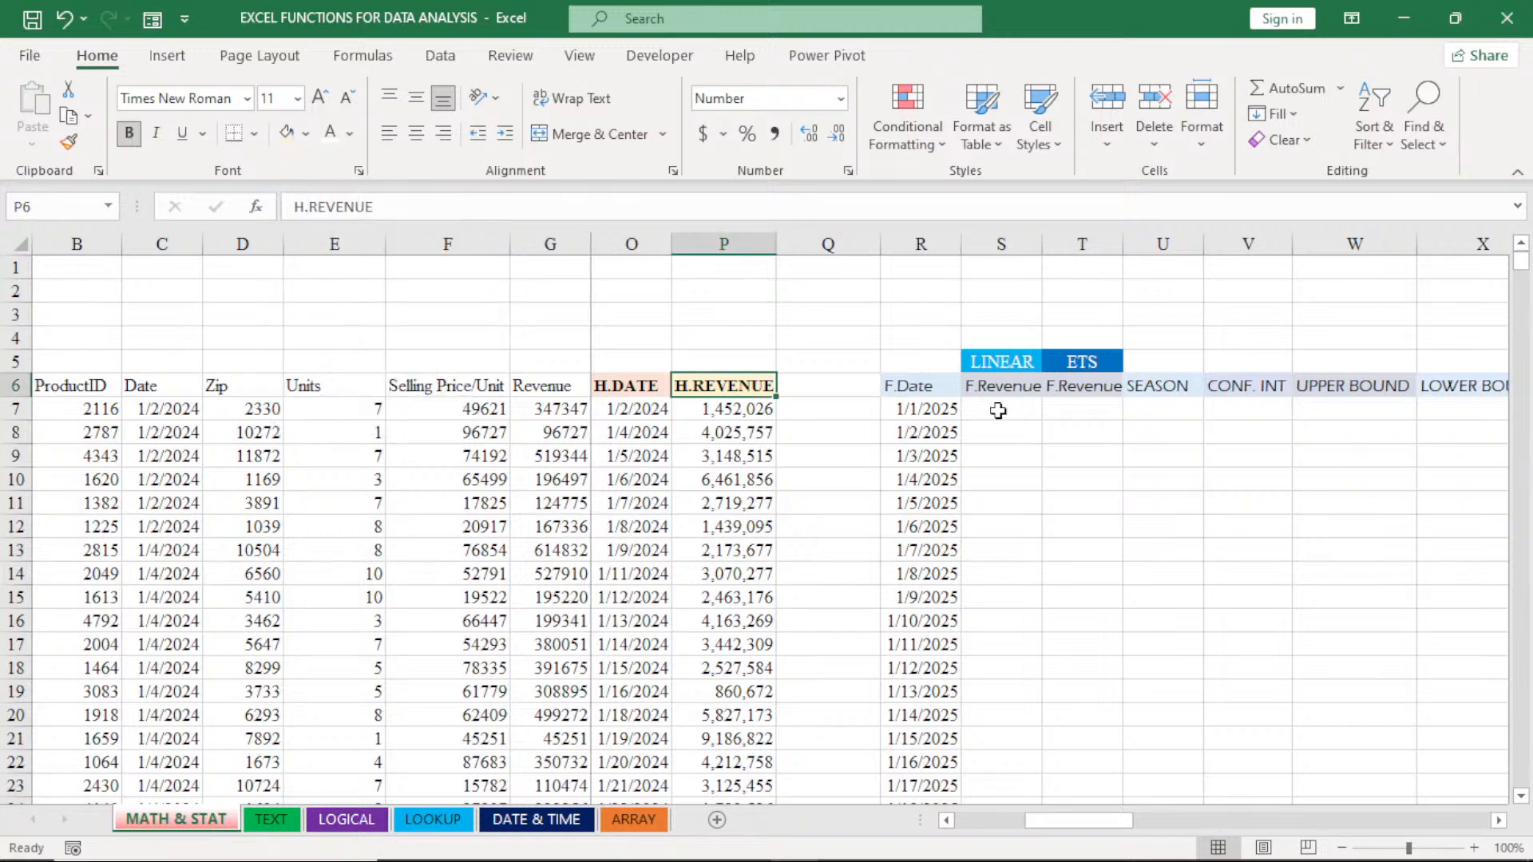
- Start a FORECAST.LINEAR formula in S7 with the forecast date R7 as its x argument
left_click(998, 410)
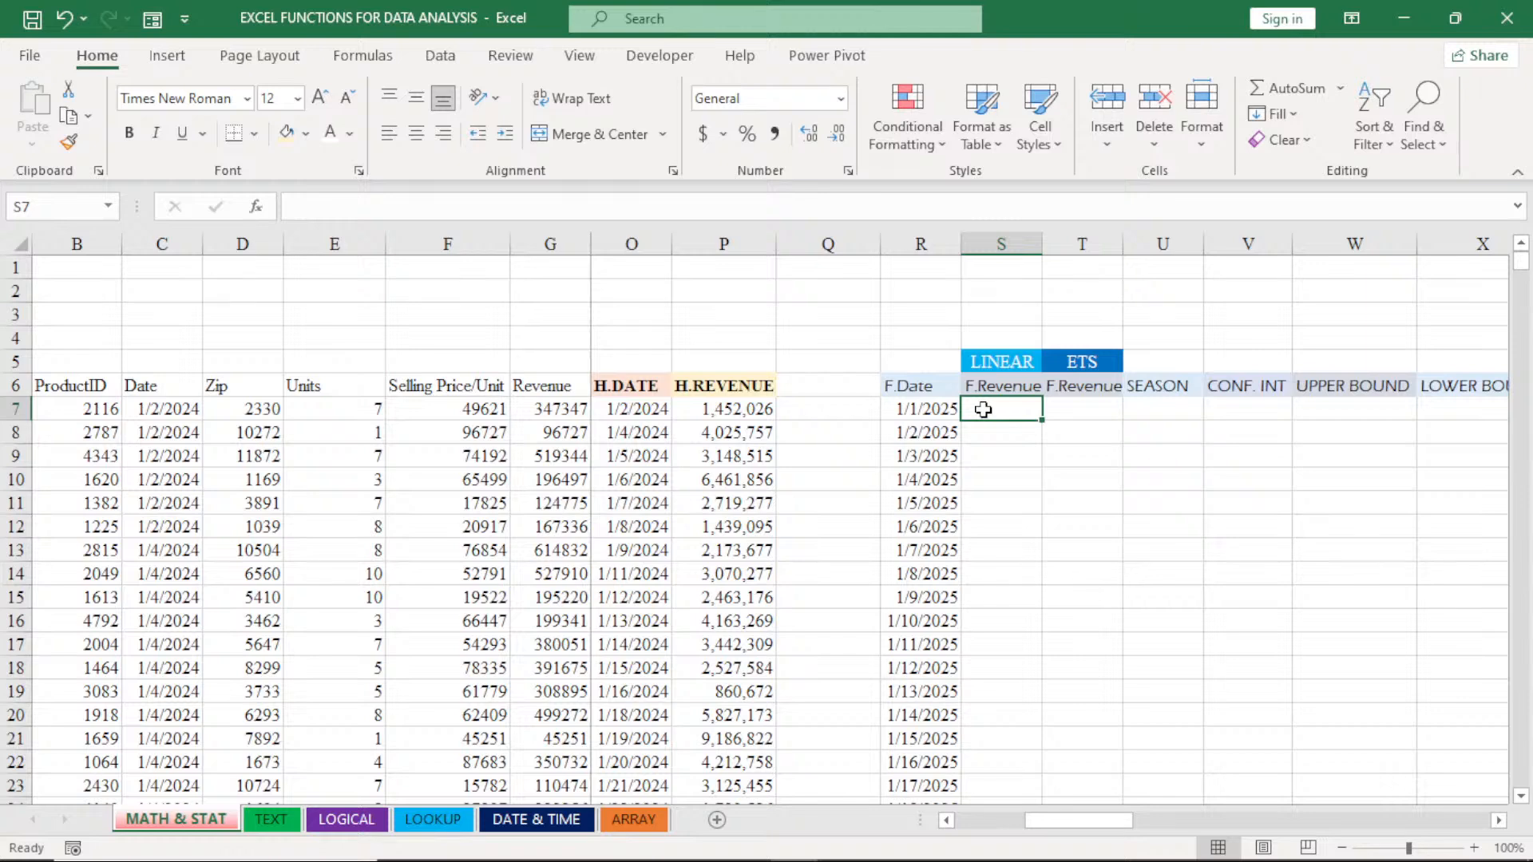
type("=")
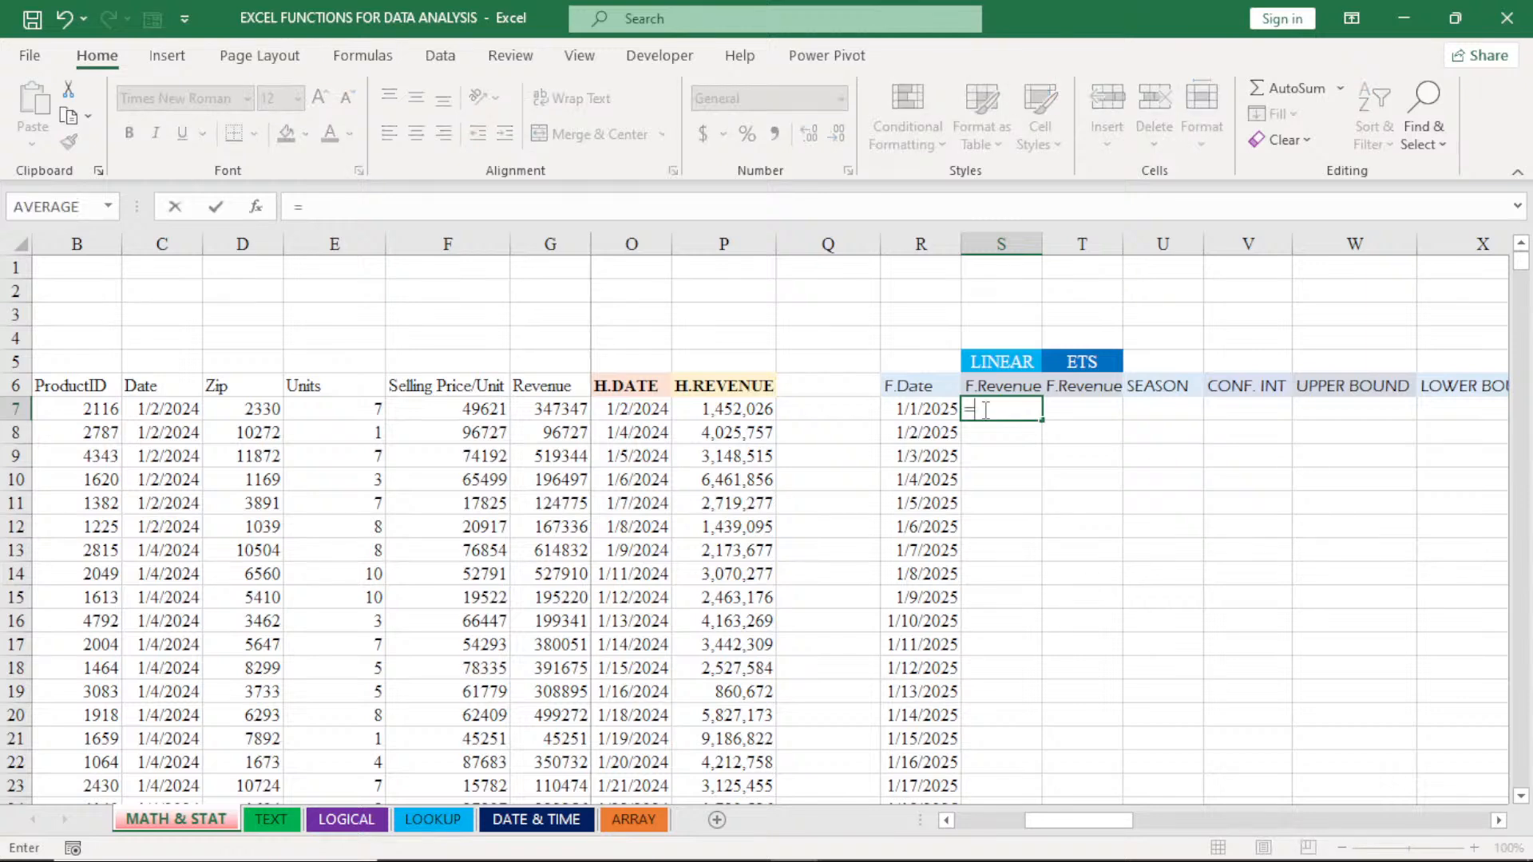
type("F")
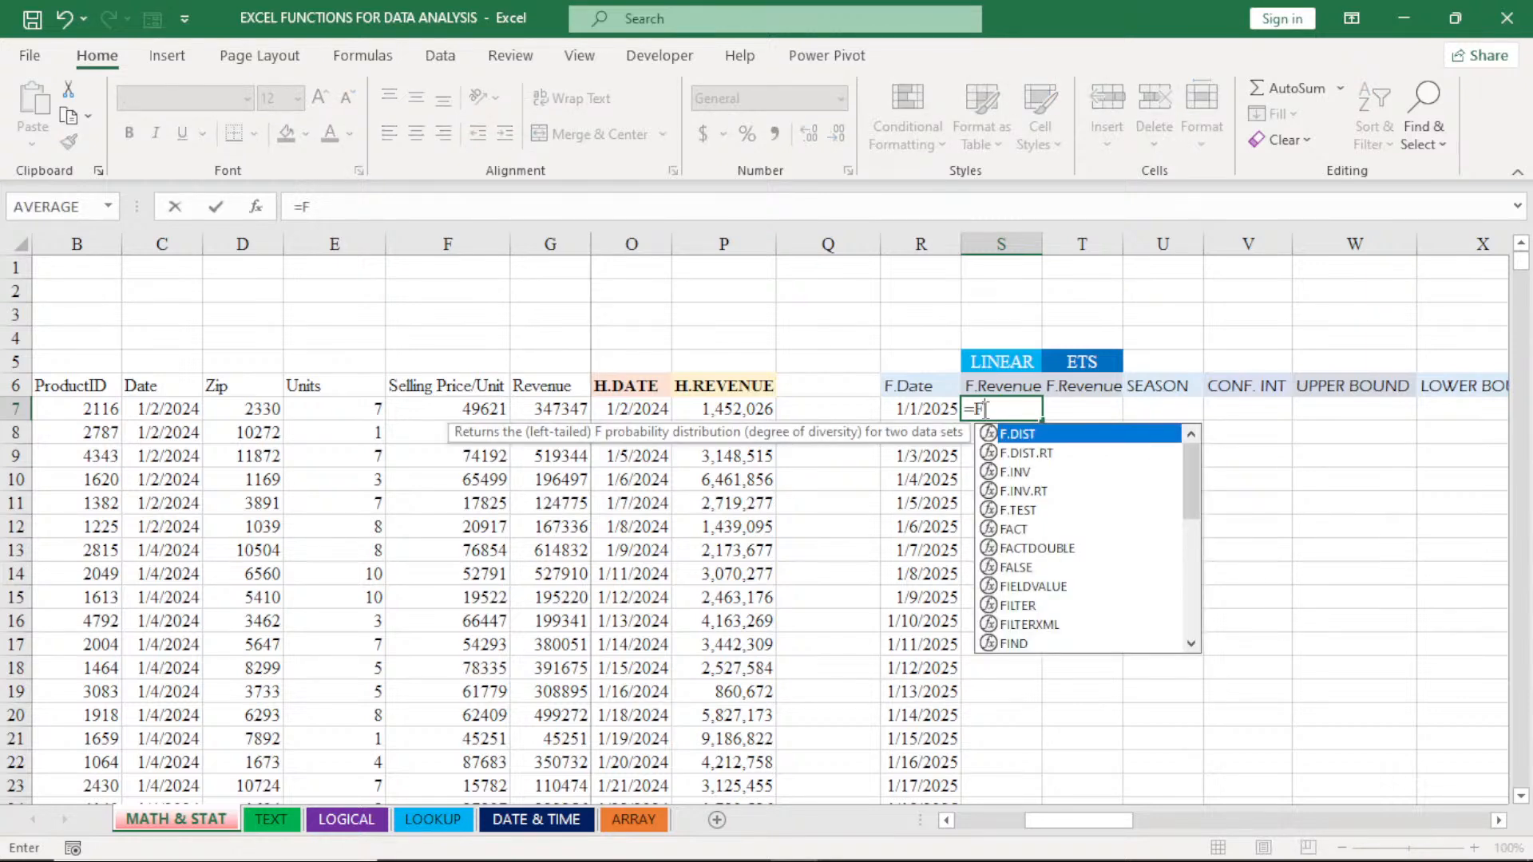
type("OR")
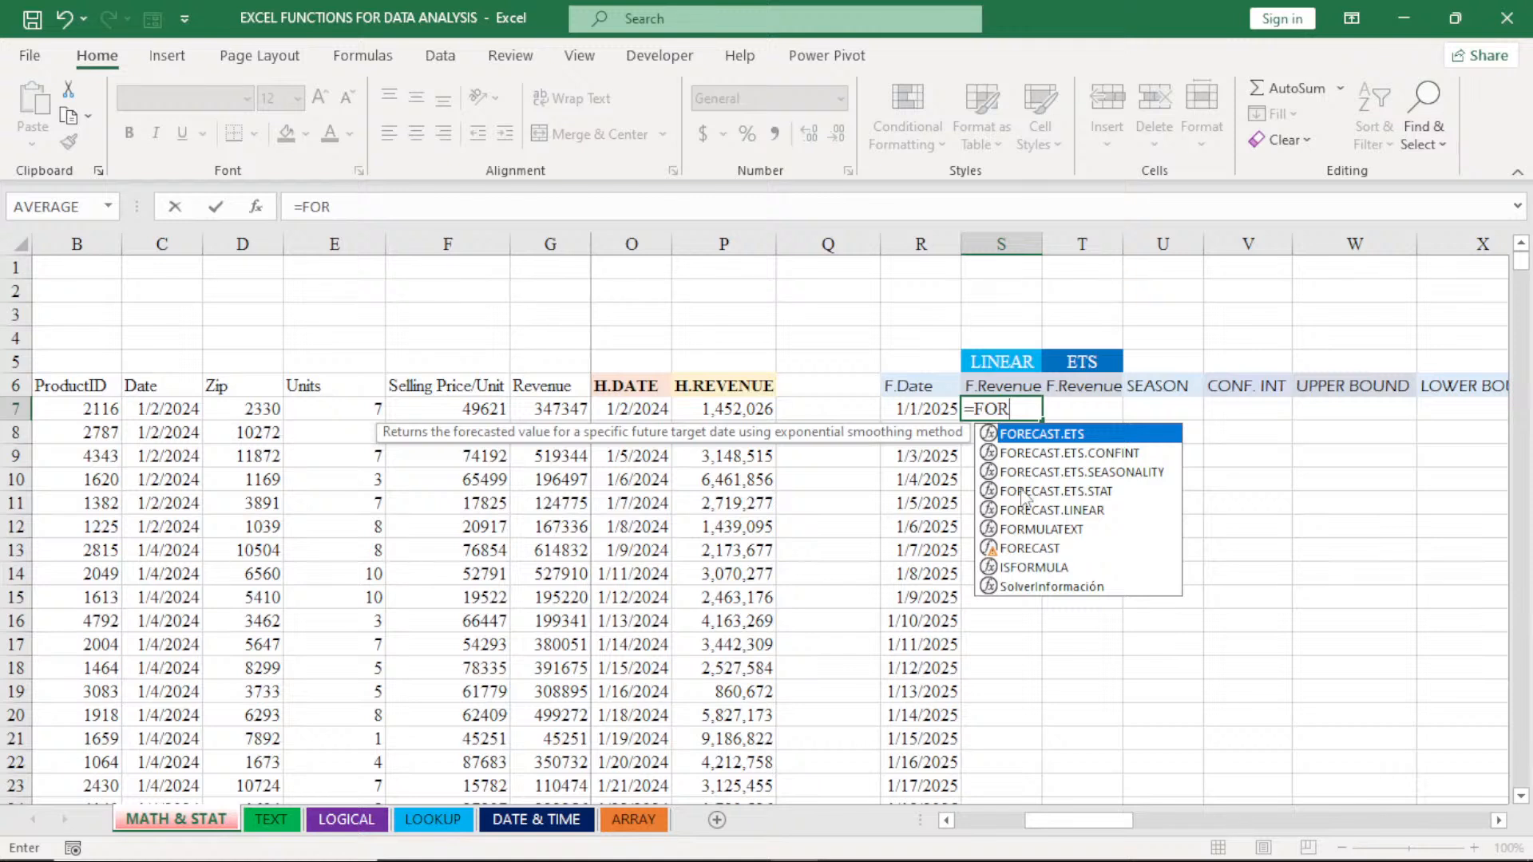
double_click(1062, 510)
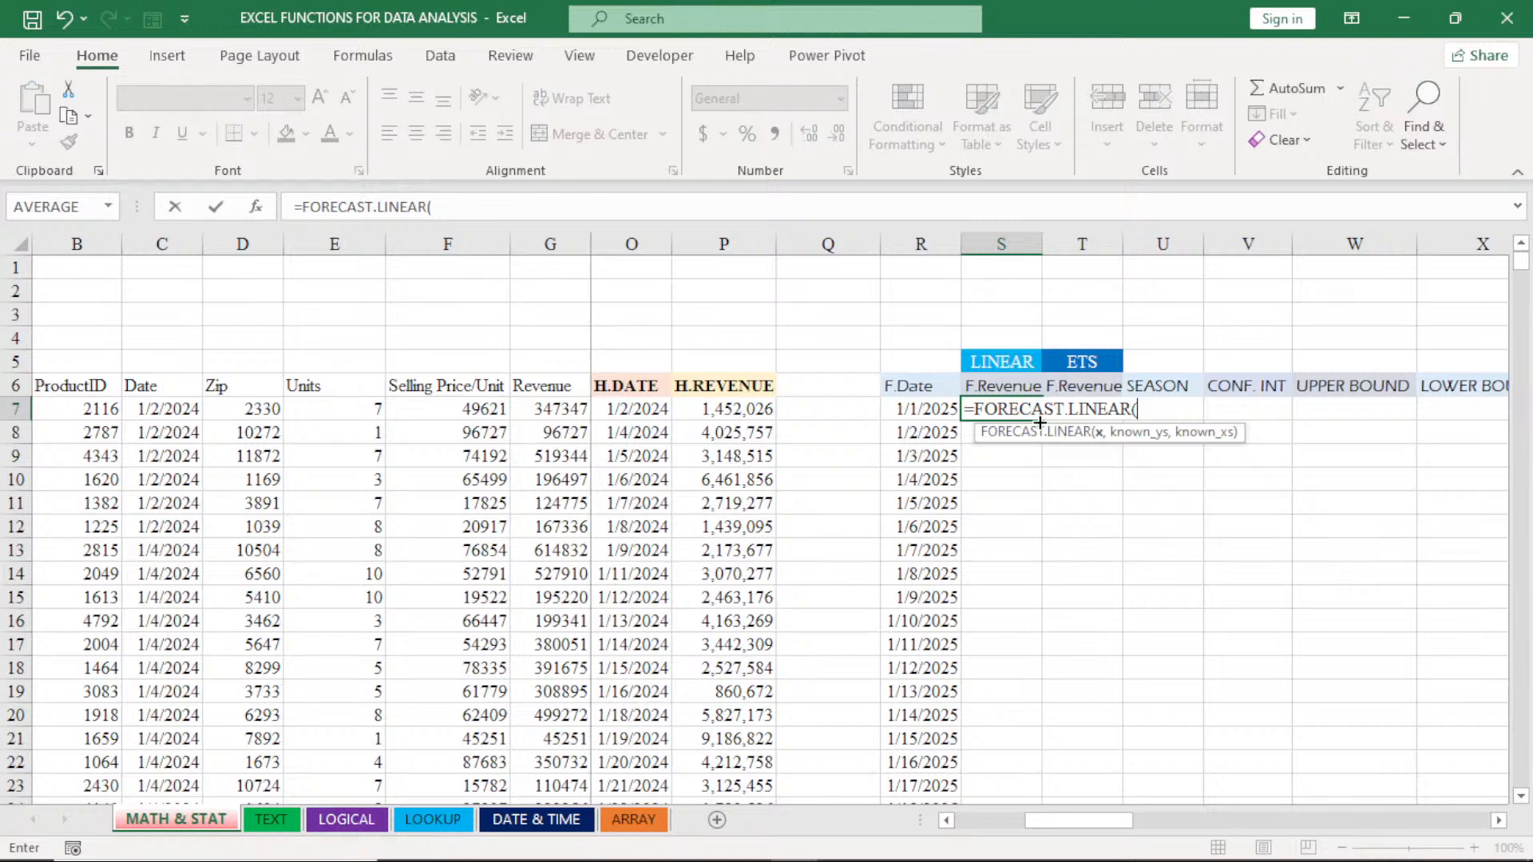
left_click(917, 411)
type(",")
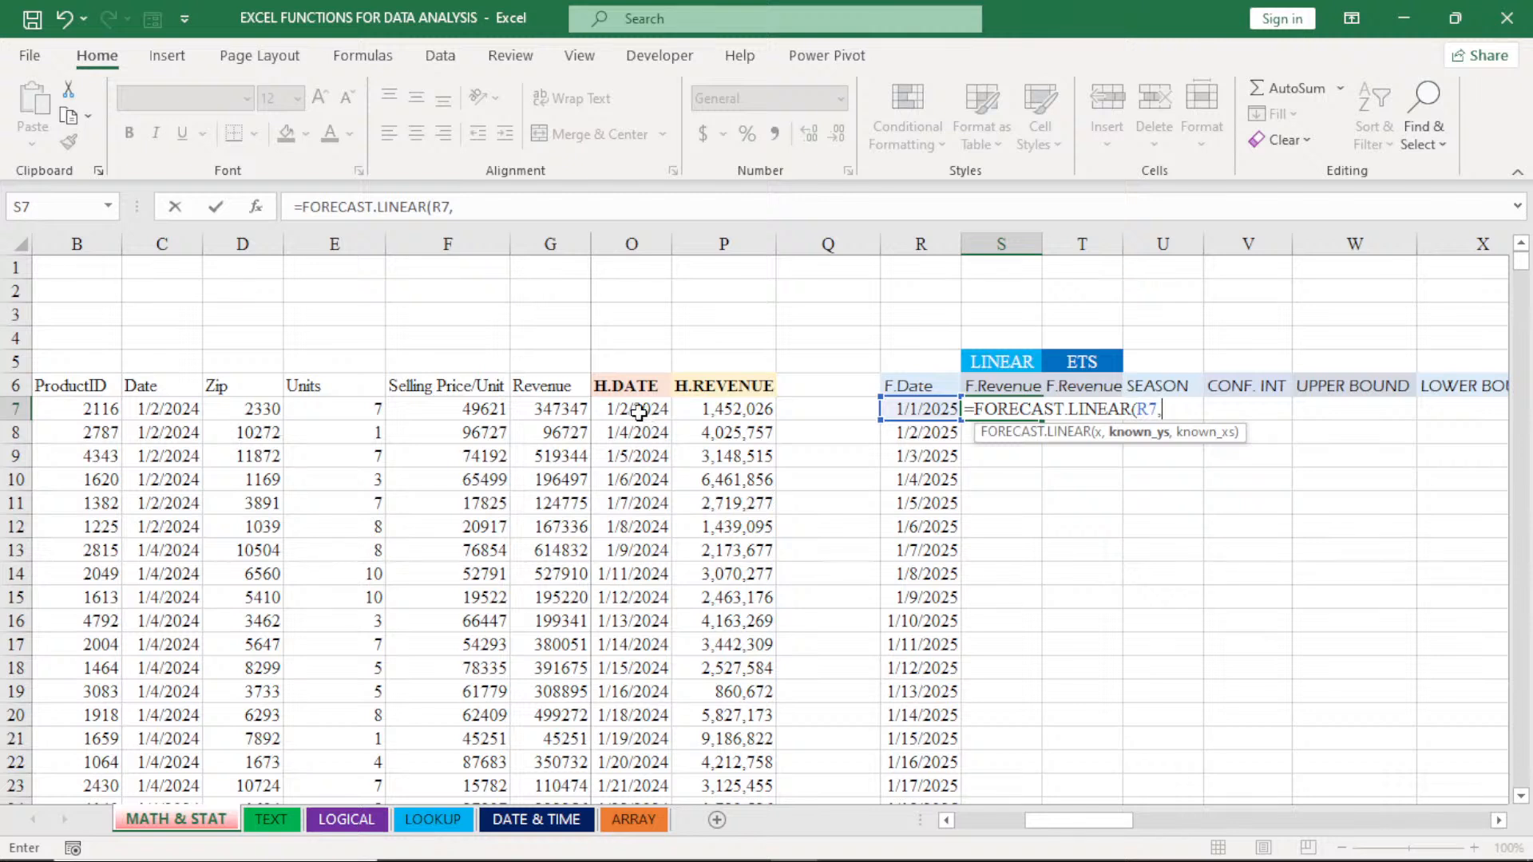
- Add the historical revenue range P7:P175 as known_ys and lock it as the absolute reference $P$7:$P$175
left_click(732, 409)
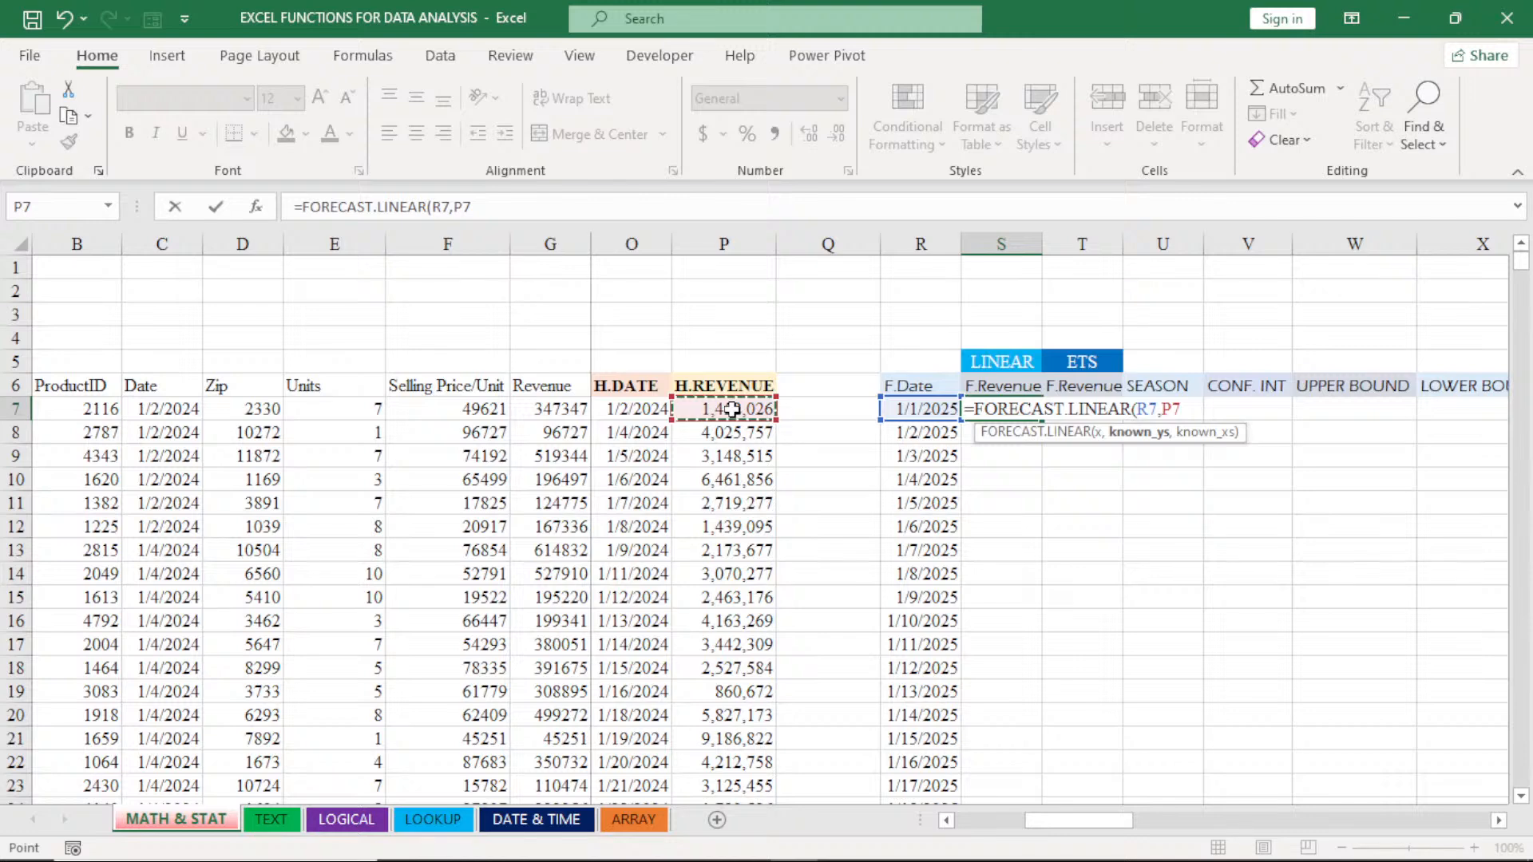
key("ctrl+shift+Down")
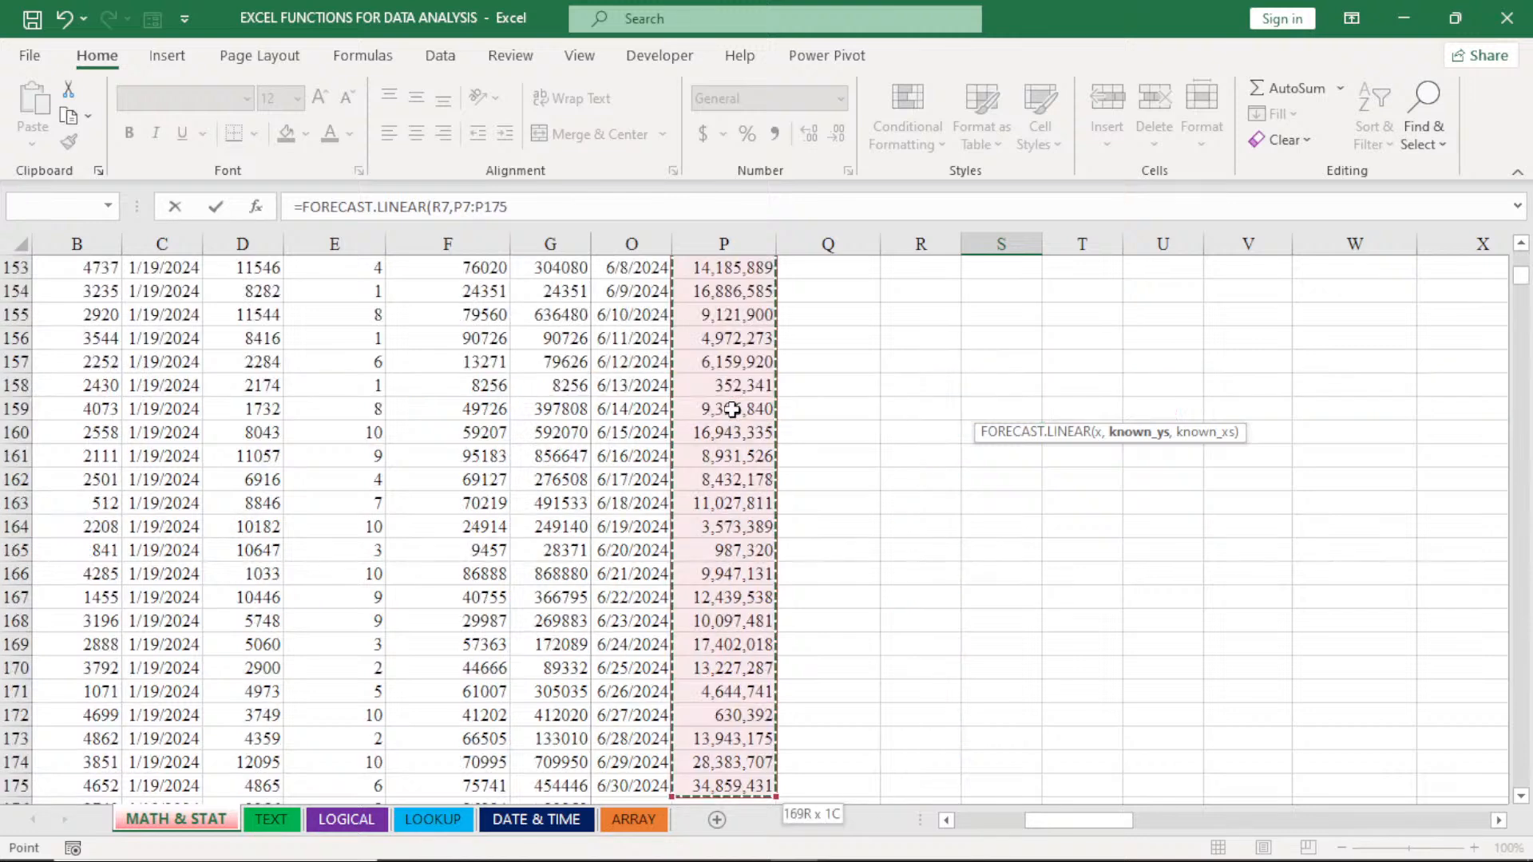
type(",")
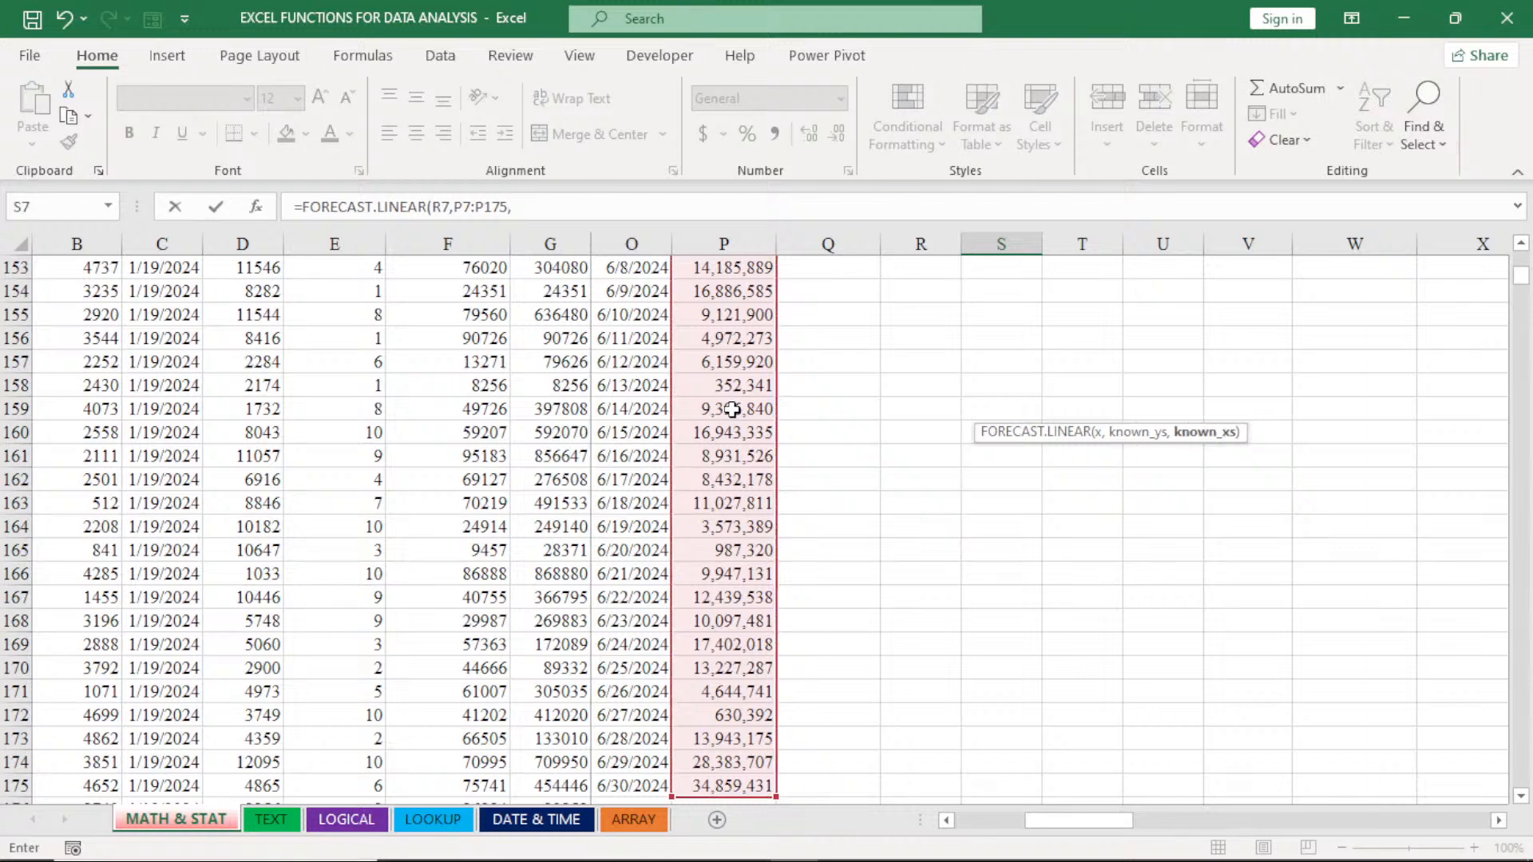
scroll(732, 408, "up", 20)
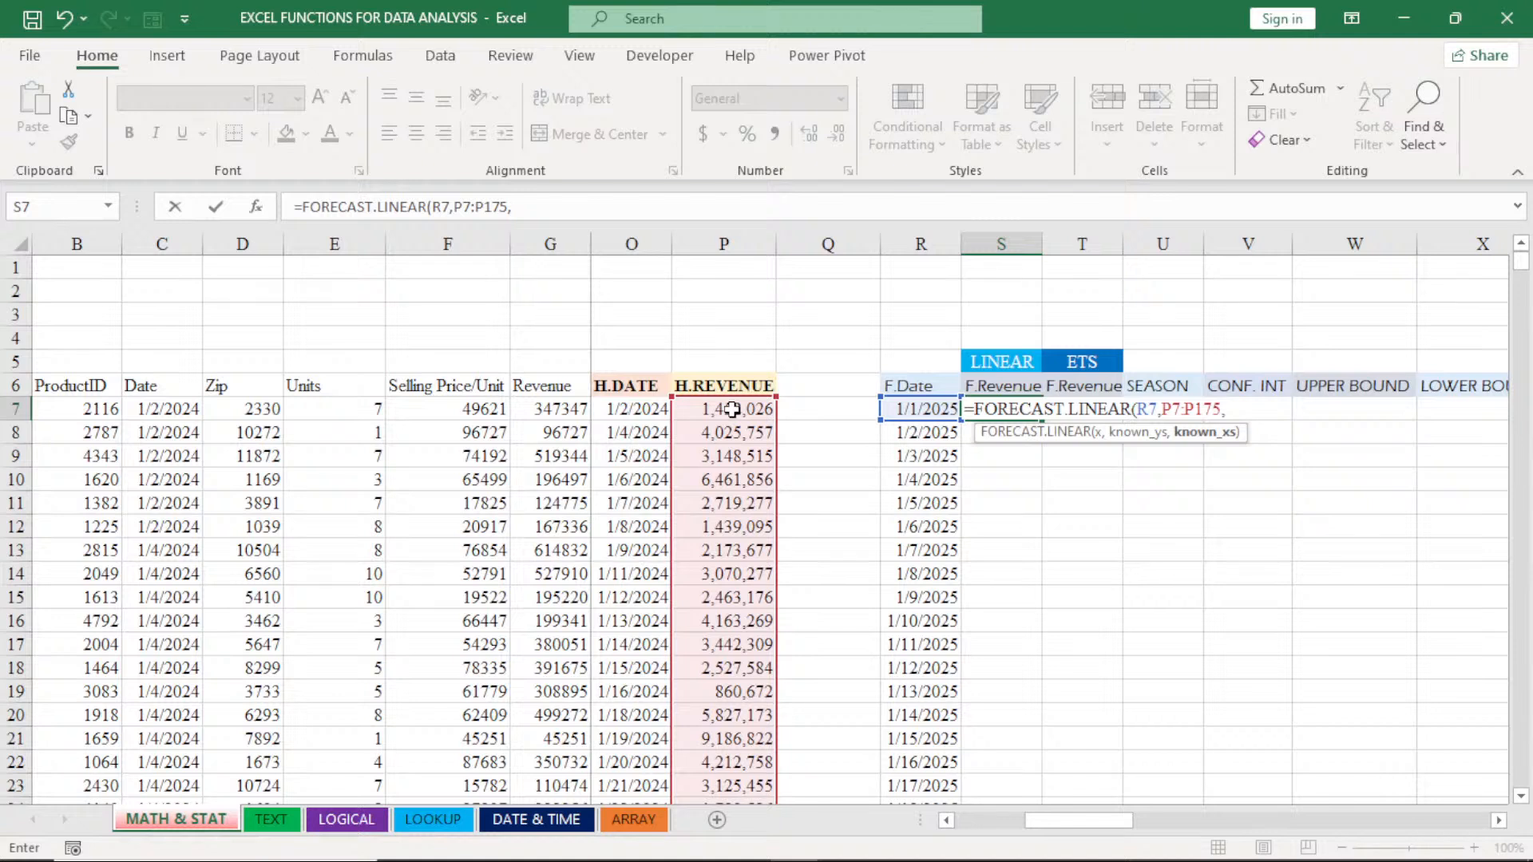
left_click(1175, 409)
key("F4")
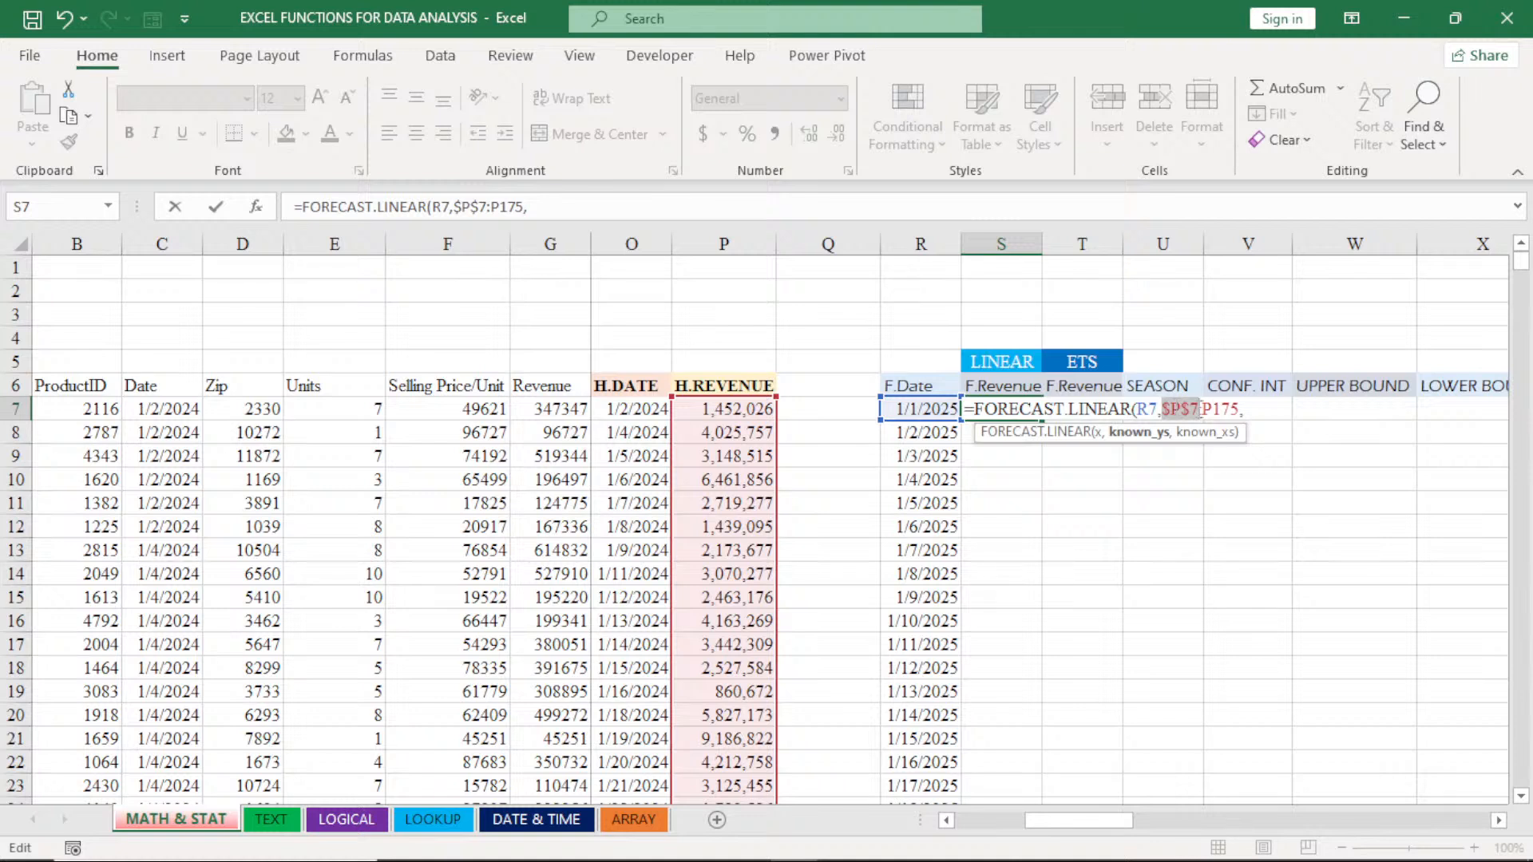
left_click_drag(1200, 409, 1215, 416)
key("F4")
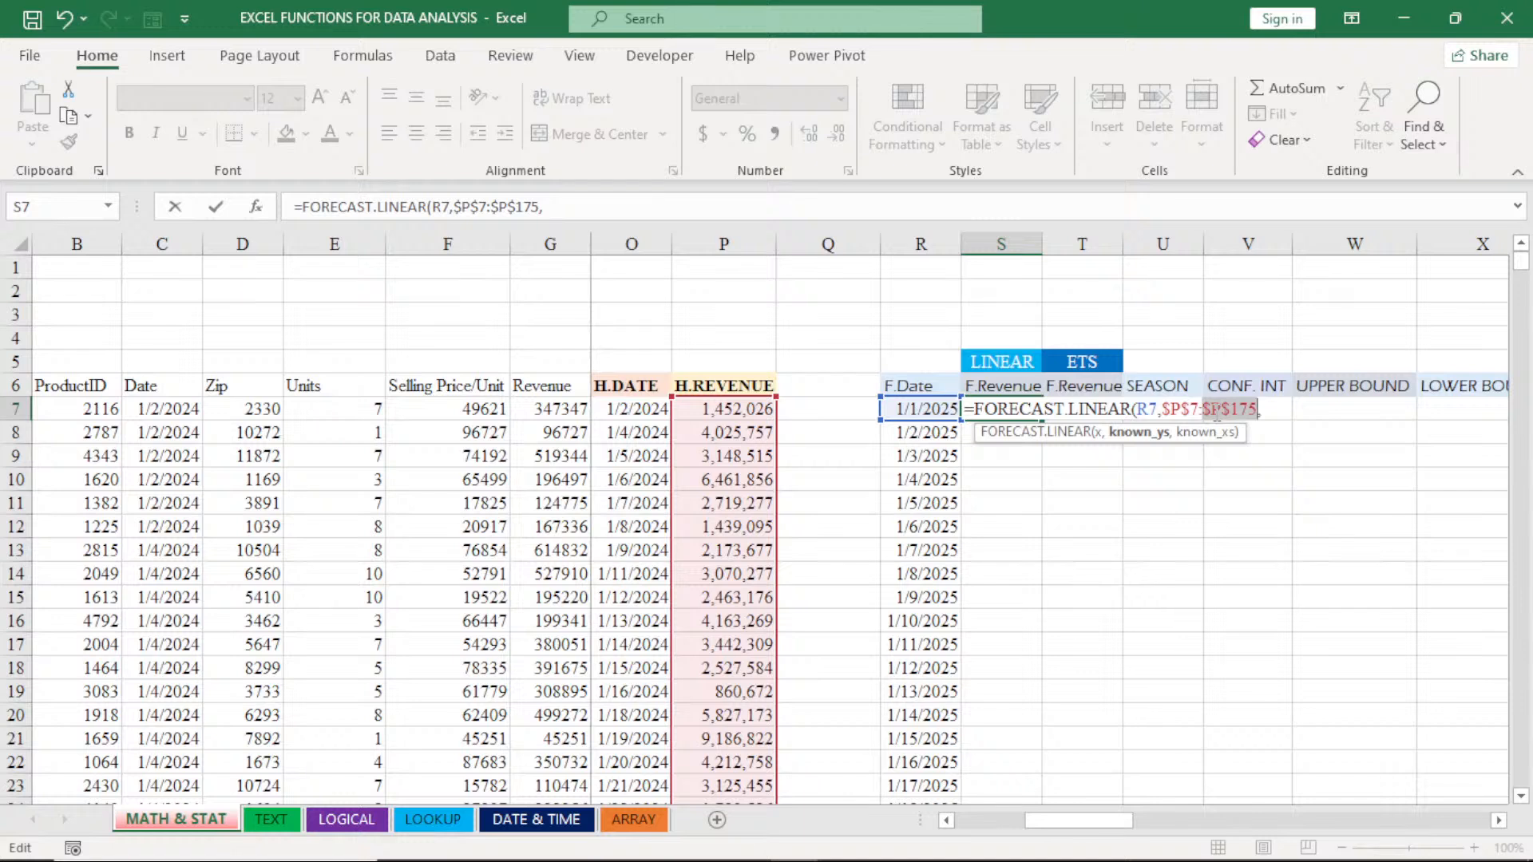
left_click(1260, 408)
type(",")
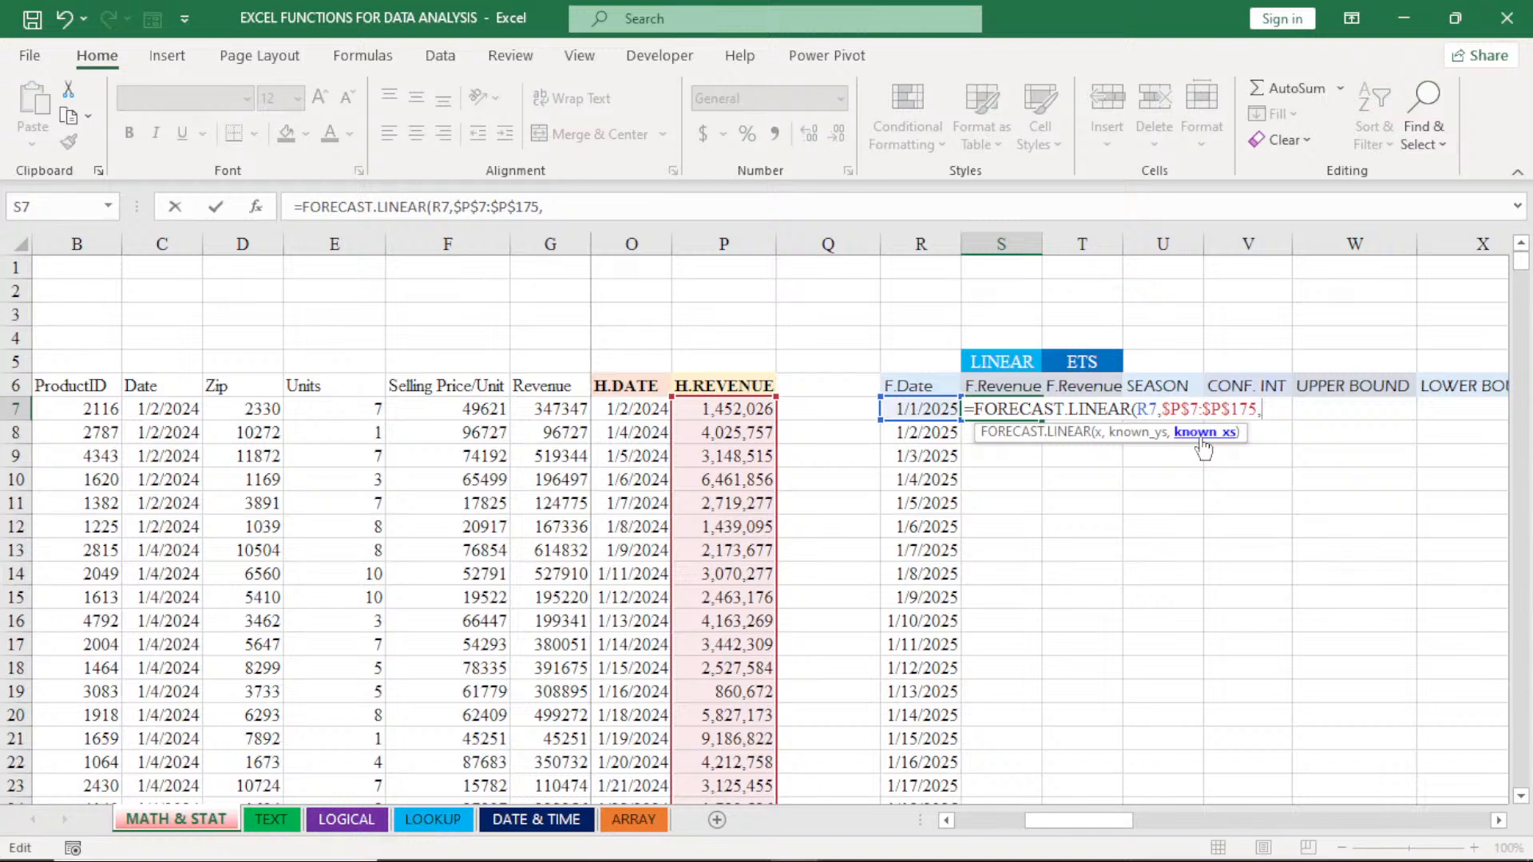
- Add the historical dates as known_xs, locked as $O$7:$O$175, and complete the FORECAST.LINEAR formula in S7
left_click(641, 412)
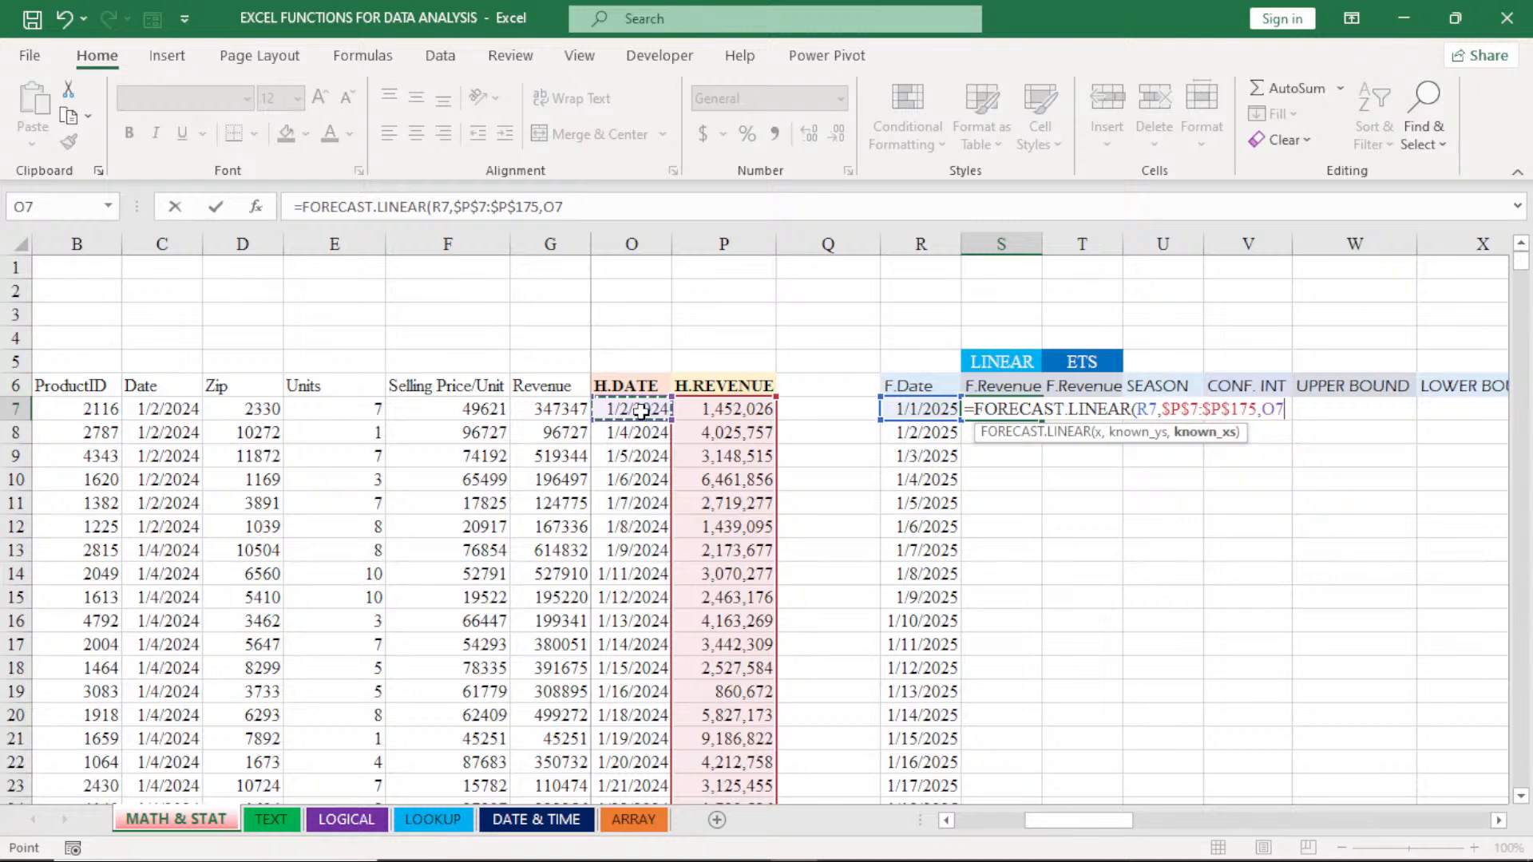
key("ctrl+shift+Down")
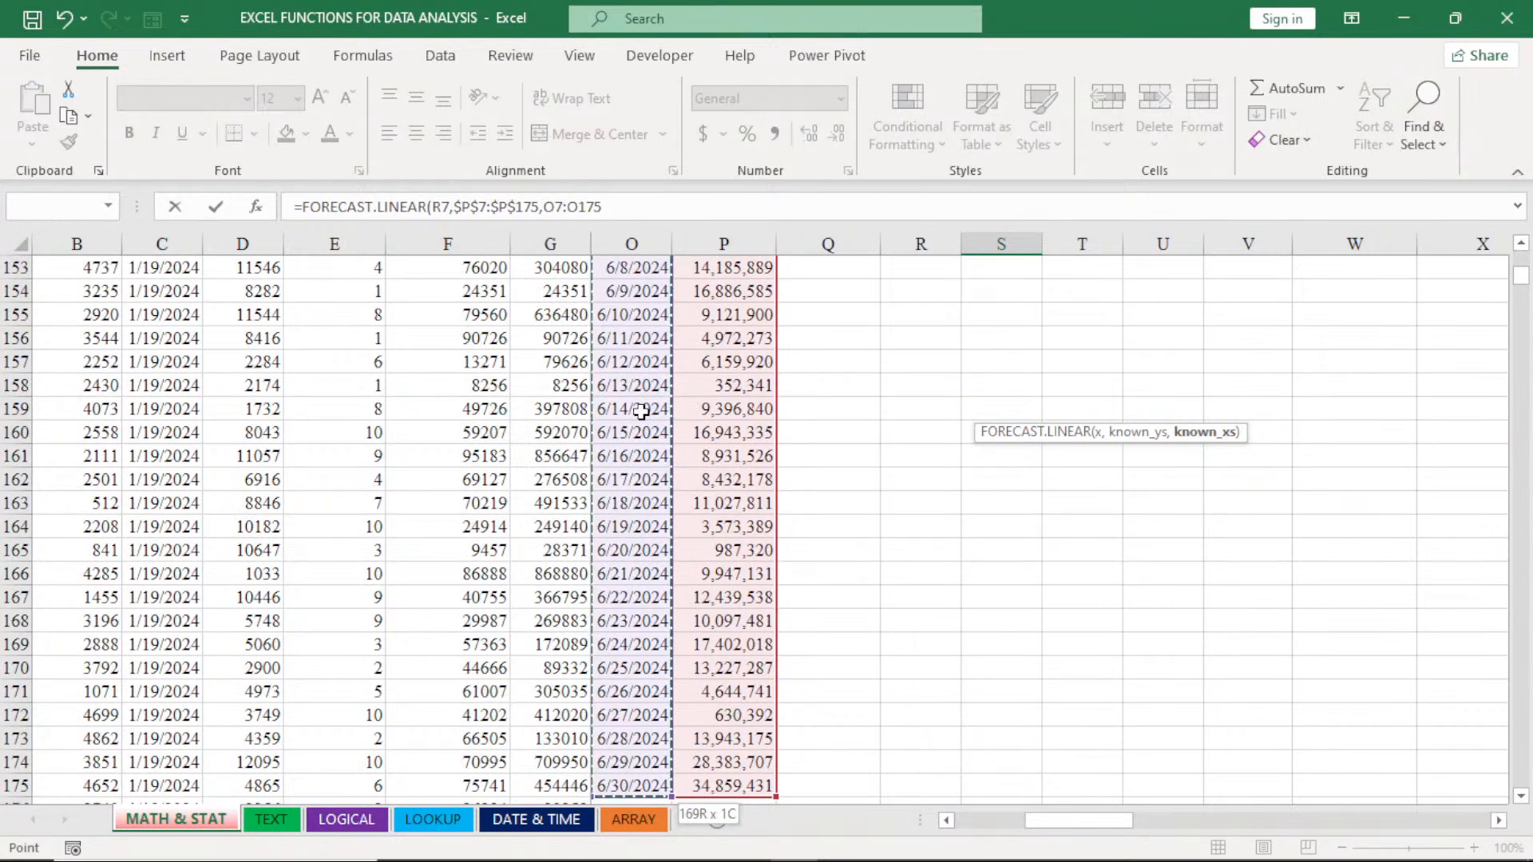
key("F4")
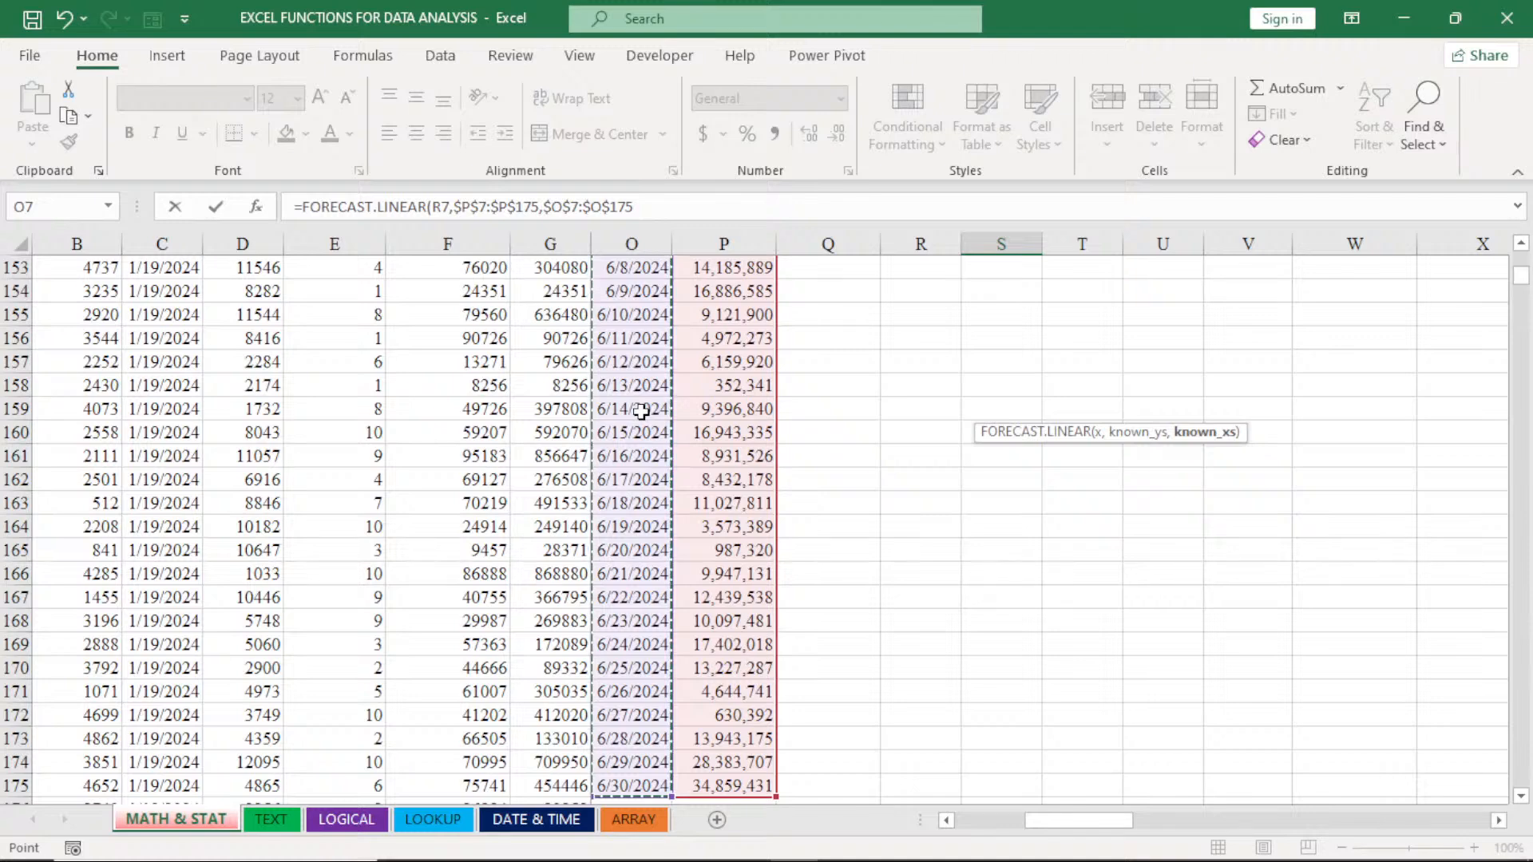
key("ctrl+BackSpace")
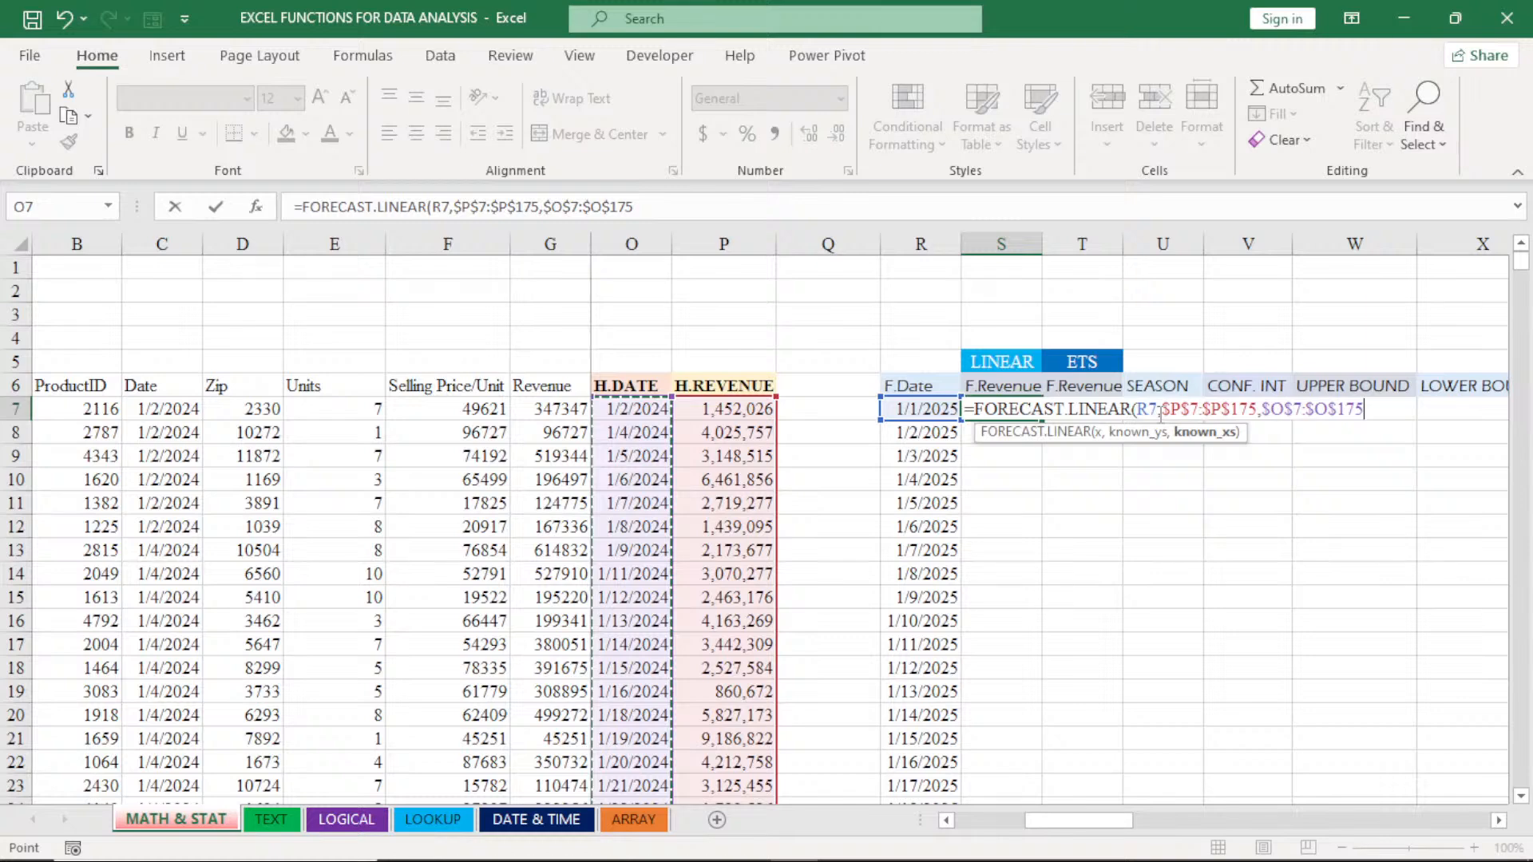
key("Return")
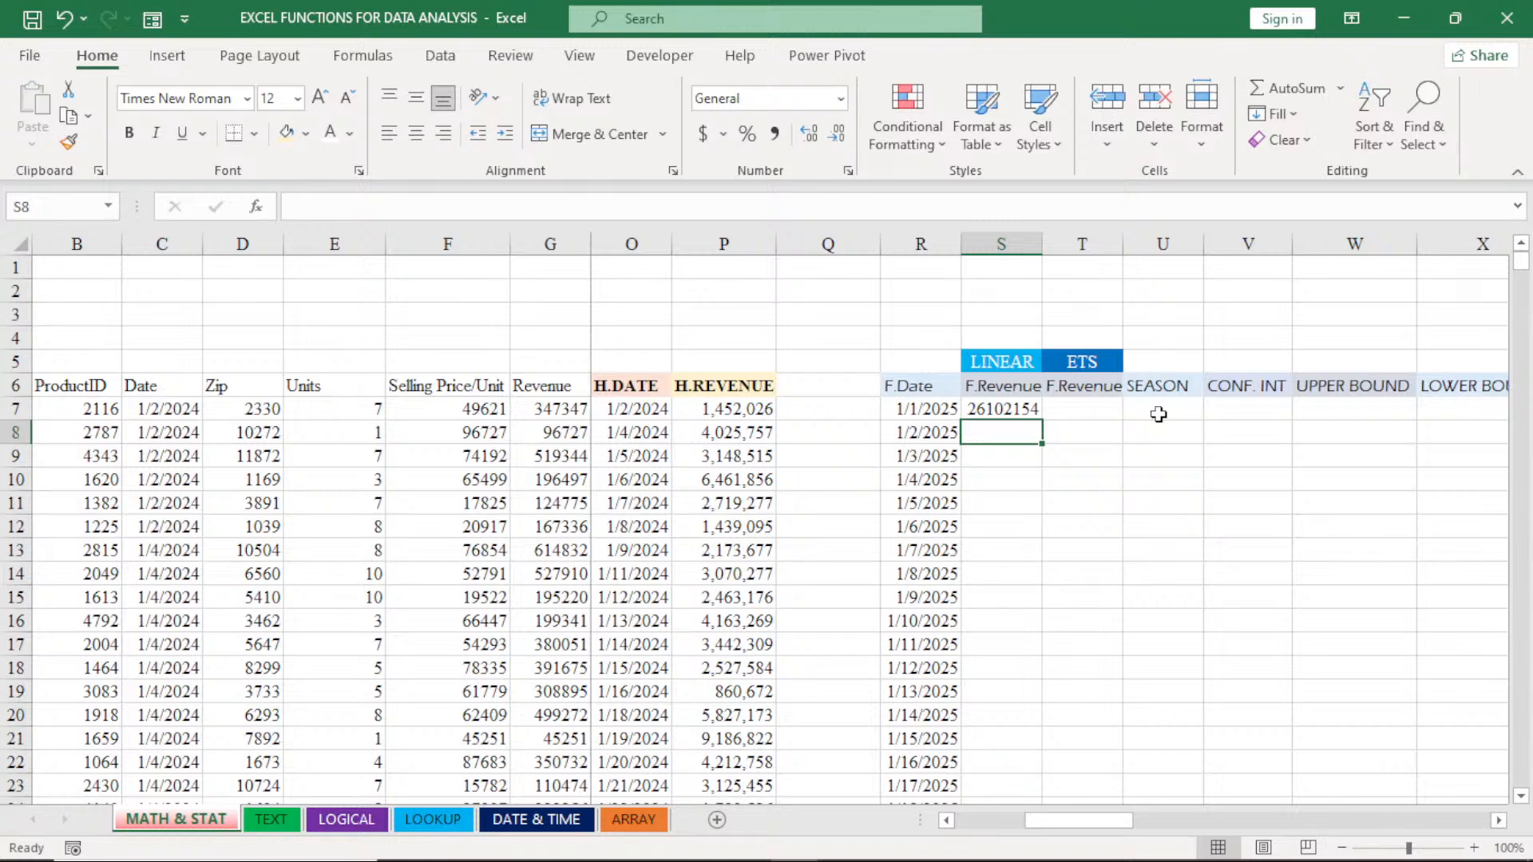
- Format columns S and T as Number with a thousands separator and no decimal places
left_click(1000, 243)
left_click_drag(999, 243, 1082, 243)
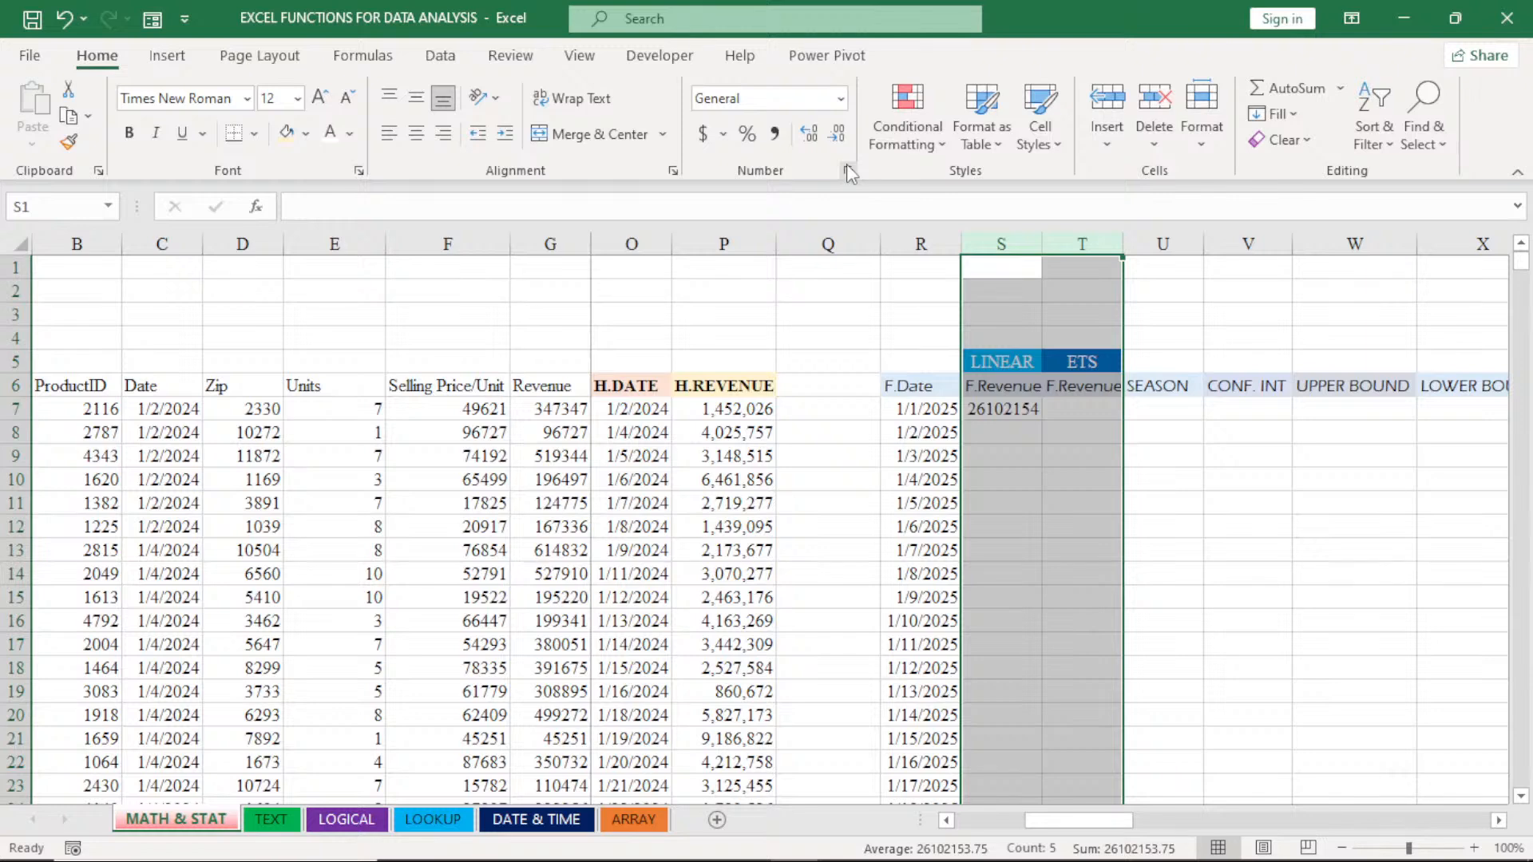
left_click(848, 171)
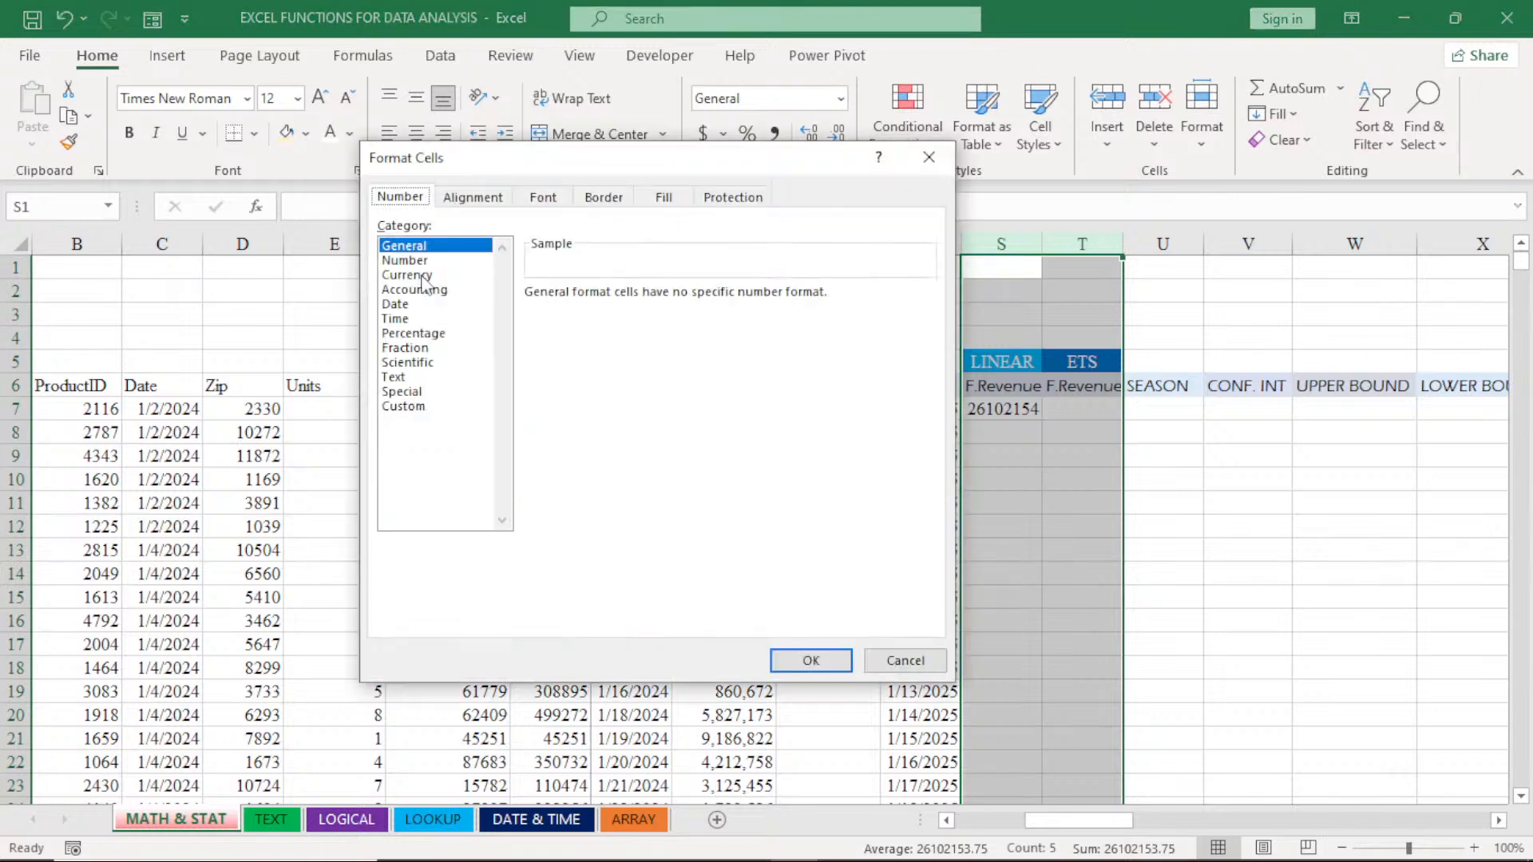
left_click(405, 260)
left_click(532, 323)
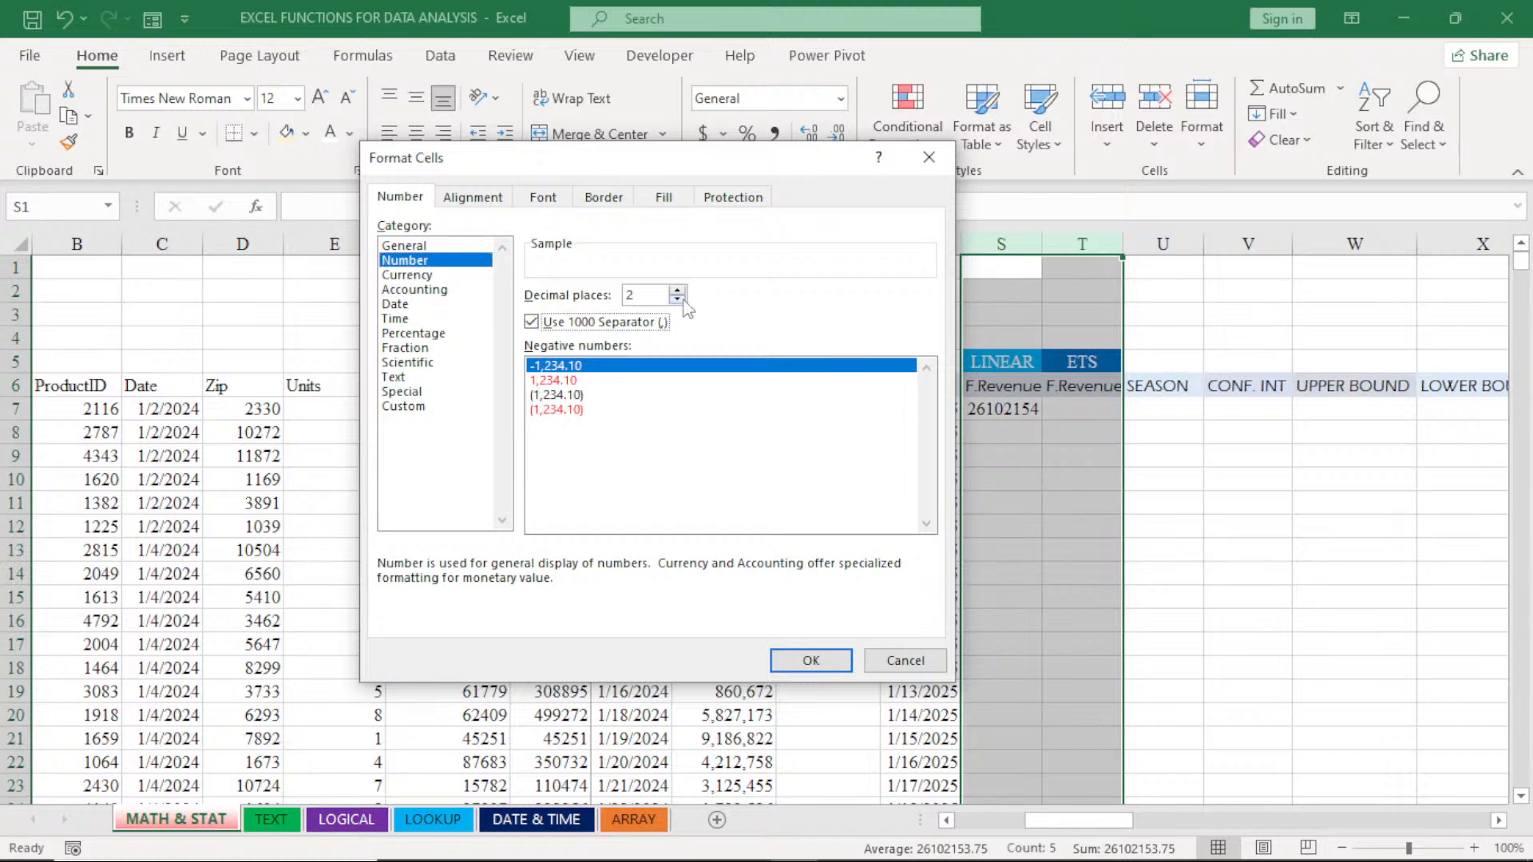
left_click(806, 660)
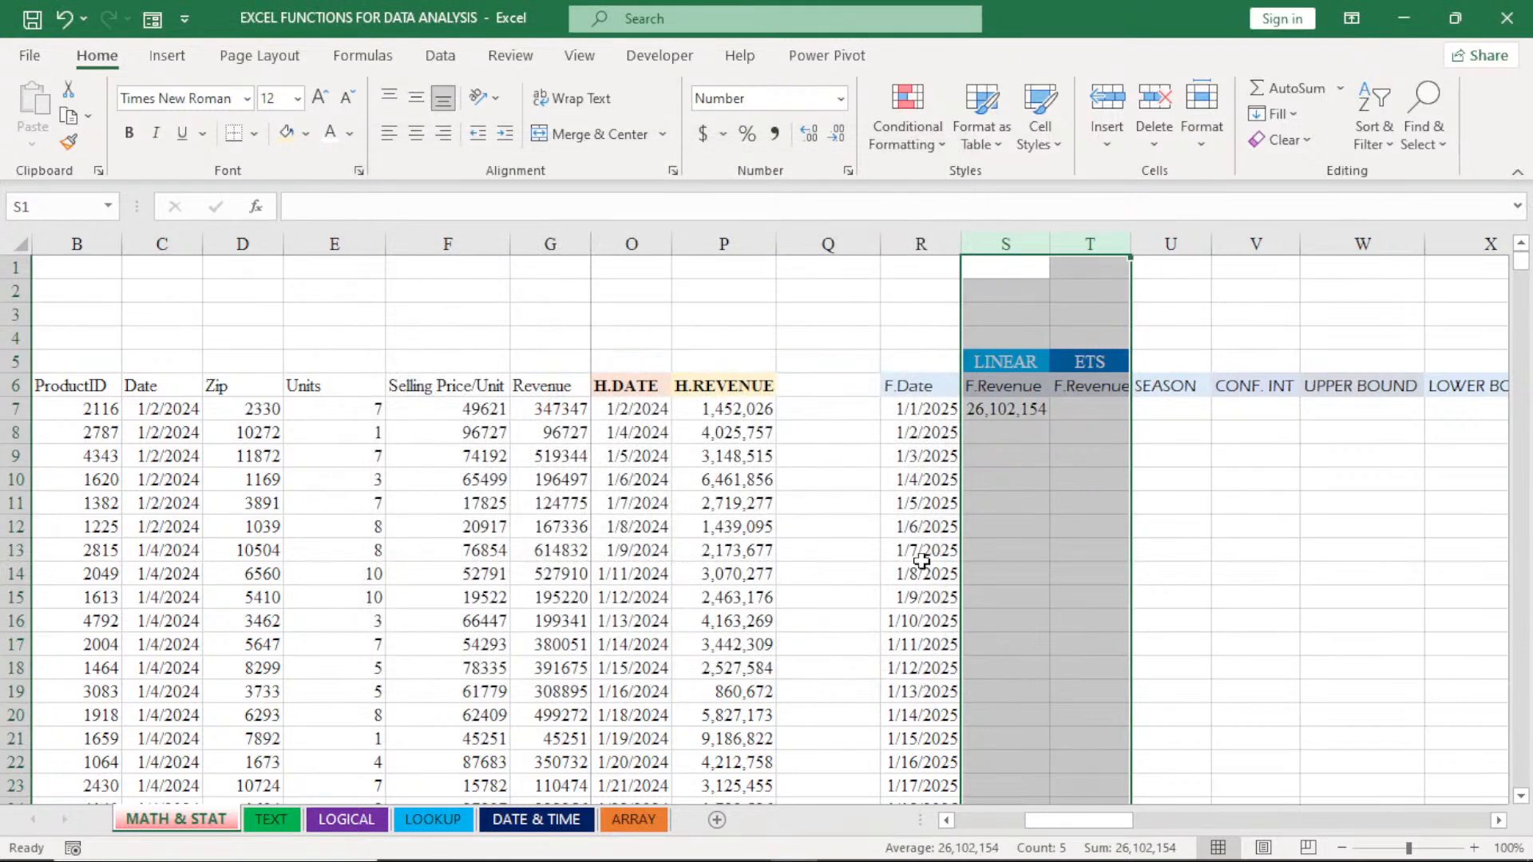
- Fill the S7 forecast formula down the F.Revenue column for all forecast dates through 1/31/2025
left_click(1078, 419)
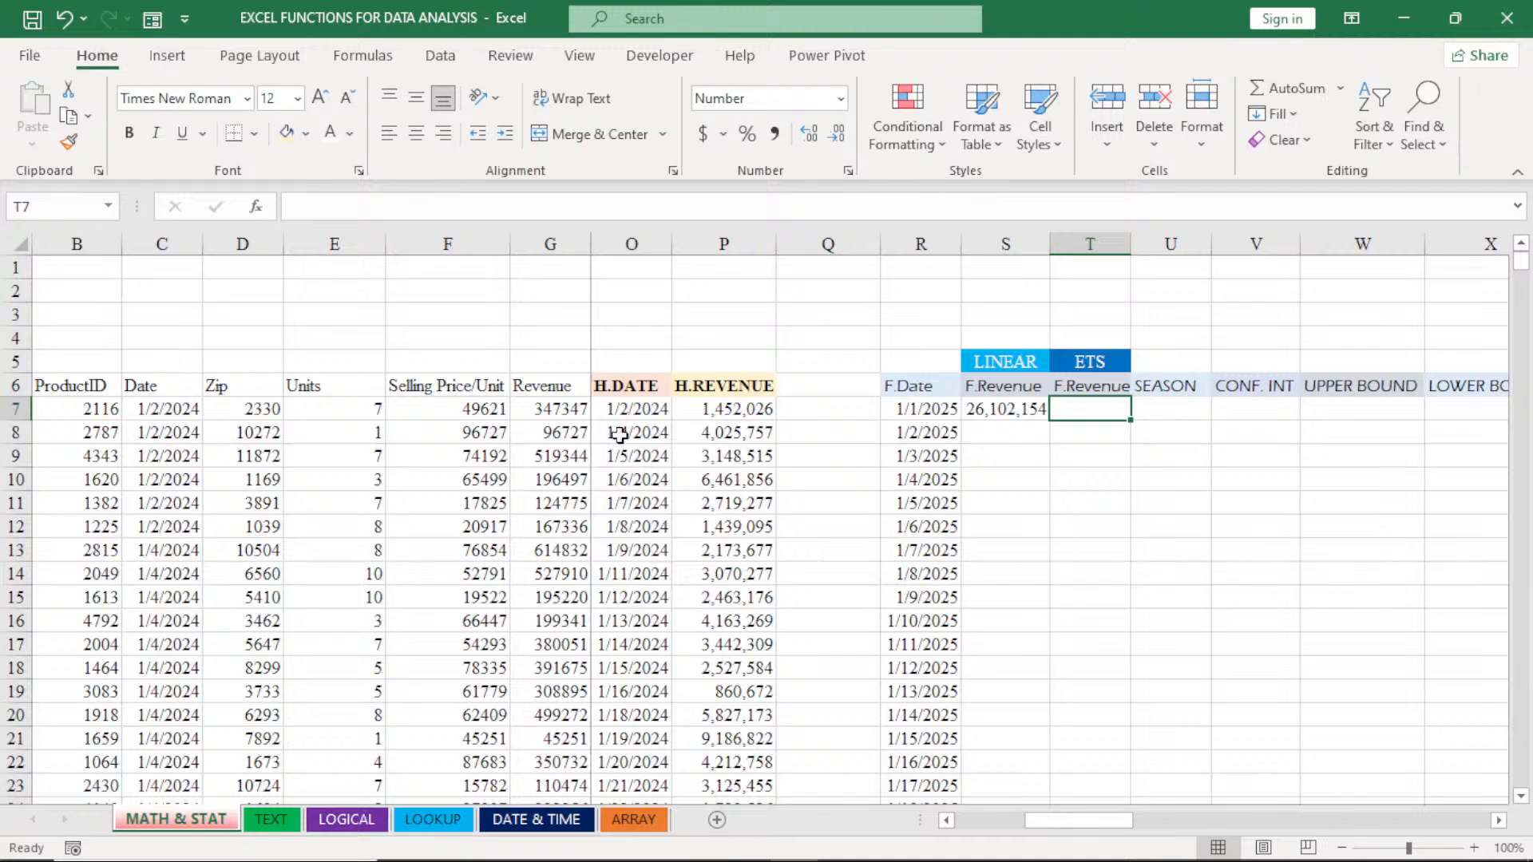
left_click(1031, 411)
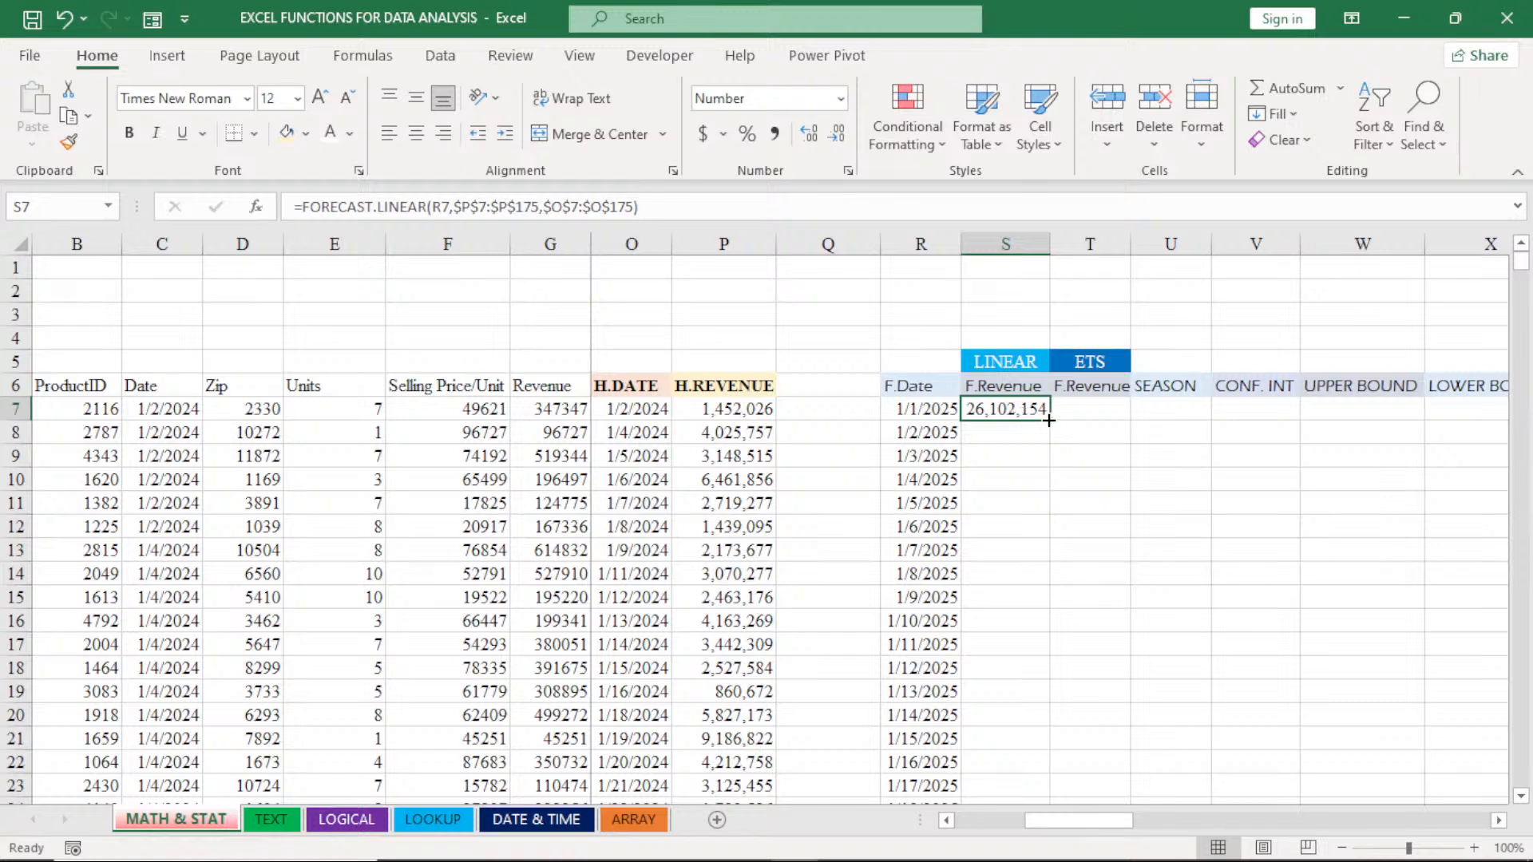
double_click(1048, 420)
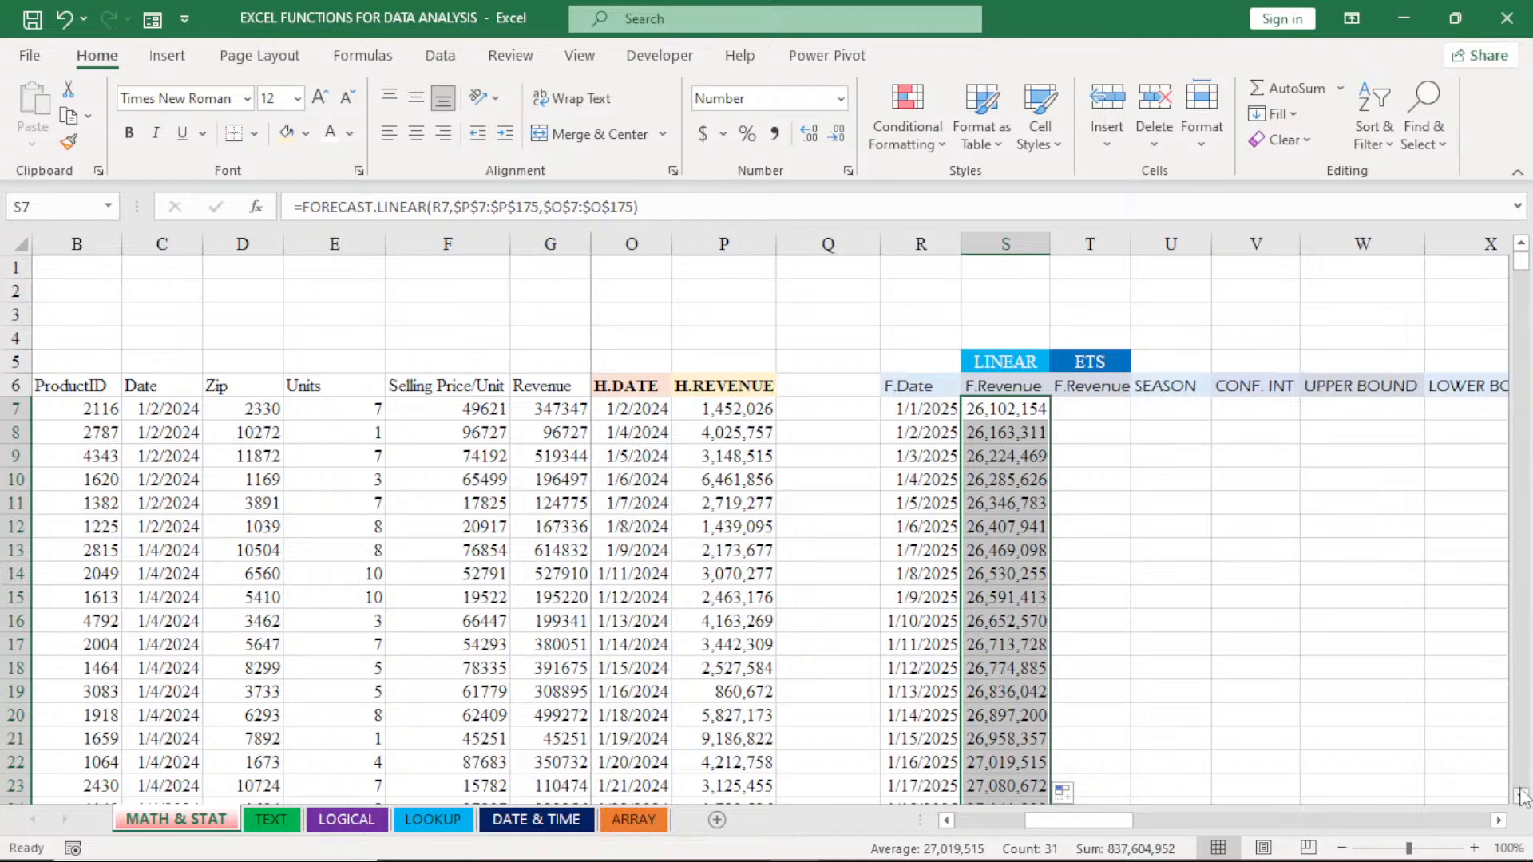
- Insert a Line chart of the historical data in O6:P175, including the H.DATE and H.REVENUE headers
scroll(1522, 795, "down", 1)
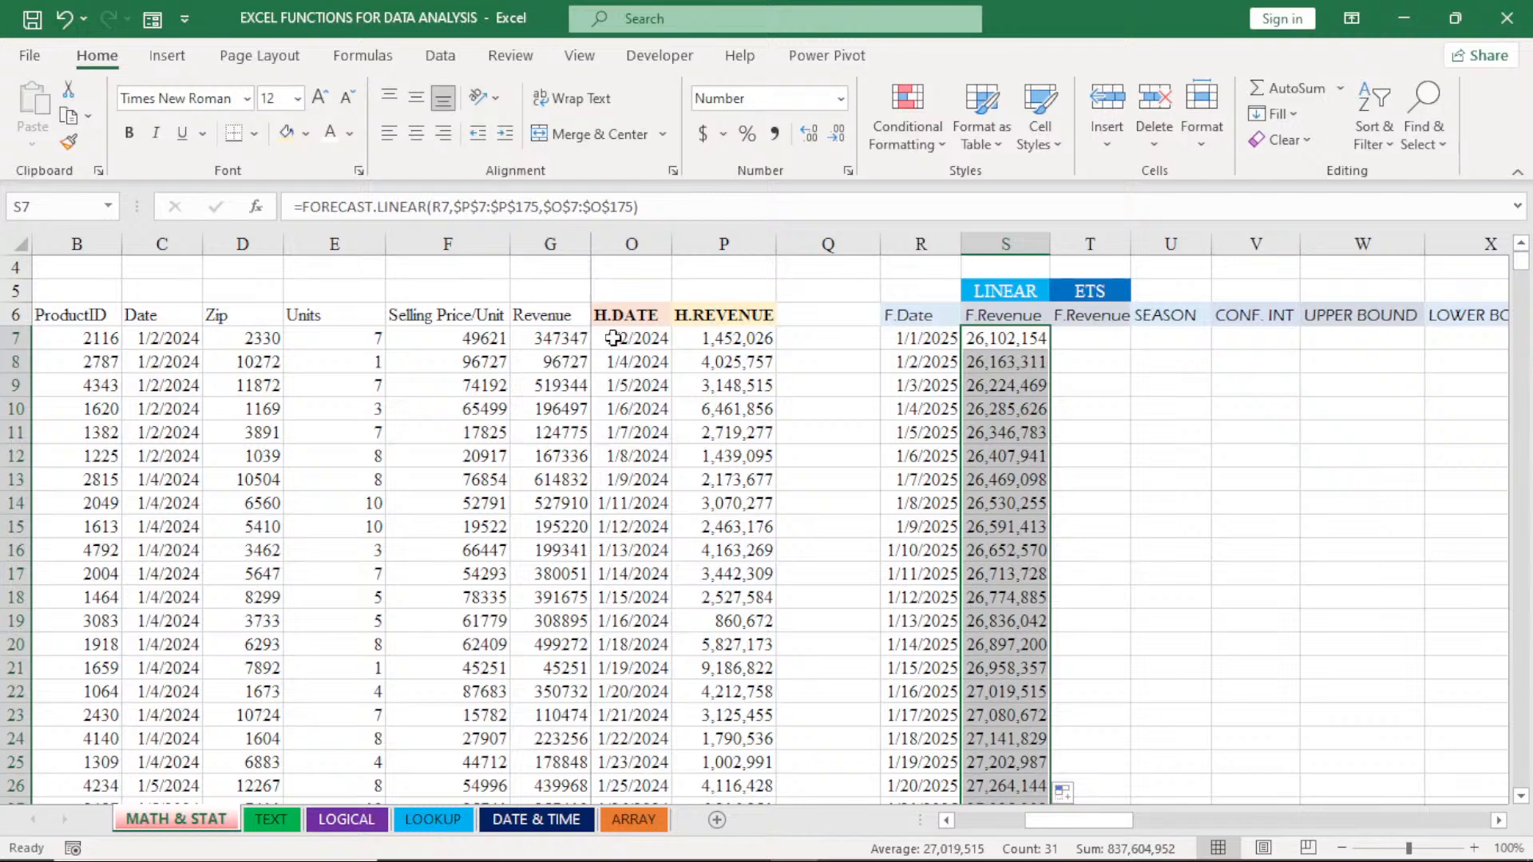
left_click_drag(613, 315, 714, 345)
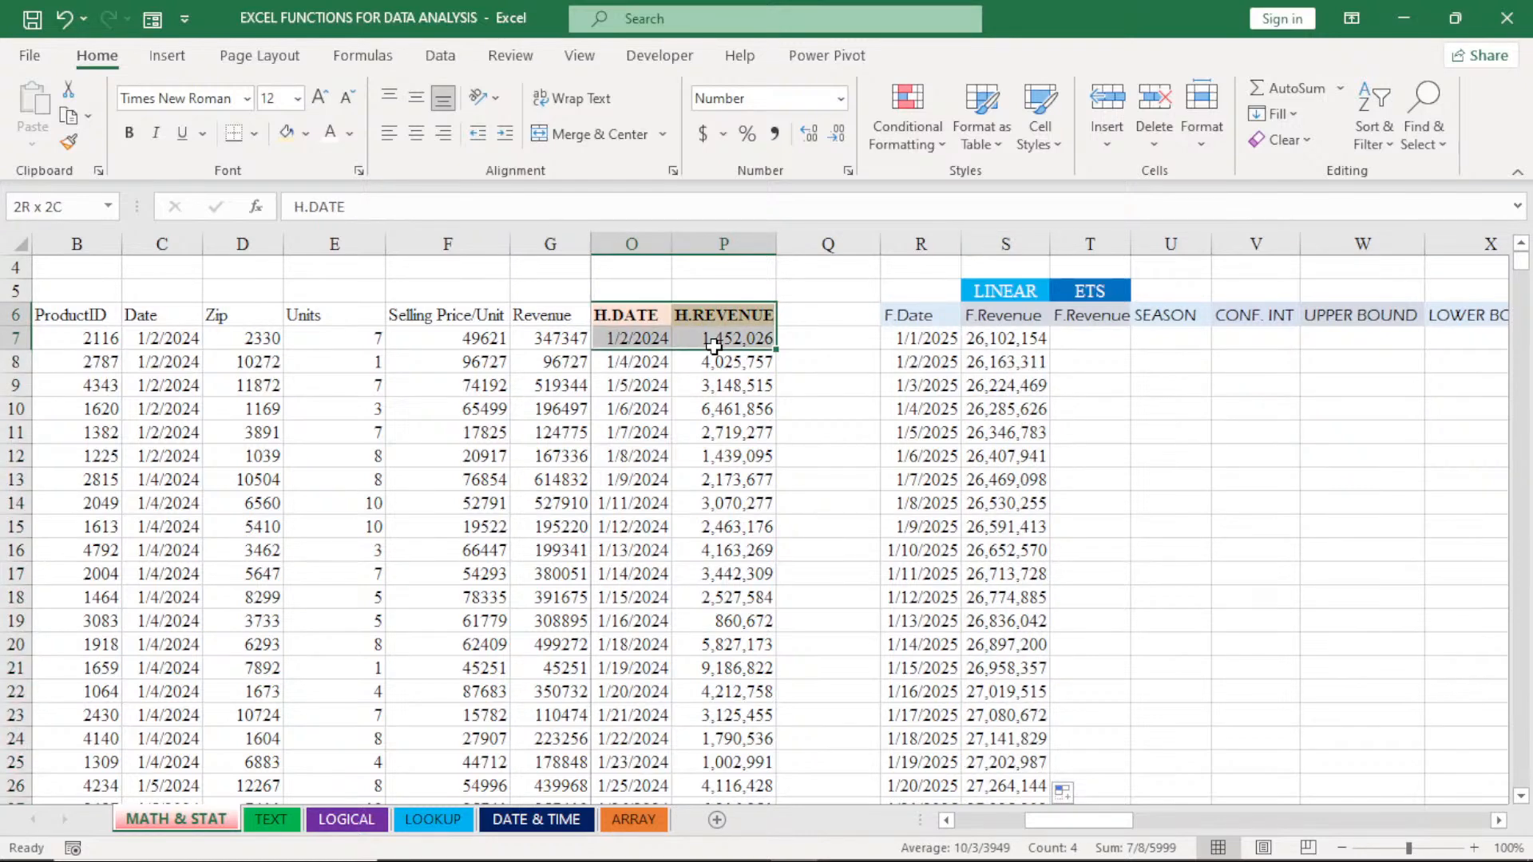
left_click(620, 316)
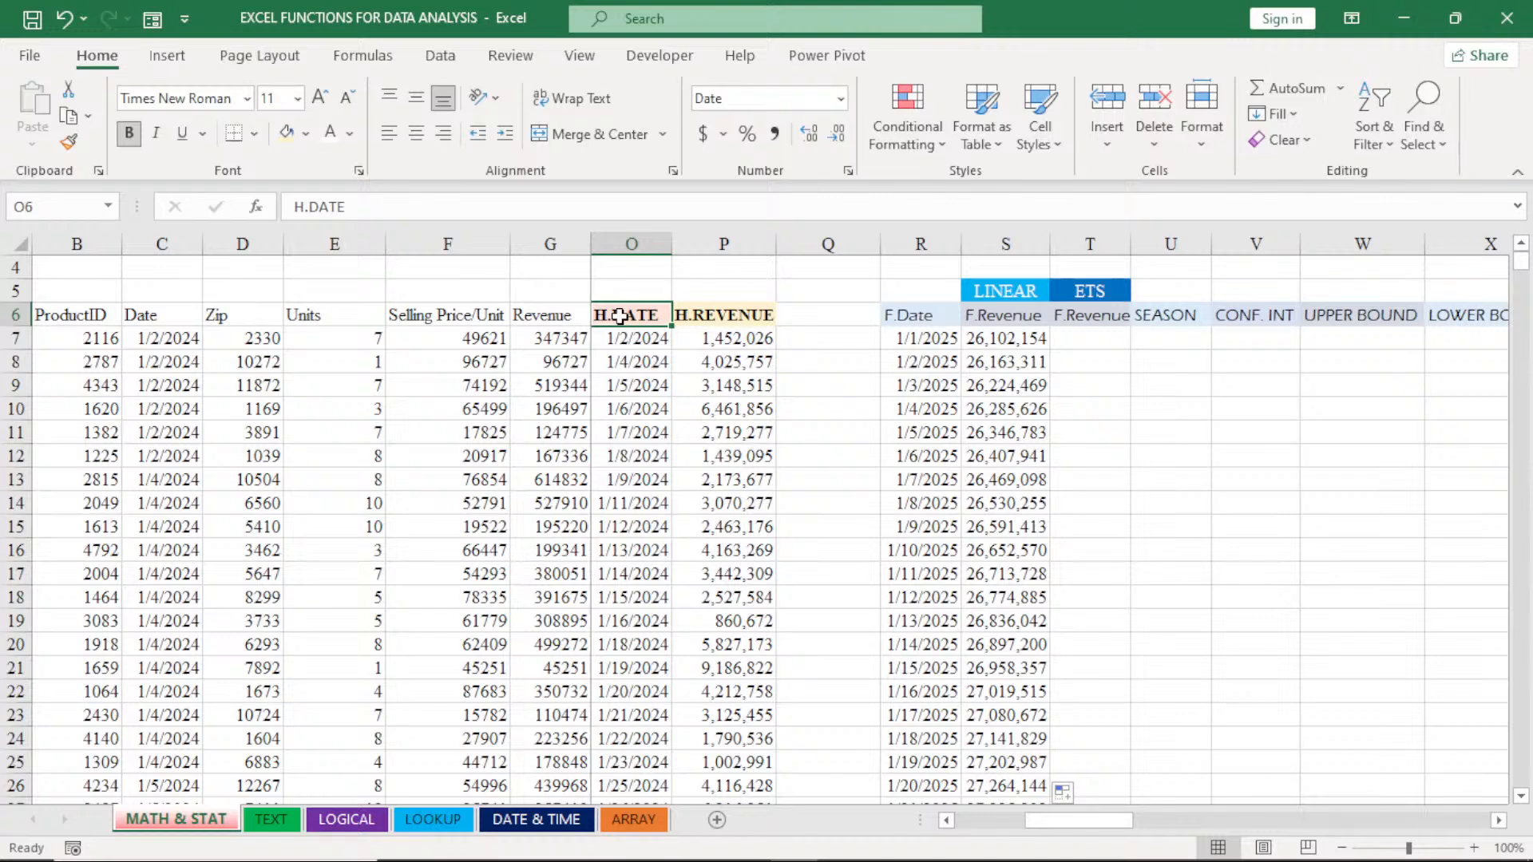
left_click_drag(620, 316, 707, 319)
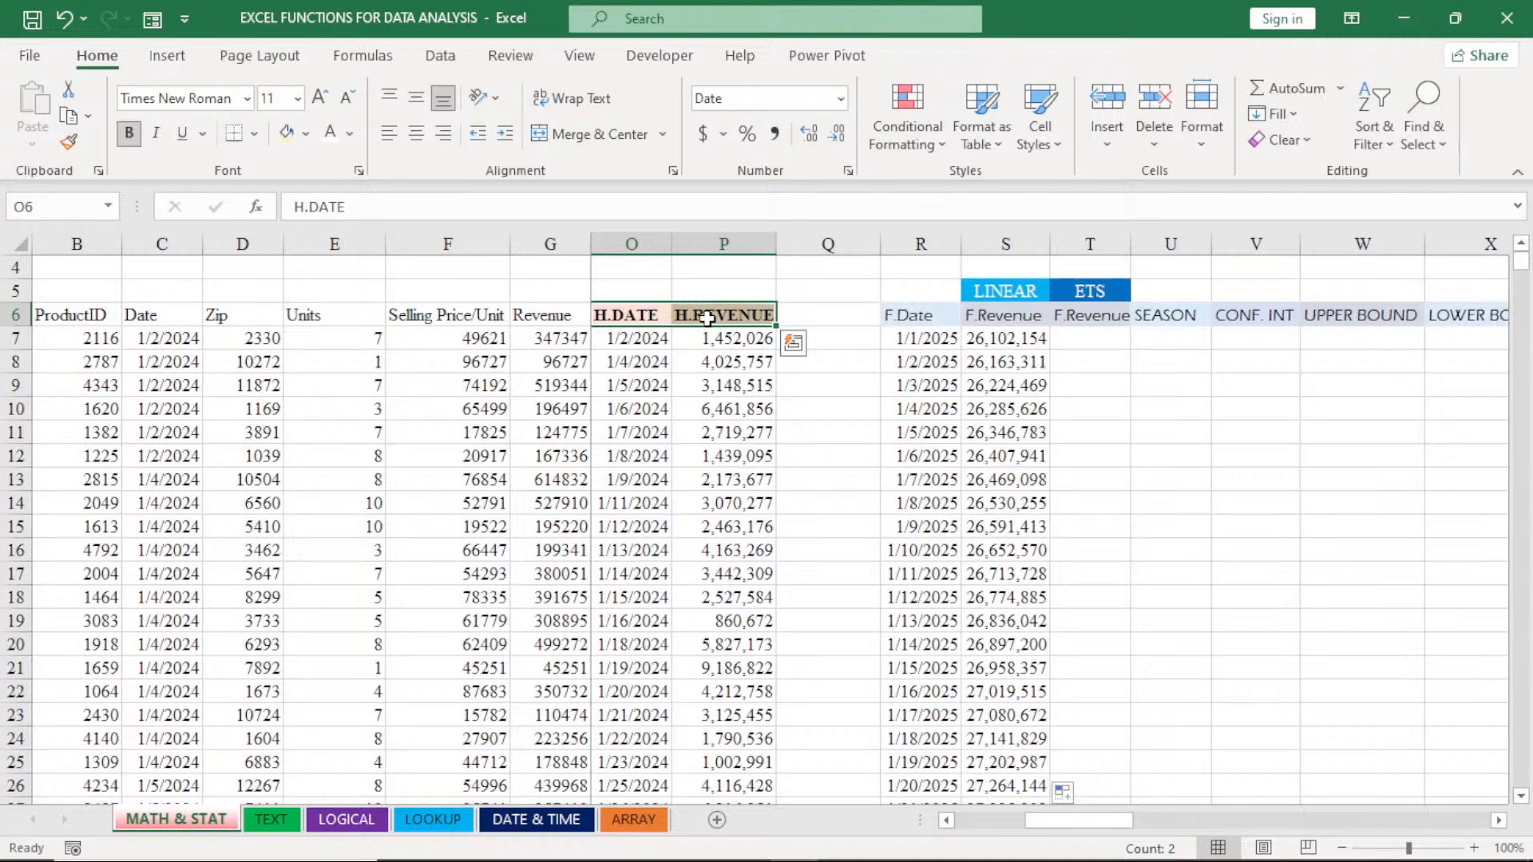
key("ctrl+shift+Down")
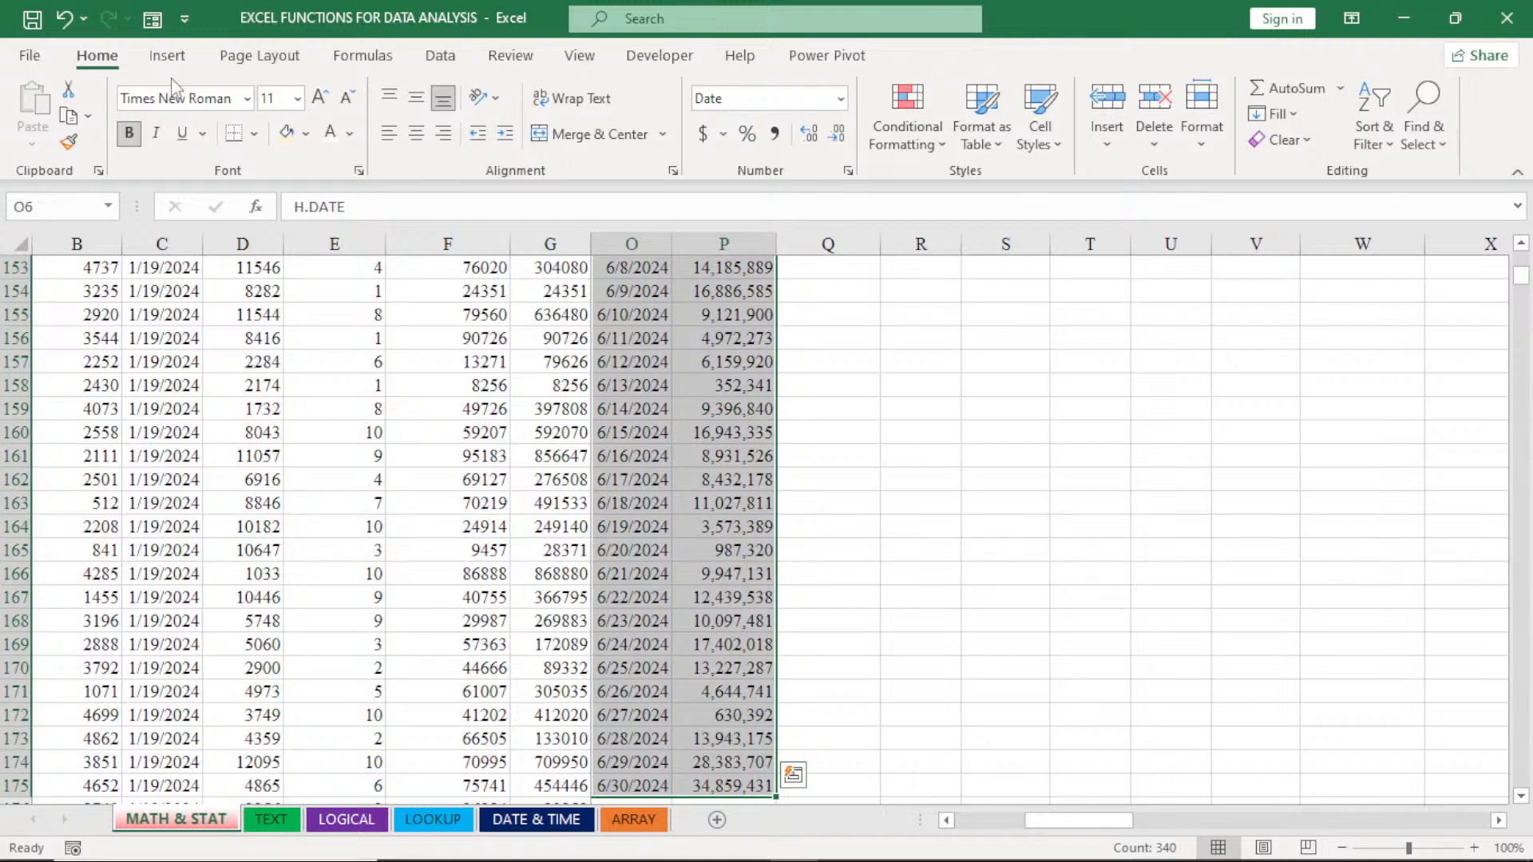
left_click(166, 55)
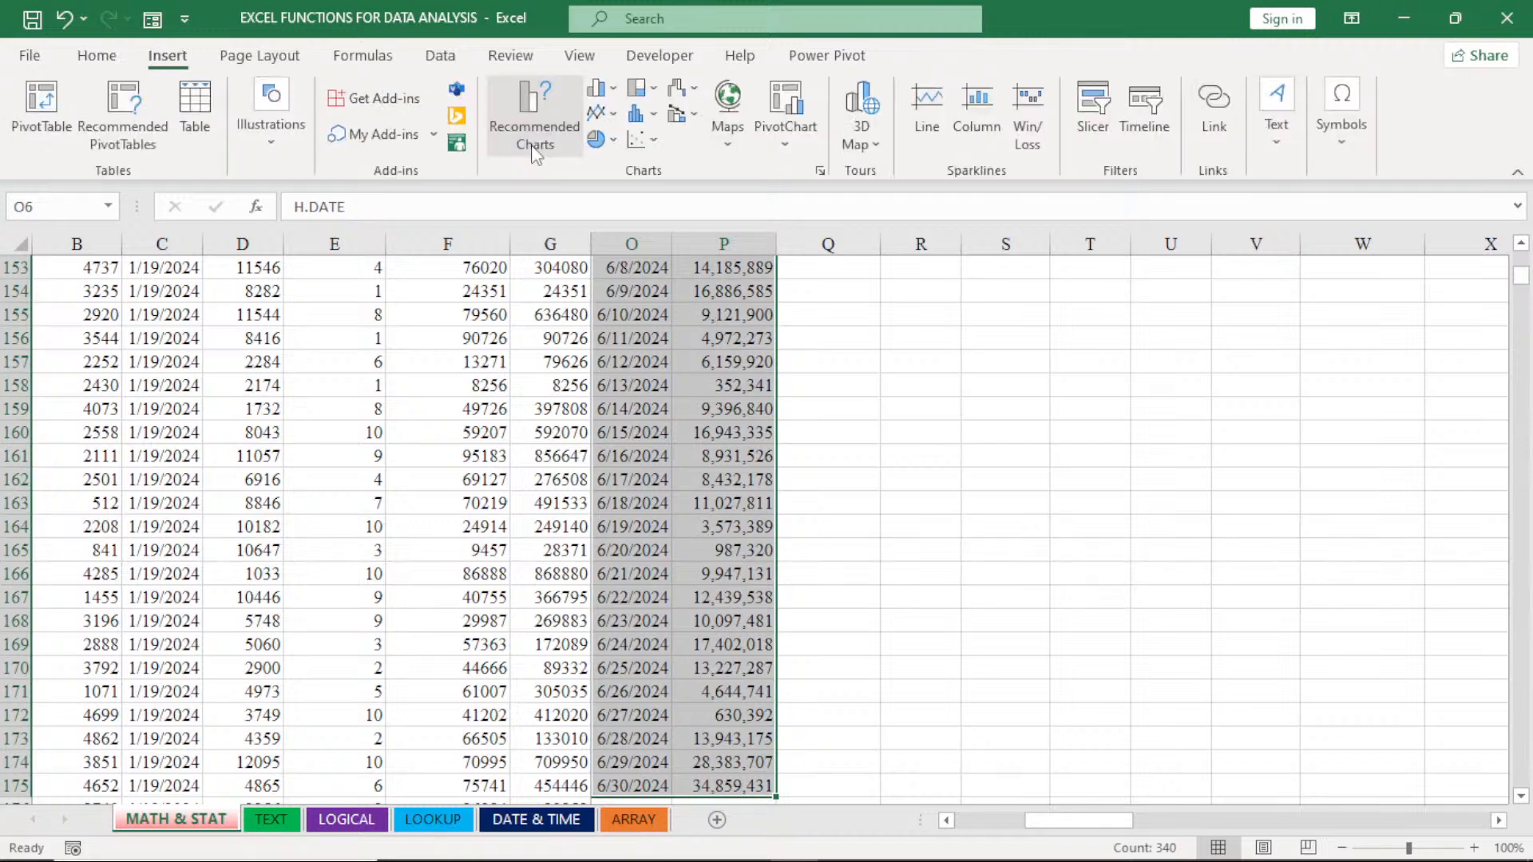
left_click(534, 136)
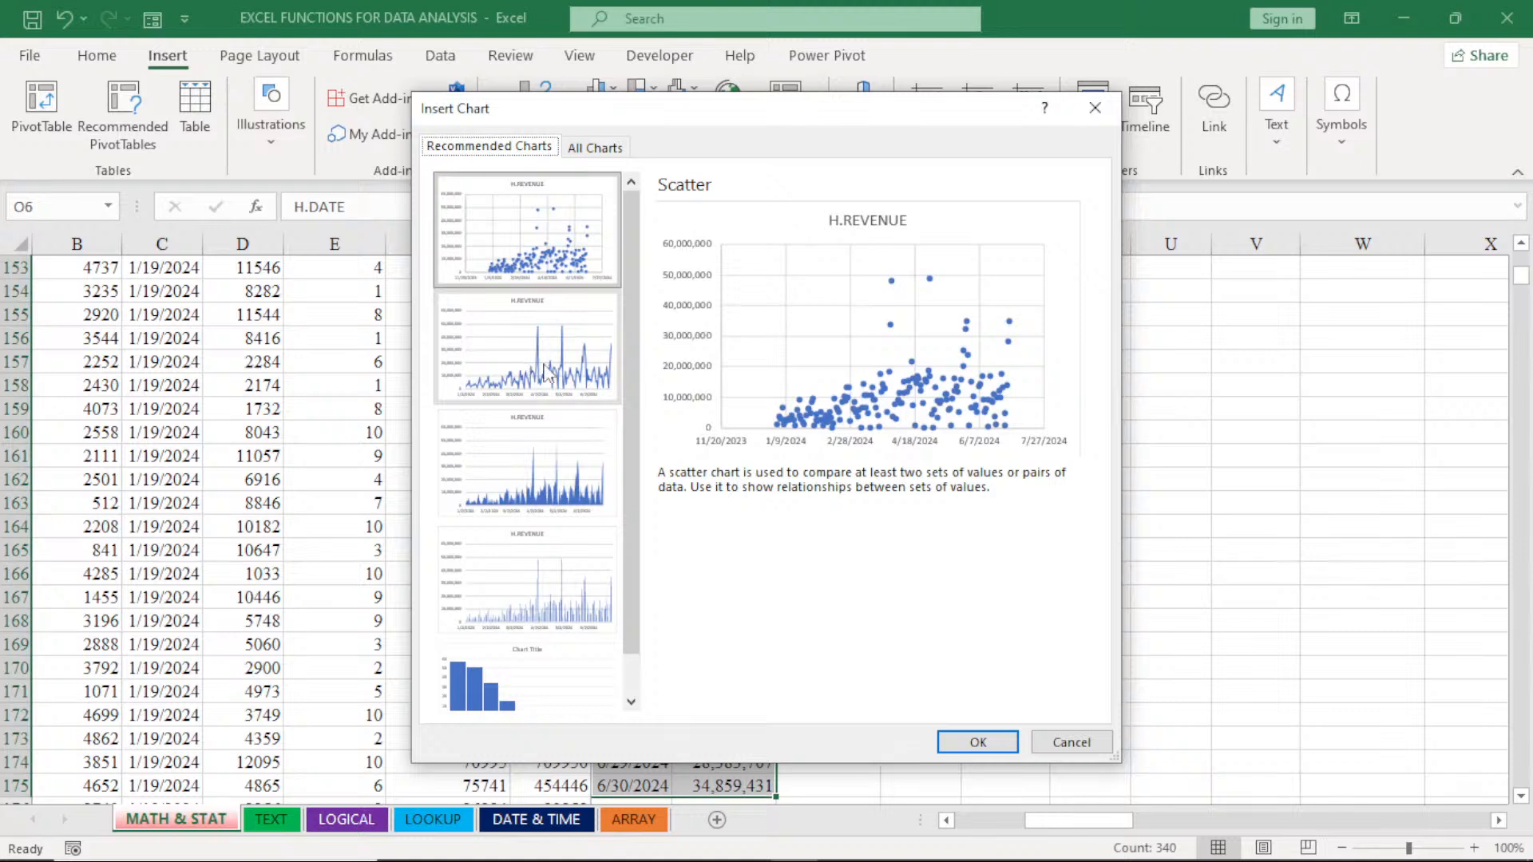
left_click(597, 148)
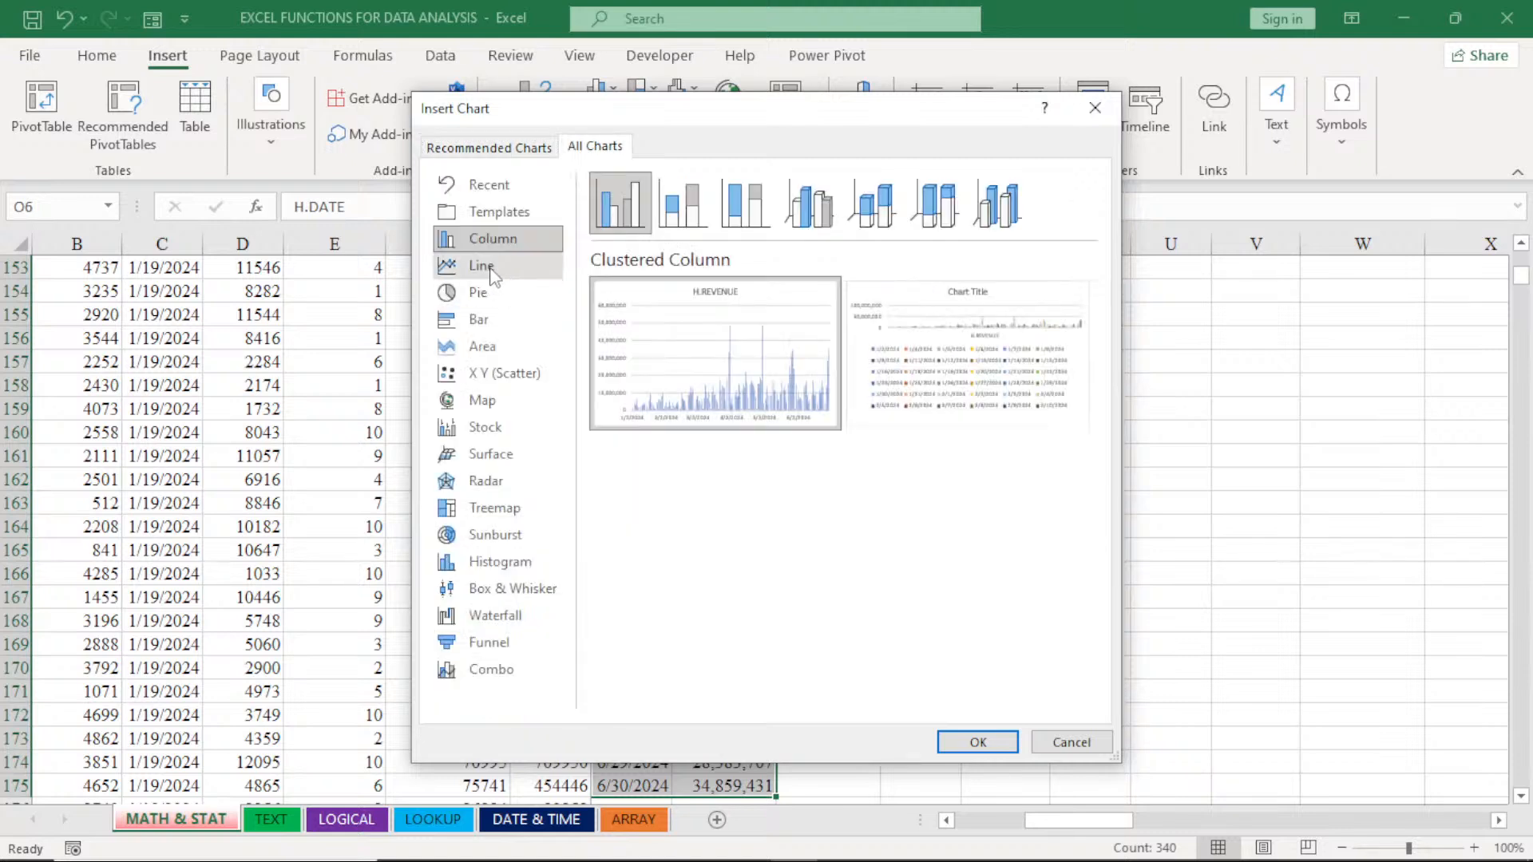
left_click(492, 271)
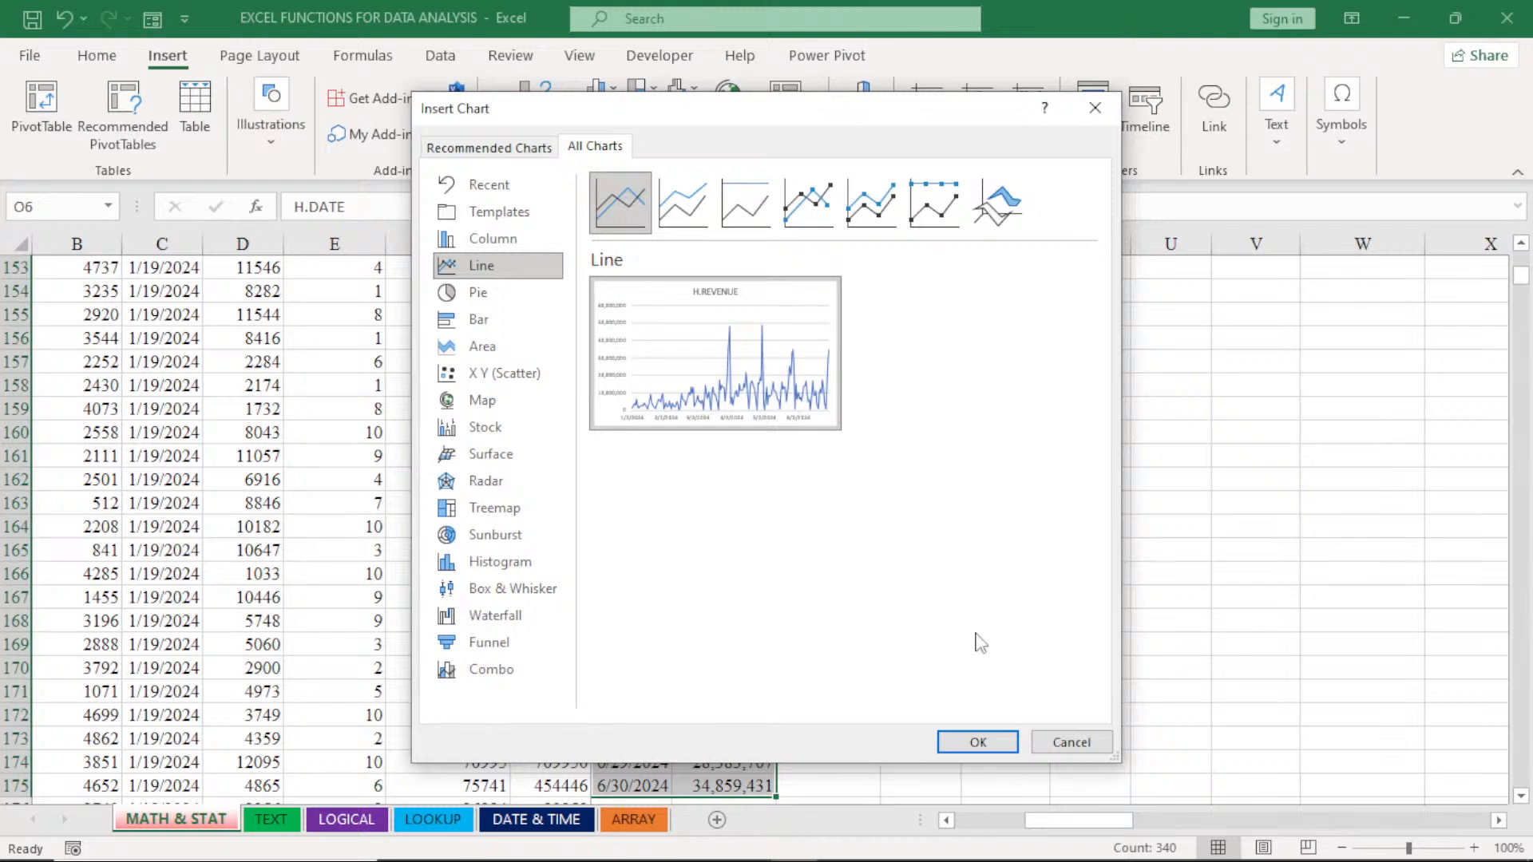
left_click(975, 740)
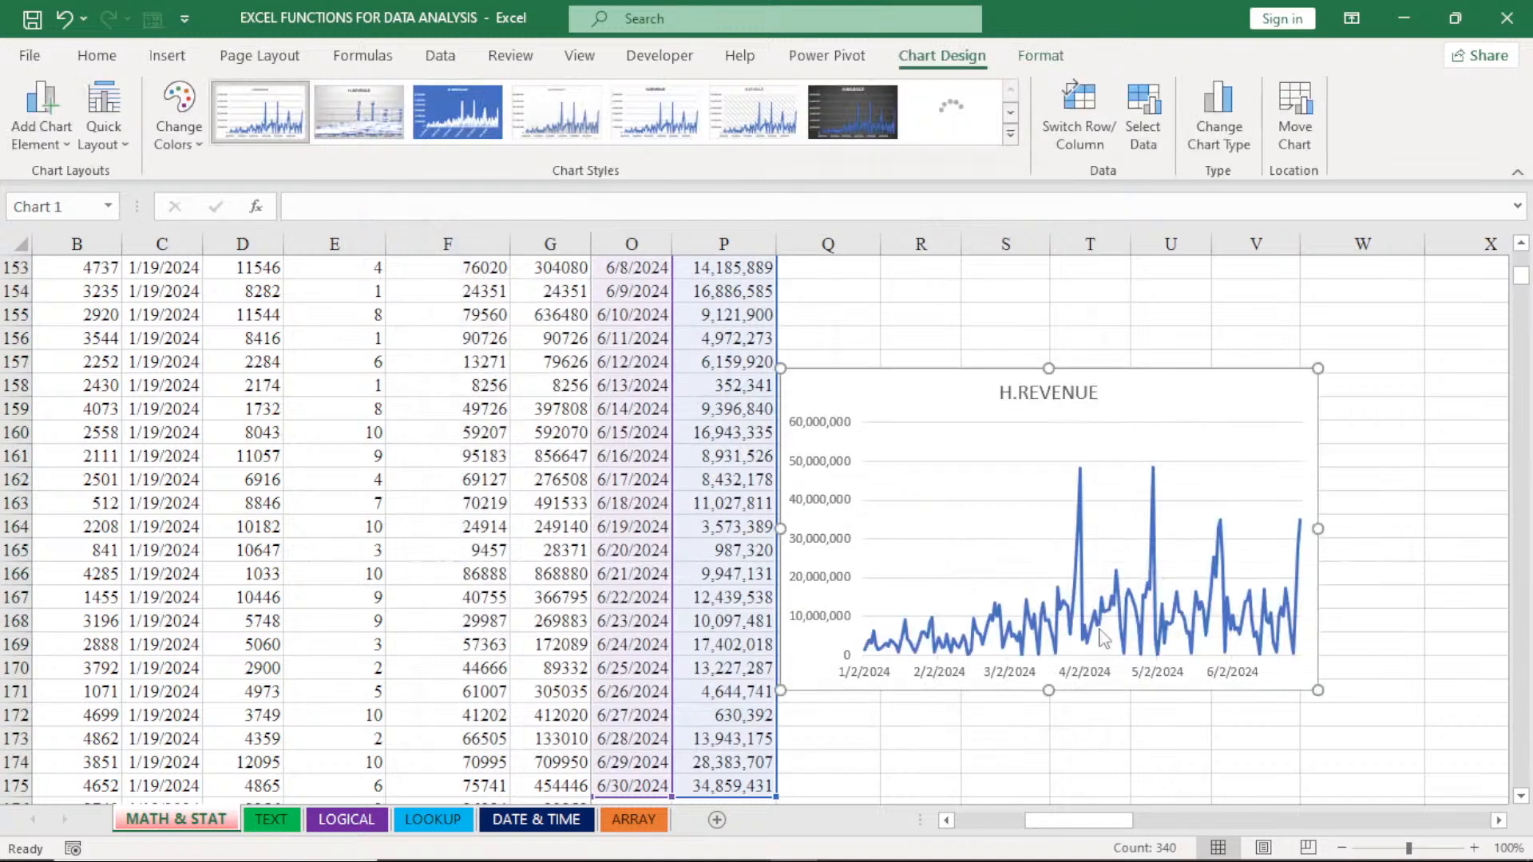
- Move the H.REVENUE chart over columns B to G and shift it up the sheet to about rows 119 to 133
left_click_drag(939, 389, 294, 348)
left_click_drag(295, 348, 199, 323)
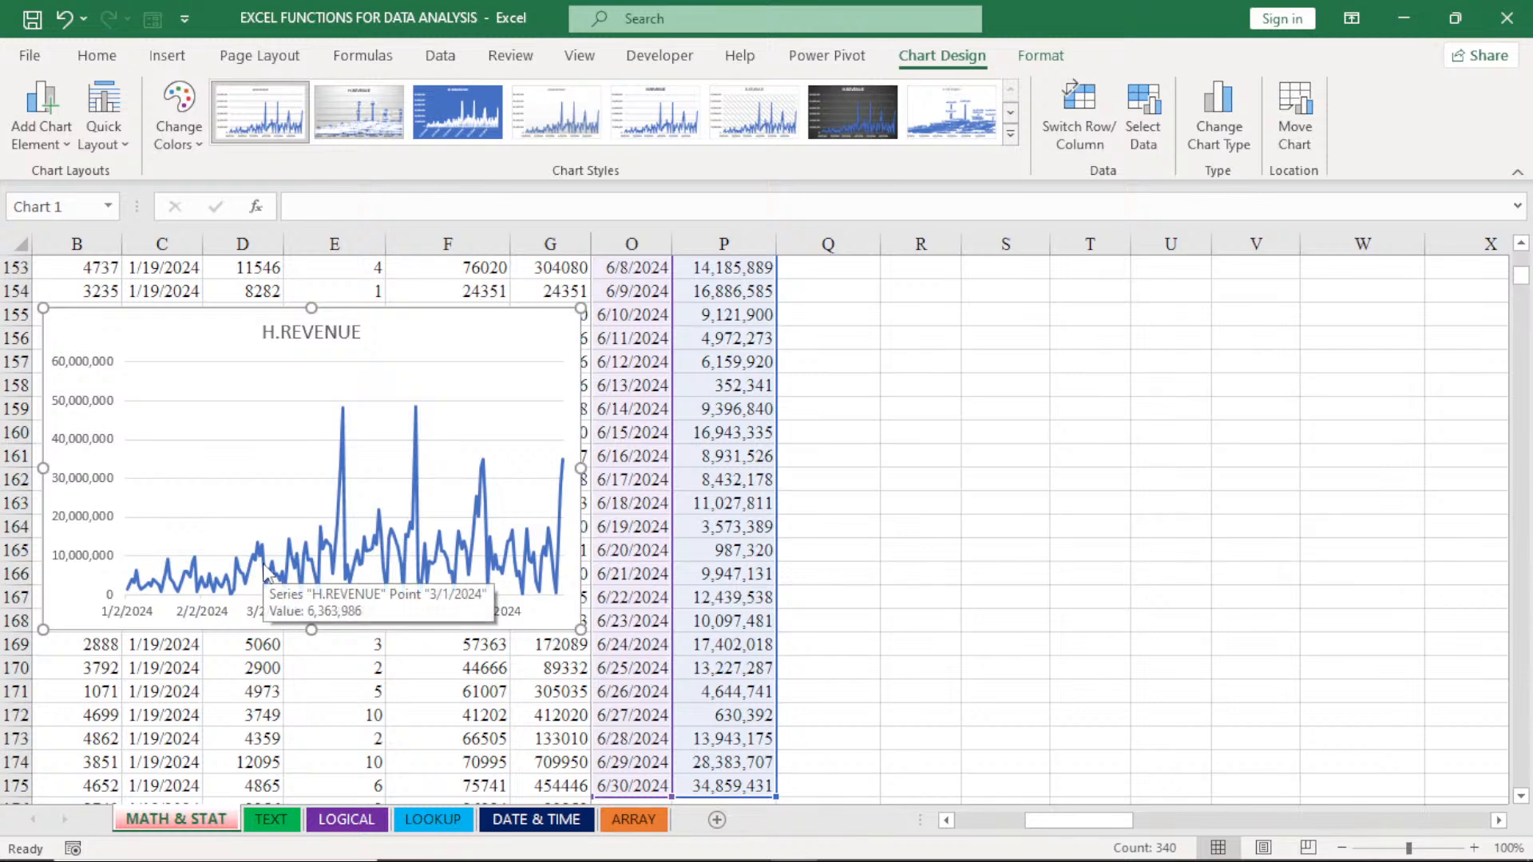
mouse_move(1520, 275)
left_mouse_down()
mouse_move(1523, 292)
mouse_move(1520, 257)
left_mouse_up()
left_click(1520, 796)
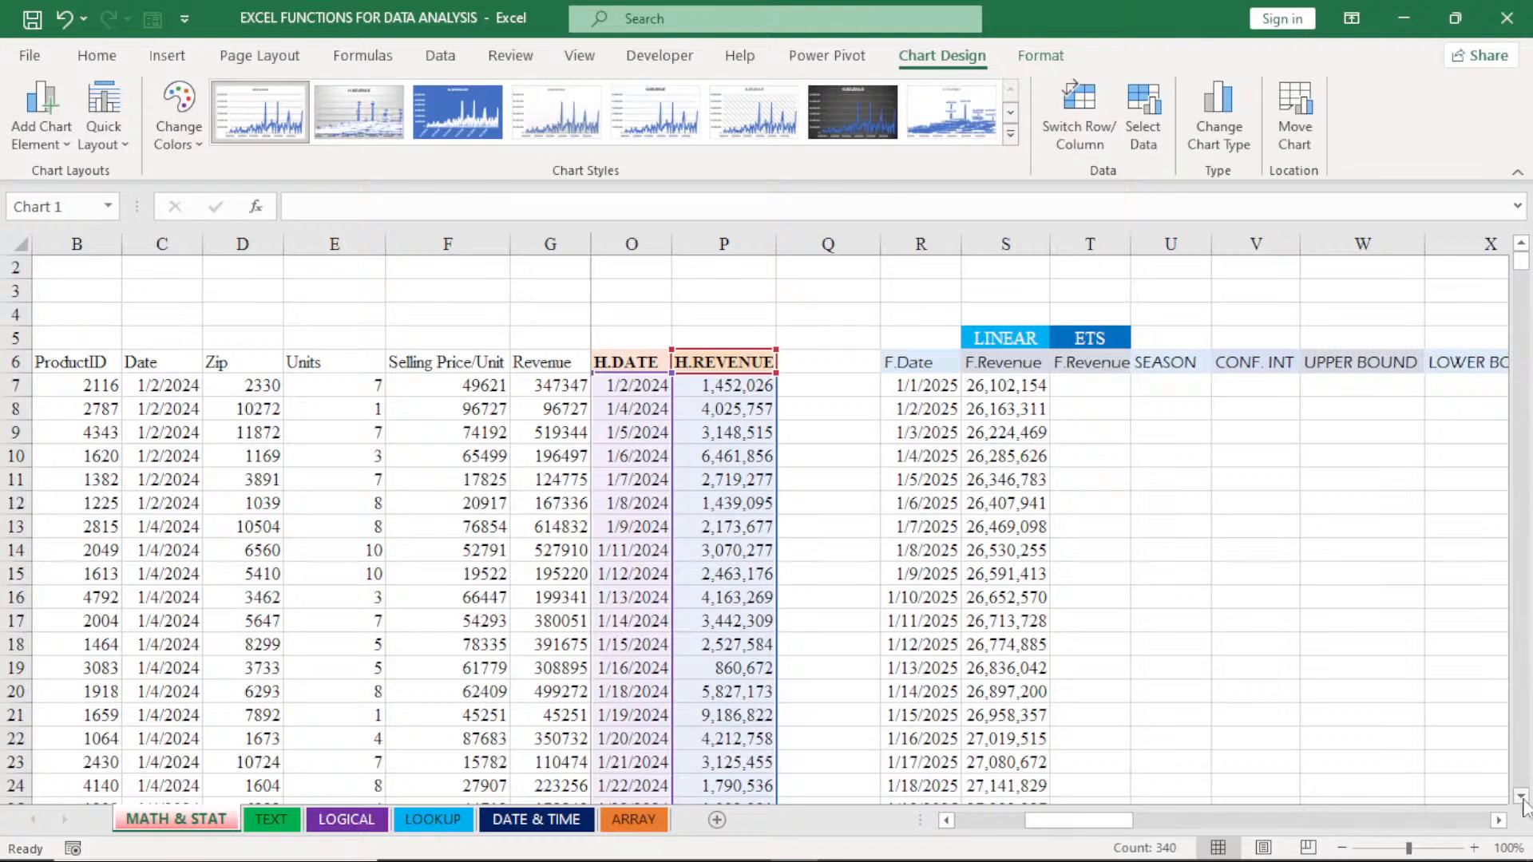
scroll(1522, 802, "down", 10)
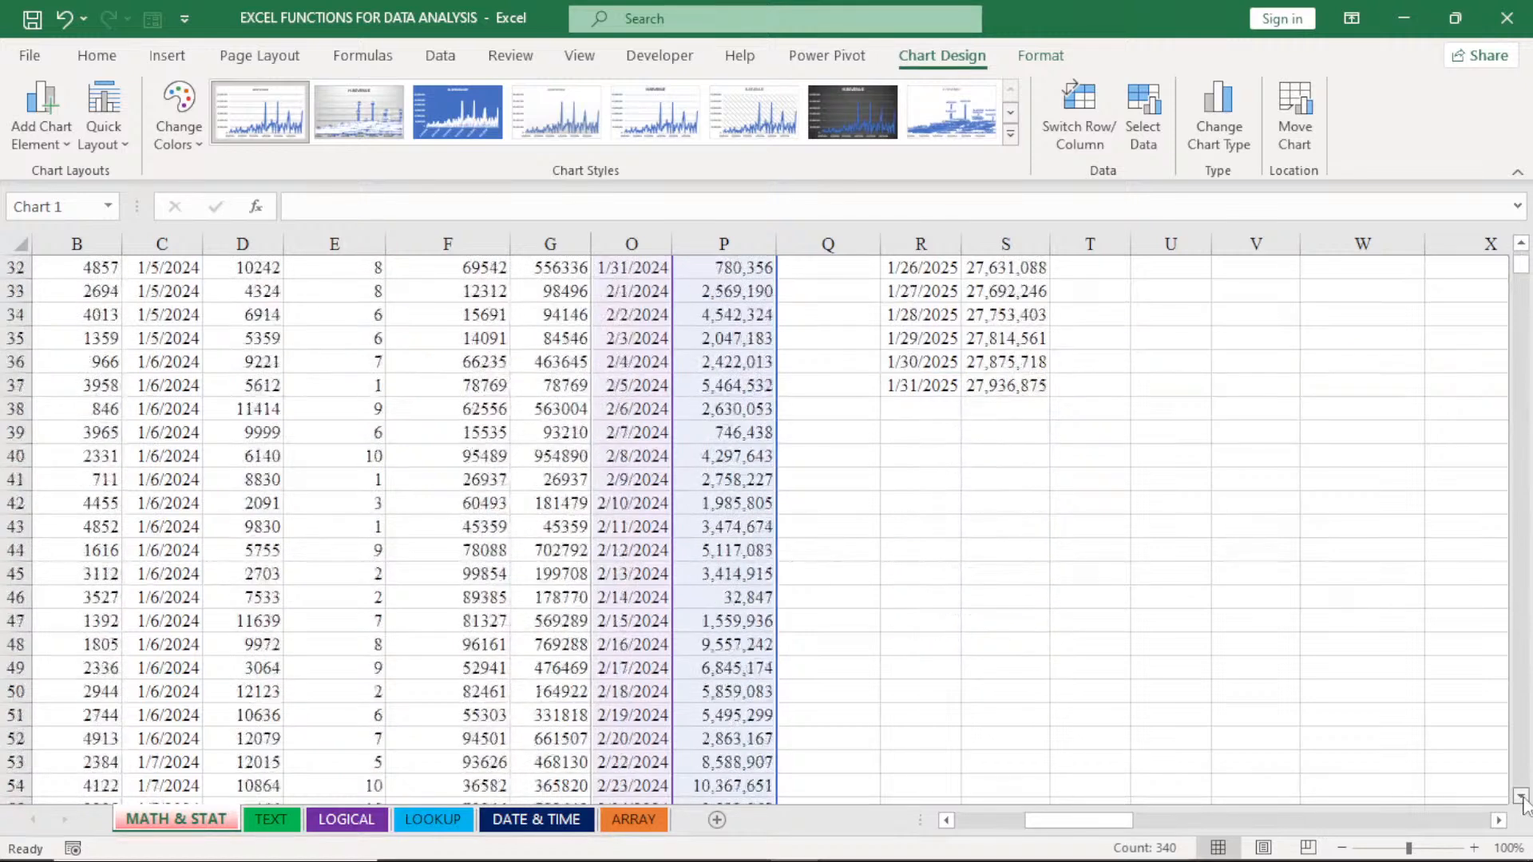
scroll(1523, 802, "down", 6)
mouse_move(1521, 271)
left_mouse_down()
mouse_move(1527, 563)
mouse_move(1526, 279)
left_mouse_up()
left_click(460, 535)
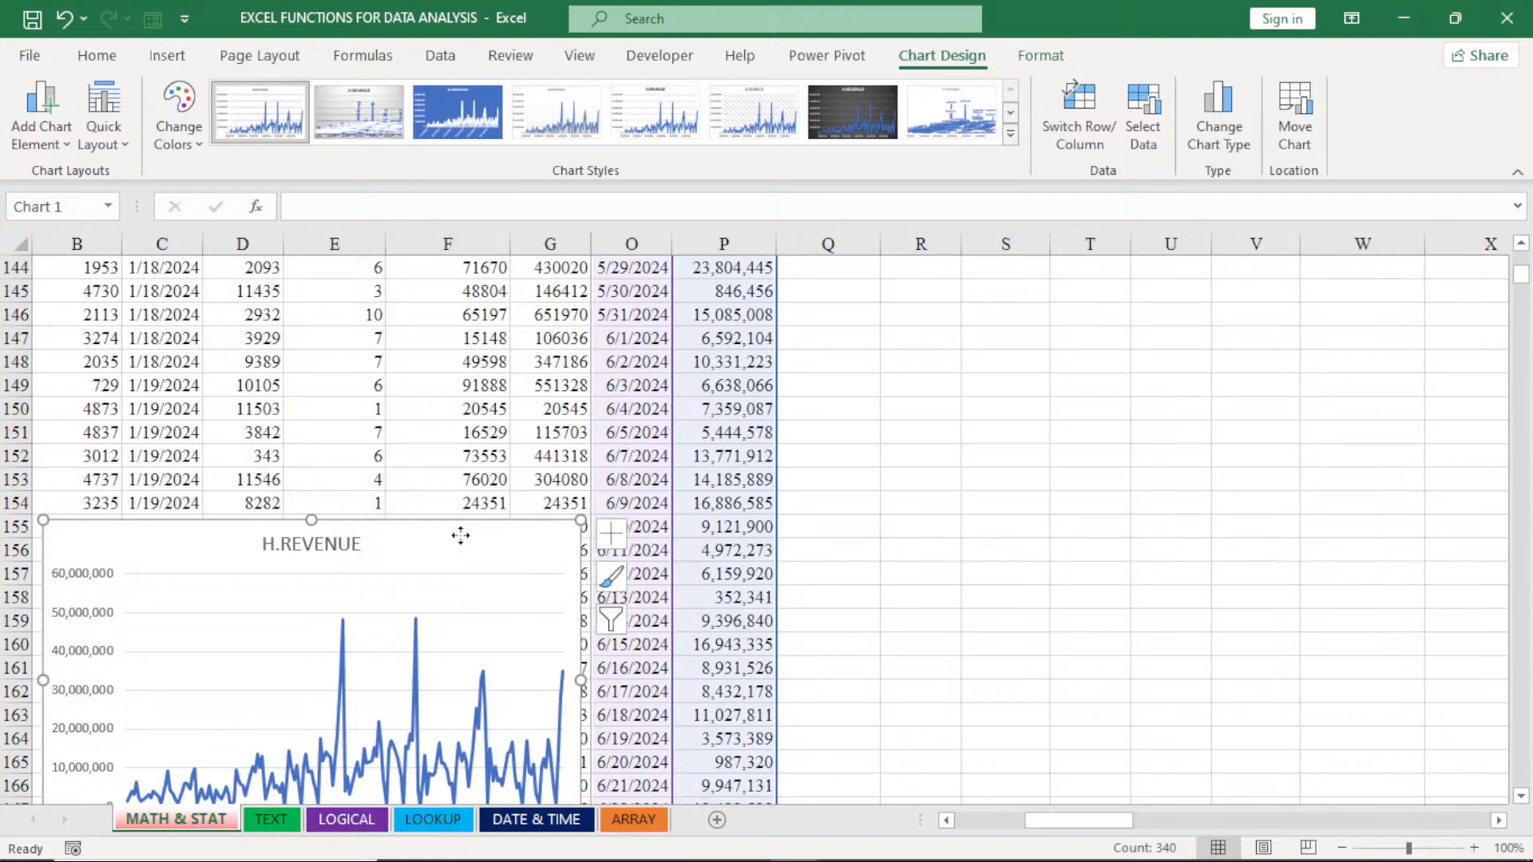
left_click_drag(461, 535, 455, 299)
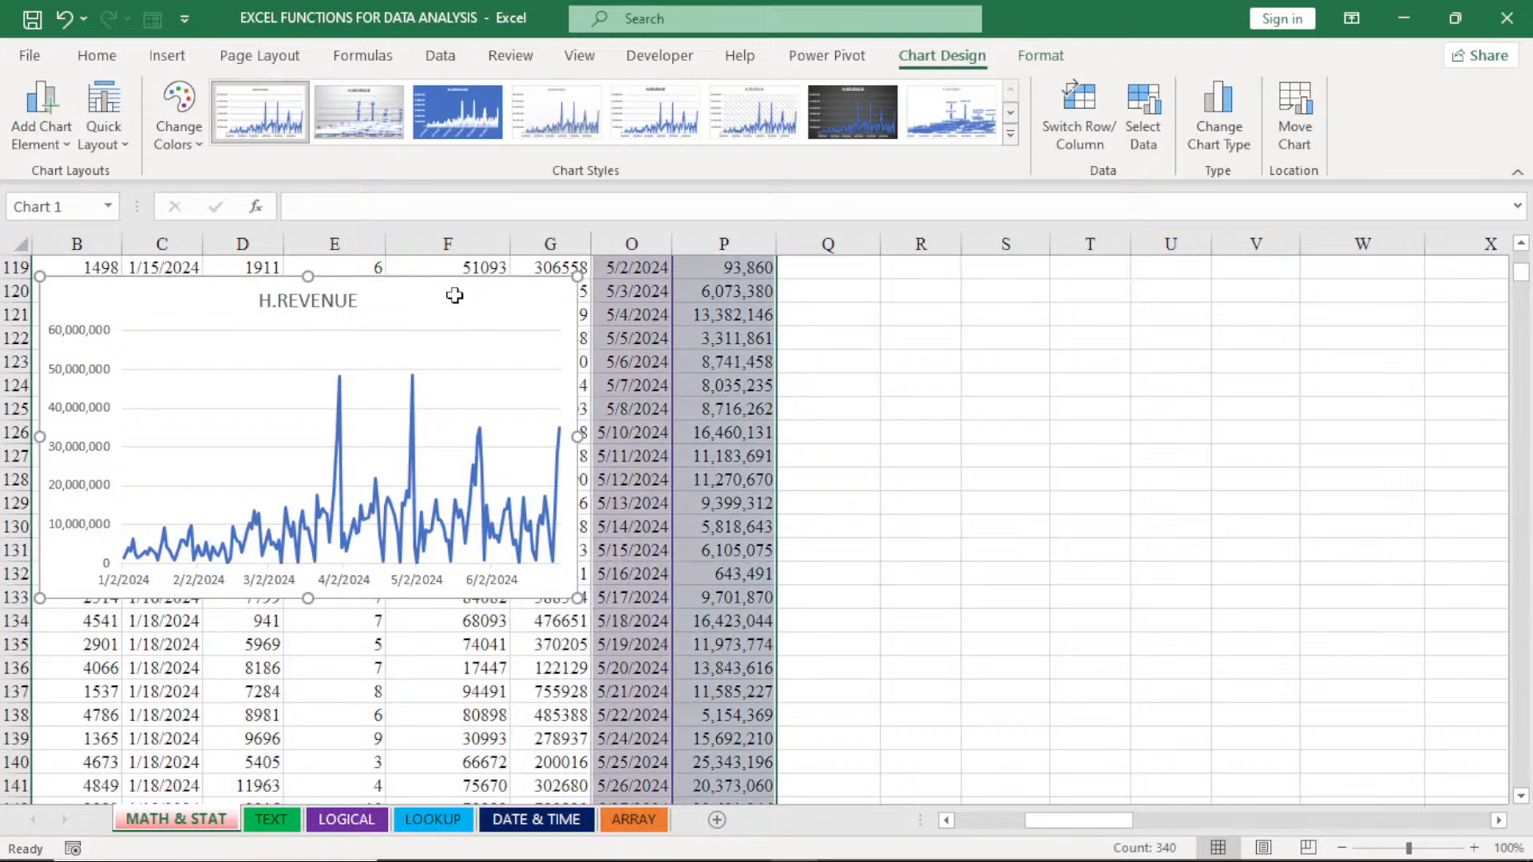
- Cut the H.REVENUE chart, paste it near the top of the sheet, and position it over columns B to G at rows 2 to 15
key("Delete")
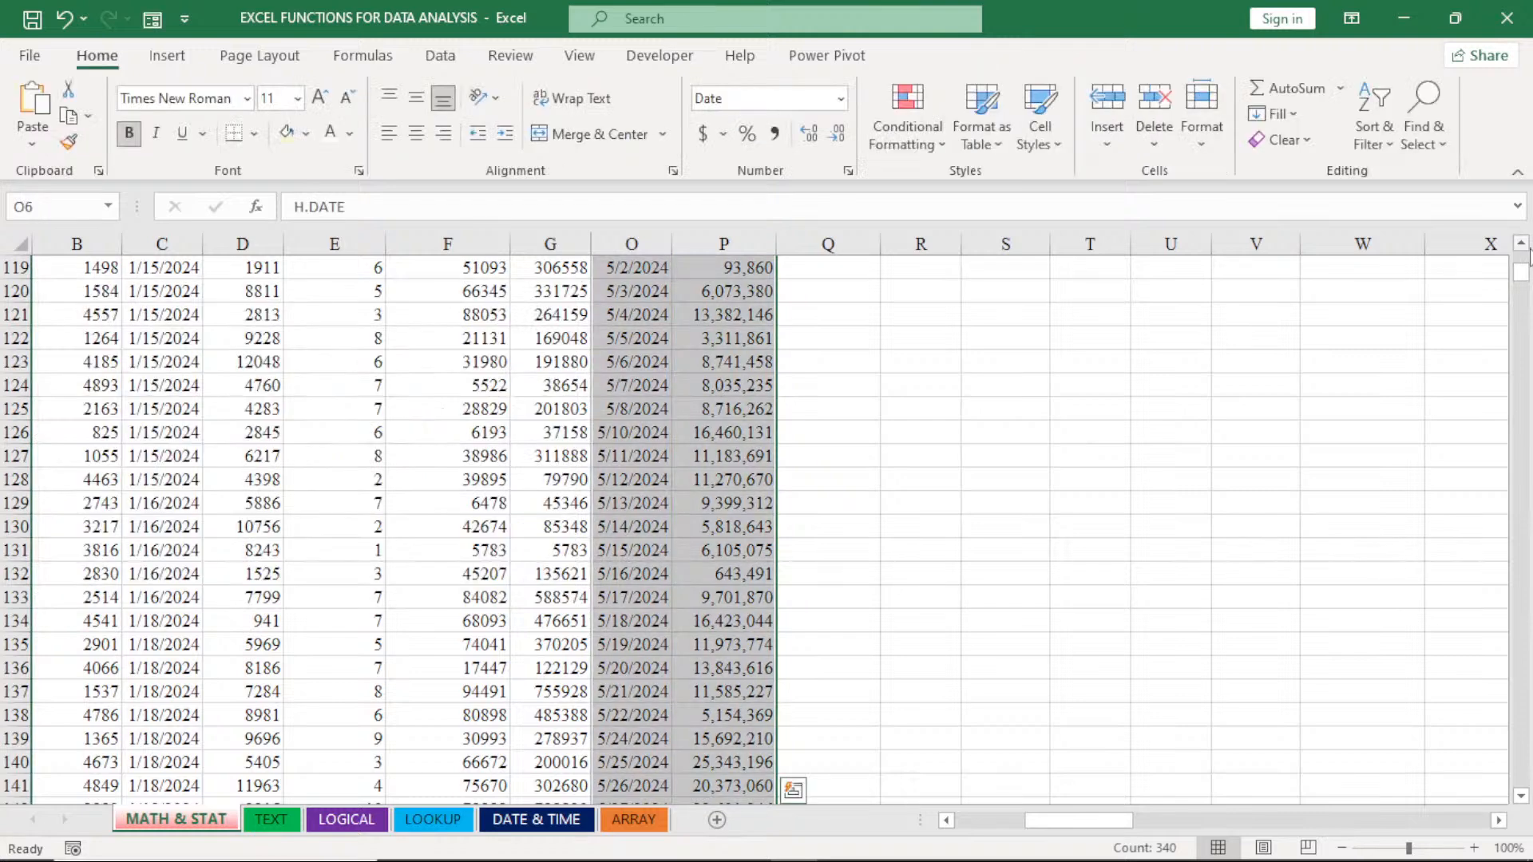
left_click_drag(1524, 270, 1530, 249)
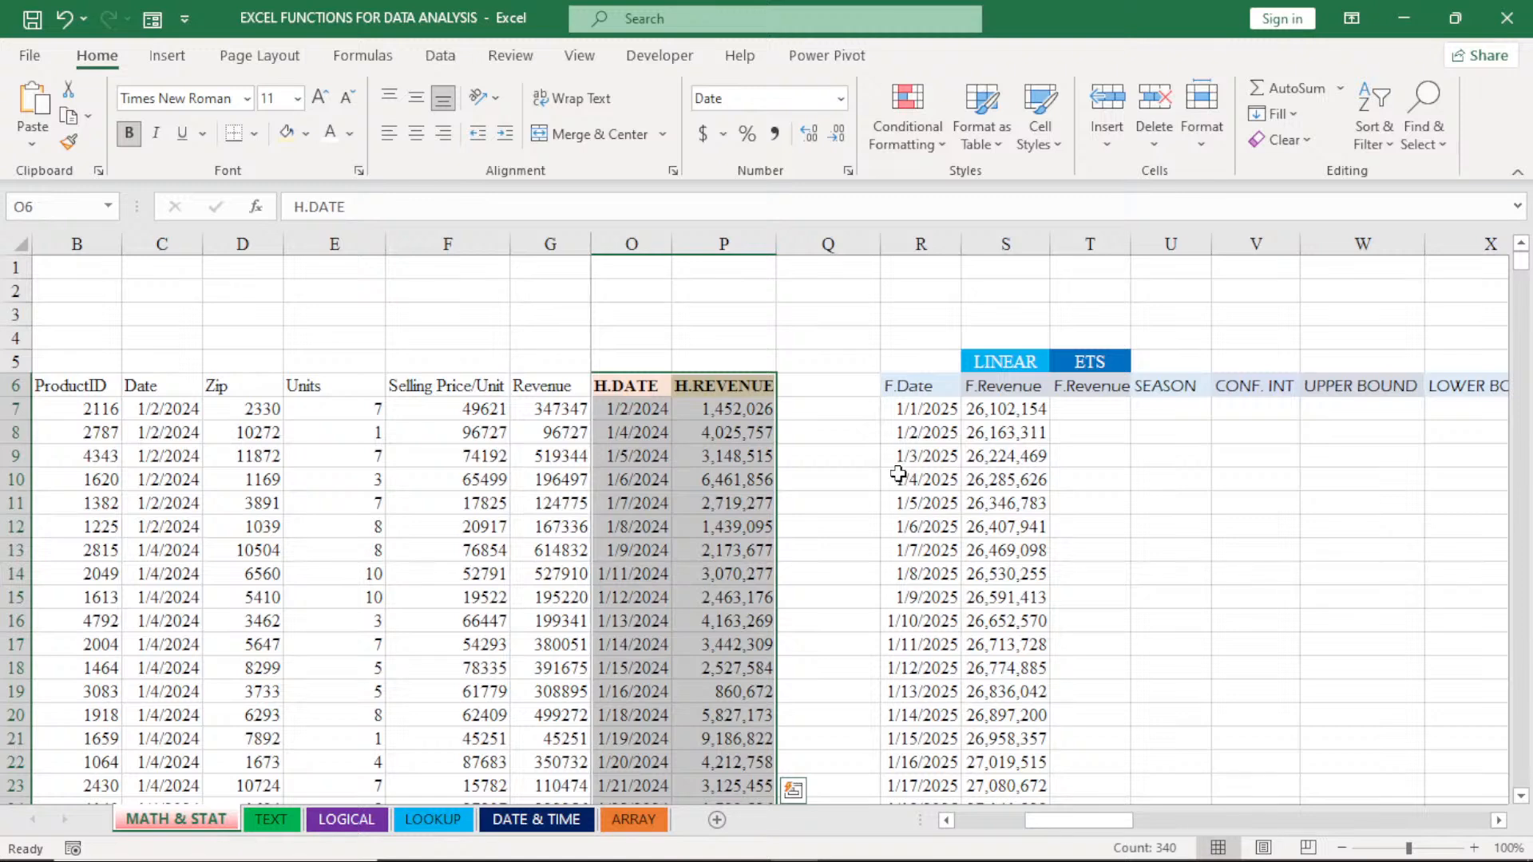
left_click(185, 335)
key("ctrl+v")
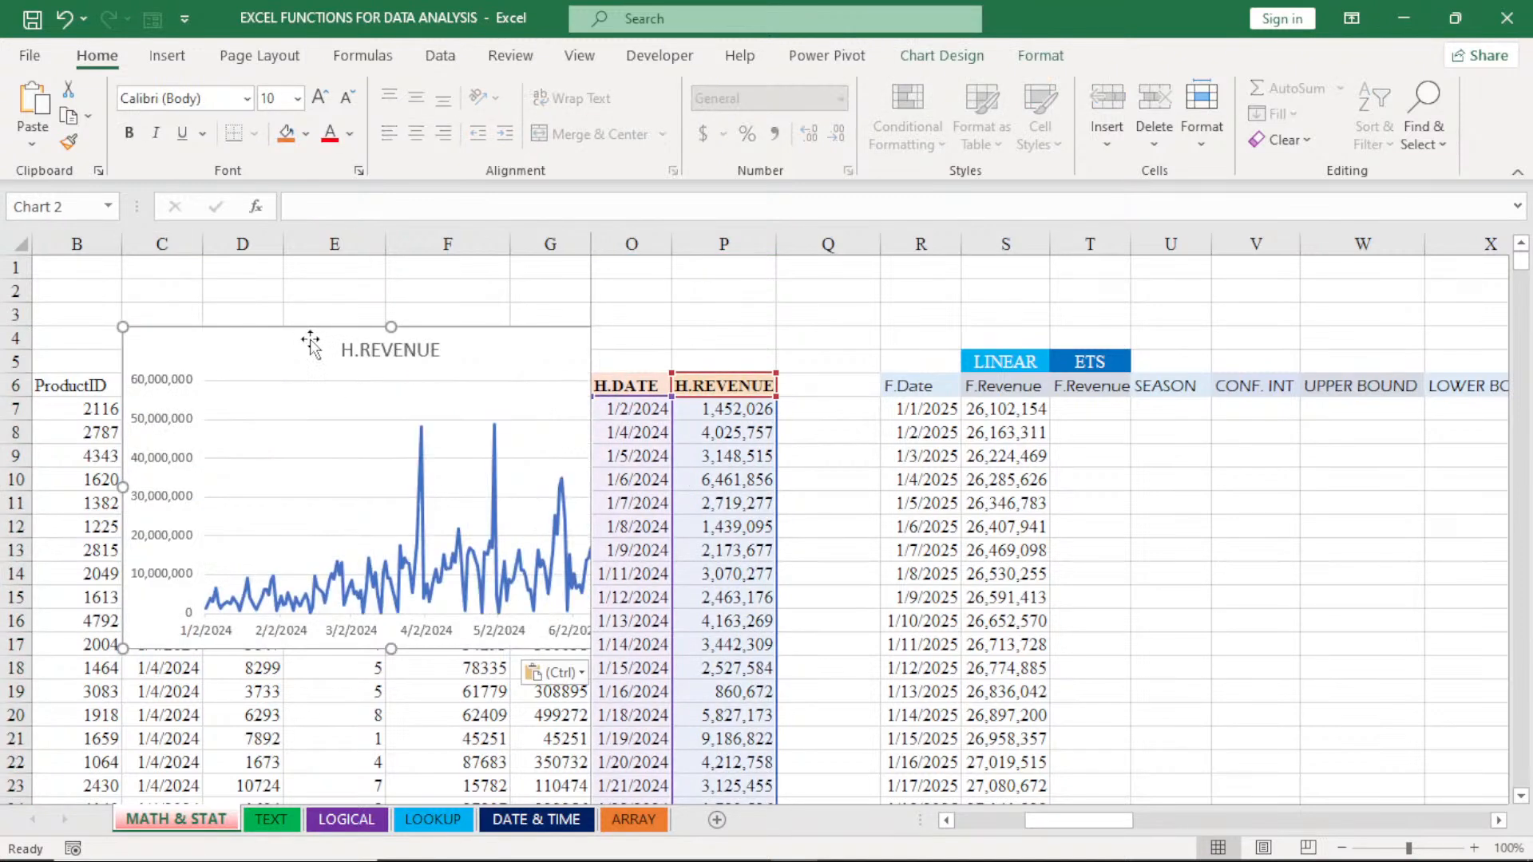
left_click_drag(274, 346, 202, 312)
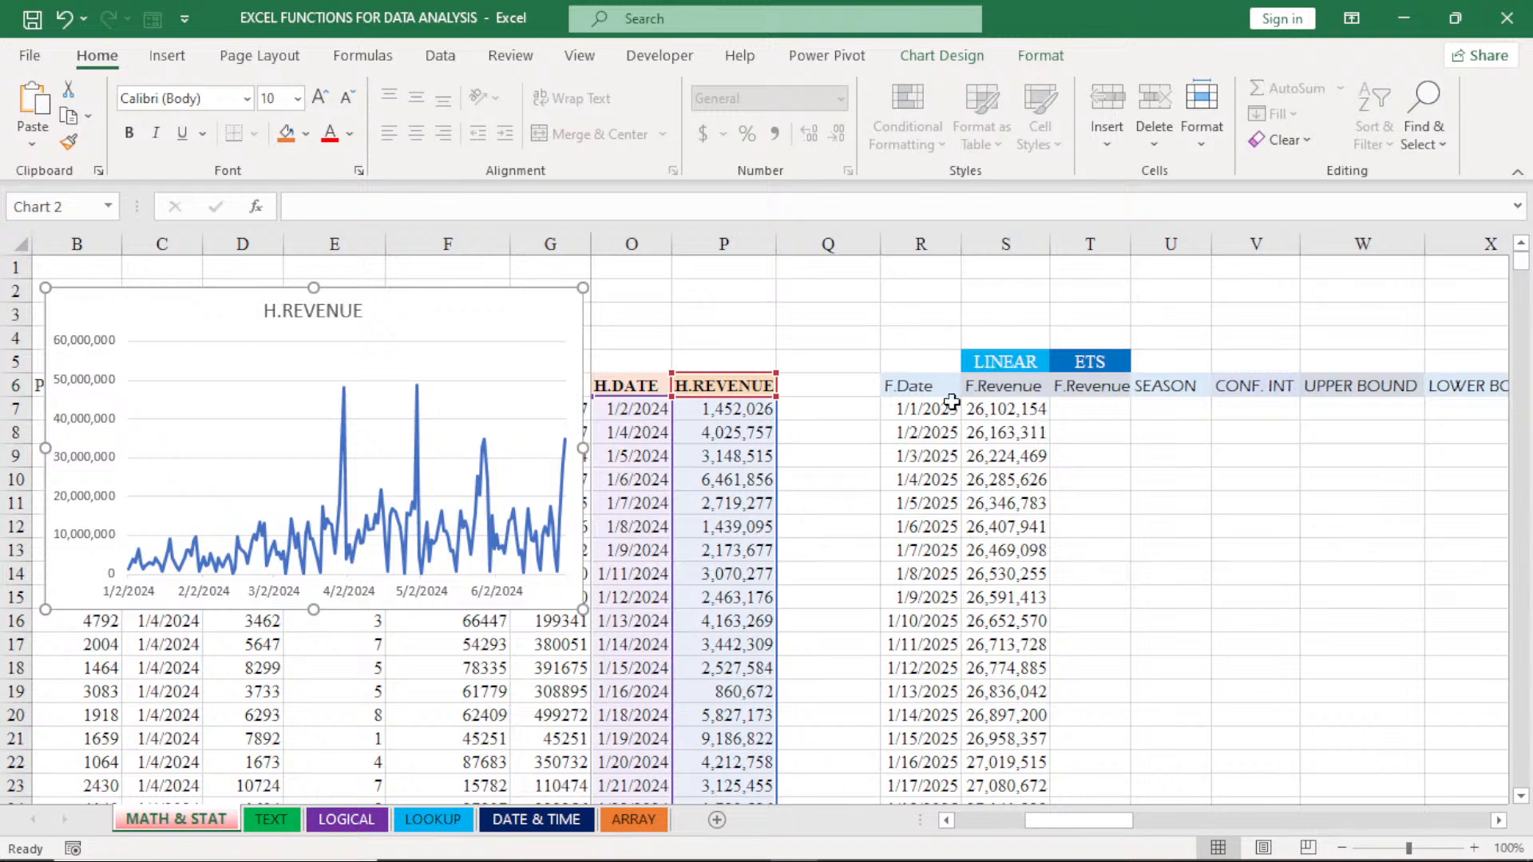
- Insert a Line chart of the linear forecast data in R6:S37, including the F.Date and F.Revenue headers
left_click_drag(925, 396, 1024, 776)
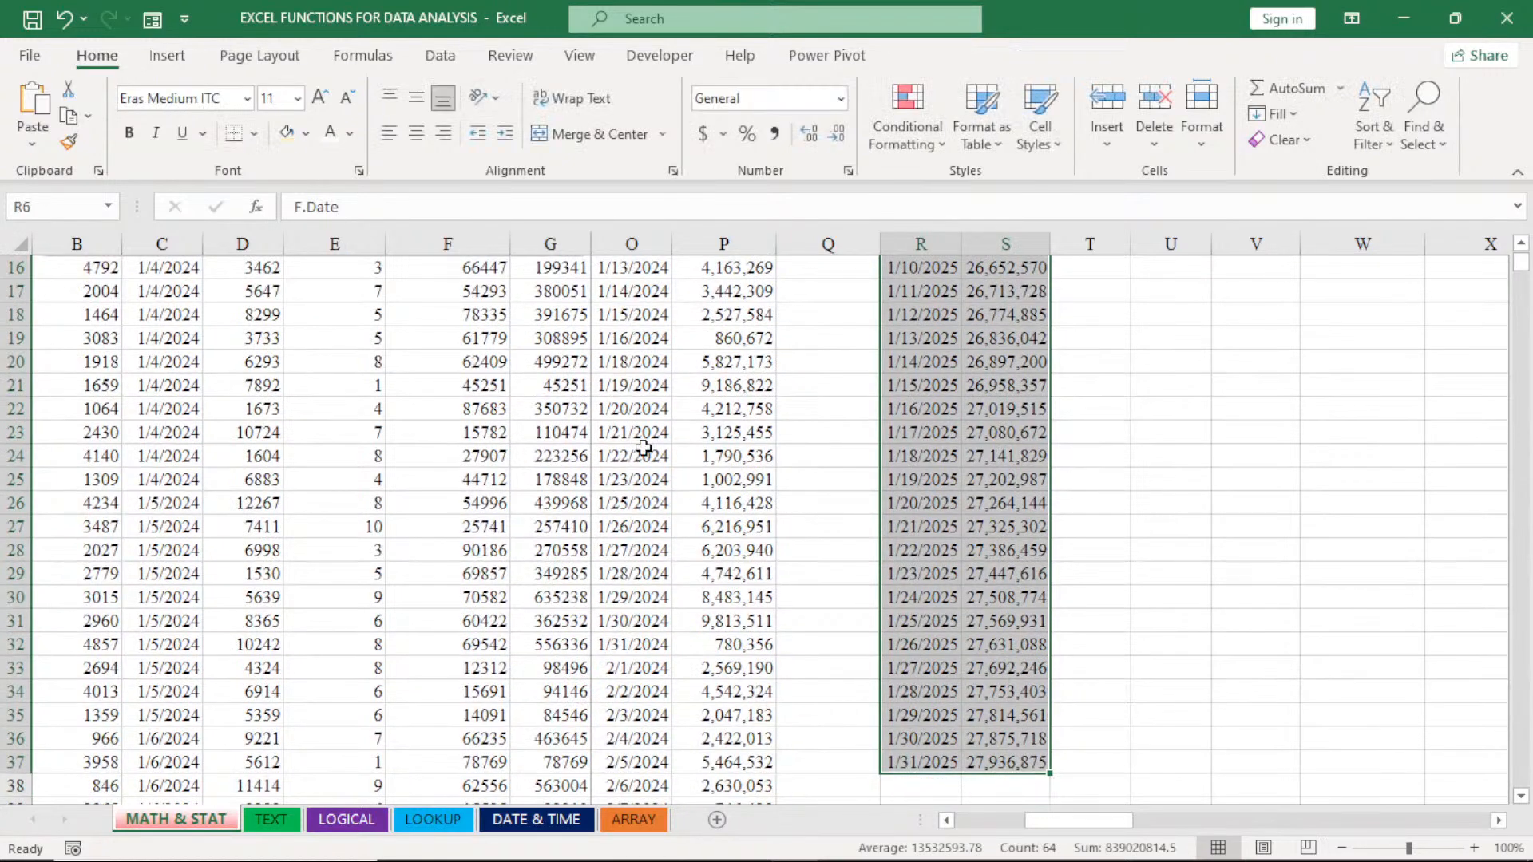
left_click(167, 55)
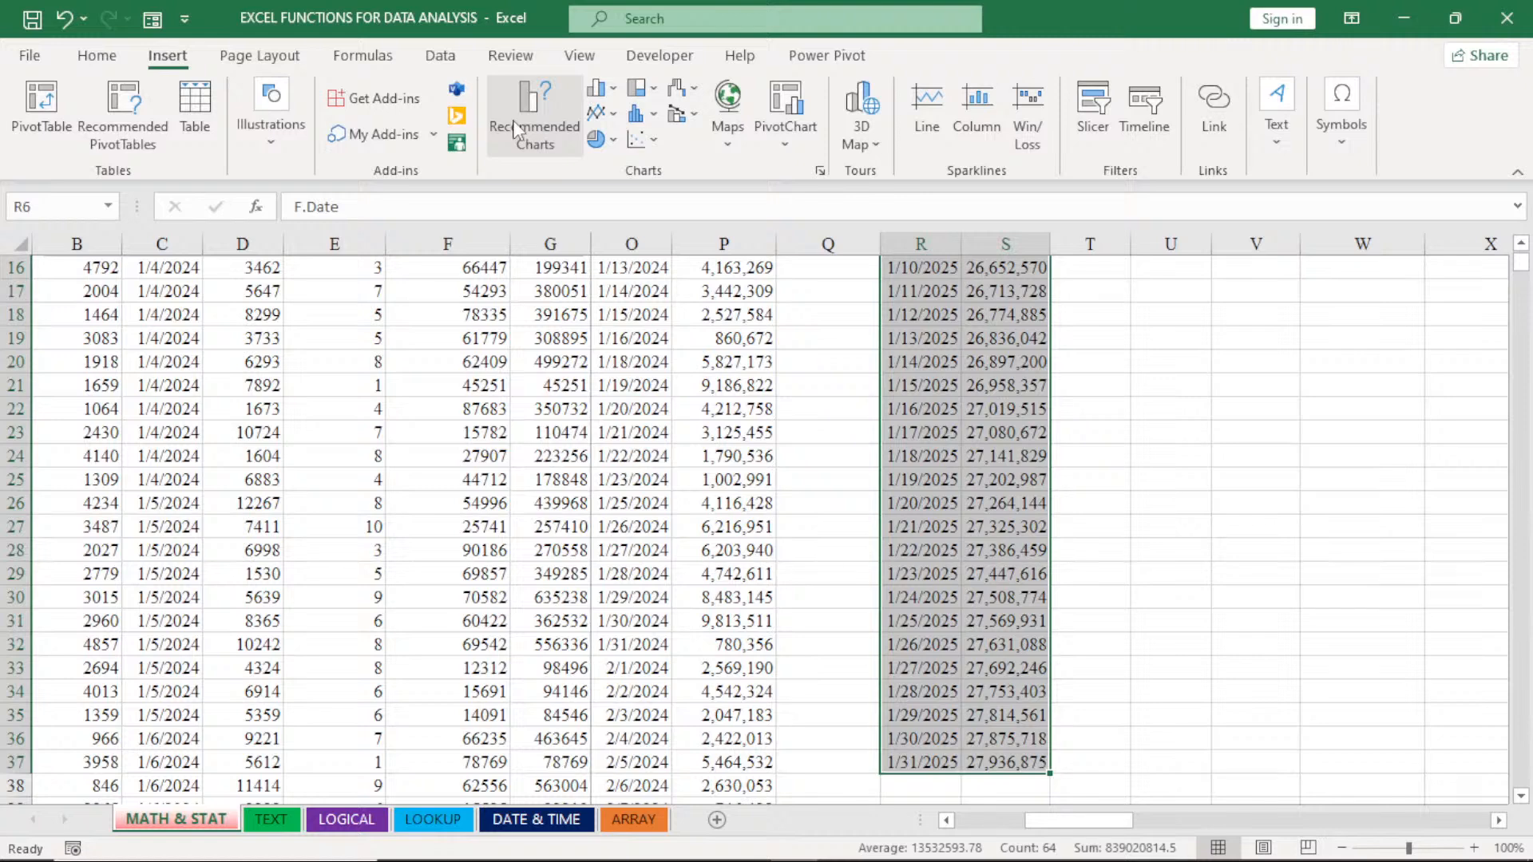
left_click(531, 128)
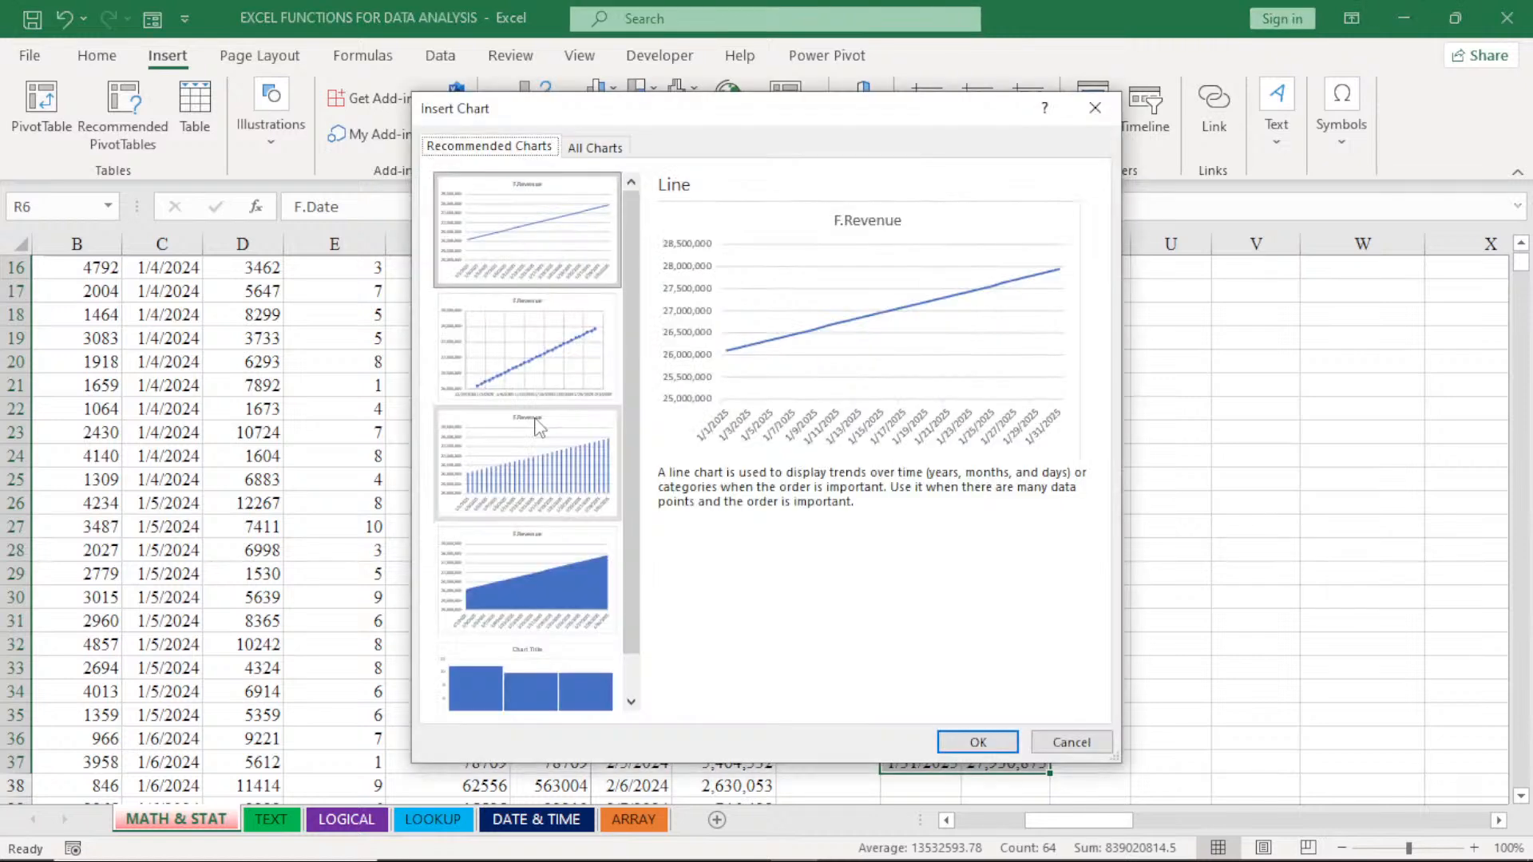
left_click(598, 152)
left_click(486, 268)
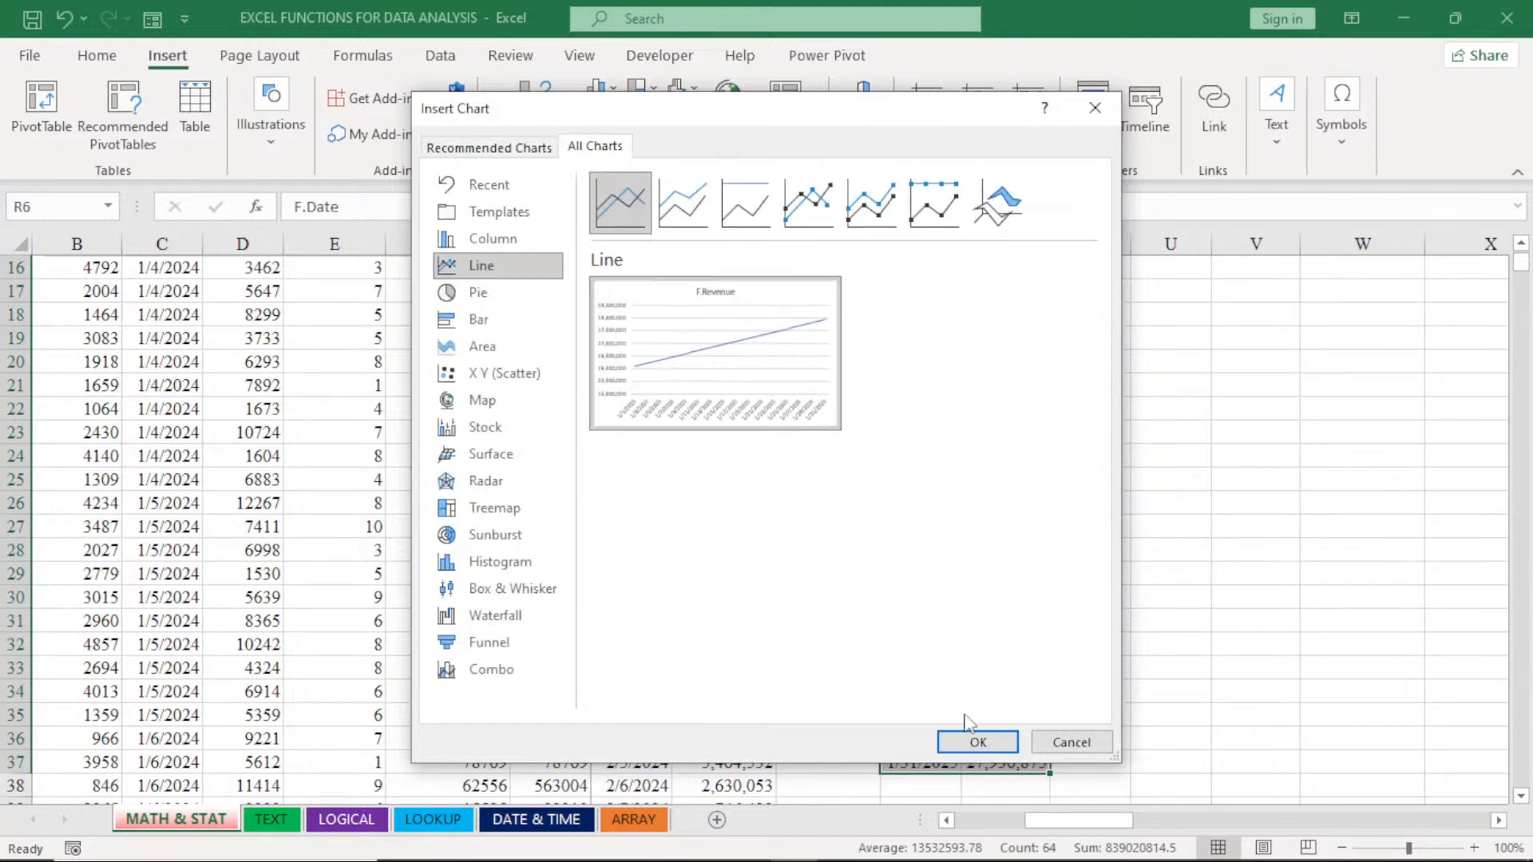
left_click(988, 745)
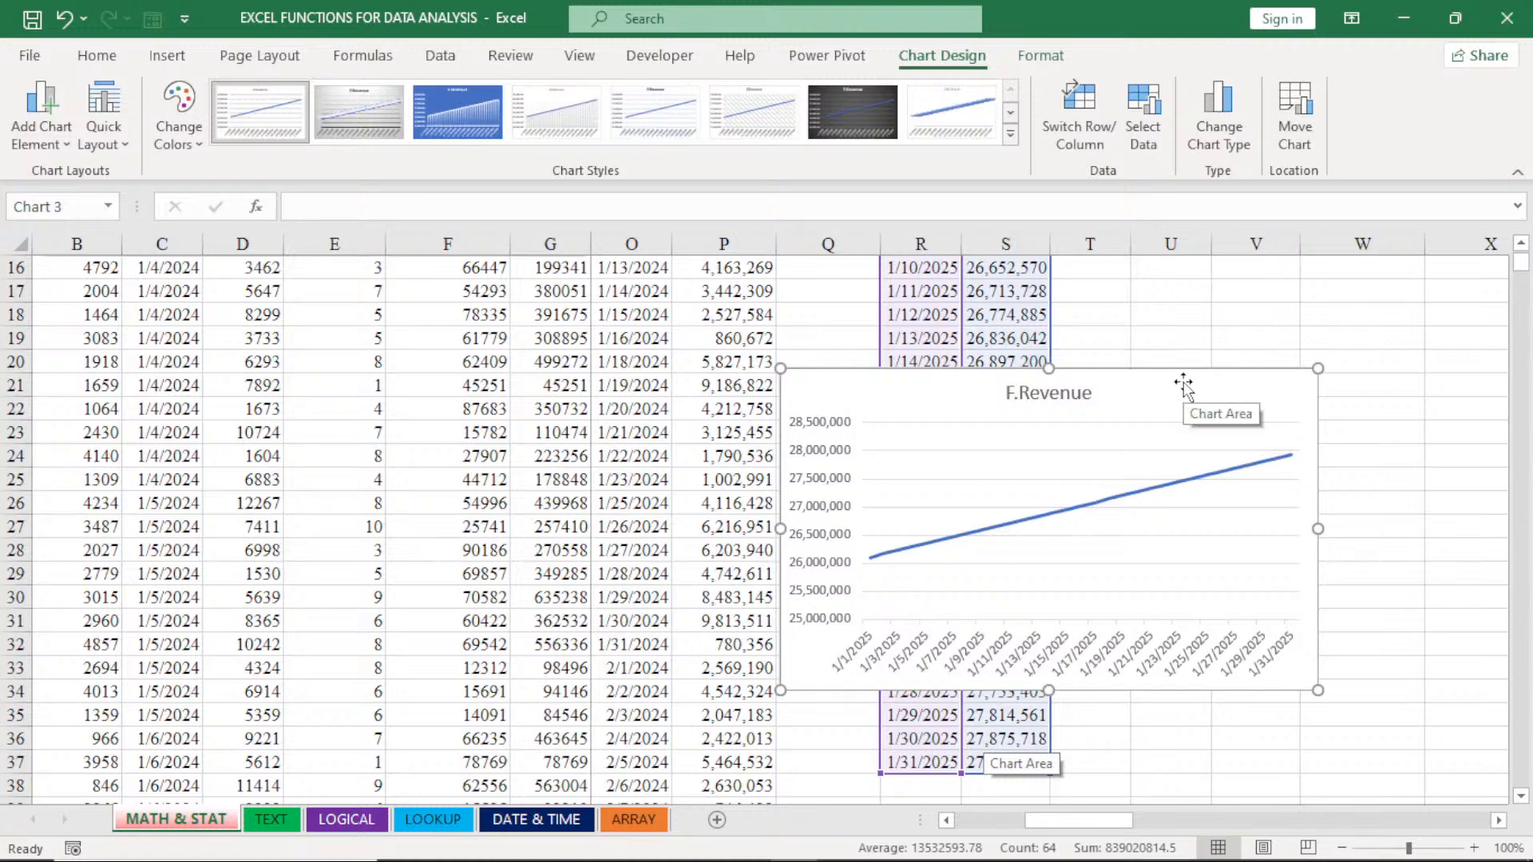
- Cut the F.Revenue chart, paste it near the top of the sheet, and position it over columns P to V at rows 2 to 15
key("Delete")
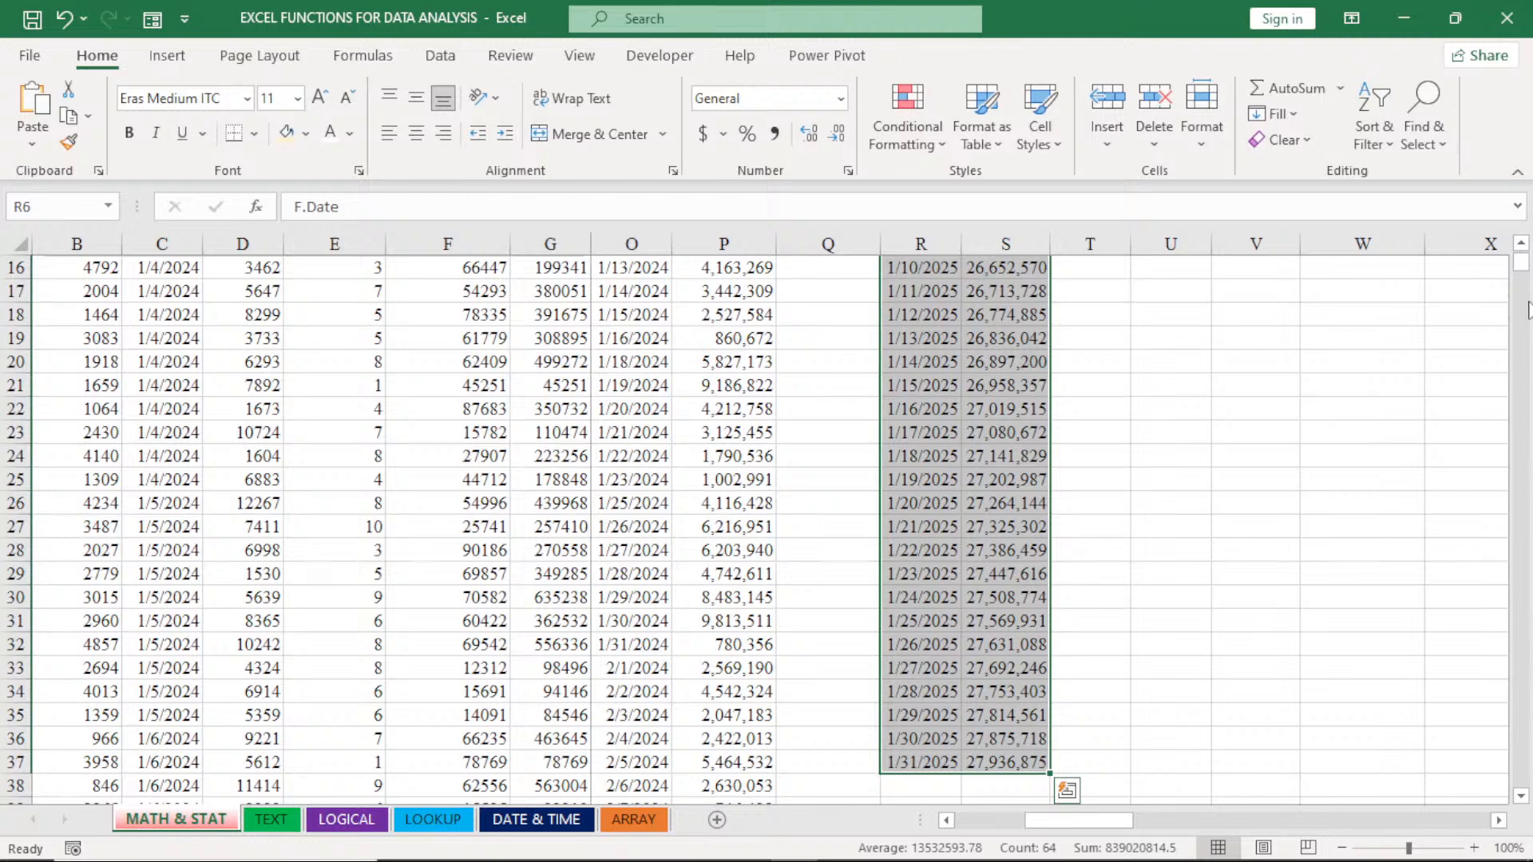
left_click_drag(1521, 263, 1523, 239)
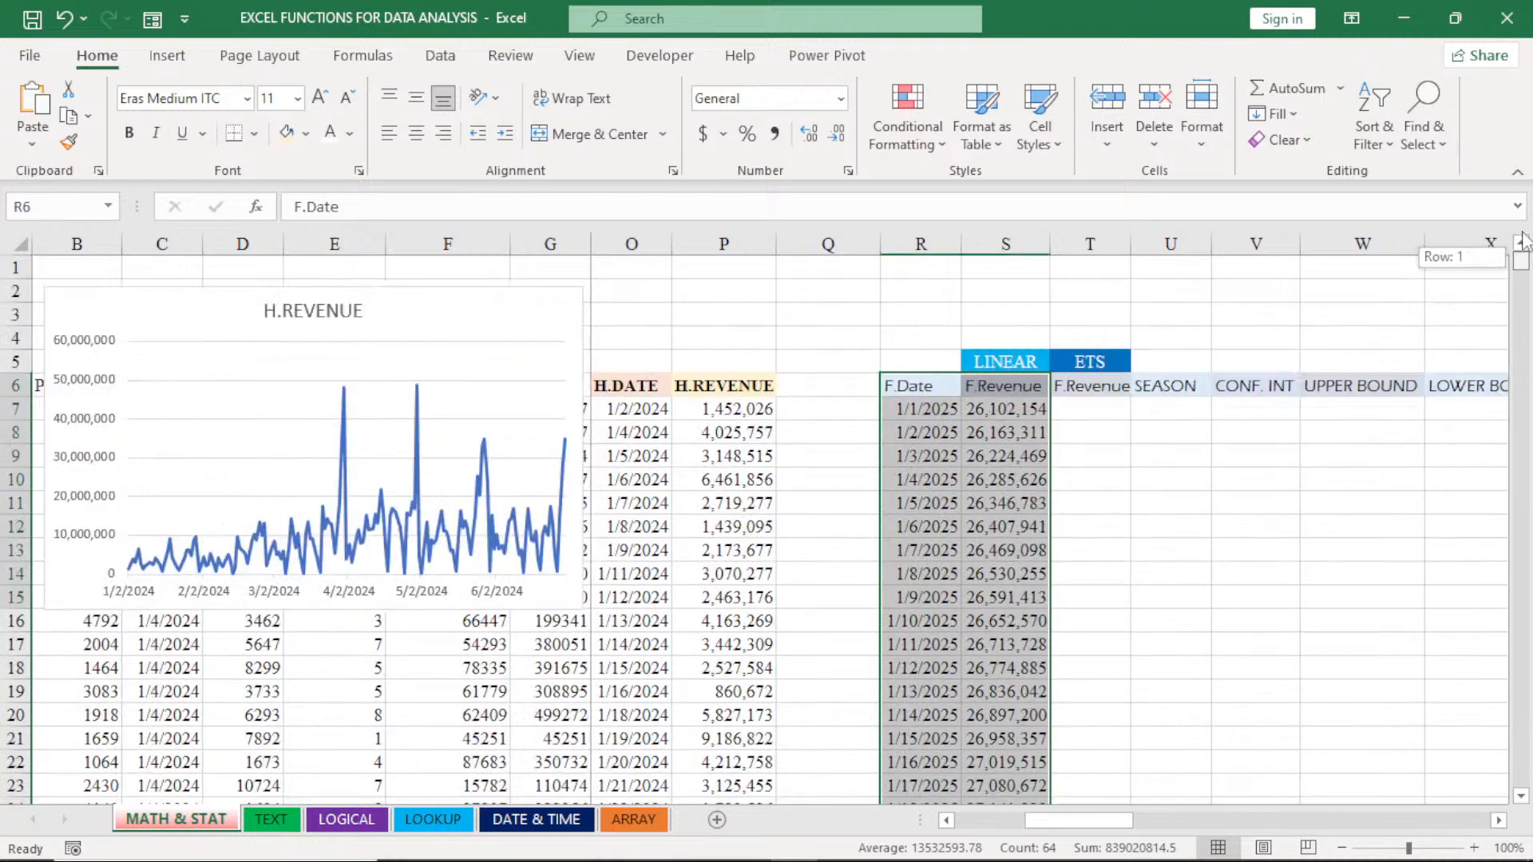
left_click(1095, 296)
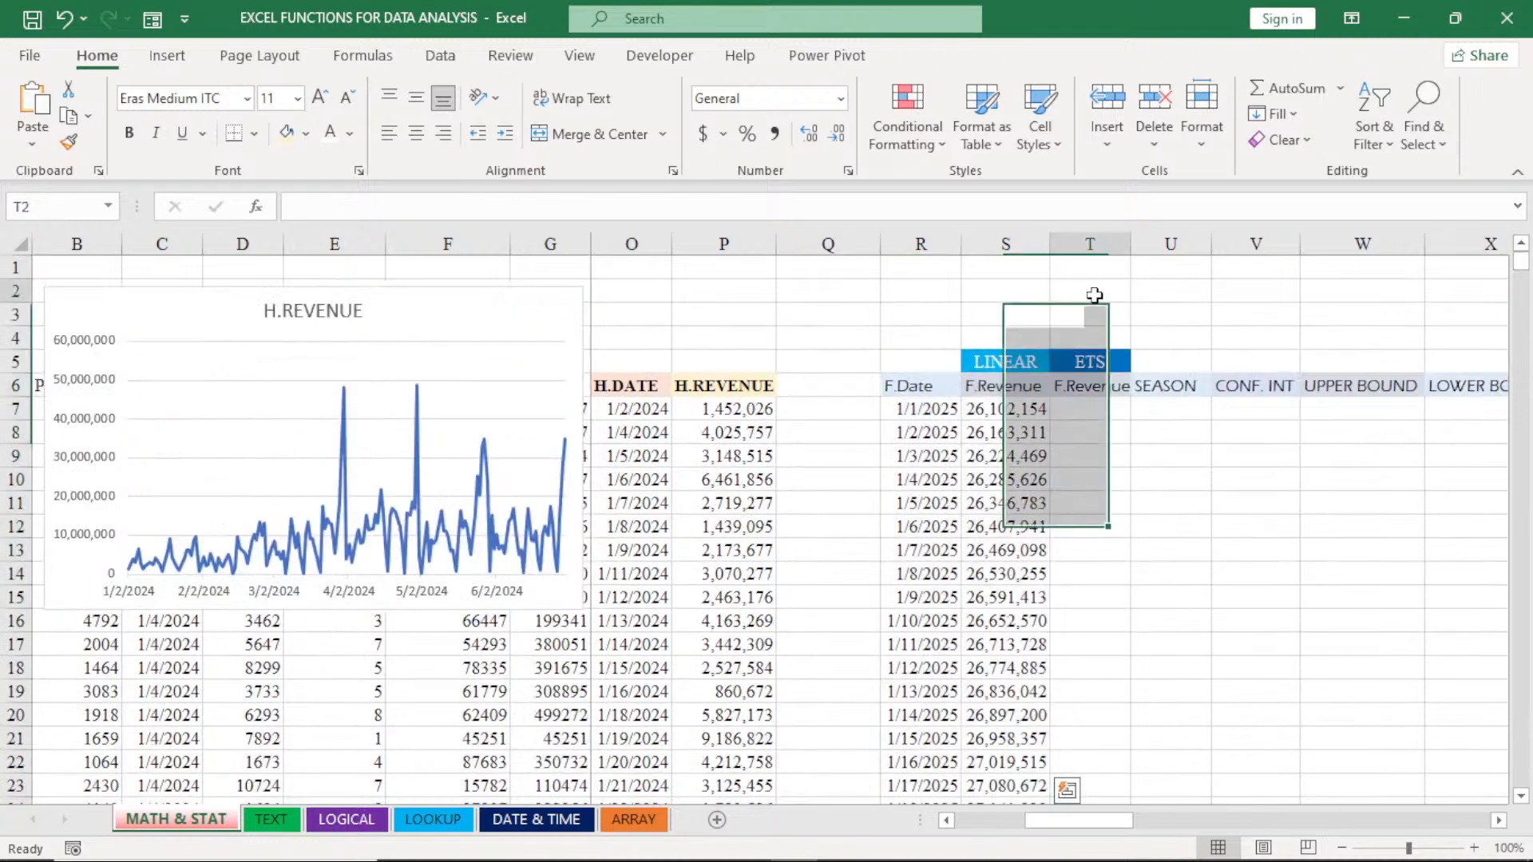
key("ctrl+v")
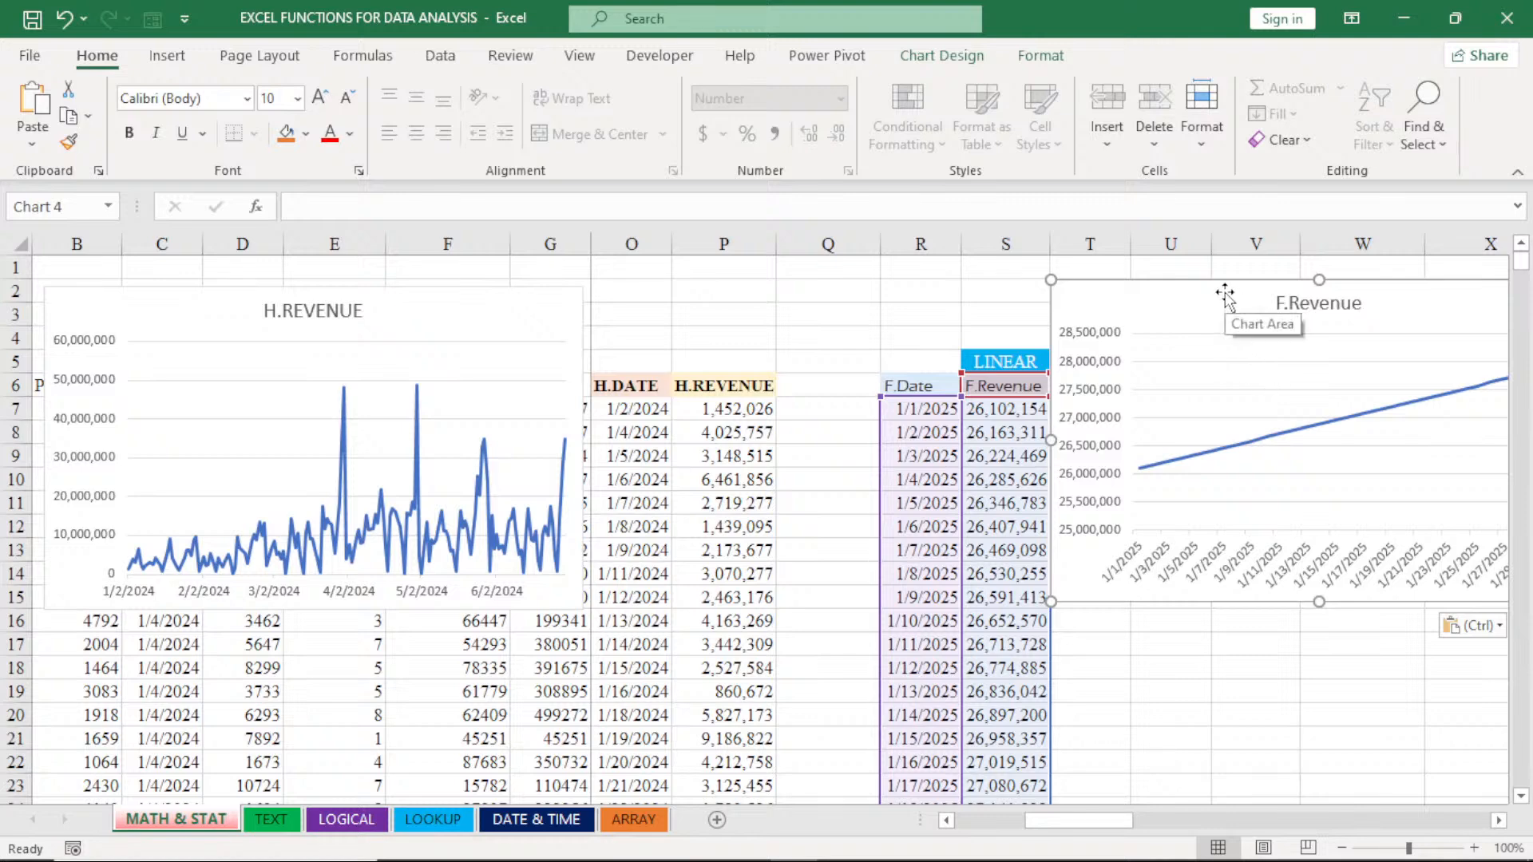
left_click_drag(1224, 293, 896, 299)
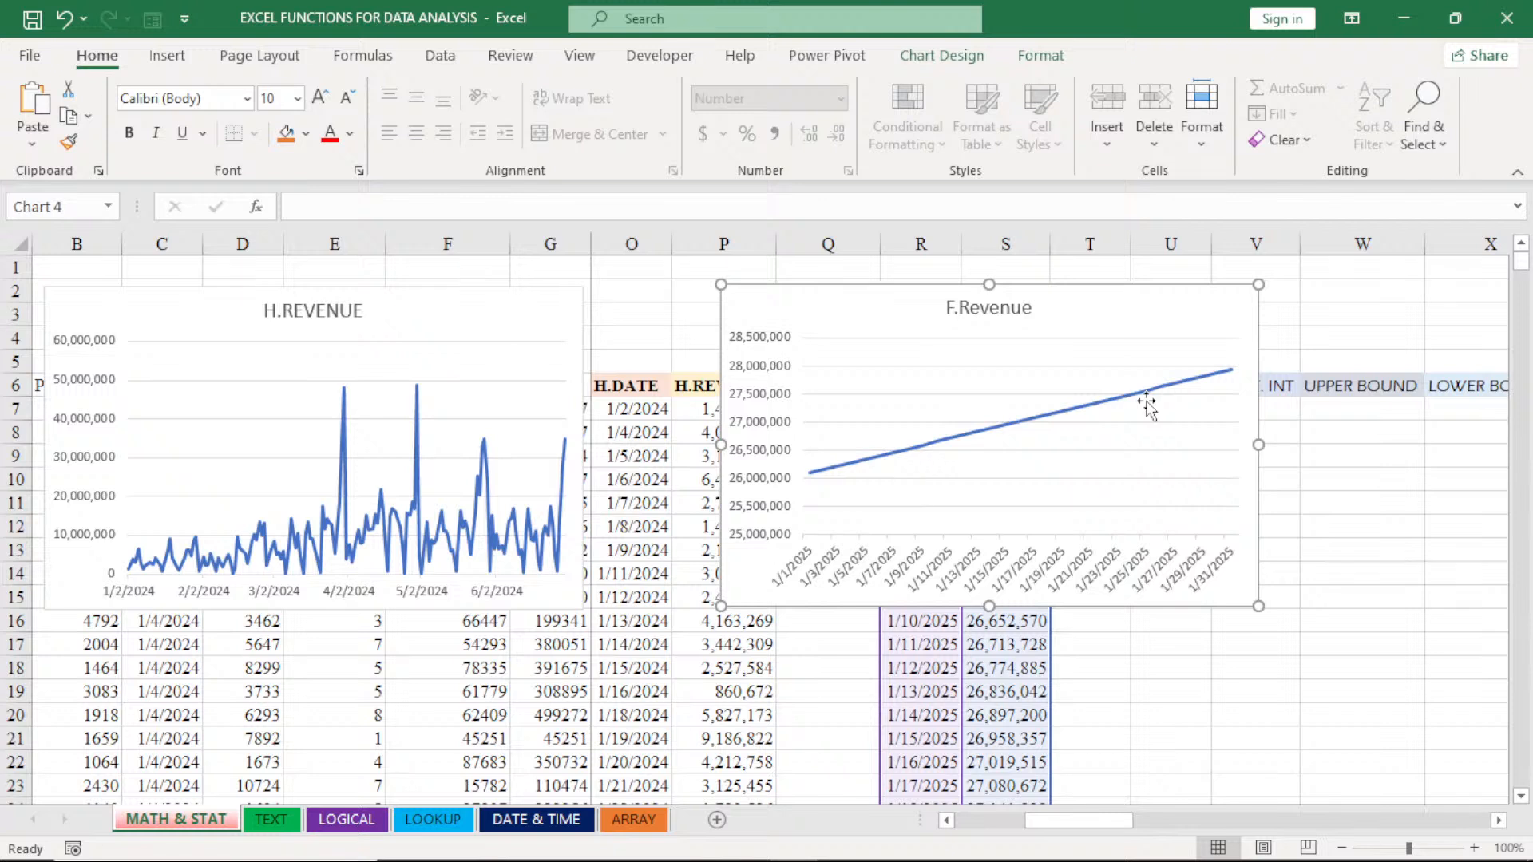
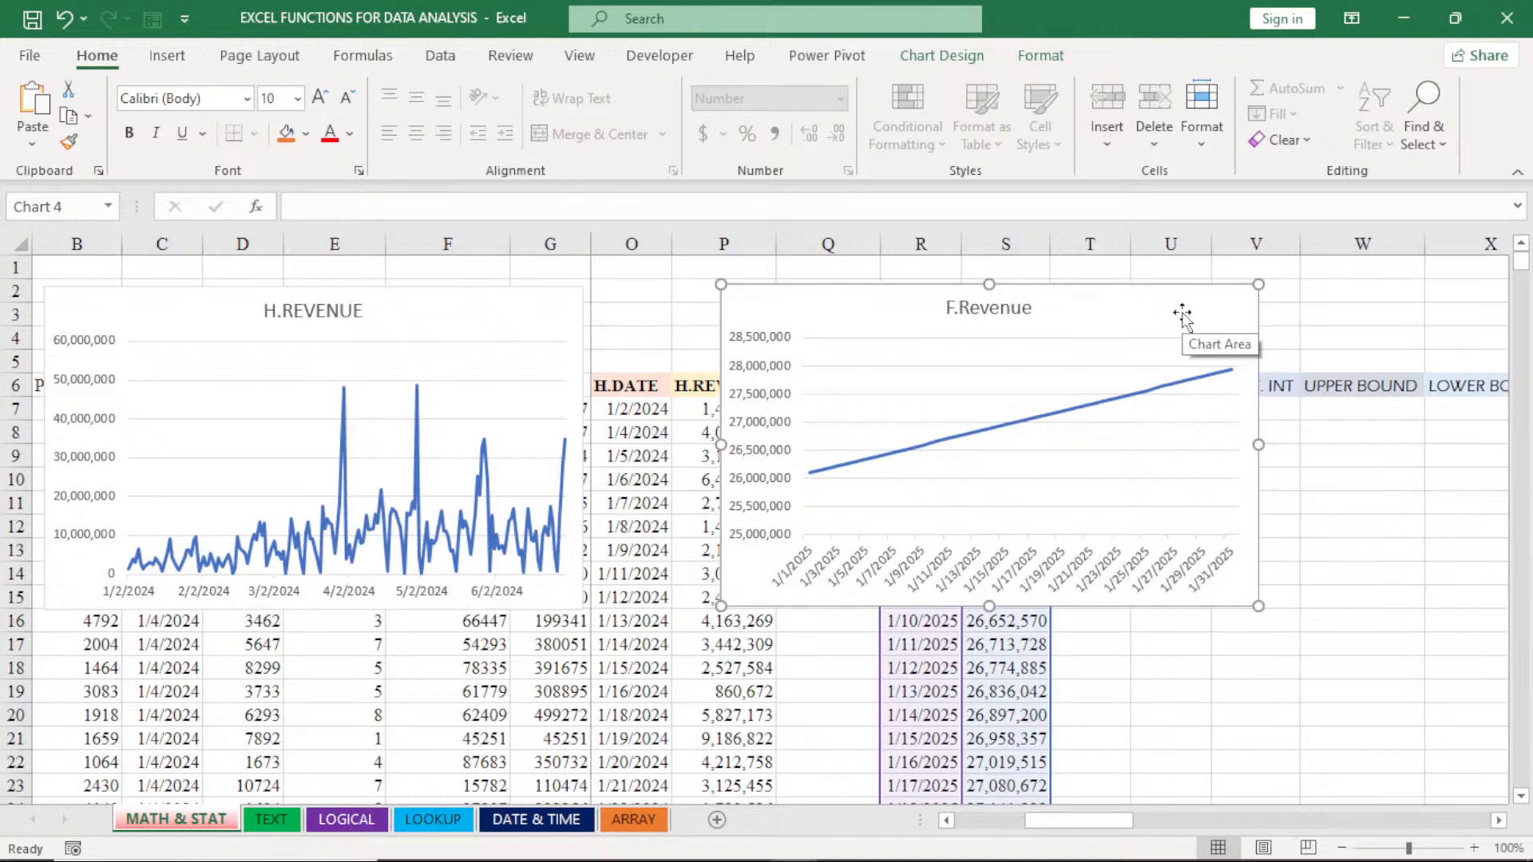
- Delete the F.Revenue line chart from the sheet
key("Delete")
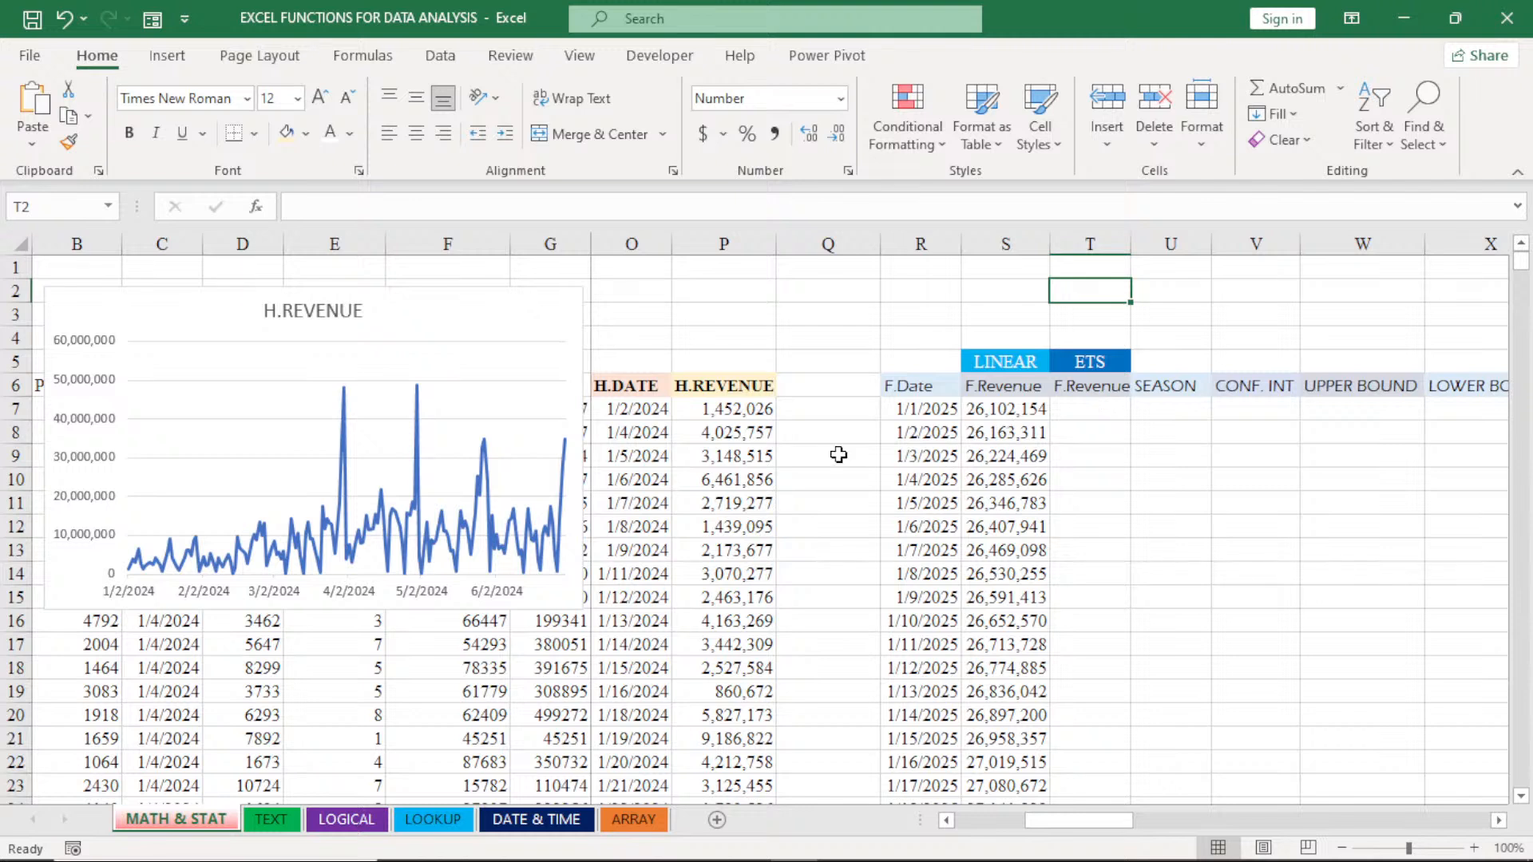
- Start a FORECAST.ETS formula in T7, under the ETS F.Revenue header, with R7 as the target date
mouse_move(156, 565)
mouse_move(339, 557)
left_click(1090, 412)
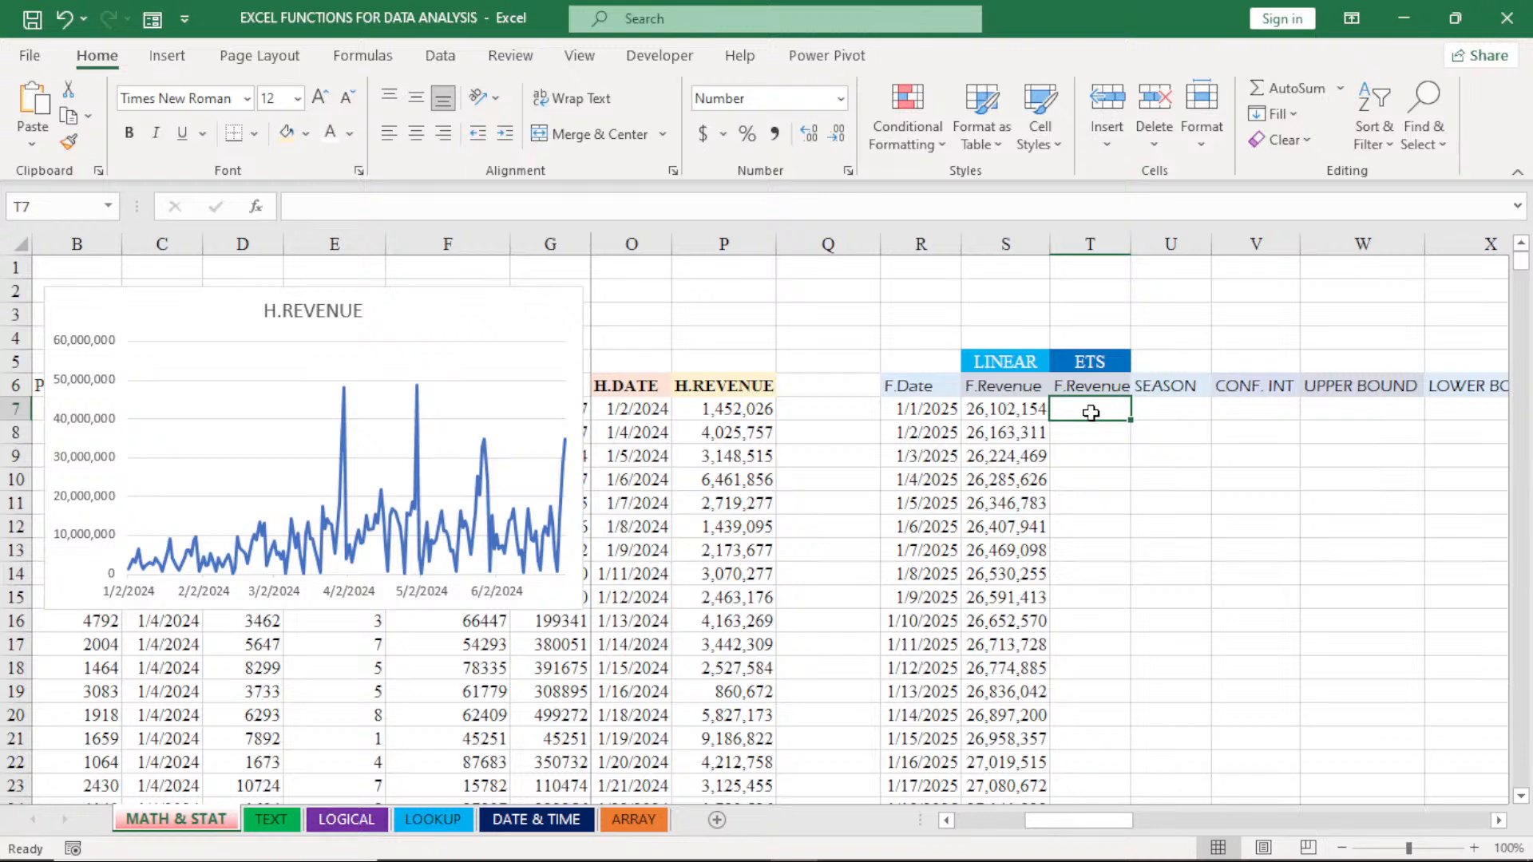
type("=")
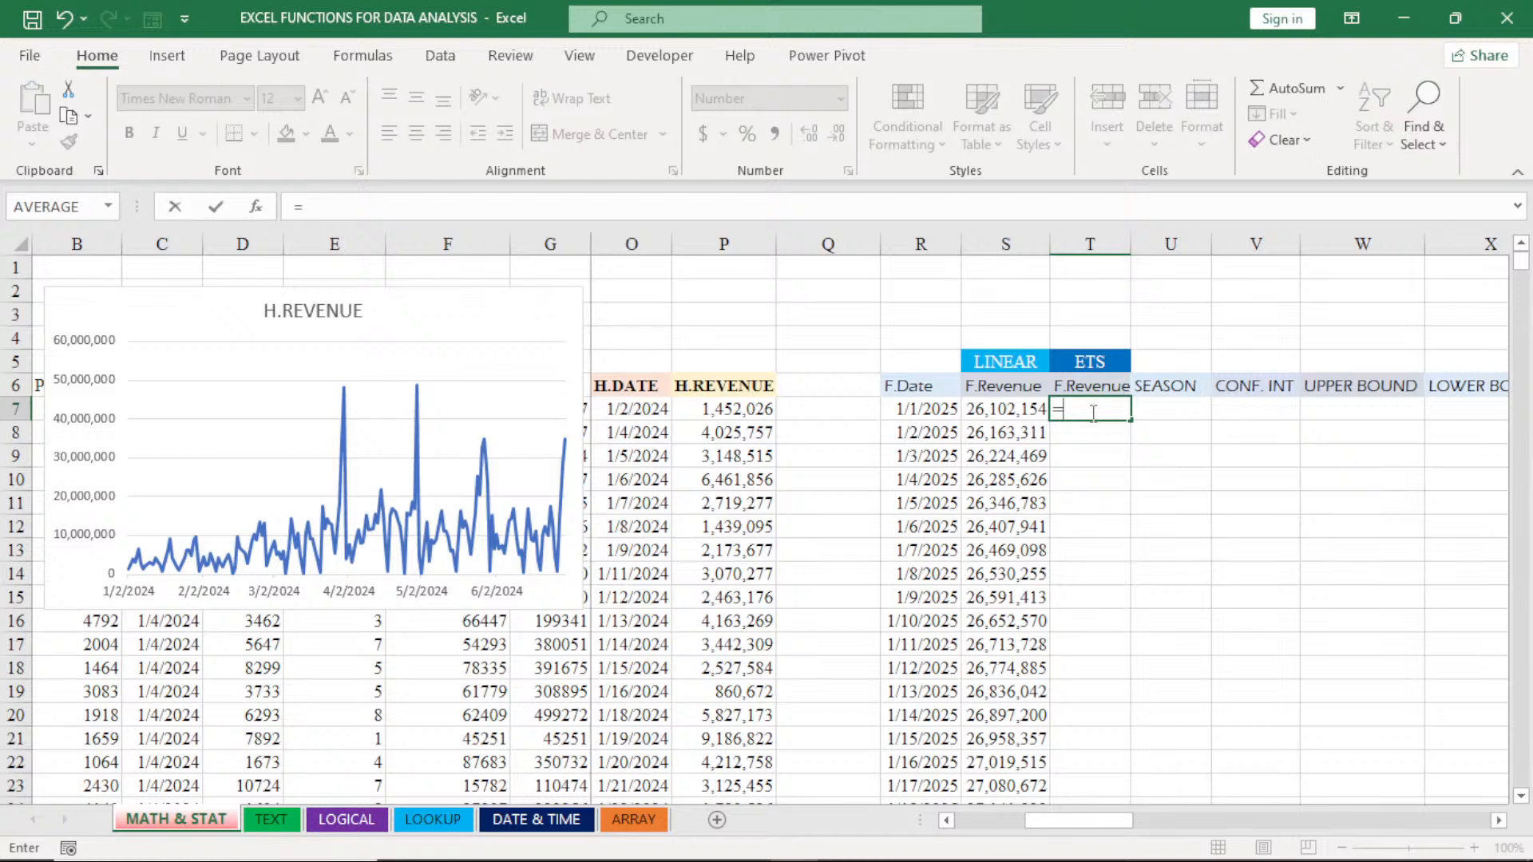
type("FORECAST.ETS(")
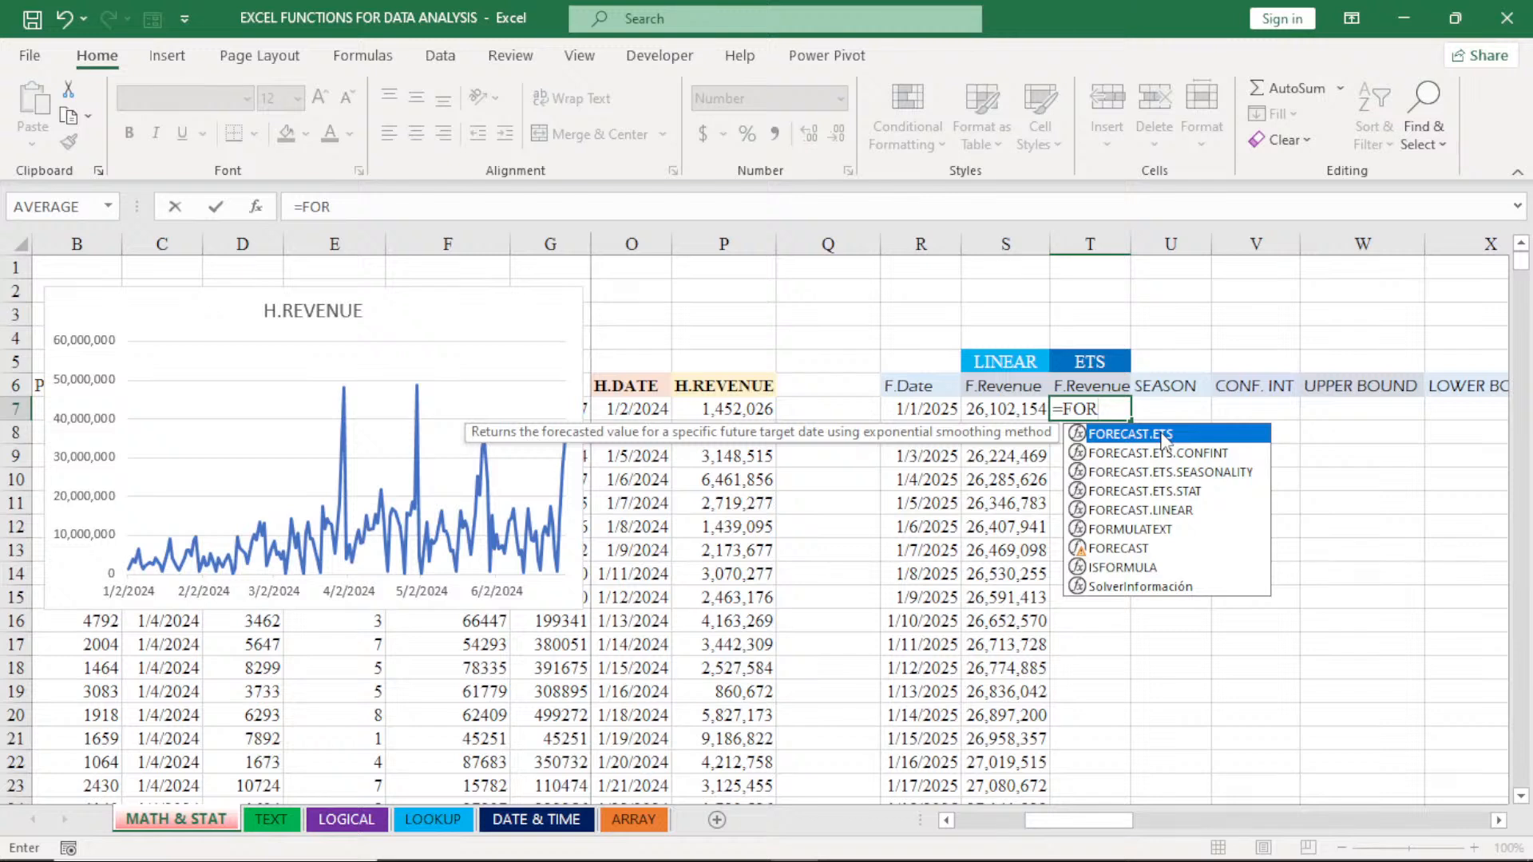
double_click(1163, 438)
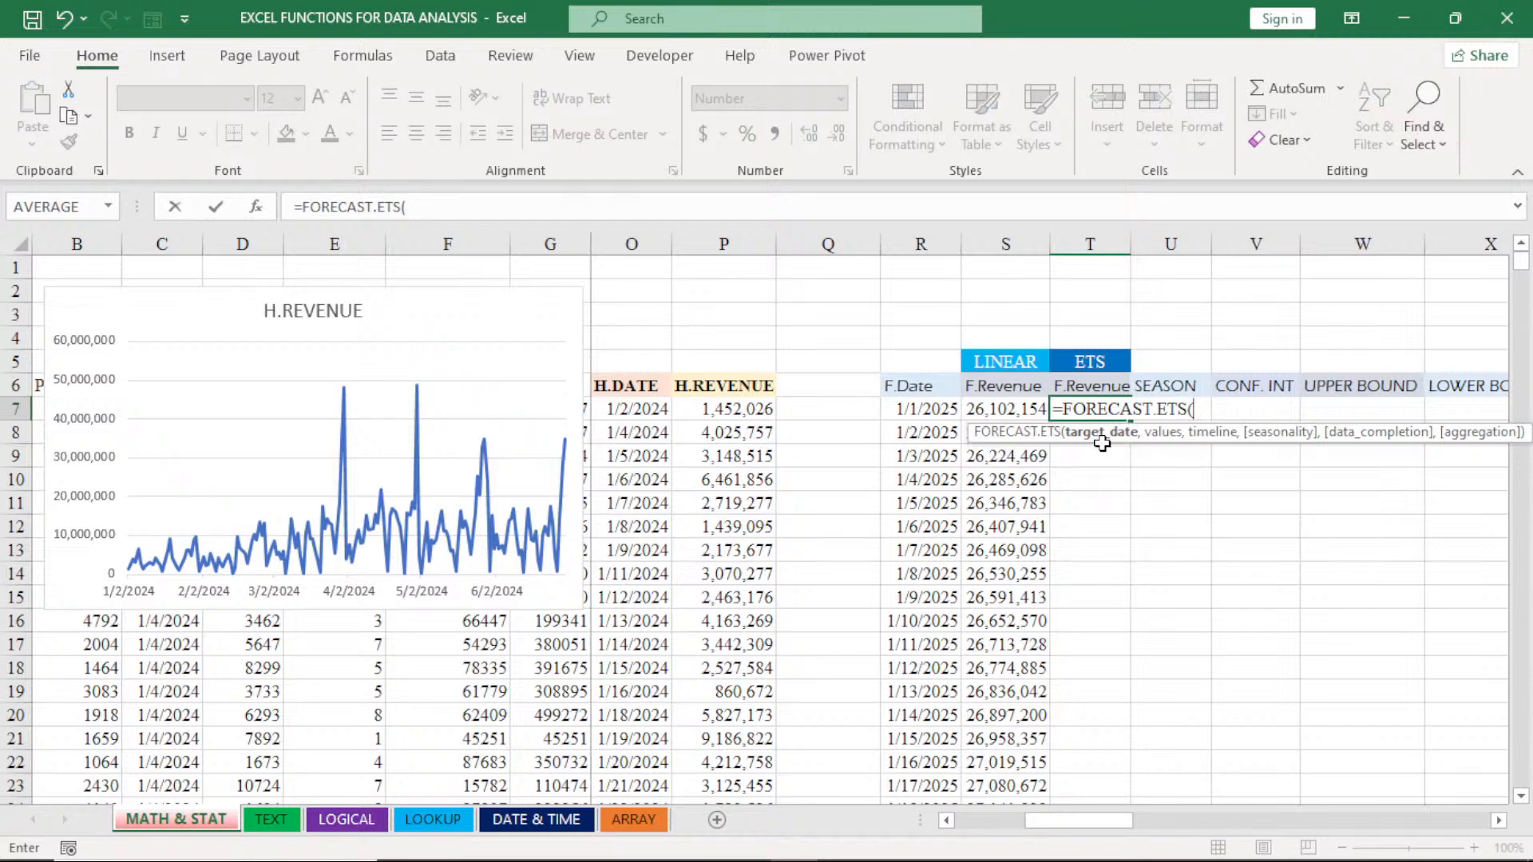
left_click(929, 412)
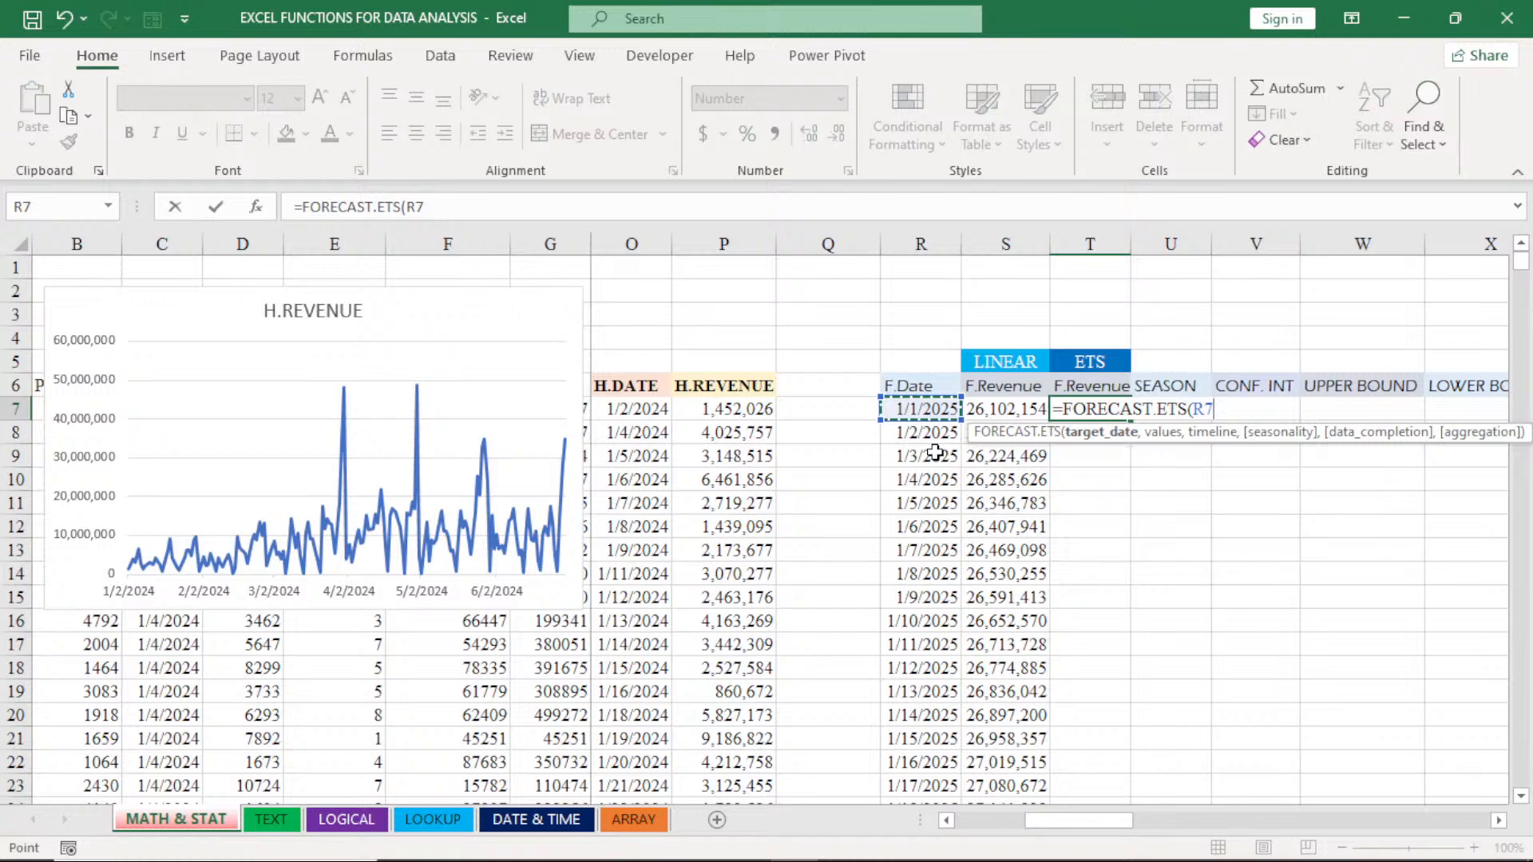
type(",")
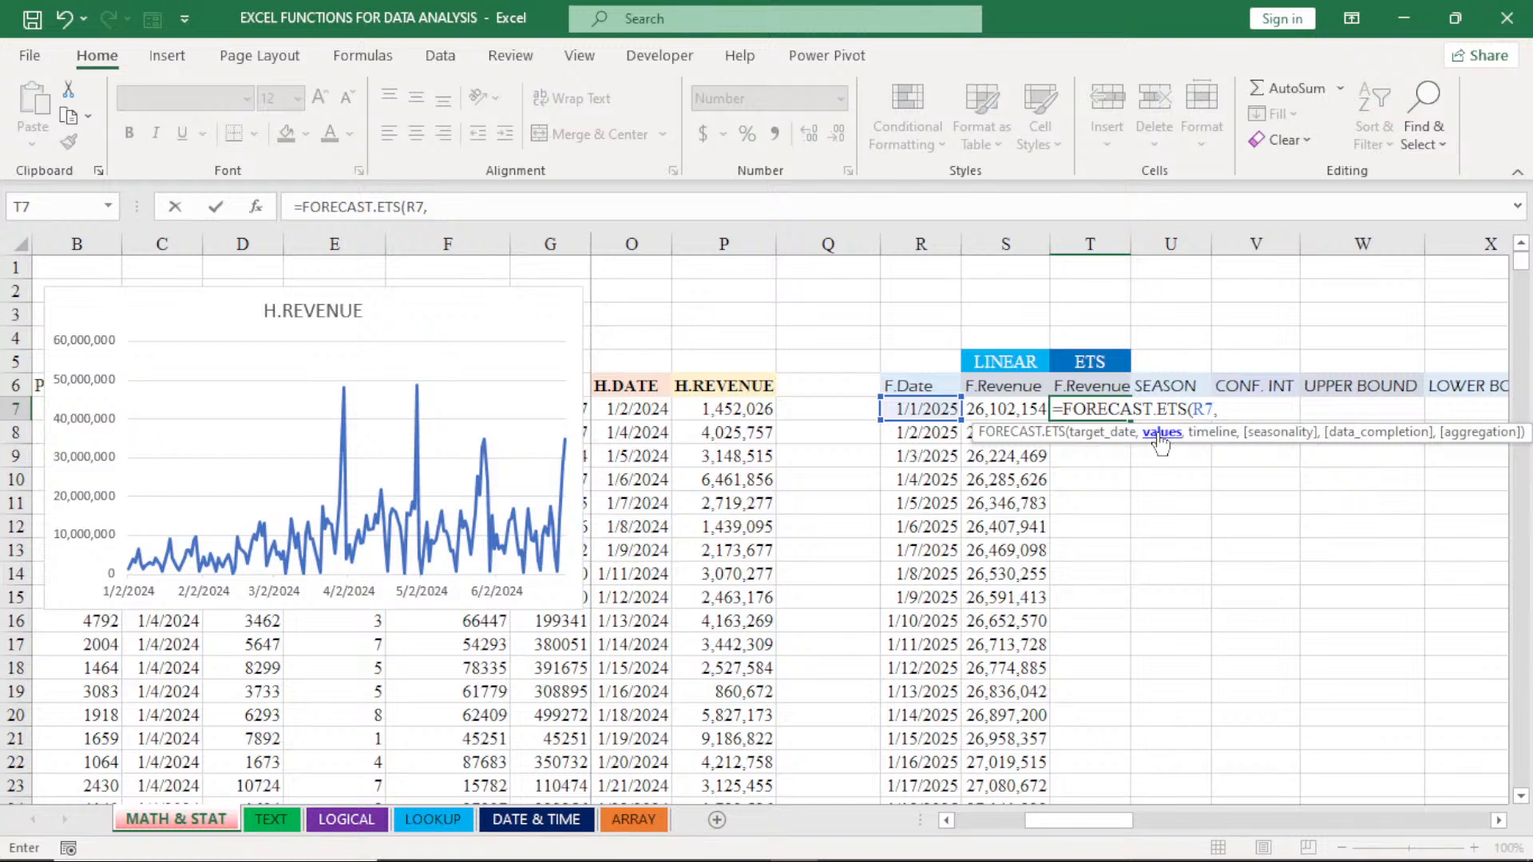
- Add the H.REVENUE data as the formula's values argument, locked as the absolute range $P$7:$P$175
left_click(727, 409)
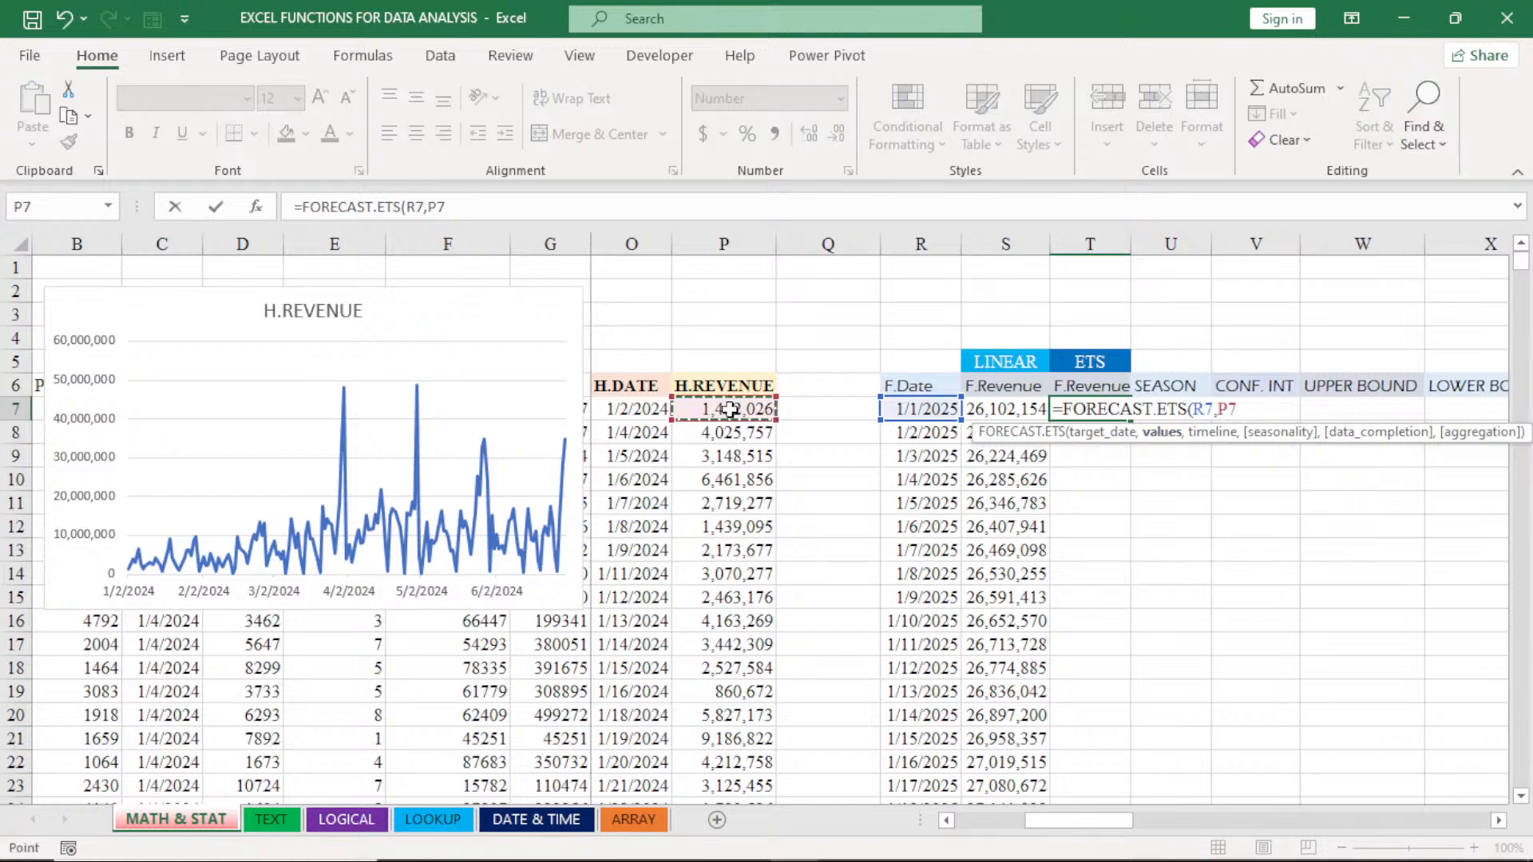
key("ctrl+shift+Down")
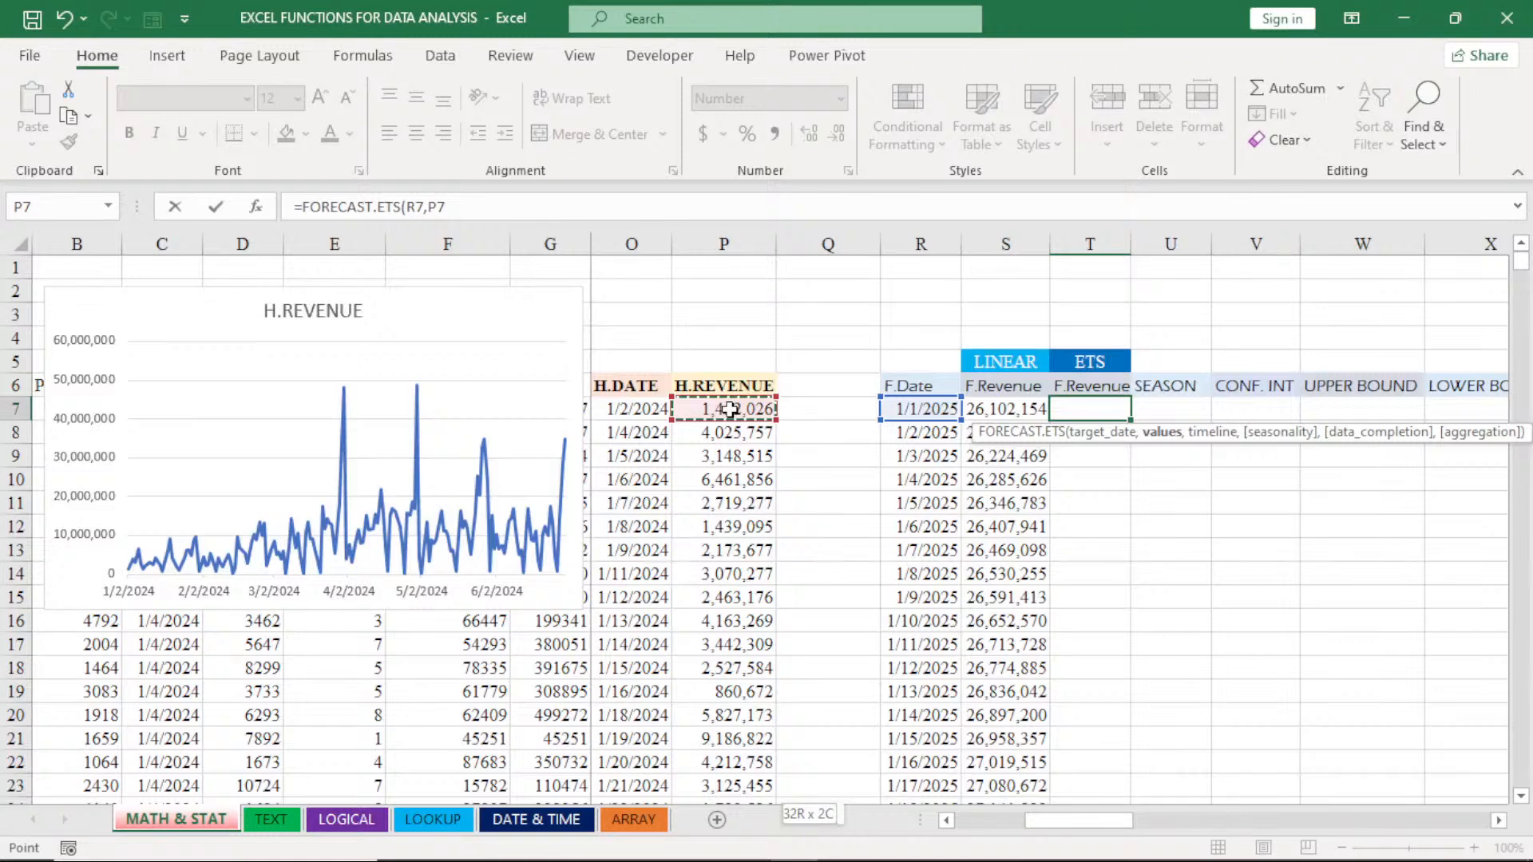
key("ctrl+shift+Down")
type(",")
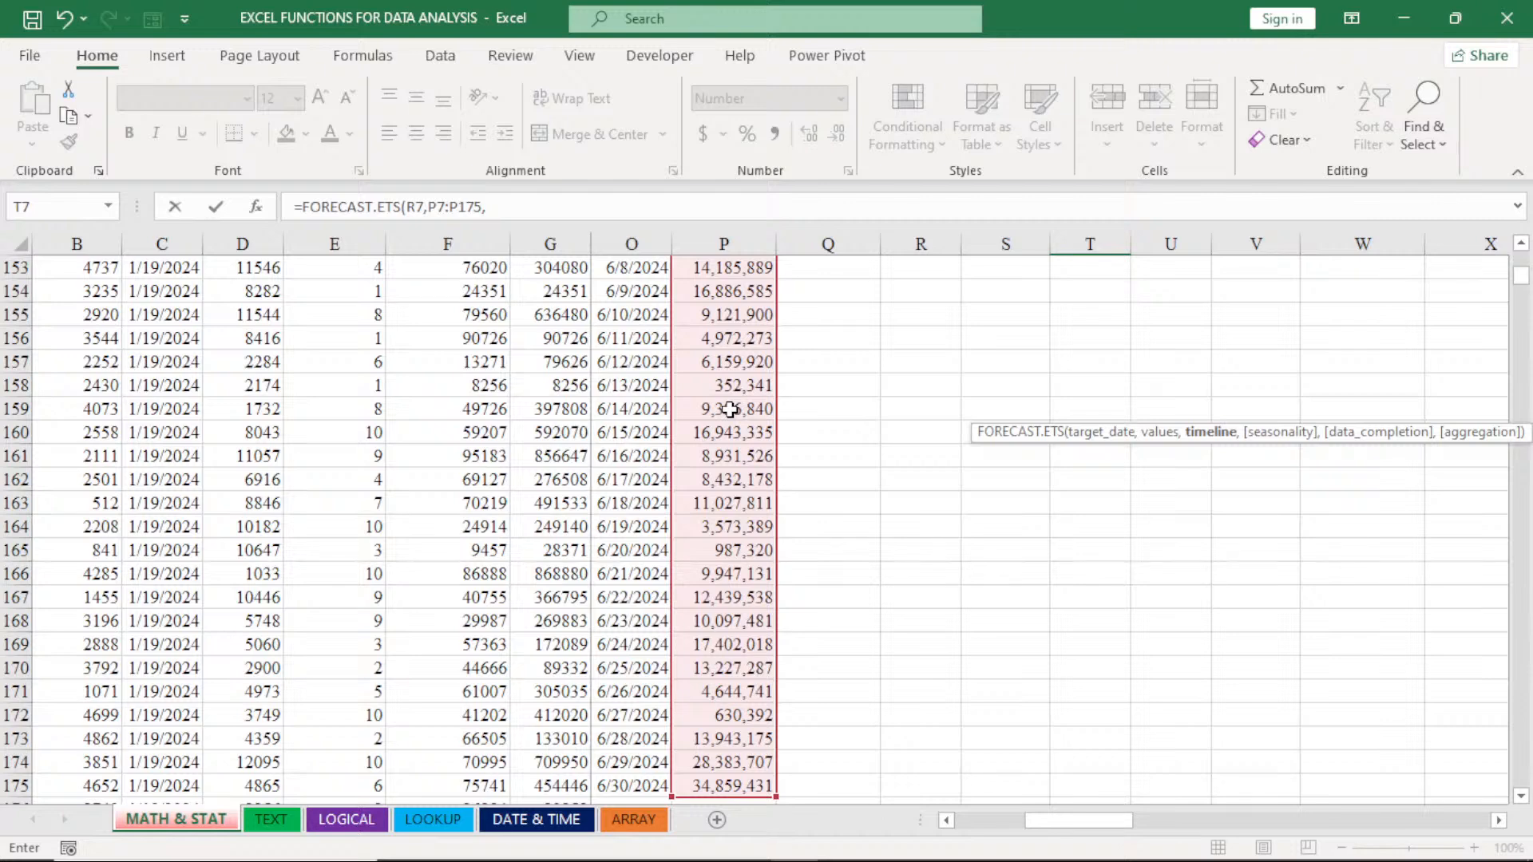
key("ctrl+BackSpace")
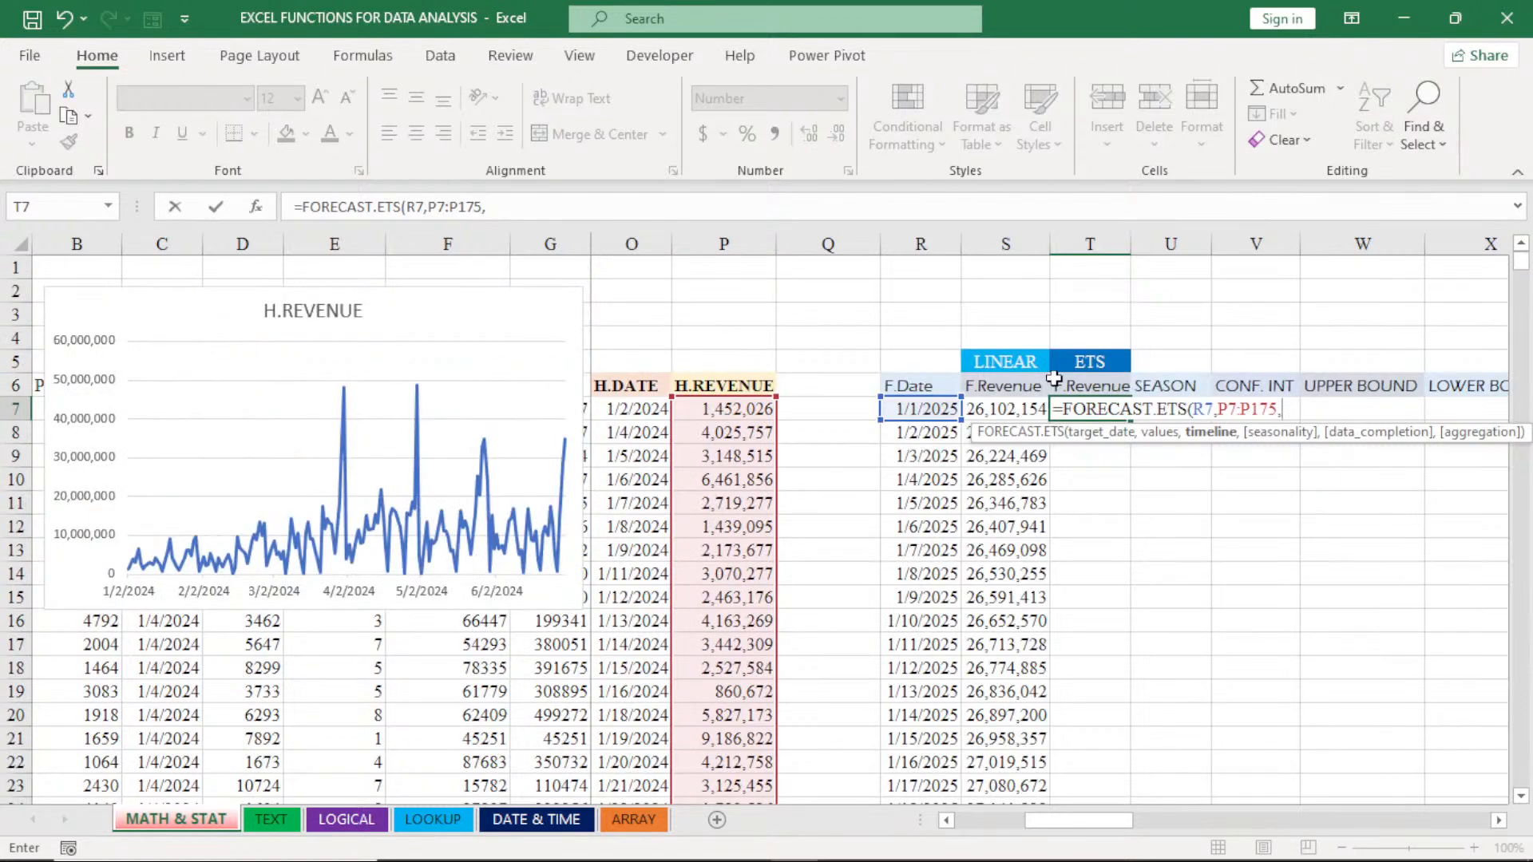
left_click(1229, 409)
key("F4")
left_click(1280, 409)
key("F4")
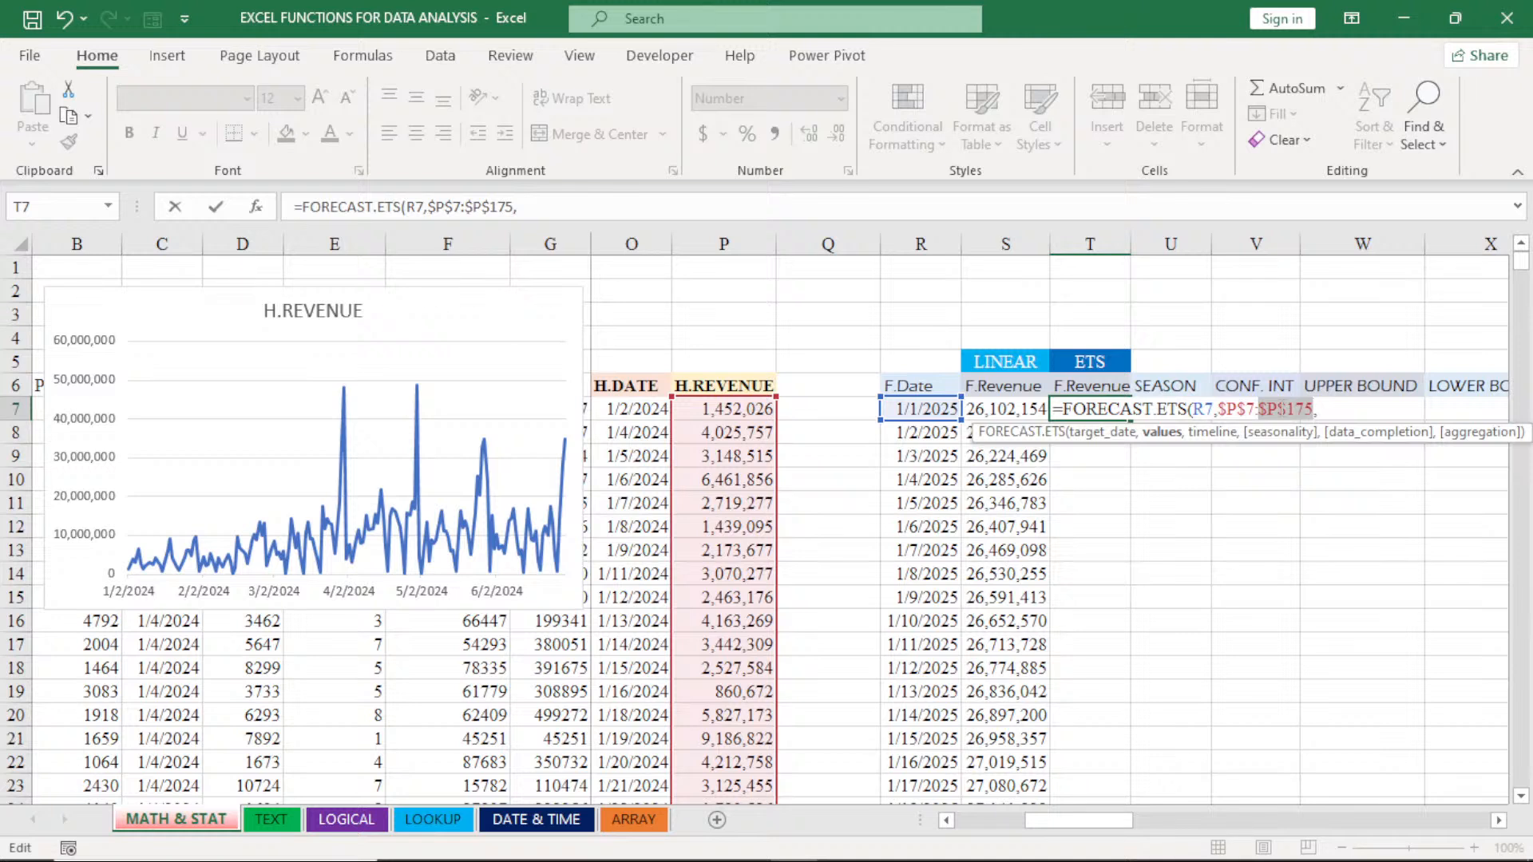
left_click(1319, 408)
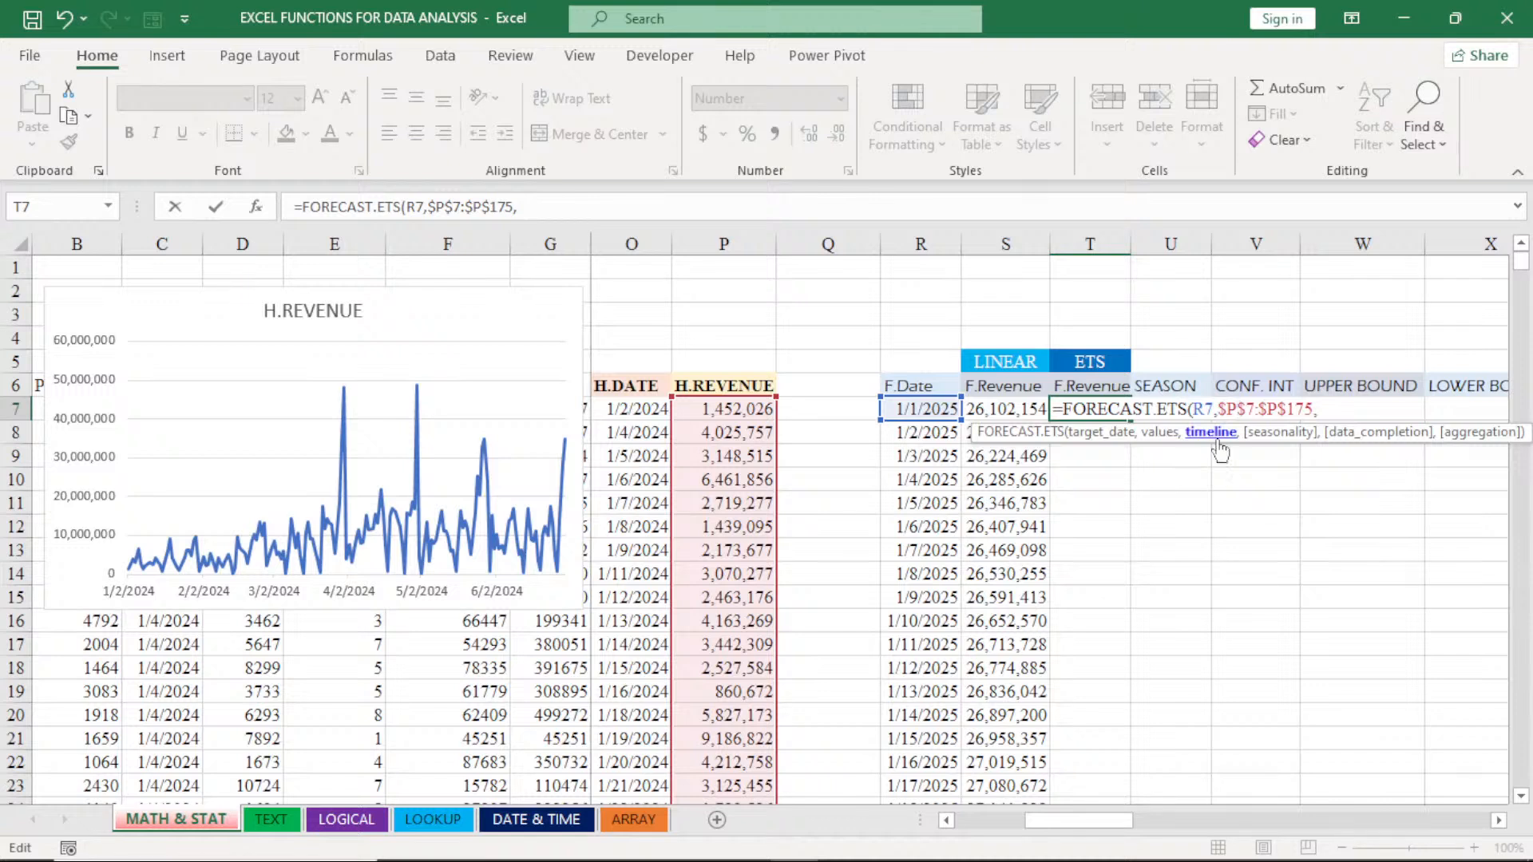
- Set the timeline to the absolute H.DATE range $O$7:$O$175, omit the optional arguments and complete the FORECAST.ETS formula
left_click(635, 411)
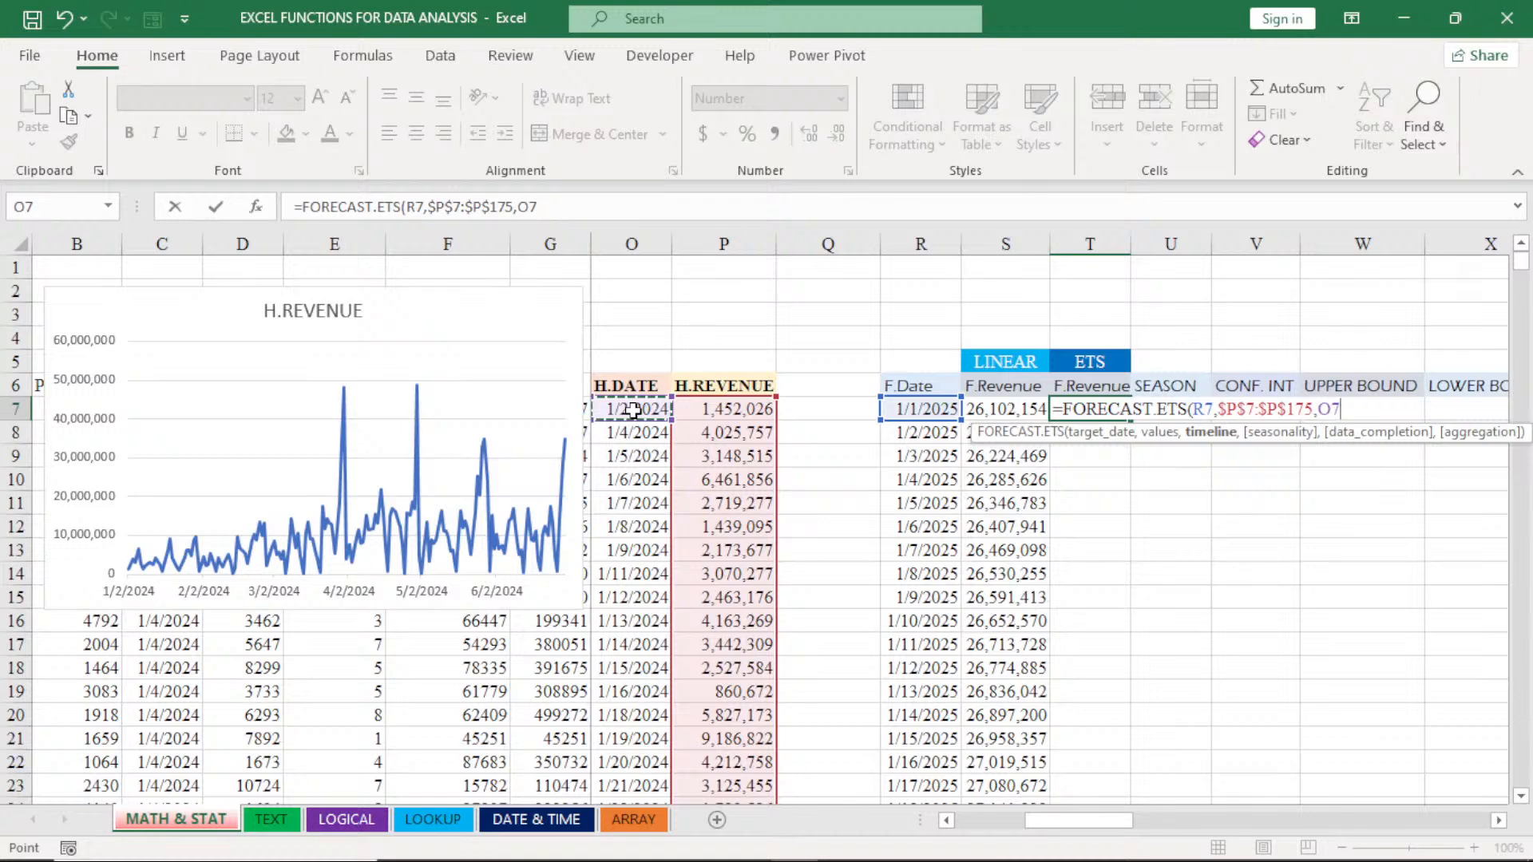
key("ctrl+shift+Down")
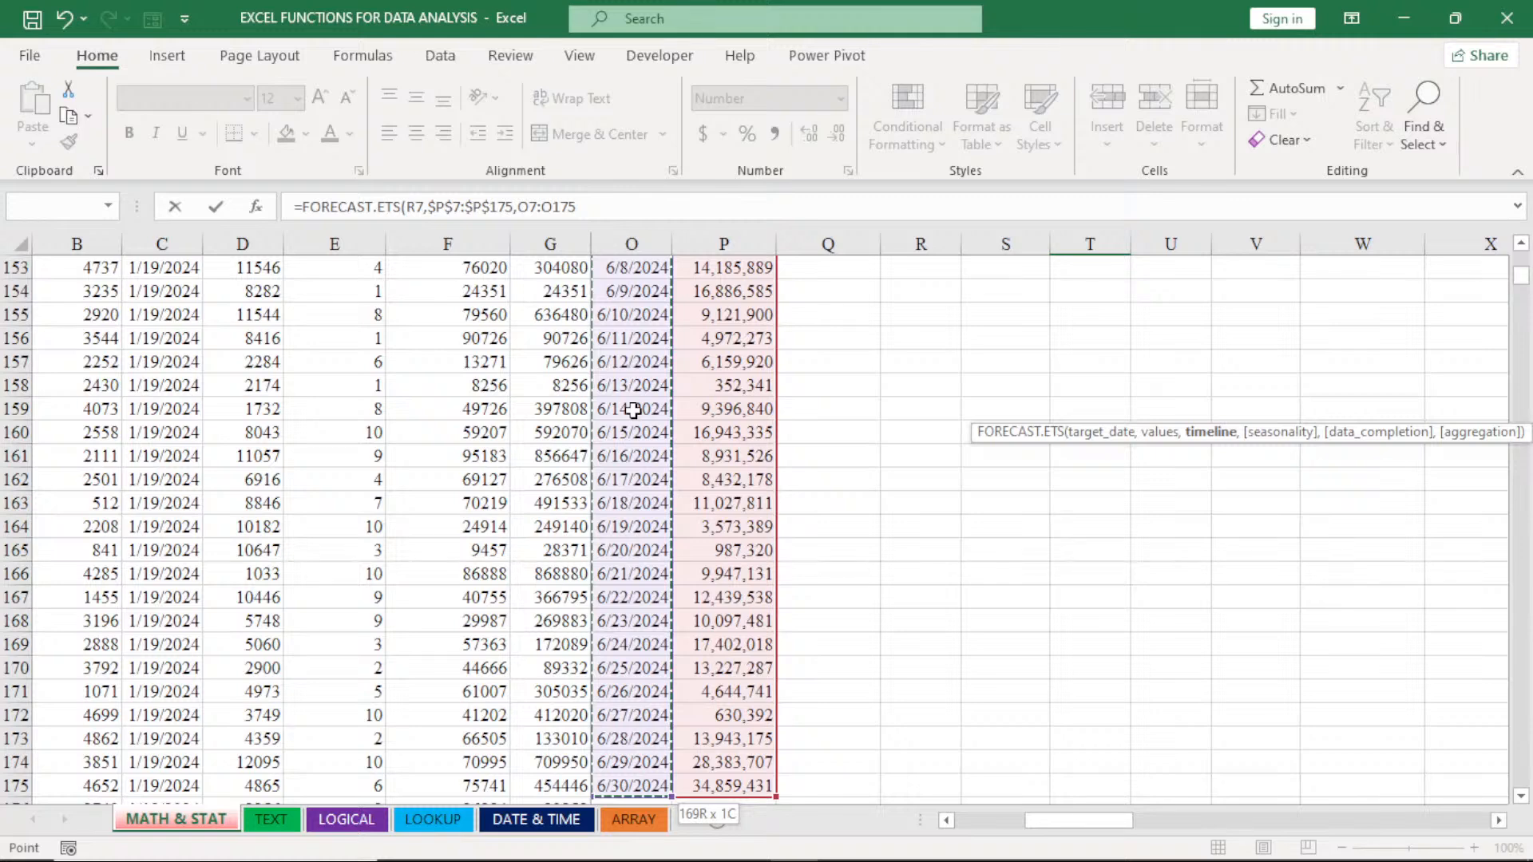
key("F4")
type(",")
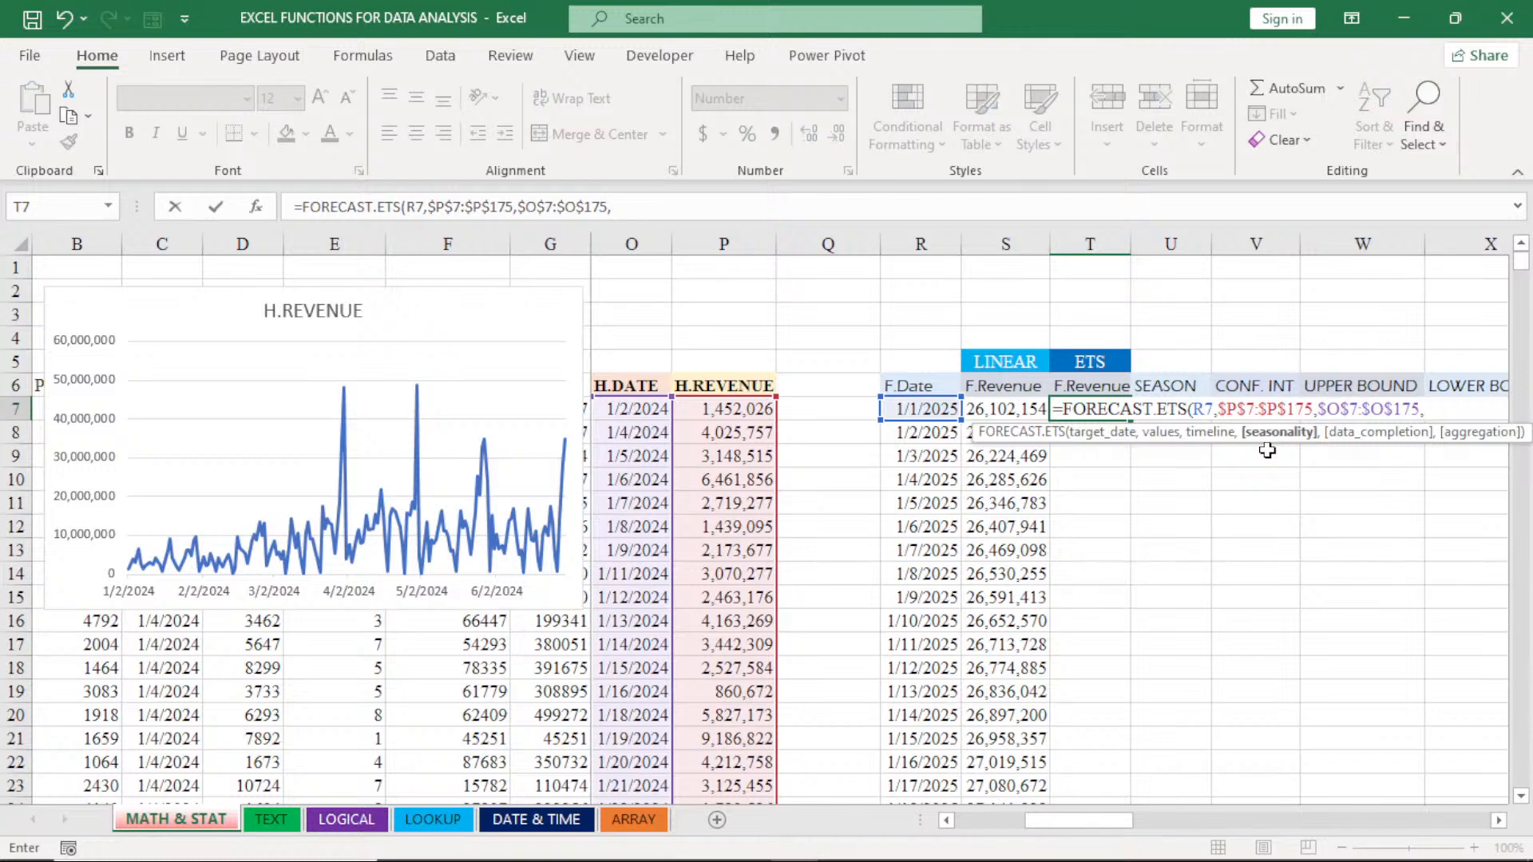
key("BackSpace")
type(")")
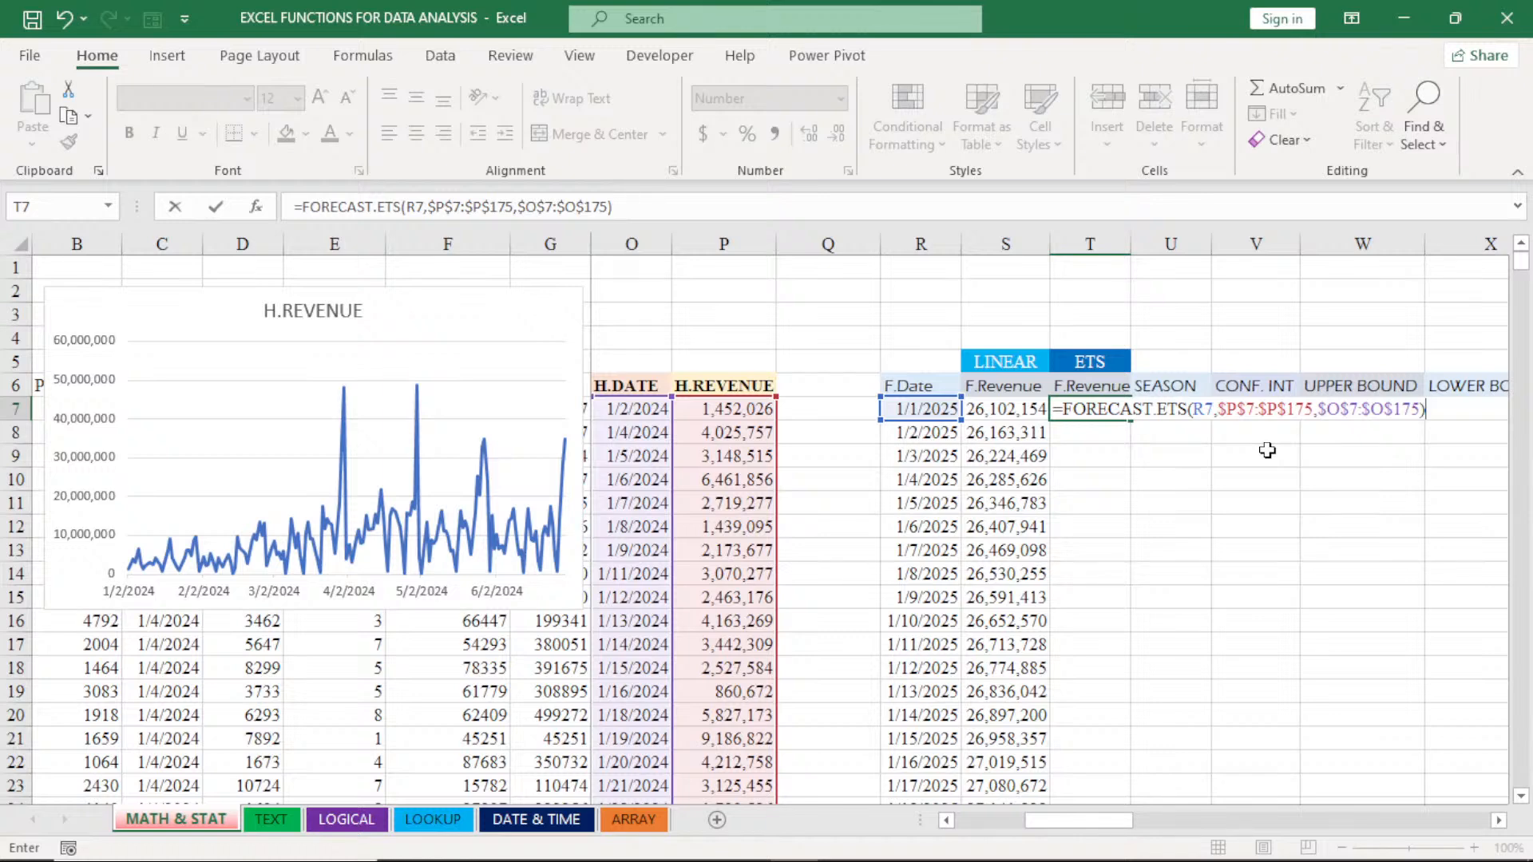
key("Return")
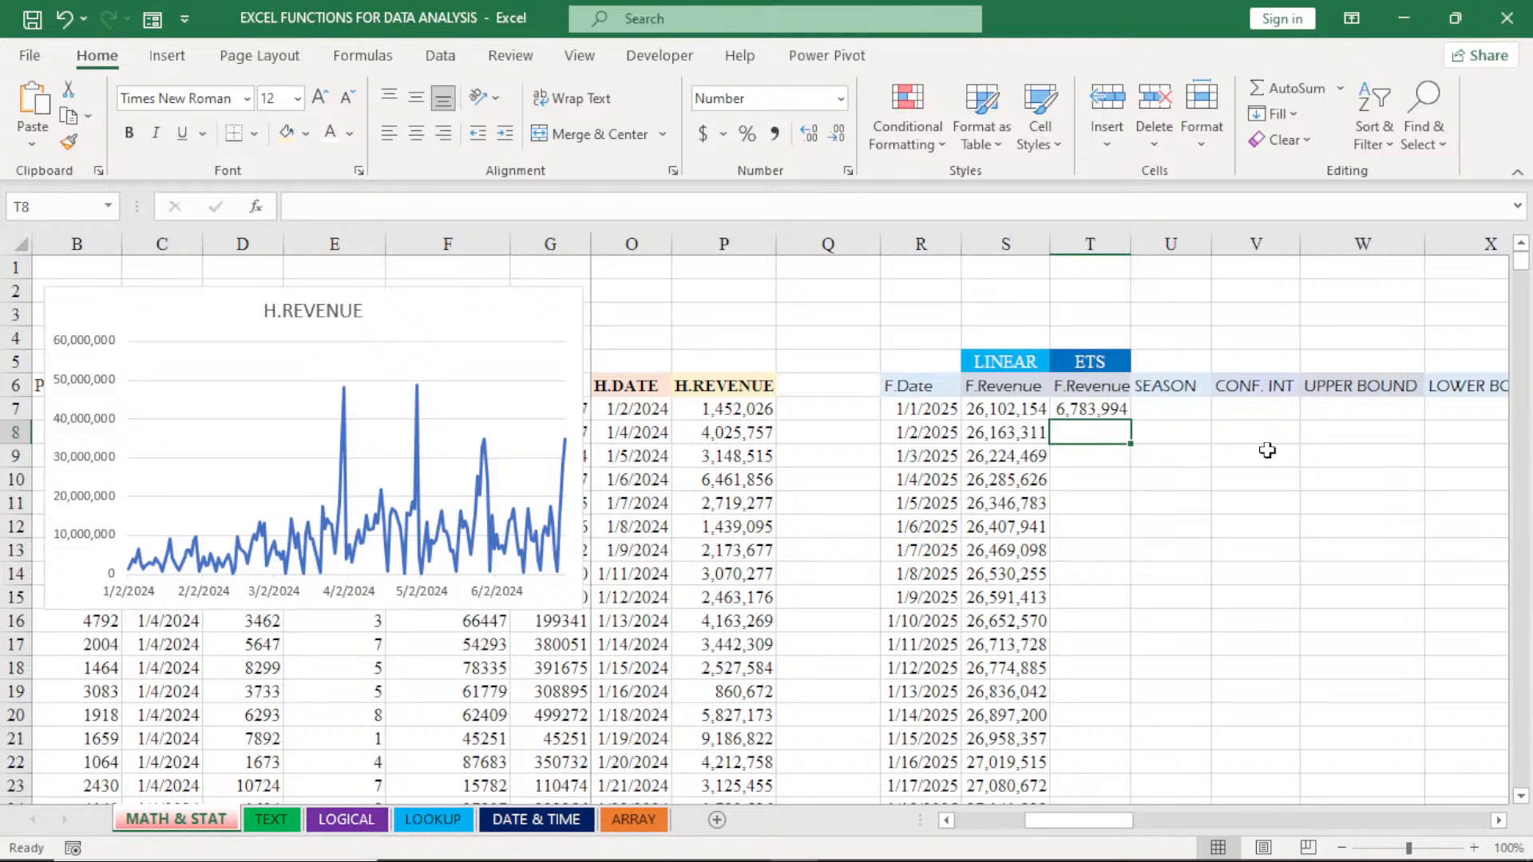
- Compare the arguments of the FORECAST.LINEAR formula in S7 with those of the FORECAST.ETS formula in T7
double_click(1023, 412)
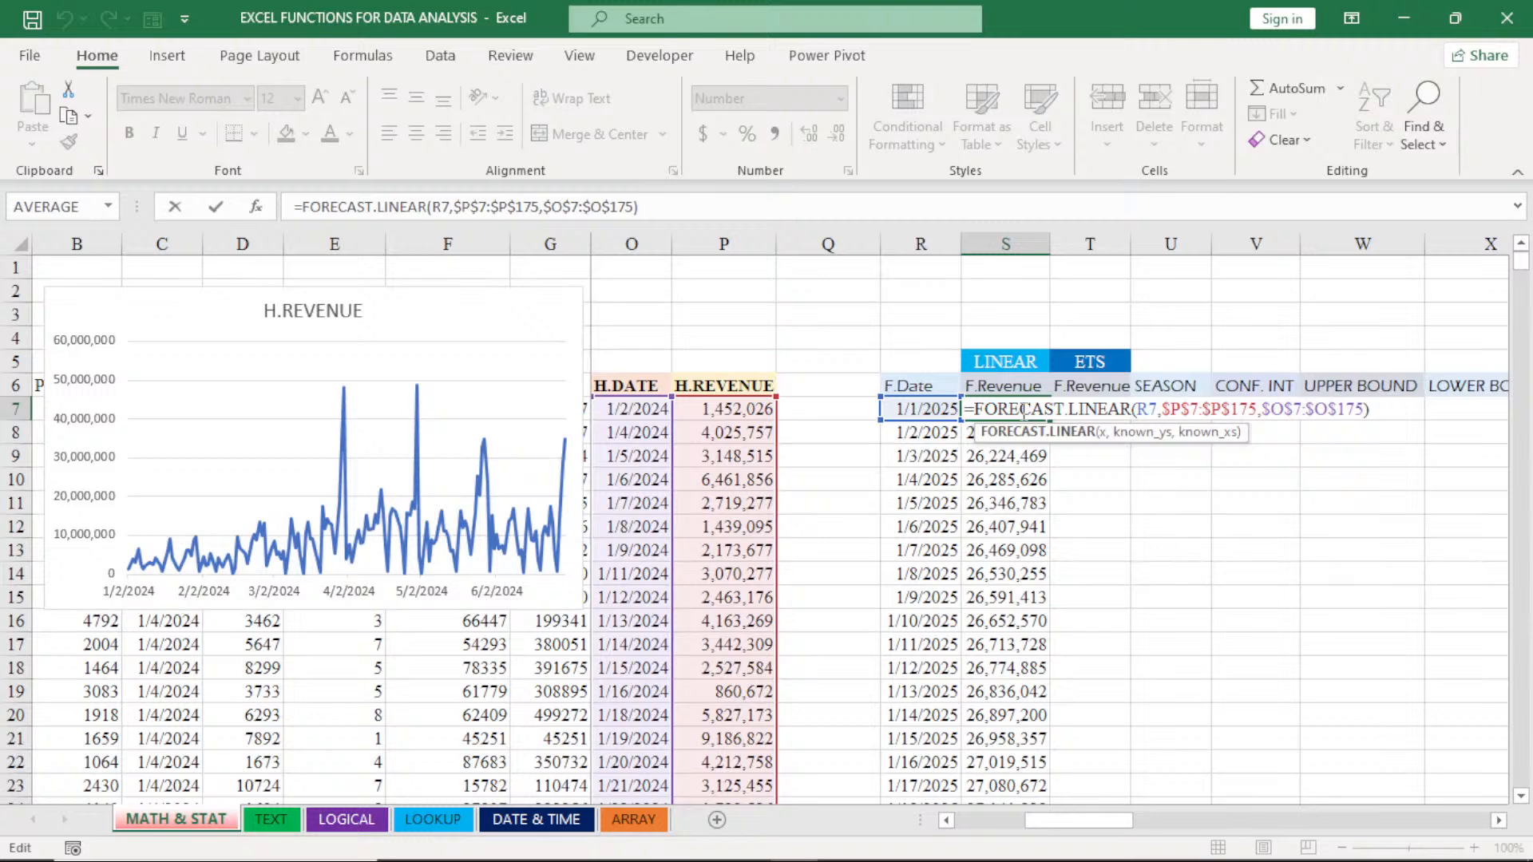
key("Return")
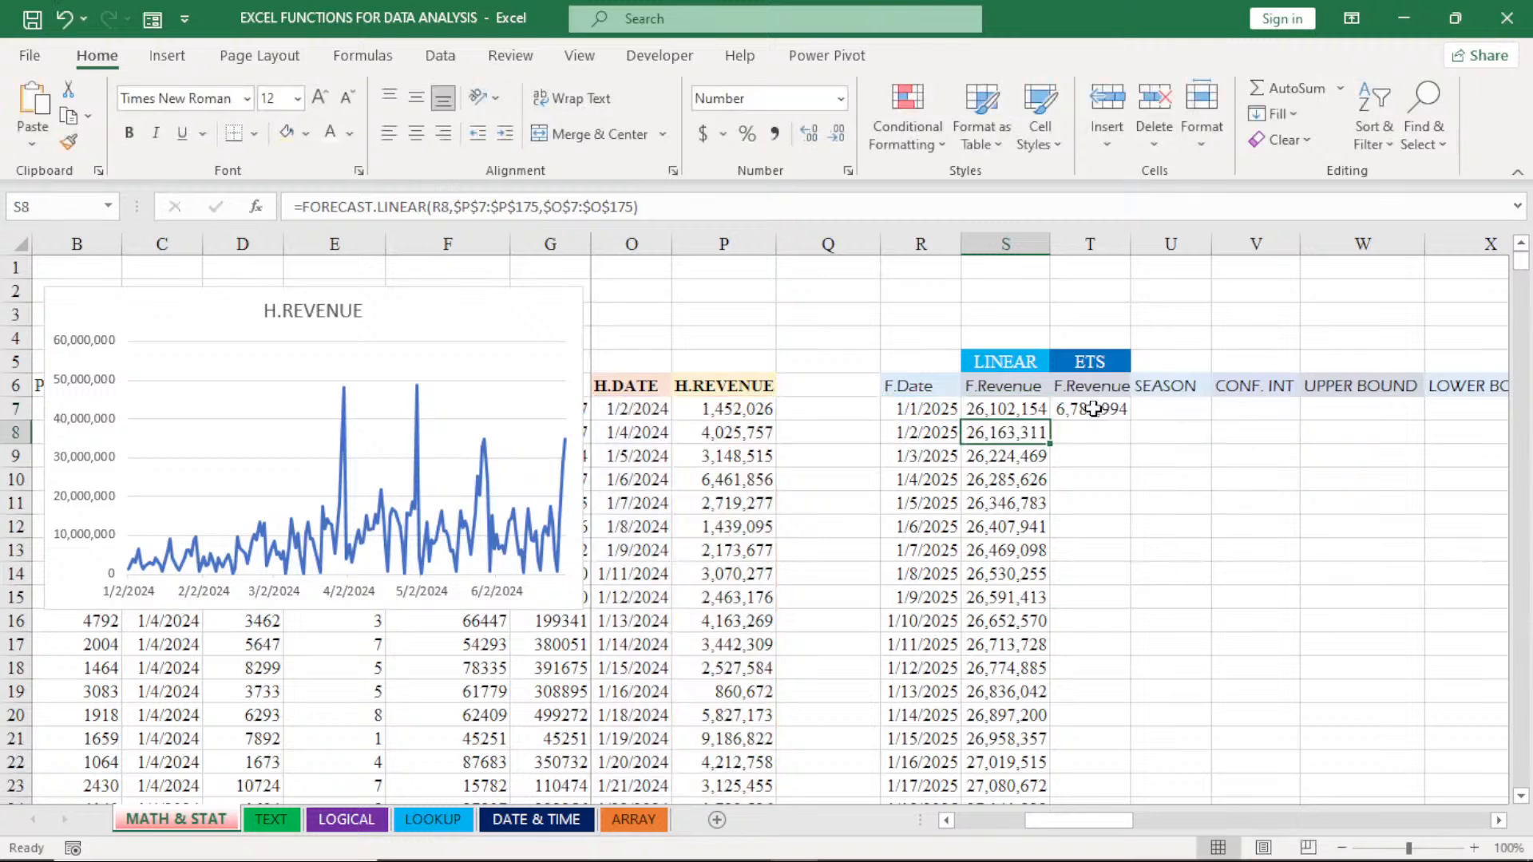
double_click(1094, 409)
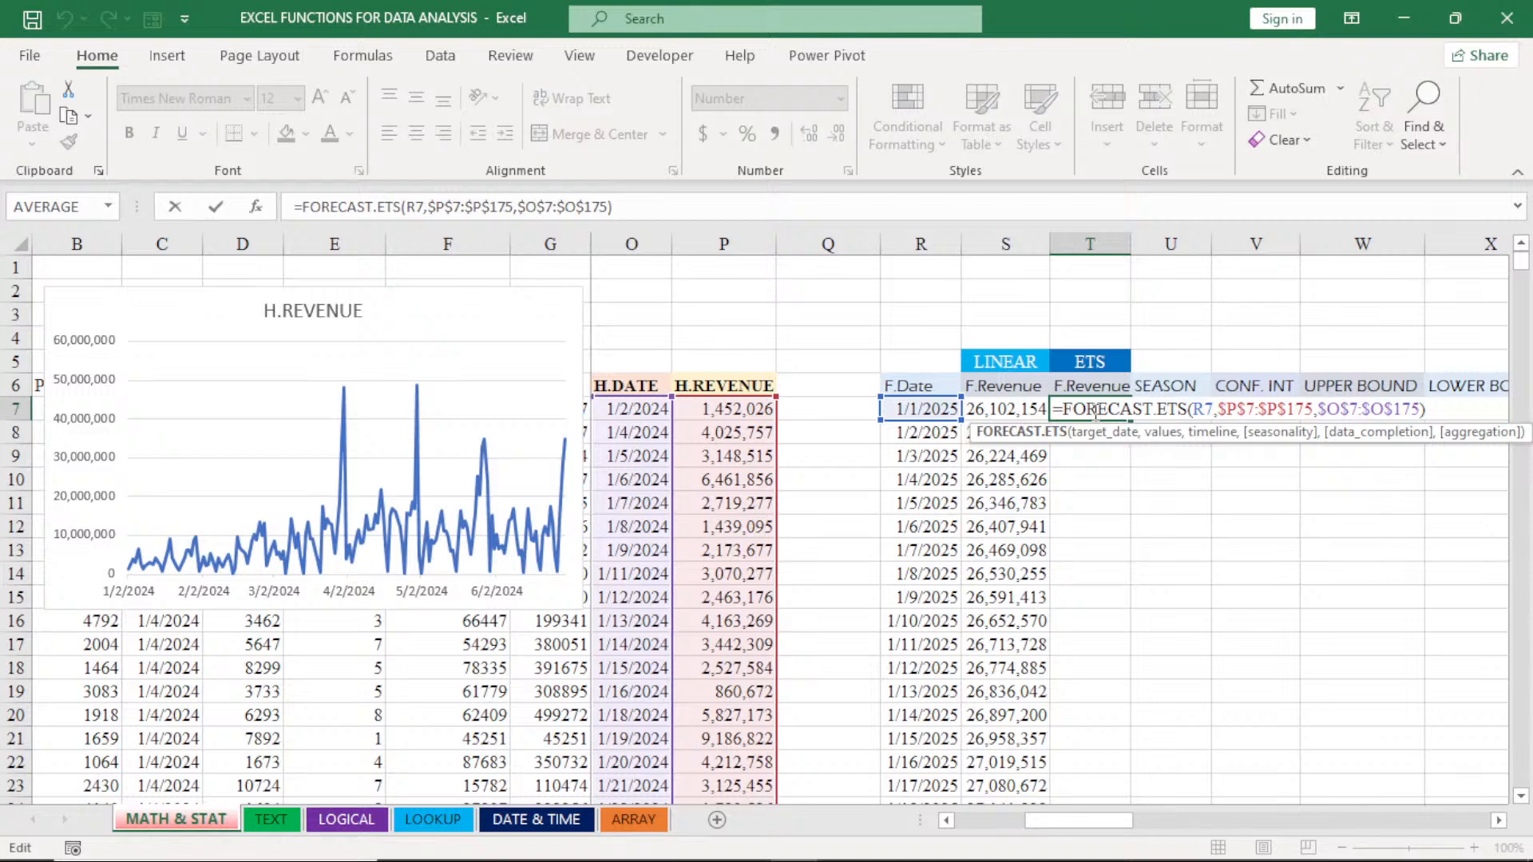
key("Return")
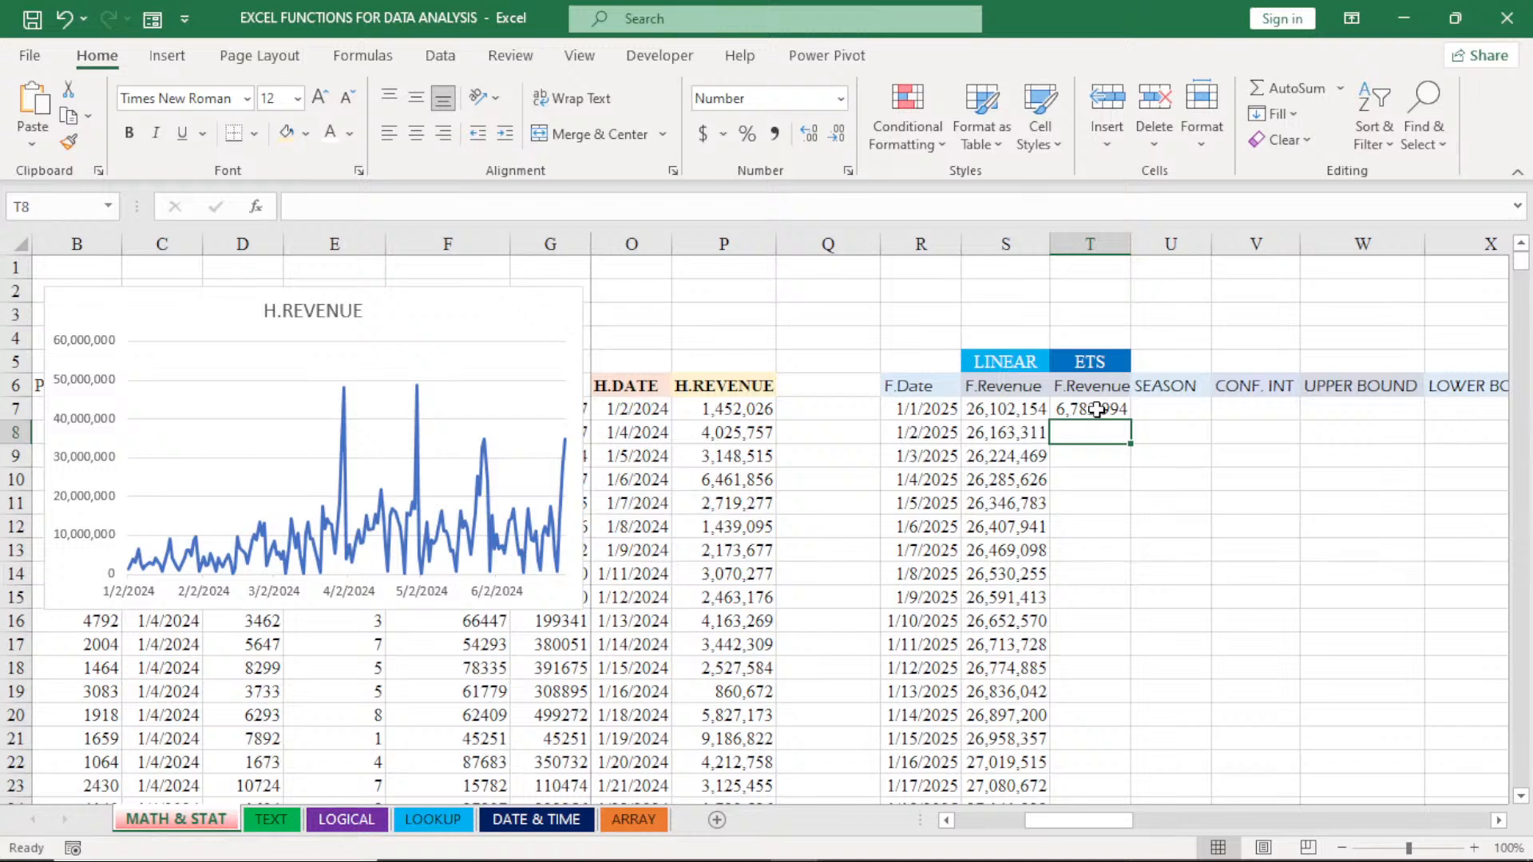
- Fill the FORECAST.ETS formula from T7 down to T37 and autofit the width of column T
left_click(1094, 410)
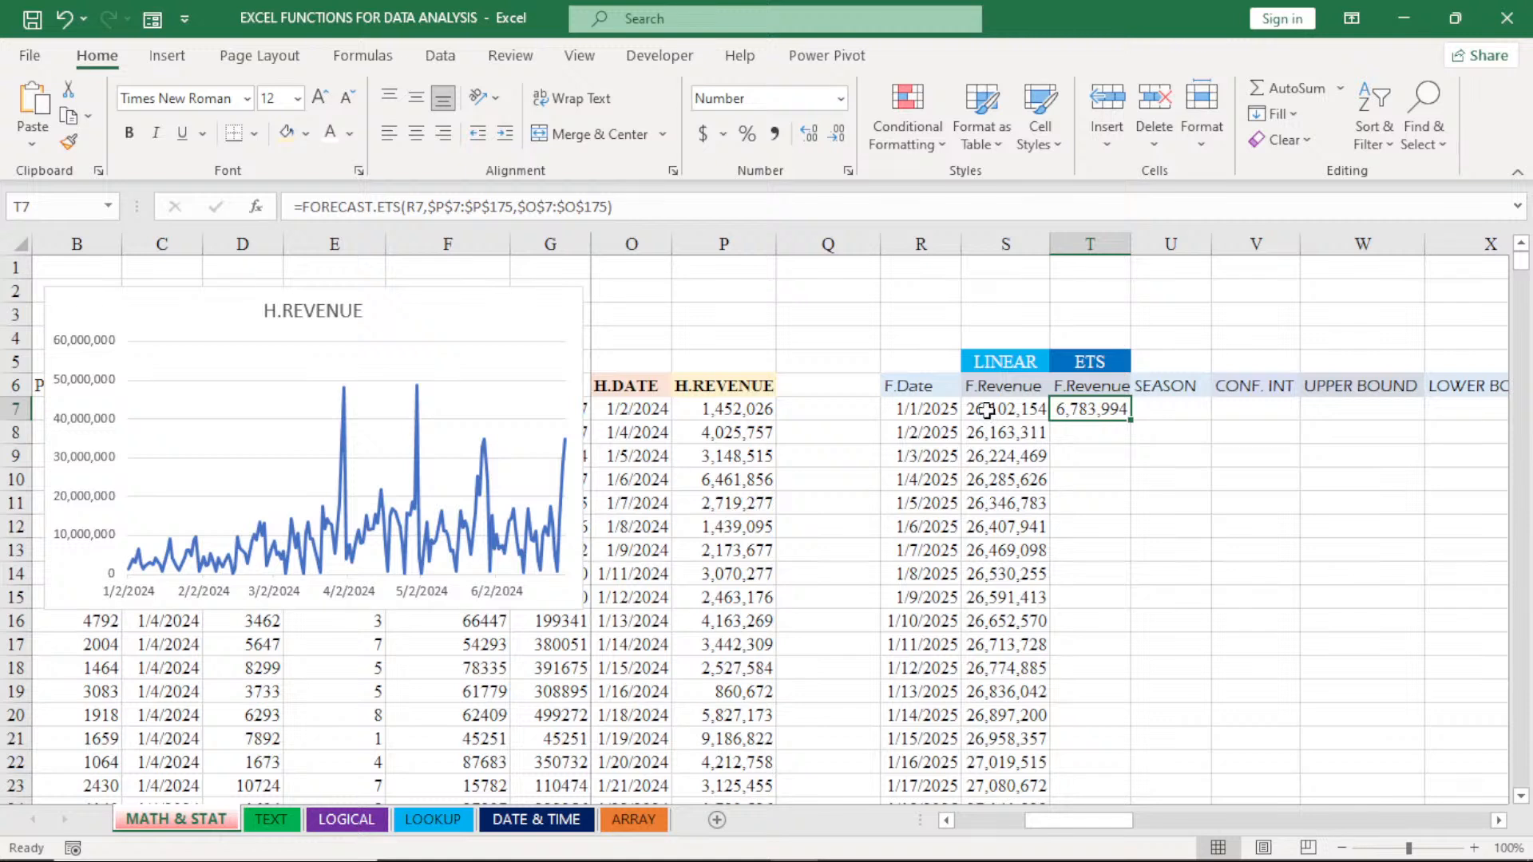
double_click(1127, 420)
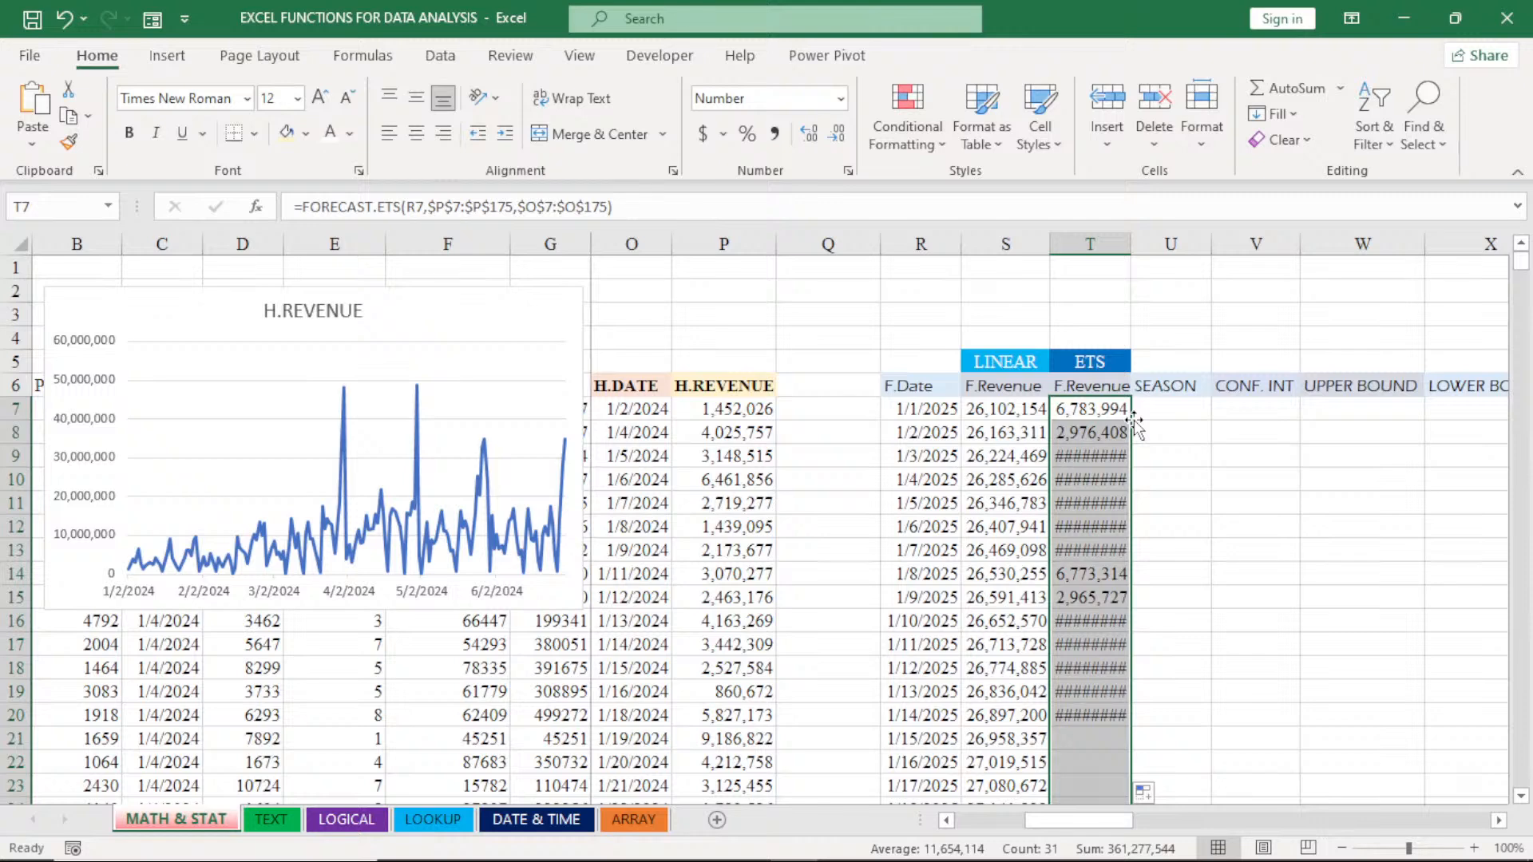
double_click(1131, 241)
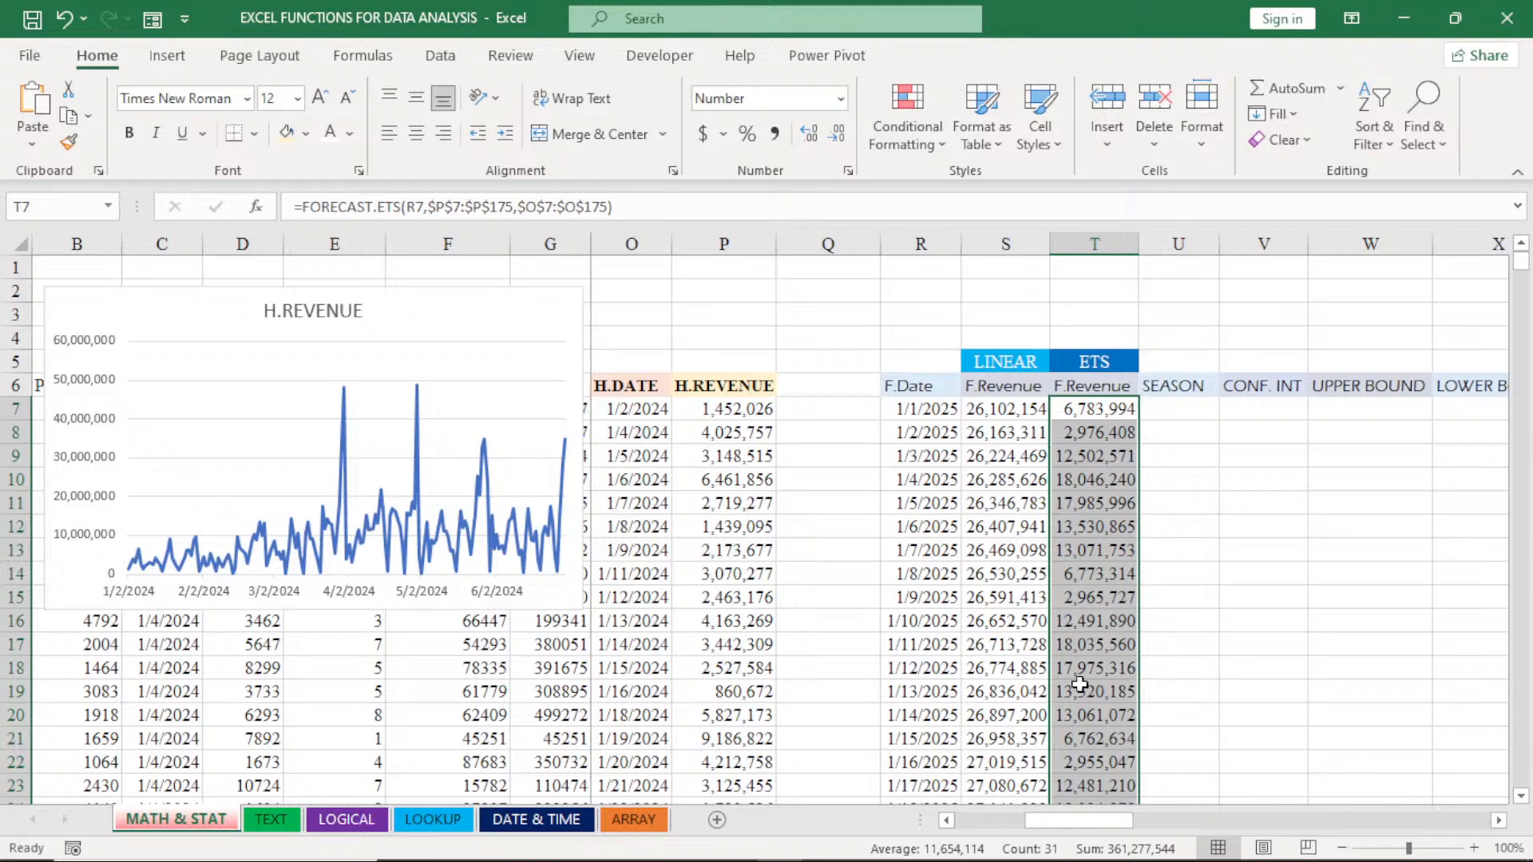
- Check the references in T8's copied formula and review the ETS forecasts in column T through 1/31/2025
double_click(1098, 432)
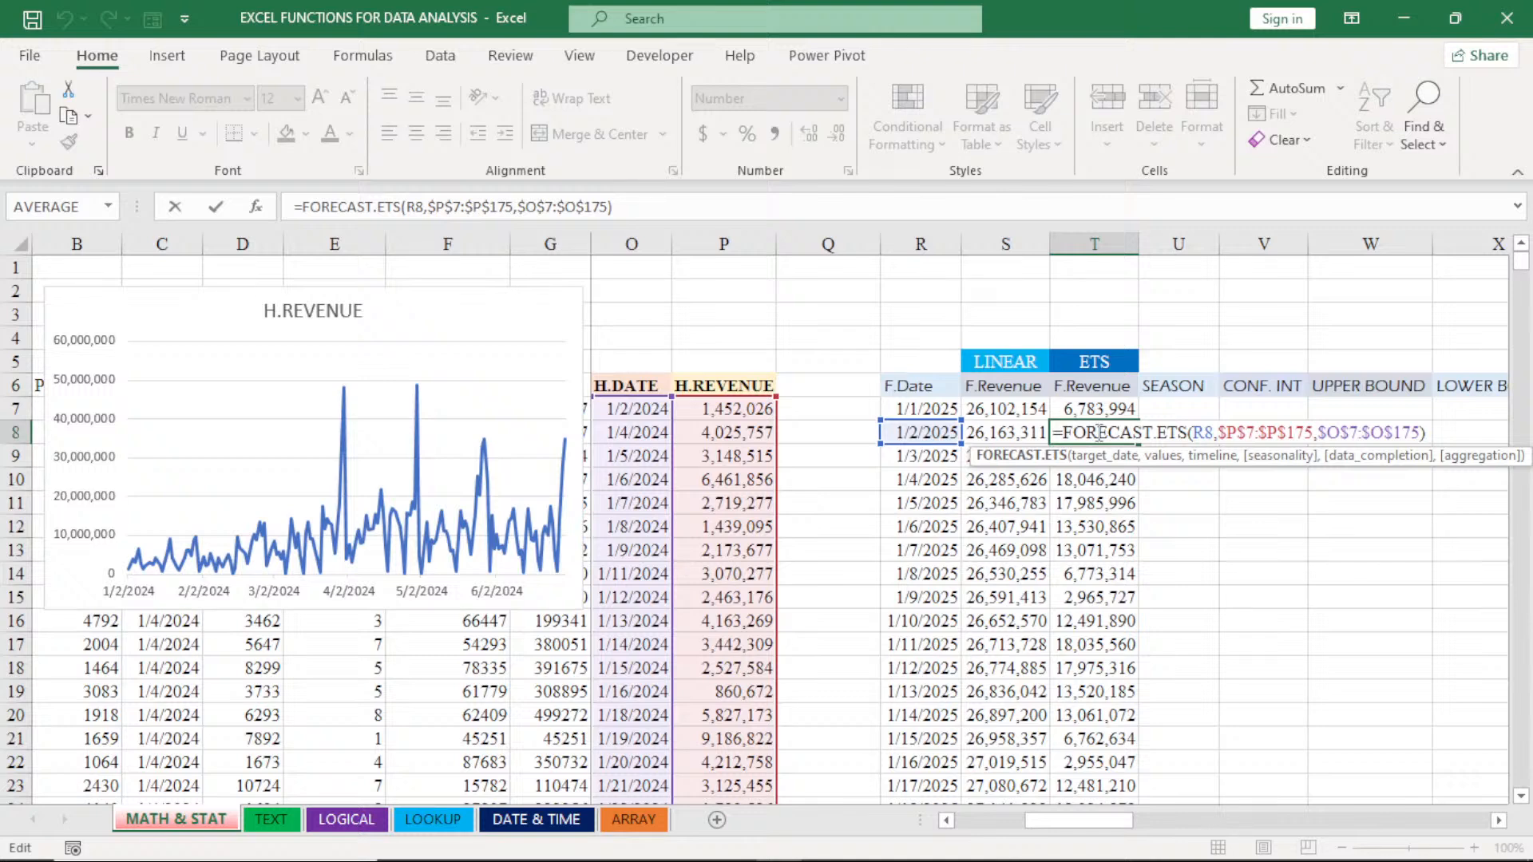
key("Return")
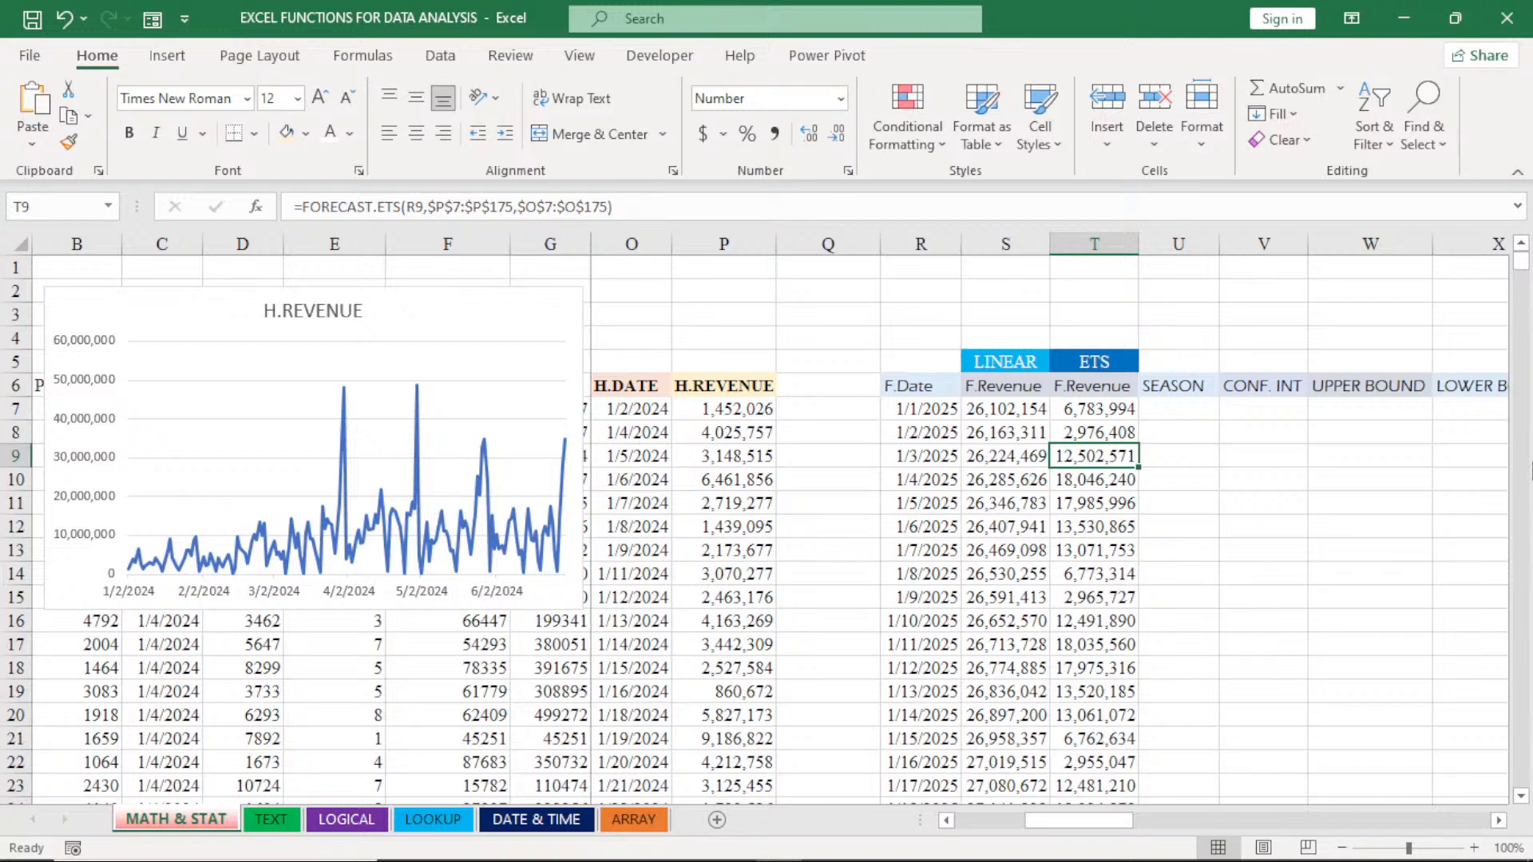
left_click_drag(1521, 262, 1522, 264)
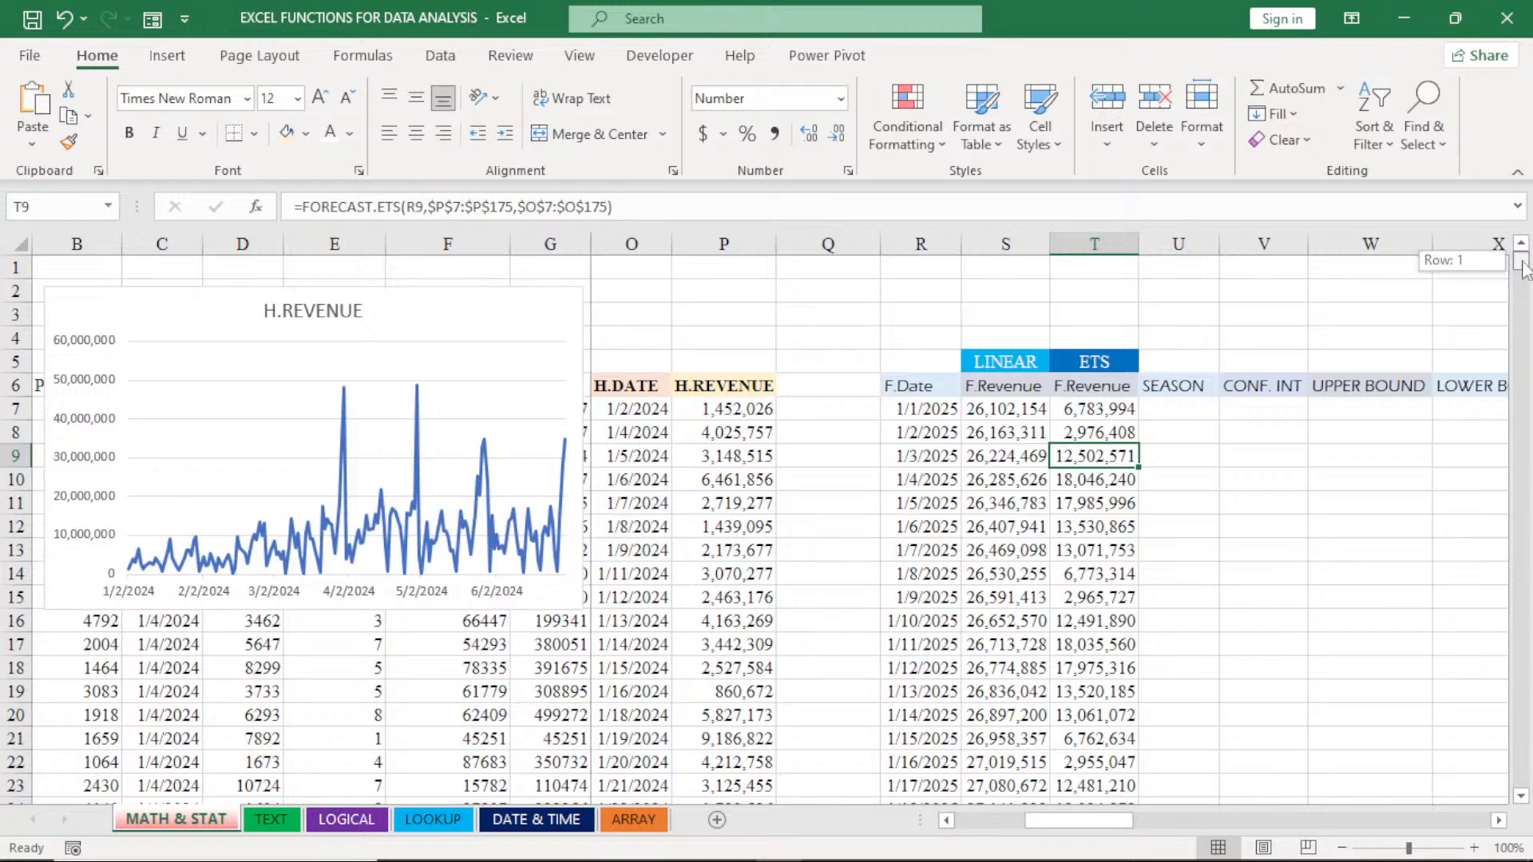
left_click(1521, 797)
left_click(1520, 797)
left_click_drag(1521, 797, 1520, 797)
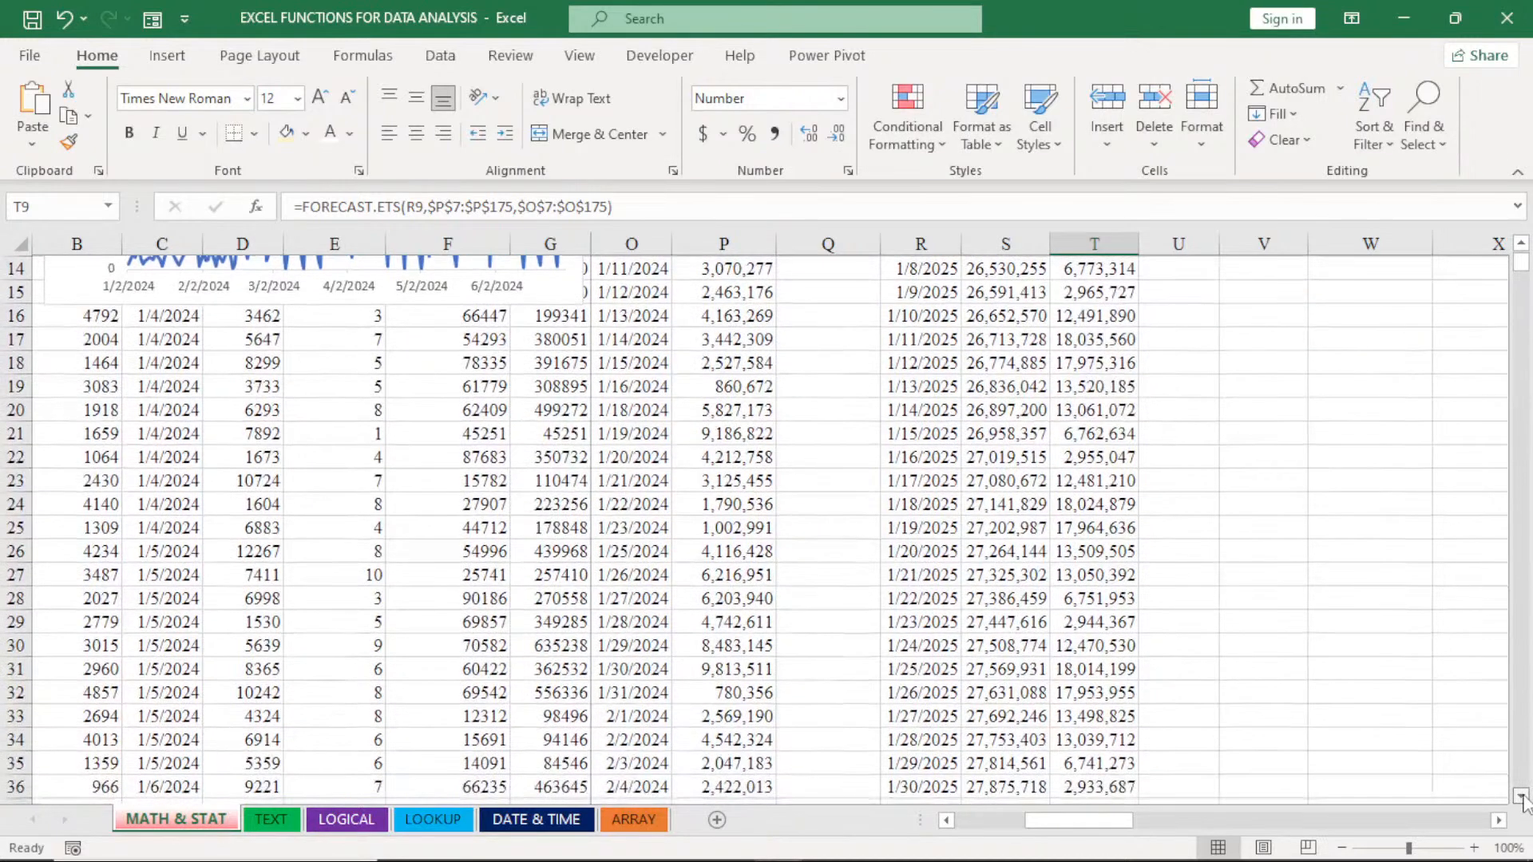
scroll(973, 748, "down", 1)
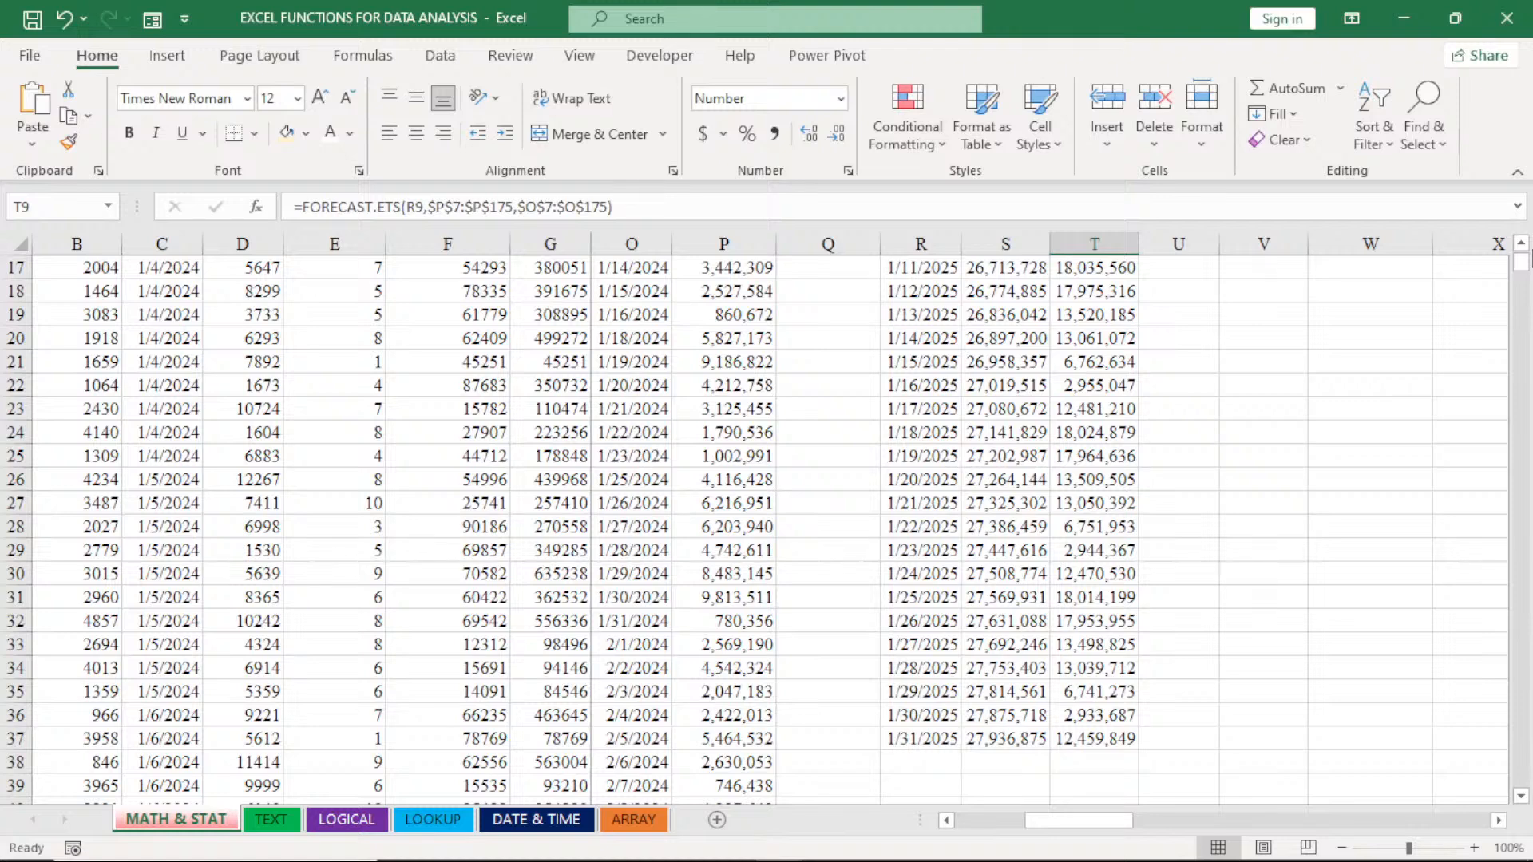
scroll(1527, 252, "up", 3)
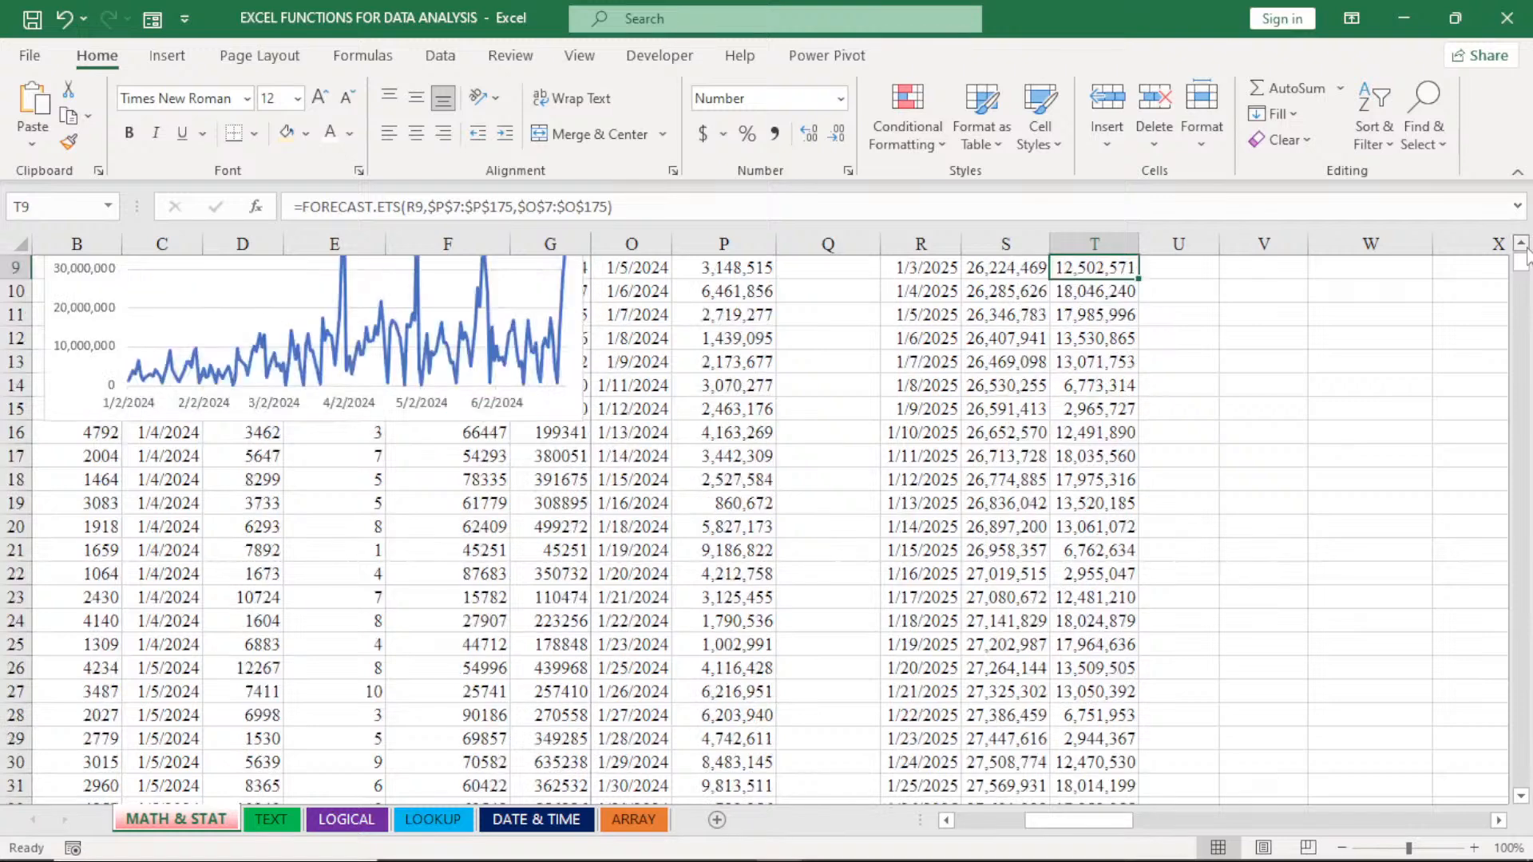
scroll(1526, 253, "up", 3)
left_click(1102, 432)
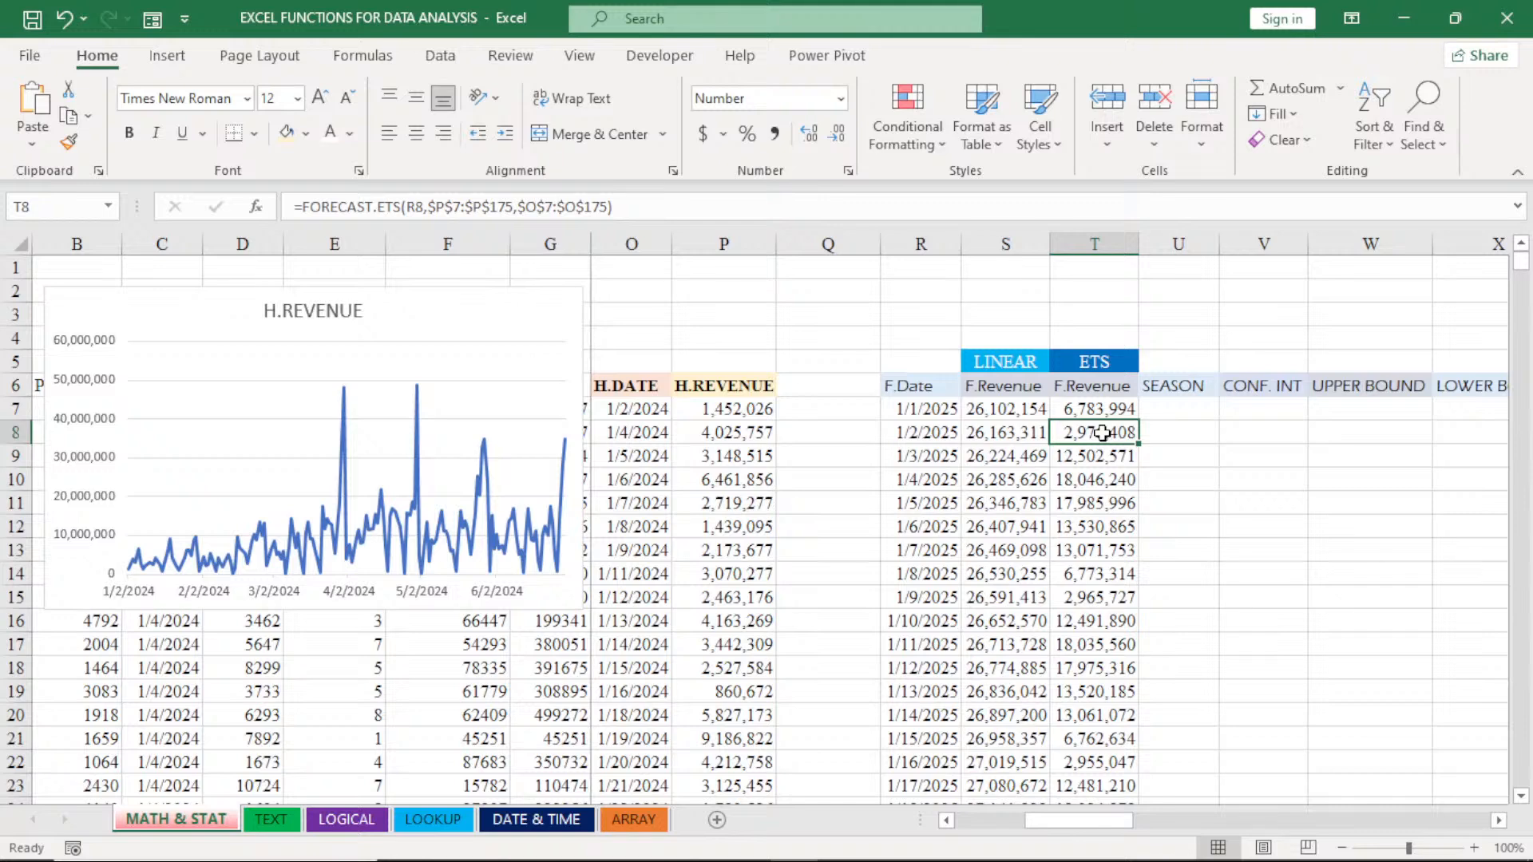
- Delete the H.REVENUE line chart covering columns B to G
left_click(489, 315)
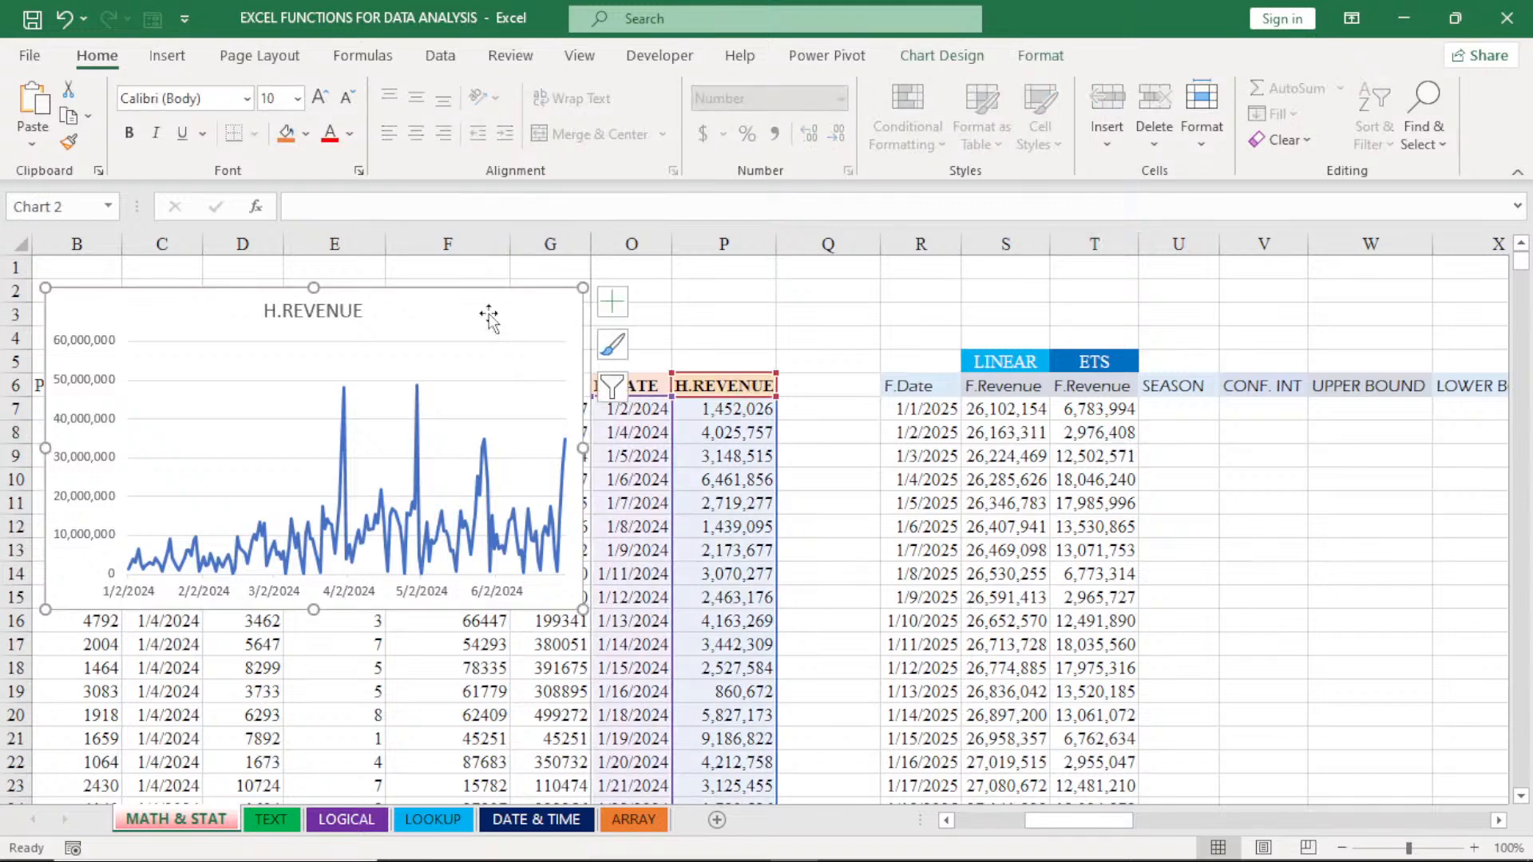
key("Escape")
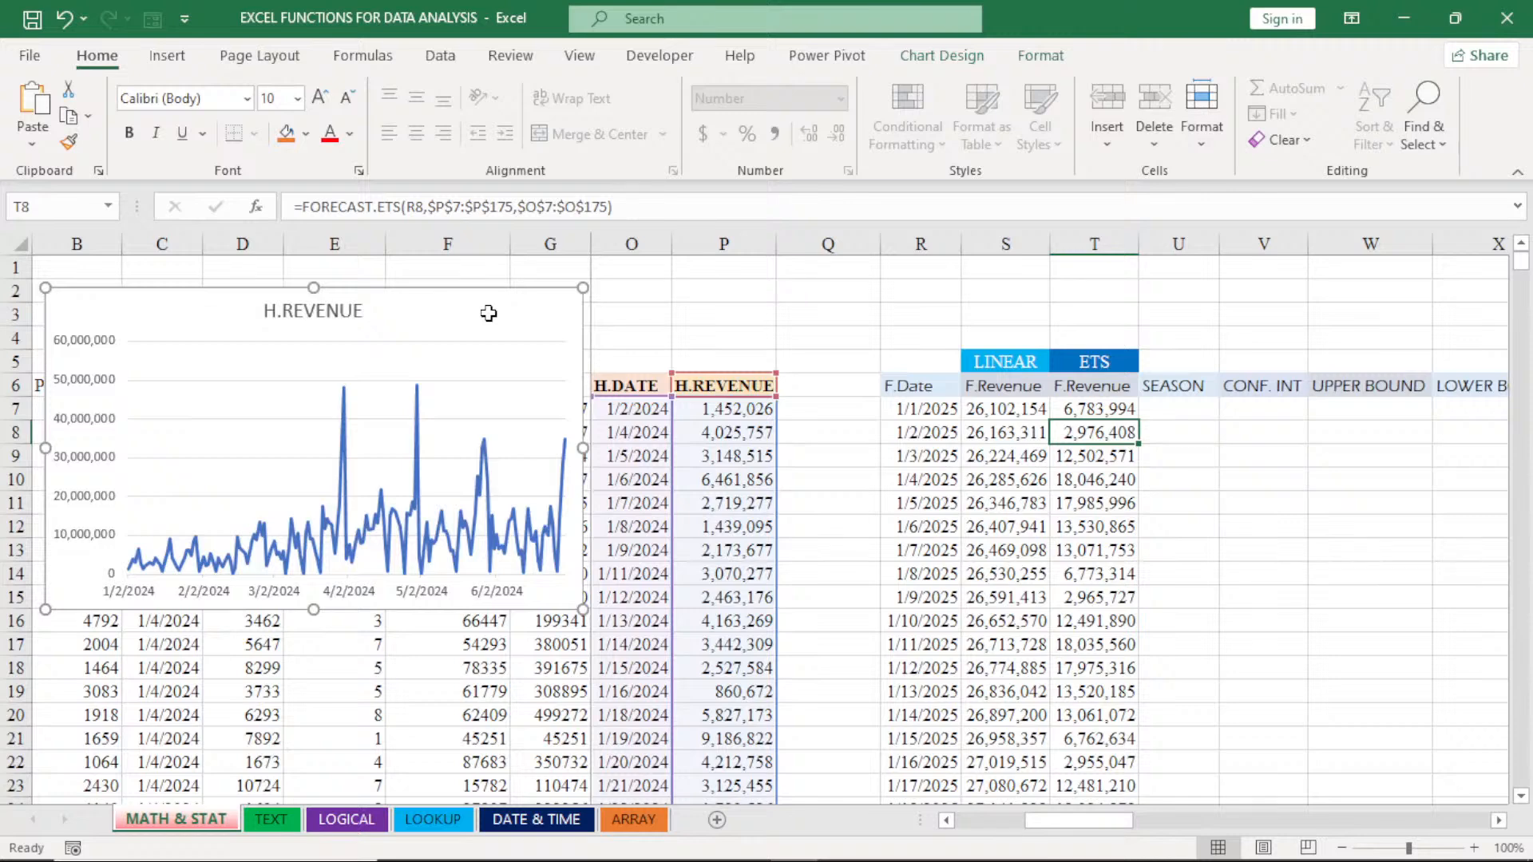
key("Delete")
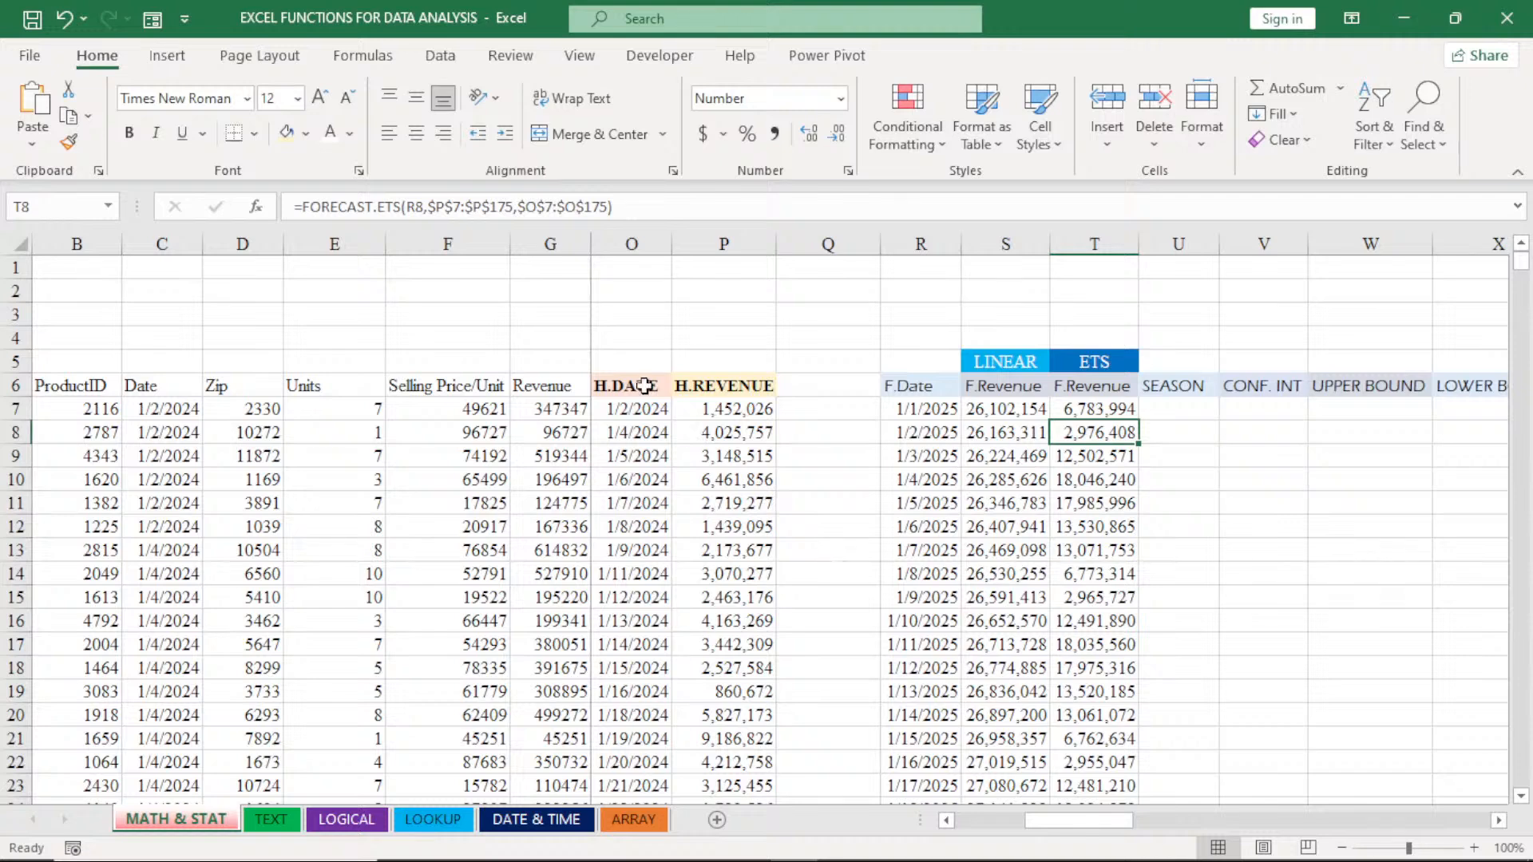
- Start a FORECAST.ETS.SEASONALITY formula in U7 with the H.REVENUE range P7:P175 as its values
left_click(1184, 410)
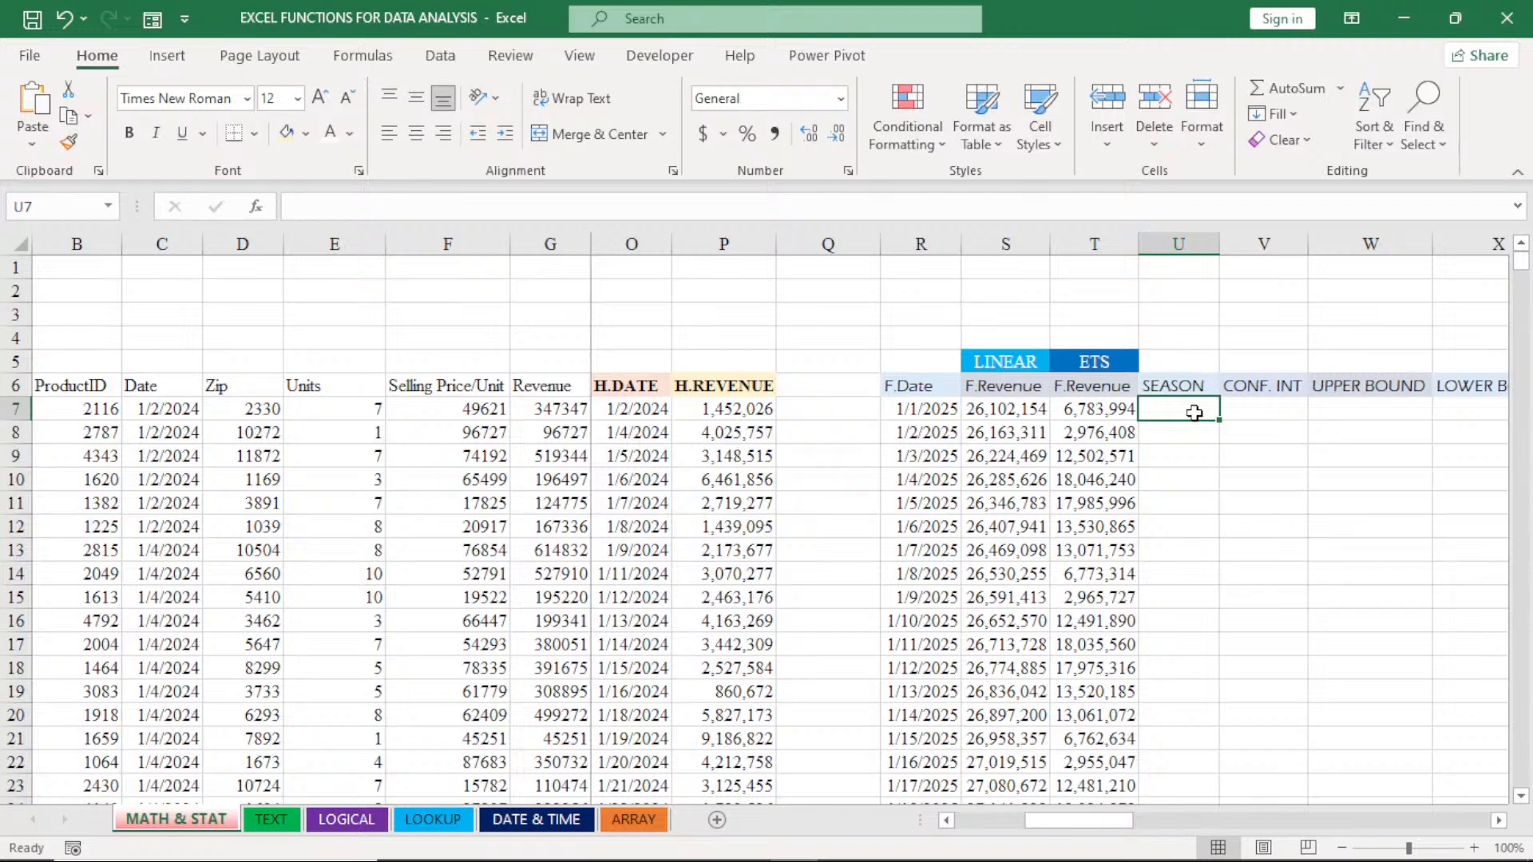
type("=FORE")
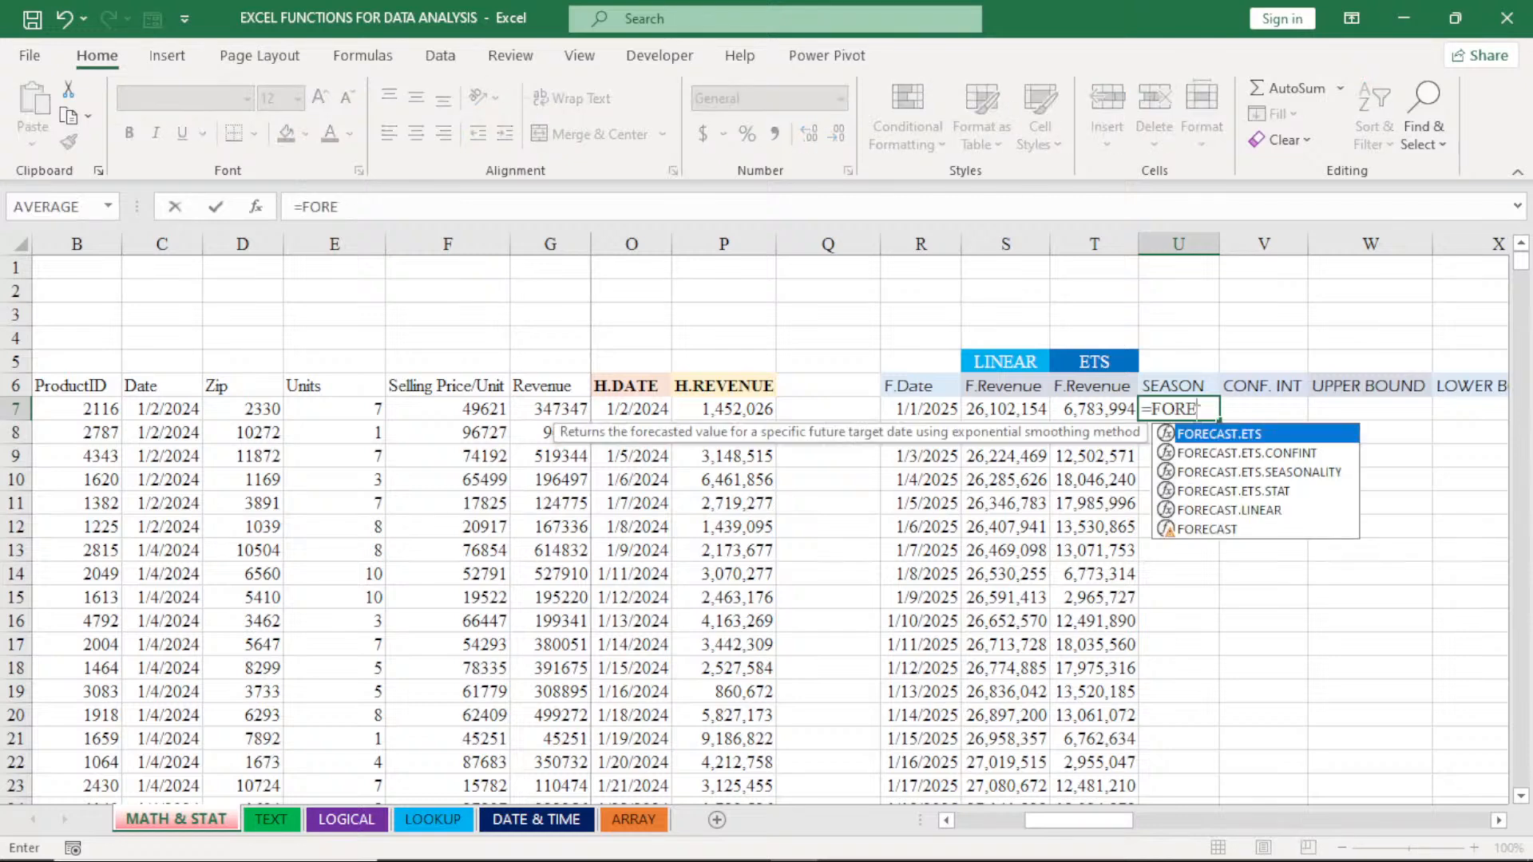
double_click(1245, 471)
left_click(714, 409)
key("ctrl+shift+Down")
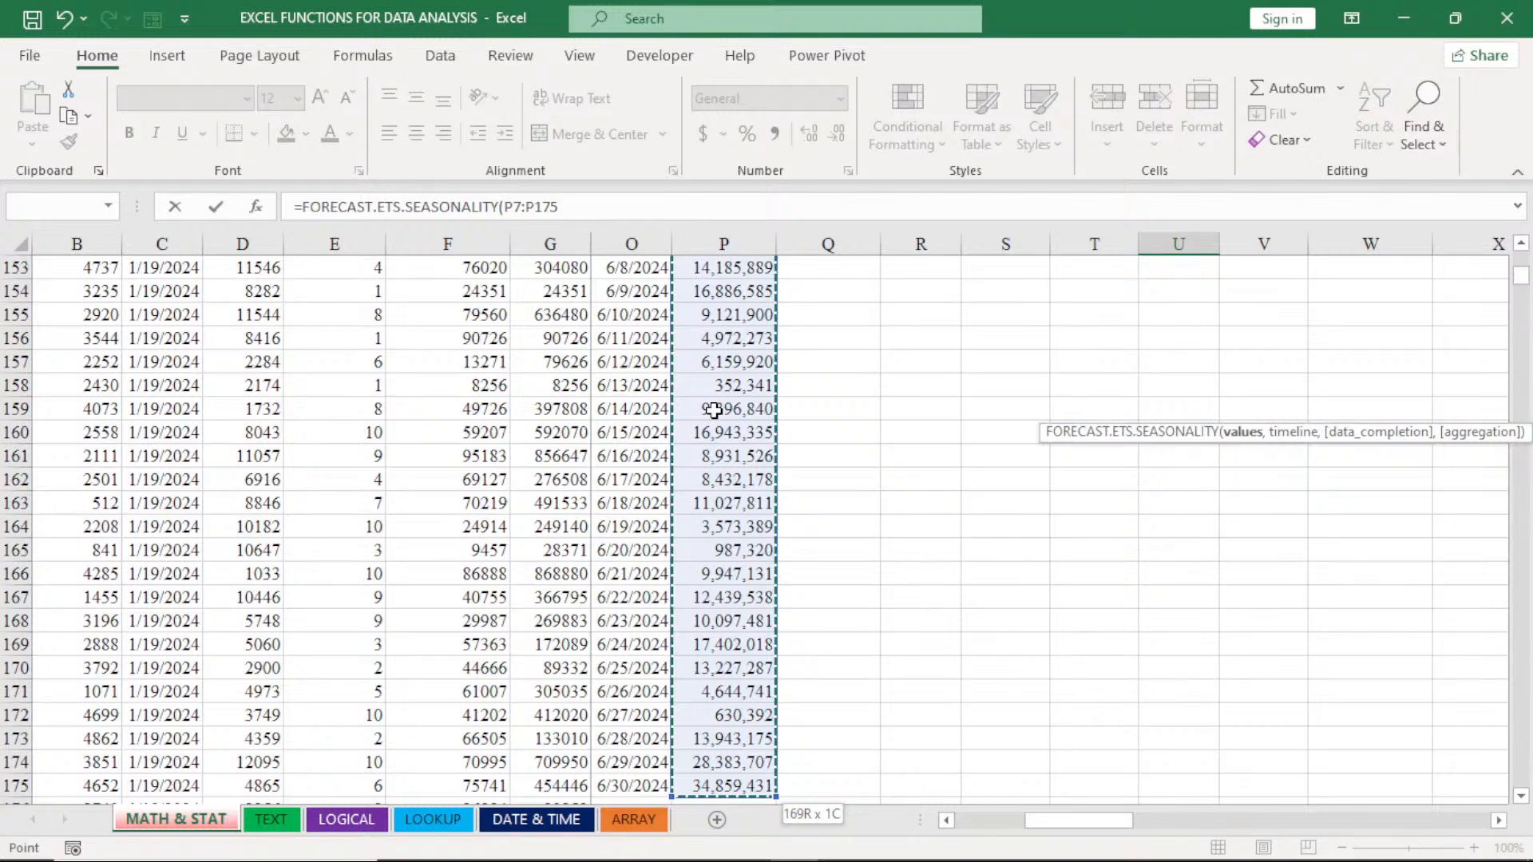
type(",")
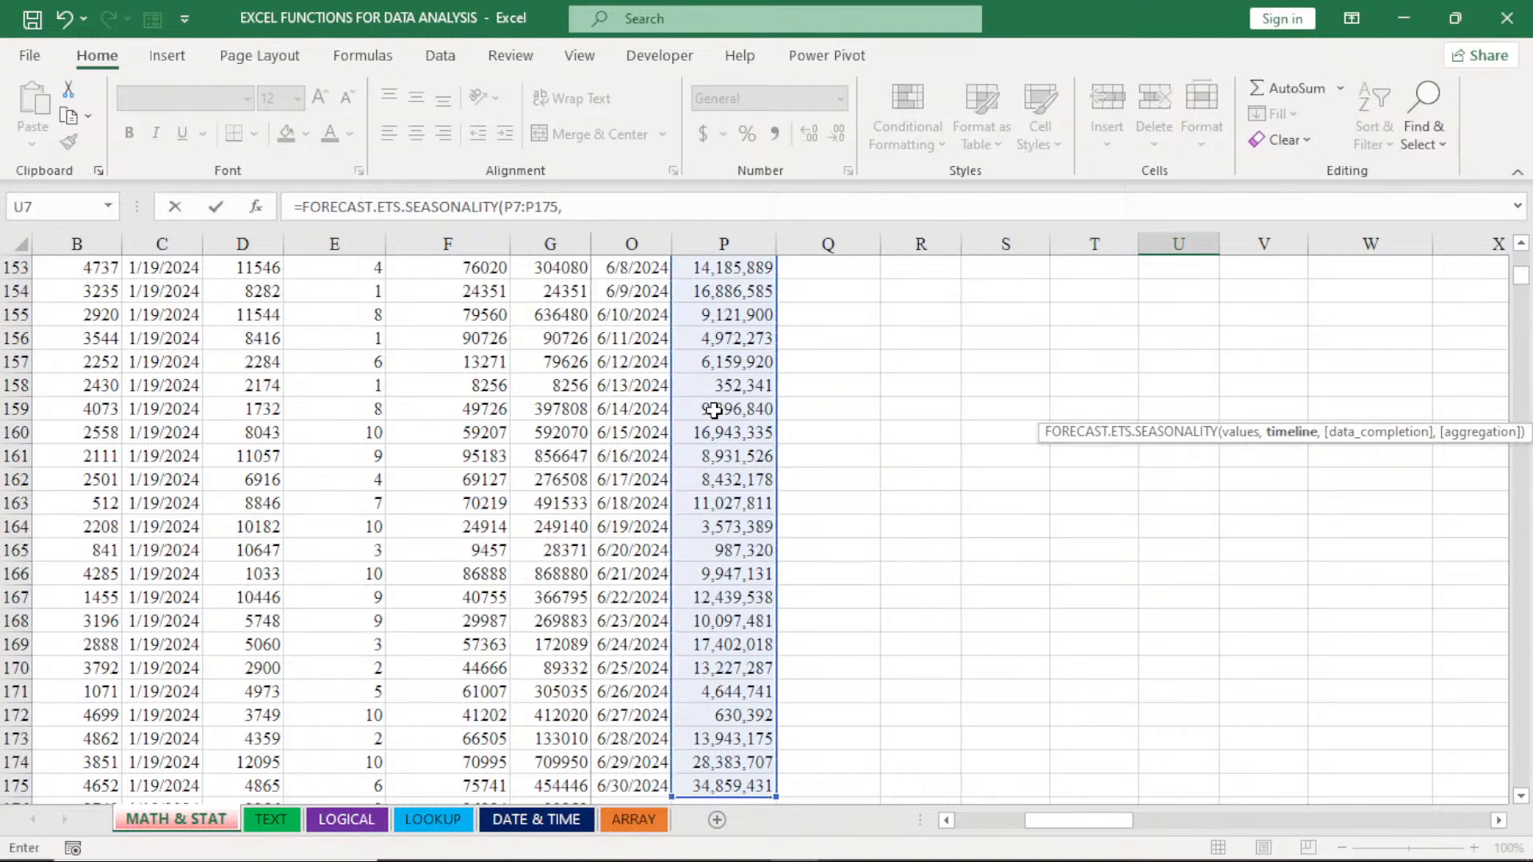
key("ctrl+BackSpace")
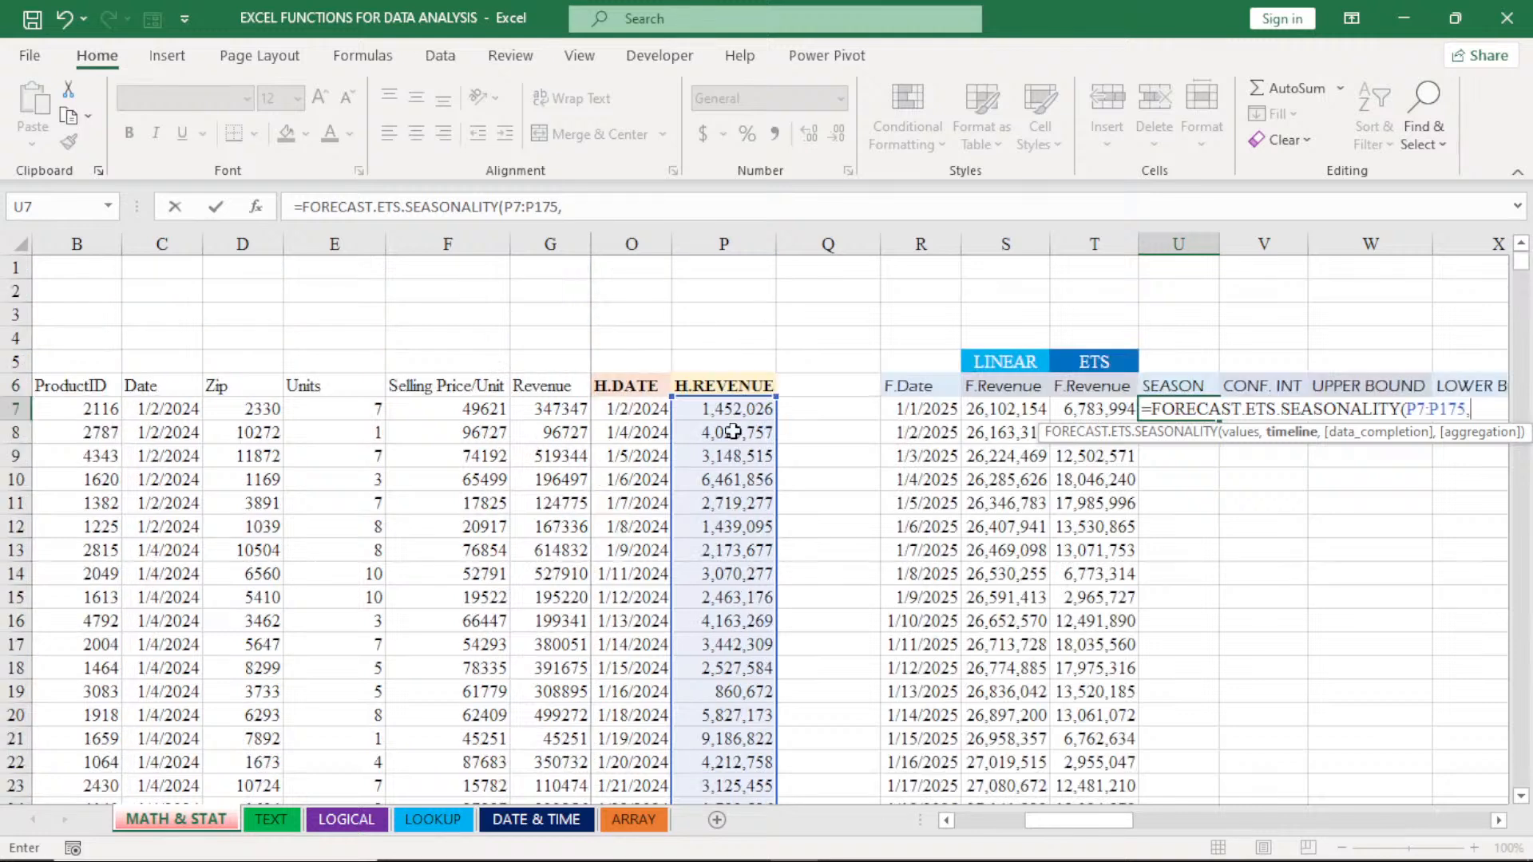
- Complete the seasonality formula in U7 with the H.DATE range O7:O175 as the timeline
left_click(644, 414)
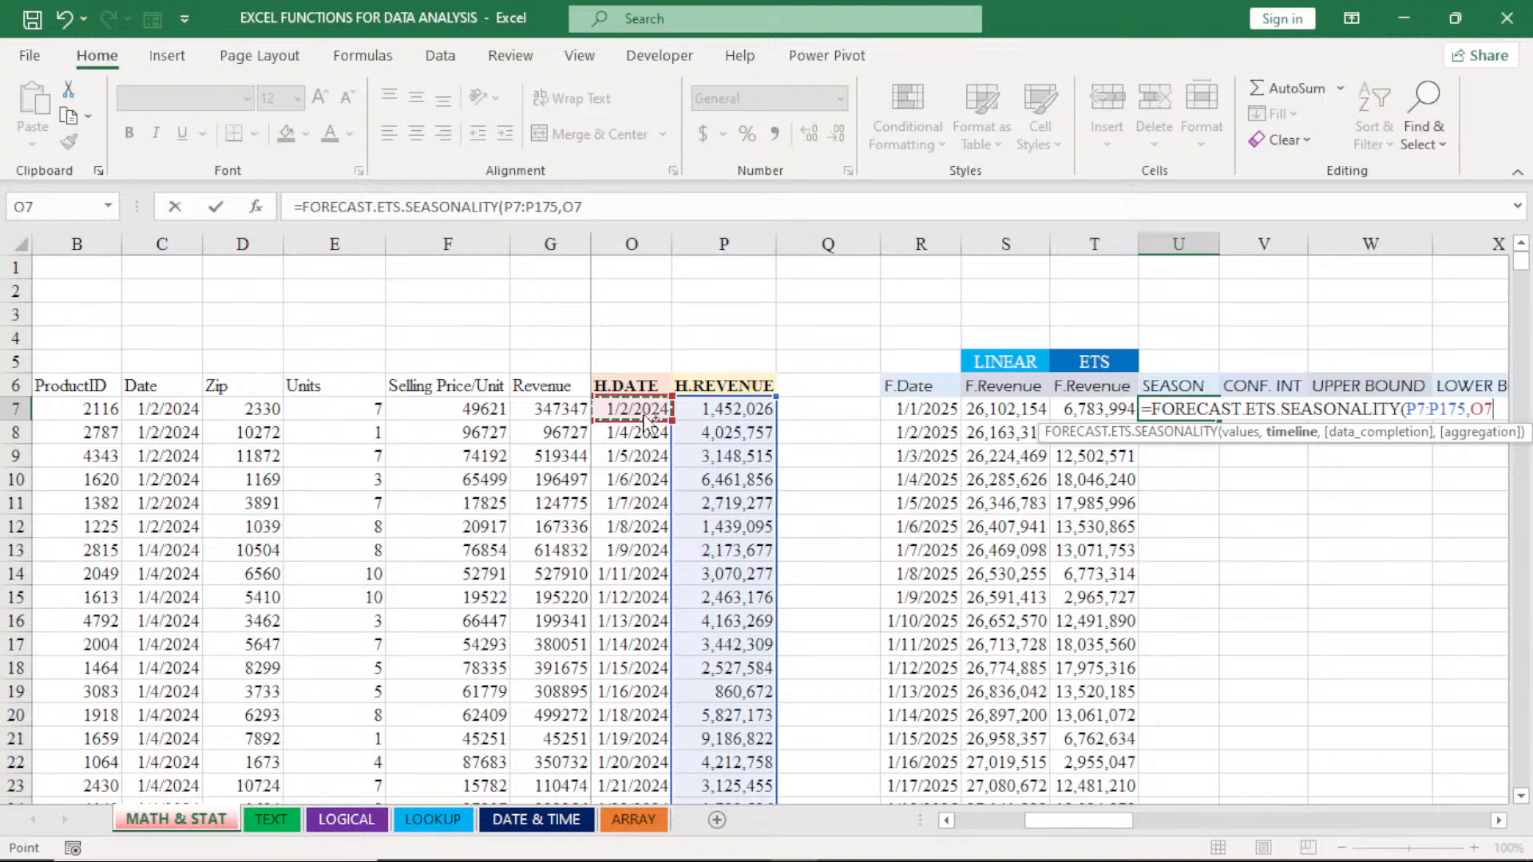
key("ctrl+shift+Down")
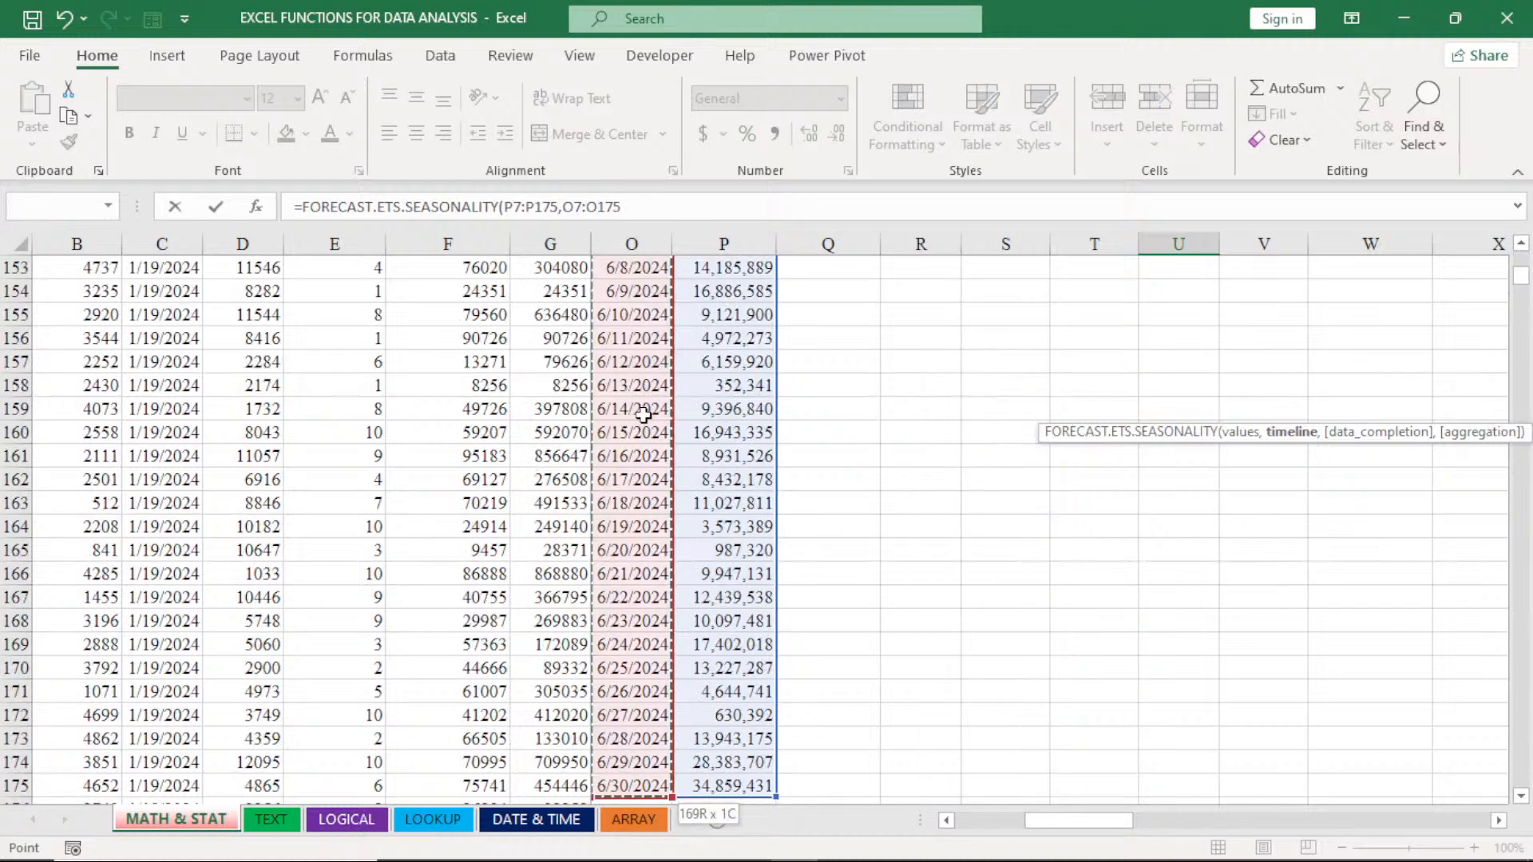
key("ctrl+BackSpace")
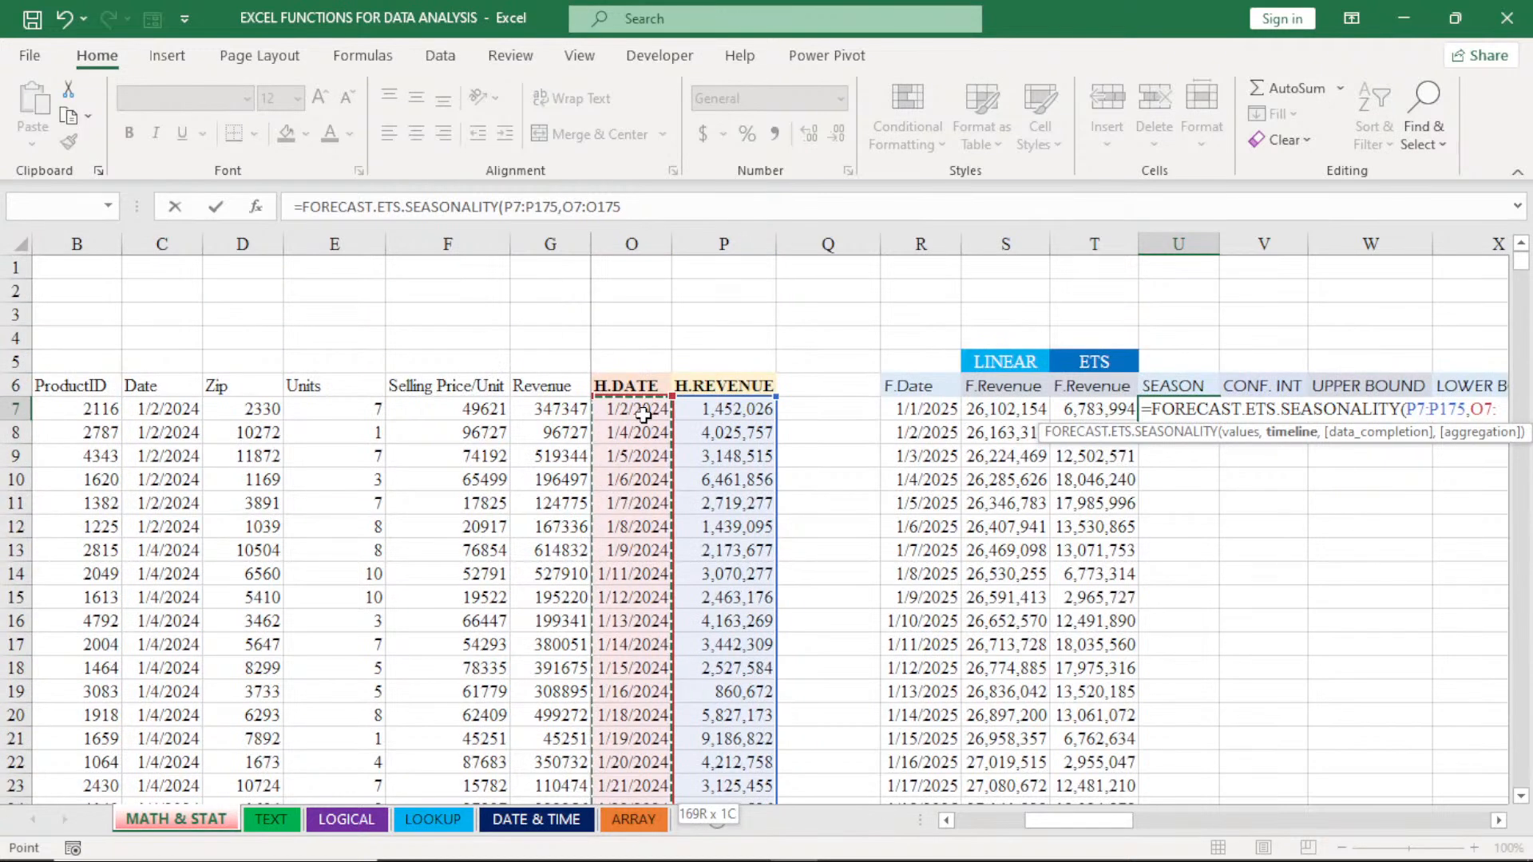
left_click(1498, 820)
left_click(1498, 821)
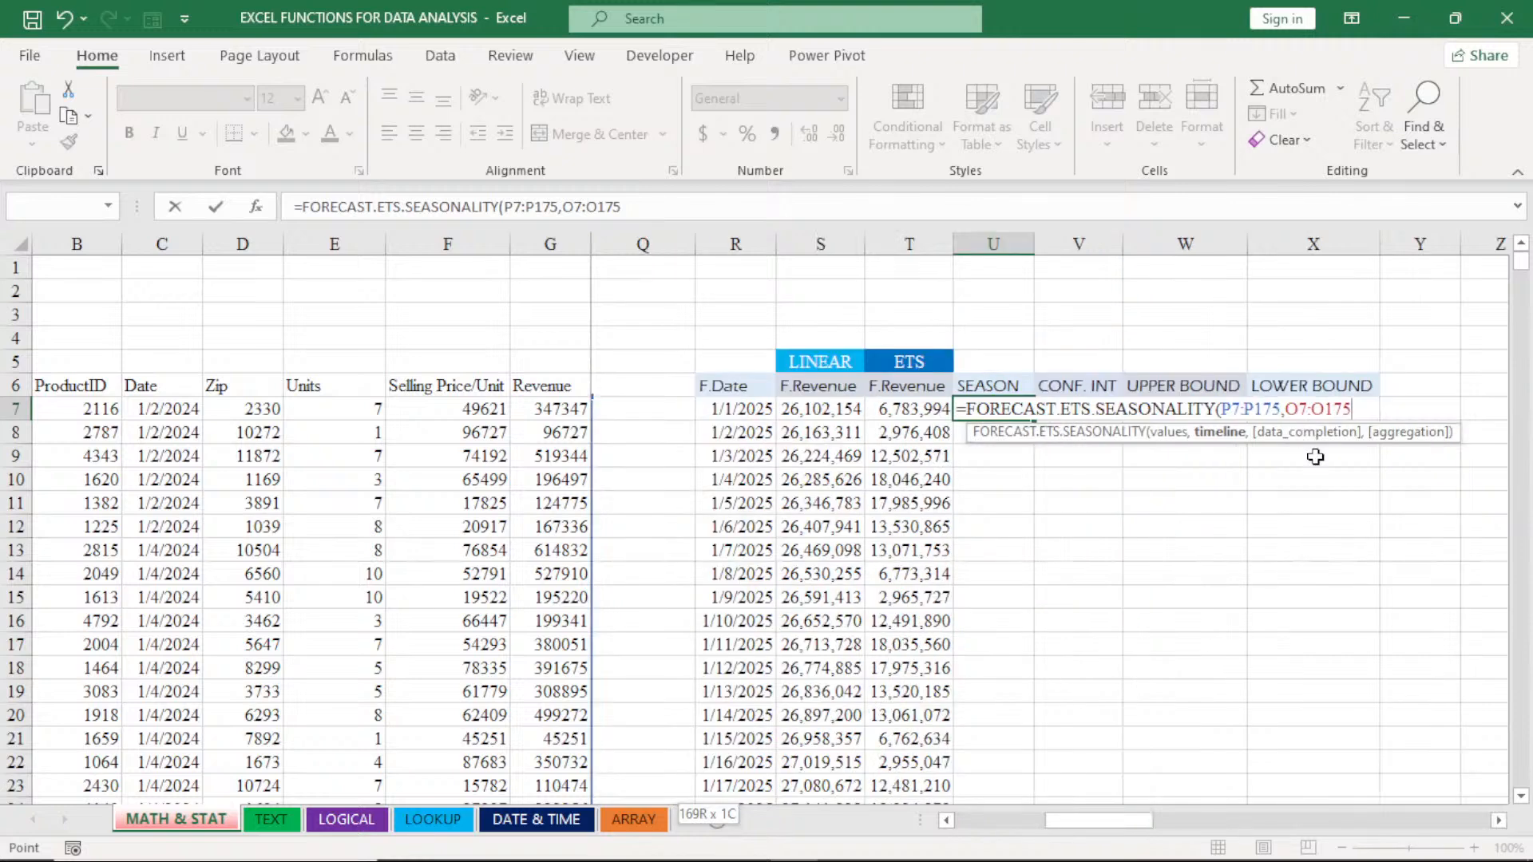
key("Return")
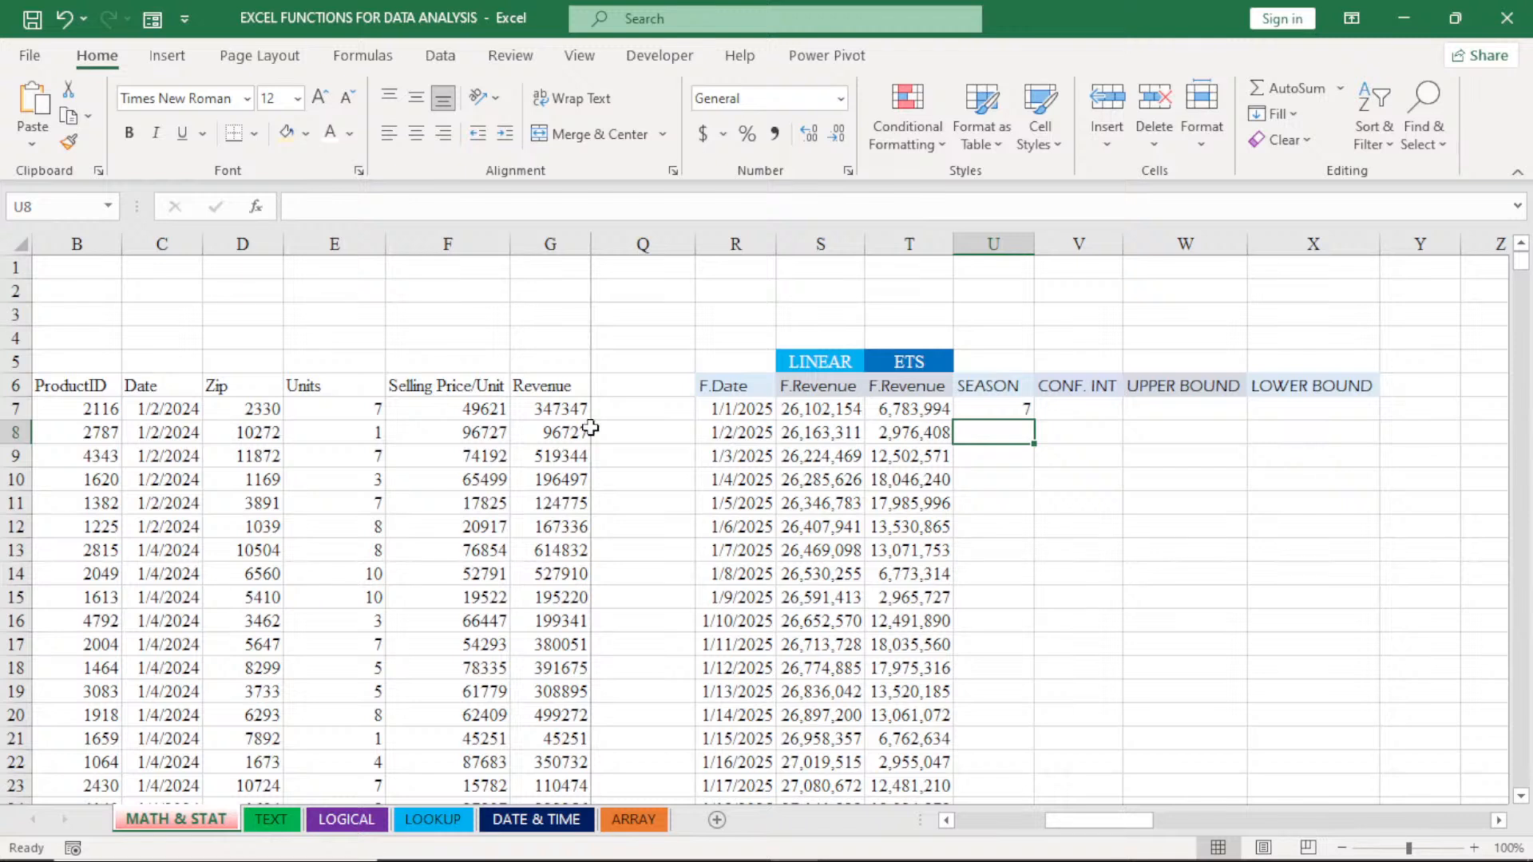
- Start a FORECAST.ETS.CONFINT formula in V7 with the forecast date in R7 as the target date
left_click(949, 822)
left_click(948, 822)
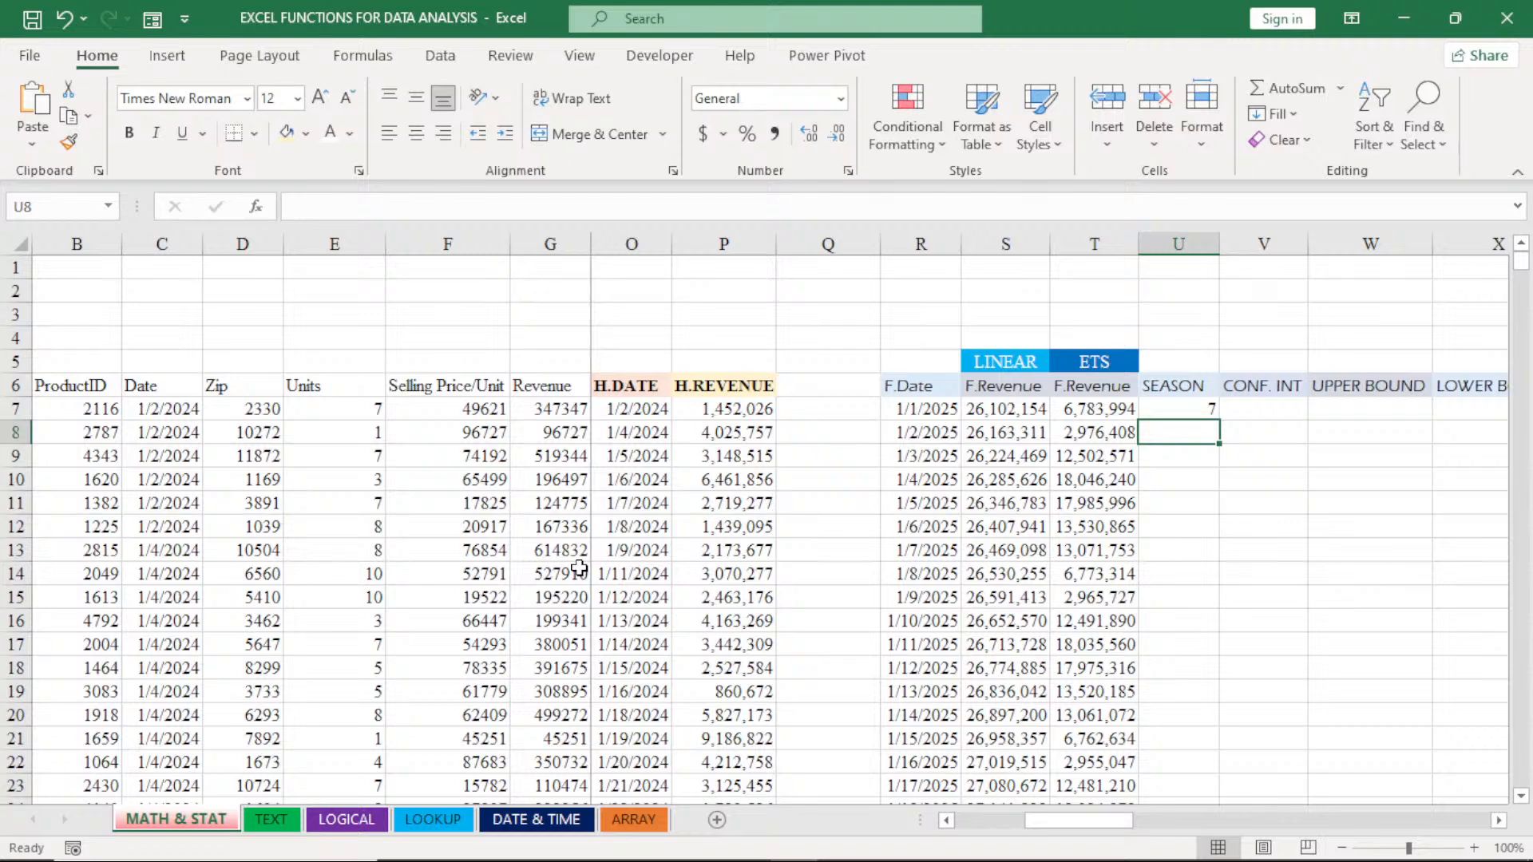
left_click(1264, 412)
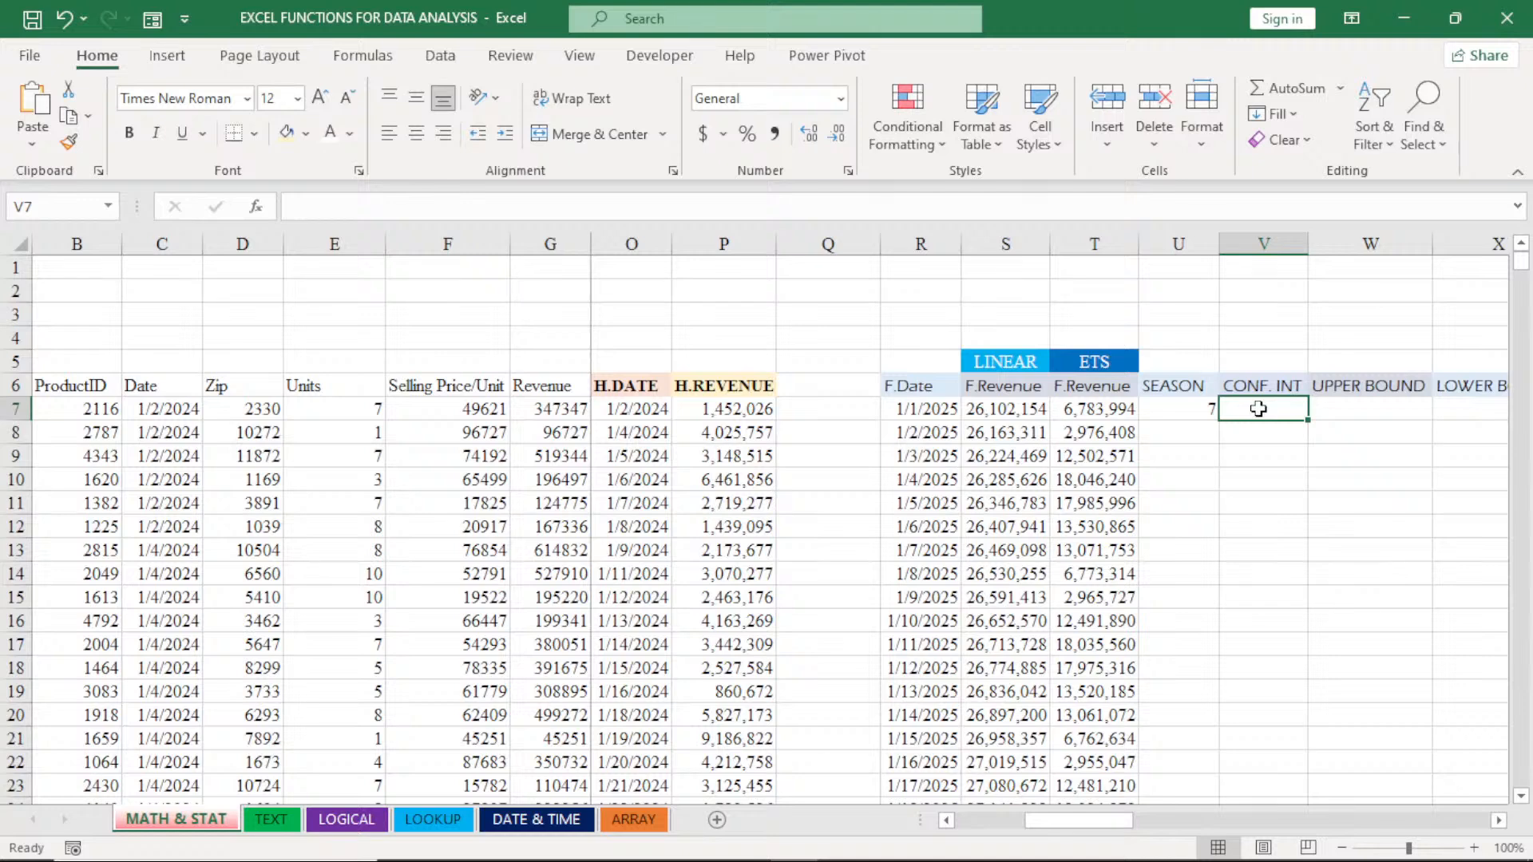
type("=")
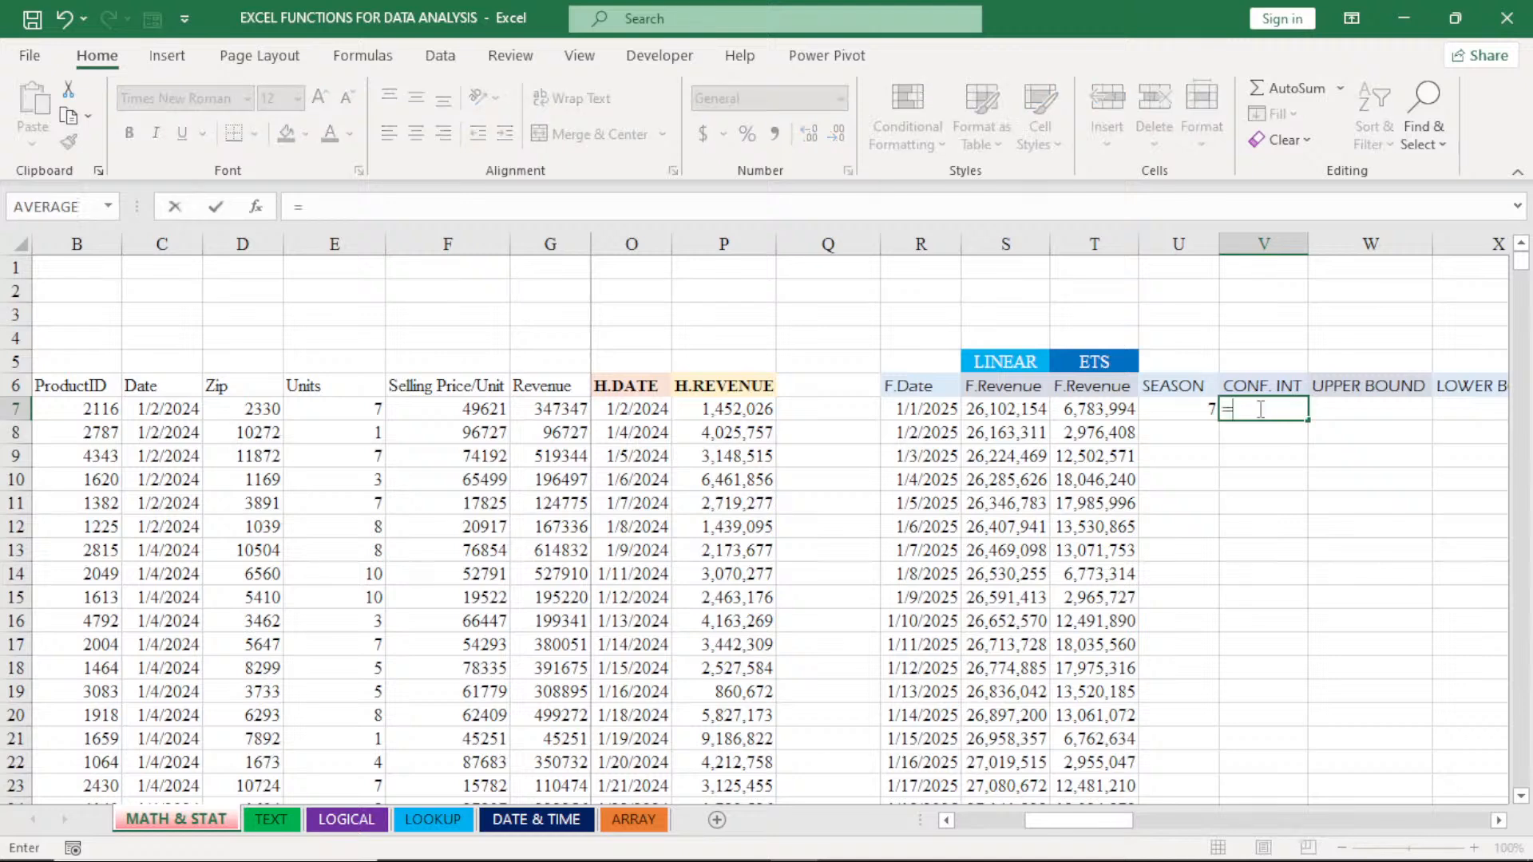
type("FOR")
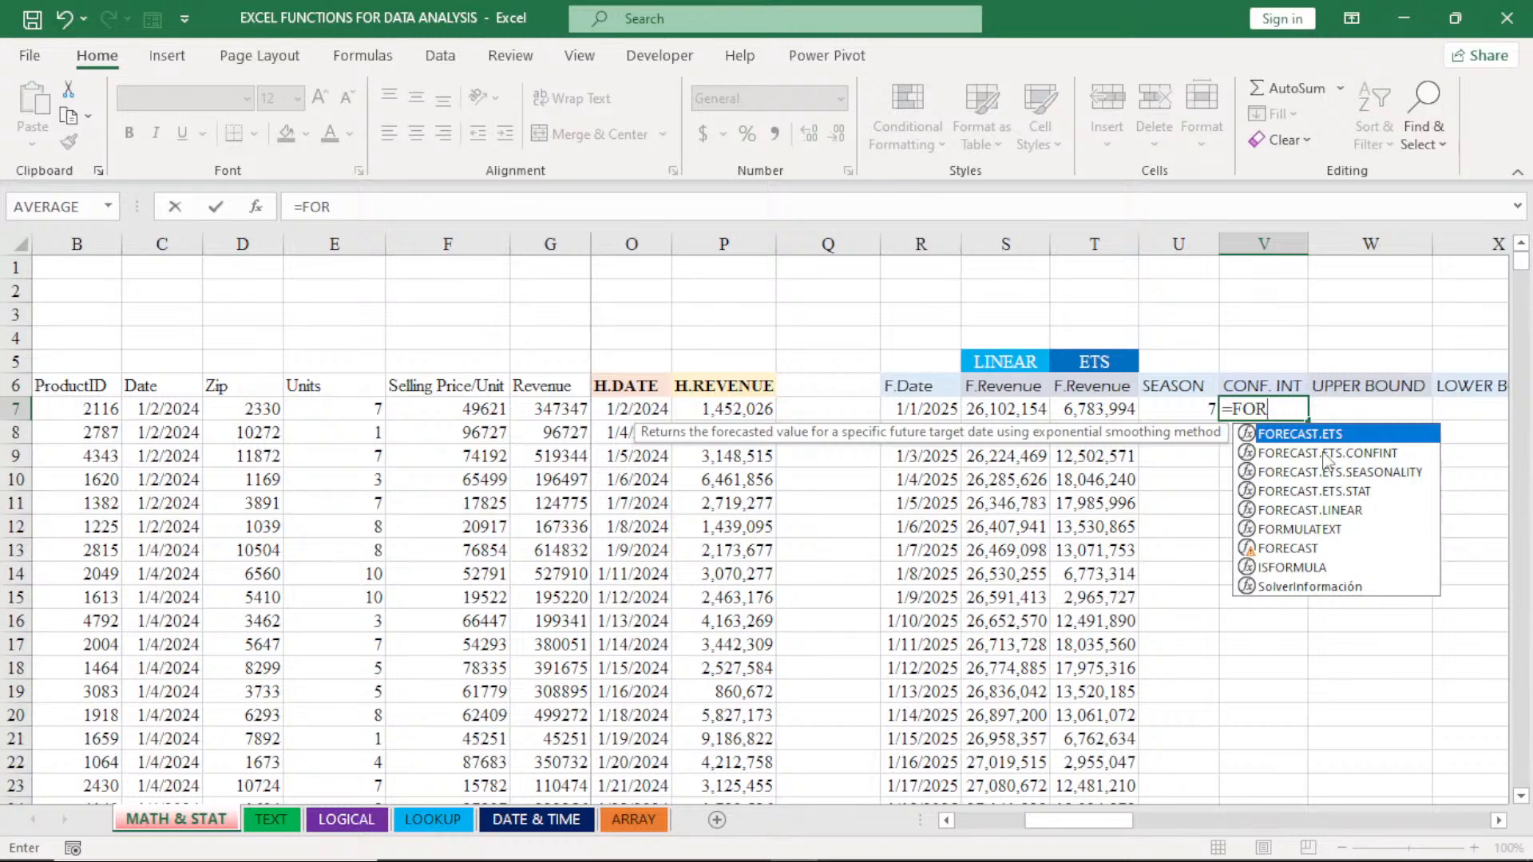
double_click(1324, 453)
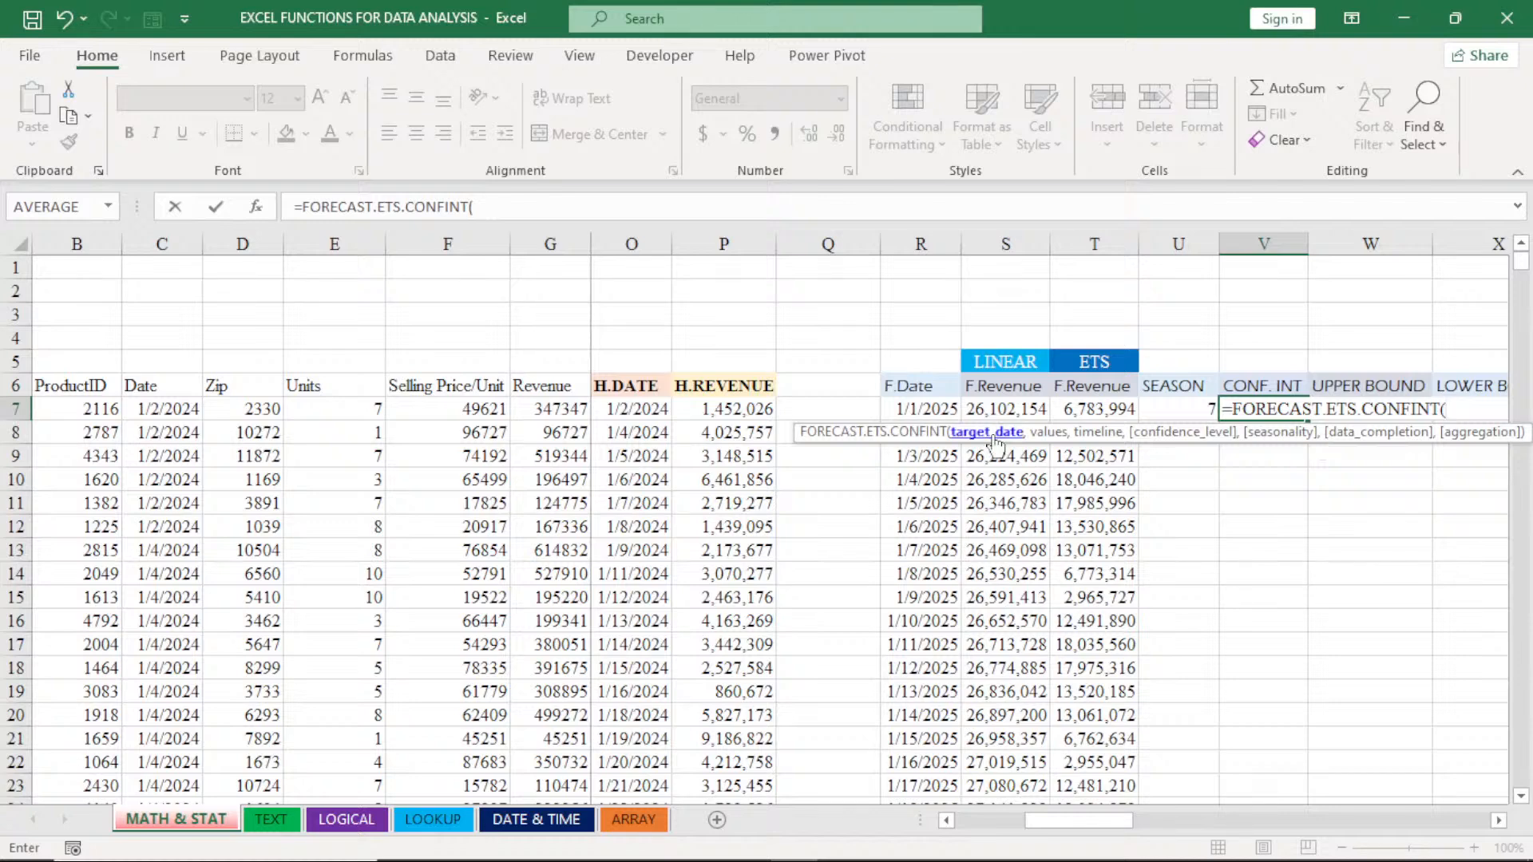
left_click(928, 410)
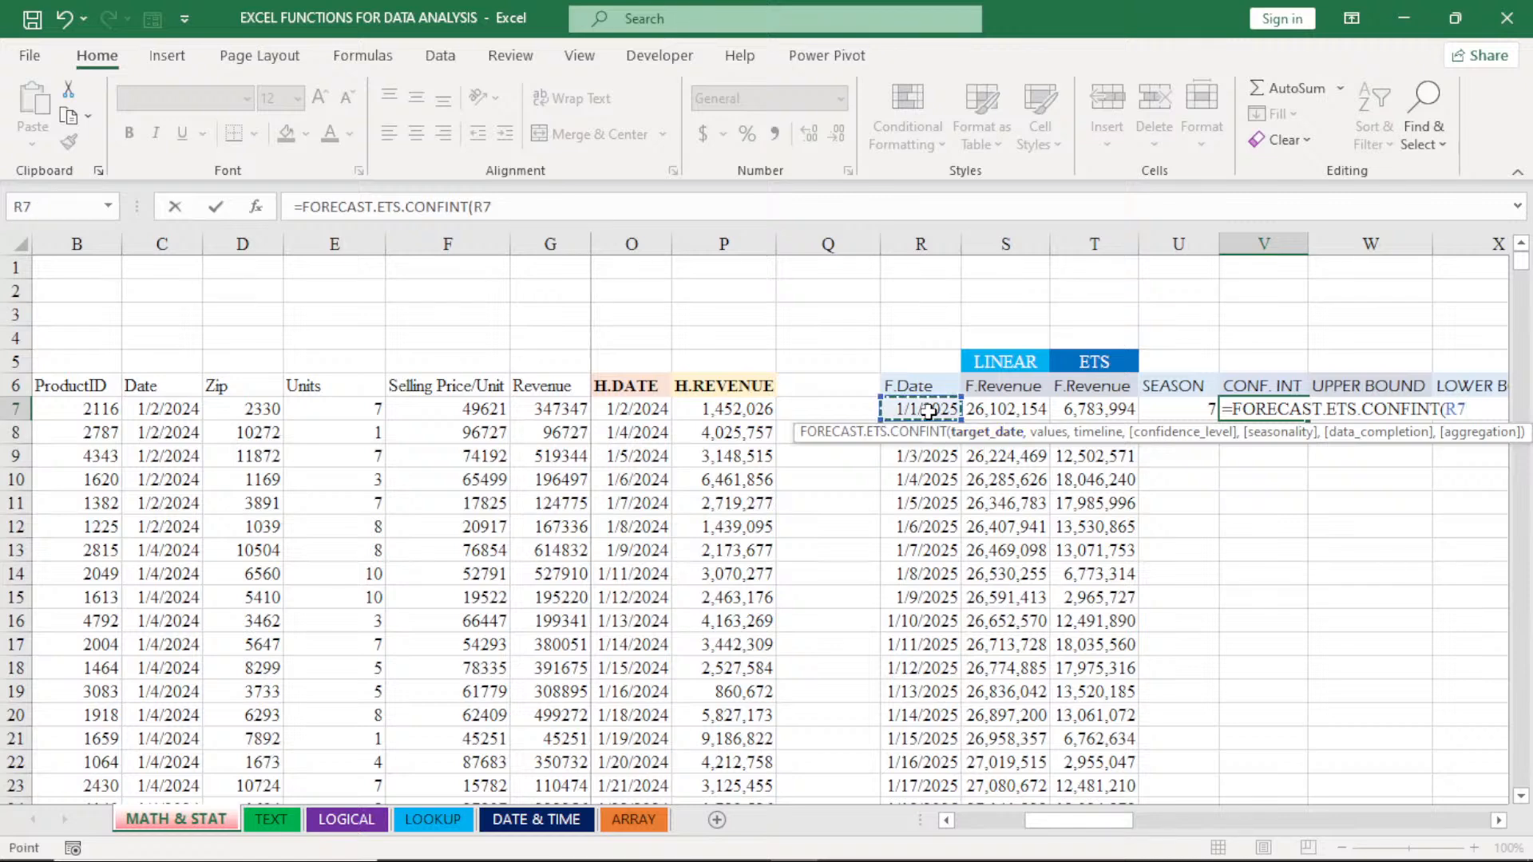
type(",")
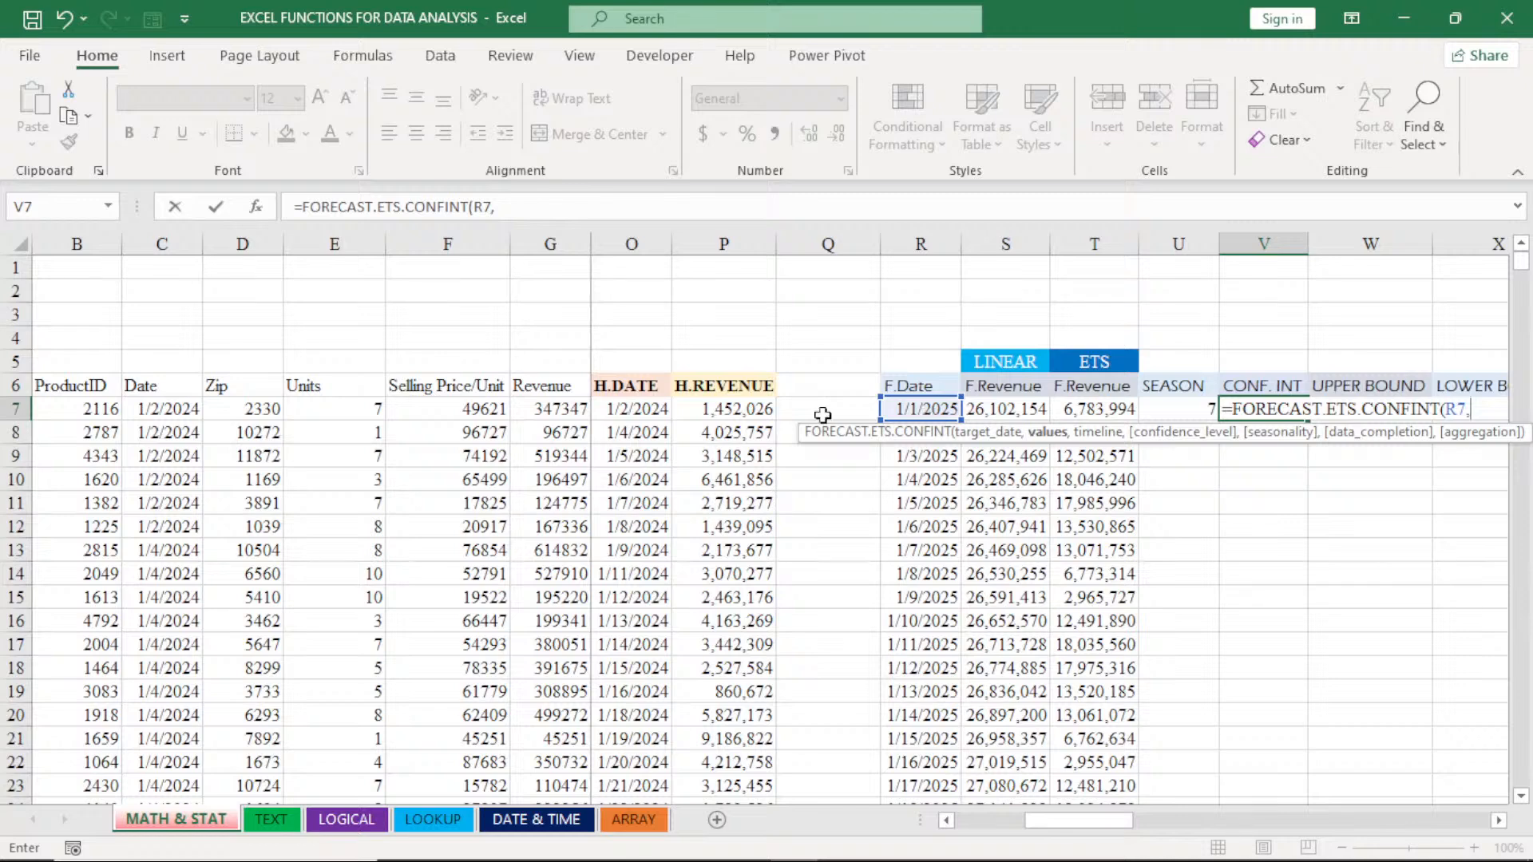
- Add the absolute ranges $P$7:$P$175 as values and $O$7:$O$175 as timeline to the confidence interval formula
left_click(732, 409)
key("ctrl+shift+Down")
key("F4")
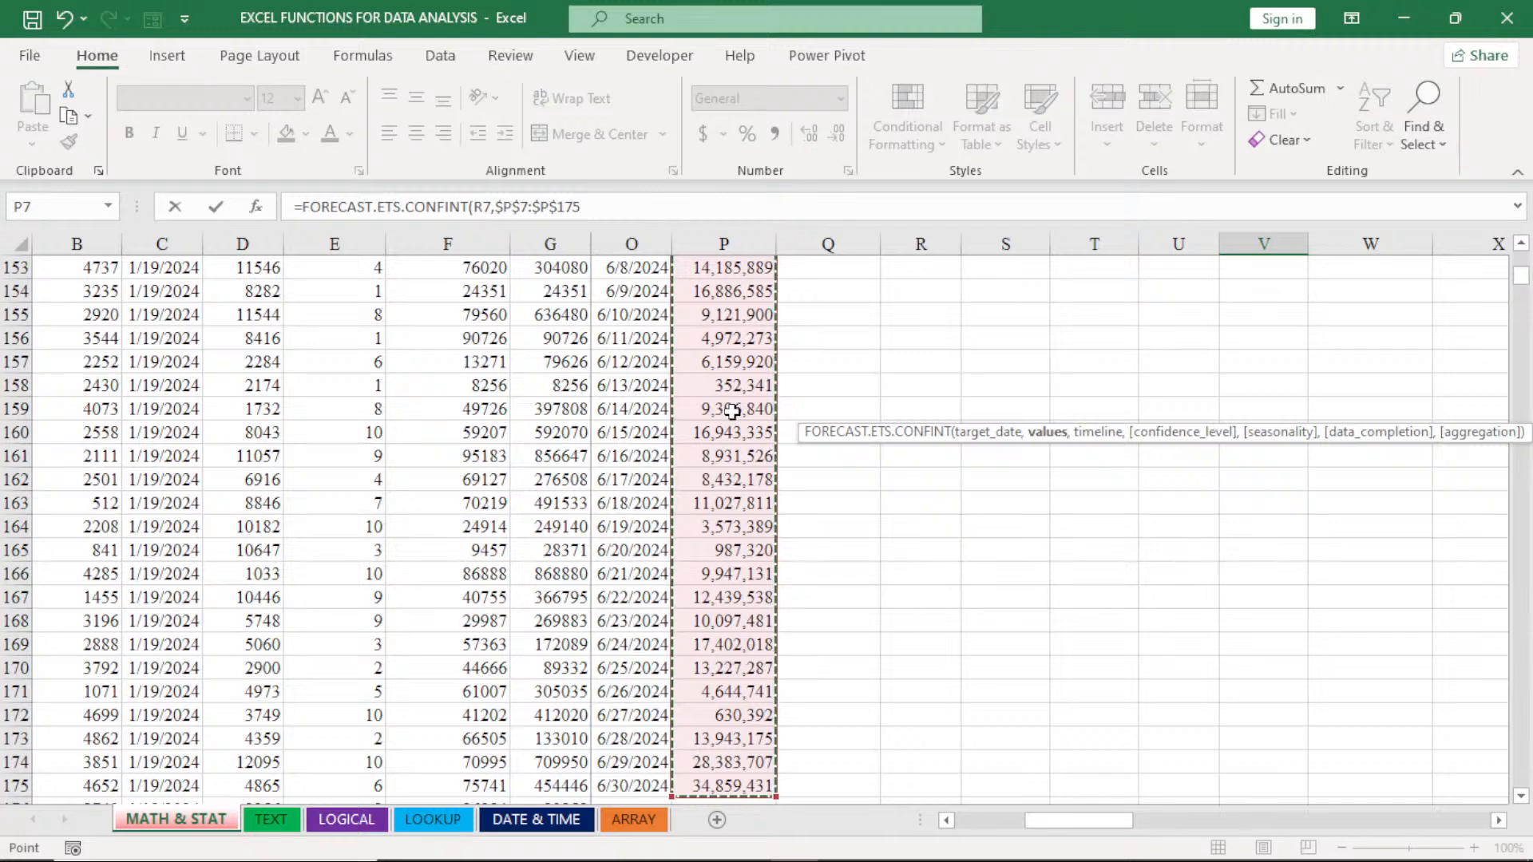
type(",")
scroll(732, 411, "up", 4)
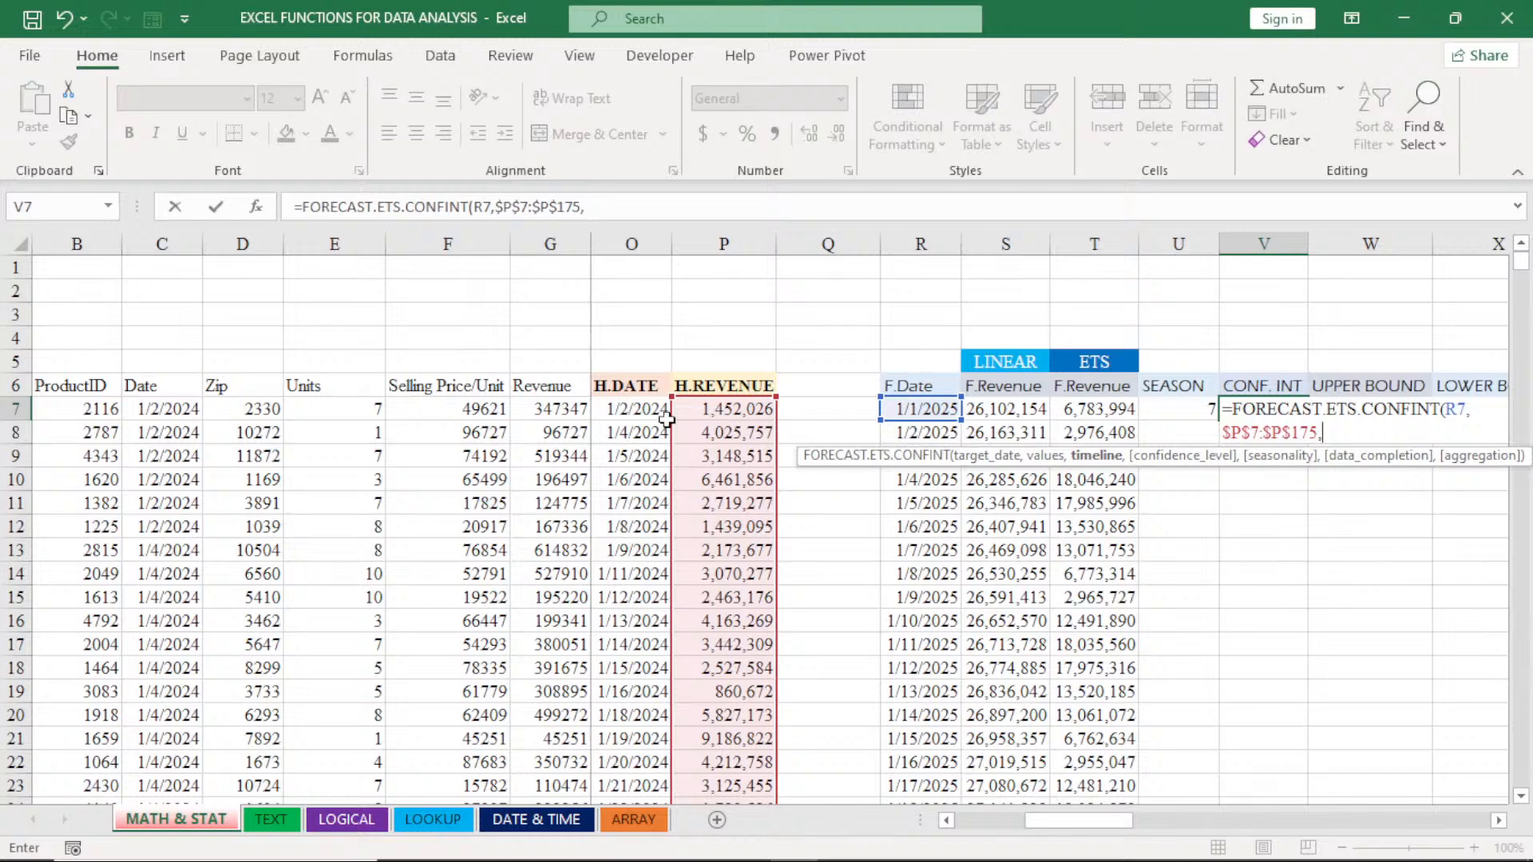
left_click(635, 411)
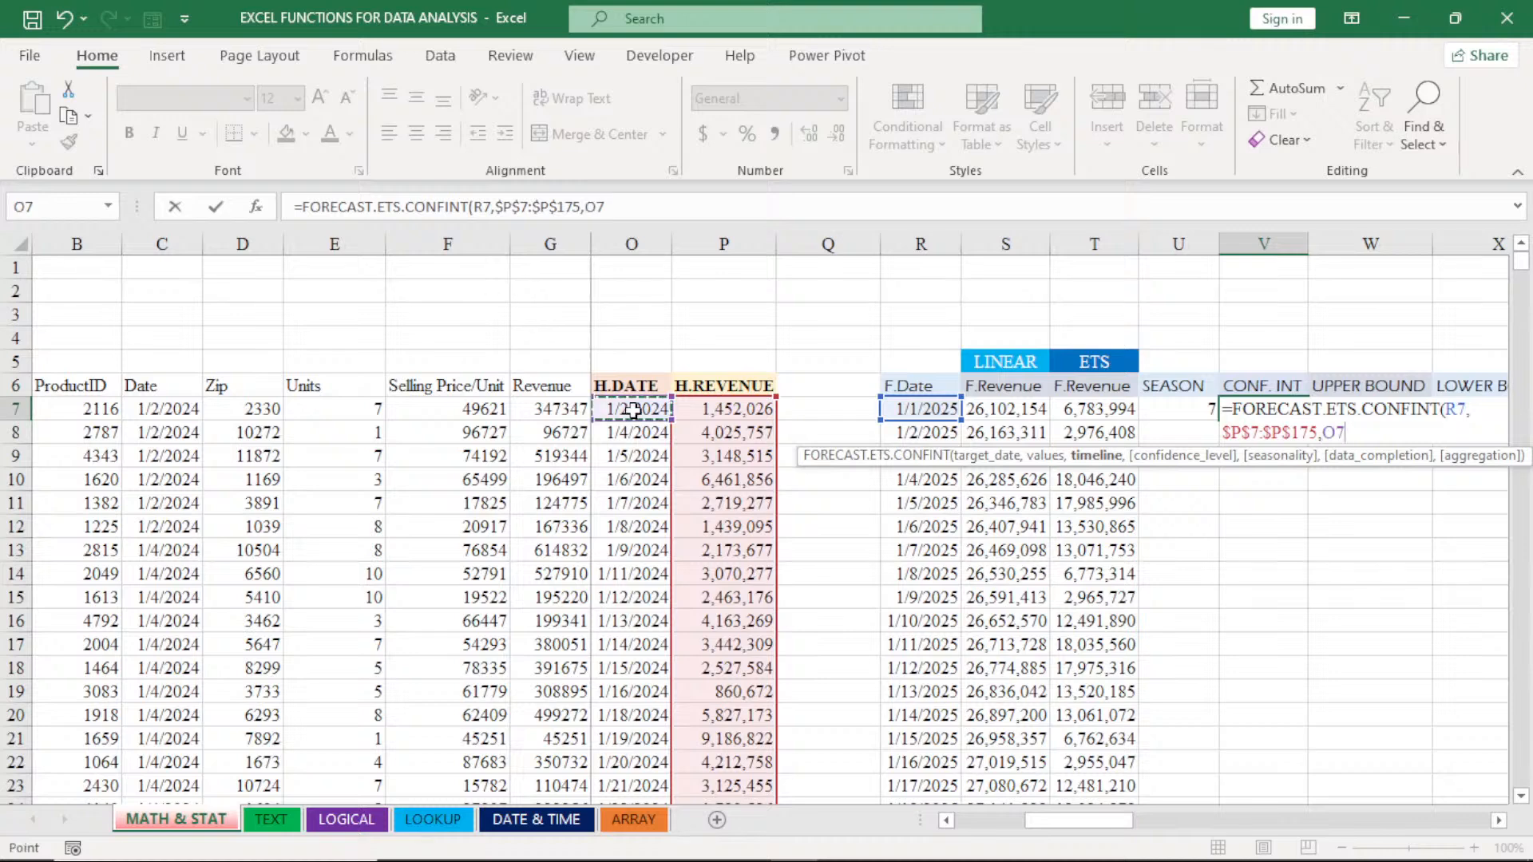
key("ctrl+shift+Down")
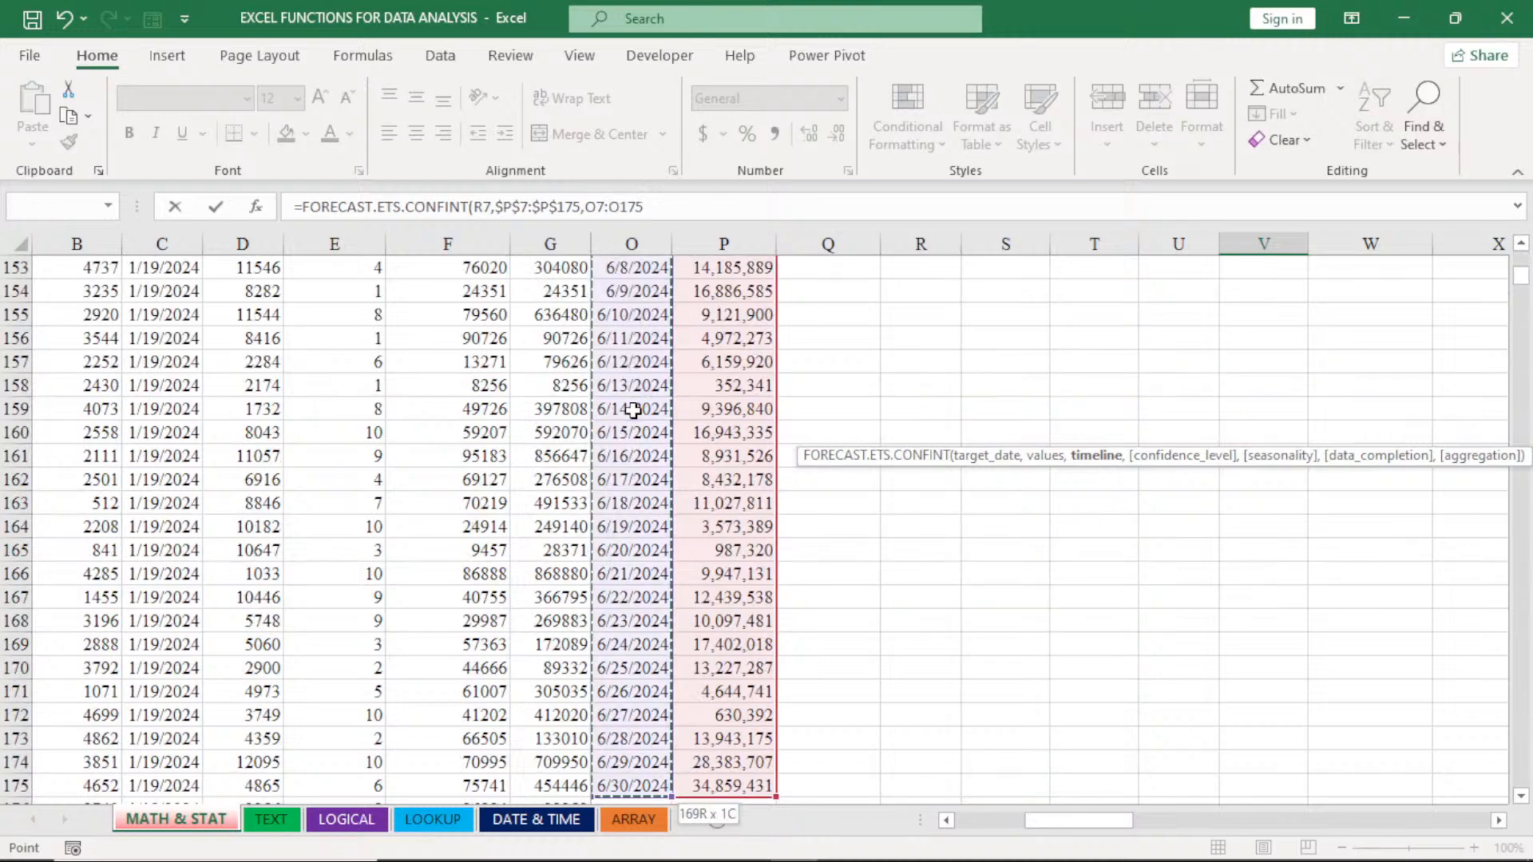
key("F4")
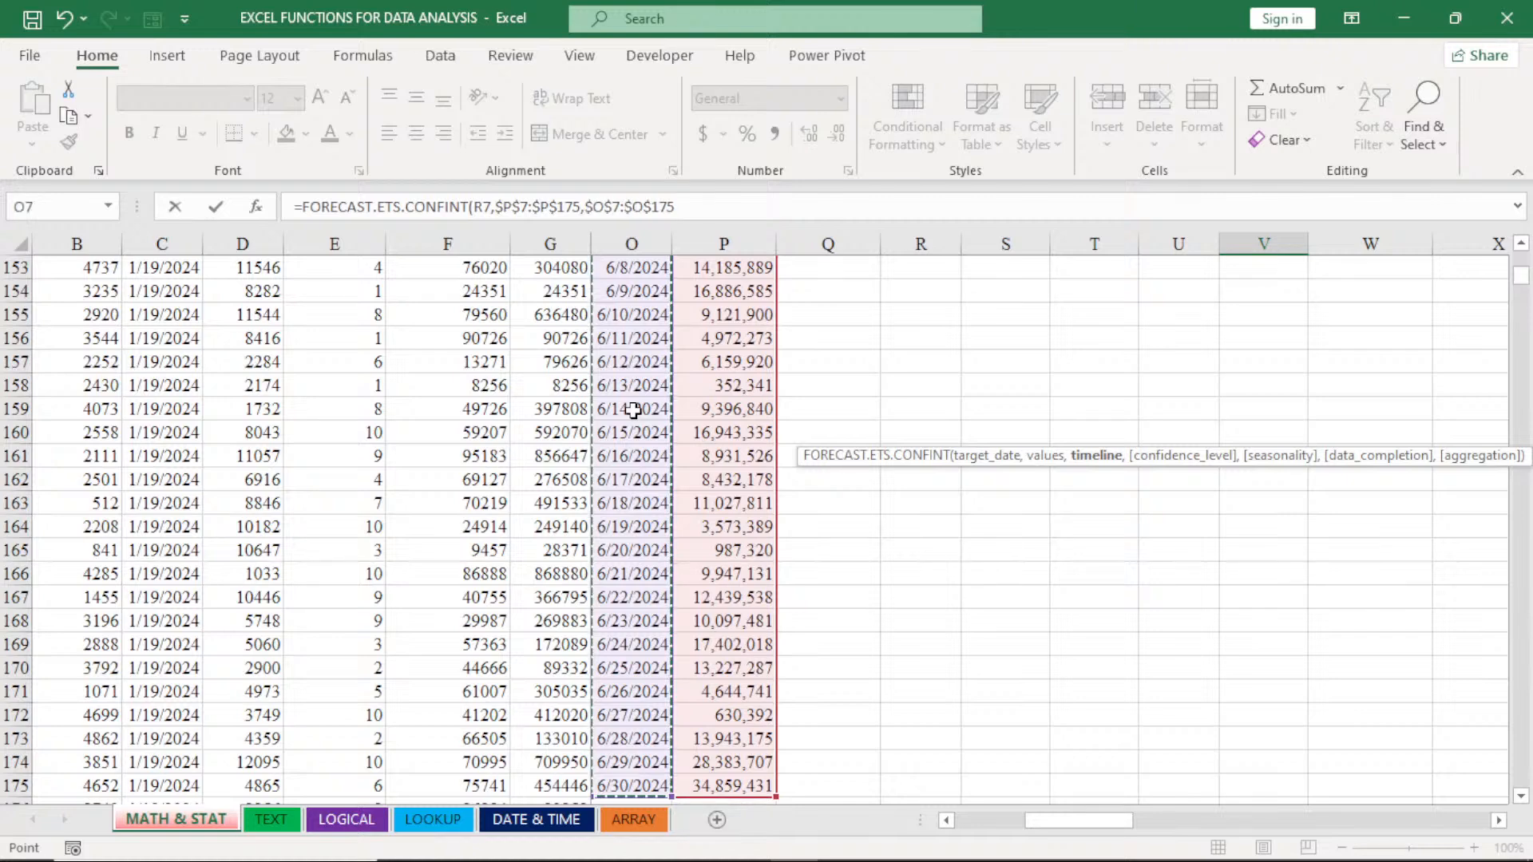
scroll(633, 410, "up", 20)
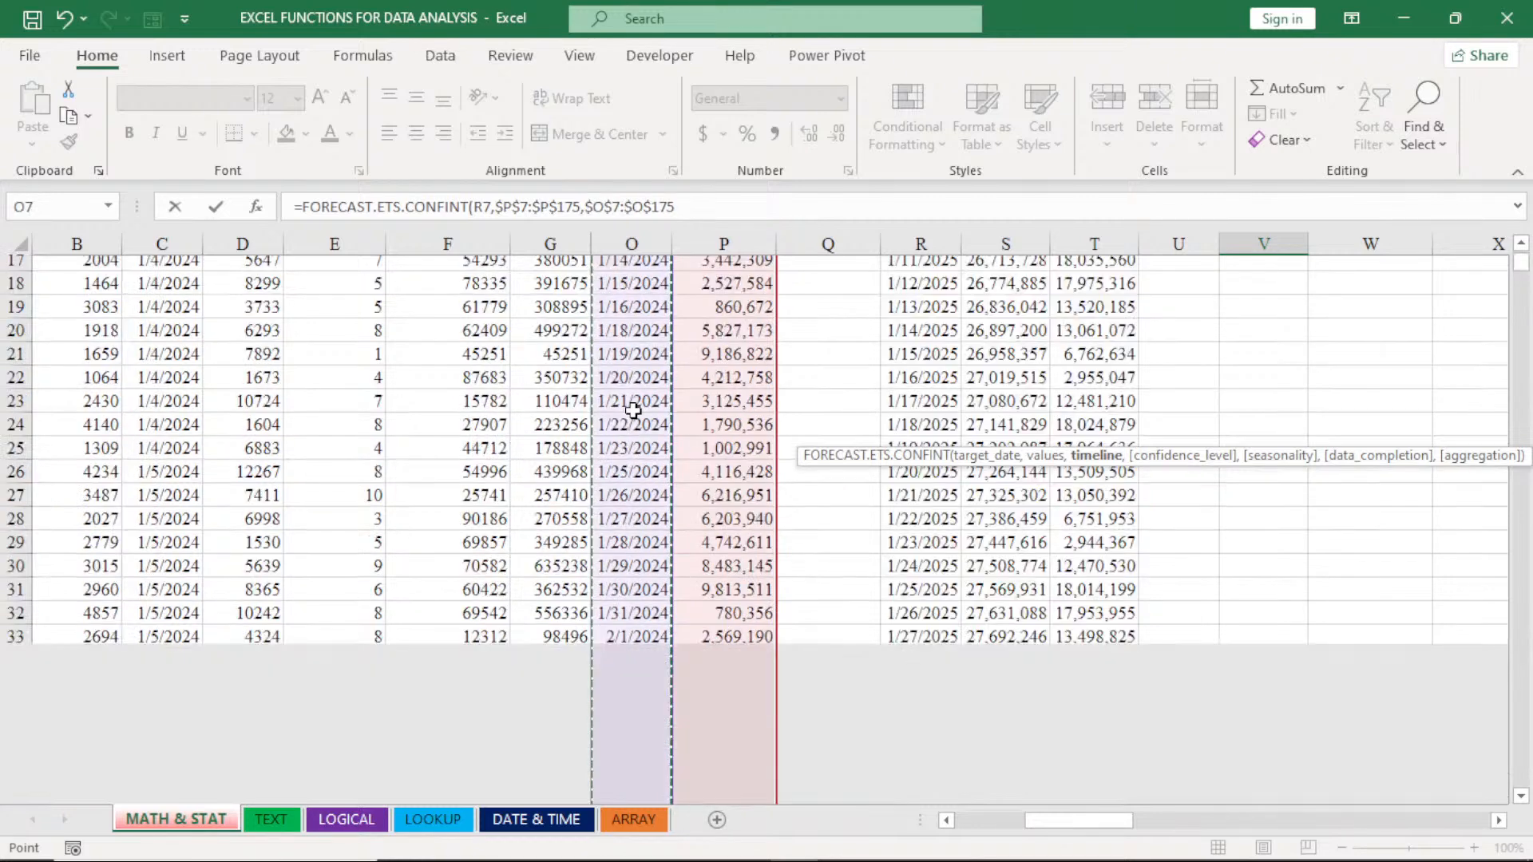
scroll(633, 410, "up", 5)
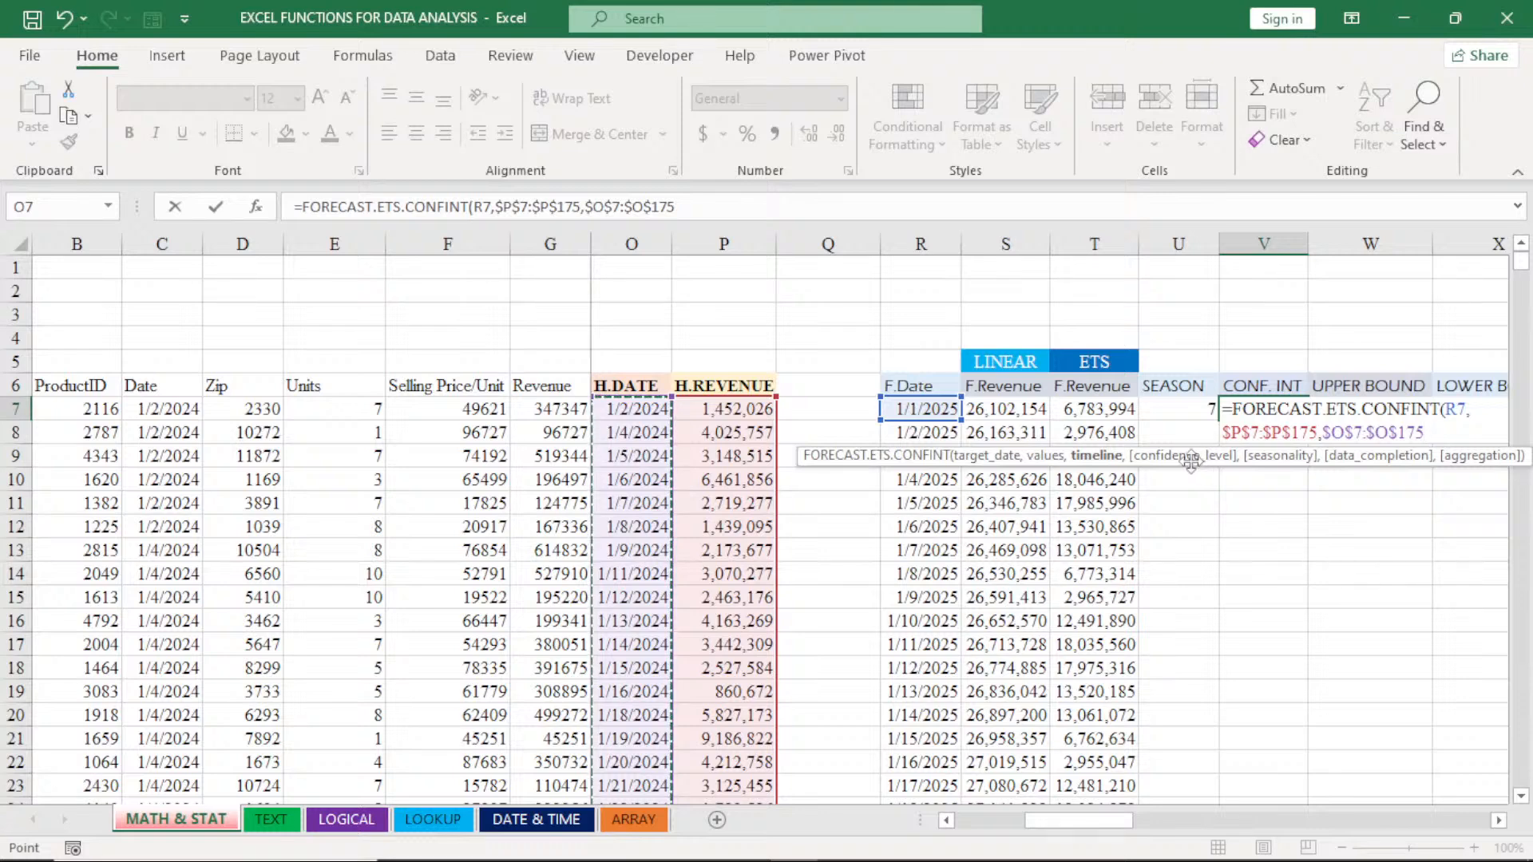
- Set the confidence level to 95% and complete the FORECAST.ETS.CONFINT formula in V7
type(",")
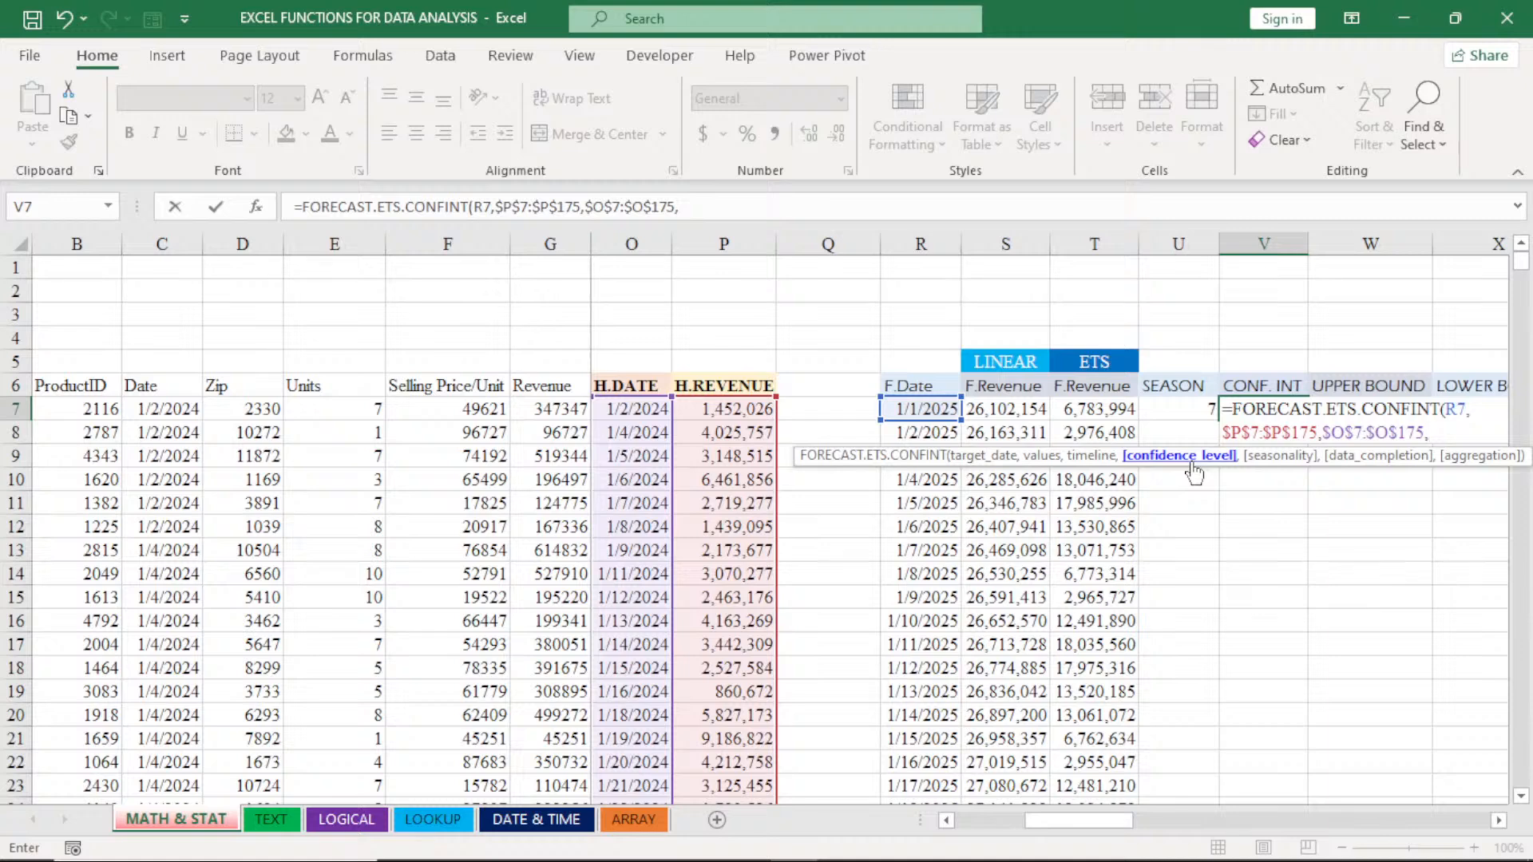
type("95%")
key("Return")
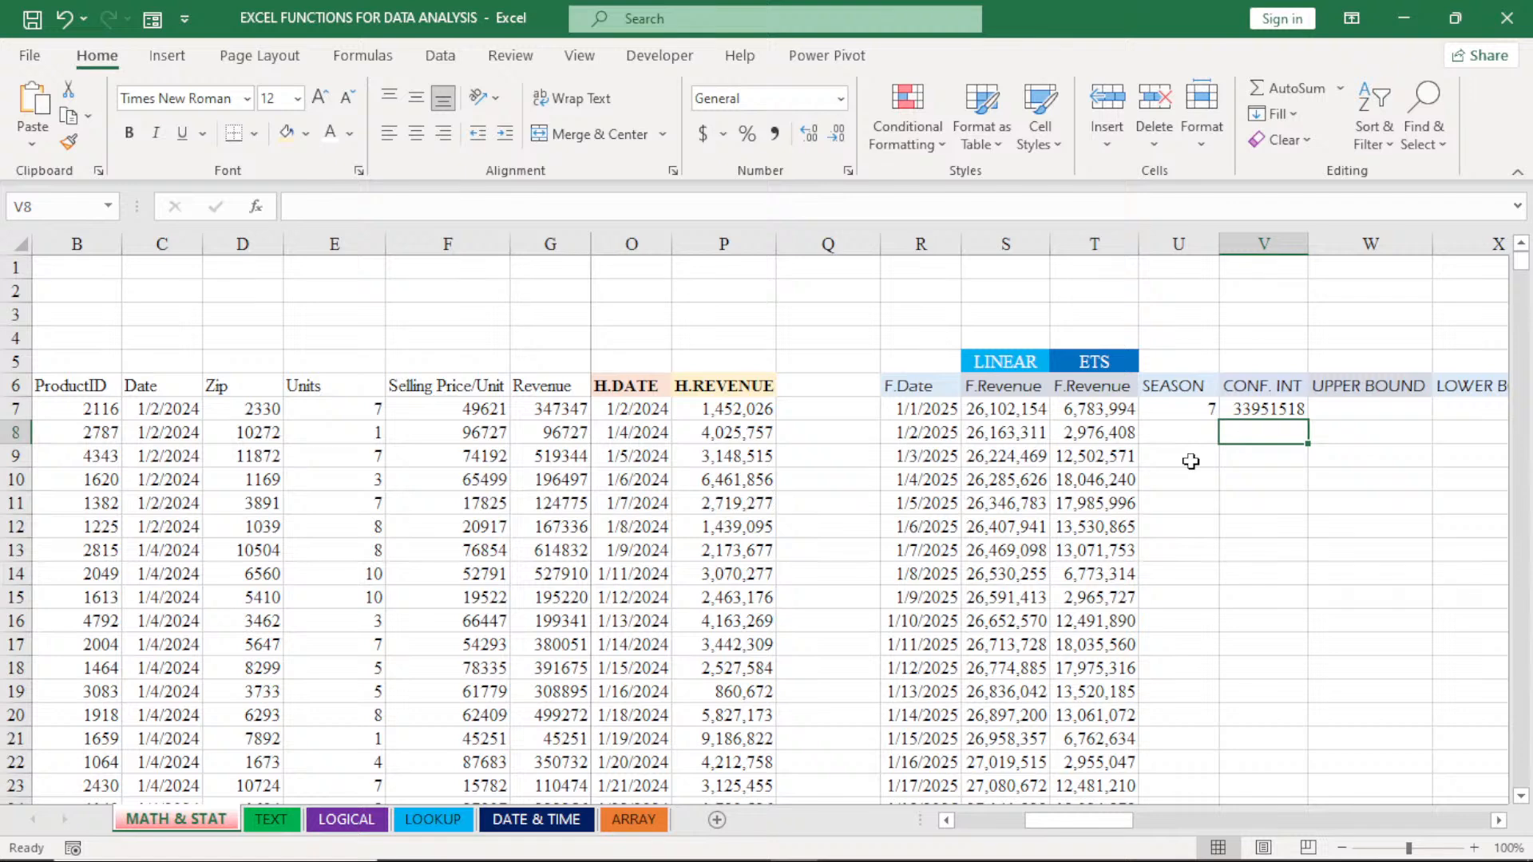
- Format columns V to X as Number with a thousands separator and 0 decimal places
left_click(1258, 412)
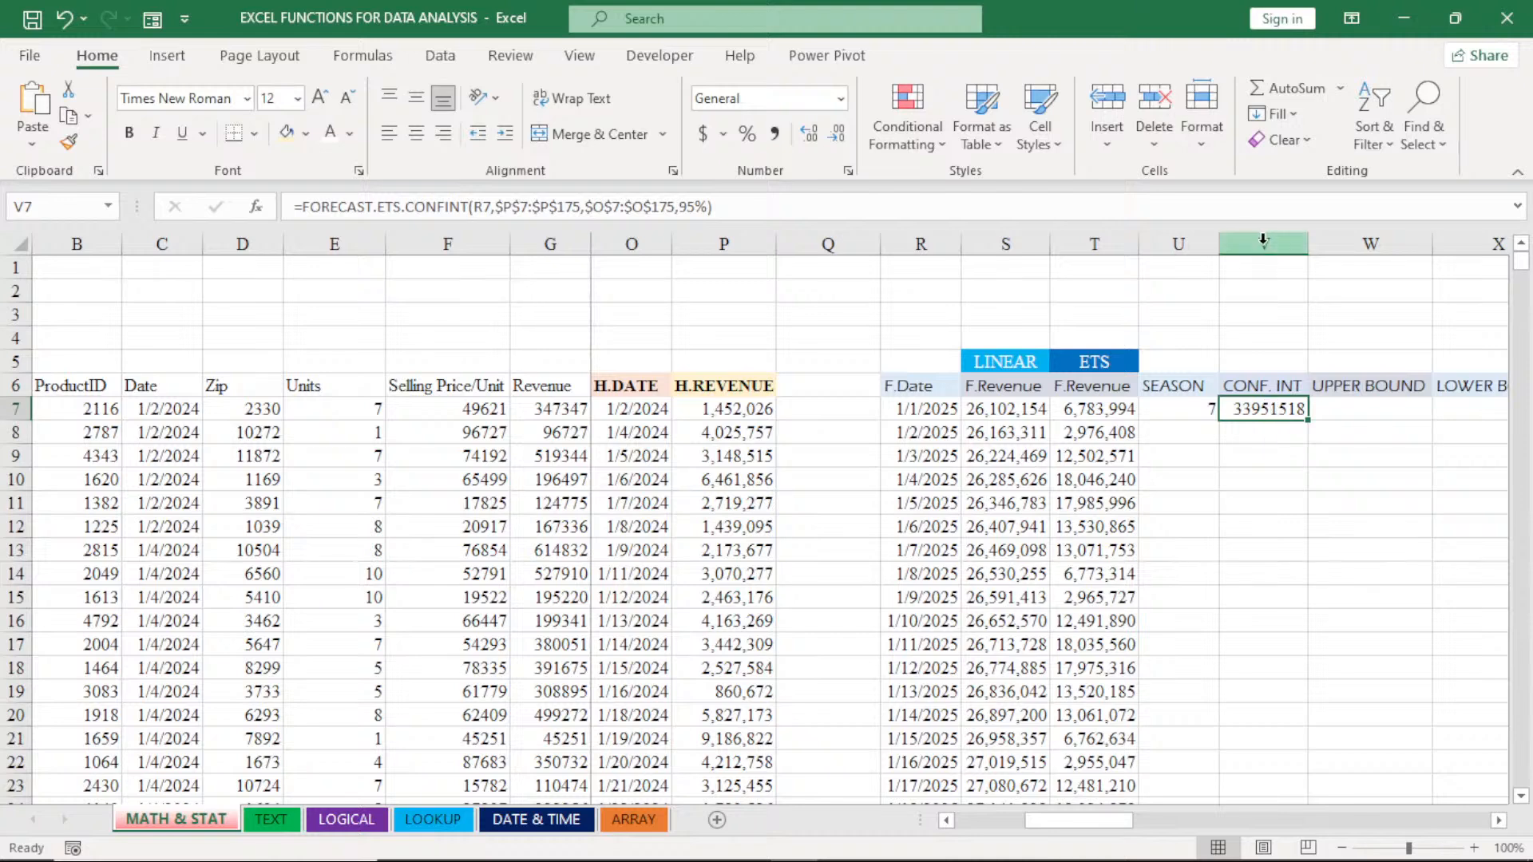
left_click_drag(1262, 240, 1501, 249)
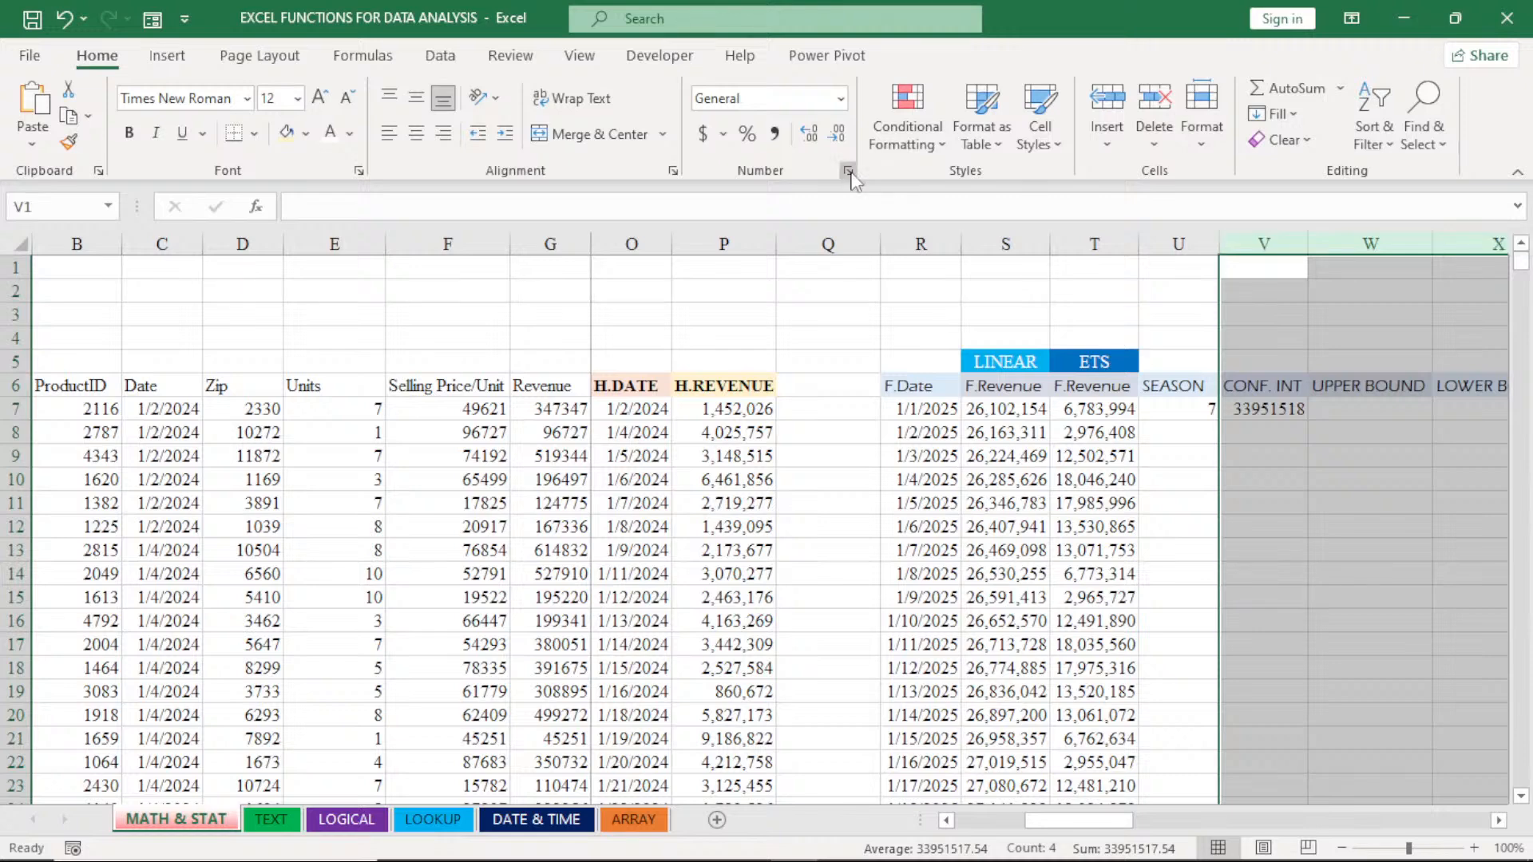
left_click(848, 171)
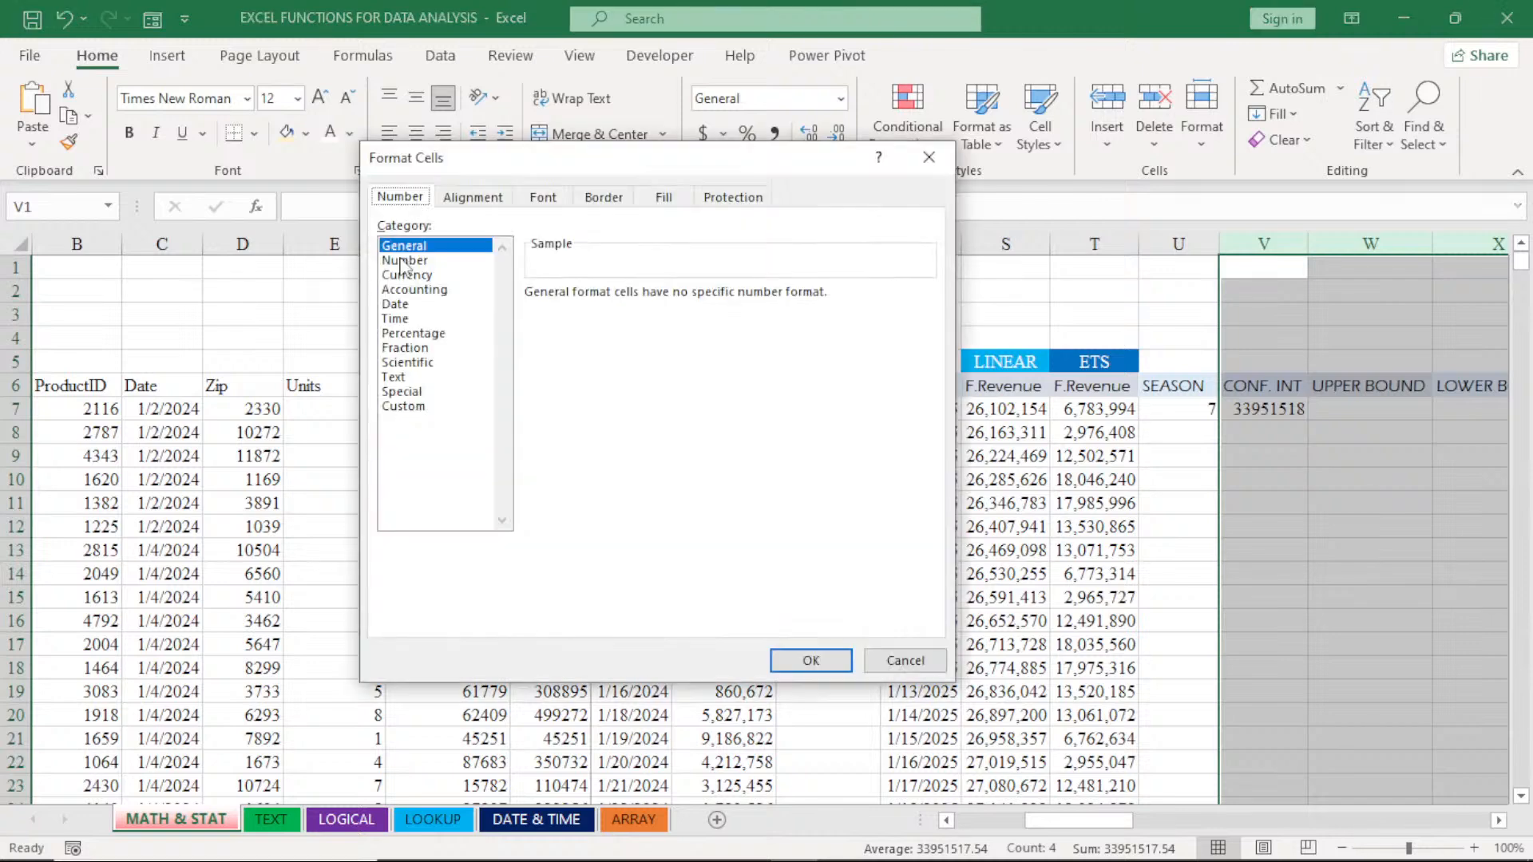
left_click(404, 261)
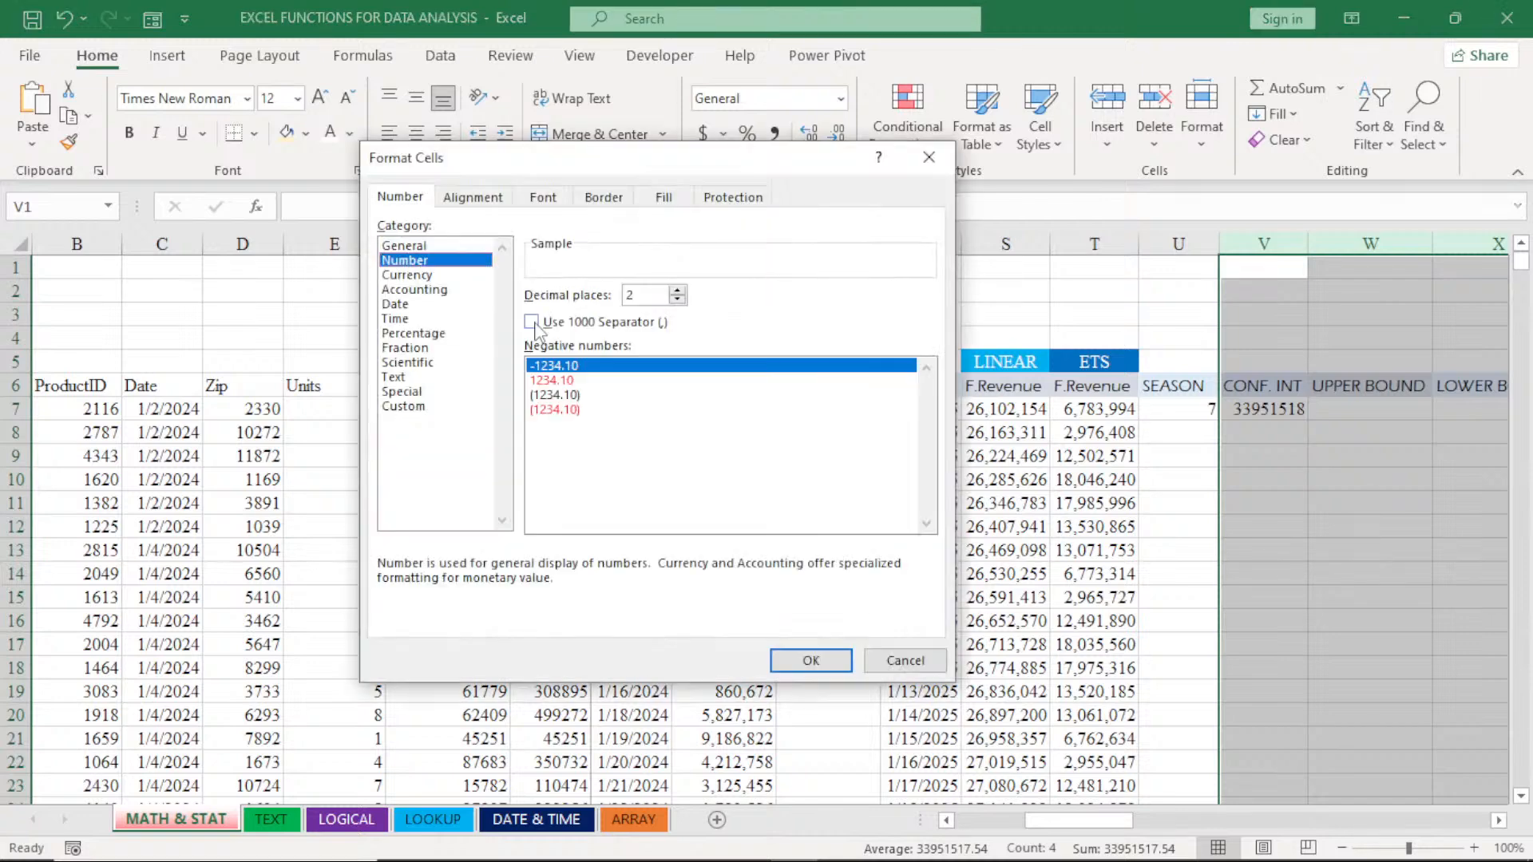
left_click(531, 323)
left_click(677, 300)
left_click(677, 300)
left_click(811, 661)
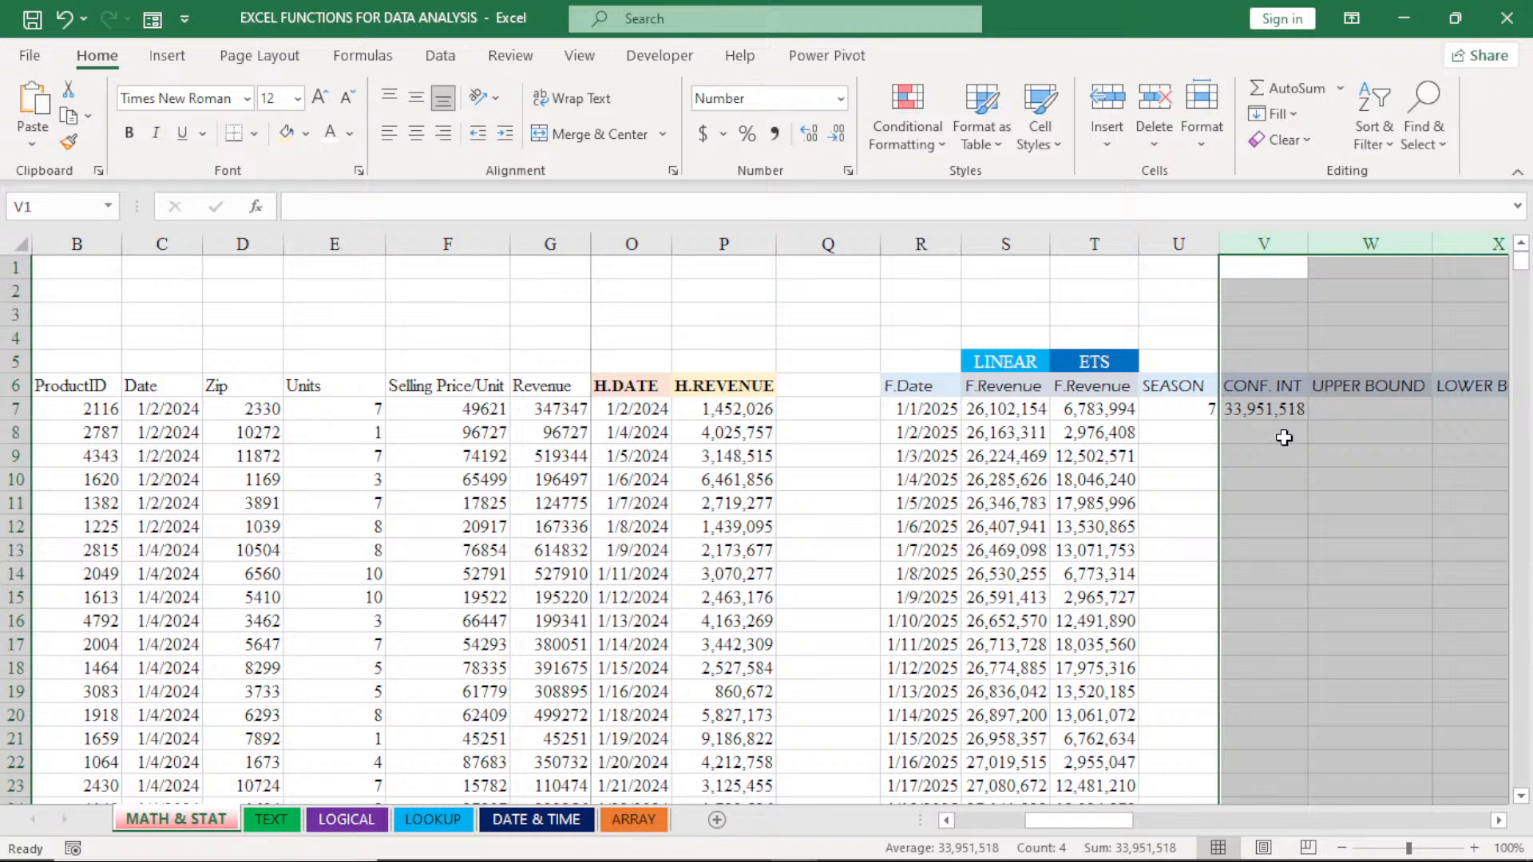
- Review the FORECAST.ETS.CONFINT formula in V7 and fill it down the CONF. INT column, checking the copied references in V8
left_click(1275, 409)
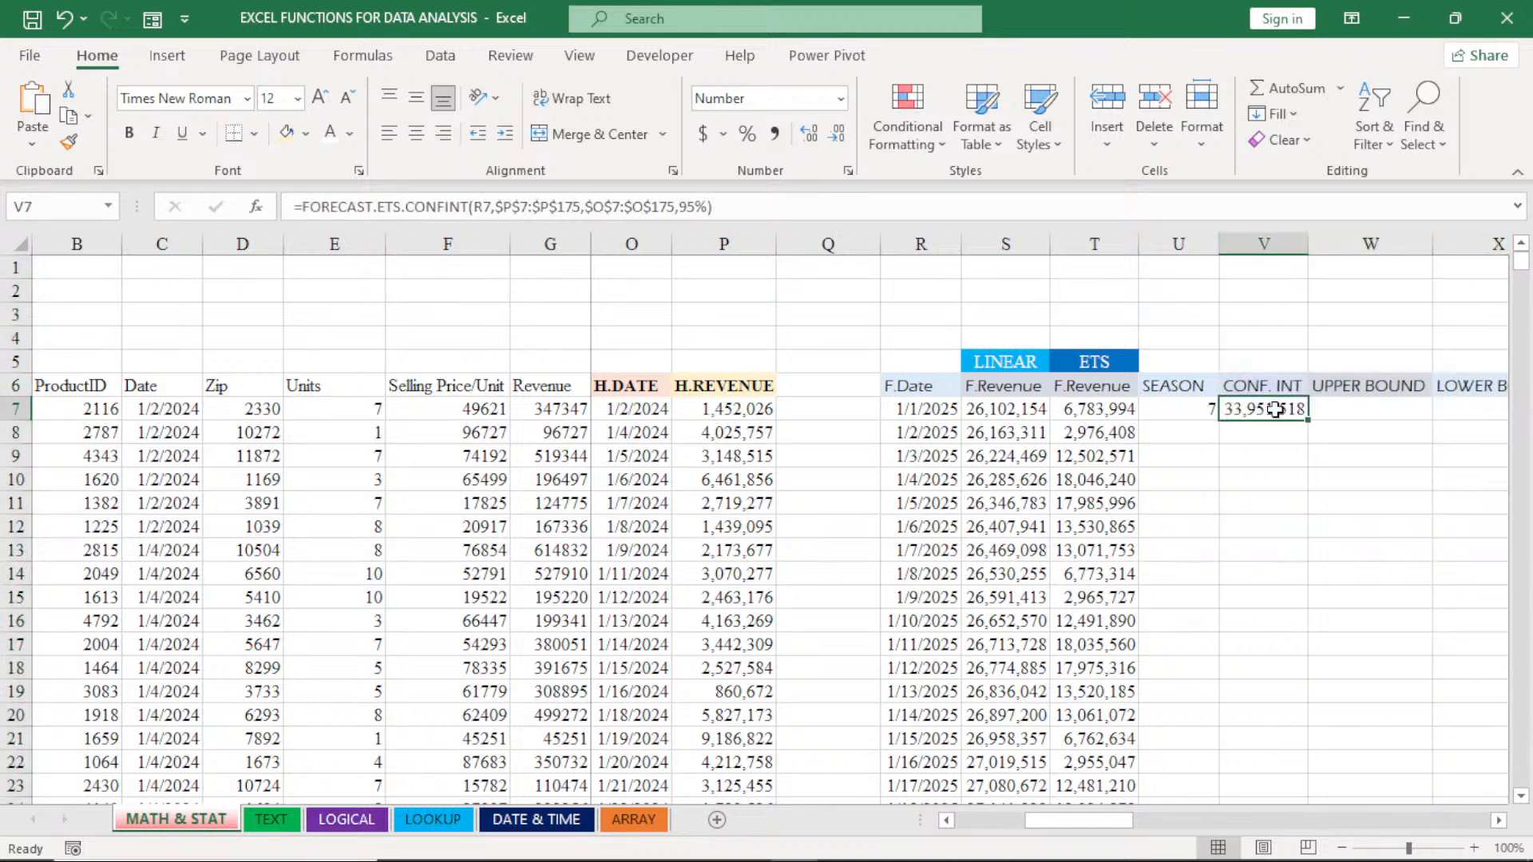
double_click(1275, 409)
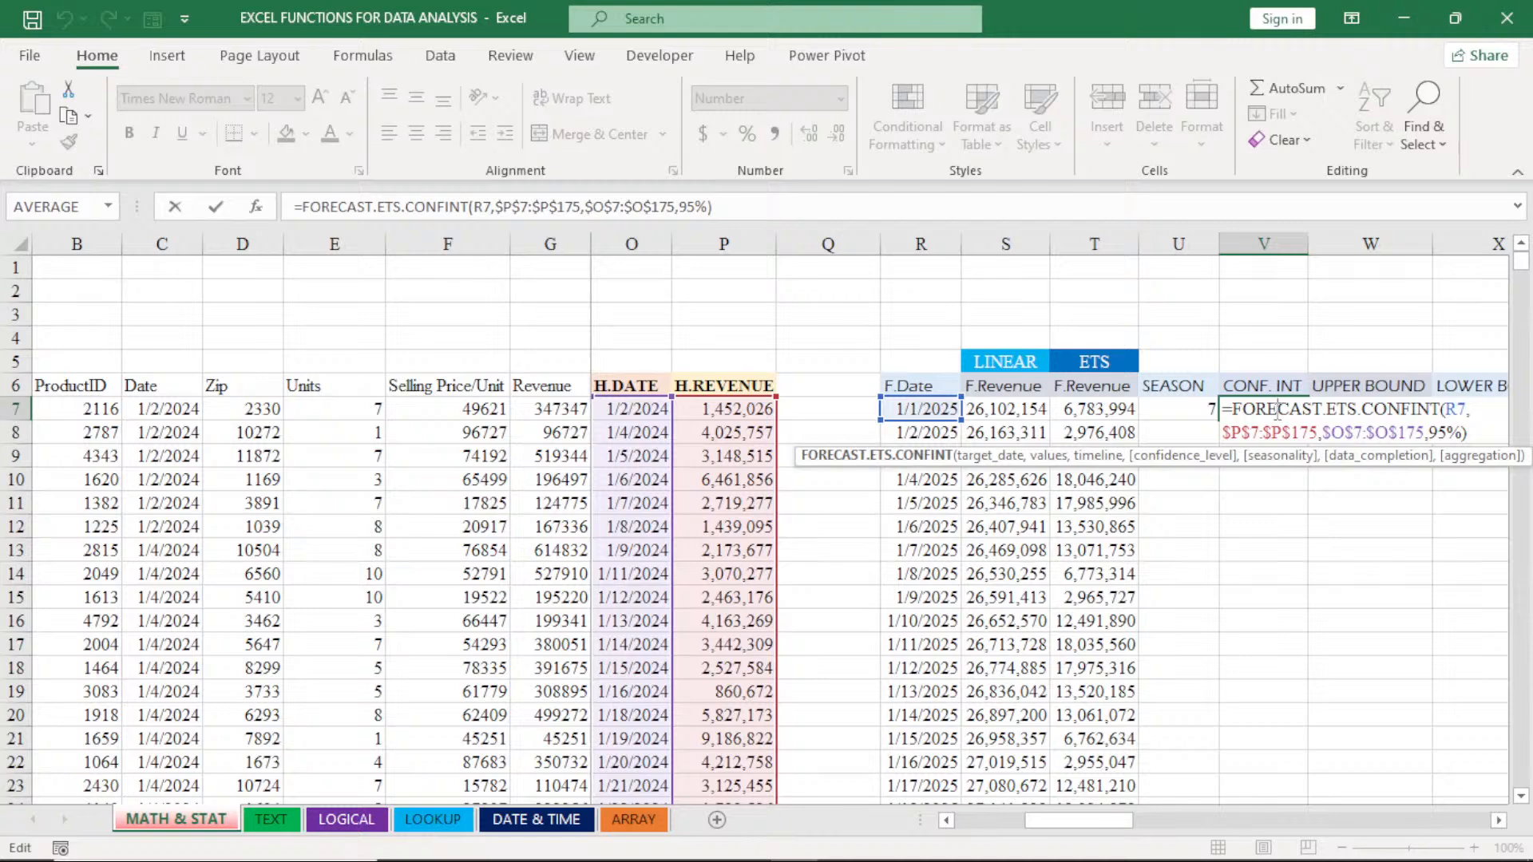
key("Return")
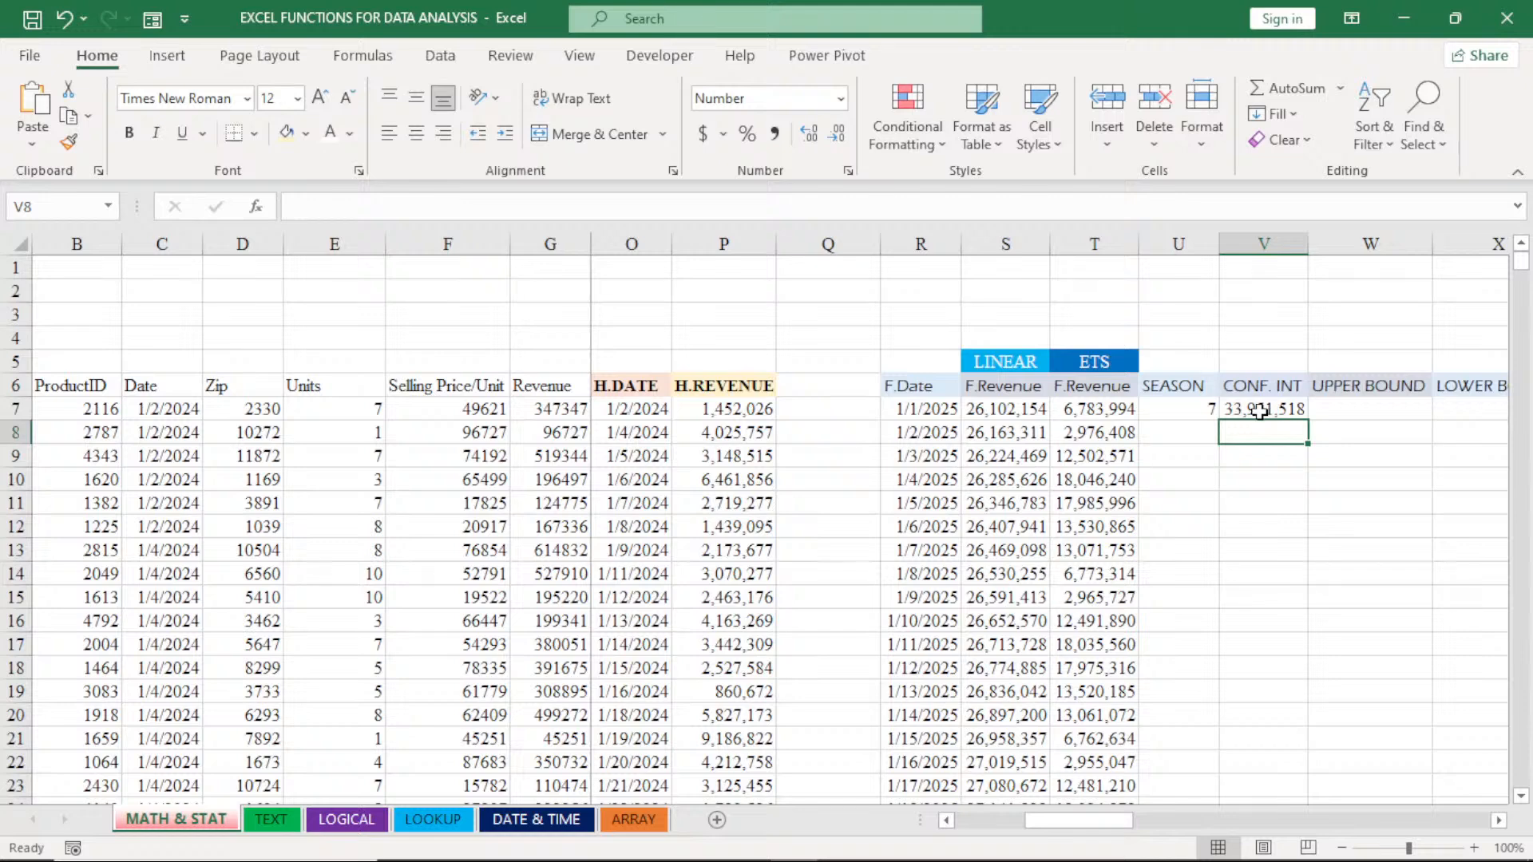
double_click(1259, 411)
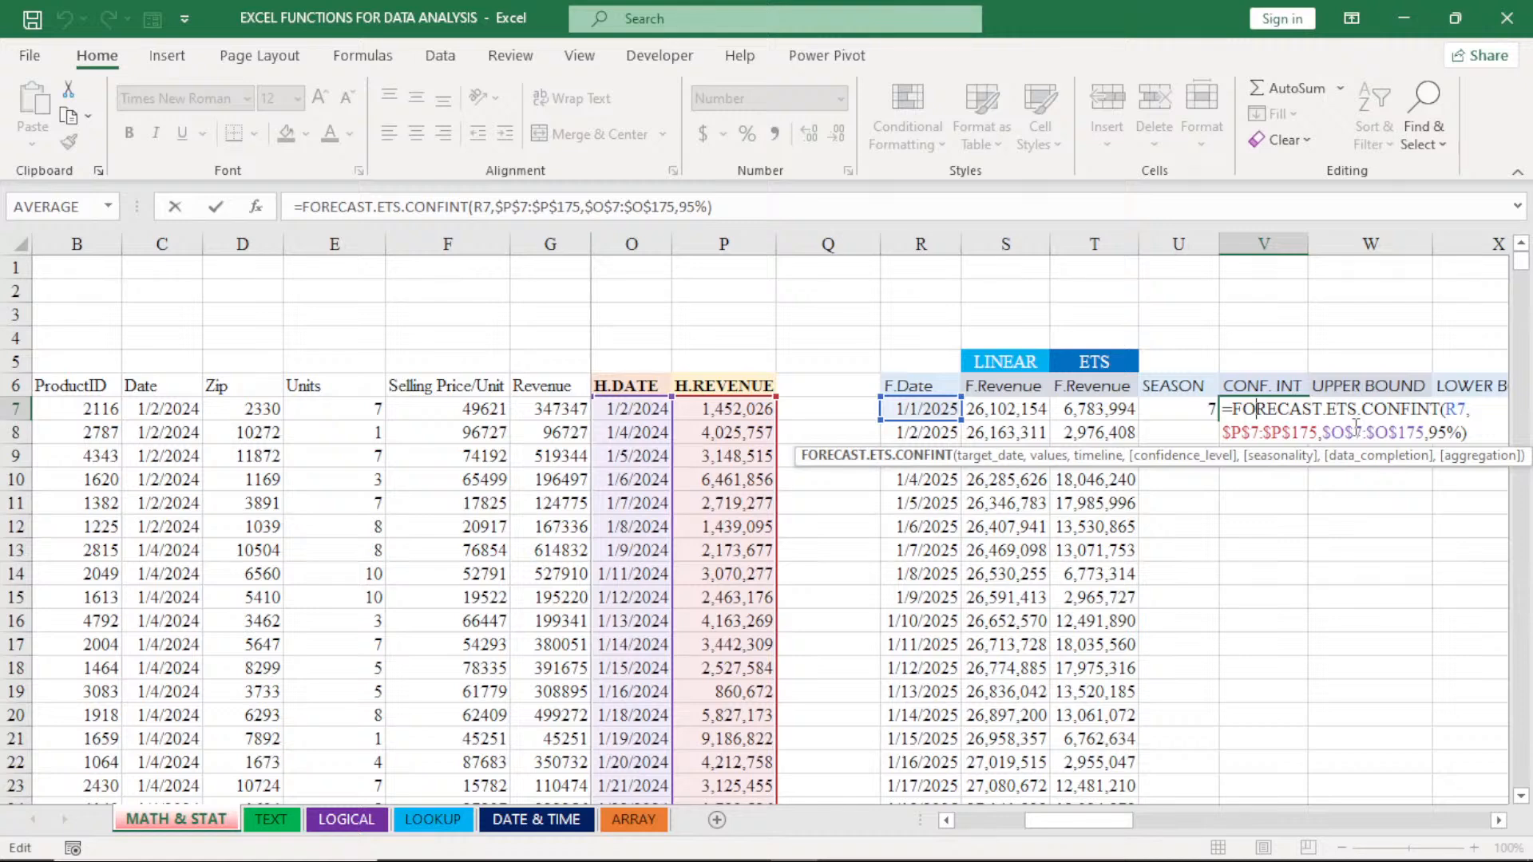
key("Return")
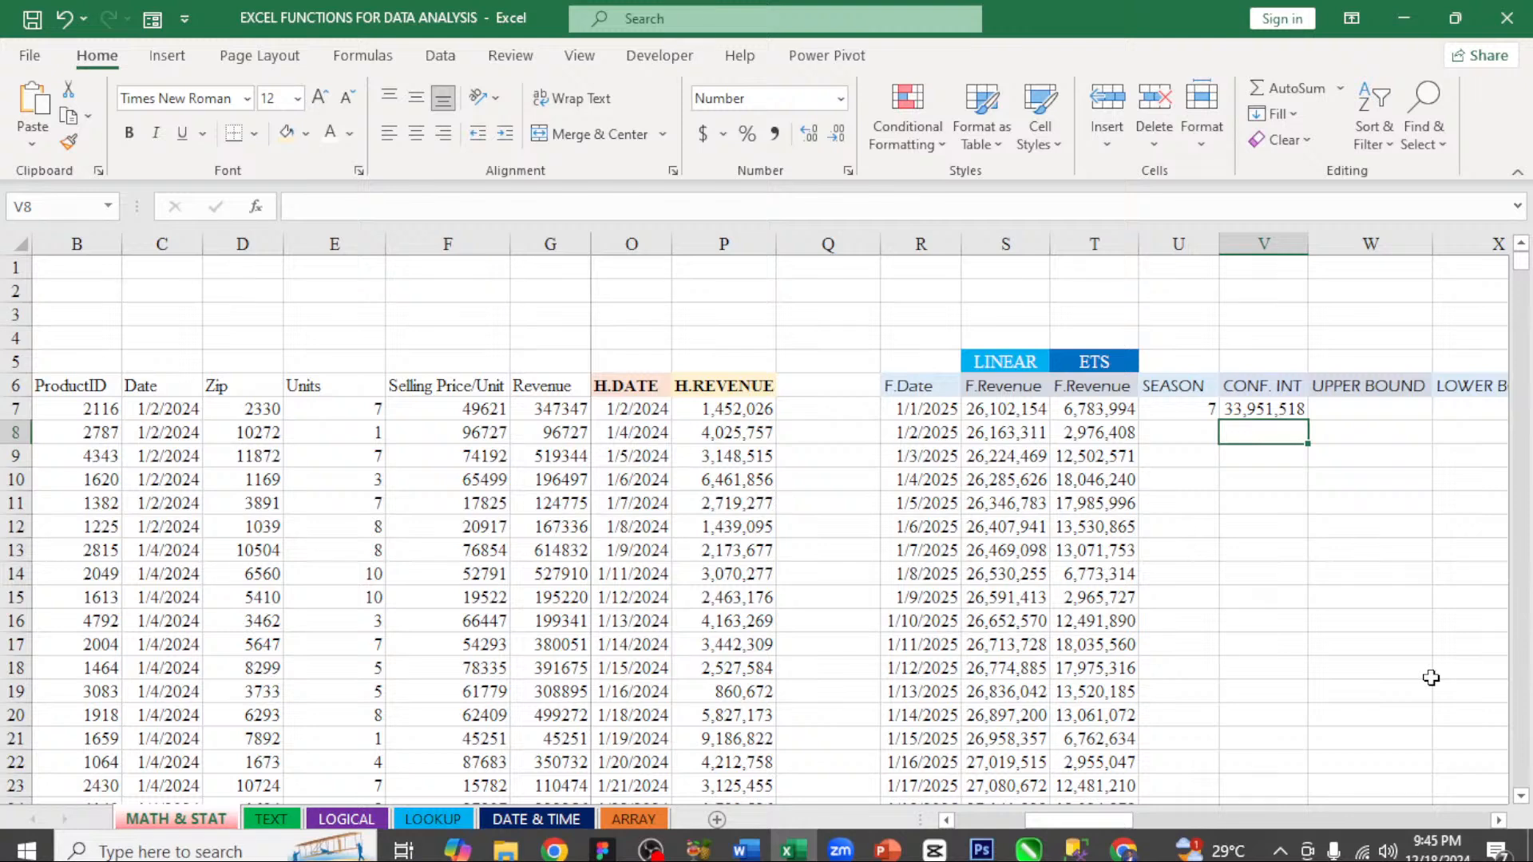
left_click(1298, 412)
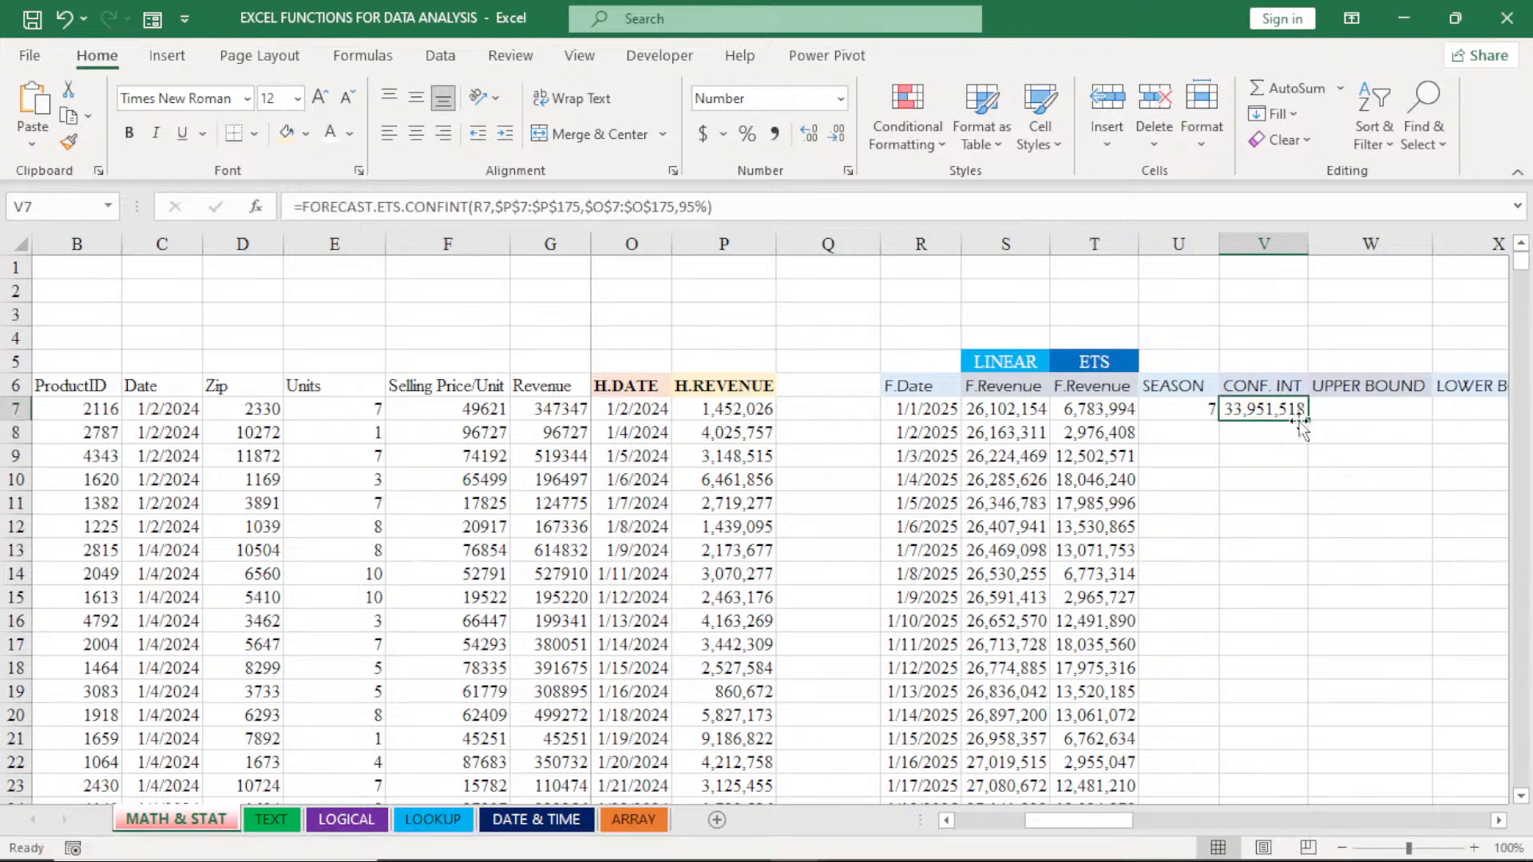
double_click(1306, 420)
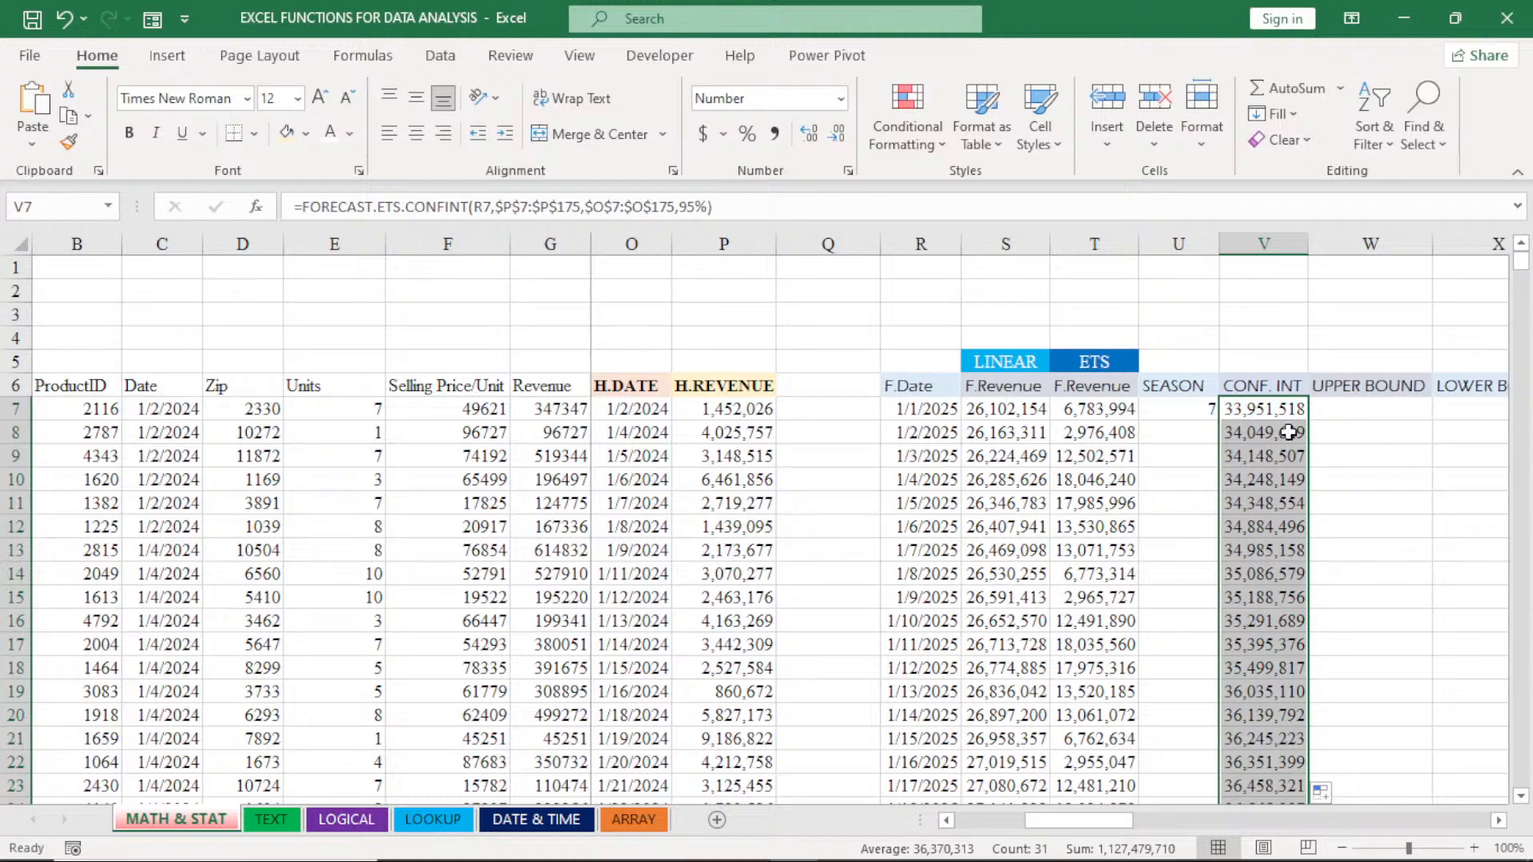
double_click(1269, 432)
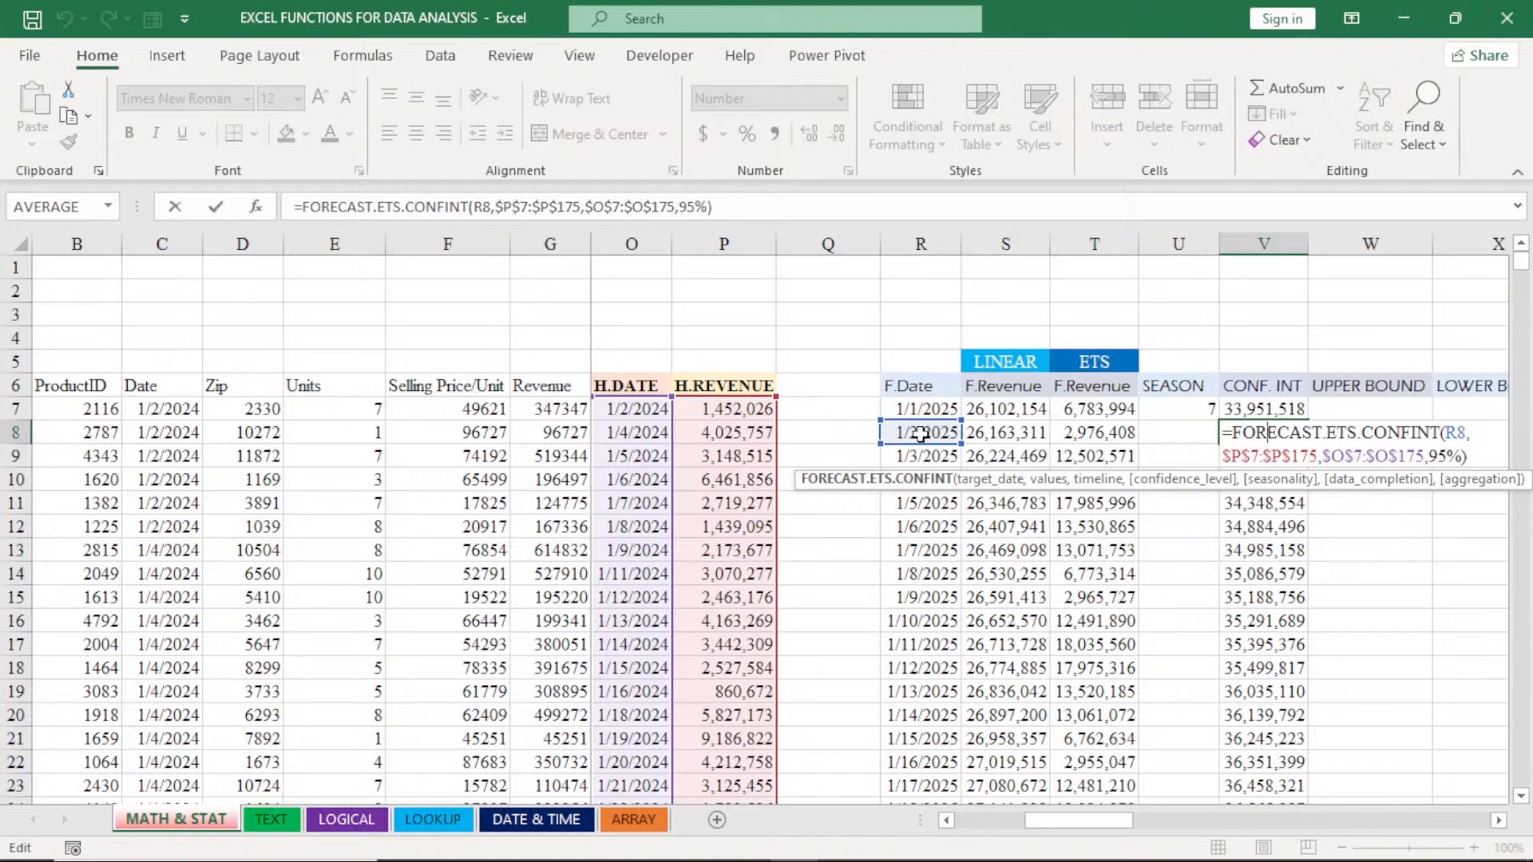
key("Return")
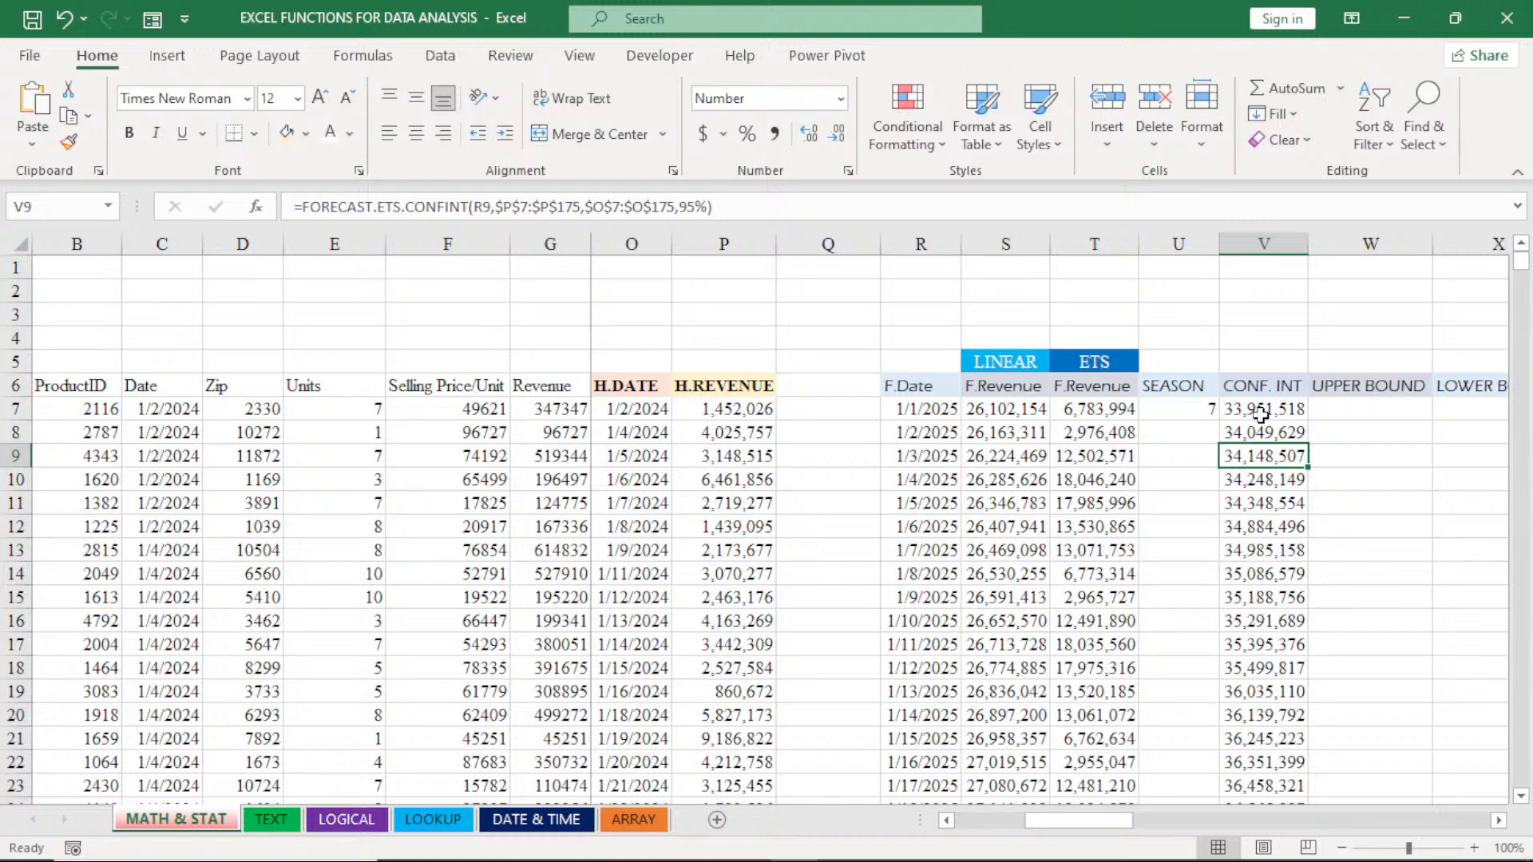
- Calculate the upper bound in W7 with =T7+V7 and fill the formula down the UPPER BOUND column
left_click(1498, 823)
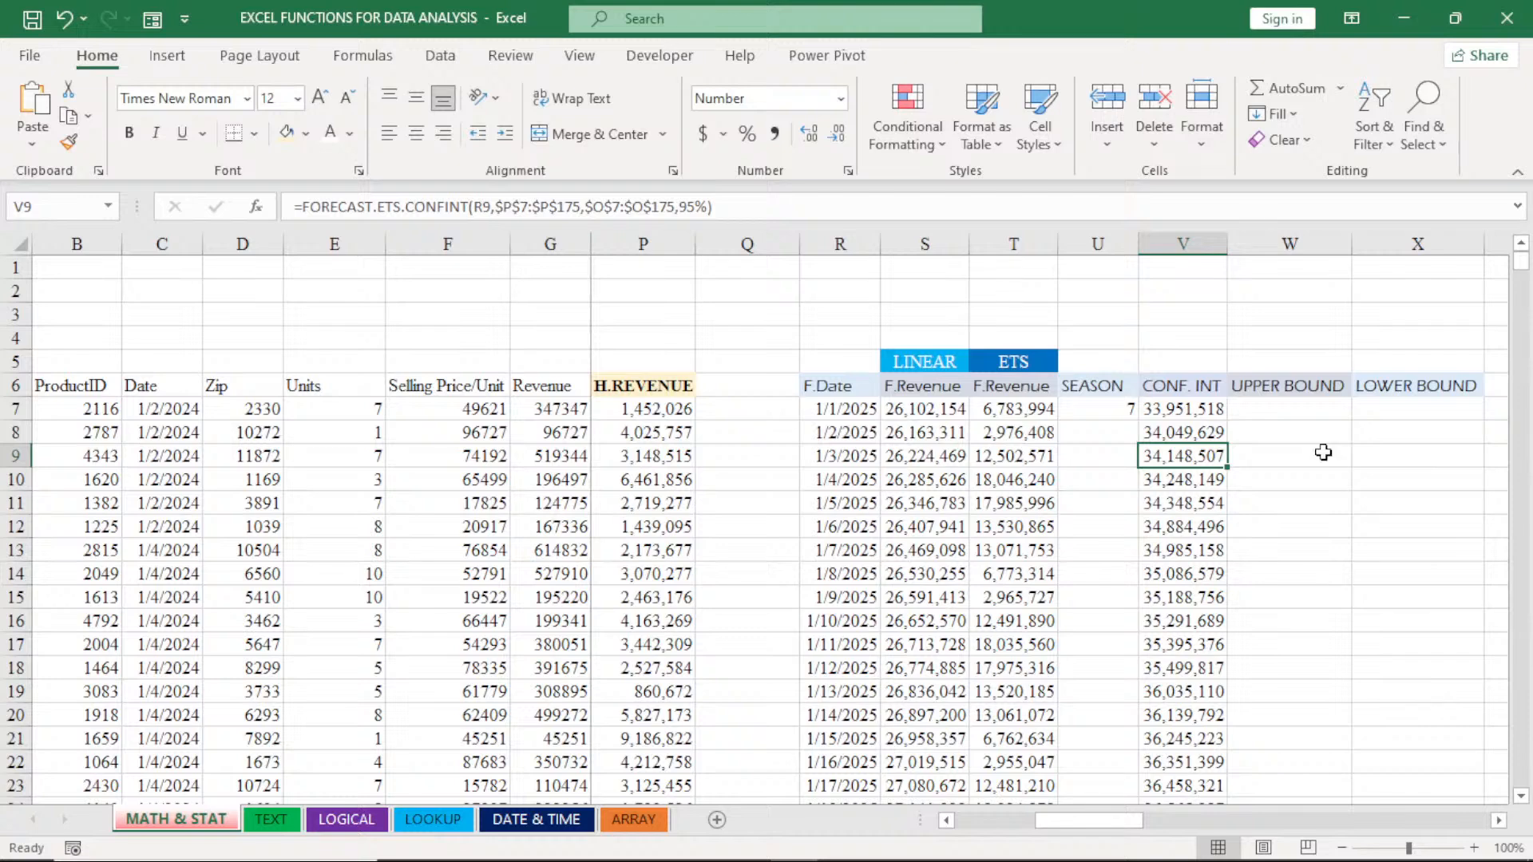
left_click(1284, 413)
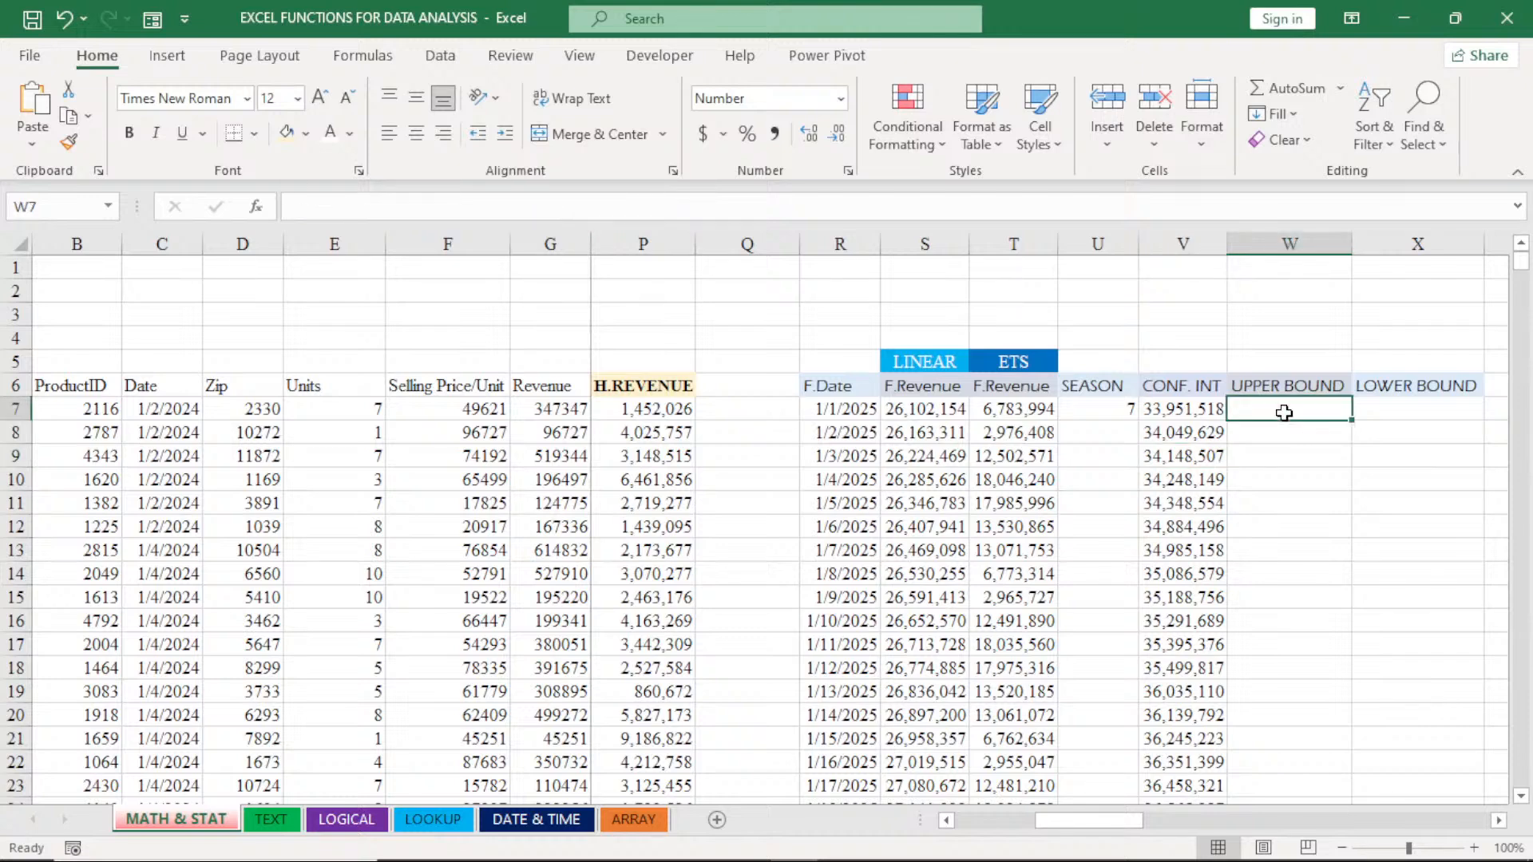
double_click(1283, 412)
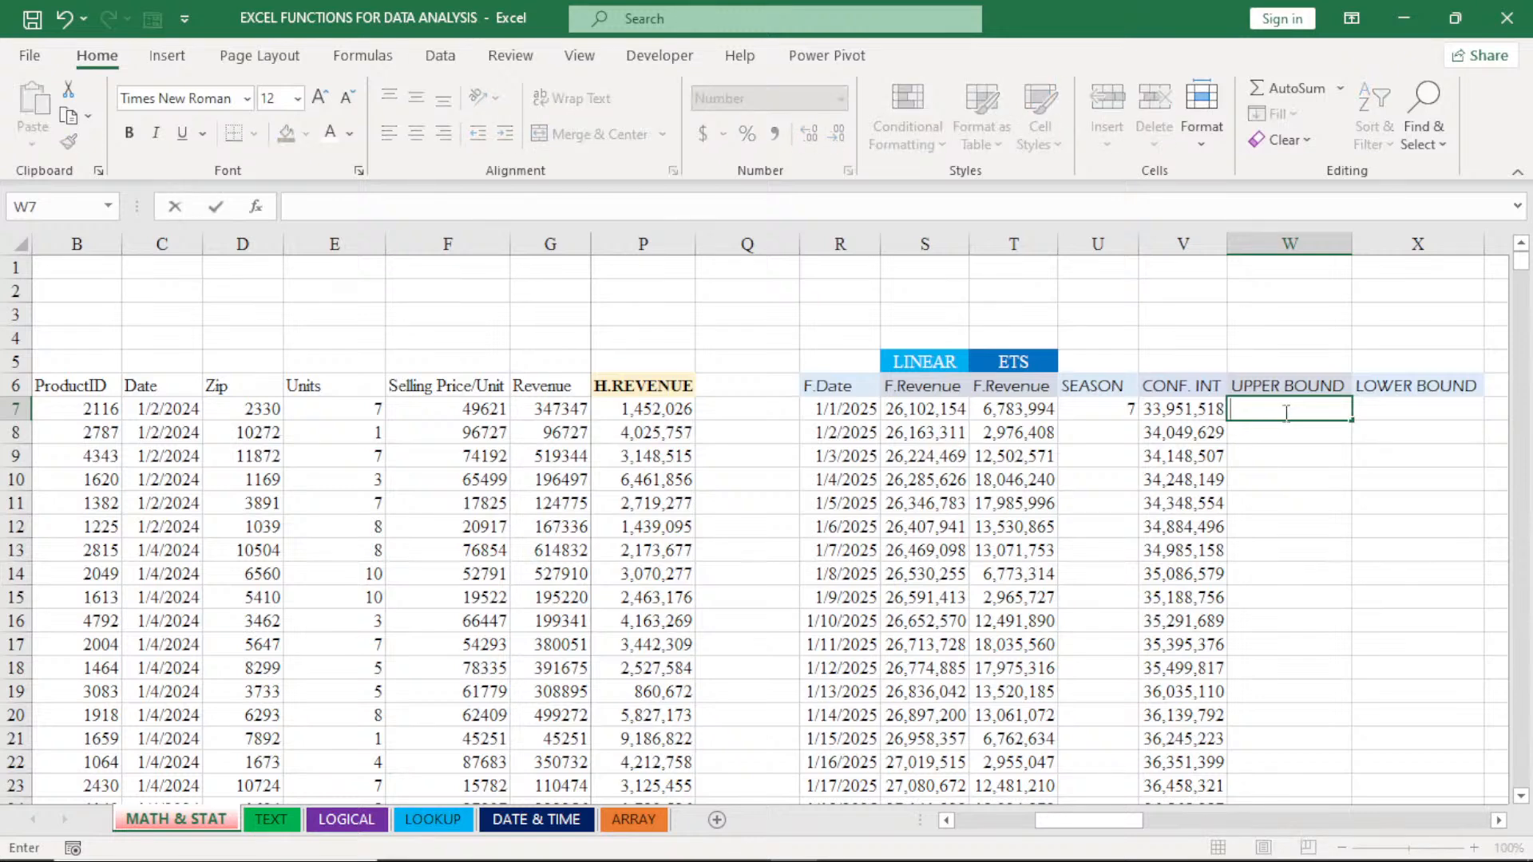
type("=")
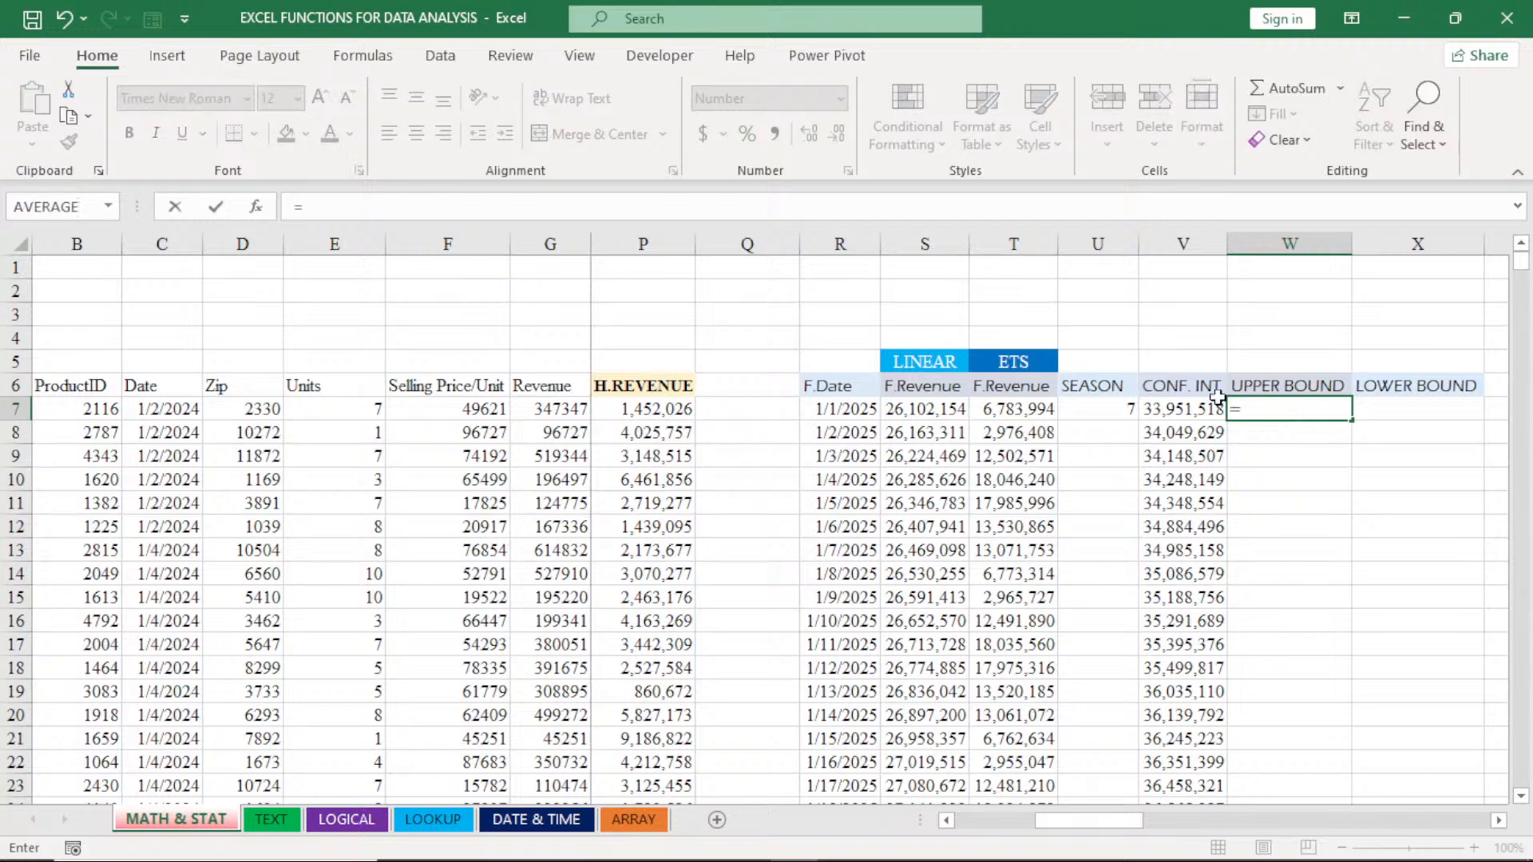
left_click(1000, 409)
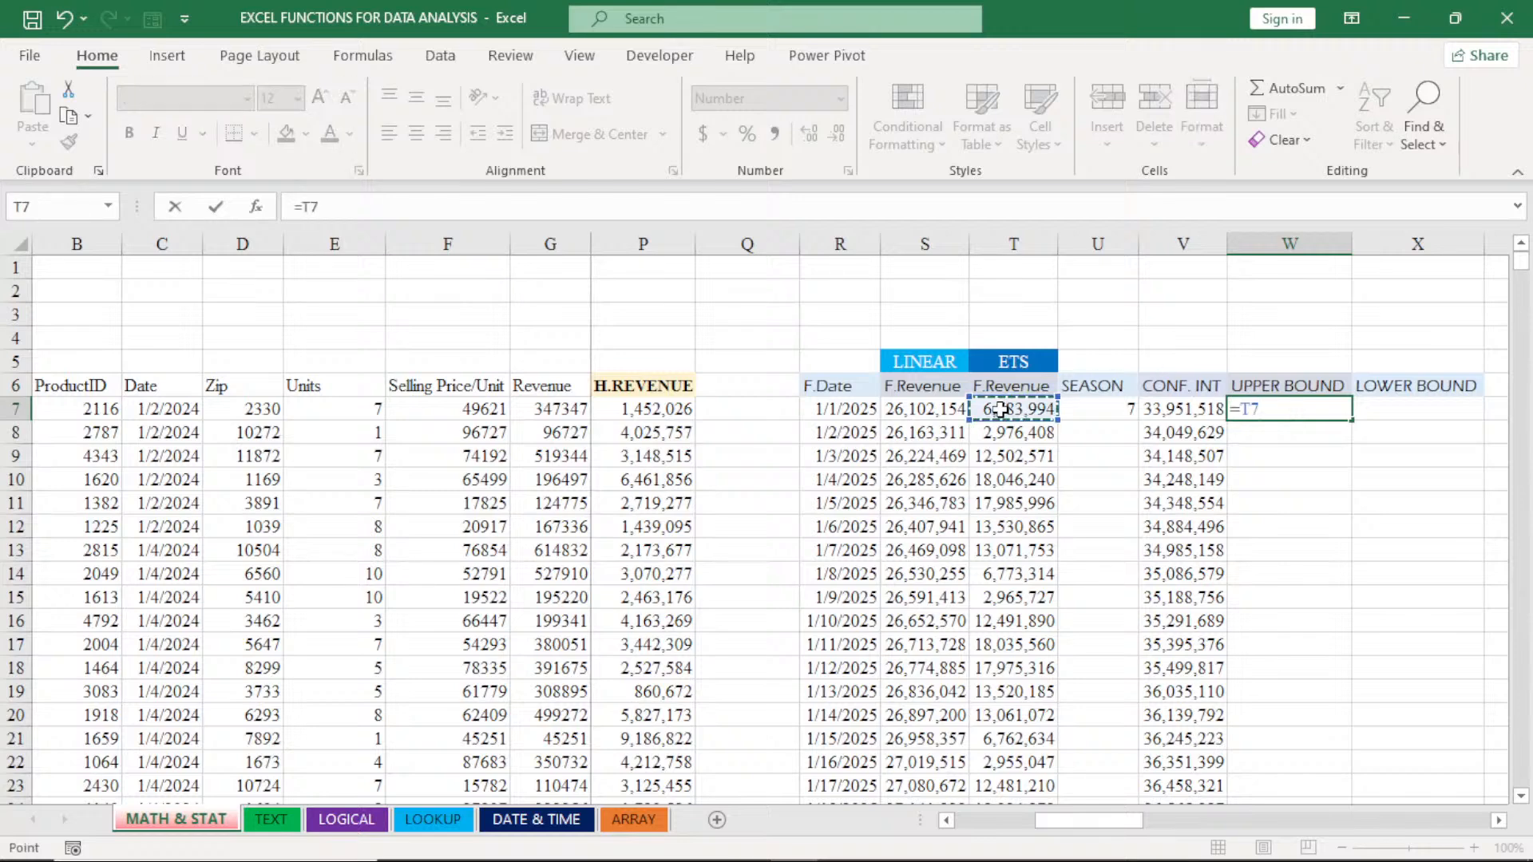
type("+")
left_click(1185, 410)
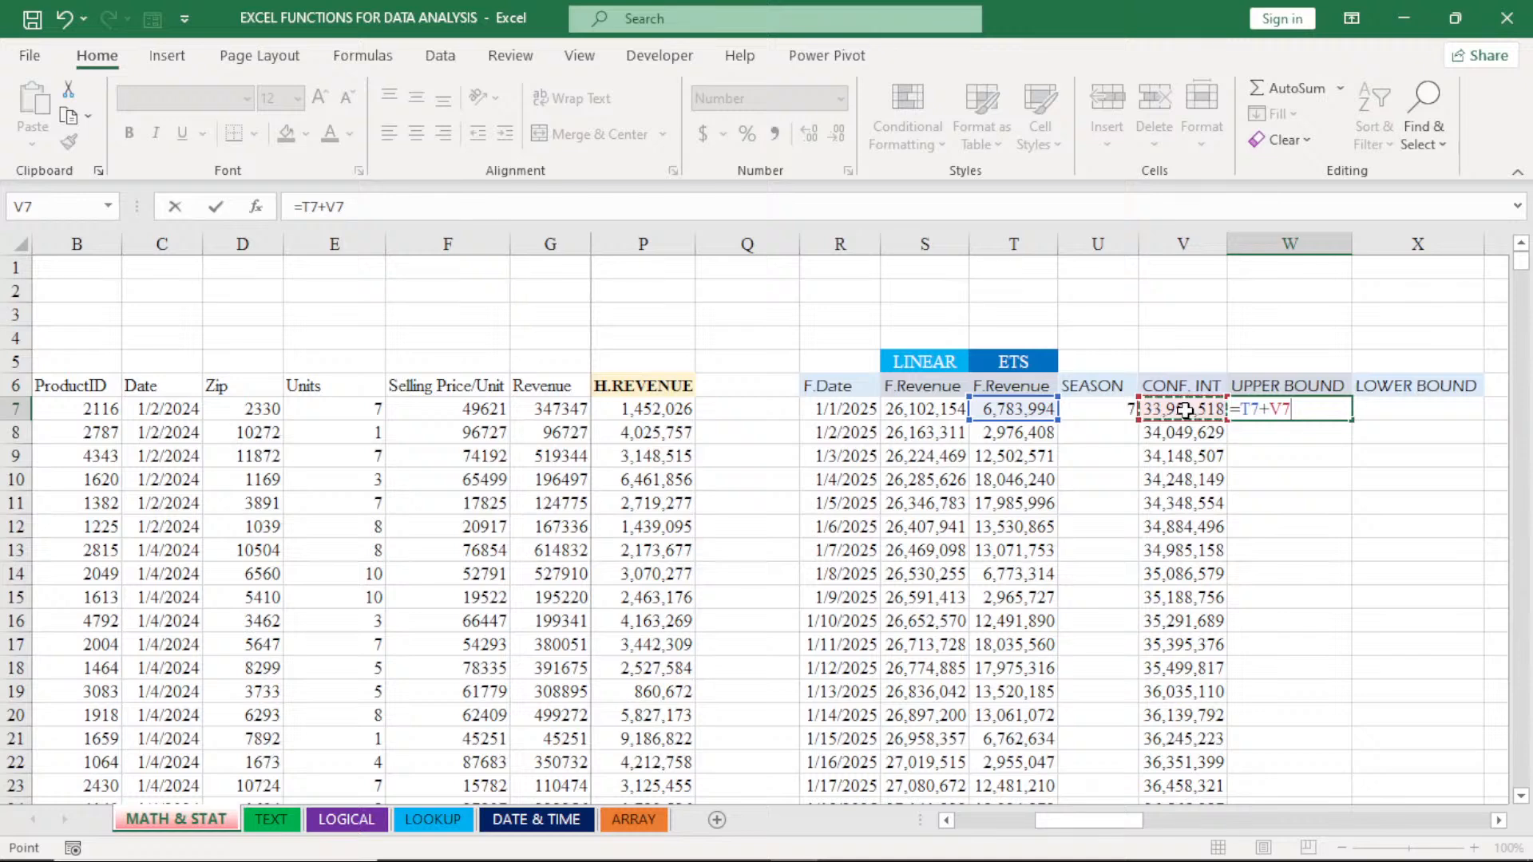
key("Return")
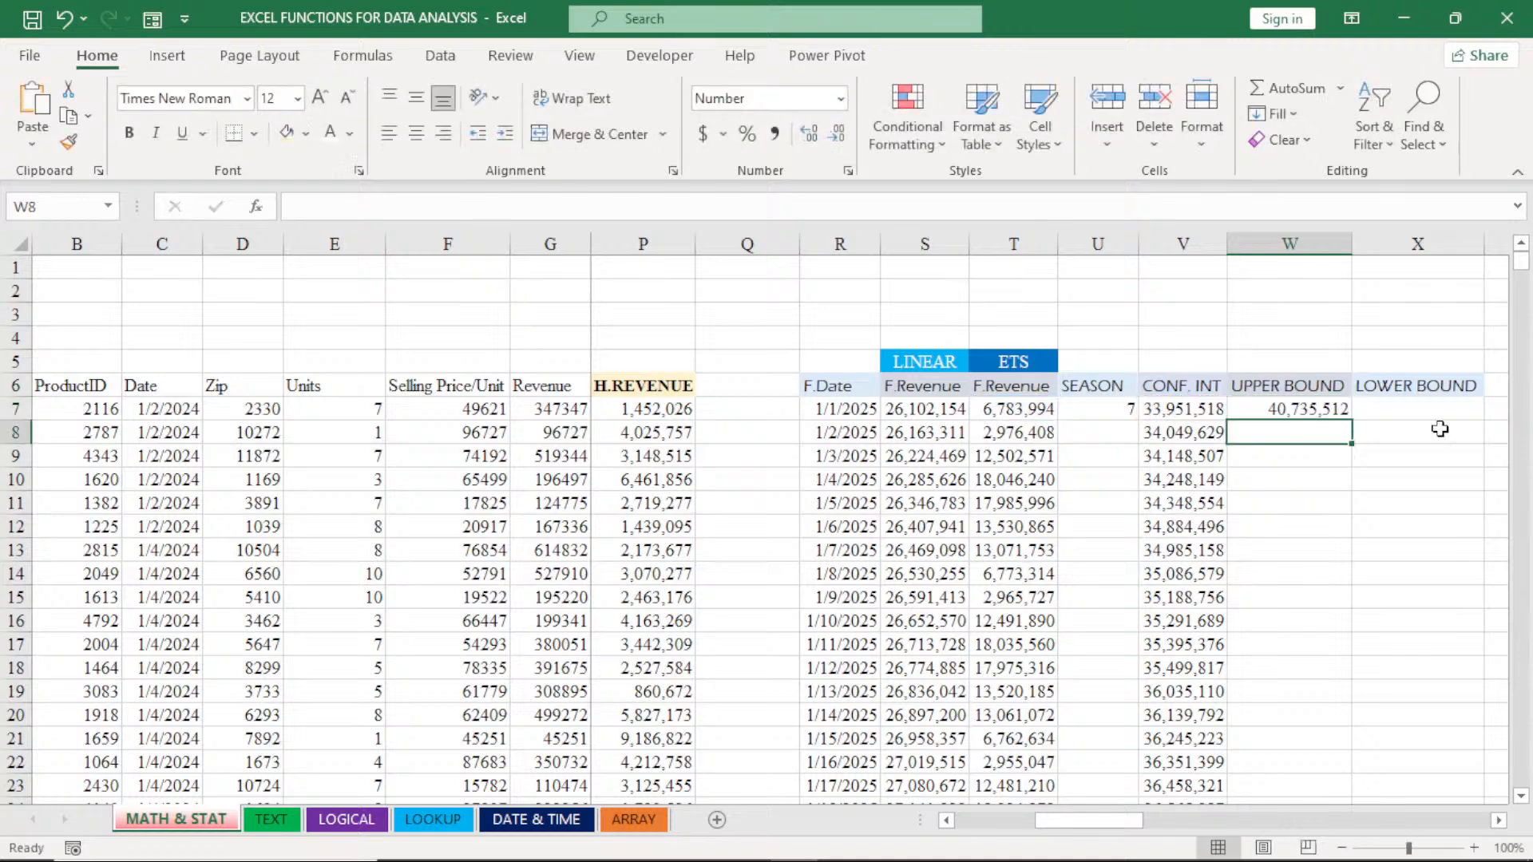
left_click(1307, 408)
double_click(1350, 421)
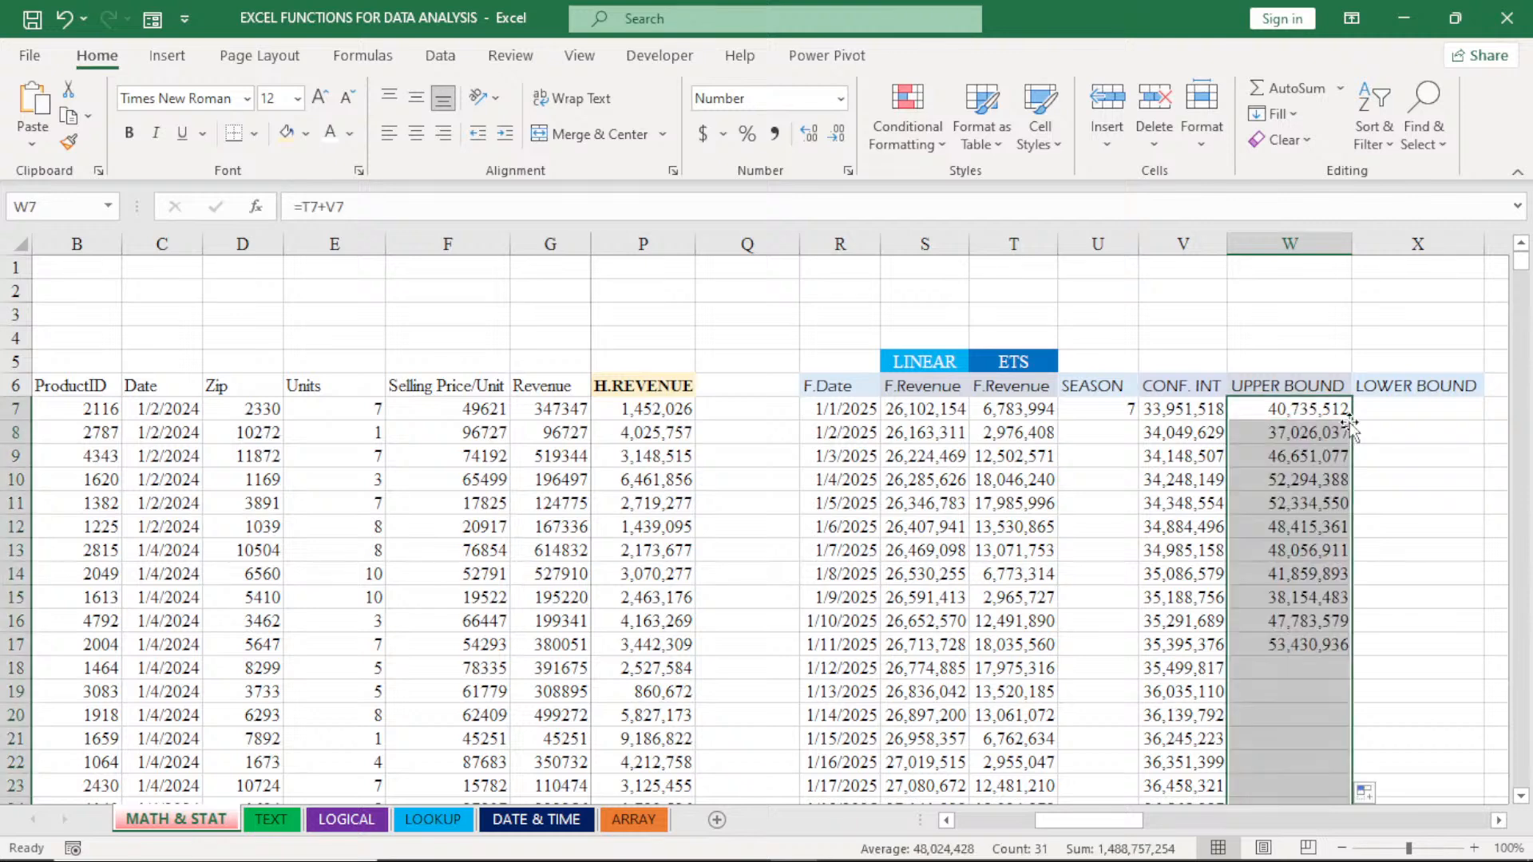
- Calculate the lower bound in X7 with =T7-V7 and fill the formula down the LOWER BOUND column
left_click(1386, 408)
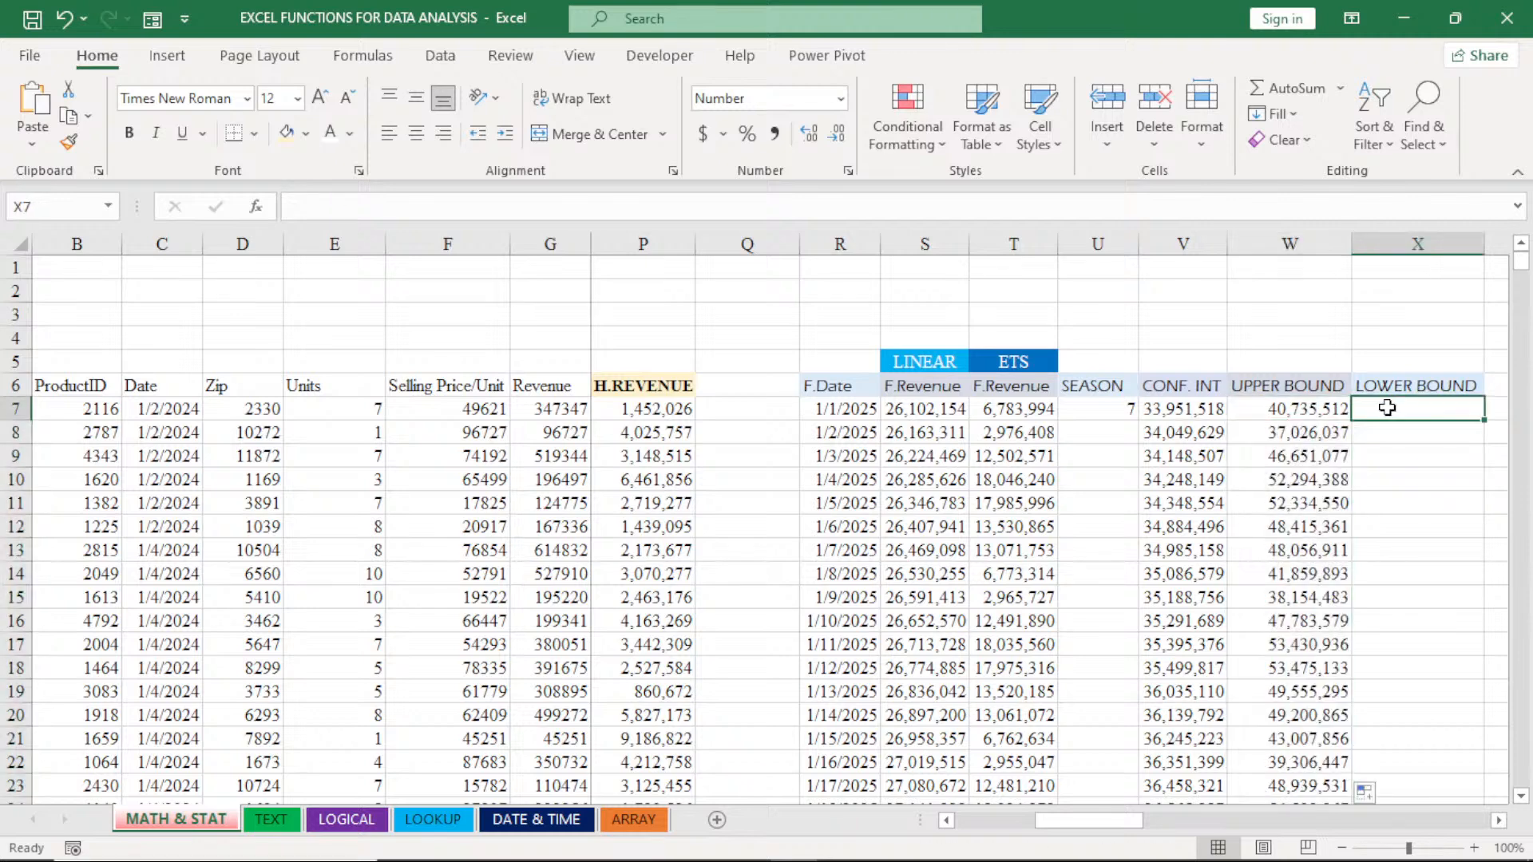
type("=")
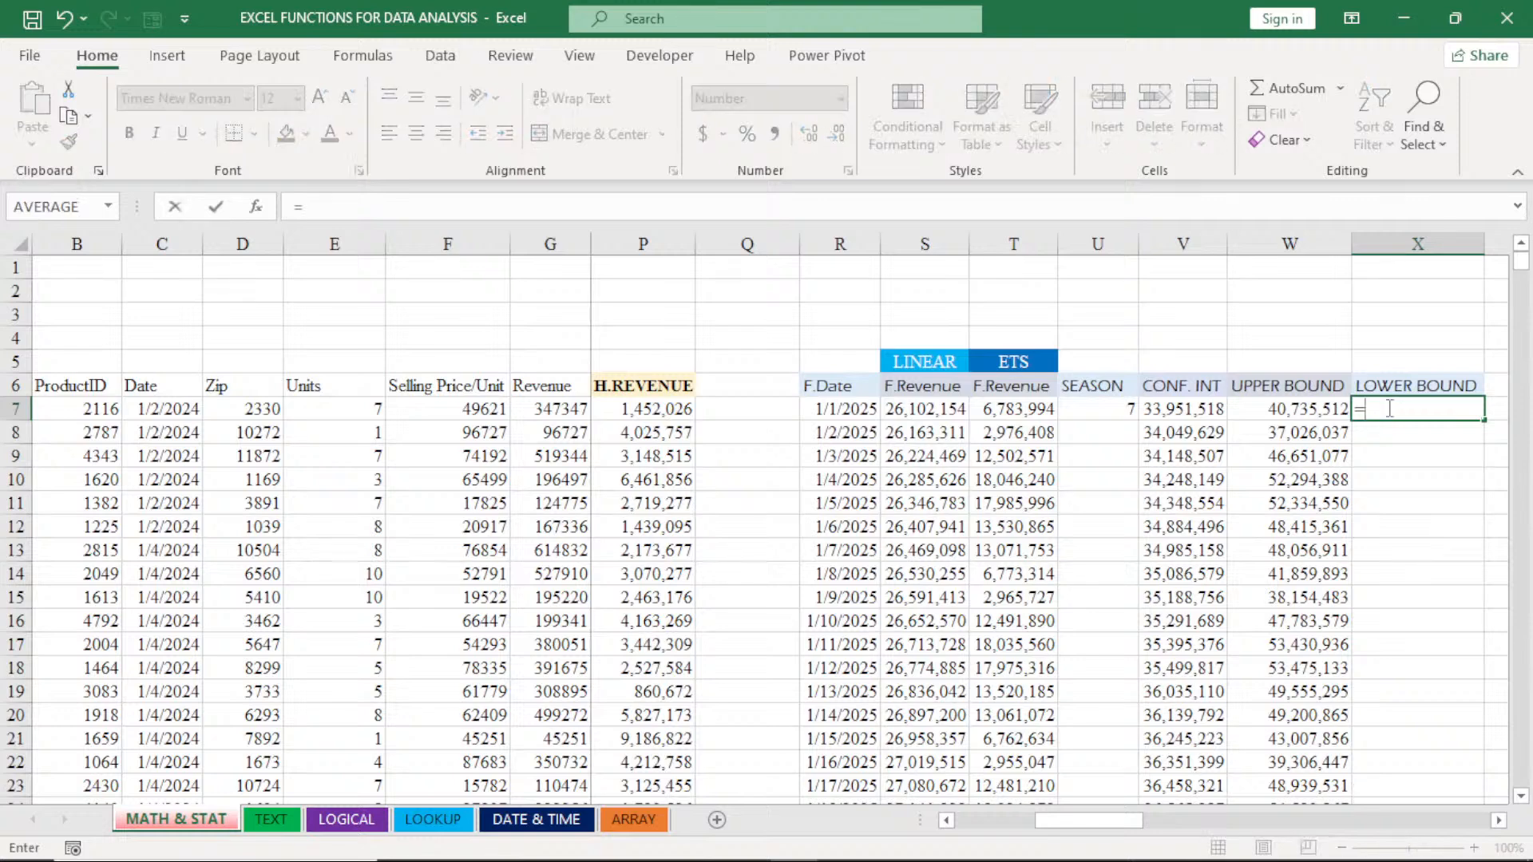
left_click(1012, 409)
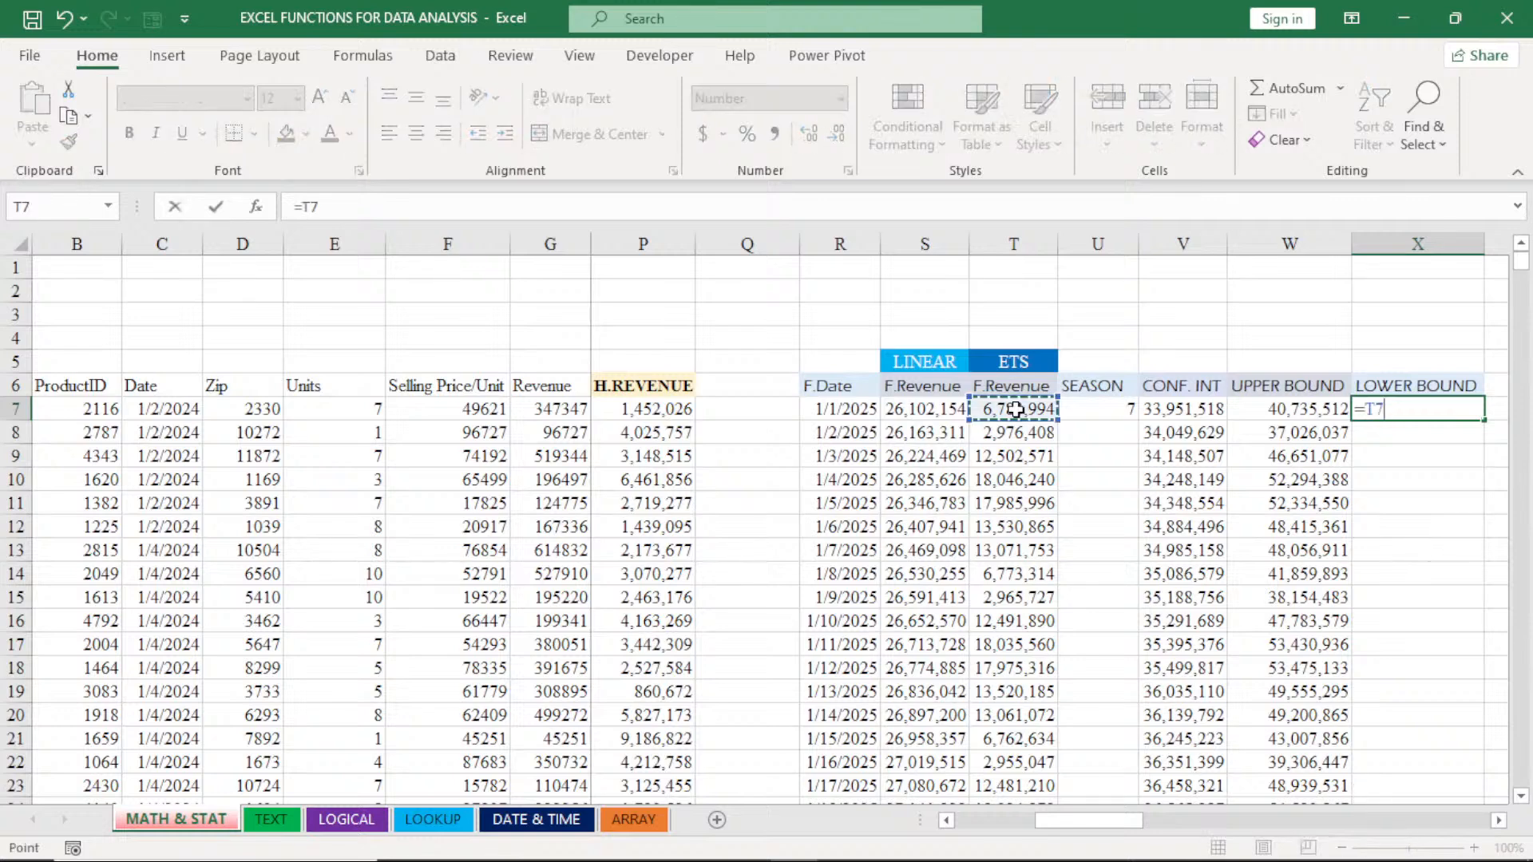
type("-")
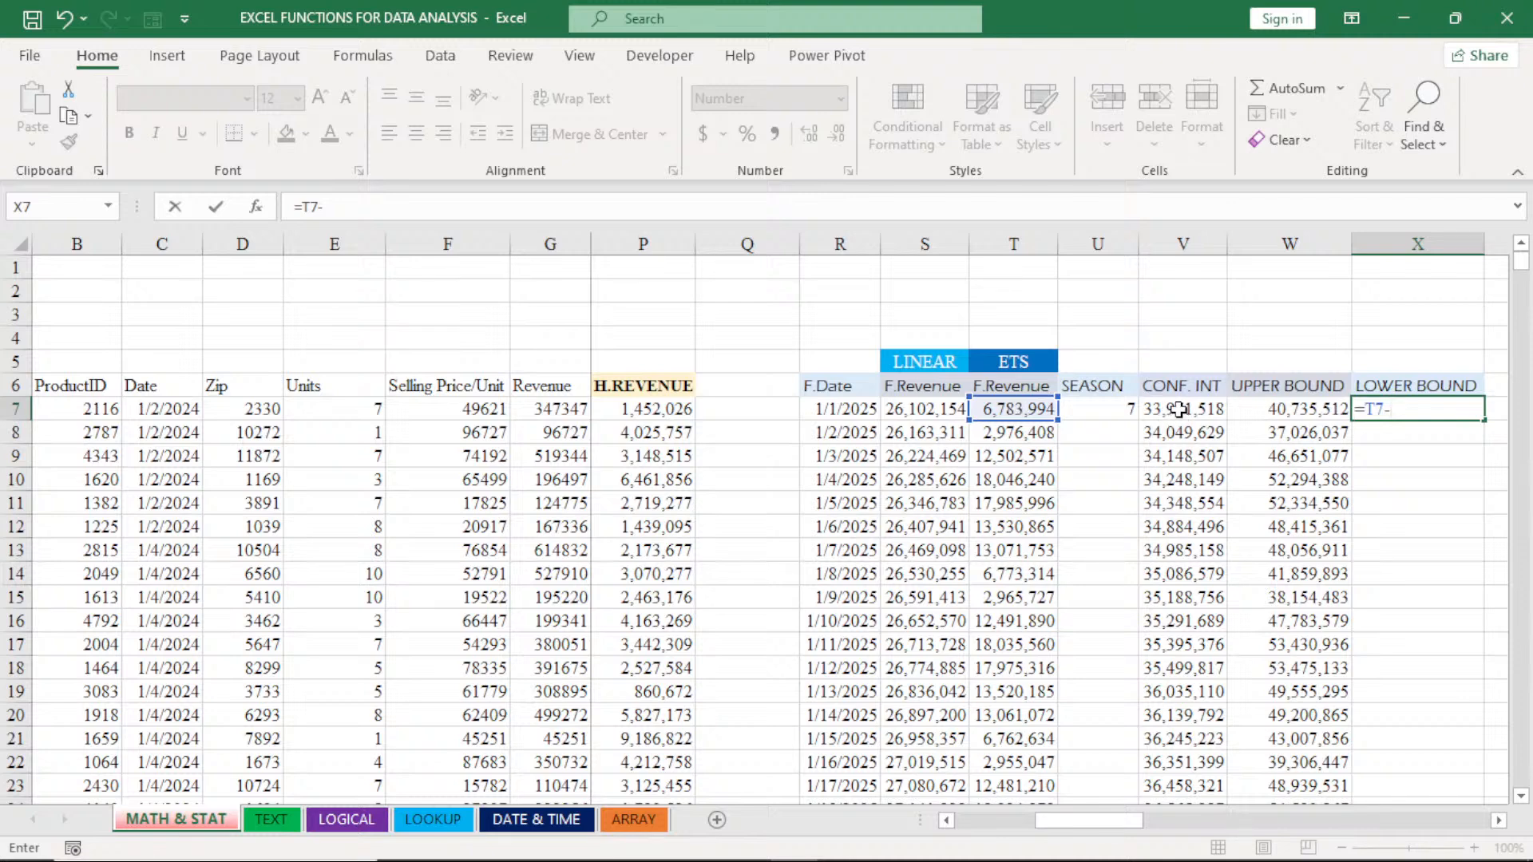
left_click(1178, 409)
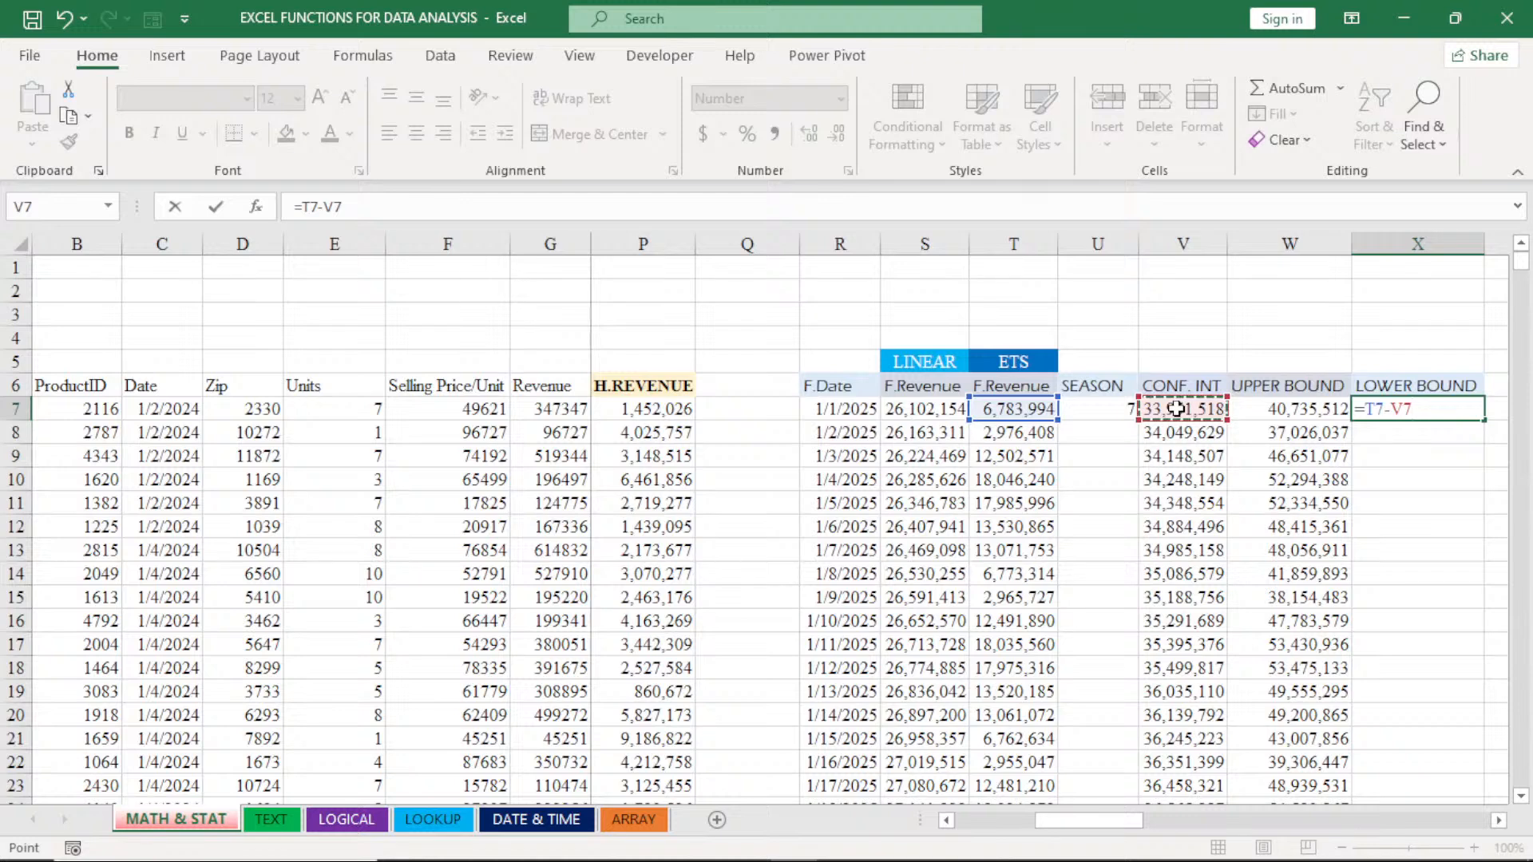
key("Return")
left_click(1415, 409)
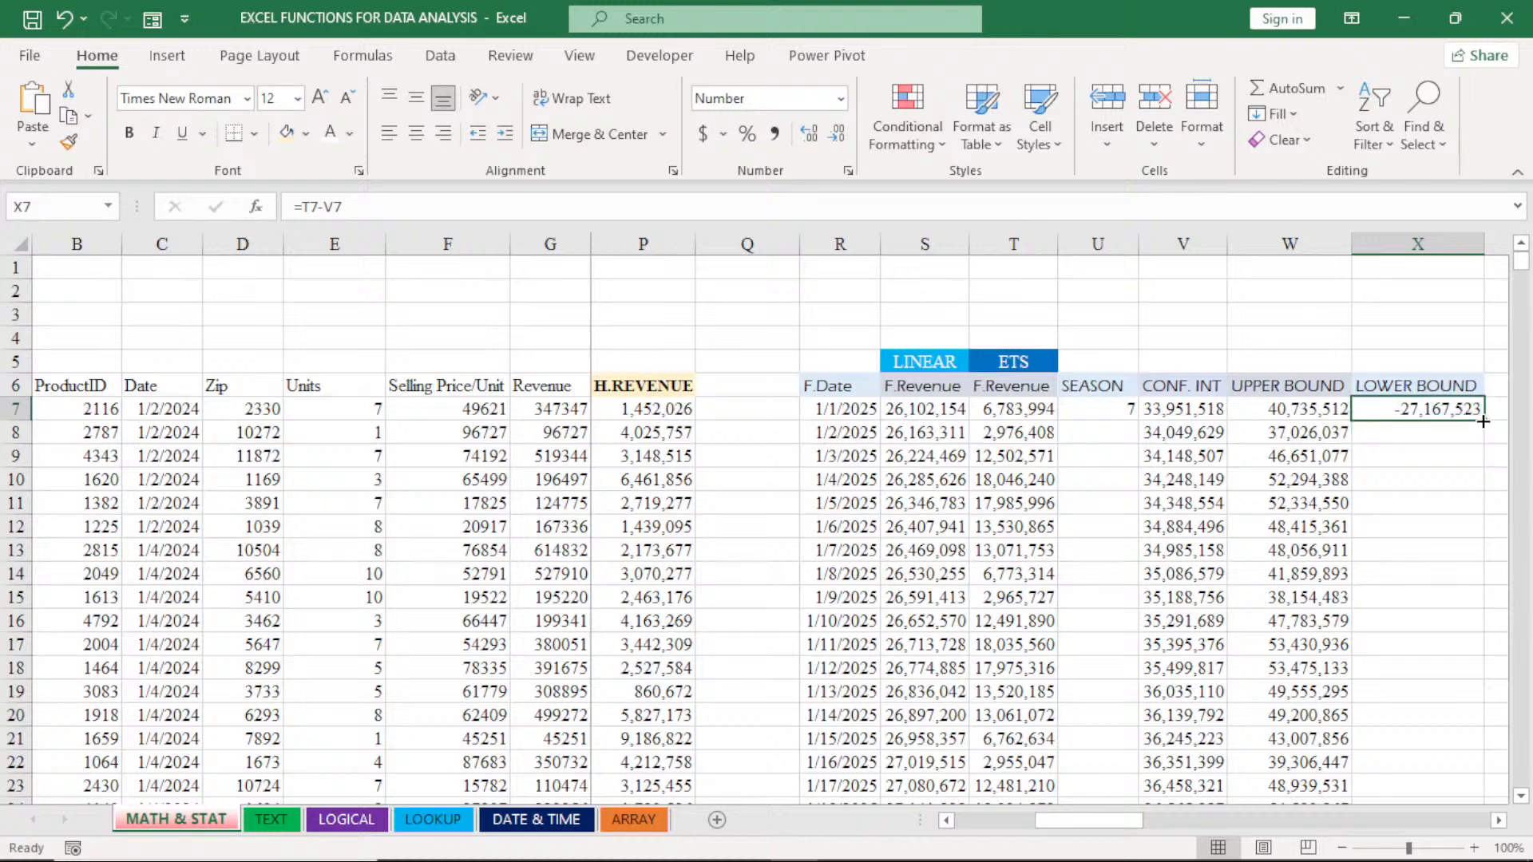
double_click(1483, 421)
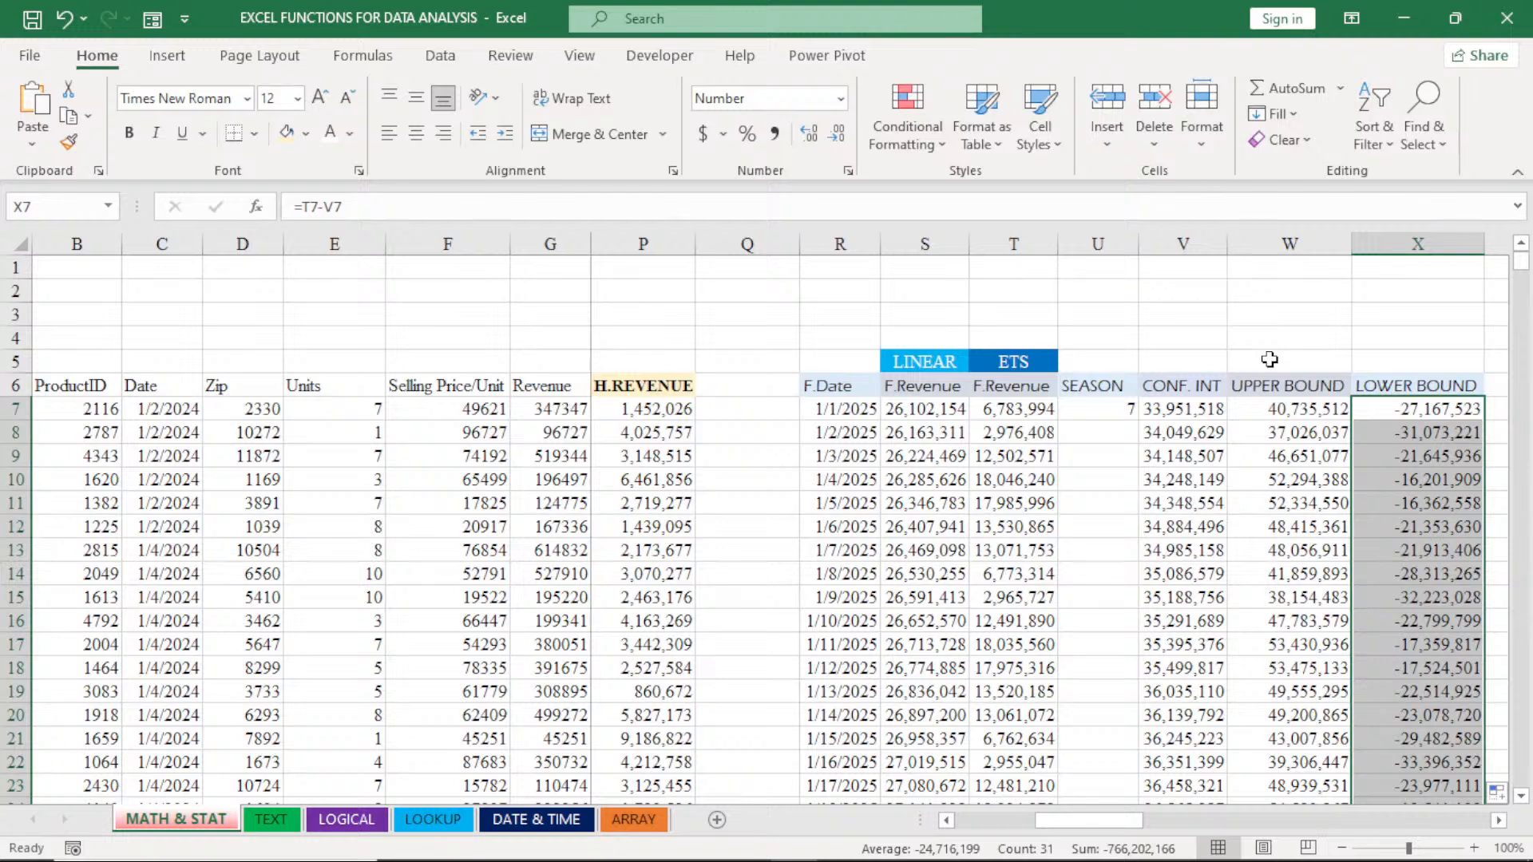
- Set the confidence level in V7's FORECAST.ETS.CONFINT formula to 90% and fill it down the CONF. INT column
left_click(1317, 412)
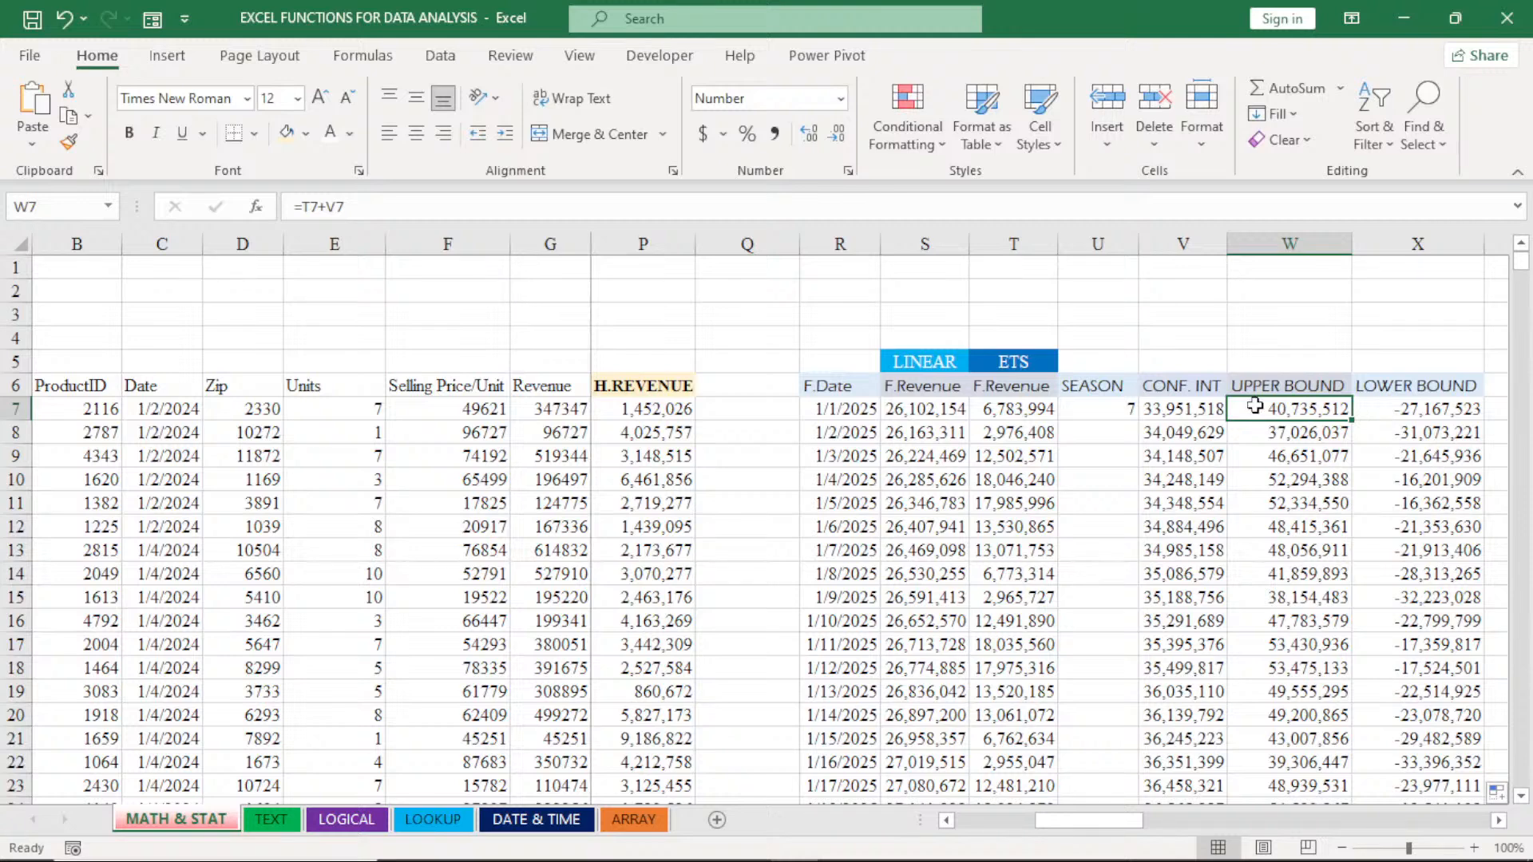
left_click(1180, 411)
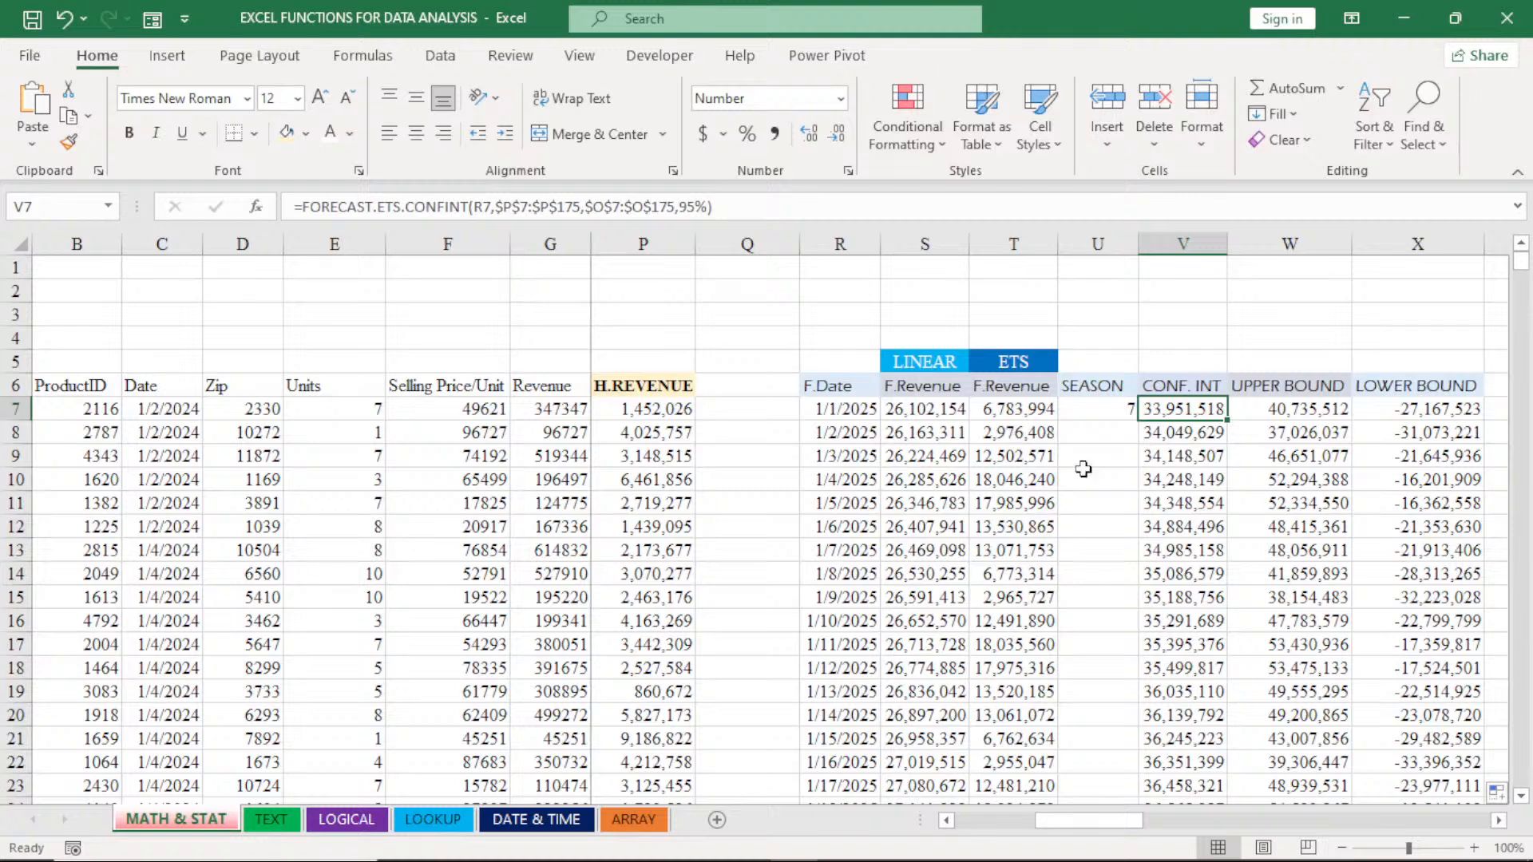
left_click(696, 206)
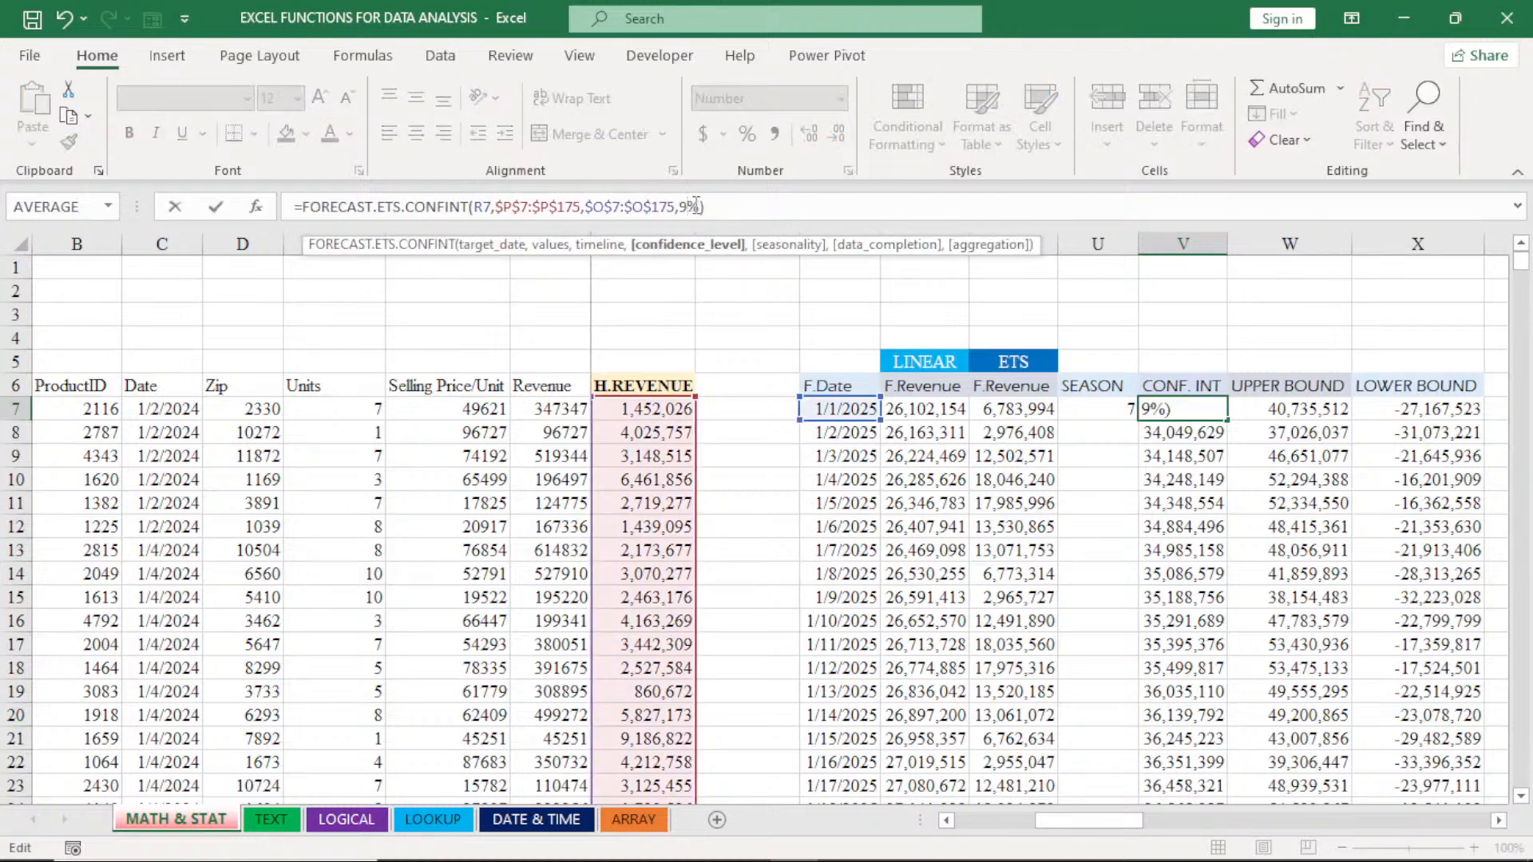
type("0")
key("Return")
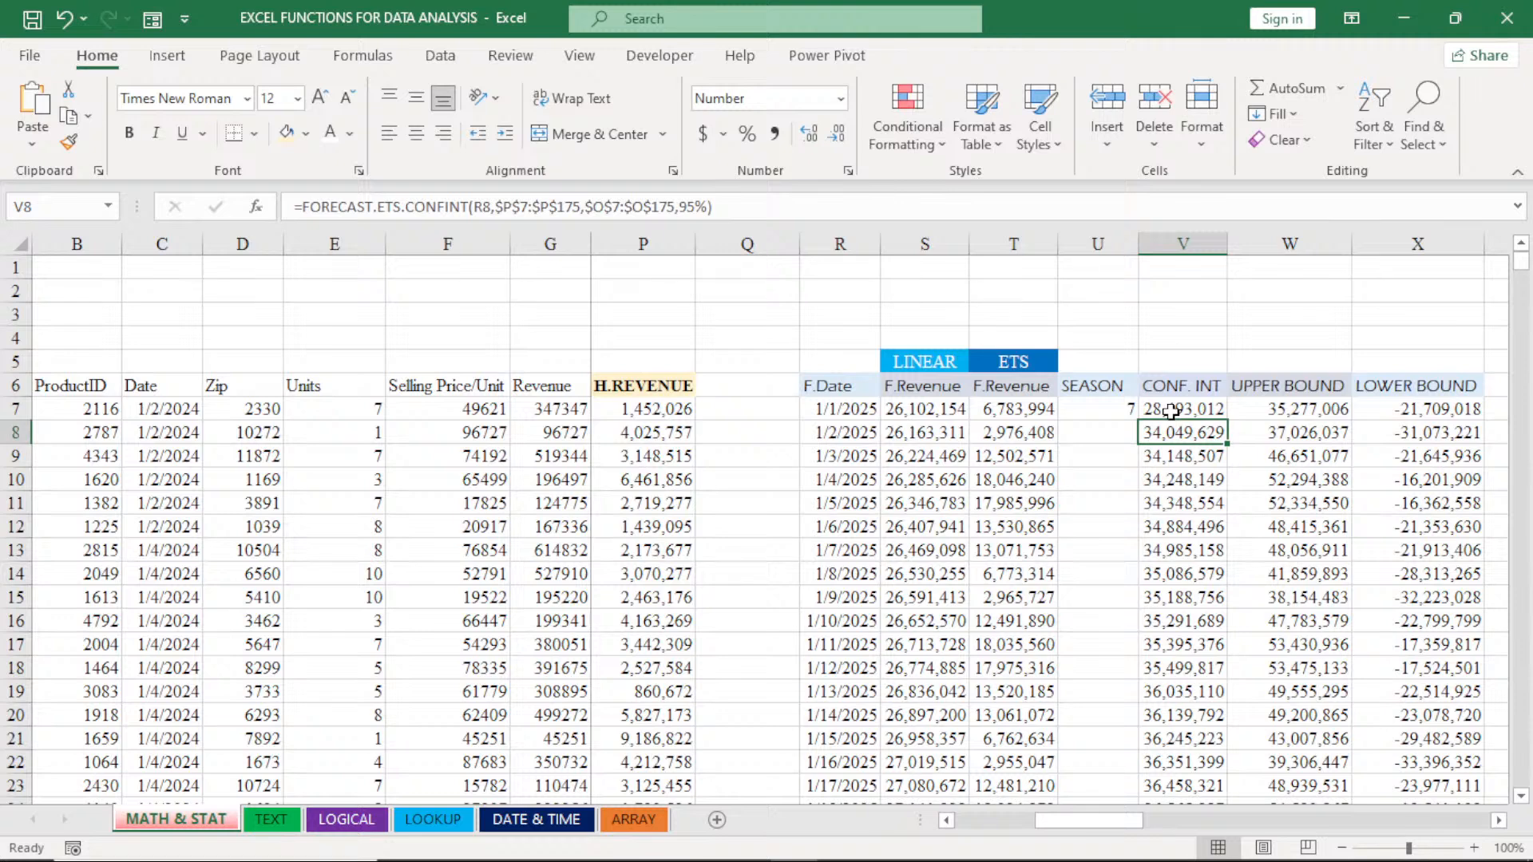
left_click(1195, 409)
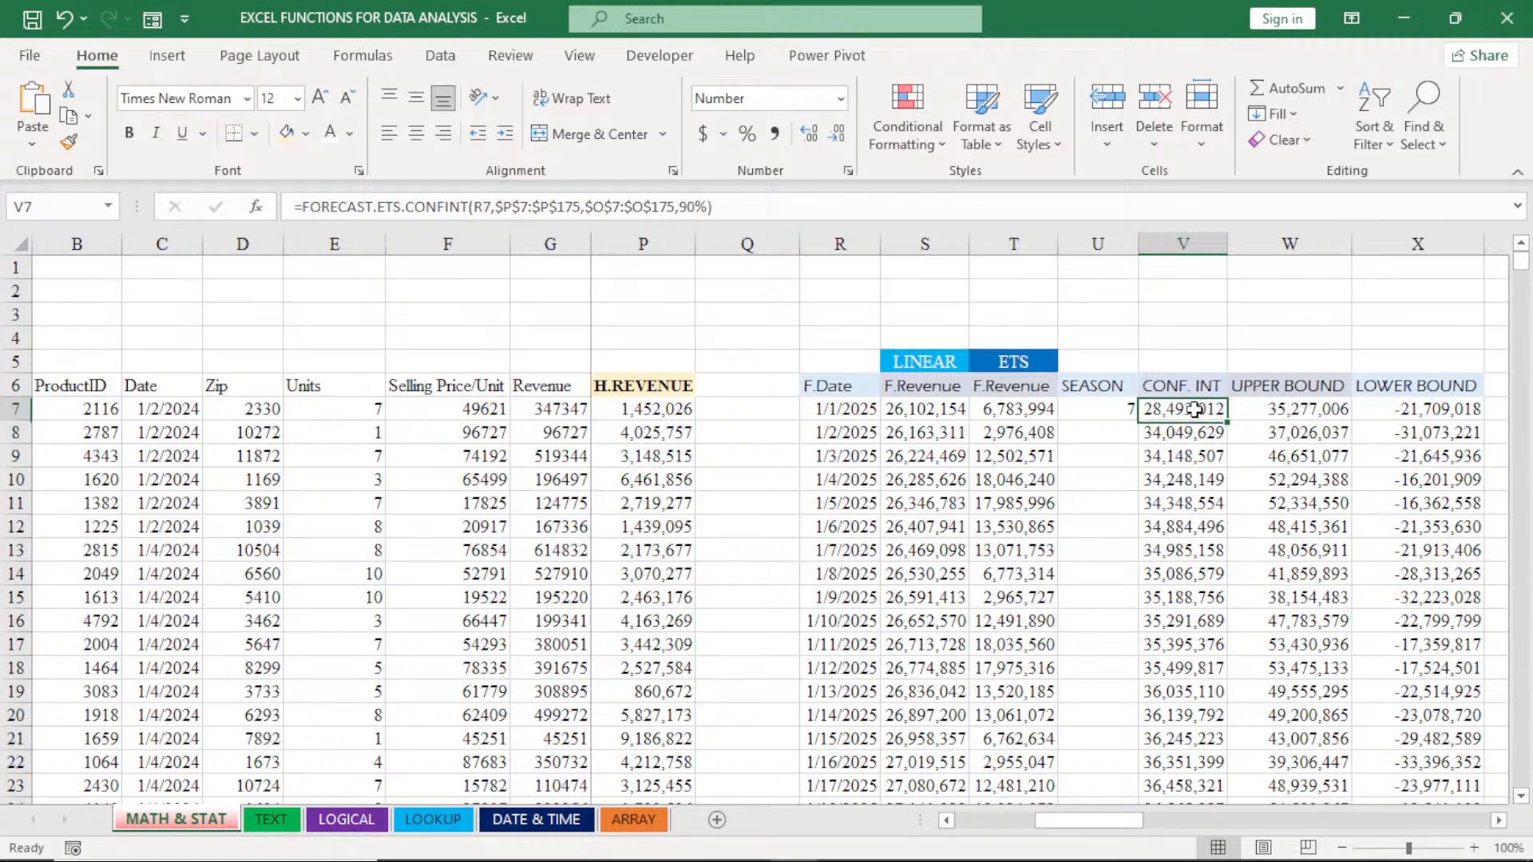
double_click(1227, 420)
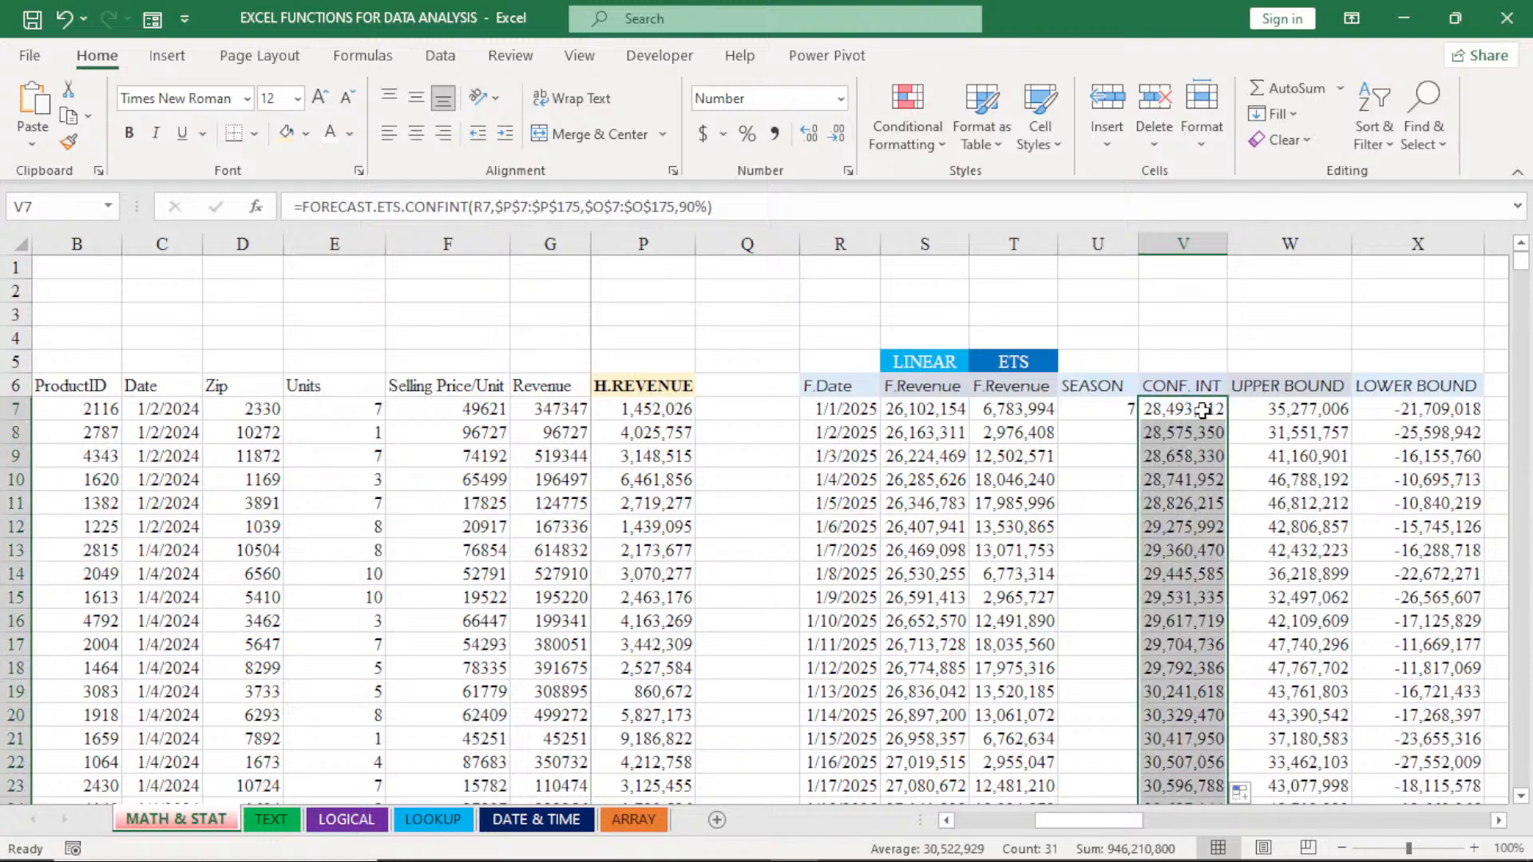
- Set the confidence level in V7's FORECAST.ETS.CONFINT formula to 99% and fill it down the CONF. INT column
left_click(1202, 410)
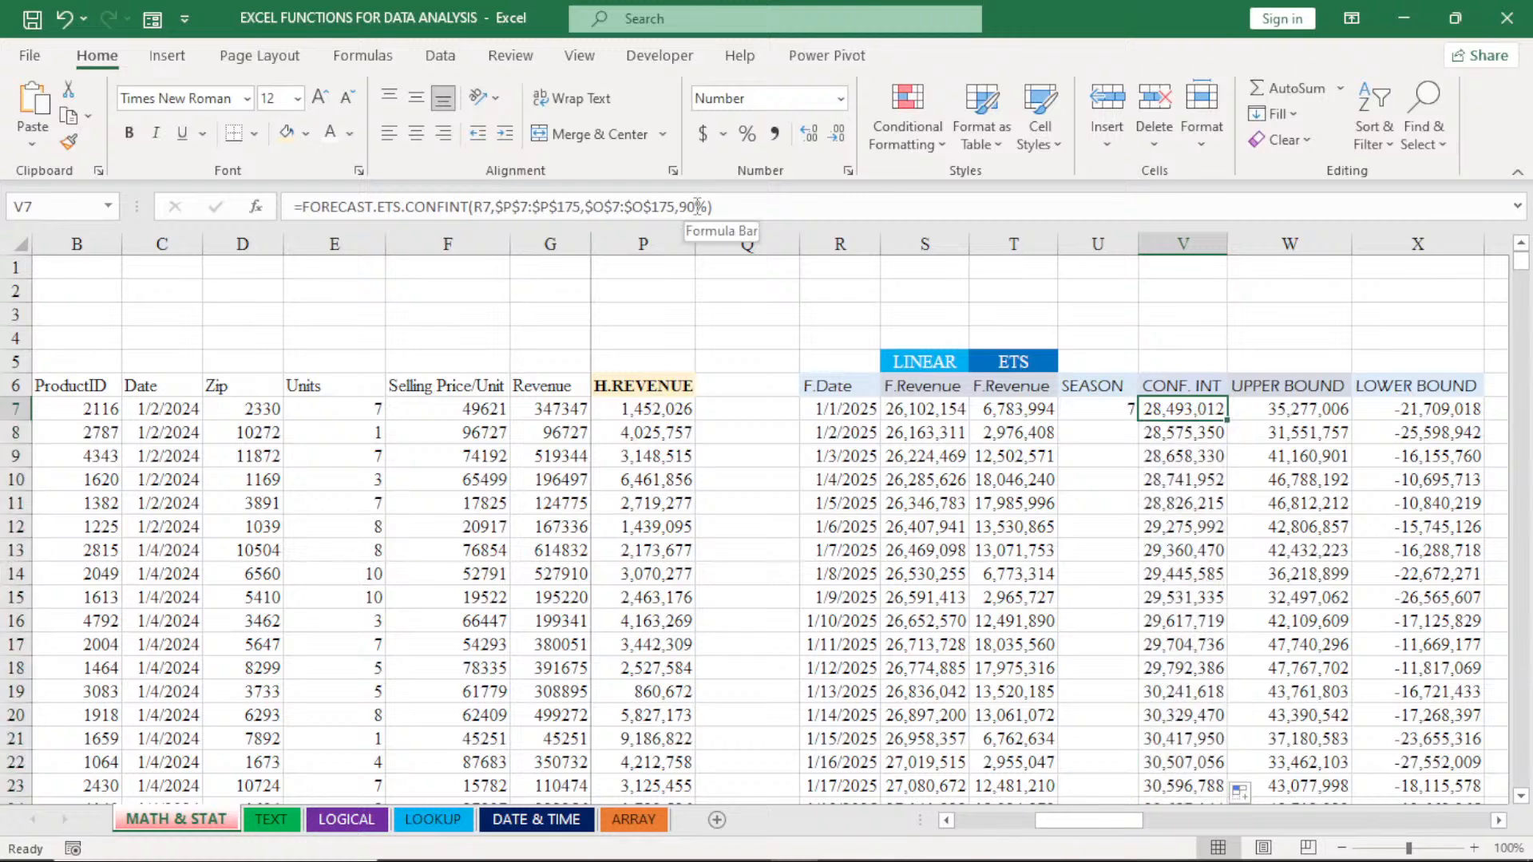
left_click(697, 206)
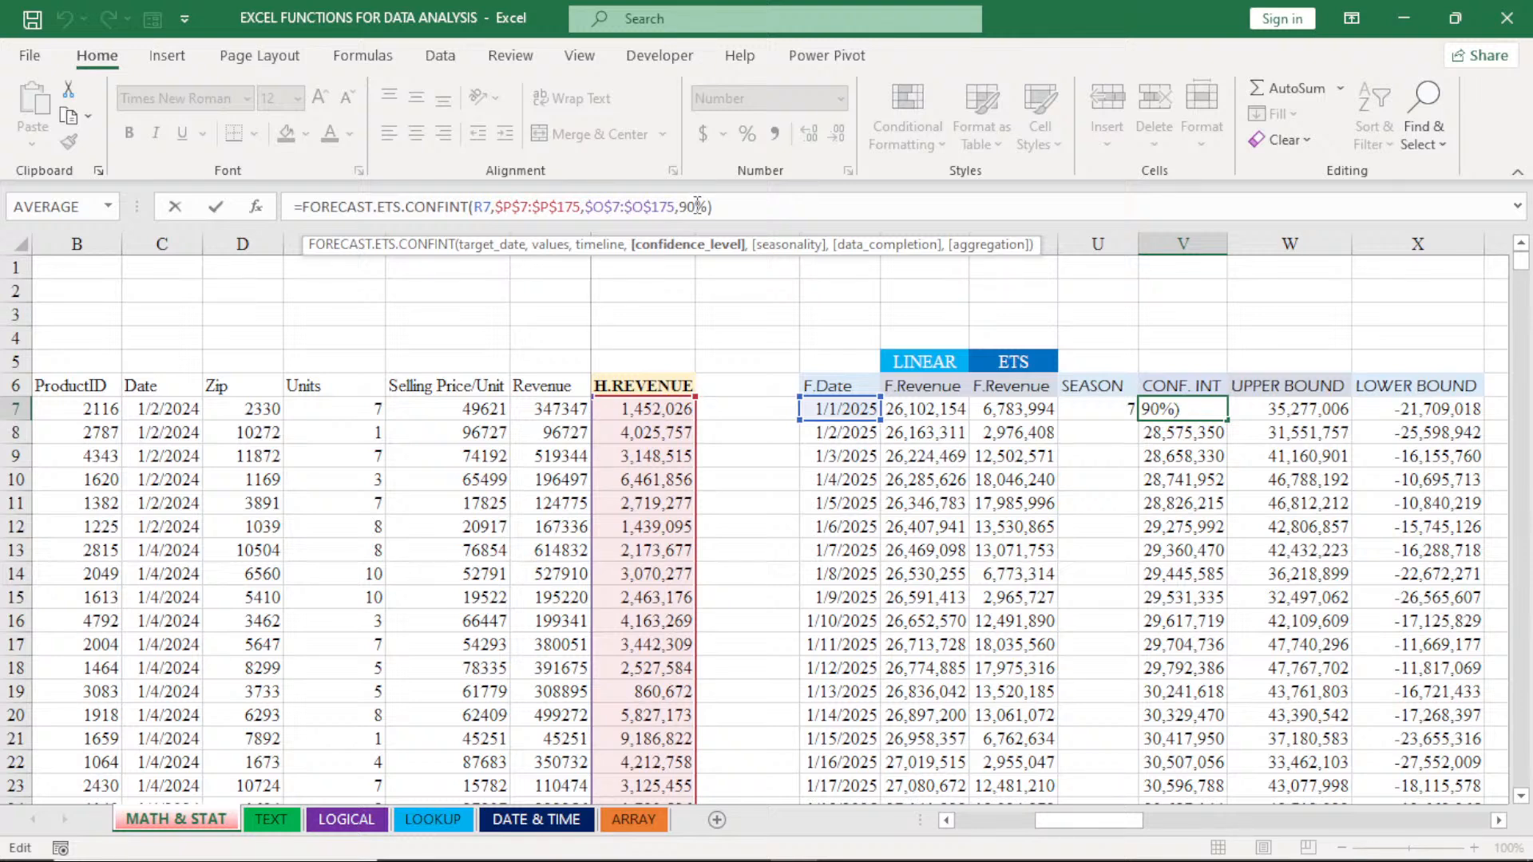
key("BackSpace")
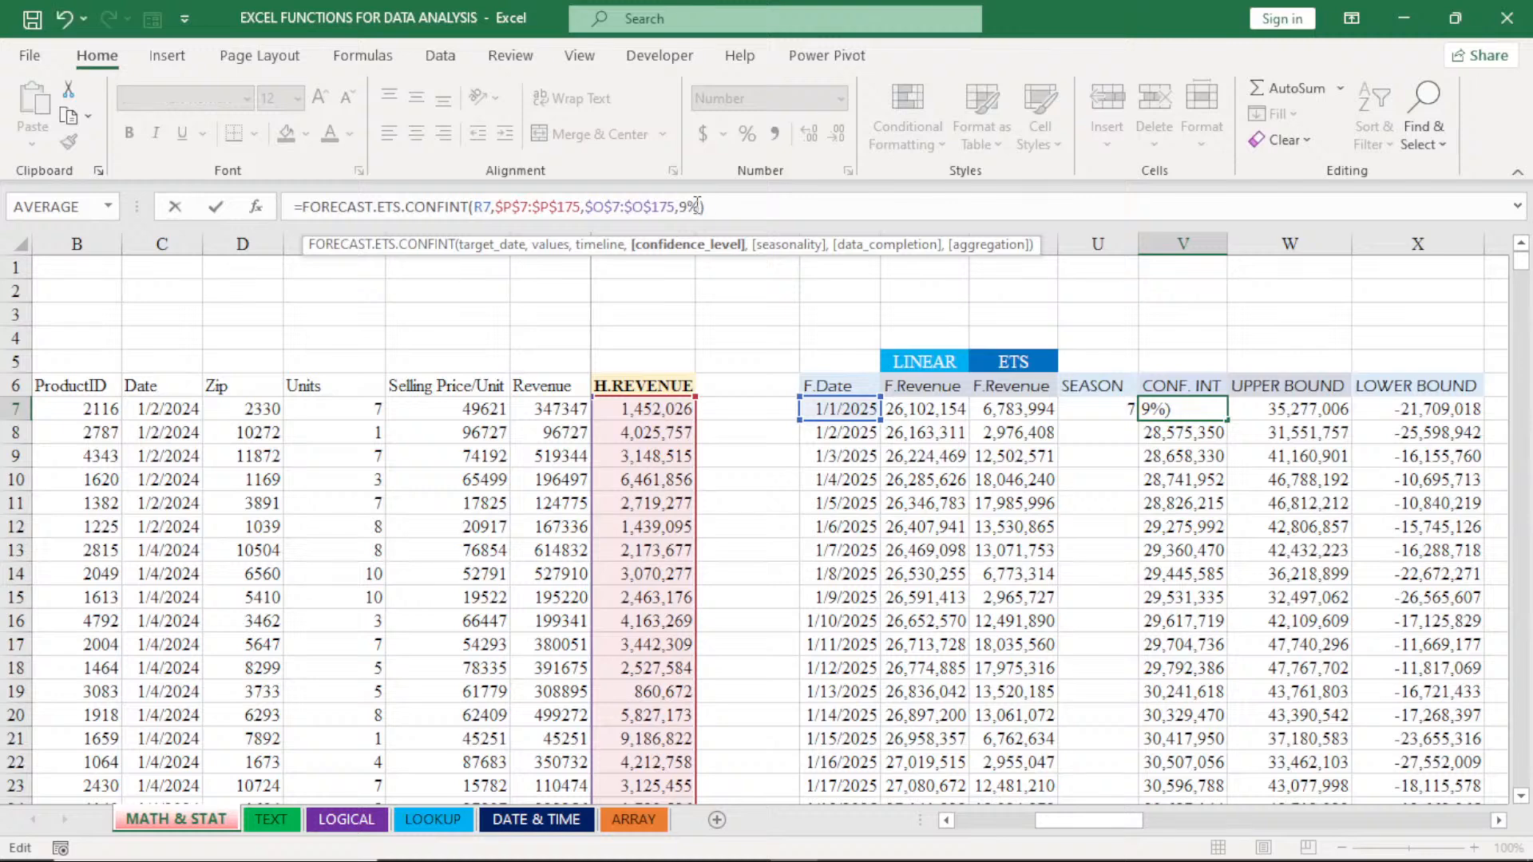
type("9")
key("Return")
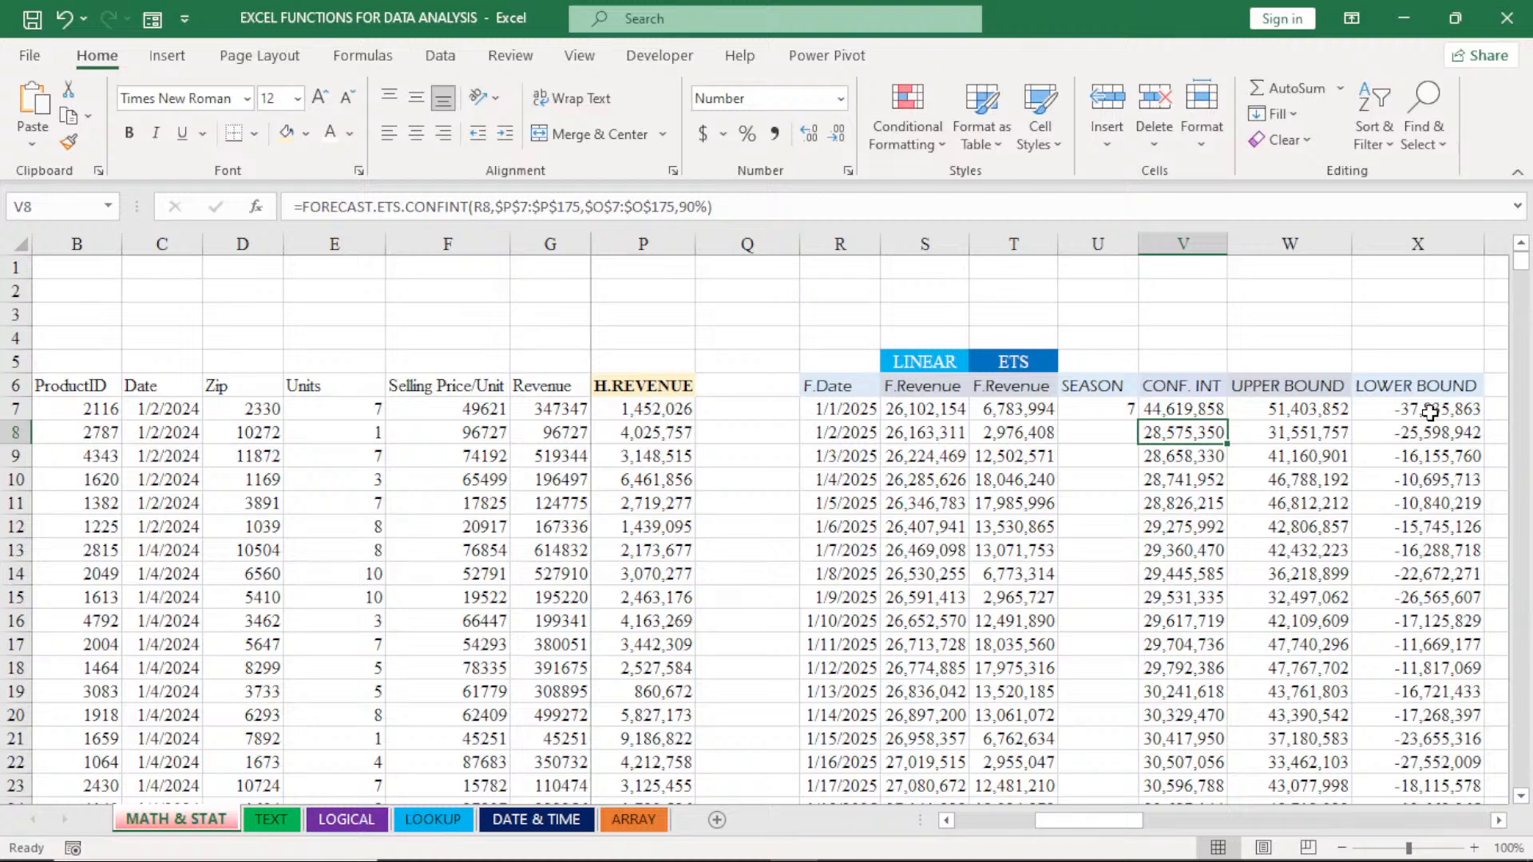
left_click(1205, 410)
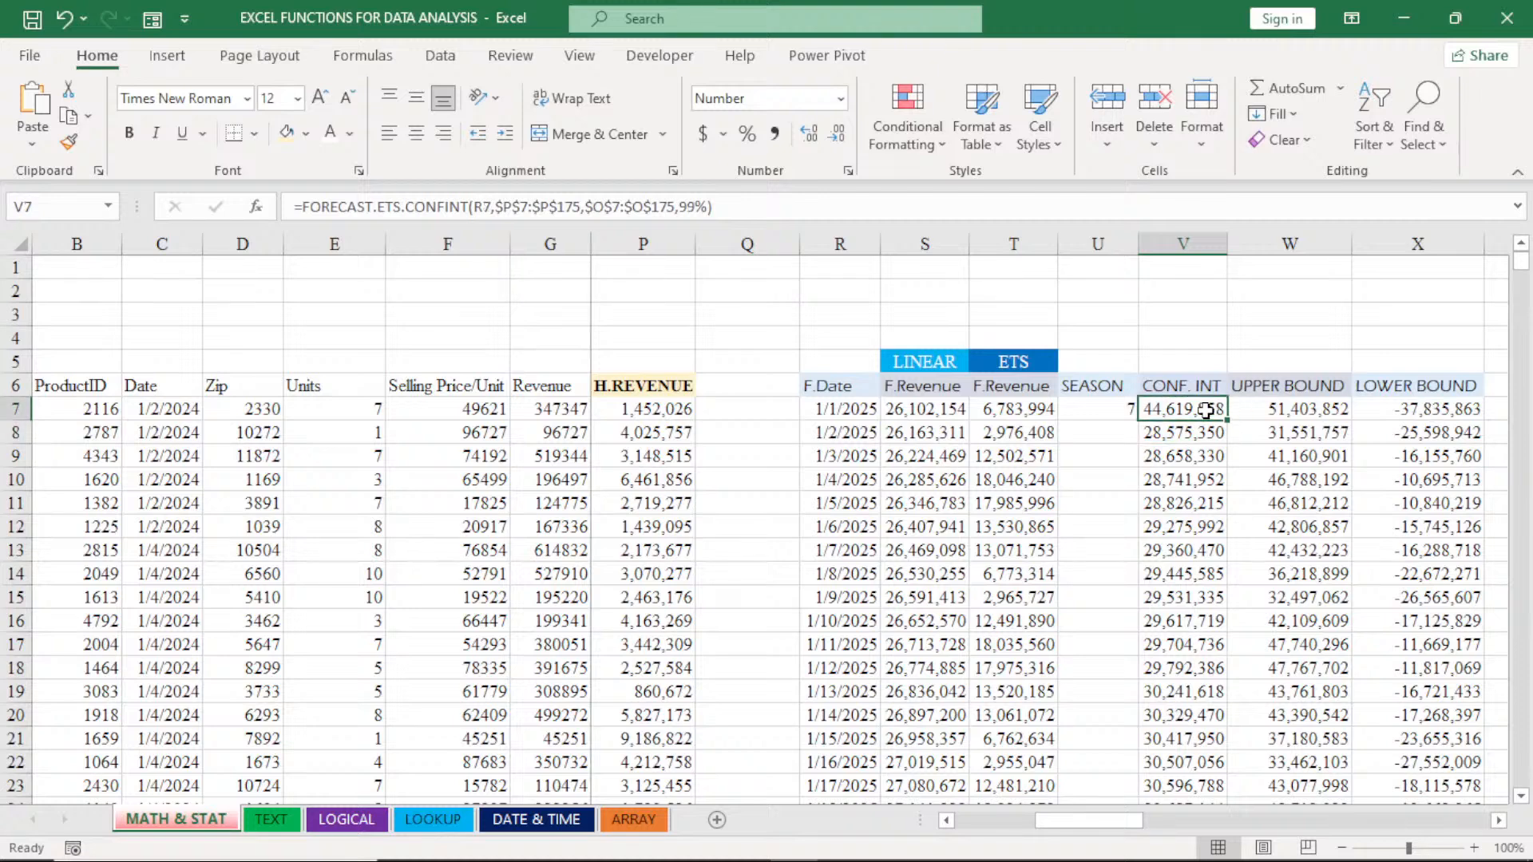
double_click(1224, 422)
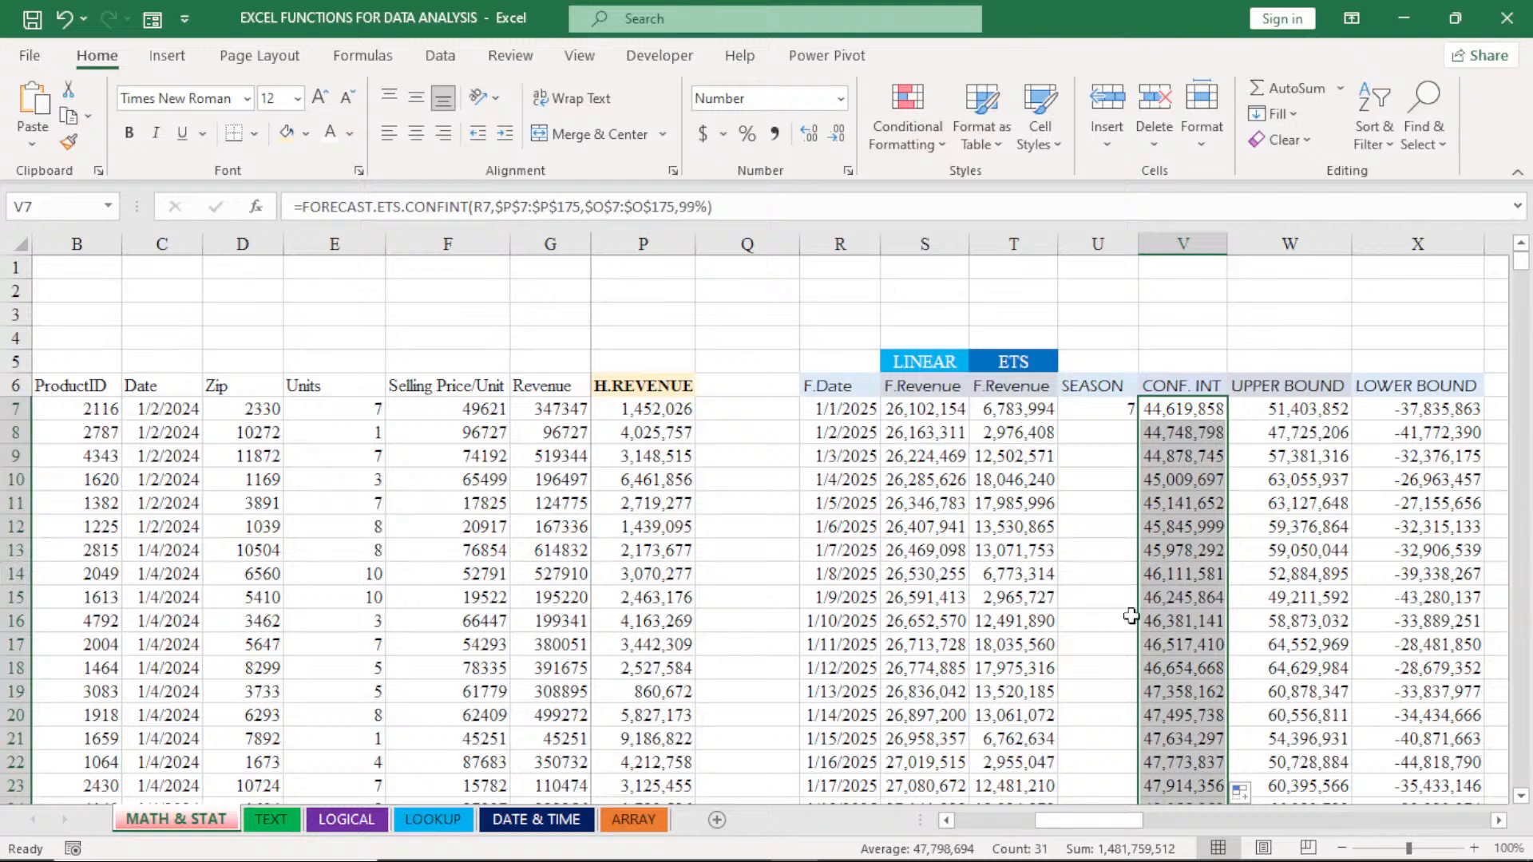
- Set the confidence level in V7's FORECAST.ETS.CONFINT formula to 80% and fill it down the CONF. INT column
left_click(696, 206)
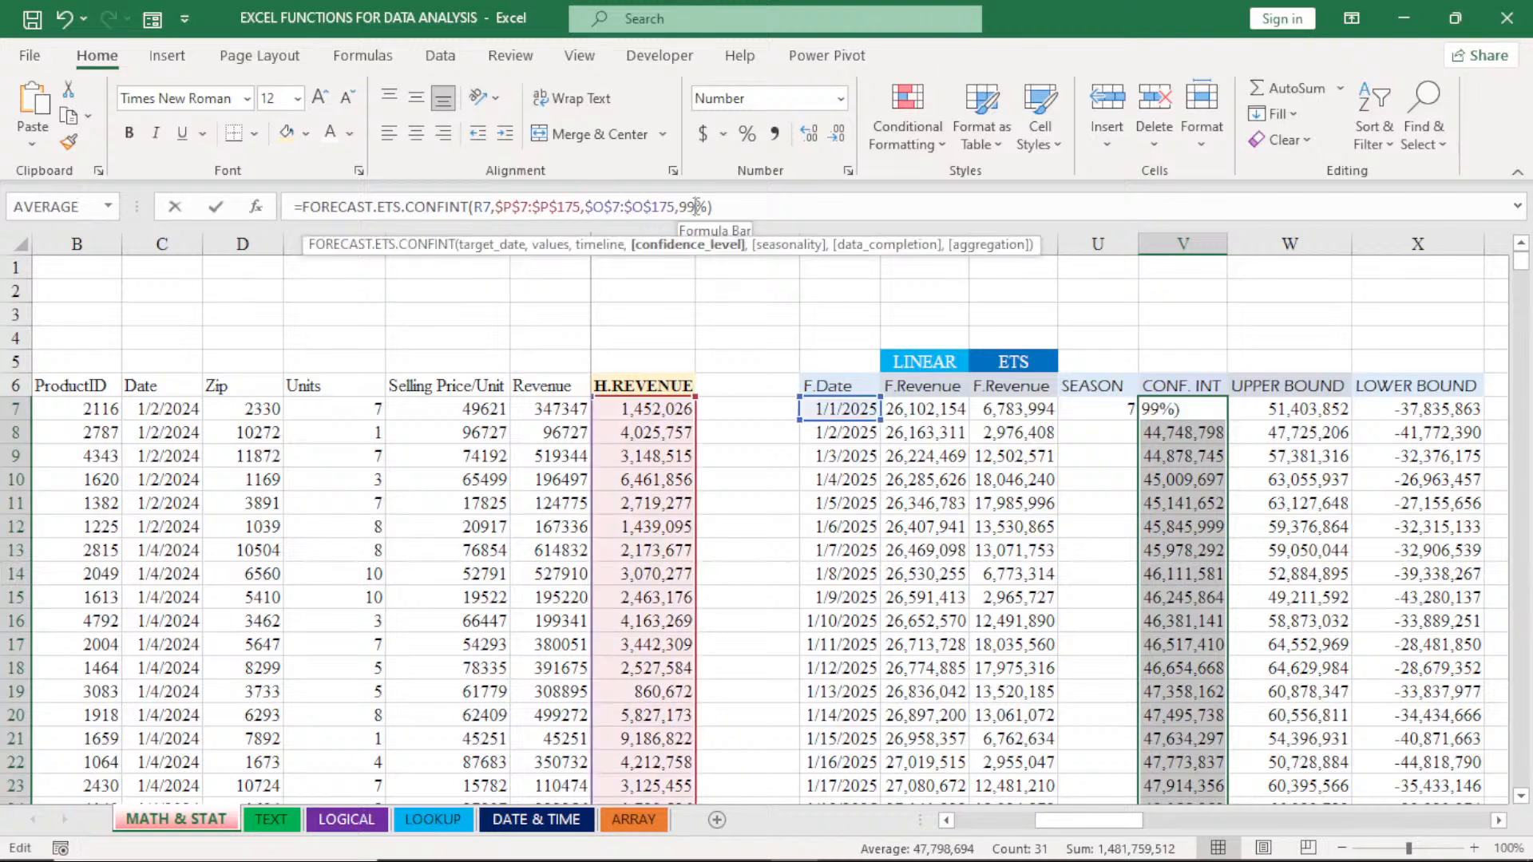
key("BackSpace")
key("BackSpace")
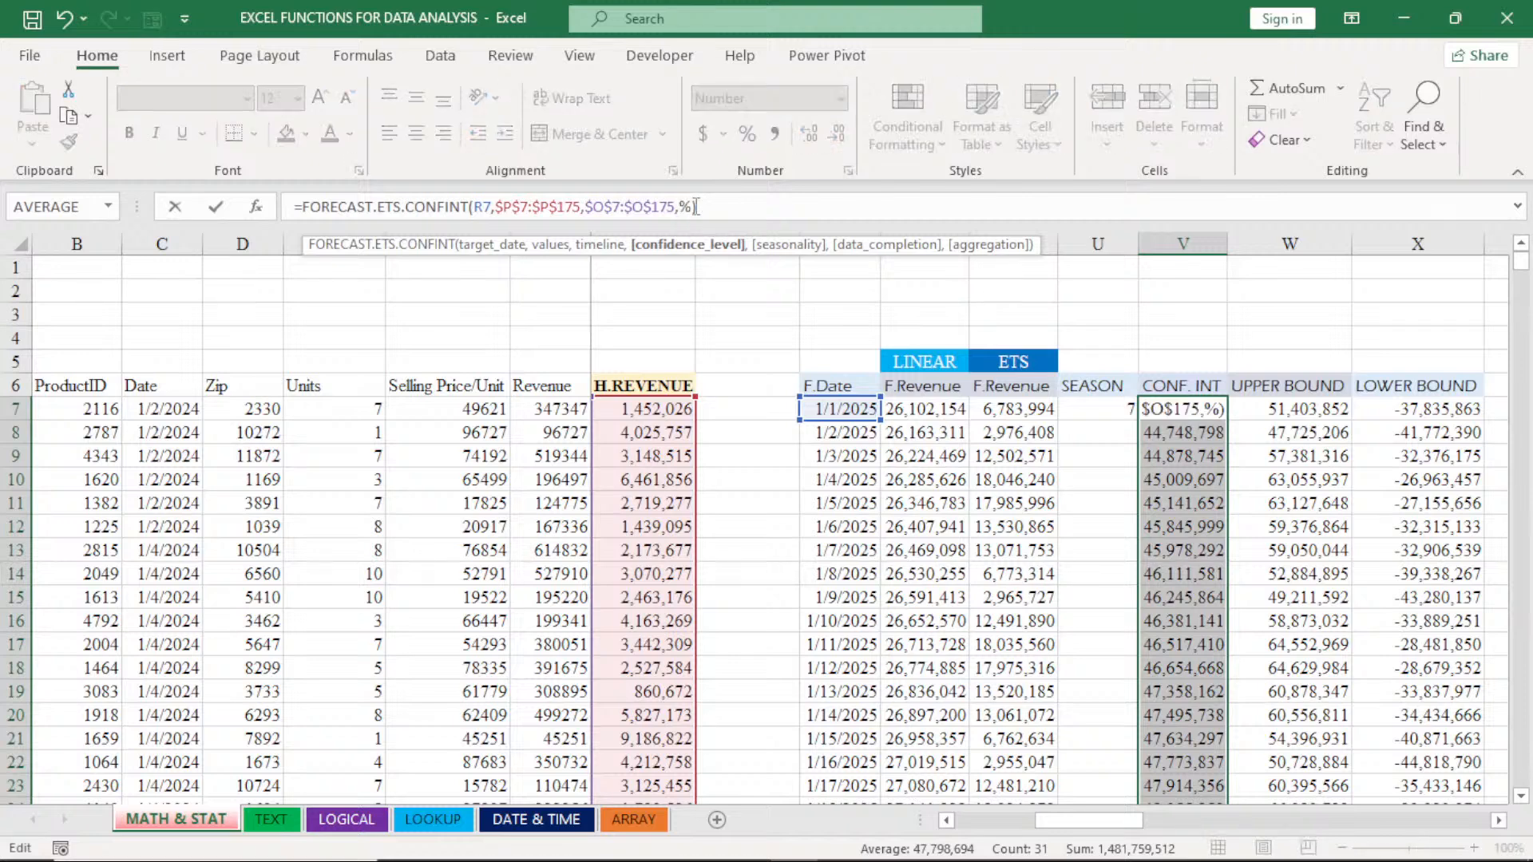
type("80")
key("Return")
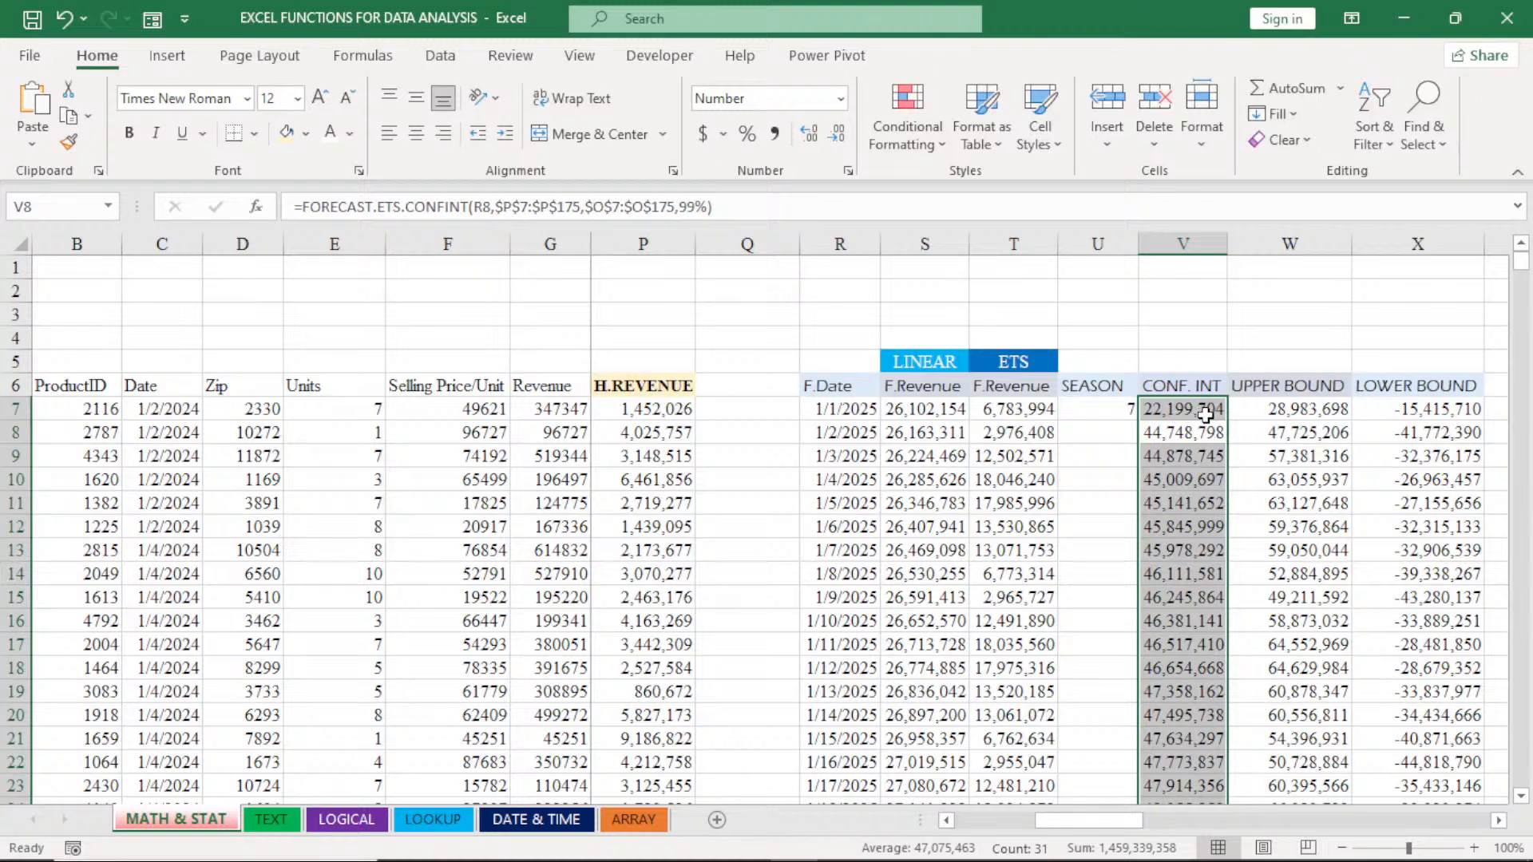
left_click(1206, 414)
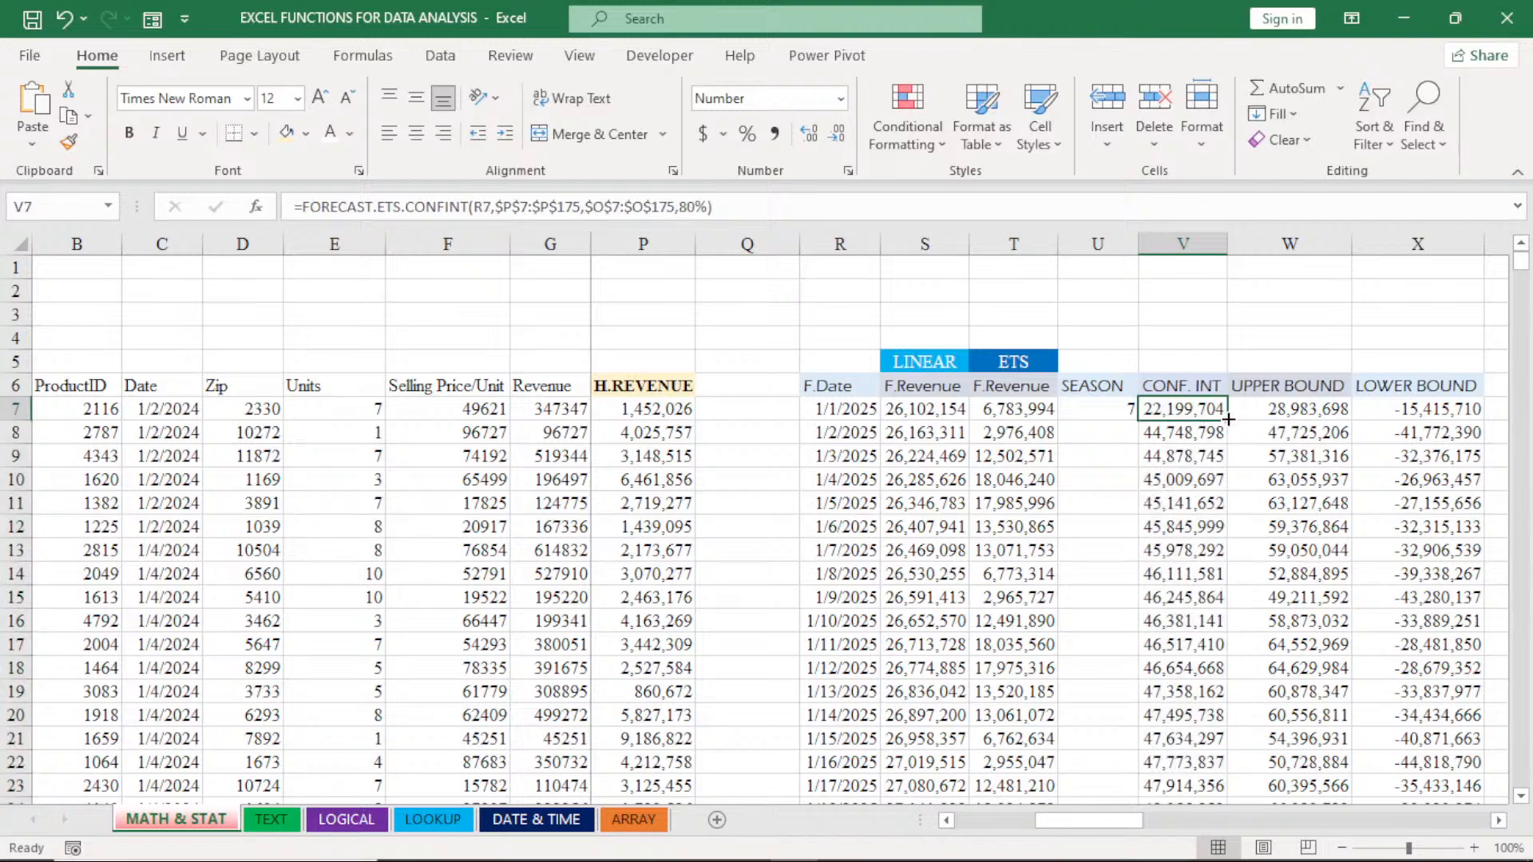
double_click(1228, 419)
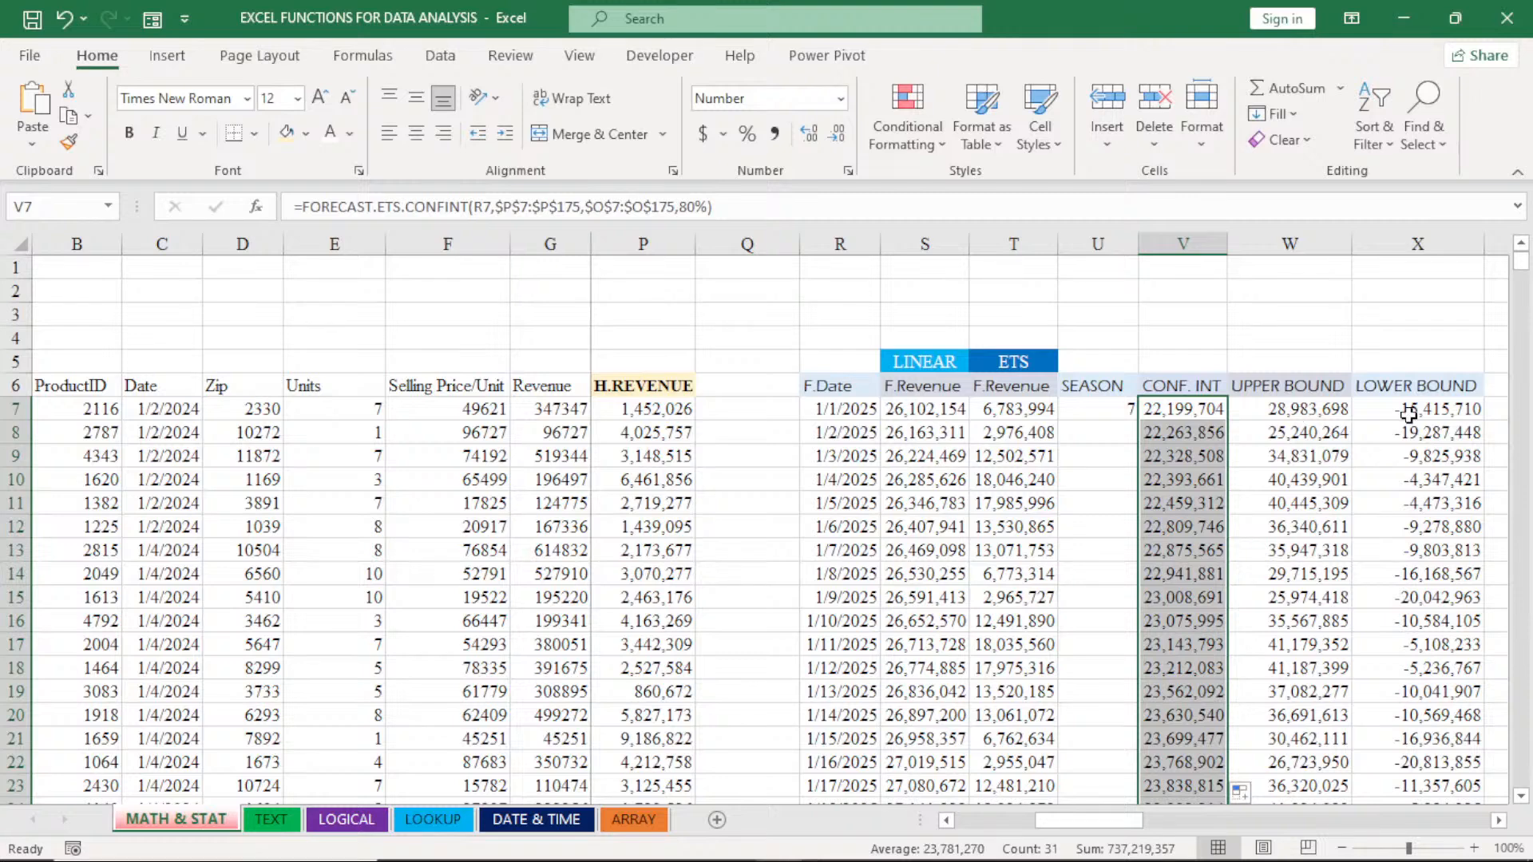
- Examine the upper bound formula in W7, the source sales data and the historical columns beside the linear and ETS forecasts
left_click(1305, 412)
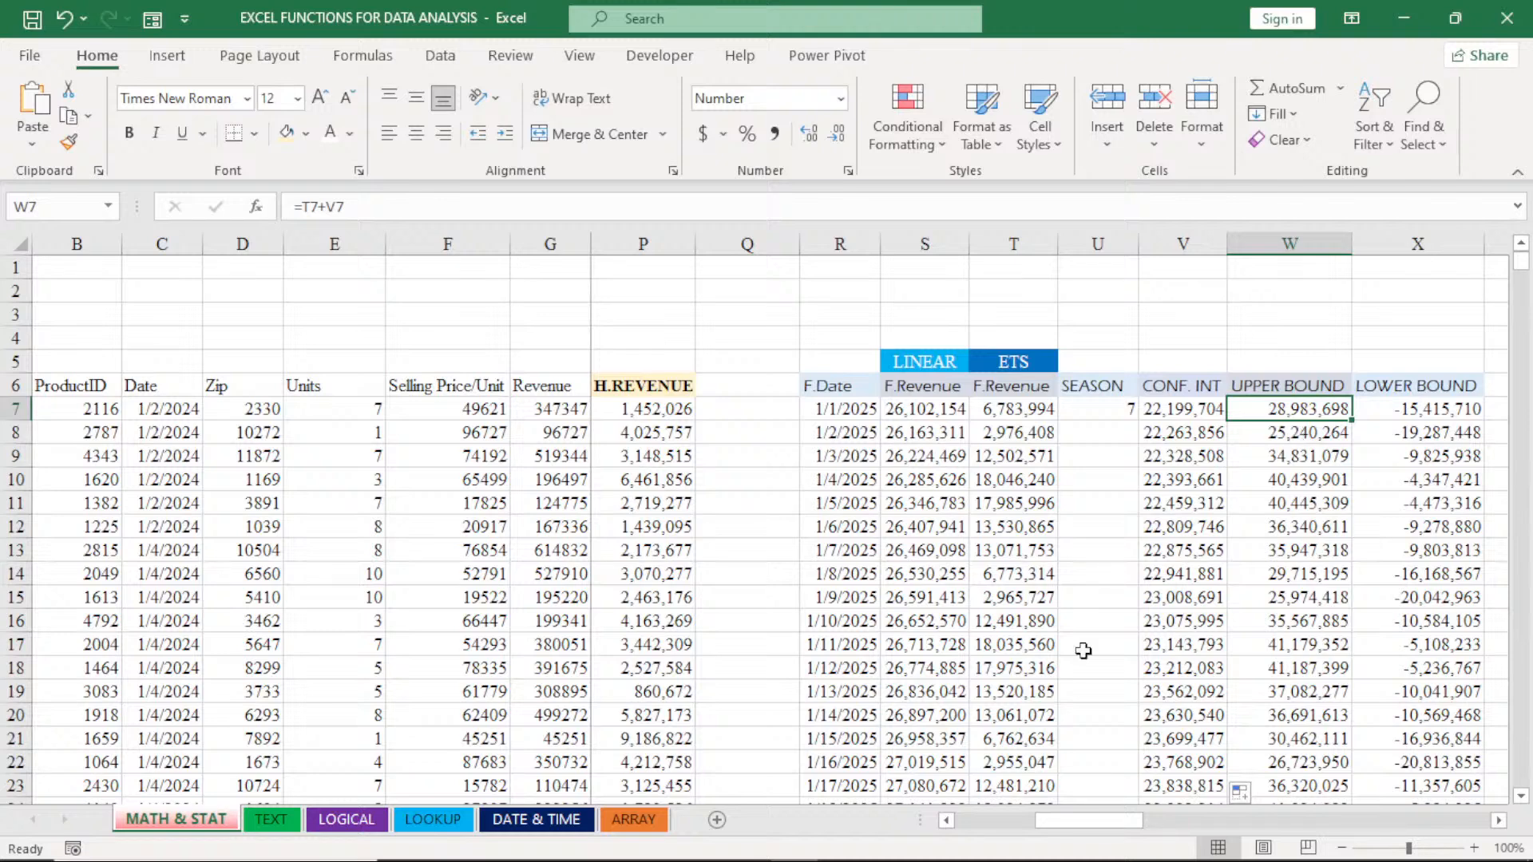
left_click(945, 821)
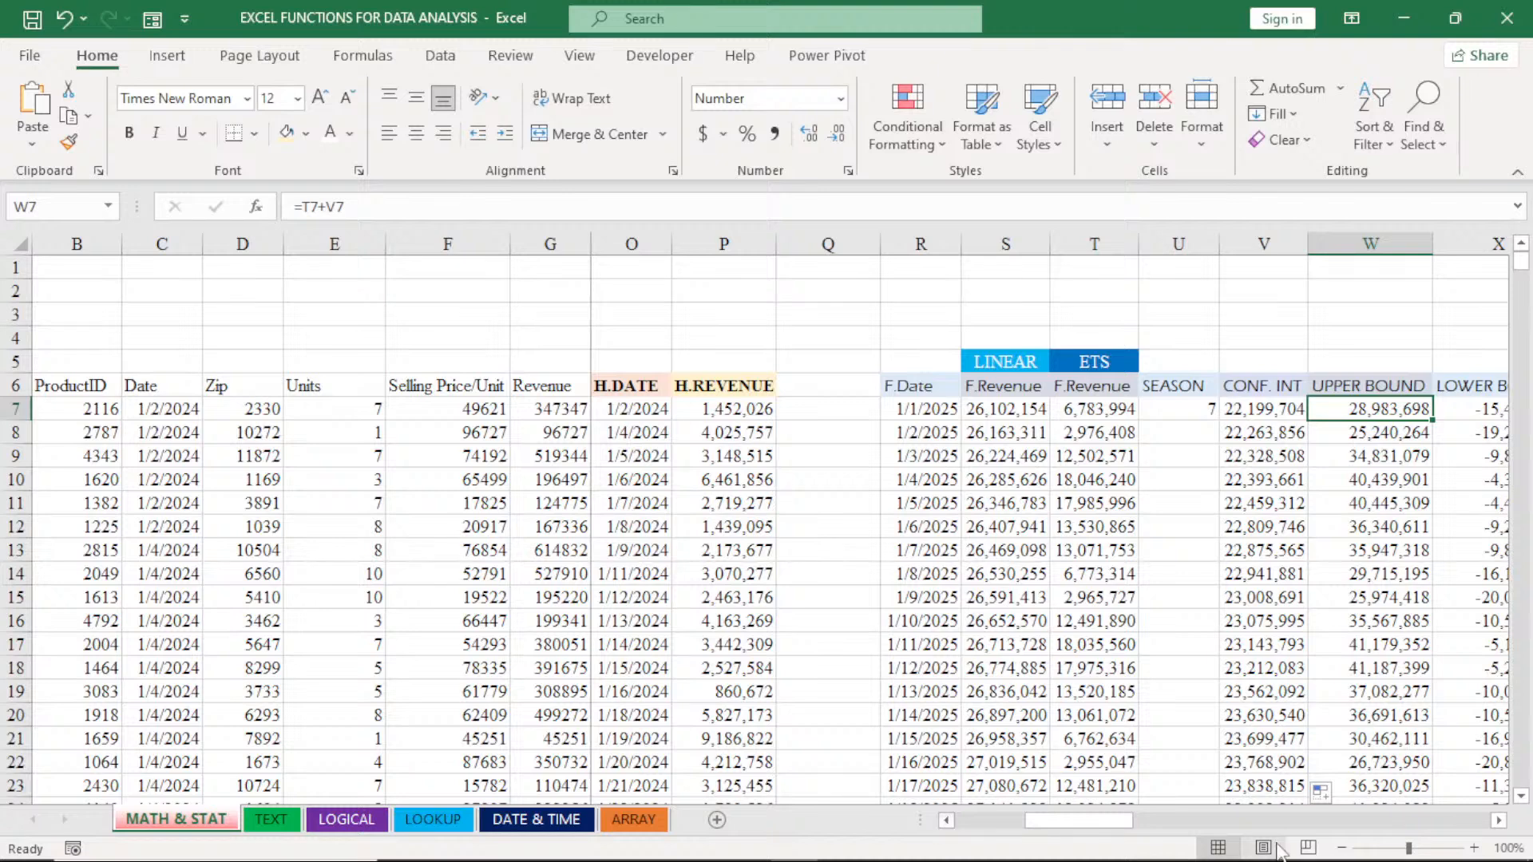
left_click(1499, 820)
left_click(1499, 821)
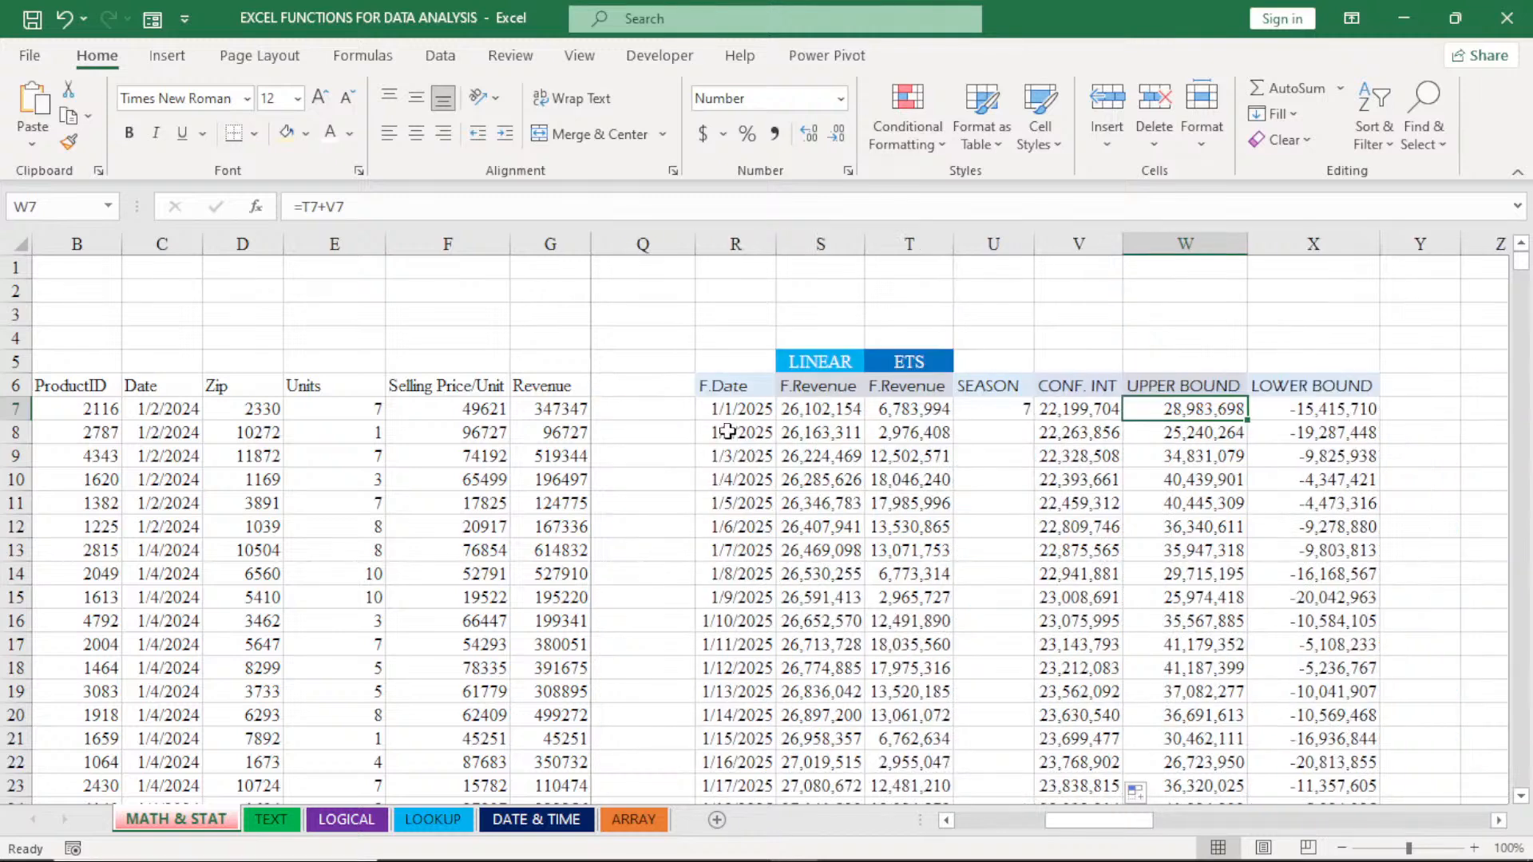
left_click(946, 822)
left_click(947, 822)
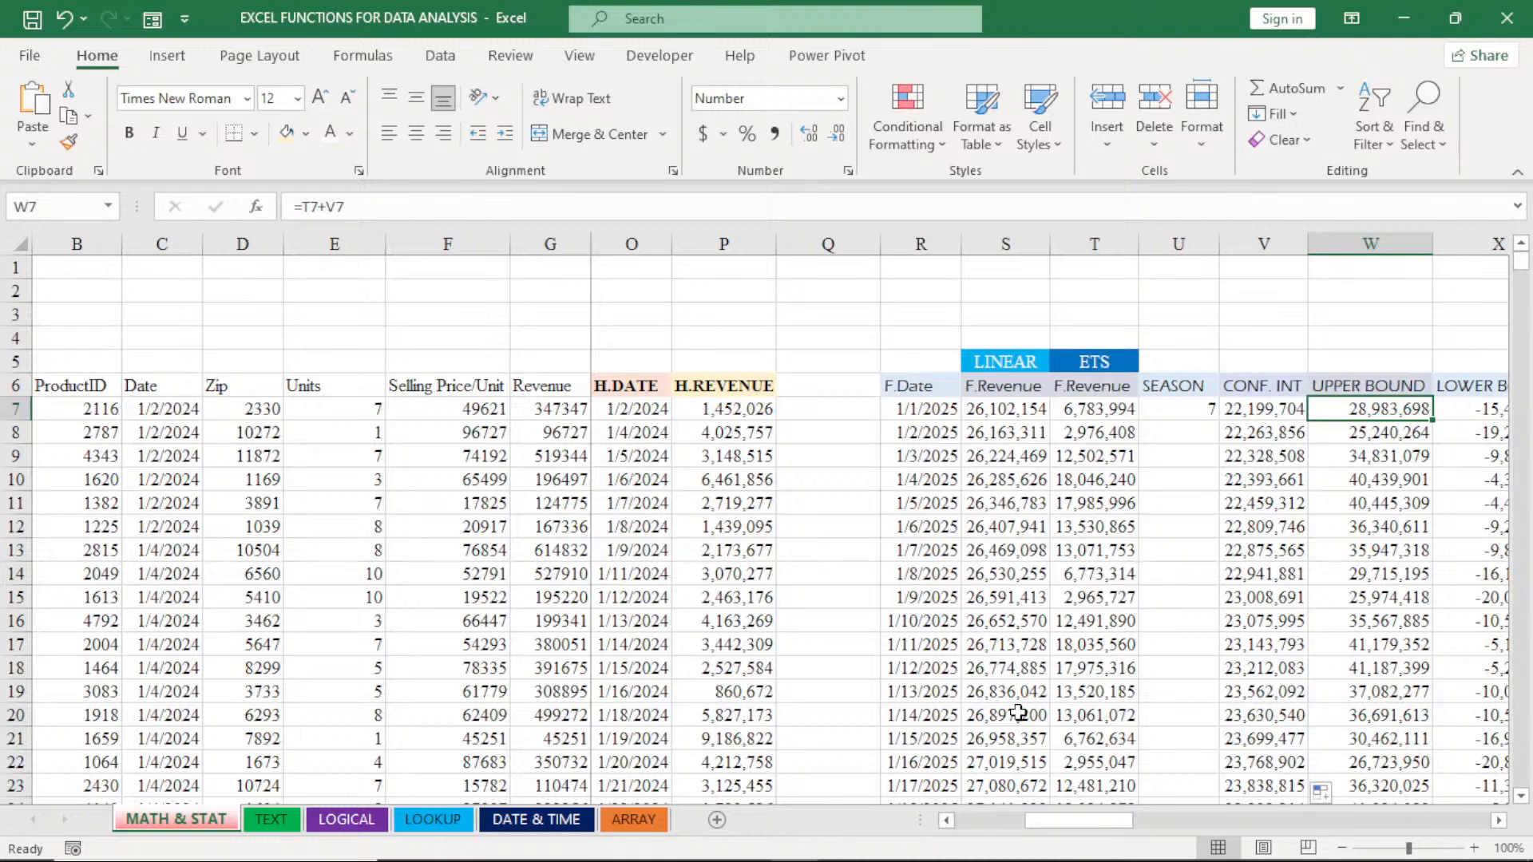
left_click(946, 820)
left_click(946, 820)
left_click(947, 821)
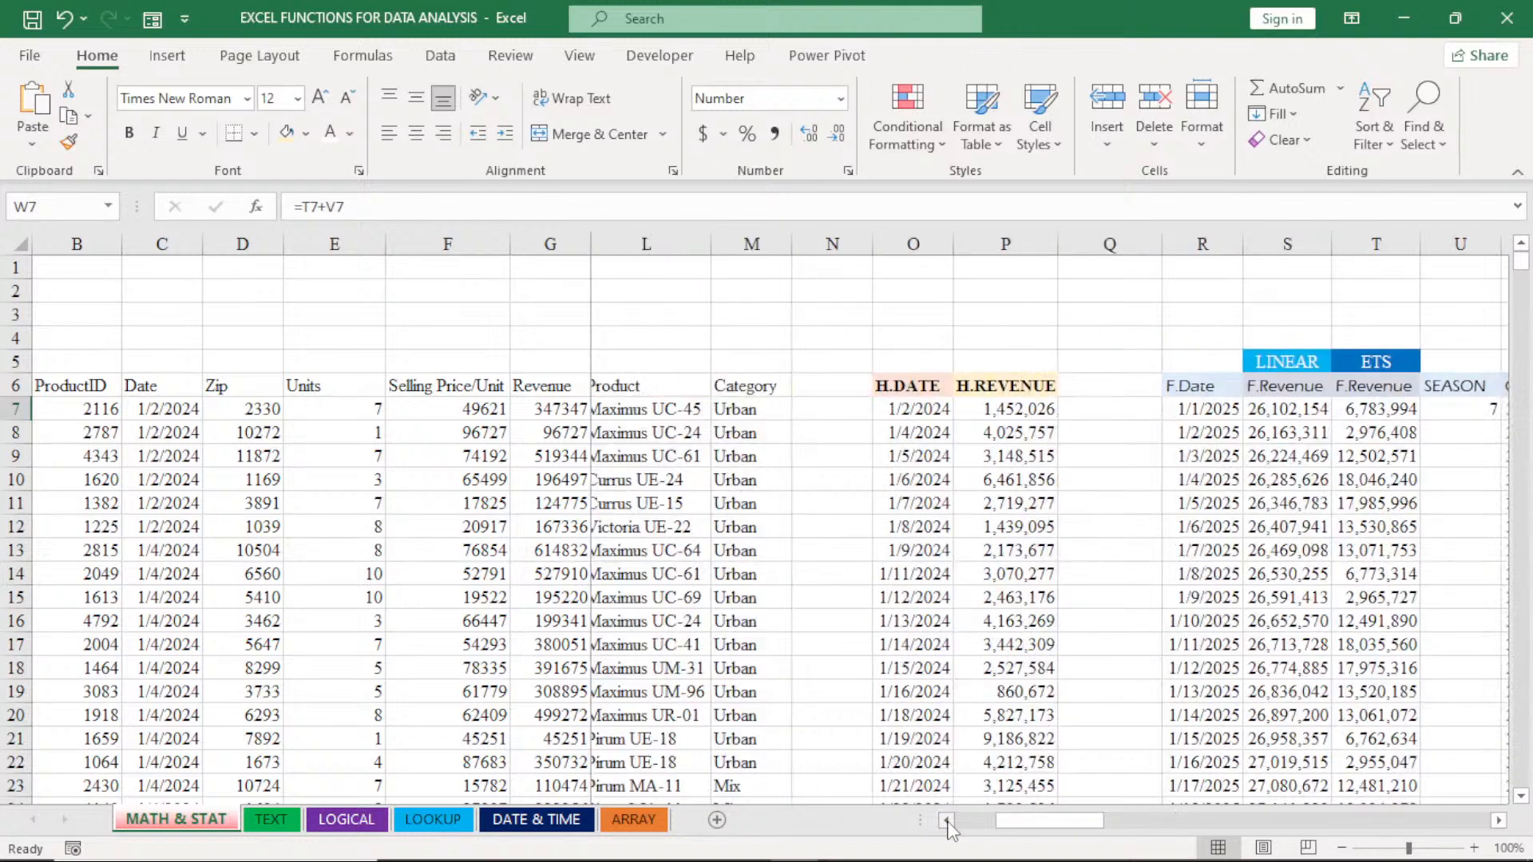
left_click(947, 820)
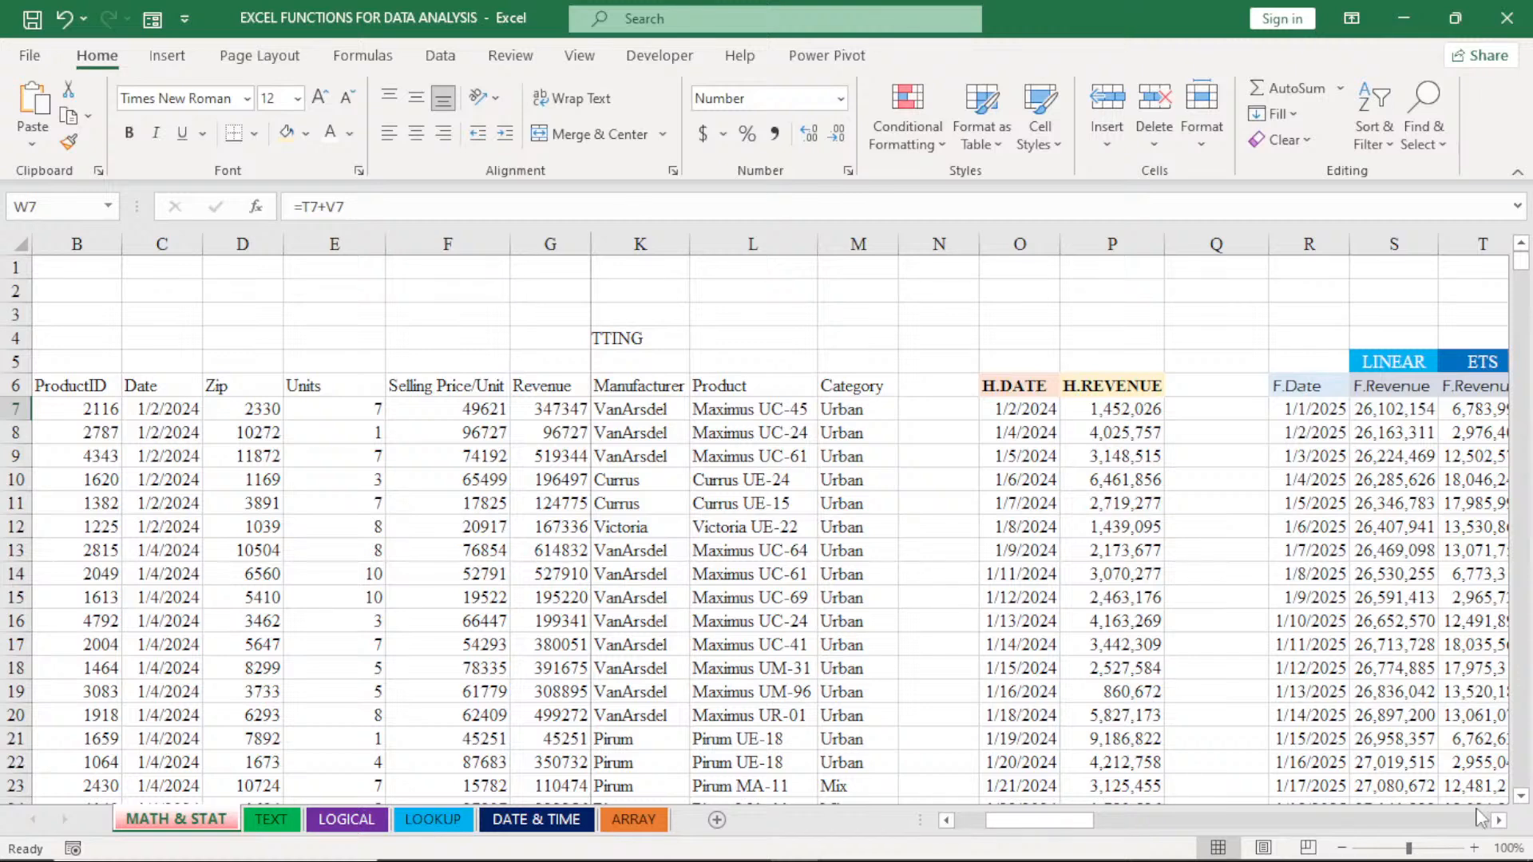
left_click(1499, 820)
left_click(1499, 820)
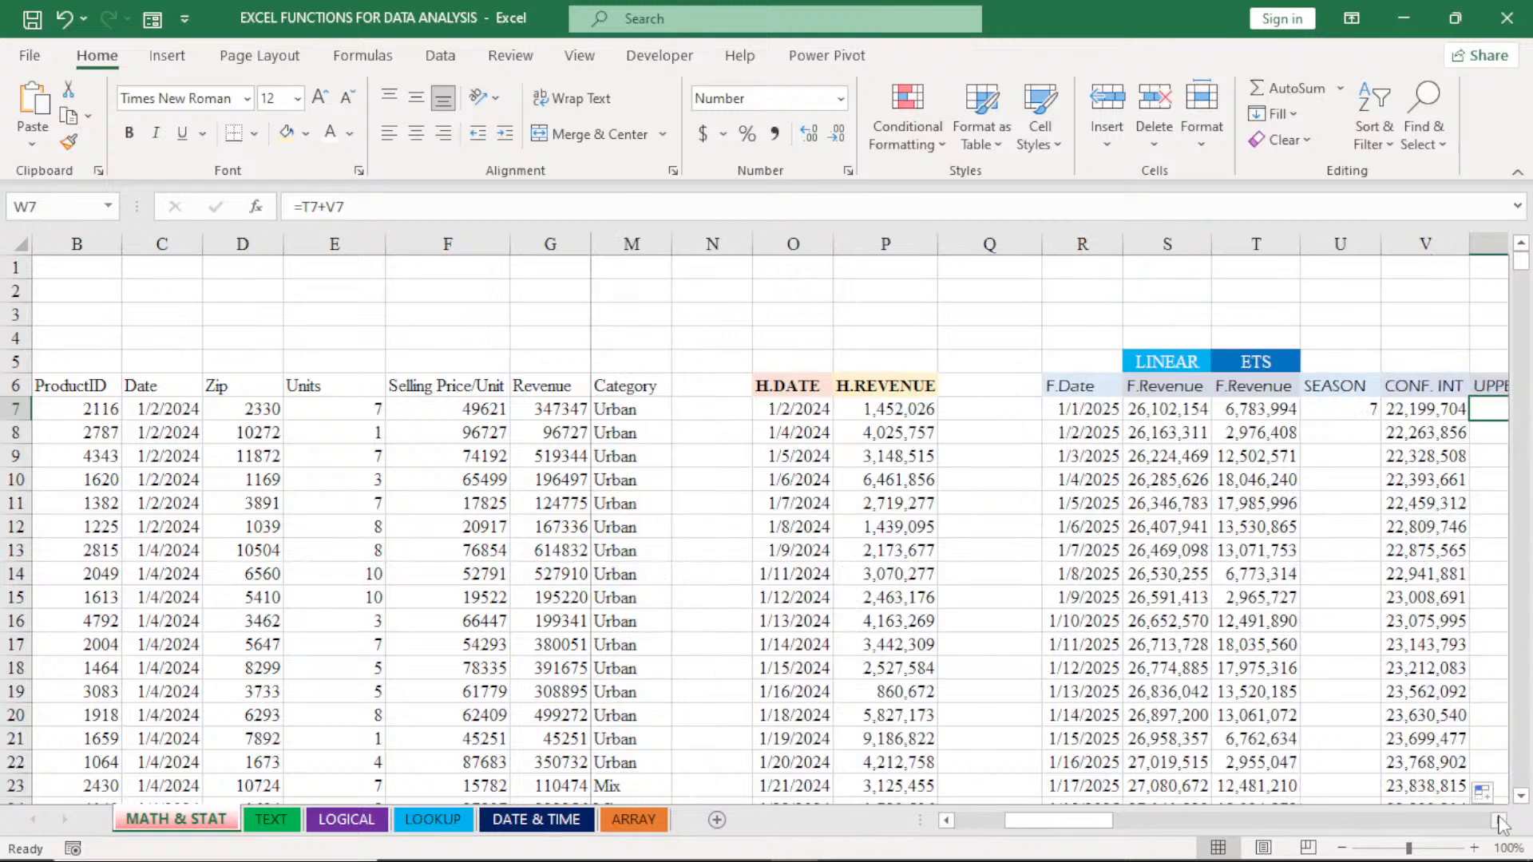
left_click(1499, 821)
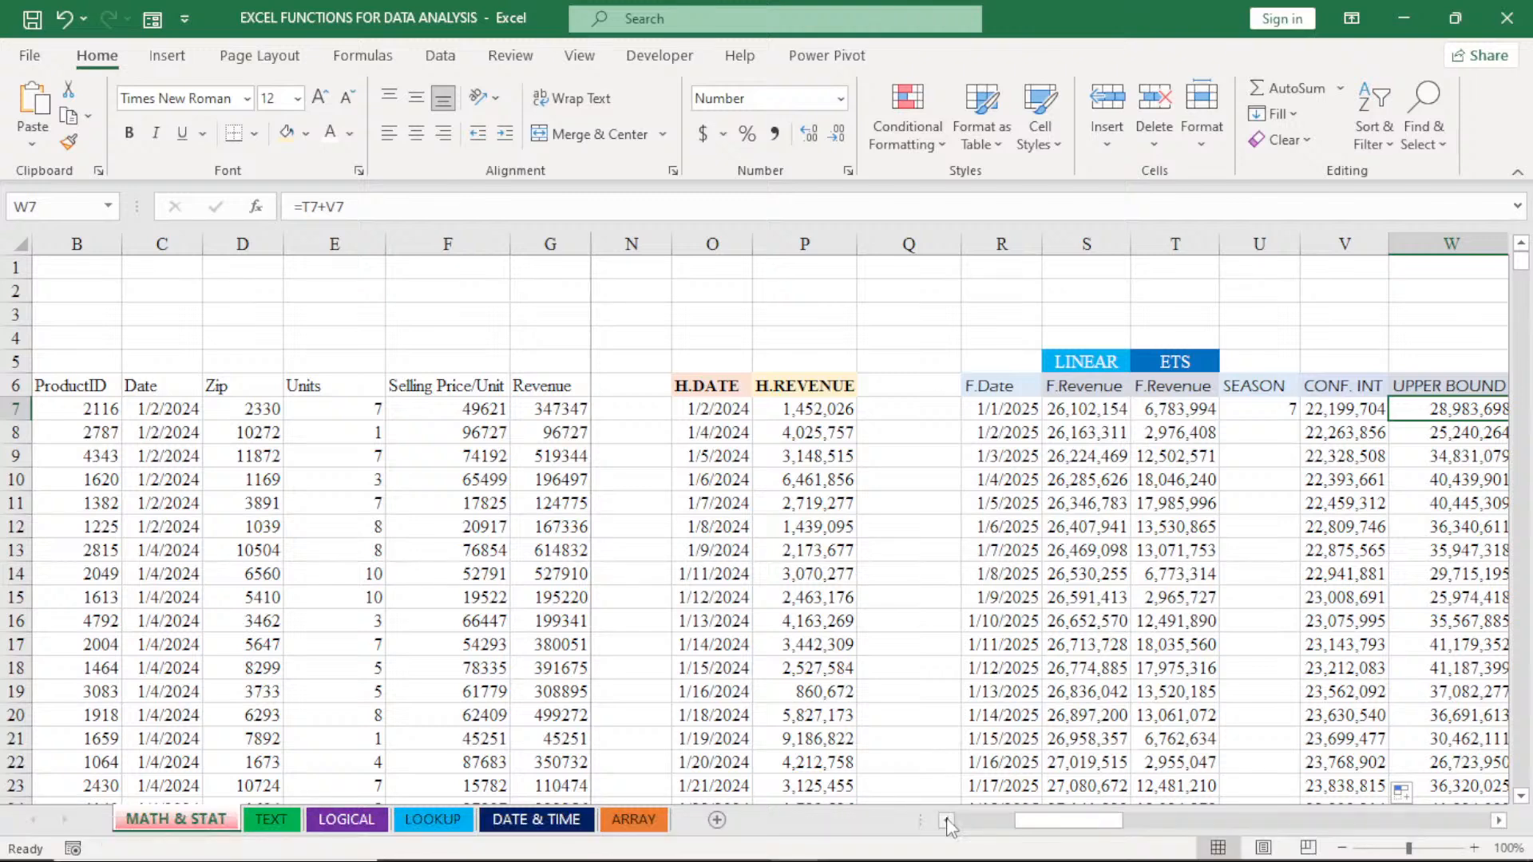
left_click(948, 822)
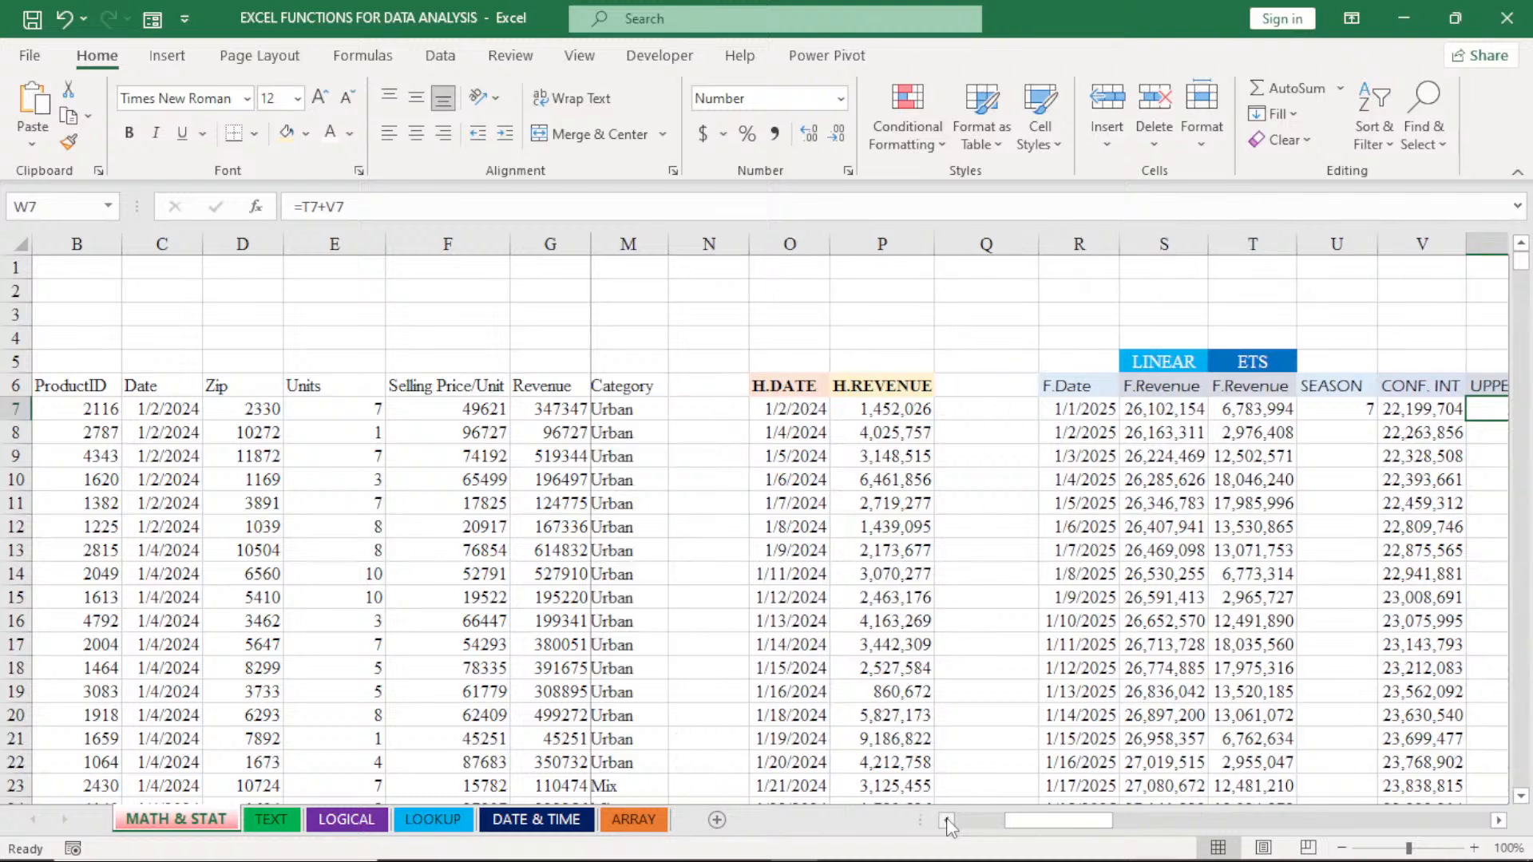
left_click(947, 822)
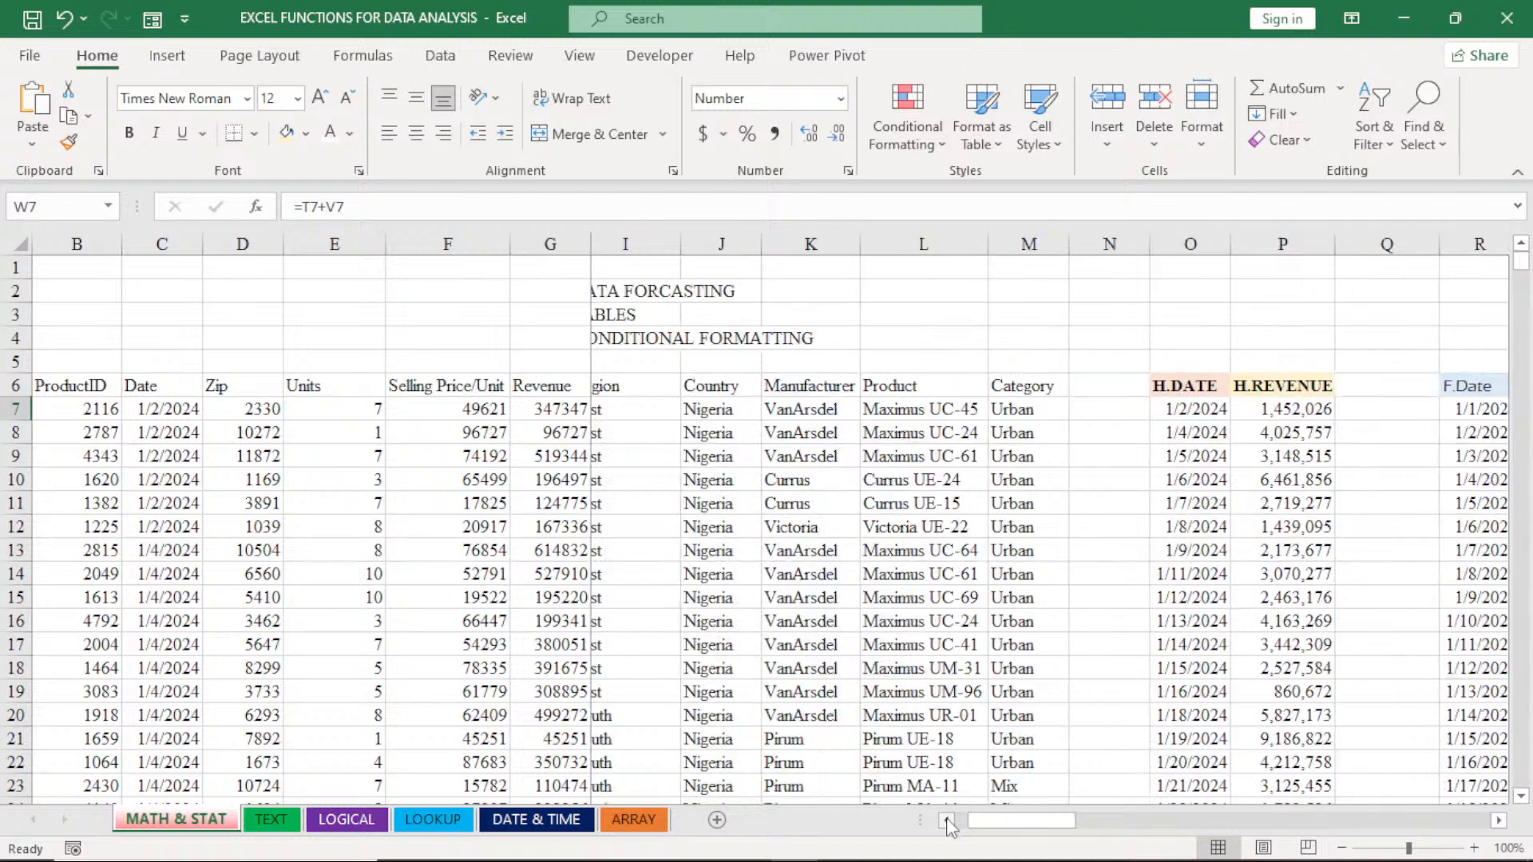
left_click(947, 823)
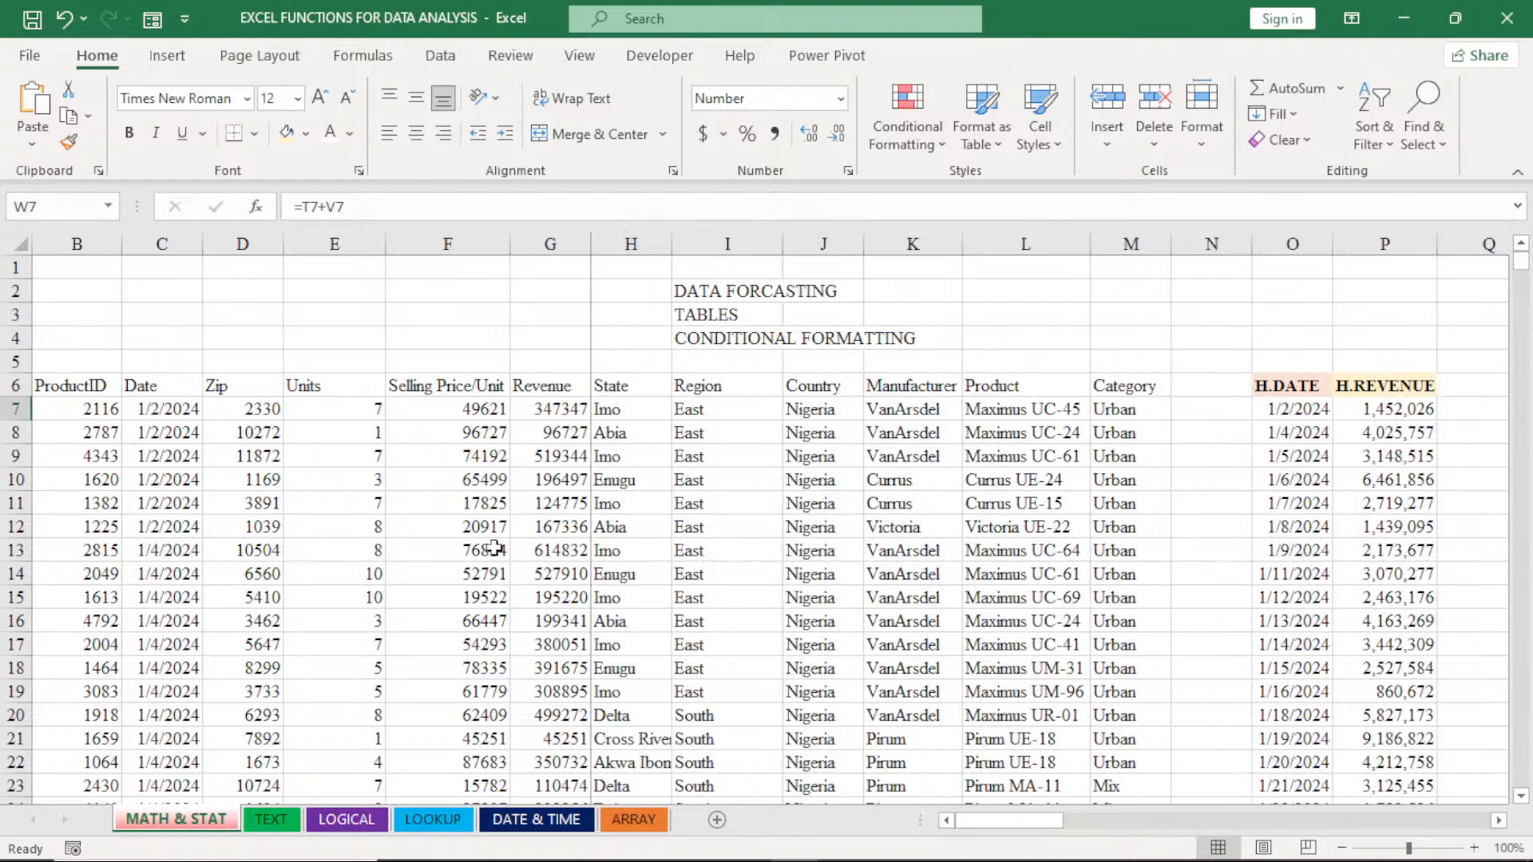
left_click(415, 531)
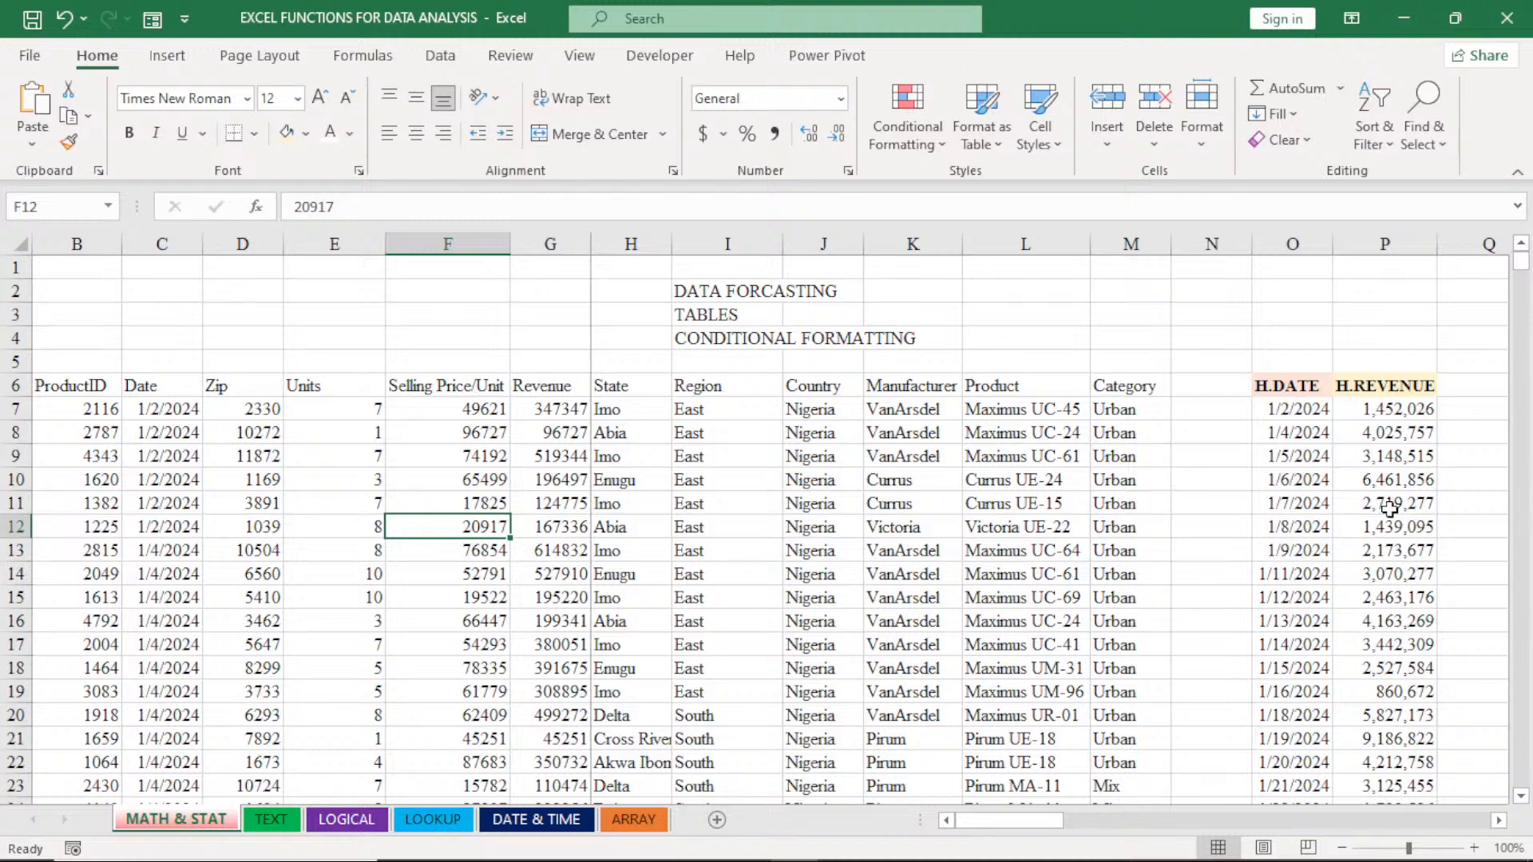
left_click(1498, 820)
left_click(1498, 820)
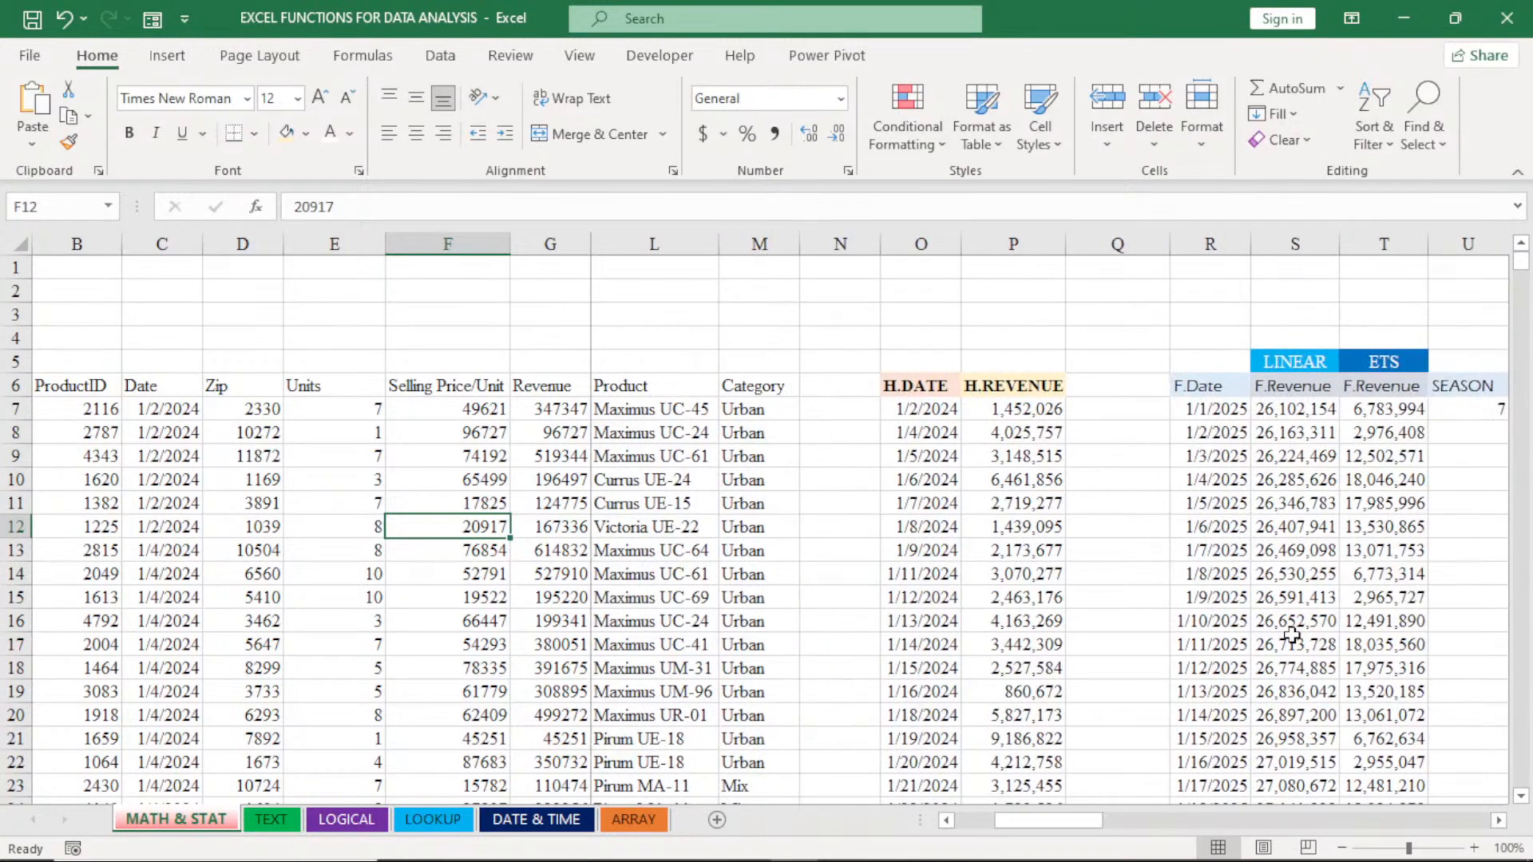
- Start a Forecast Sheet from the H.DATE and H.REVENUE data and expand its forecast options
left_click(965, 550)
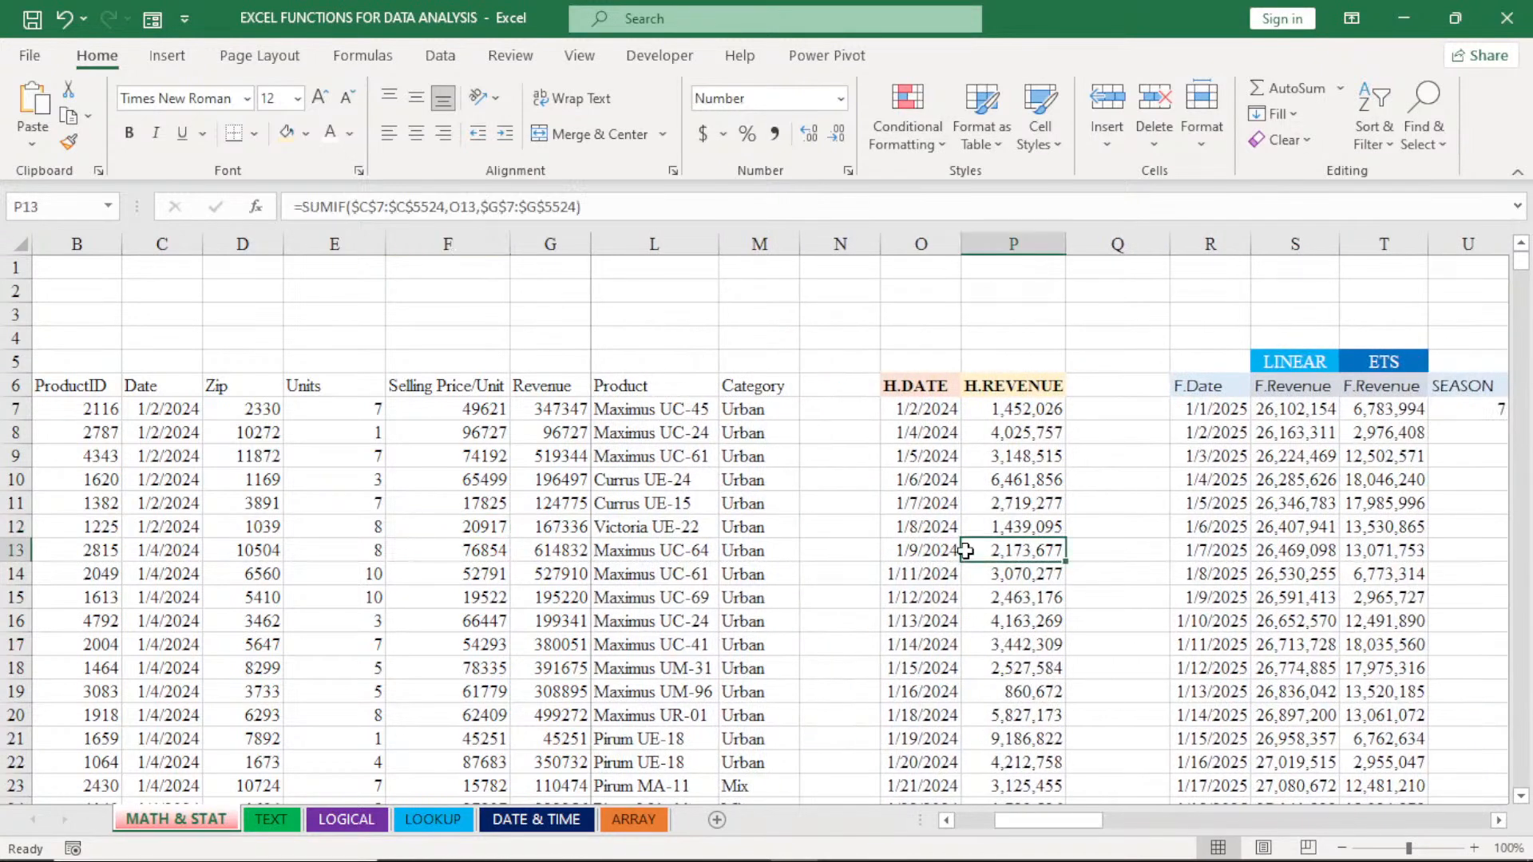
left_click(168, 69)
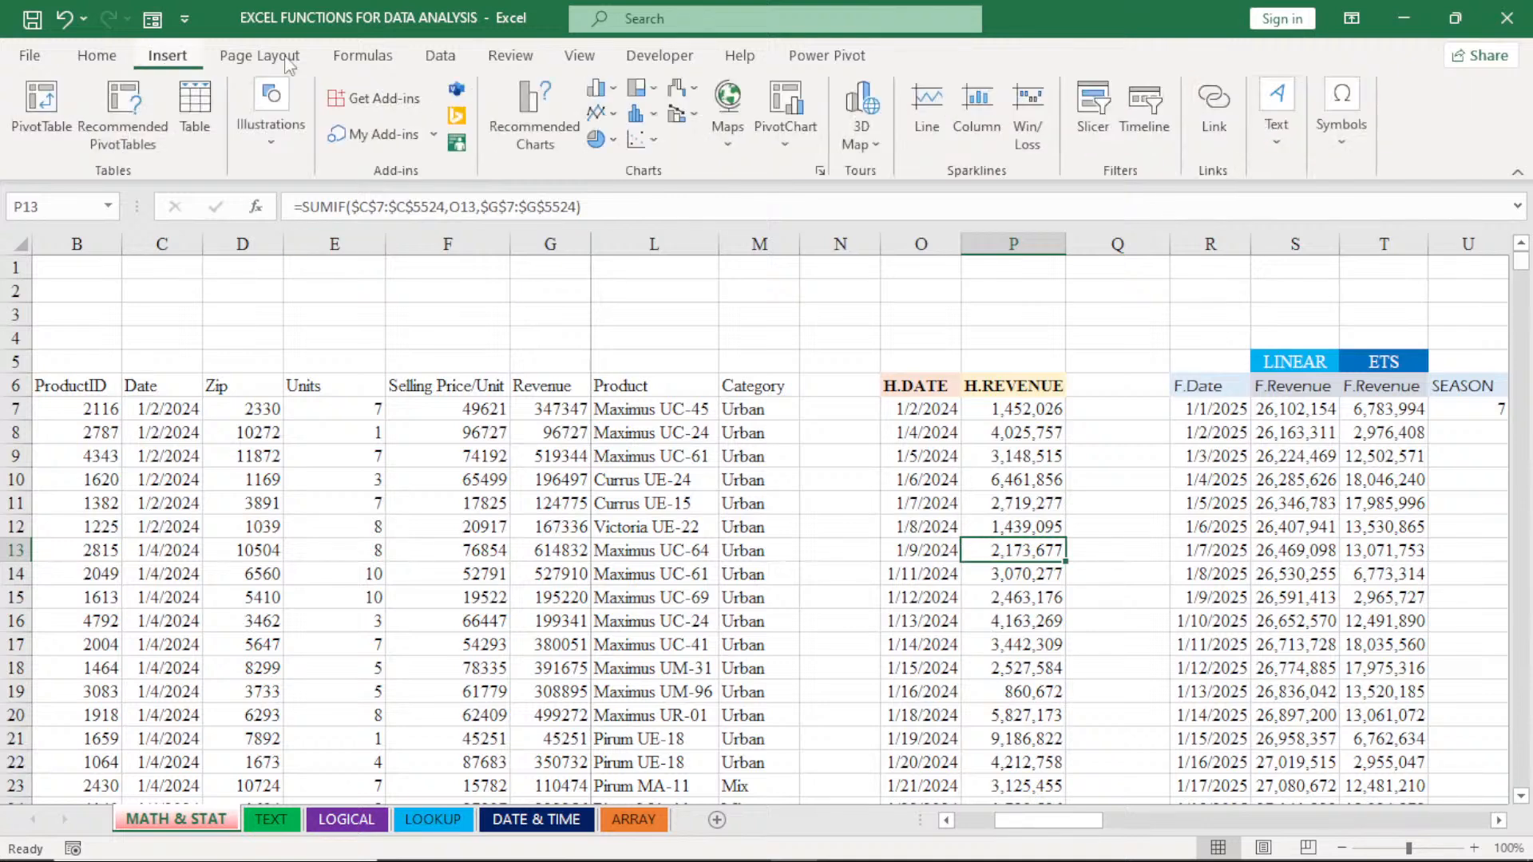
left_click(441, 57)
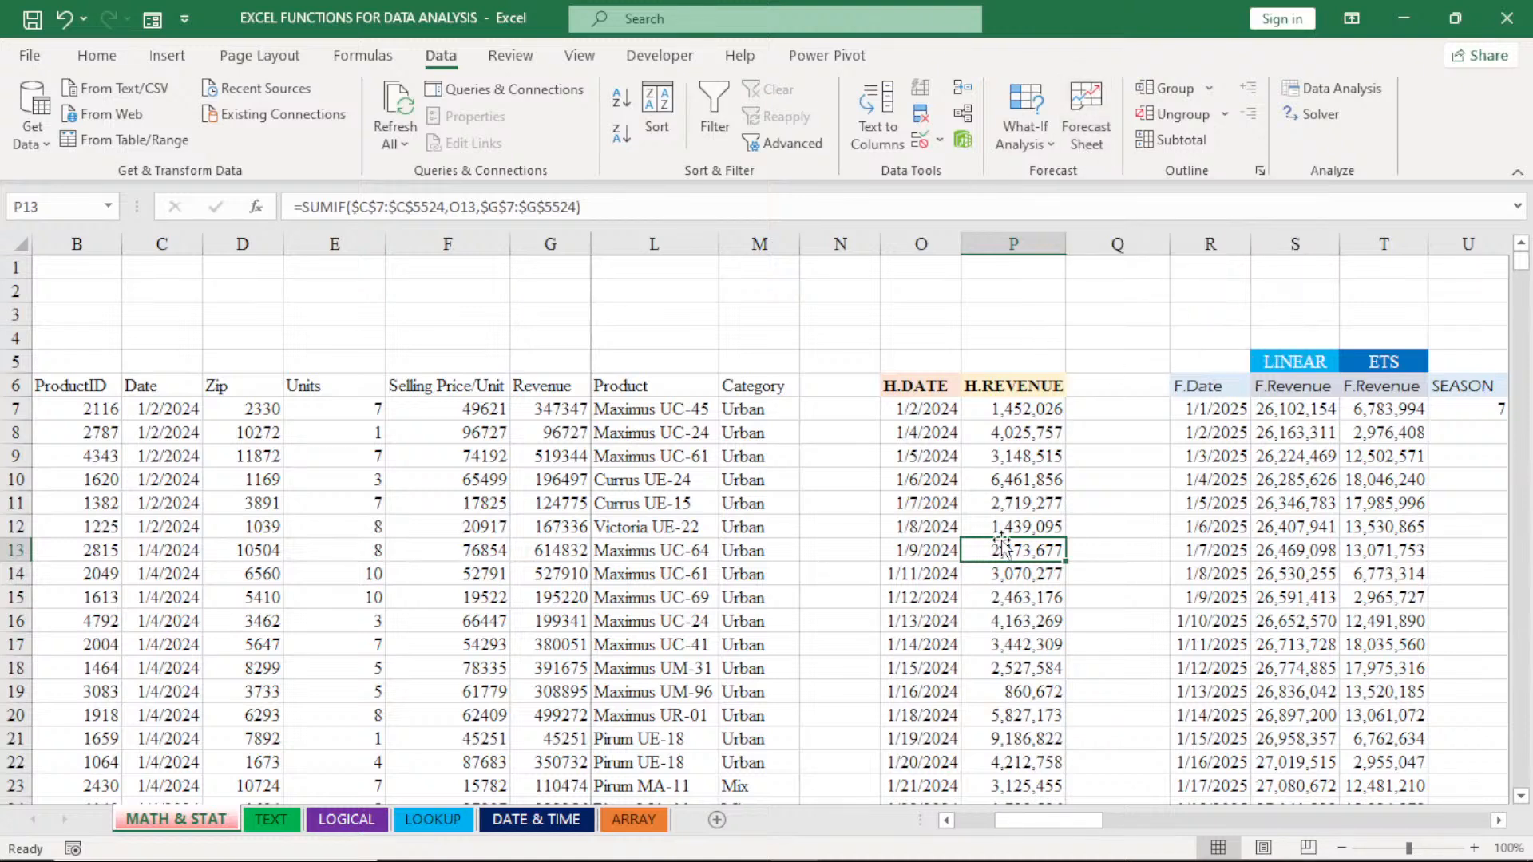
left_click(949, 535)
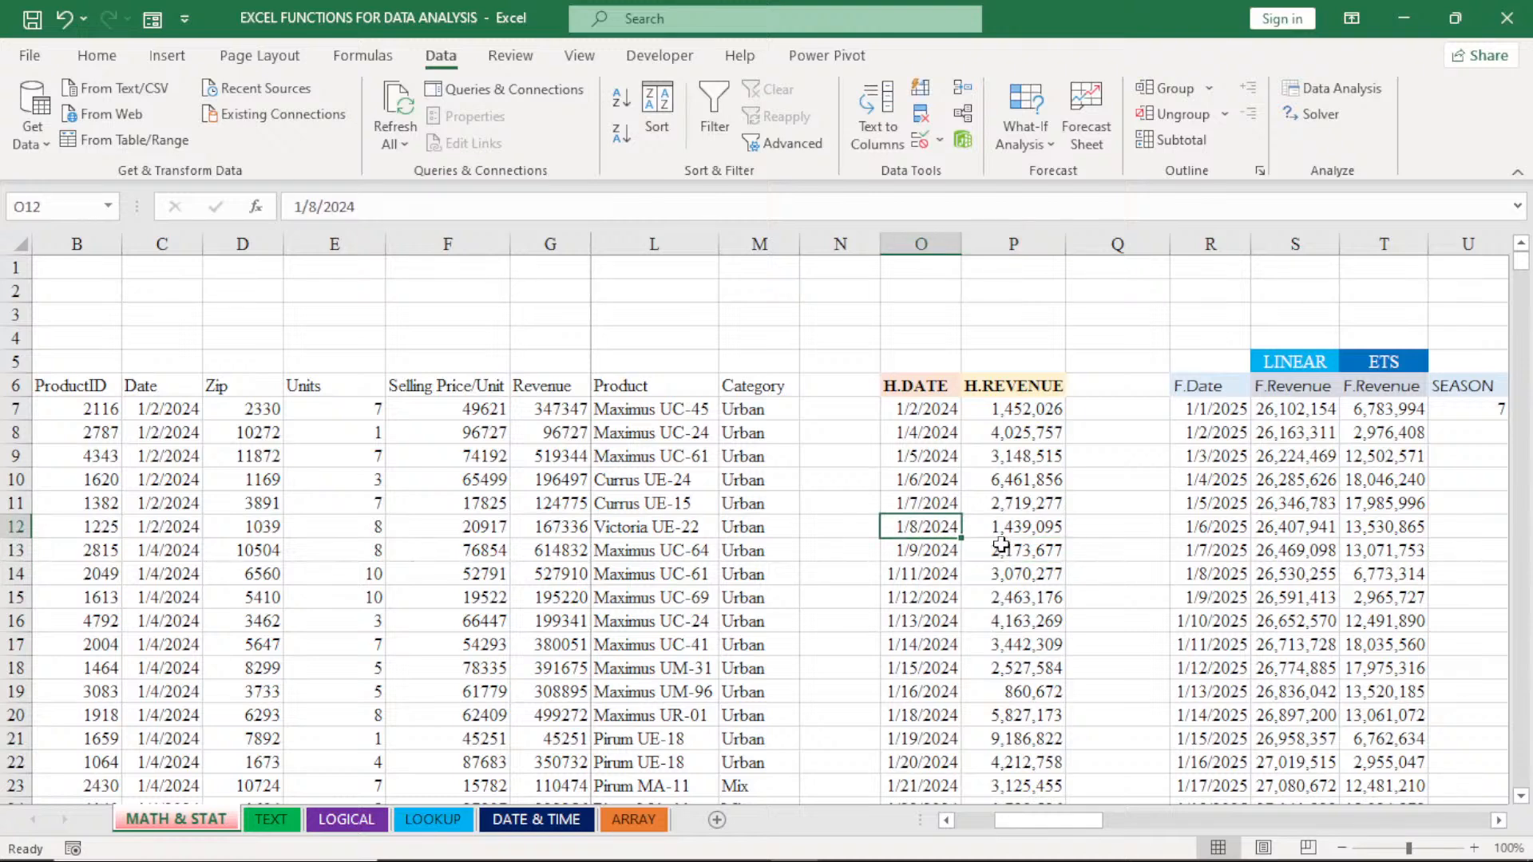
left_click(1001, 545)
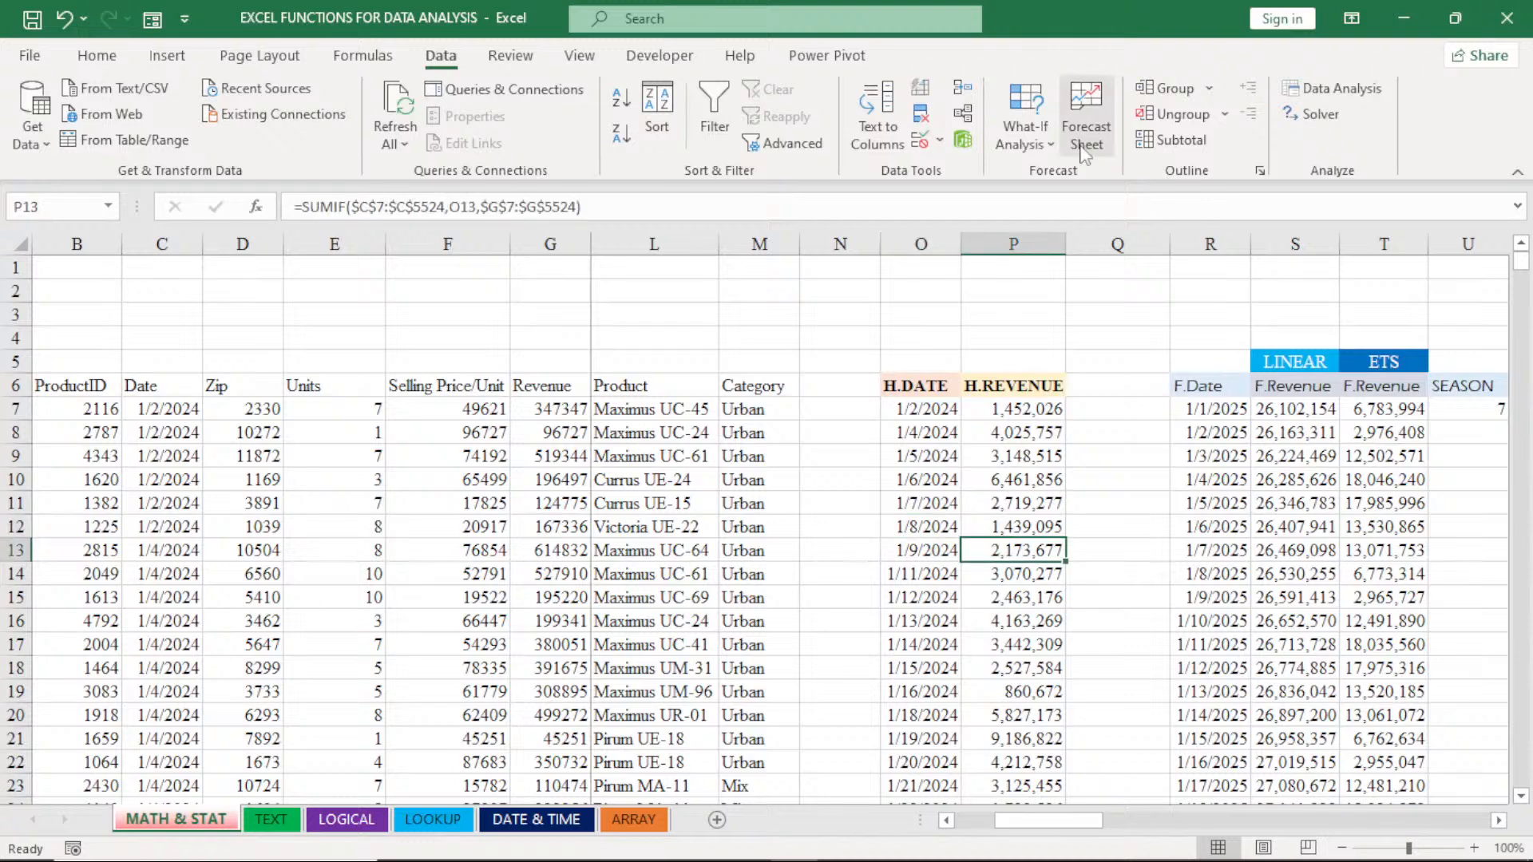
left_click(1084, 136)
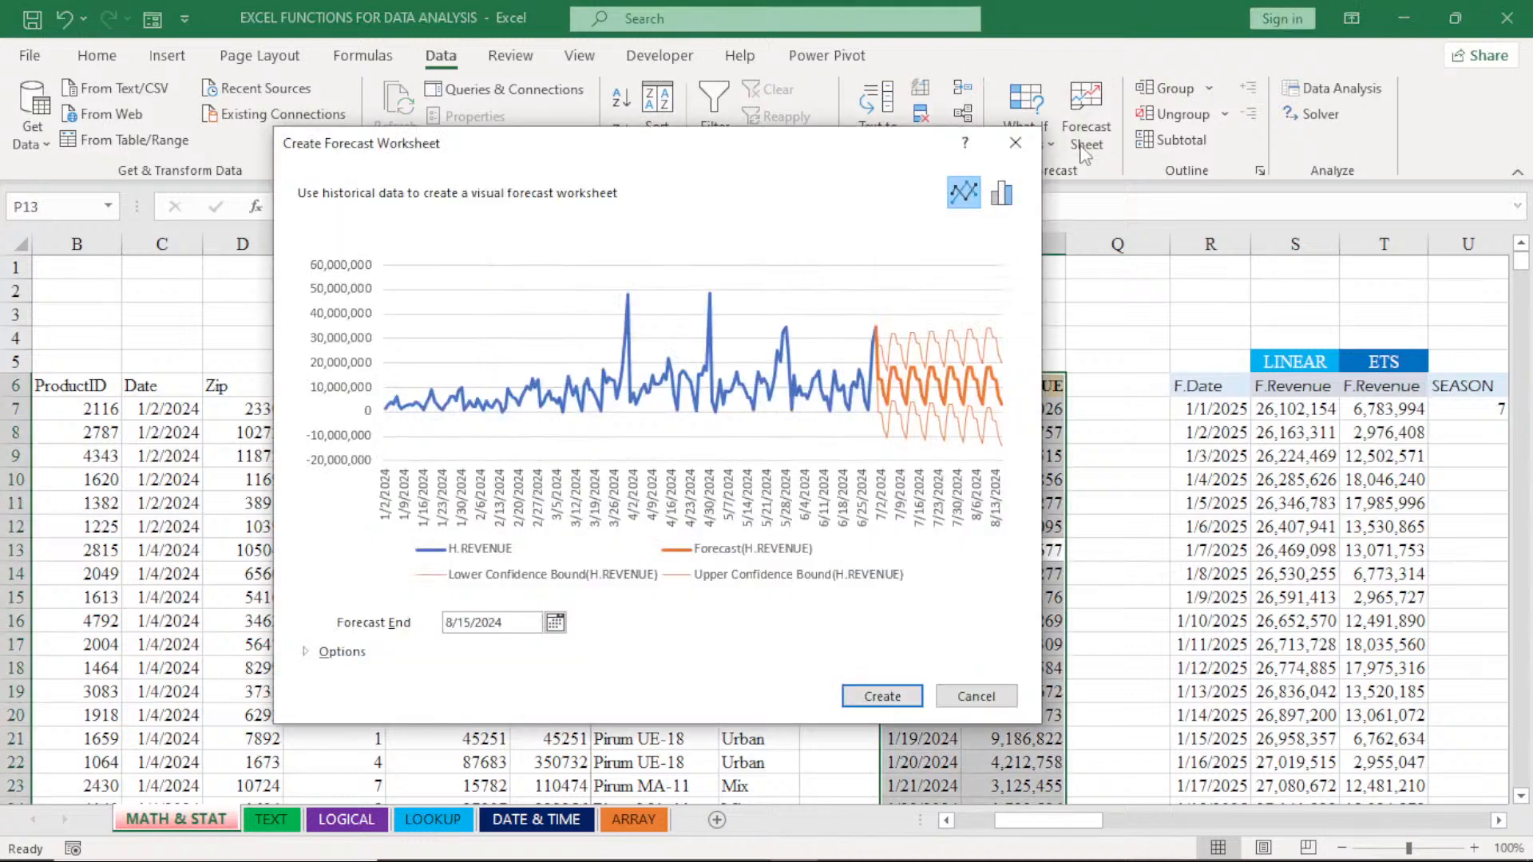
left_click_drag(854, 151, 651, 105)
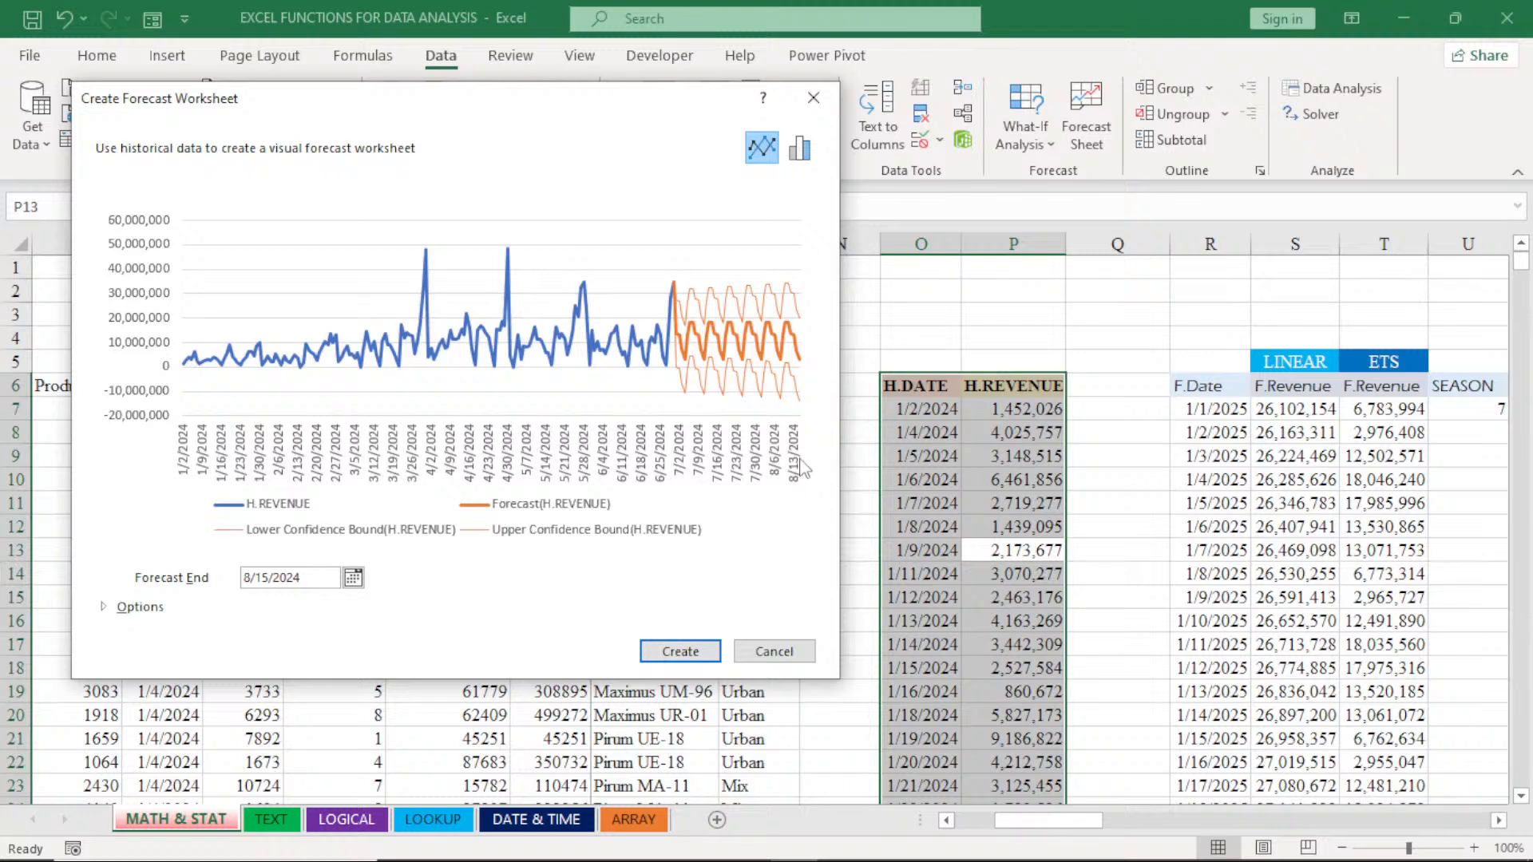
left_click(111, 608)
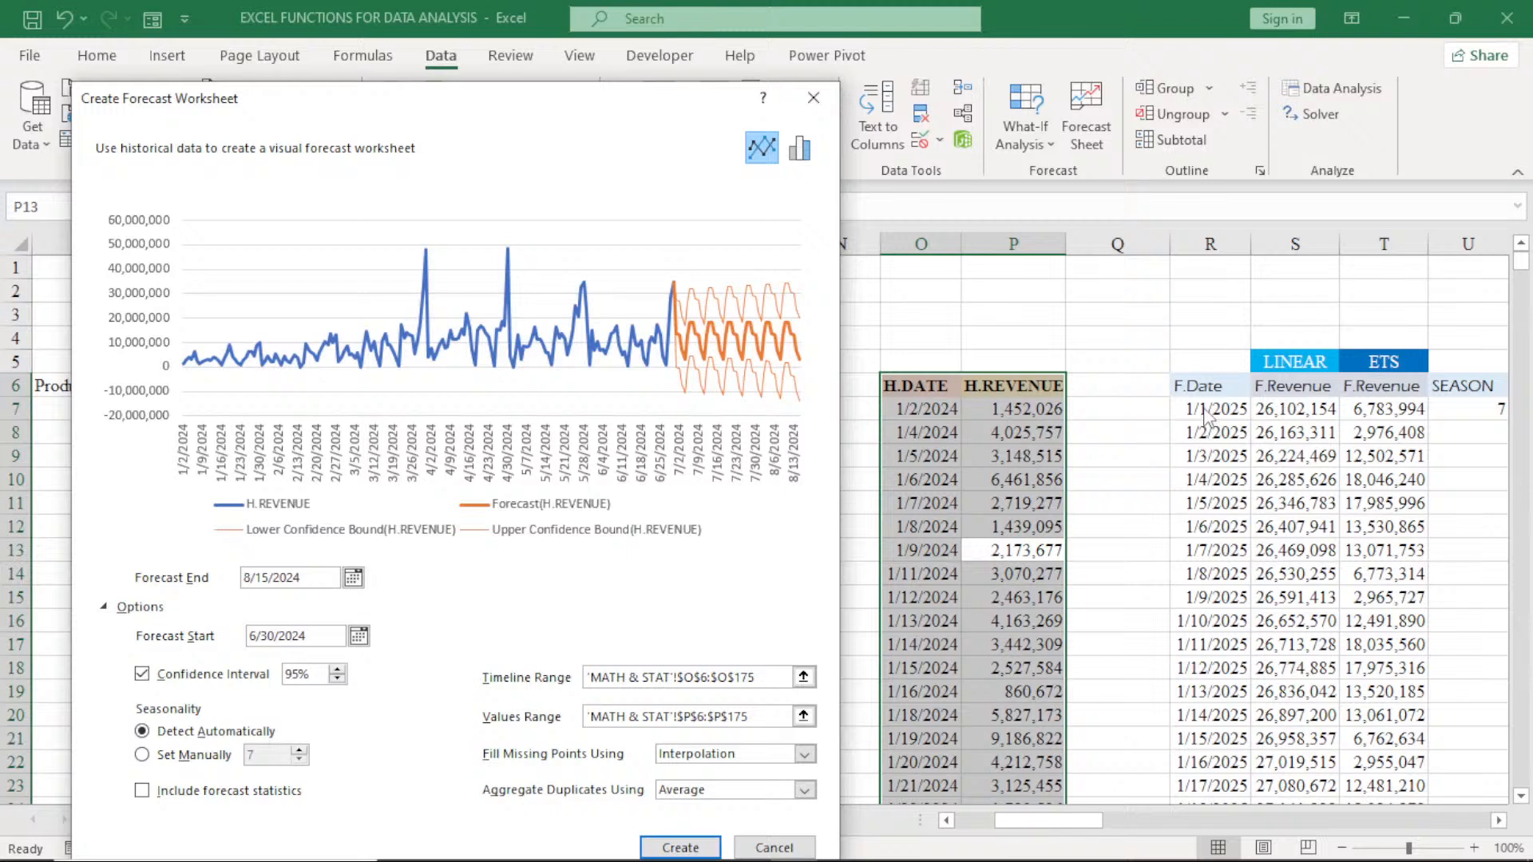
left_click(353, 578)
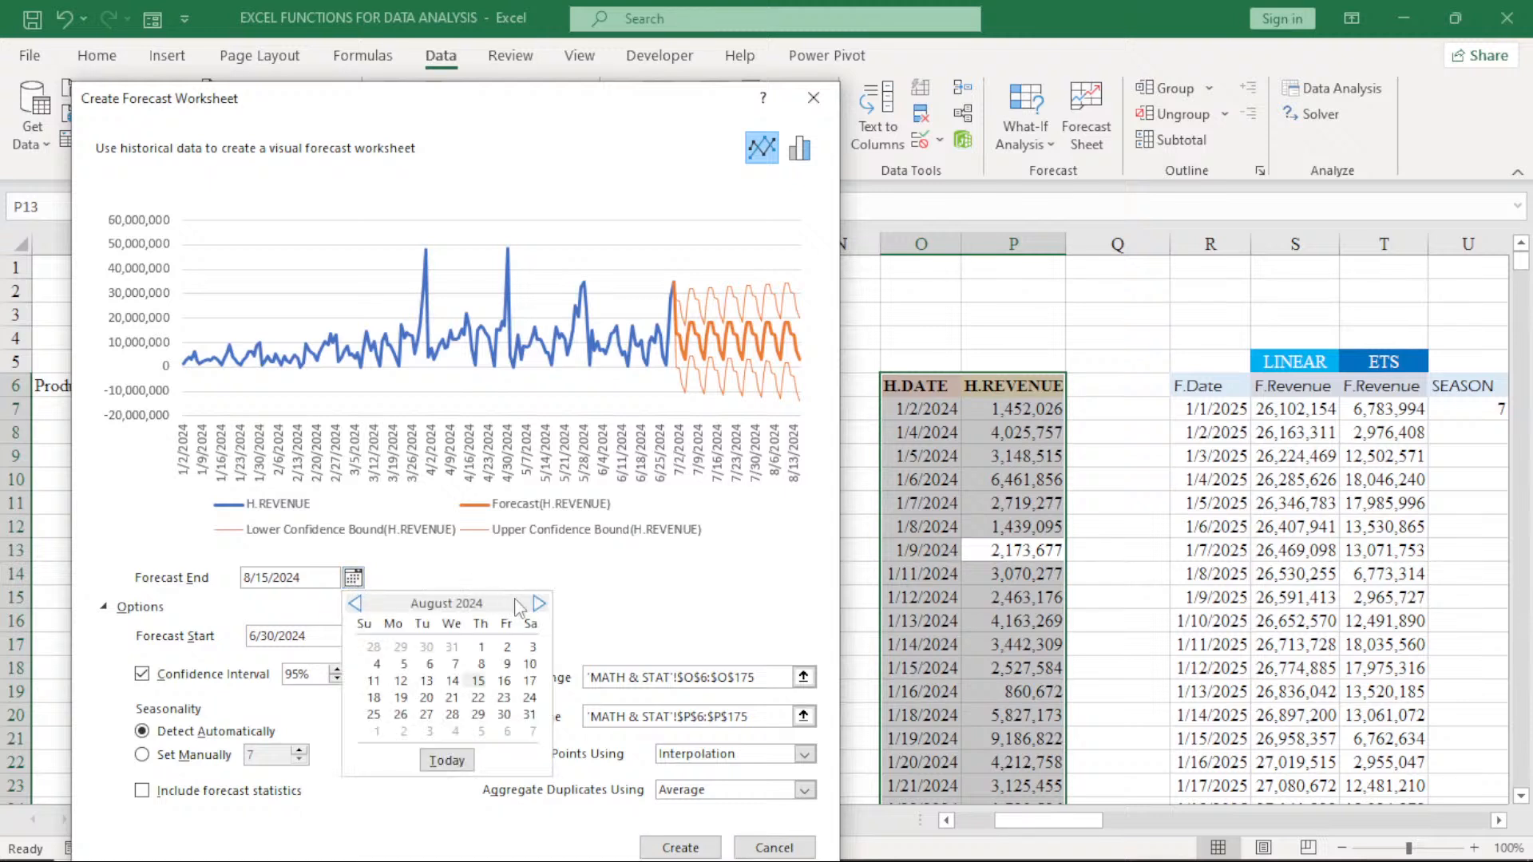
left_click(539, 604)
left_click(539, 604)
left_click(539, 604)
left_click(538, 604)
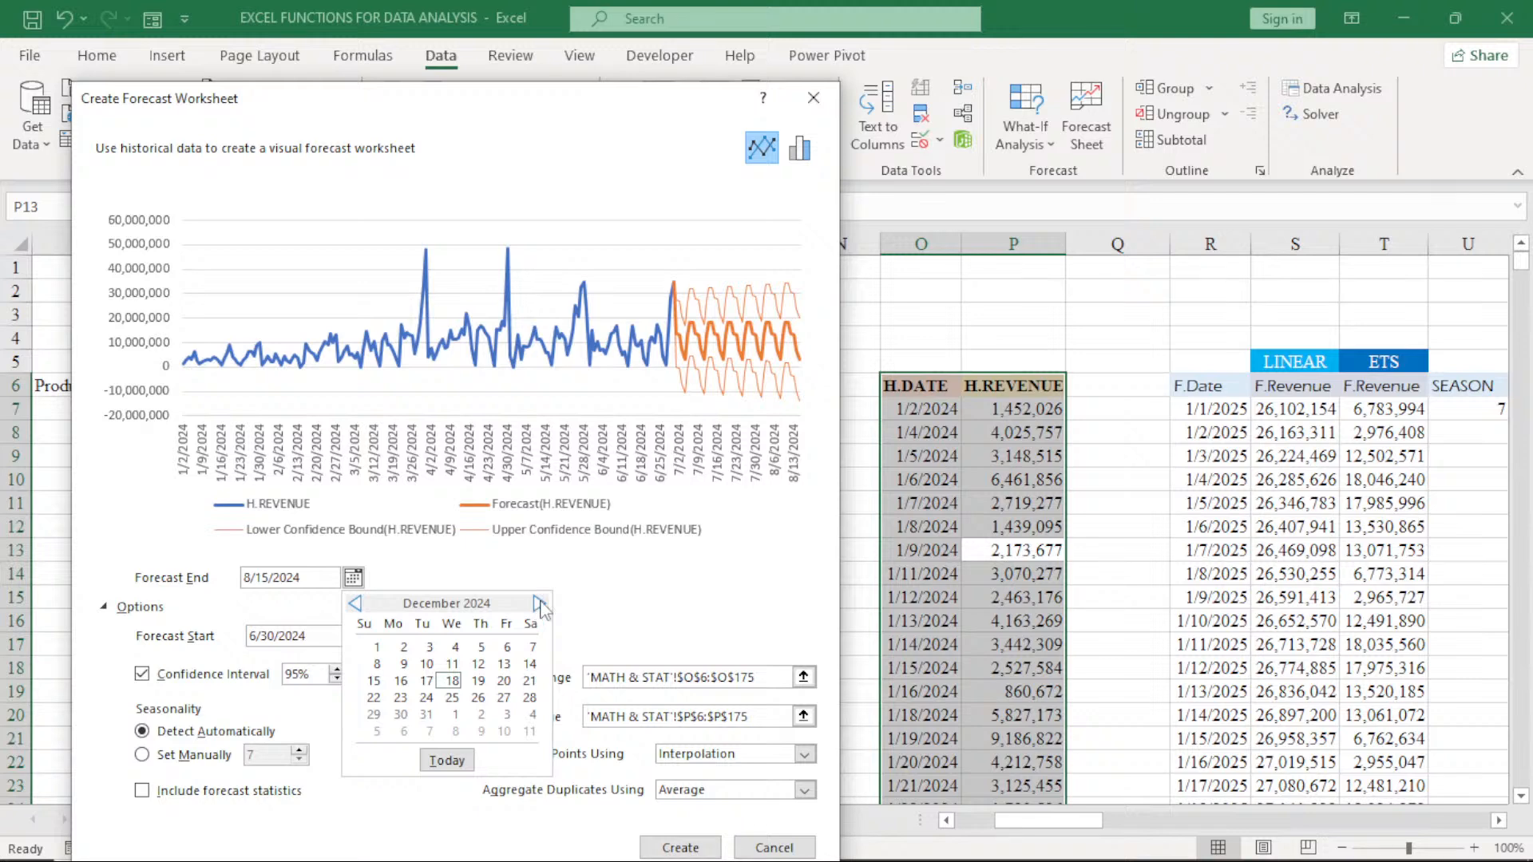
left_click(354, 605)
left_click(355, 605)
left_click(355, 605)
left_click(354, 605)
left_click(355, 607)
left_click(354, 605)
left_click(540, 604)
left_click(539, 604)
left_click(540, 605)
left_click(539, 604)
left_click(539, 604)
left_click(540, 604)
left_click(353, 577)
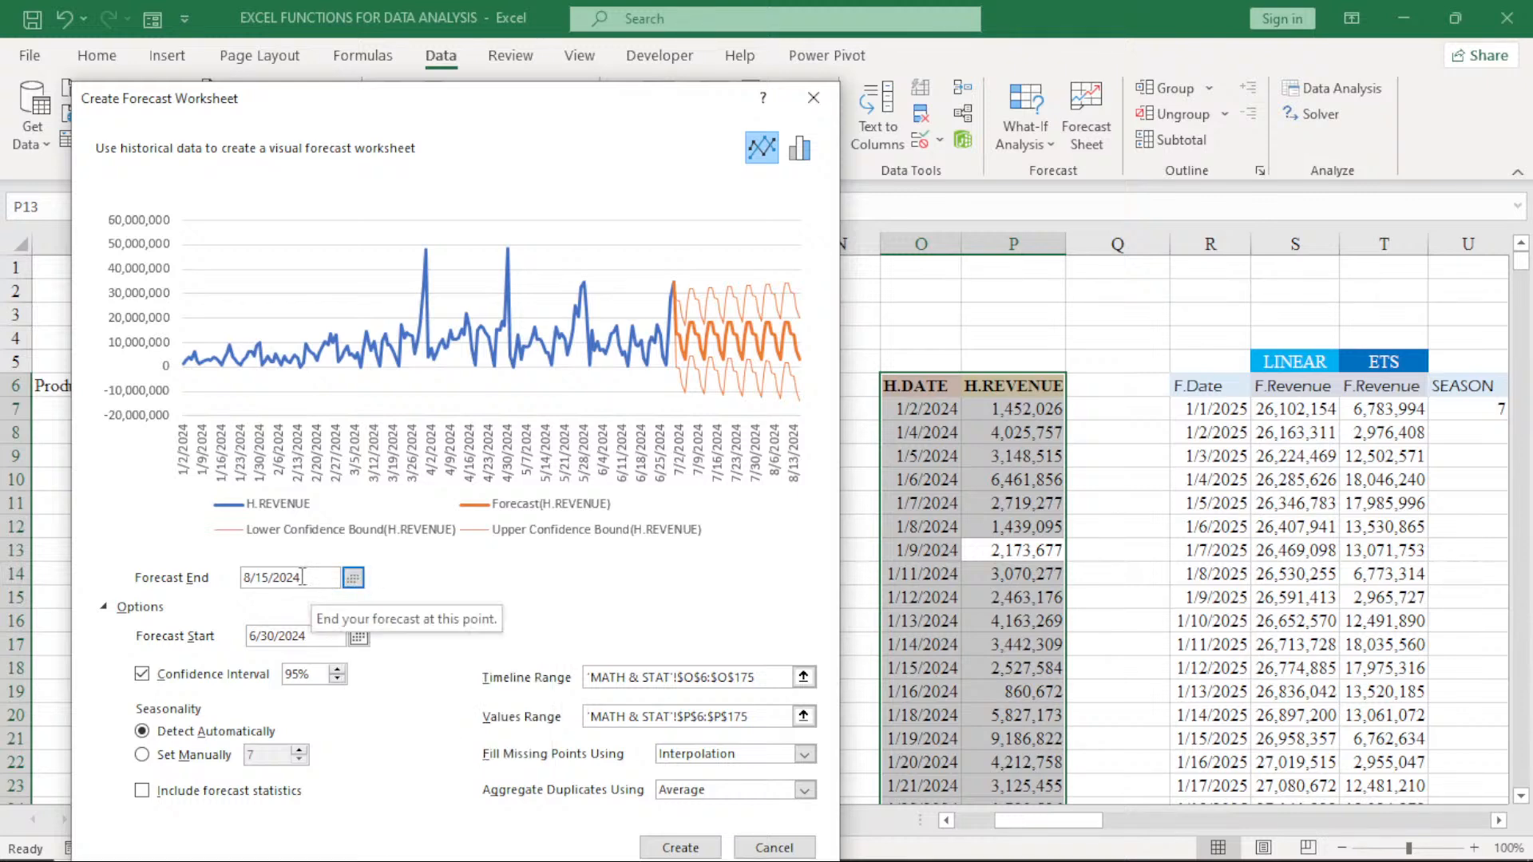
- Set the forecast end date to 1/1/2025 and create the forecast worksheet from the historical data
left_click(301, 576)
key("BackSpace")
type("5")
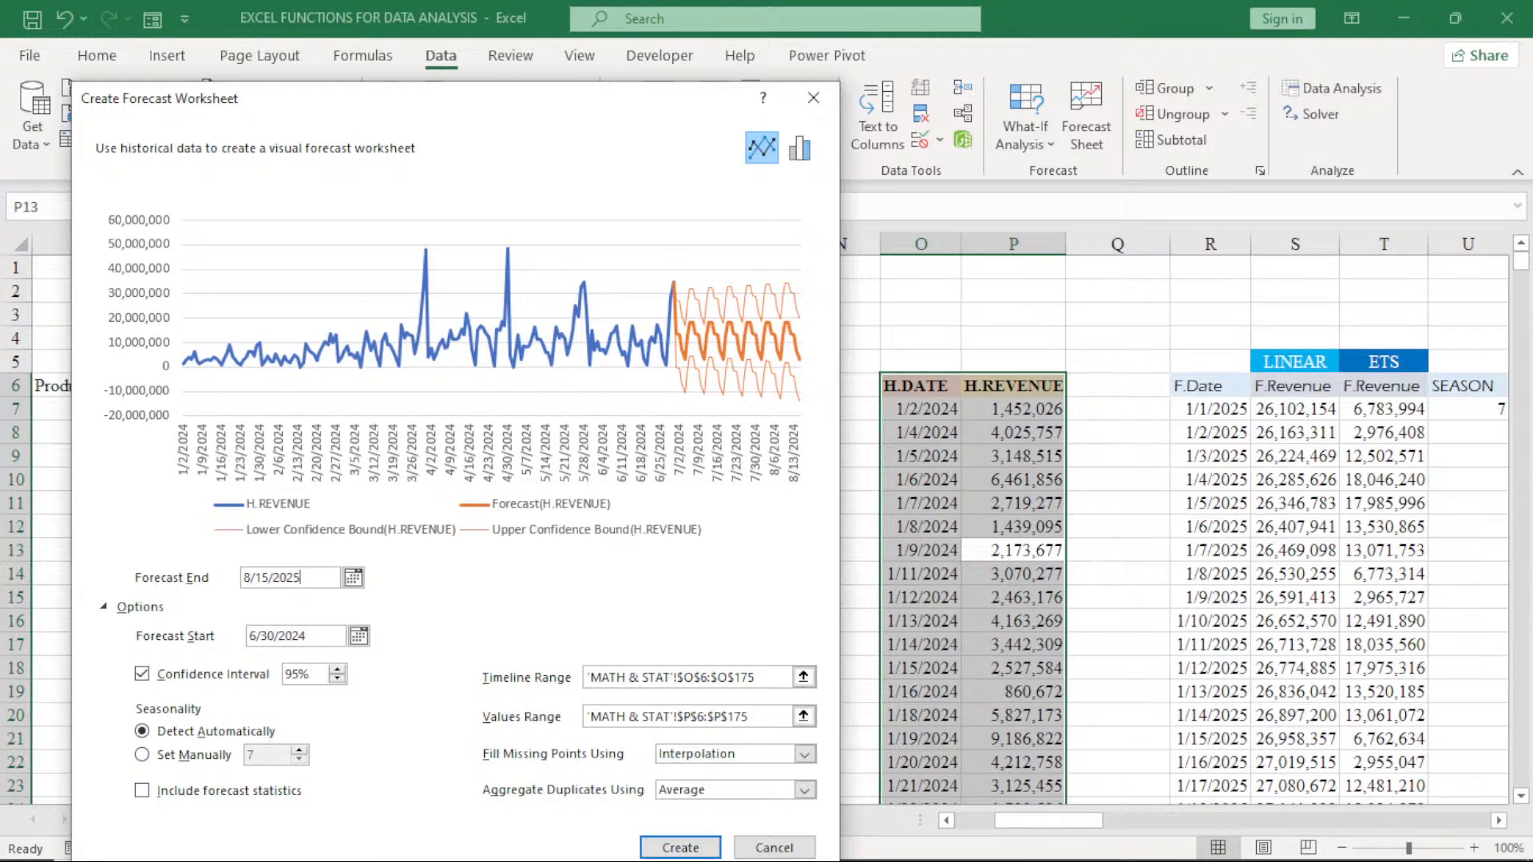
left_click(269, 576)
key("BackSpace")
key("BackSpace")
type("1")
left_click_drag(640, 95, 632, 69)
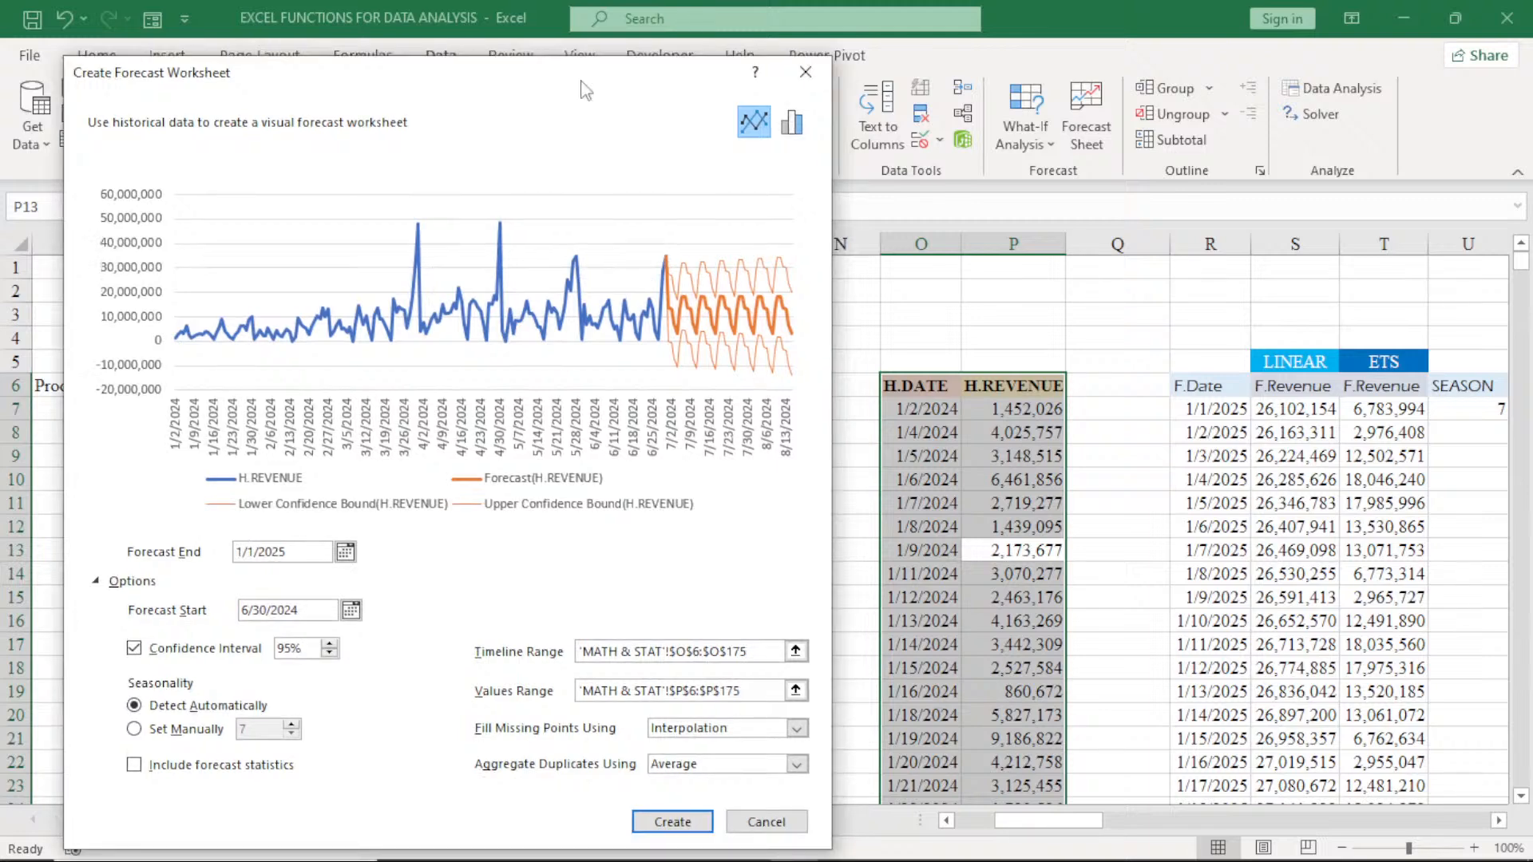
left_click(687, 825)
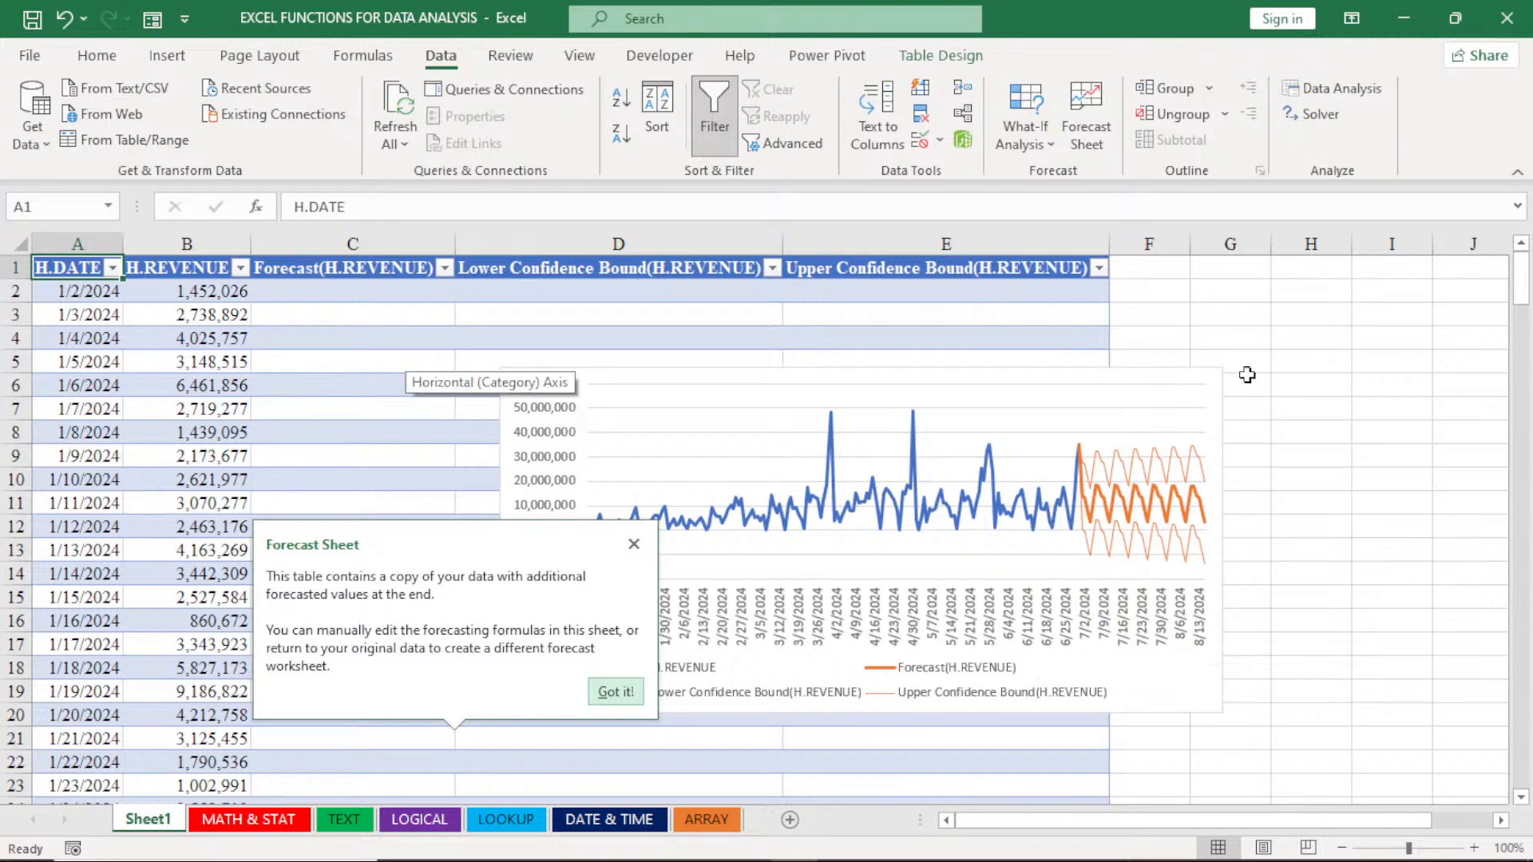
- Examine the new sheet's table down to its last forecast row, the FORECAST.ETS formula in C183, and the forecast chart's series and plot
left_click(1521, 245)
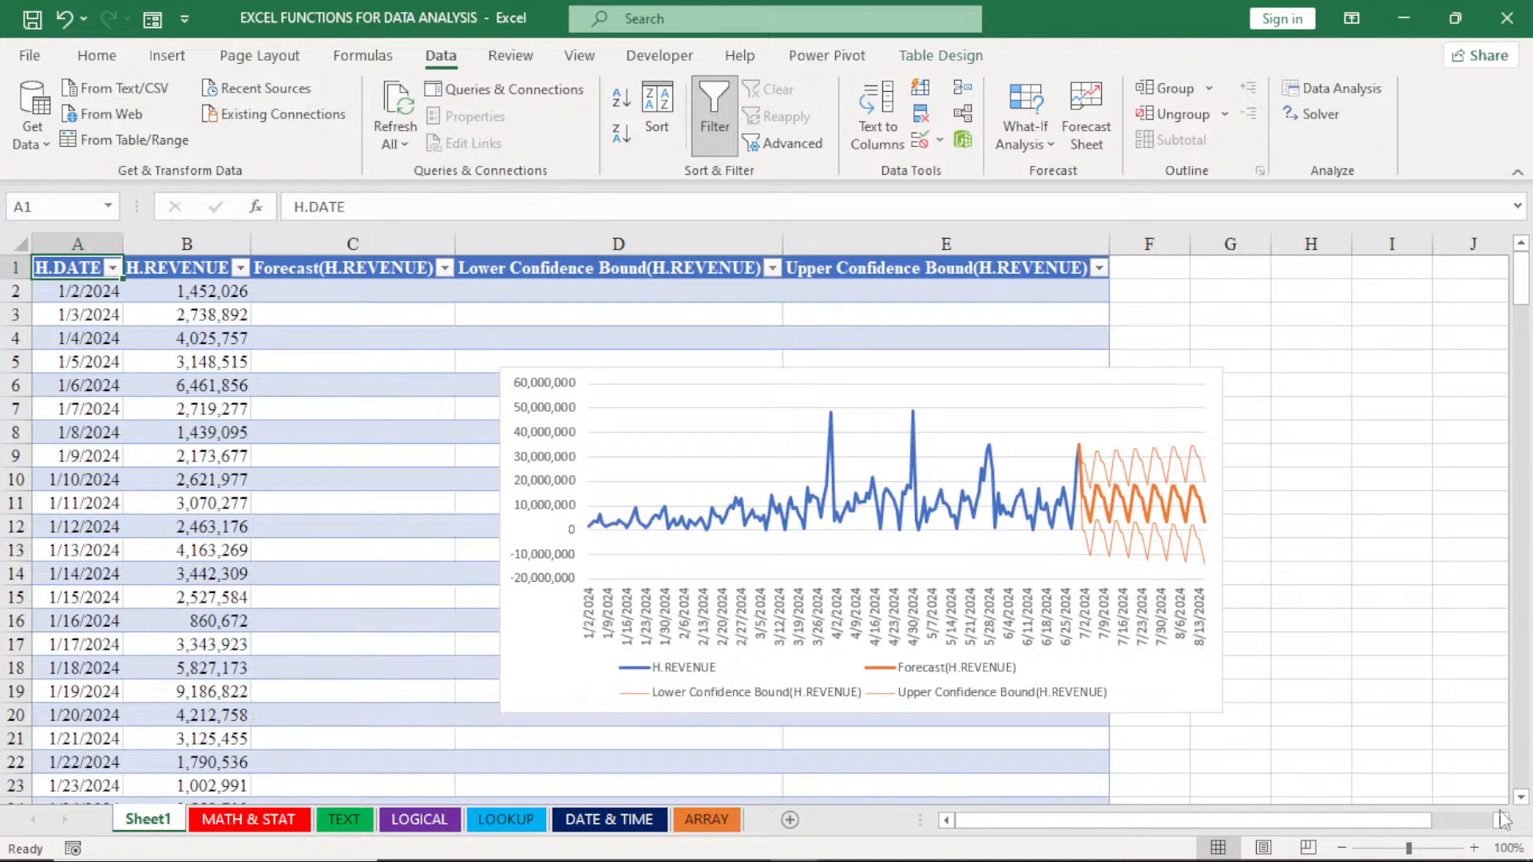
left_click(1501, 820)
left_click(1501, 819)
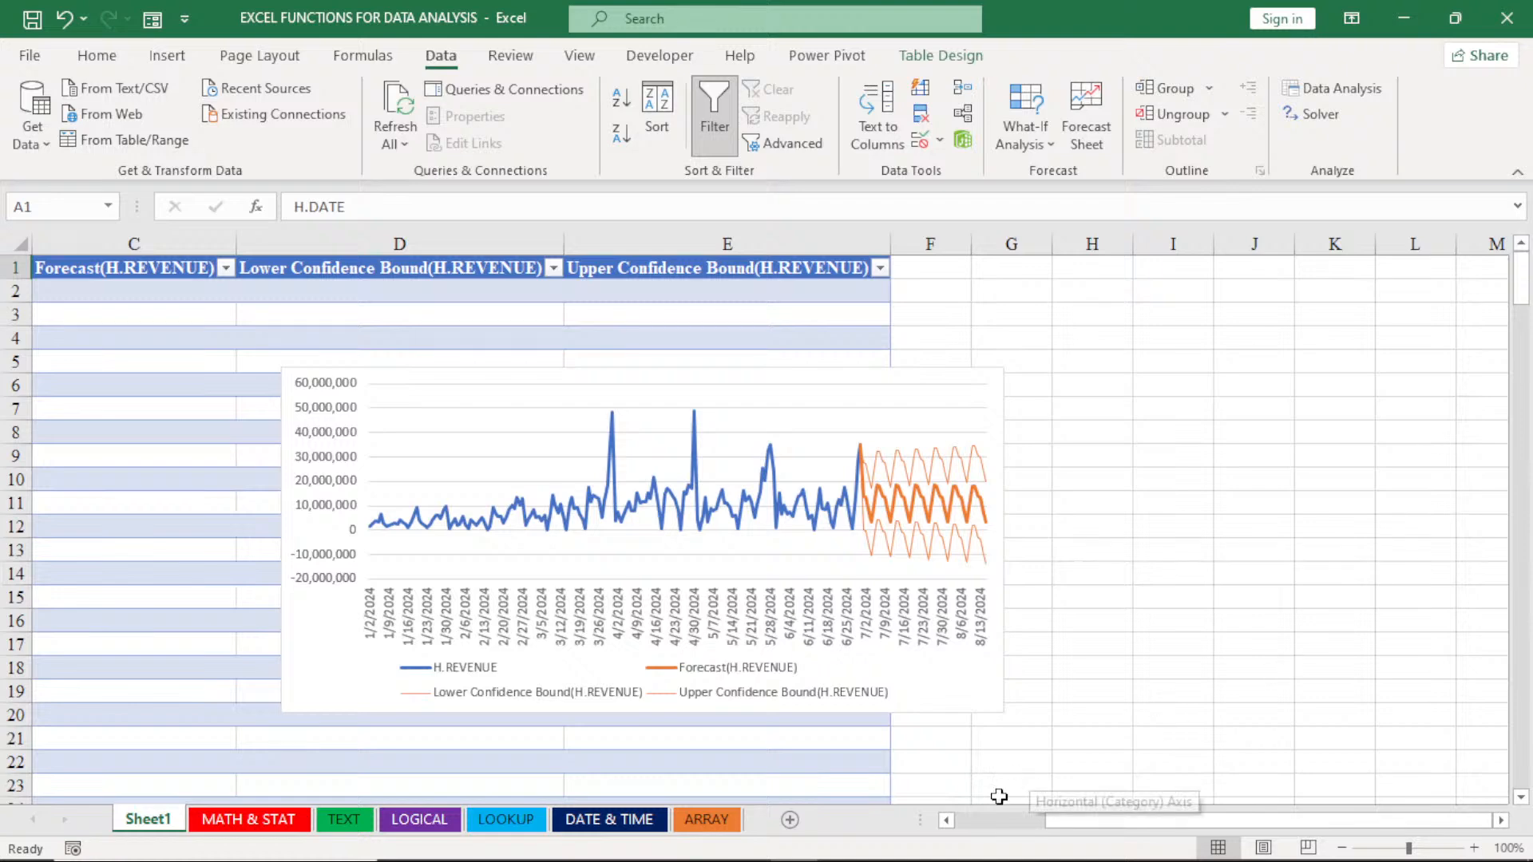
left_click(945, 821)
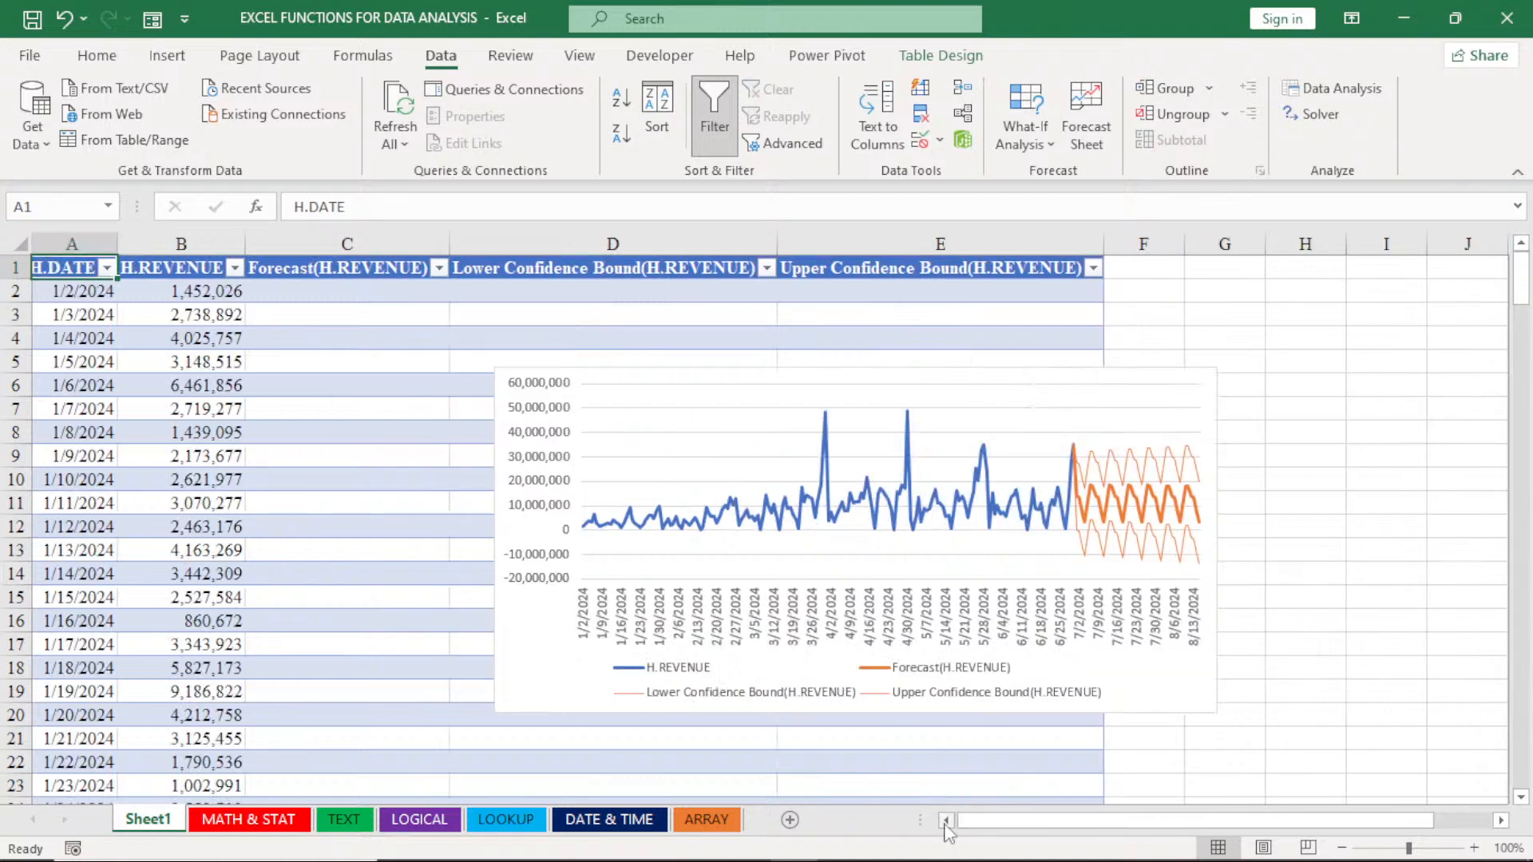
left_click(1520, 796)
left_click(1520, 797)
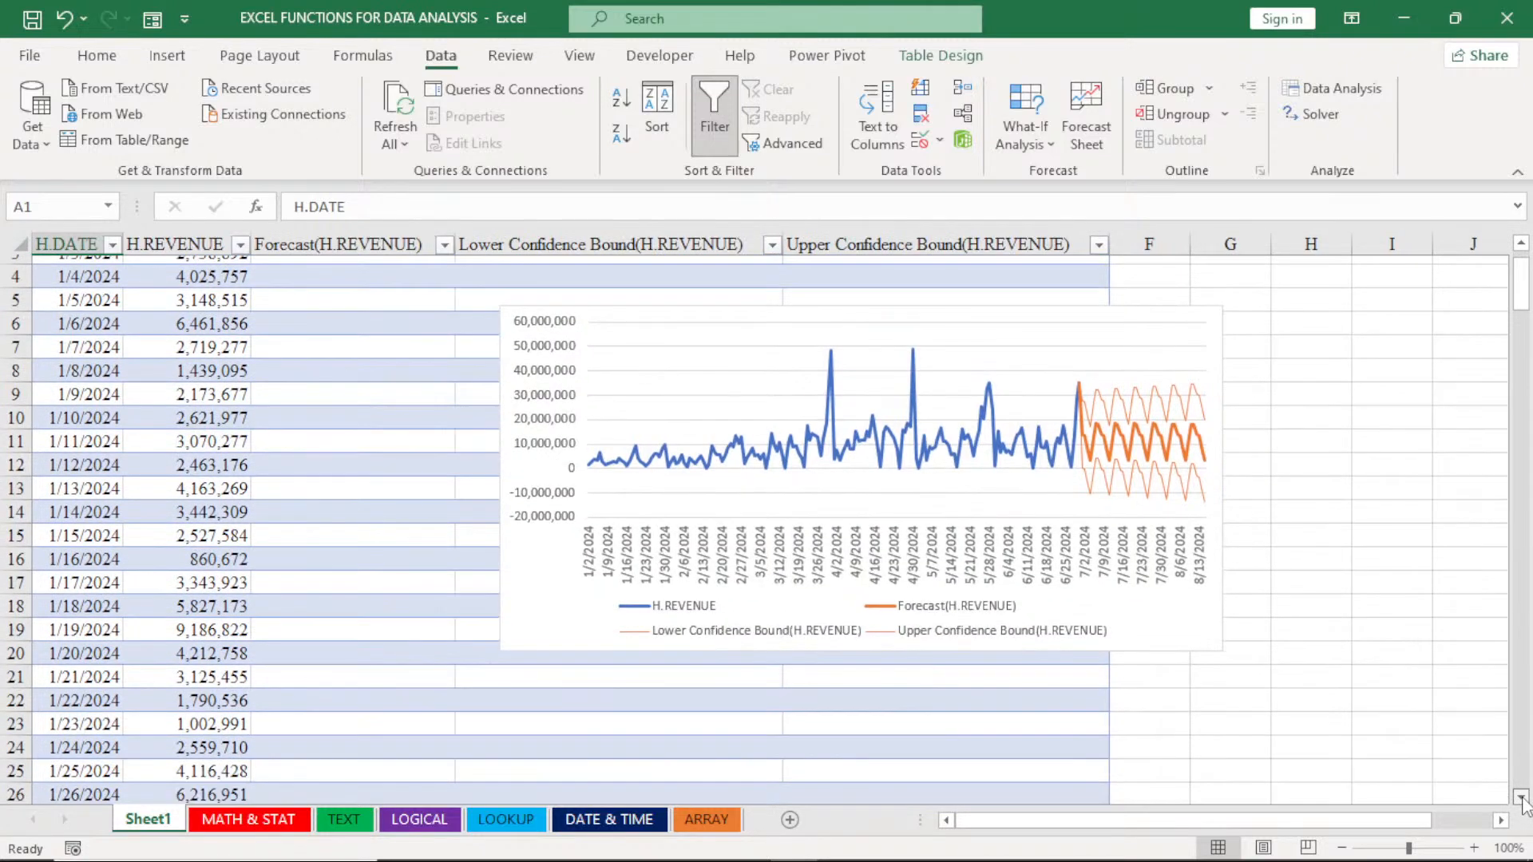
left_click_drag(1523, 296, 1528, 707)
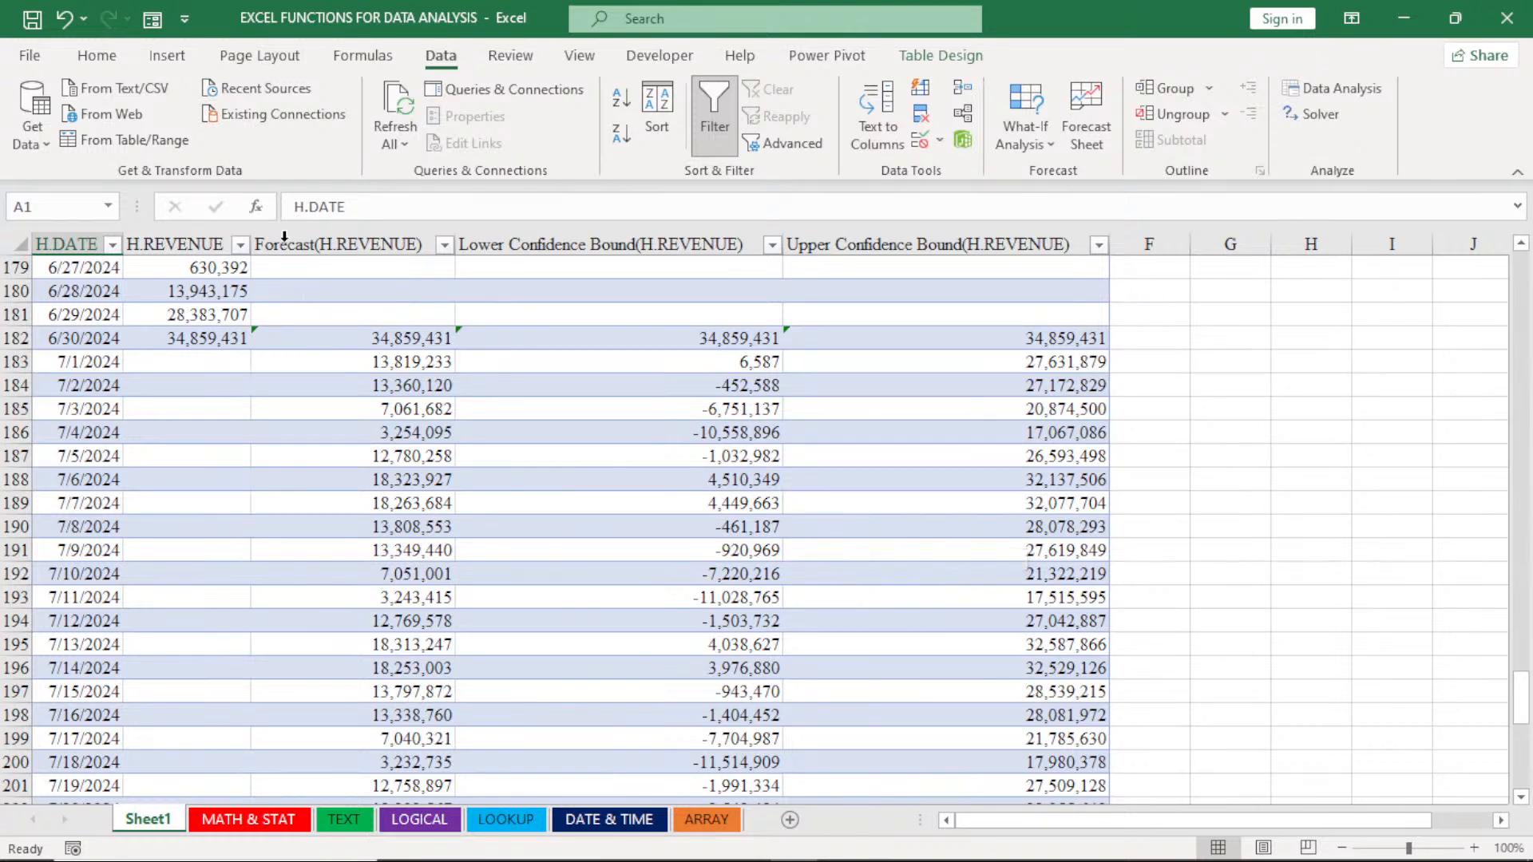
left_click(340, 365)
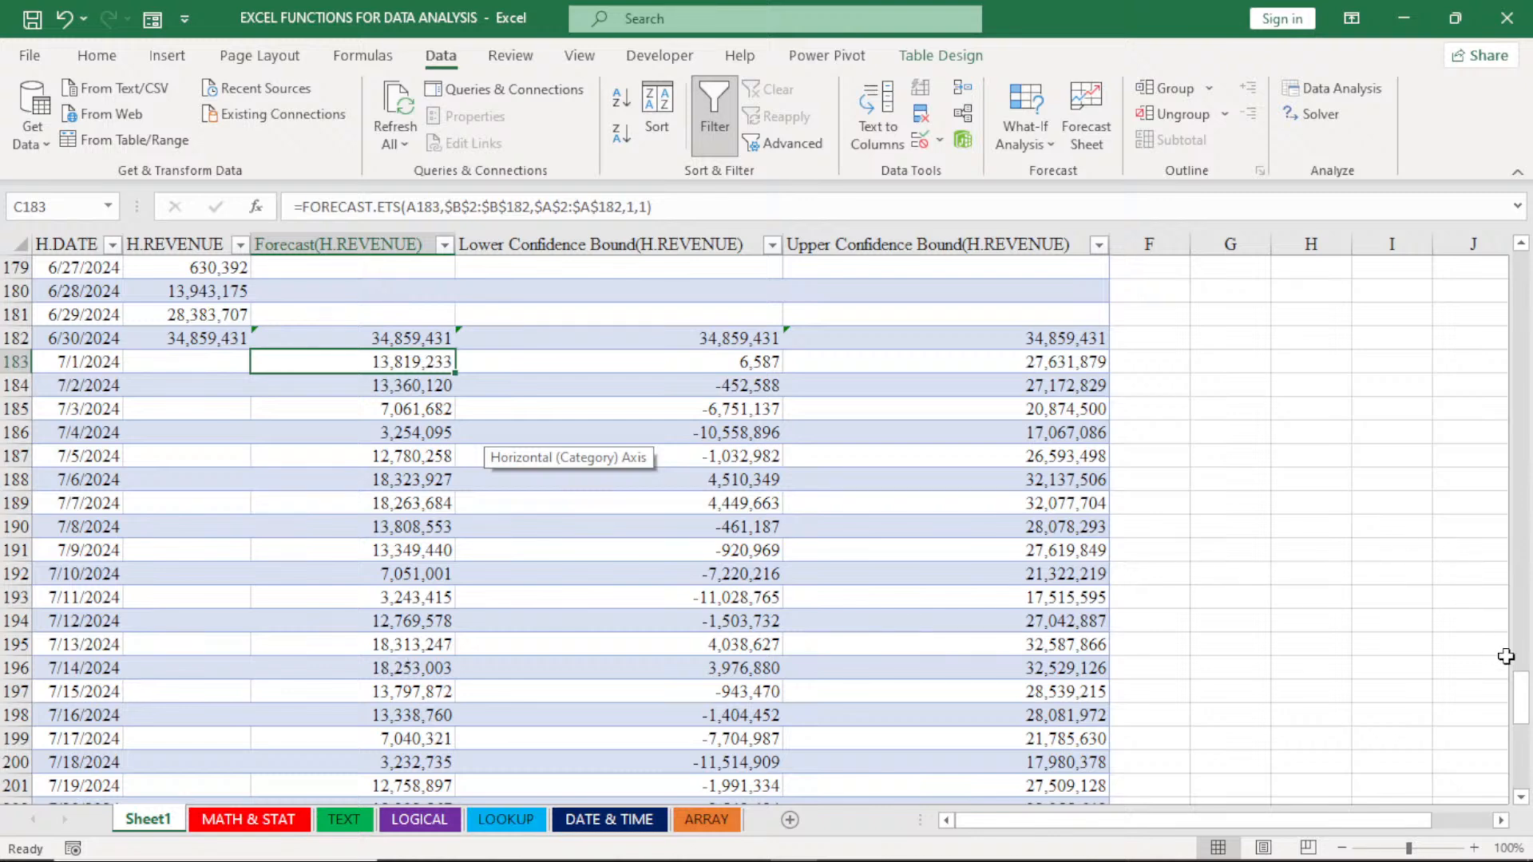
left_click_drag(1520, 698, 1521, 790)
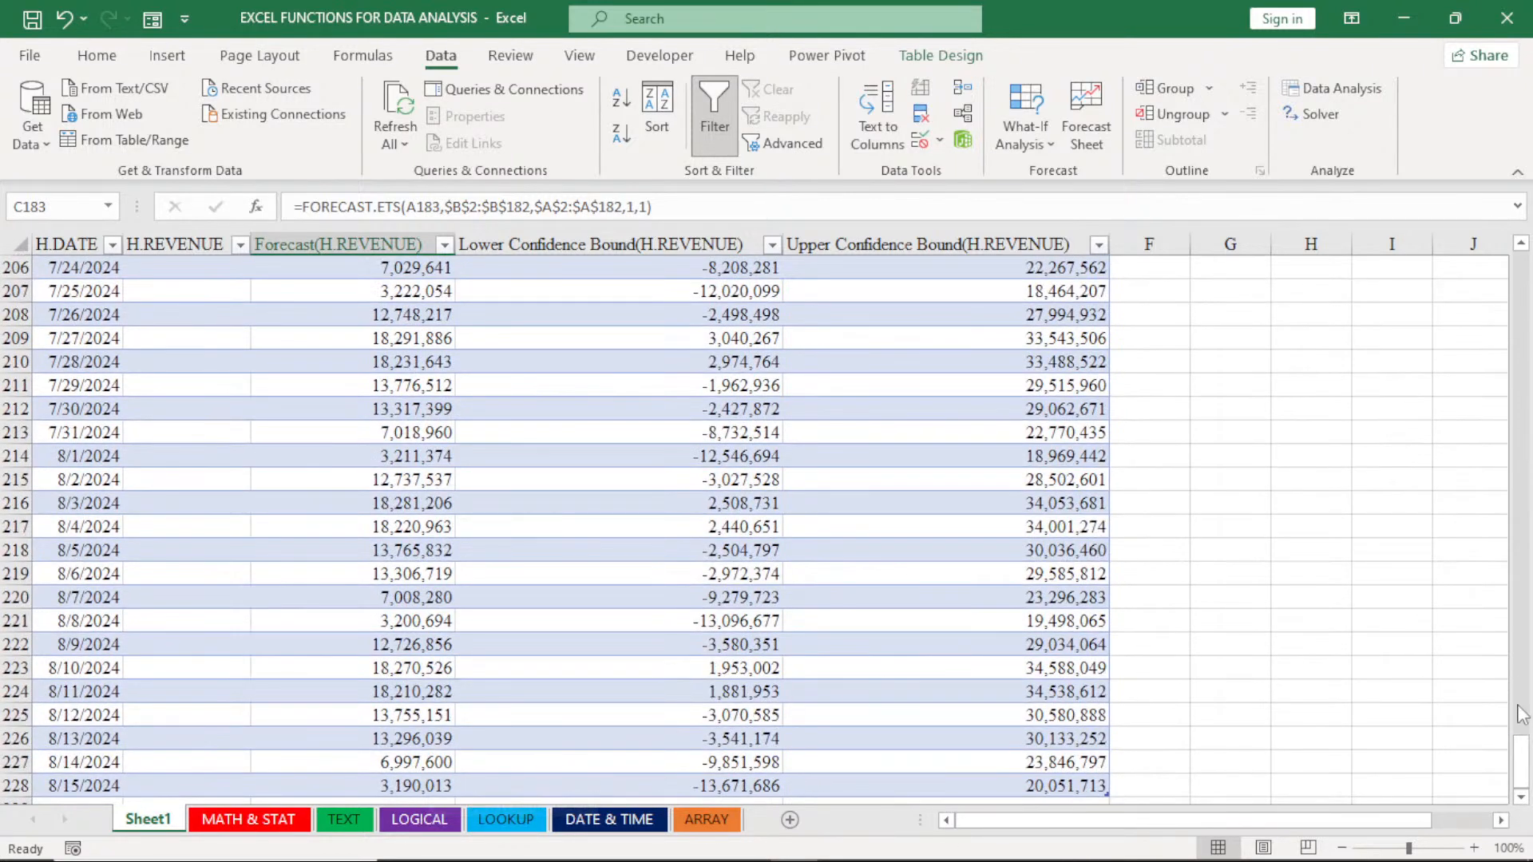
left_click_drag(1523, 714, 1522, 263)
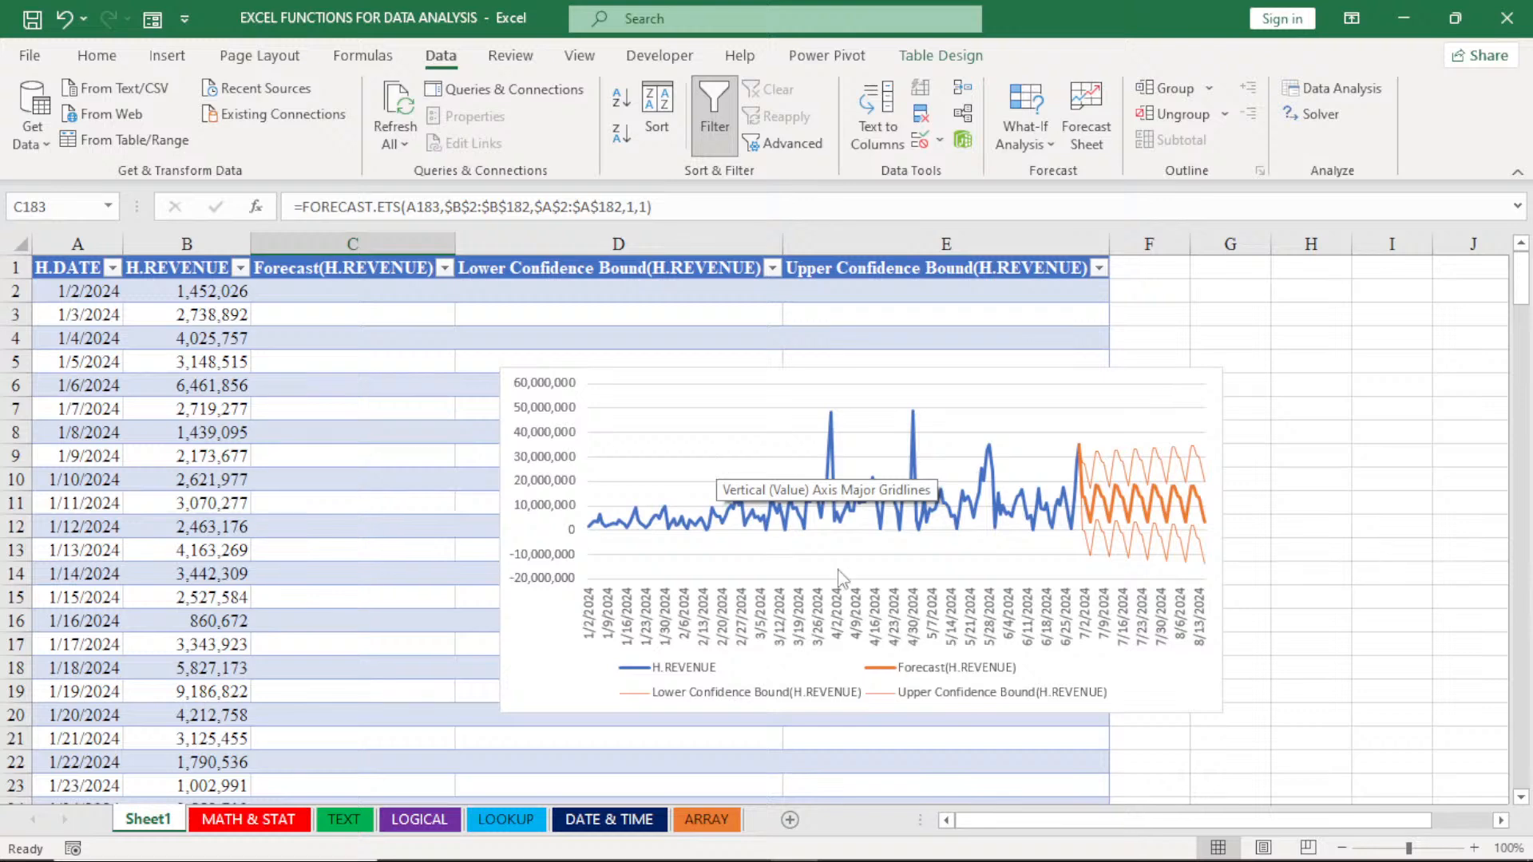
left_click(947, 533)
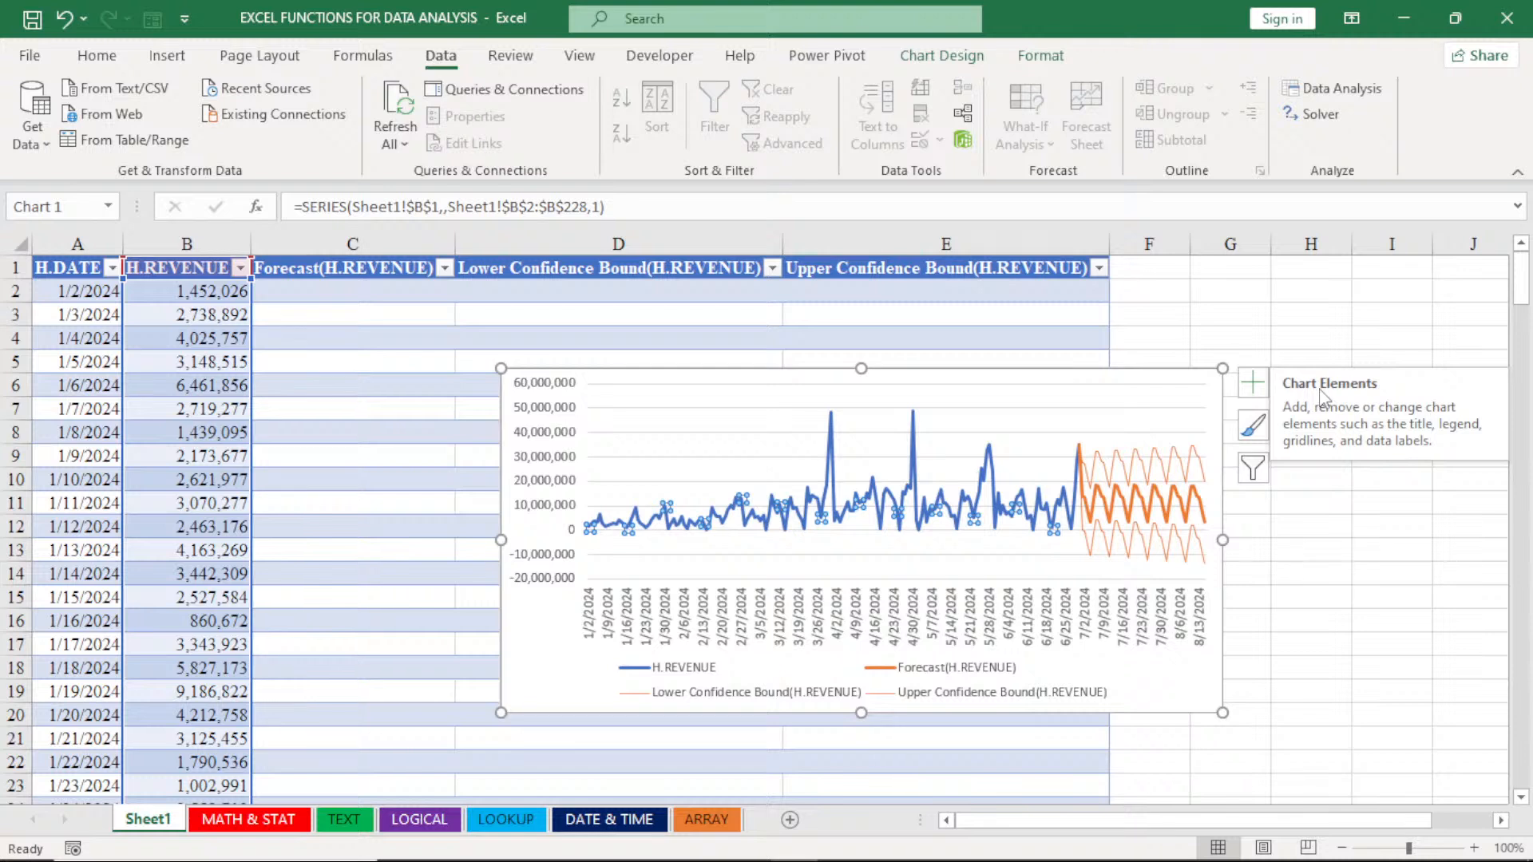
left_click(1169, 407)
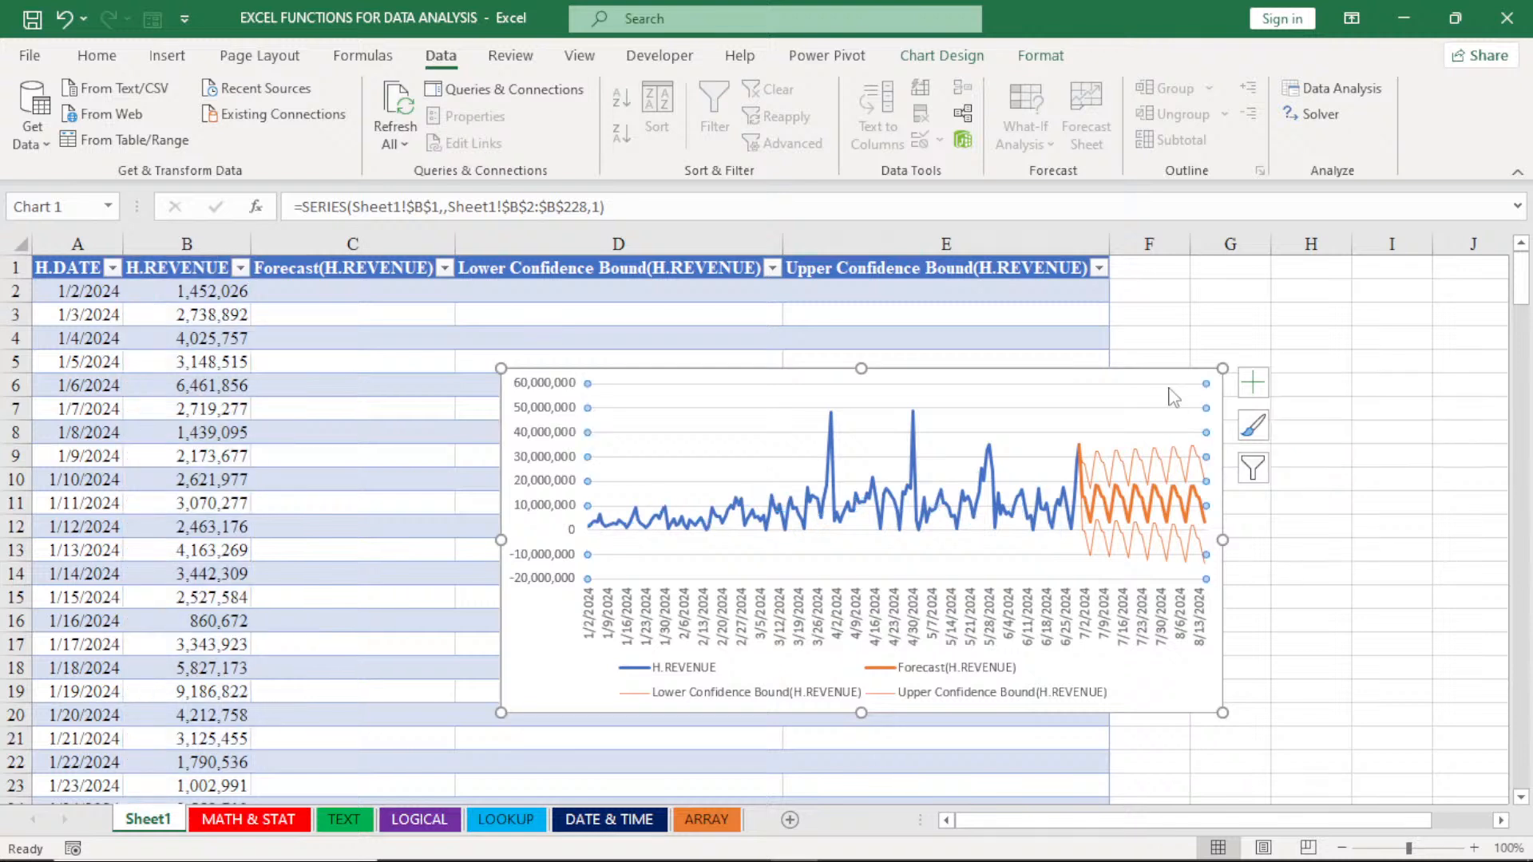
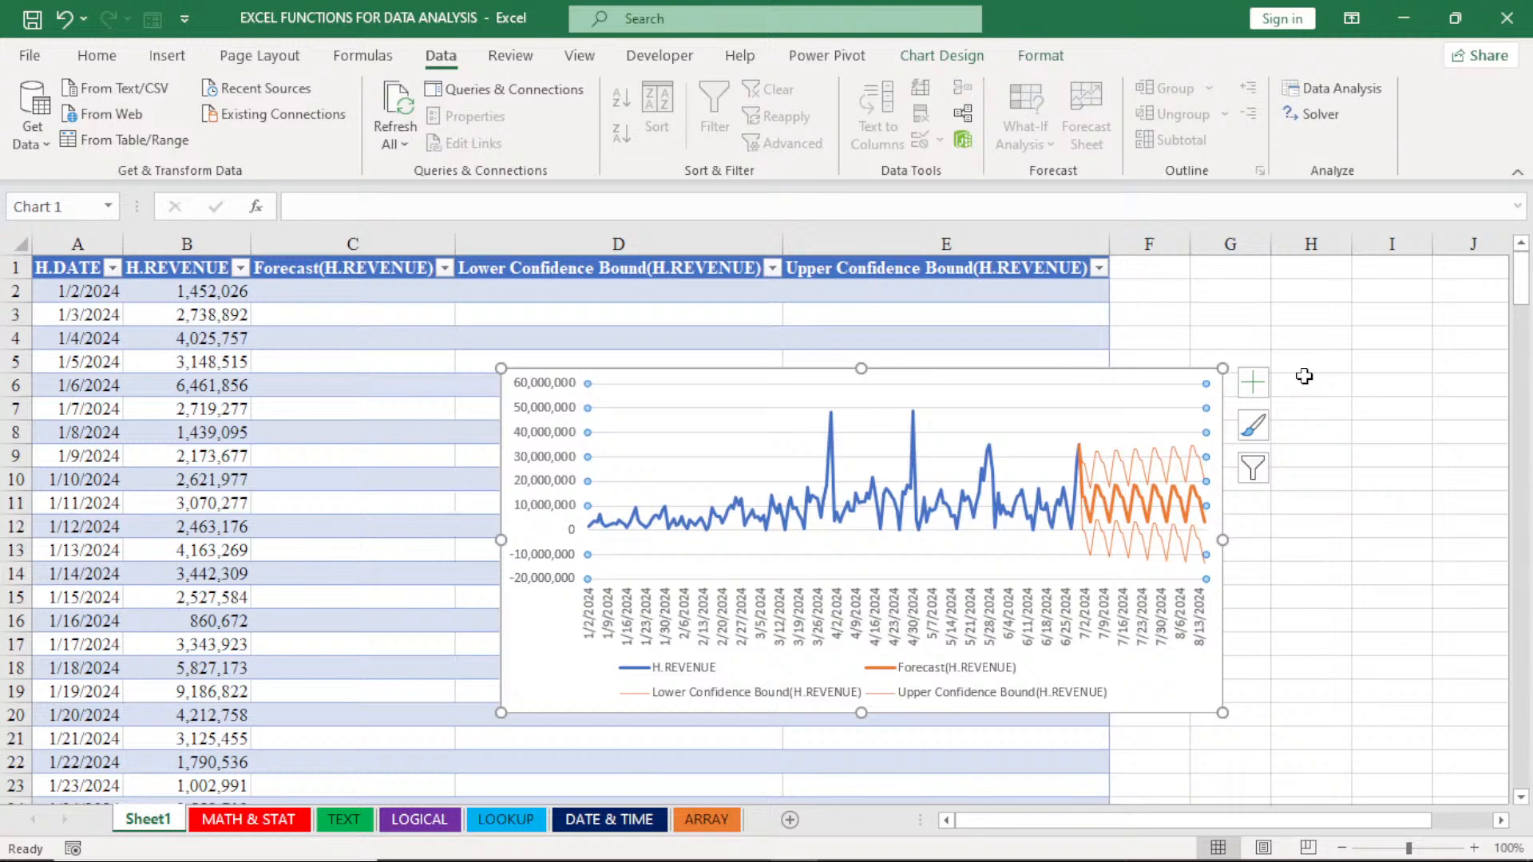
- Undo the forecast table and chart on Sheet1 and return to the MATH & STAT sheet
key("ctrl+z")
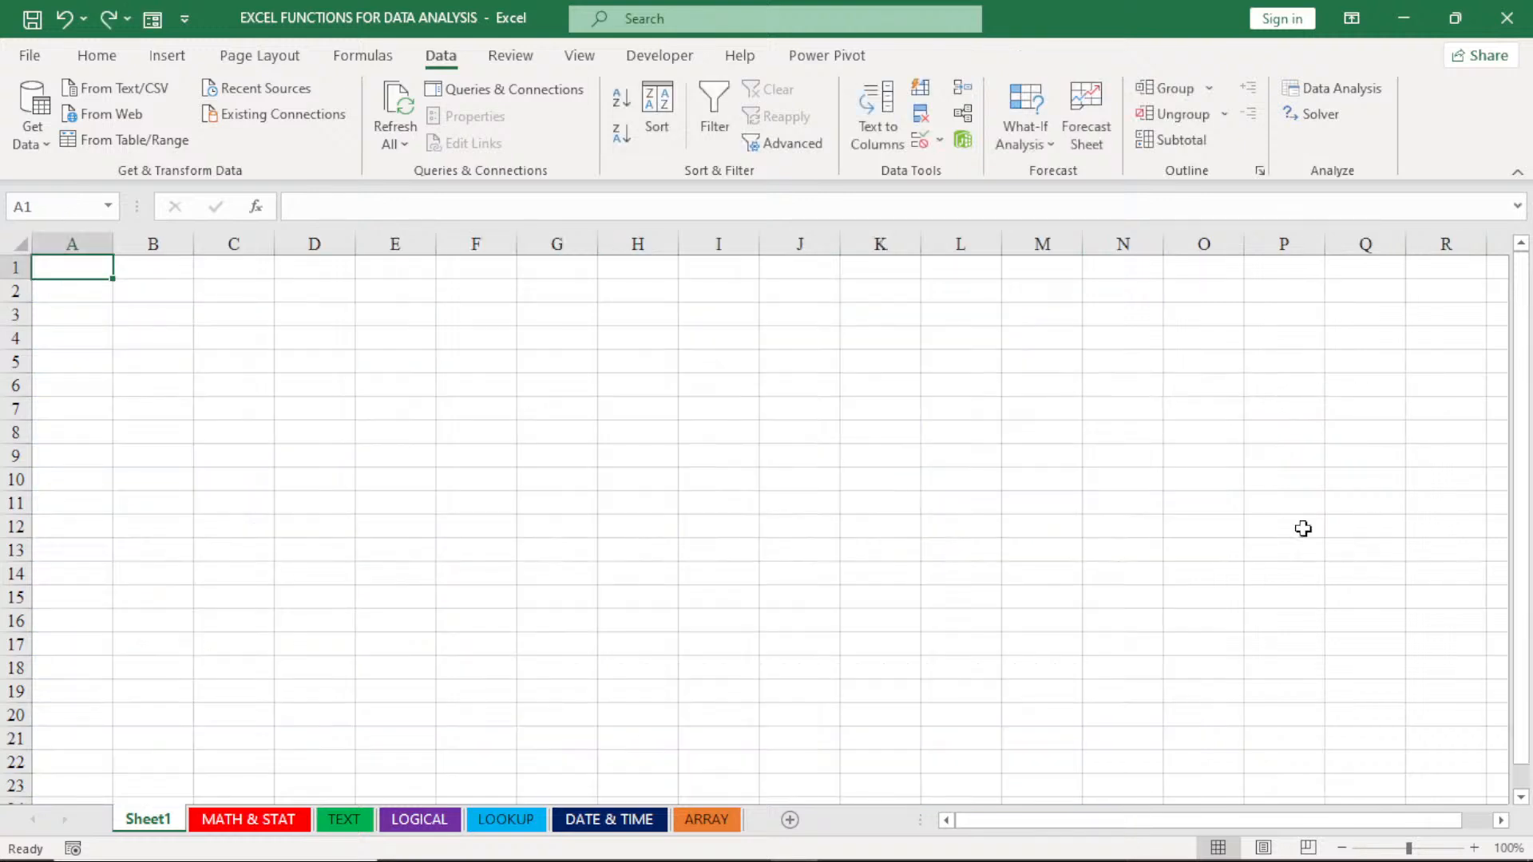
left_click(269, 830)
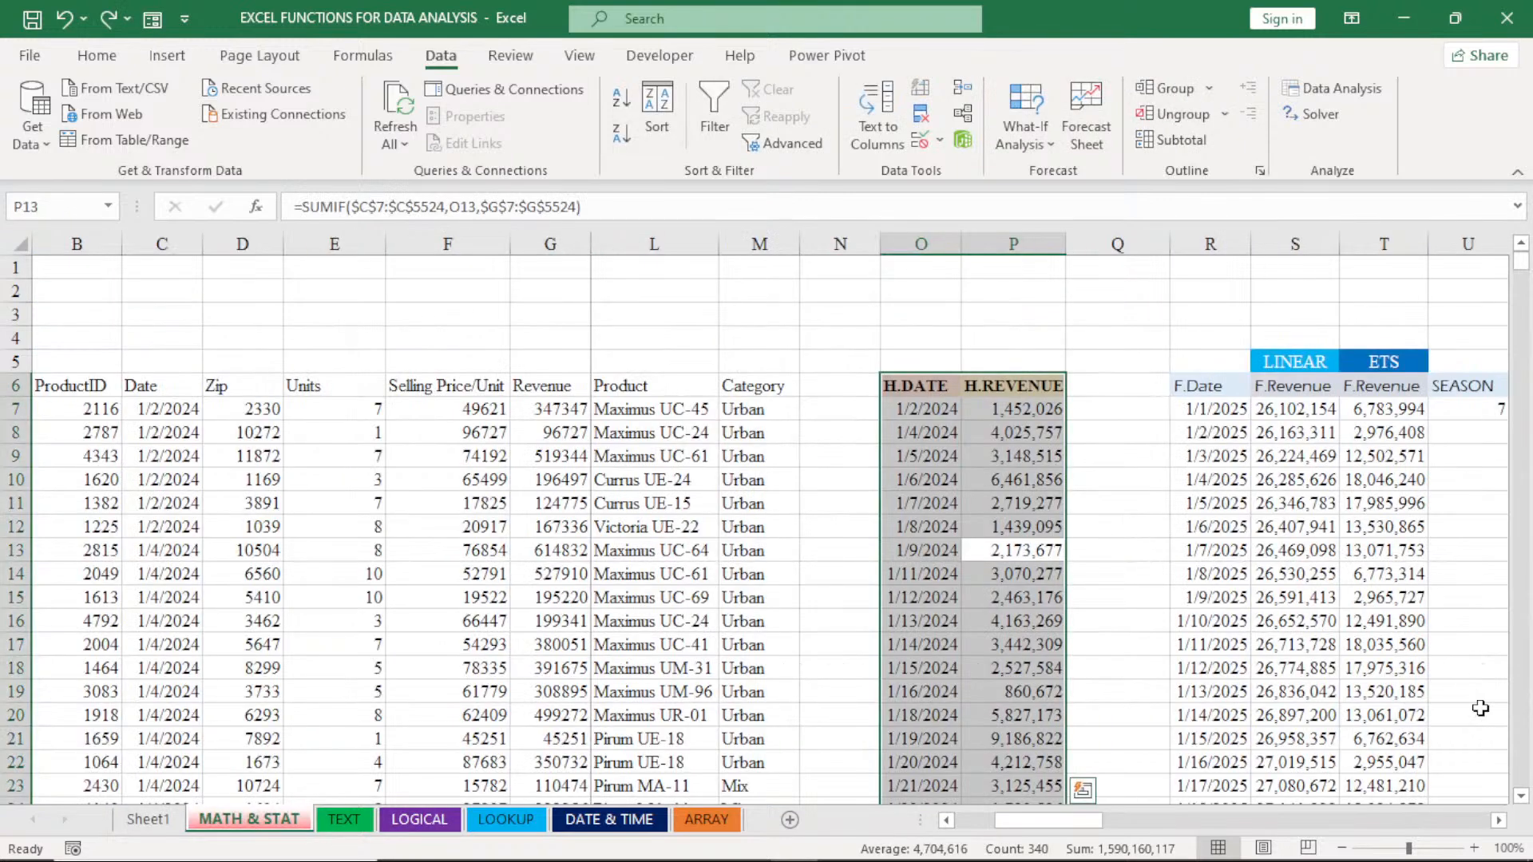
- Examine the historical columns, the linear and ETS forecasts, the confidence bounds and the FORECAST.ETS formula in T11
left_click(1497, 820)
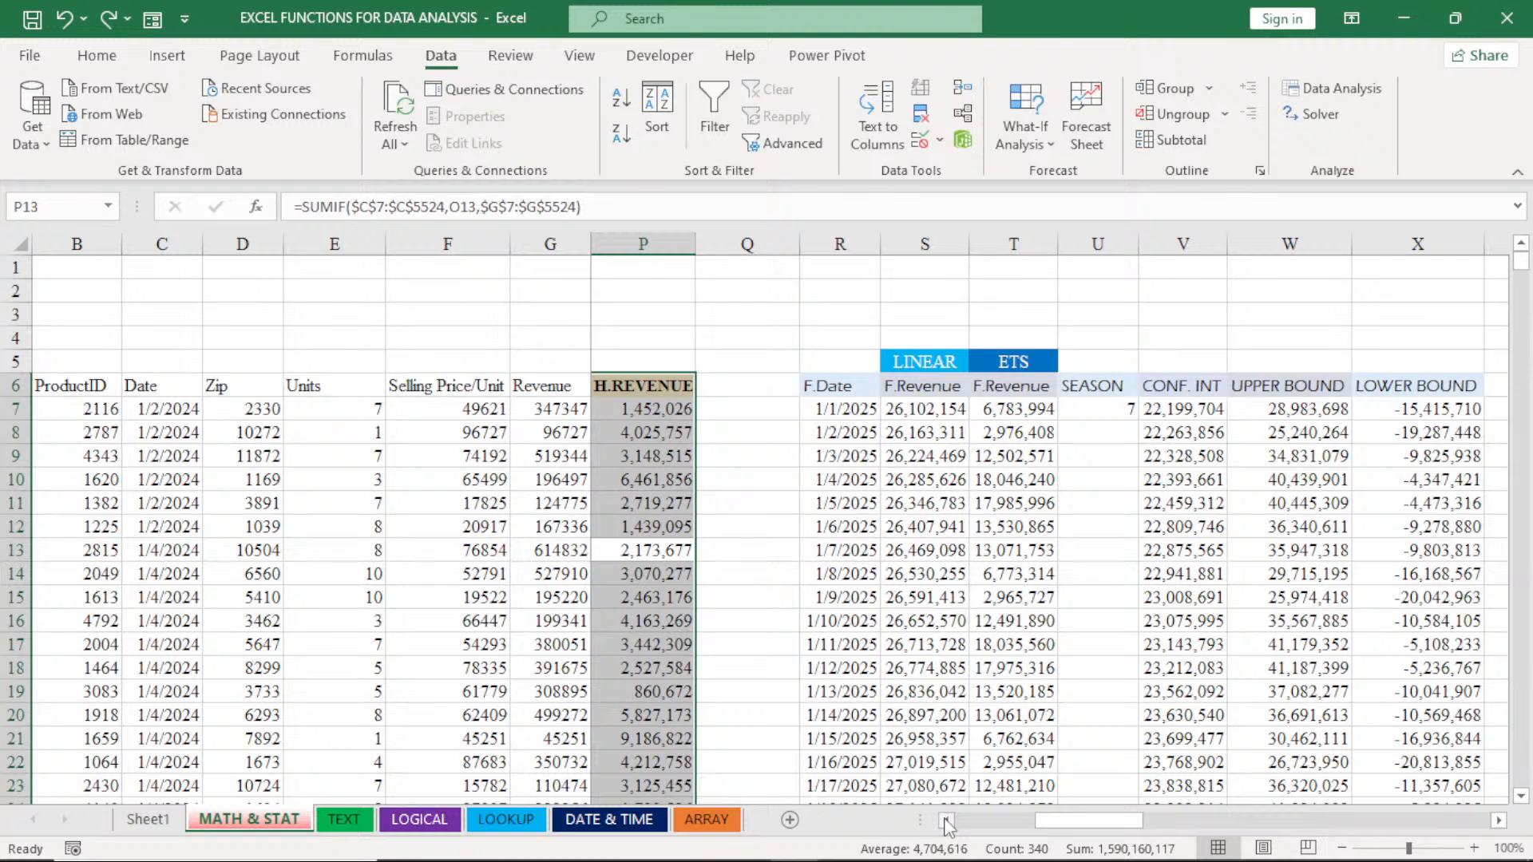
left_click(947, 820)
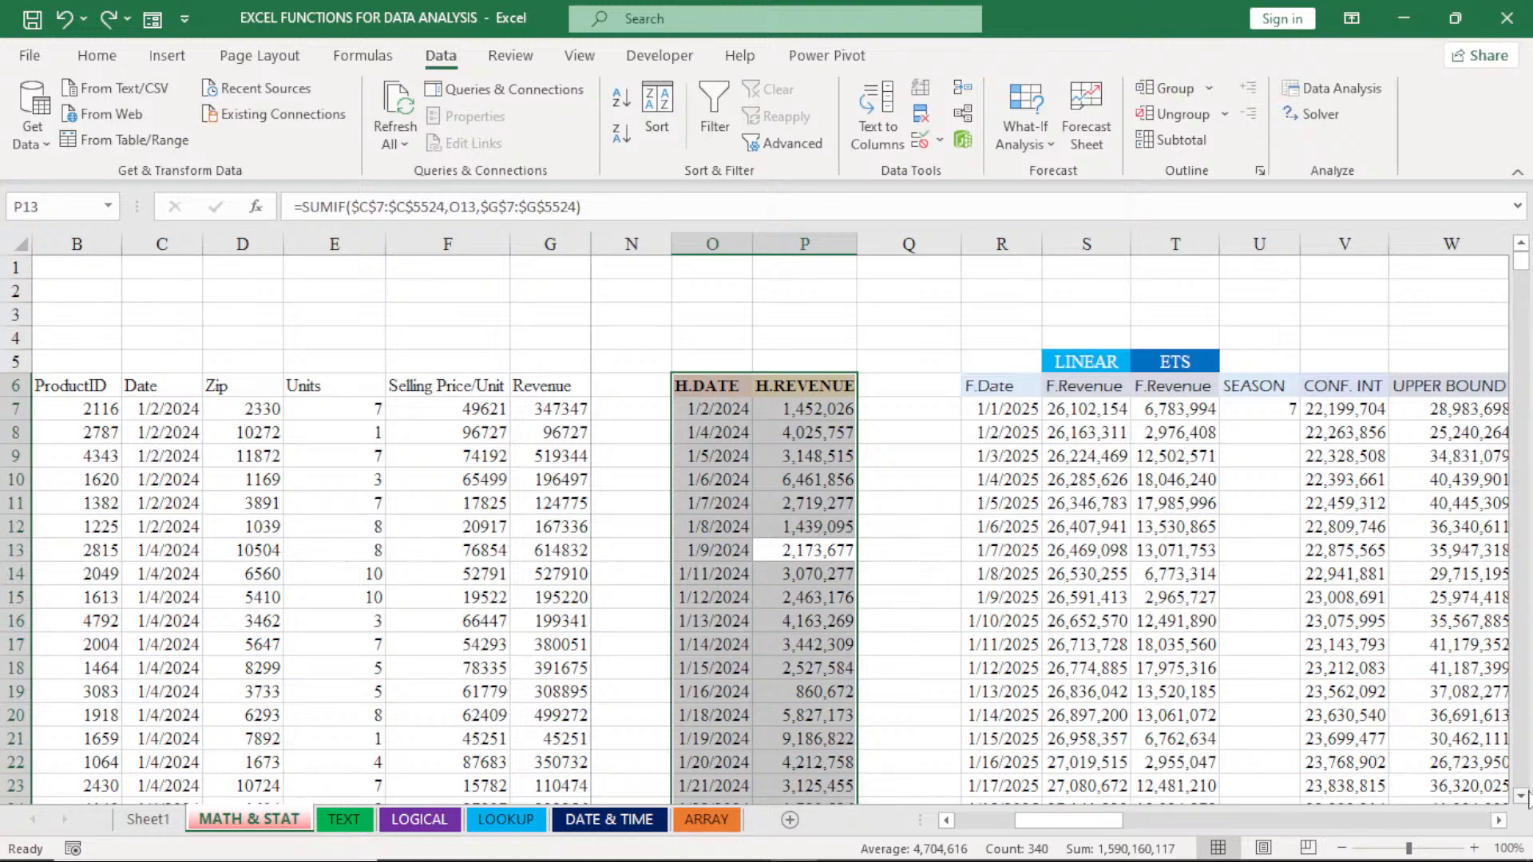
left_click(1498, 820)
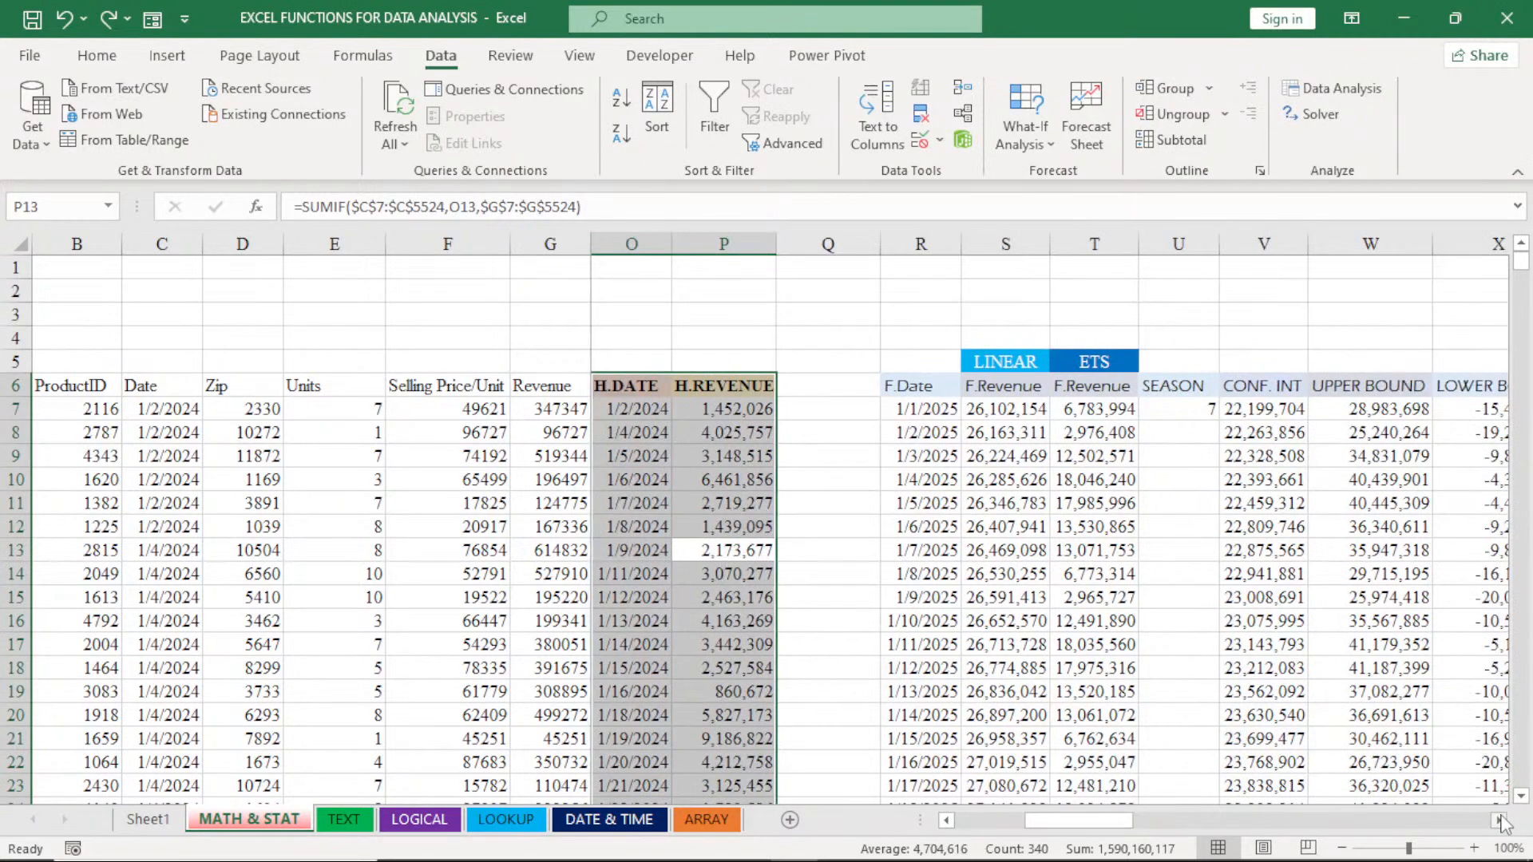
left_click(1500, 821)
left_click(1523, 797)
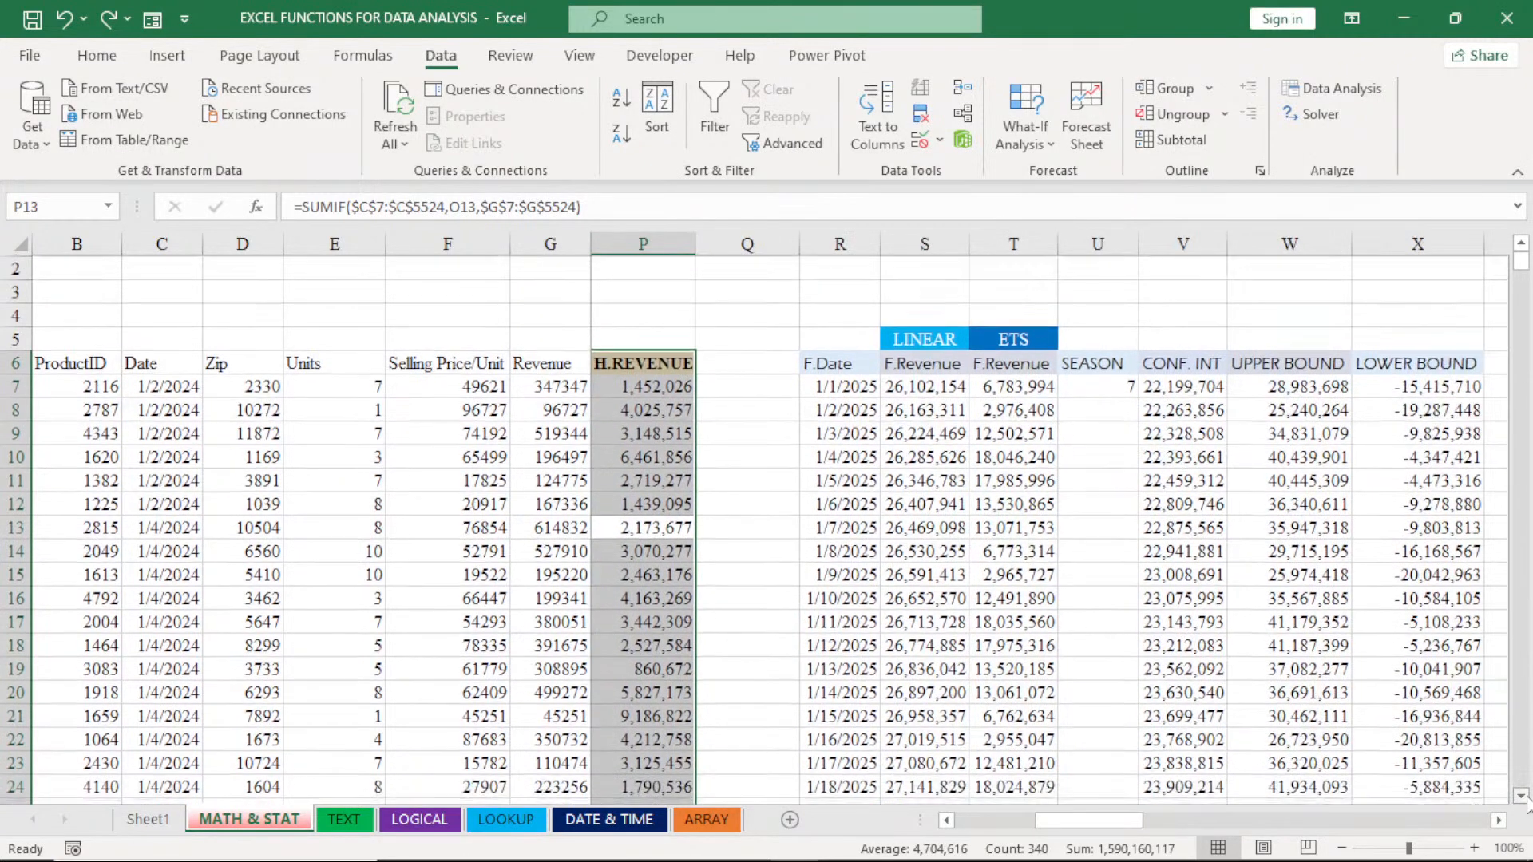
left_click(1523, 797)
left_click(1523, 797)
left_click(1523, 798)
left_click(1523, 798)
left_click(1523, 797)
left_click(1523, 798)
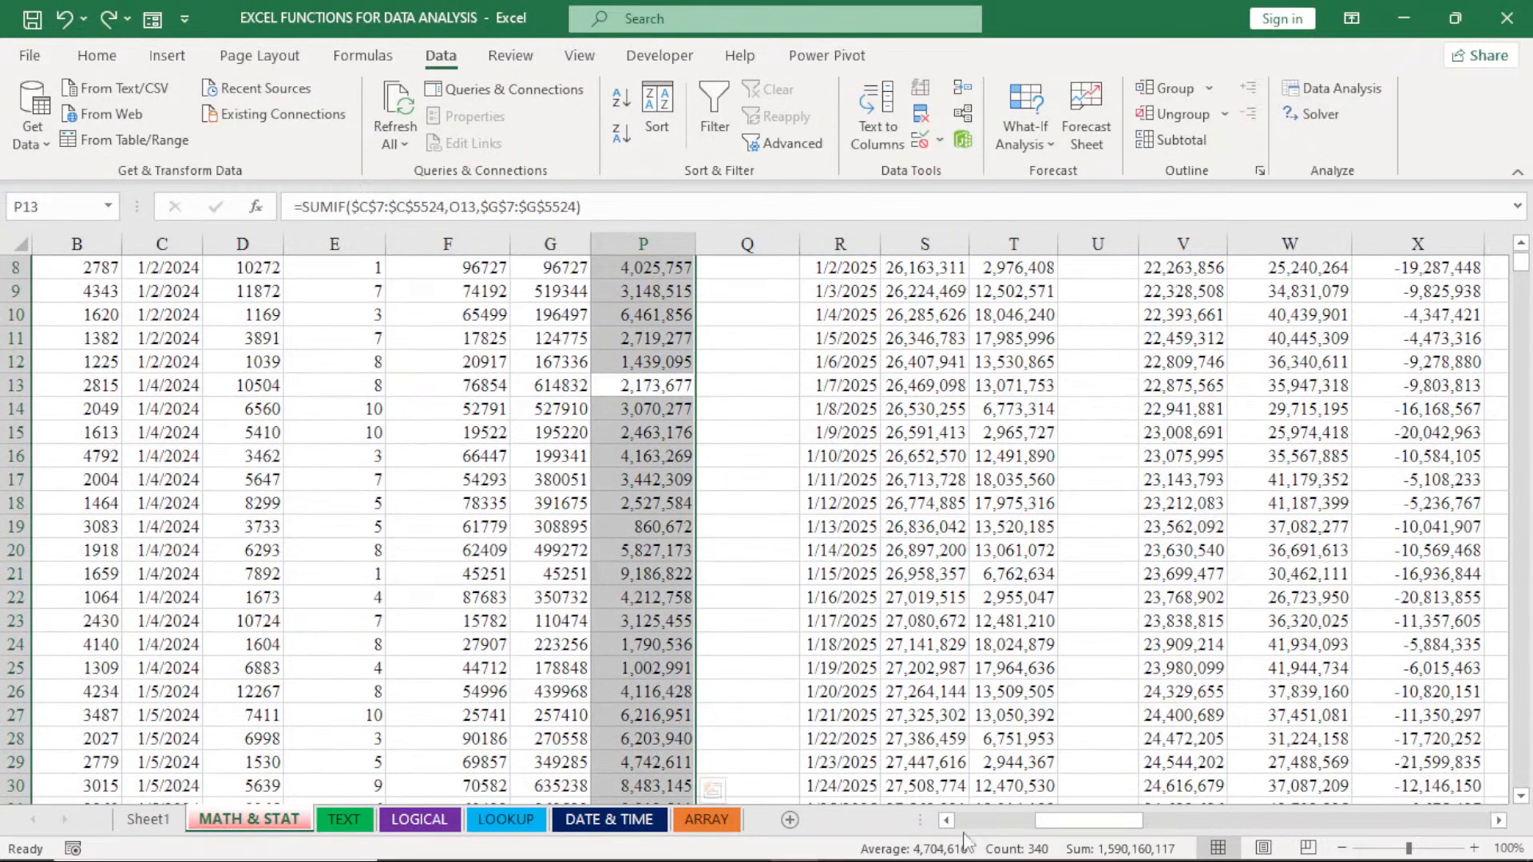
key("shift+Left")
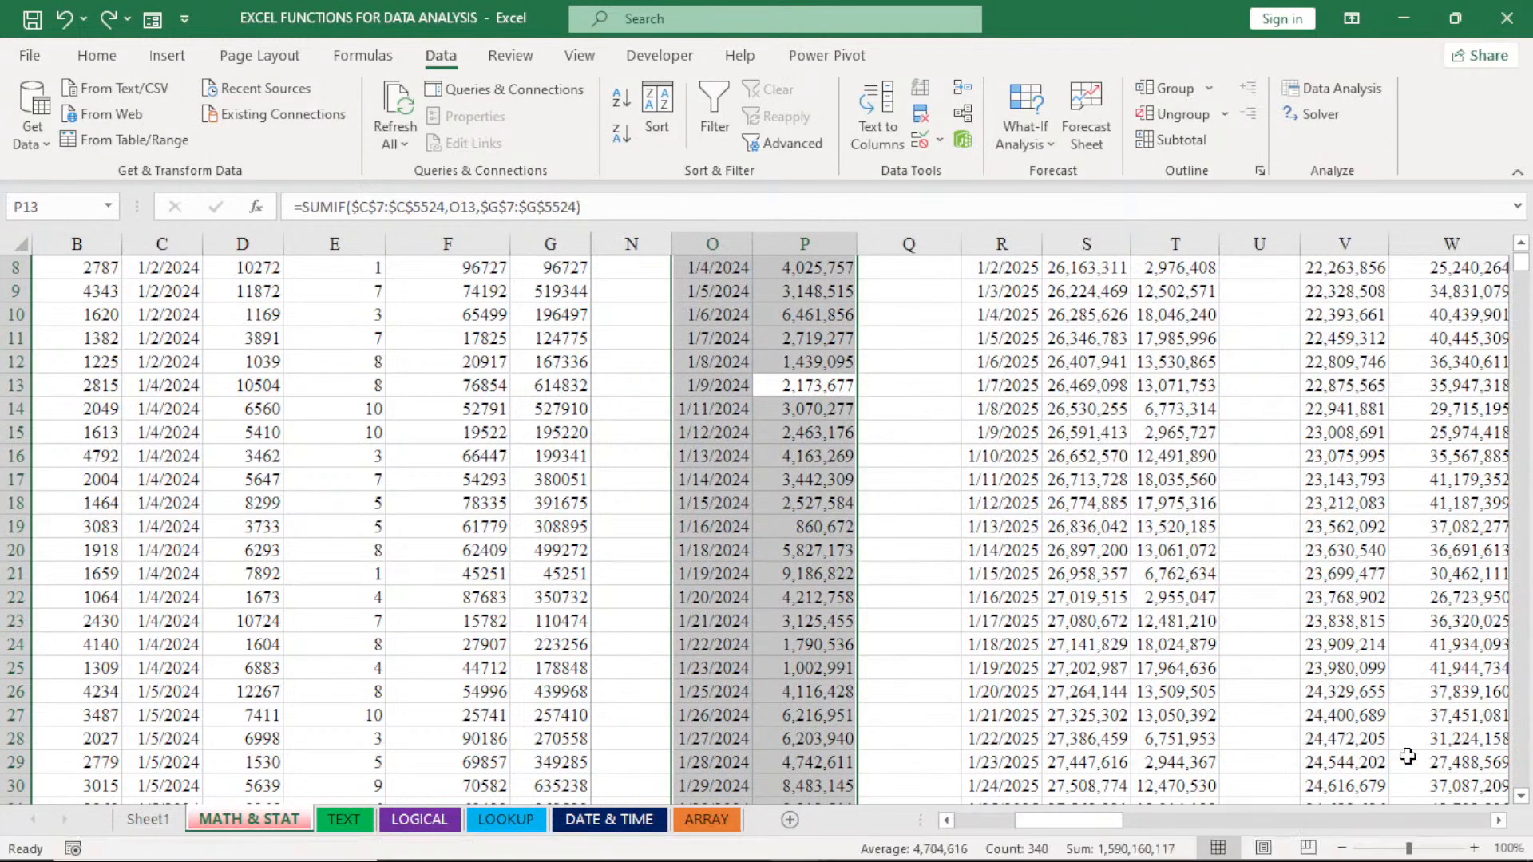
left_click(1498, 819)
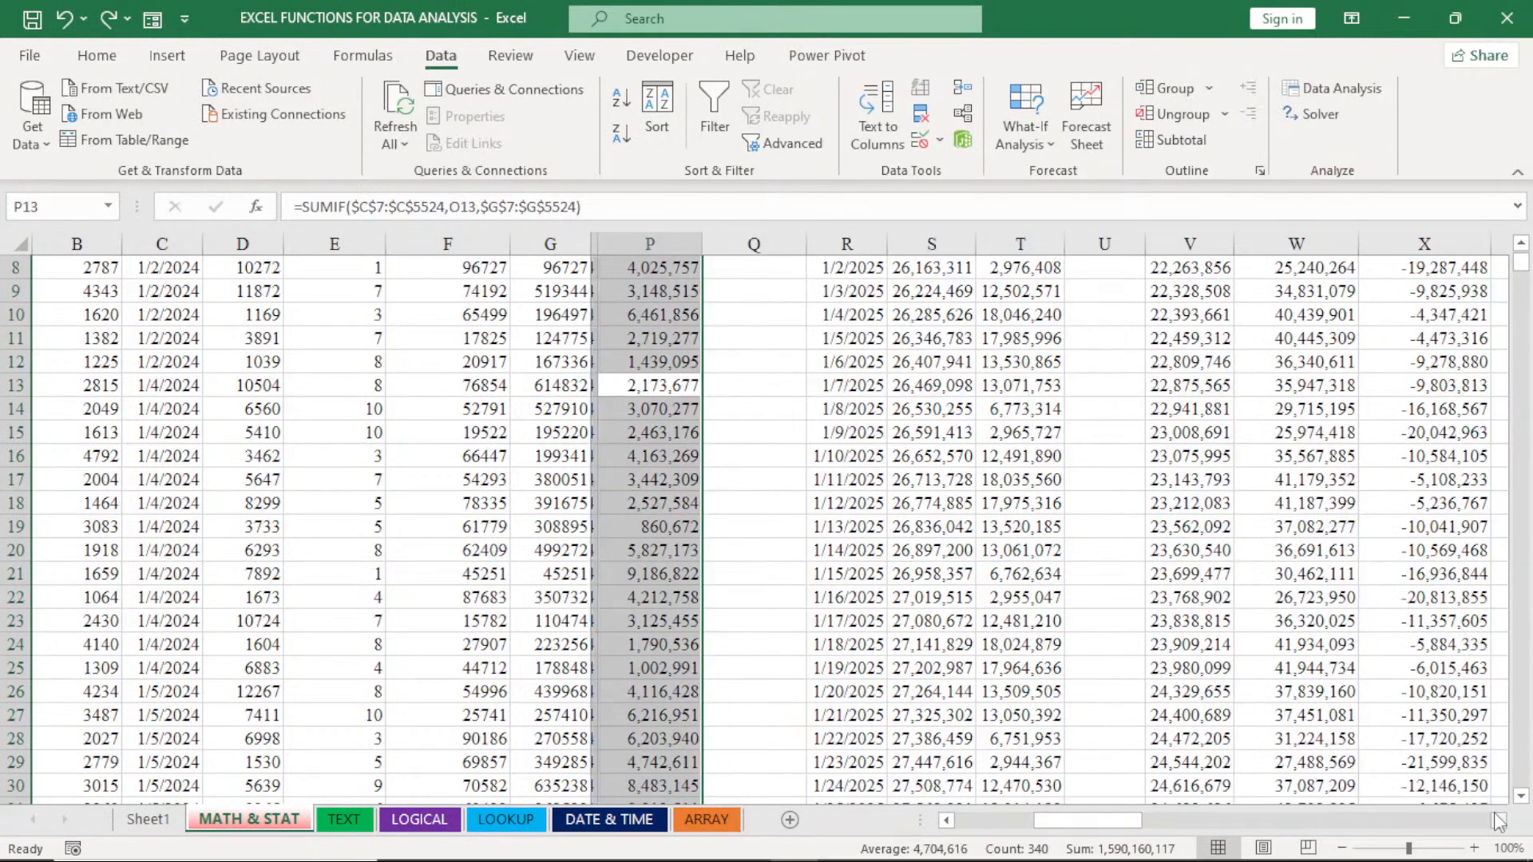
left_click(1498, 820)
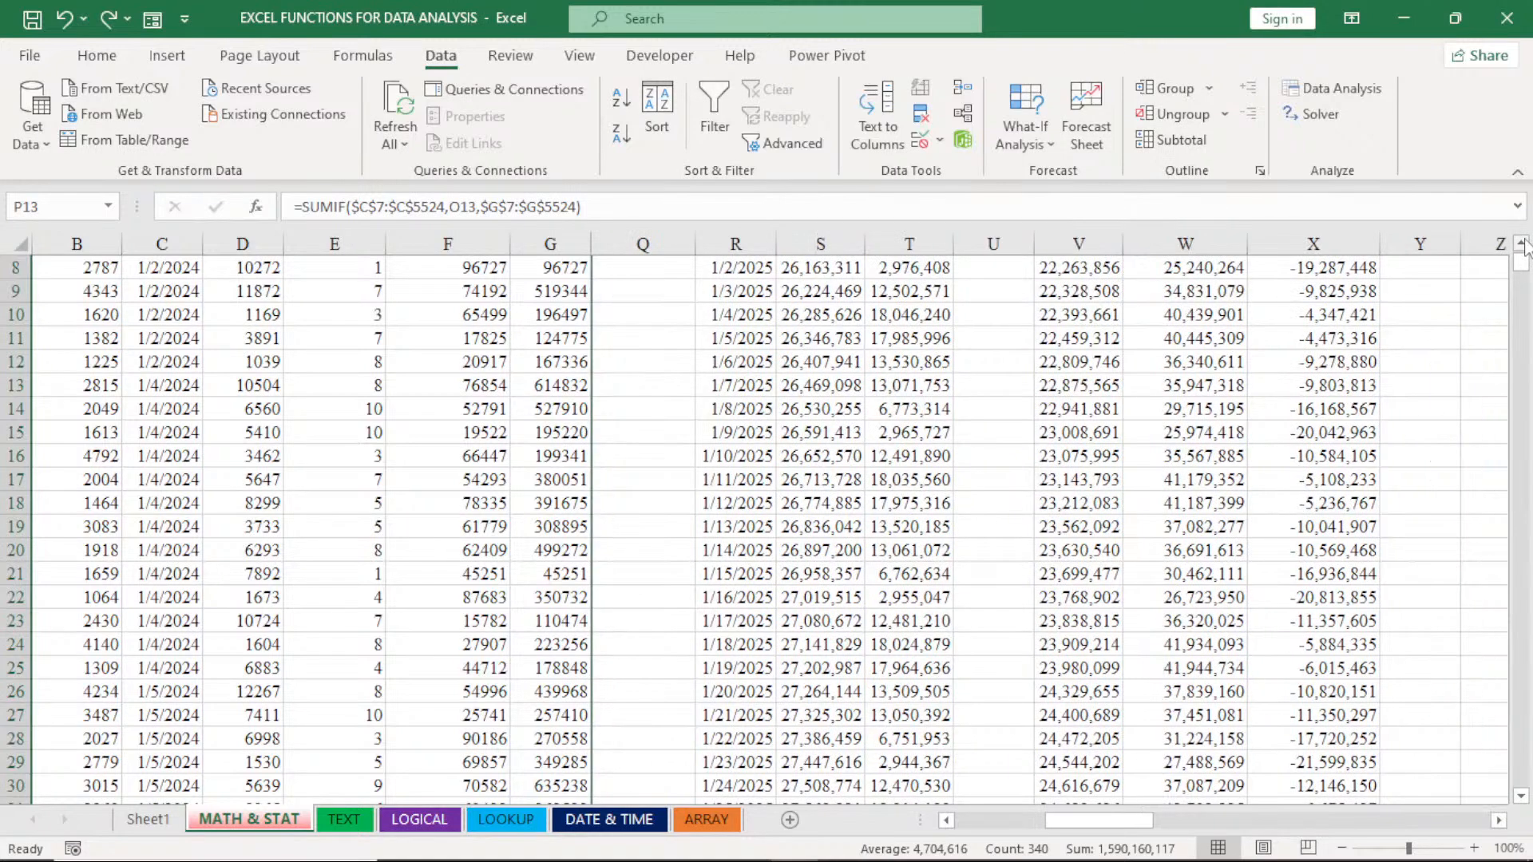
scroll(1236, 354, "up", 2)
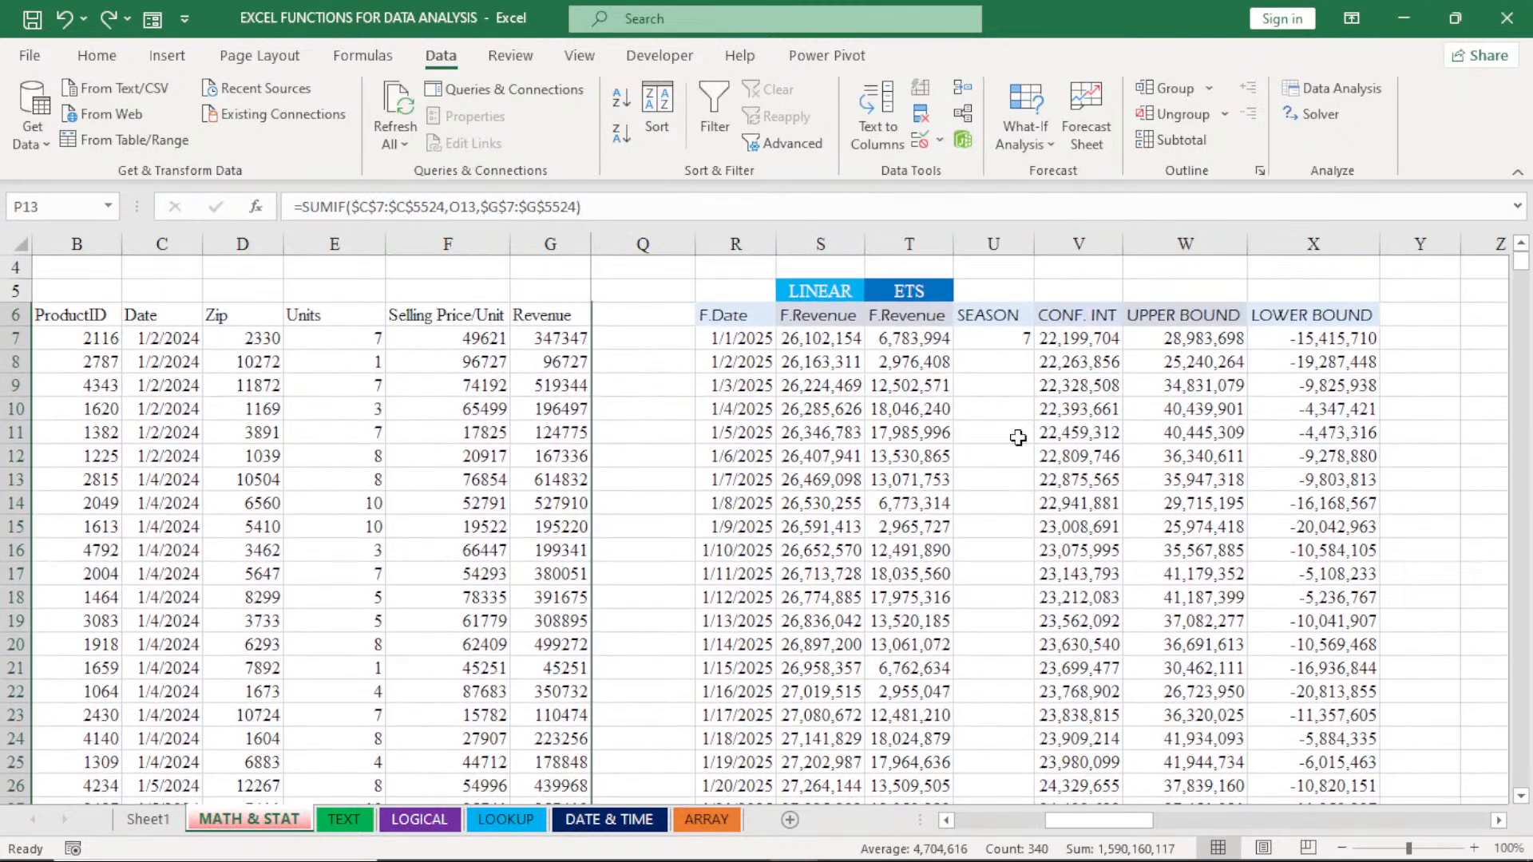
left_click(910, 429)
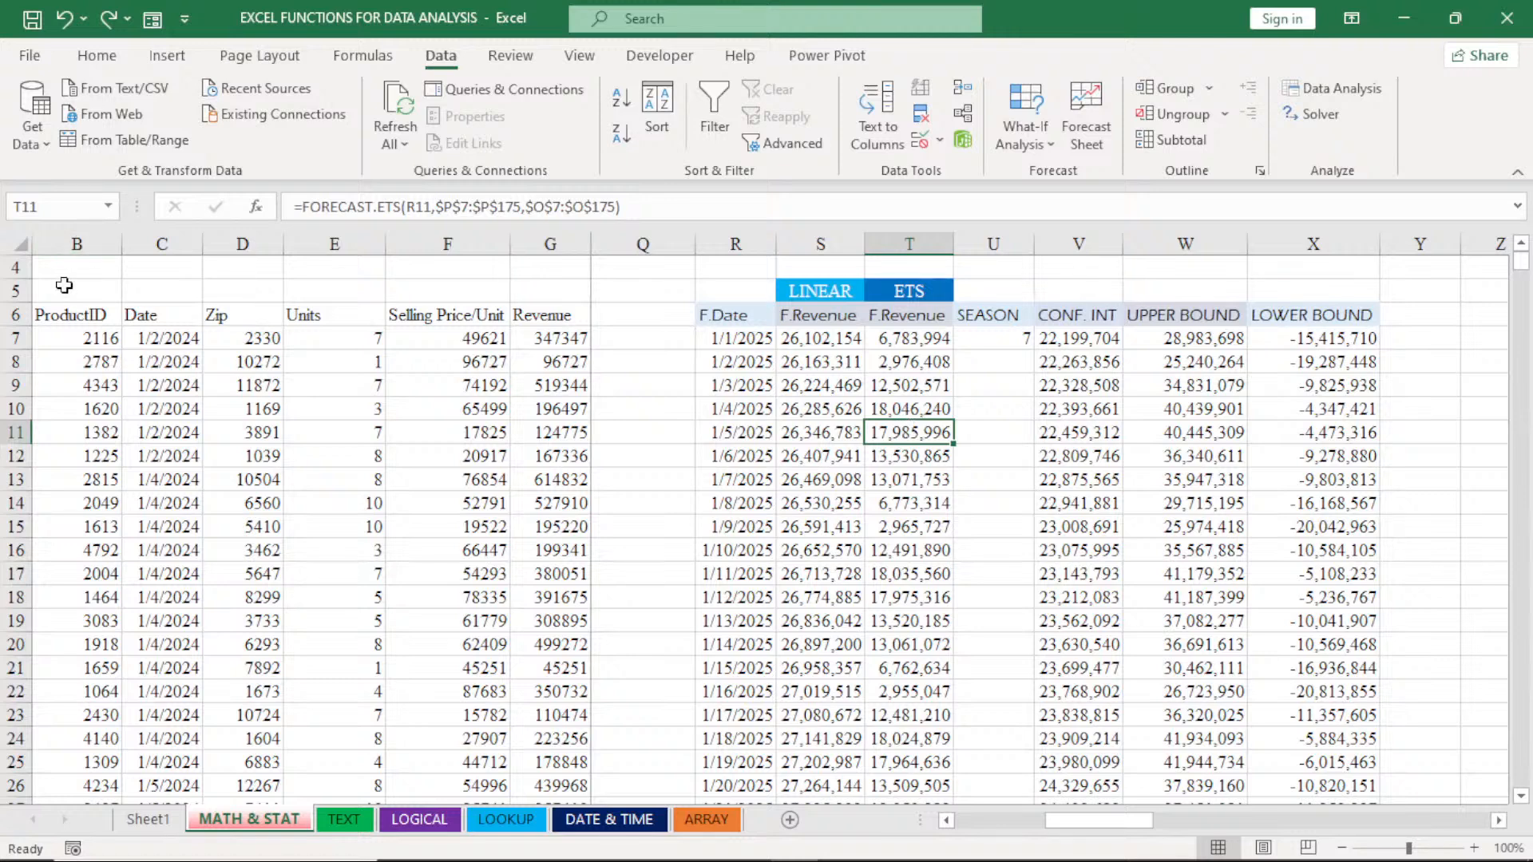
- Try to insert a blank row above the LINEAR and ETS labels in row 5
left_click(13, 292)
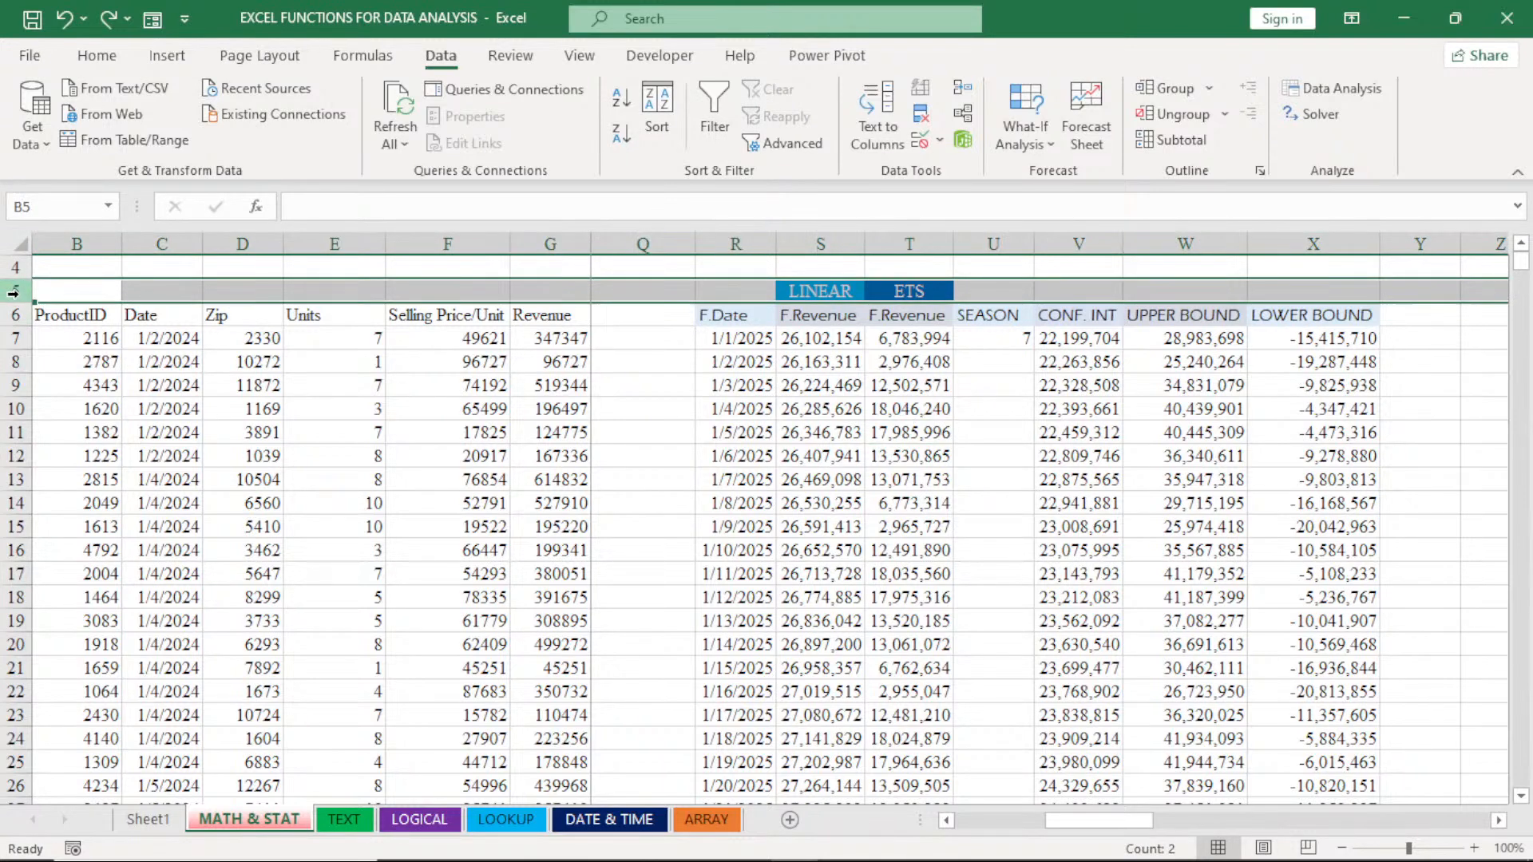
right_click(14, 292)
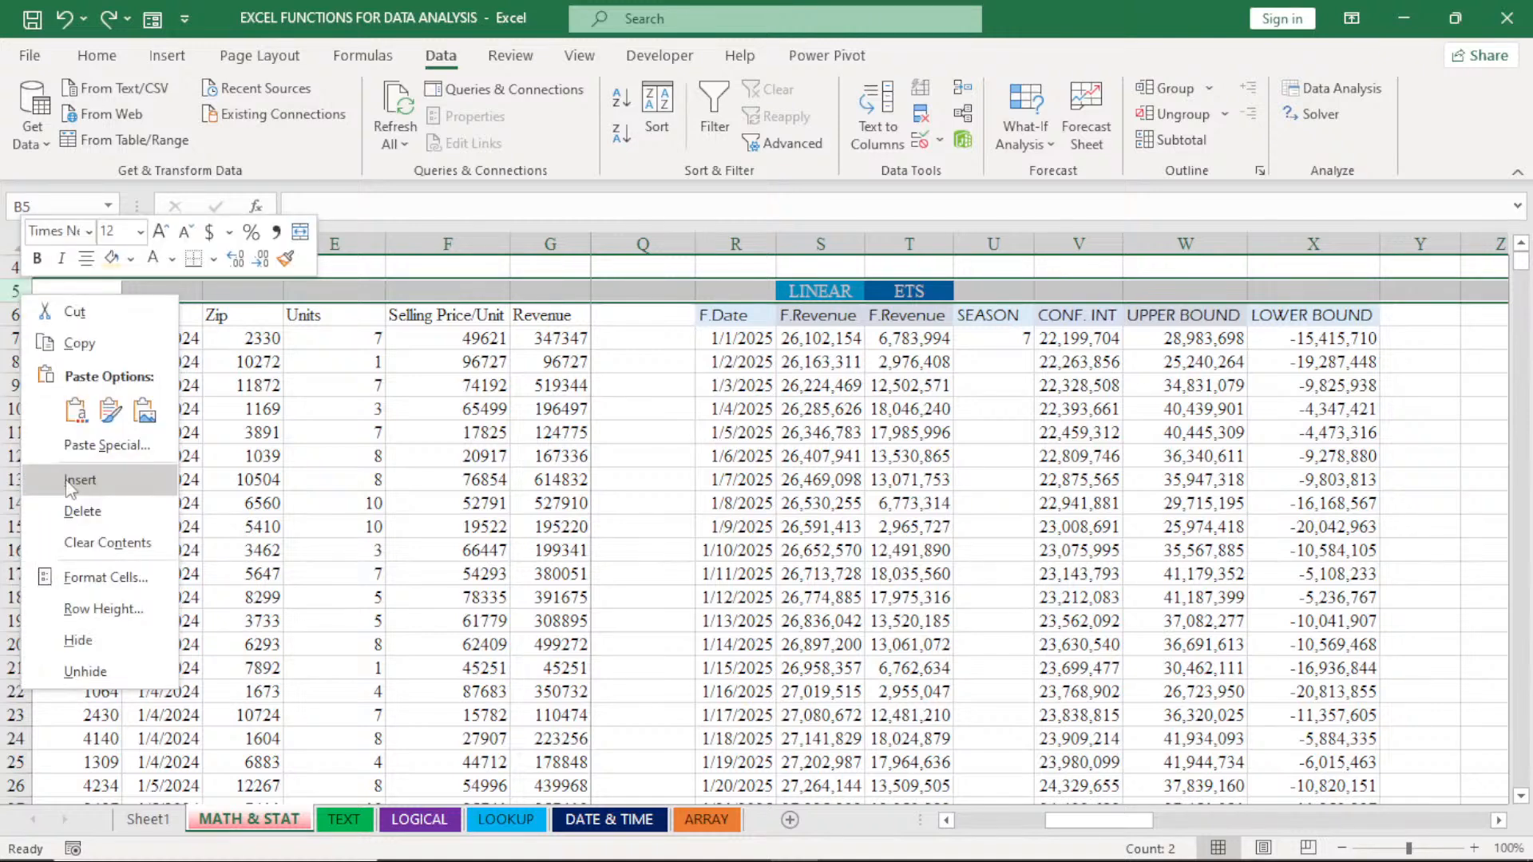
left_click(67, 493)
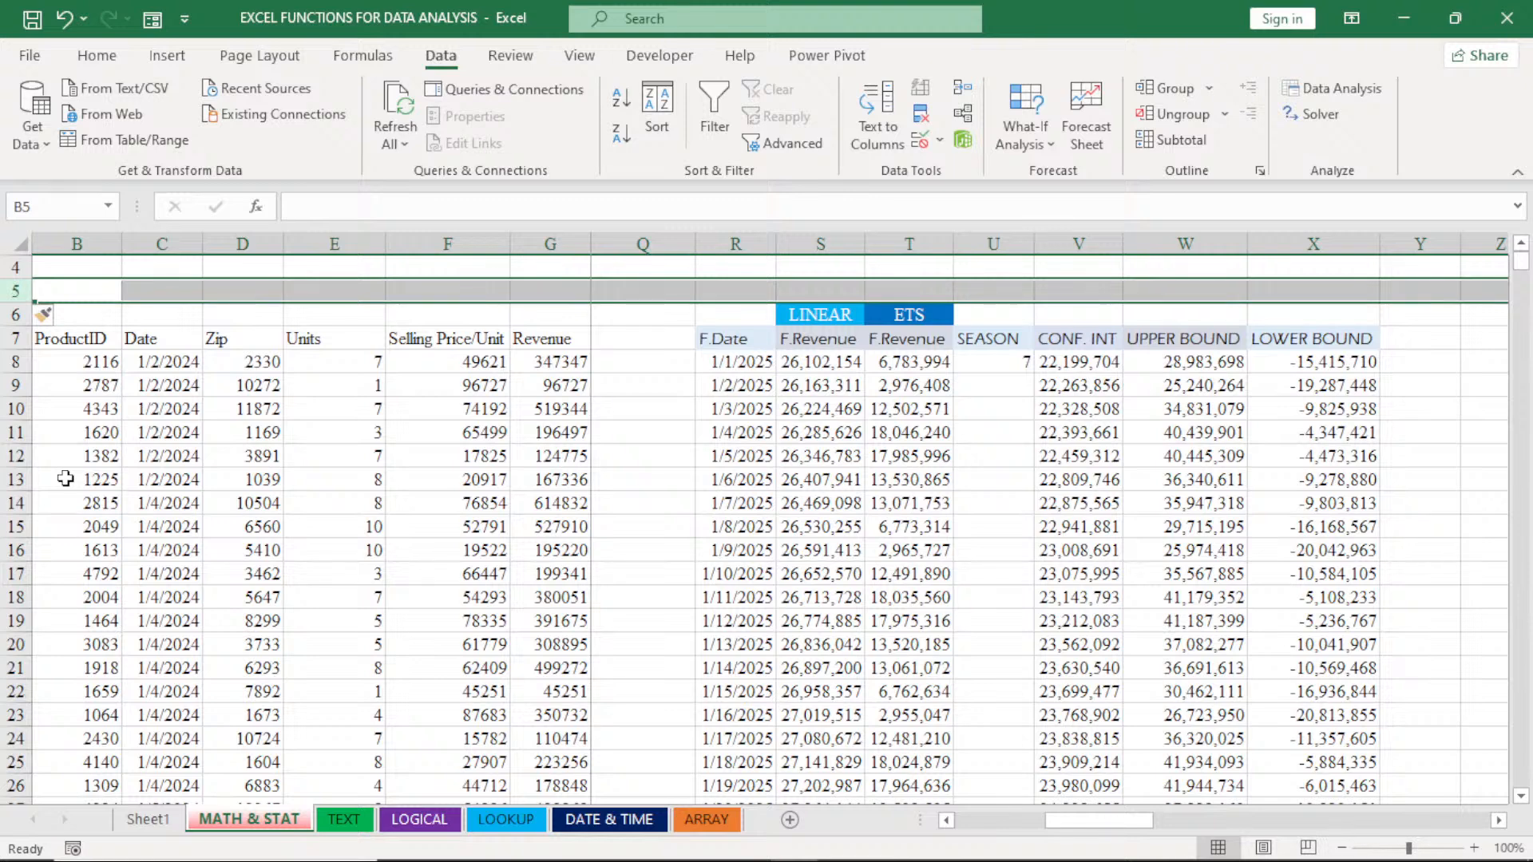
key("ctrl+z")
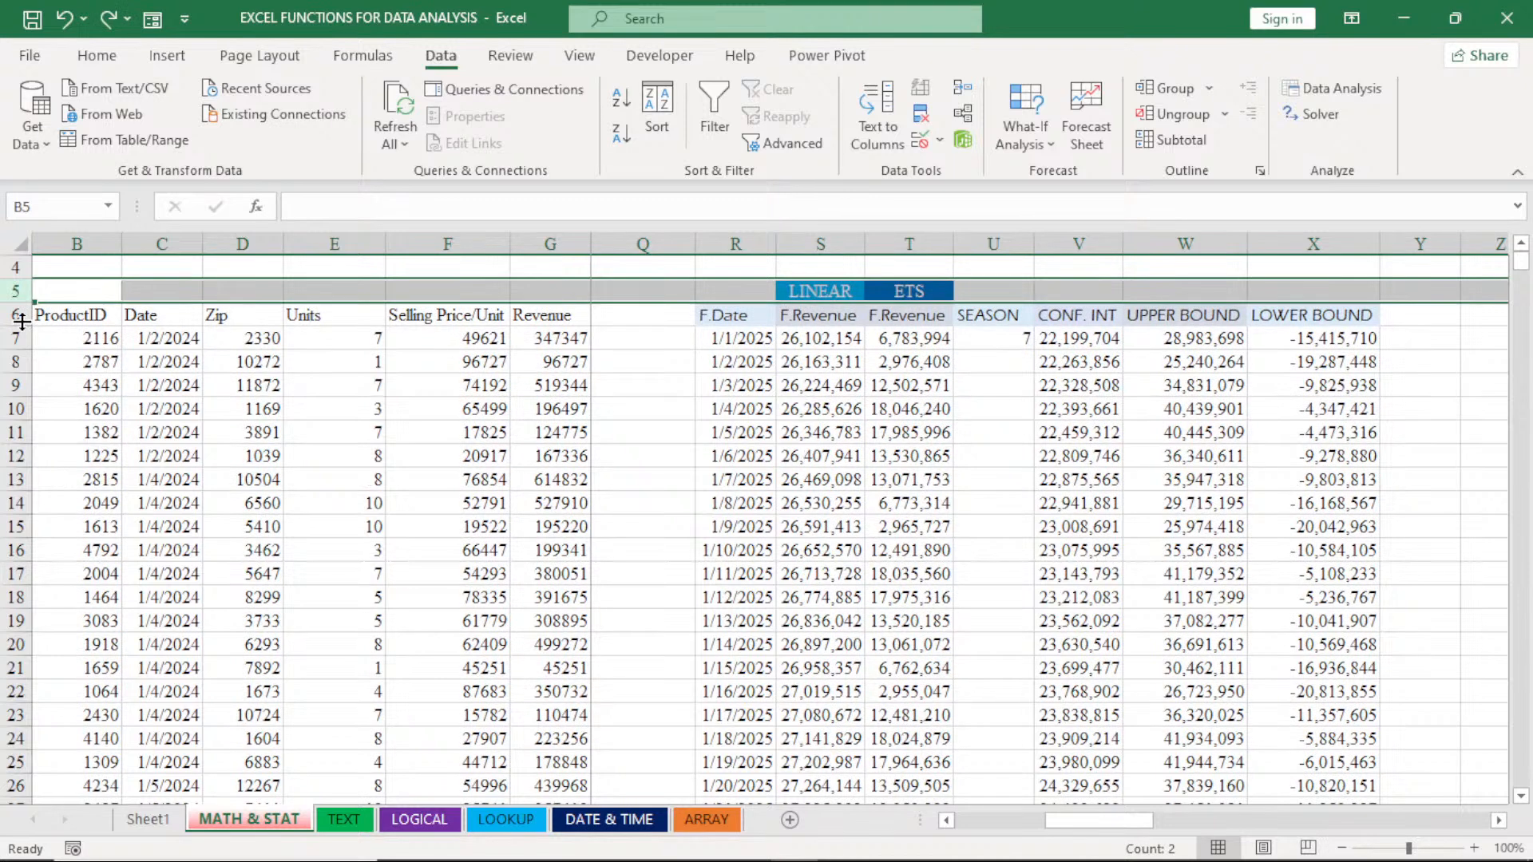
- Insert a blank row between the LINEAR and ETS labels and the column header row
left_click(15, 314)
right_click(22, 321)
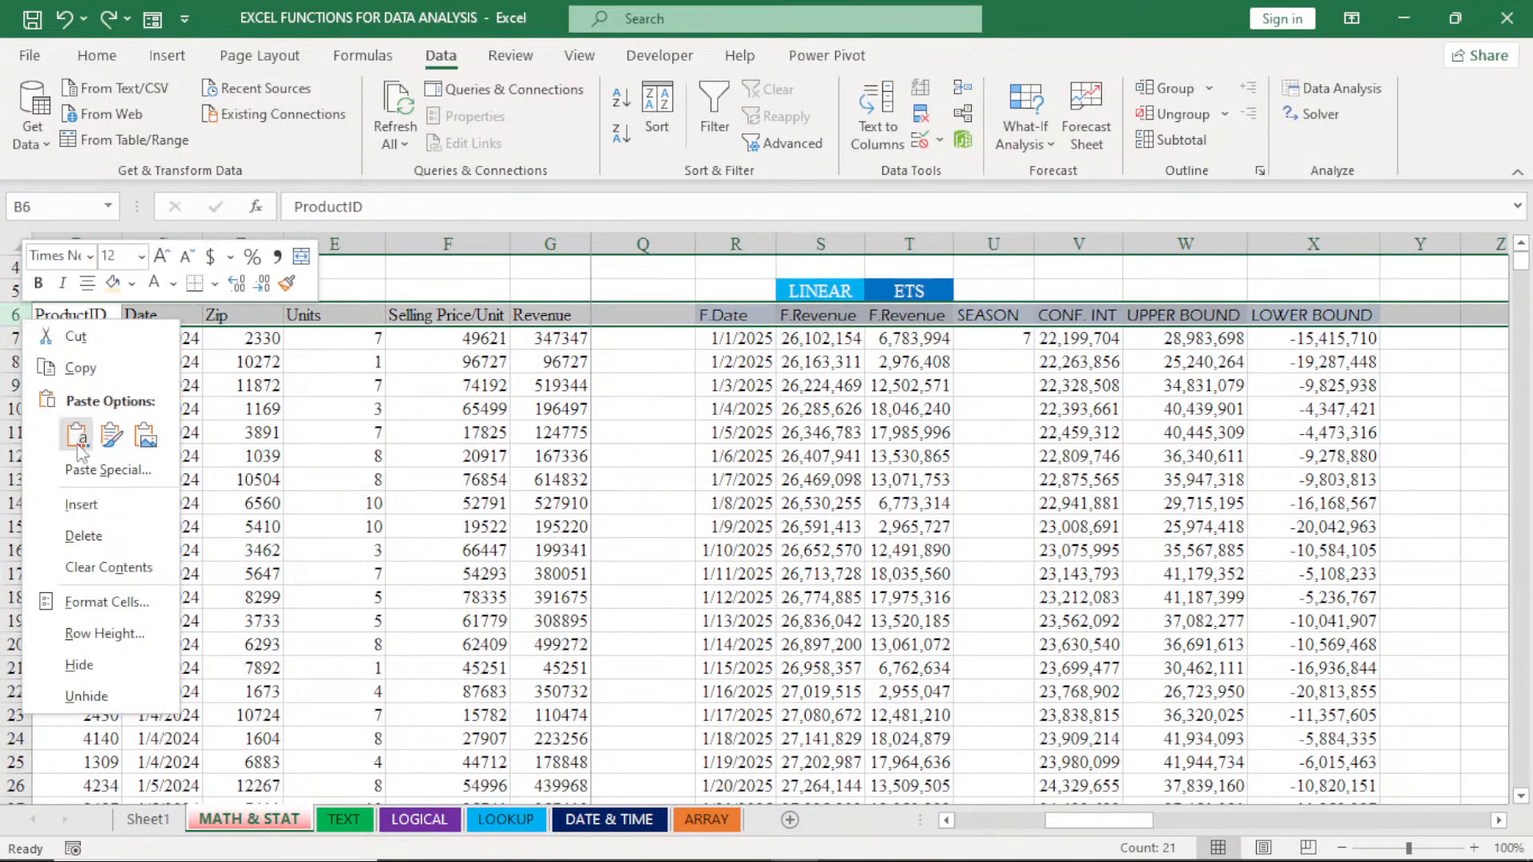
left_click(85, 503)
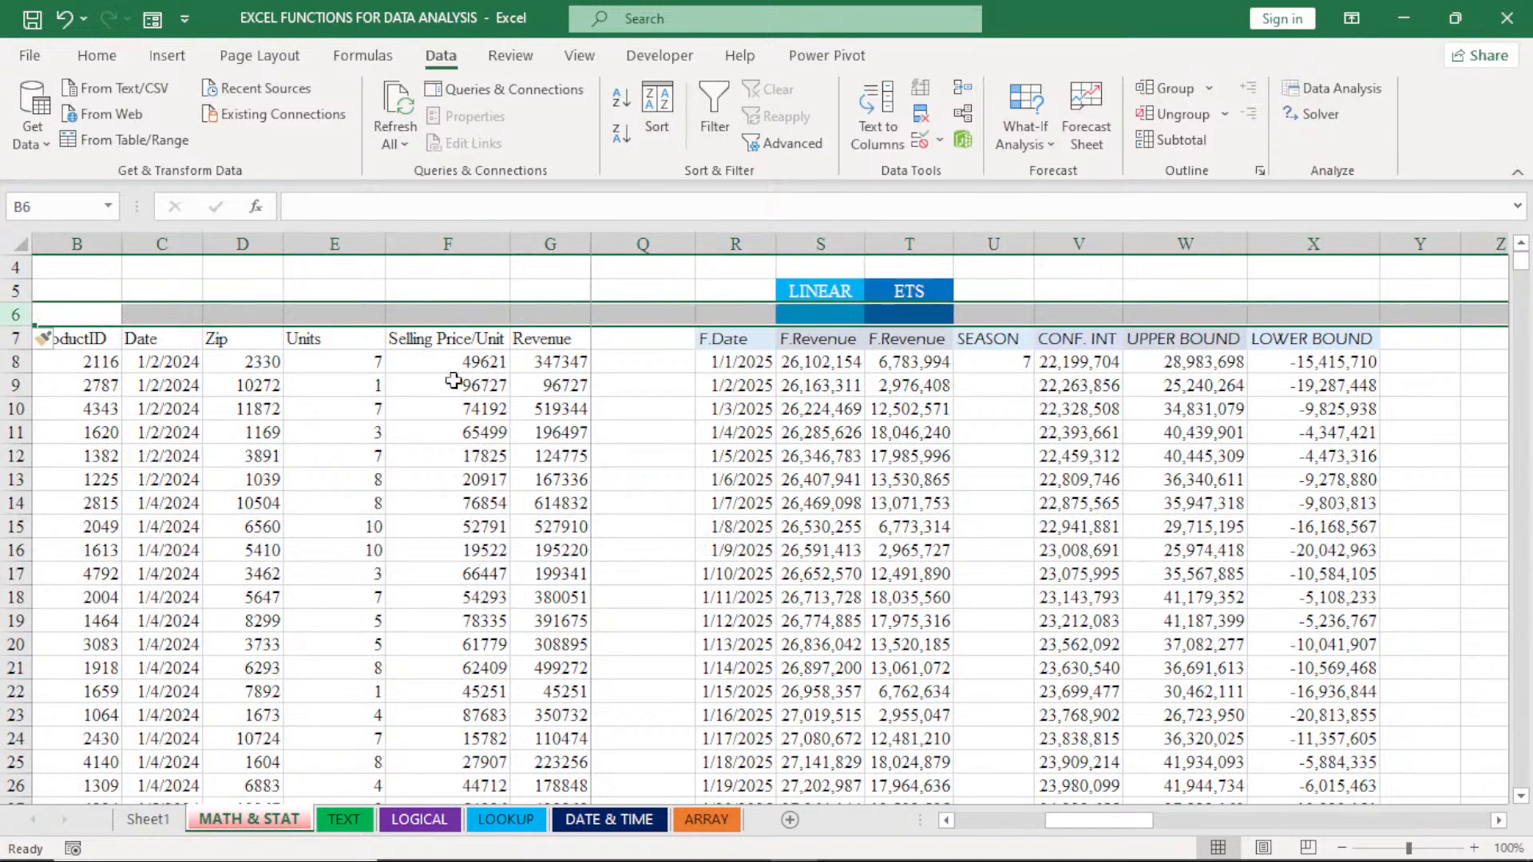
- Remove the fill colour from the blank cells S6:T6 beneath the LINEAR and ETS labels
left_click(799, 314)
left_click_drag(800, 313, 870, 316)
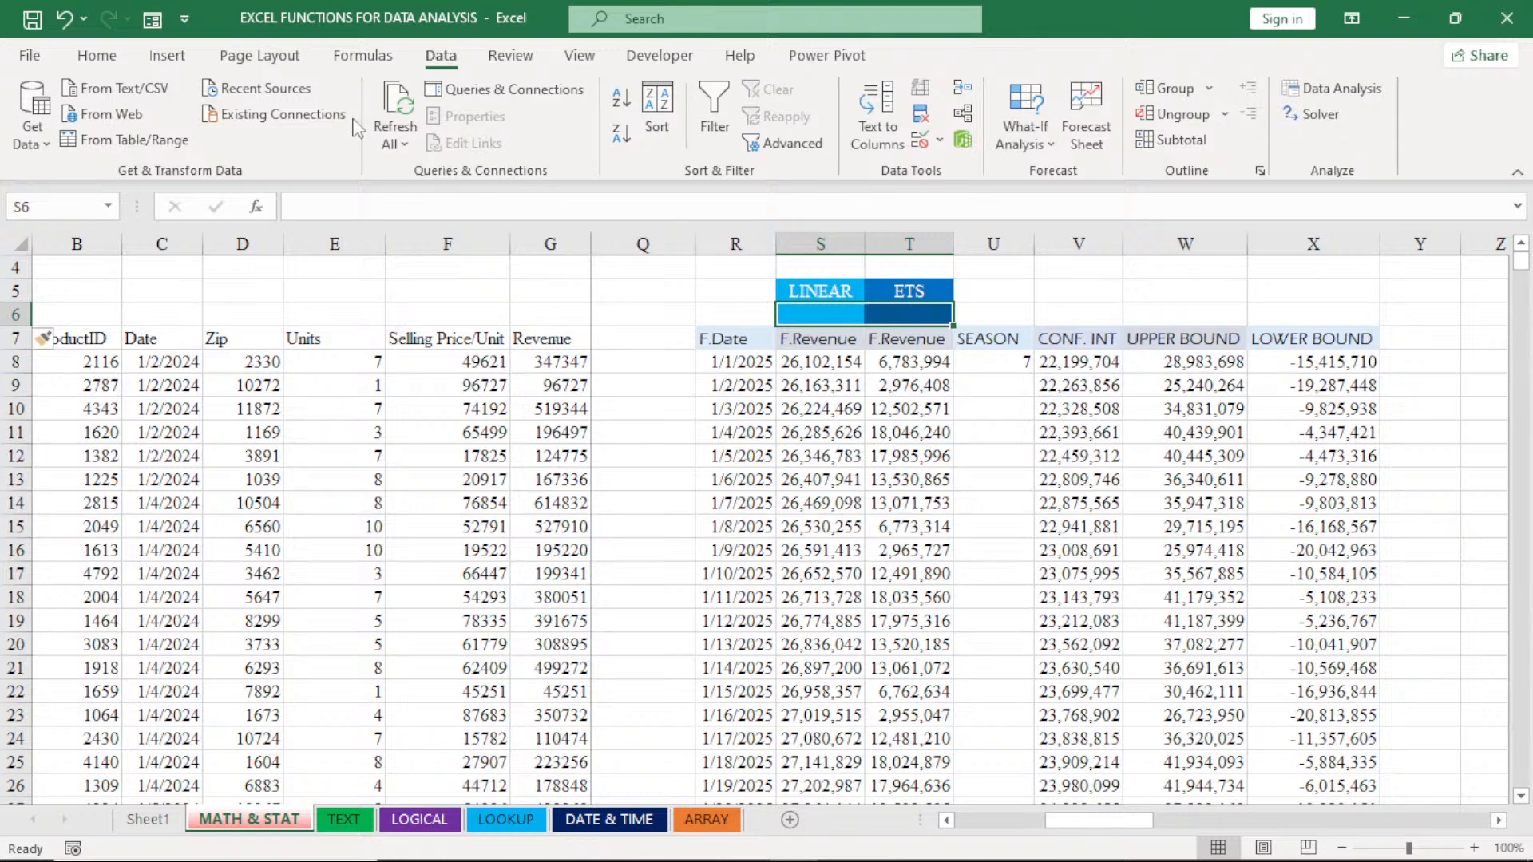
left_click(97, 56)
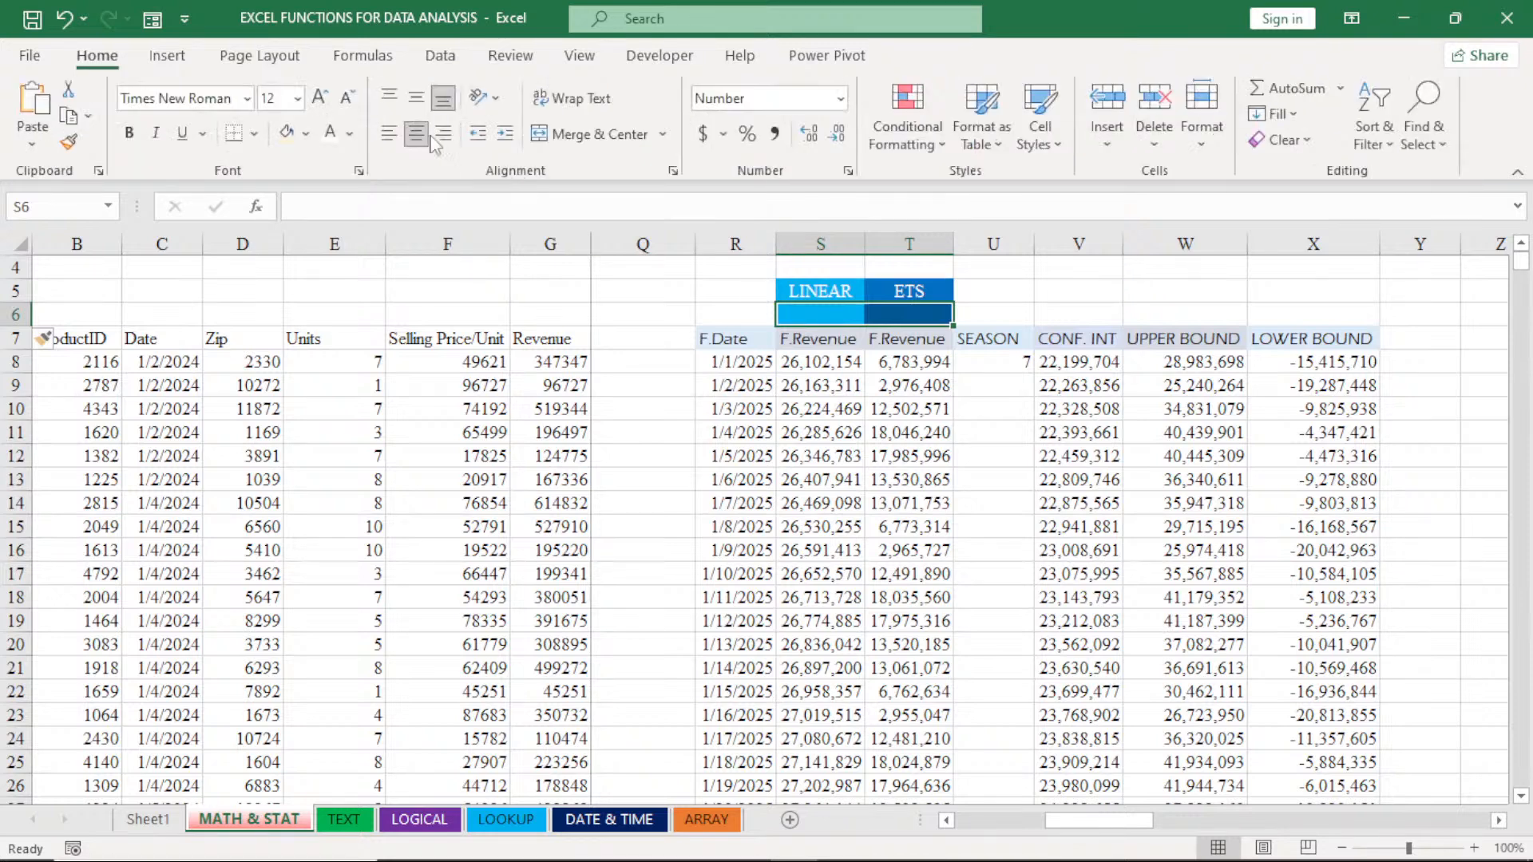
left_click(307, 134)
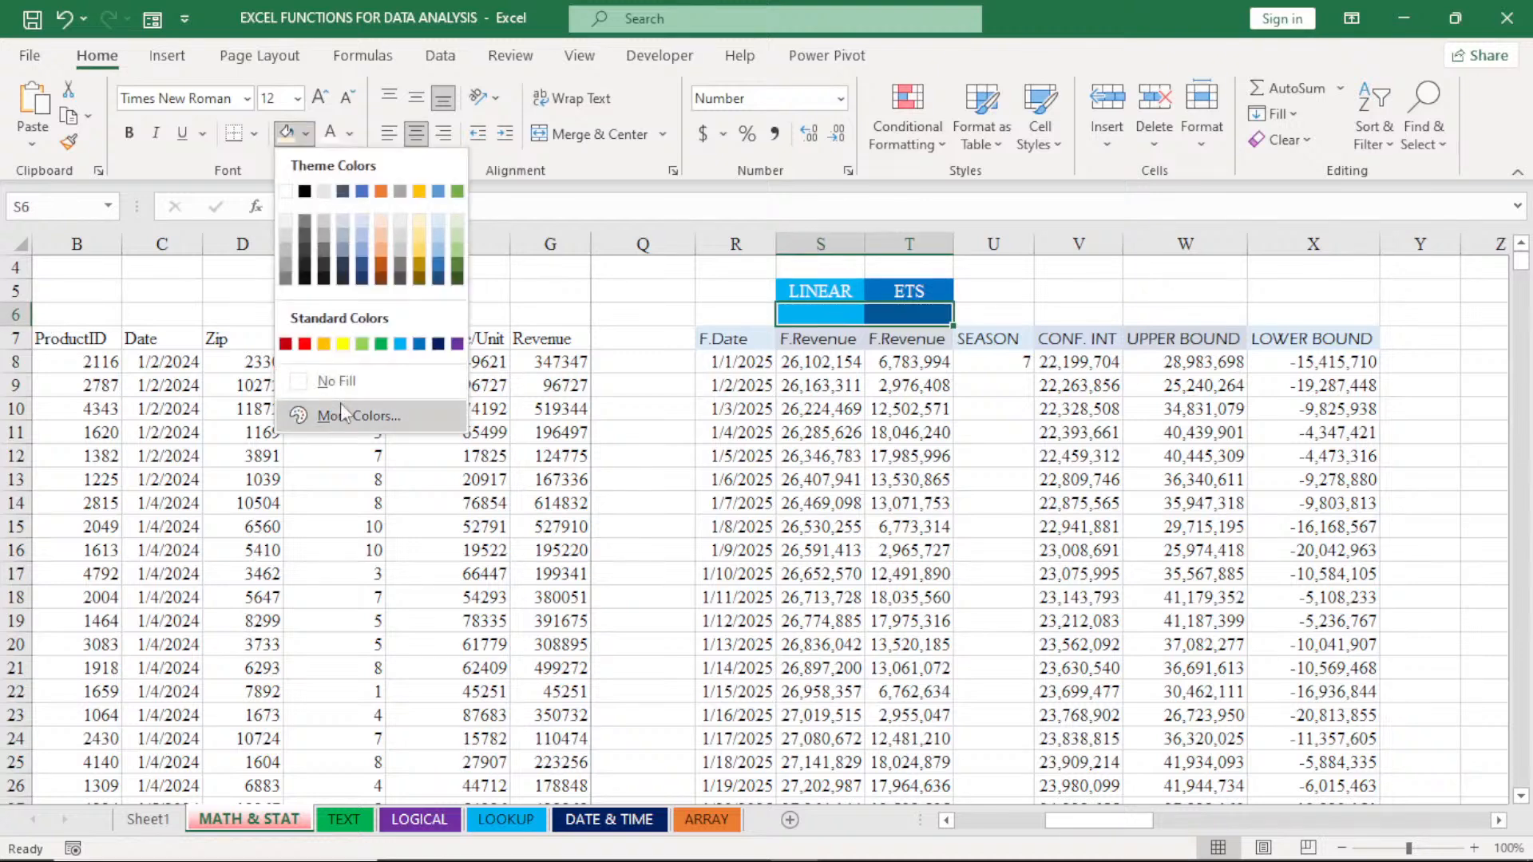
left_click(340, 387)
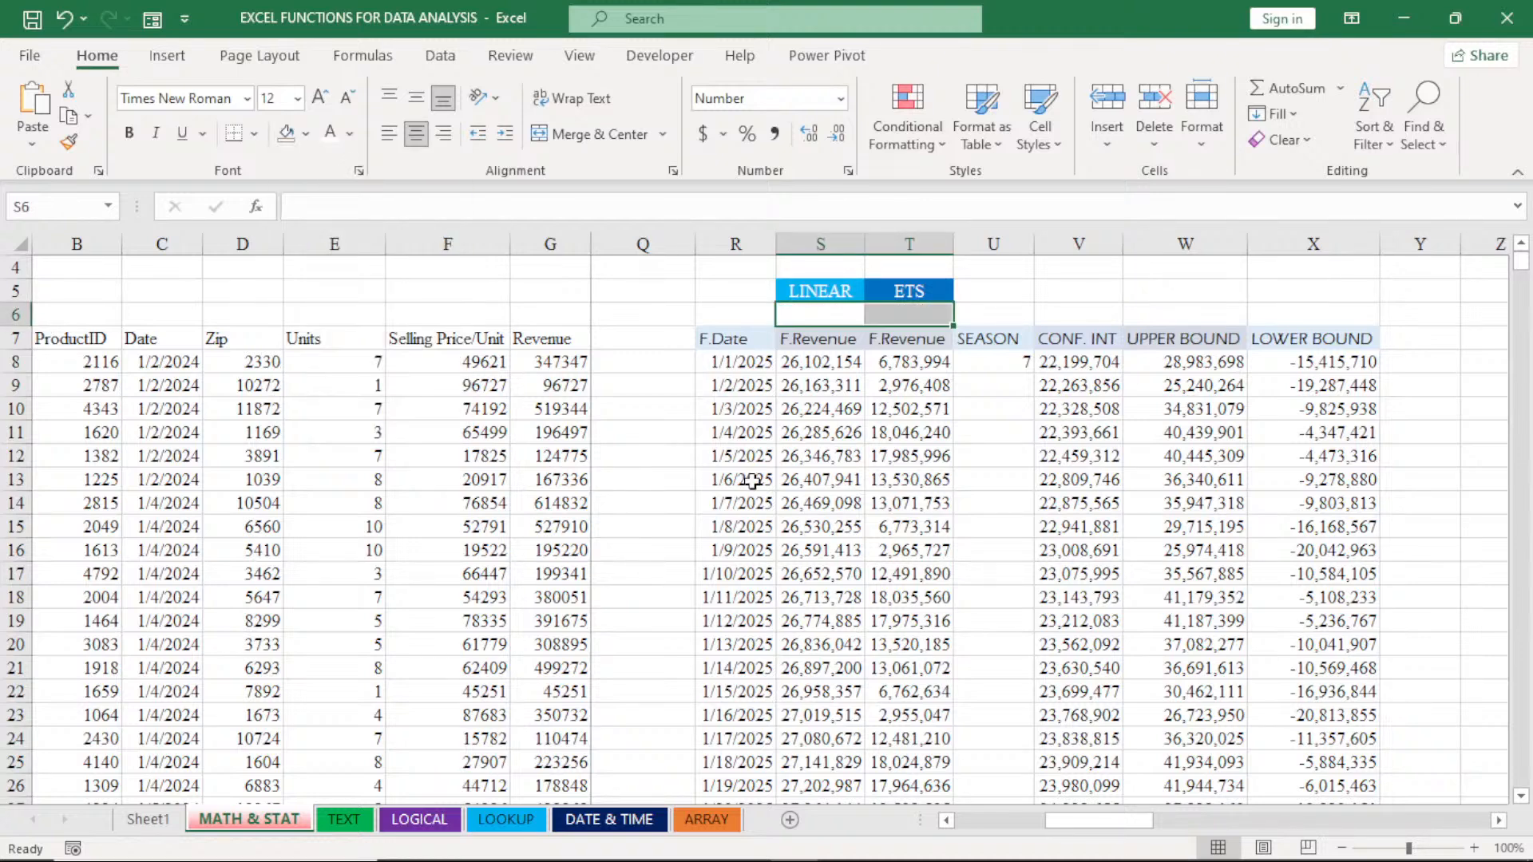
- Convert the forecast data in R7:X38 into a table, keeping its first row as headers
left_click(896, 504)
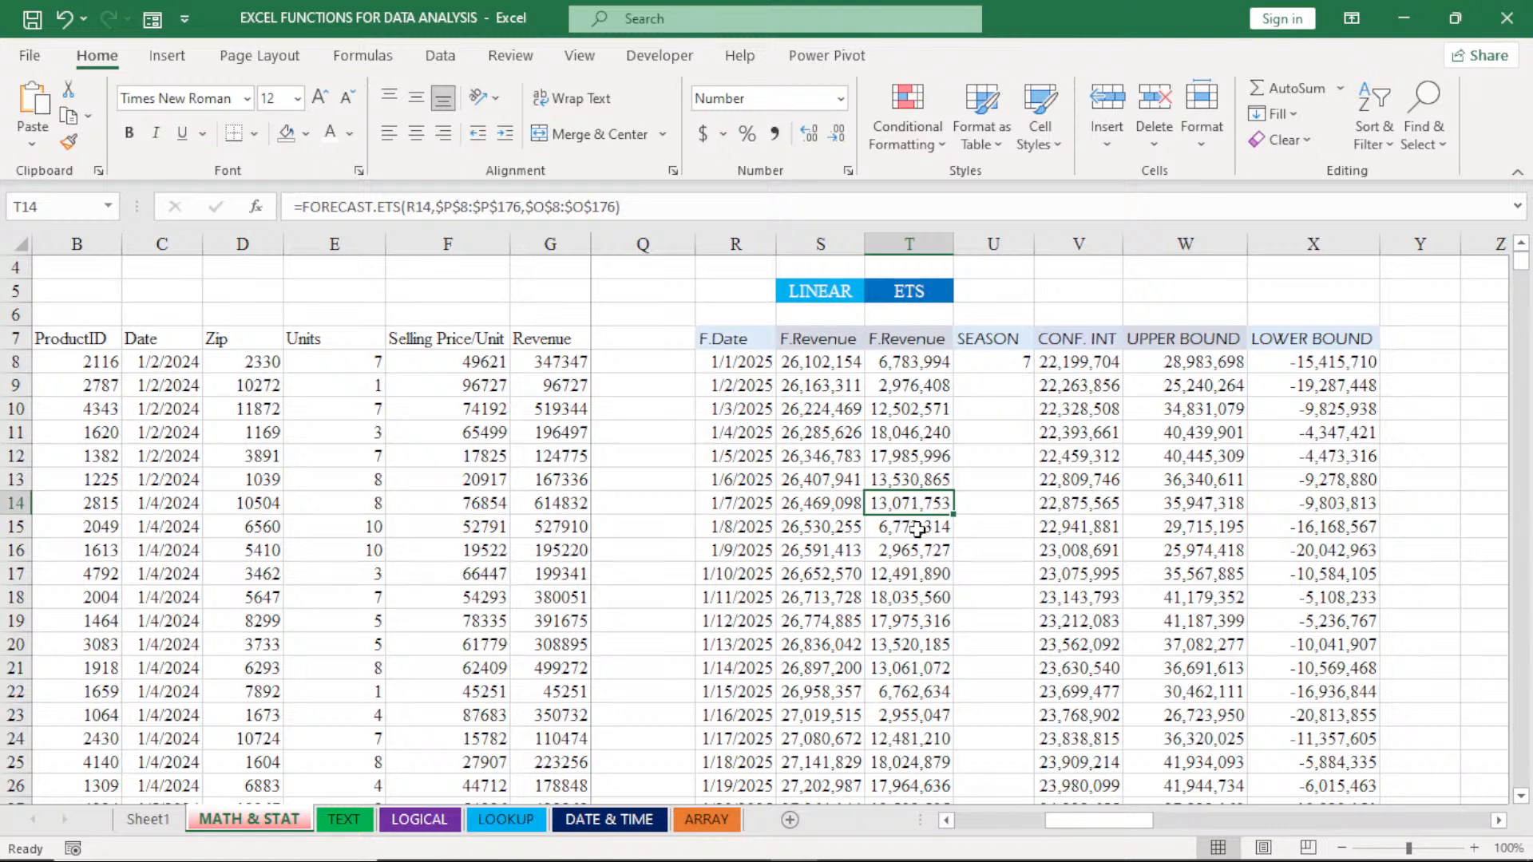
key("ctrl+t")
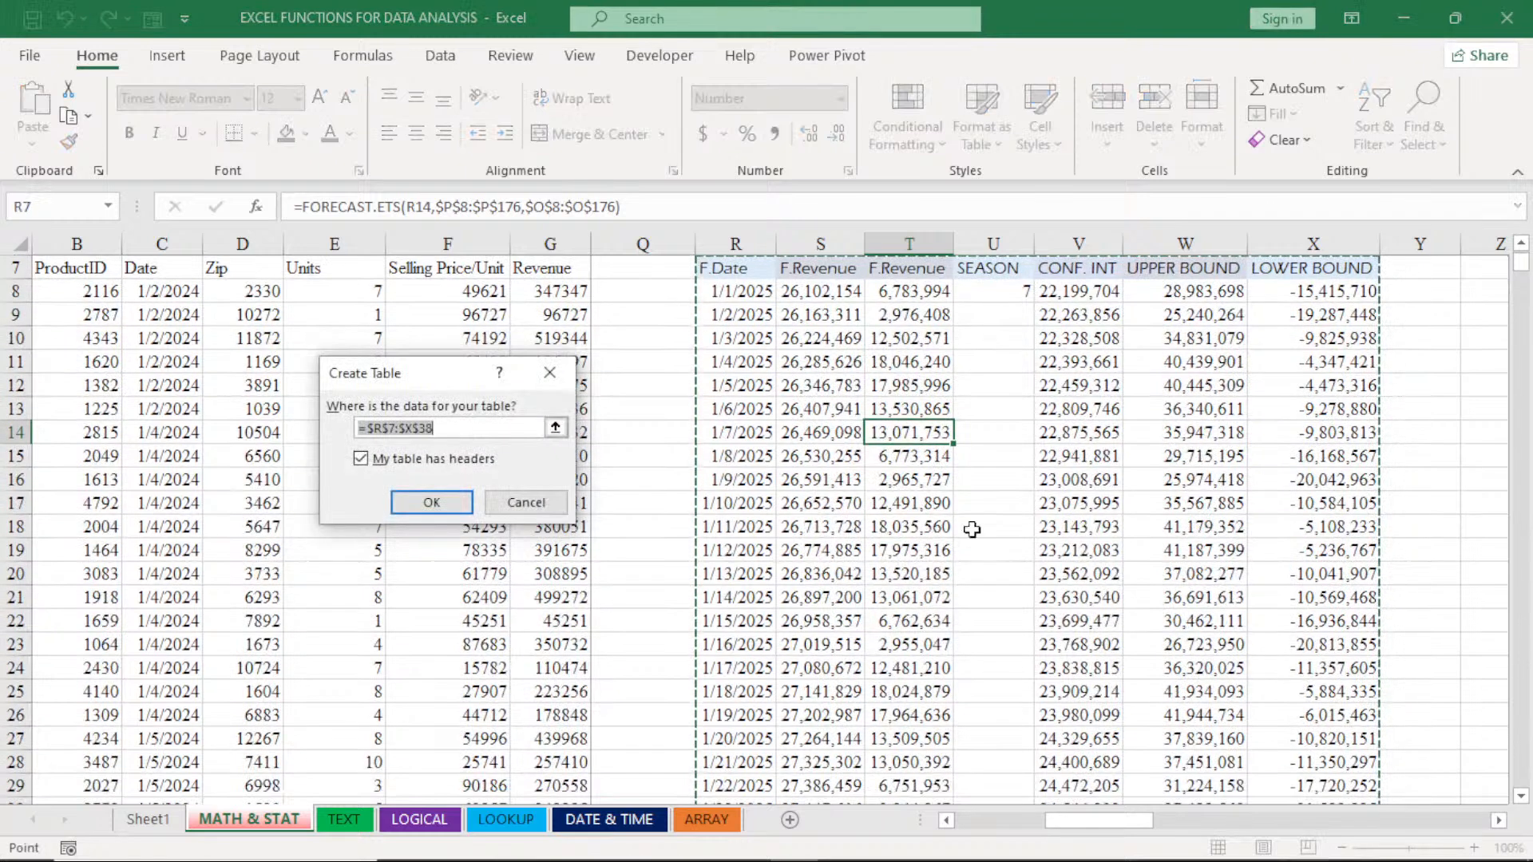
left_click(1520, 244)
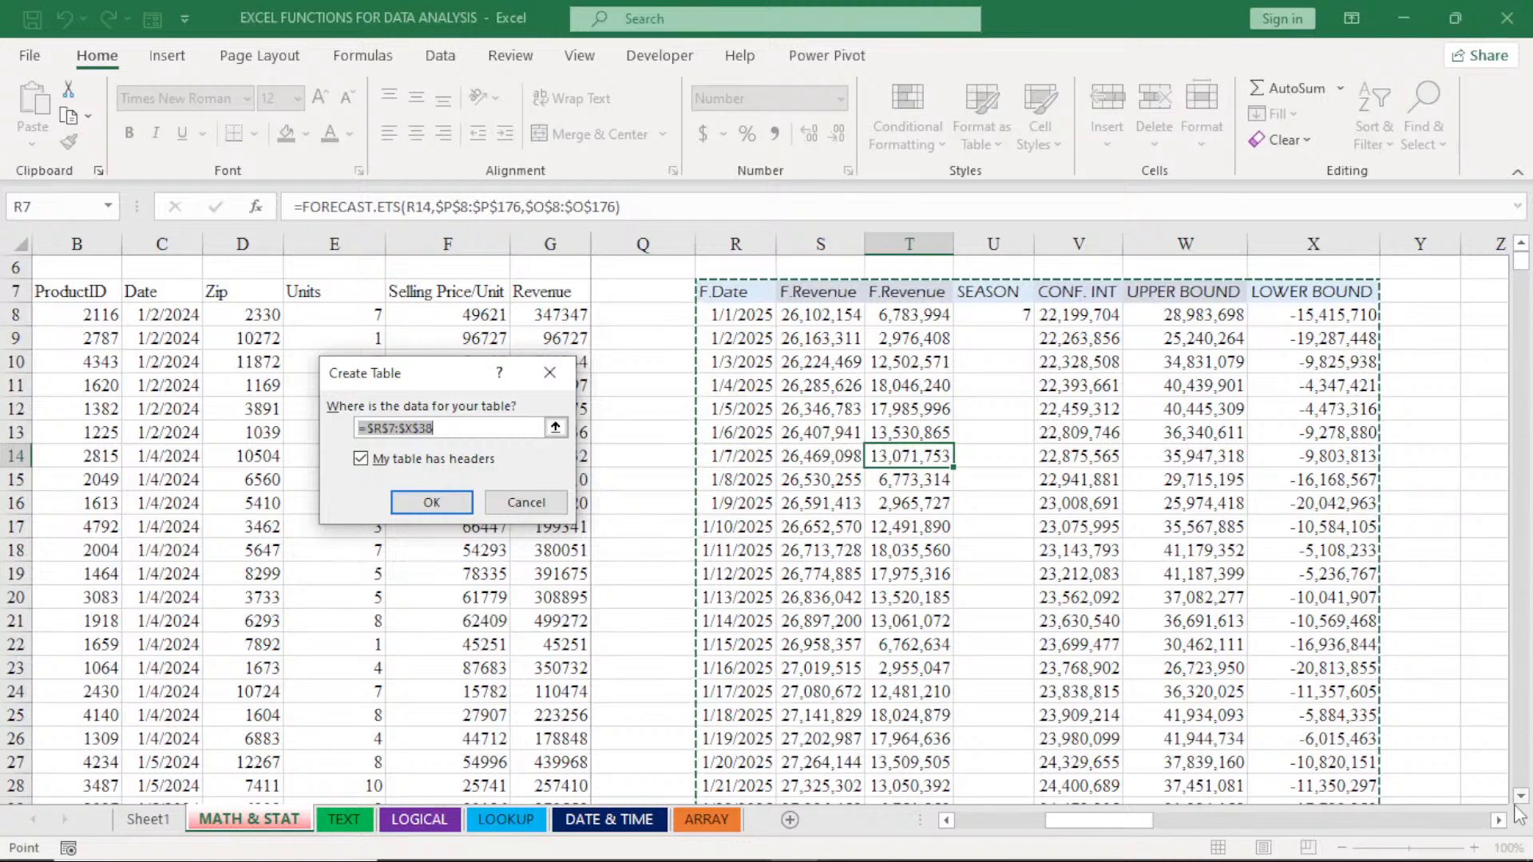
scroll(1519, 800, "down", 5)
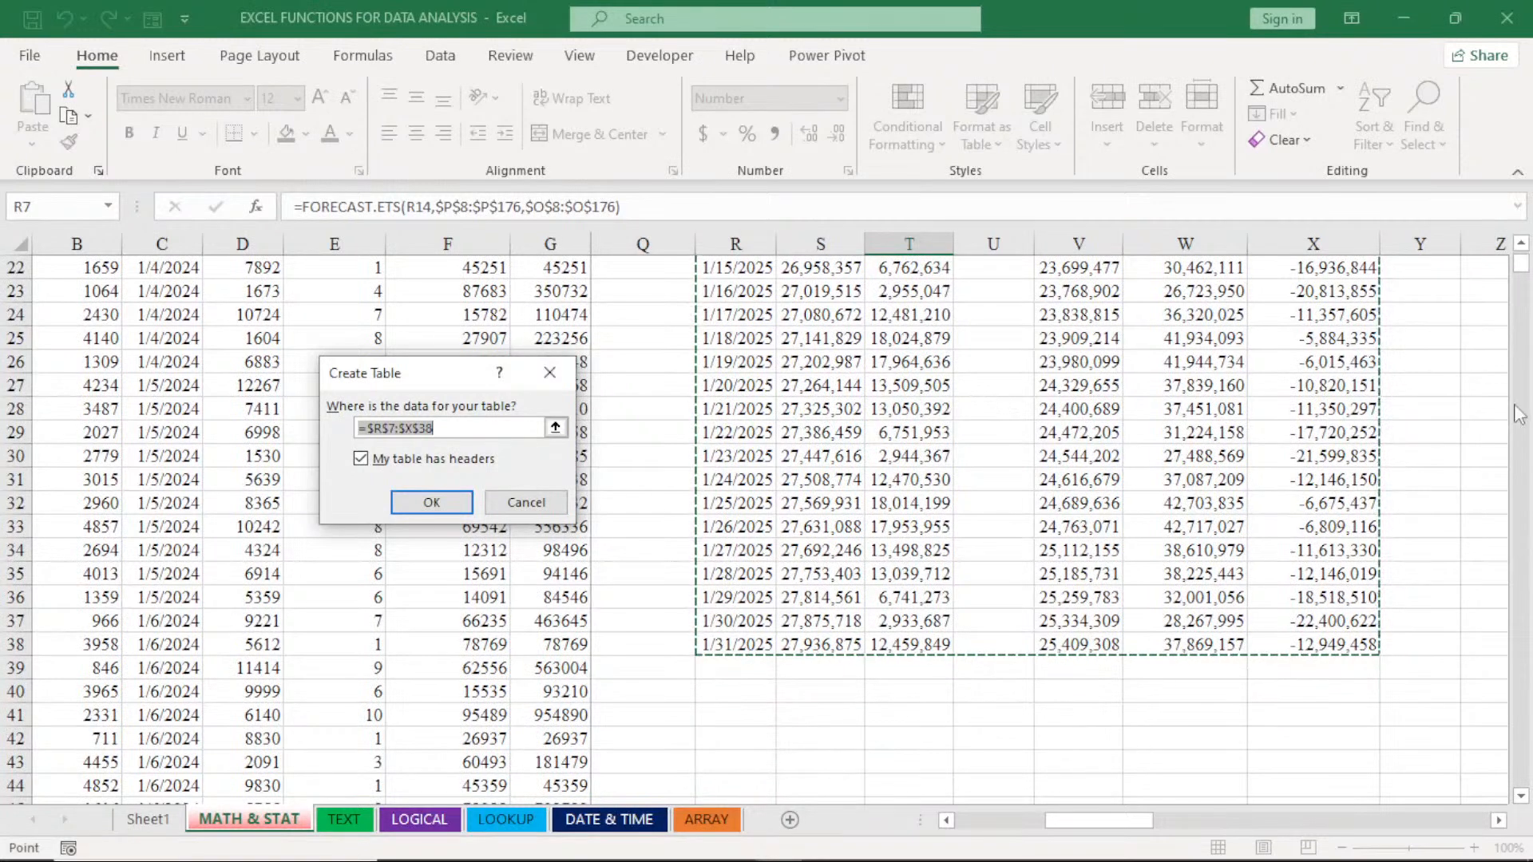
scroll(1519, 415, "up", 2)
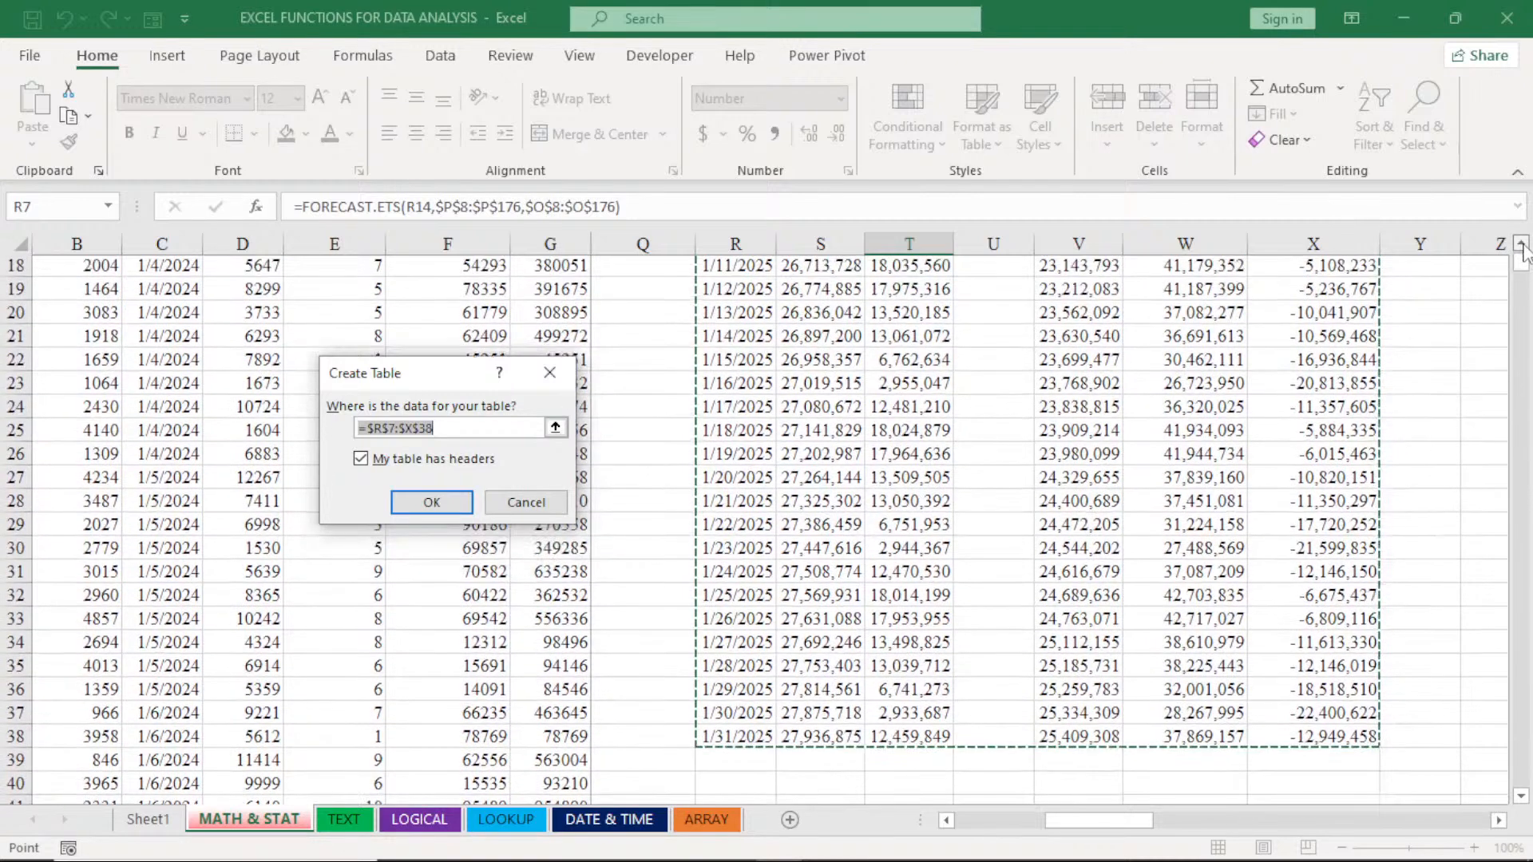
scroll(1523, 250, "up", 3)
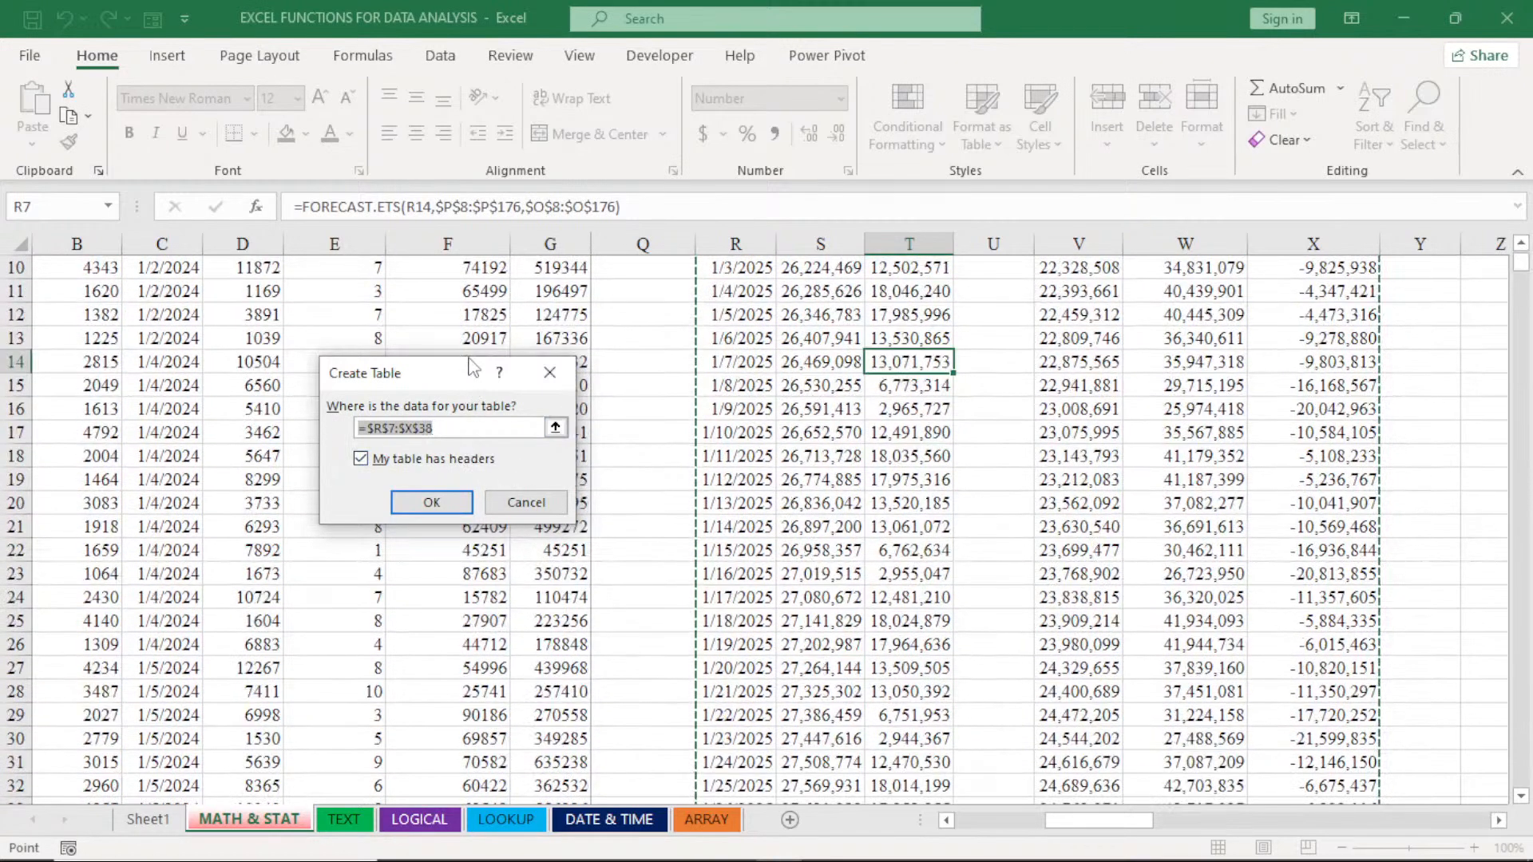
left_click_drag(471, 363, 1123, 507)
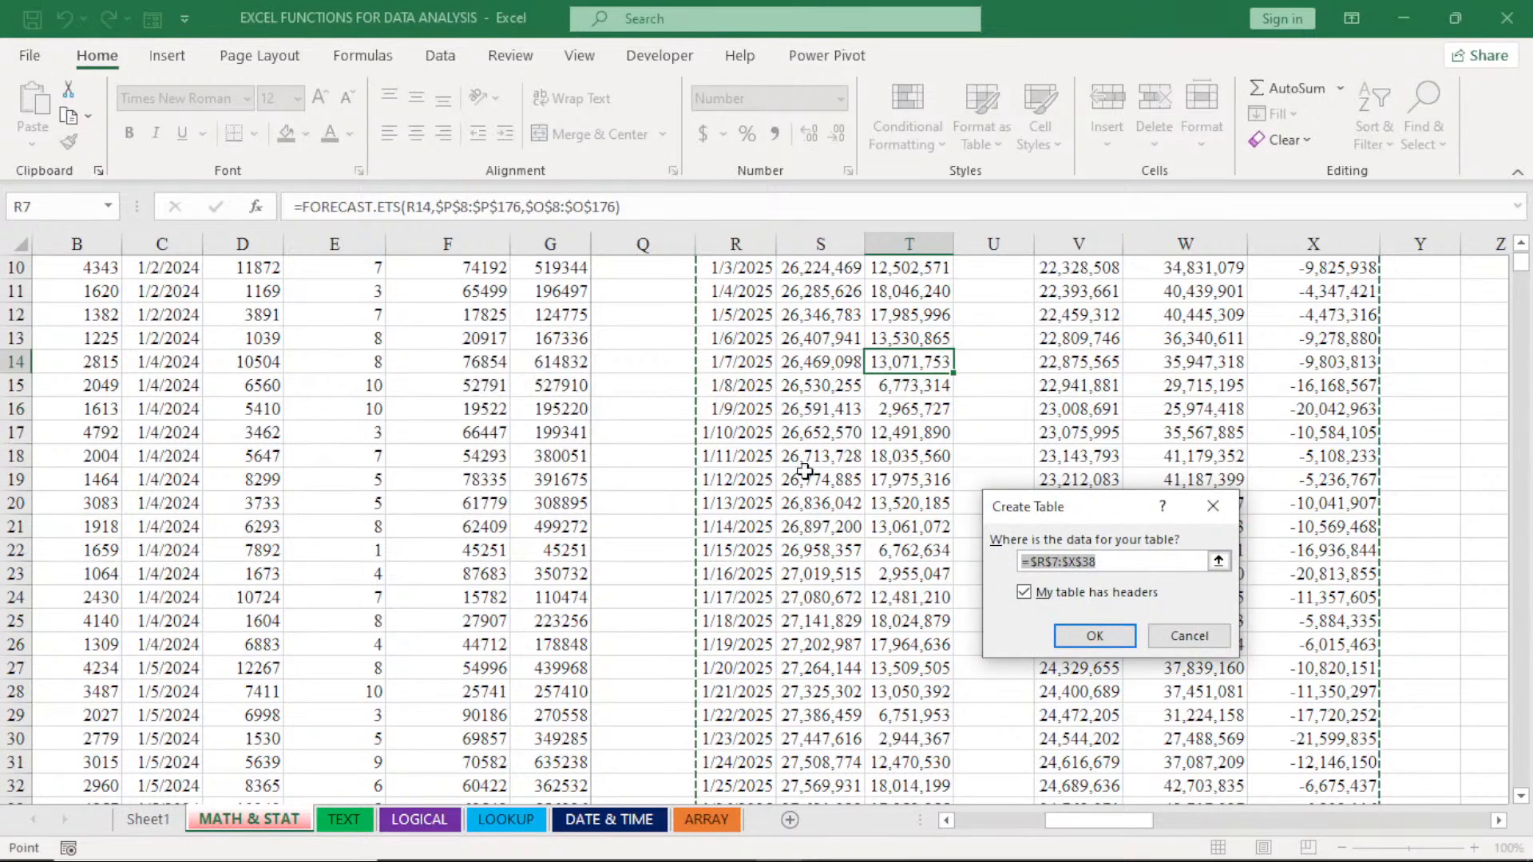
left_click(1025, 595)
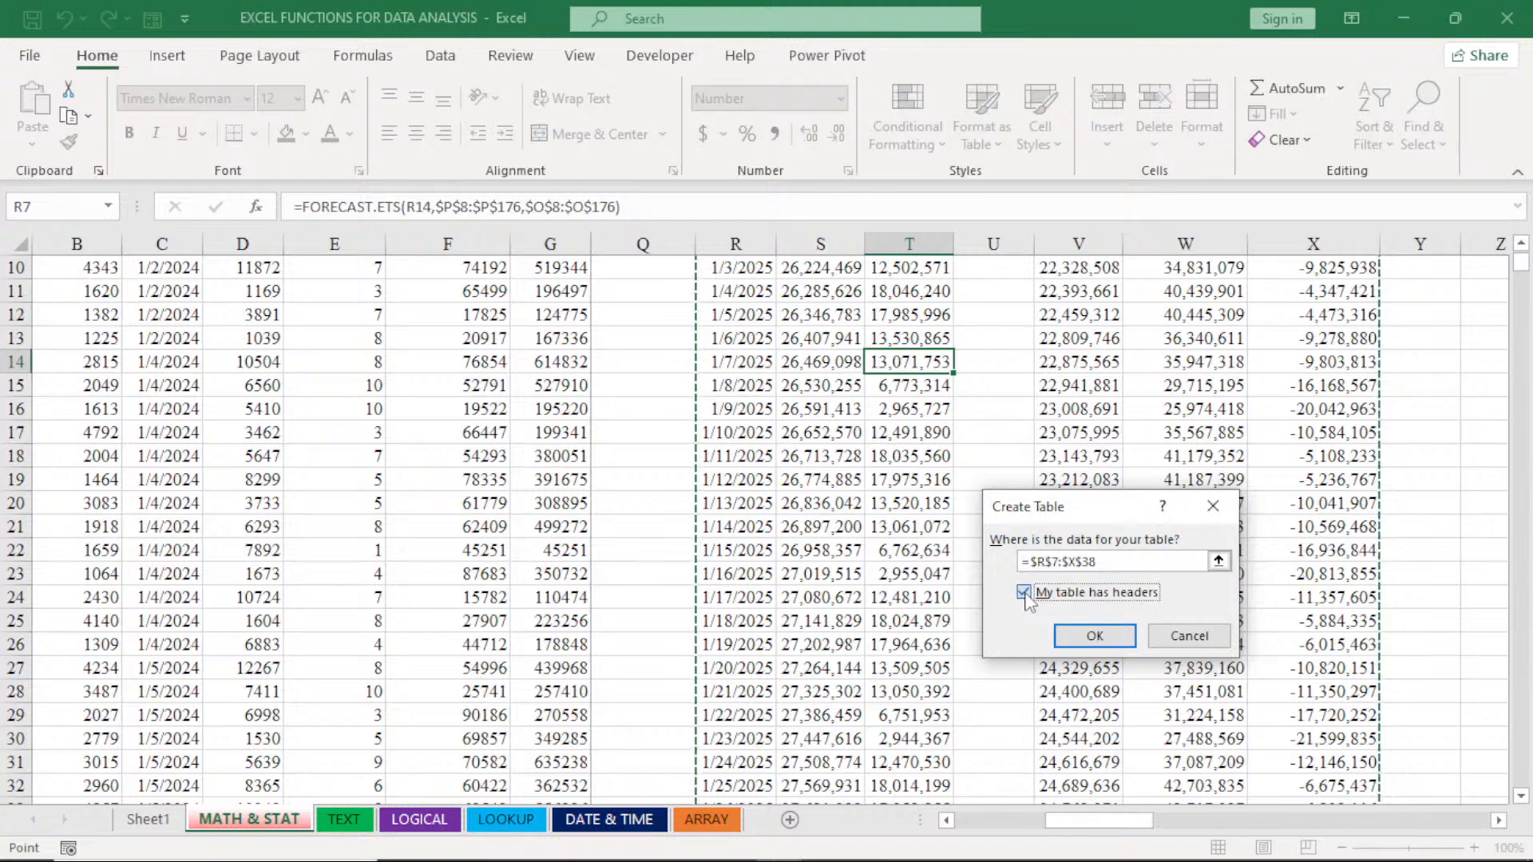
left_click(1025, 595)
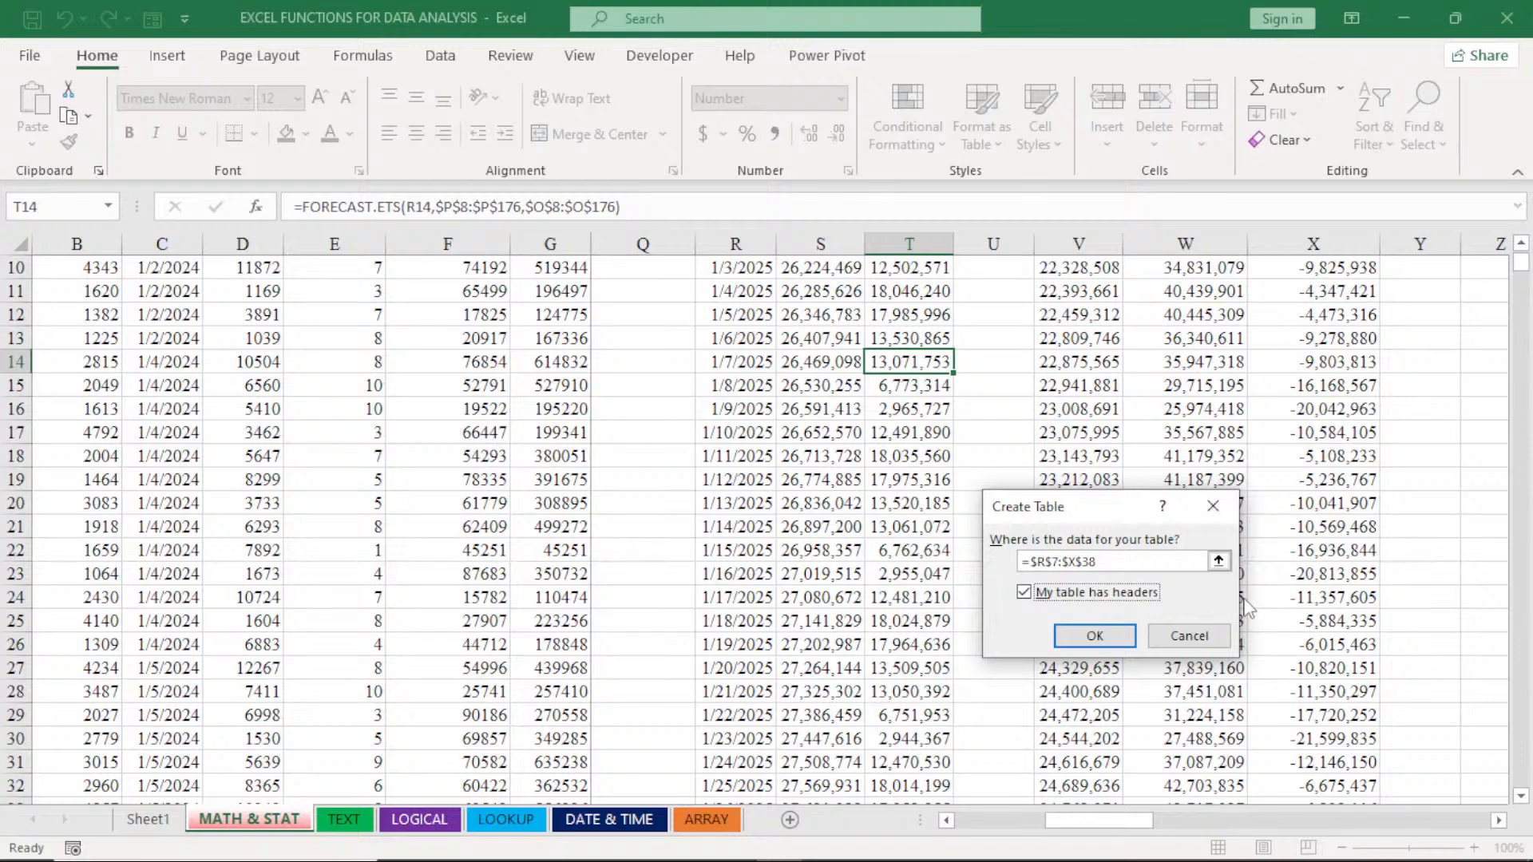
left_click(1093, 636)
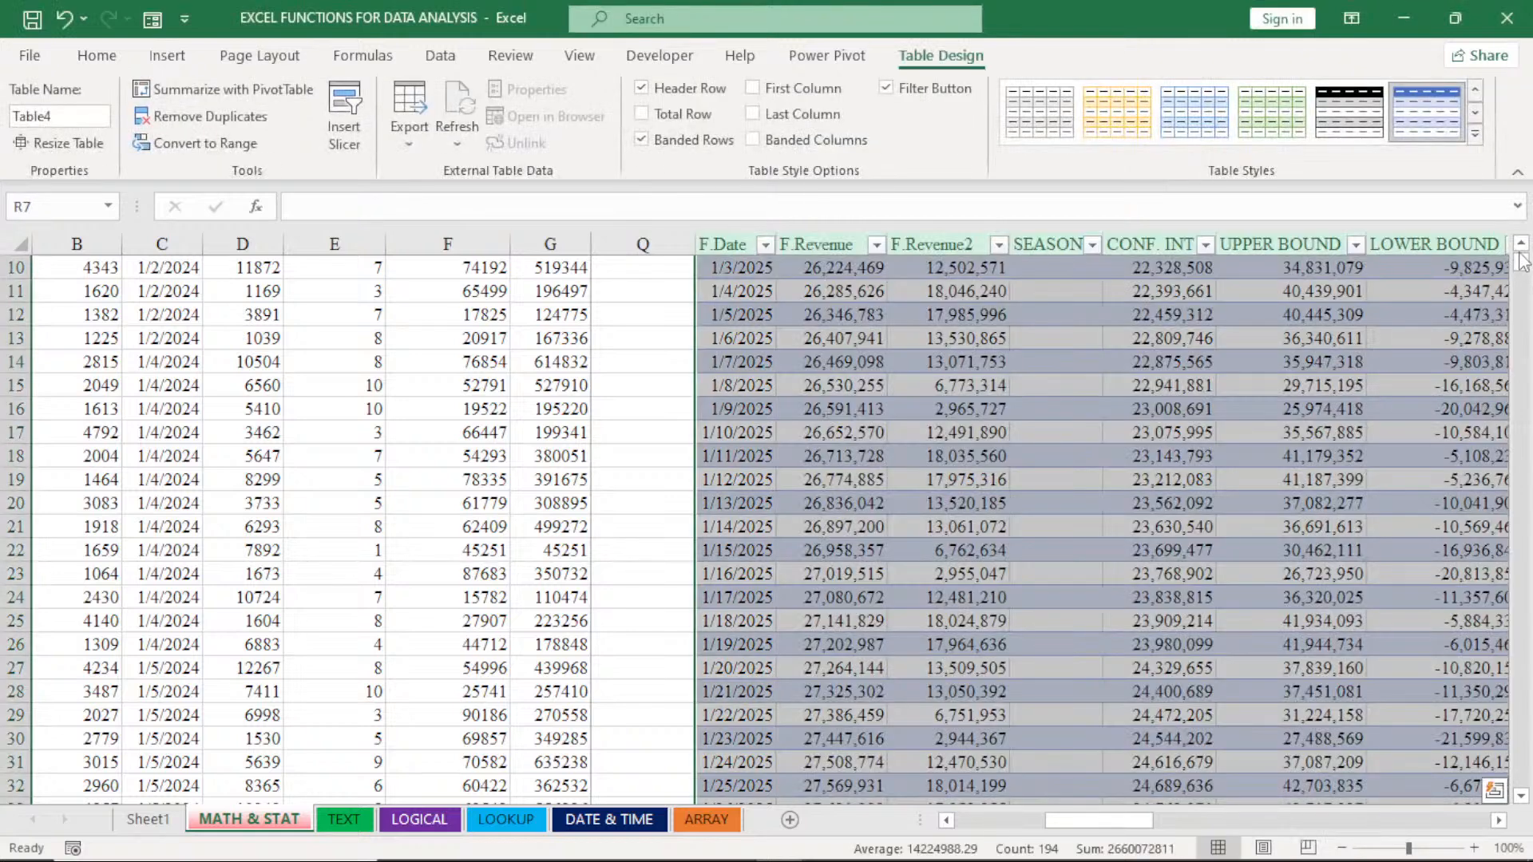
scroll(1519, 271, "up", 3)
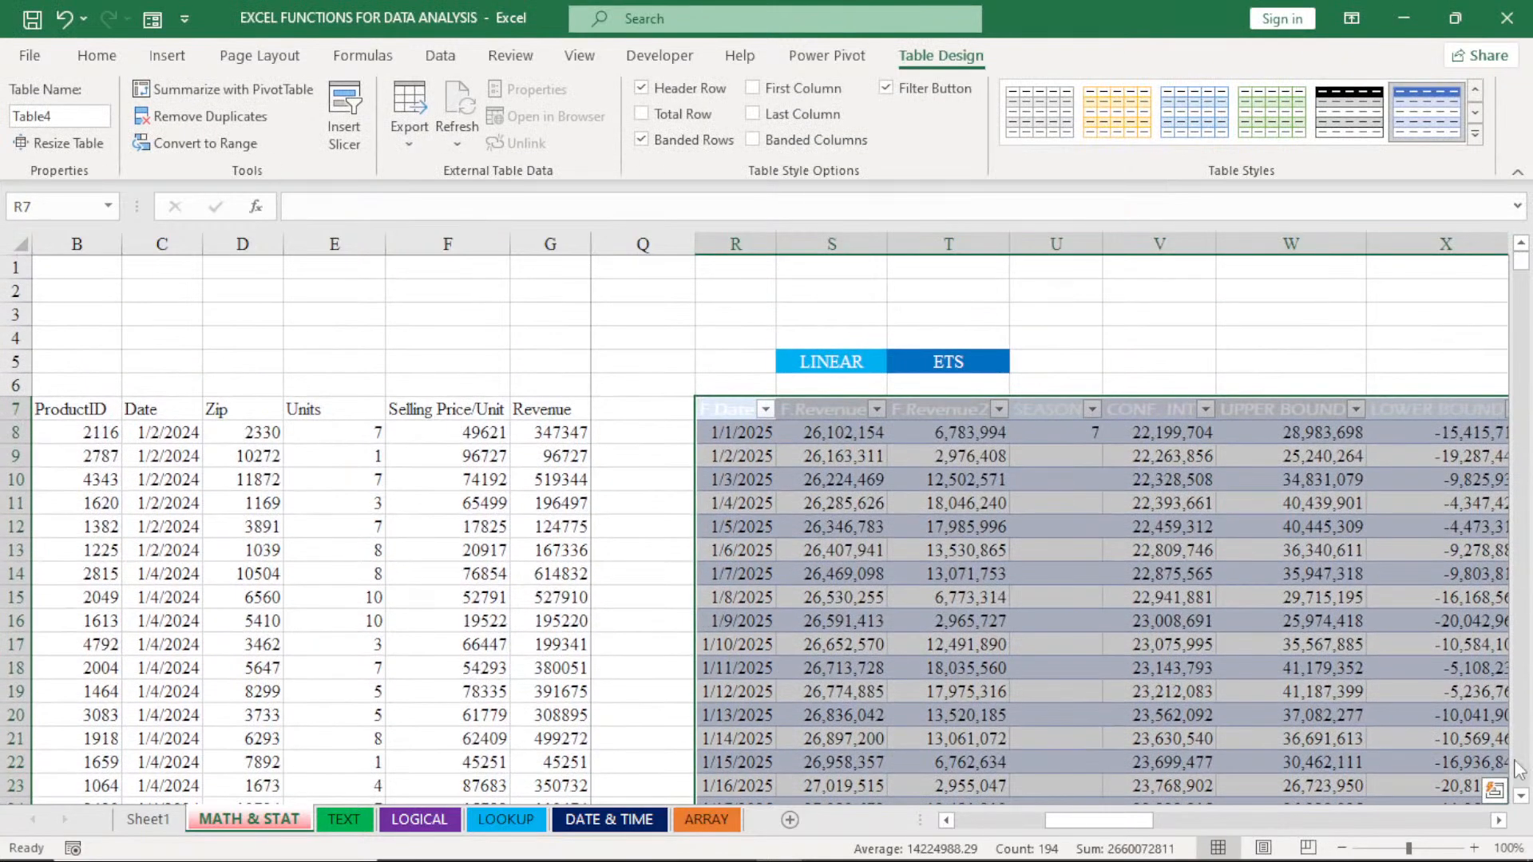
left_click(1498, 820)
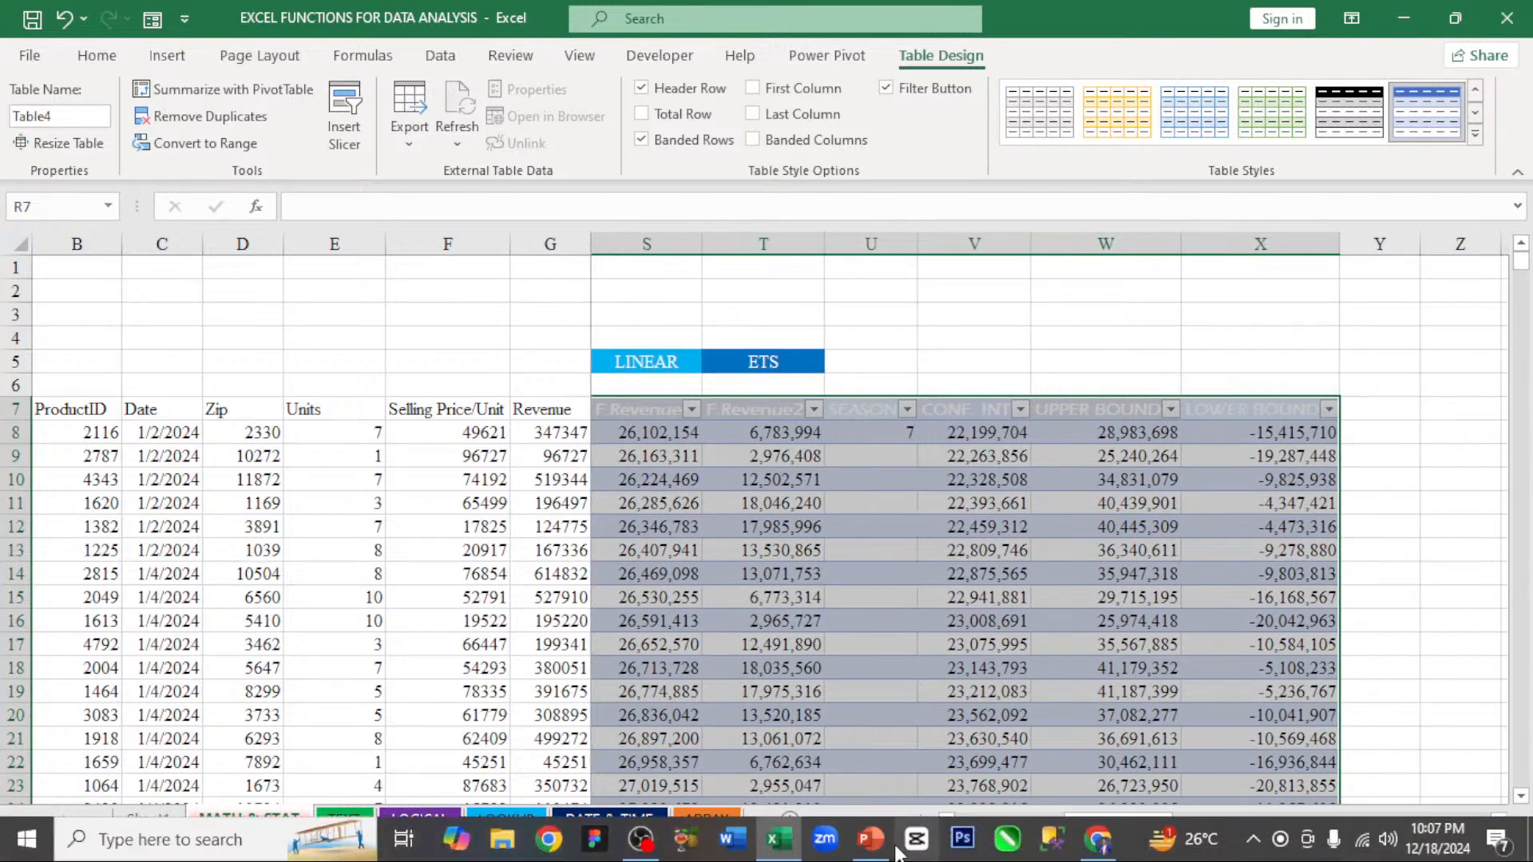
left_click(950, 822)
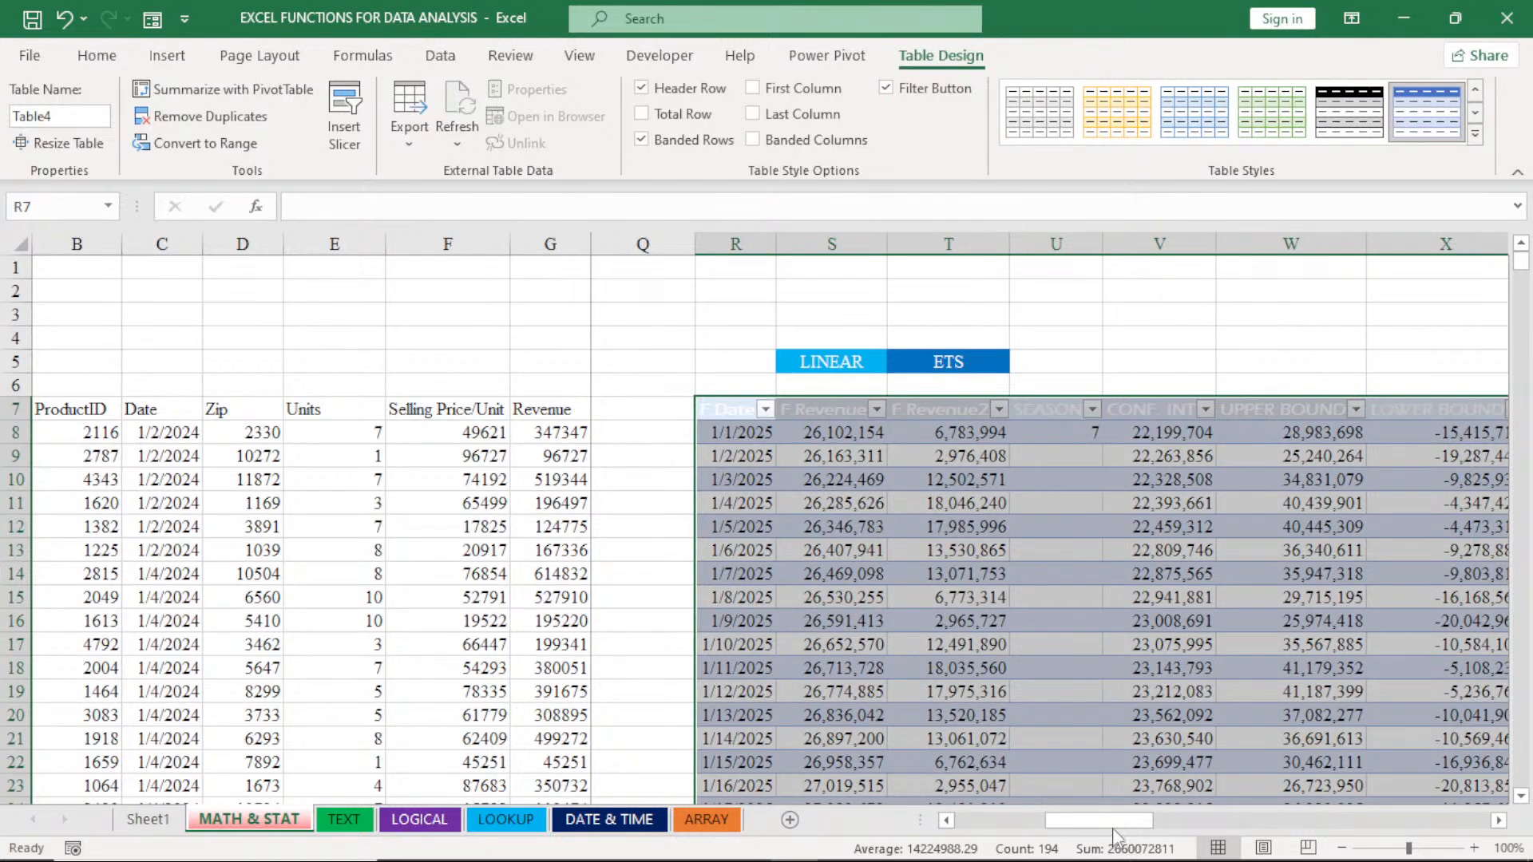
- Apply a green banded style from the Medium table styles to the forecast table
left_click_drag(1113, 830, 1117, 827)
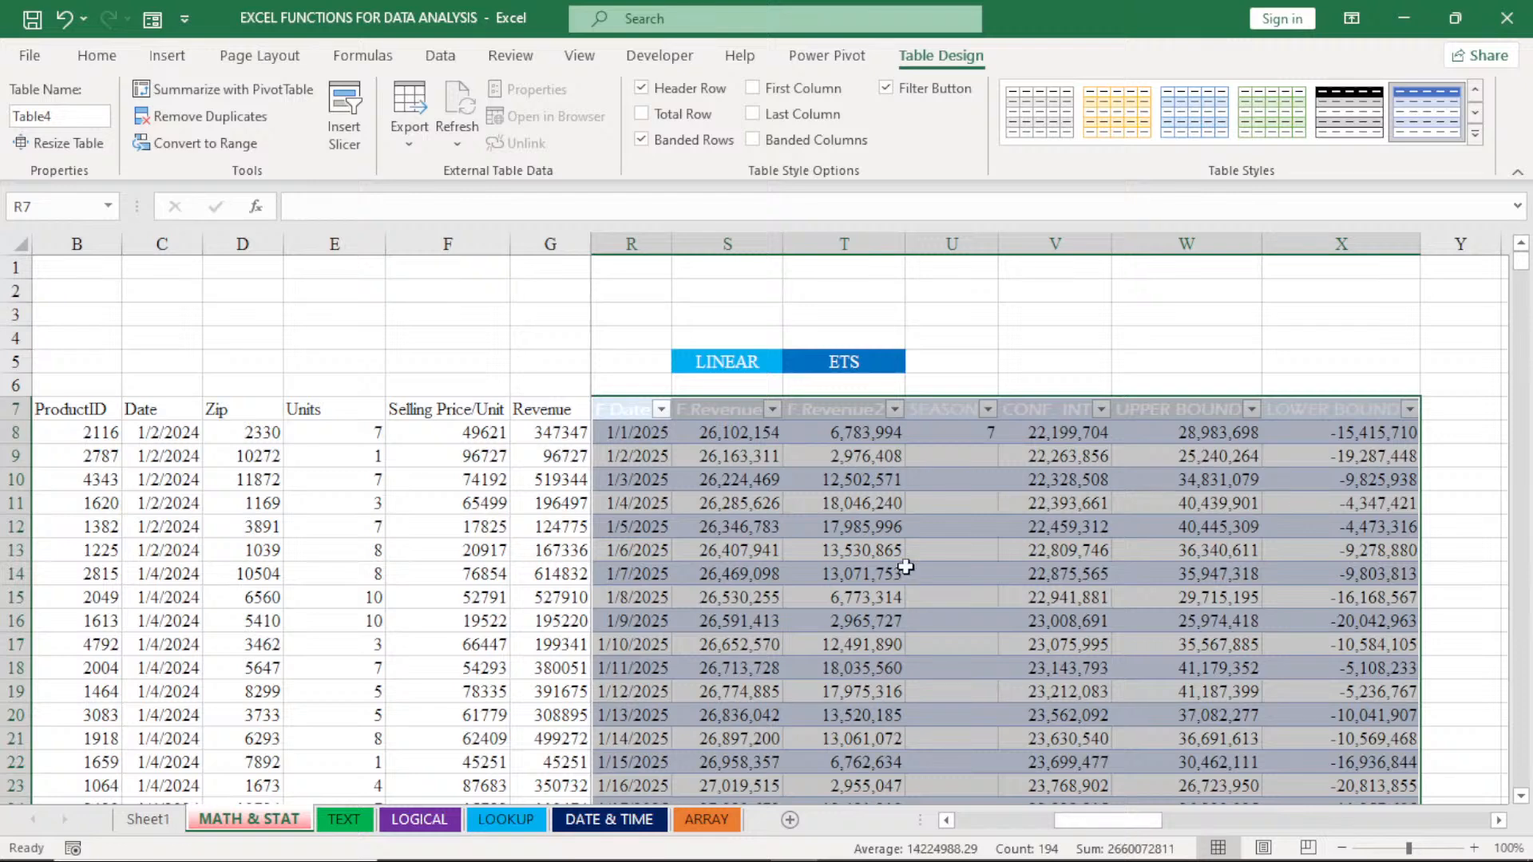
left_click(846, 595)
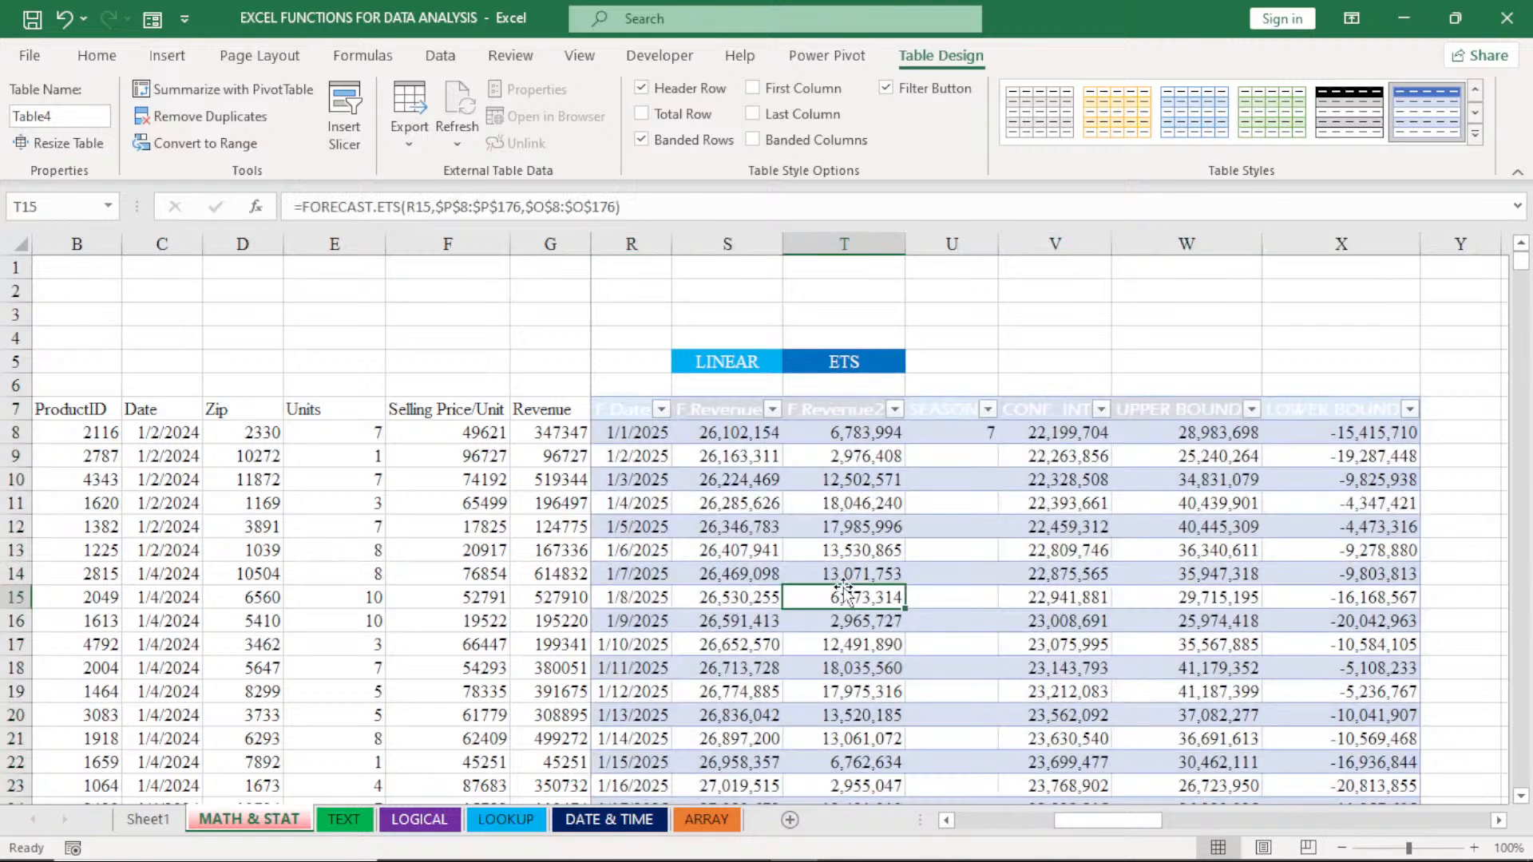
left_click(1474, 135)
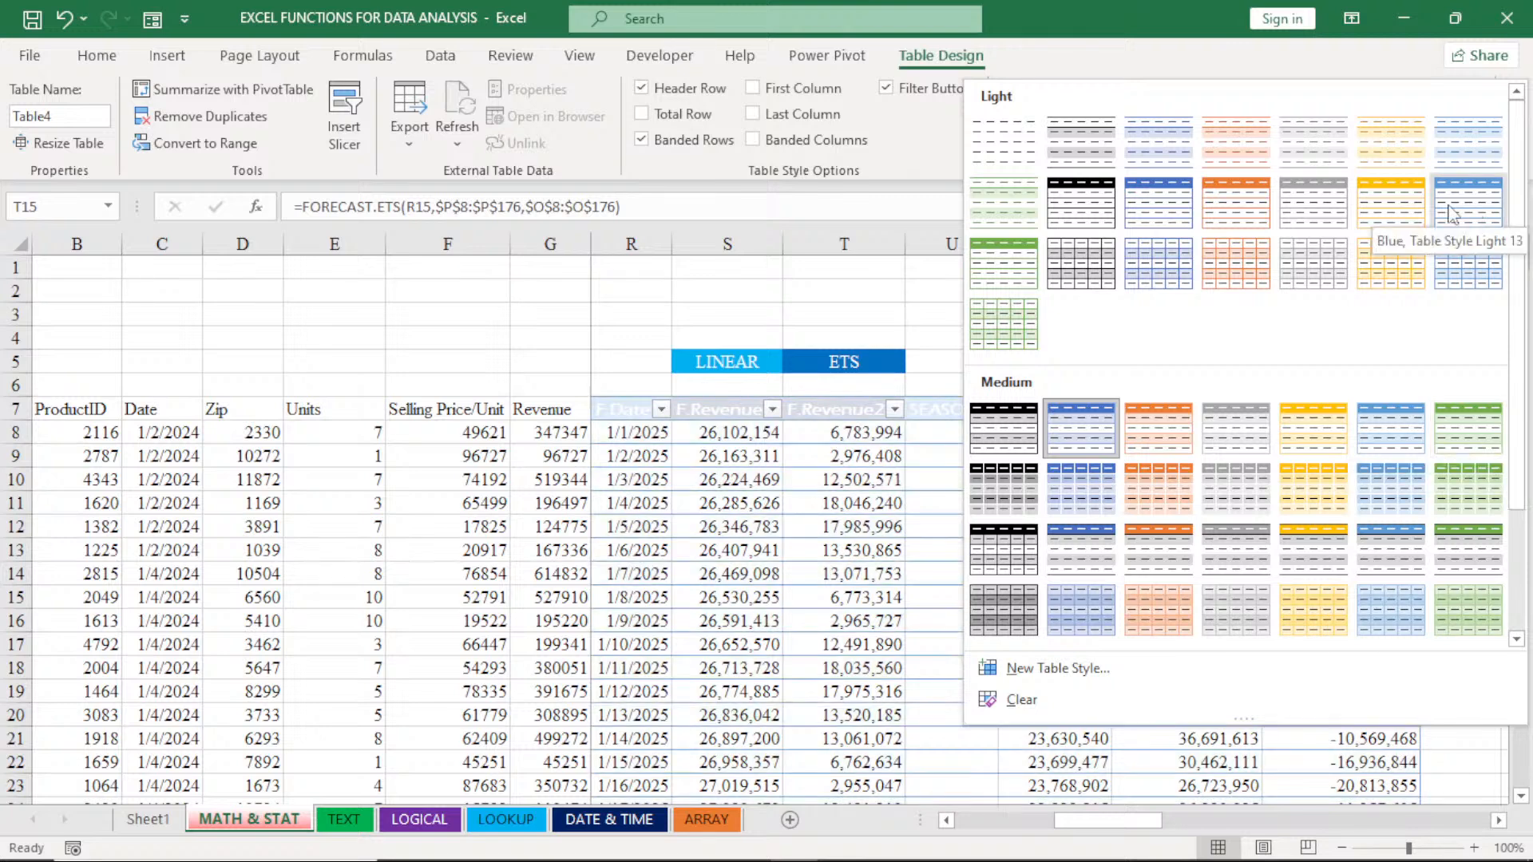
left_click(1468, 556)
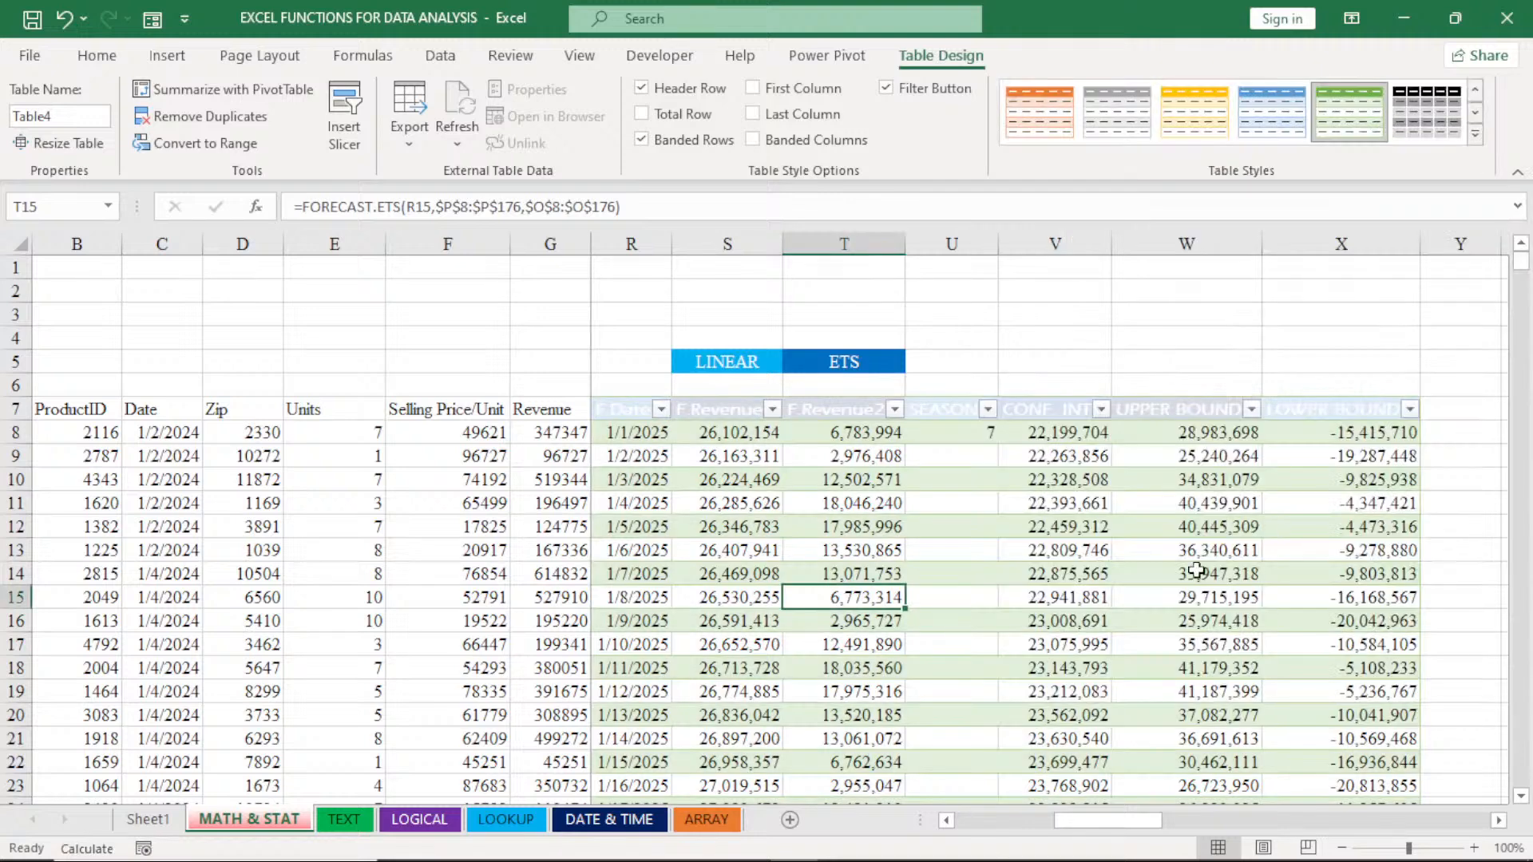
left_click(1119, 626)
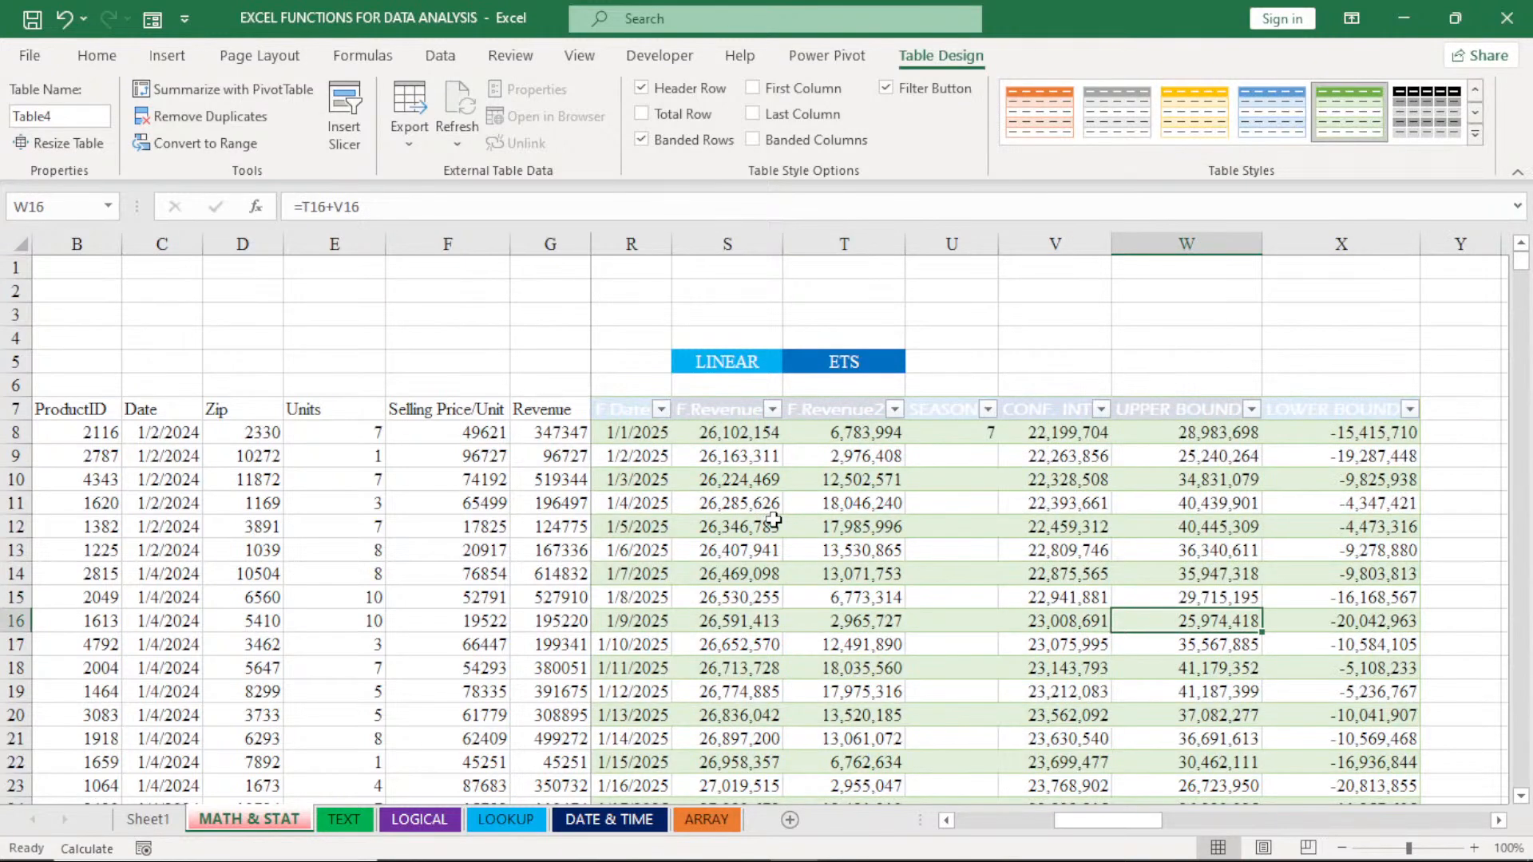
- Set the font colour of the forecast table's header cells R7:X7 to Black, Text 1
left_click(620, 413)
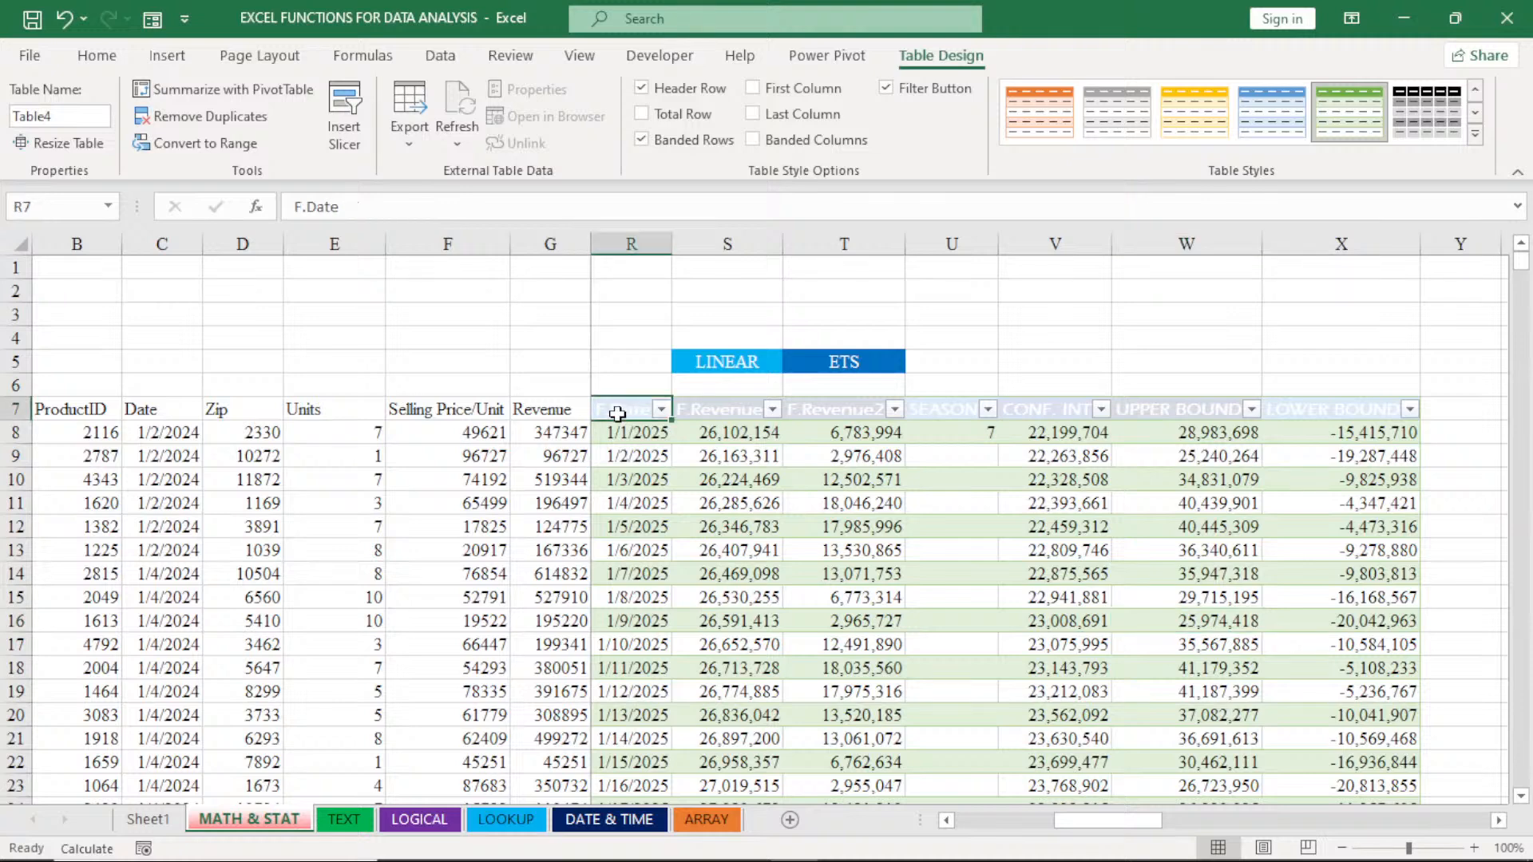
left_click_drag(617, 414, 1318, 409)
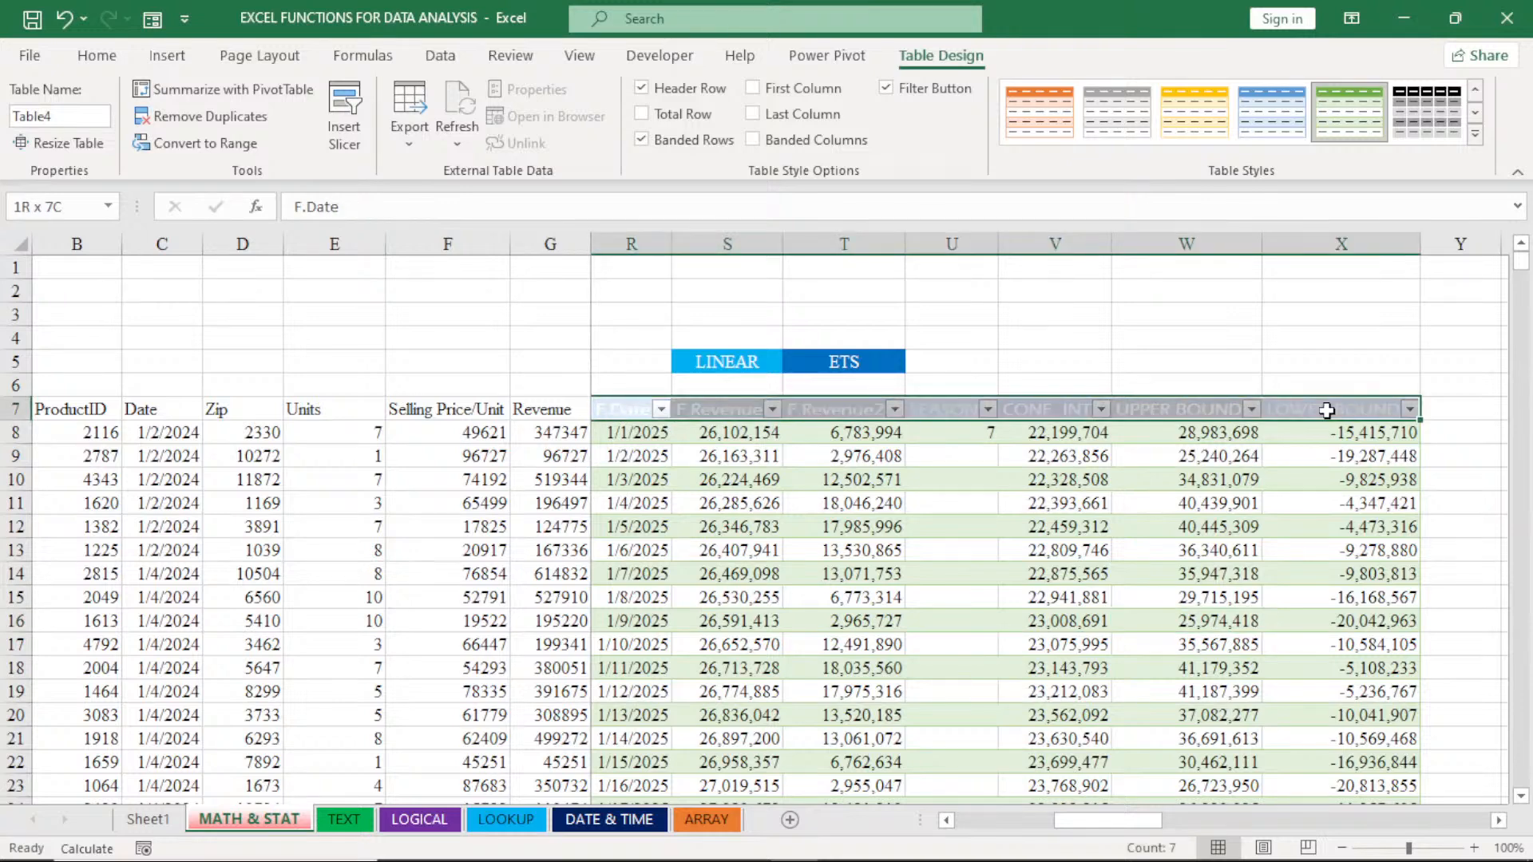
left_click(99, 56)
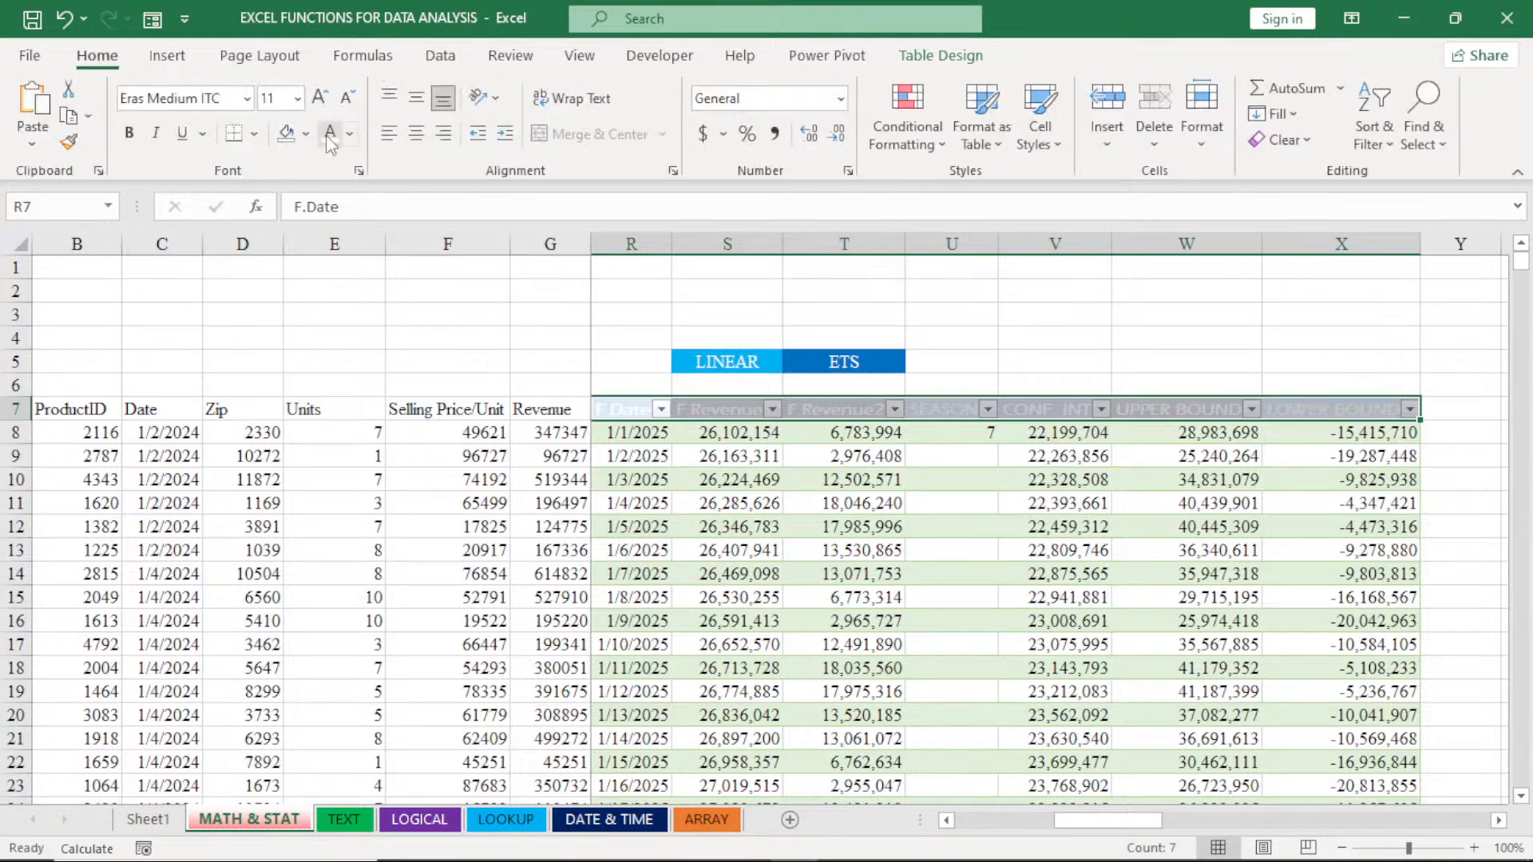
left_click(349, 133)
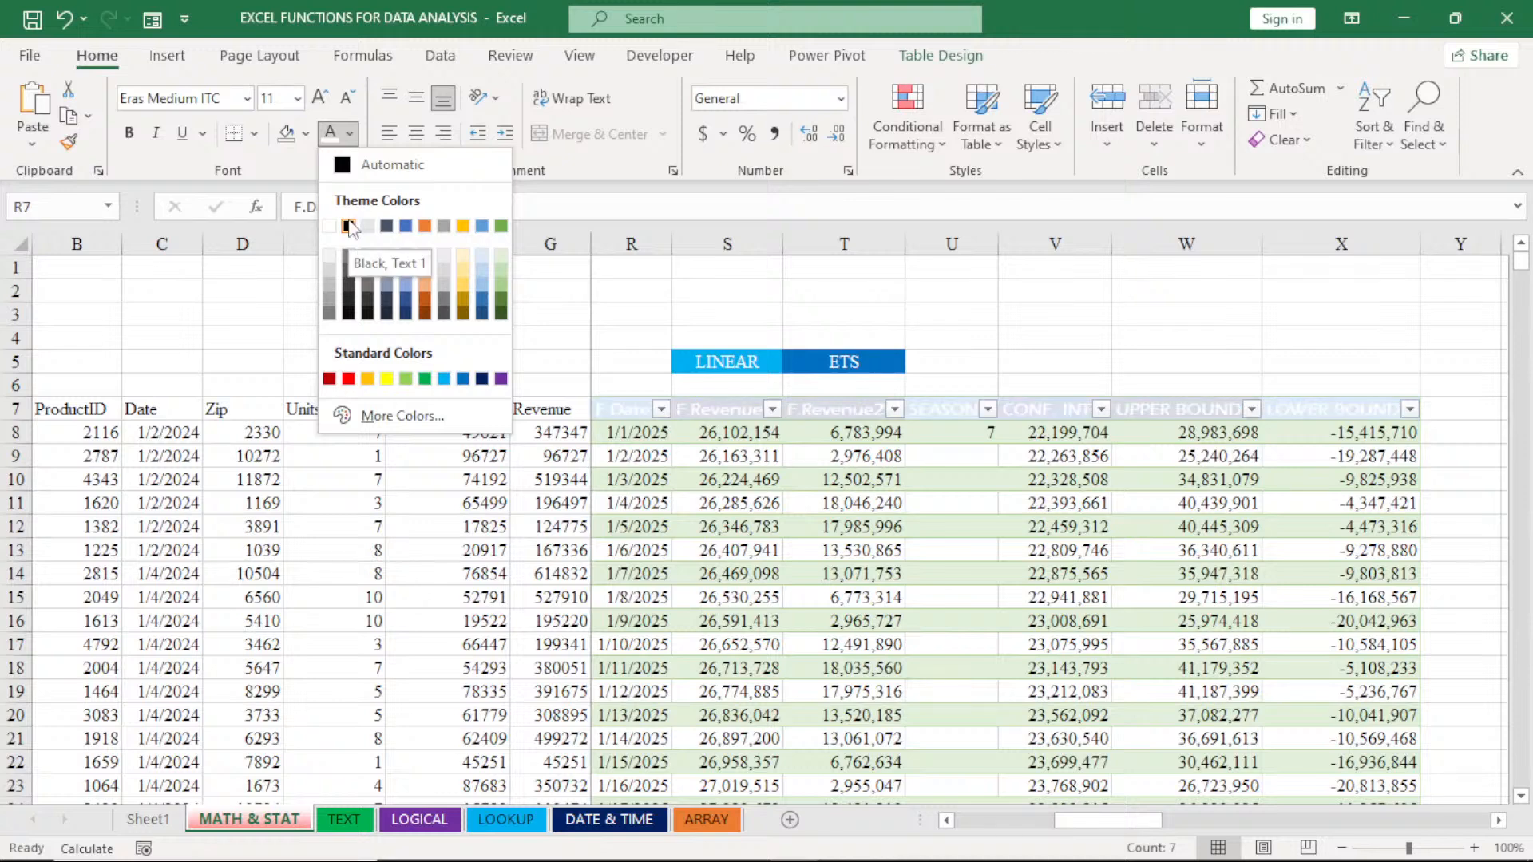
left_click(349, 227)
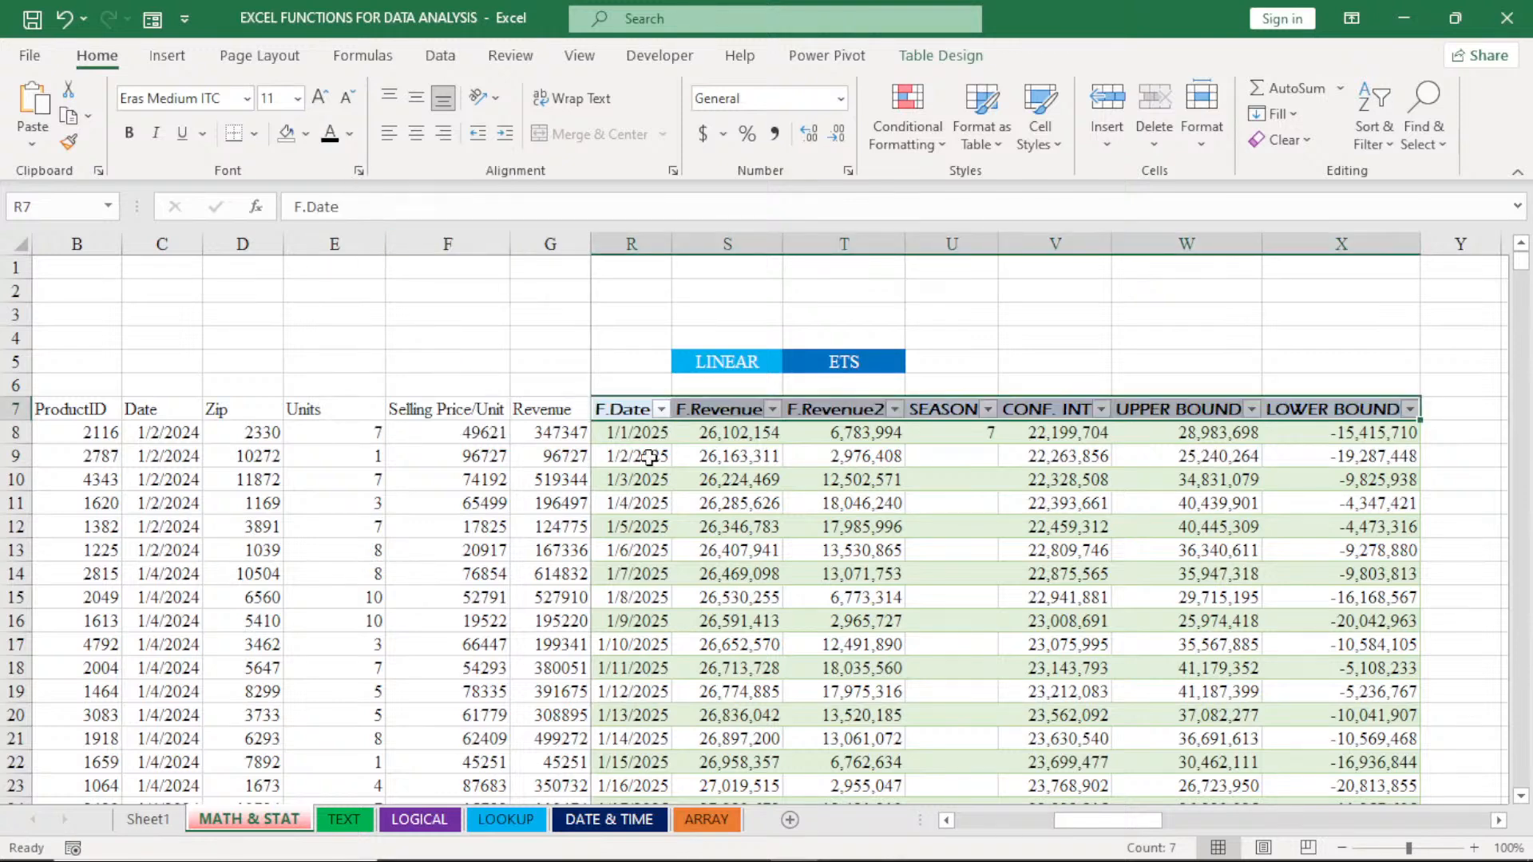
left_click(918, 551)
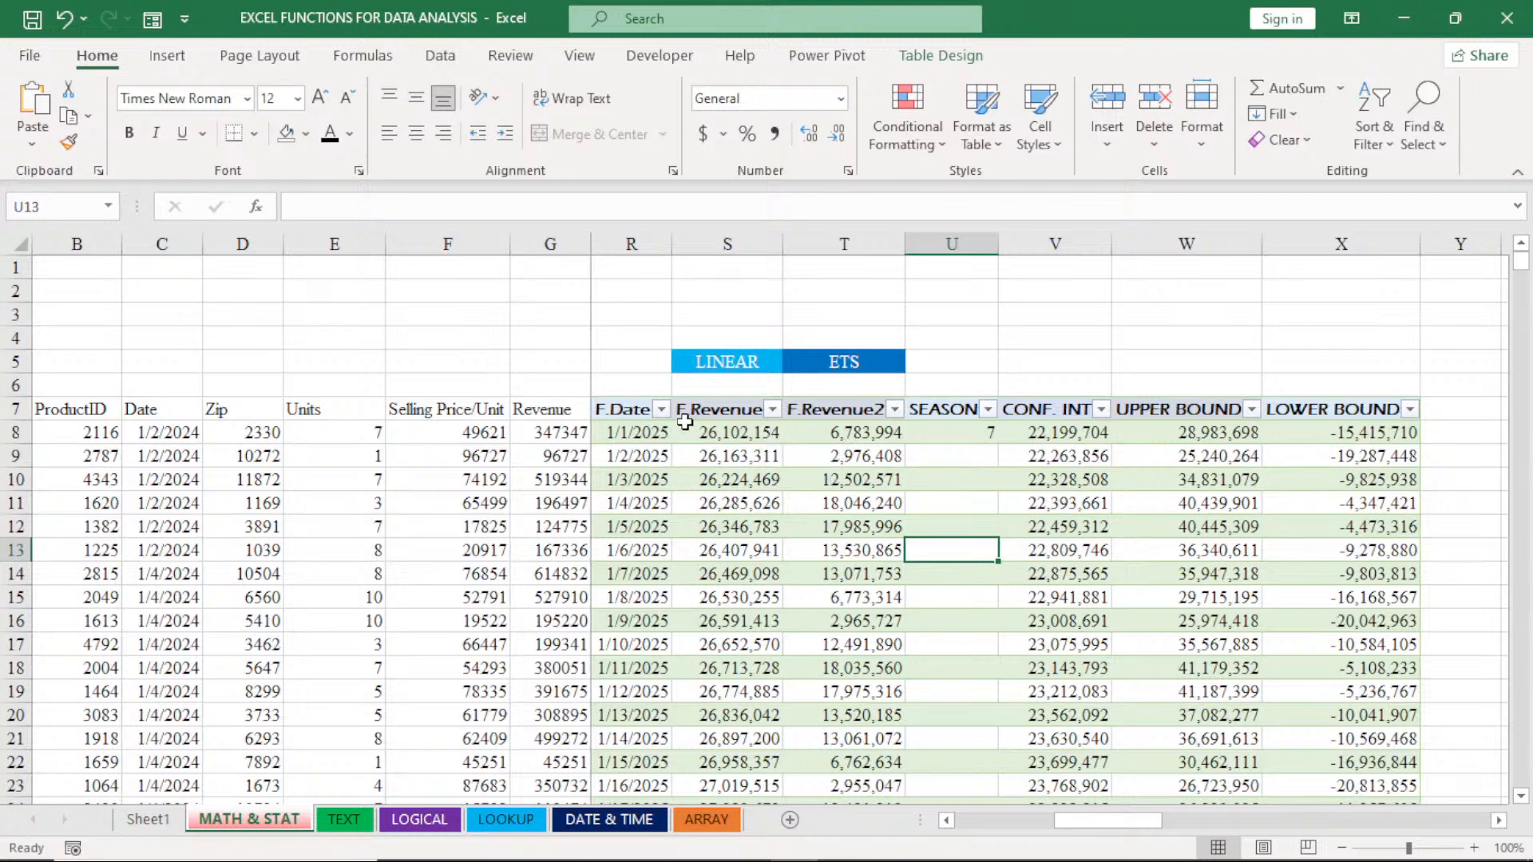
- Filter the F.Revenue2 column of the forecast table to show its top 10 items
left_click(895, 409)
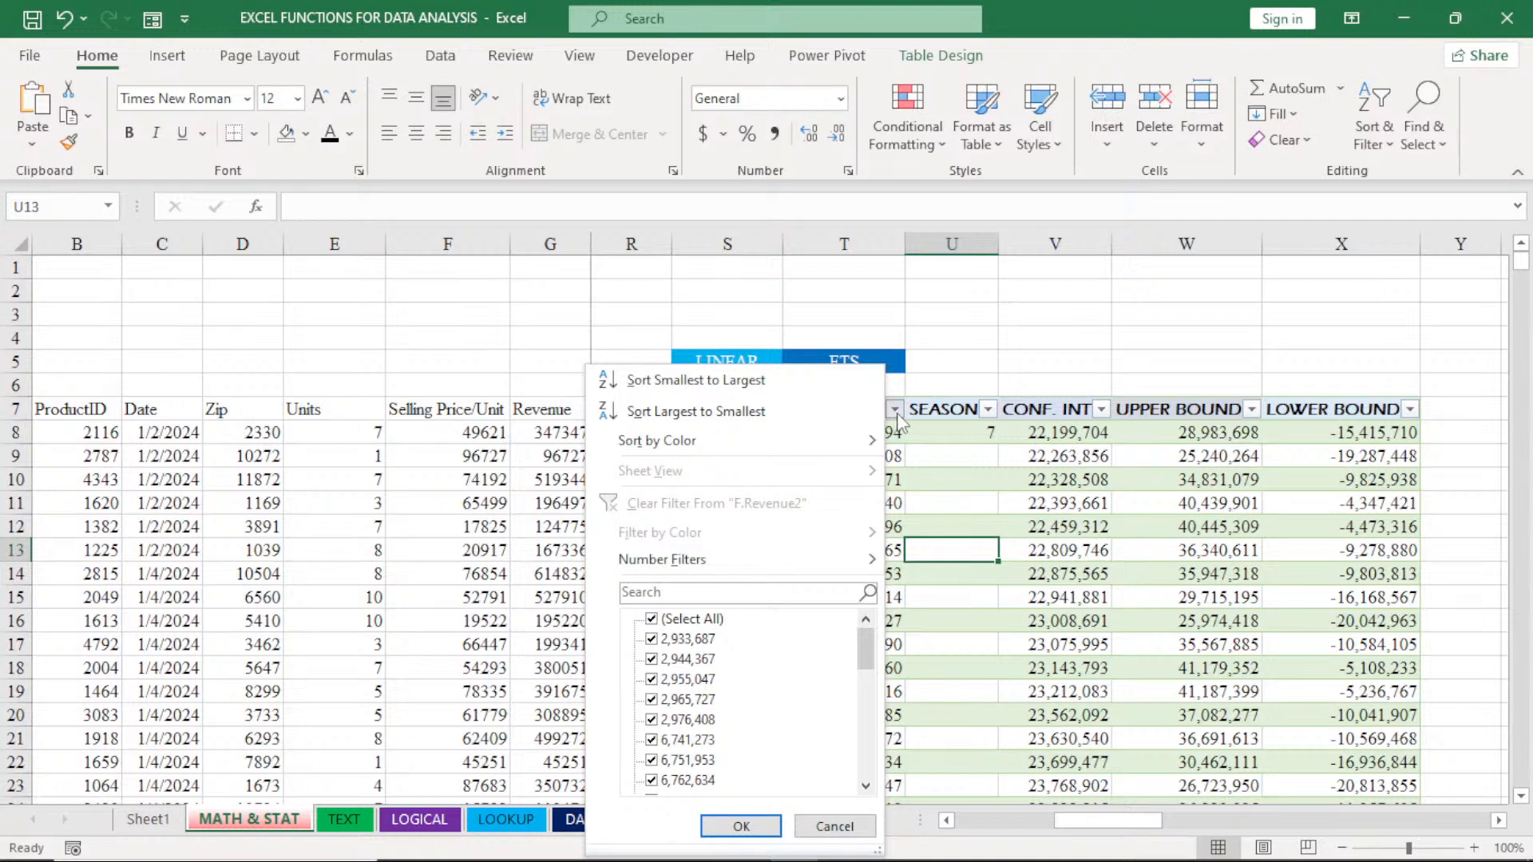
left_click(706, 565)
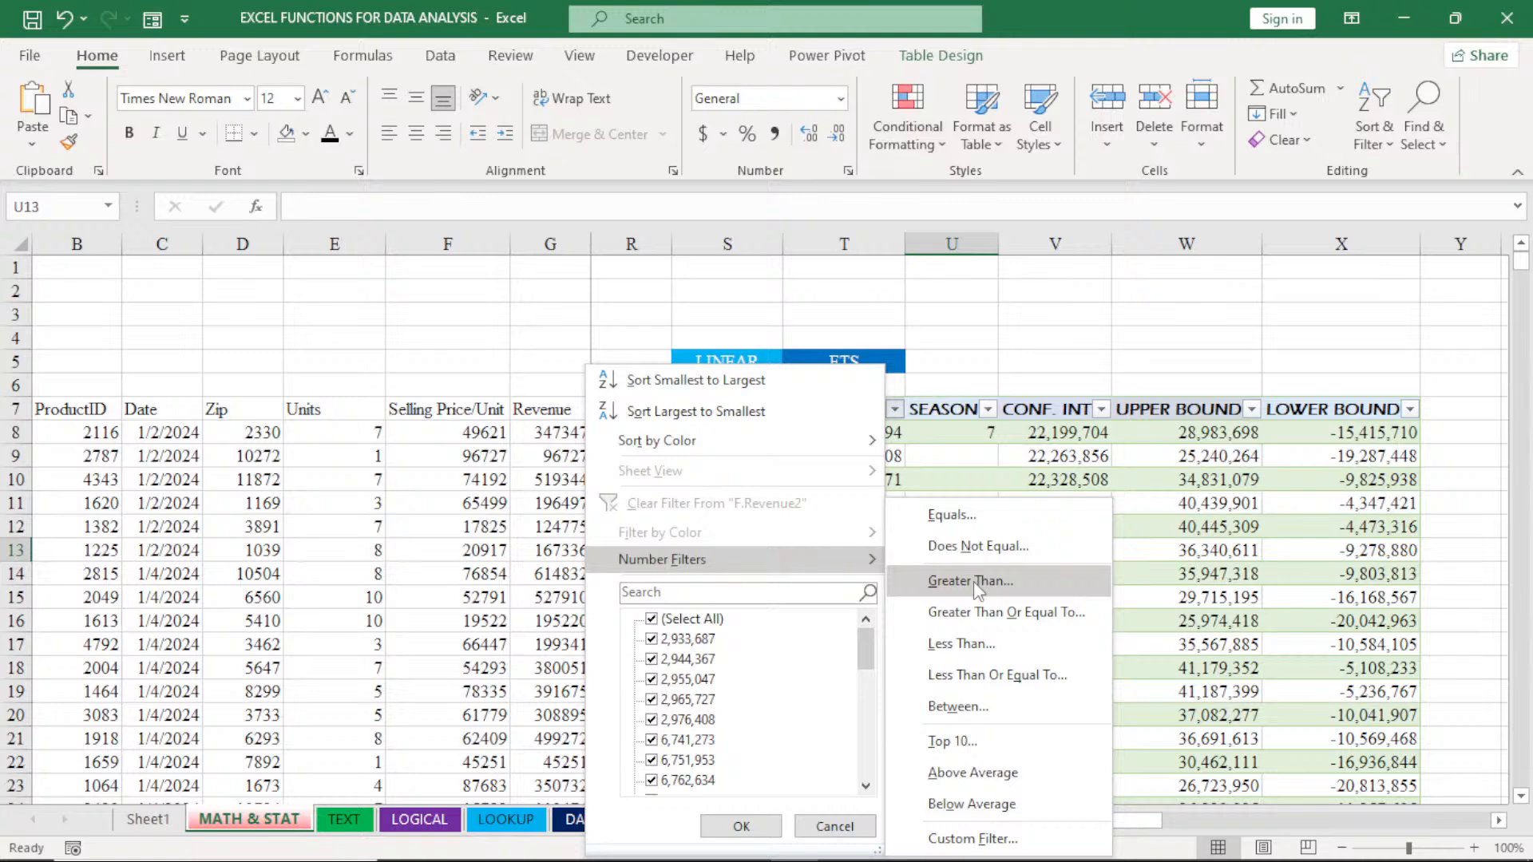
left_click(952, 740)
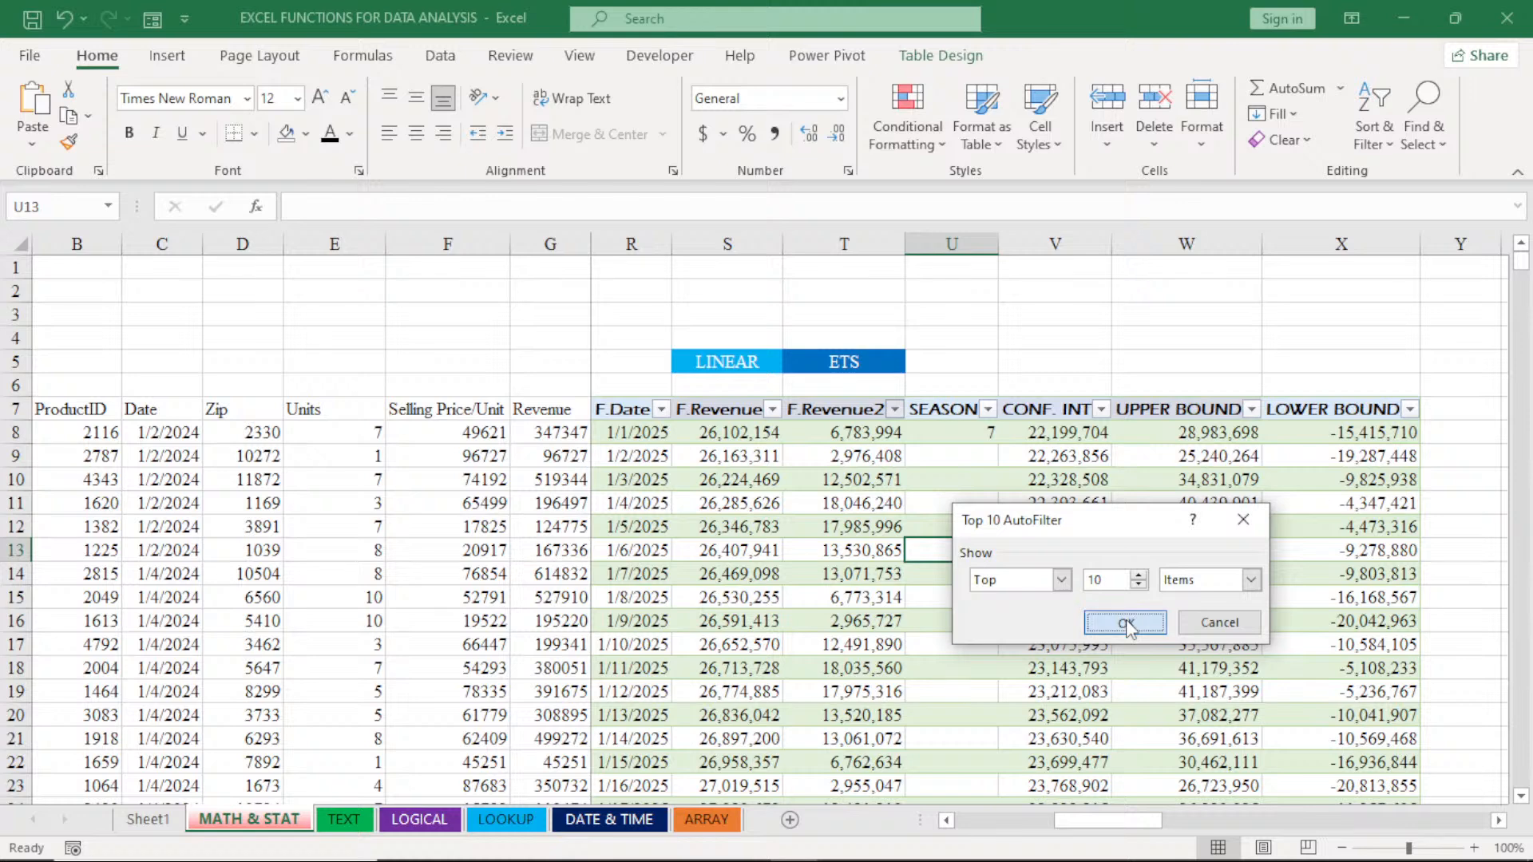
left_click(1126, 622)
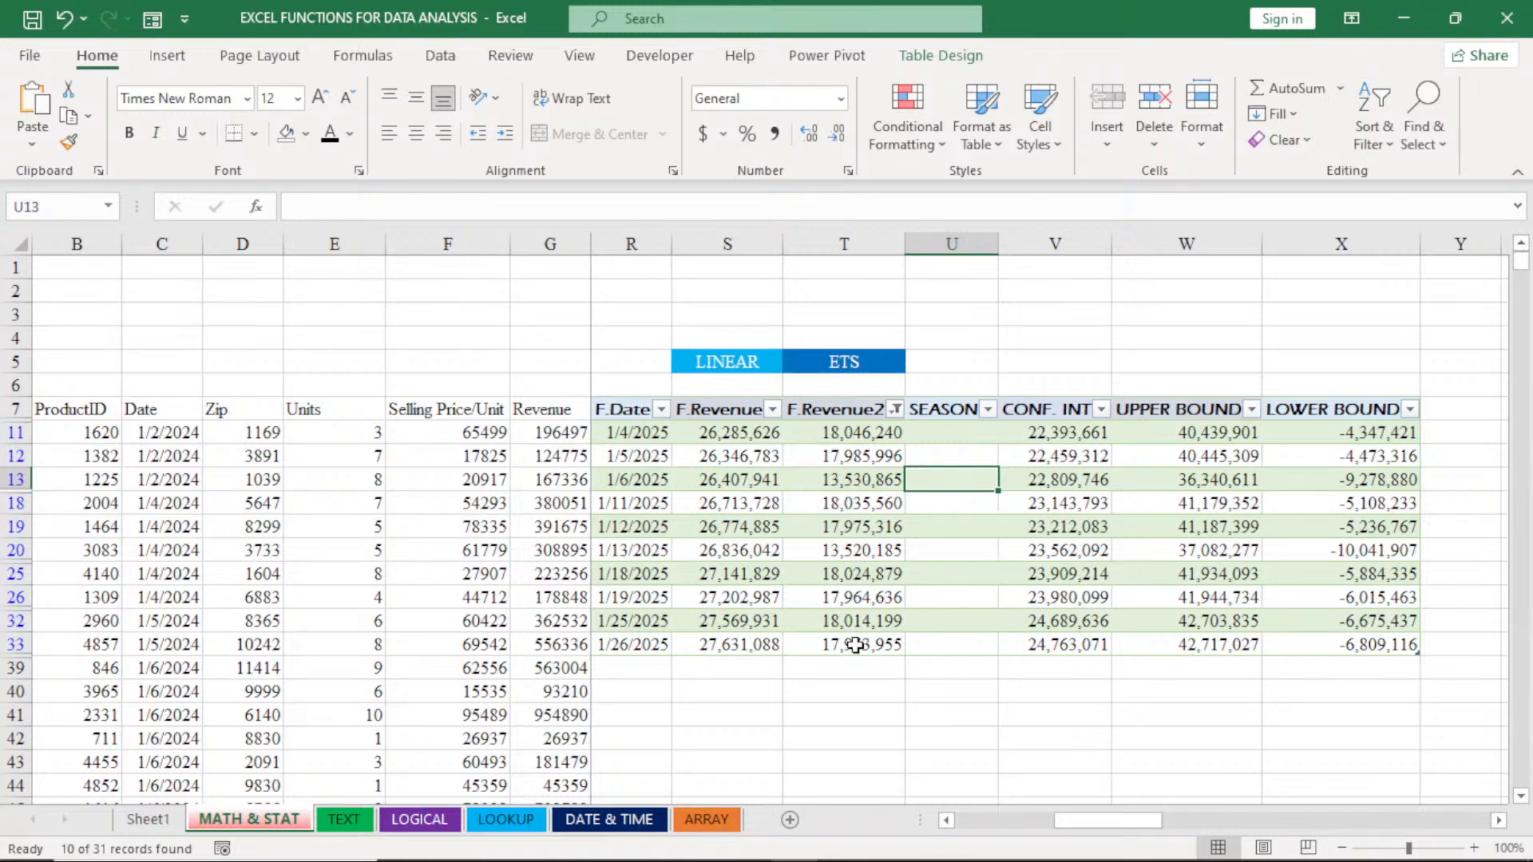
- Clear the top 10 filter from the F.Revenue2 column
left_click(894, 410)
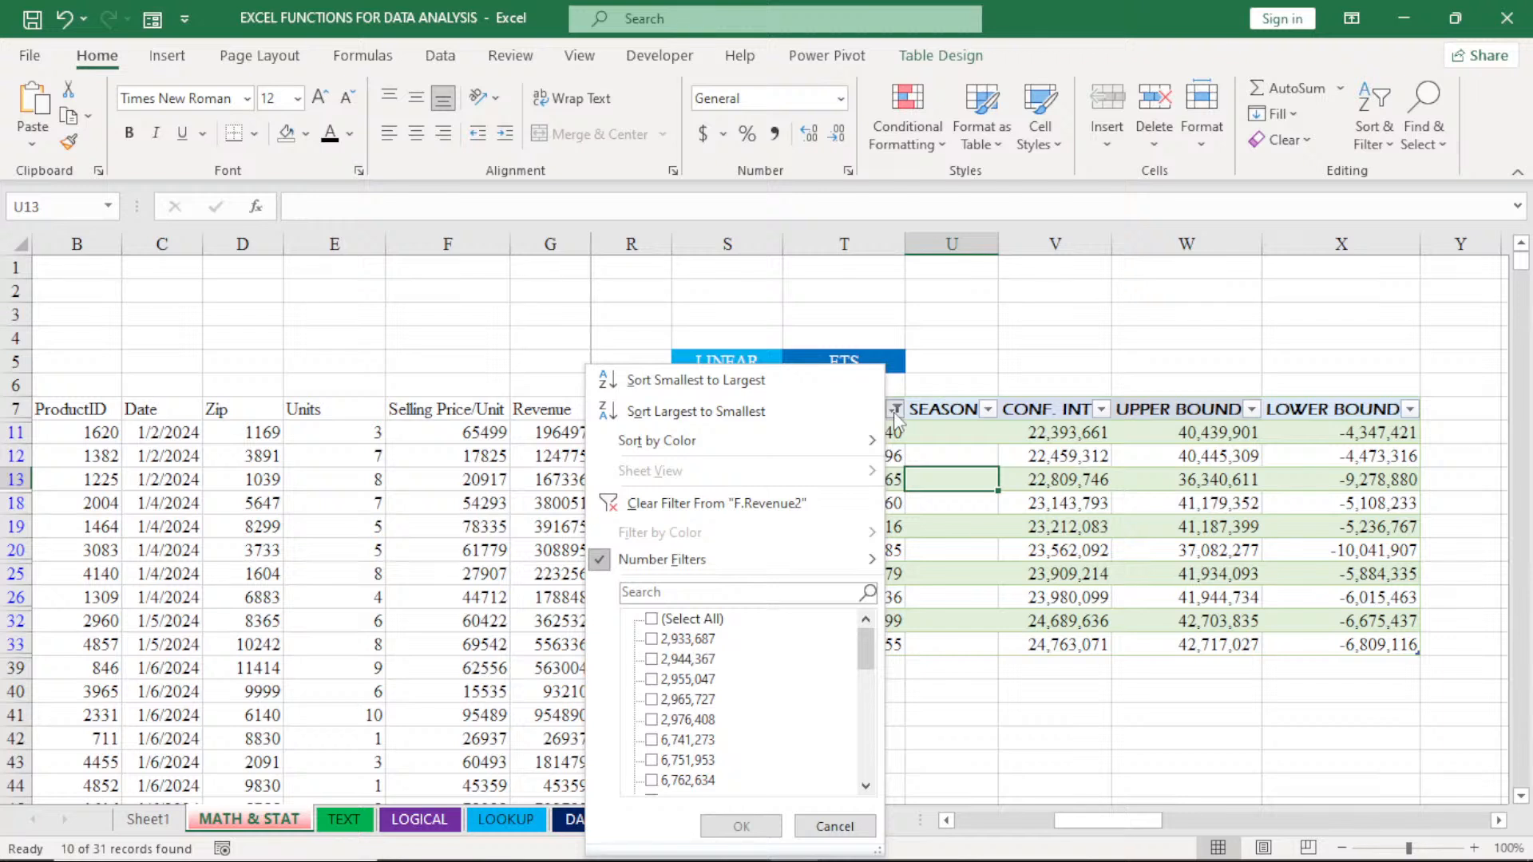
left_click(719, 503)
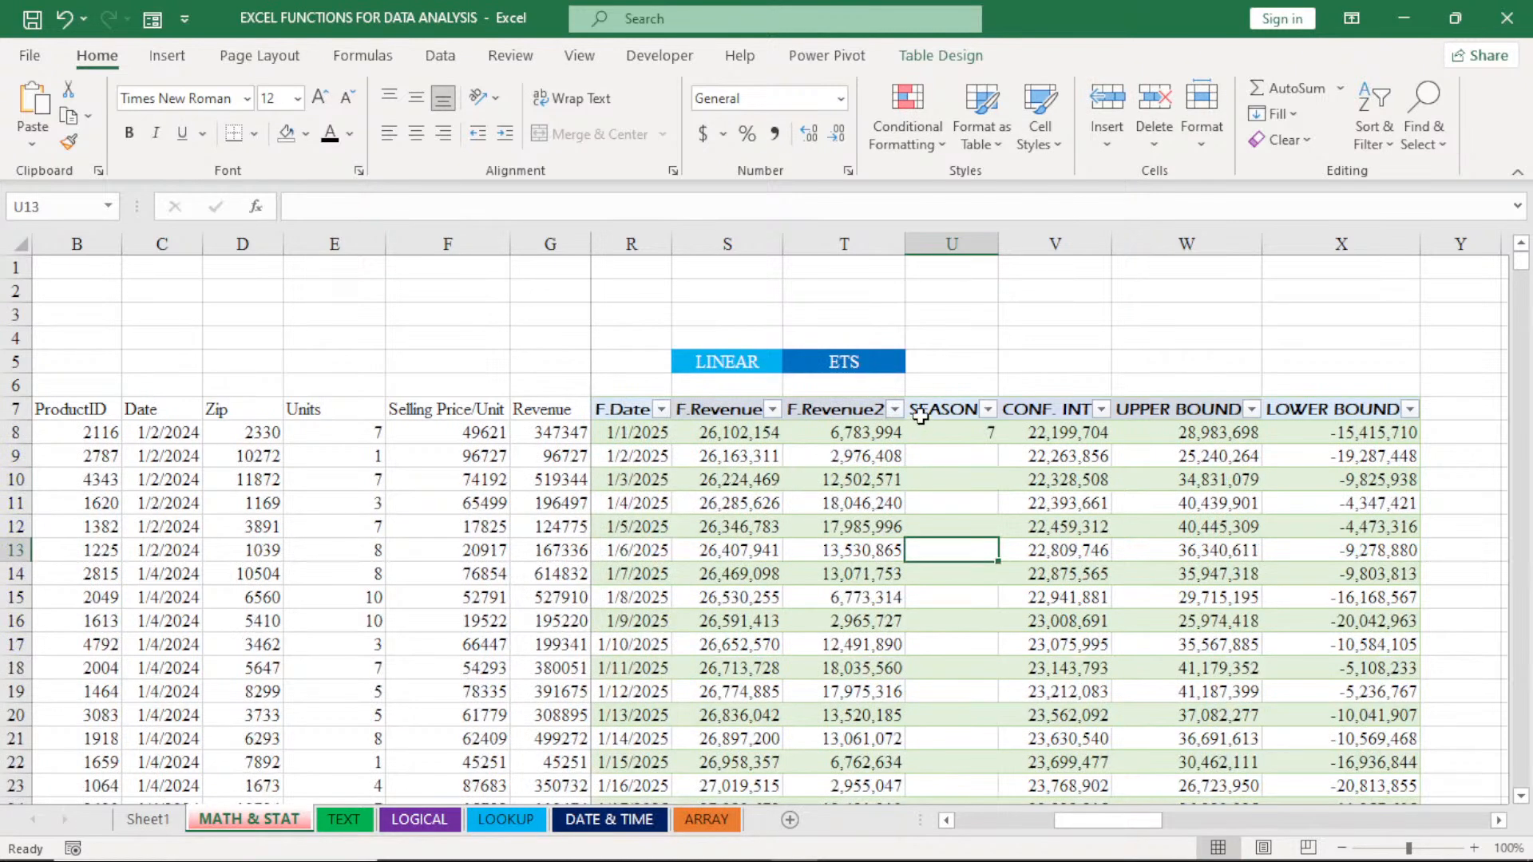
left_click(895, 409)
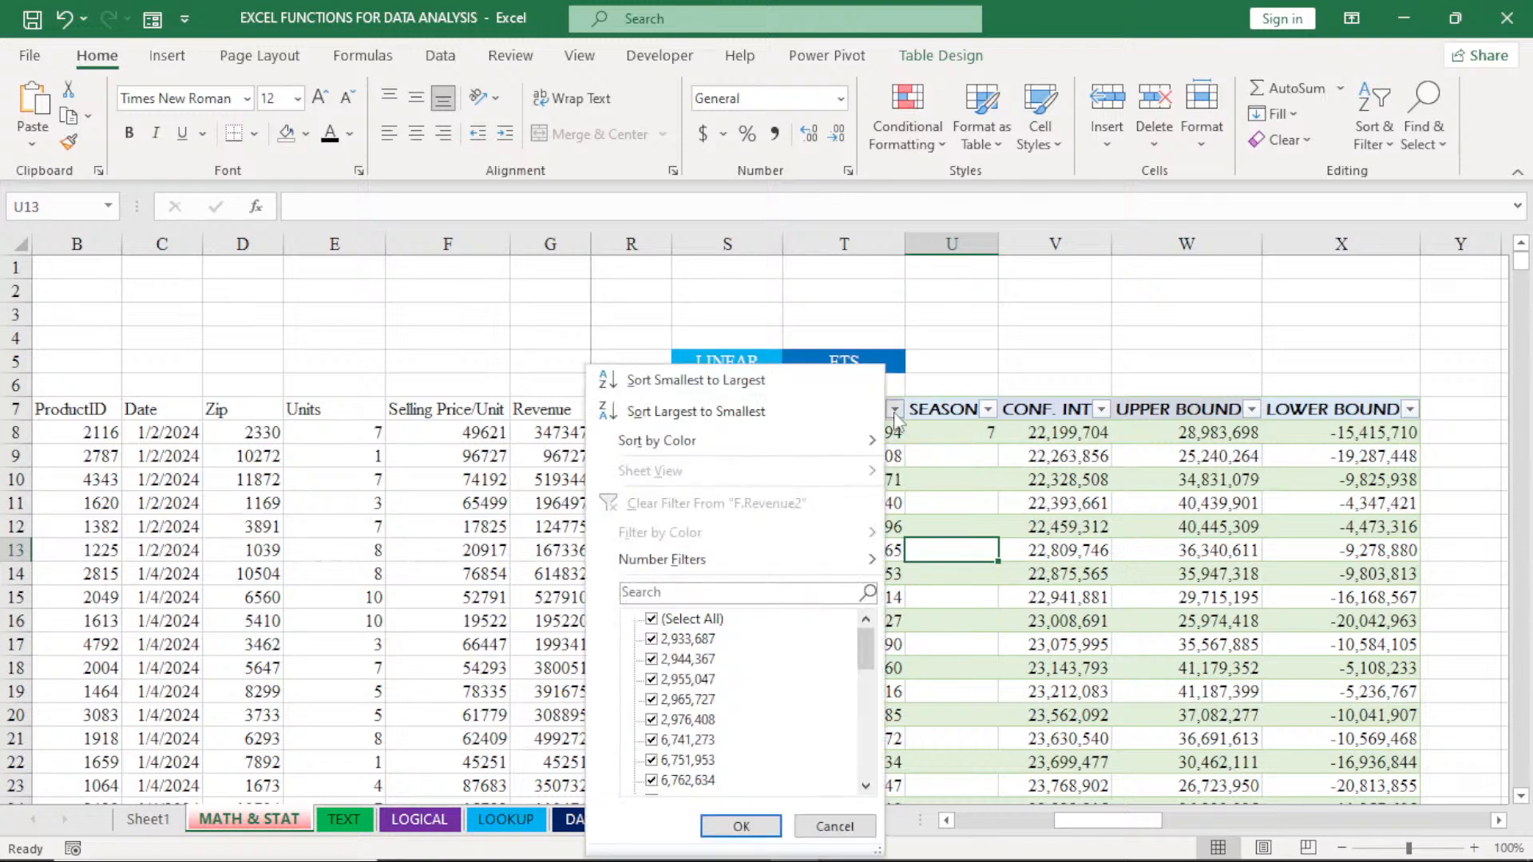
left_click(661, 559)
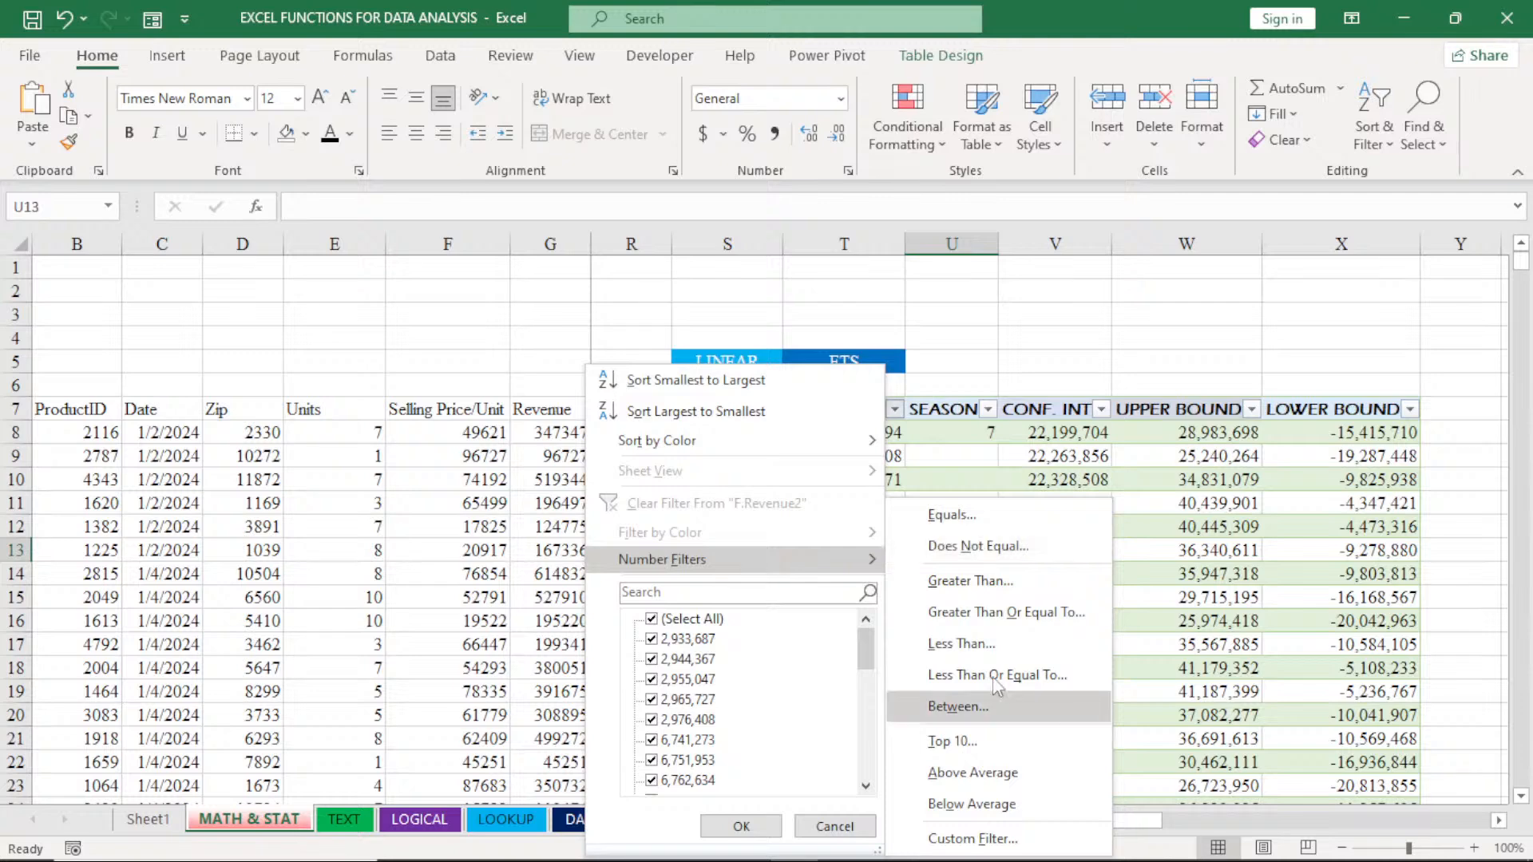
left_click(834, 826)
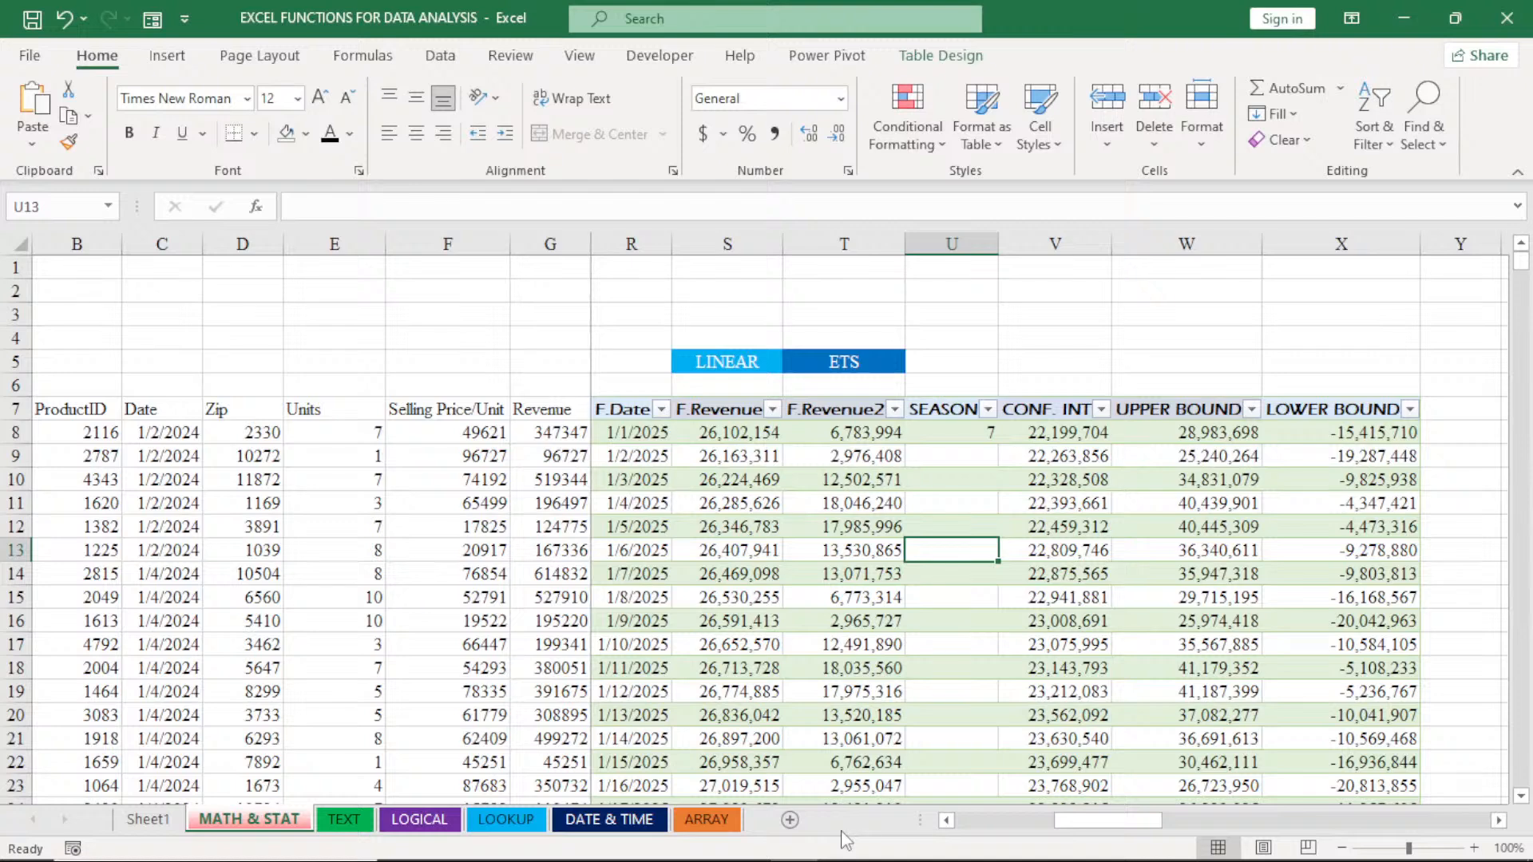
- Turn off the filter buttons in the forecast table's header row
left_click(942, 55)
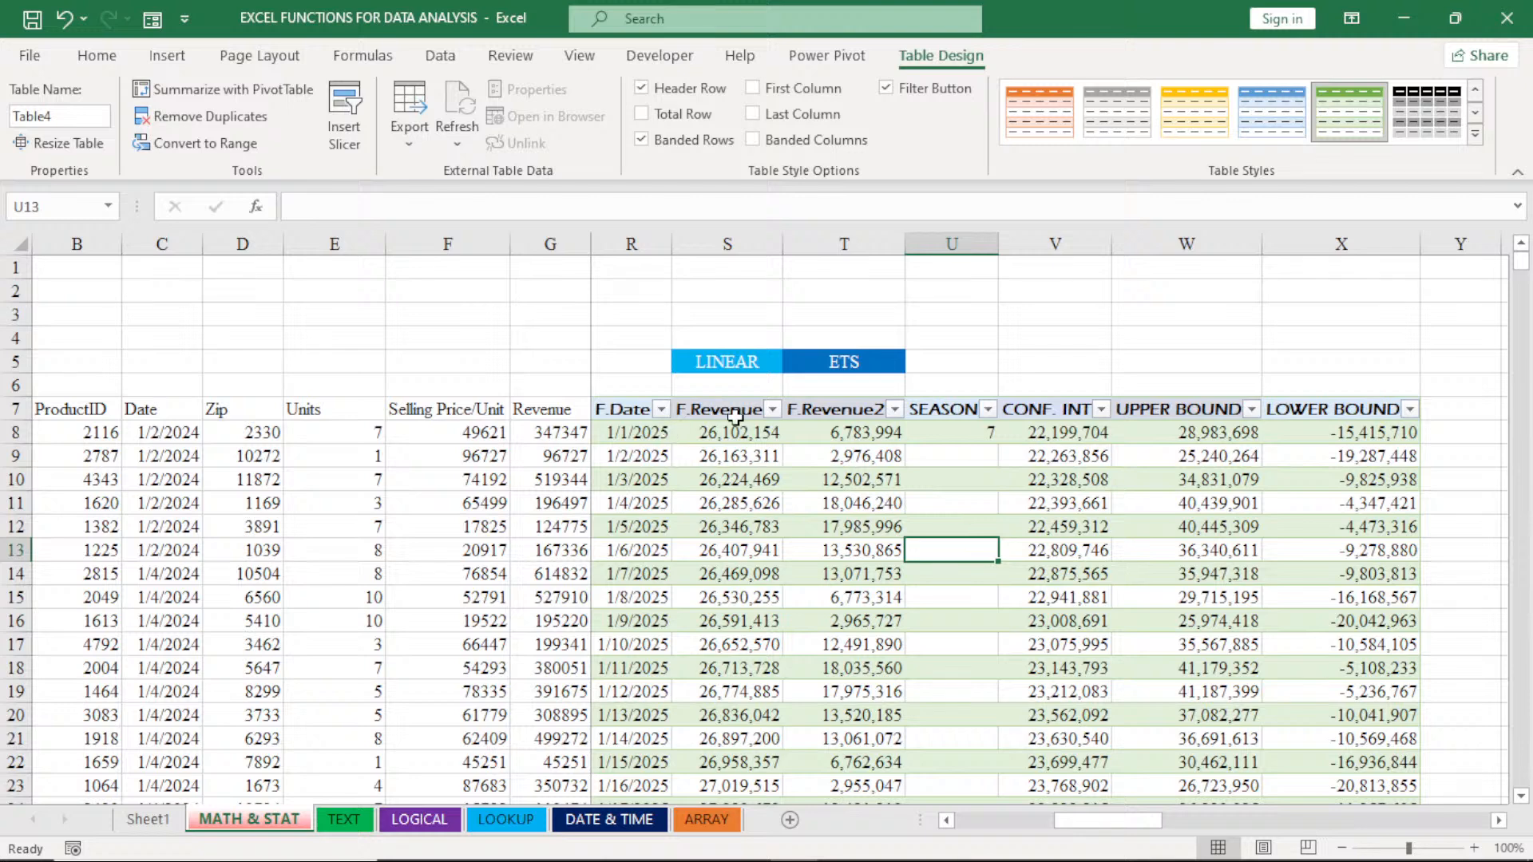
left_click(889, 89)
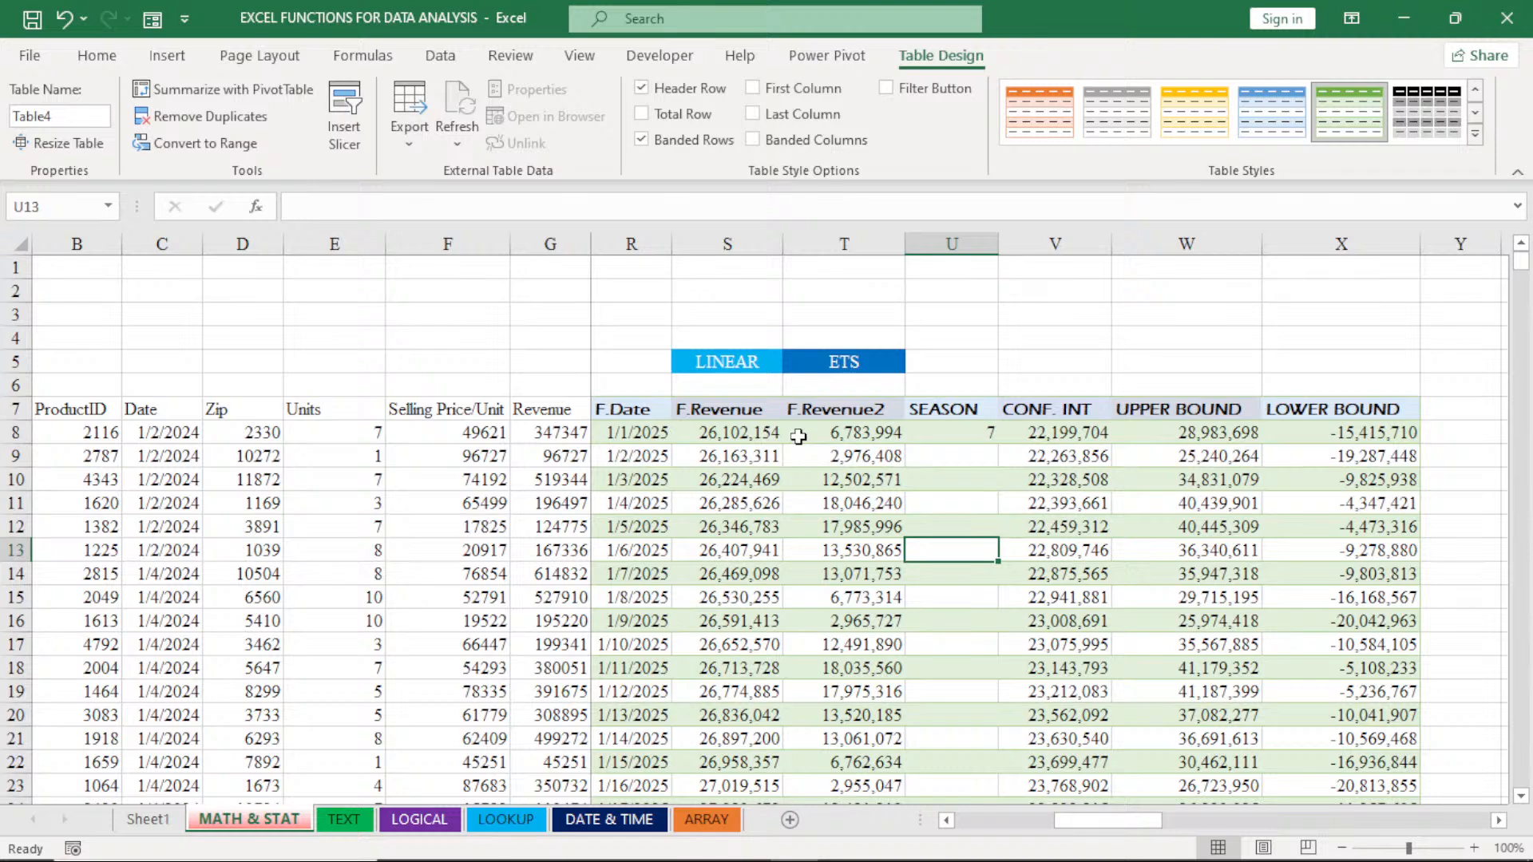
left_click_drag(1087, 821, 1076, 826)
left_click(945, 823)
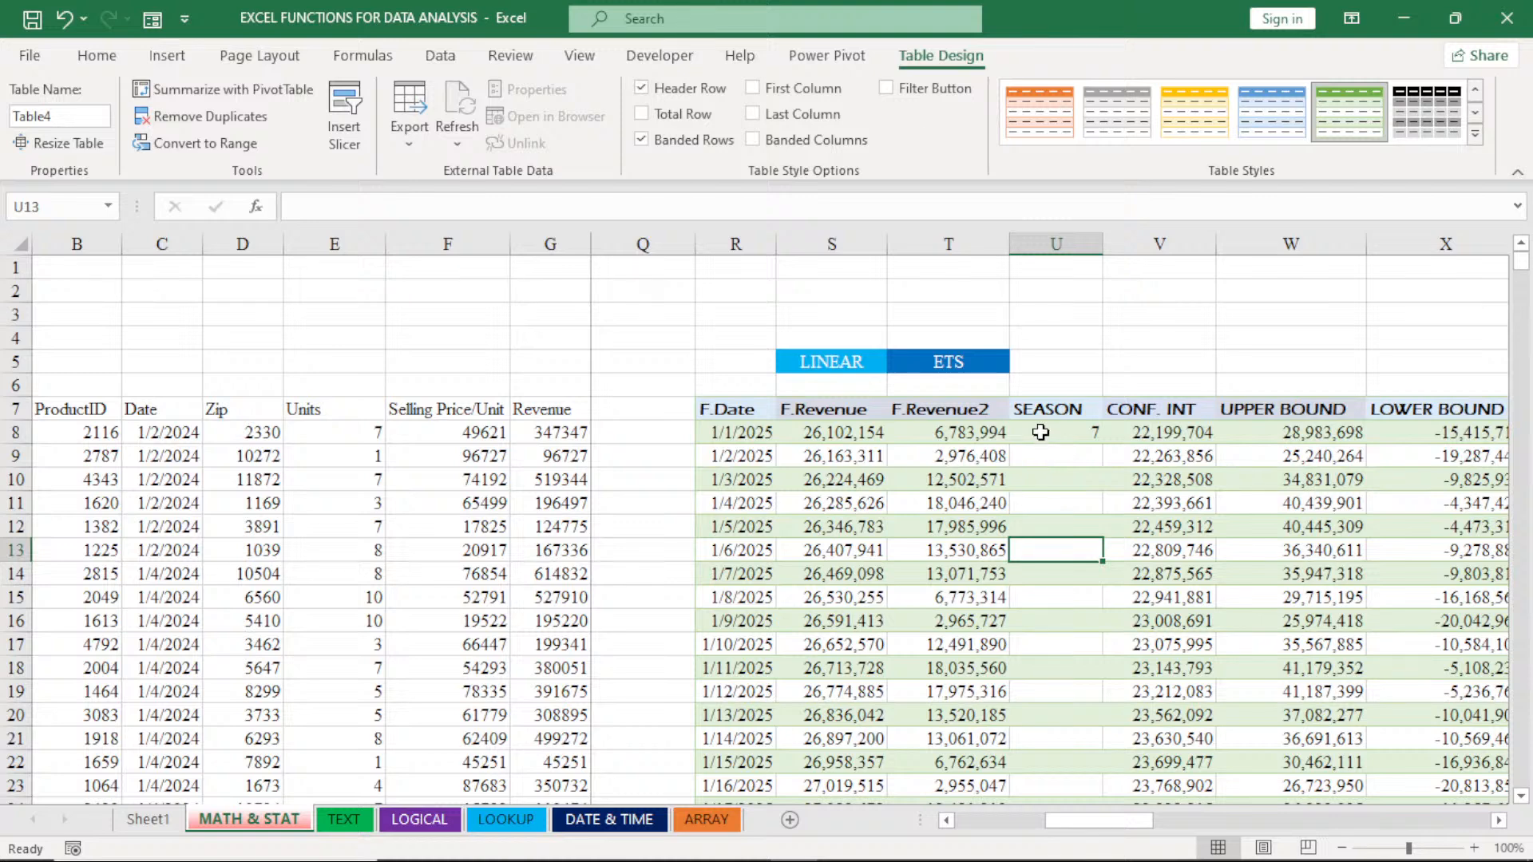
left_click(886, 89)
left_click(886, 89)
- Look through the TEXT, LOGICAL, LOOKUP and DATE & TIME sheets and return to the MATH & STAT sheet
left_click(505, 820)
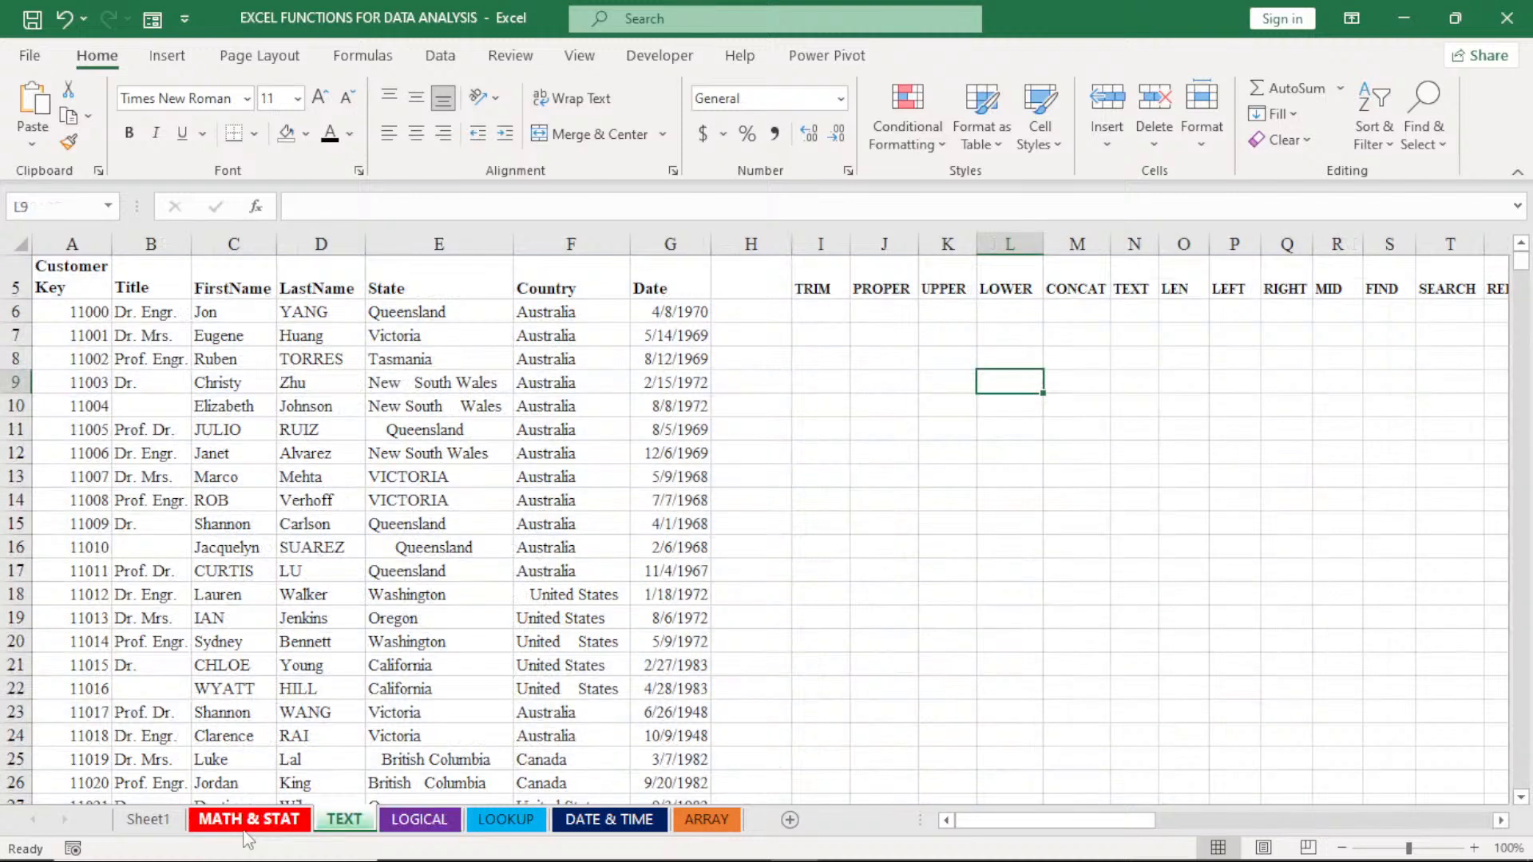
left_click(248, 822)
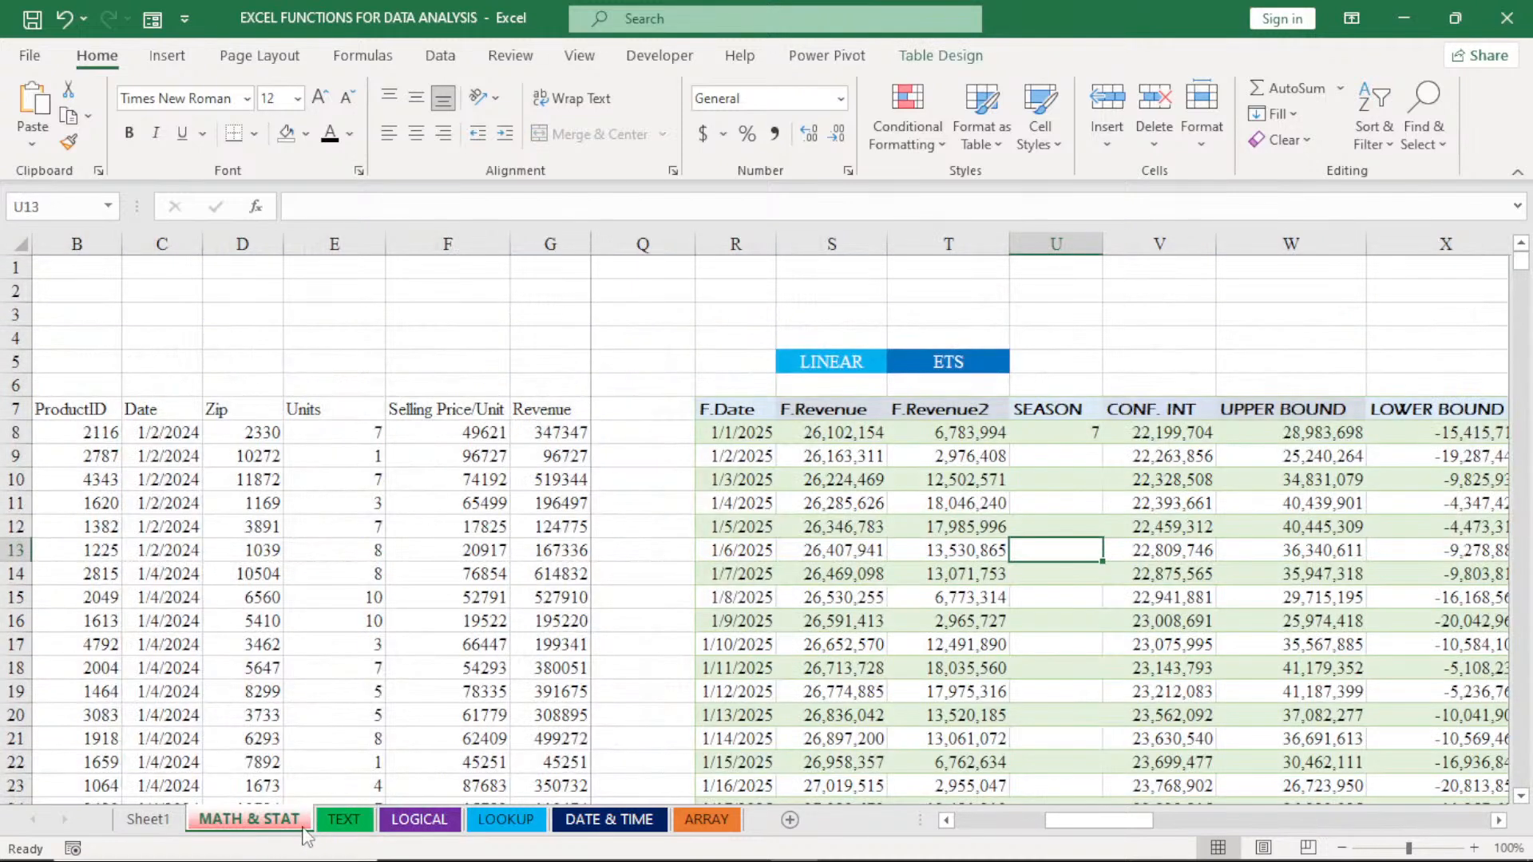
left_click(335, 826)
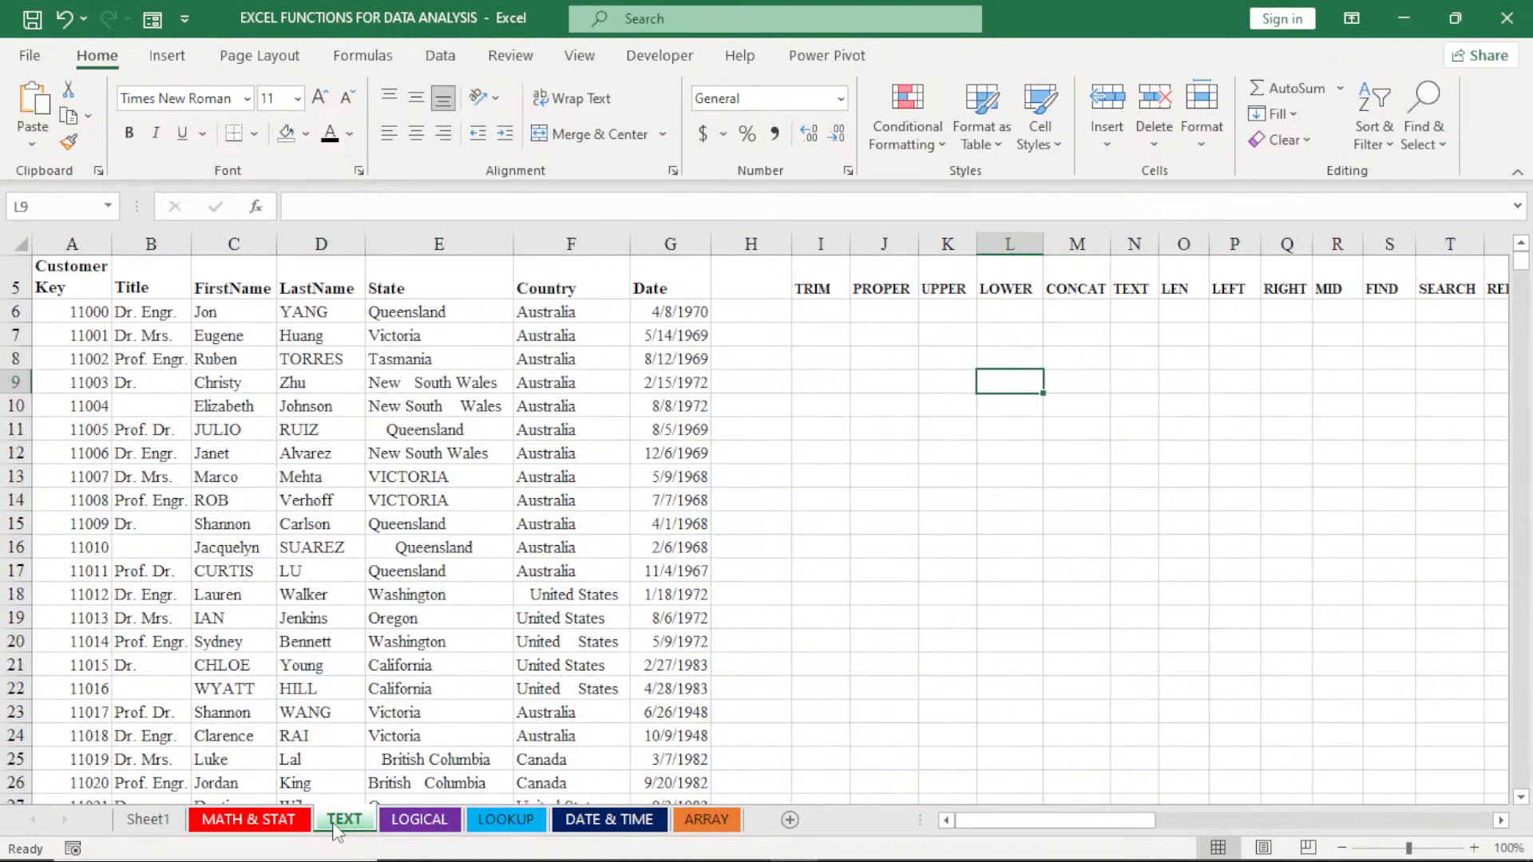
left_click(407, 823)
left_click(500, 822)
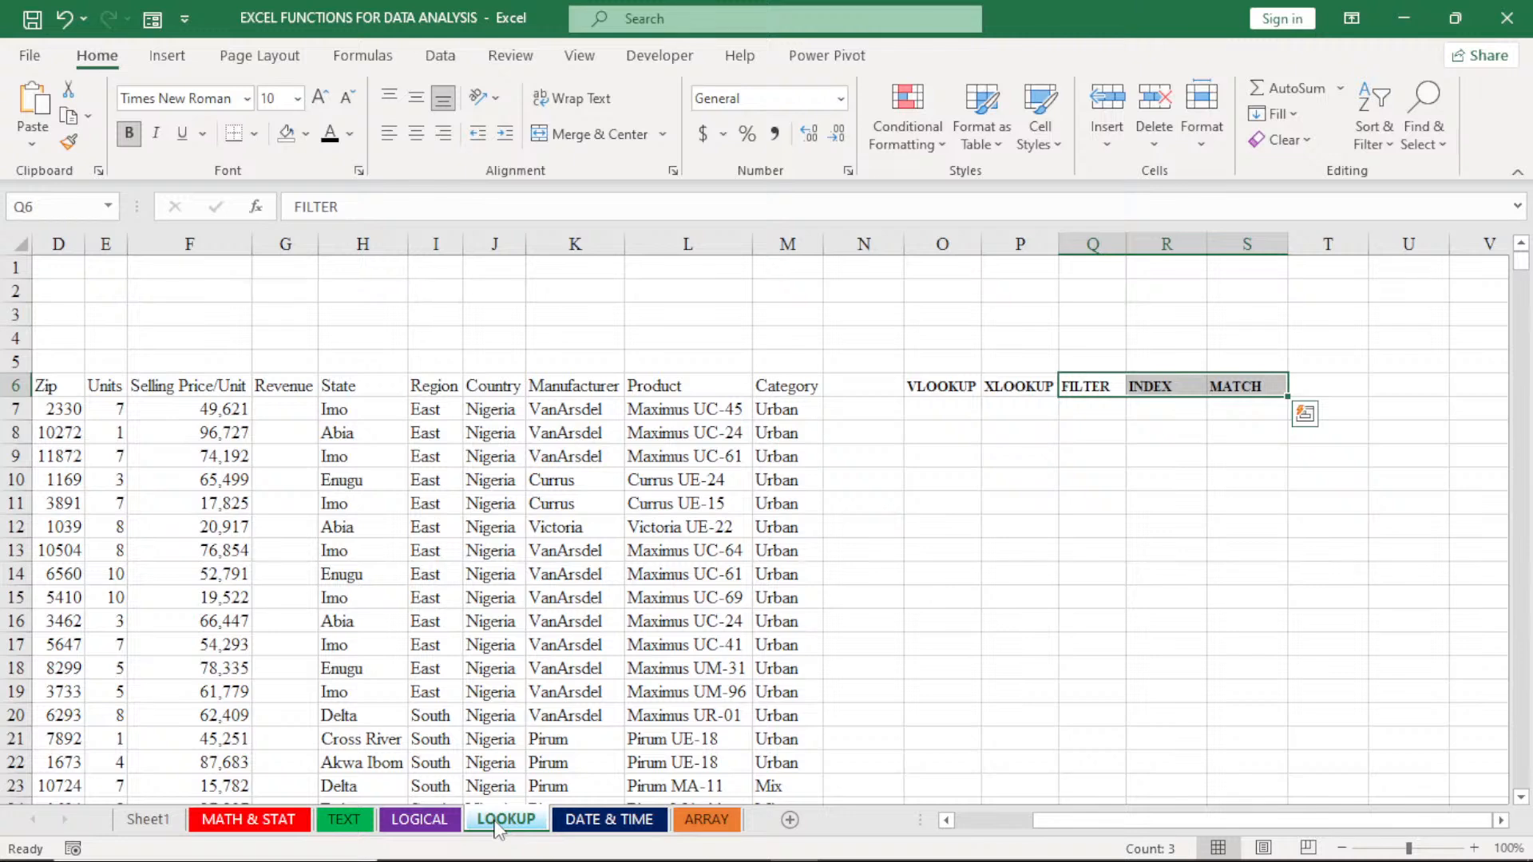
left_click(594, 822)
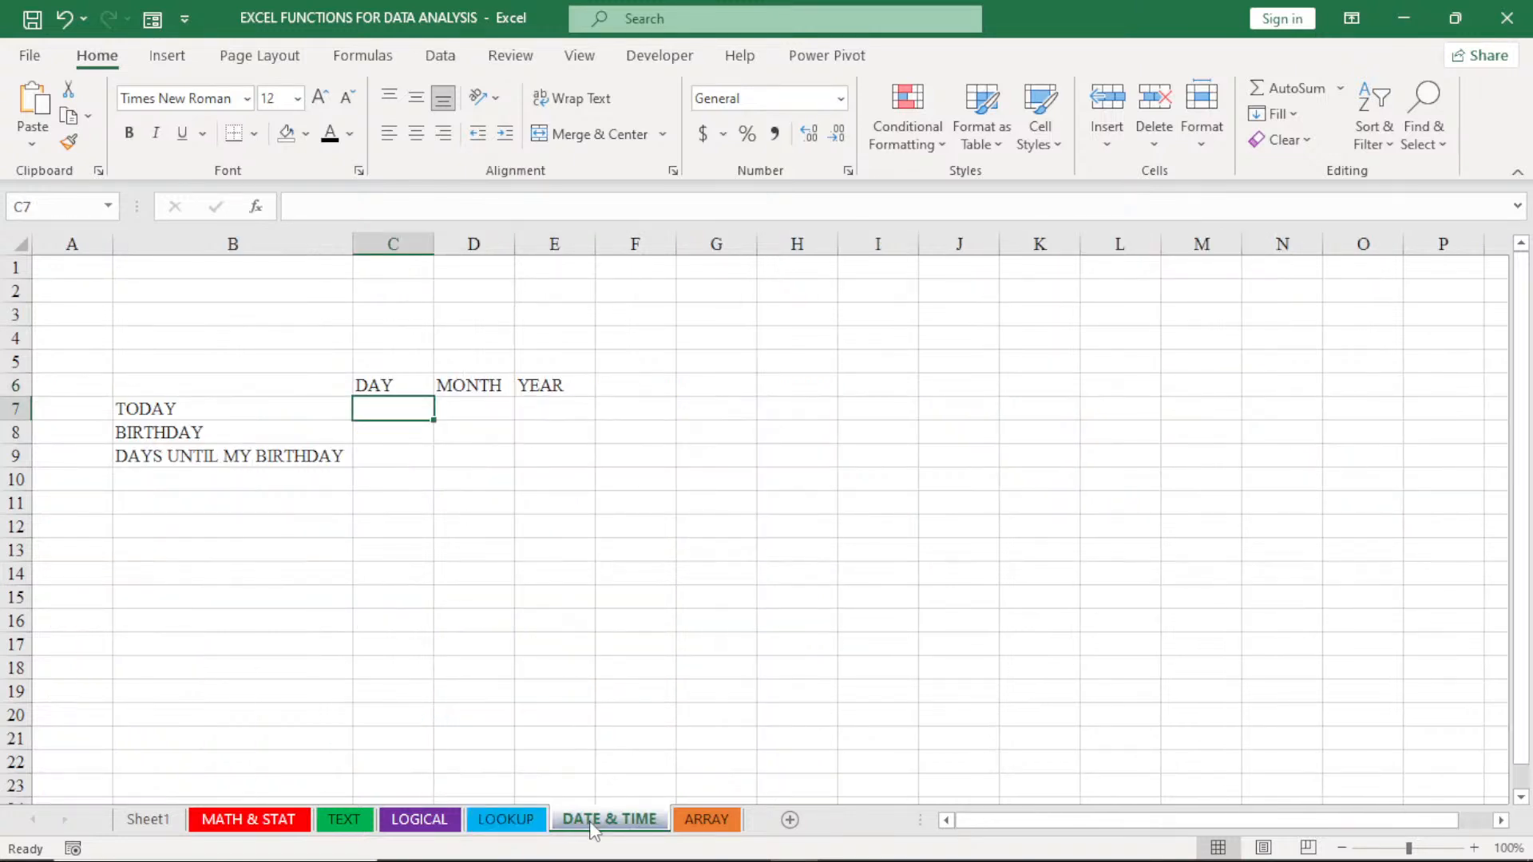
left_click(522, 824)
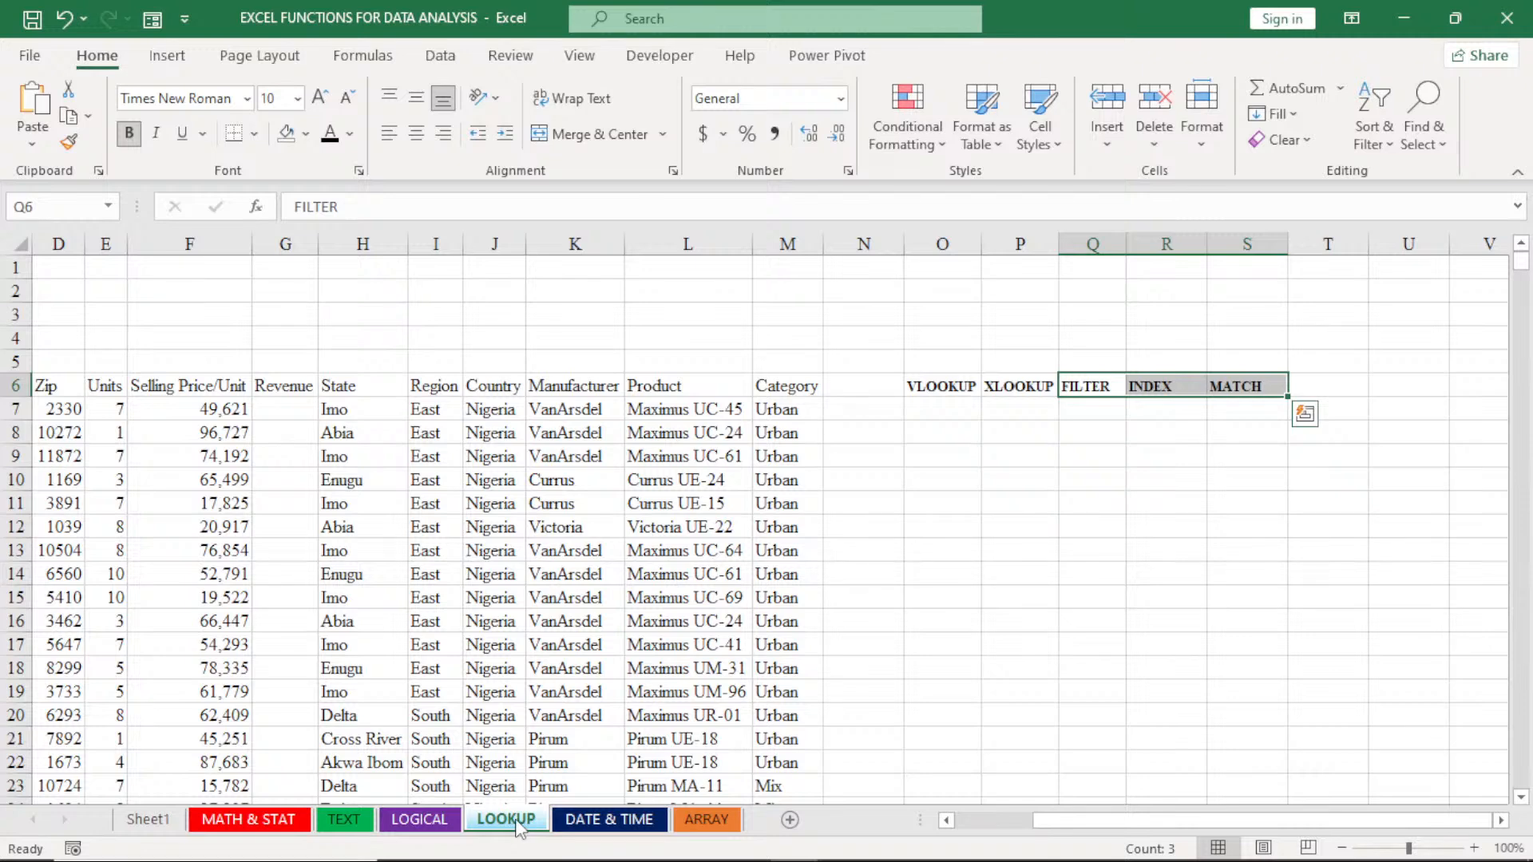
left_click(355, 826)
left_click(301, 825)
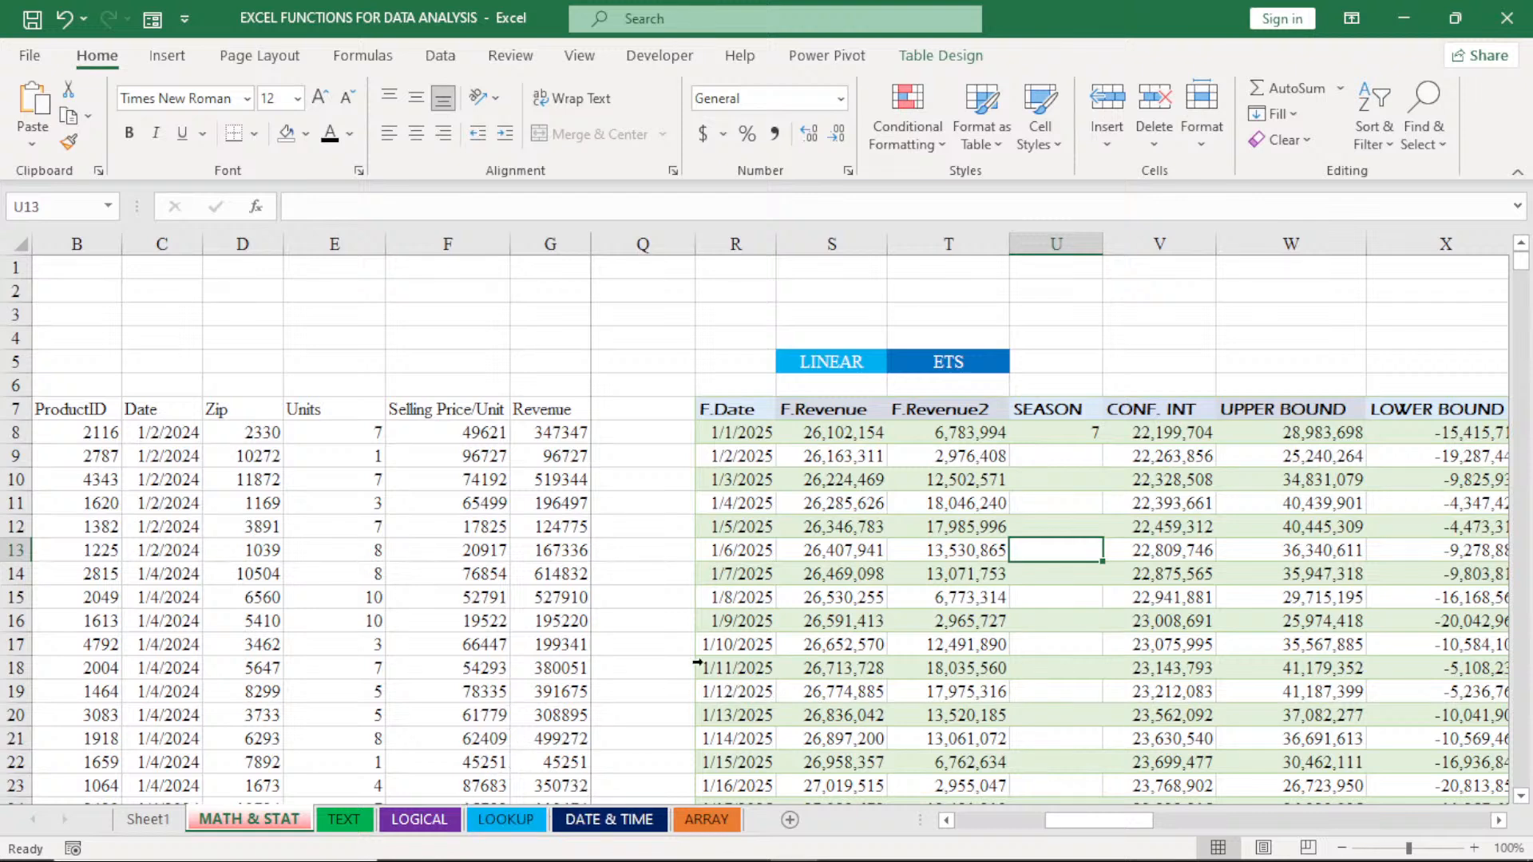
- Clear all values from the Revenue column of the sales data, cells G8:G5525
left_click(946, 821)
left_click(946, 820)
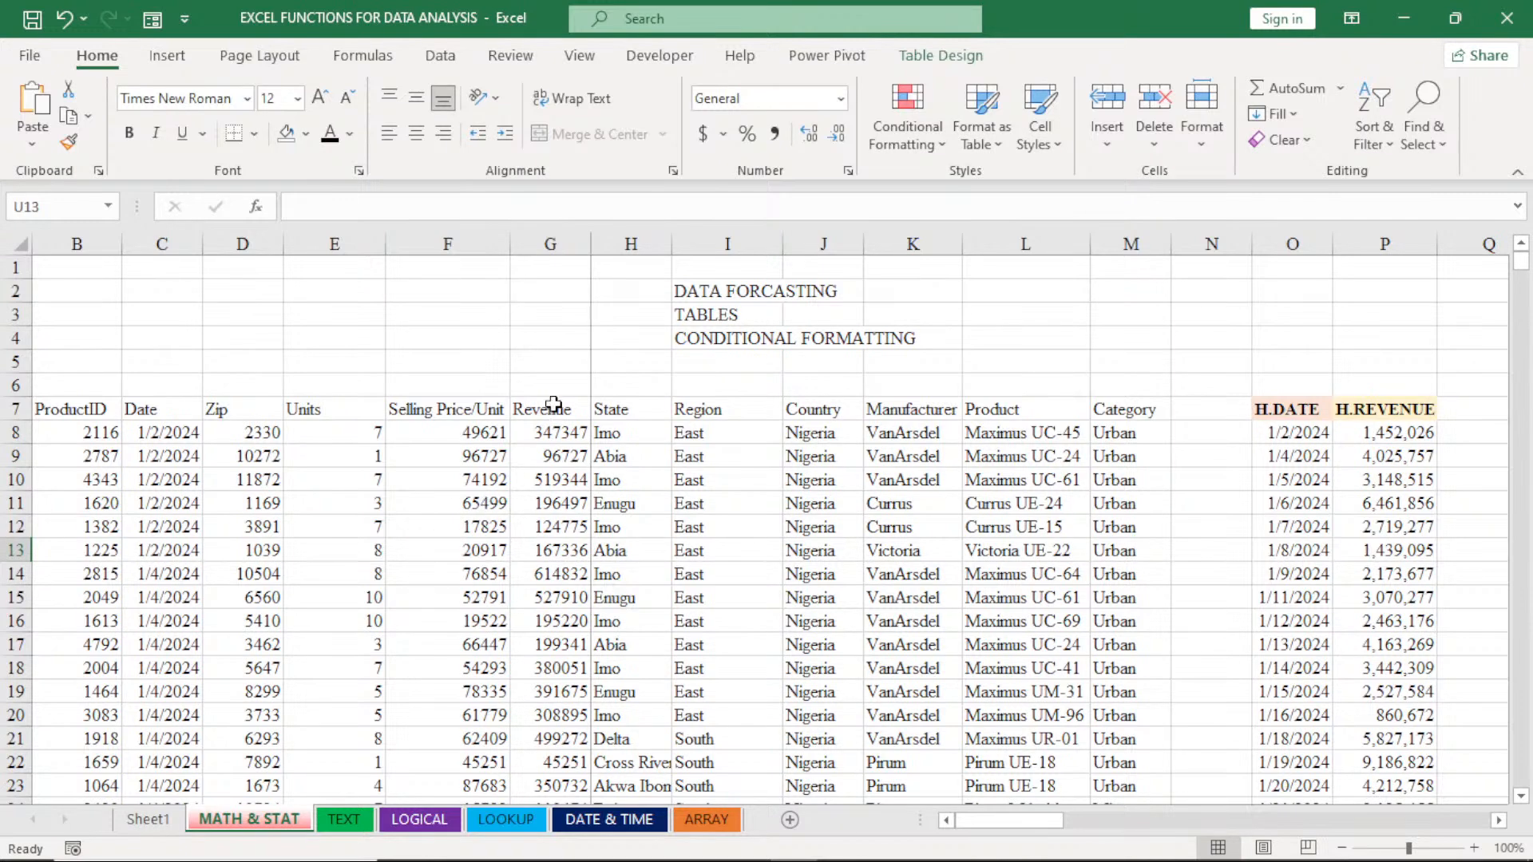
left_click(555, 432)
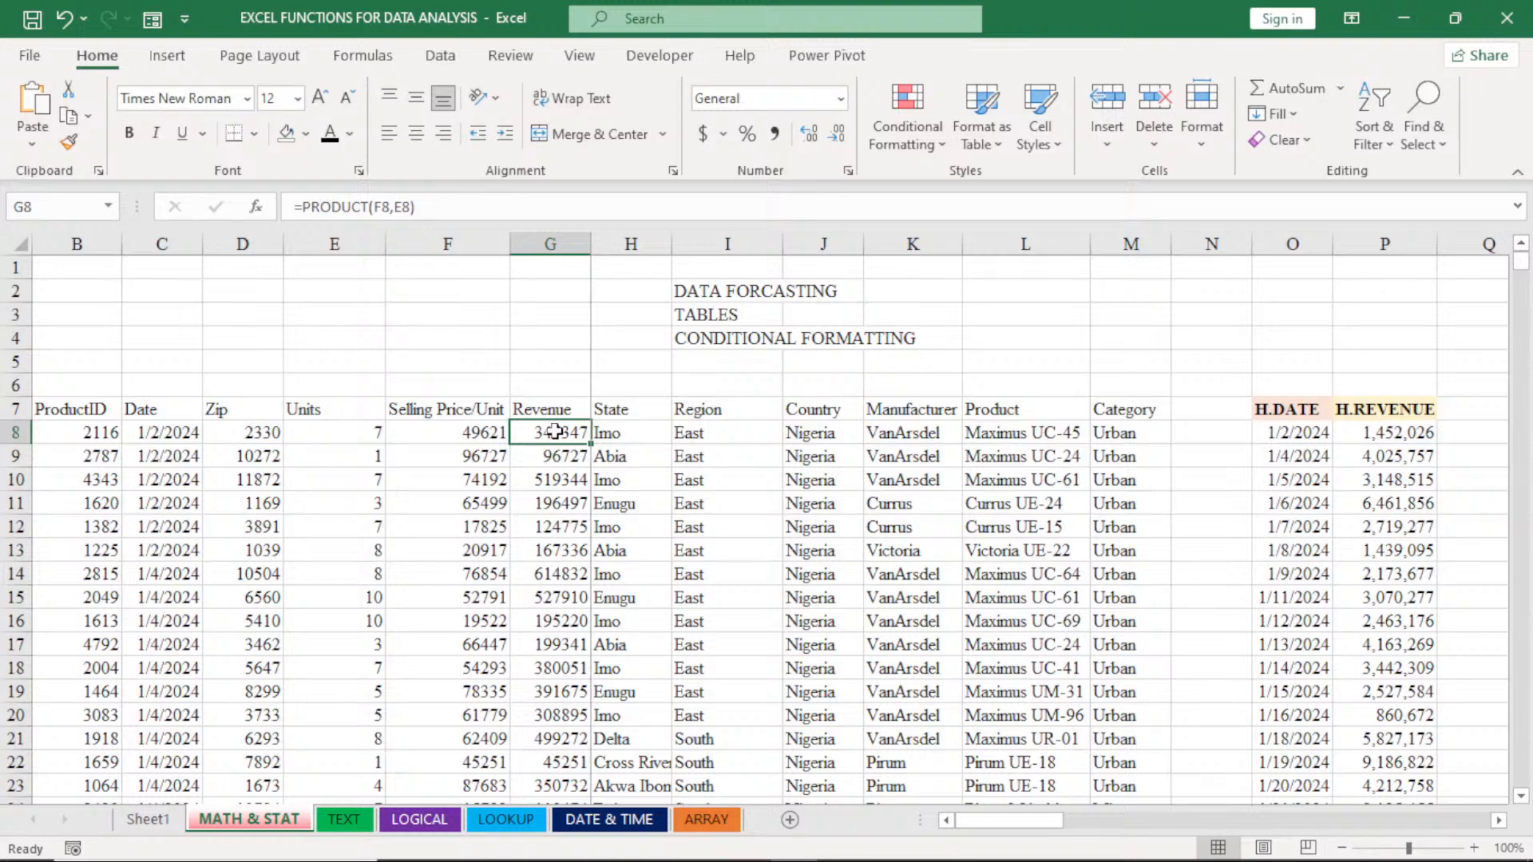
key("ctrl+shift+Down")
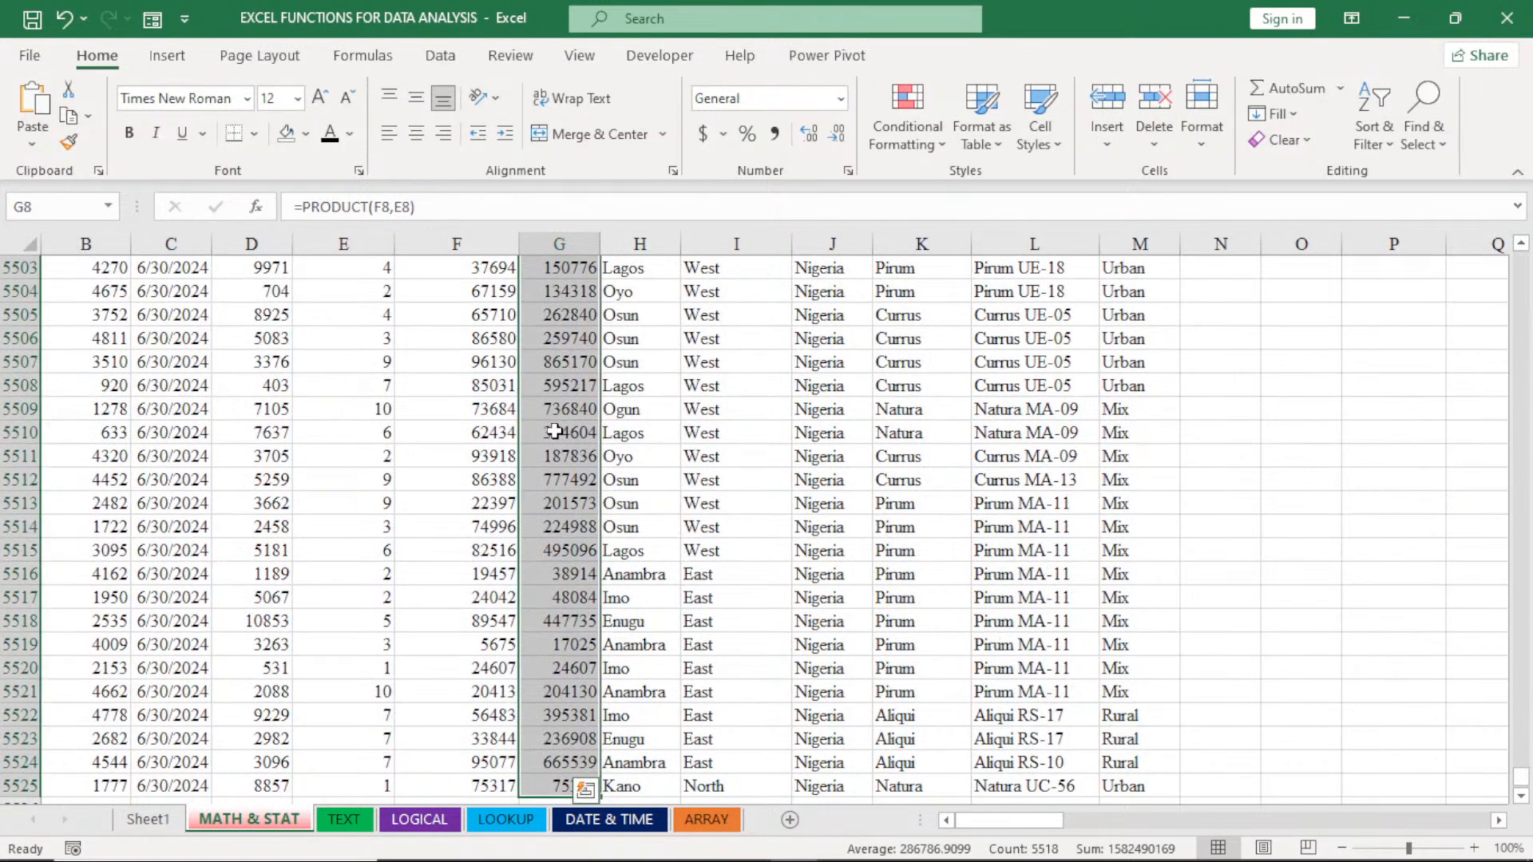
key("Delete")
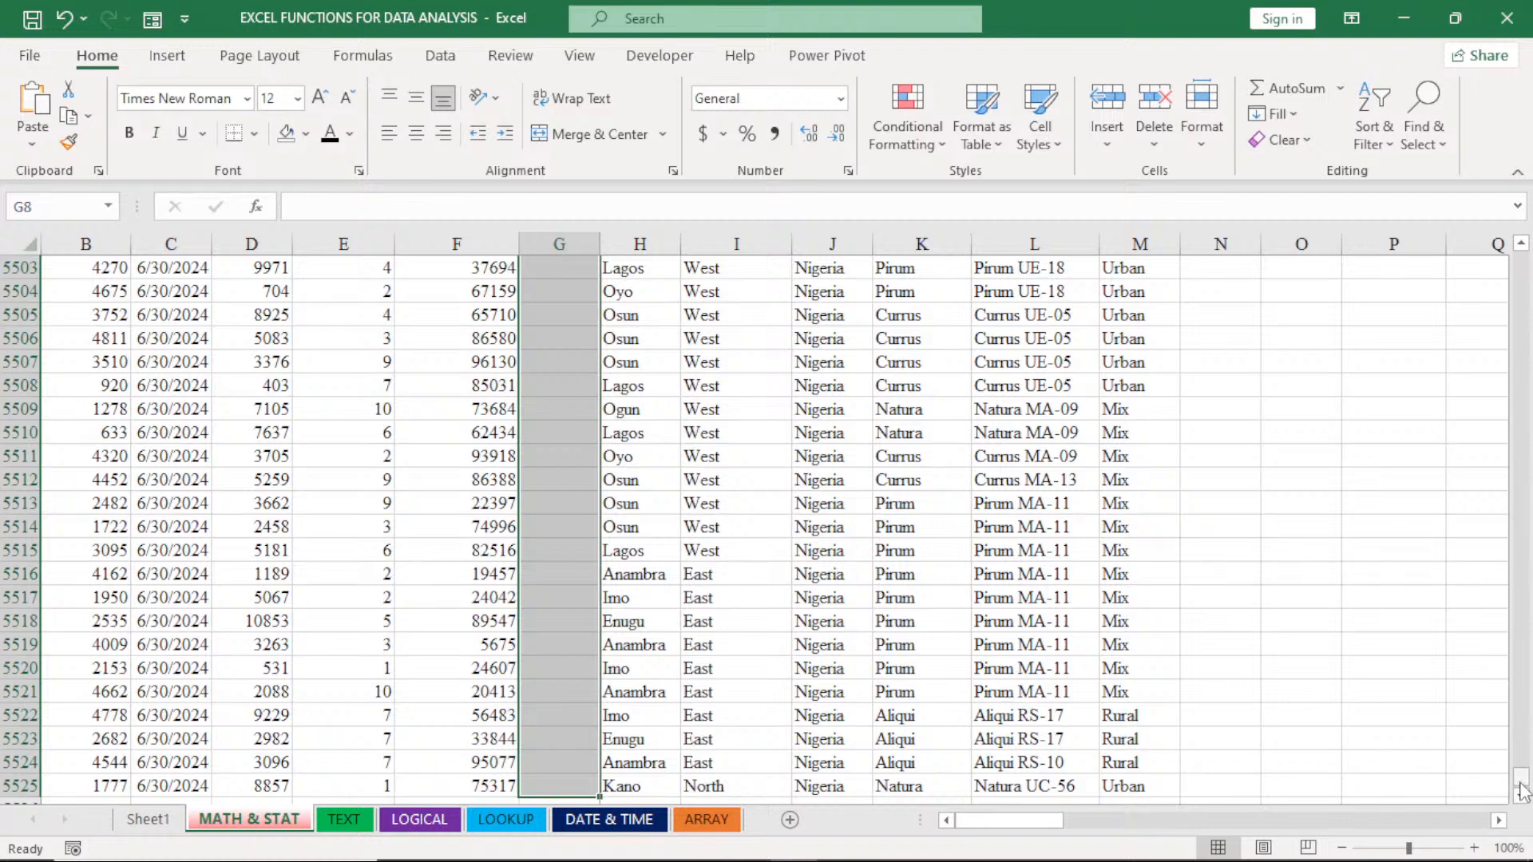
left_click_drag(1522, 790, 1522, 259)
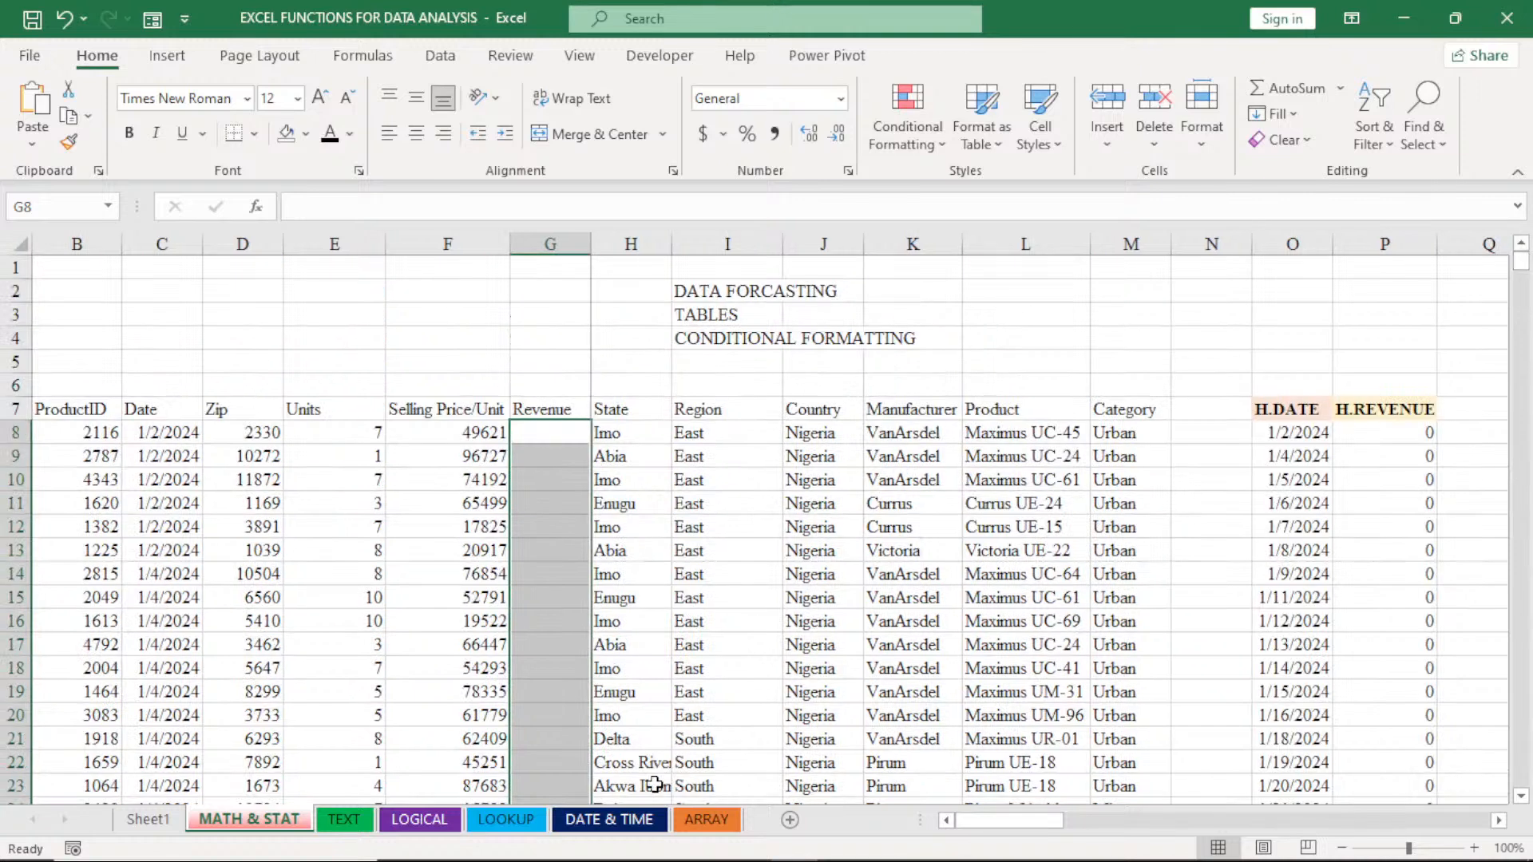
- On the LOOKUP sheet, calculate the first Revenue value in cell G7 with the formula =PRODUCT(E7:F7)
left_click(509, 820)
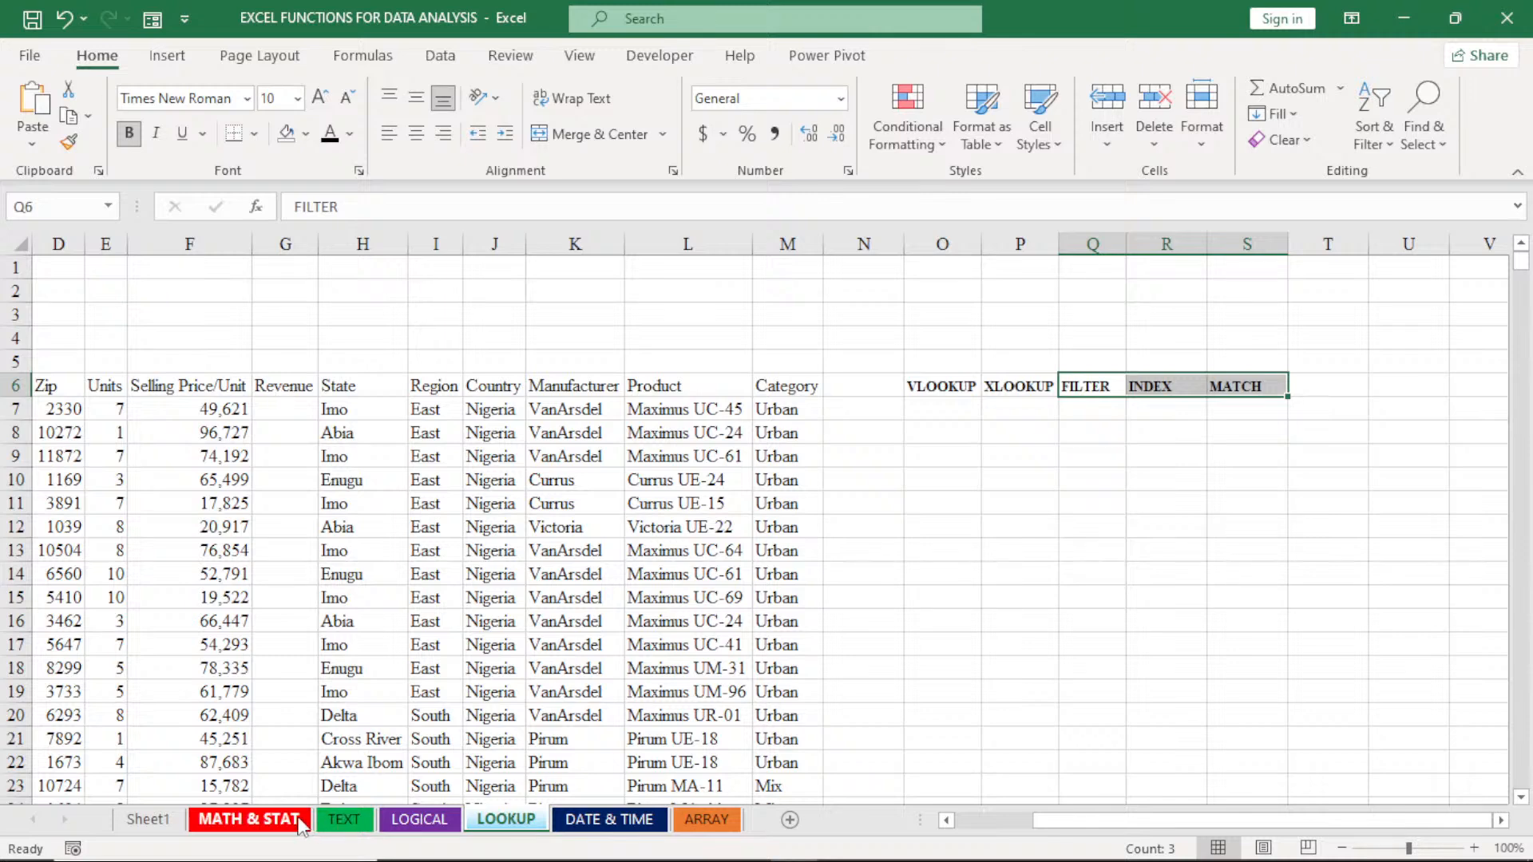
left_click(300, 823)
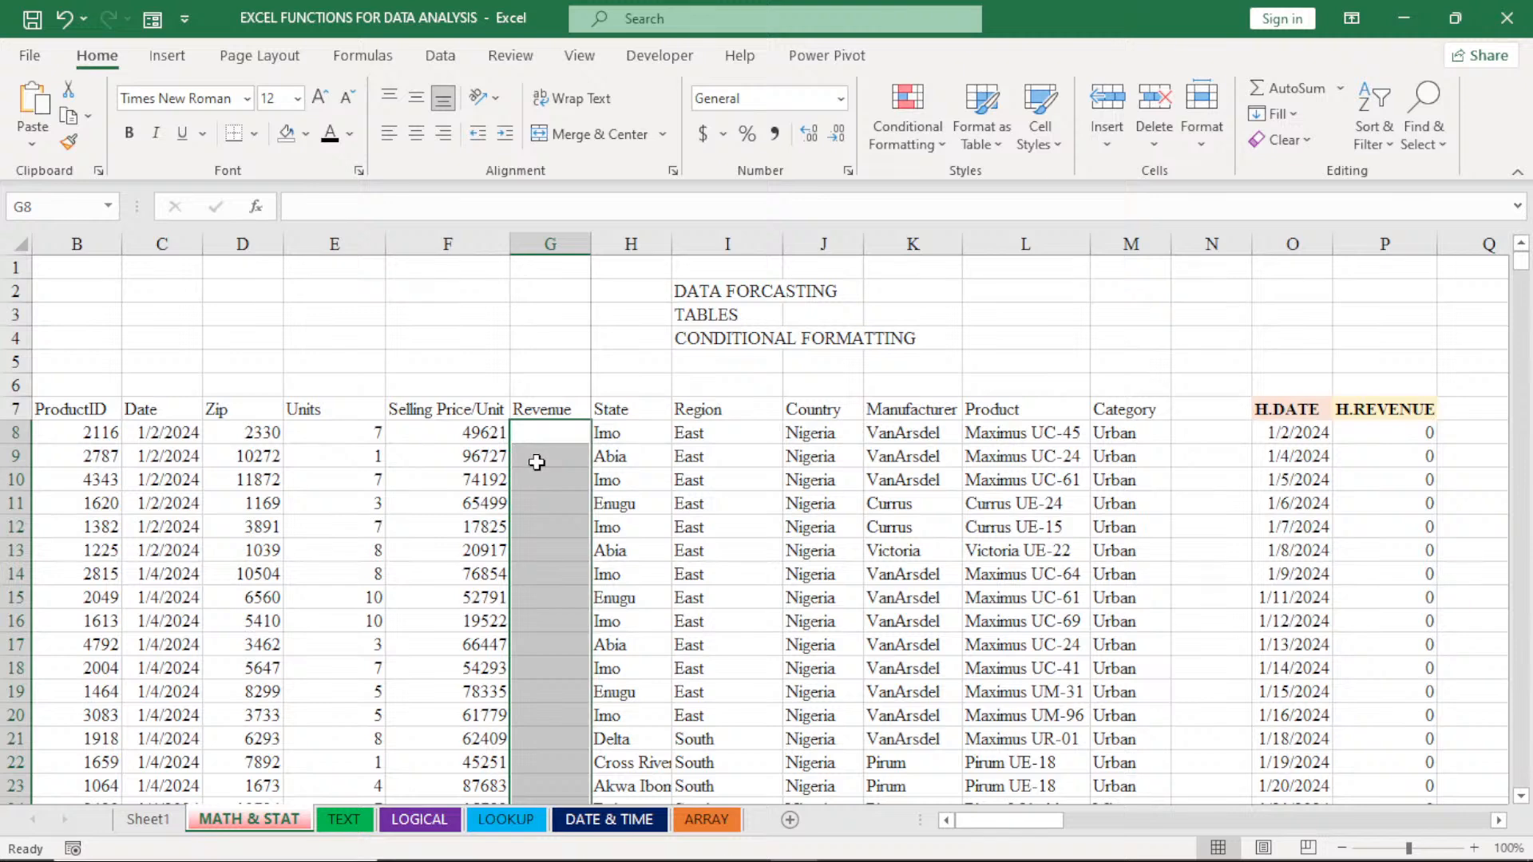
left_click(514, 820)
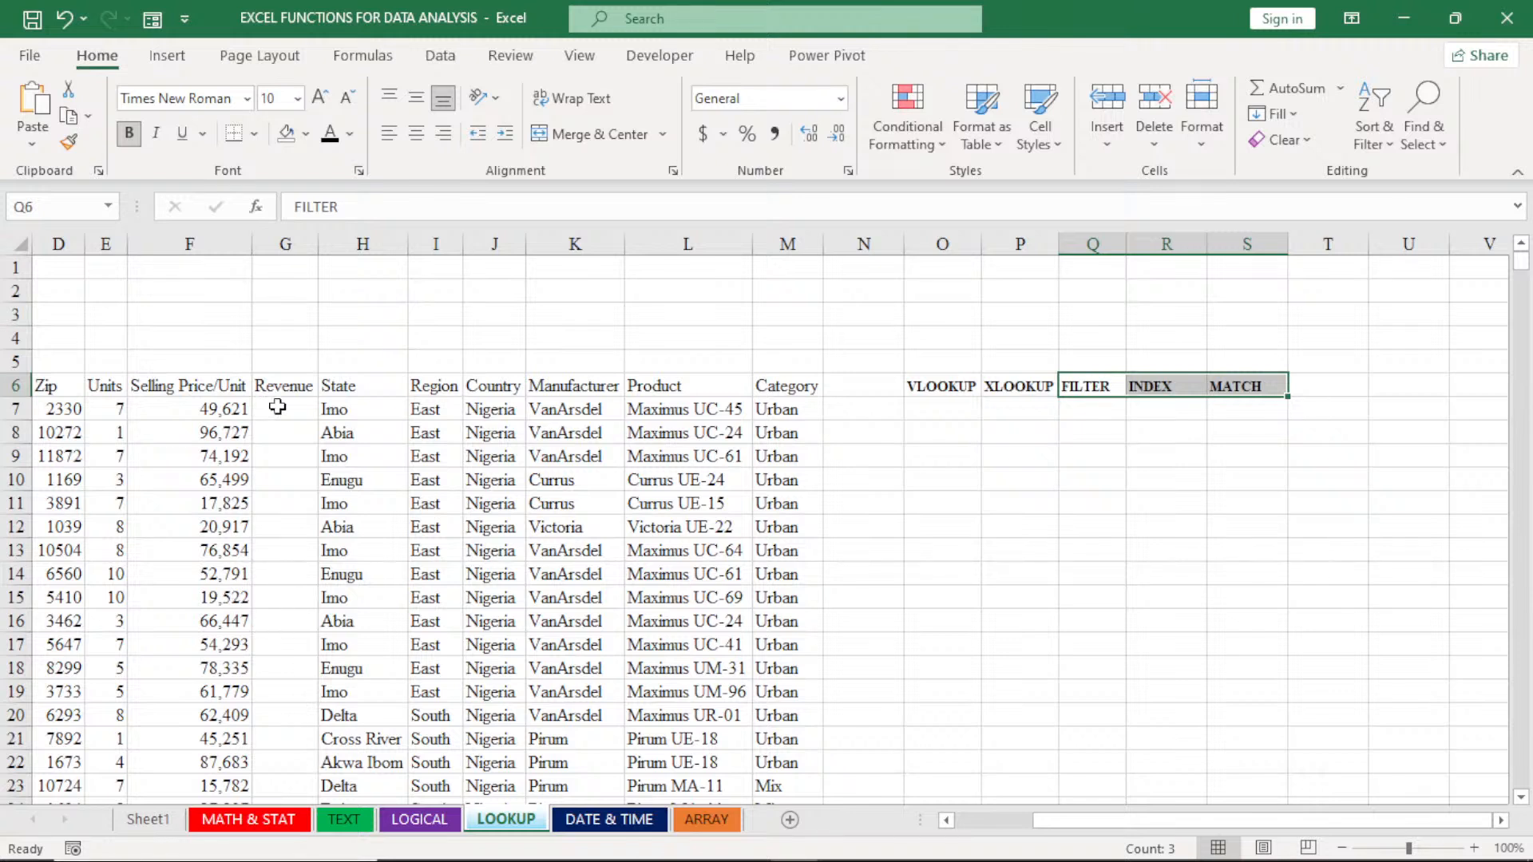
left_click(947, 820)
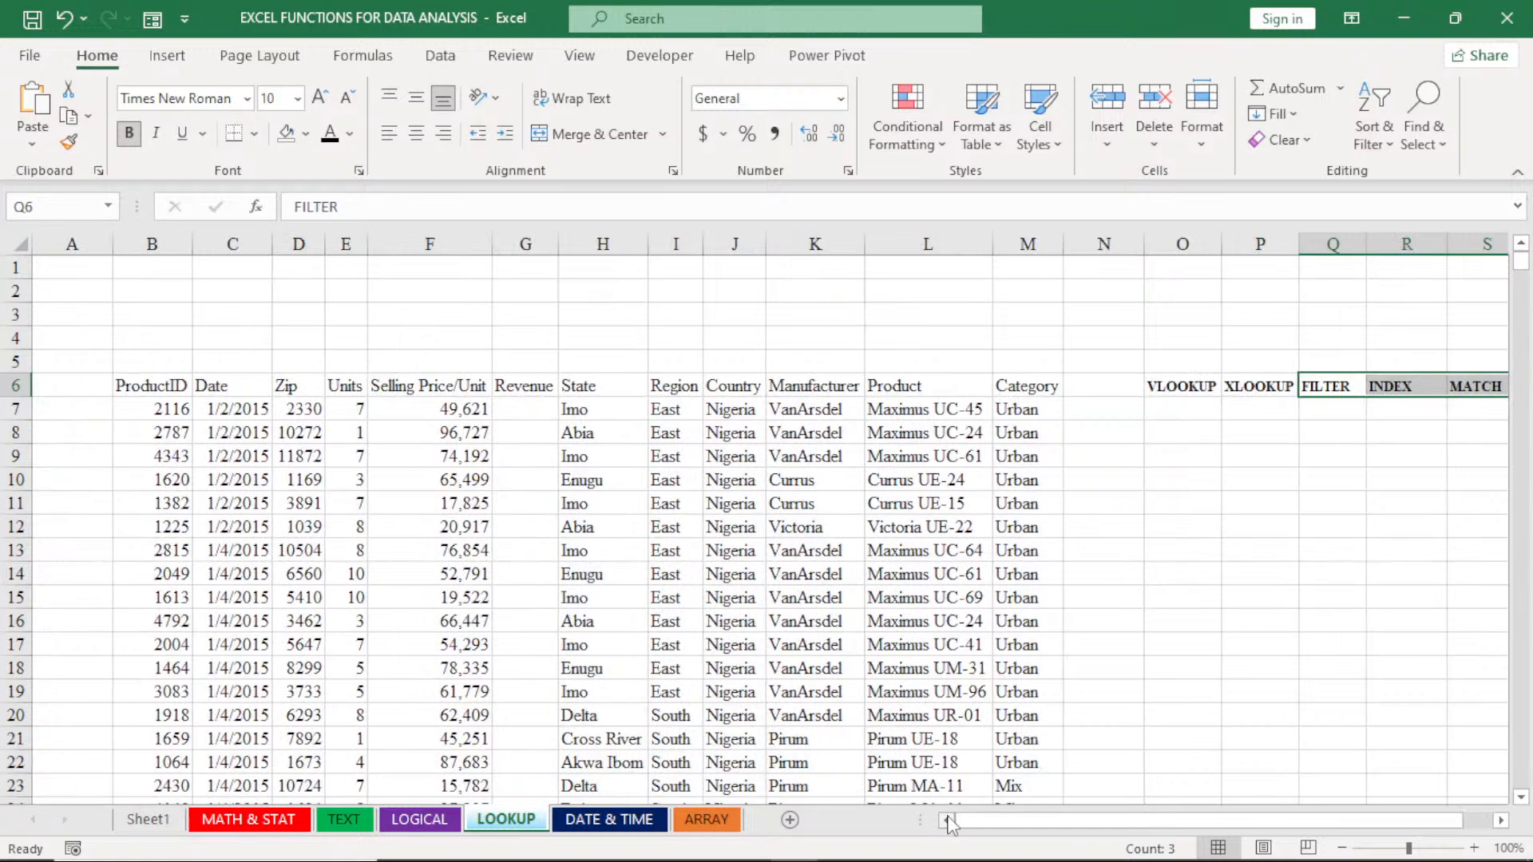
left_click(515, 410)
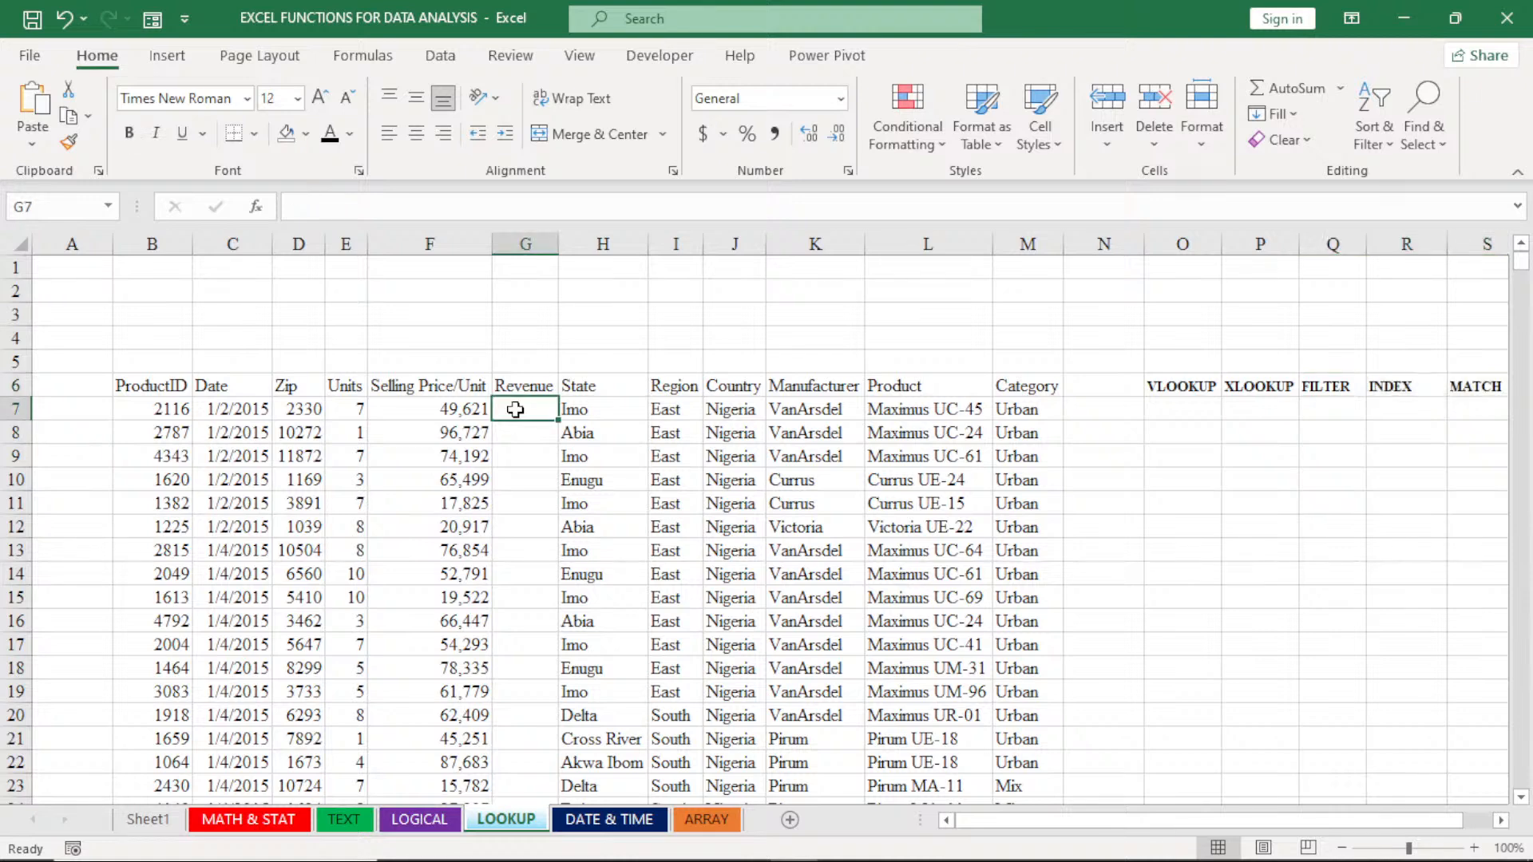
type("=")
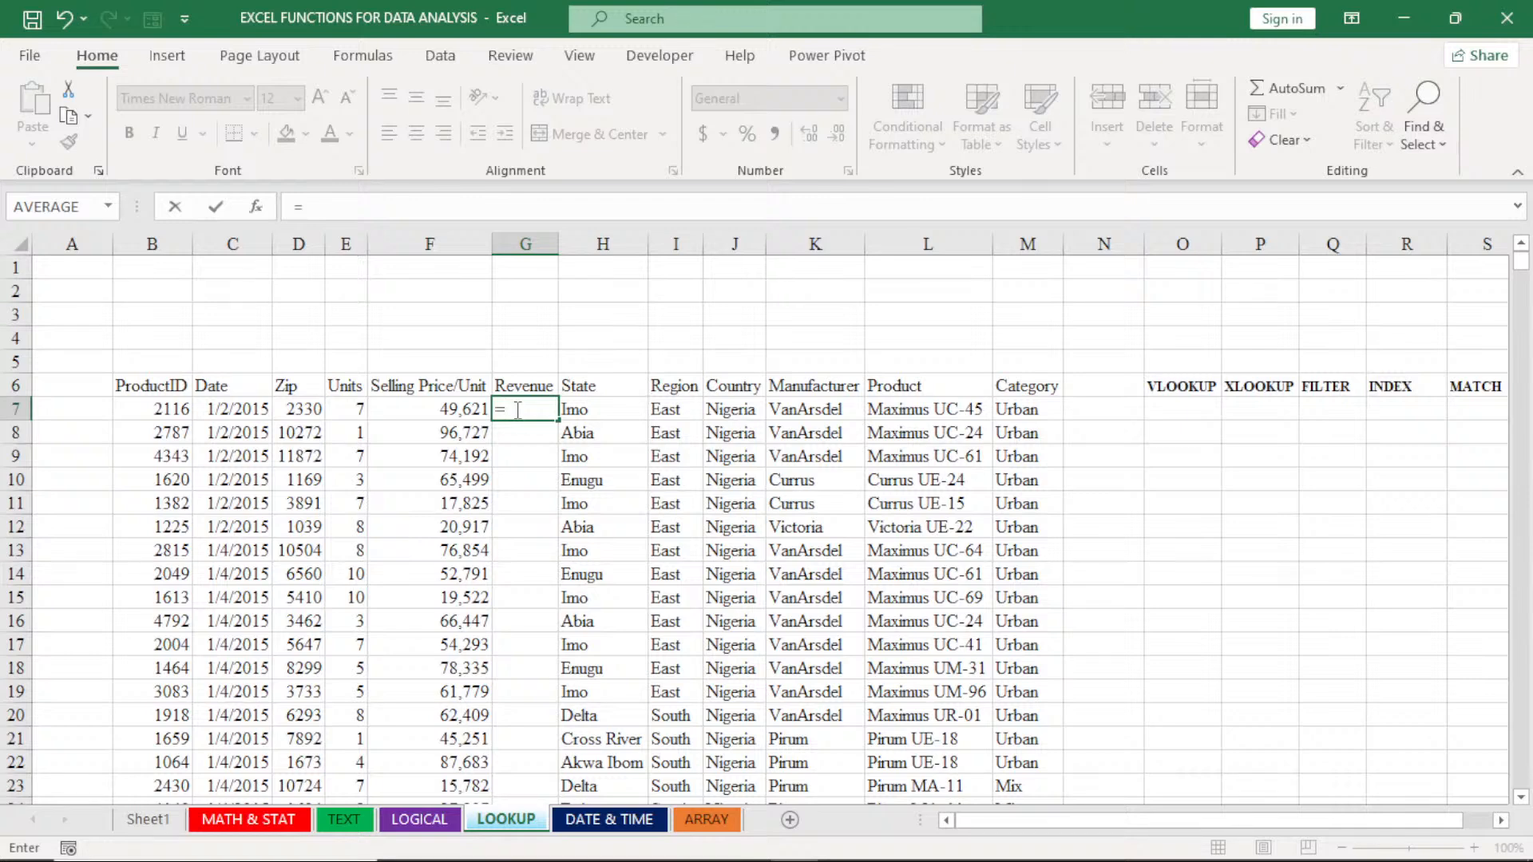
type("PTO")
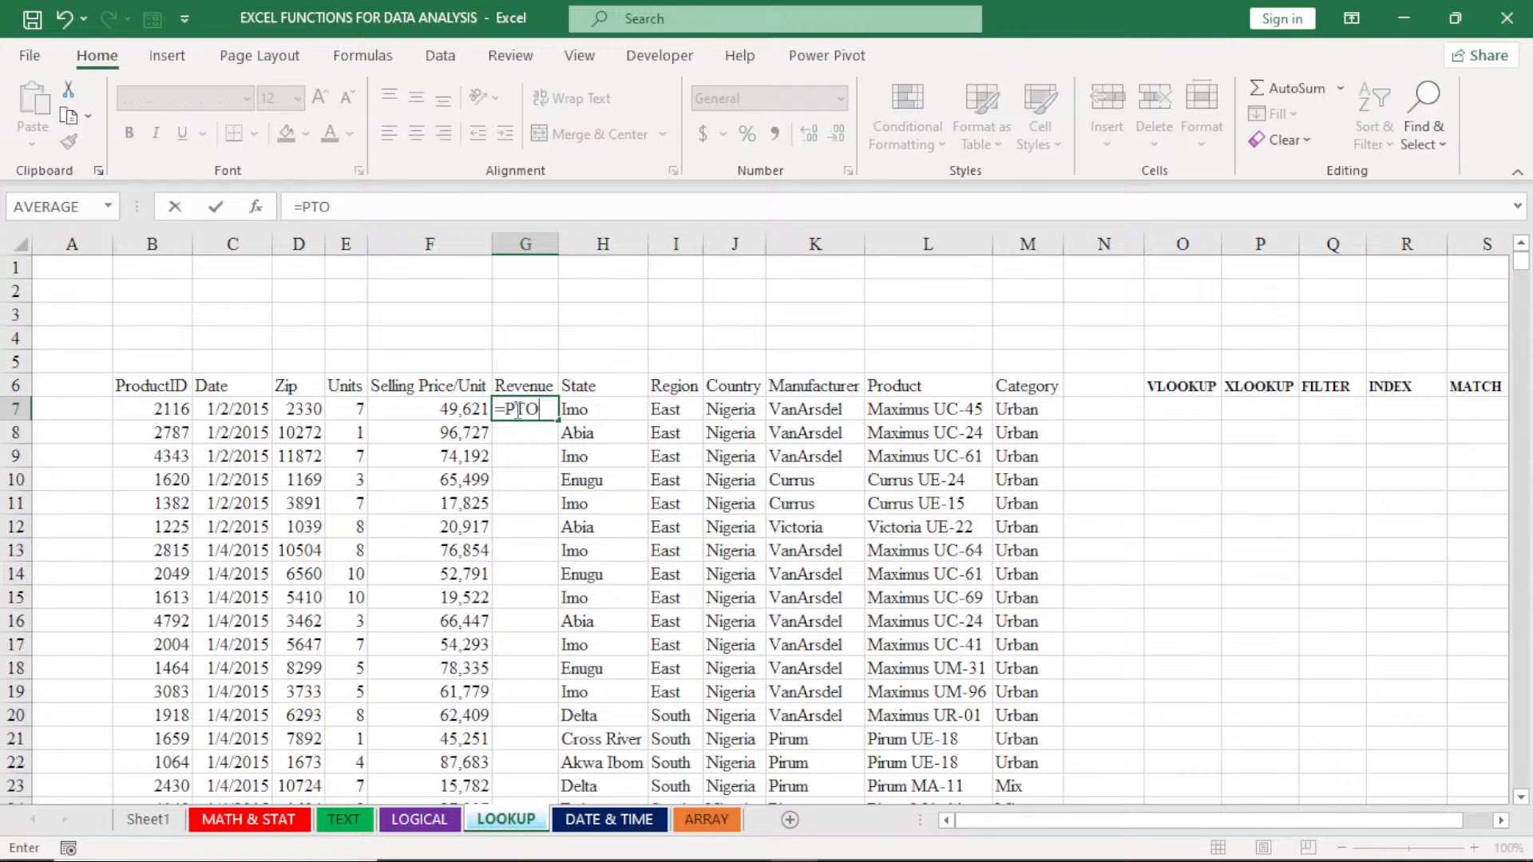
key("BackSpace")
key("BackSpace")
type("R")
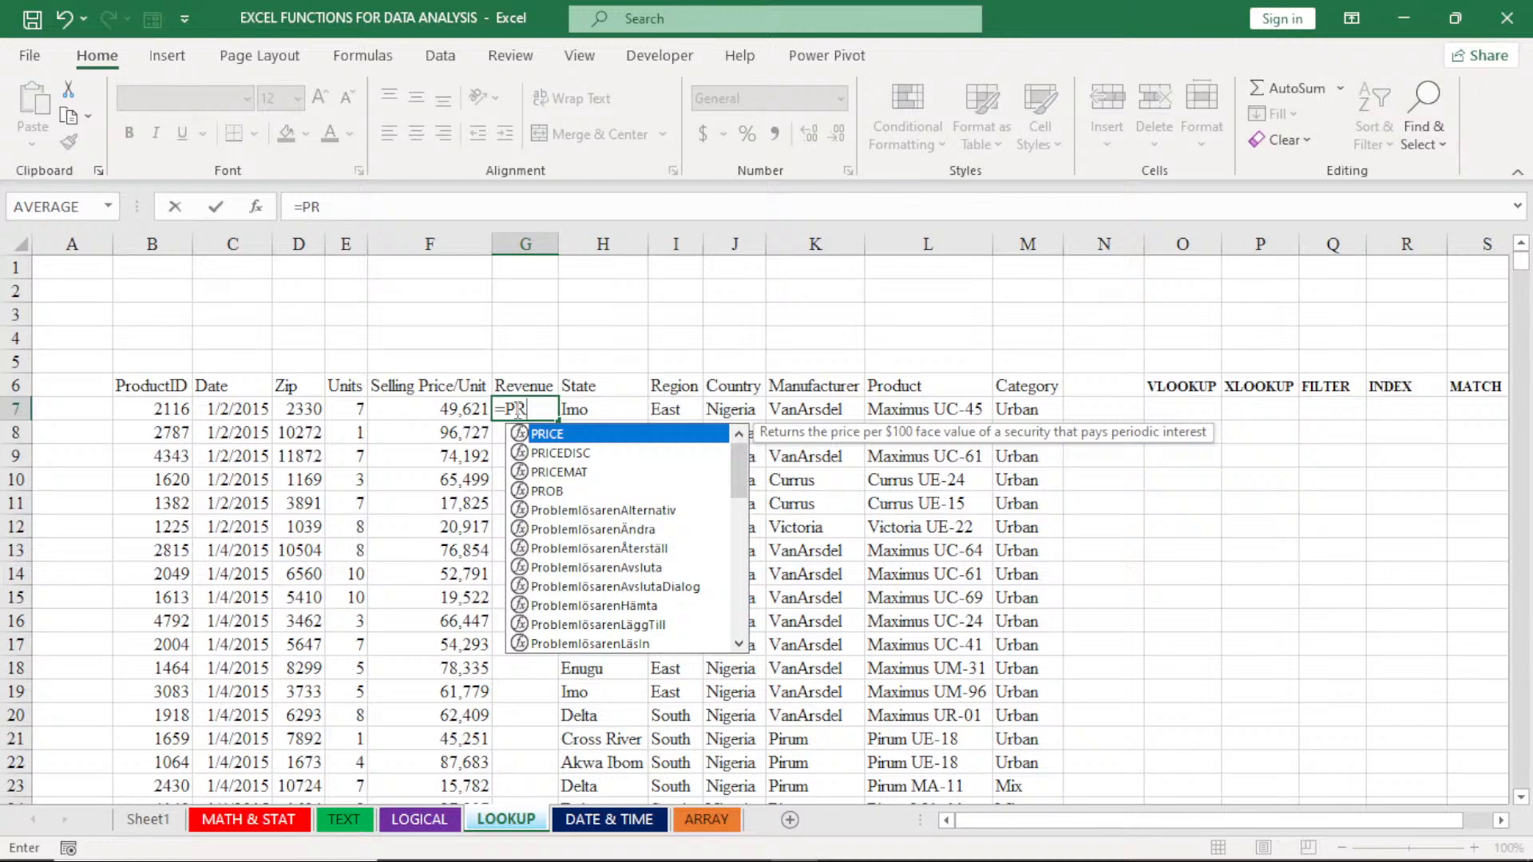
type("OD")
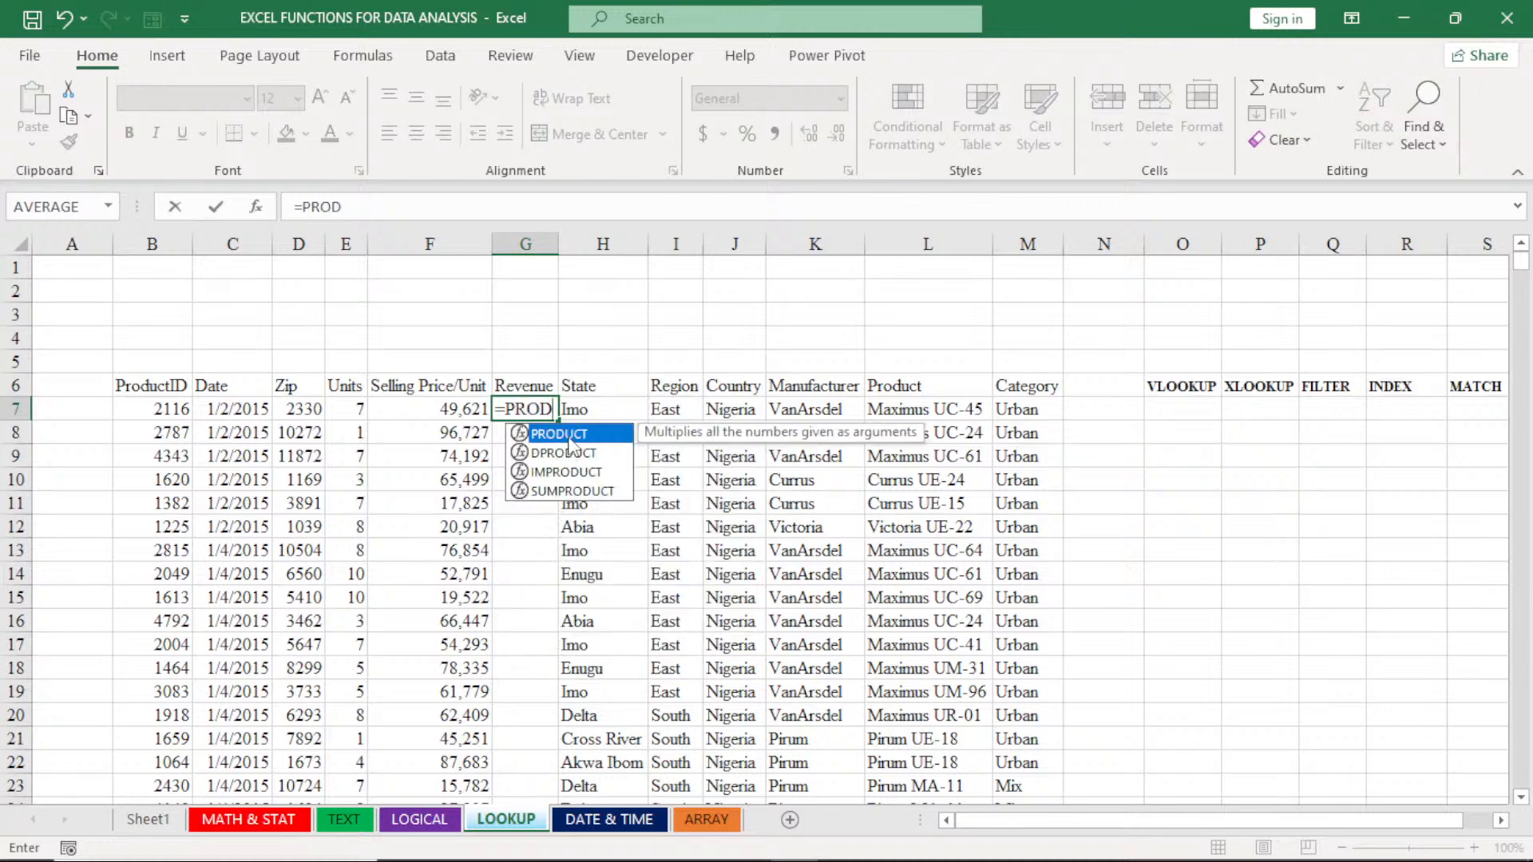
double_click(569, 435)
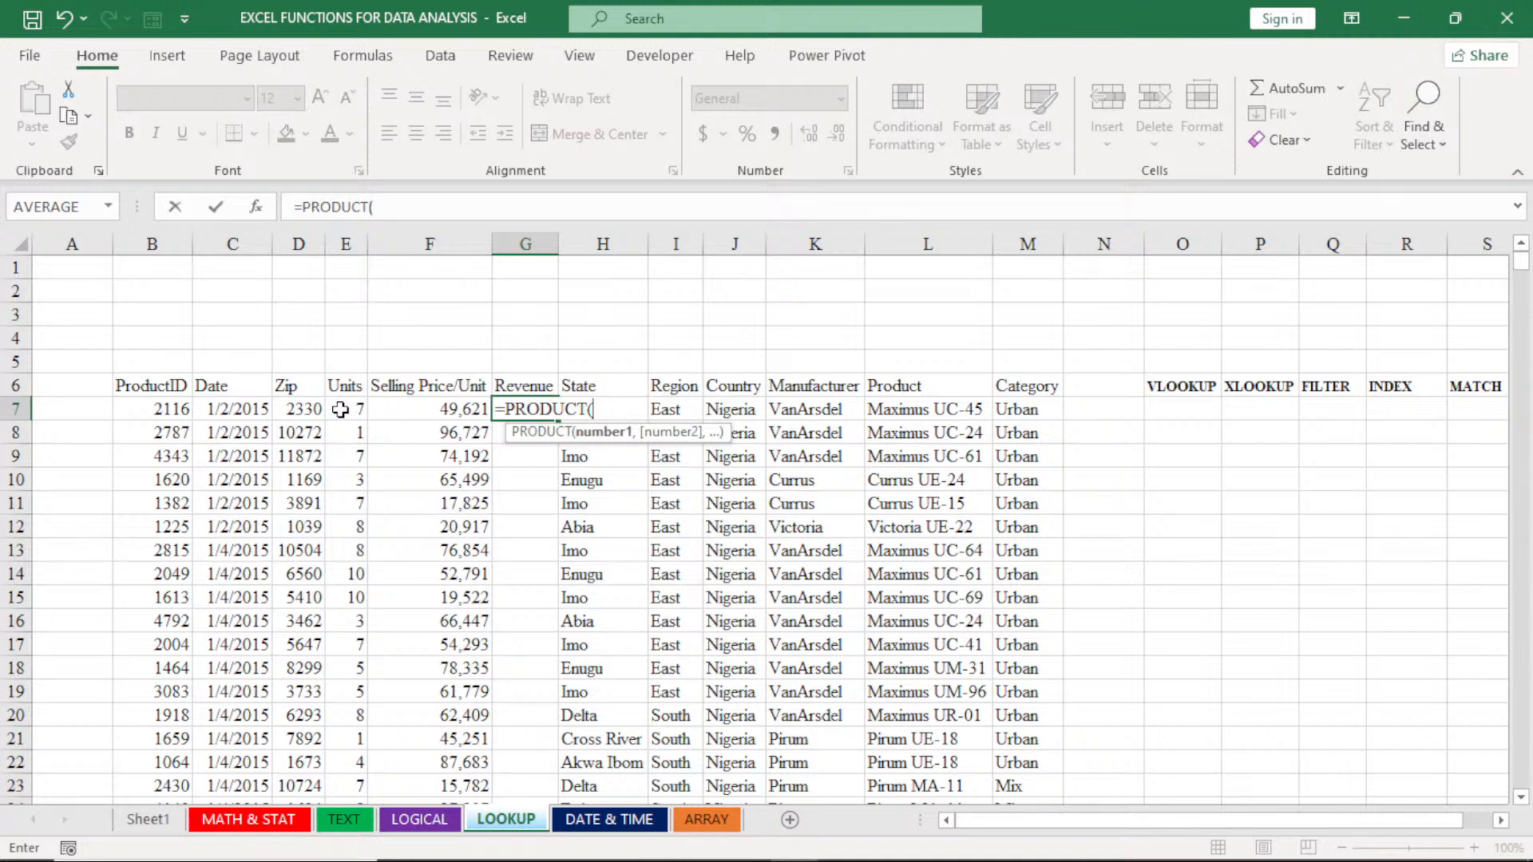
left_click_drag(436, 413, 334, 413)
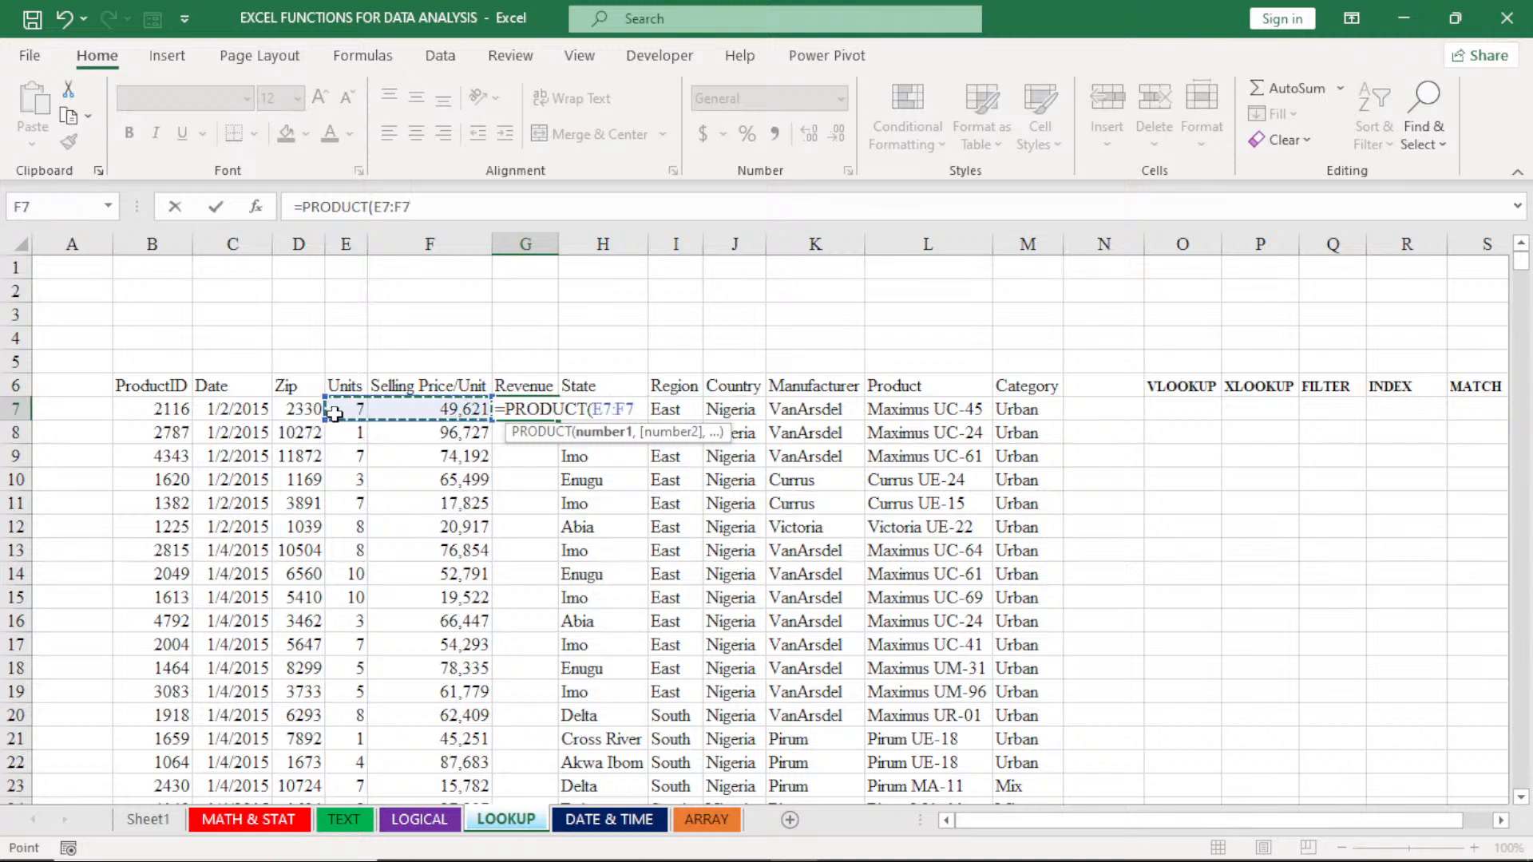
key("Return")
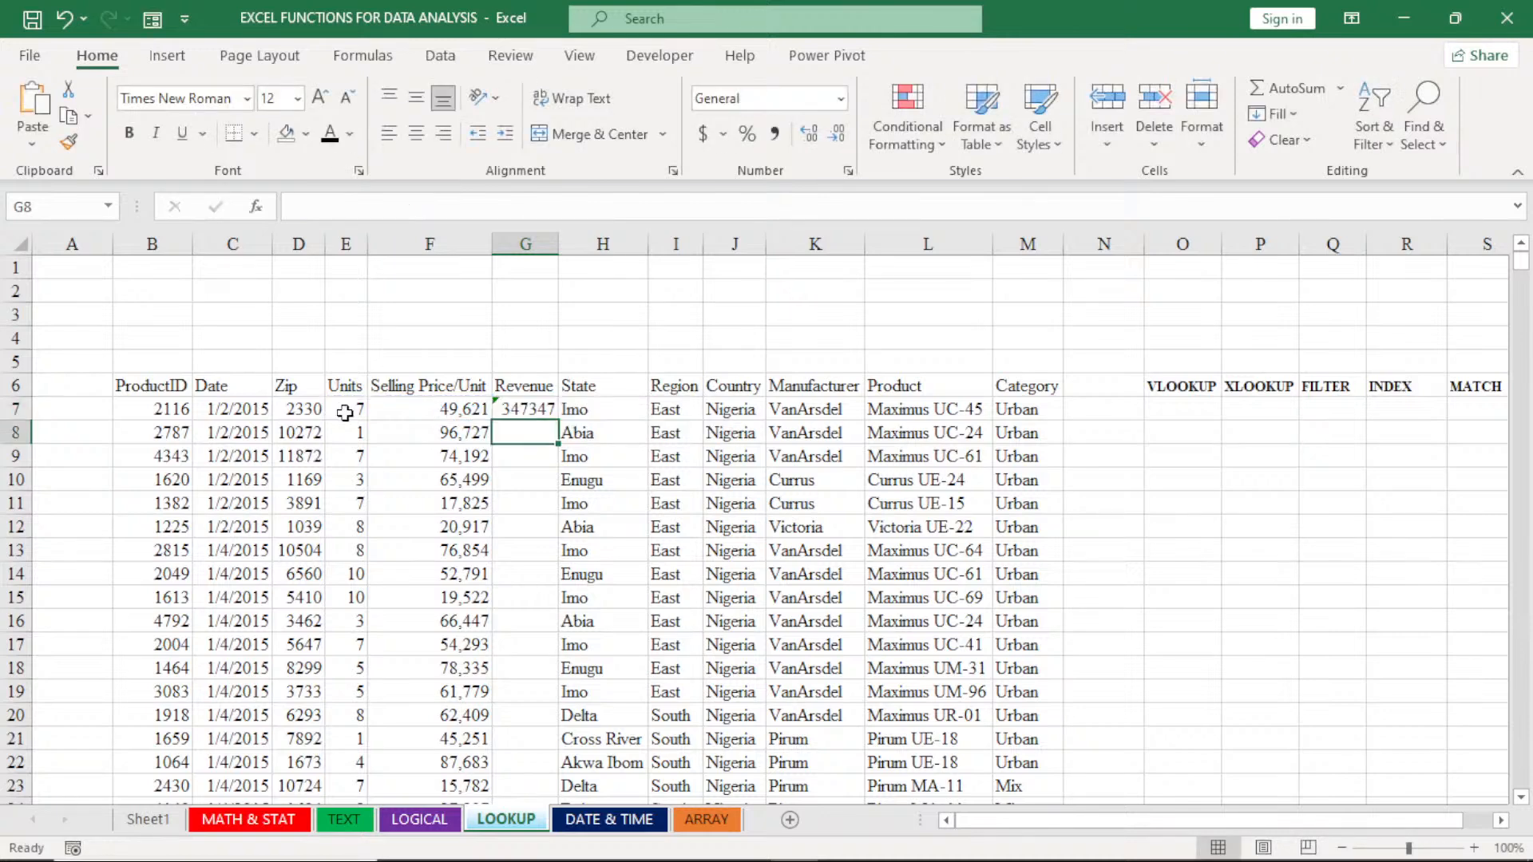
left_click(526, 410)
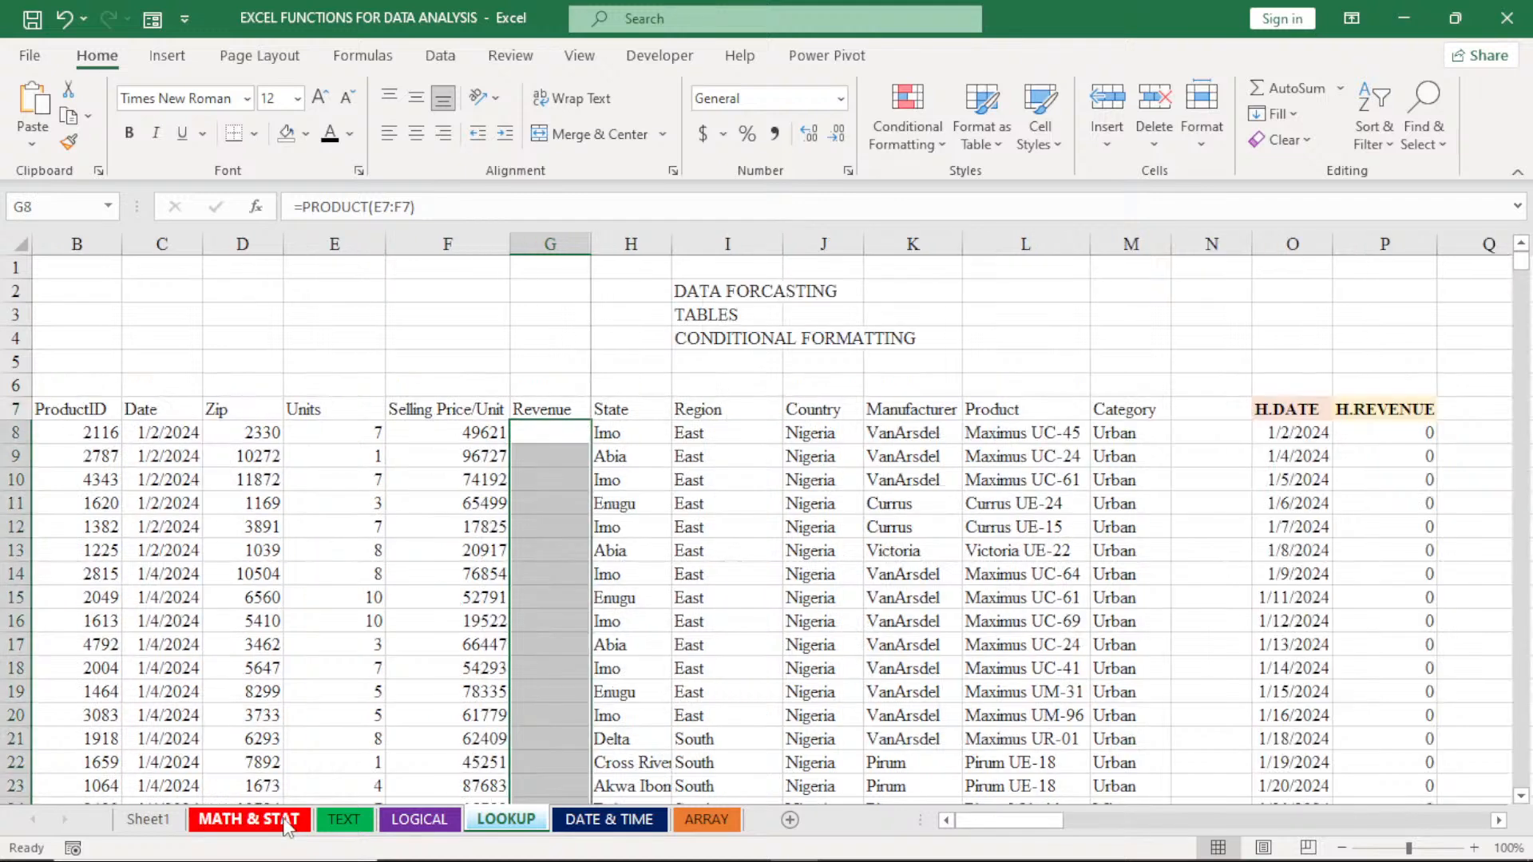
- On the MATH & STAT sheet, convert the sales data range B7:M5525 into a table with headers
left_click(286, 824)
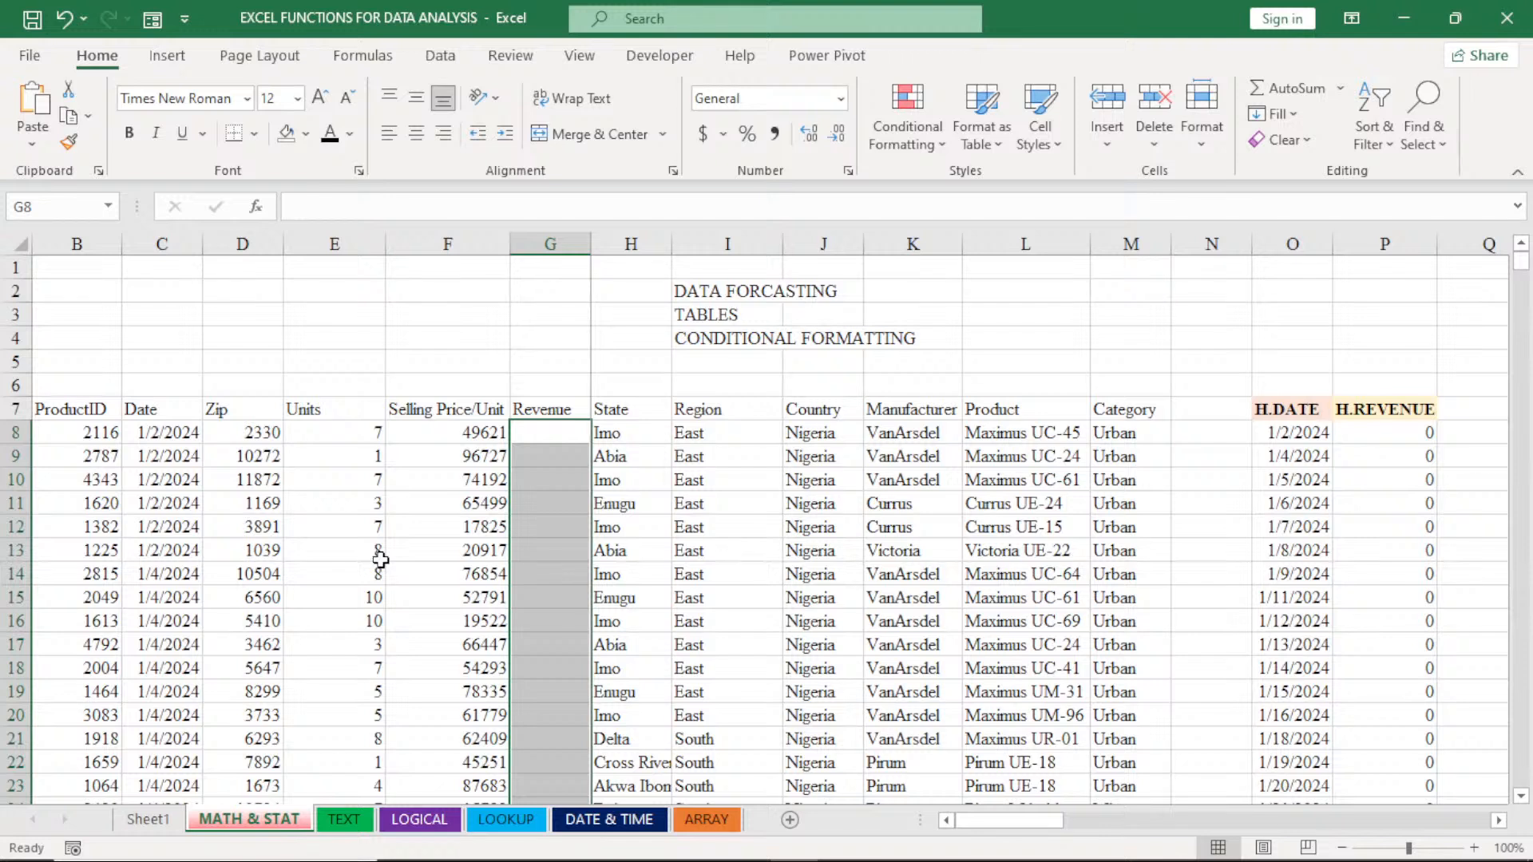
left_click(381, 558)
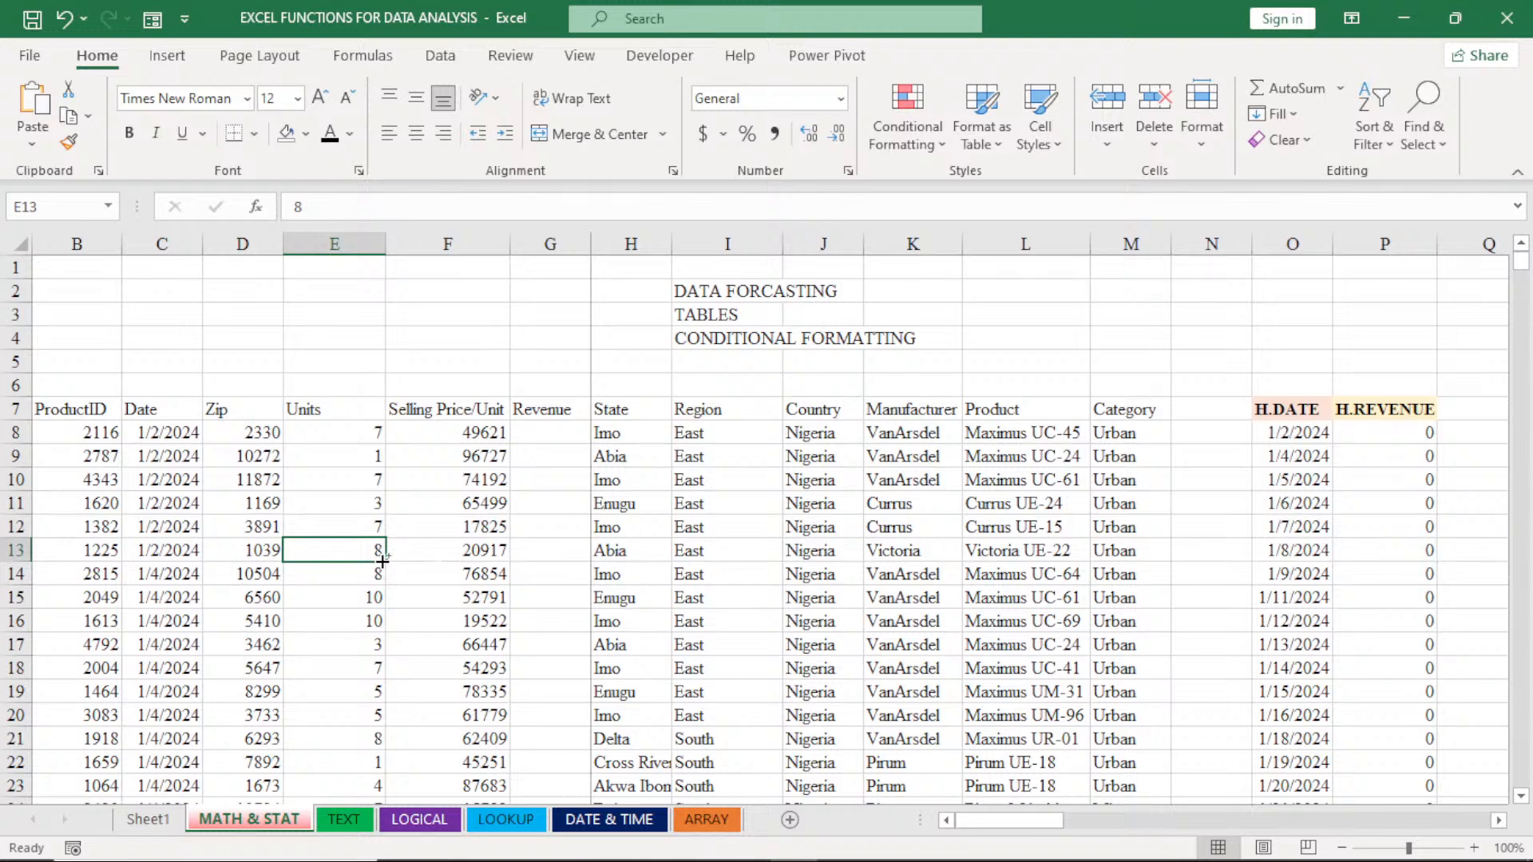
key("ctrl+t")
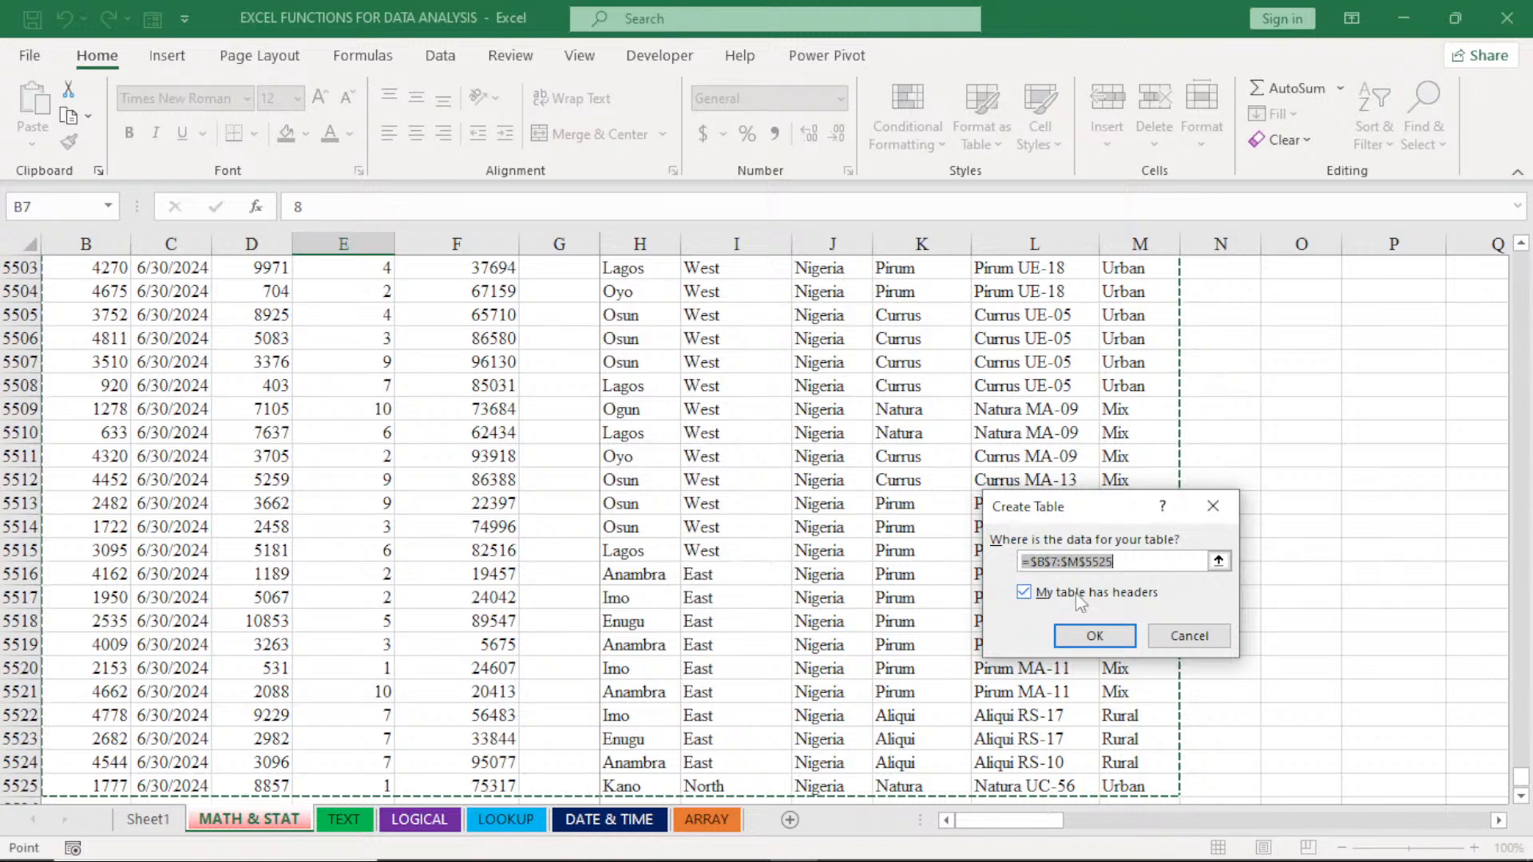
left_click(1095, 635)
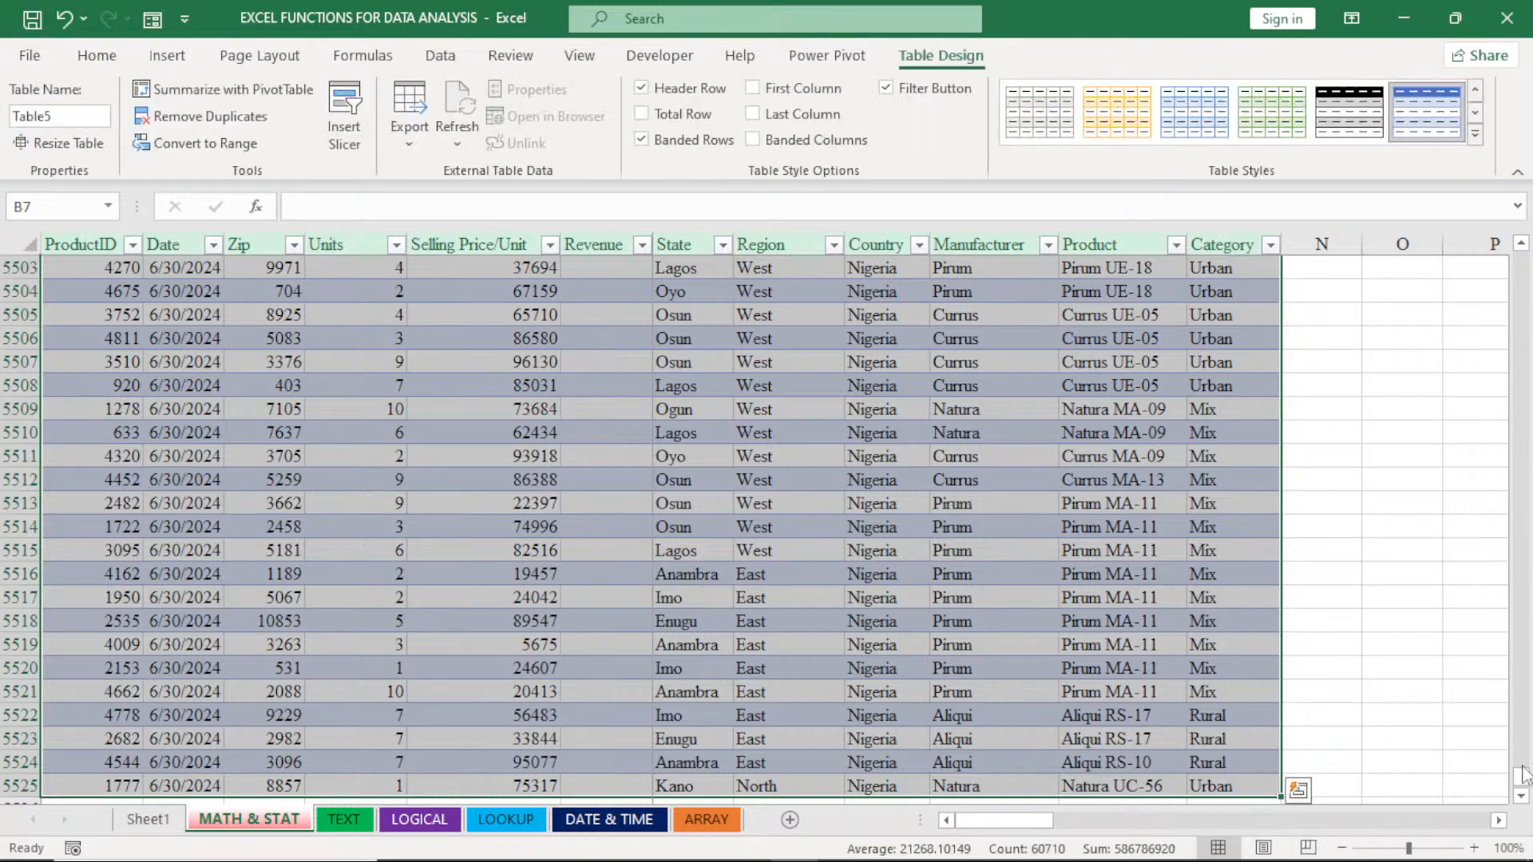
left_click_drag(1522, 773, 1503, 257)
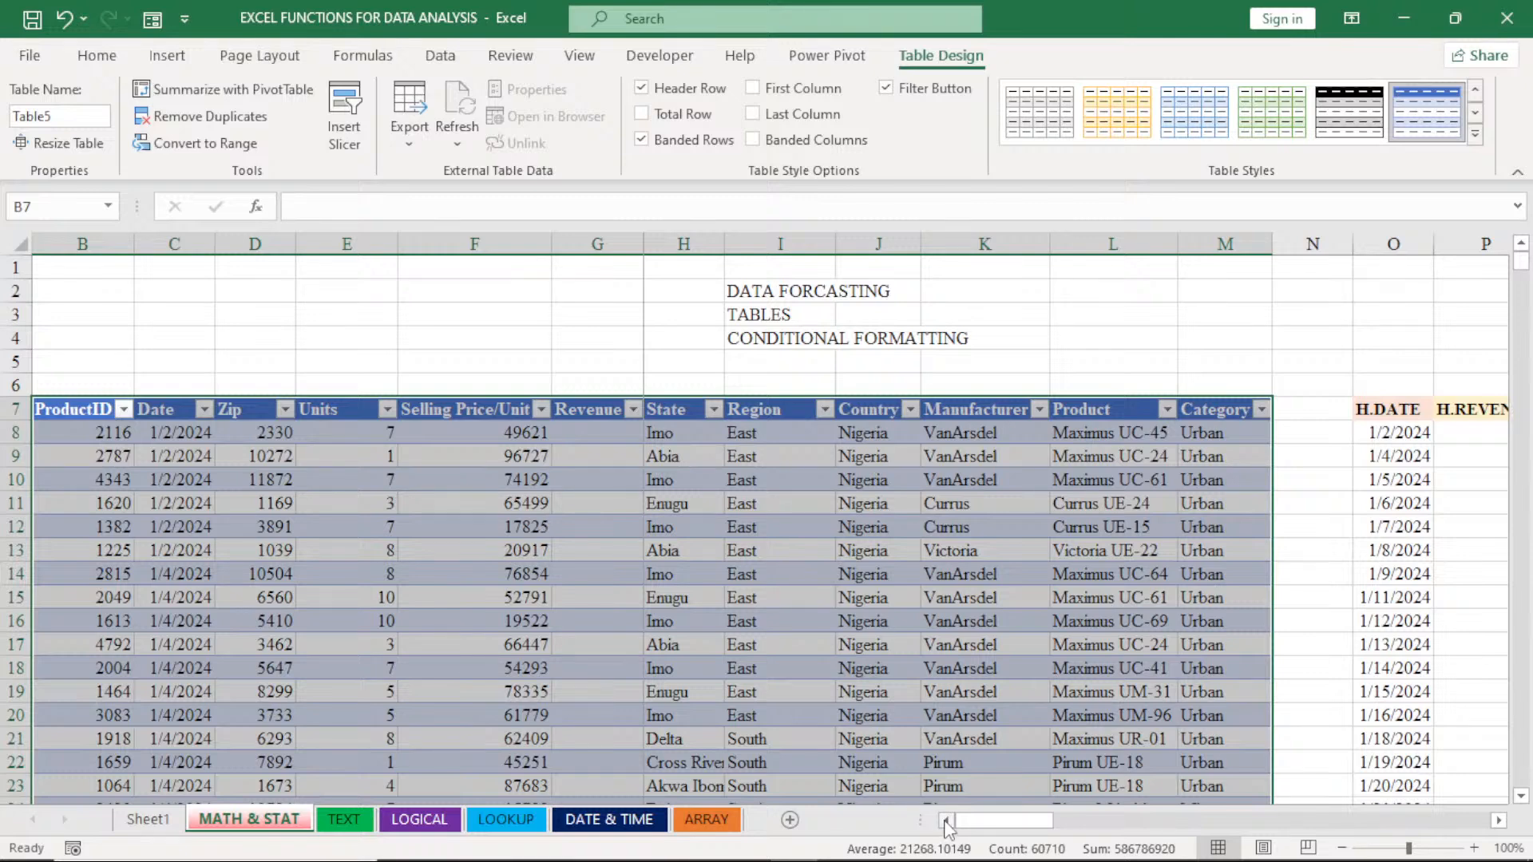
left_click(998, 597)
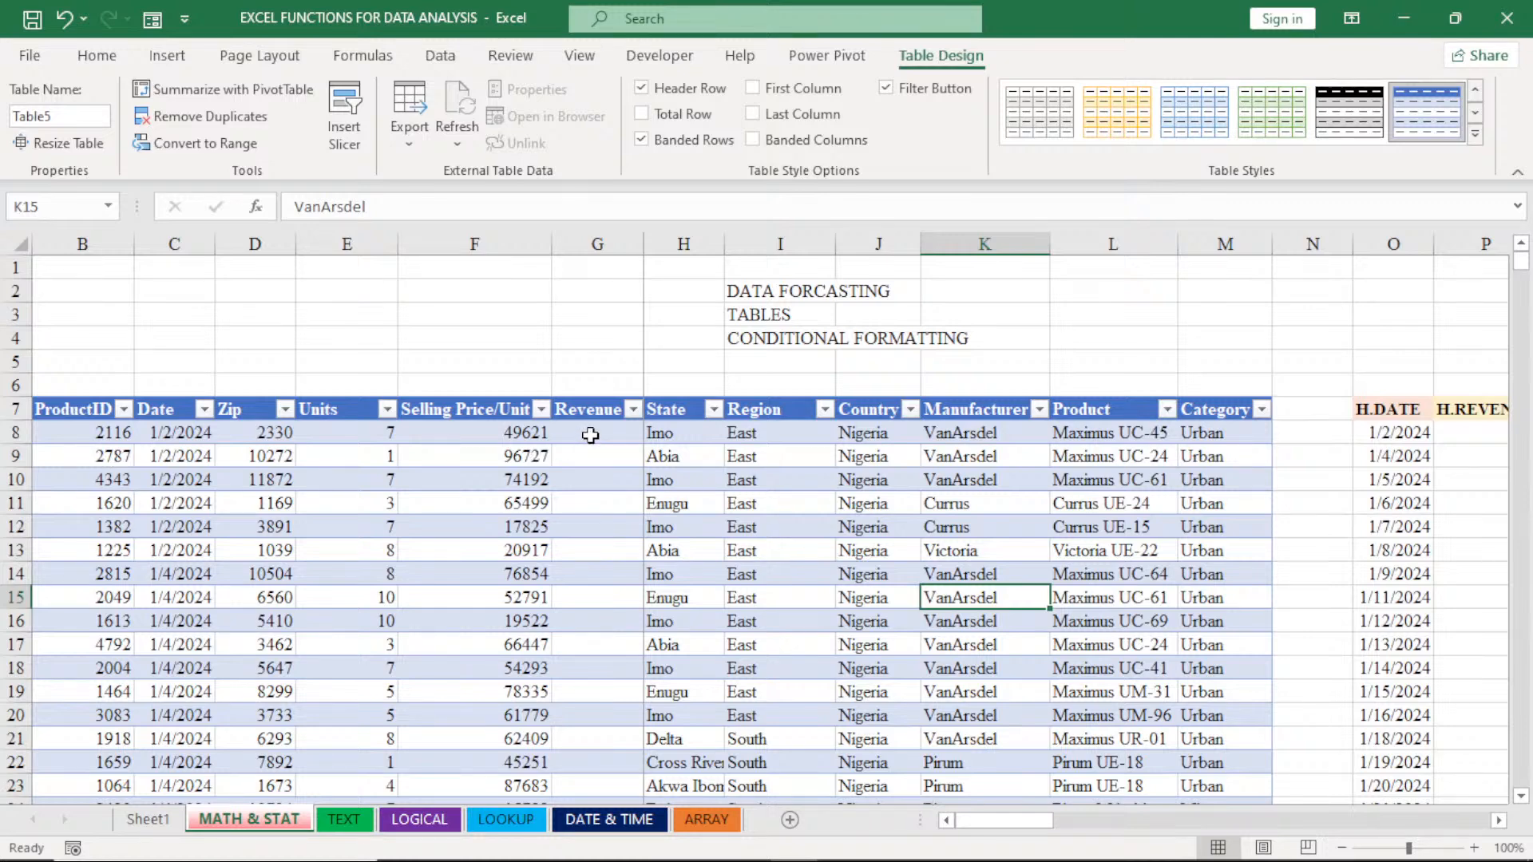
- Fill the sales table's Revenue column with the formula =PRODUCT(Table5[@[Units]:[Selling Price/Unit]]), entered in cell G8
left_click(590, 433)
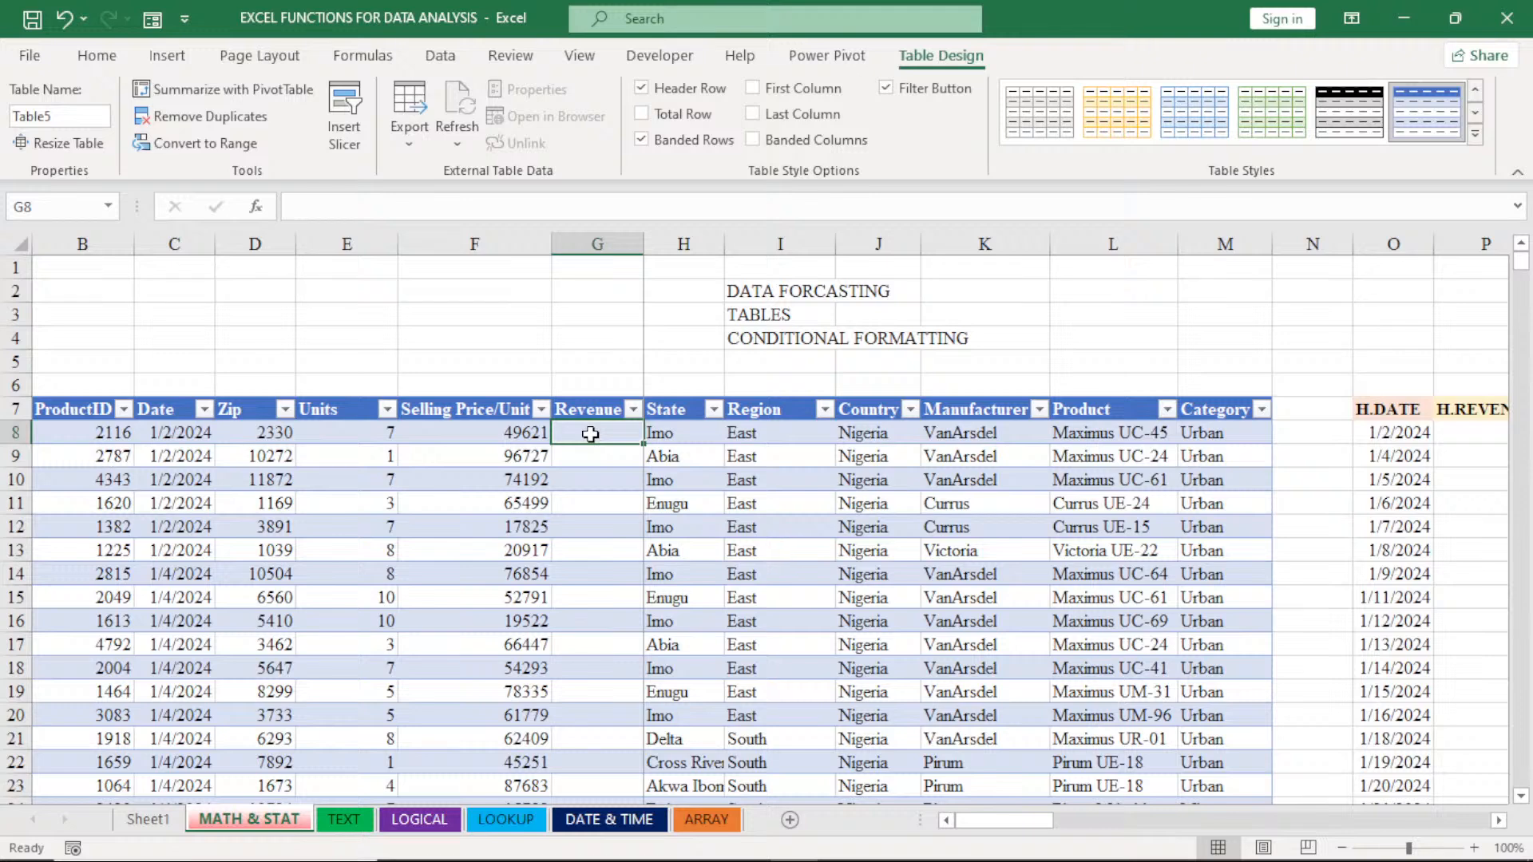
type("=P")
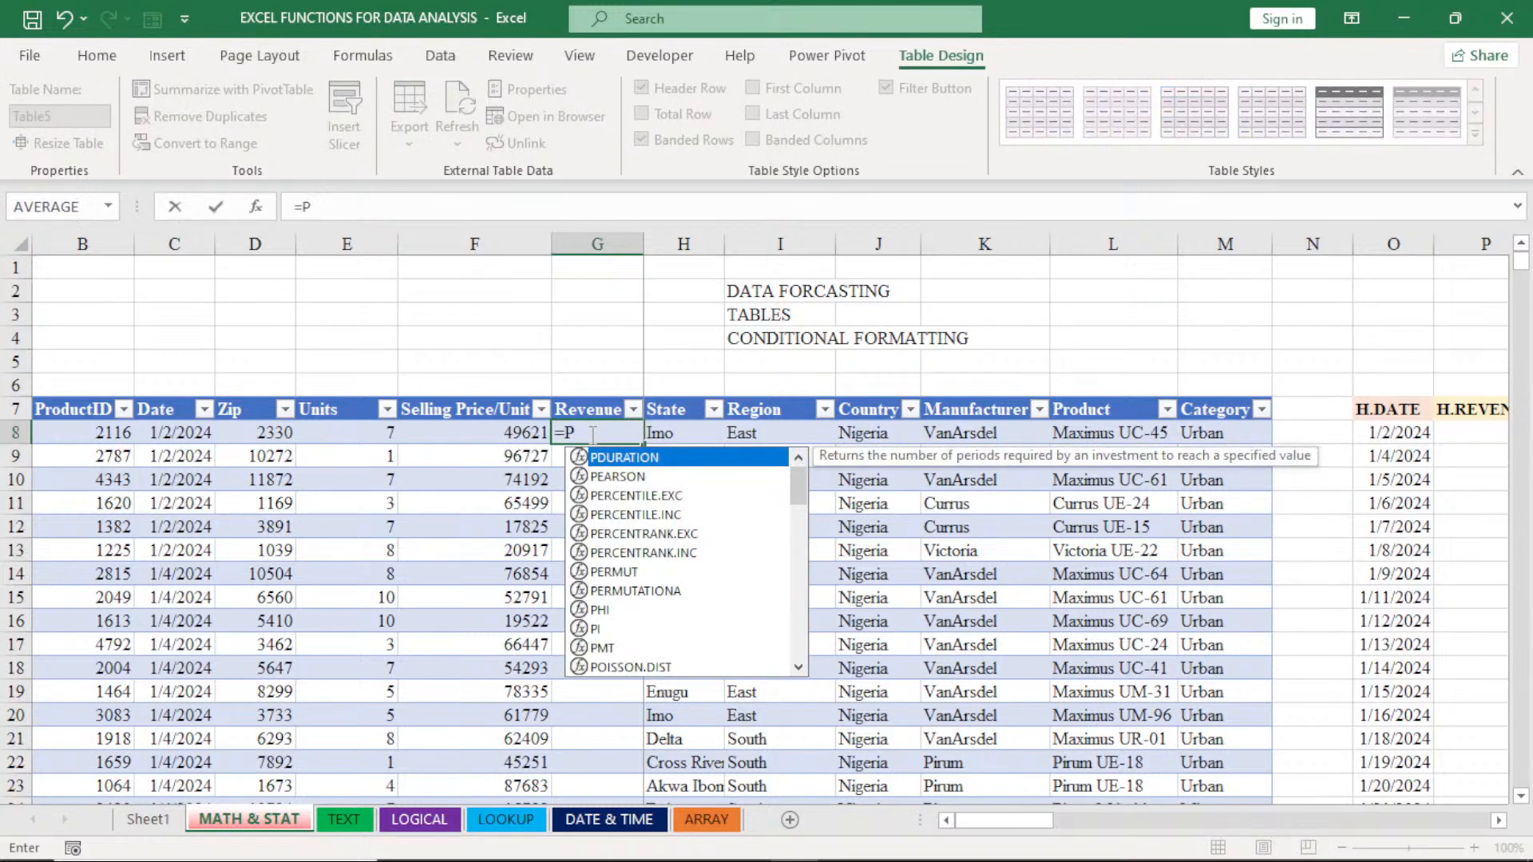
type("RODUC")
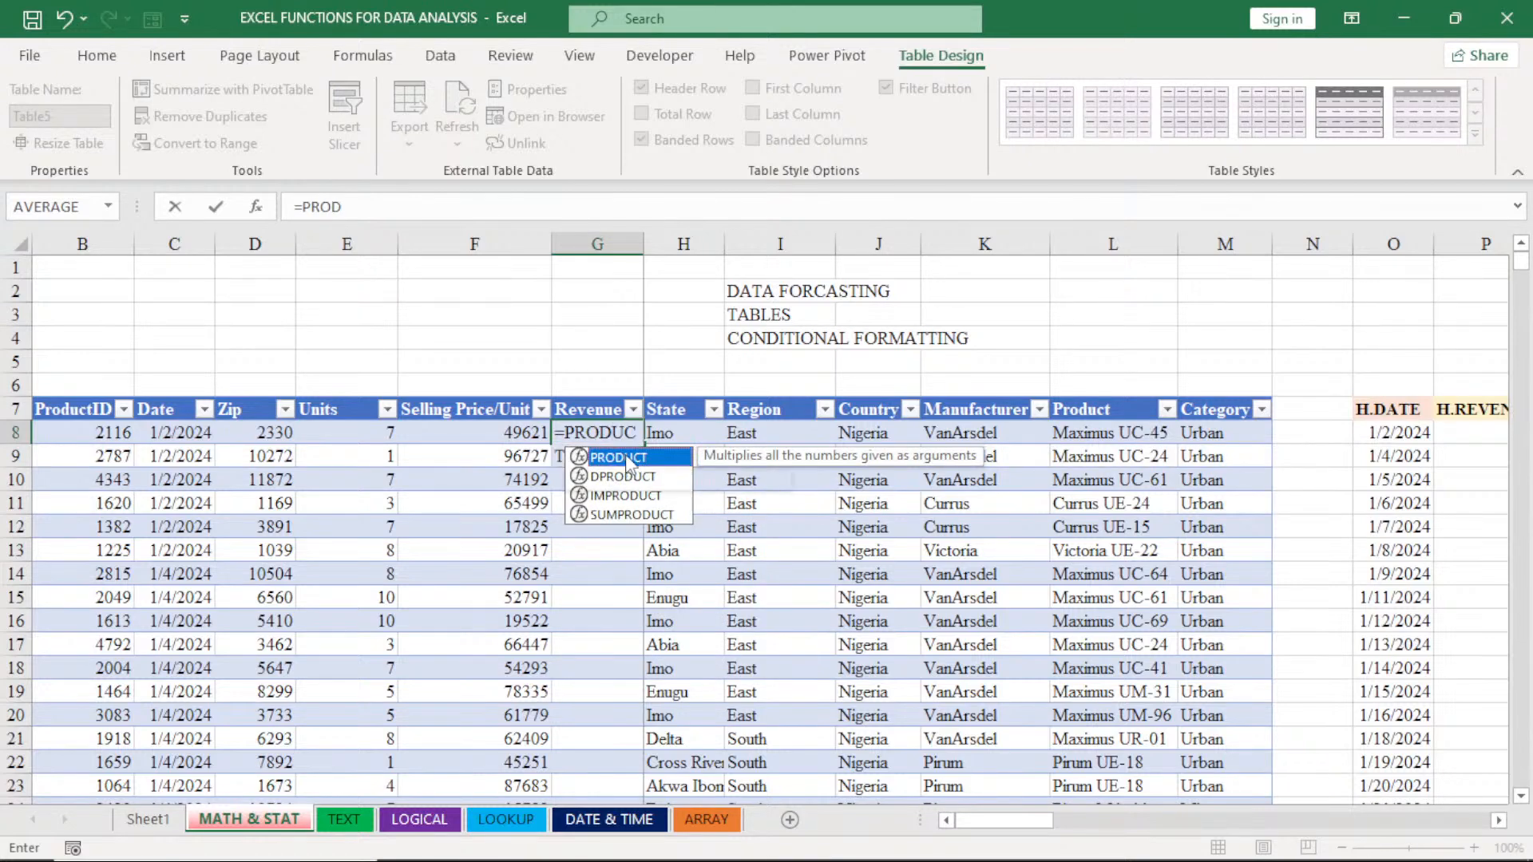
double_click(628, 458)
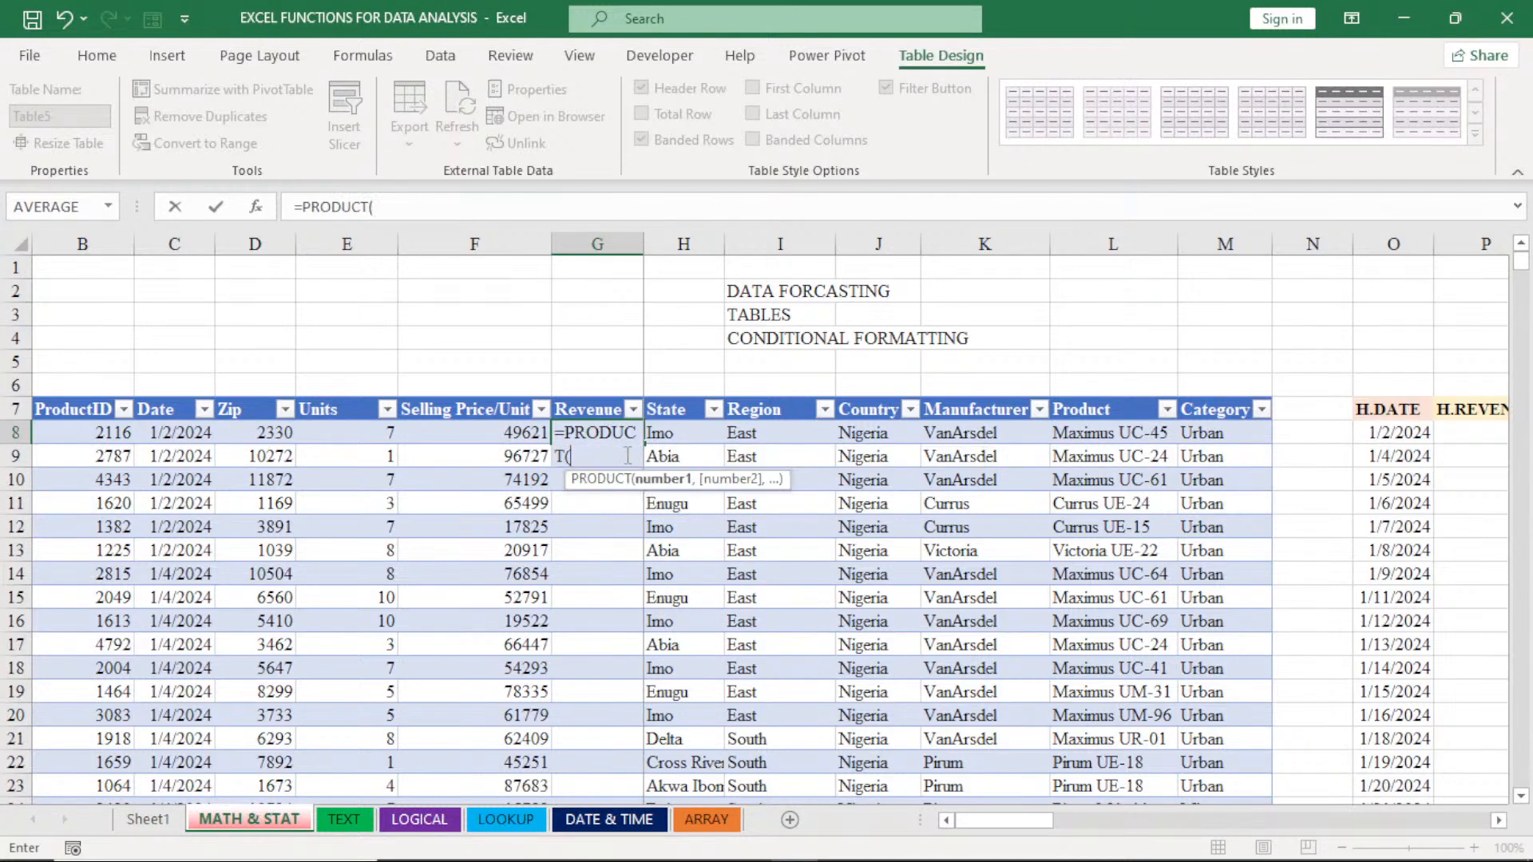
left_click(523, 435)
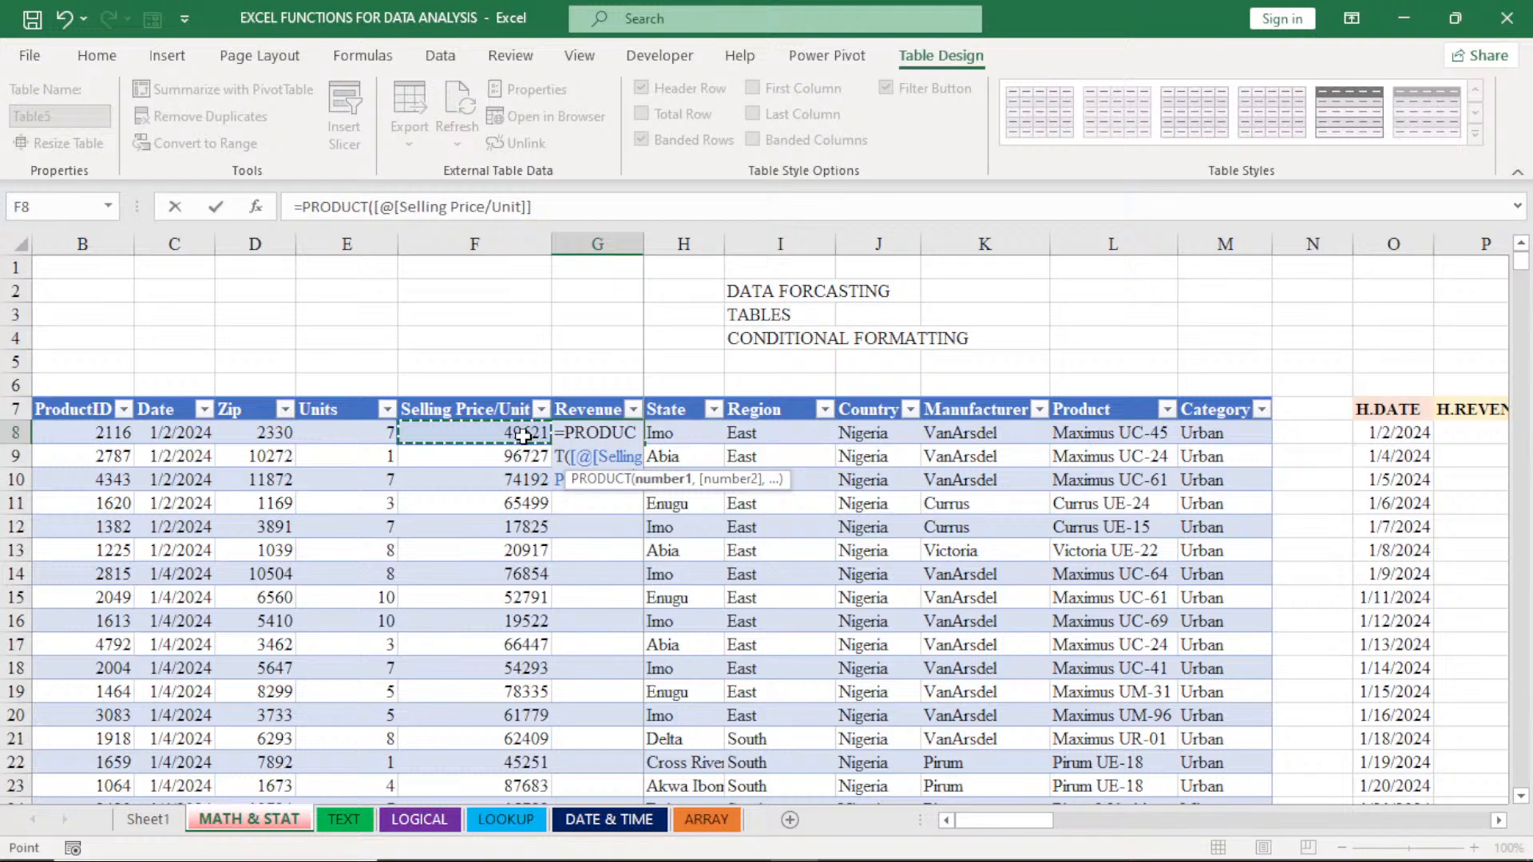
left_click_drag(523, 435, 377, 442)
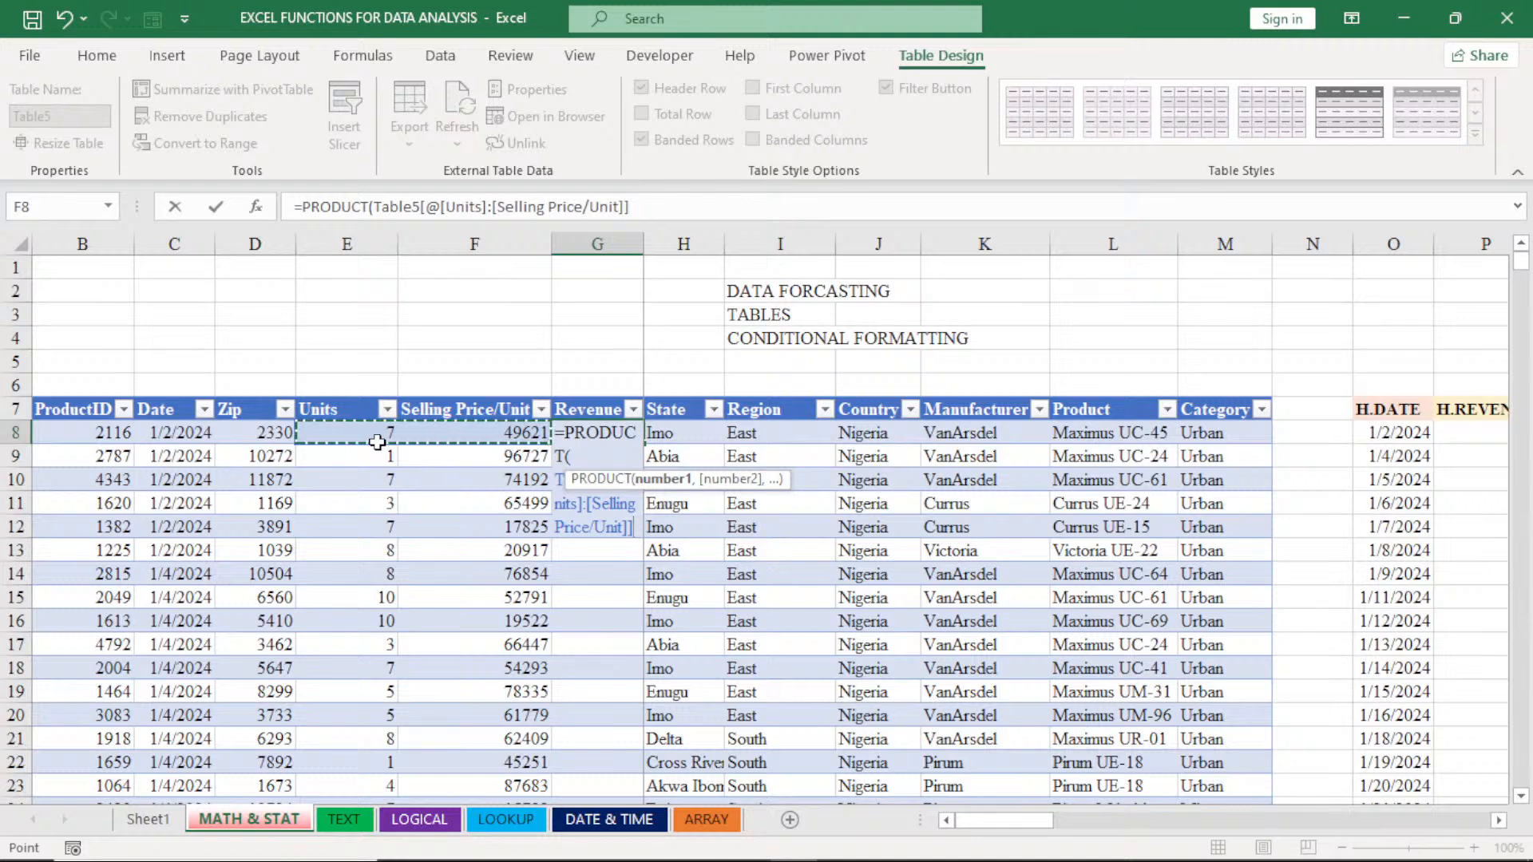
key("Return")
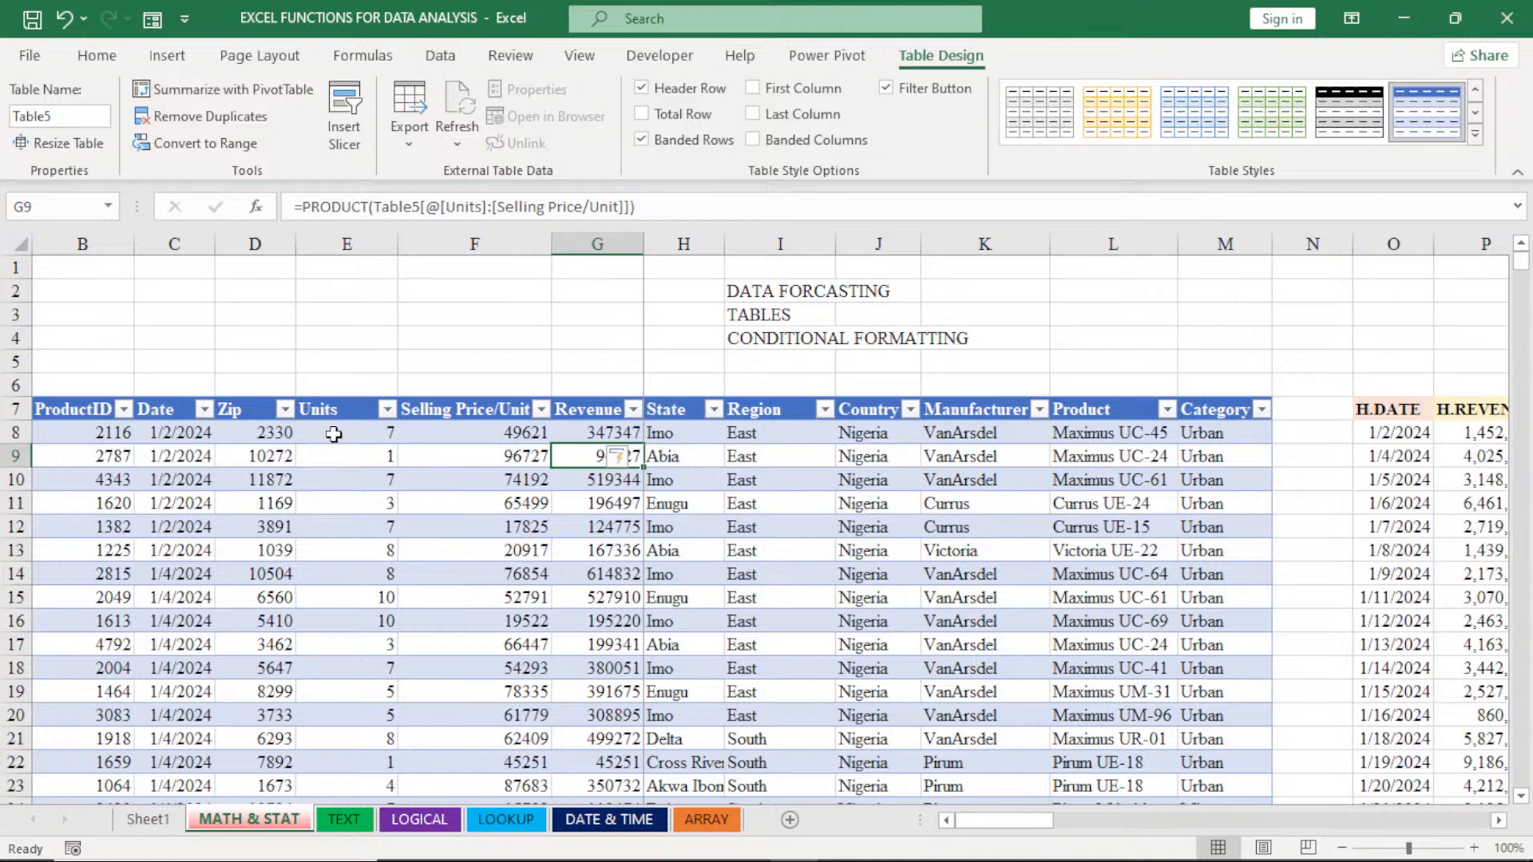
left_click(581, 434)
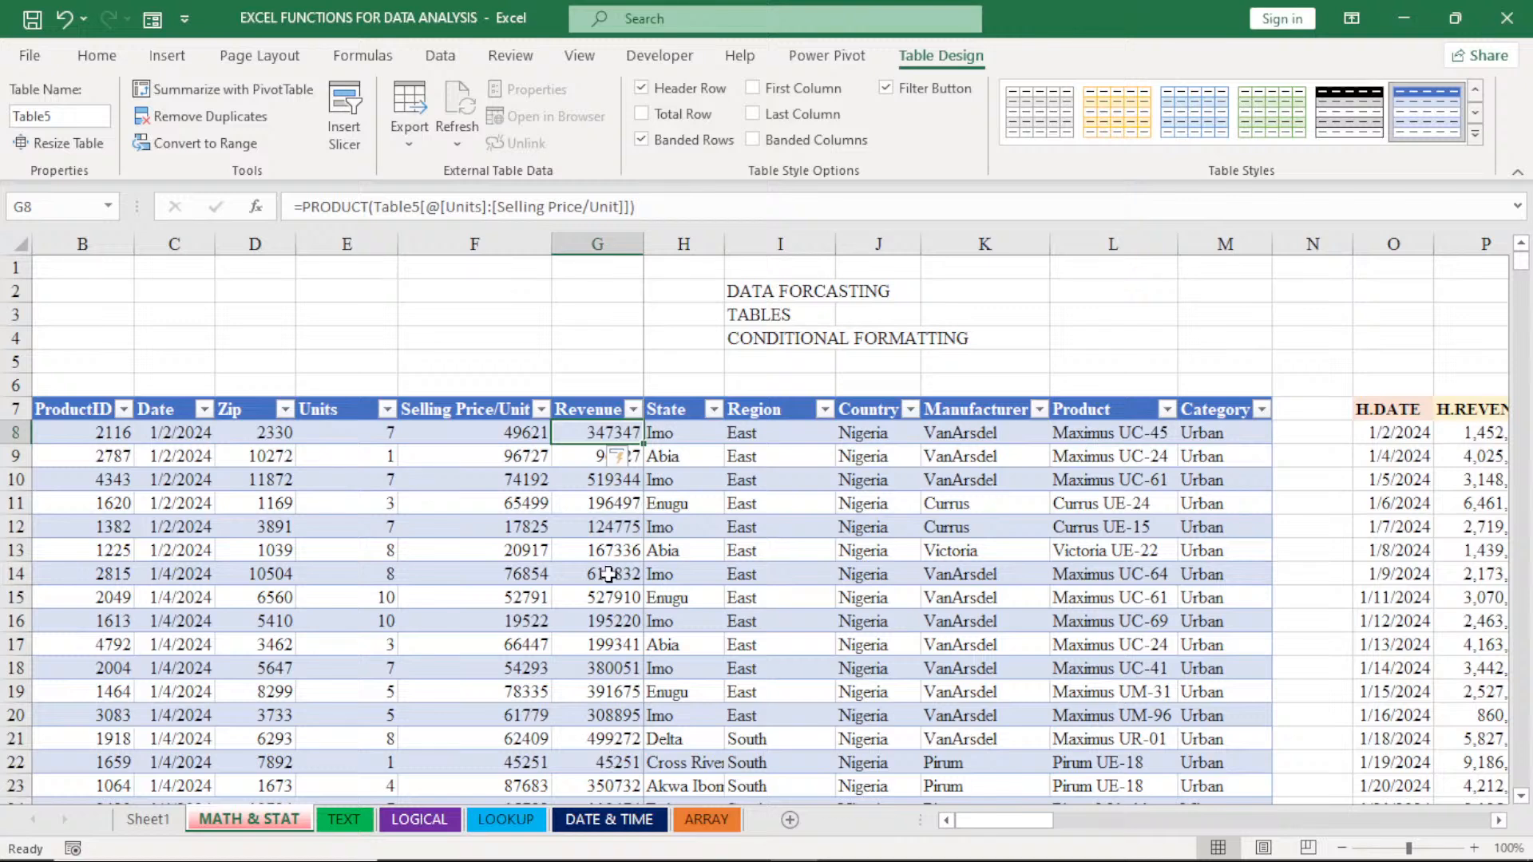
- Insert blank columns at column N, between the sales table's Category column and the H.DATE column
left_click(1325, 244)
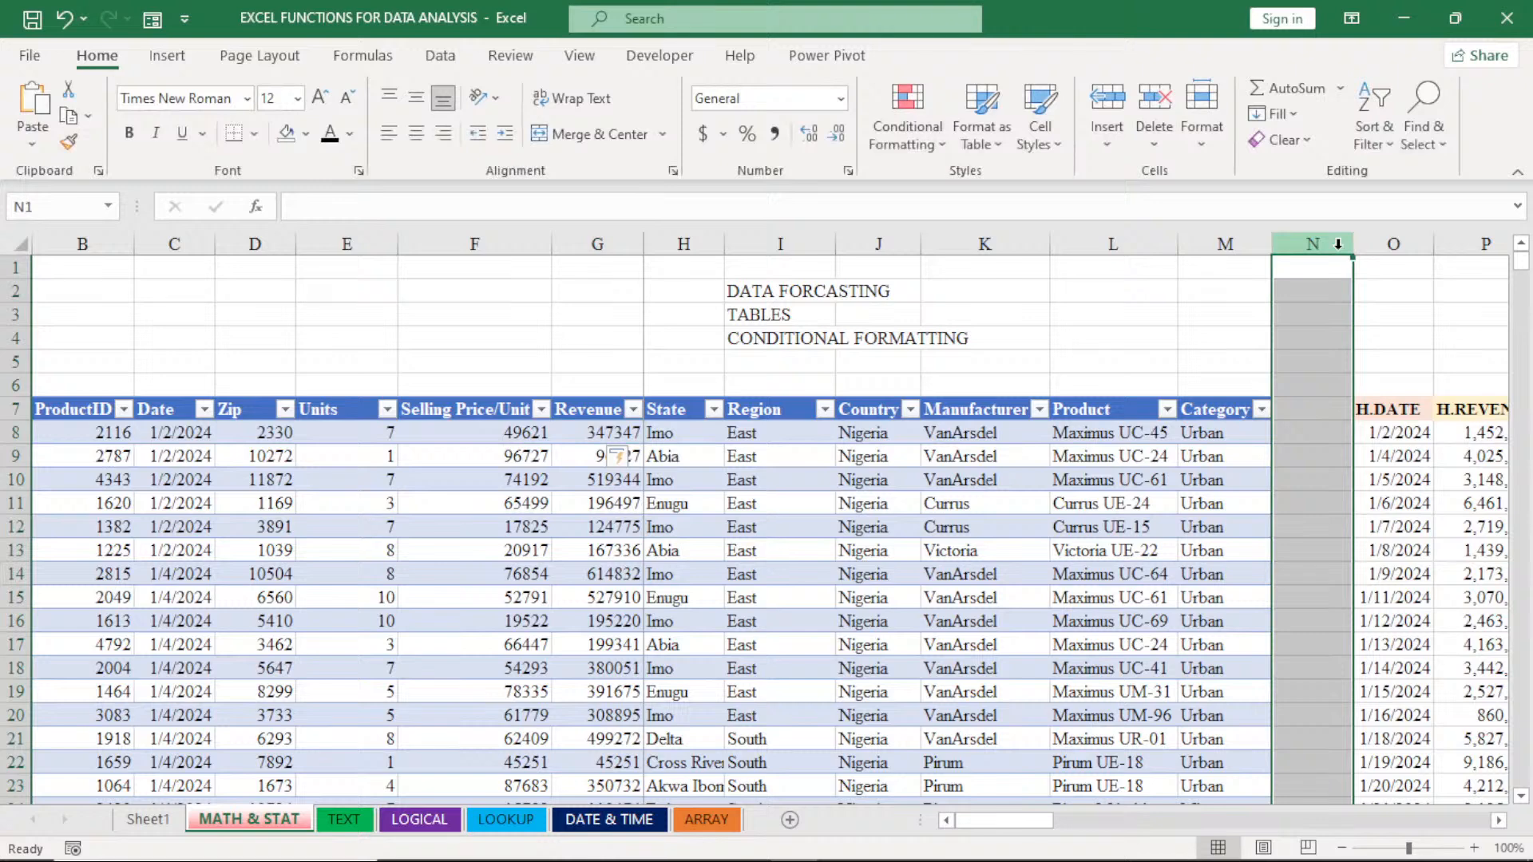
right_click(1340, 249)
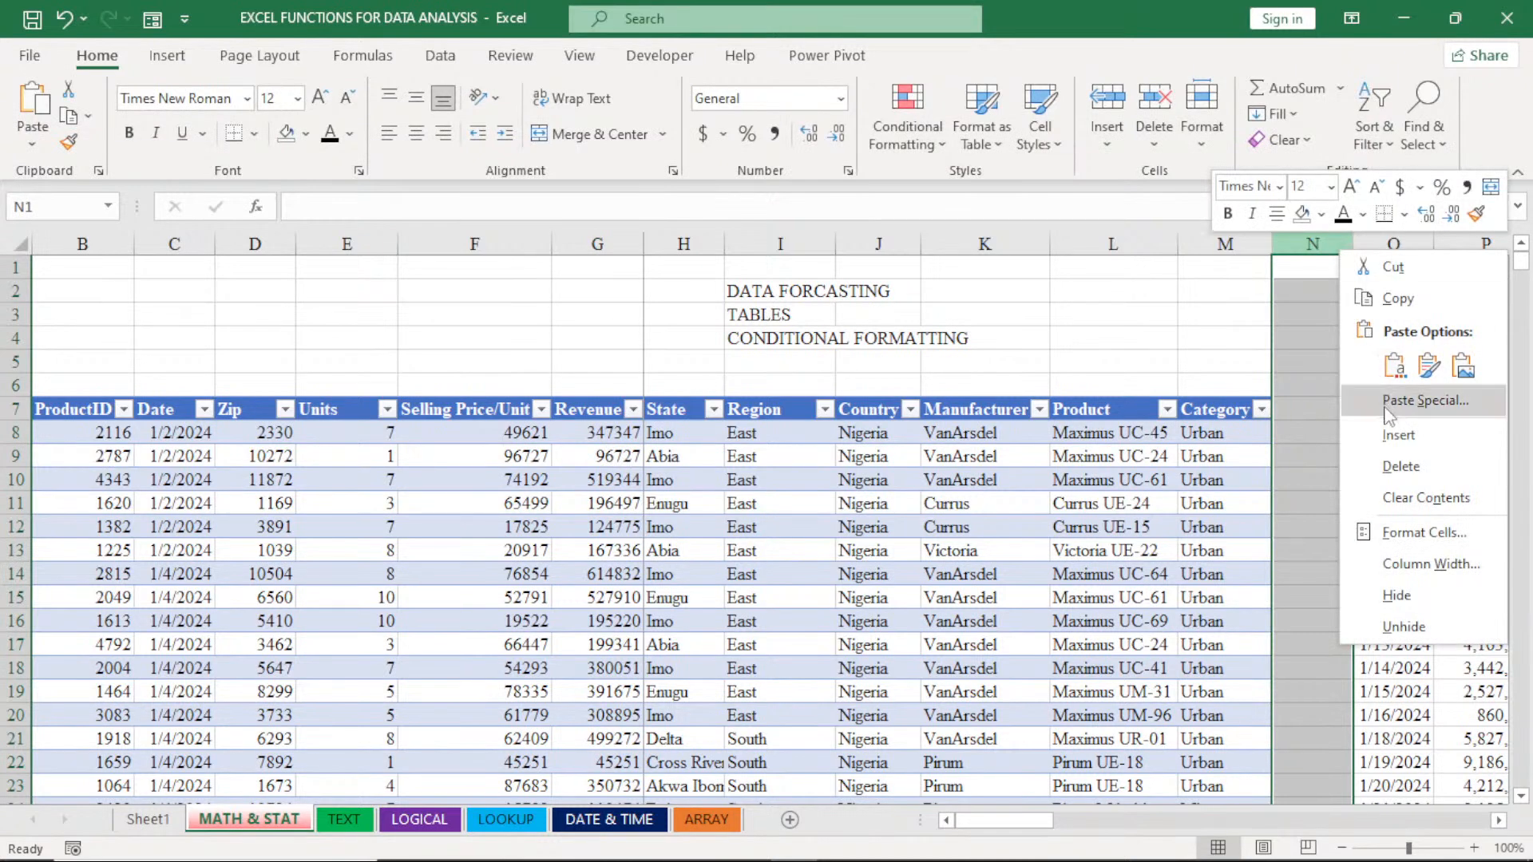
left_click(1397, 434)
double_click(1389, 431)
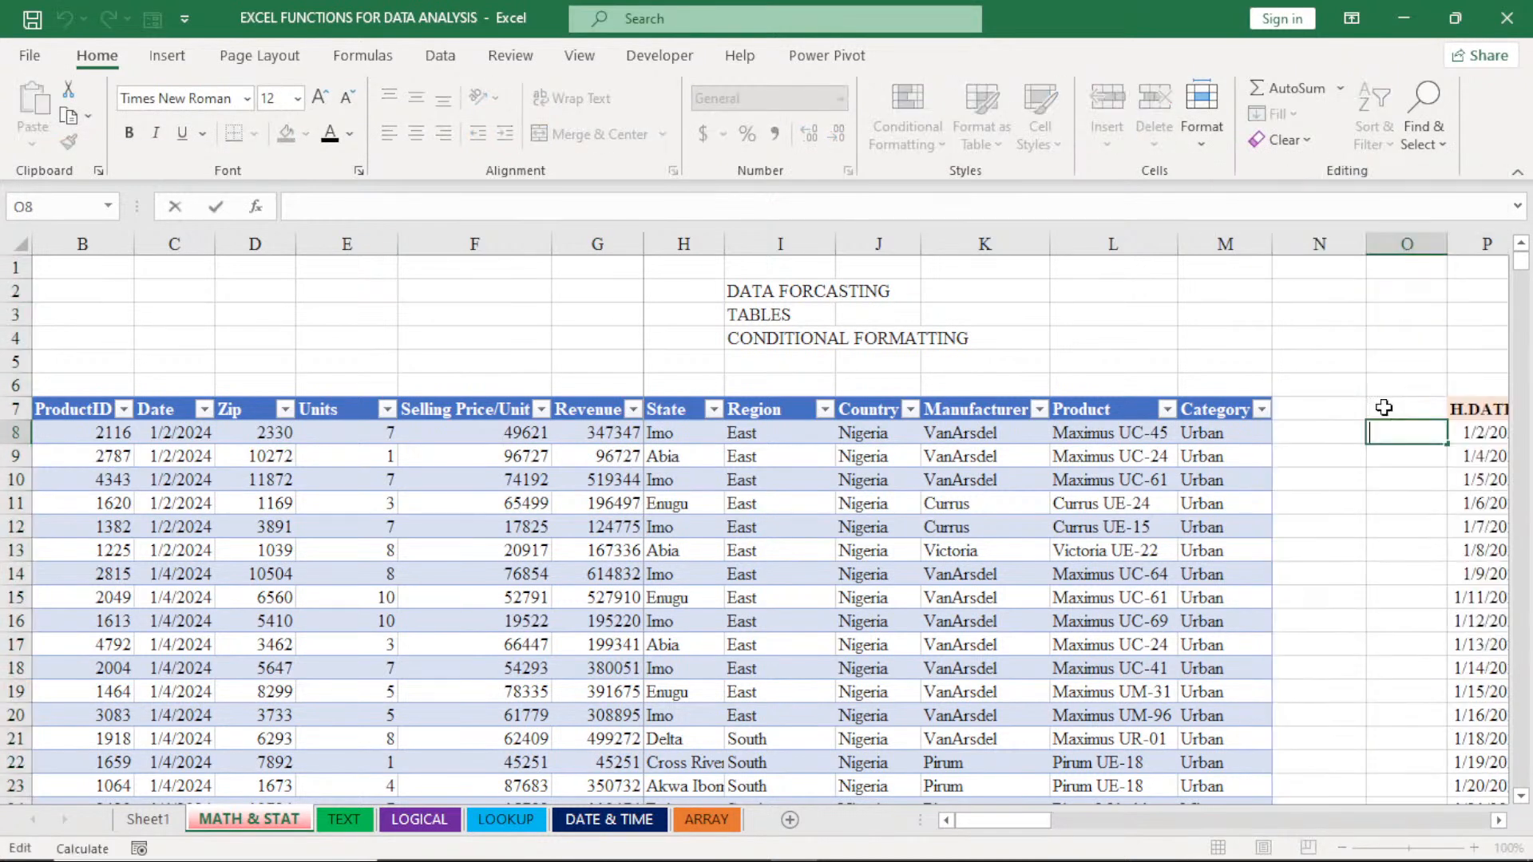
right_click(1407, 243)
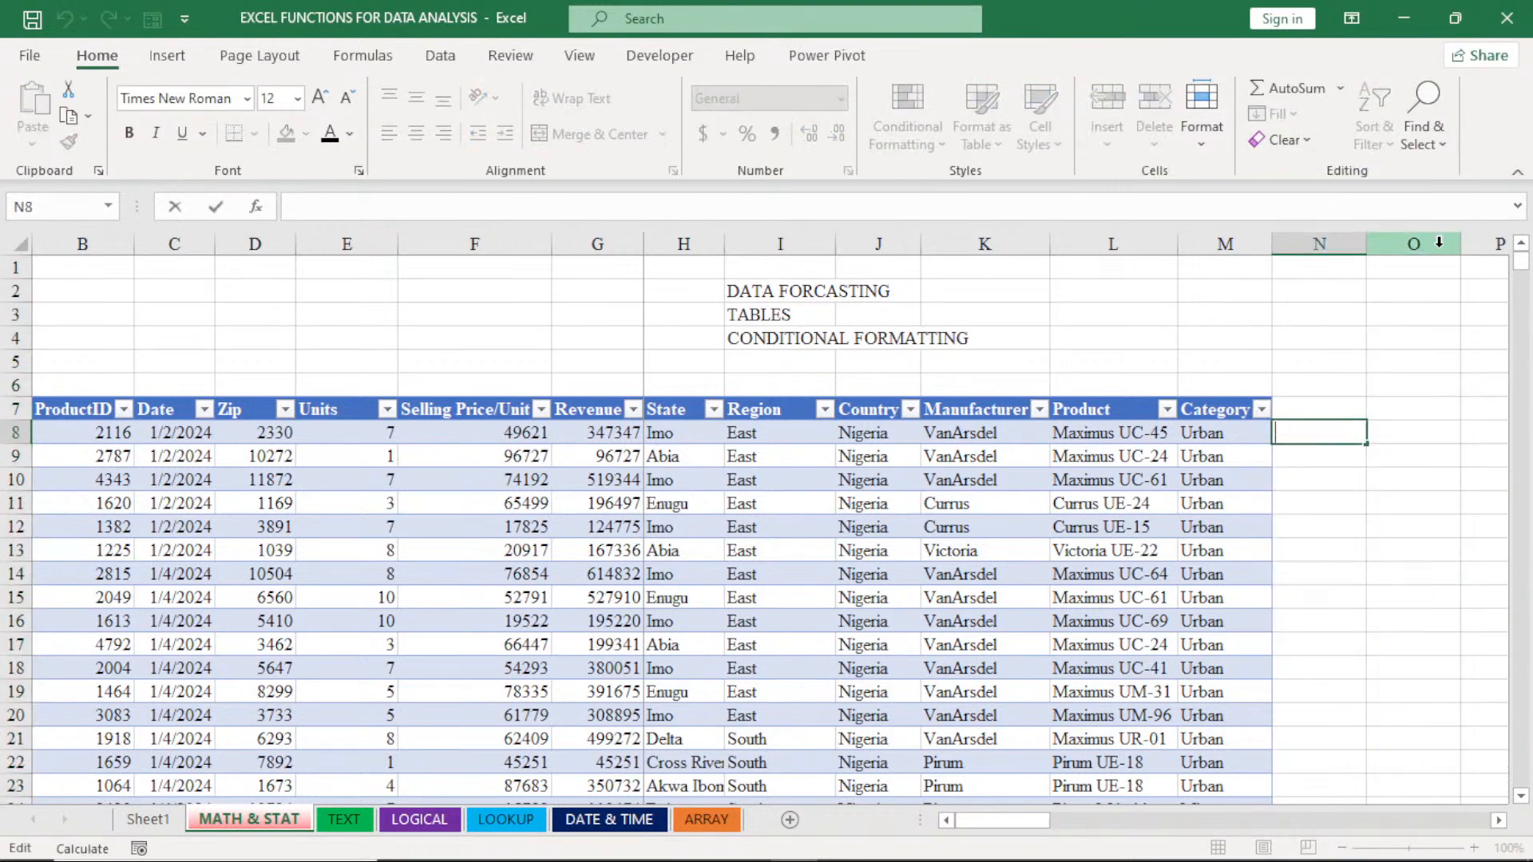
left_click(1438, 242)
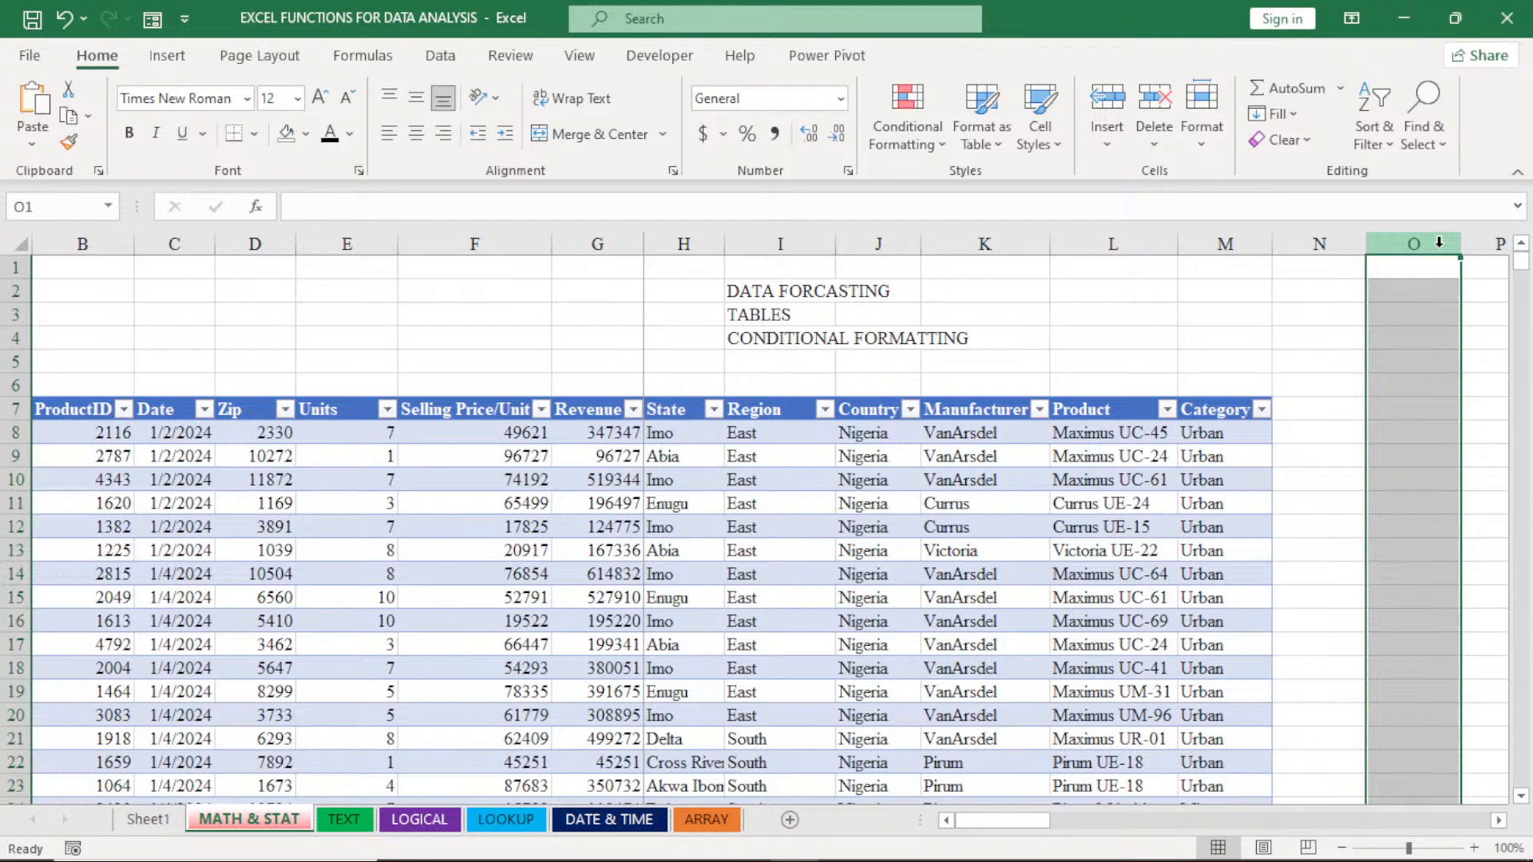
left_click(1405, 411)
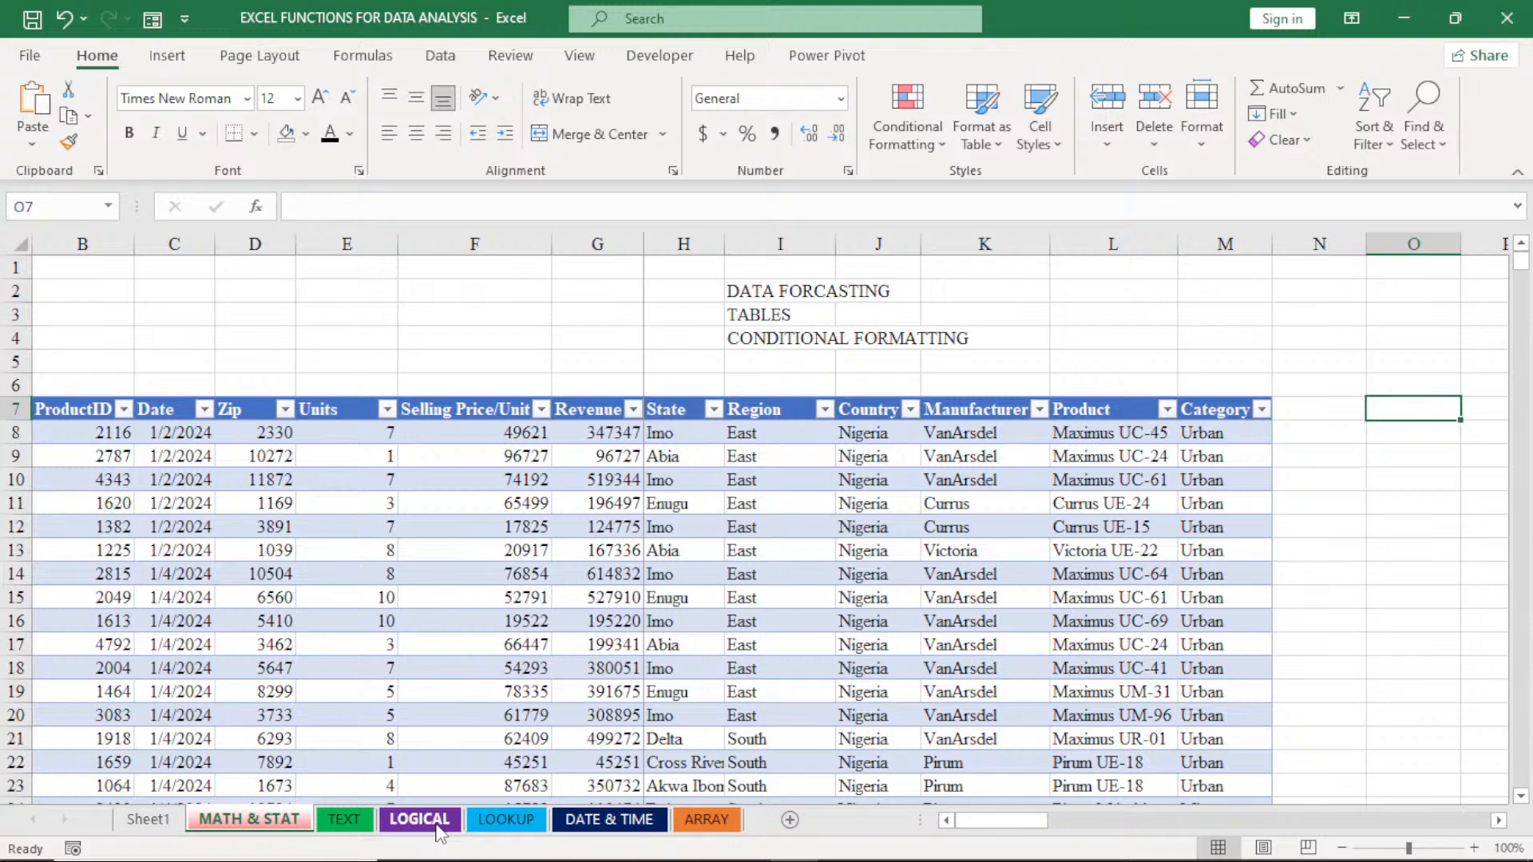
- On the LOOKUP sheet, fill the PRODUCT formula from G7 down the whole Revenue column
left_click(505, 820)
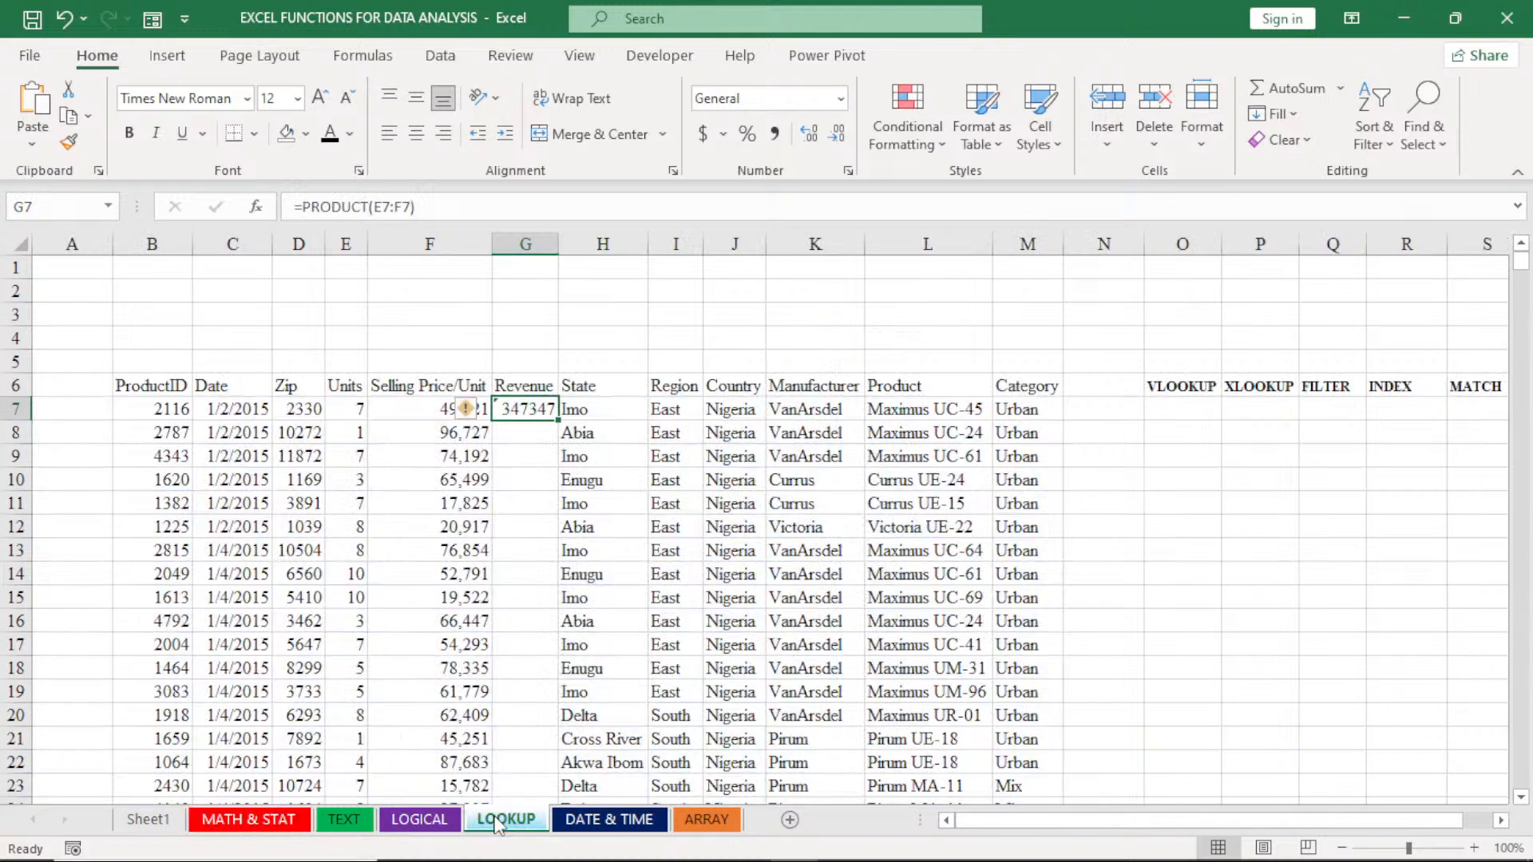
double_click(556, 422)
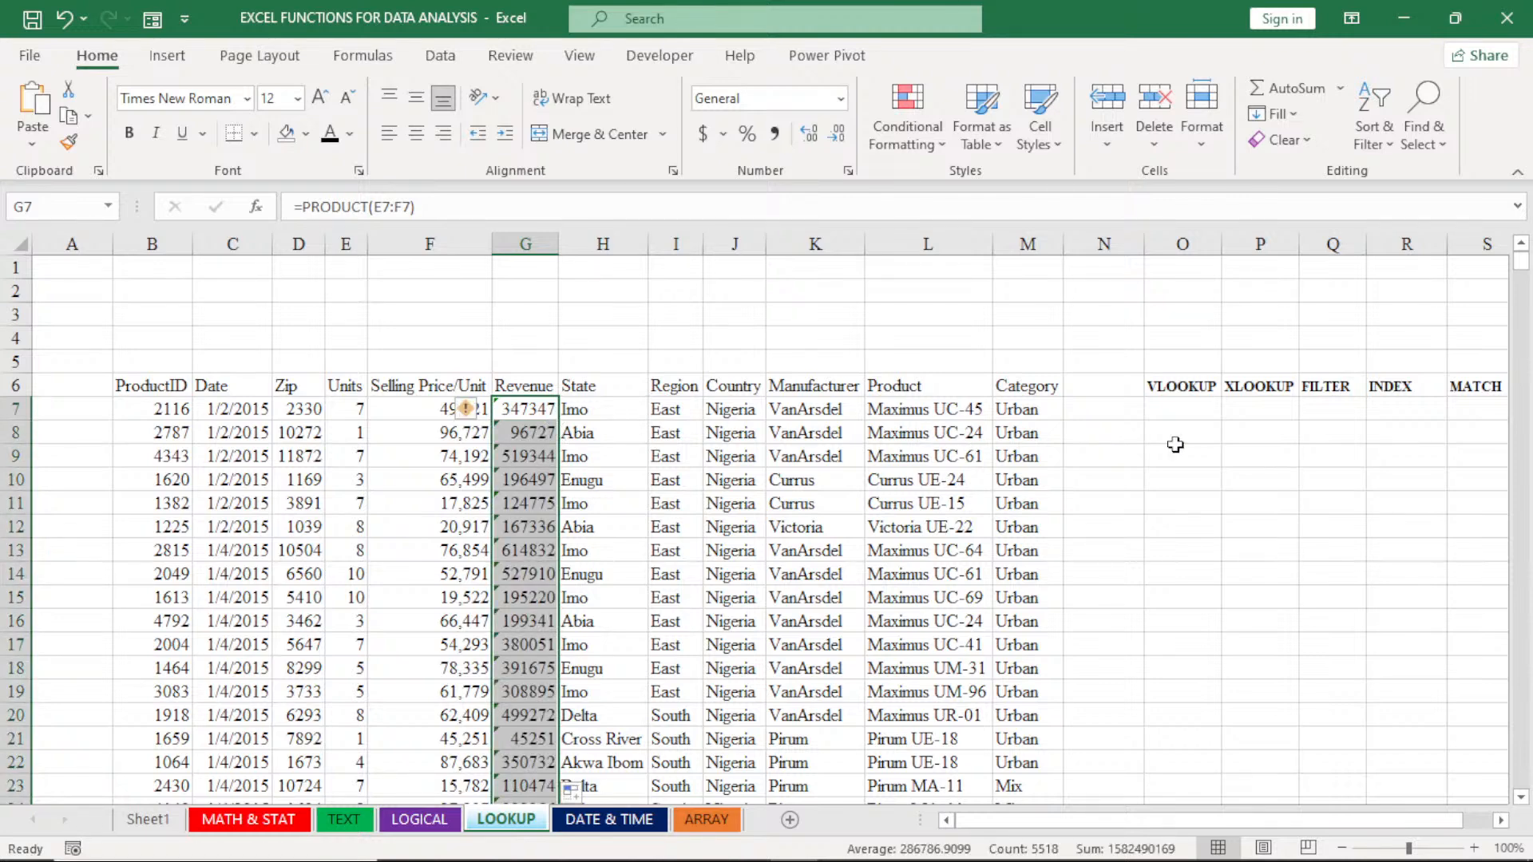
left_click(1168, 390)
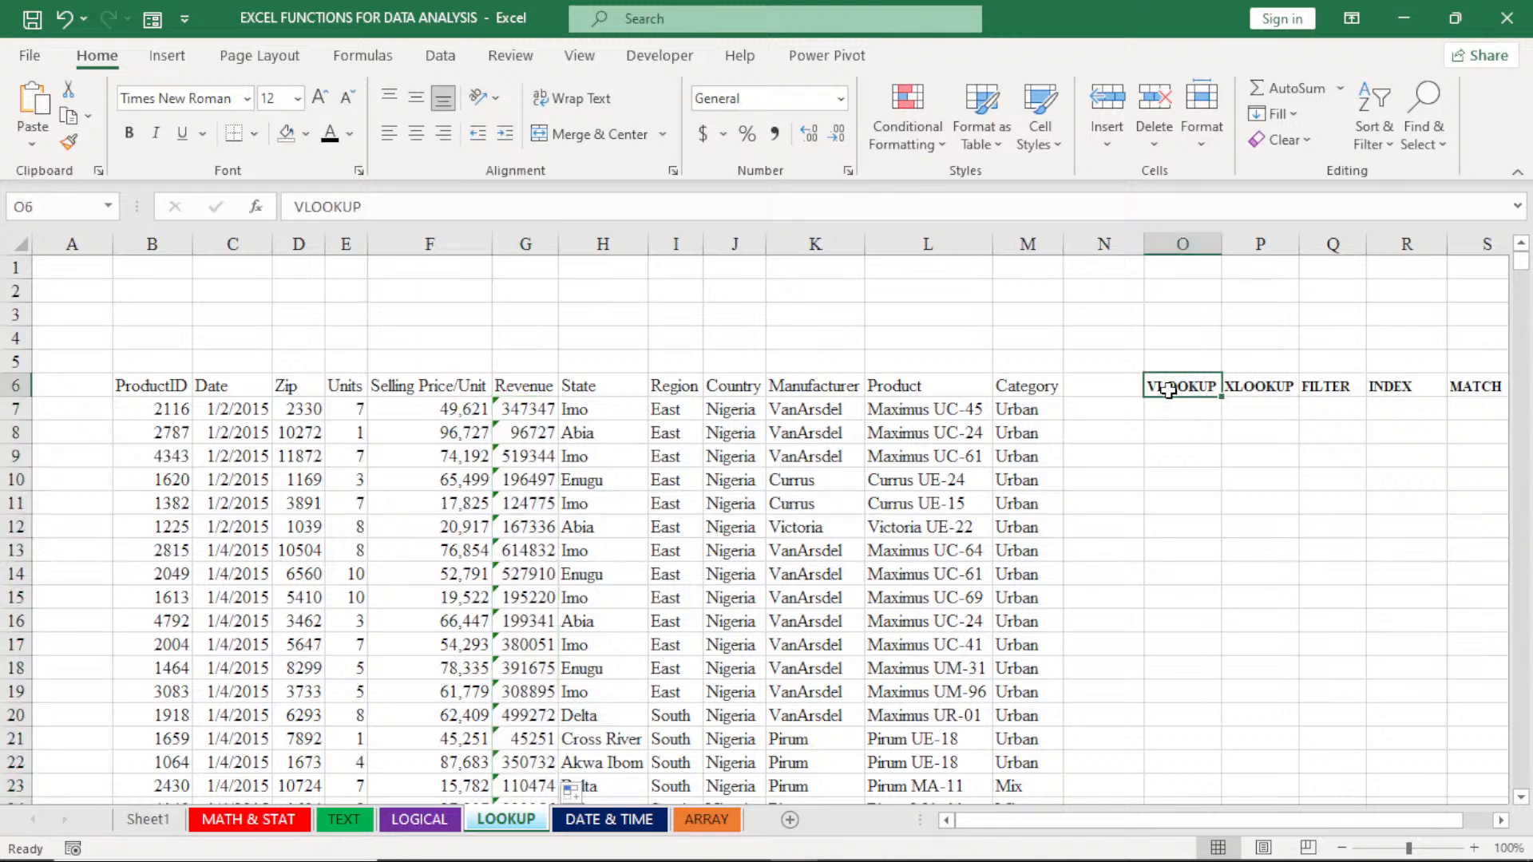
left_click_drag(1168, 389, 1471, 376)
key("Home")
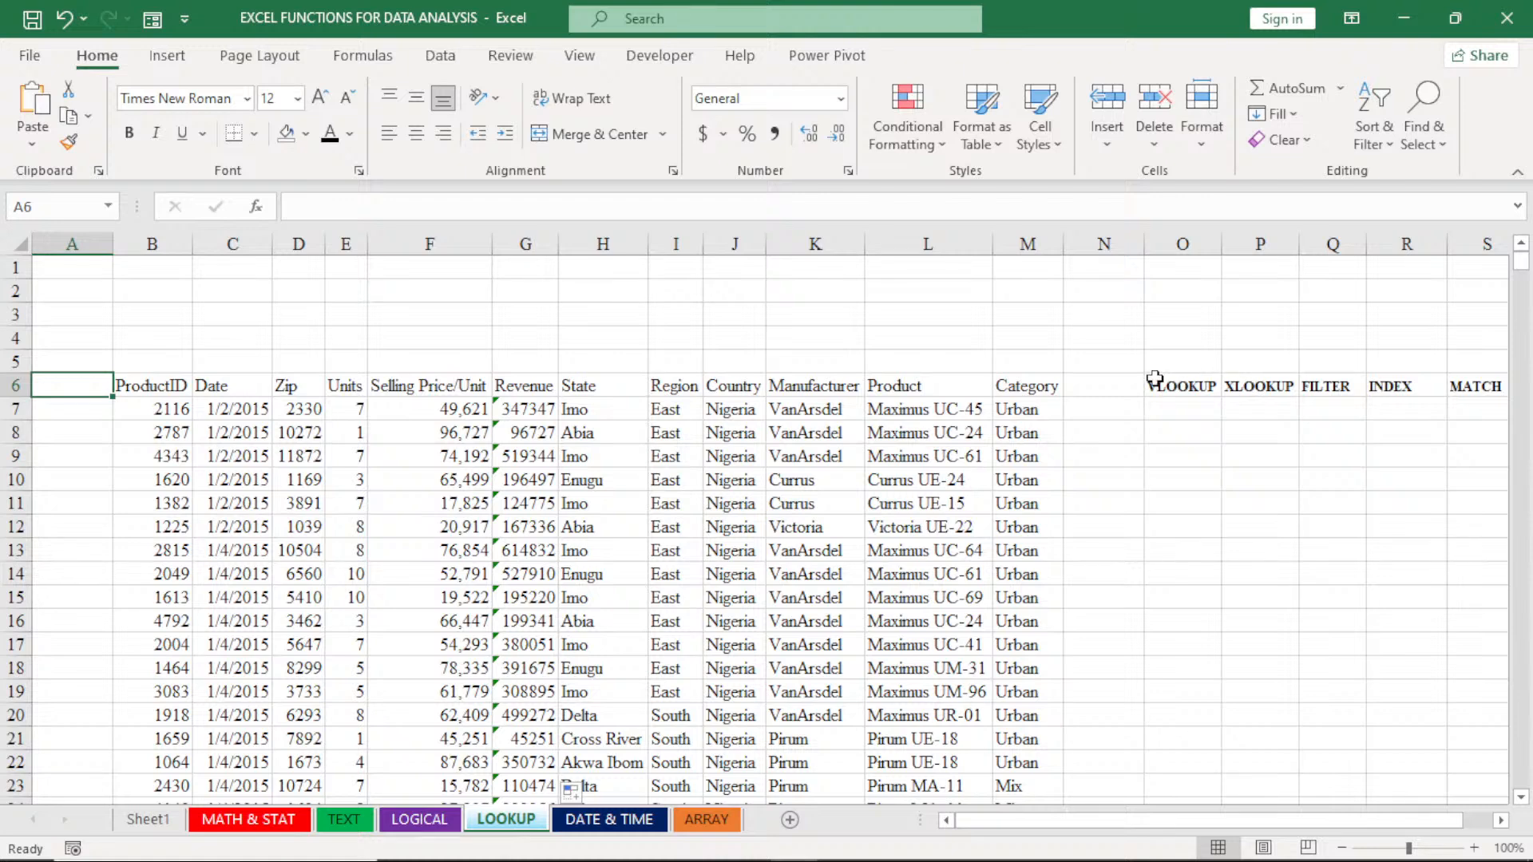
- On the LOOKUP sheet, enter the label TOTAL REVENUE in O7 under the VLOOKUP heading and autofit column O to it
left_click(1167, 407)
type("TOT")
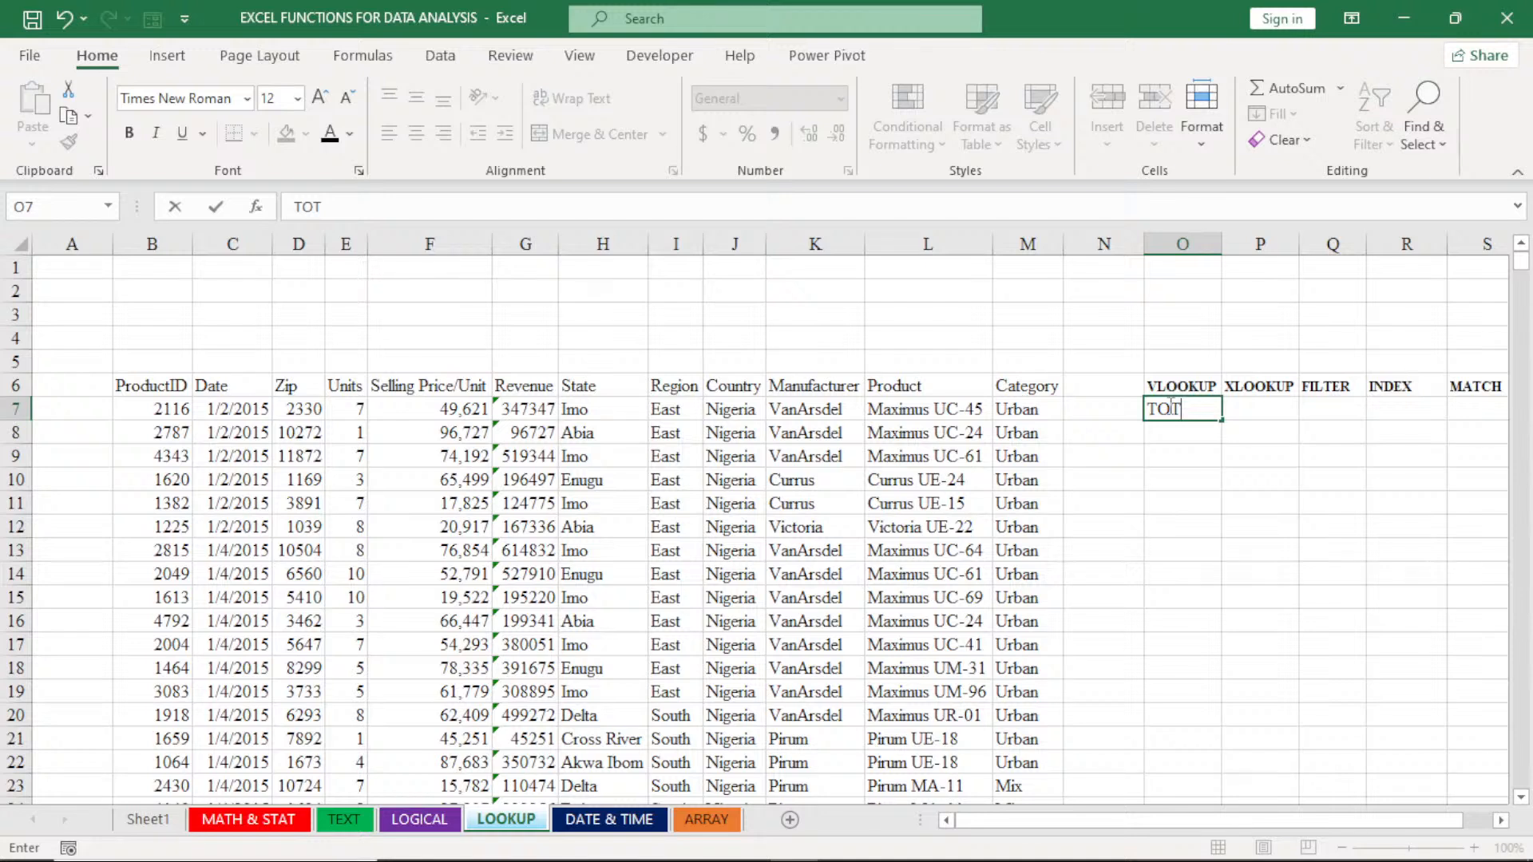
type("AL REVENUE")
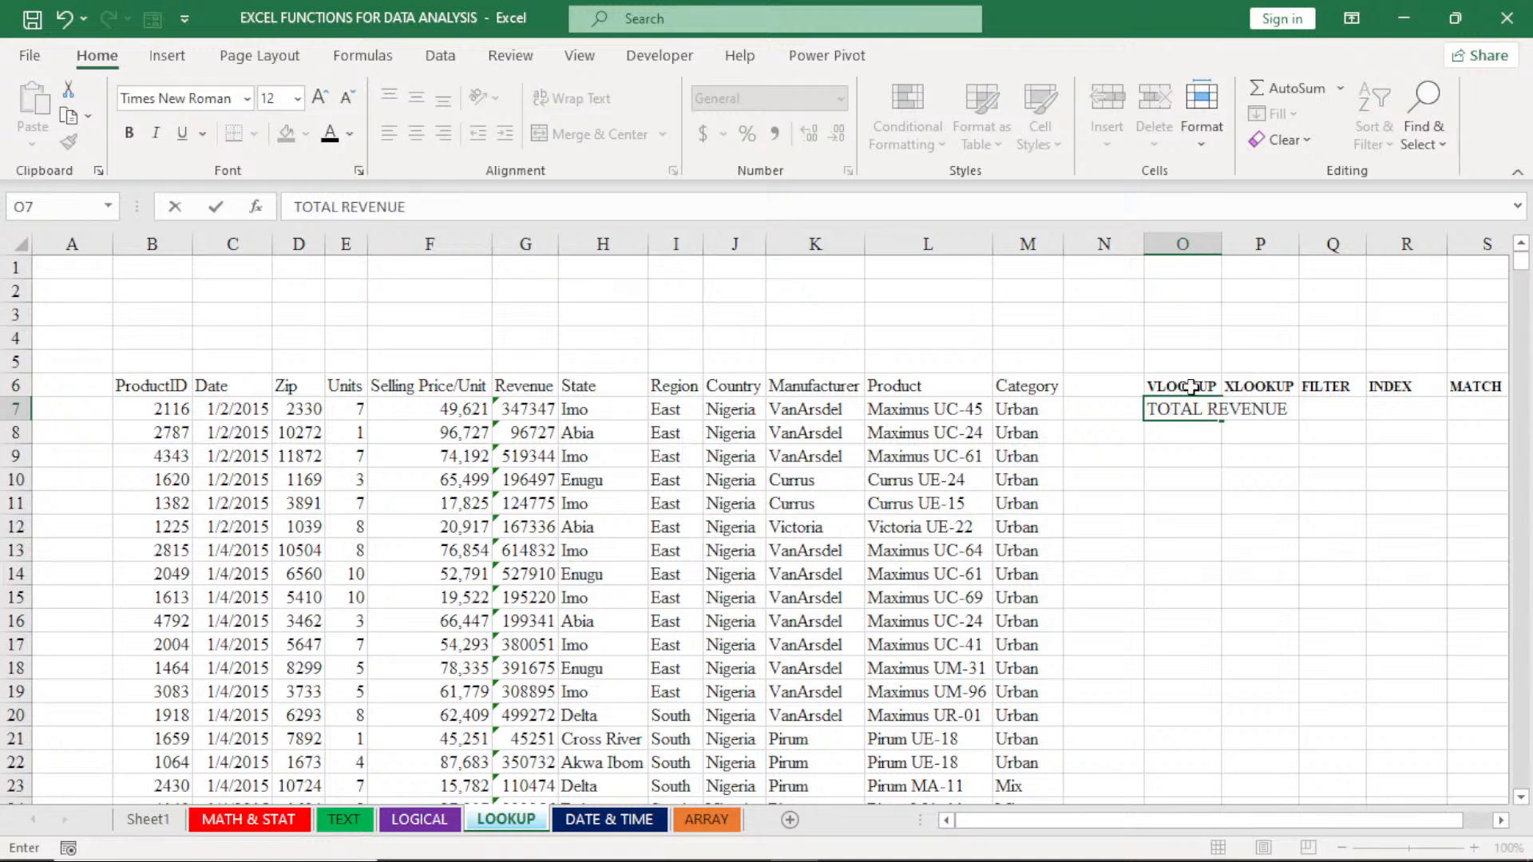
double_click(1221, 242)
- Total the LOOKUP sheet's Revenue column in cell O8 with the formula =SUM(G7:G5524)
left_click(1224, 432)
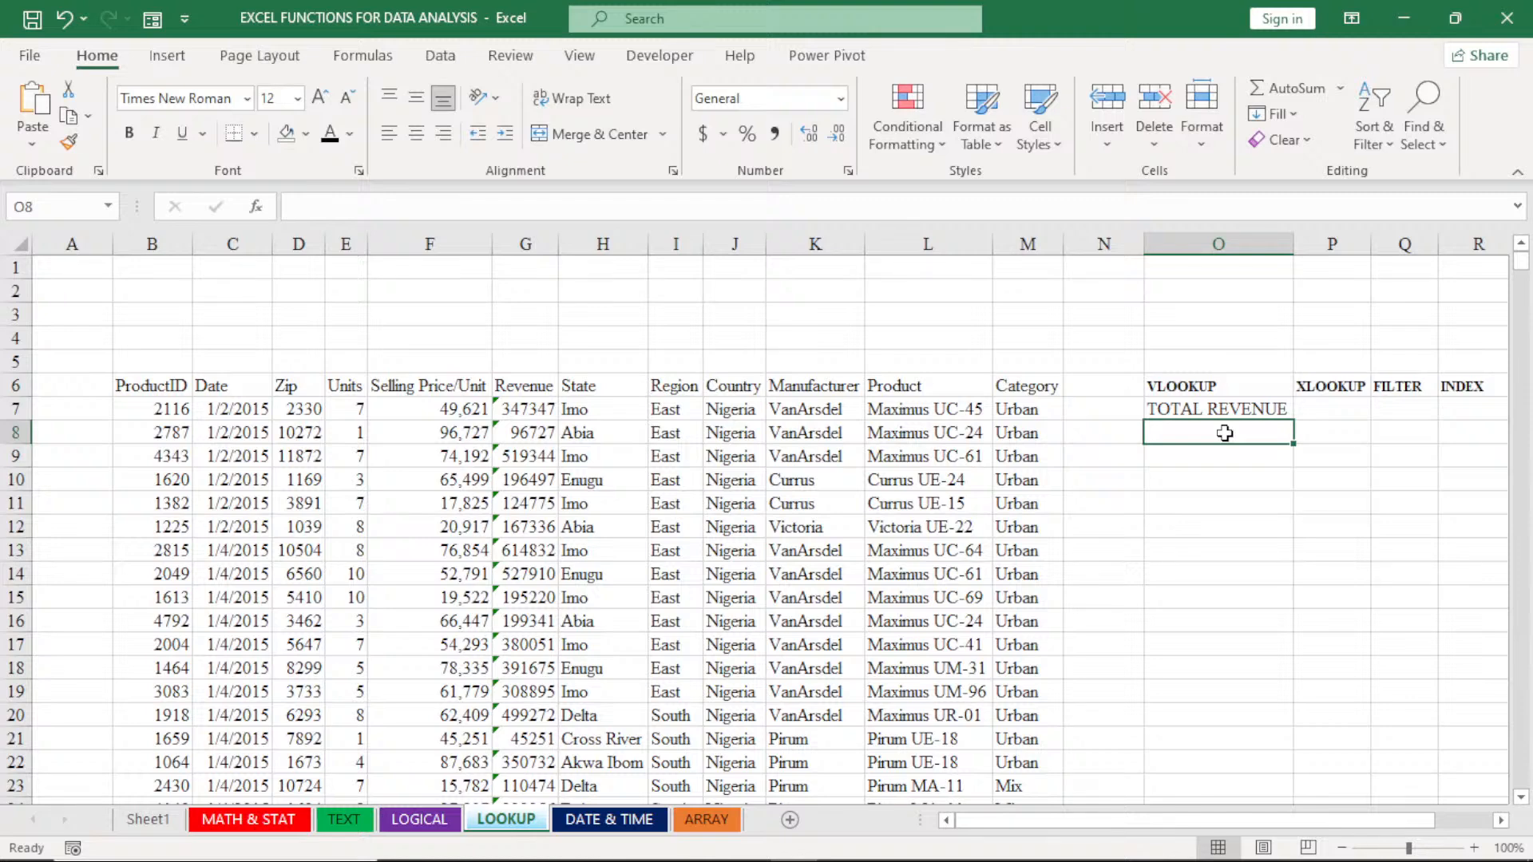
type("=")
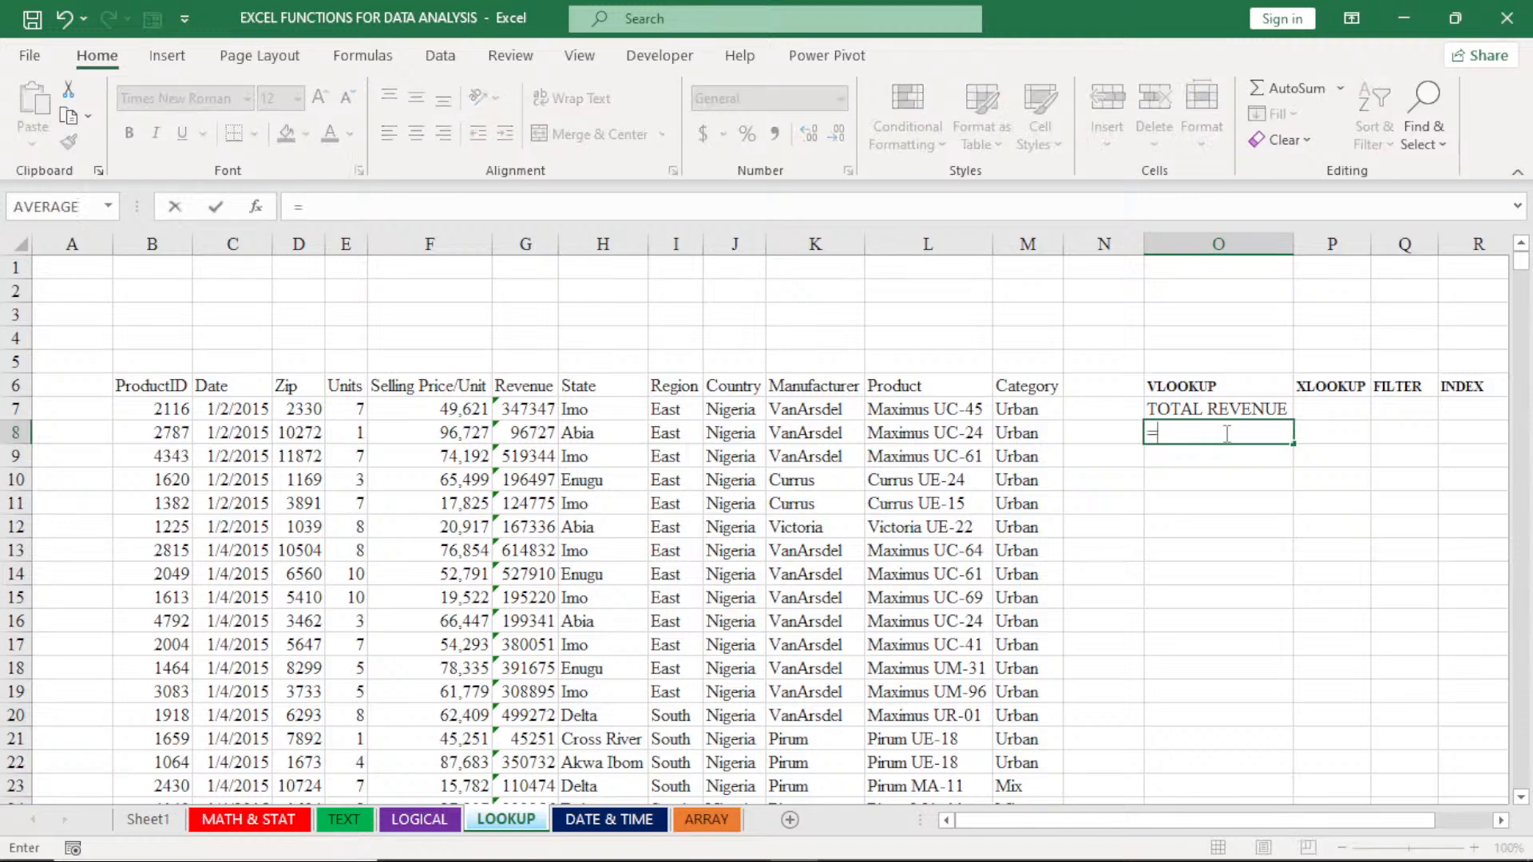
type("SU")
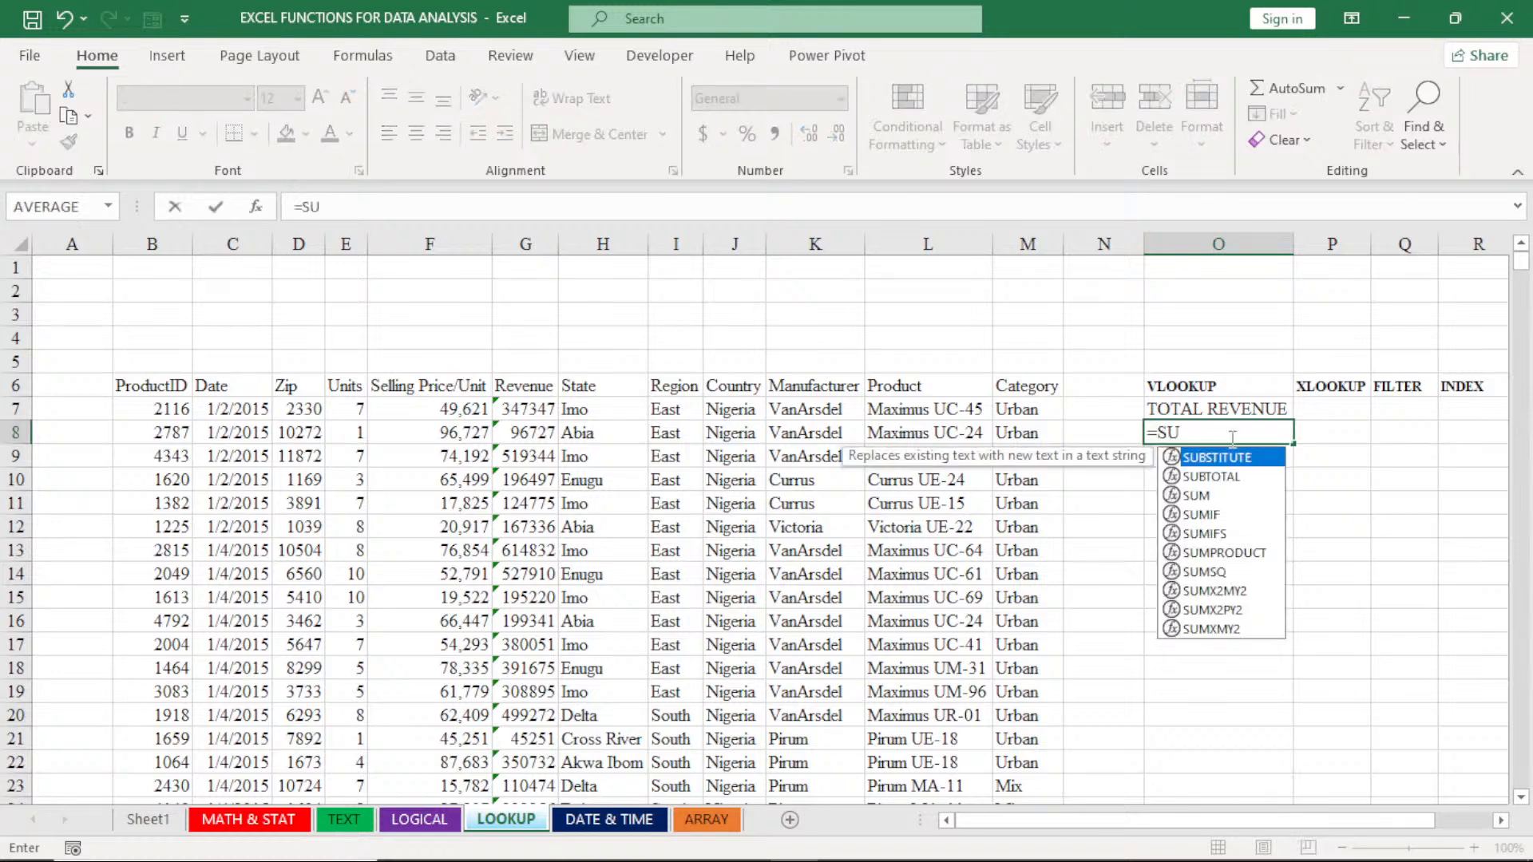
double_click(1202, 494)
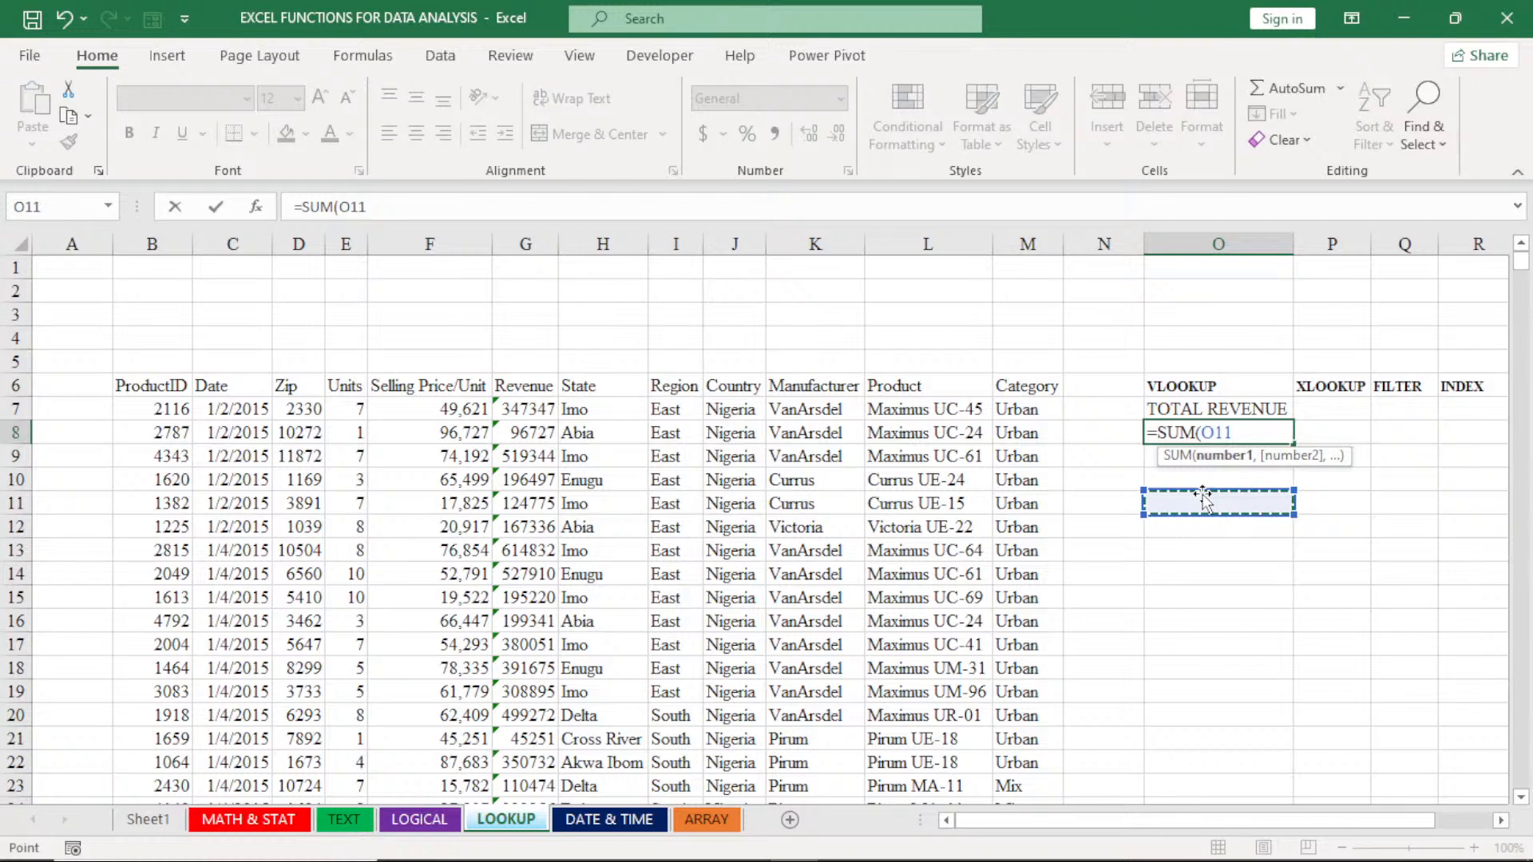
left_click(520, 408)
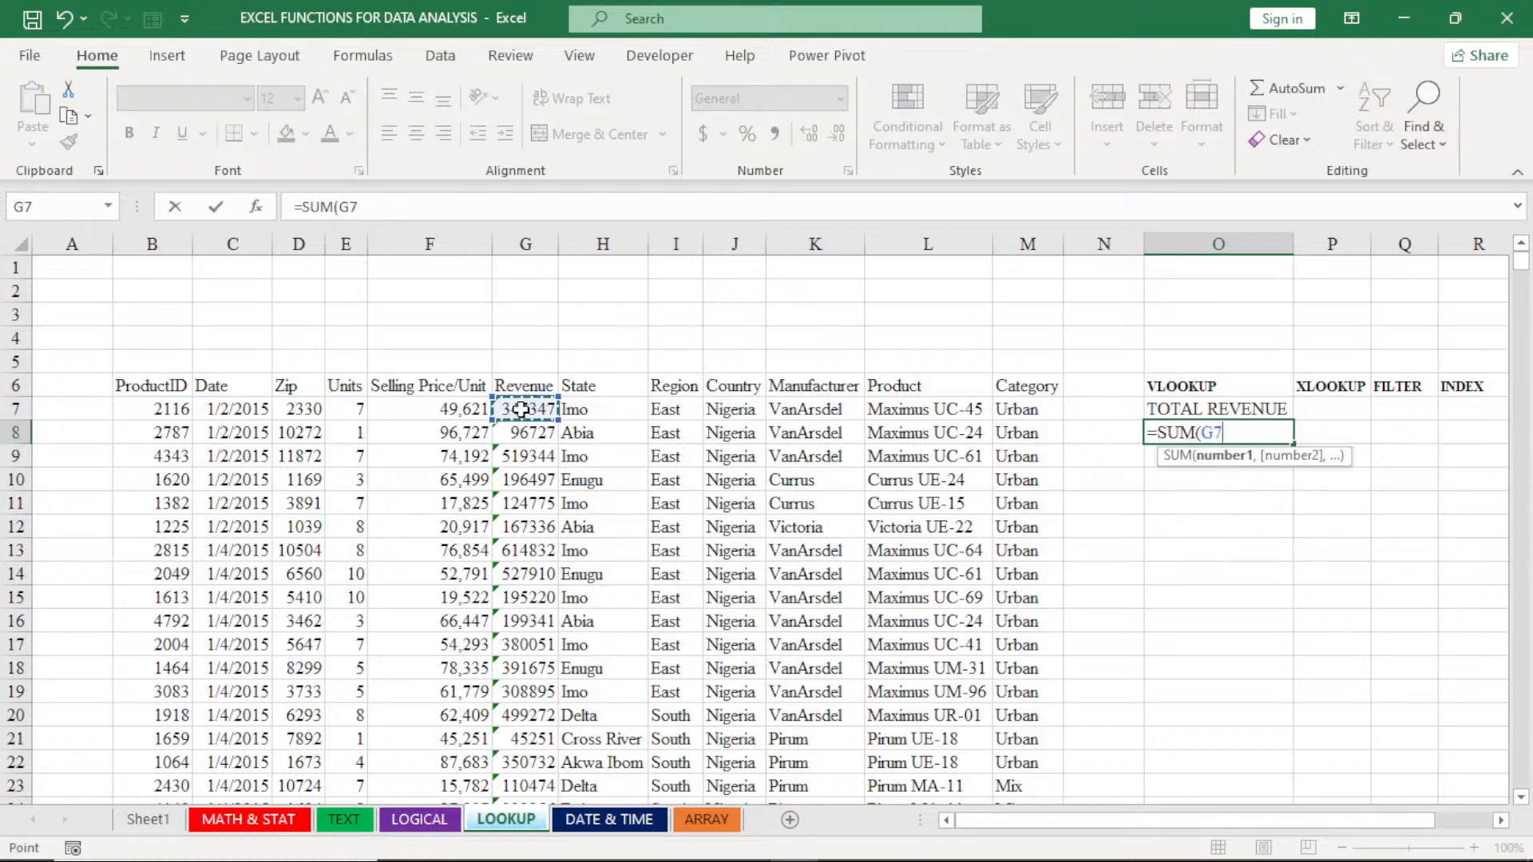
key("ctrl+shift+Down")
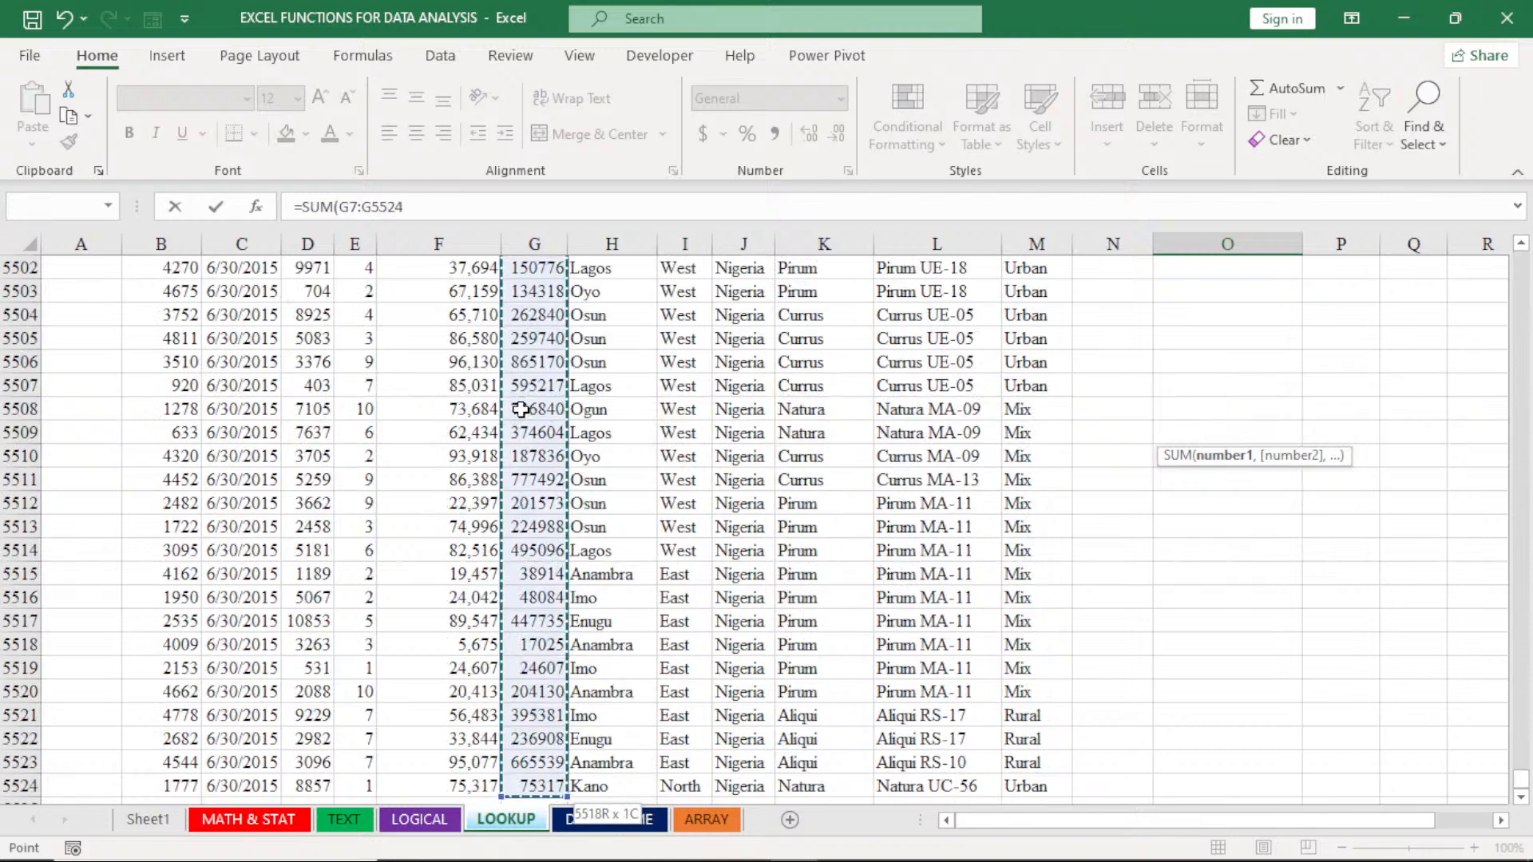
key("Return")
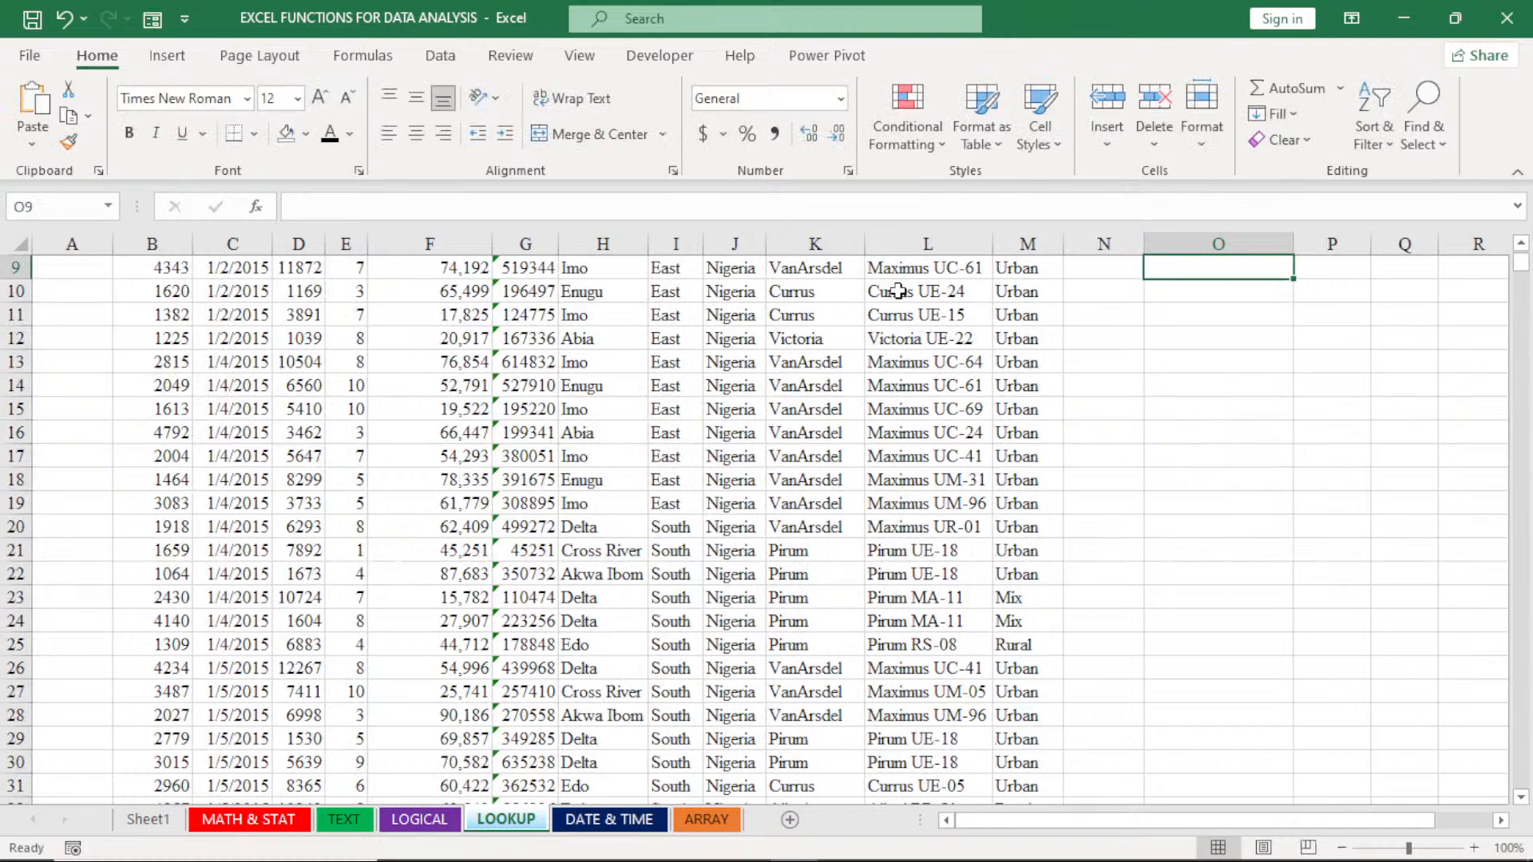
- Format column O of the LOOKUP sheet as Number with the 1000 separator and 0 decimal places
scroll(898, 291, "up", 2)
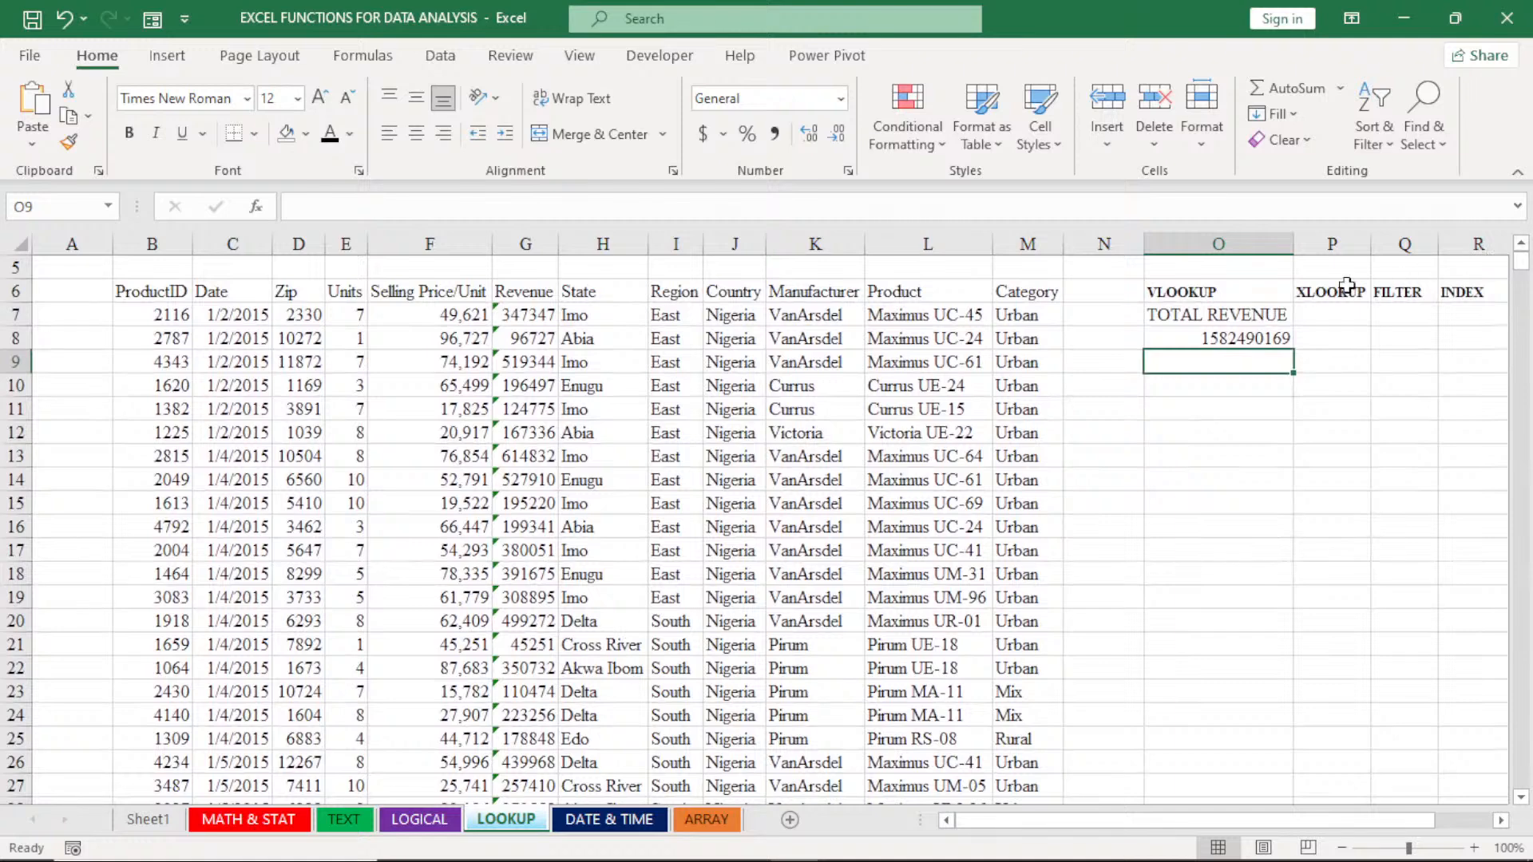
left_click(1218, 244)
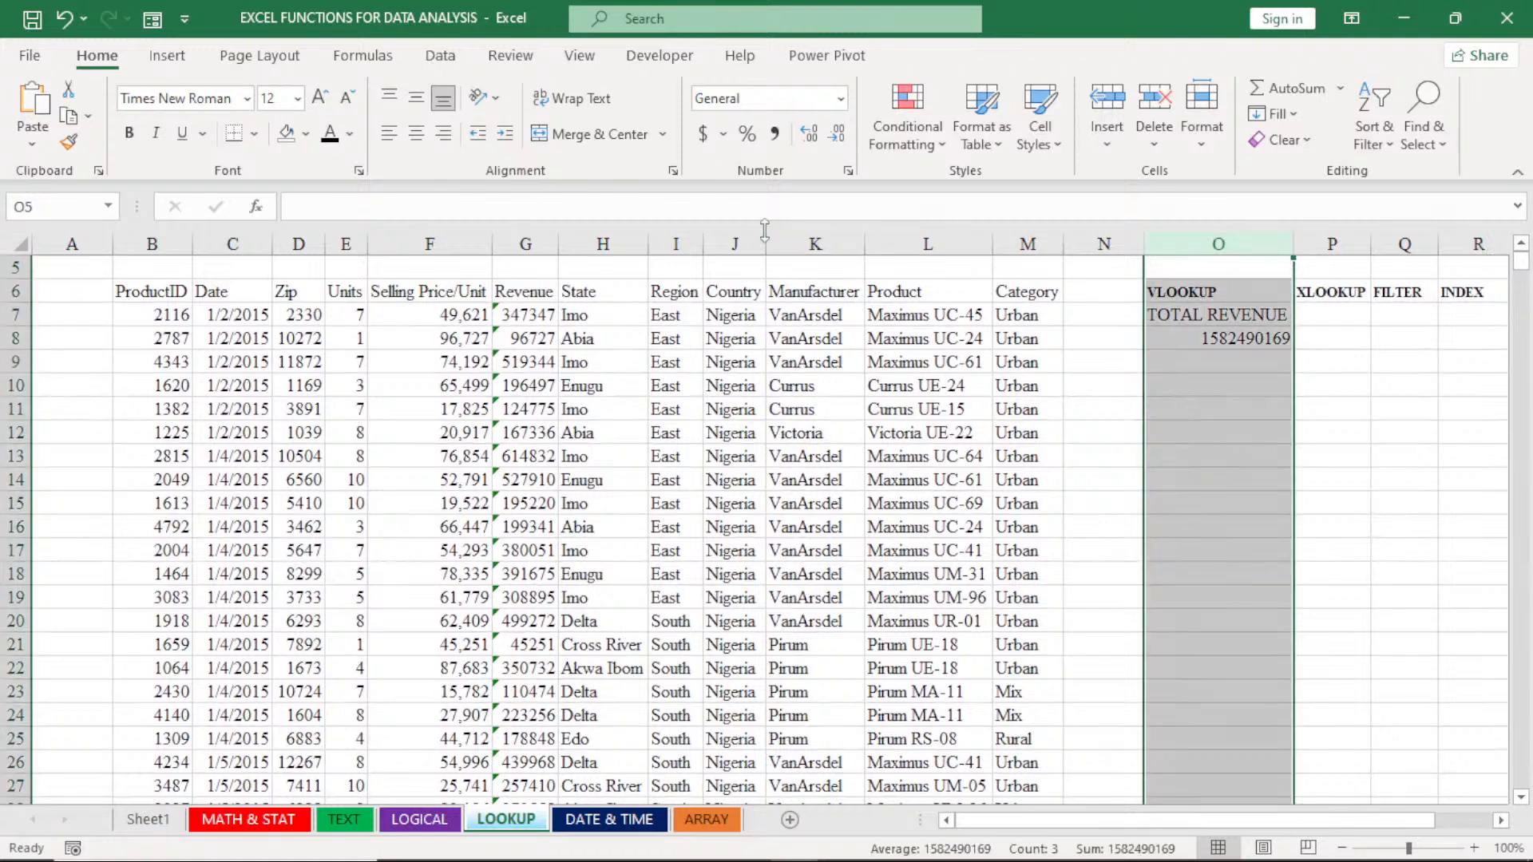
left_click(847, 170)
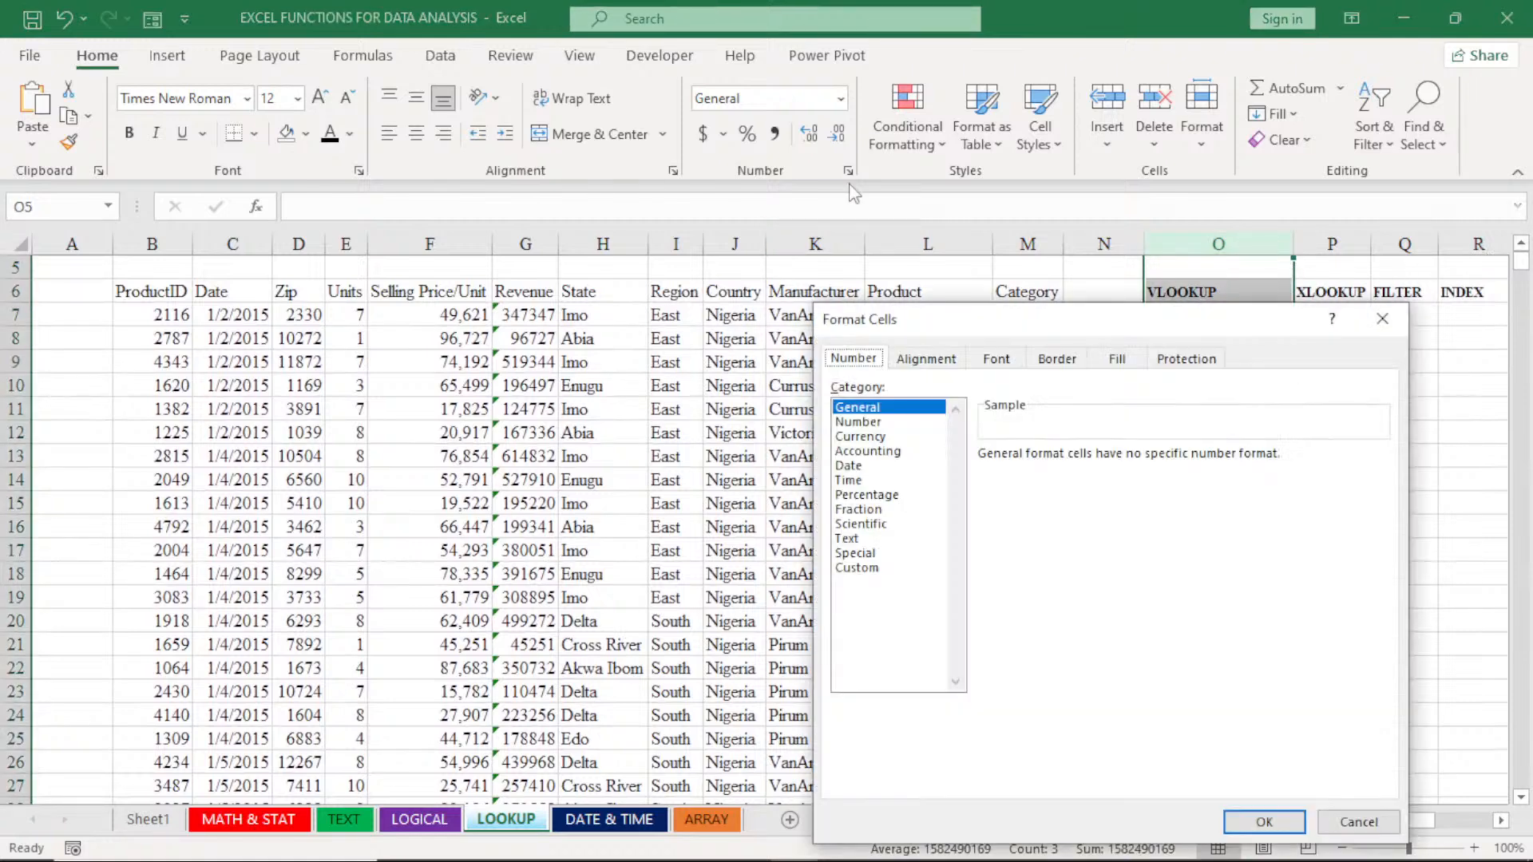
left_click(858, 422)
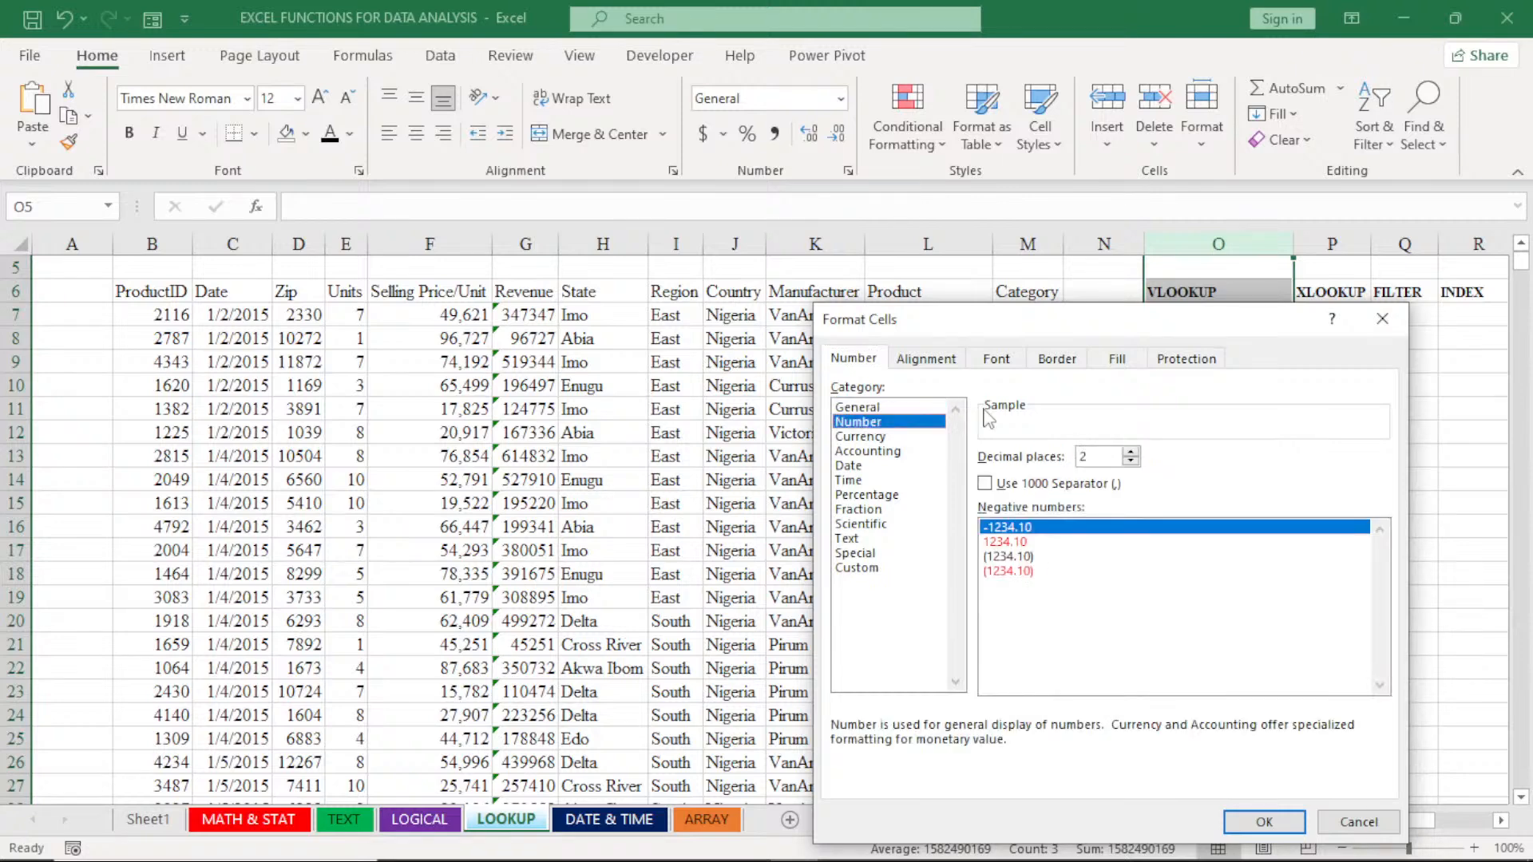
left_click(987, 483)
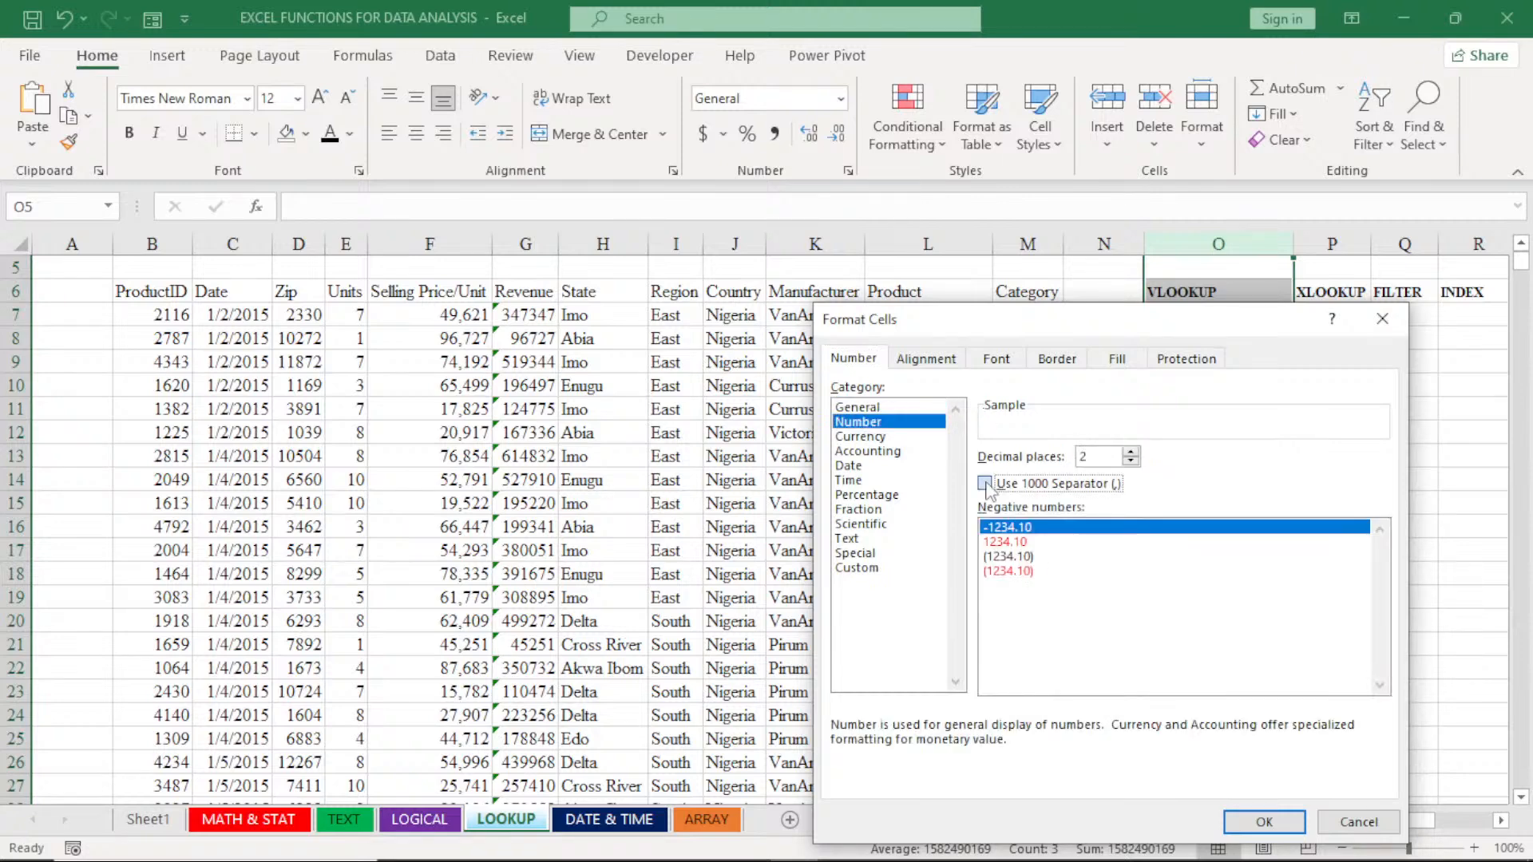
left_click(1131, 462)
left_click(1131, 461)
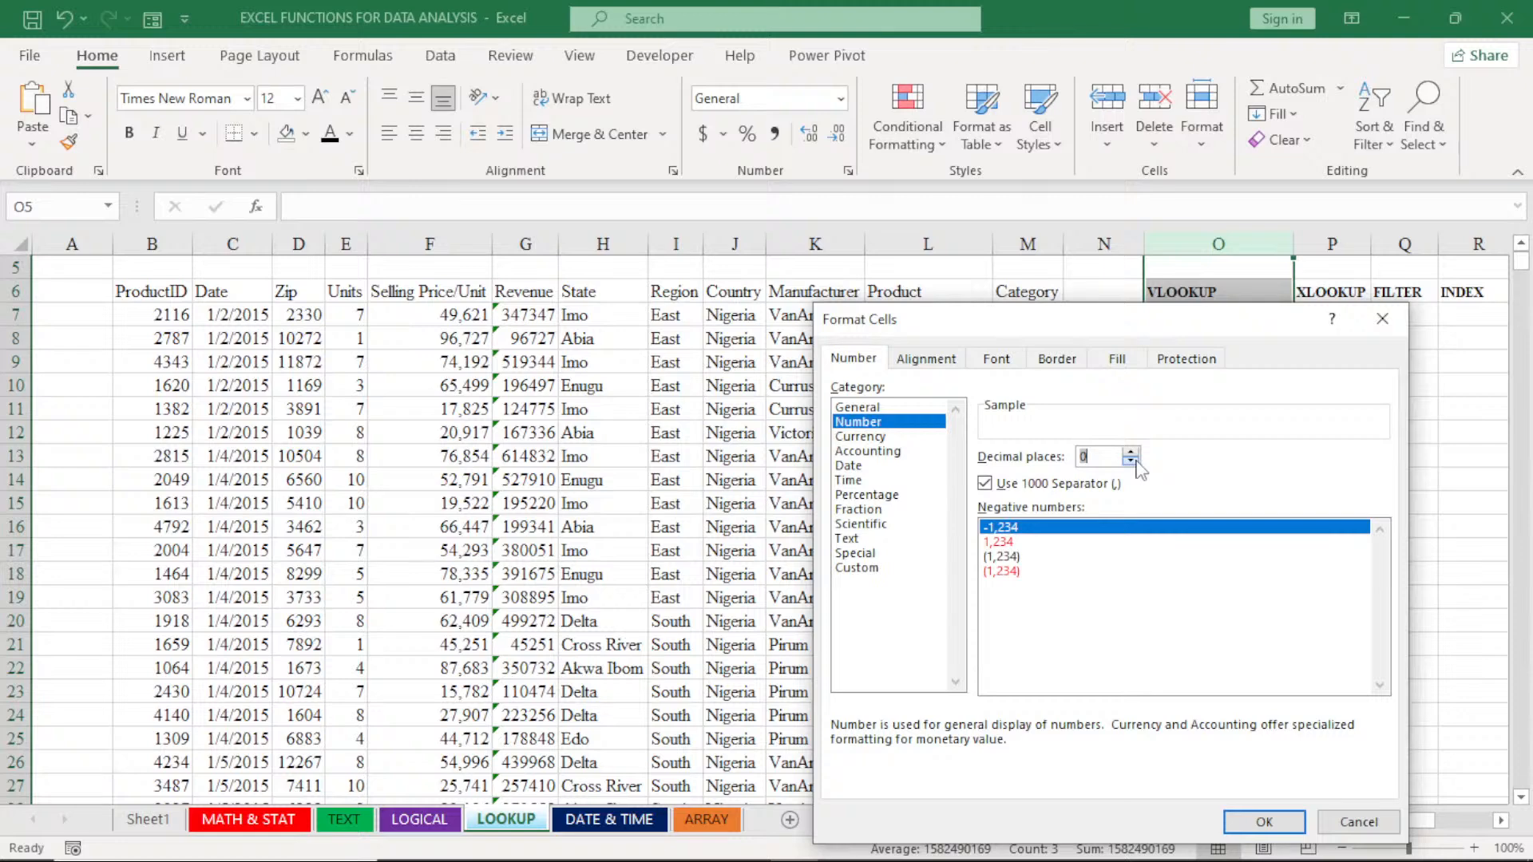
left_click(1263, 822)
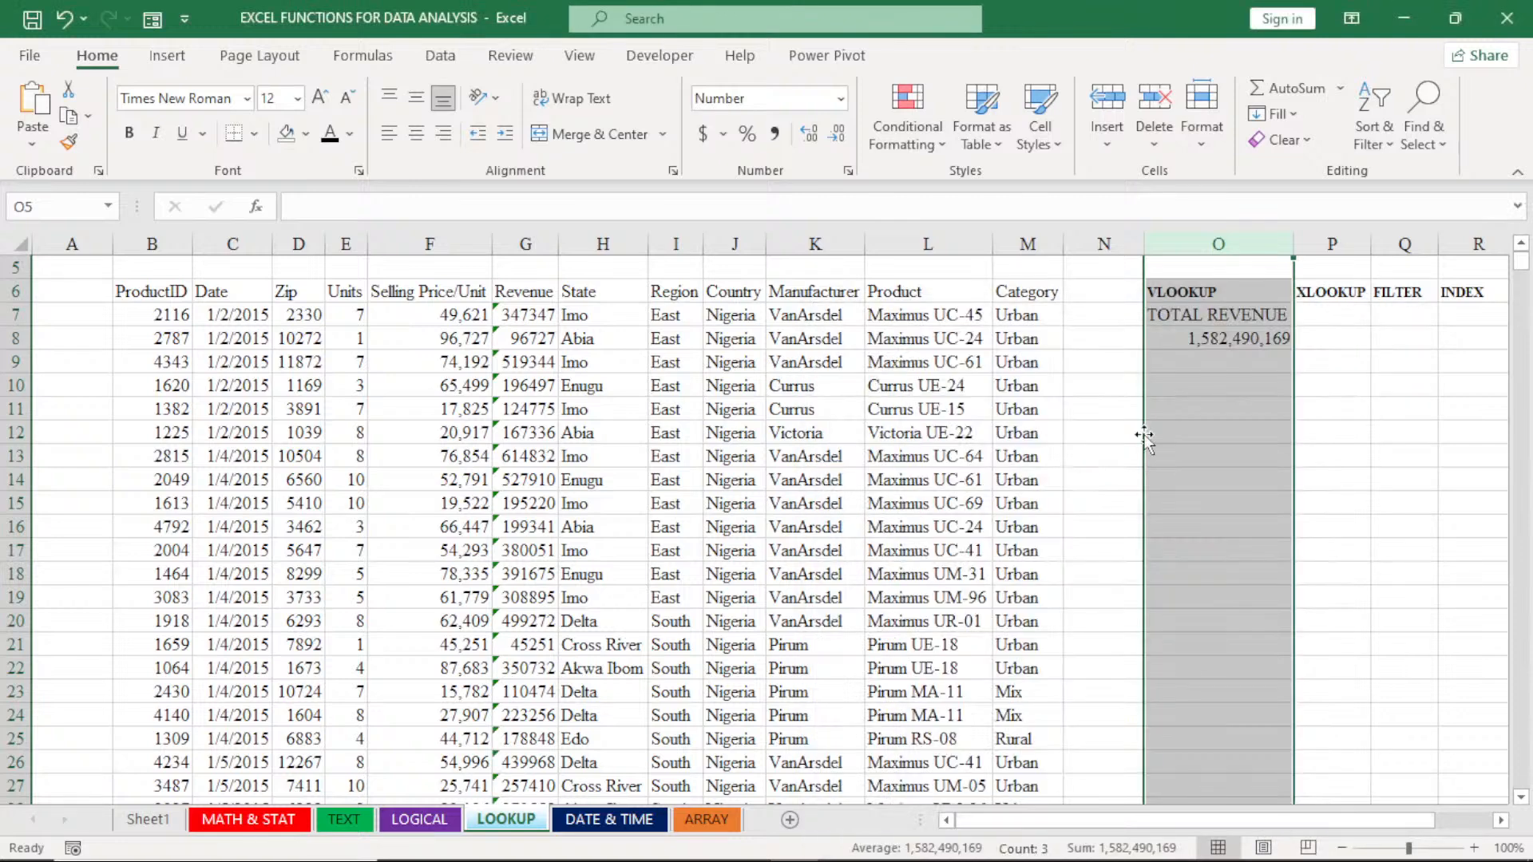
left_click(1230, 363)
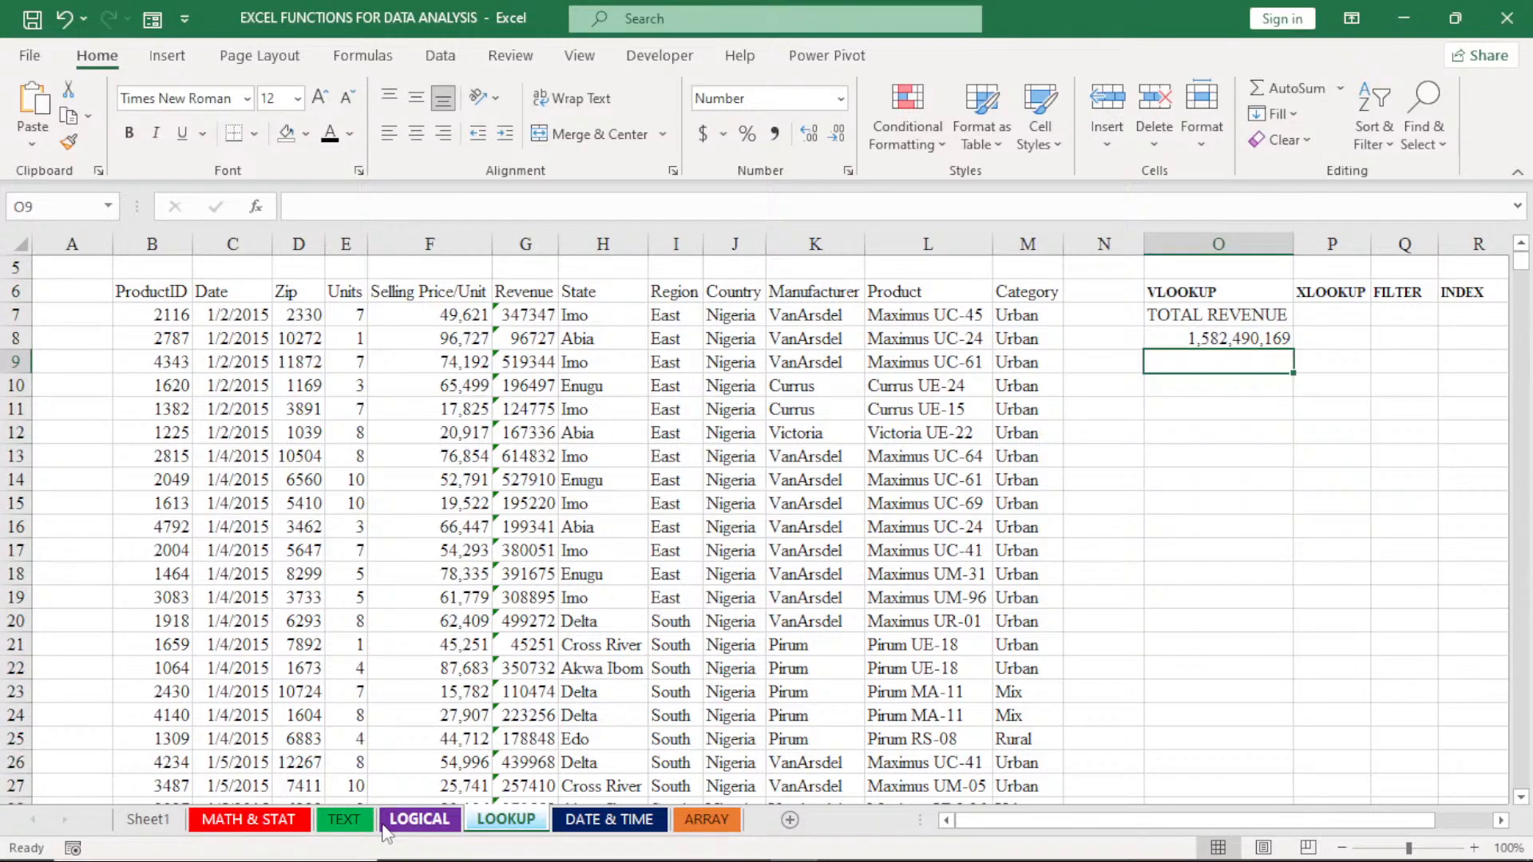
- On the MATH & STAT sheet, enter the label TOTAL REVENUE in cell O6 and autofit column O to it
left_click(266, 820)
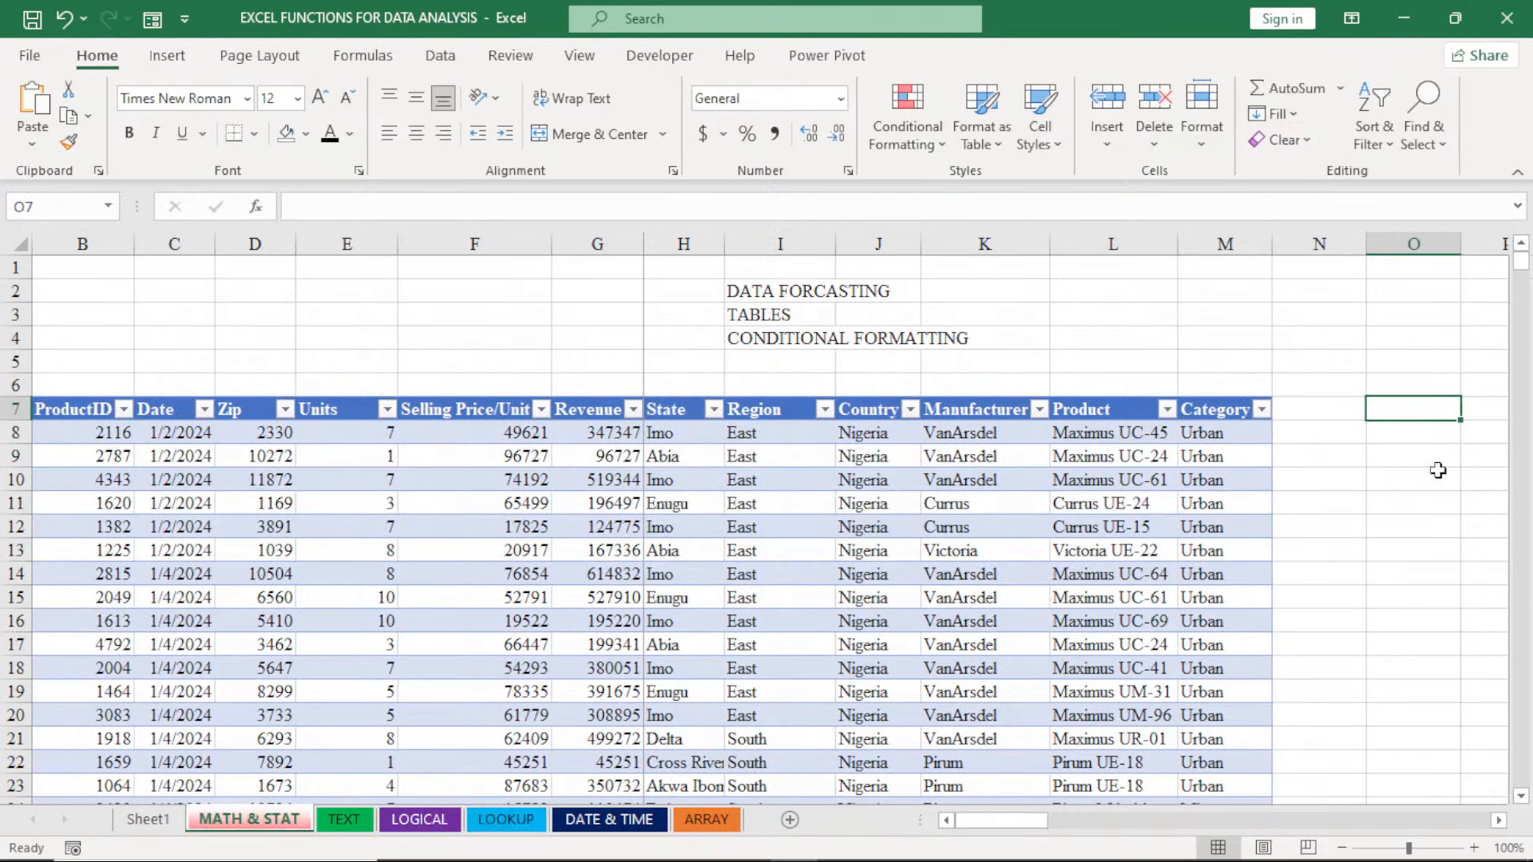
left_click(1413, 385)
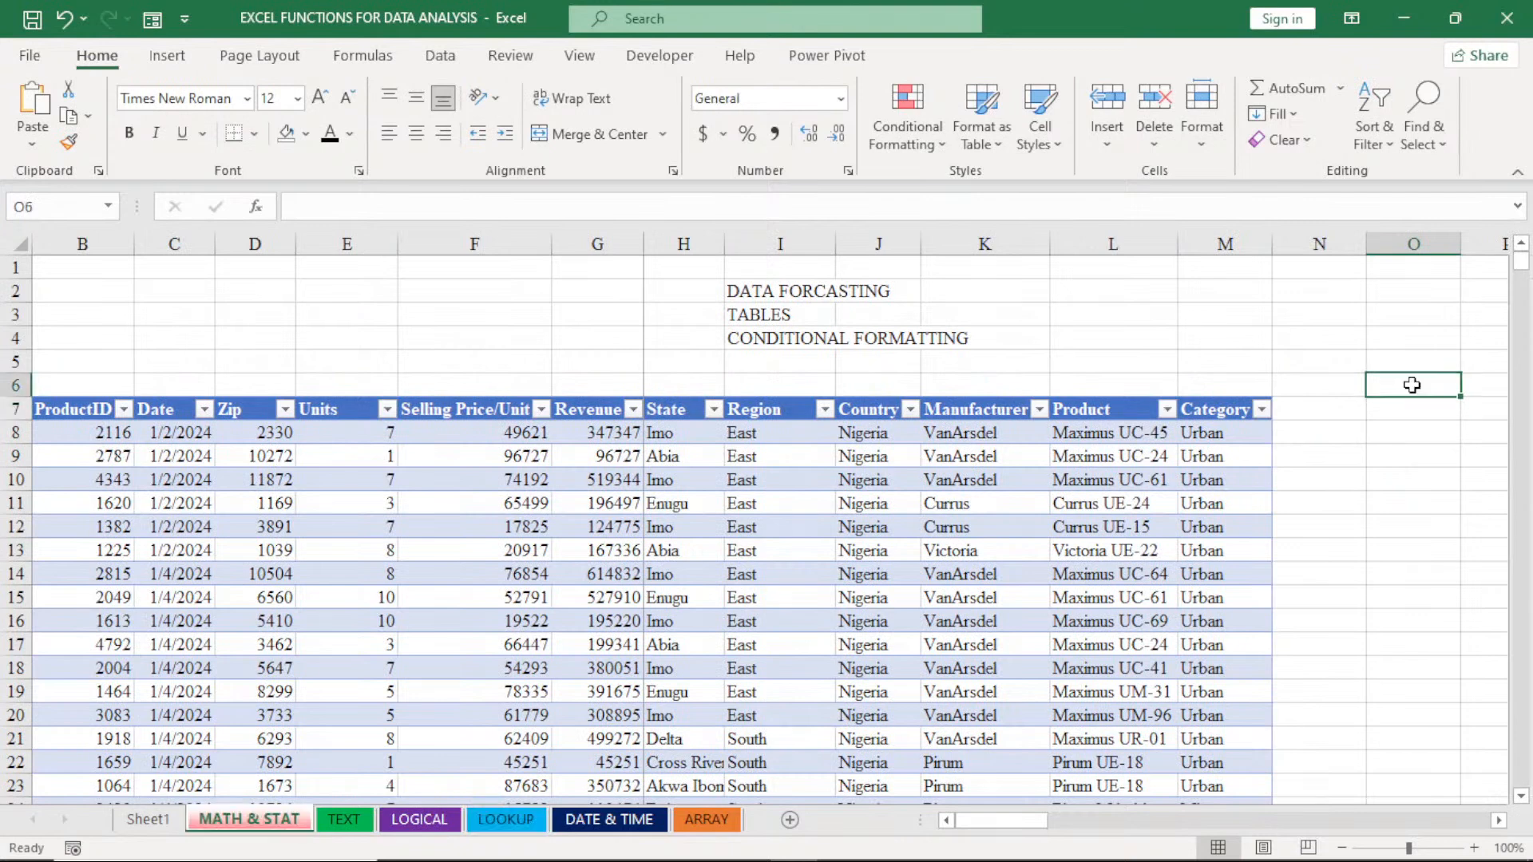
type("TOTT")
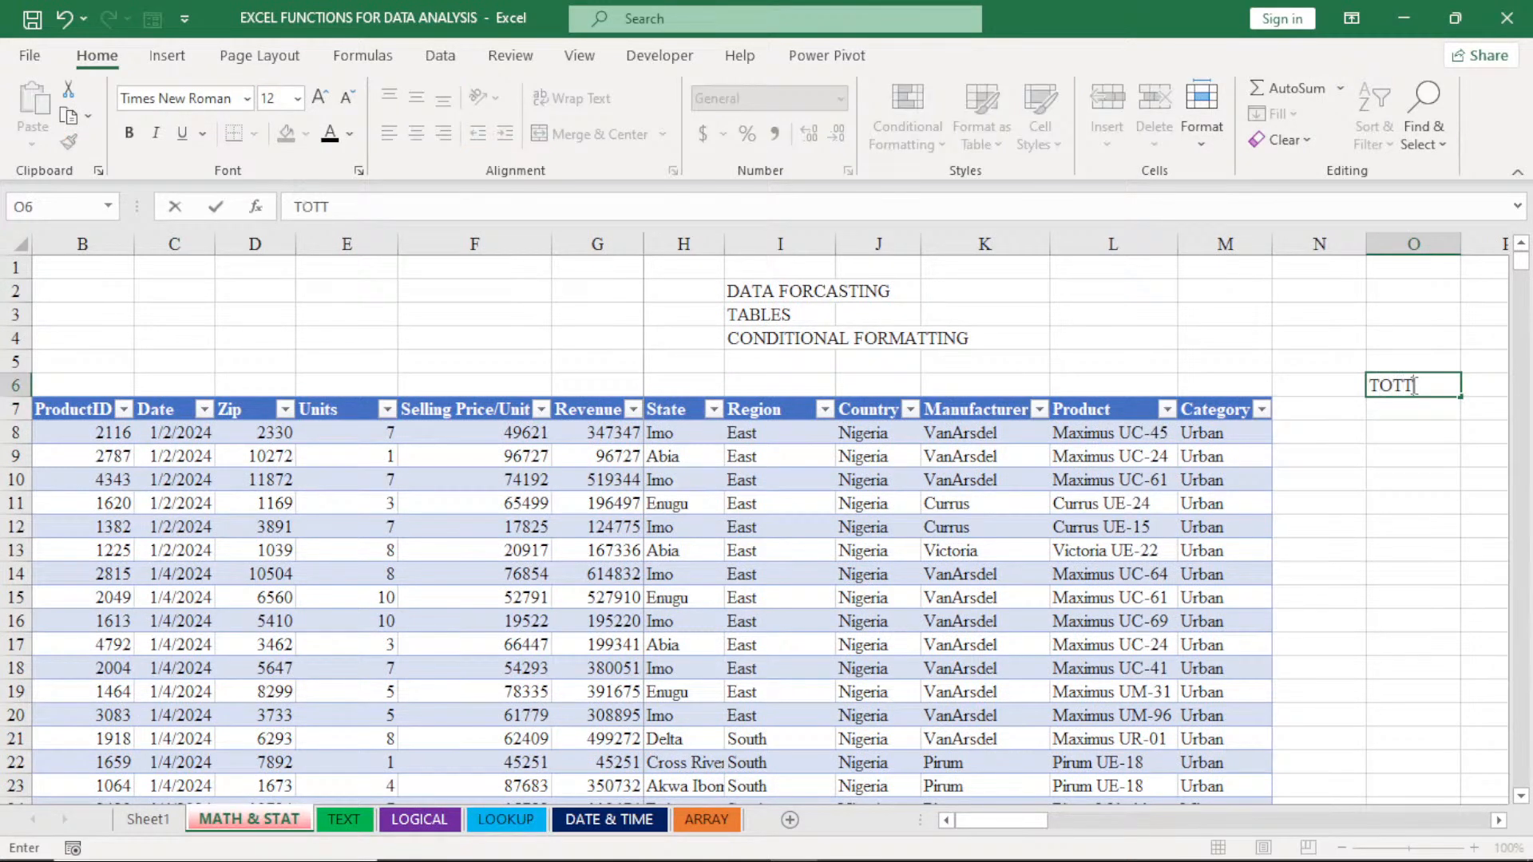
key("BackSpace")
type("AL REVENUE")
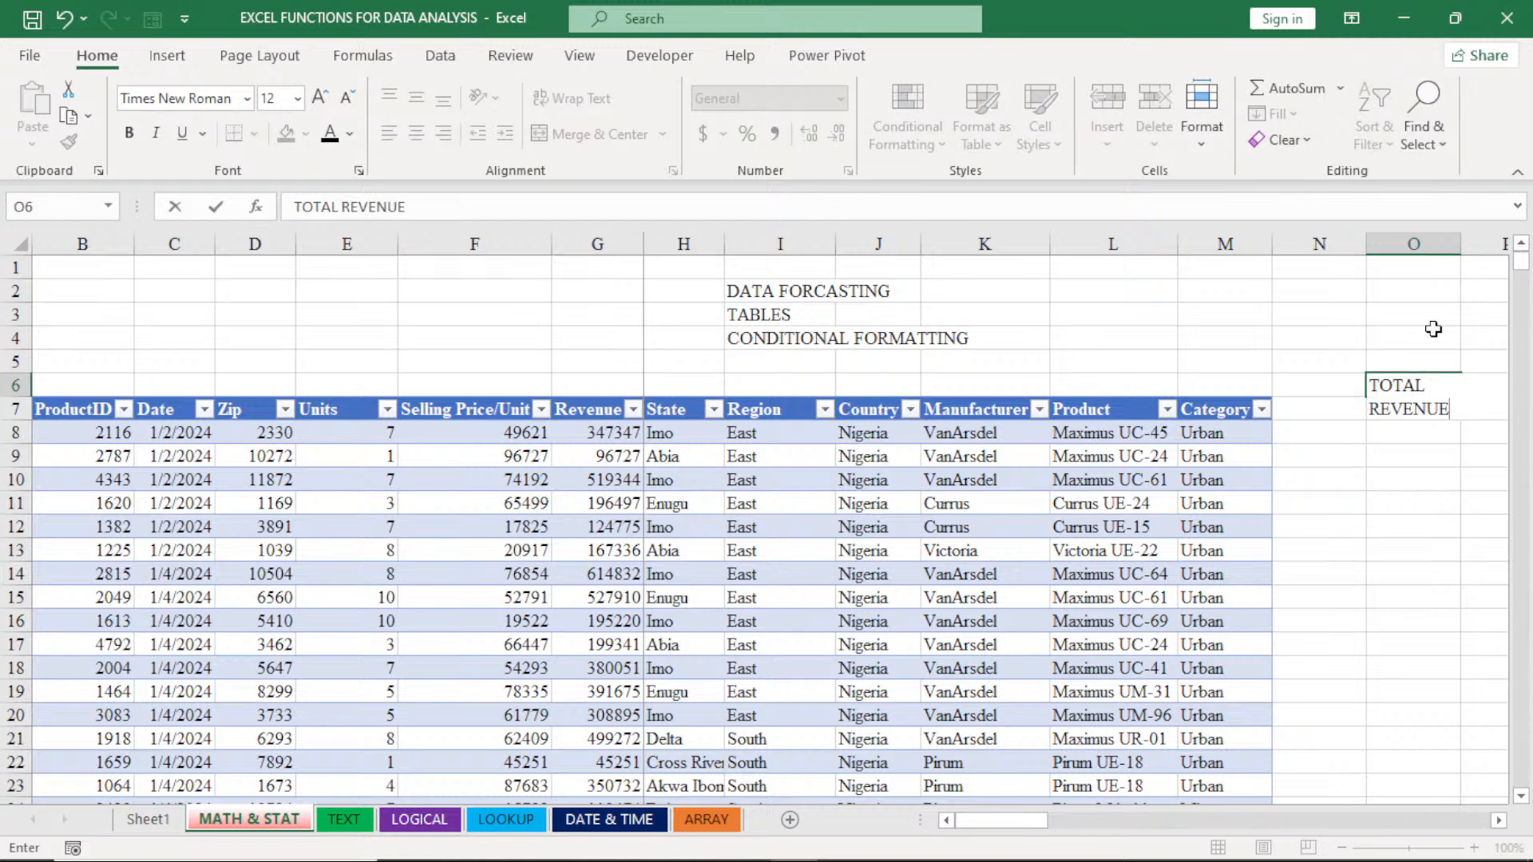
left_click(1458, 243)
double_click(1457, 242)
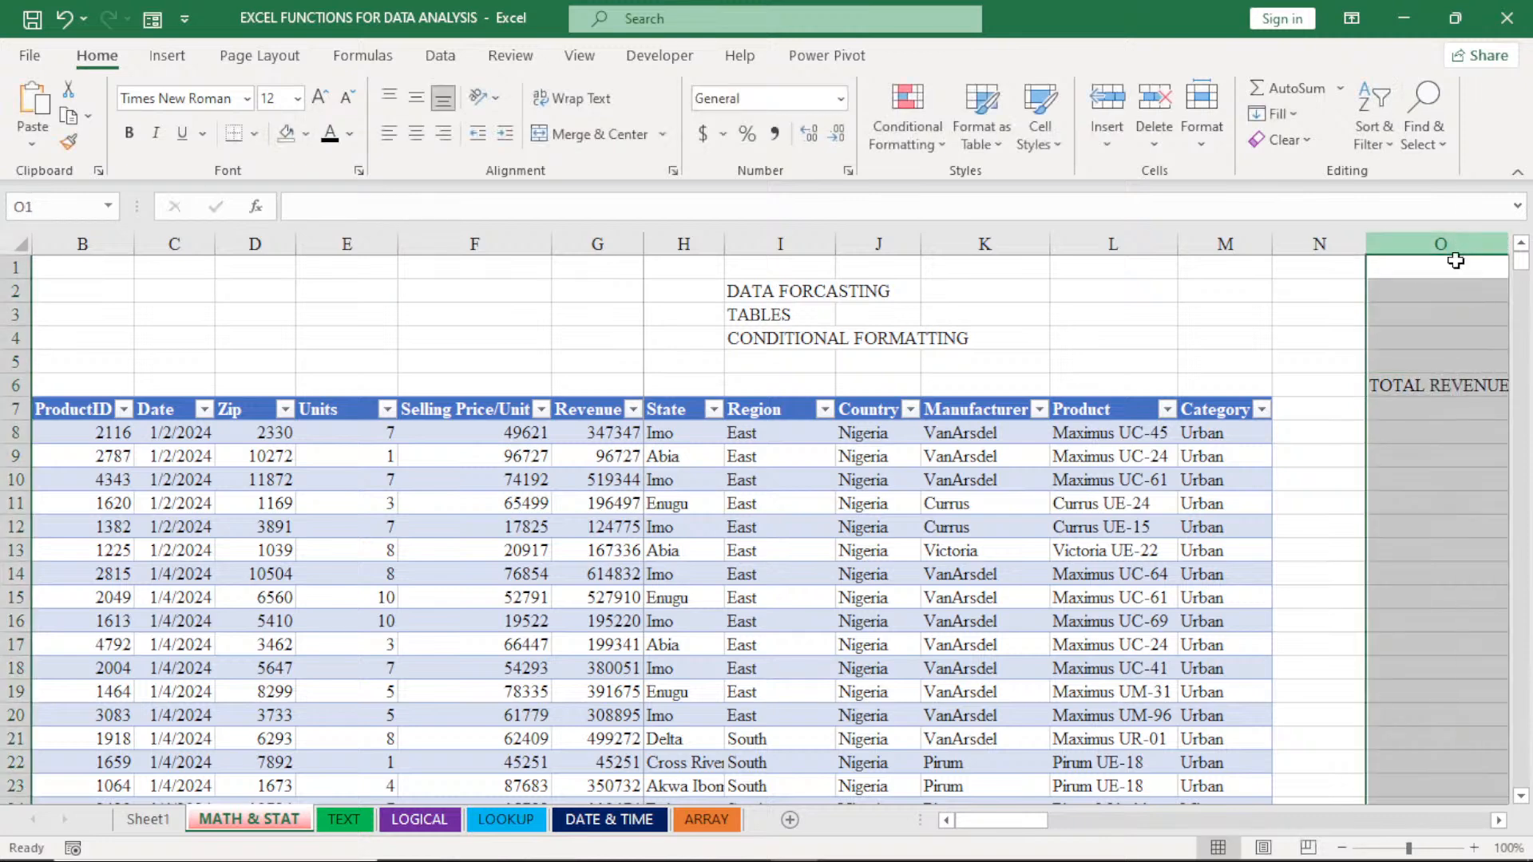
- Total the sales table's Revenue column in cell O7 of the MATH & STAT sheet with the formula =SUM(Table5[Revenue])
left_click(1435, 408)
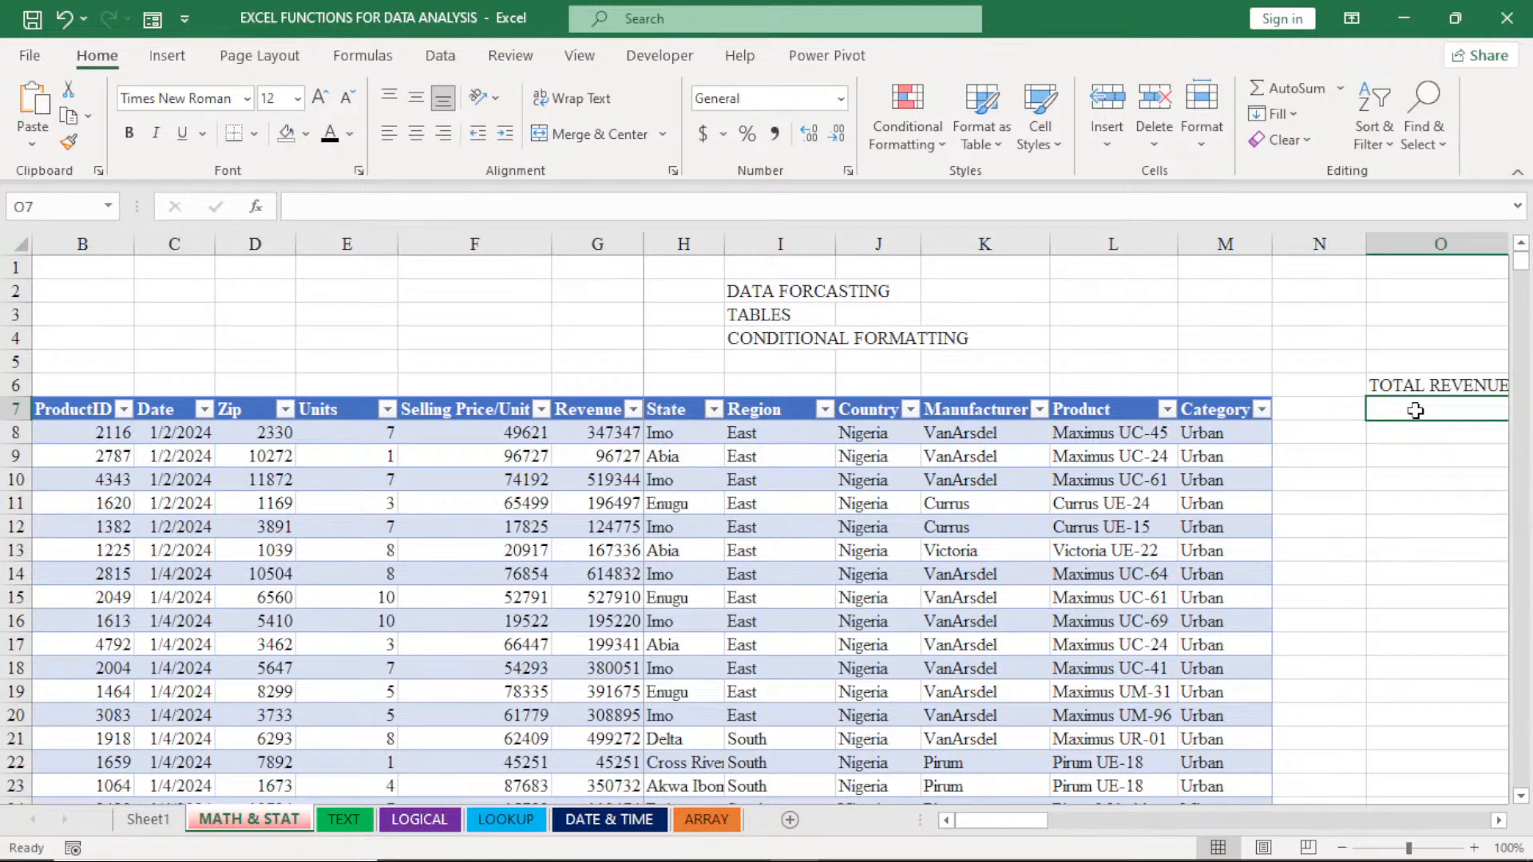
type("=")
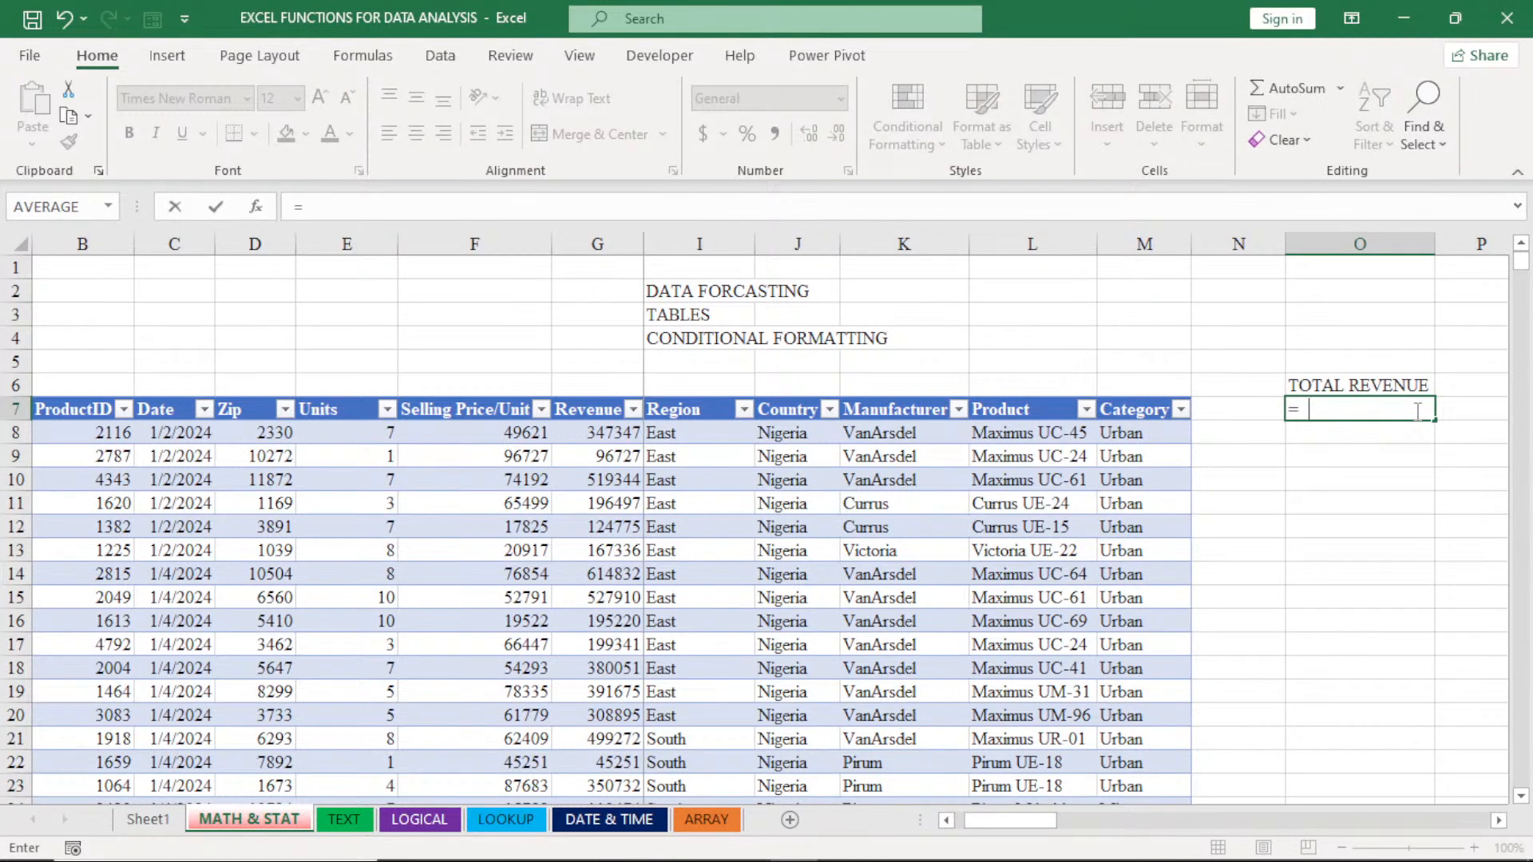
type("SU")
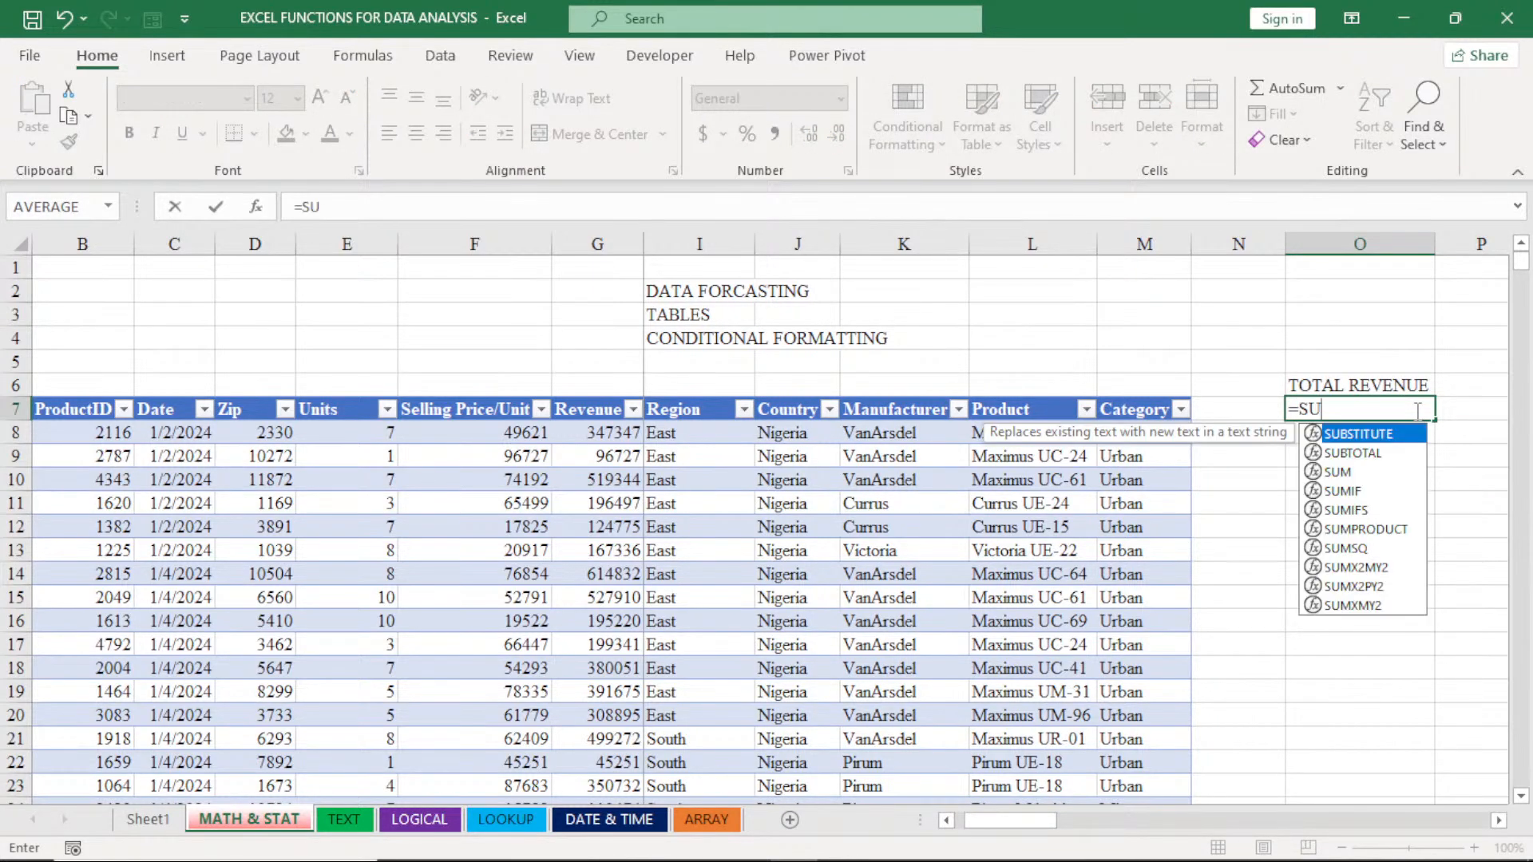
double_click(1338, 474)
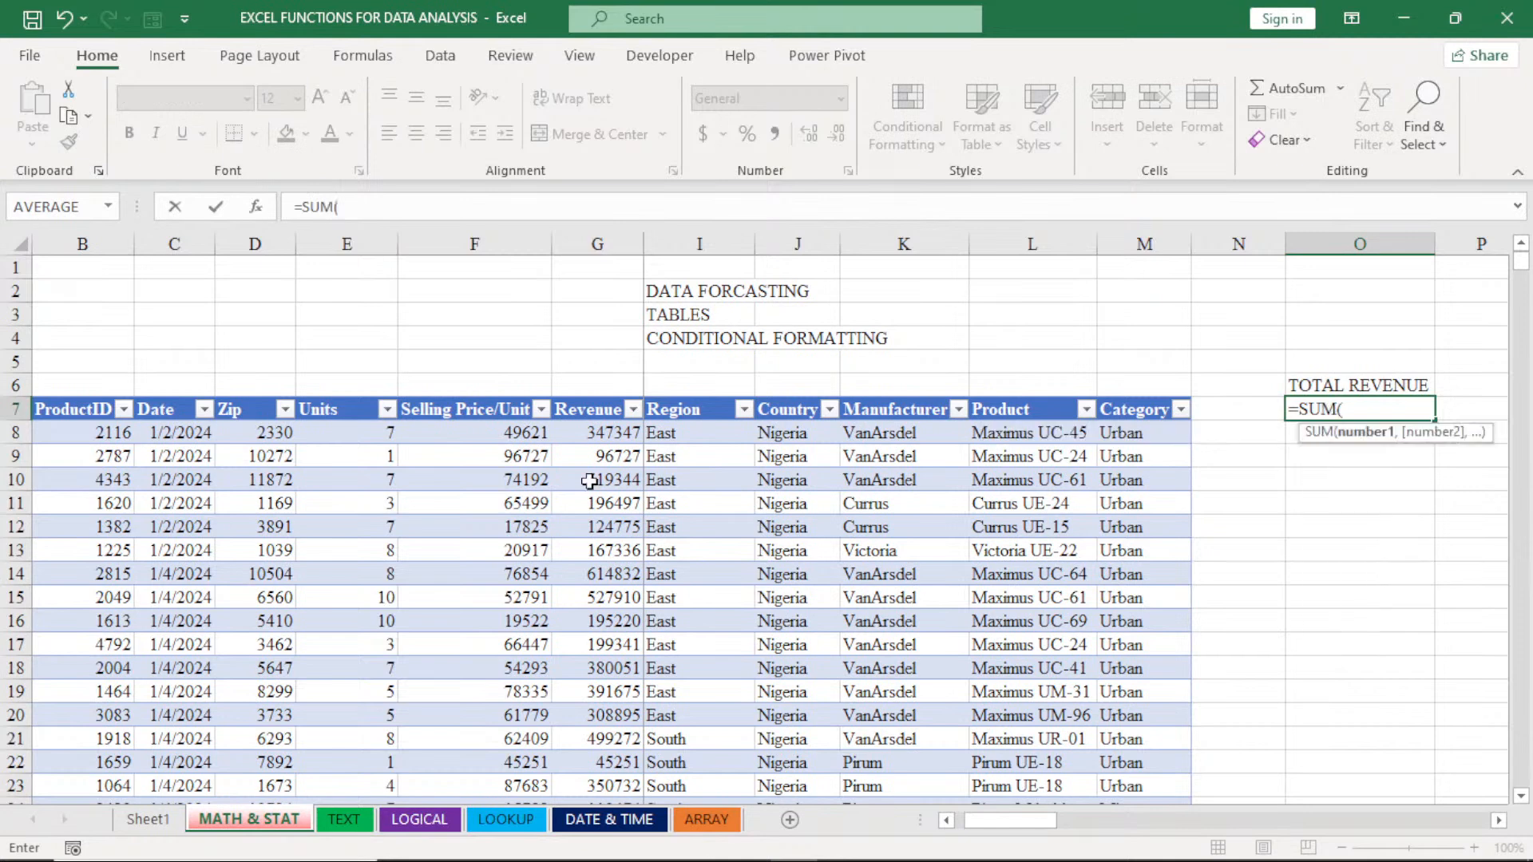
left_click(599, 435)
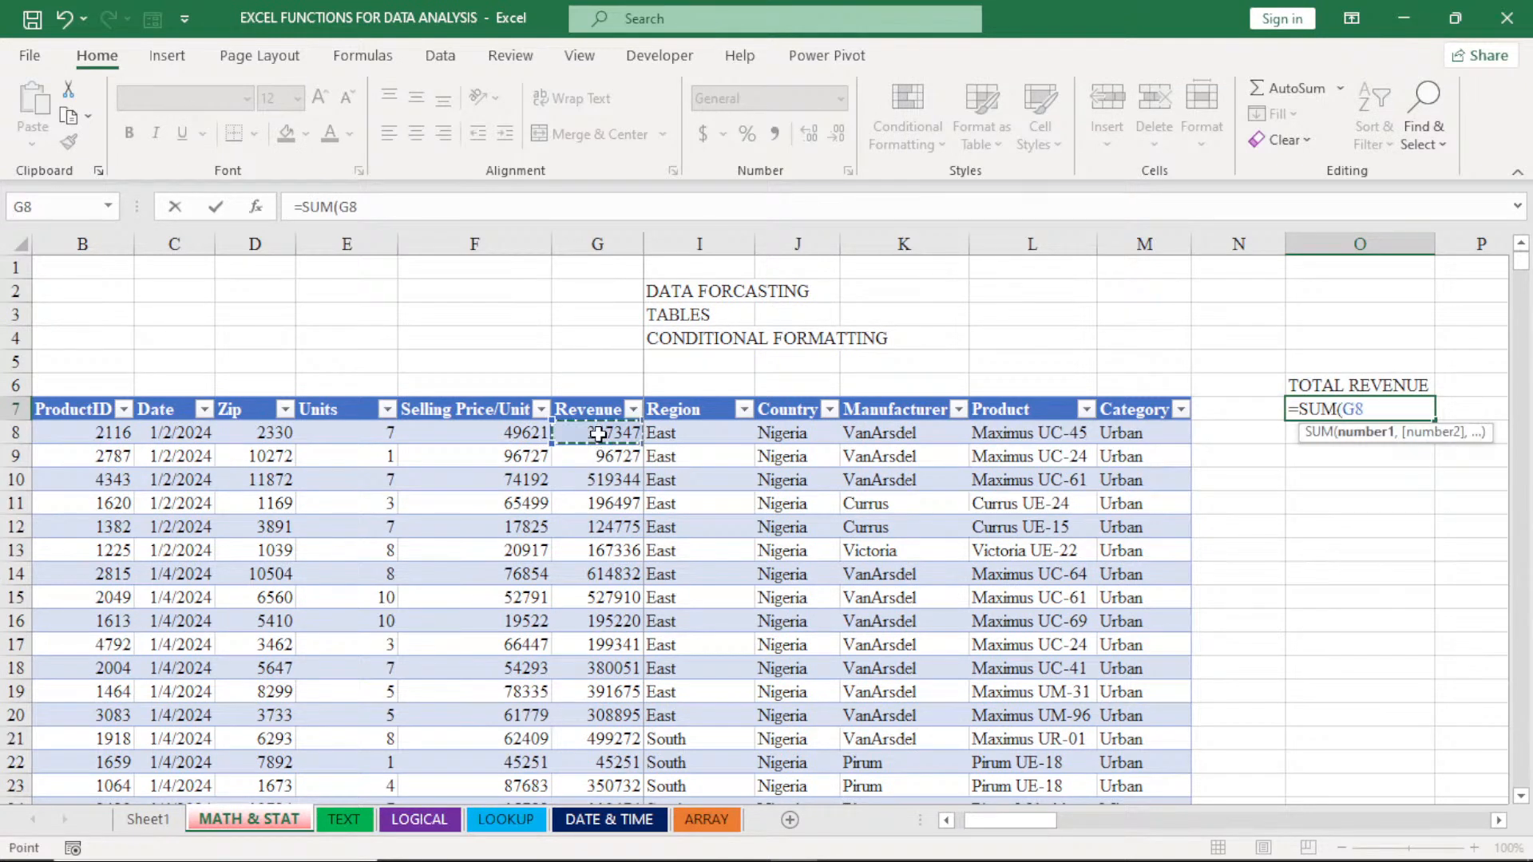
key("ctrl+shift+Down")
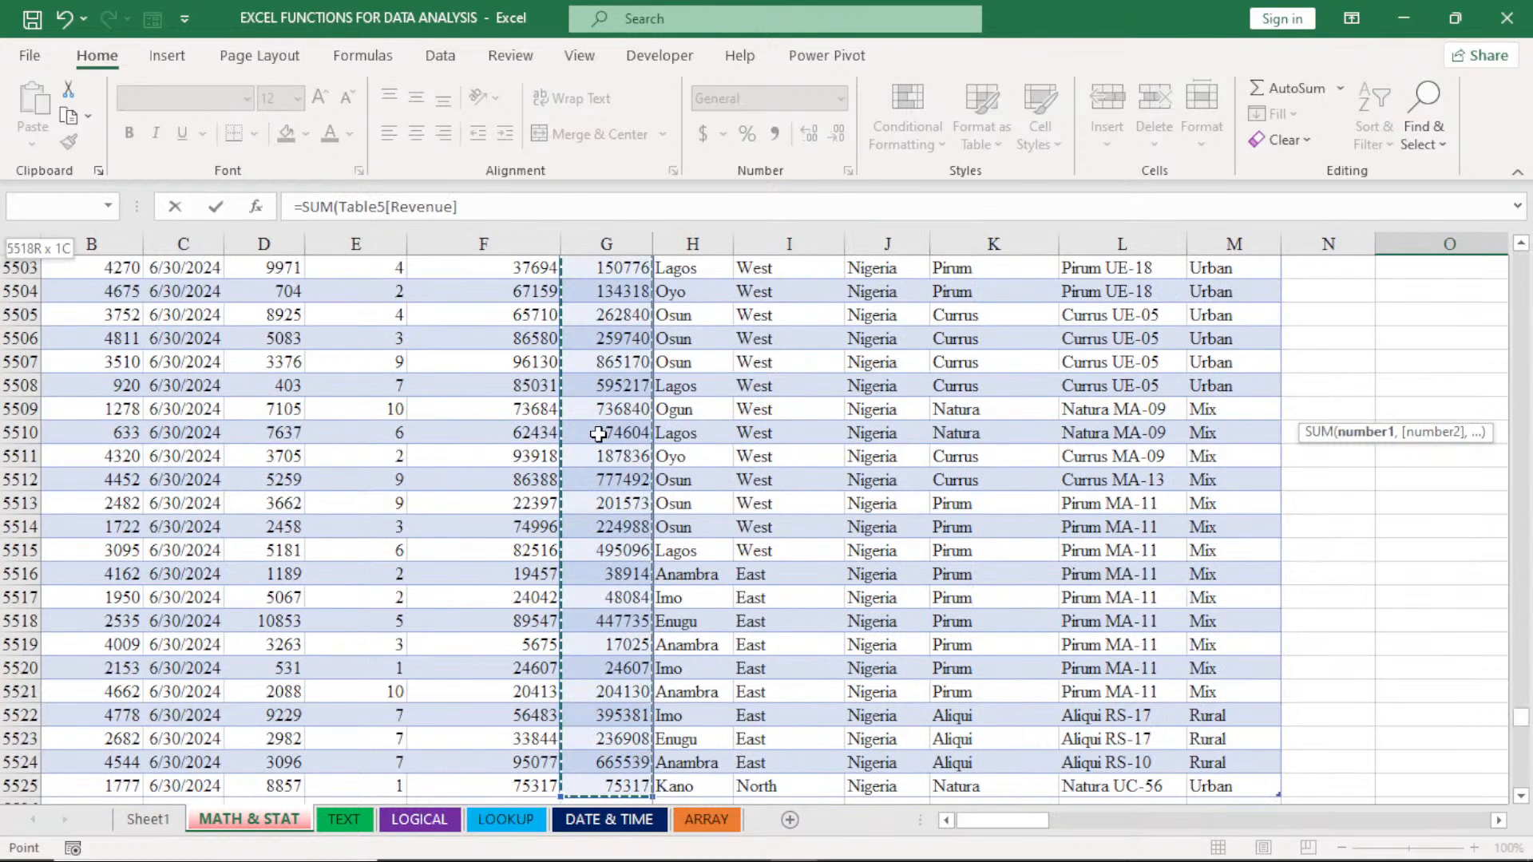
key("Return")
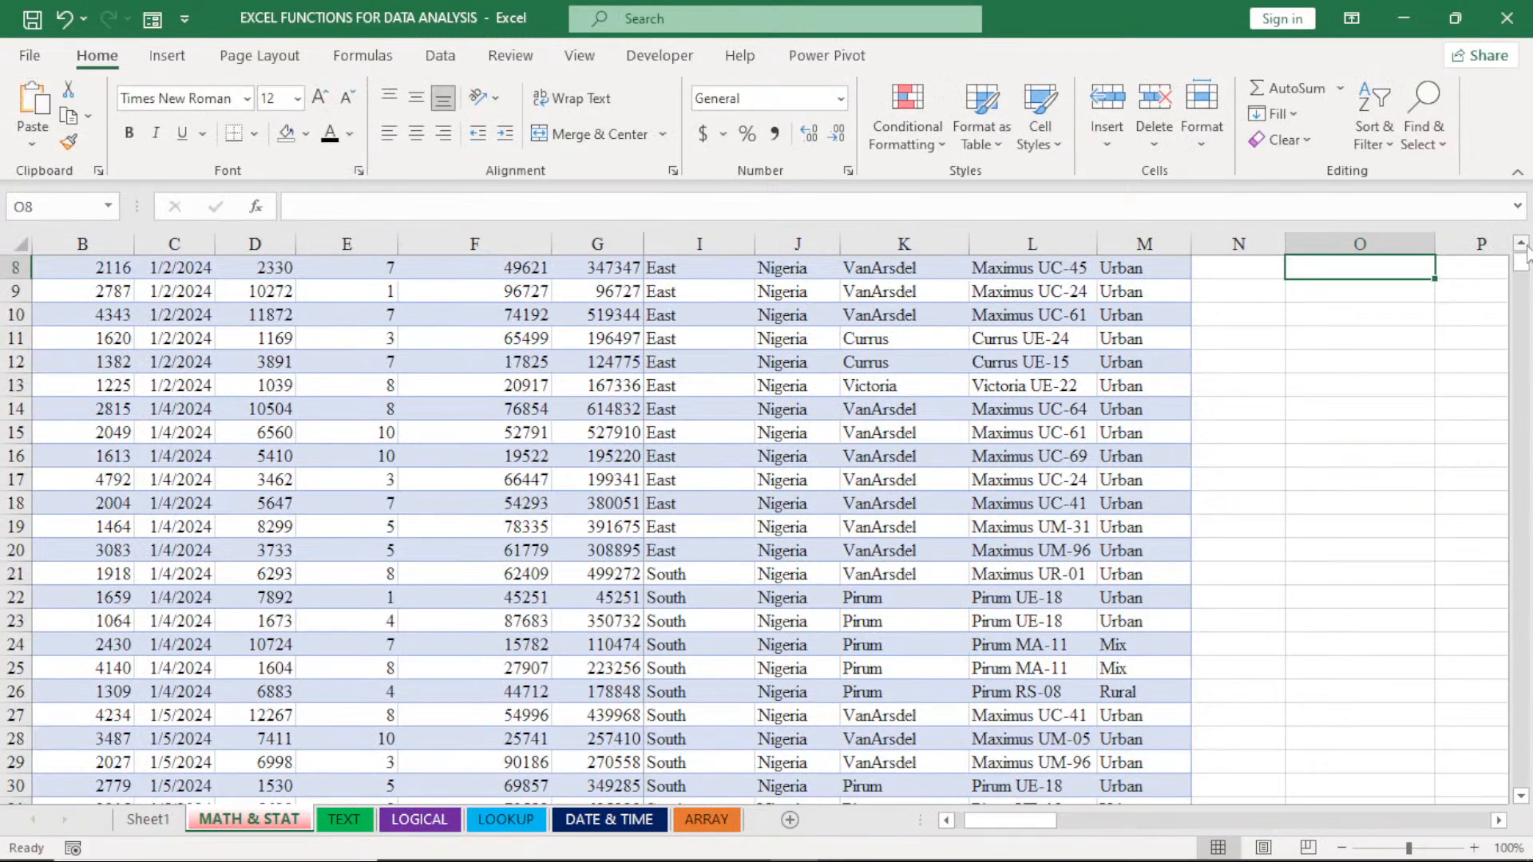
- Format column O of the MATH & STAT sheet as Number with the 1000 separator and 0 decimal places
scroll(1390, 239, "up", 2)
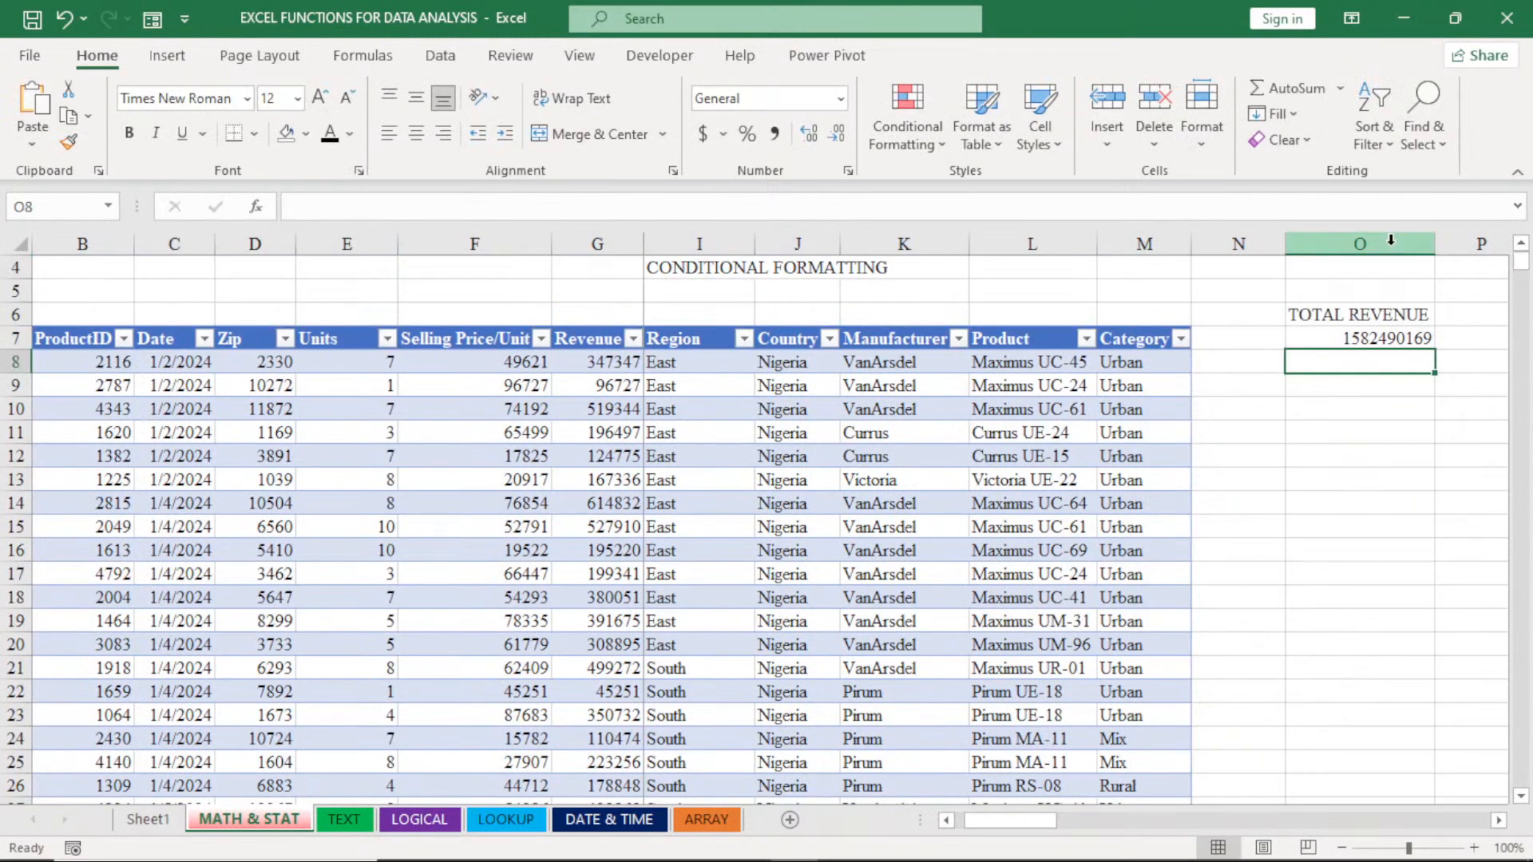
left_click(1390, 239)
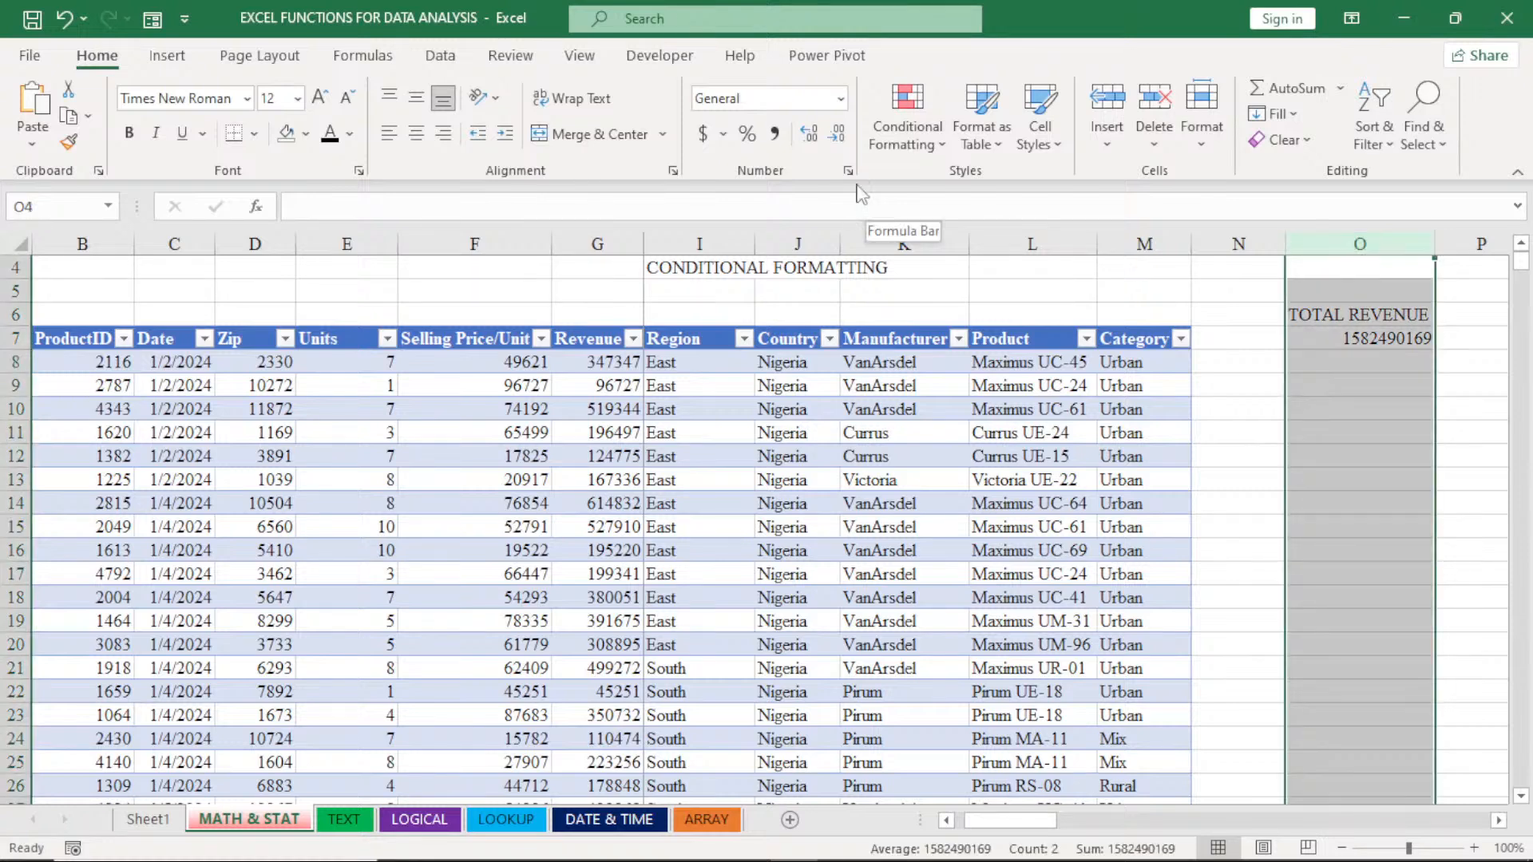
left_click(848, 171)
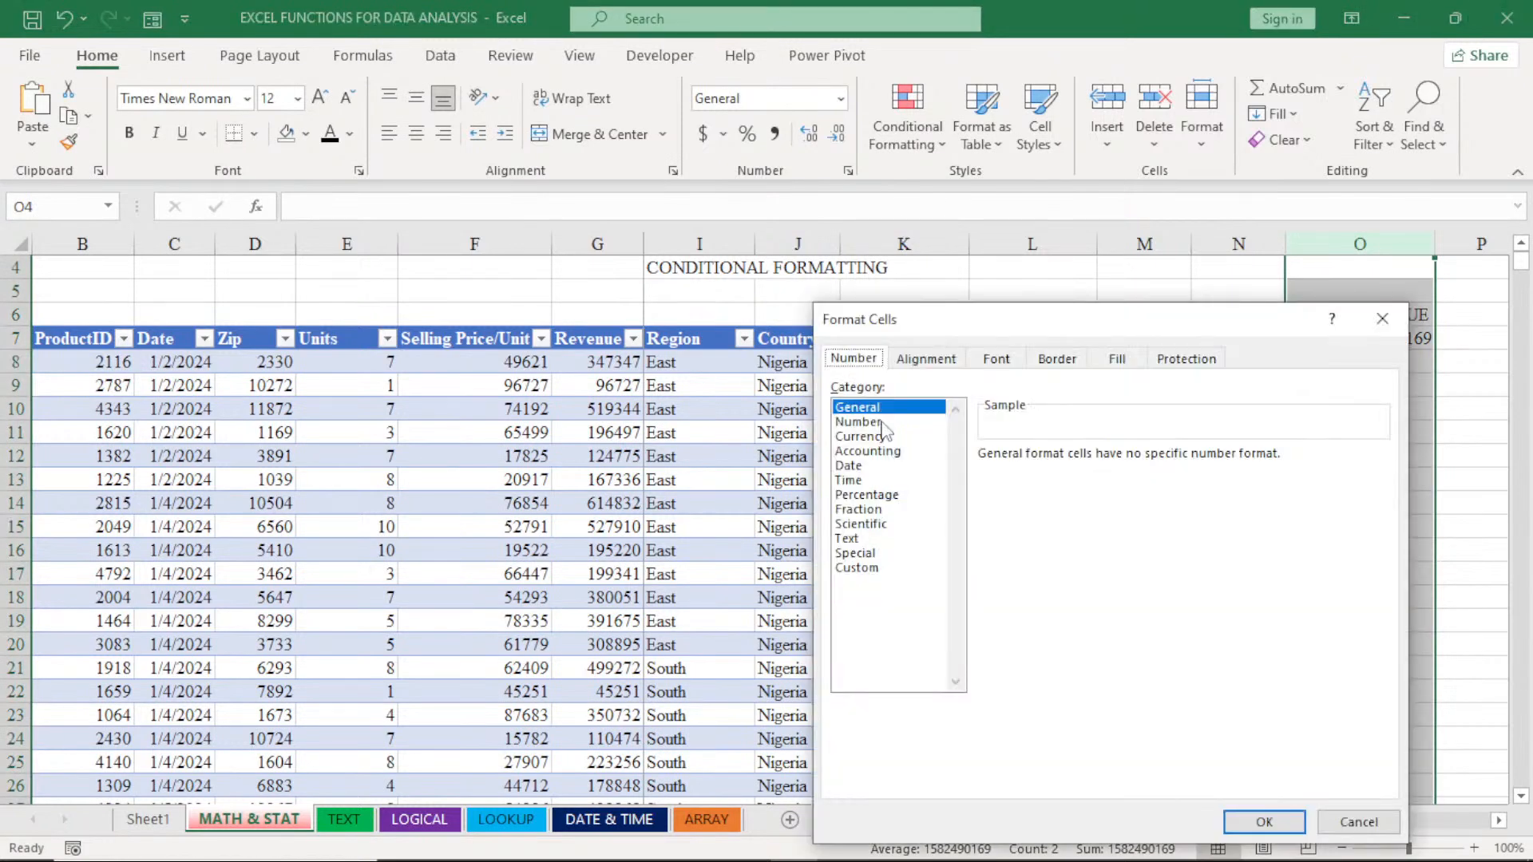
left_click(858, 421)
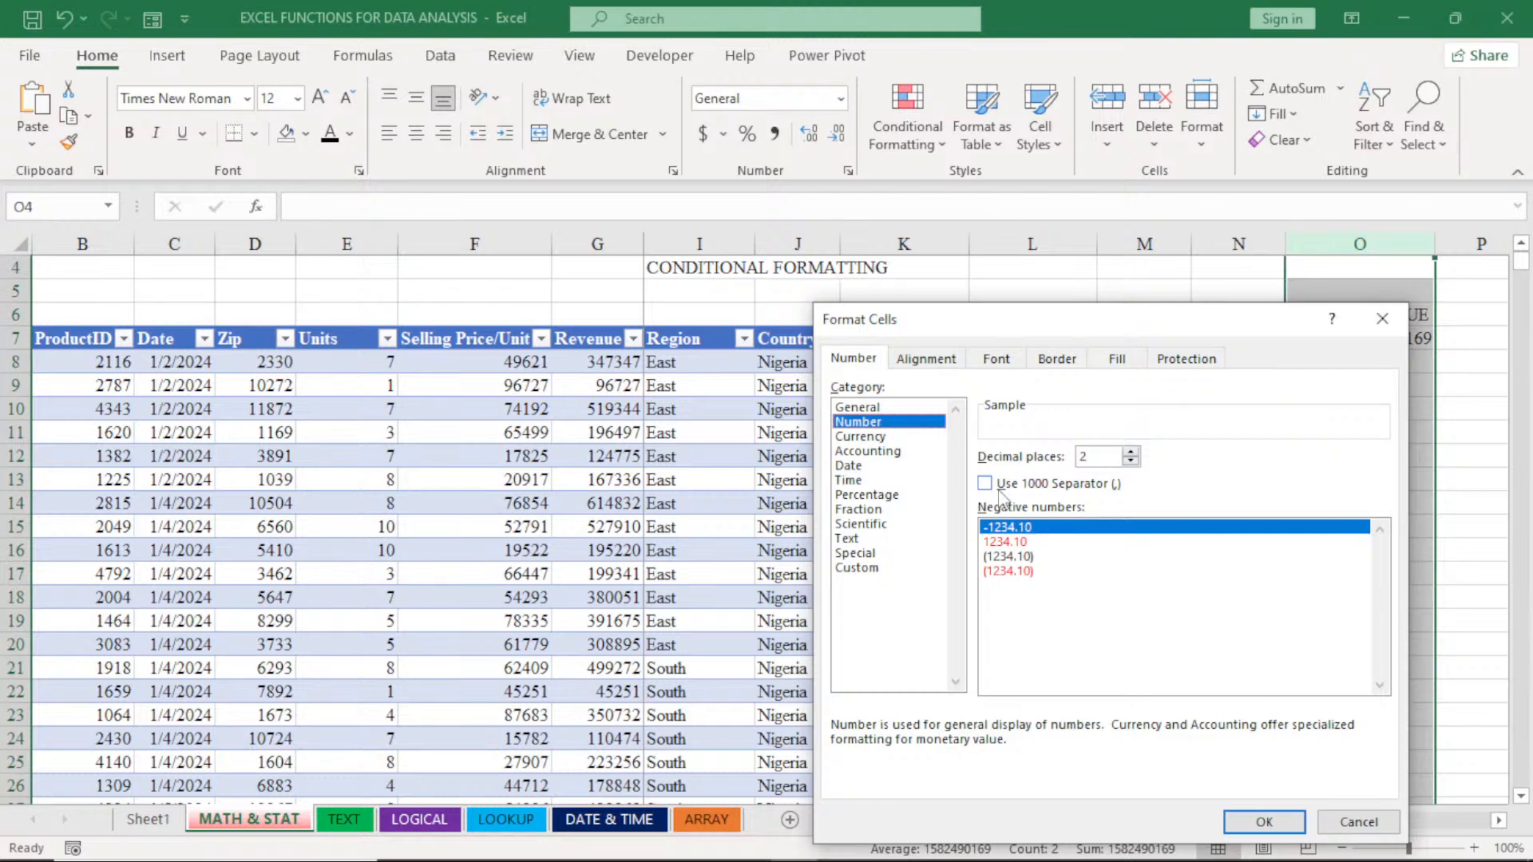
left_click(1004, 483)
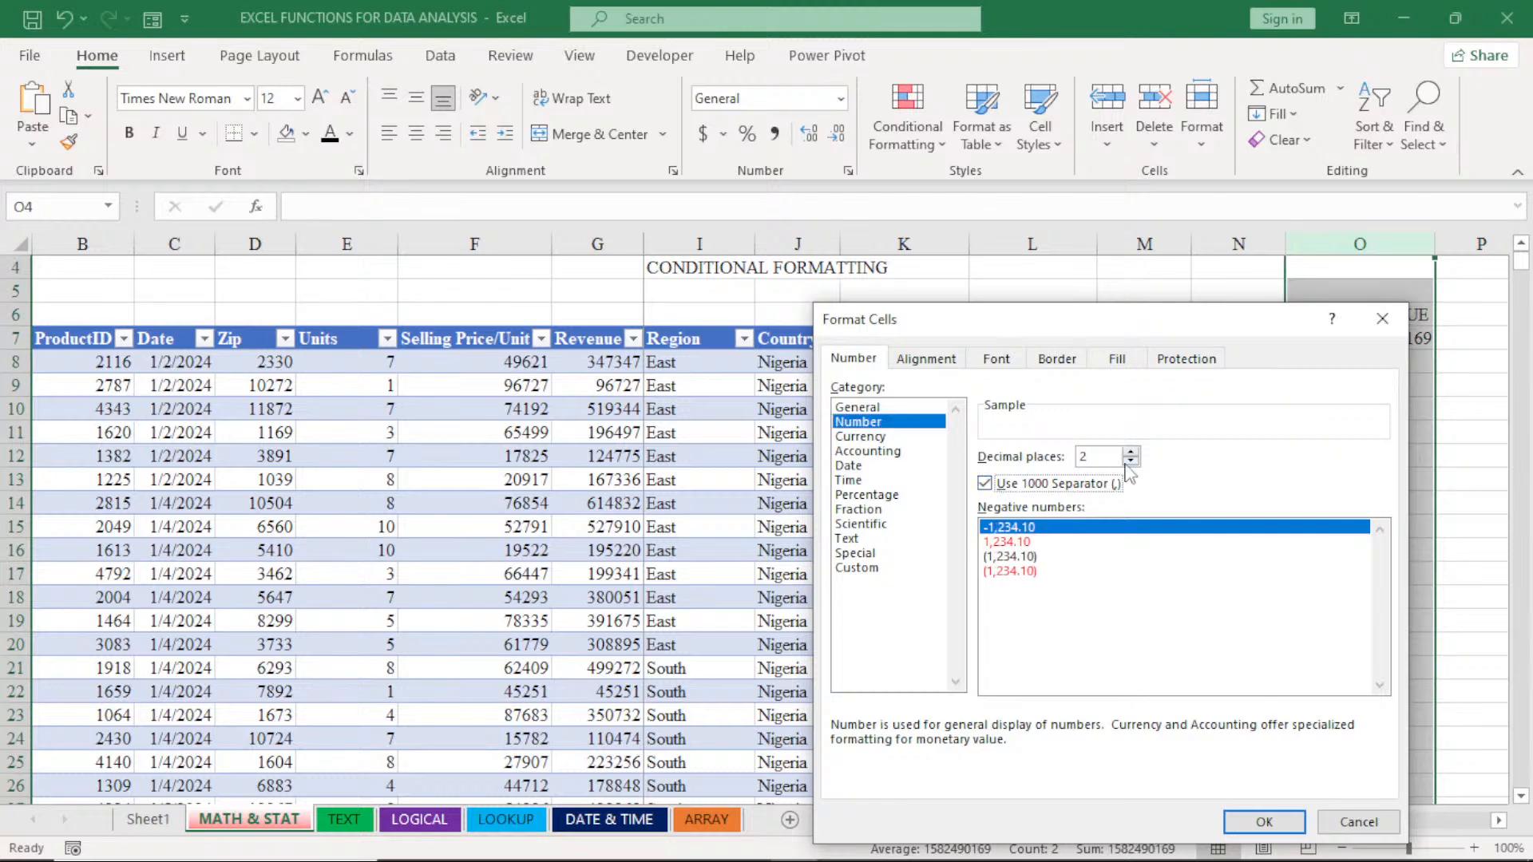
double_click(1130, 460)
left_click(1264, 822)
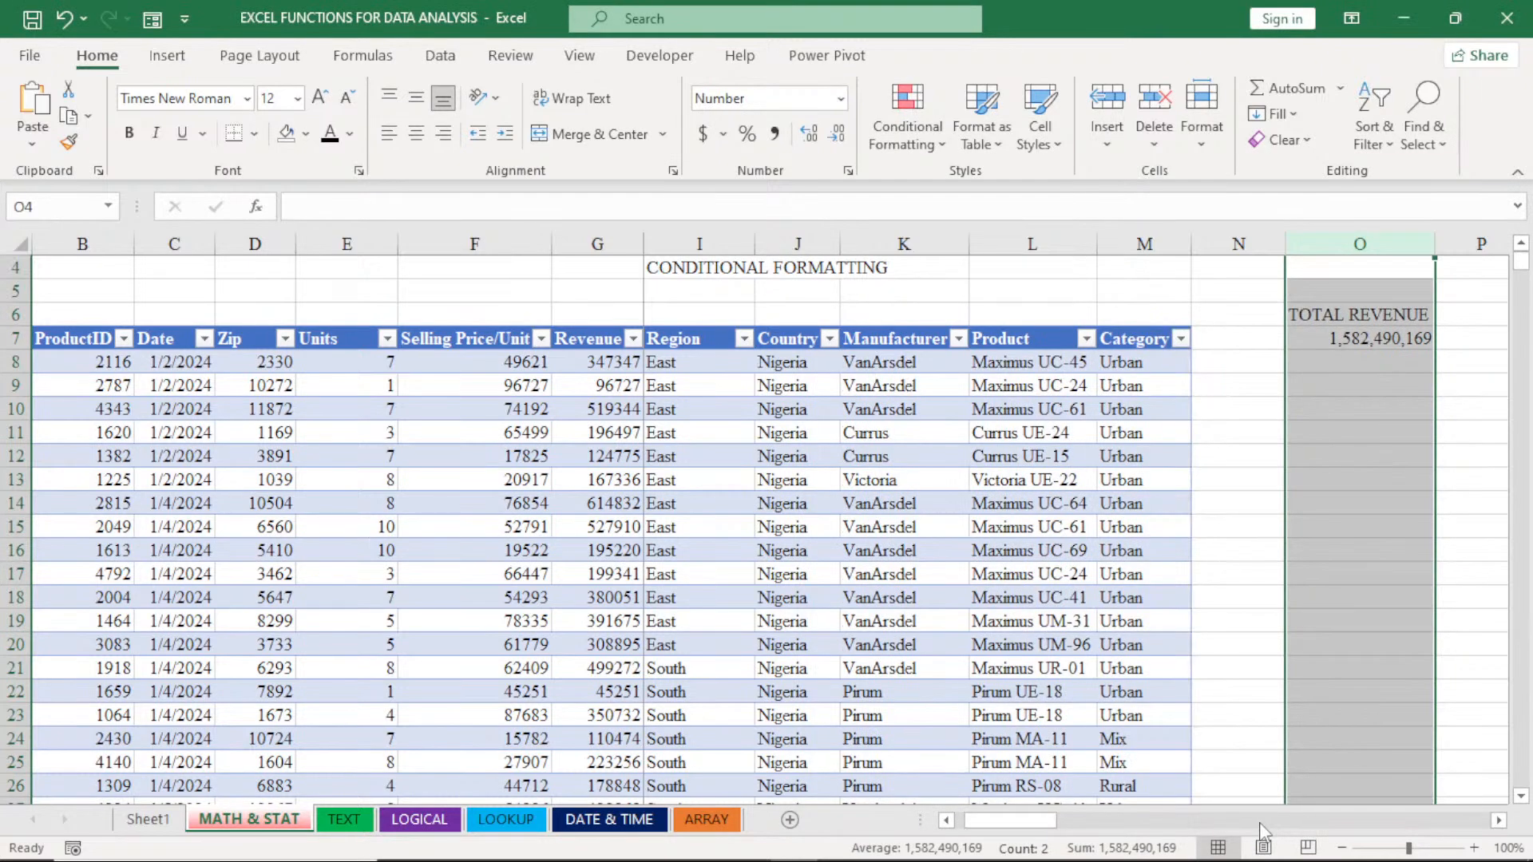
left_click(1372, 373)
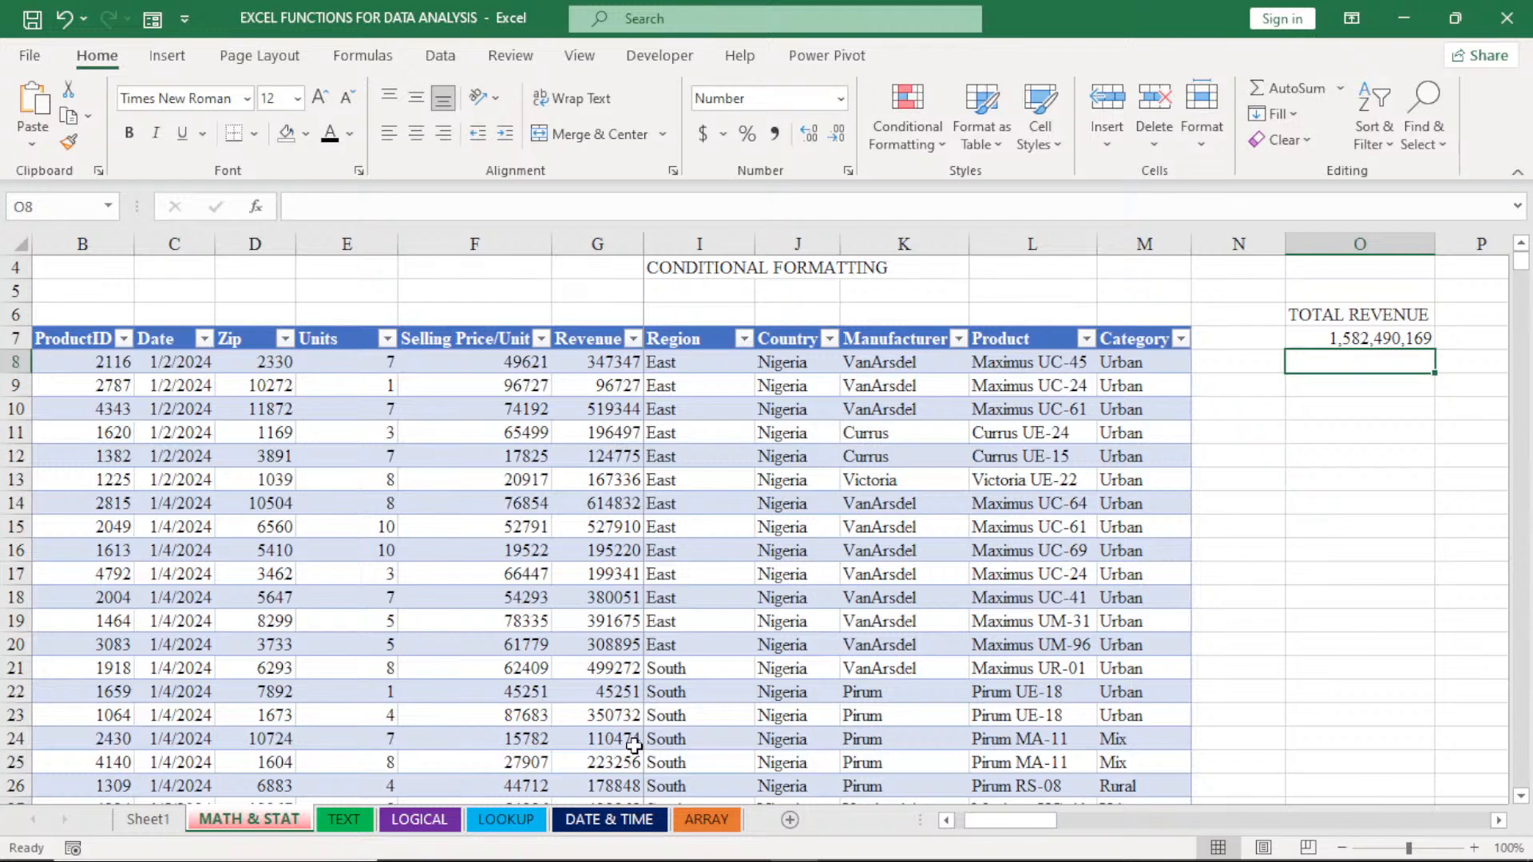
- On the LOOKUP sheet, copy the last data rows B5487:M5524 and paste them directly below the data, starting at cell B5525
left_click(489, 822)
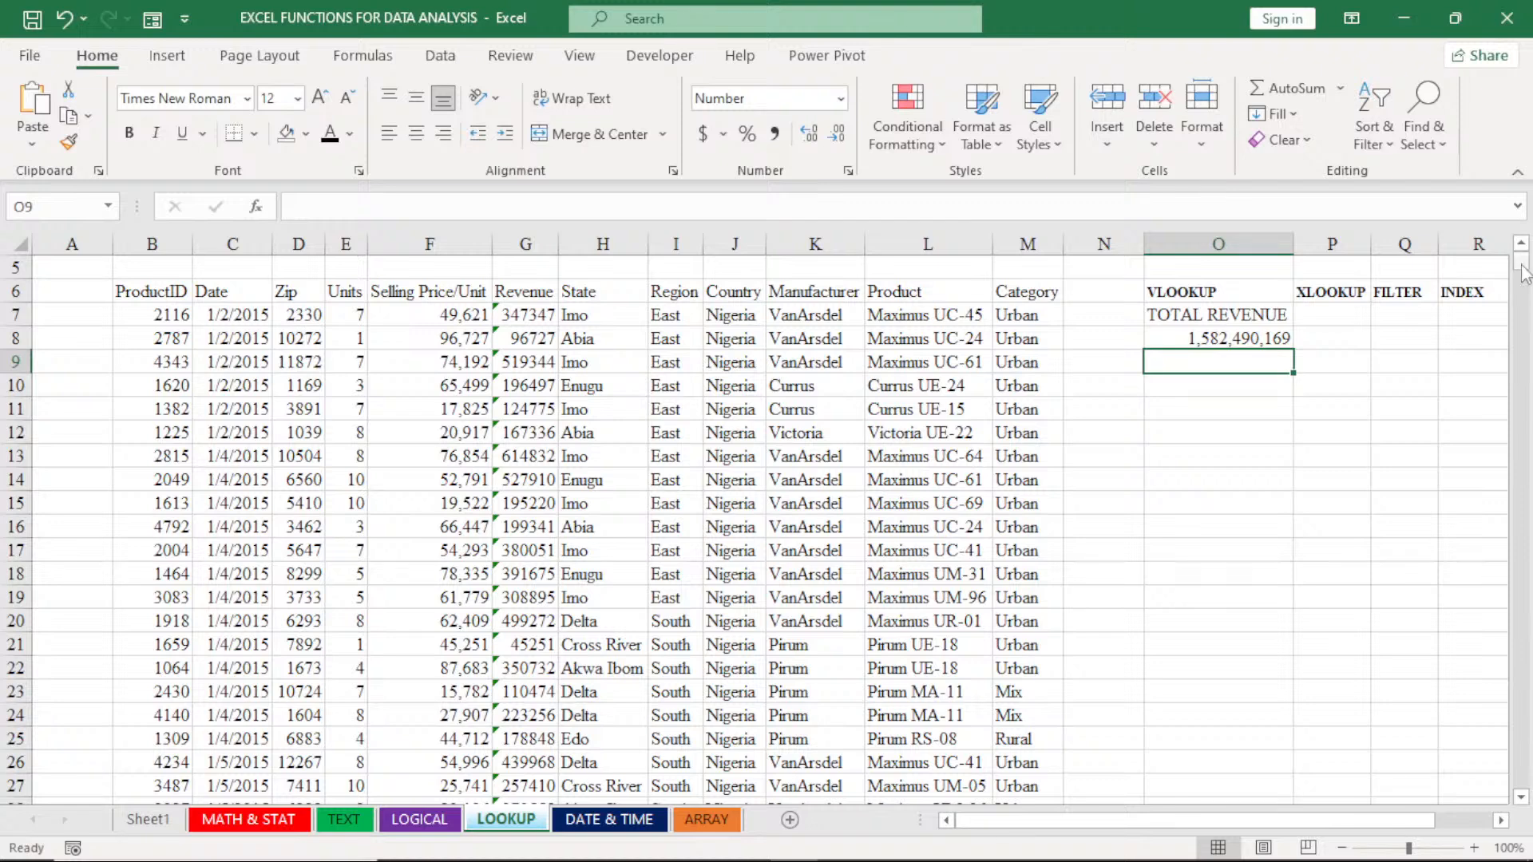
left_click_drag(1523, 271, 1526, 792)
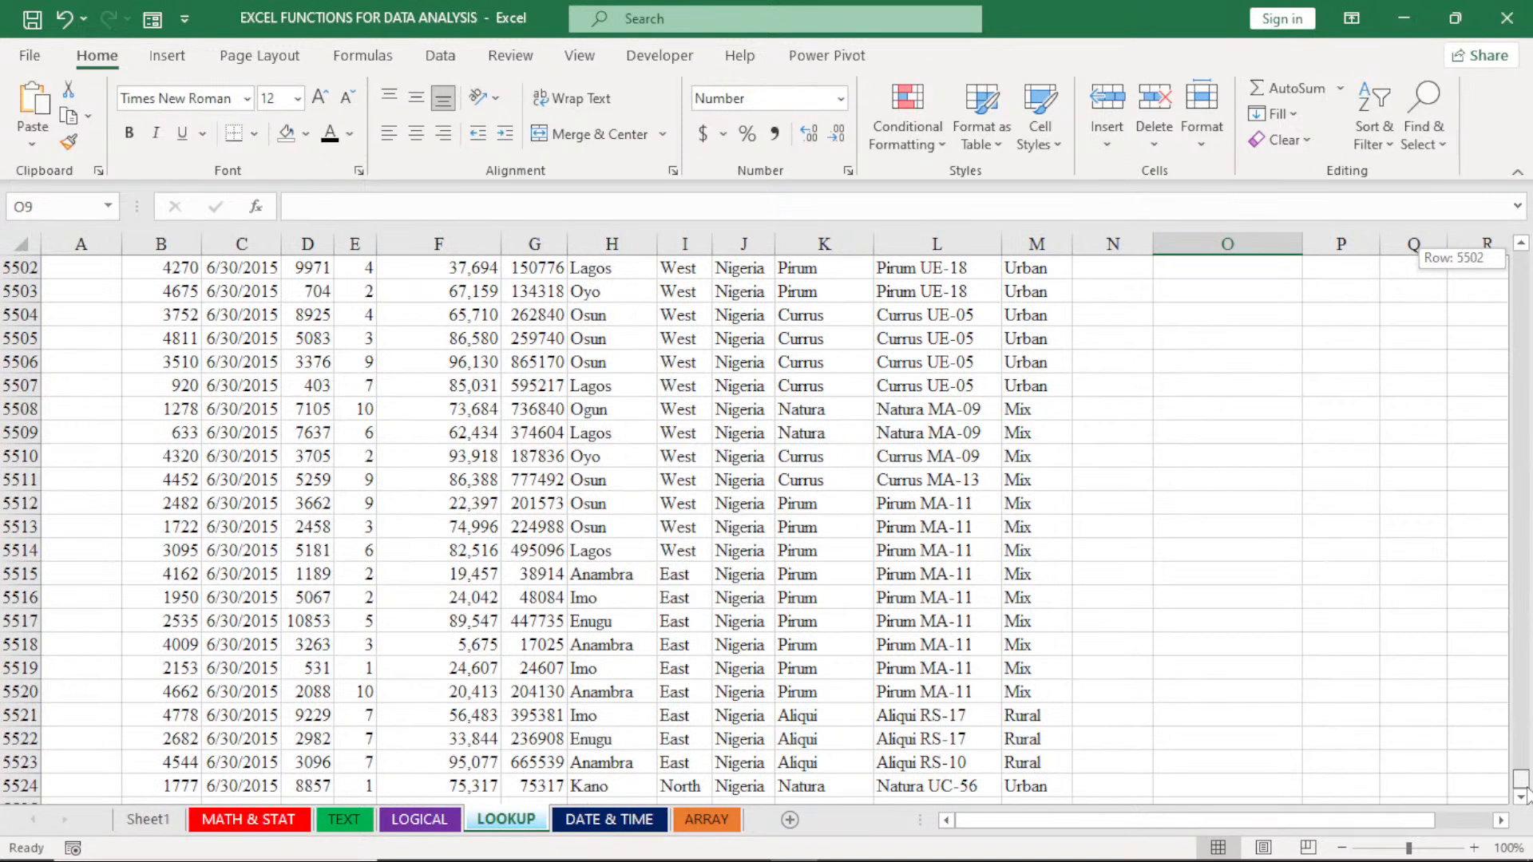
left_click(1522, 798)
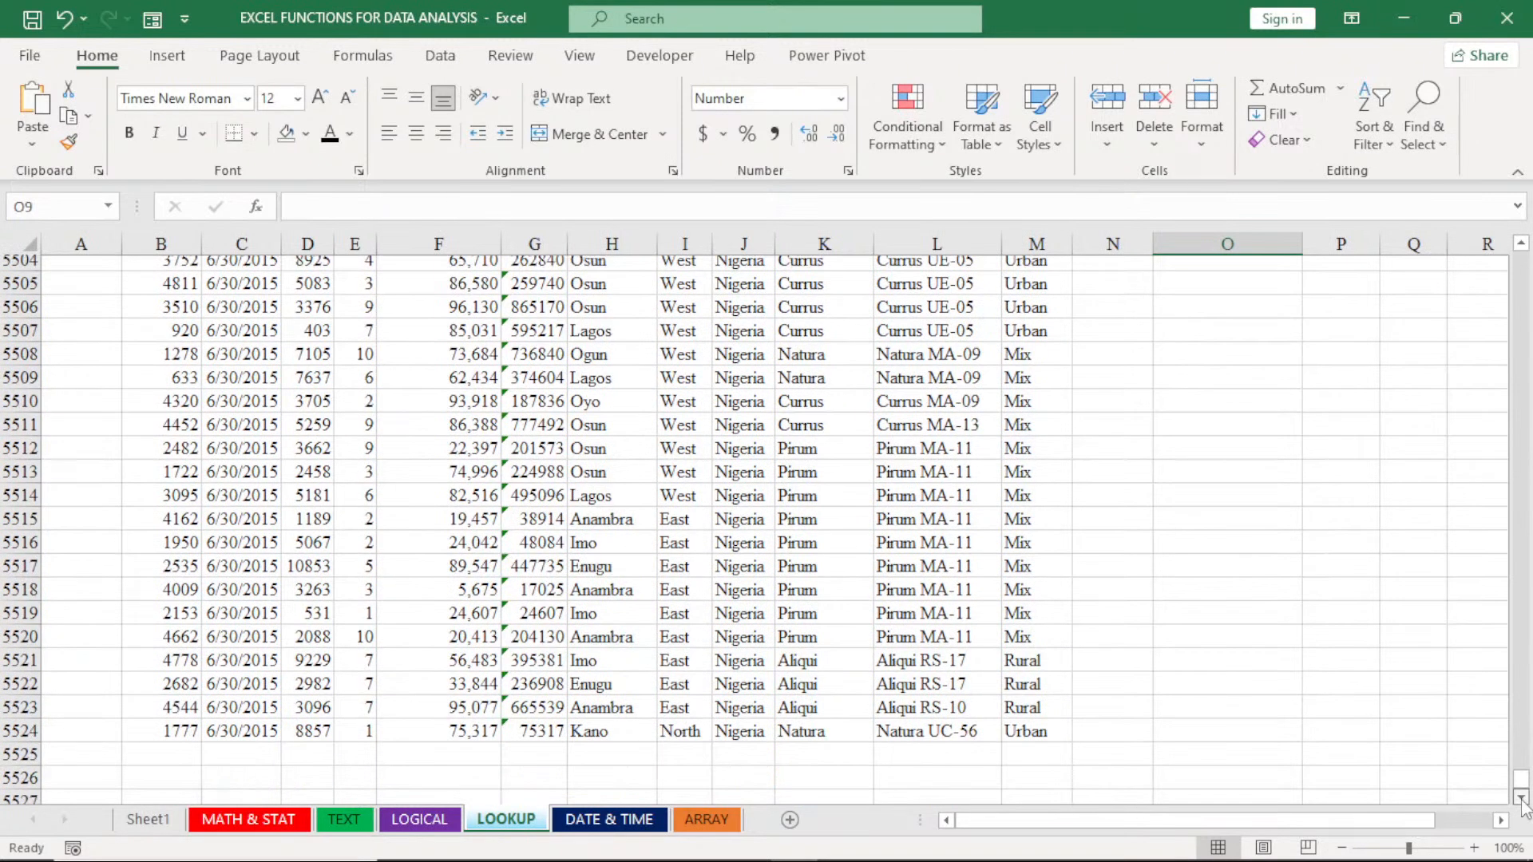
left_click(1522, 798)
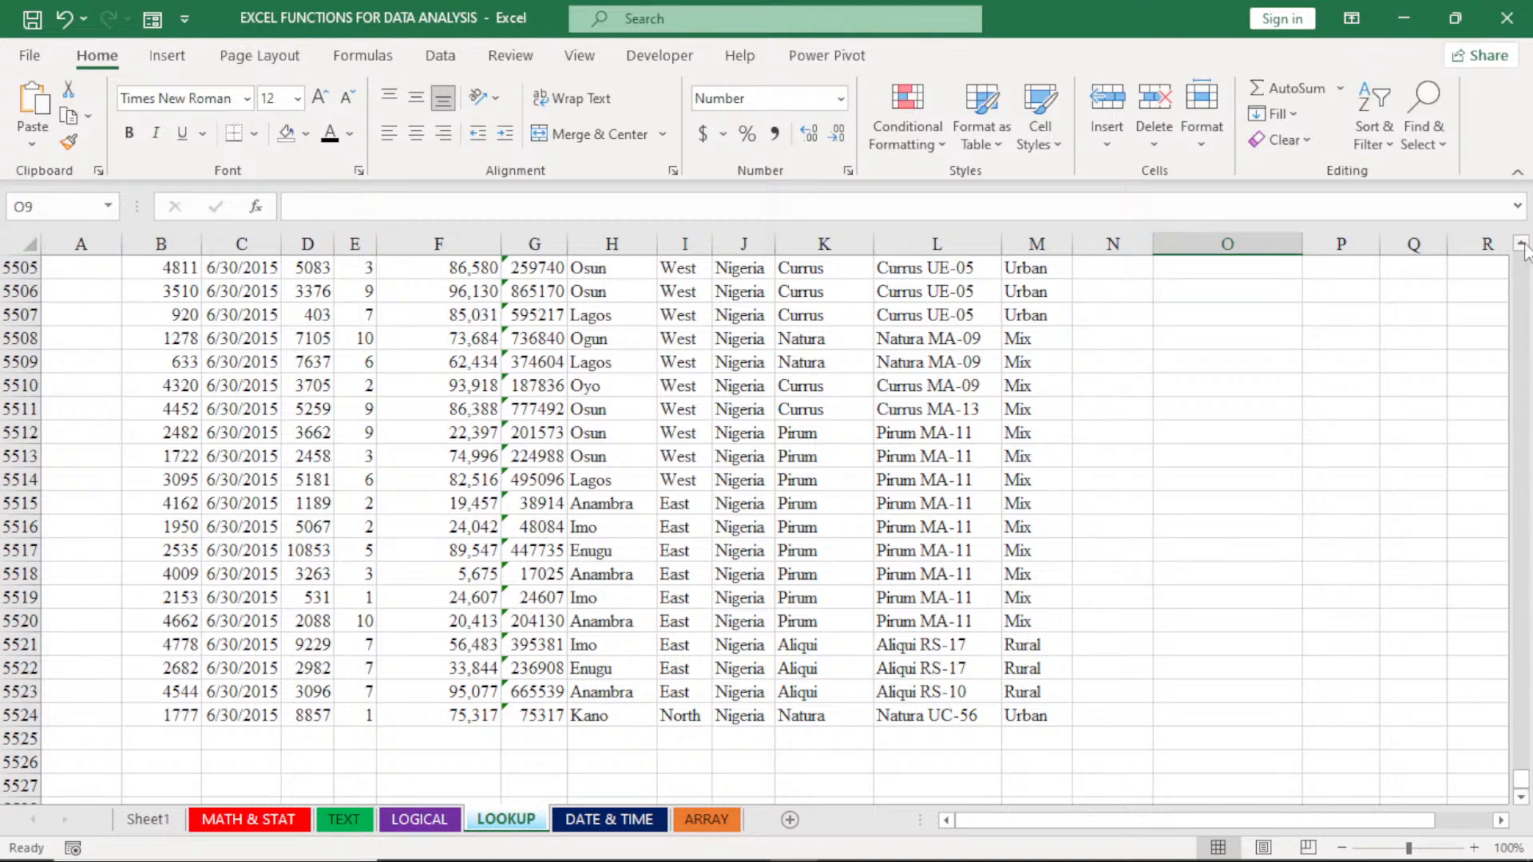
scroll(1521, 247, "up", 6)
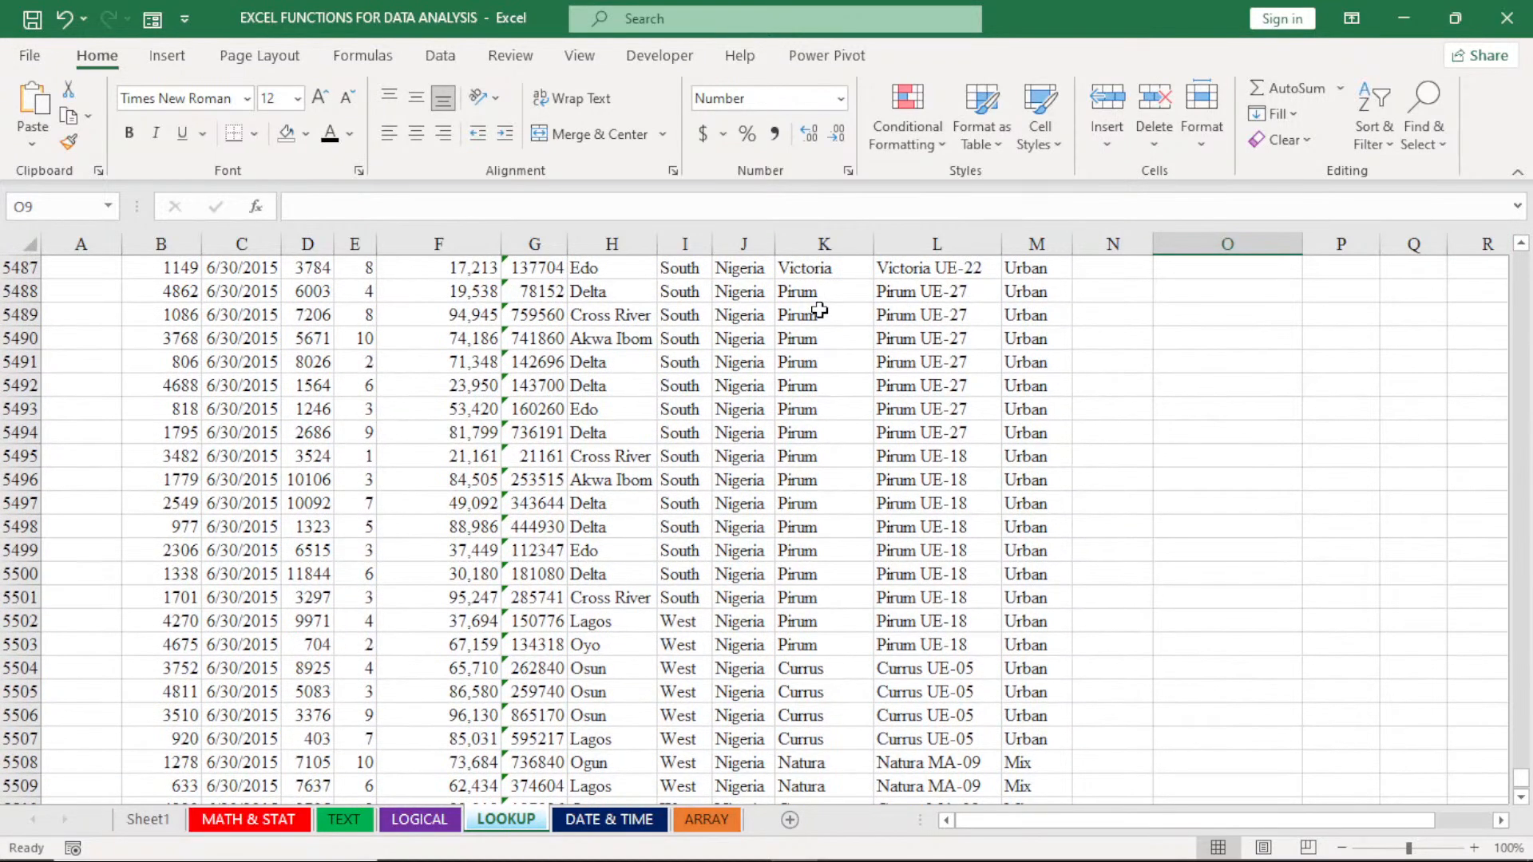
left_click_drag(139, 269, 1028, 721)
key("ctrl+c")
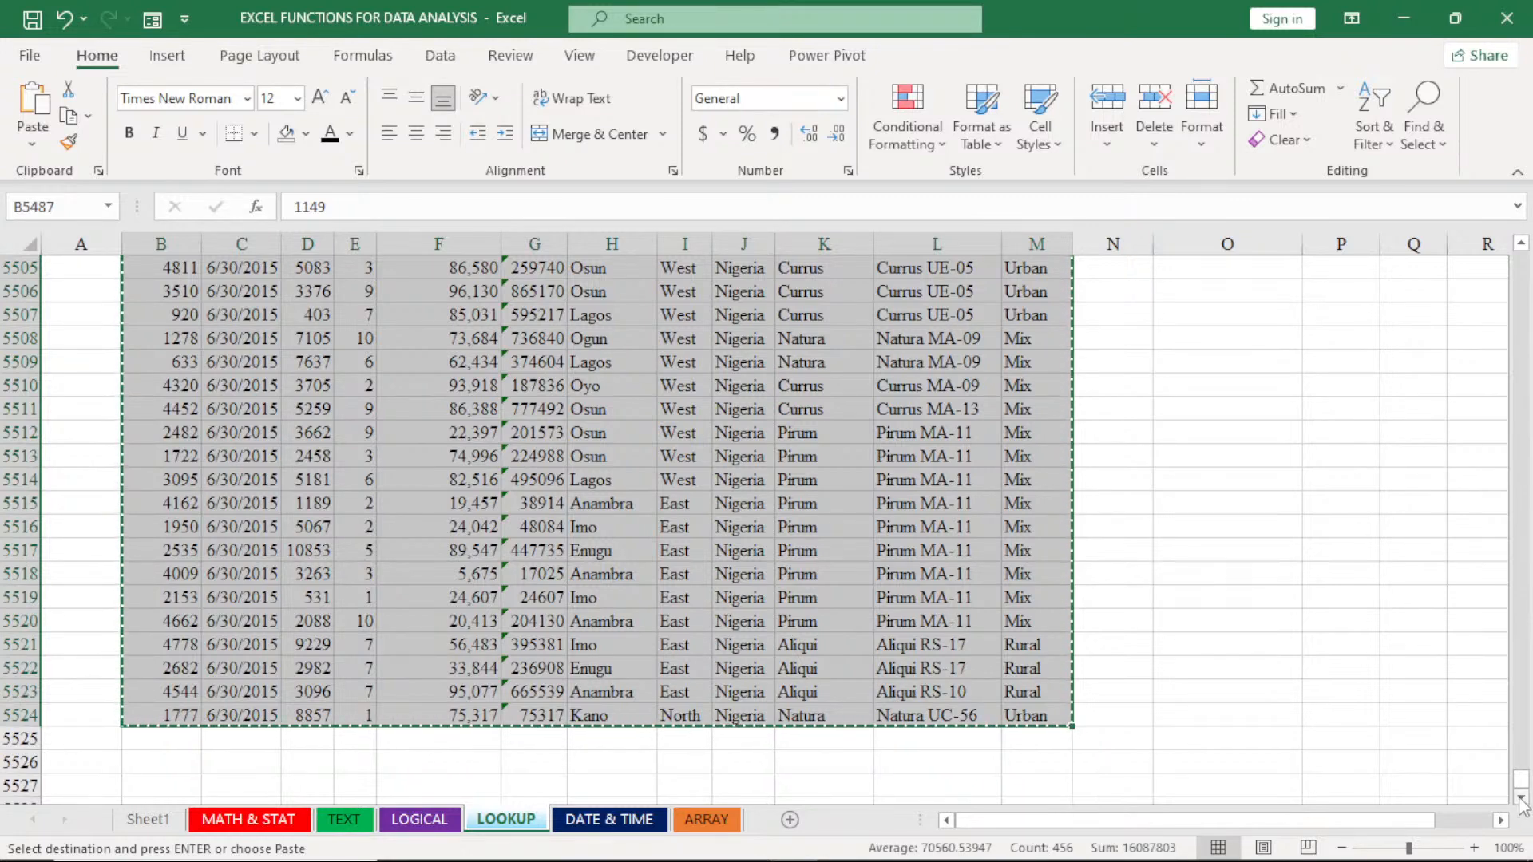
scroll(1520, 800, "down", 2)
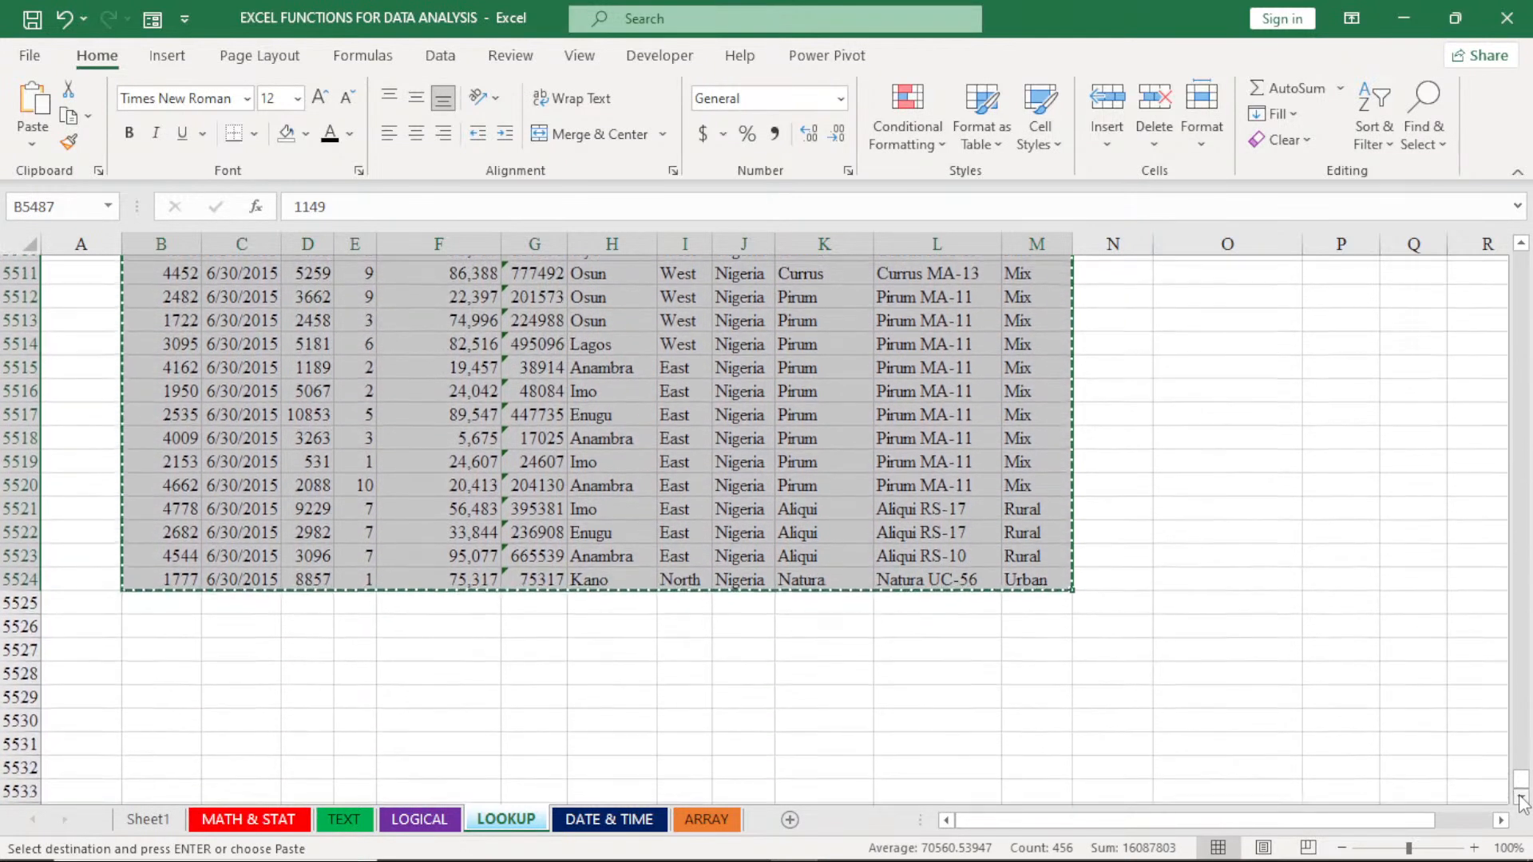
left_click(1521, 800)
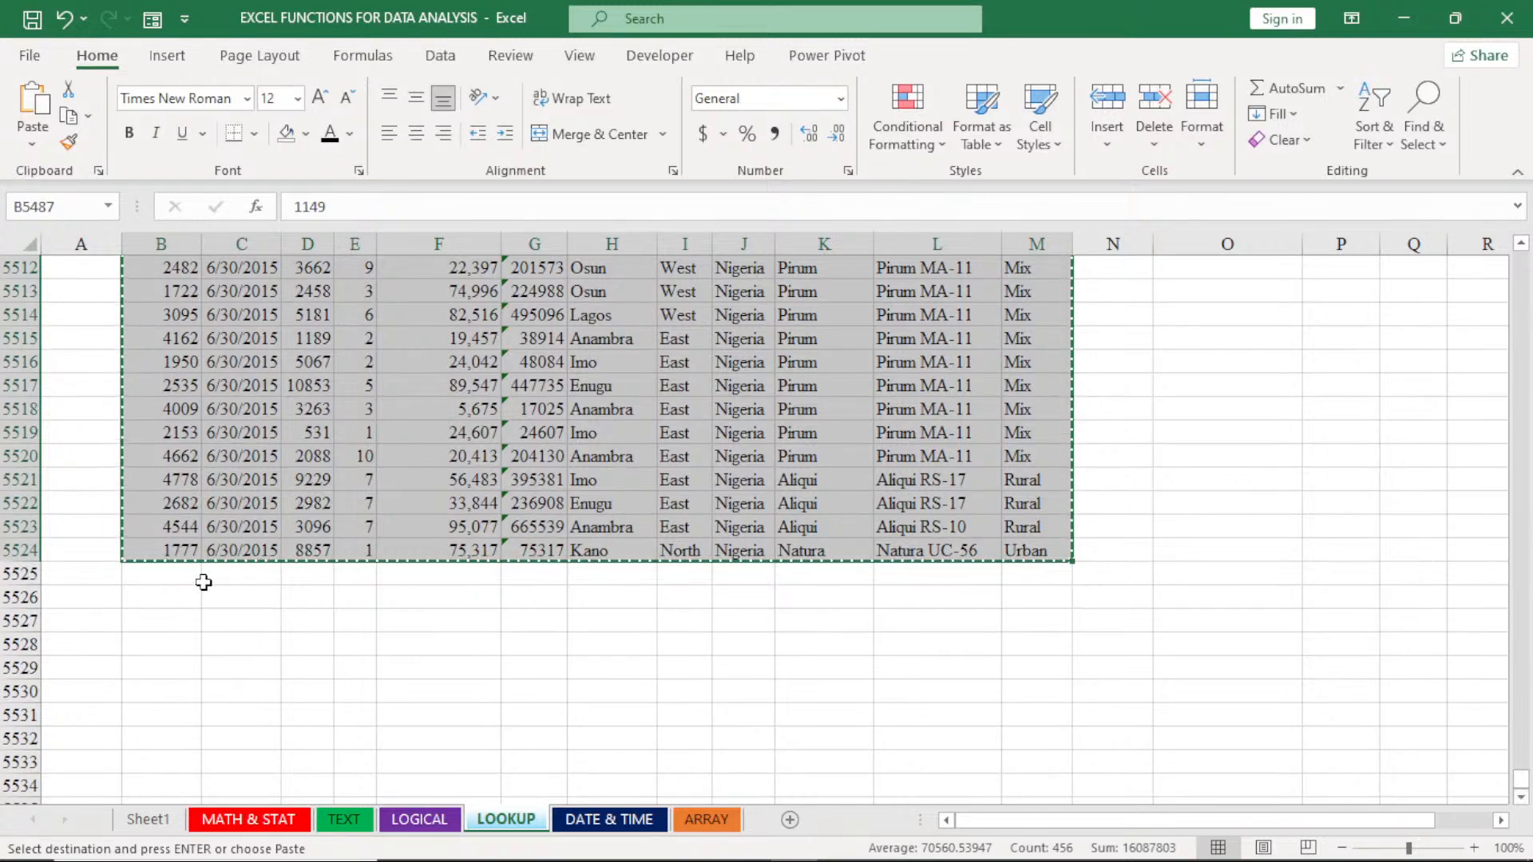
left_click(163, 575)
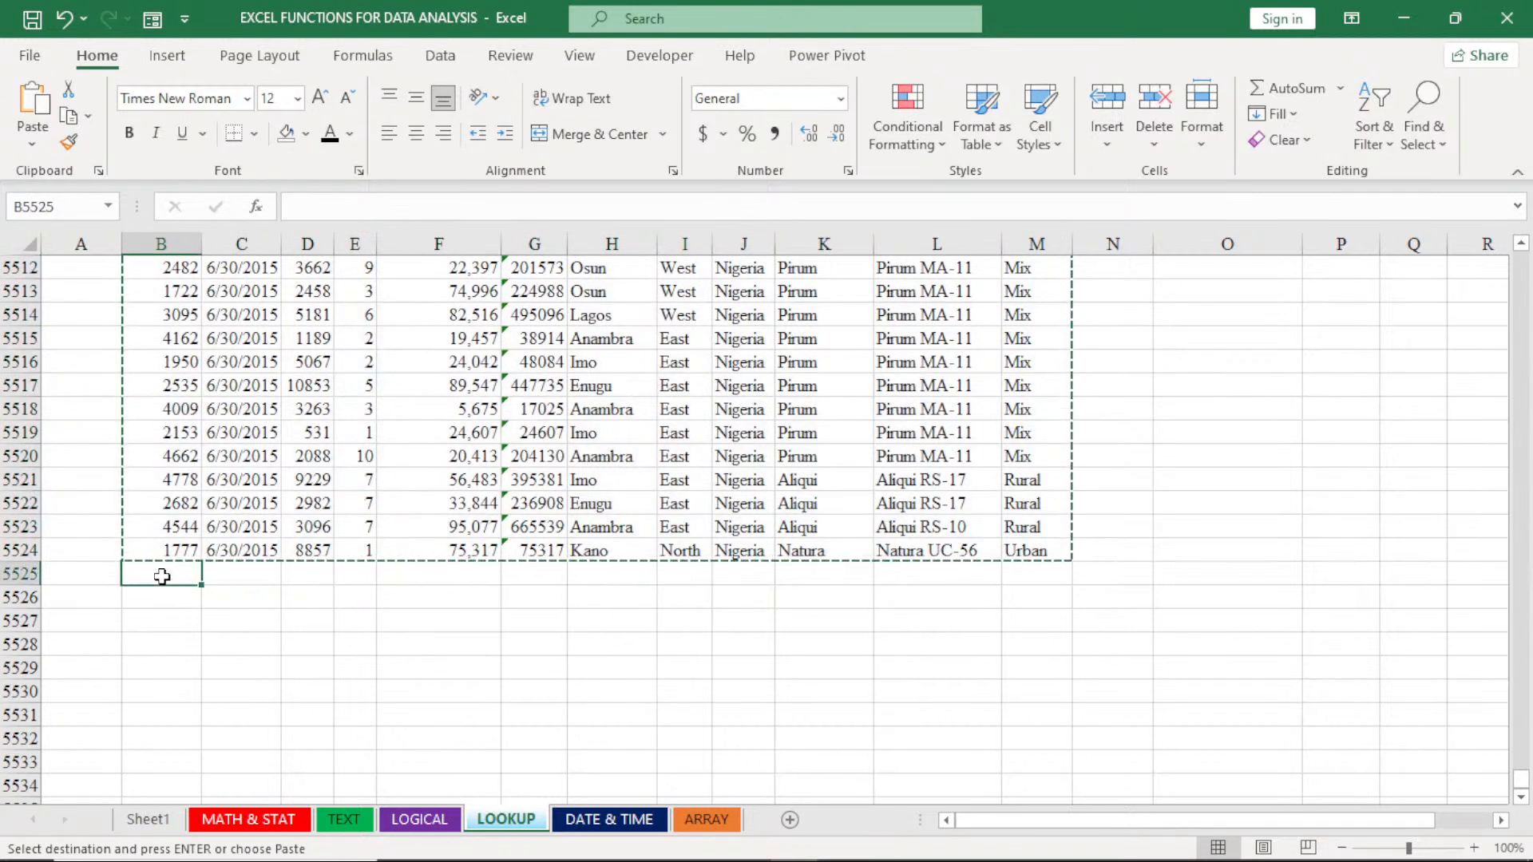
key("ctrl+v")
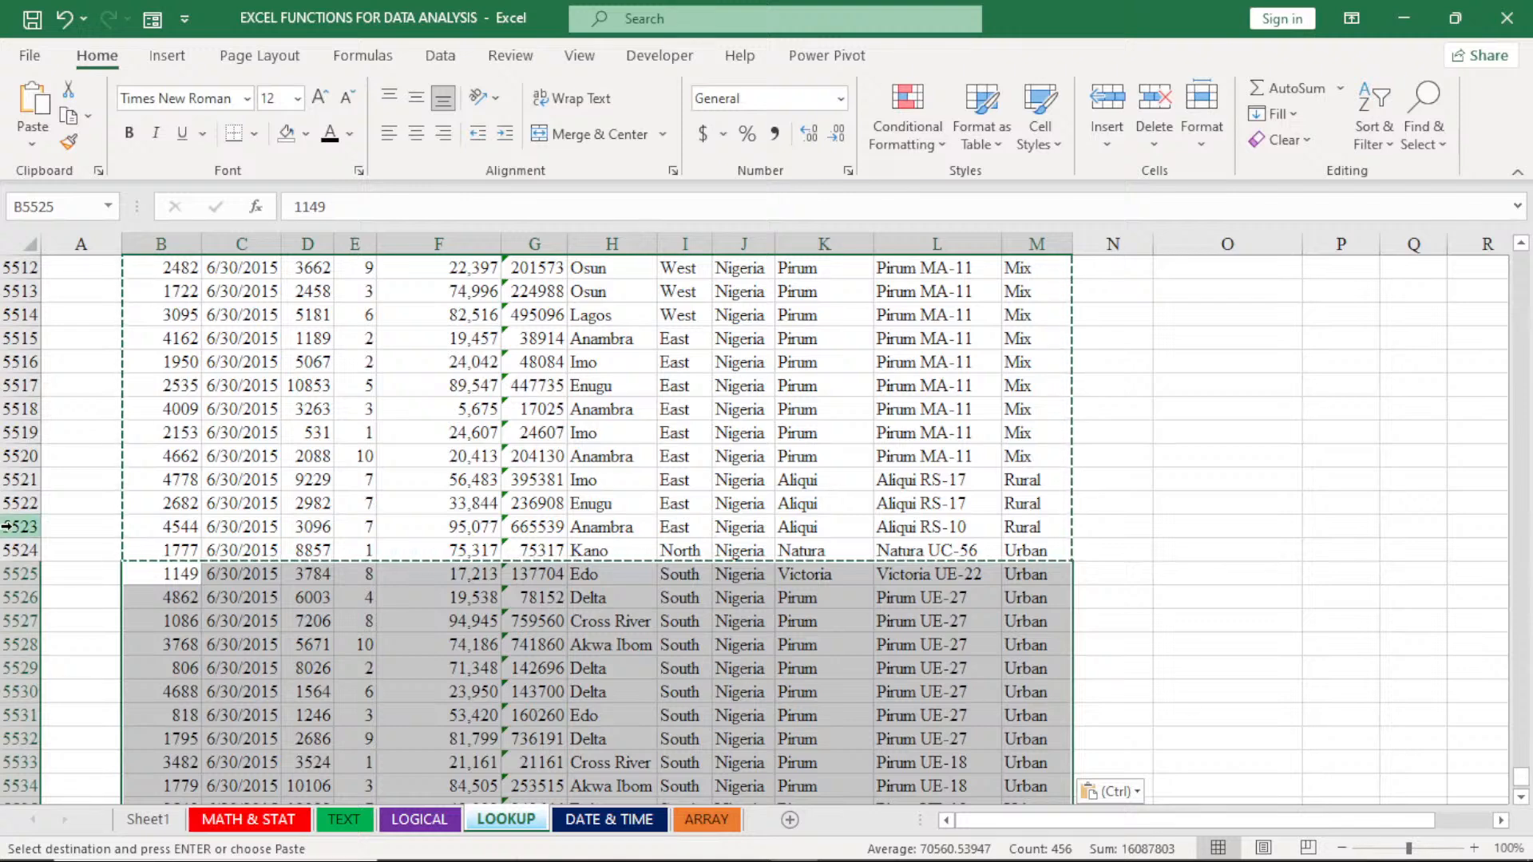
- Fill row 5525, the first of the pasted rows on the LOOKUP sheet, with the light gray theme color
left_click(10, 574)
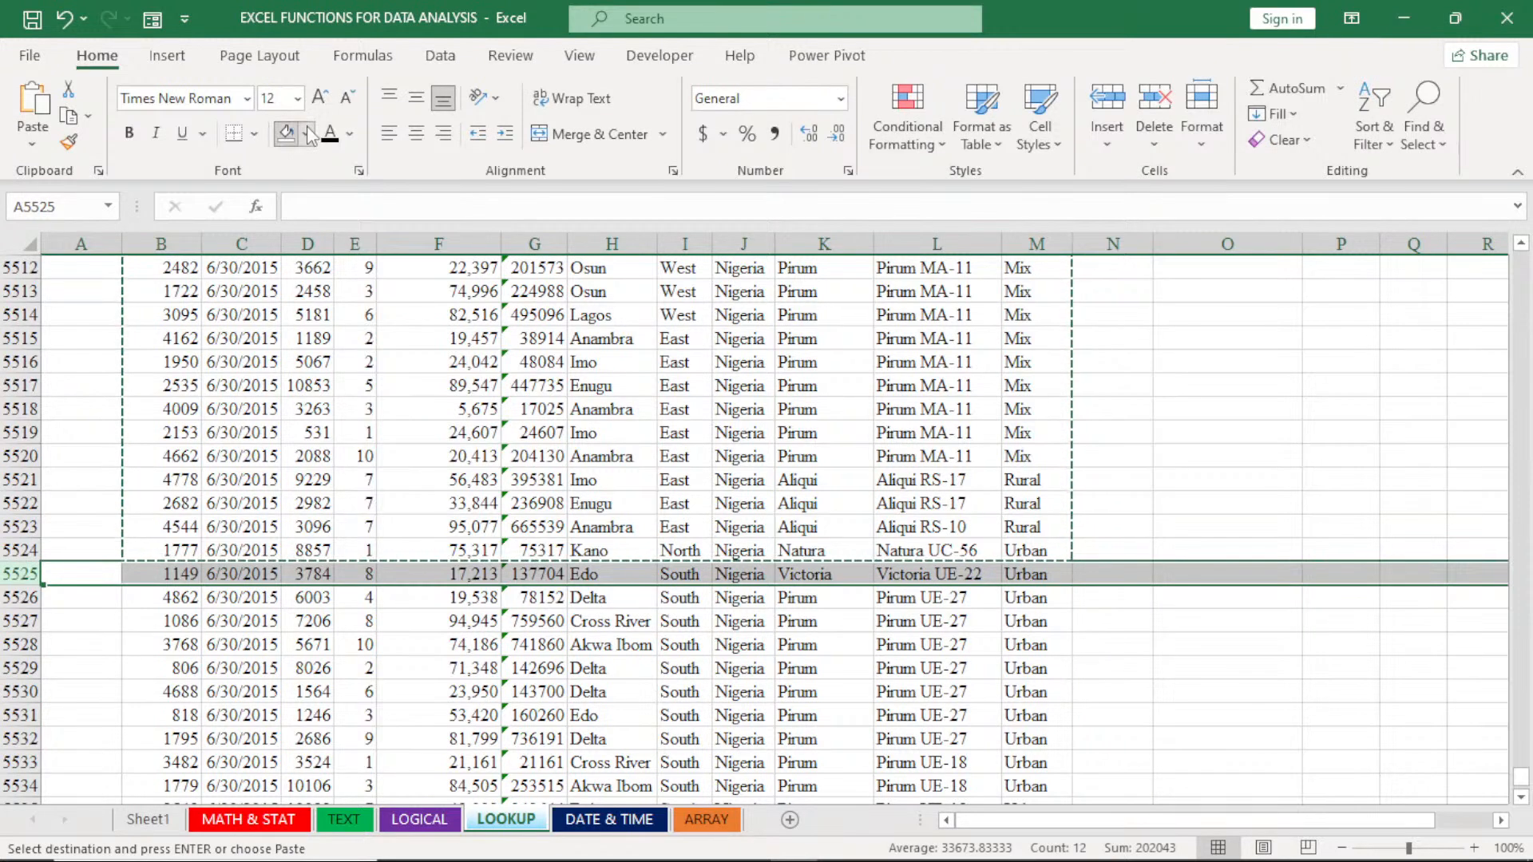
left_click(306, 134)
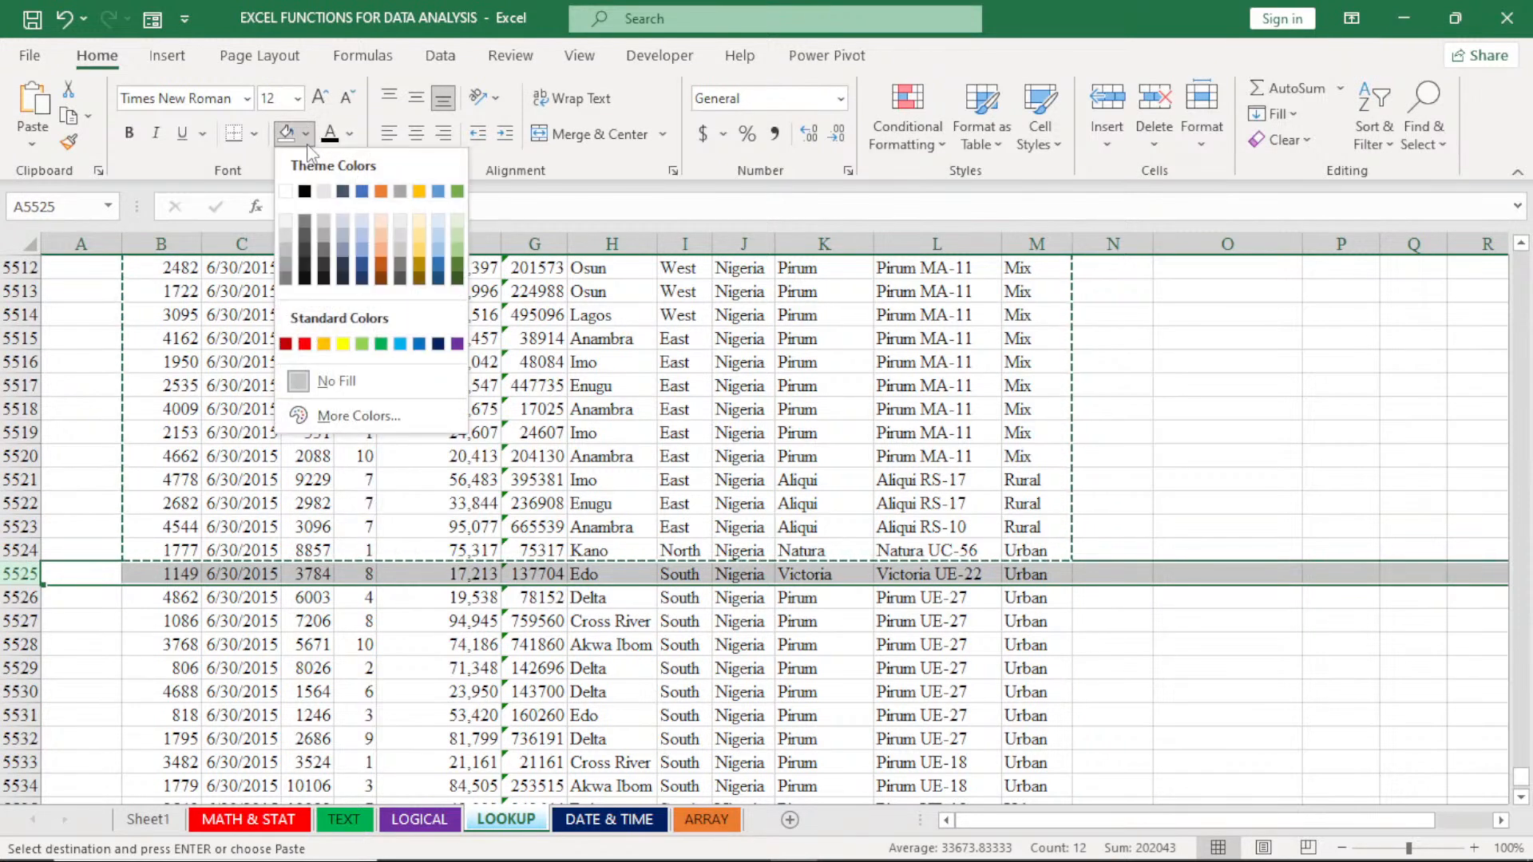
left_click(324, 192)
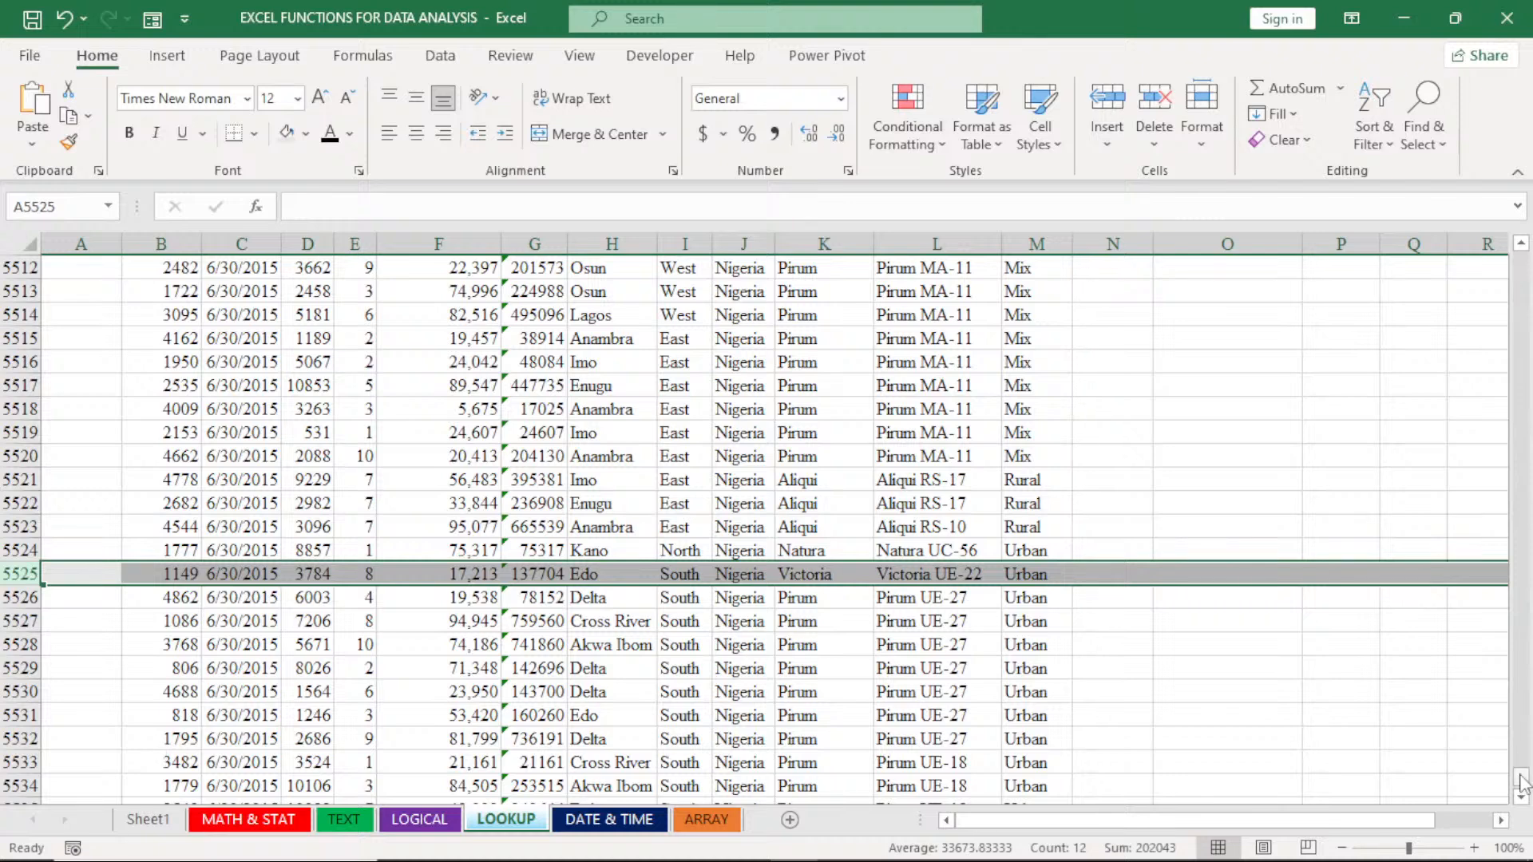
- Check the TOTAL REVENUE figure in the LOOKUP sheet against the extended data, from the first rows to the last pasted row
left_click_drag(1522, 781, 1525, 263)
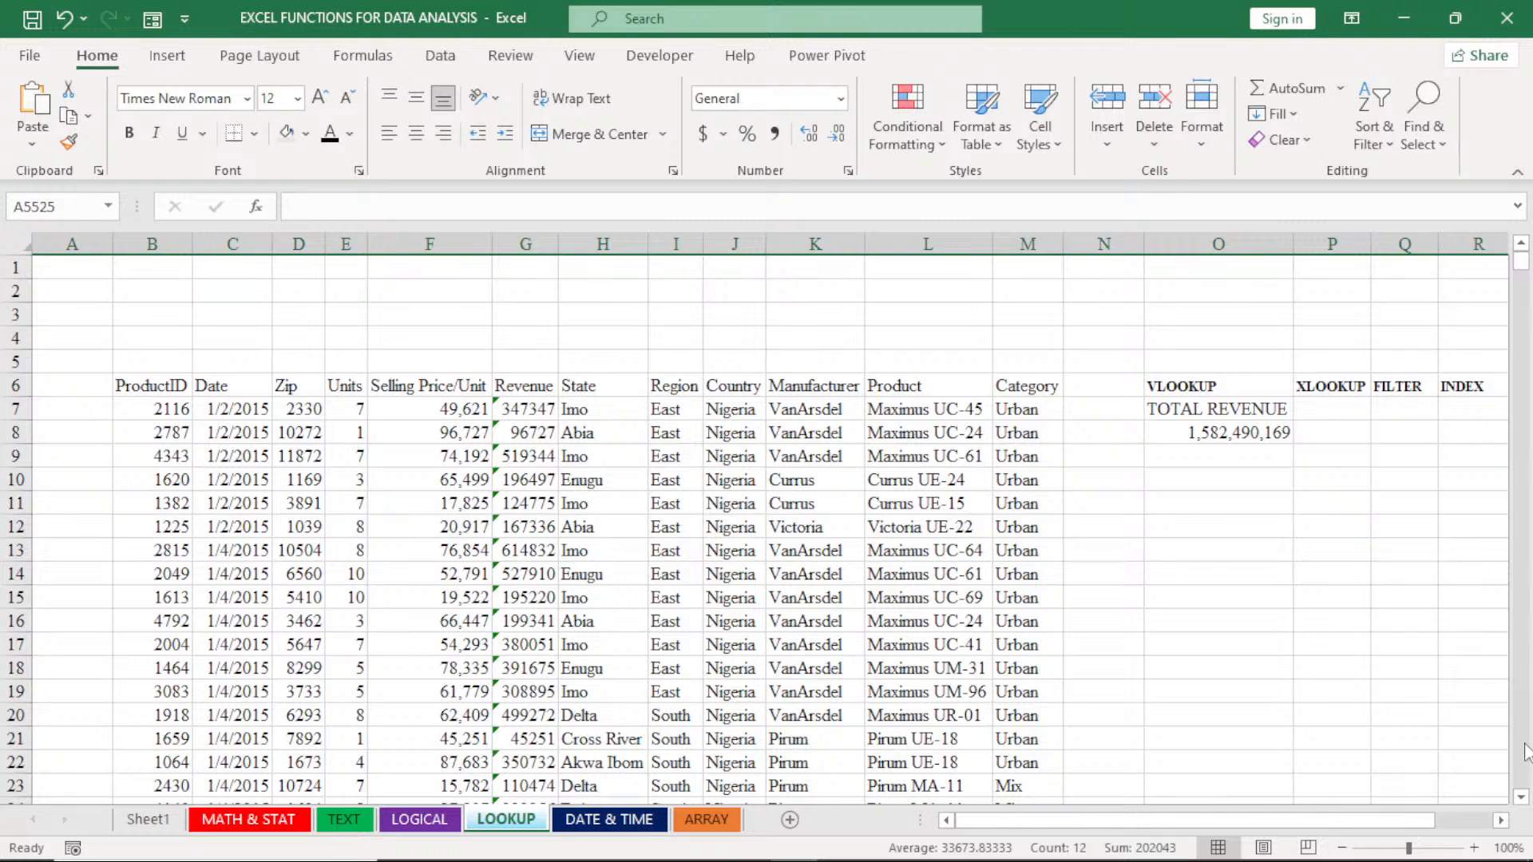
scroll(1523, 766, "down", 5)
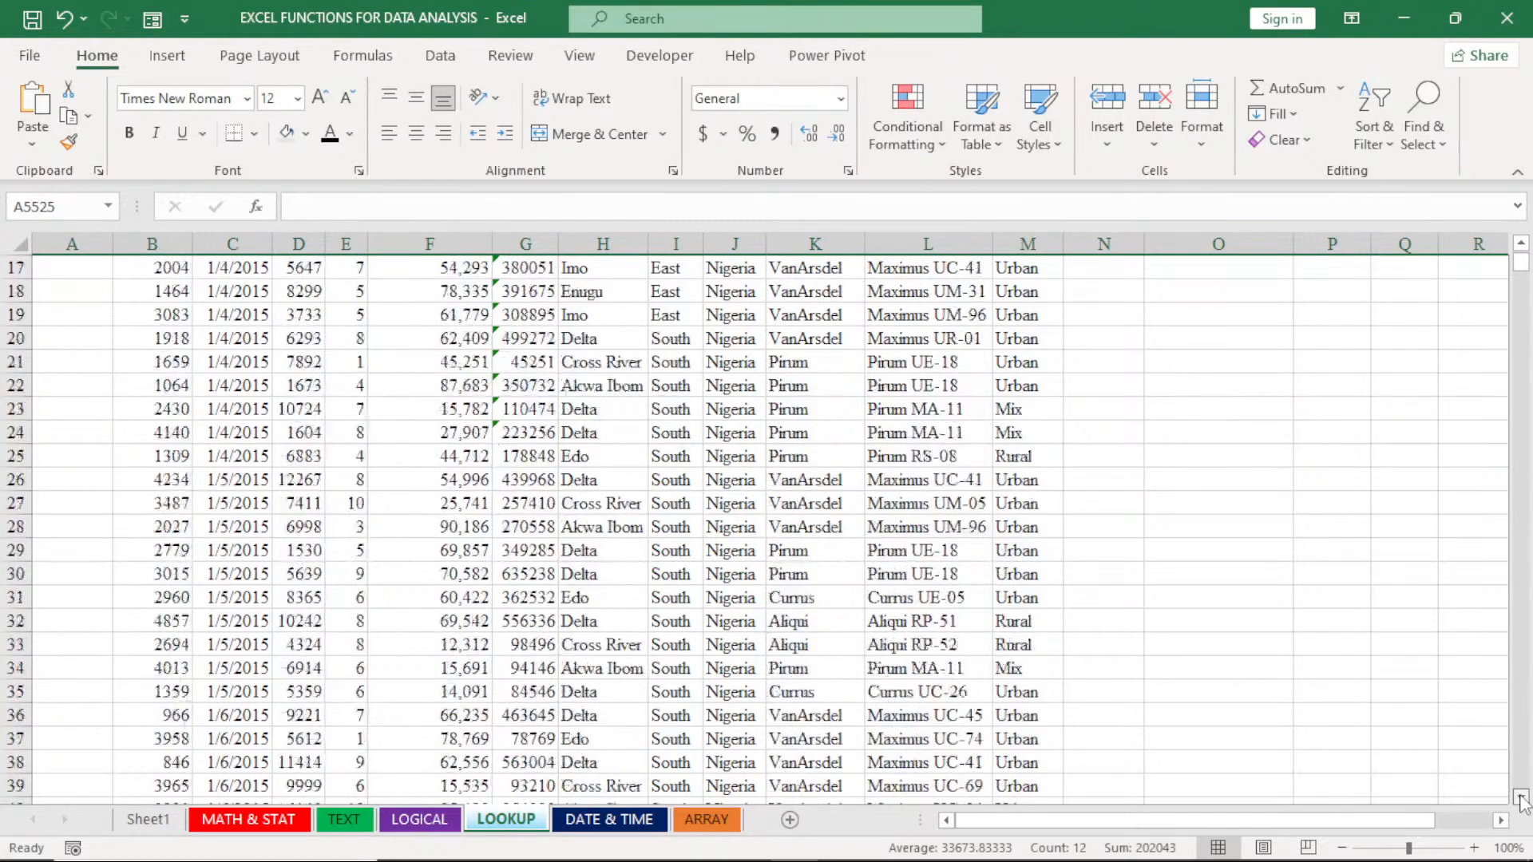
scroll(1523, 801, "down", 5)
left_click_drag(1522, 261, 1521, 778)
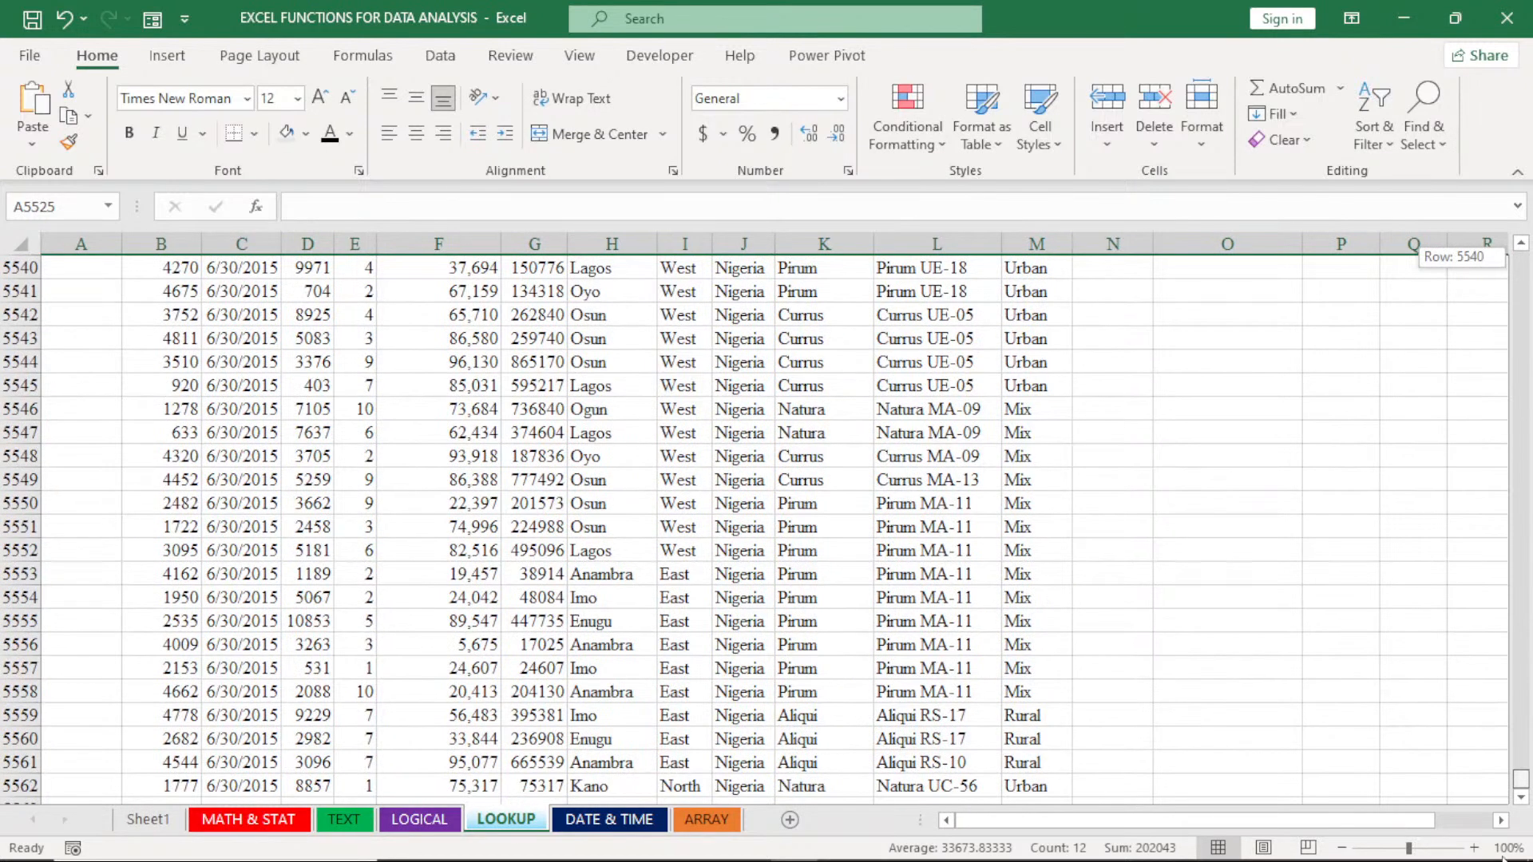
left_click_drag(1505, 853, 1526, 822)
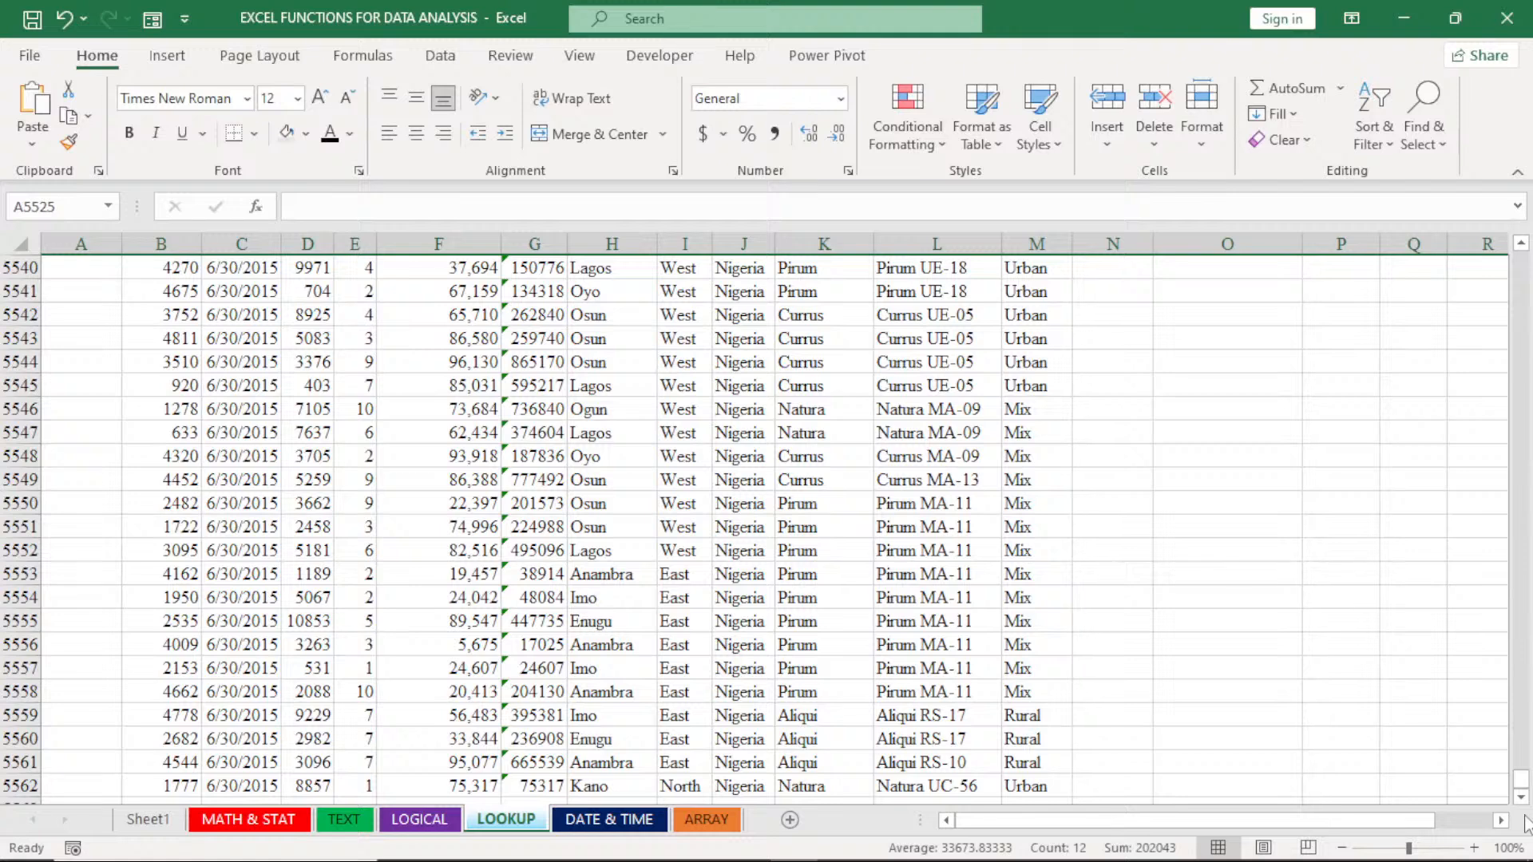
scroll(1523, 803, "down", 1)
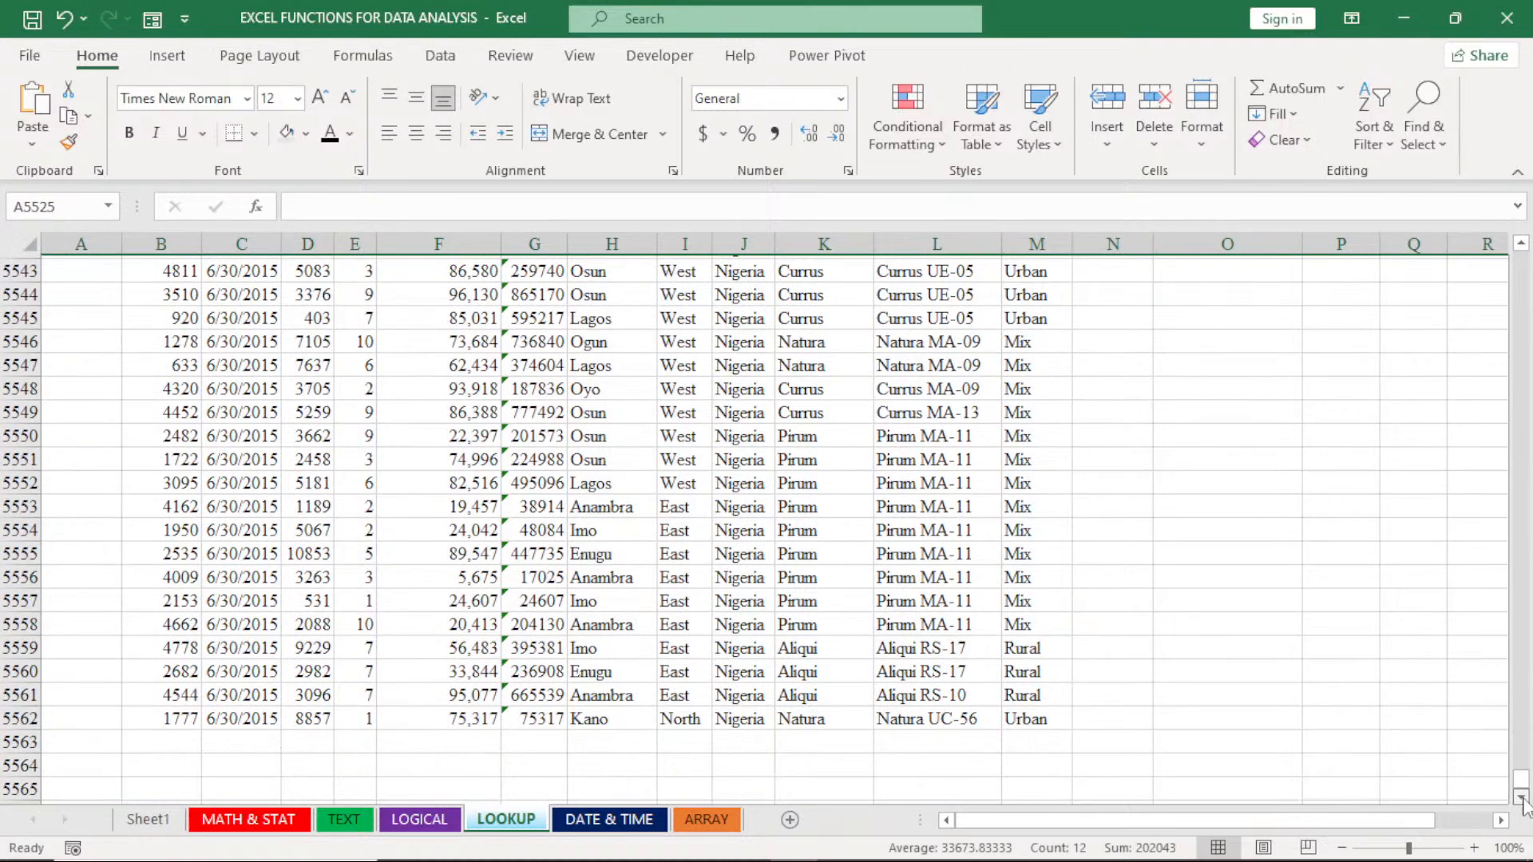
left_click(1523, 803)
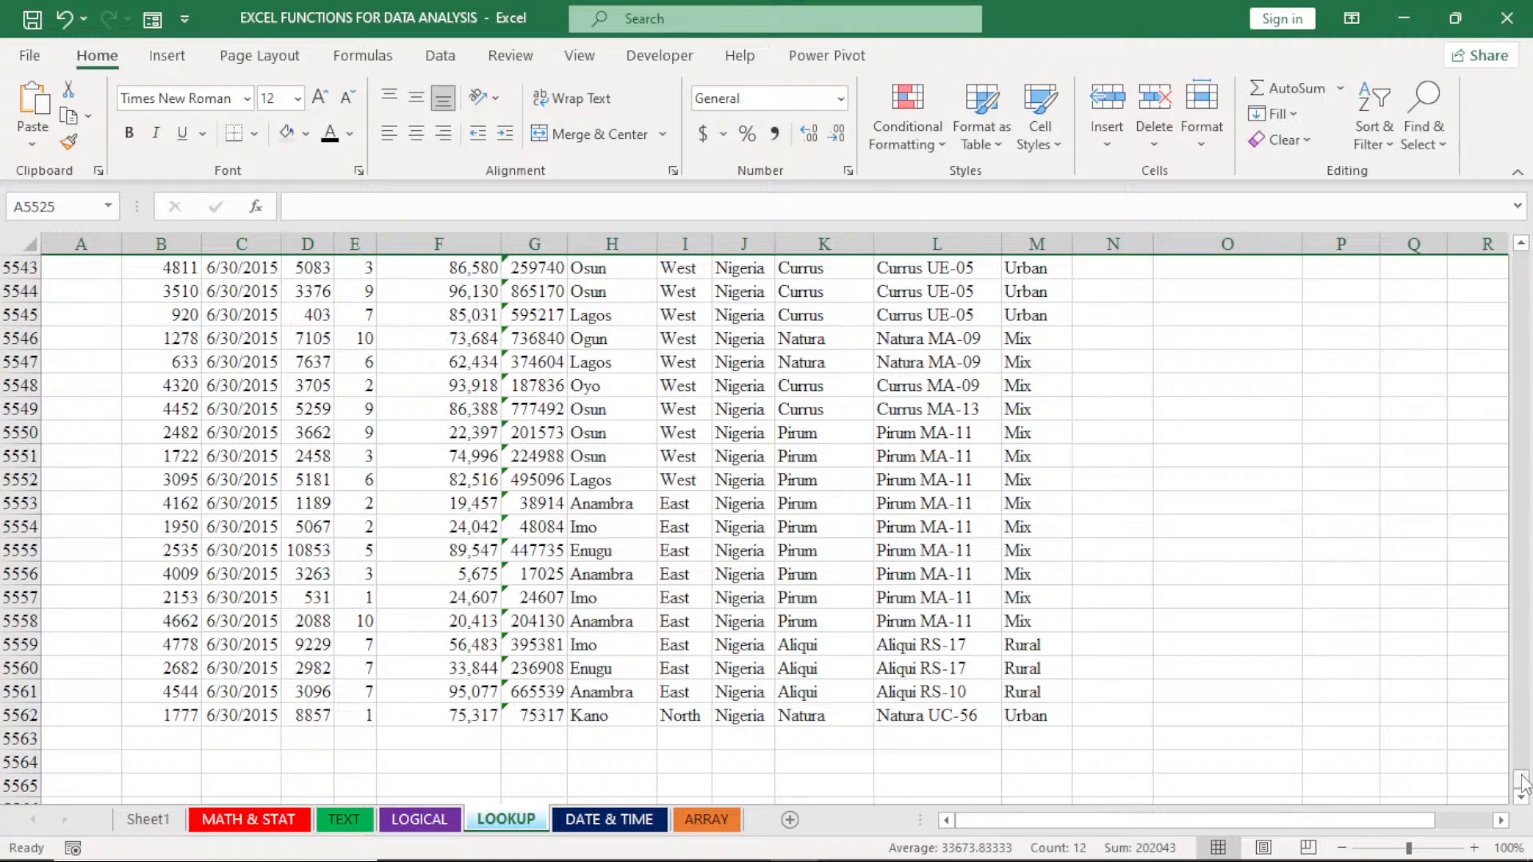
left_click_drag(1523, 786, 1521, 259)
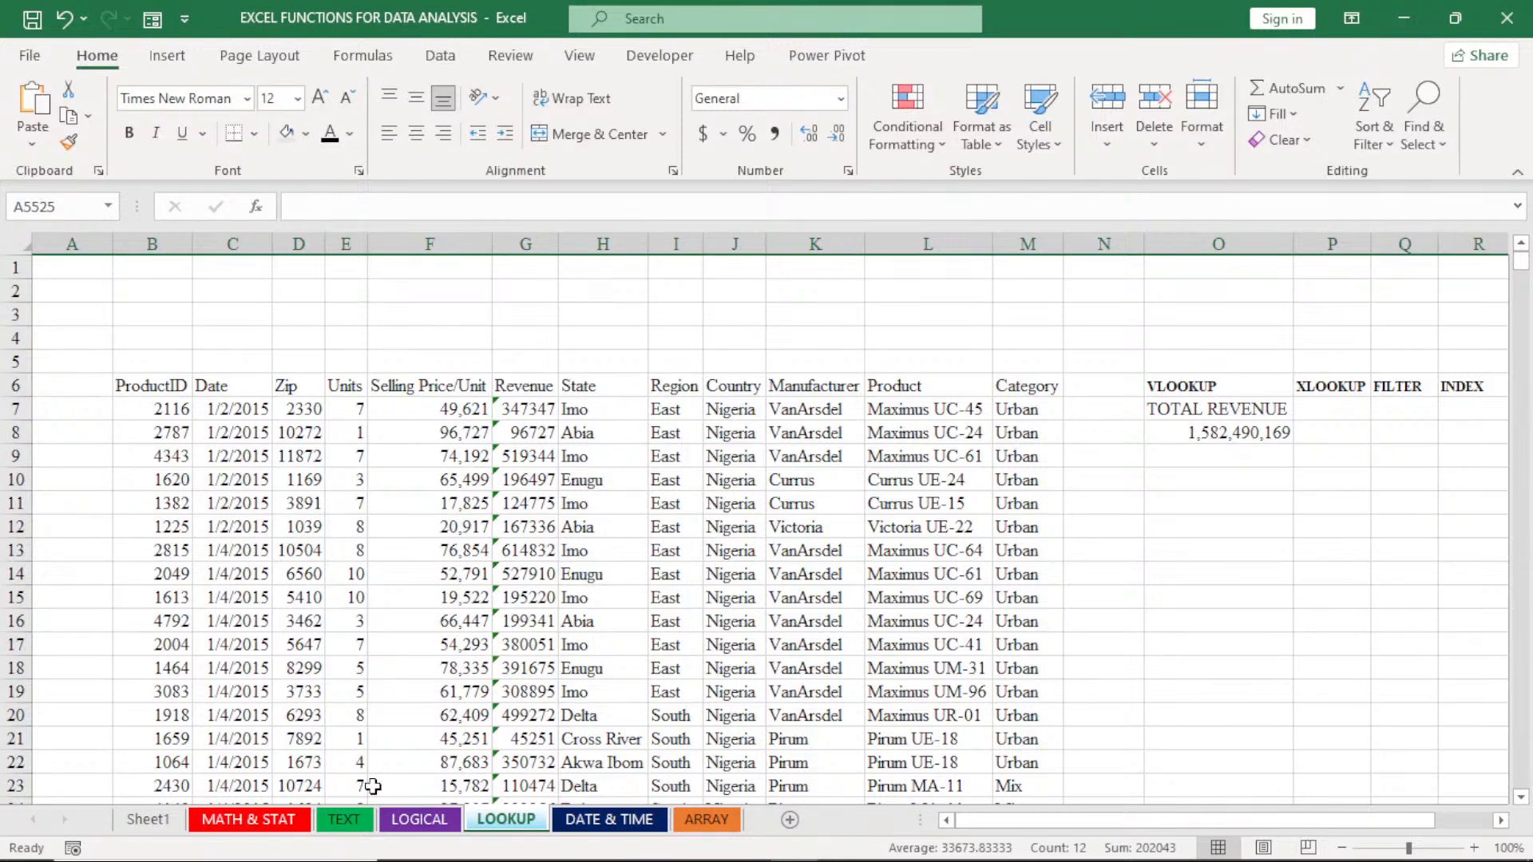
- On the MATH & STAT sheet, clear the summary labels and value in B5527:J5536 below the table, and select cell B5526
left_click(249, 820)
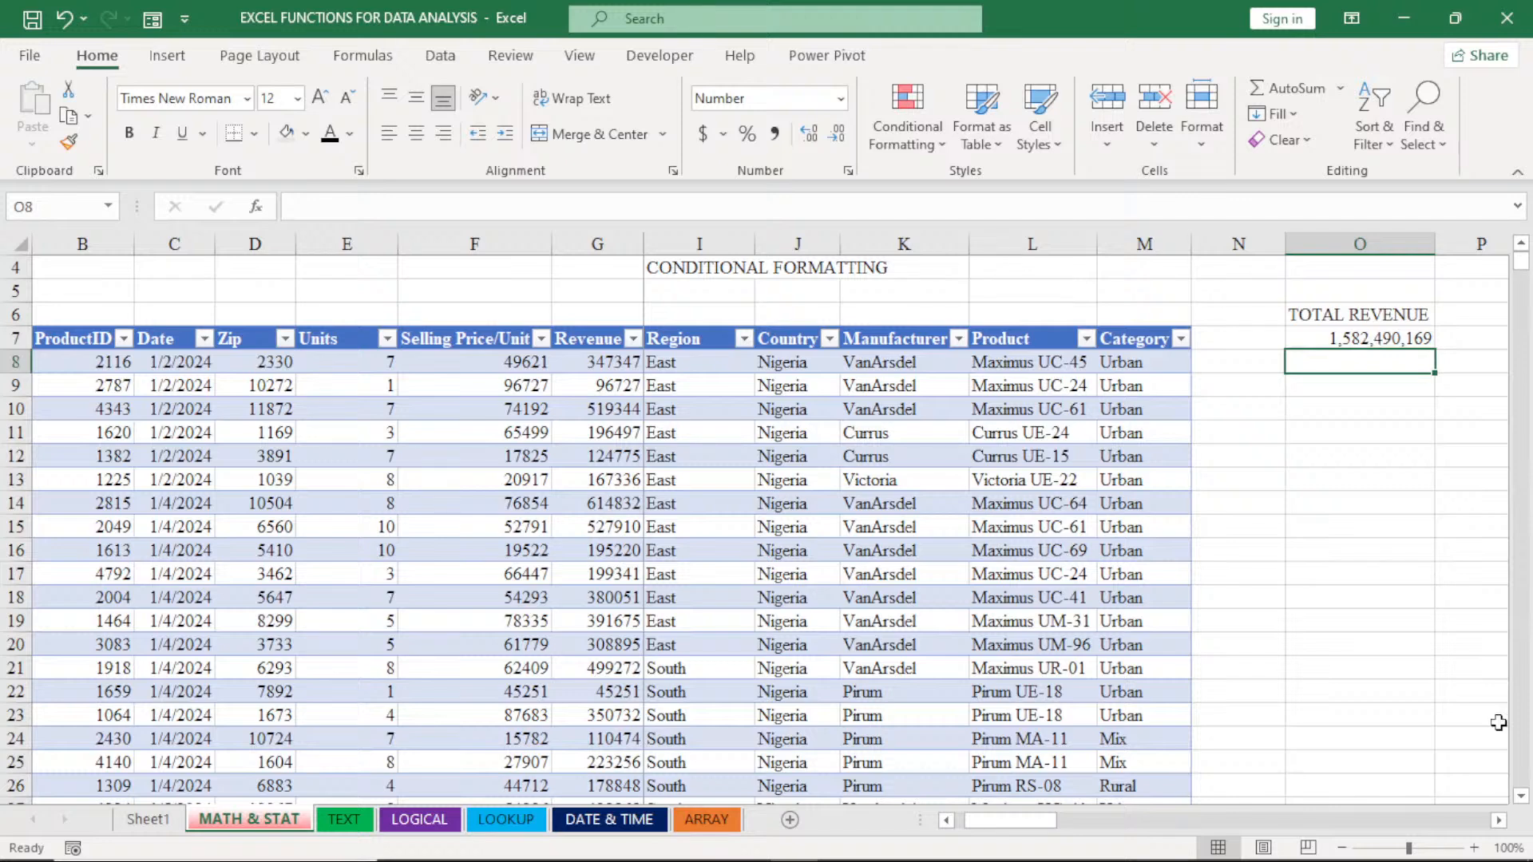
left_click_drag(1520, 264, 1520, 802)
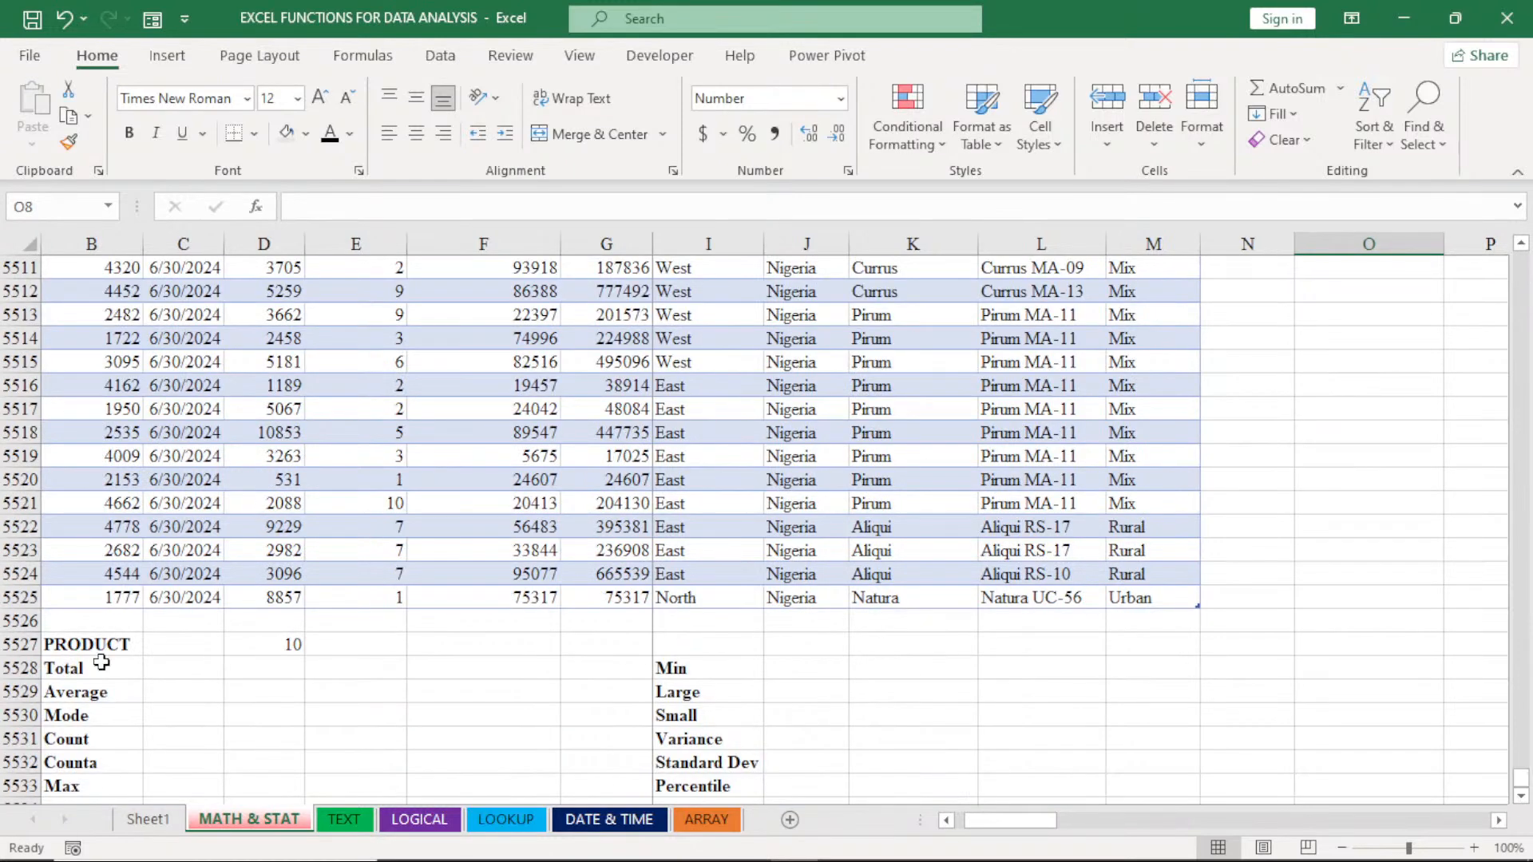
left_click_drag(88, 644, 183, 645)
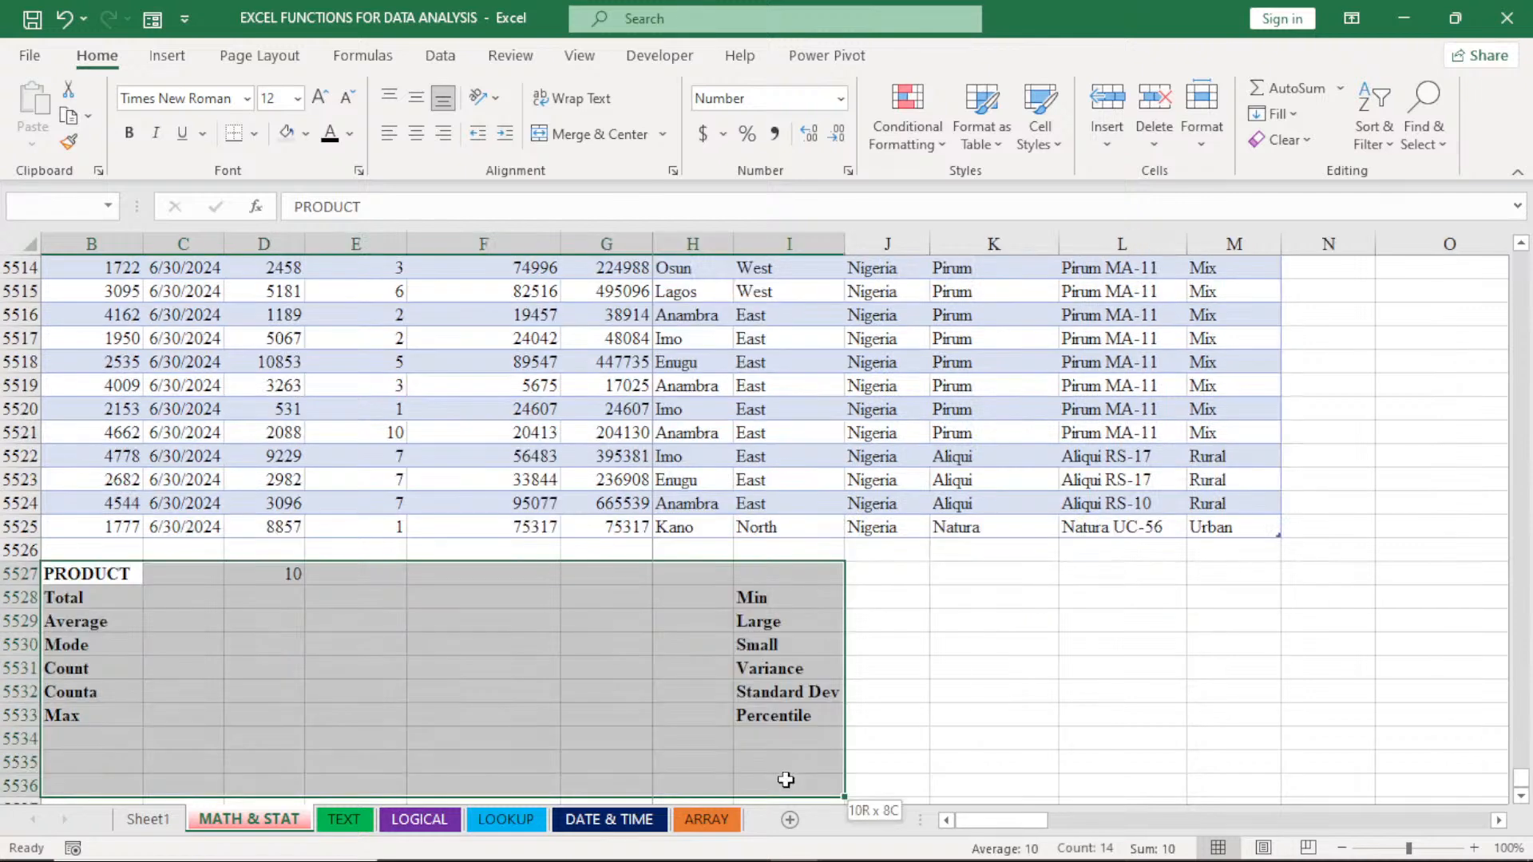
left_click_drag(780, 780, 868, 780)
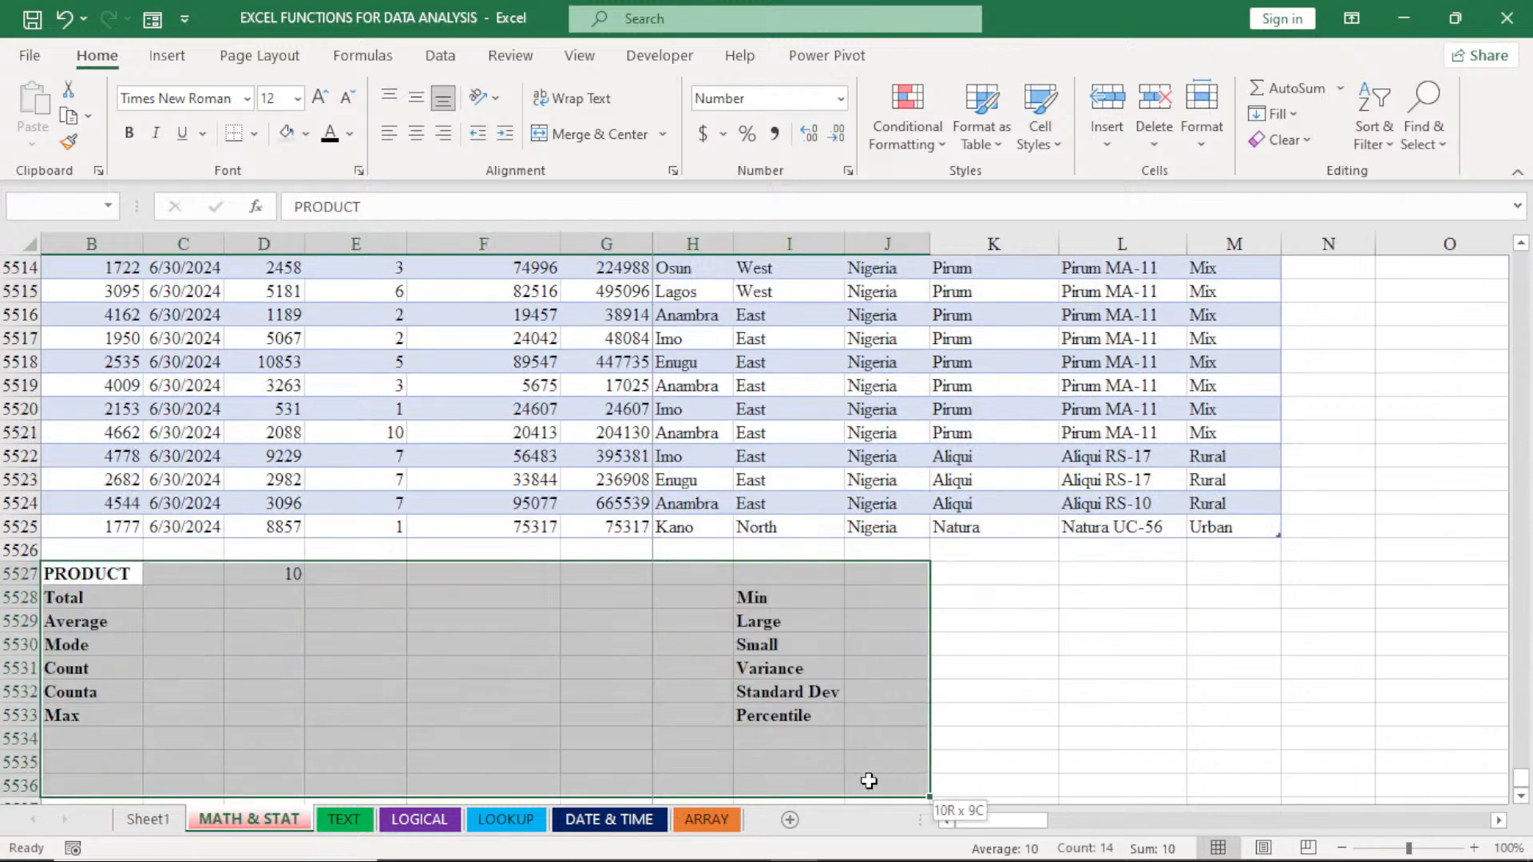
key("Delete")
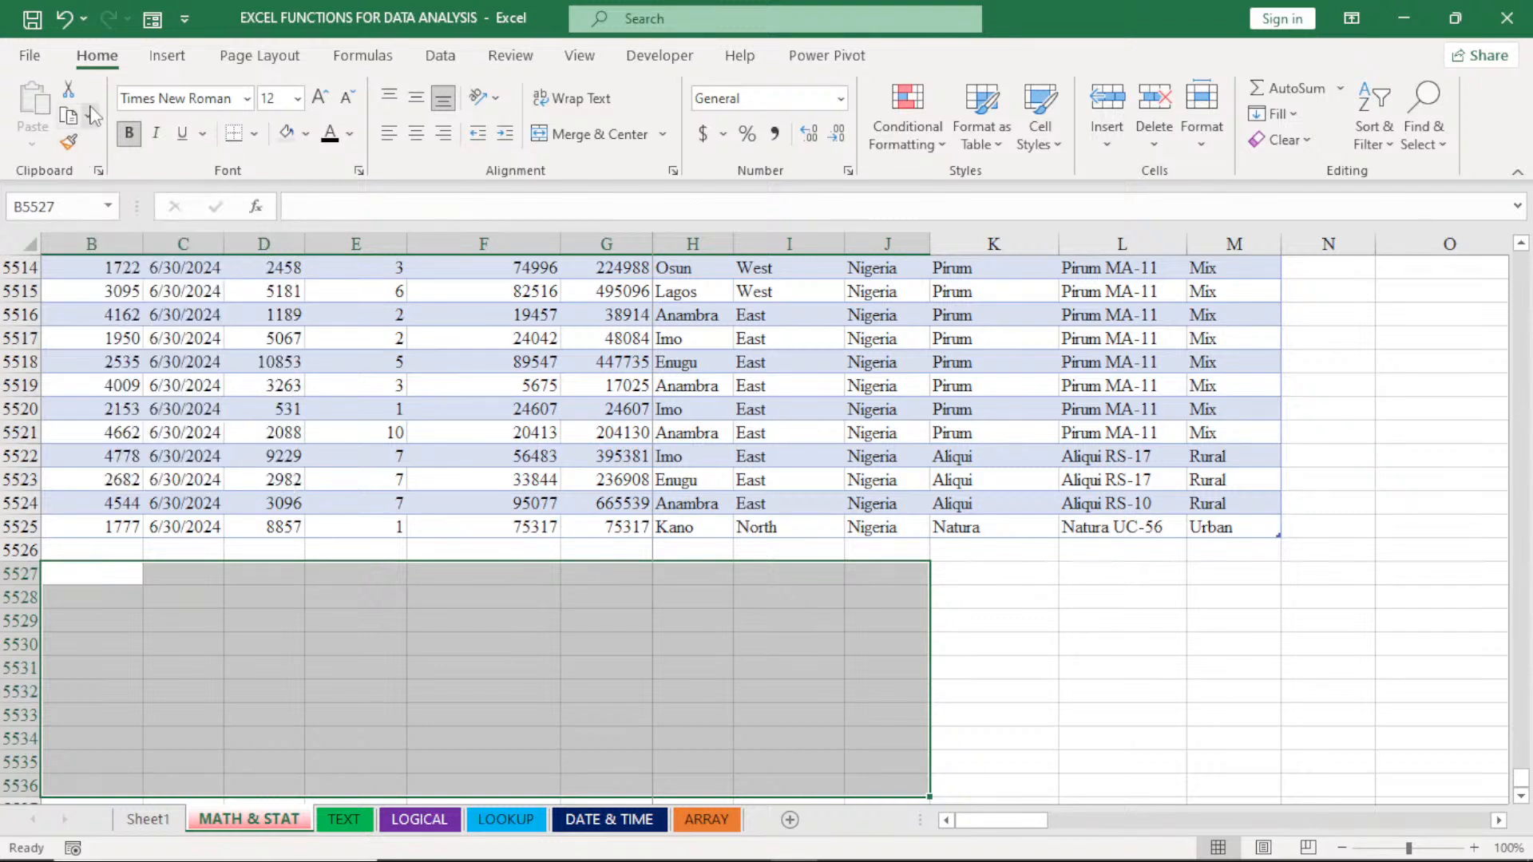
left_click(169, 589)
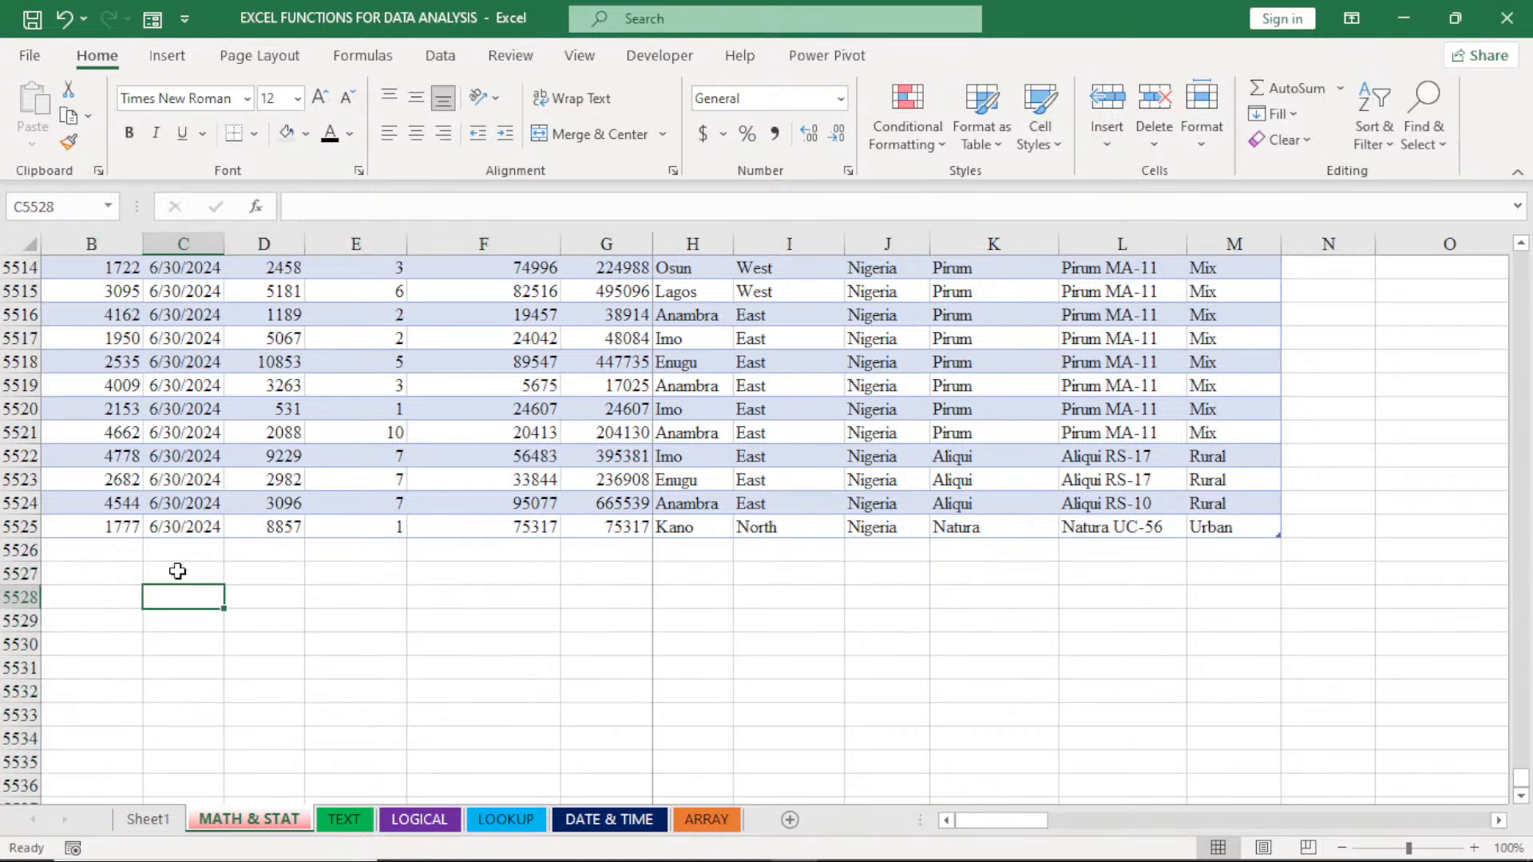
left_click(252, 576)
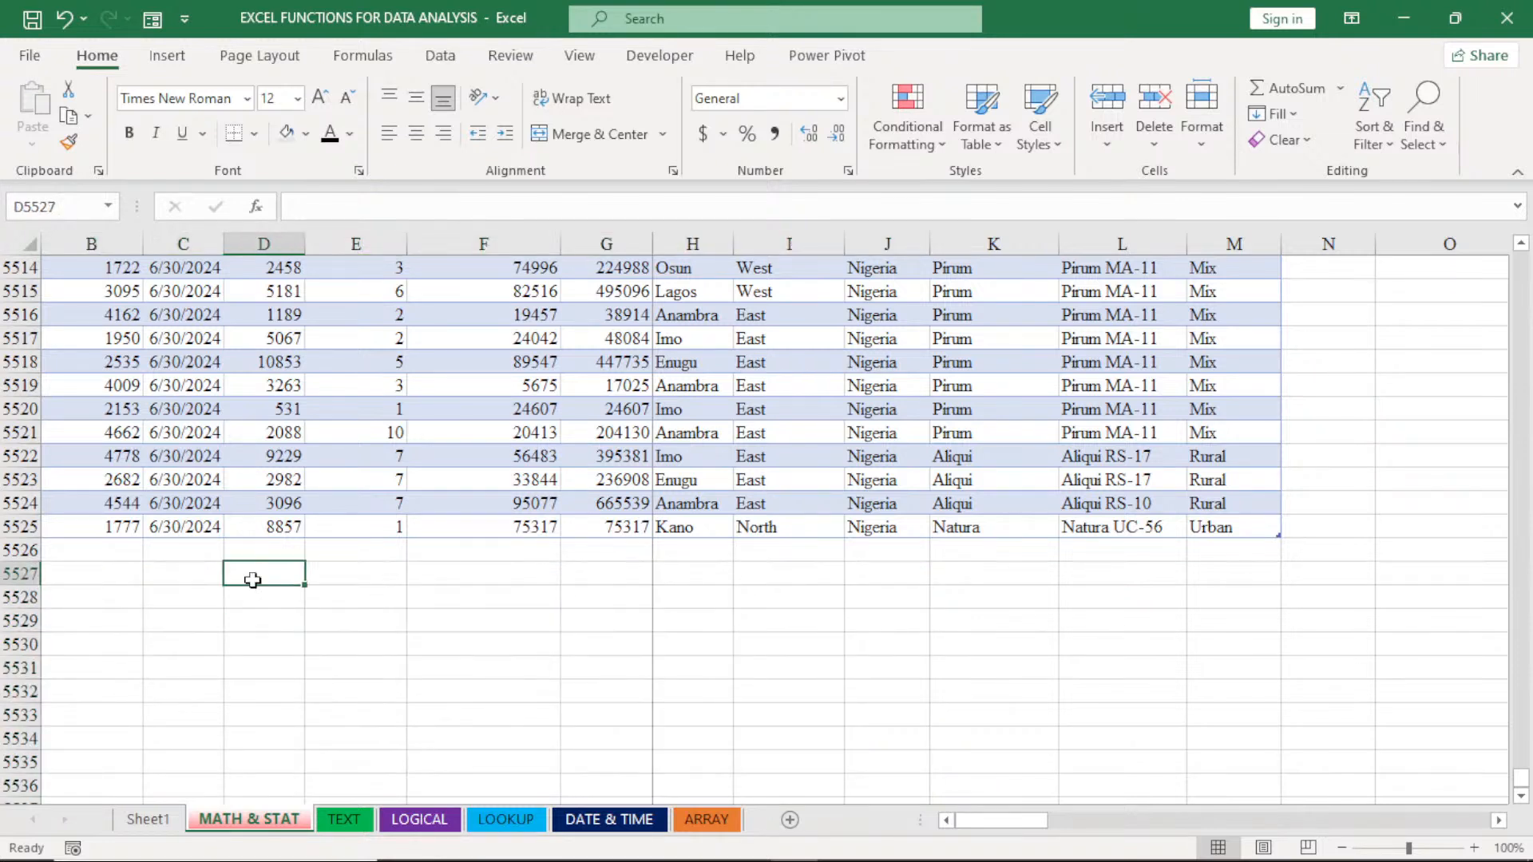
left_click(88, 552)
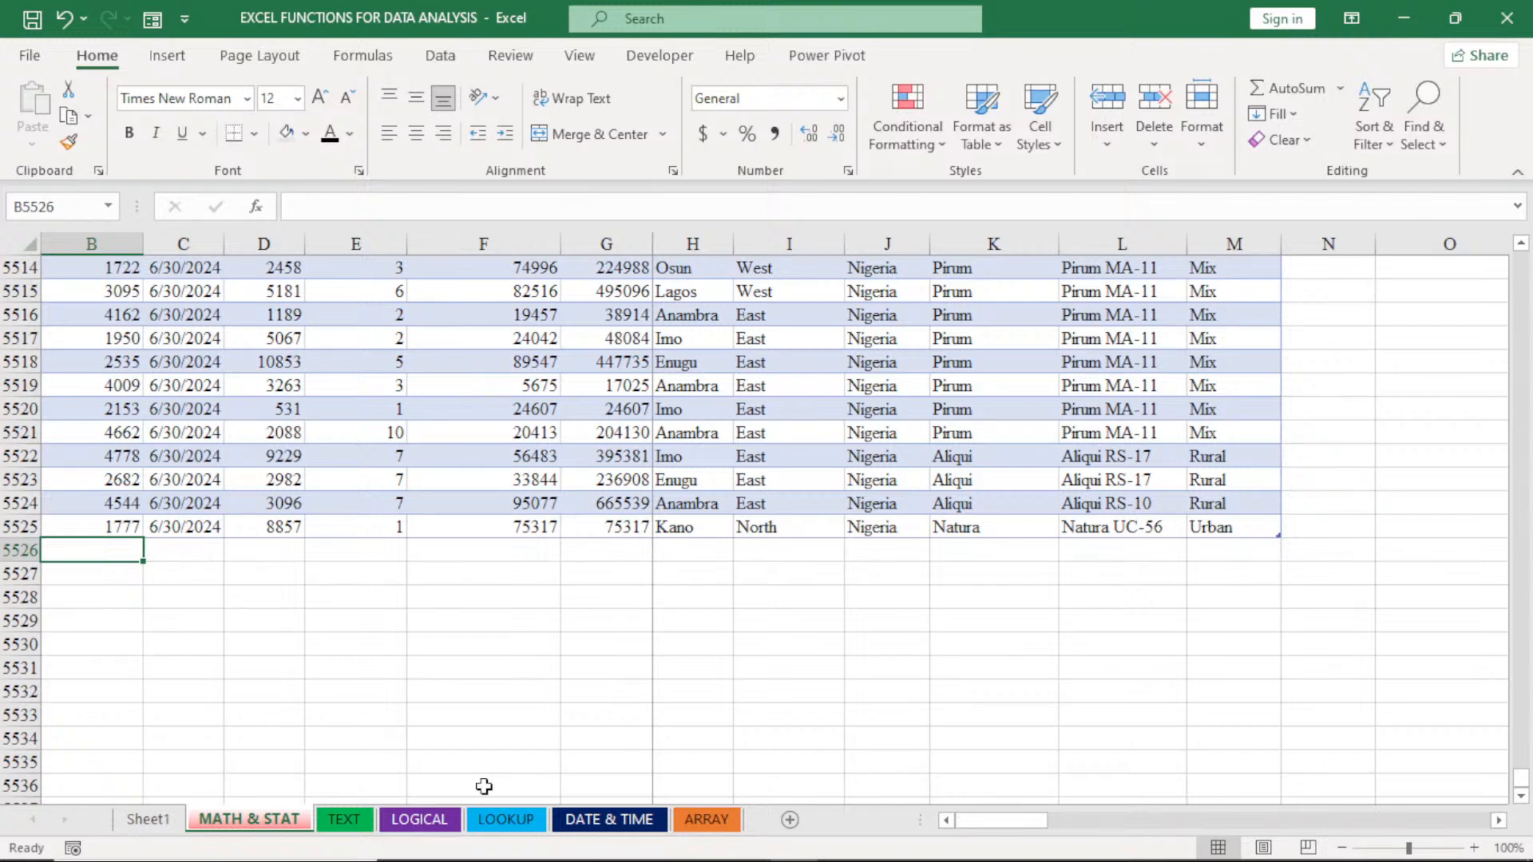
- Copy the appended rows B5525:M5562 from the LOOKUP sheet and paste them directly below the MATH & STAT table at cell B5526
left_click(515, 823)
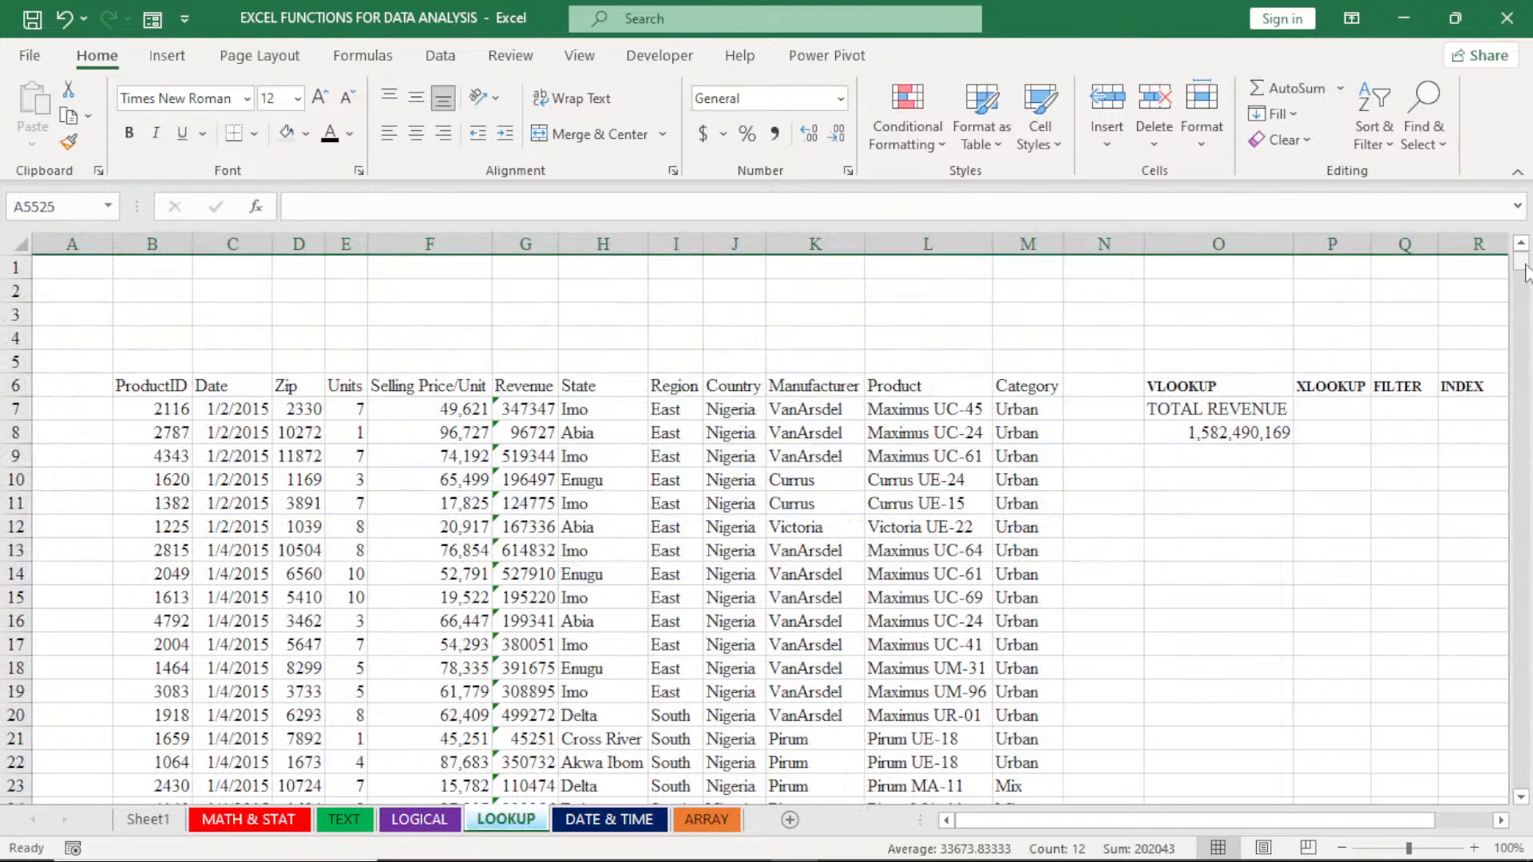
left_click_drag(1526, 271, 1526, 683)
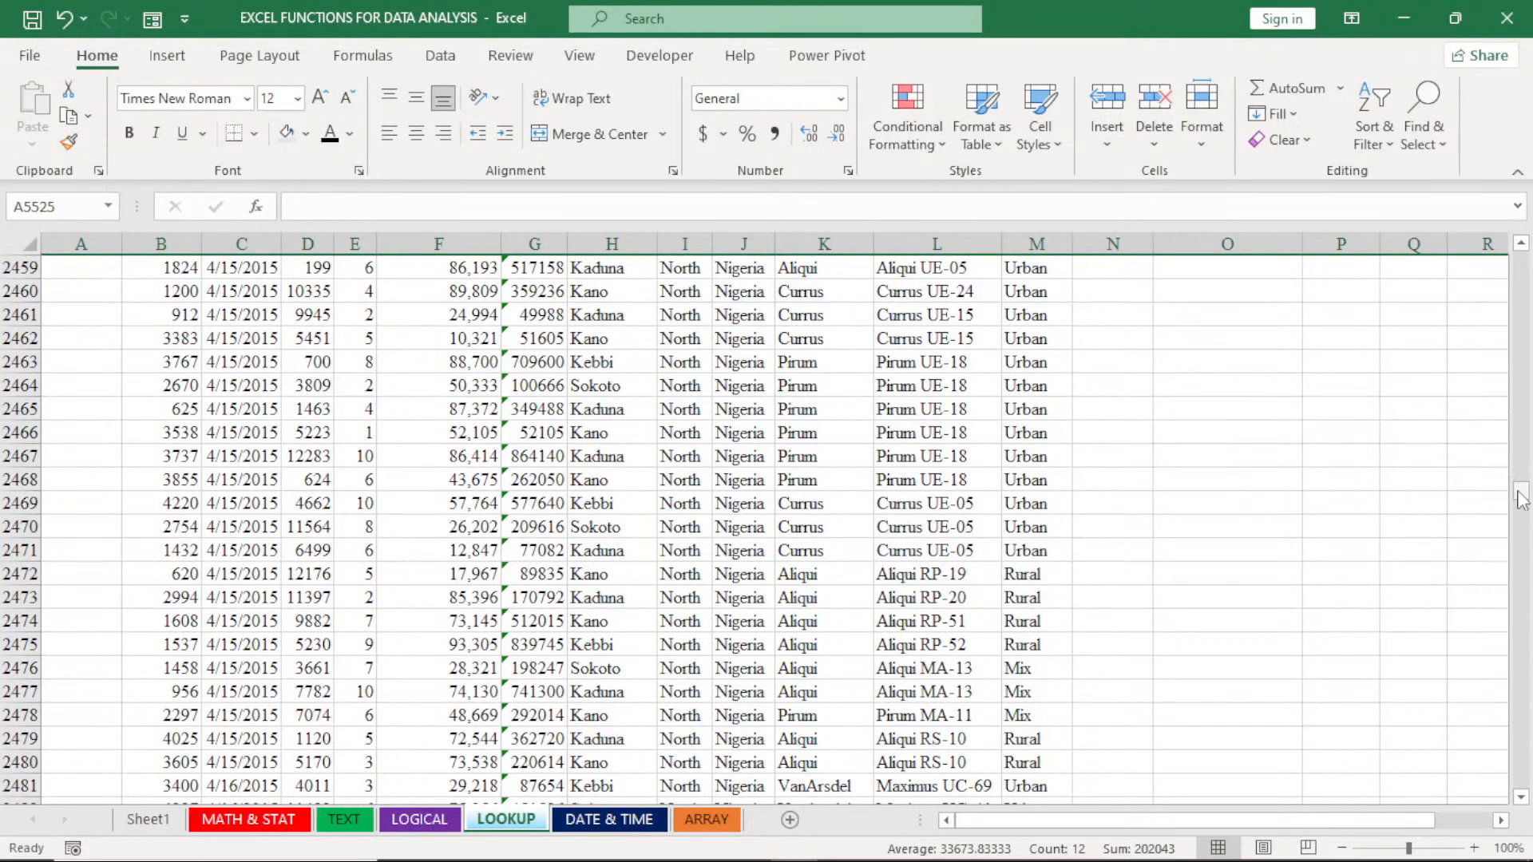
left_click_drag(1522, 500, 1531, 781)
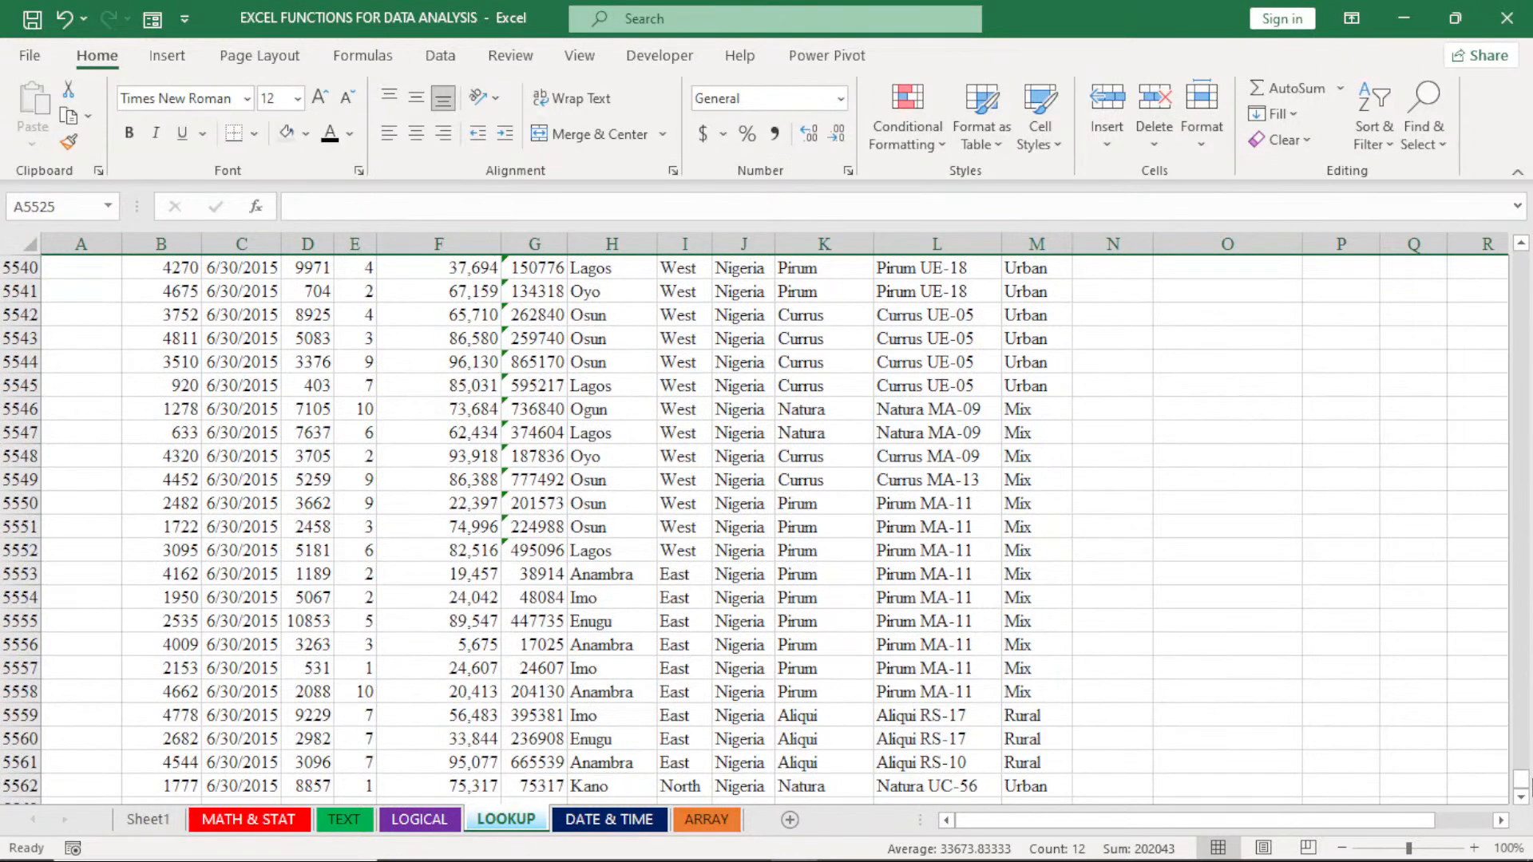
left_click_drag(1521, 245, 1522, 246)
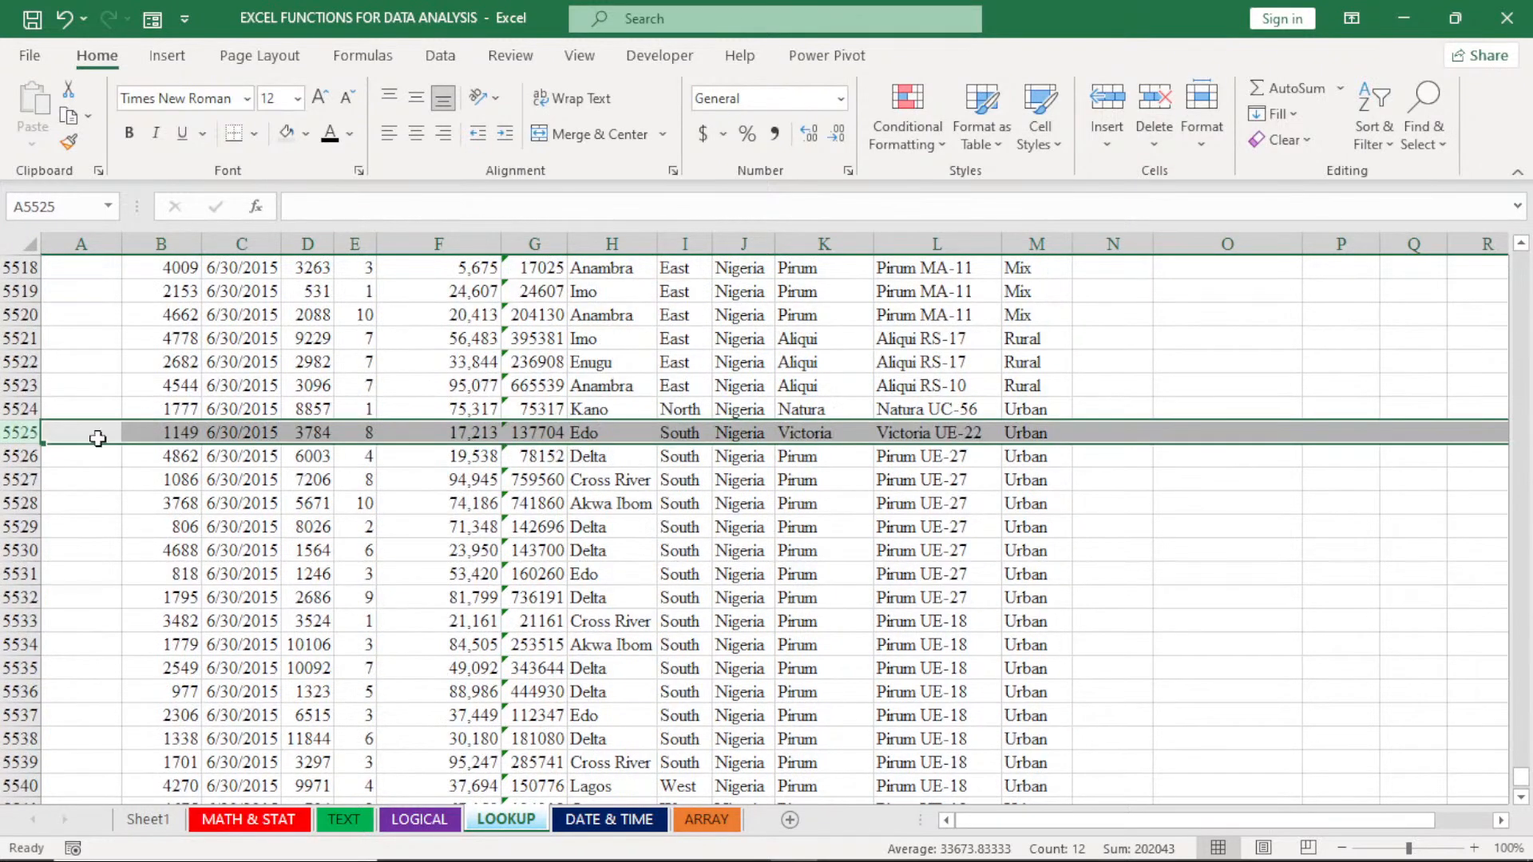
left_click(142, 432)
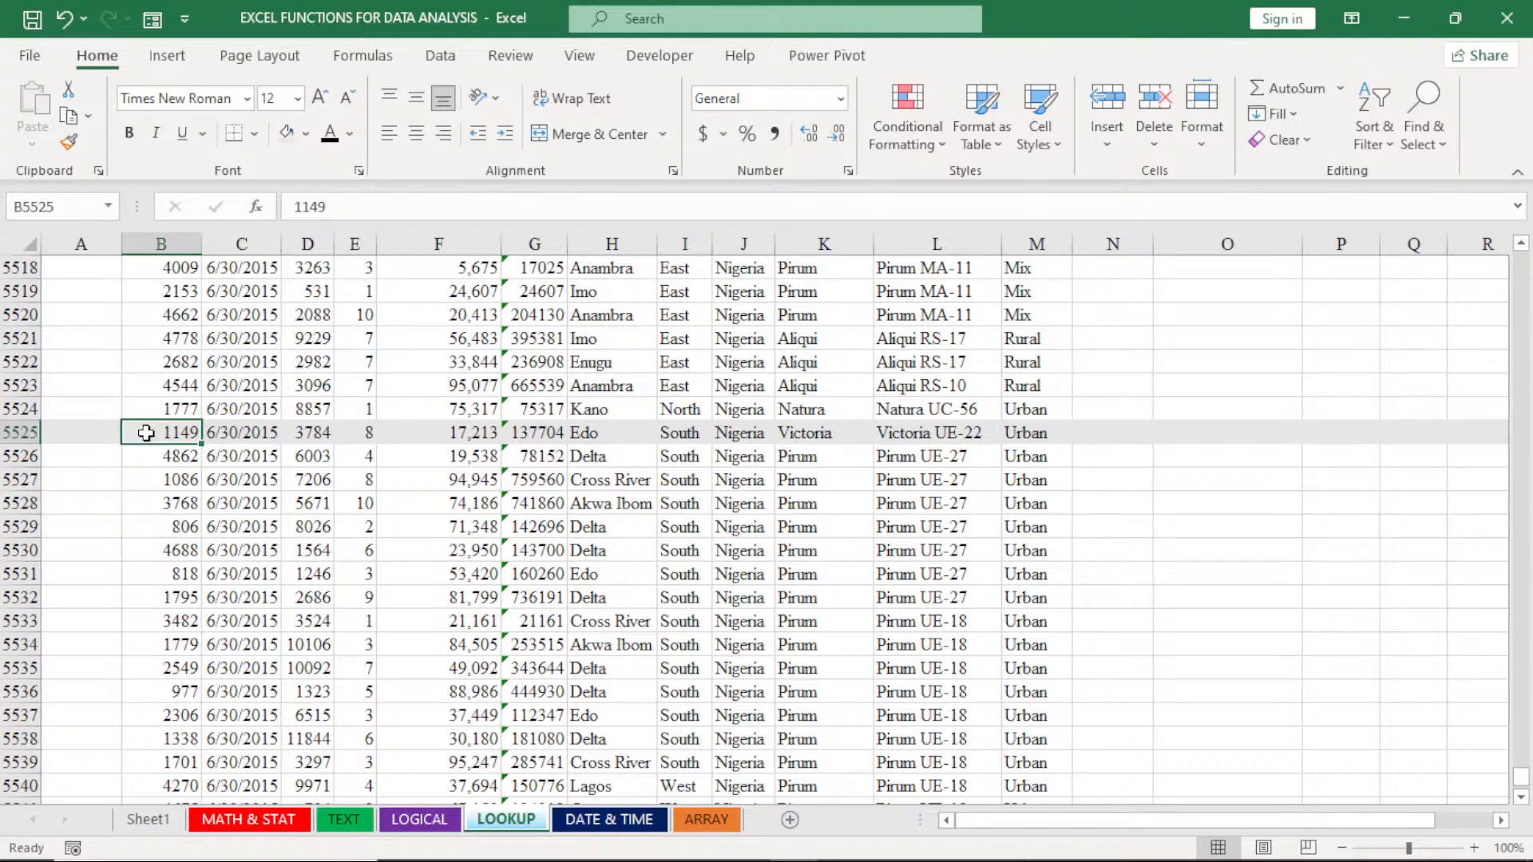
left_click_drag(146, 433, 1022, 519)
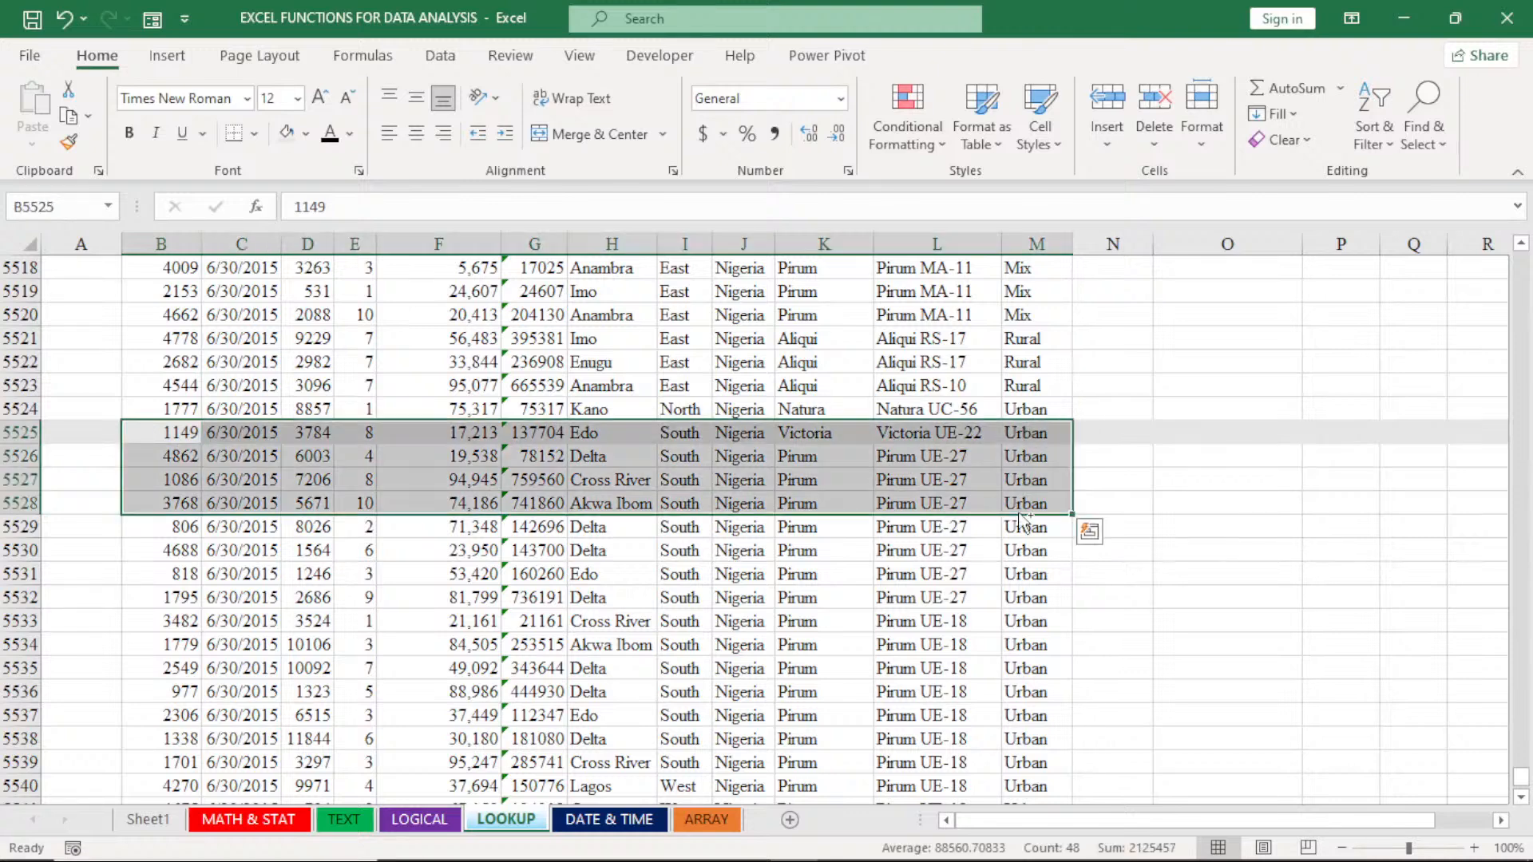
key("ctrl+shift+Down")
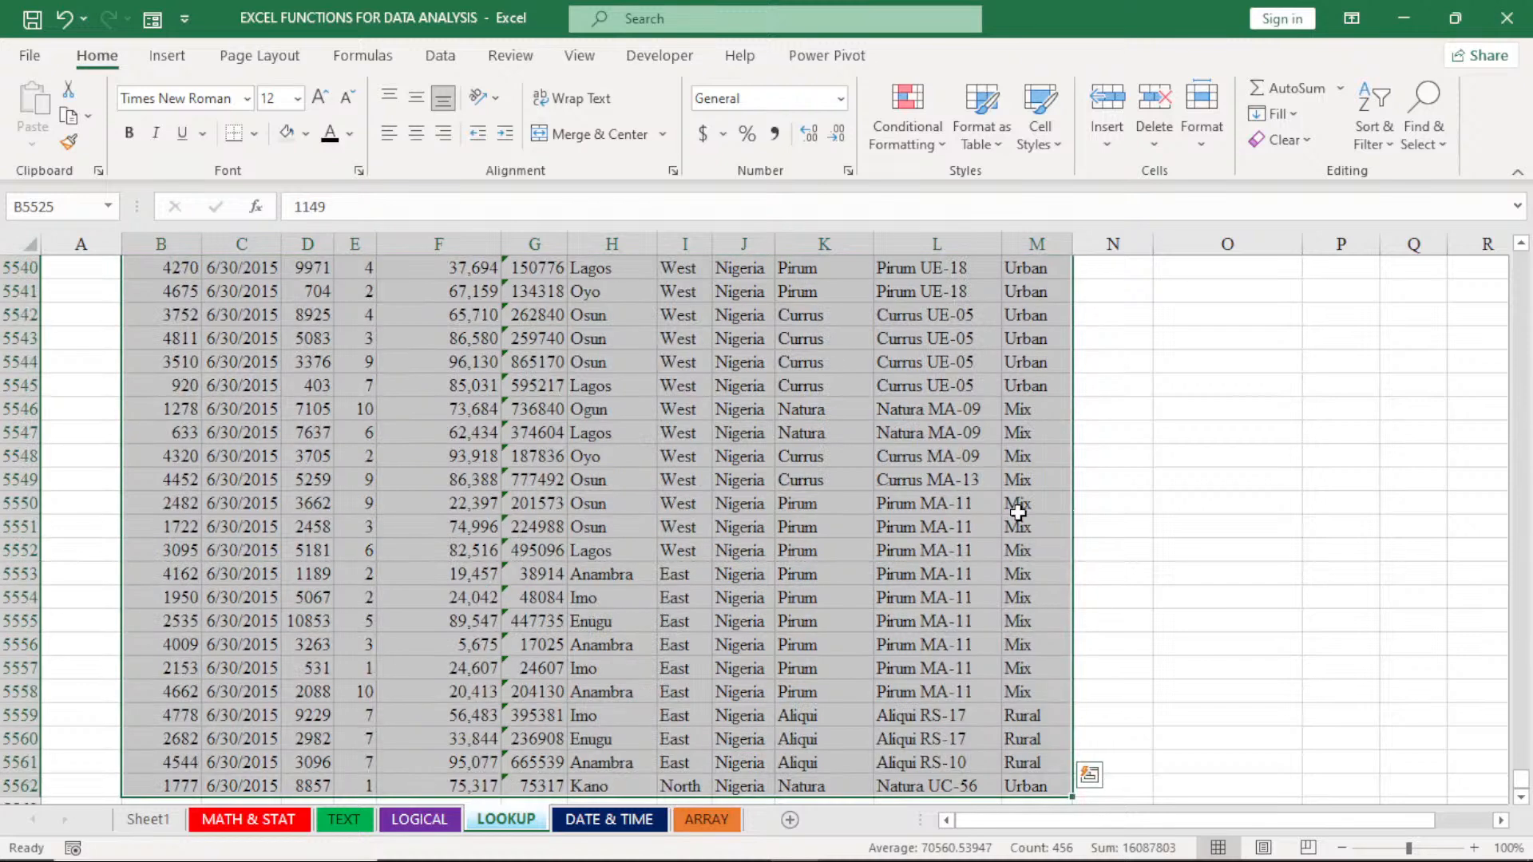
key("ctrl+c")
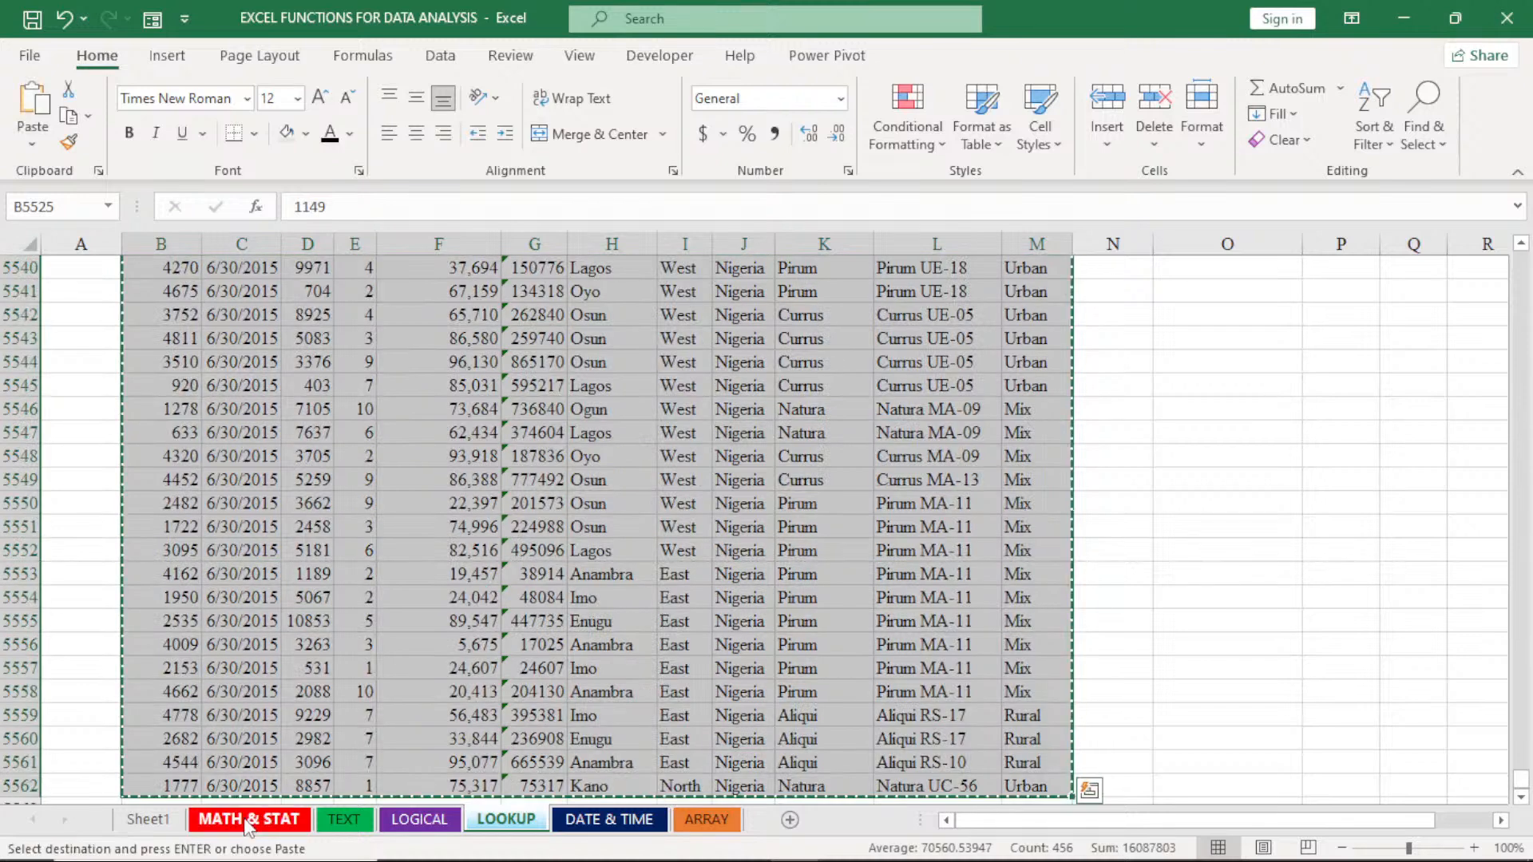
left_click(248, 820)
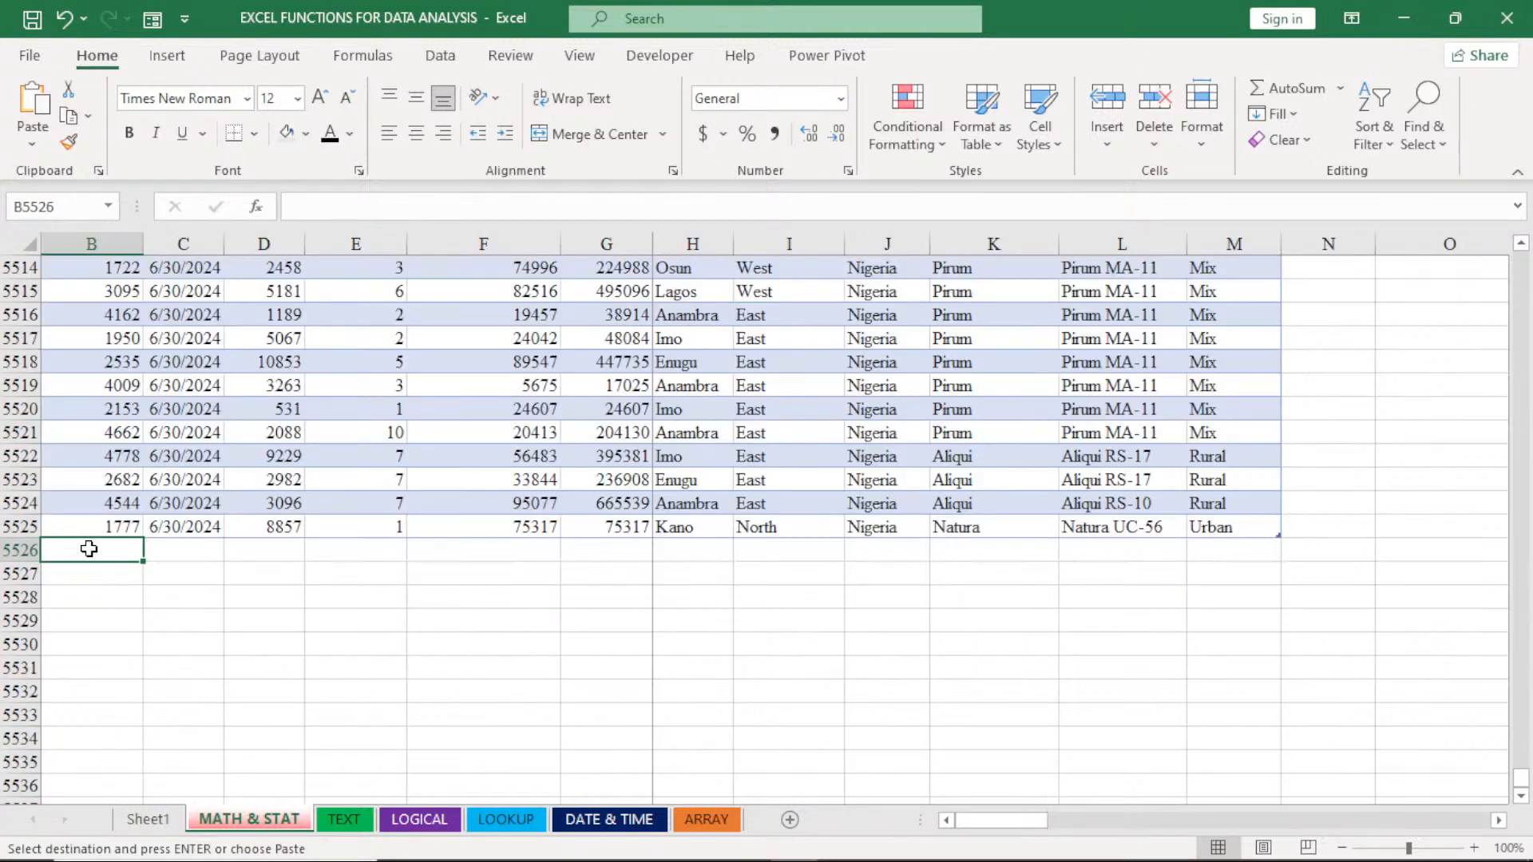
key("ctrl+v")
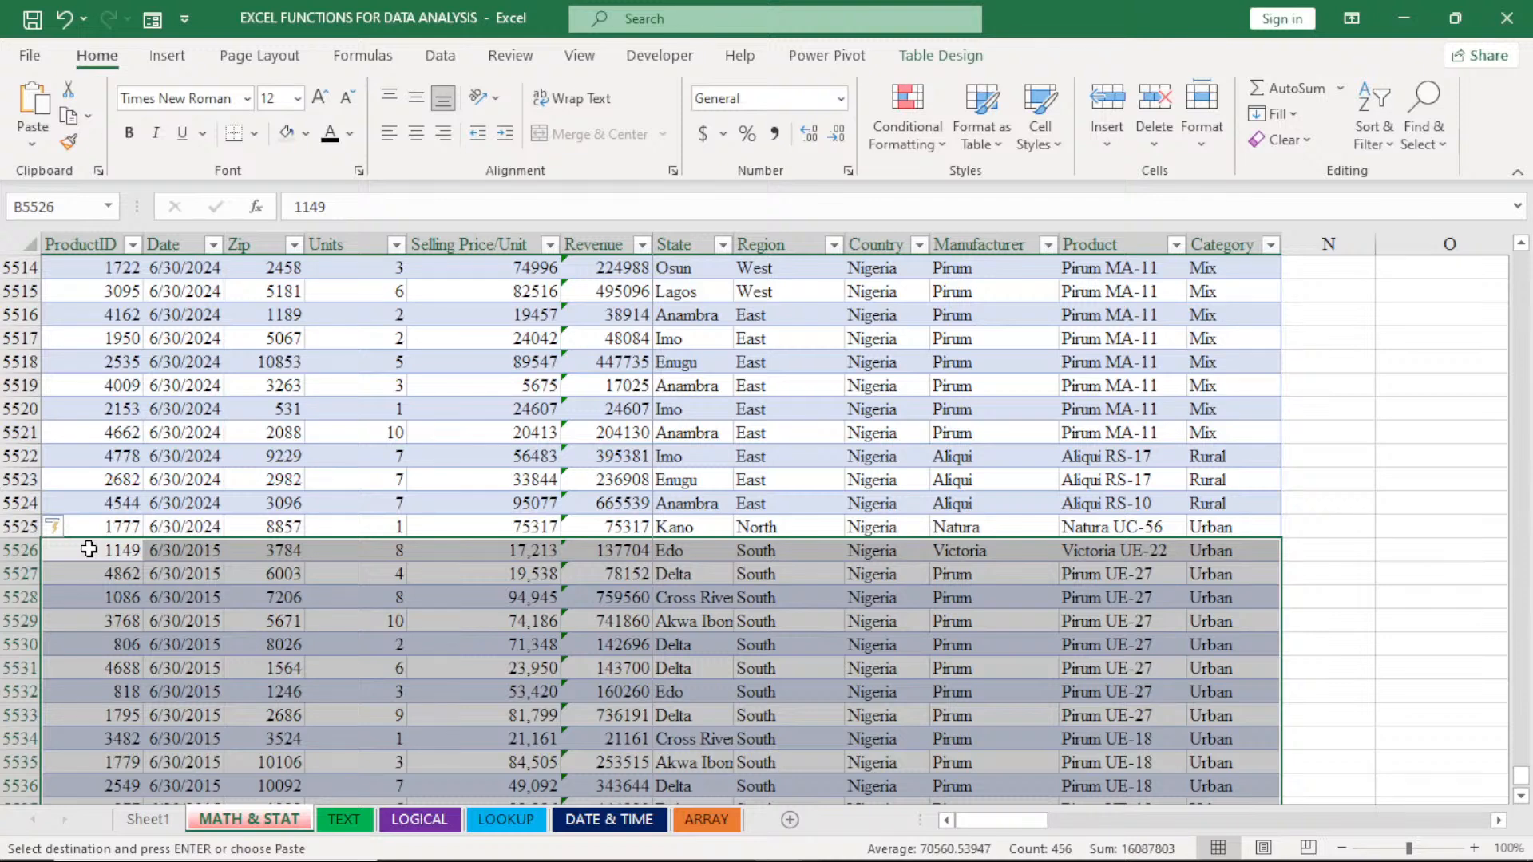
left_click(532, 499)
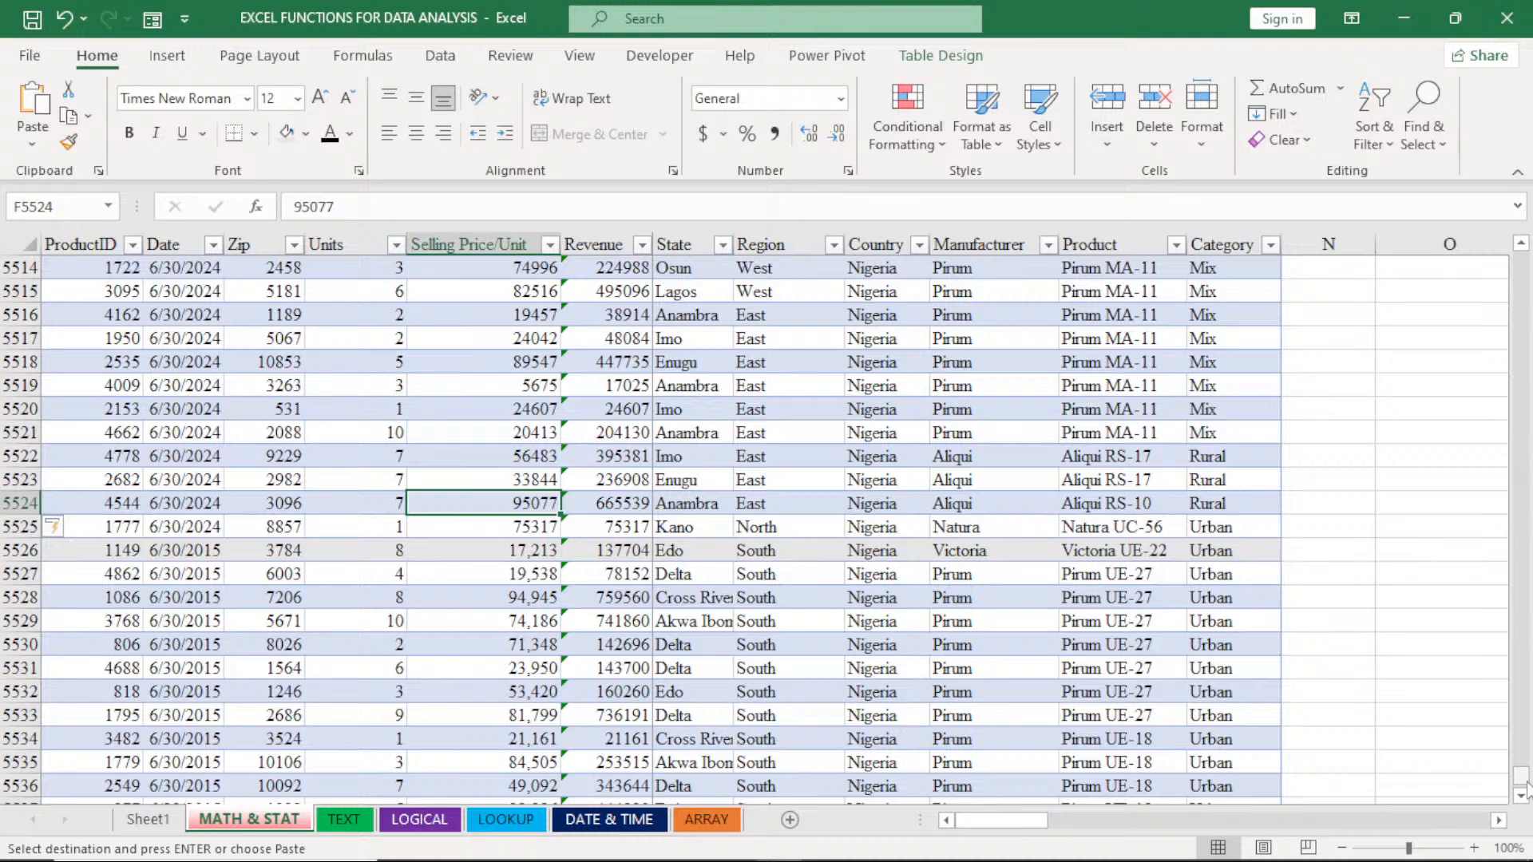
- Move the TOTAL REVENUE label and its value from O6:O7 to F4:F5 above the MATH & STAT table
left_click_drag(1525, 787, 1519, 259)
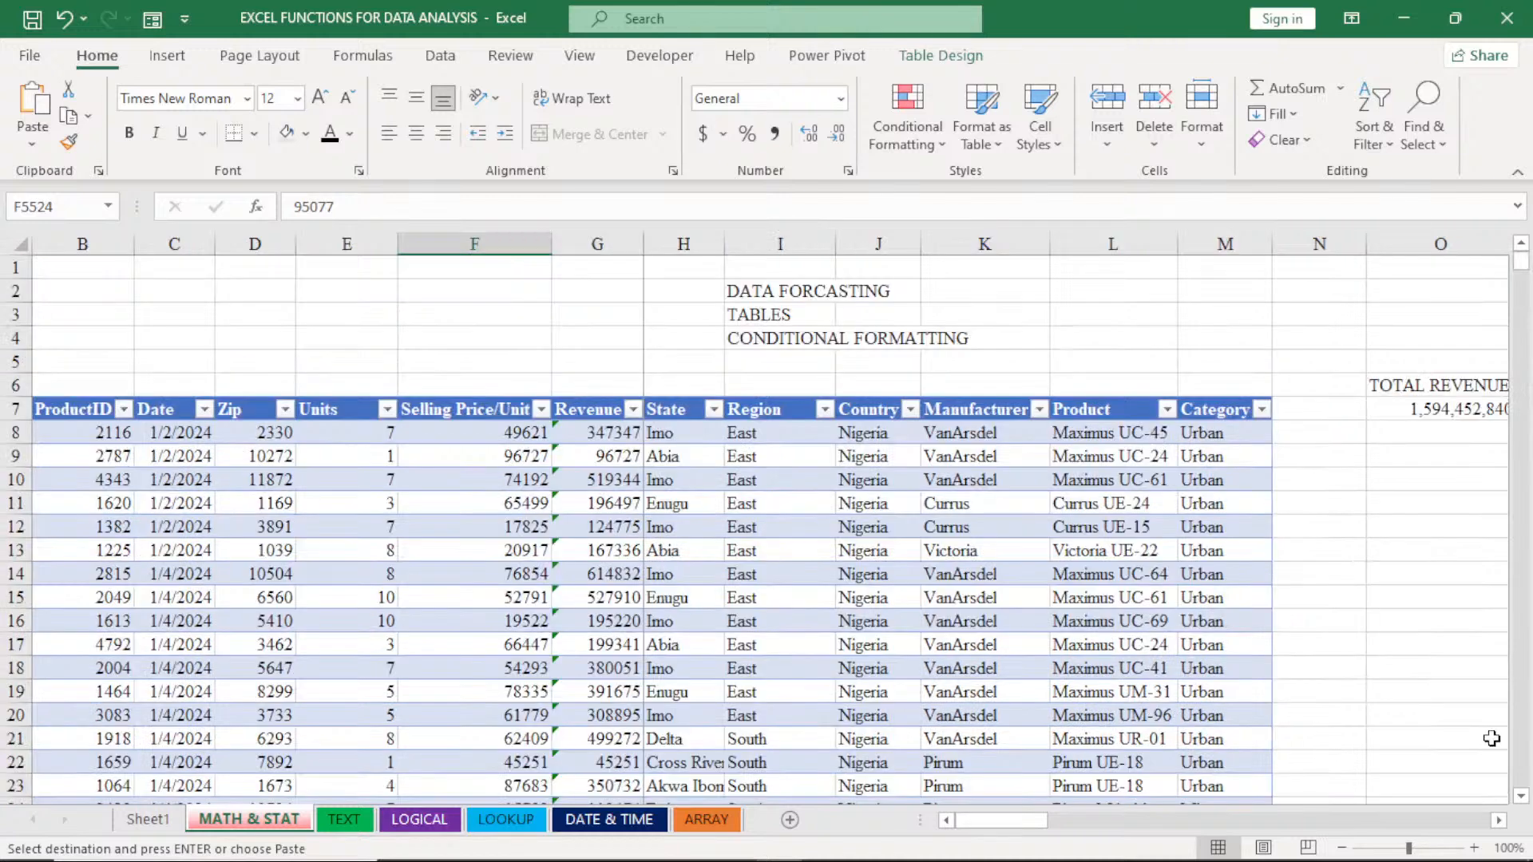
left_click(1495, 820)
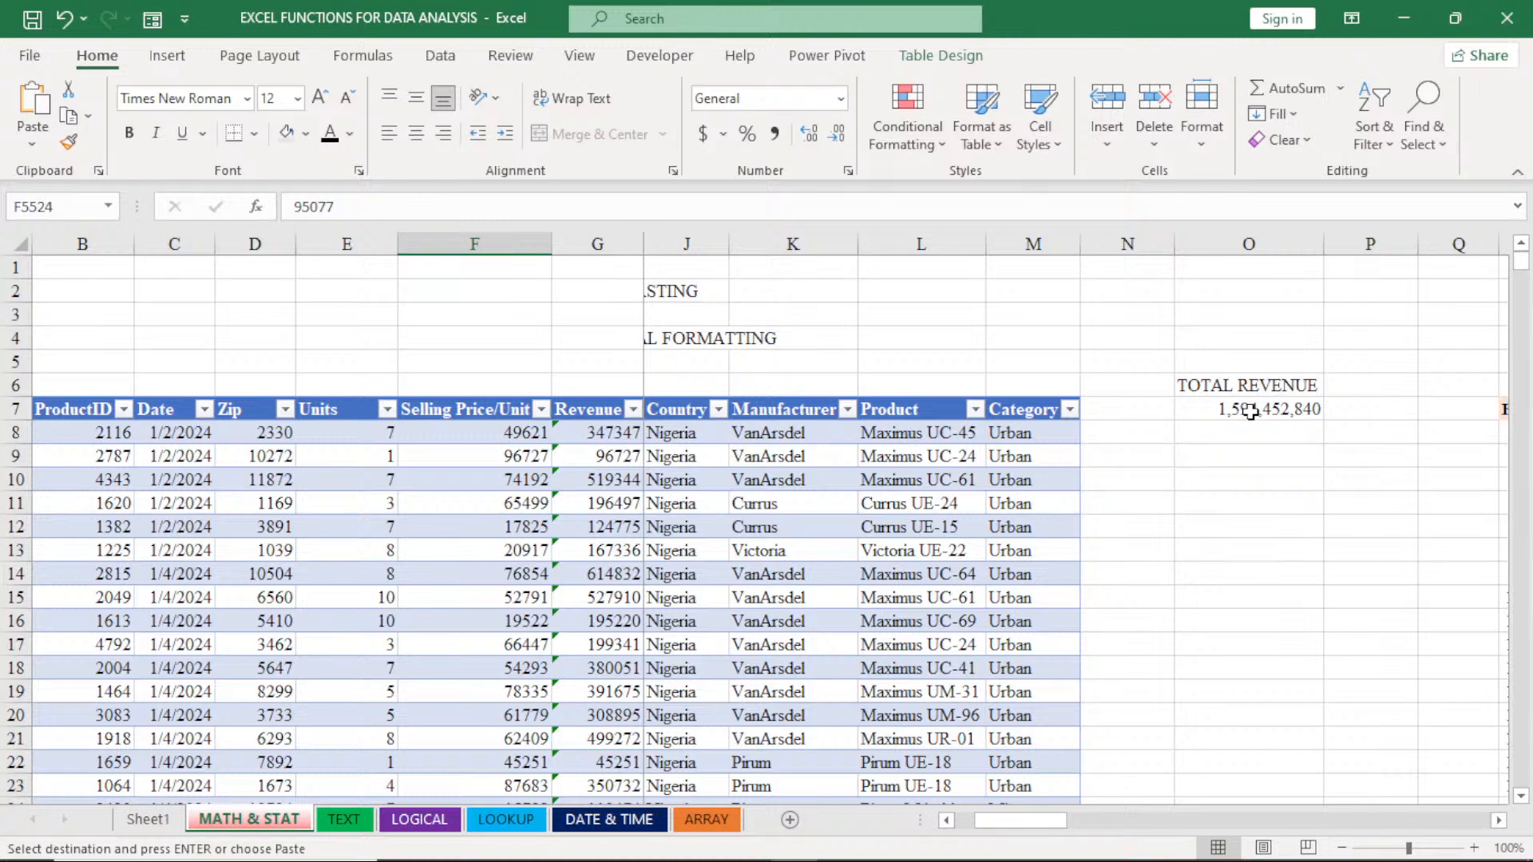
left_click_drag(1239, 385, 441, 331)
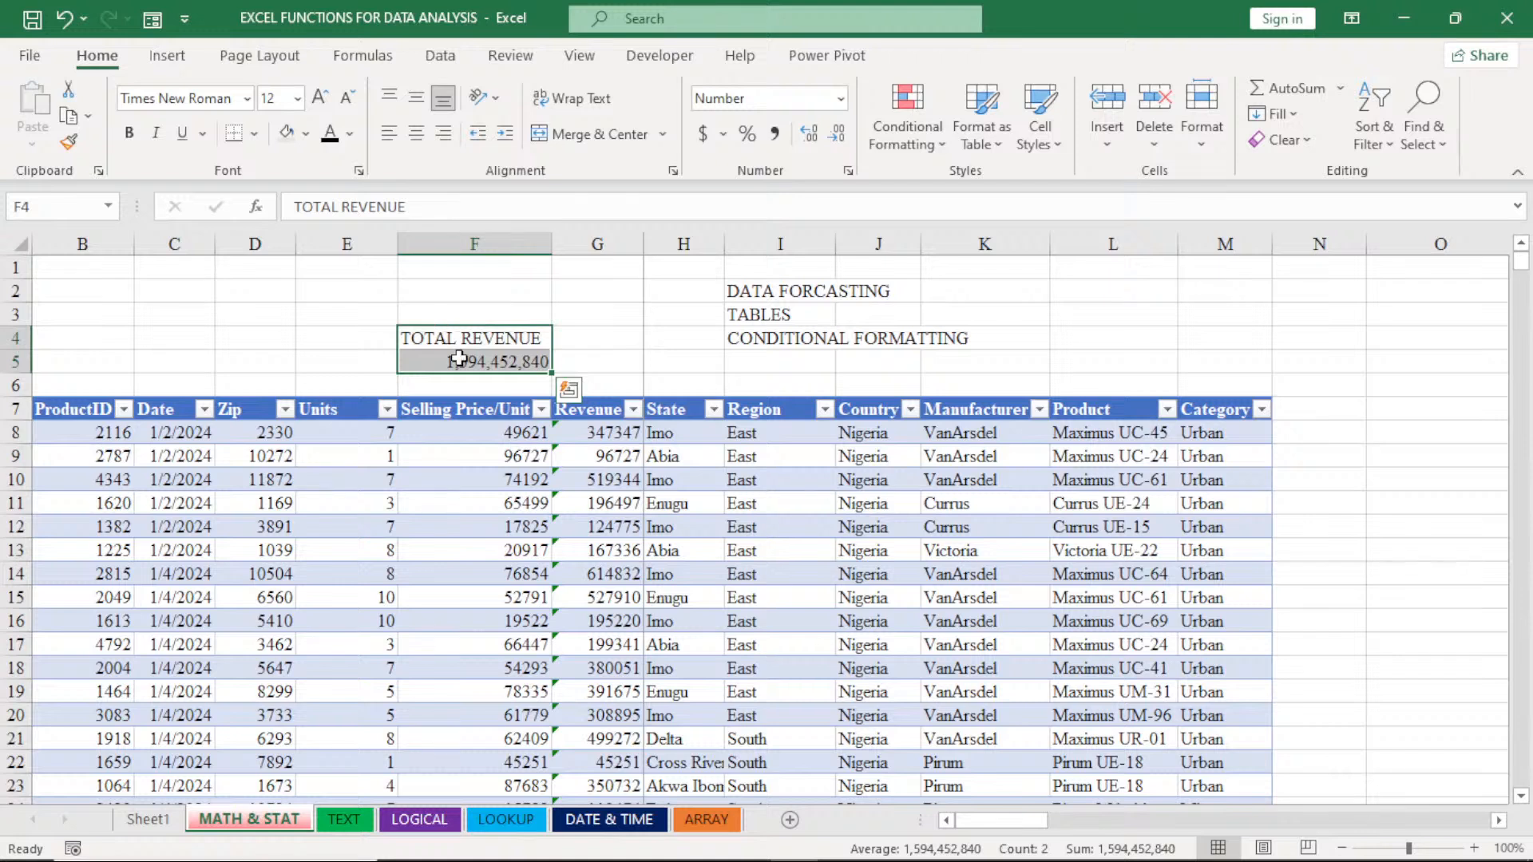
left_click(459, 358)
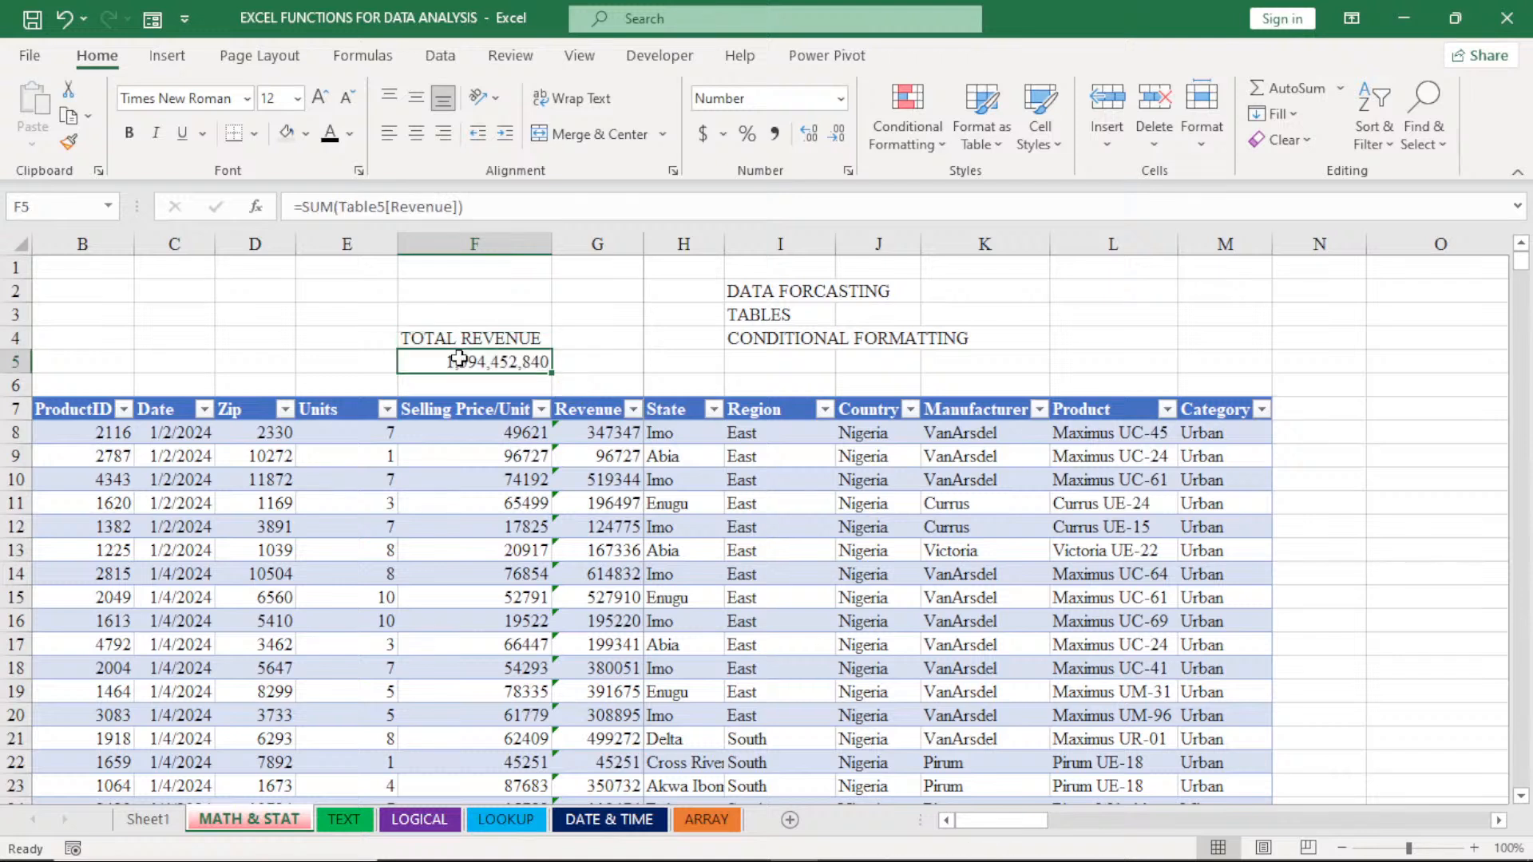
left_click(481, 289)
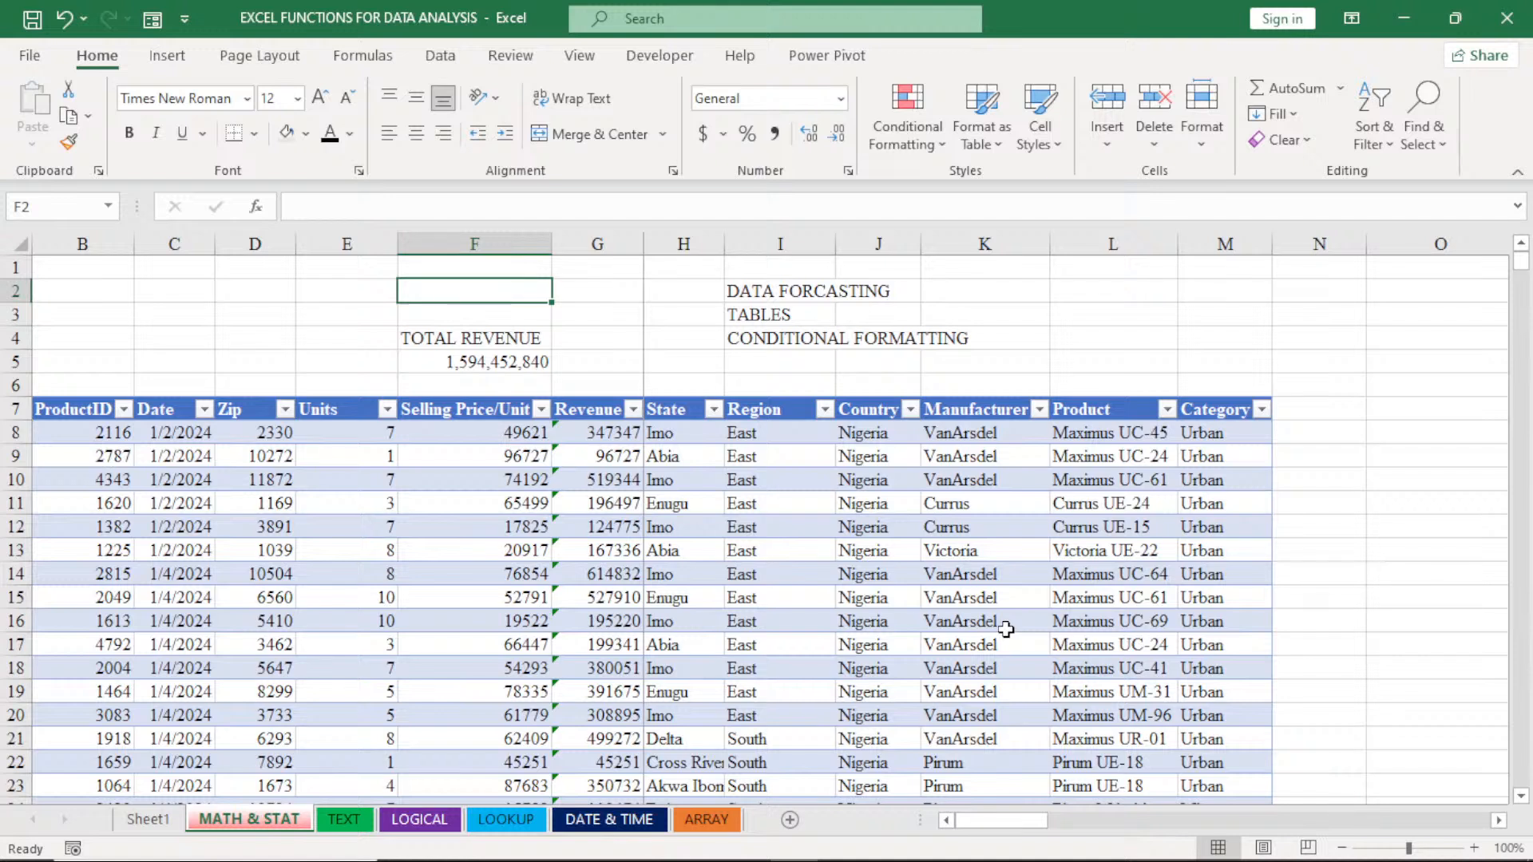
- Enter the label TOTAL SALES in cell C4 and autofit column C to its contents
left_click(239, 339)
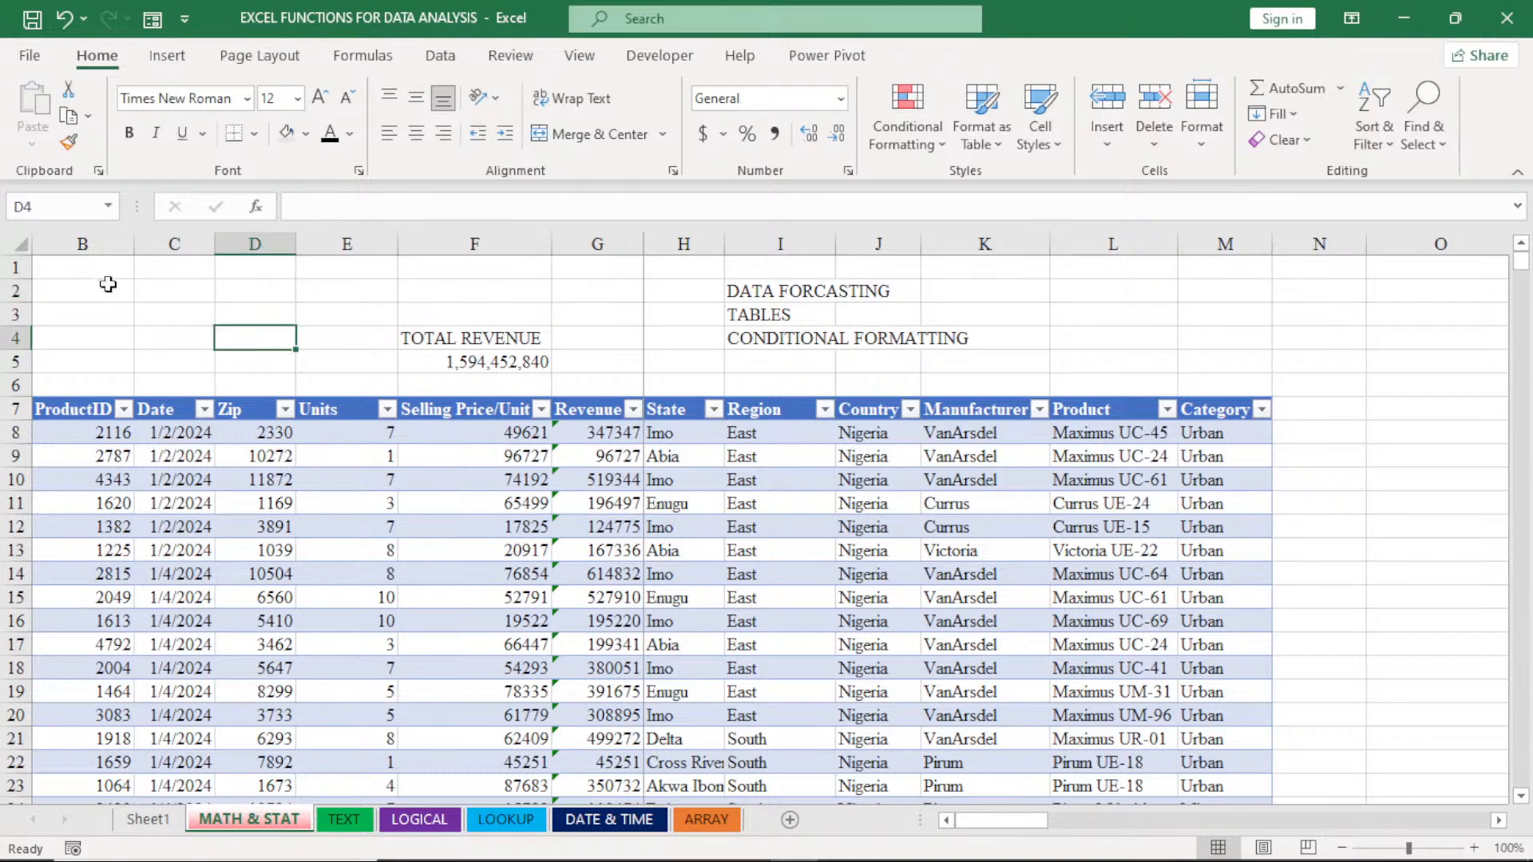
left_click(154, 337)
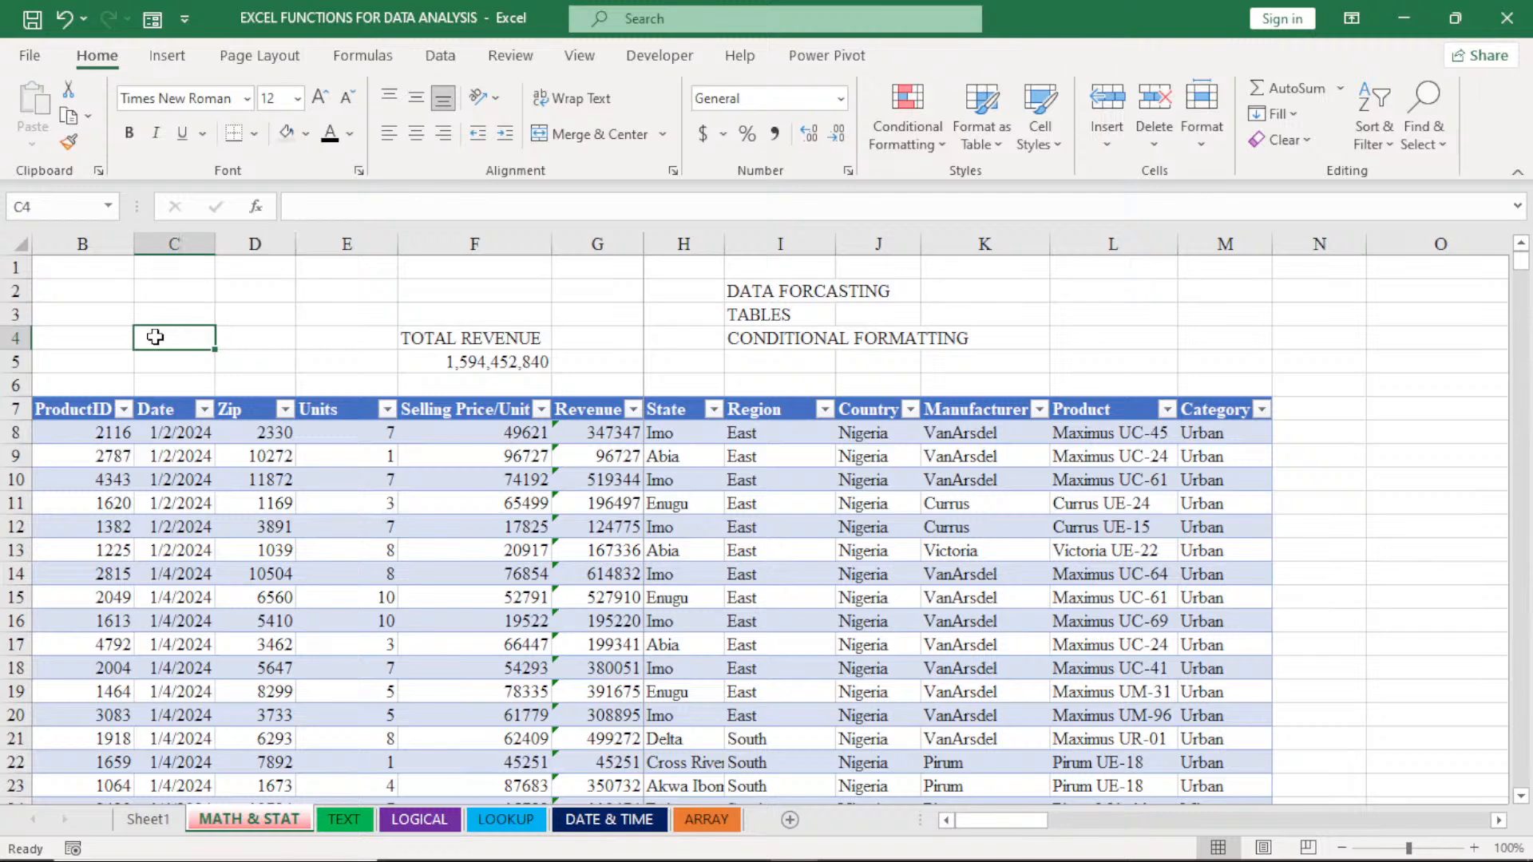
type("T")
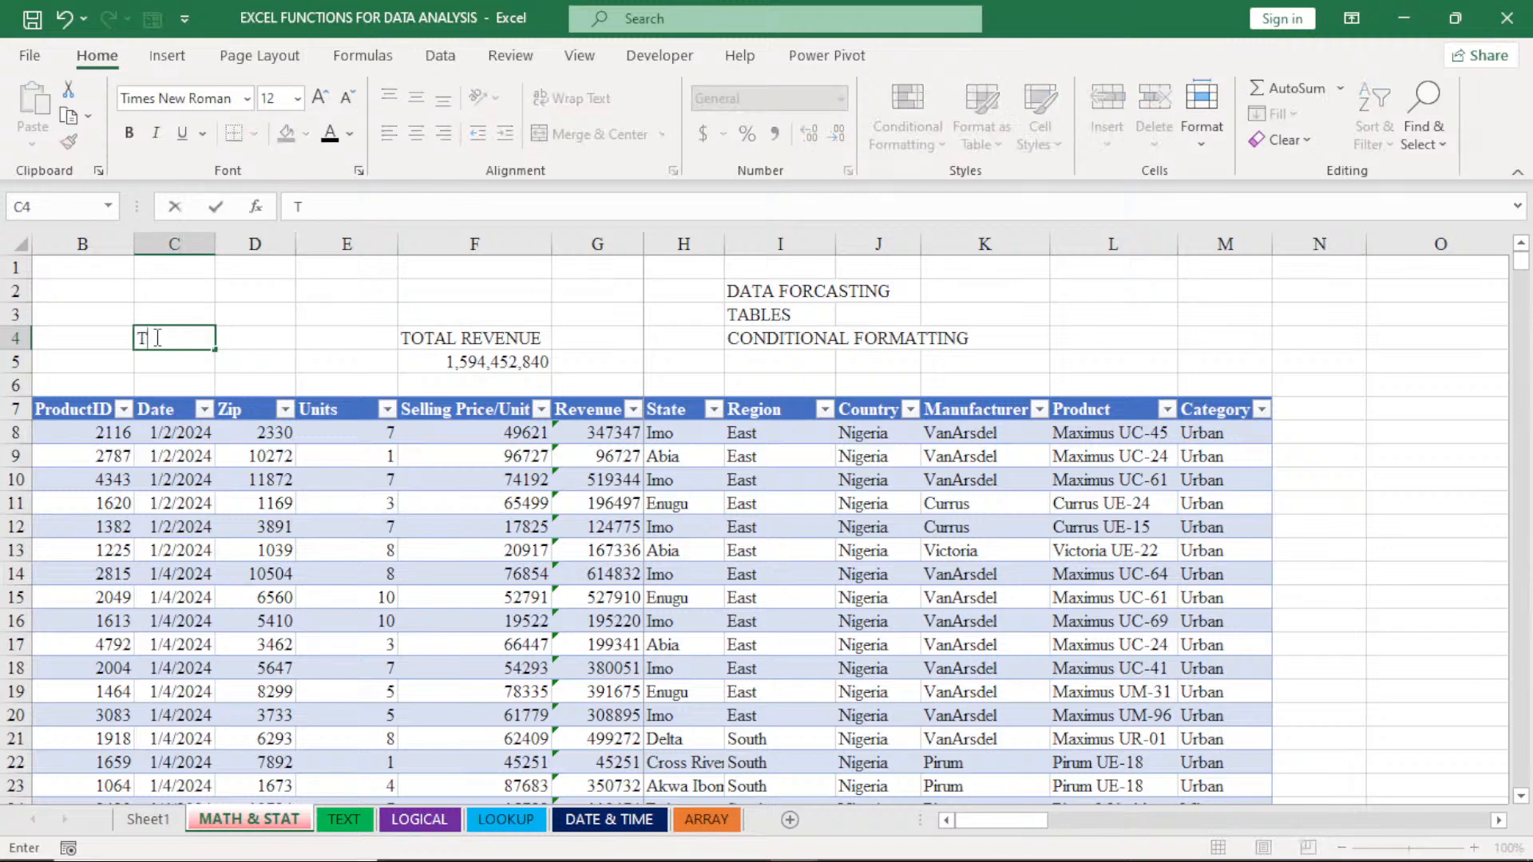
type("OTAL SALE")
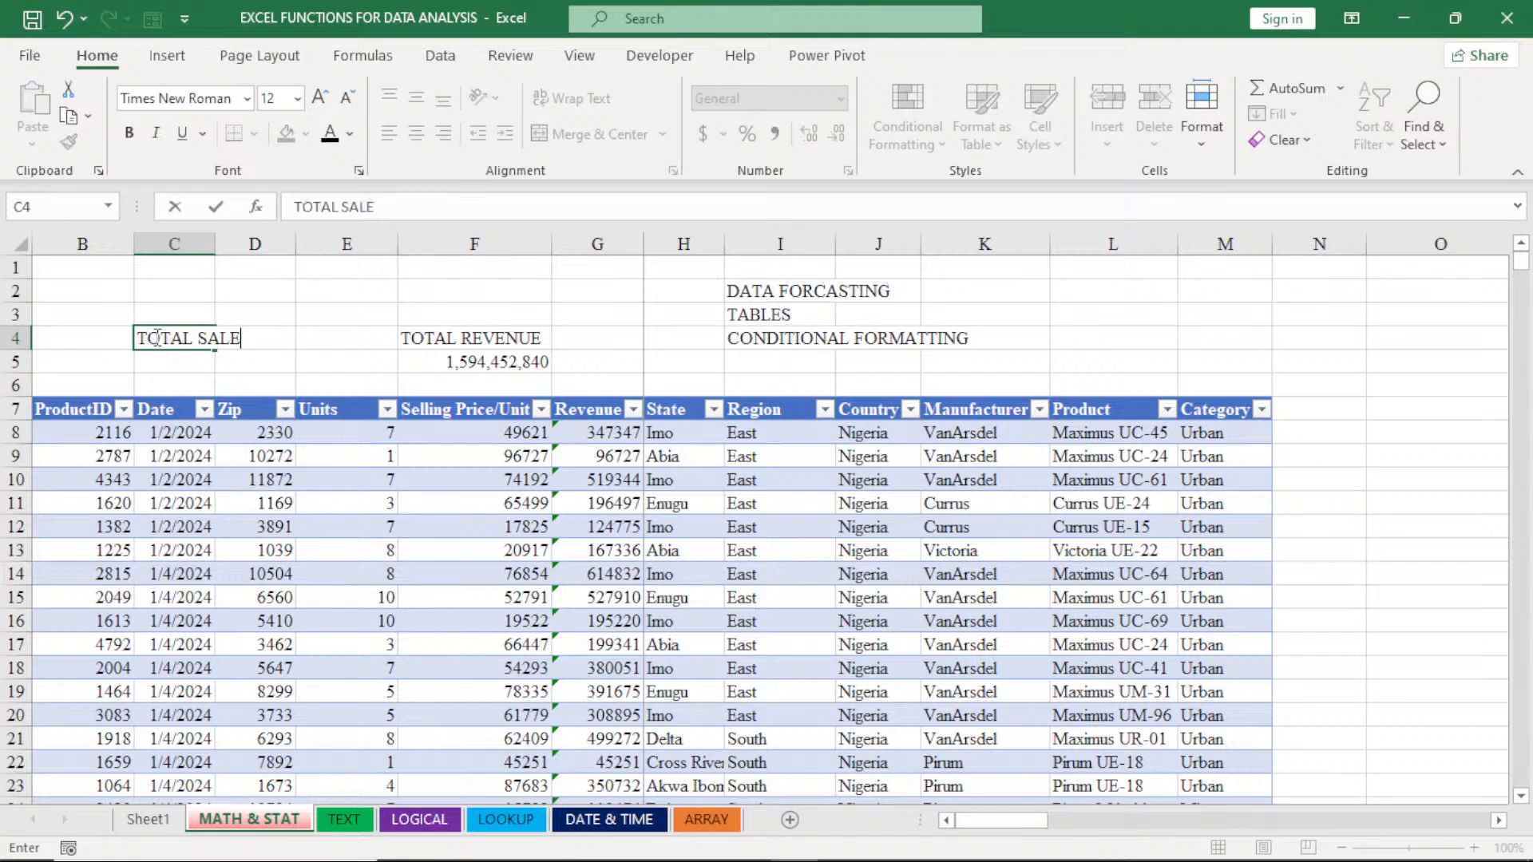
type("S")
left_click(192, 243)
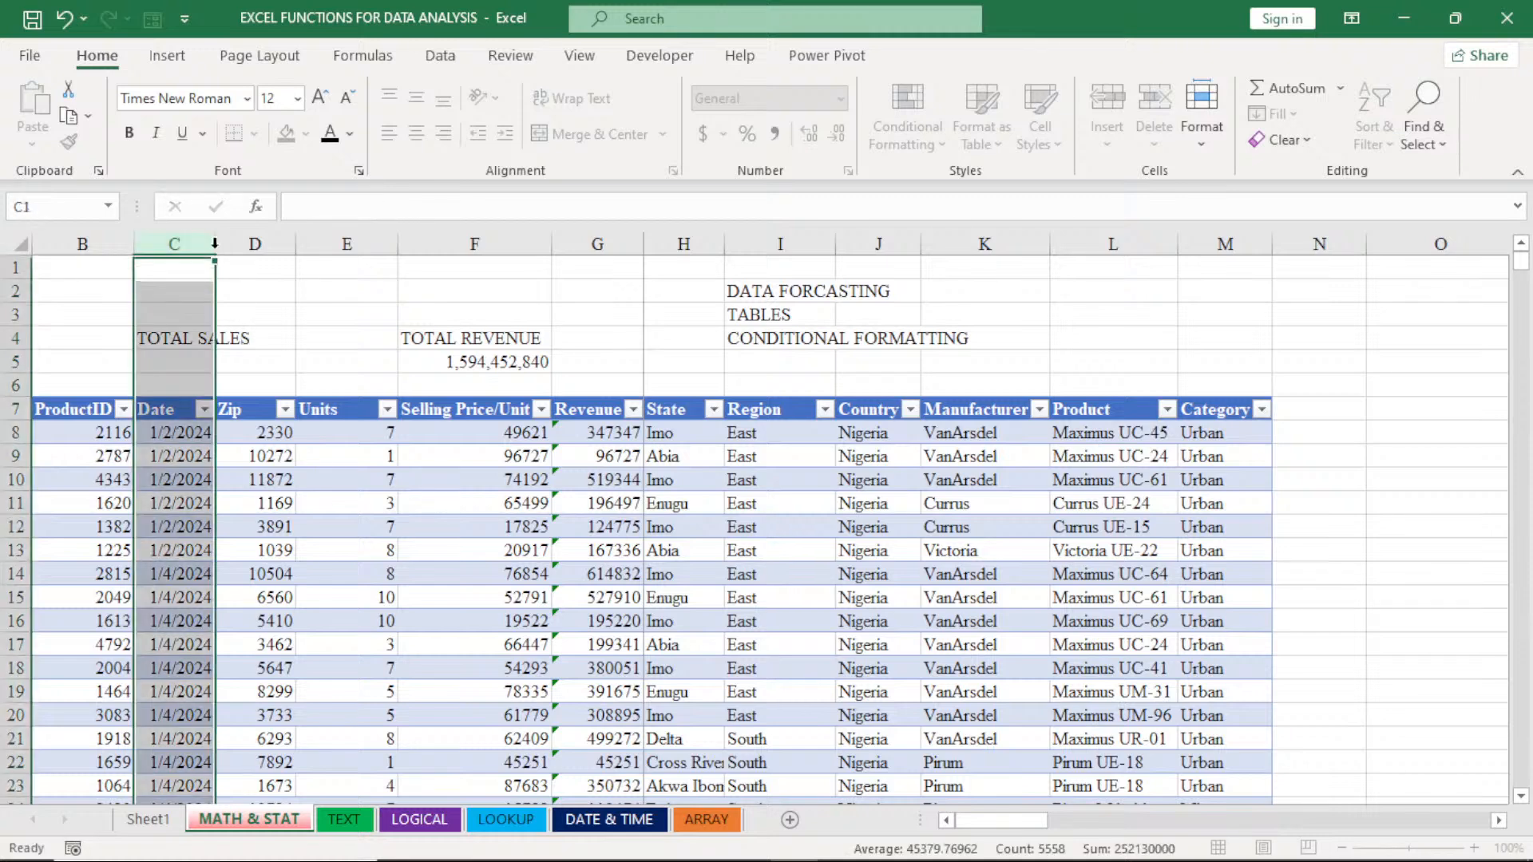
double_click(214, 243)
- In cell C5 below the TOTAL SALES label, count the table's ProductID column with =COUNT(Table5[ProductID])
left_click(193, 363)
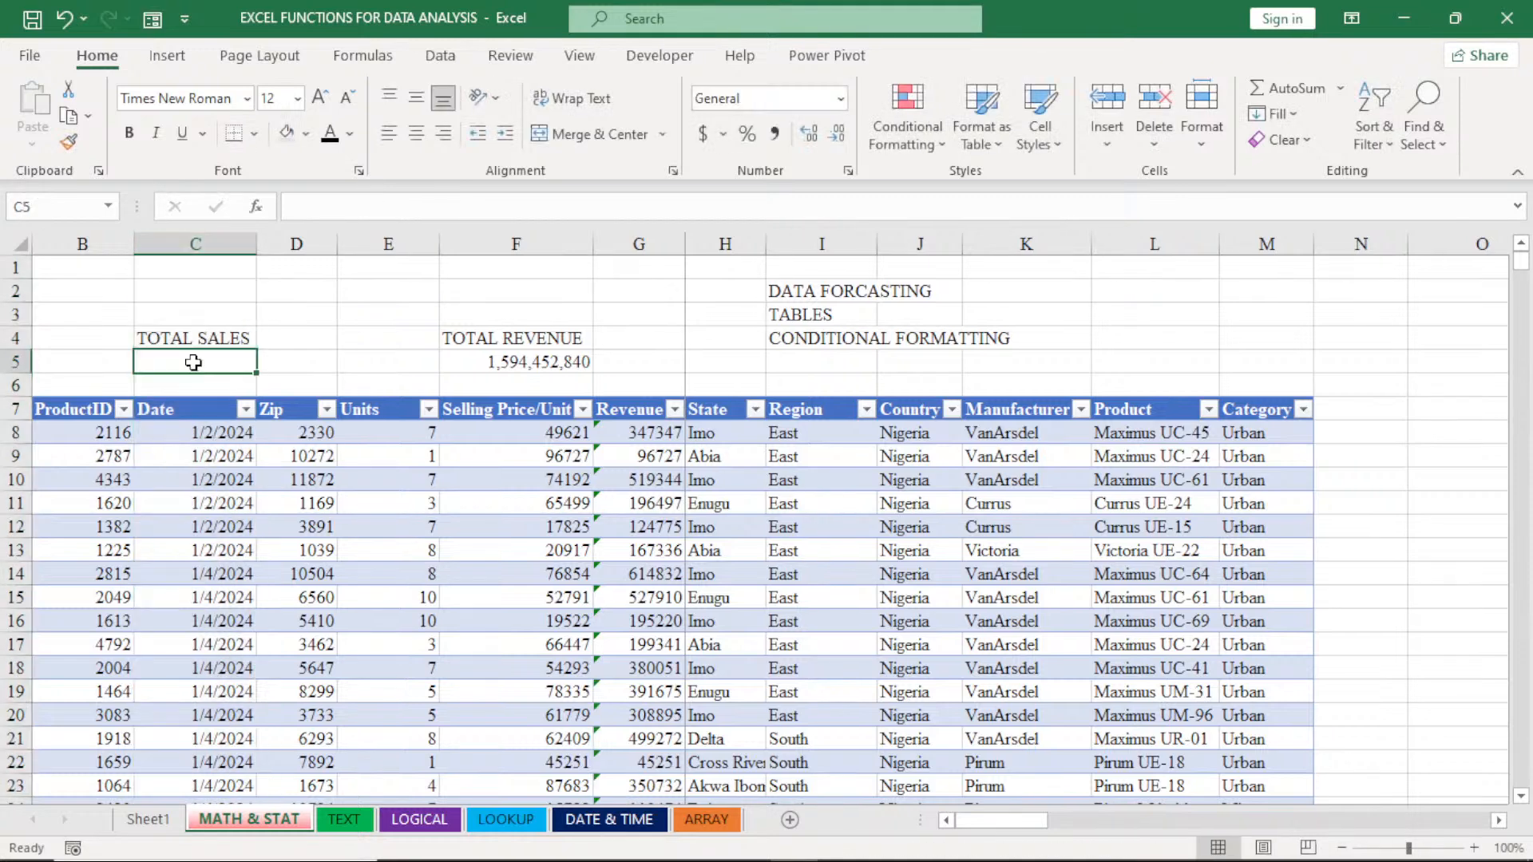
type("=C")
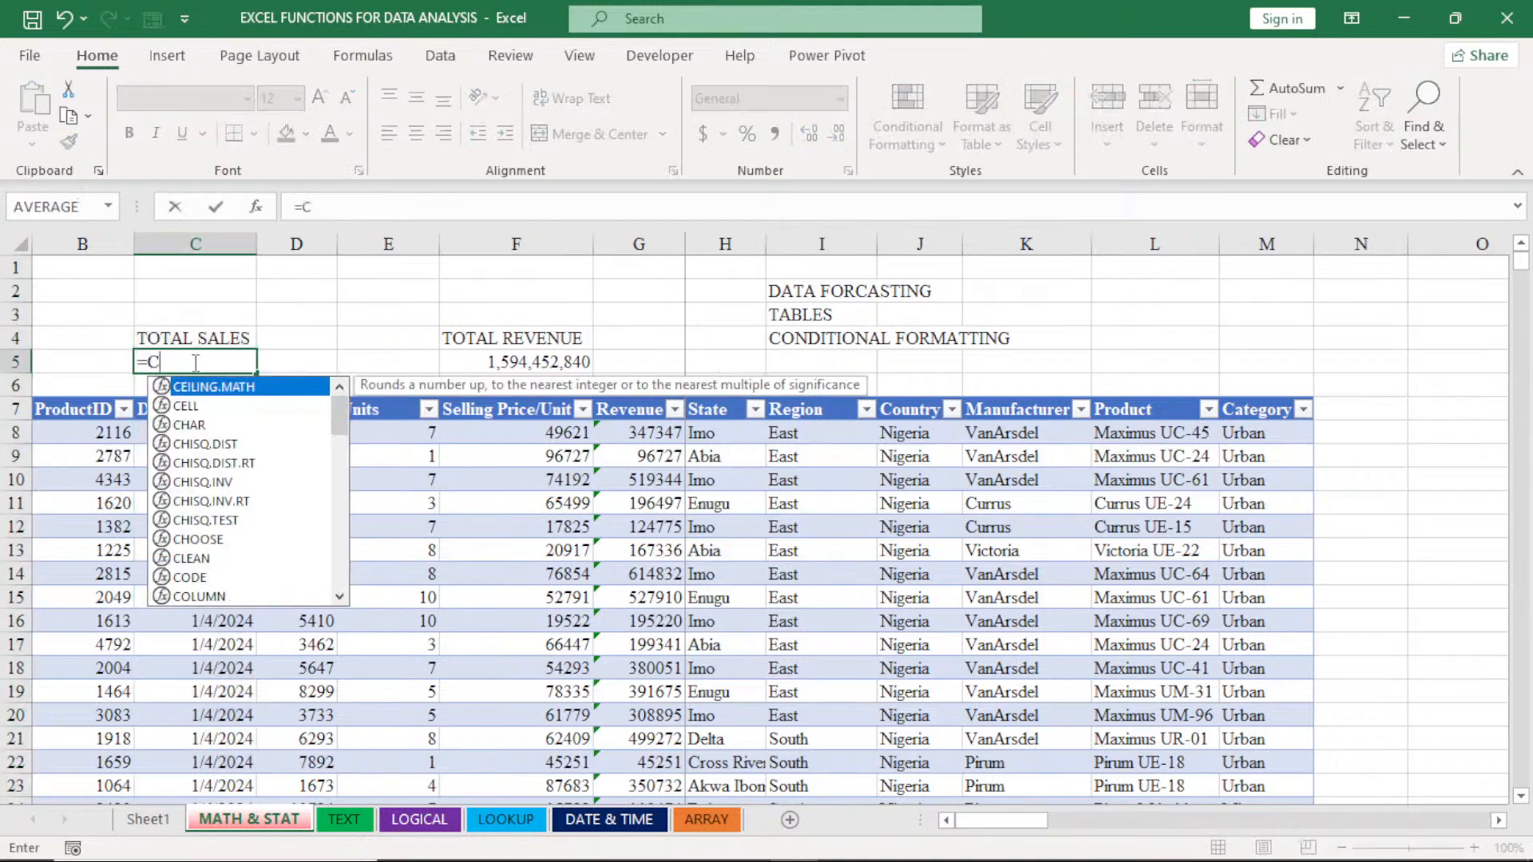
type("OUN")
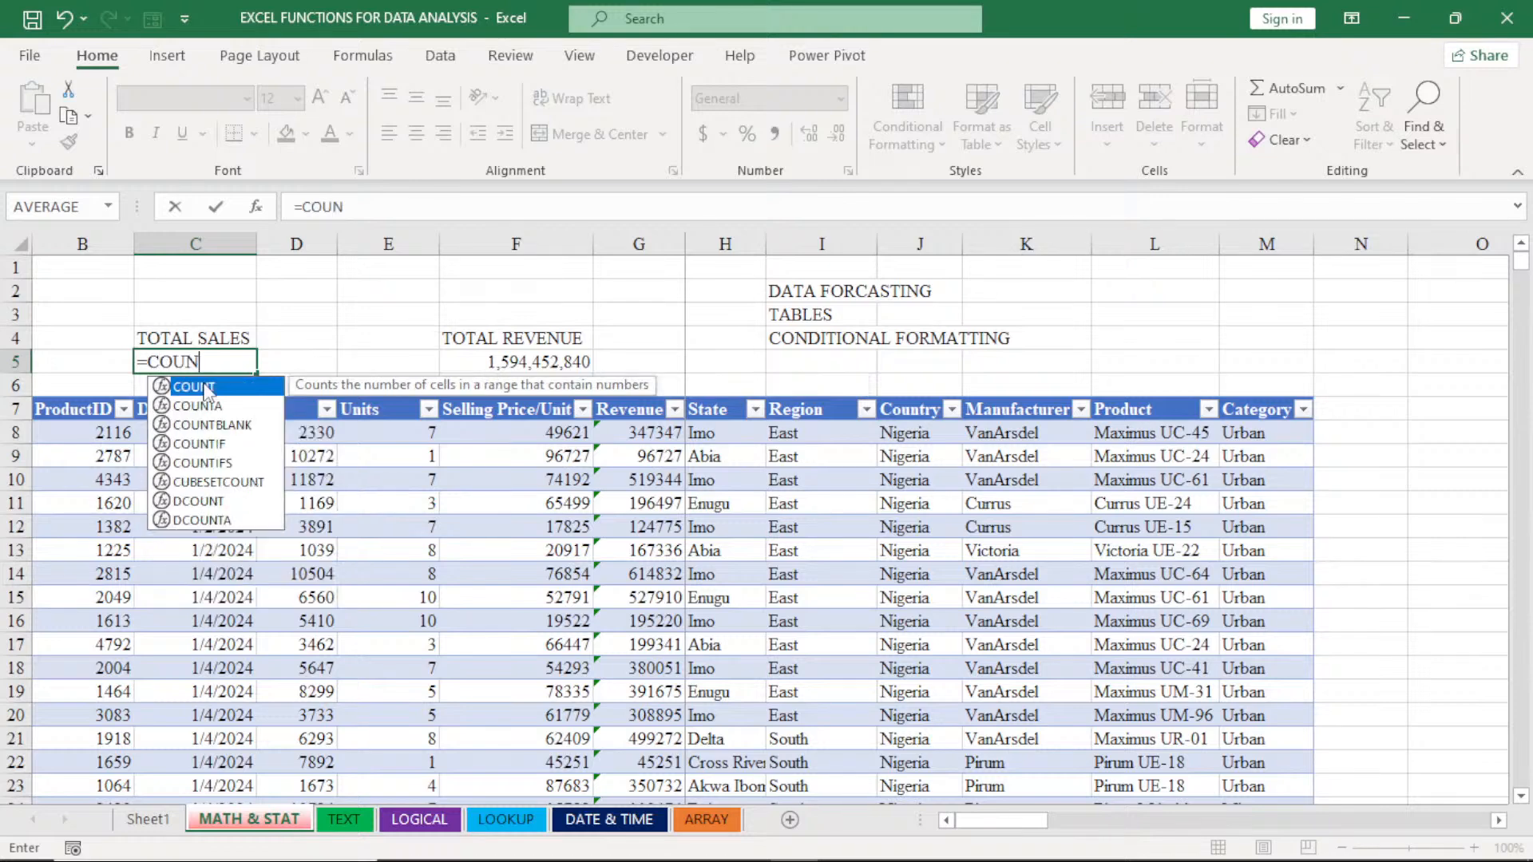
double_click(205, 389)
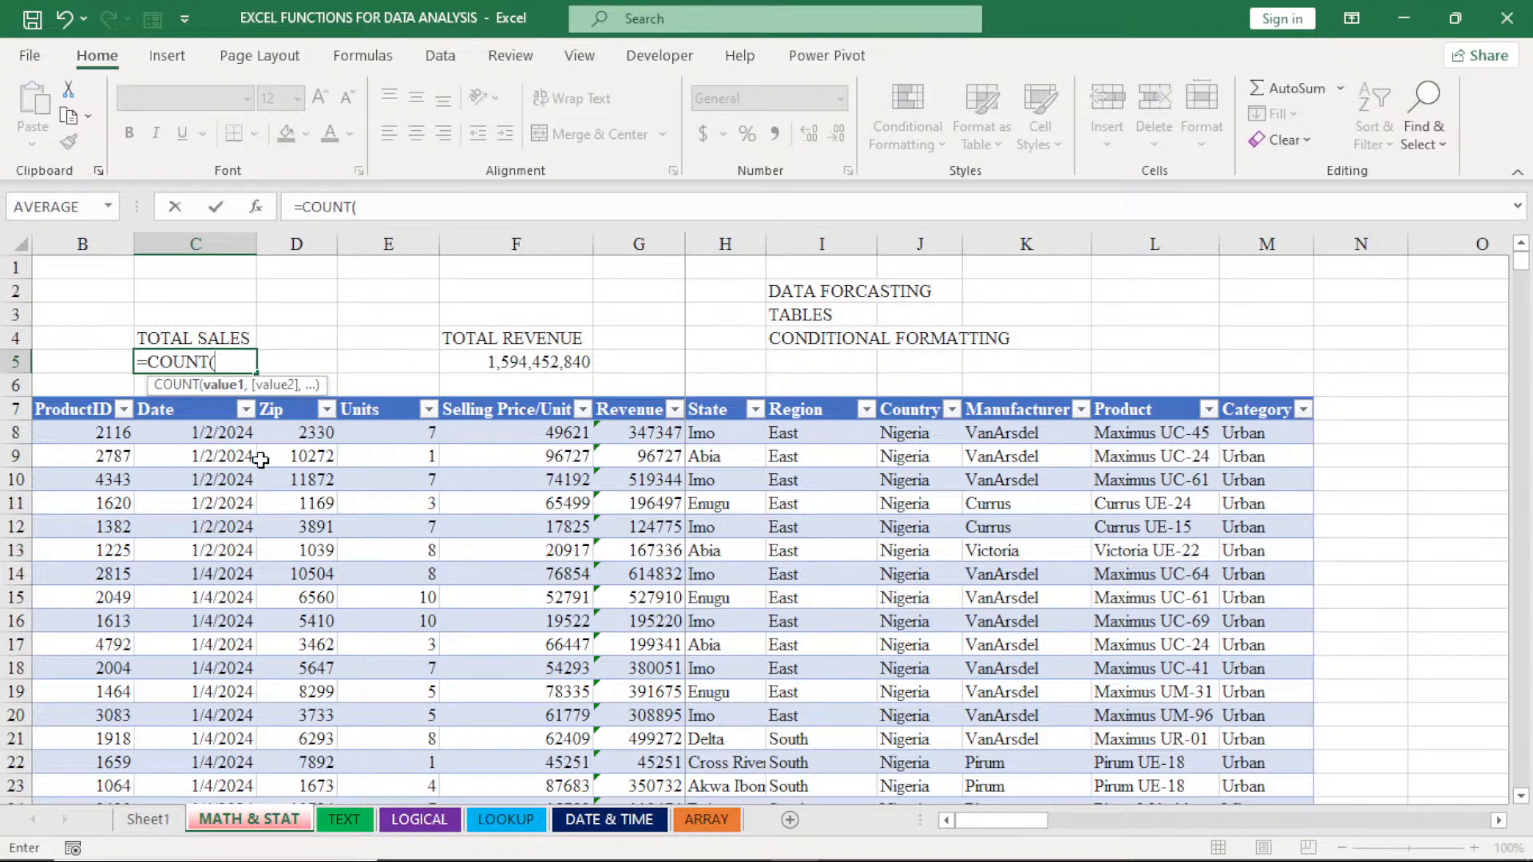
left_click(97, 434)
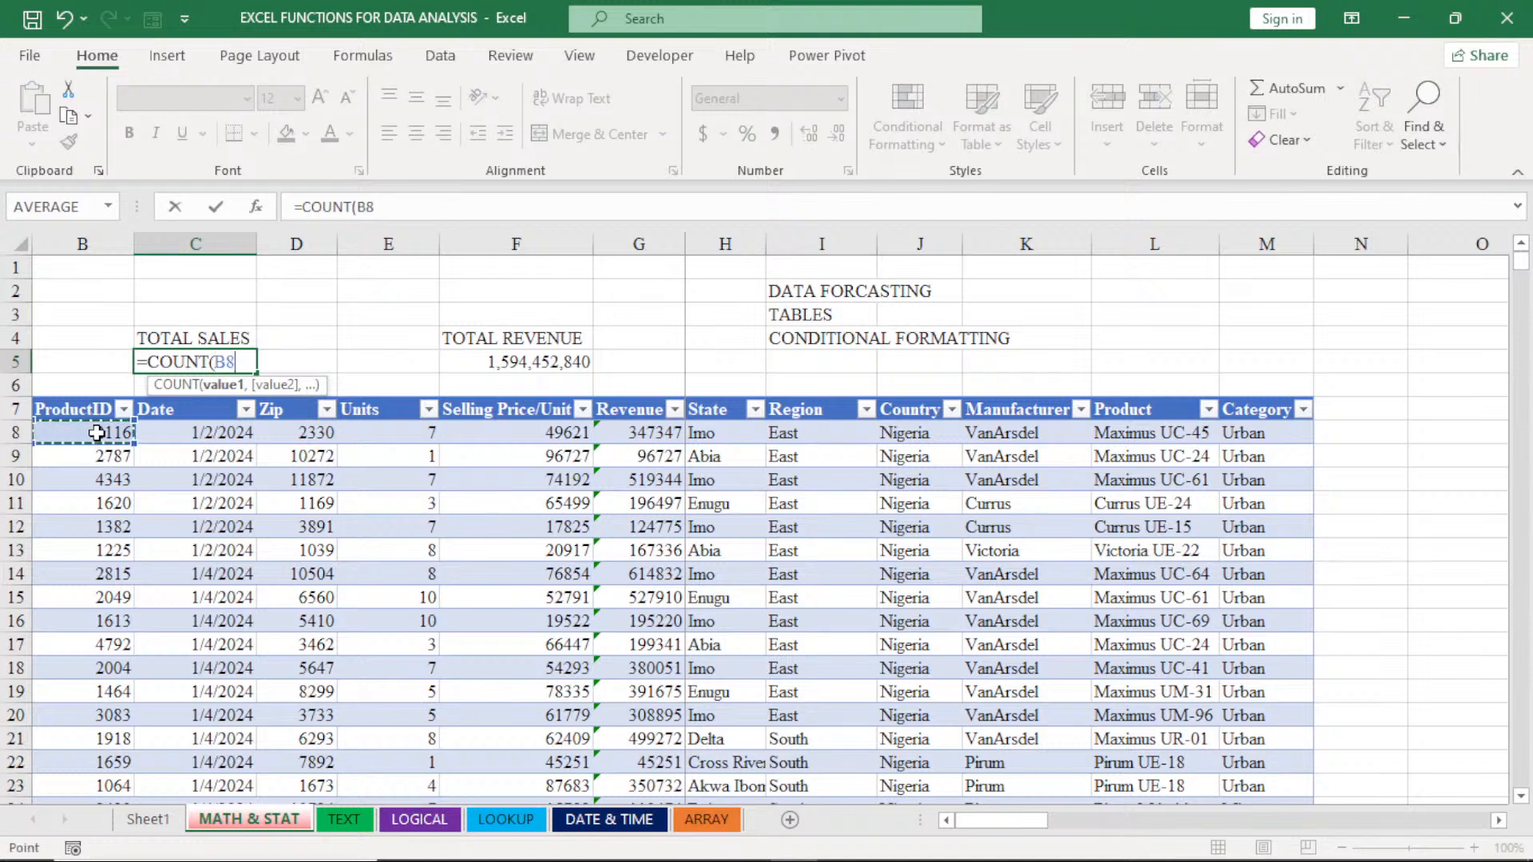
key("ctrl+shift+Down")
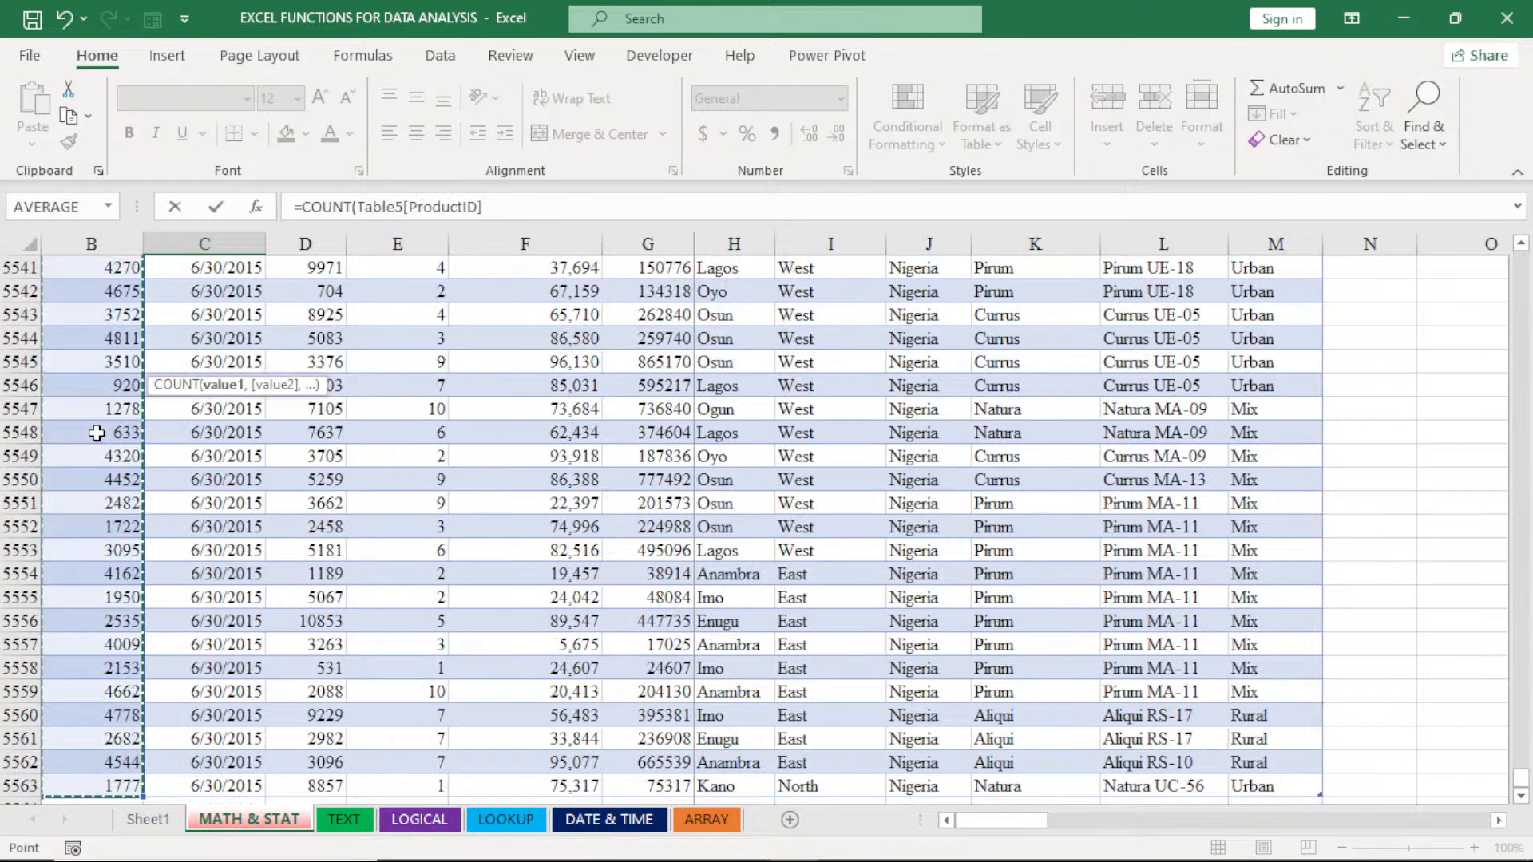
key("Escape")
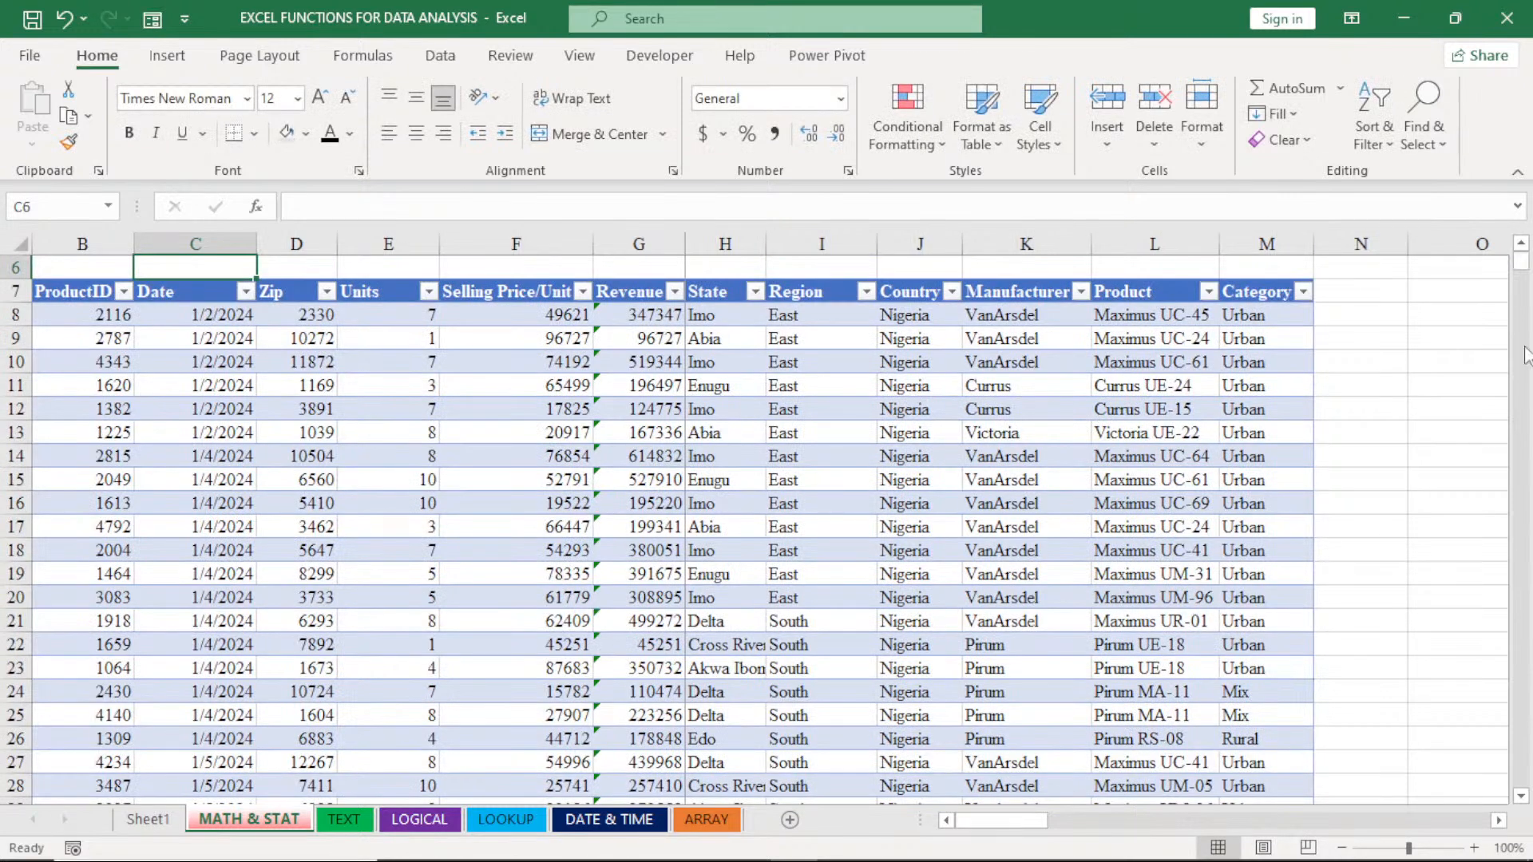
scroll(1524, 355, "up", 2)
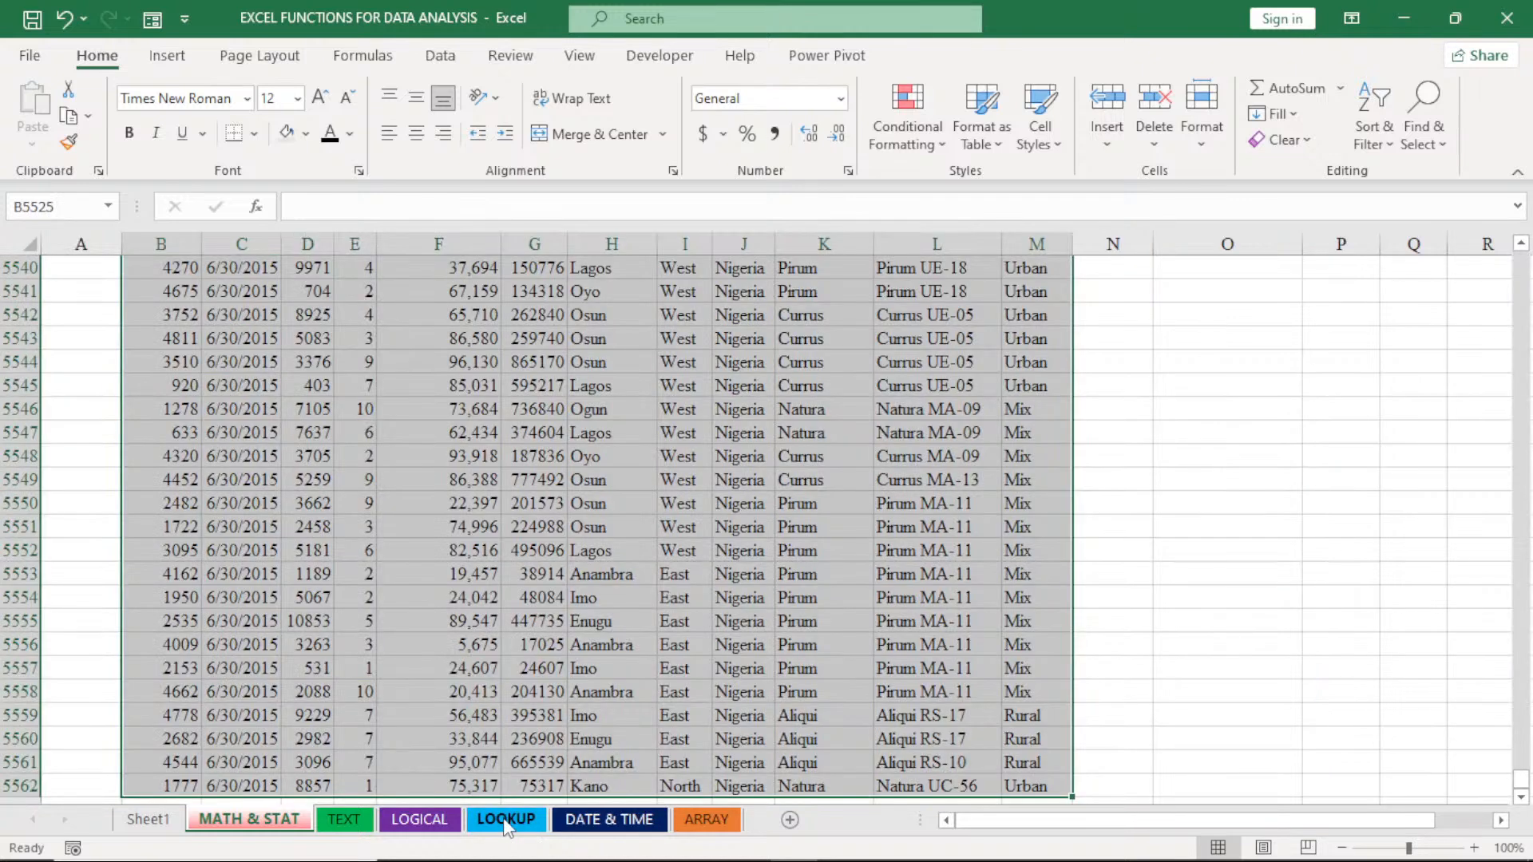
- Copy the rows B1920:M1993 from the LOOKUP sheet
left_click(504, 822)
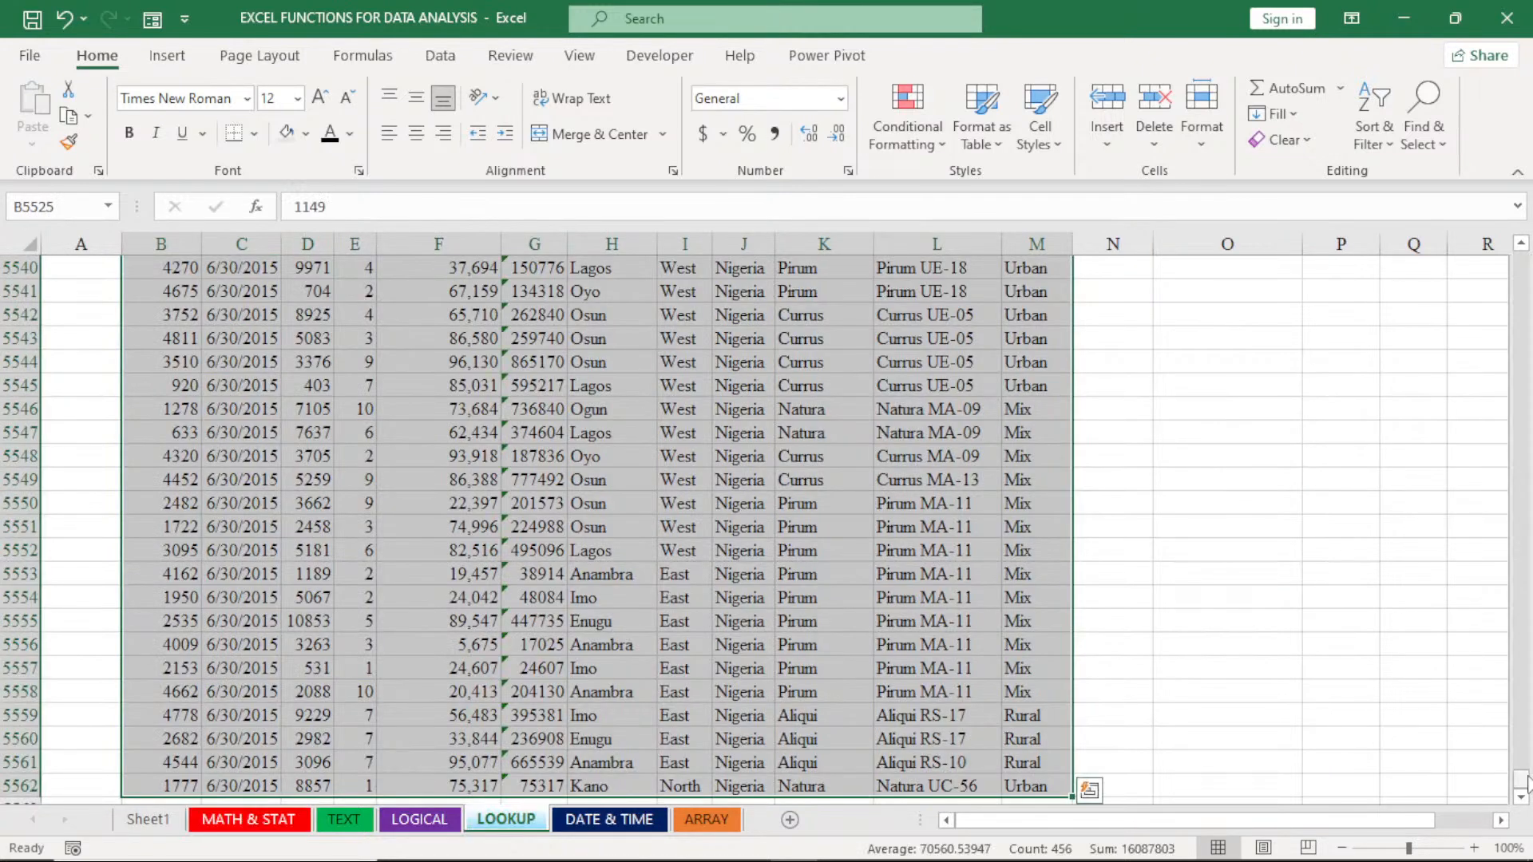
left_click_drag(1524, 782, 1521, 440)
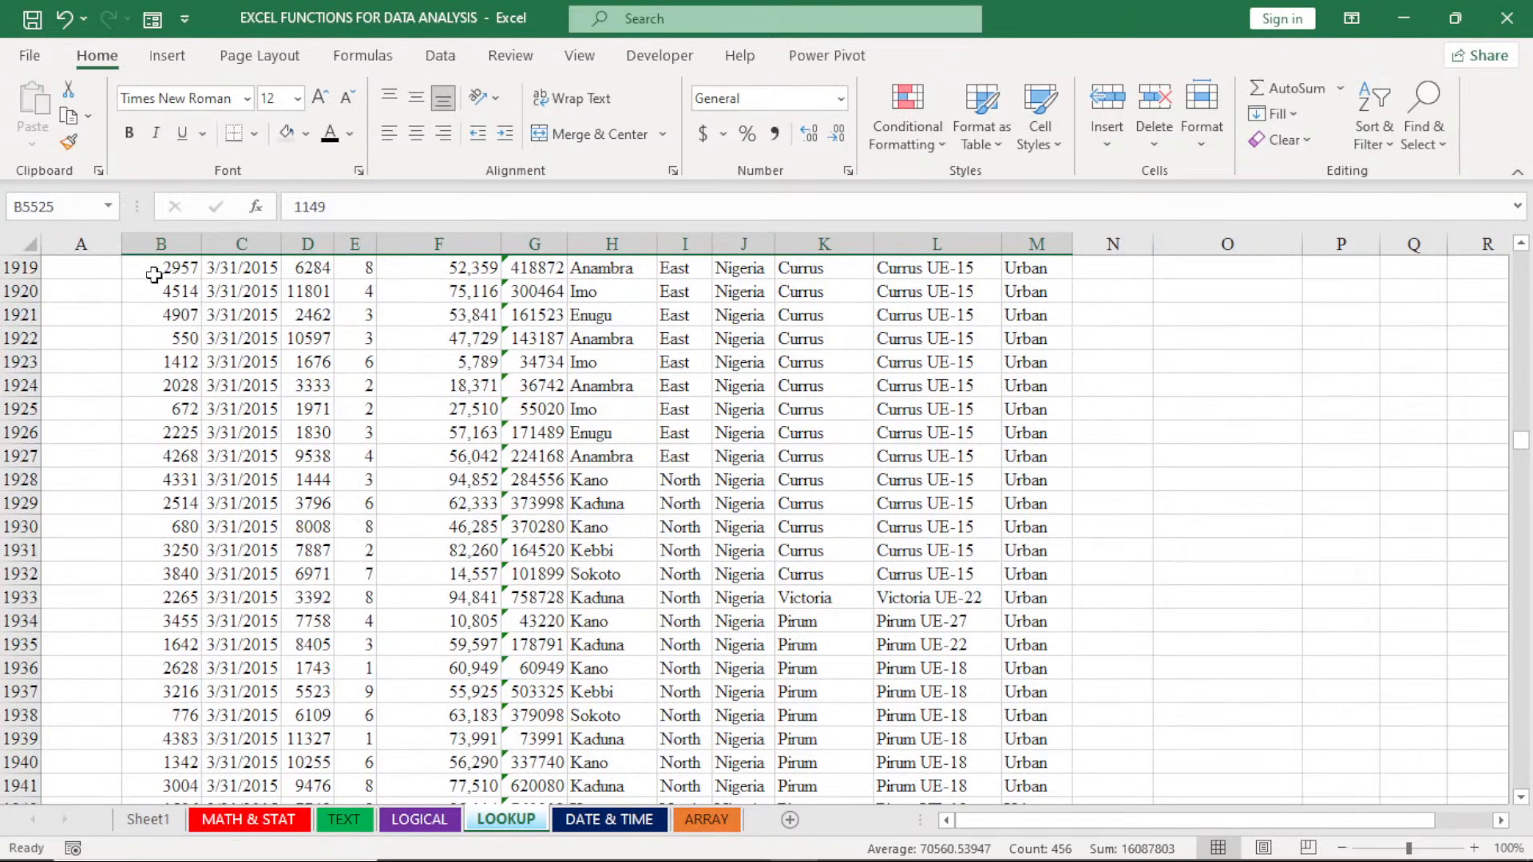
left_click_drag(156, 289, 1027, 830)
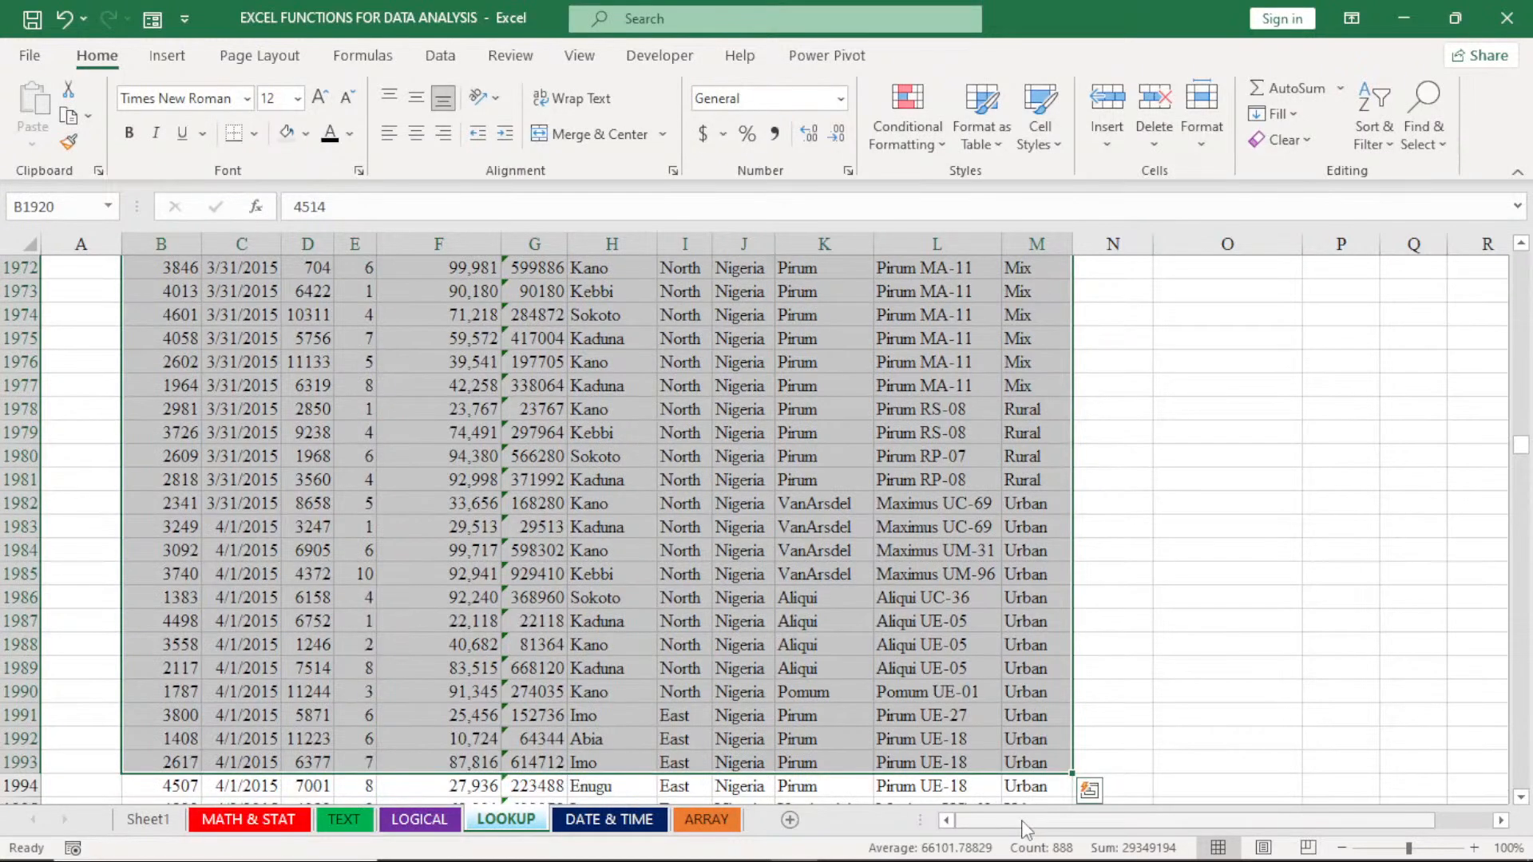
key("ctrl+c")
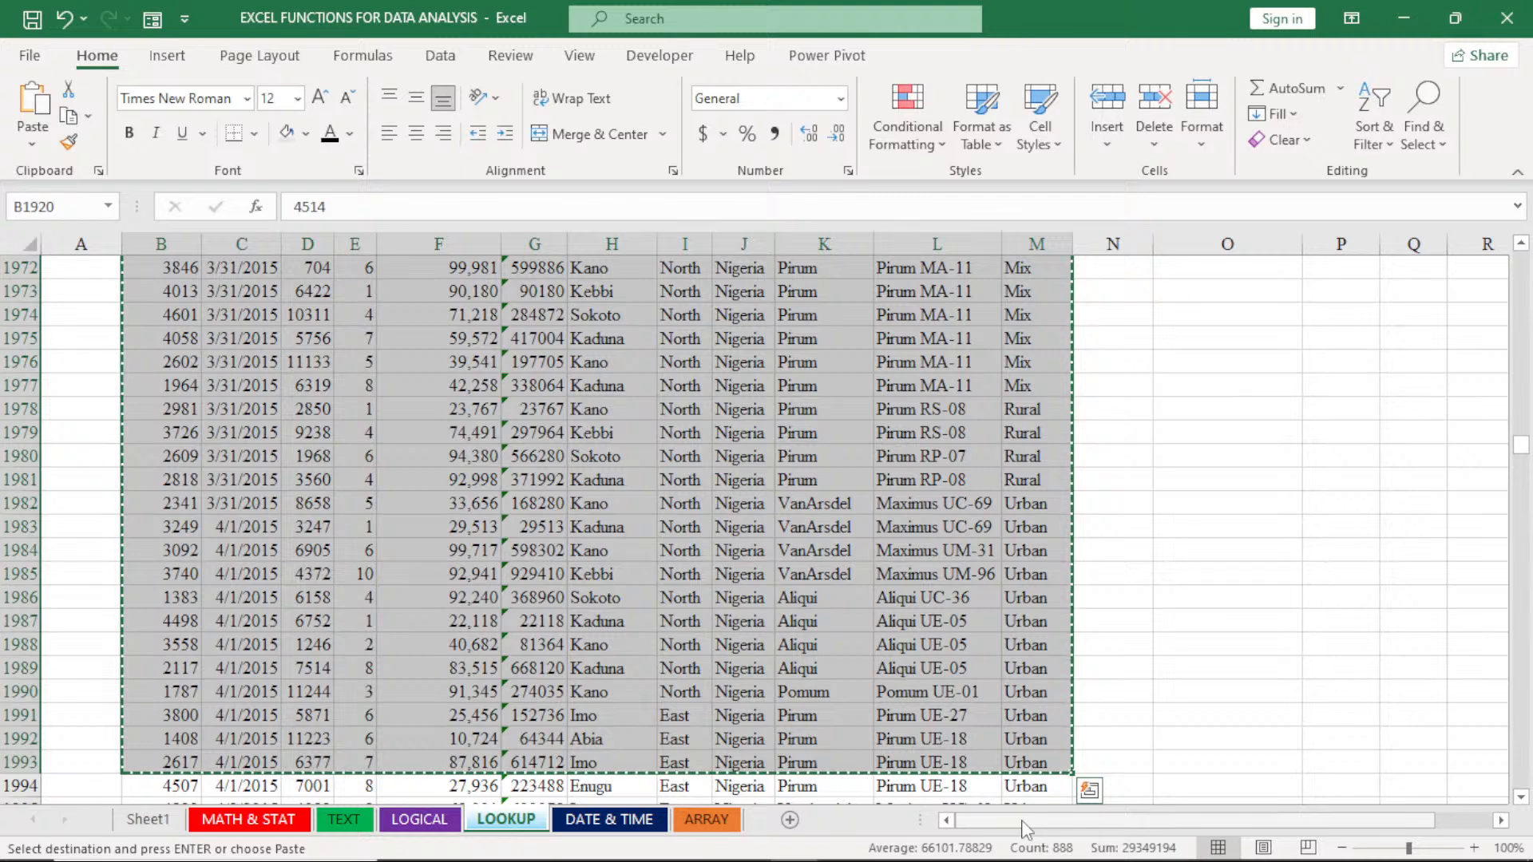
- Paste the copied rows directly below the MATH & STAT table at cell B5564 and check the summaries above the table
left_click(246, 822)
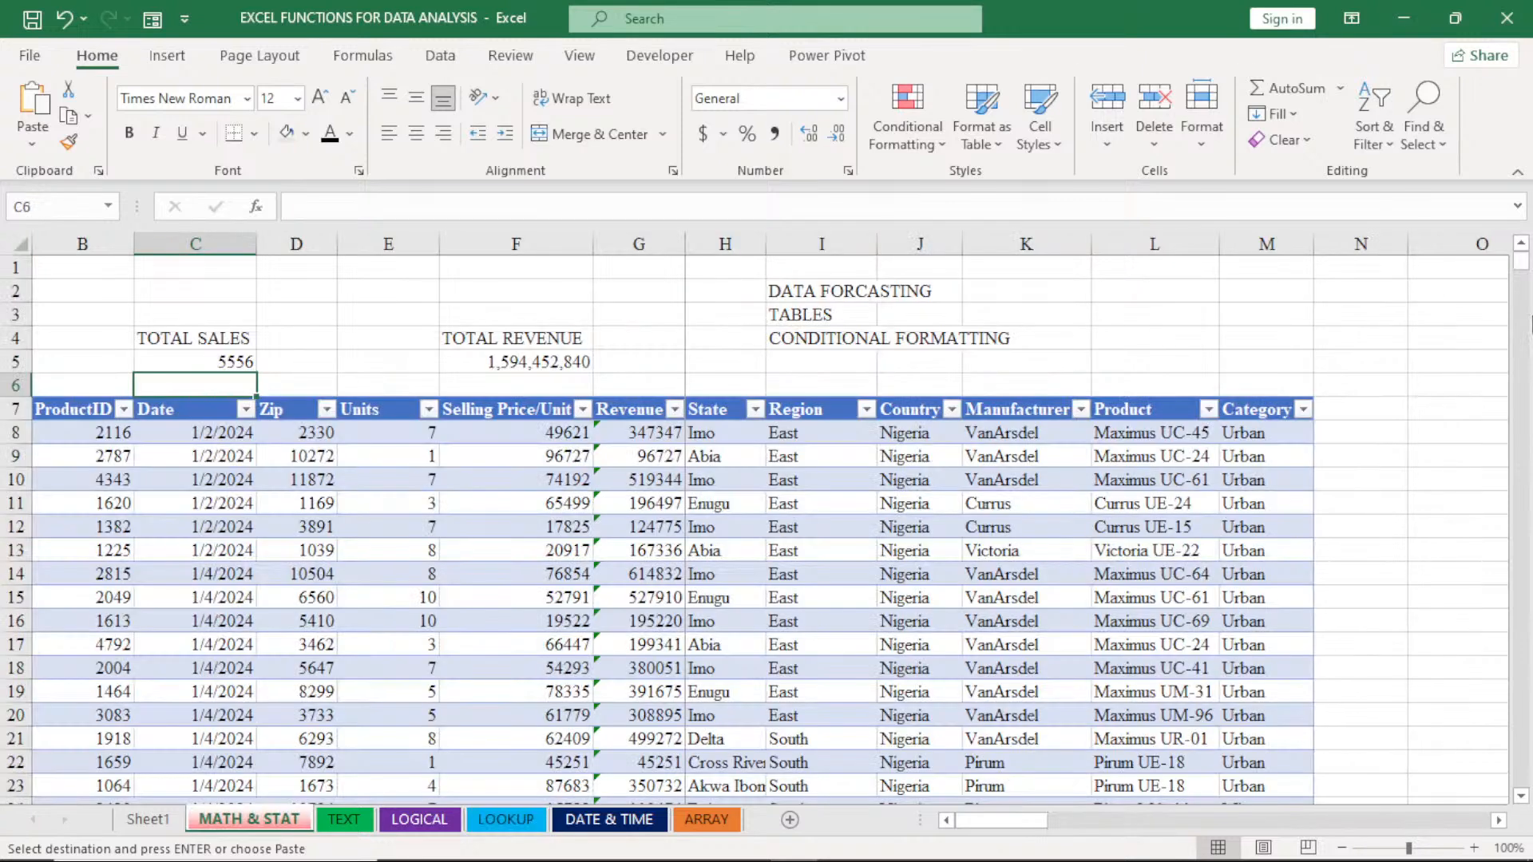
left_click_drag(1521, 264, 1528, 806)
scroll(1359, 750, "down", 2)
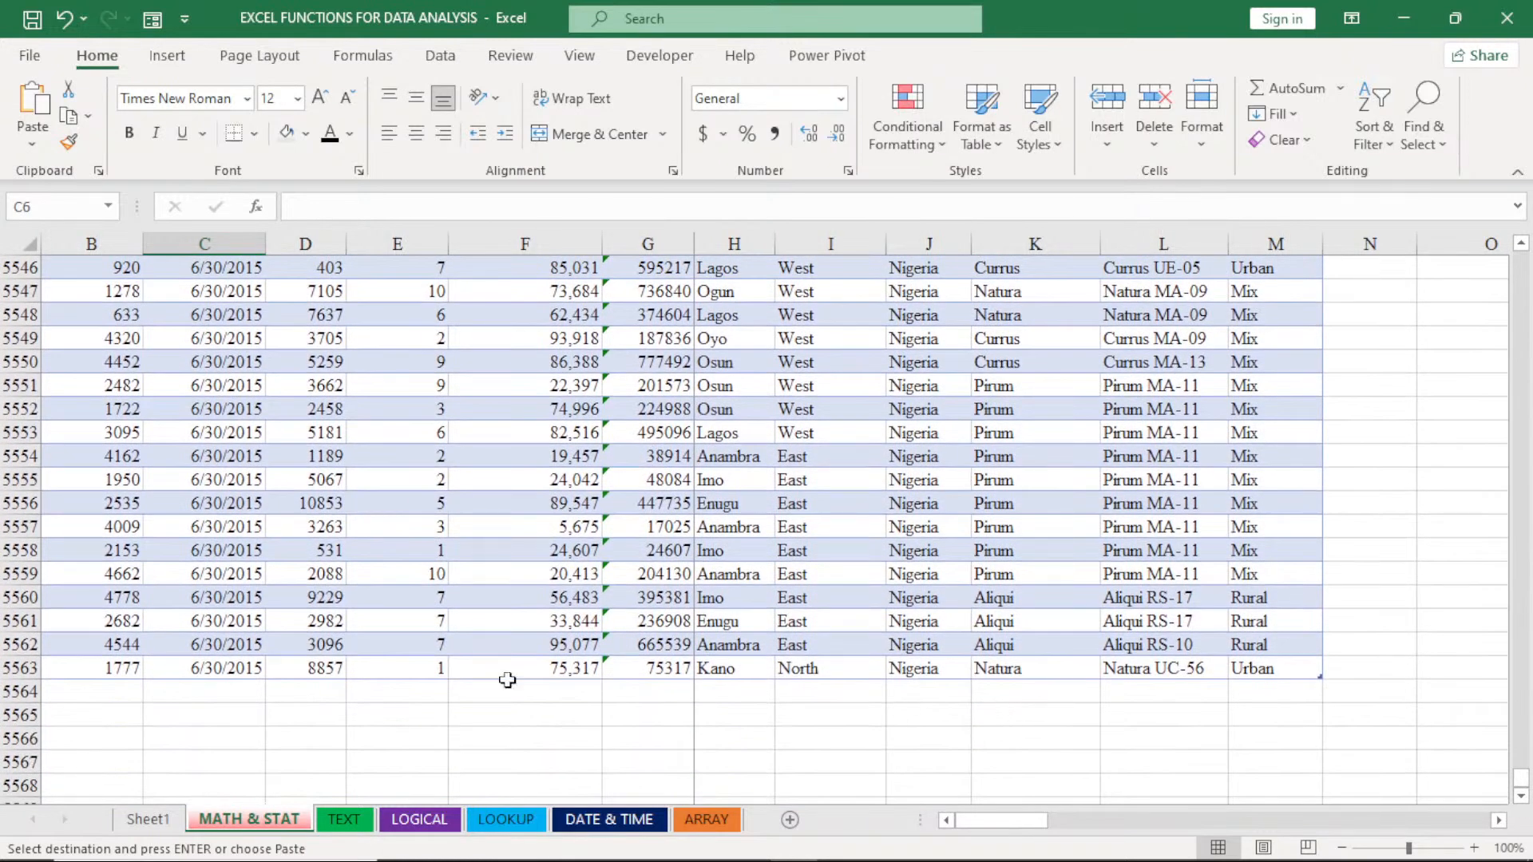
left_click(107, 695)
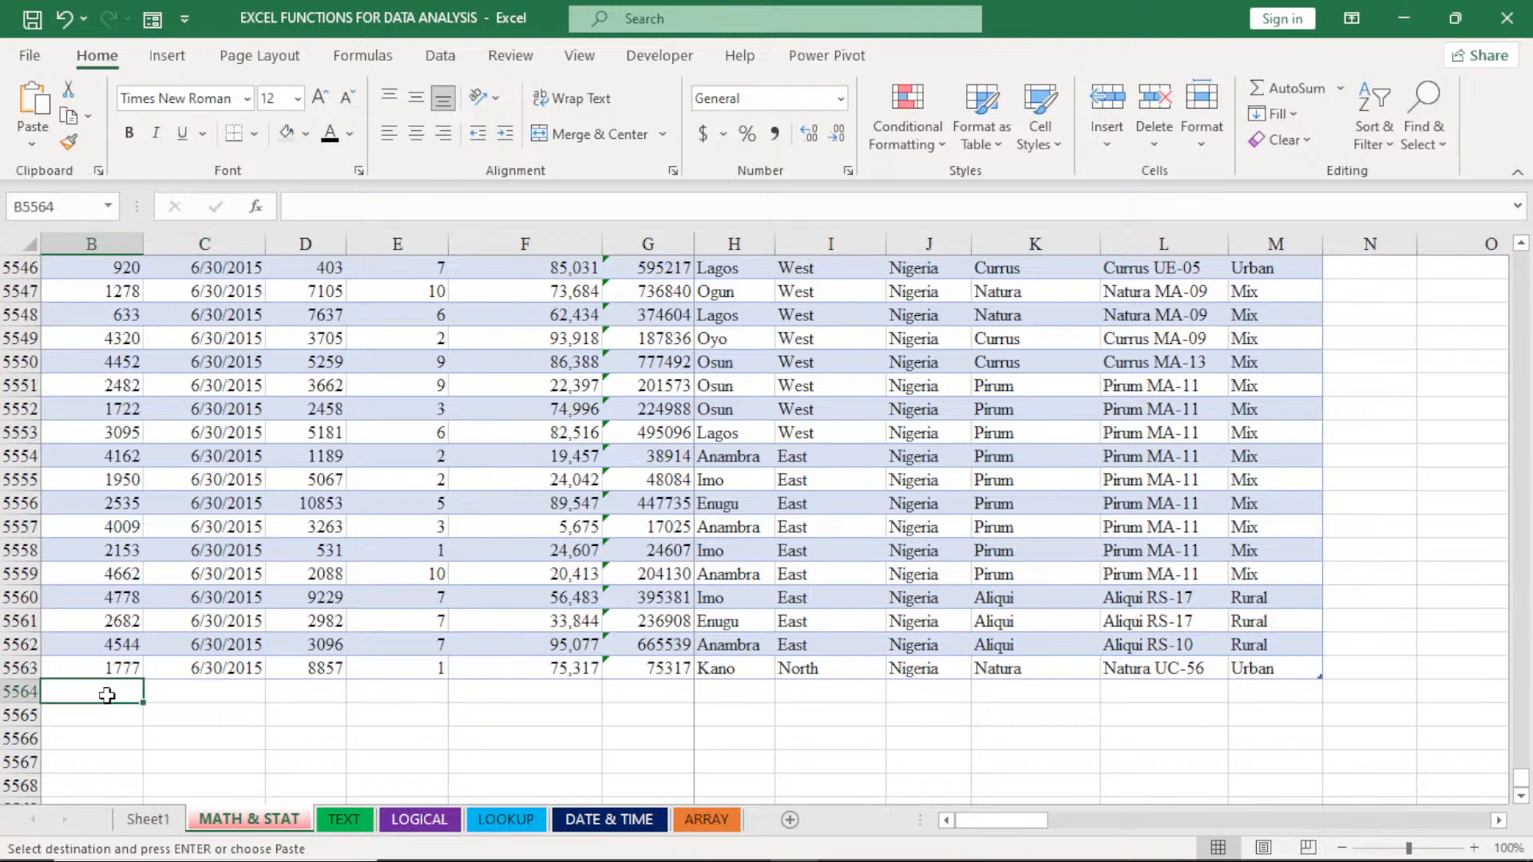
left_click(108, 713)
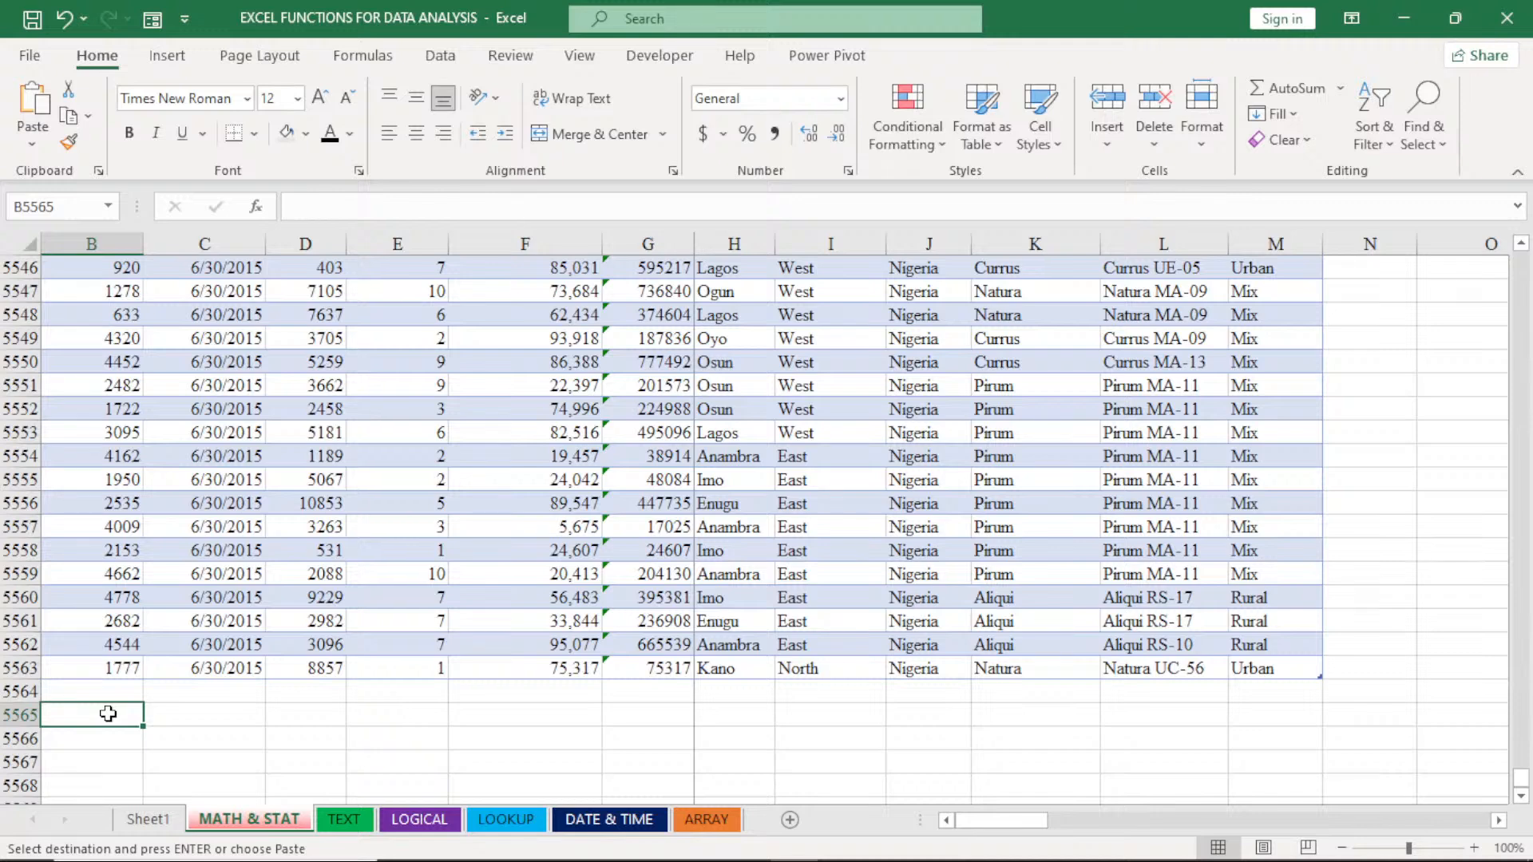
left_click(111, 693)
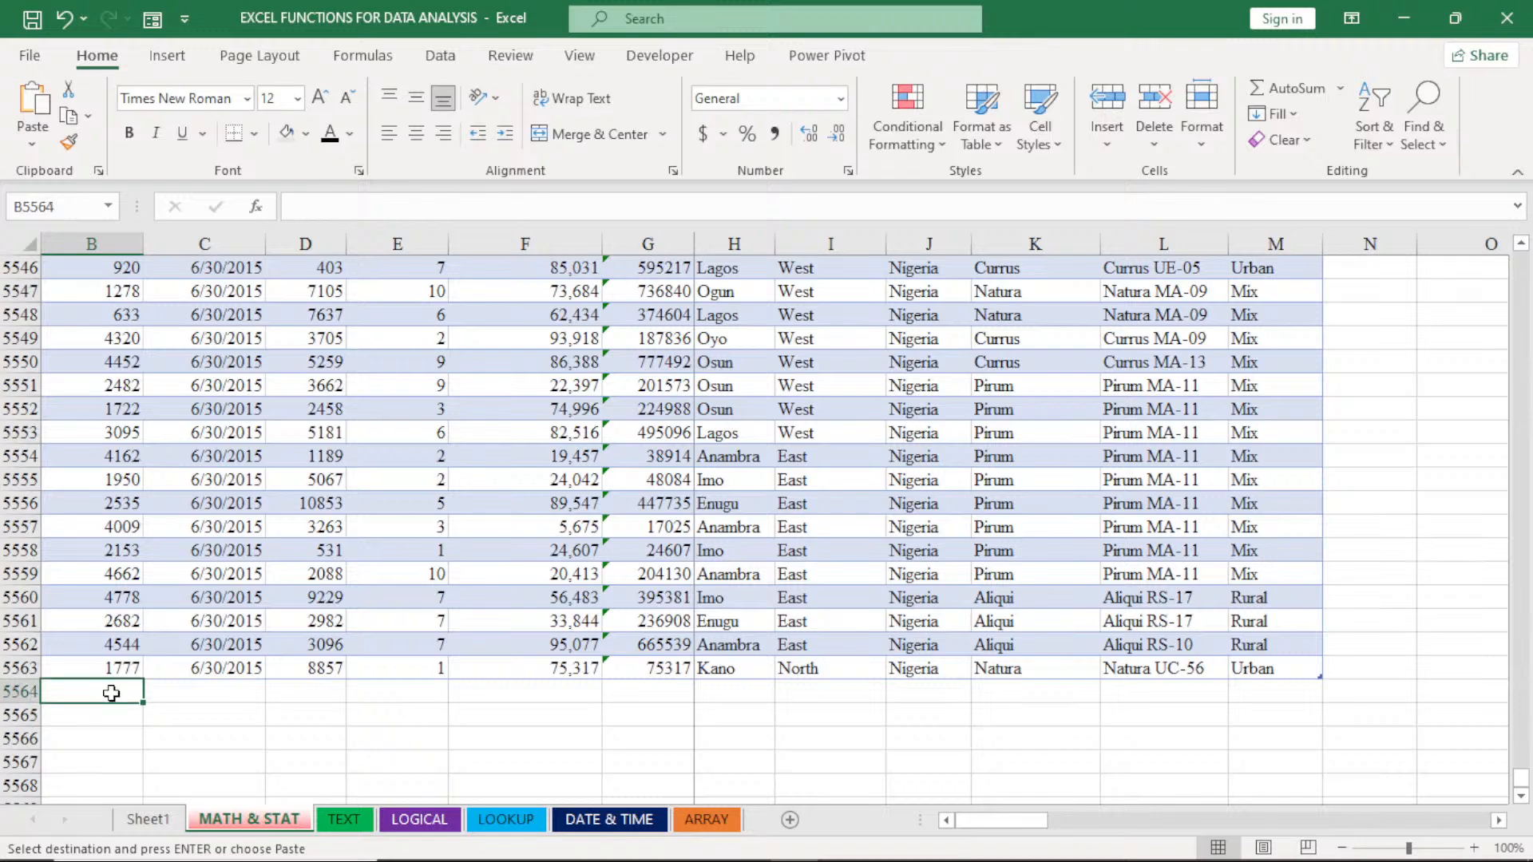
key("ctrl+v")
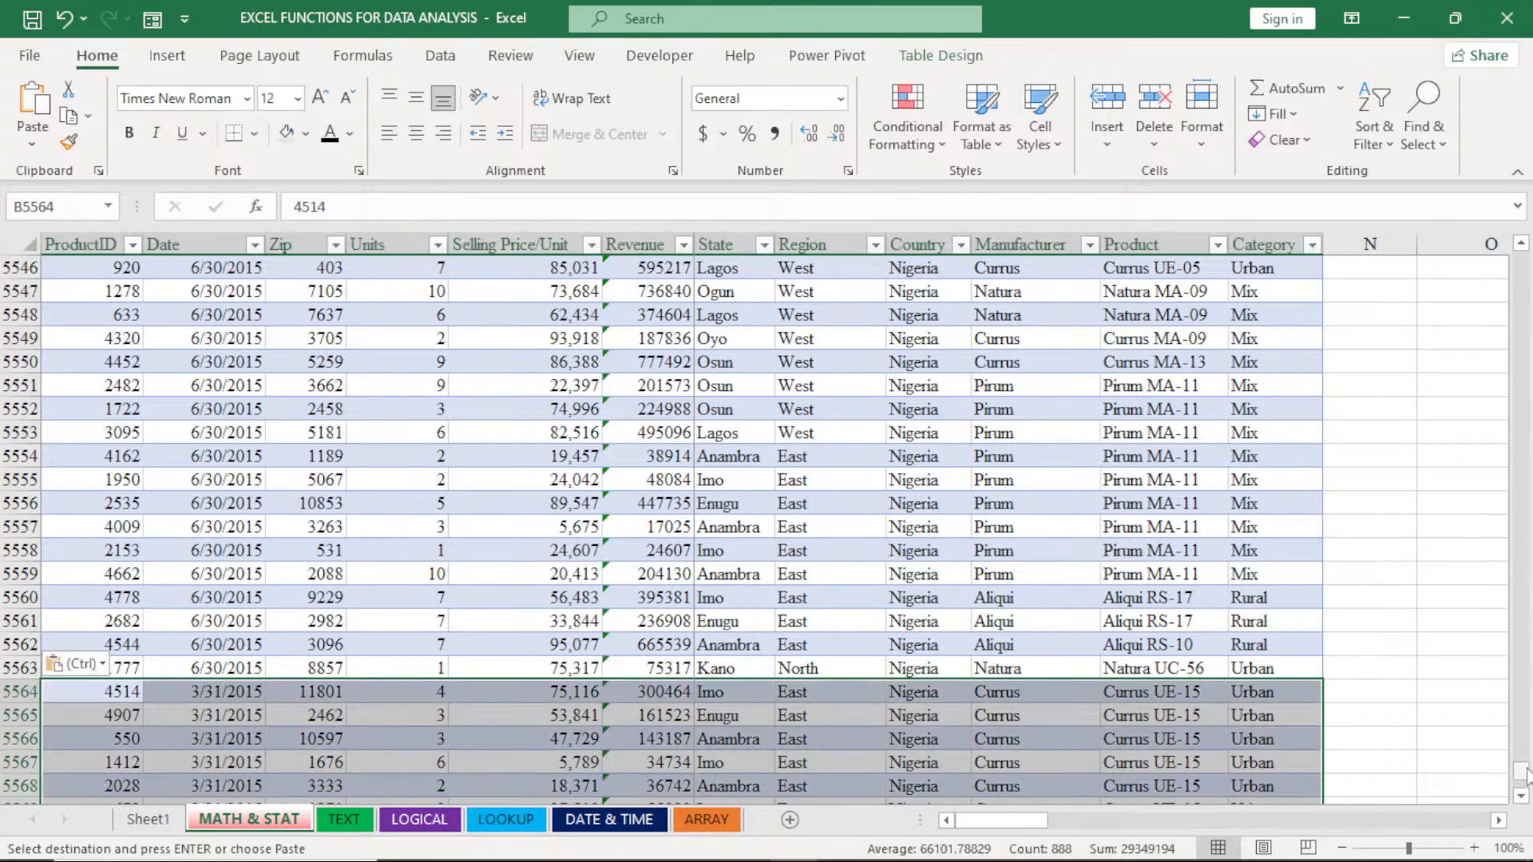
left_click_drag(1526, 774, 1521, 247)
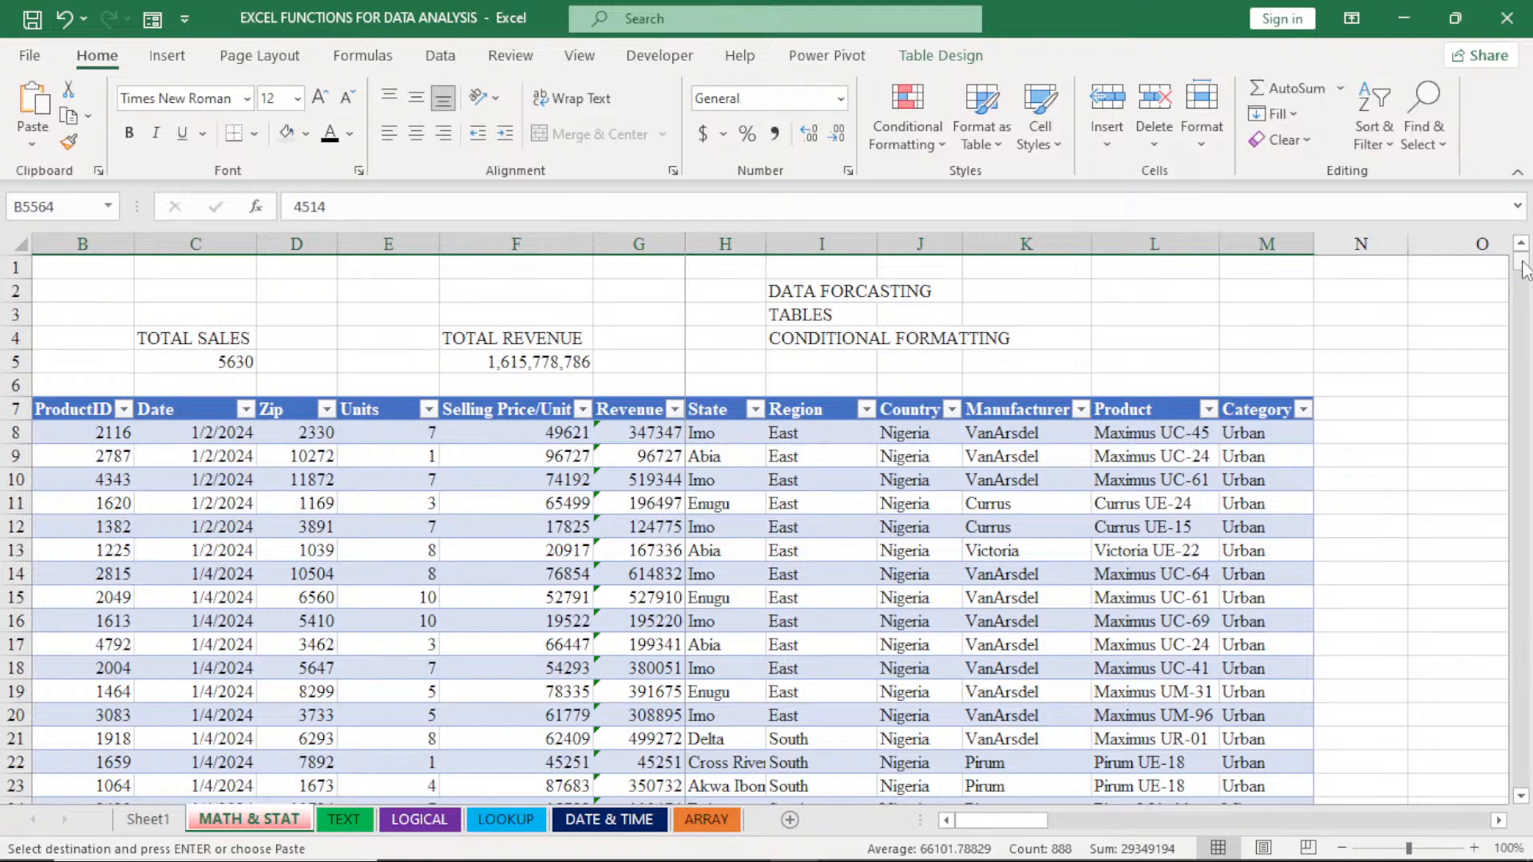
- Add a Total Row at the end of the MATH & STAT table
left_click_drag(1524, 270, 1524, 813)
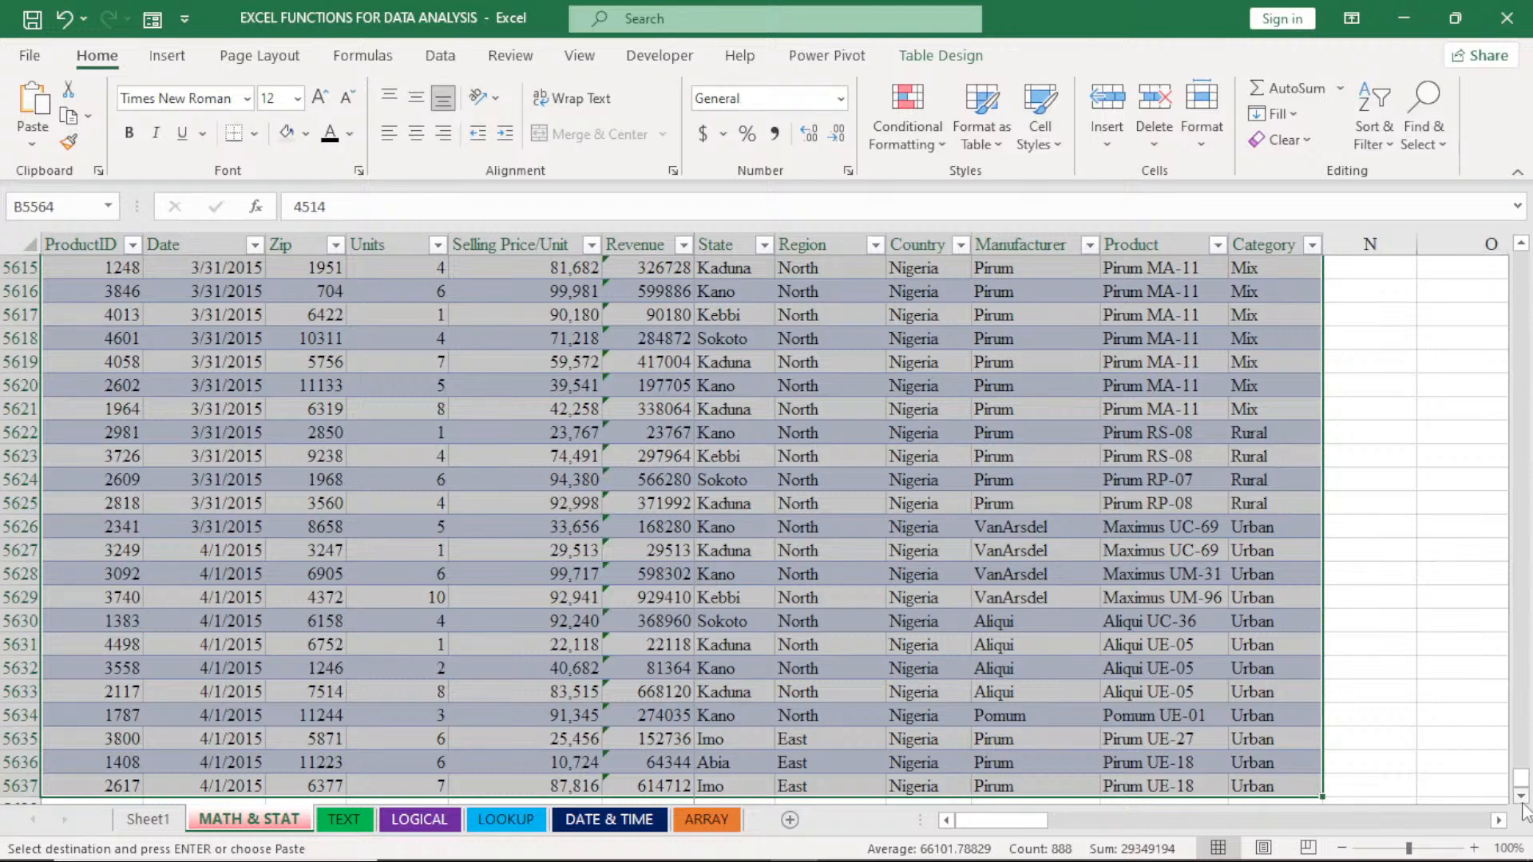
scroll(1522, 802, "down", 1)
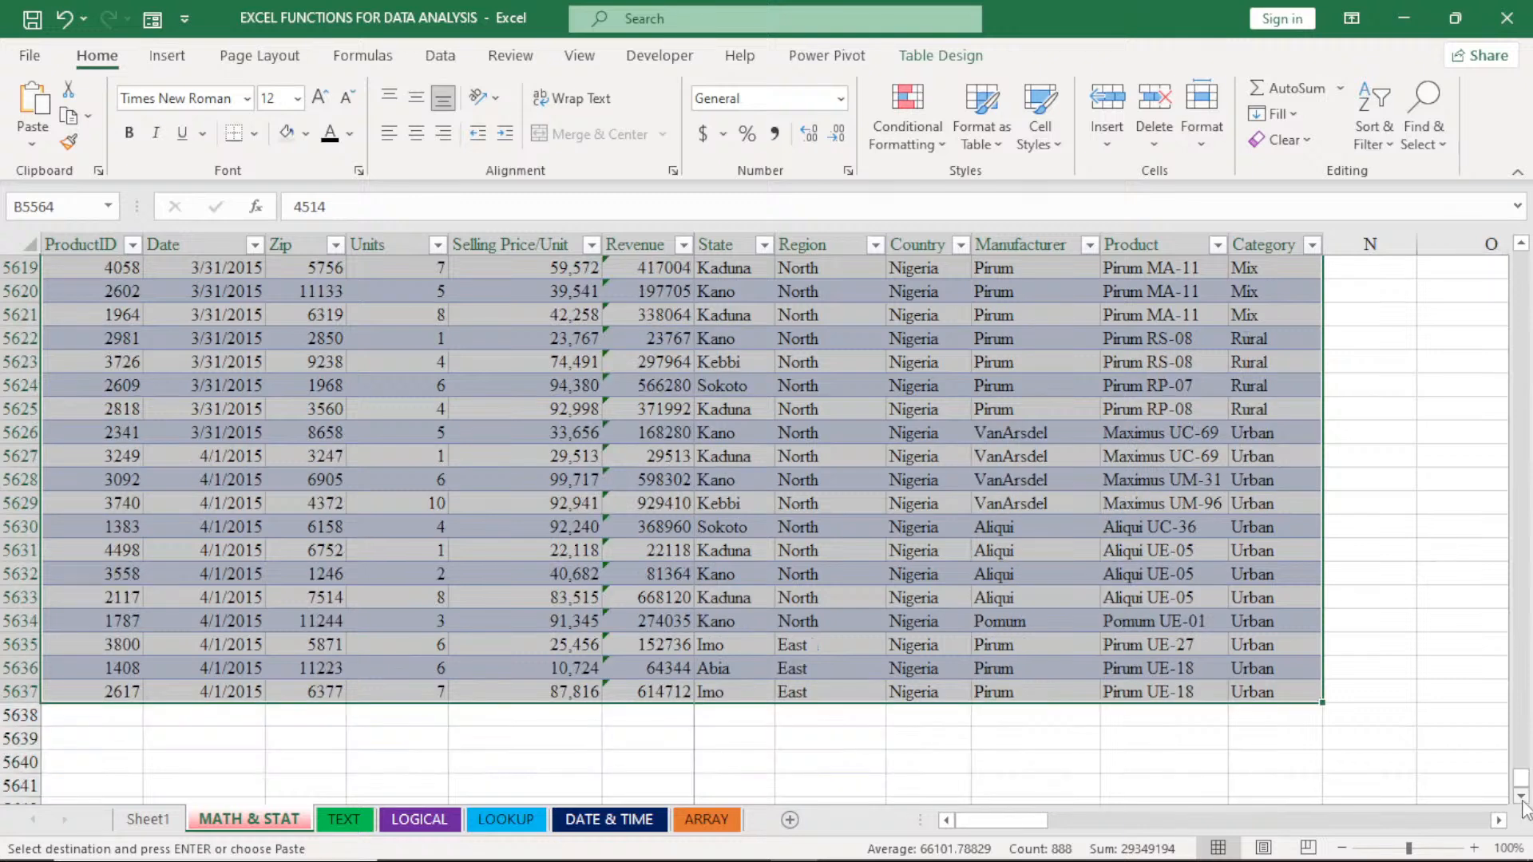
left_click(1370, 479)
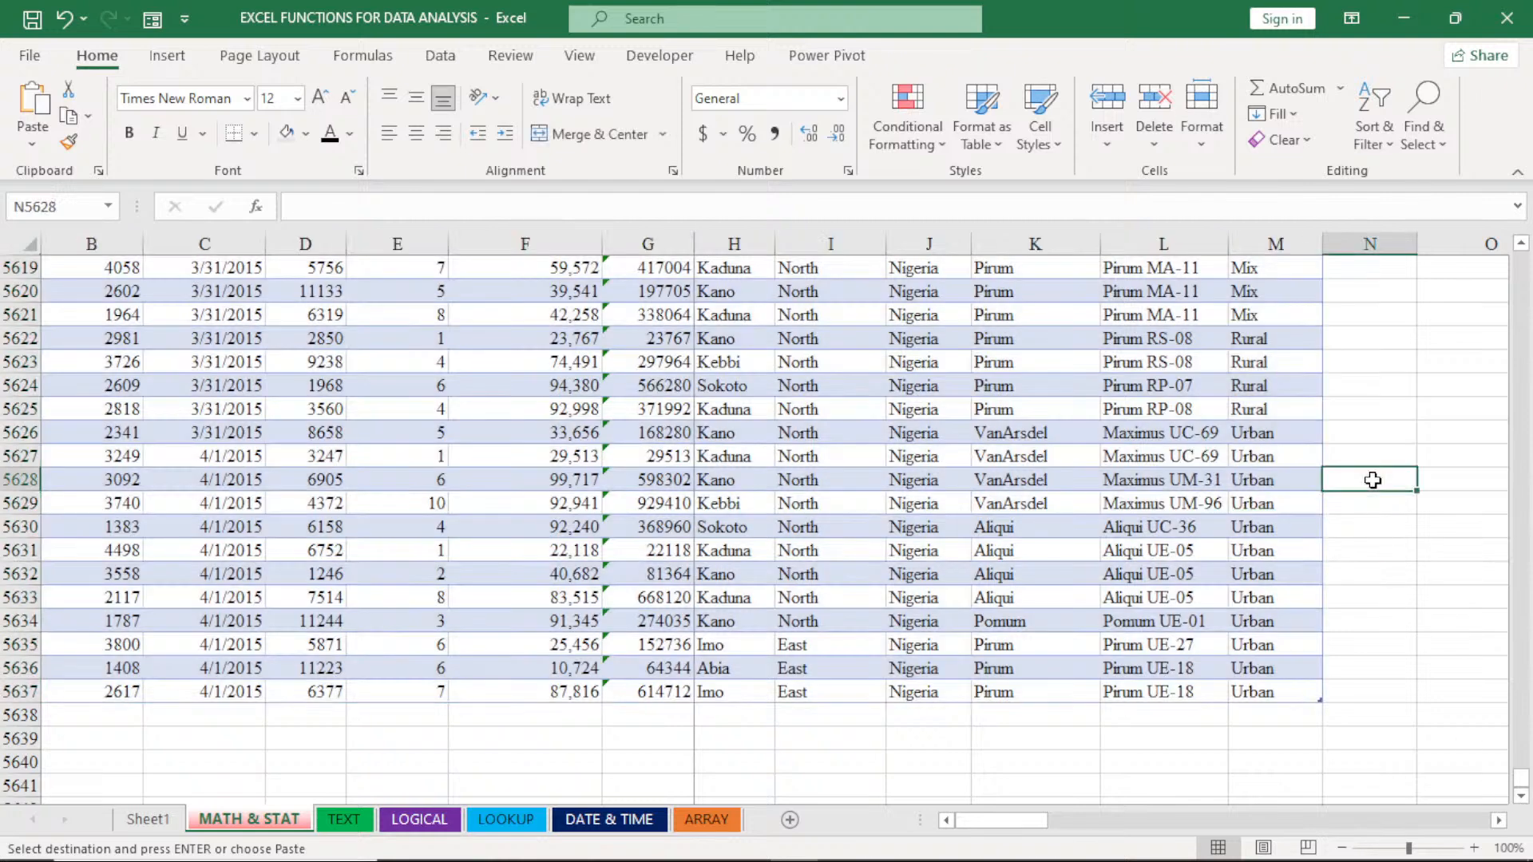
left_click(1087, 509)
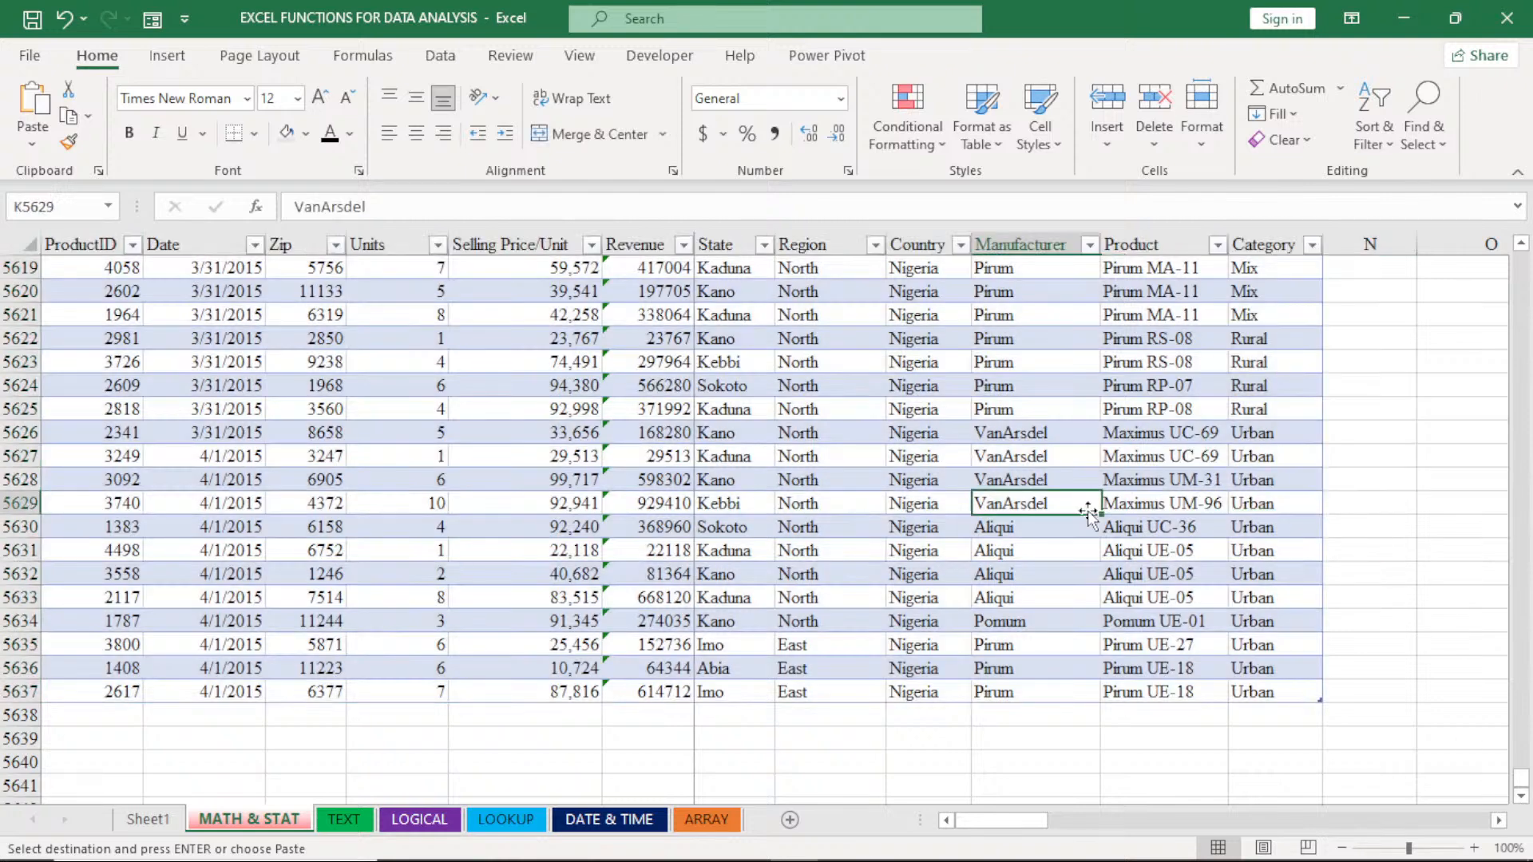
left_click(942, 56)
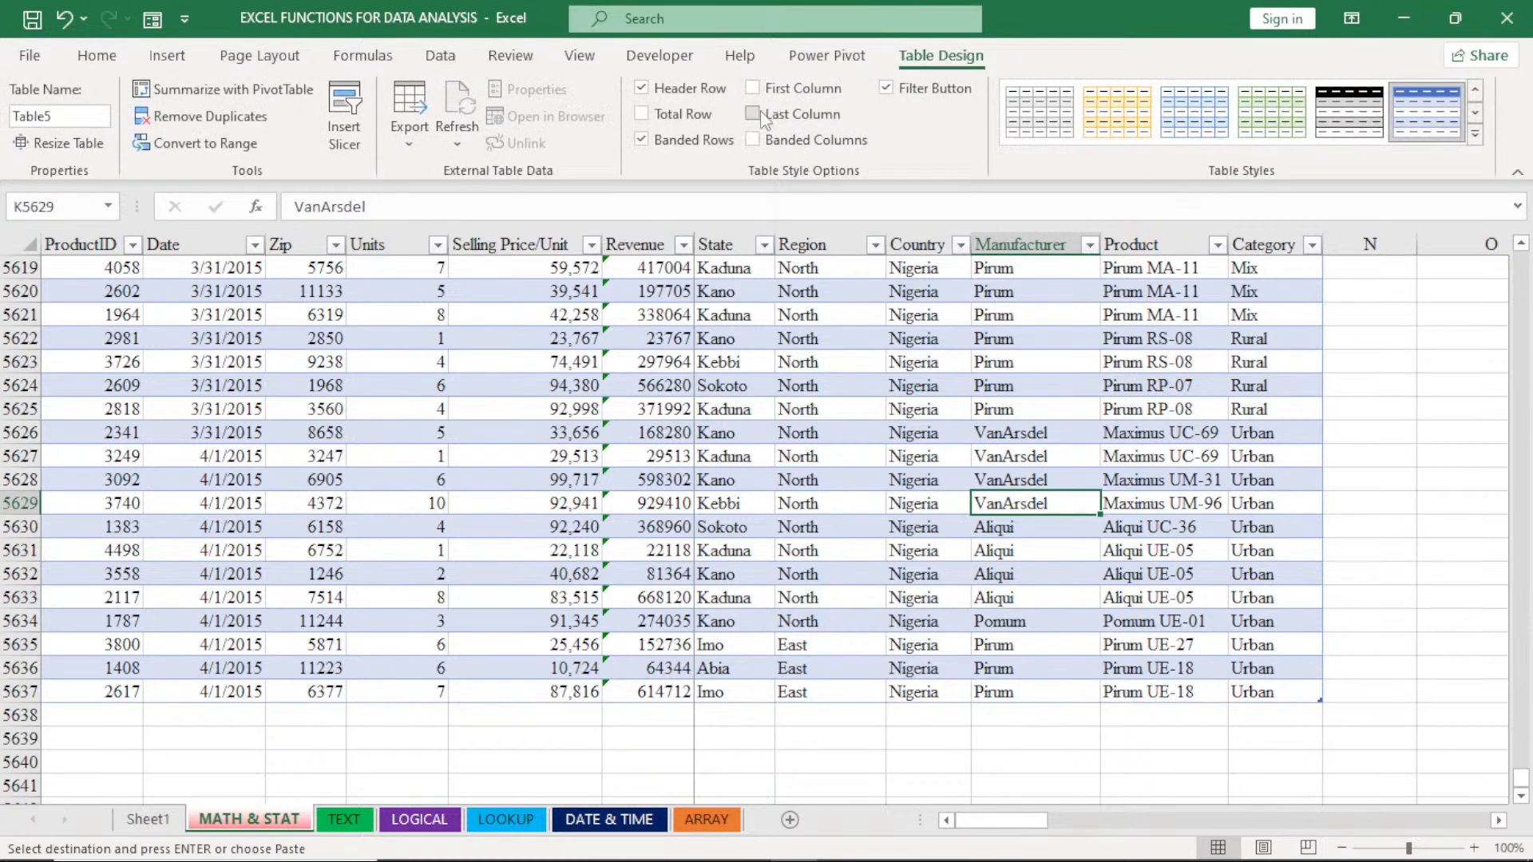
left_click(642, 114)
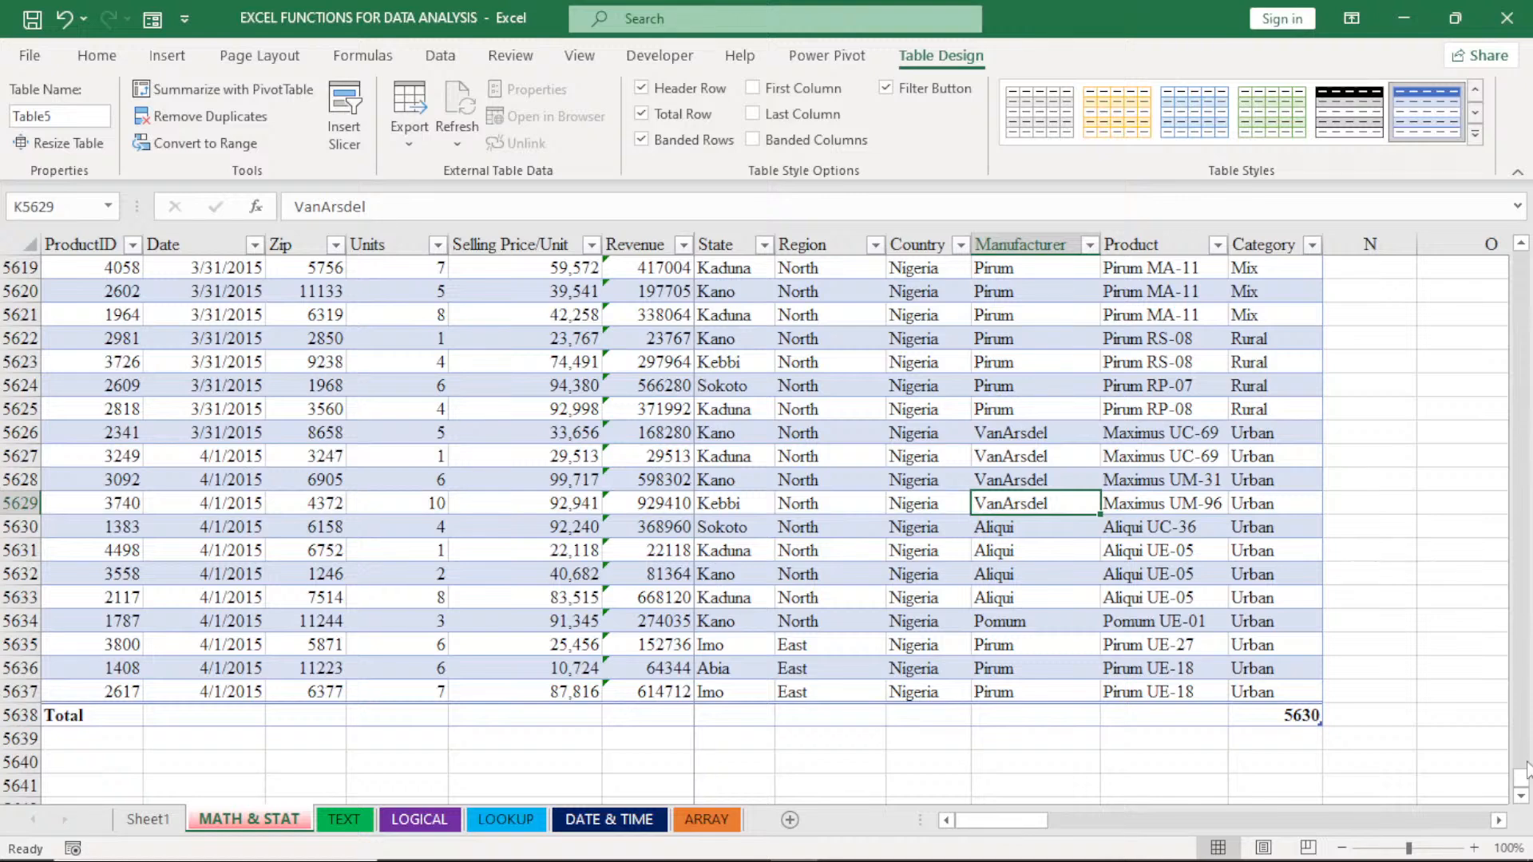
- Set the Revenue column's total cell G5638 to Sum and autofit the Revenue column to its contents
left_click_drag(1525, 768, 1529, 815)
left_click(659, 716)
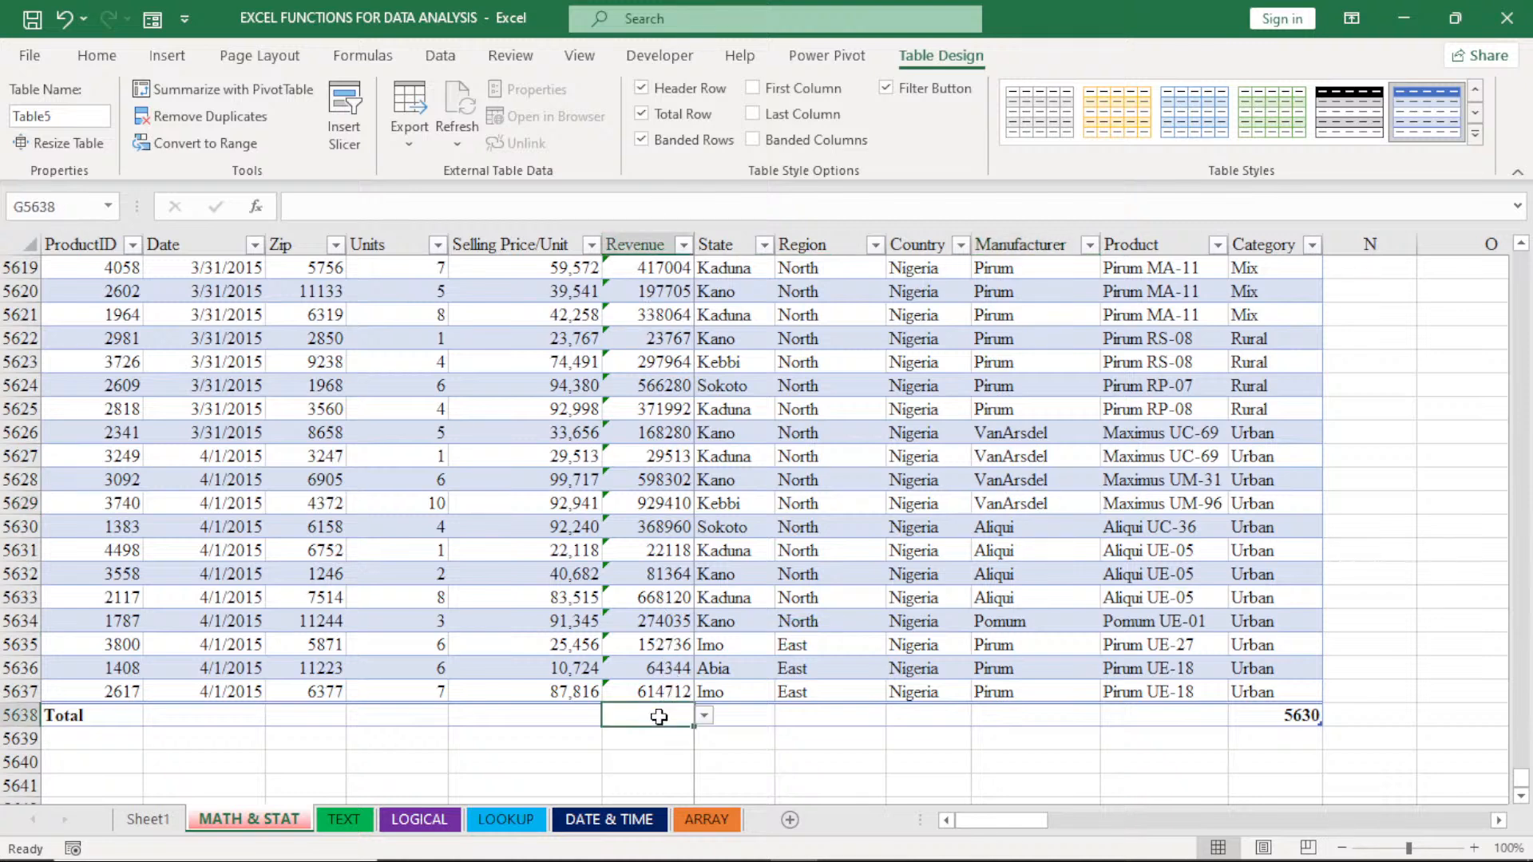
left_click(704, 716)
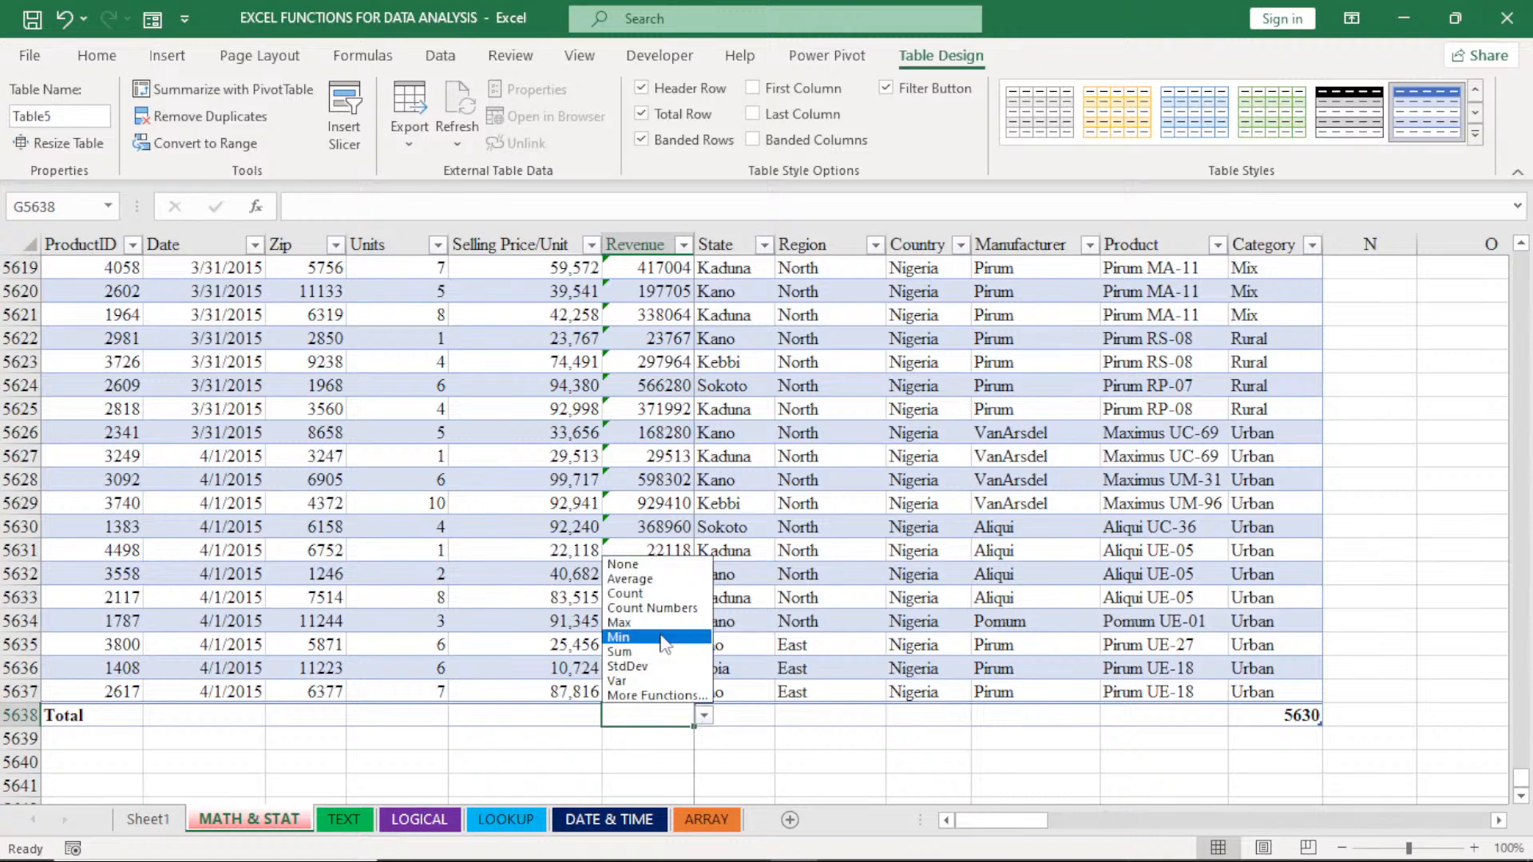
left_click(663, 651)
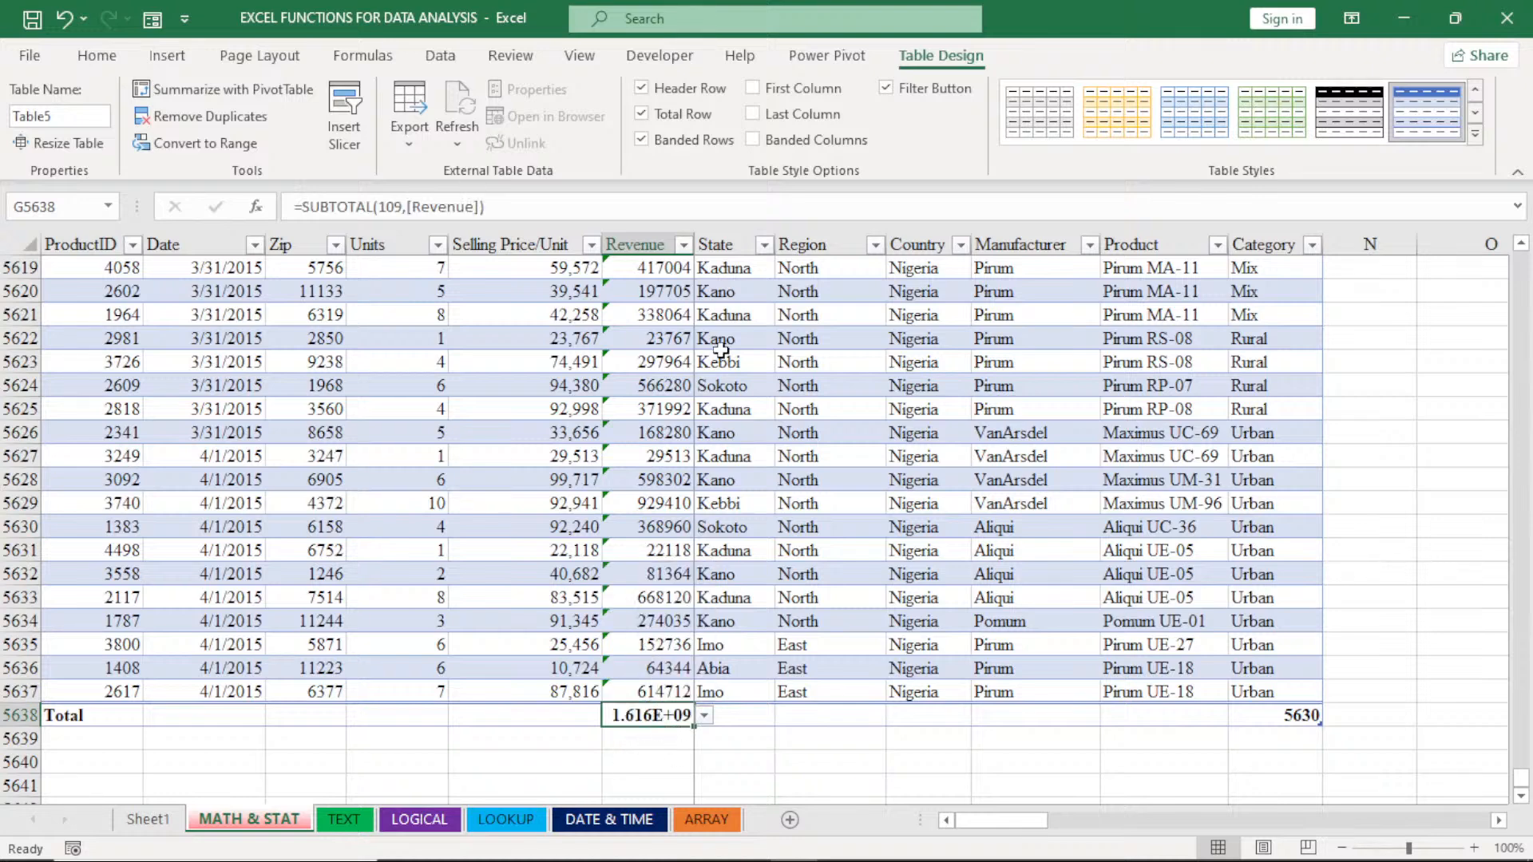
double_click(693, 232)
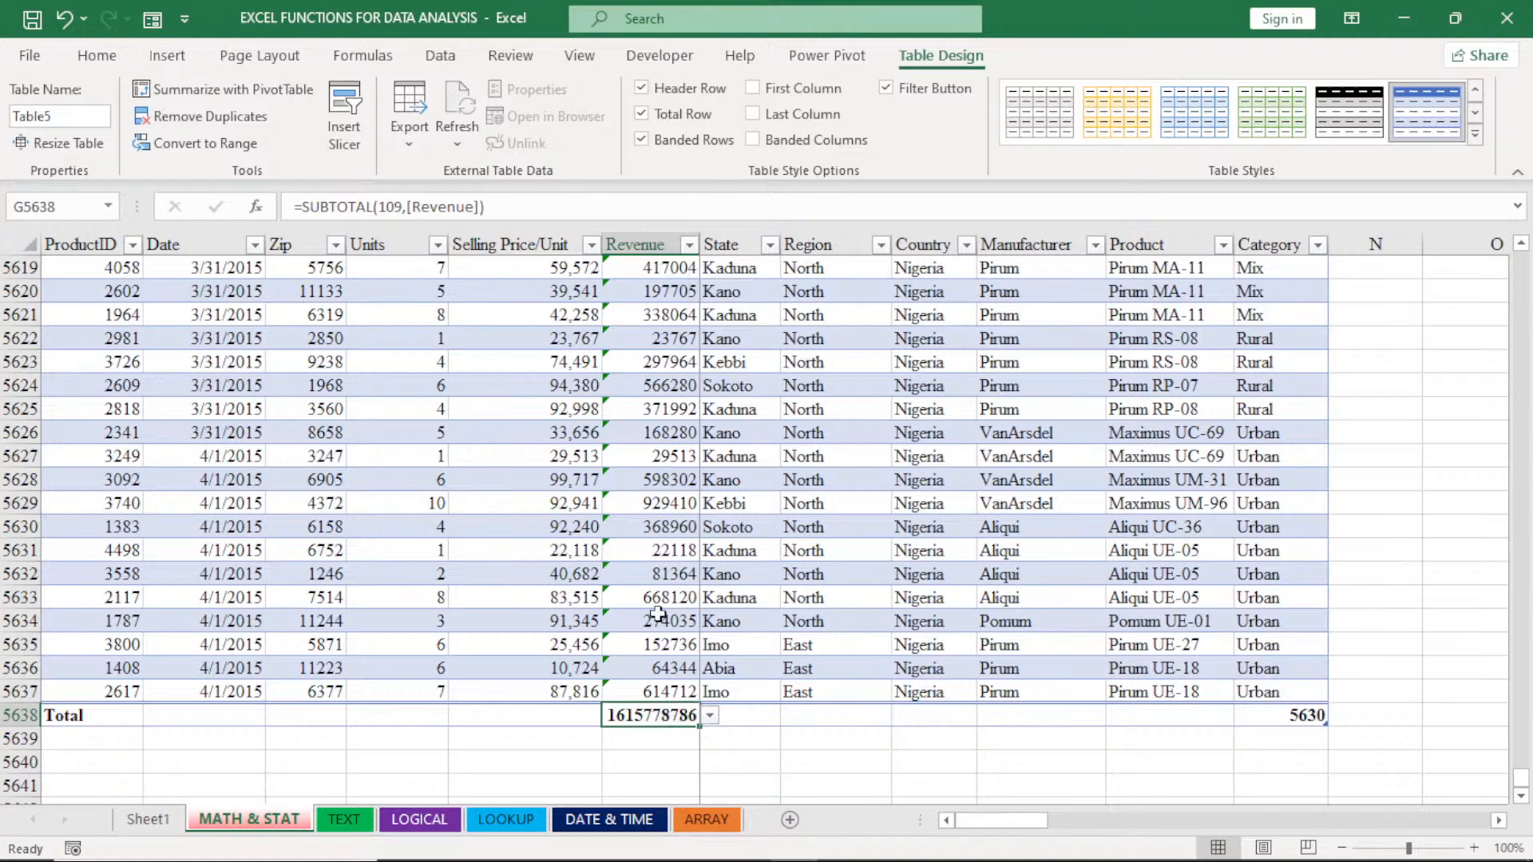
- Try Average, Max, Min and Count in the Revenue column's total cell and return it to Sum
left_click(709, 715)
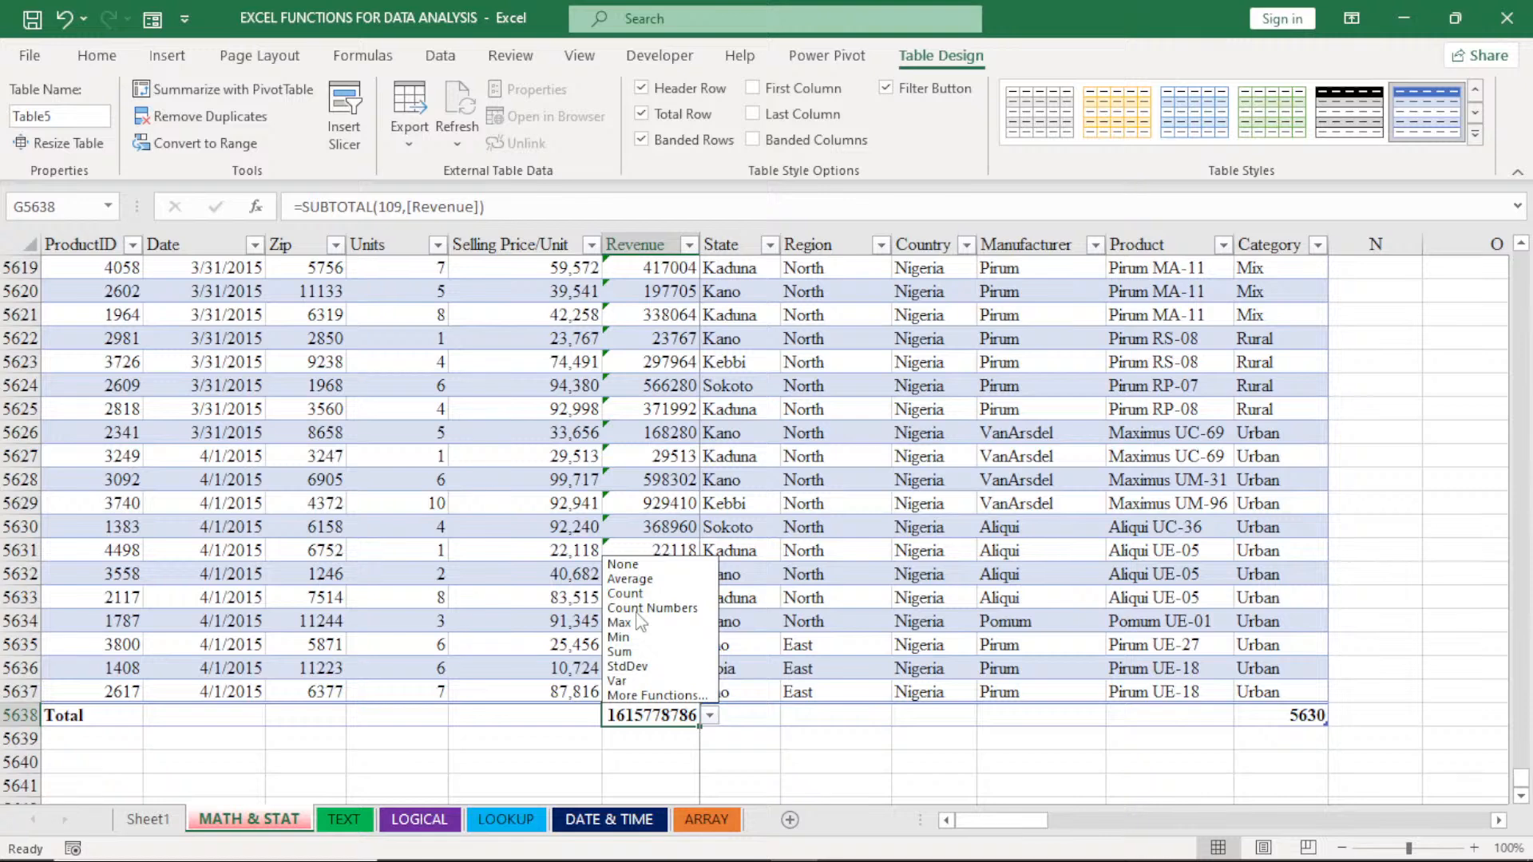
left_click(631, 579)
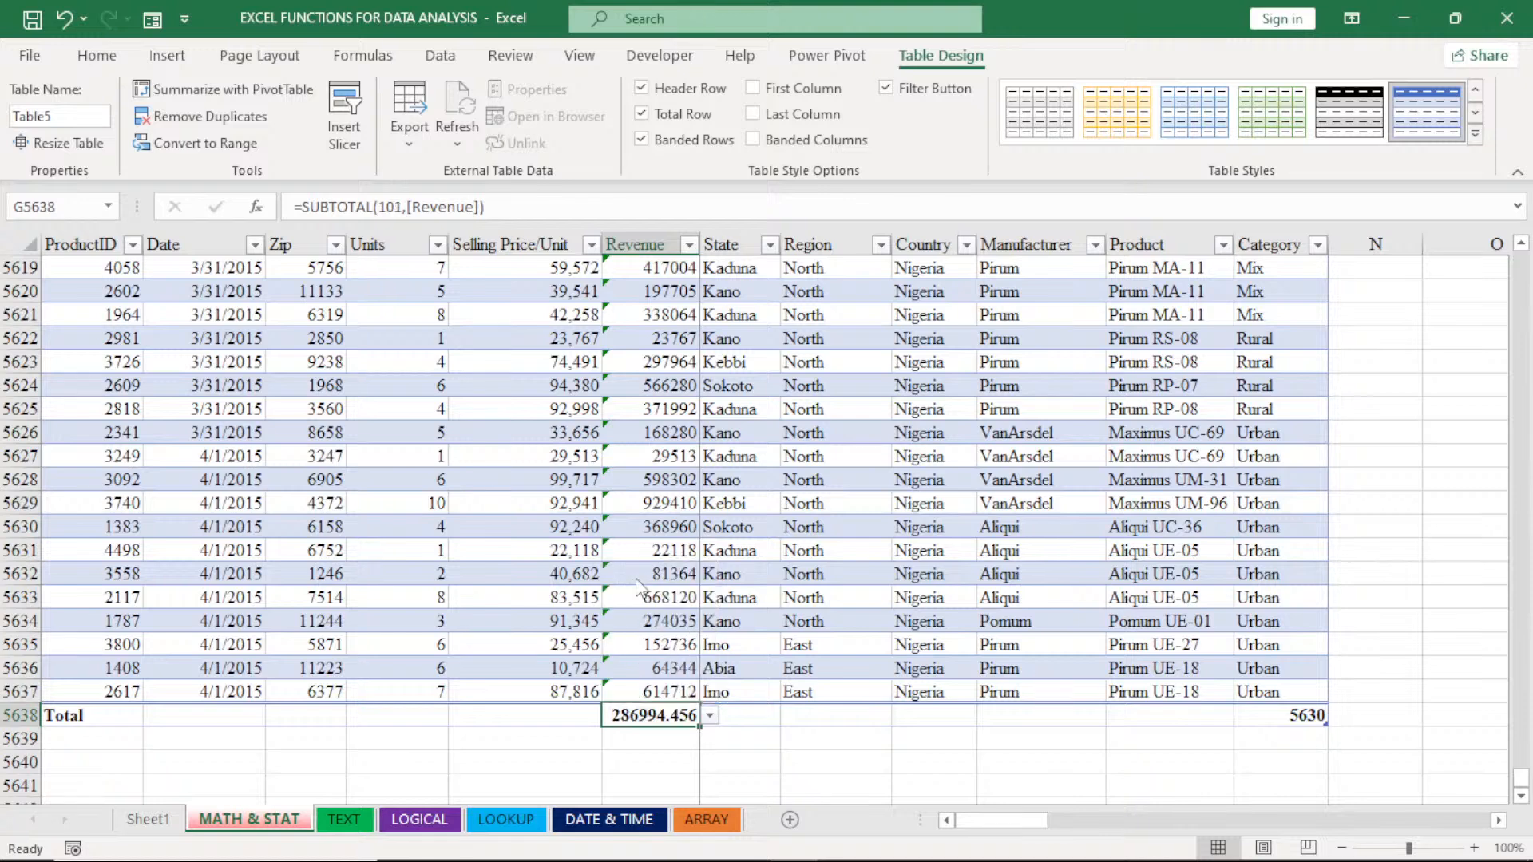
left_click(709, 715)
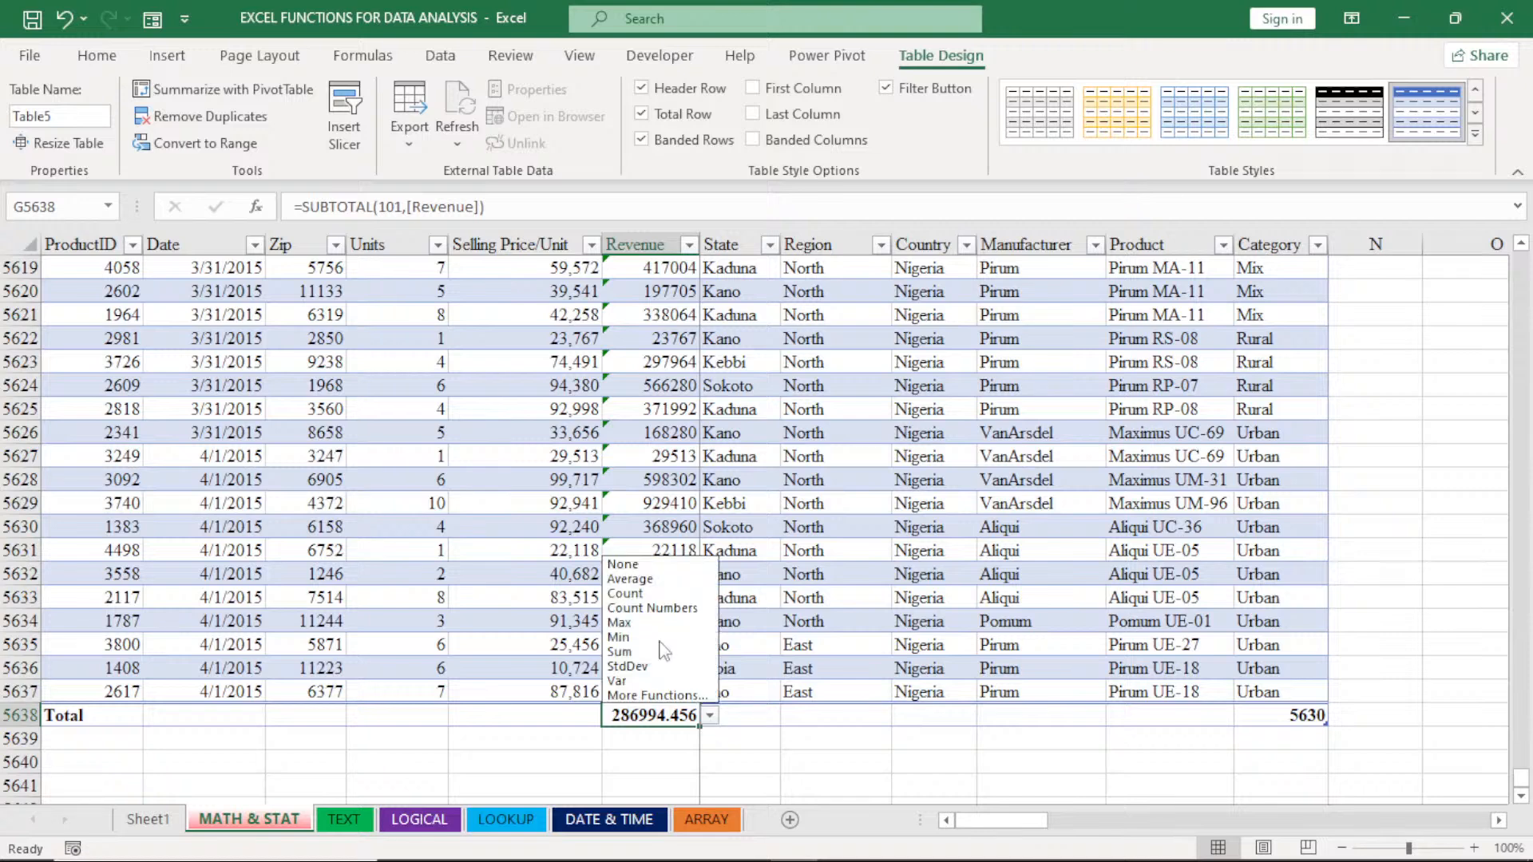
left_click(656, 623)
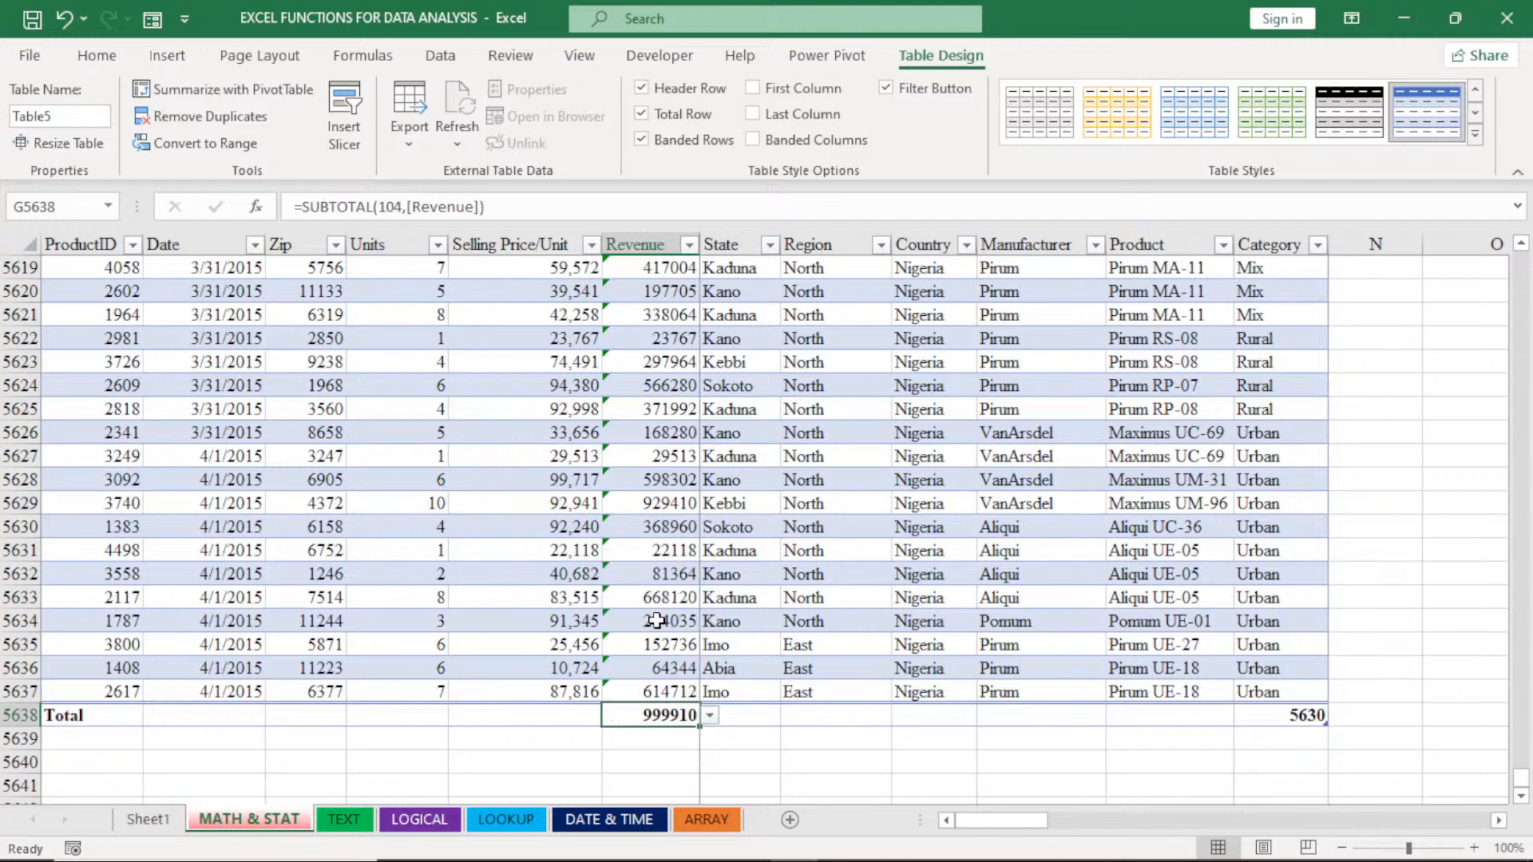
left_click(709, 716)
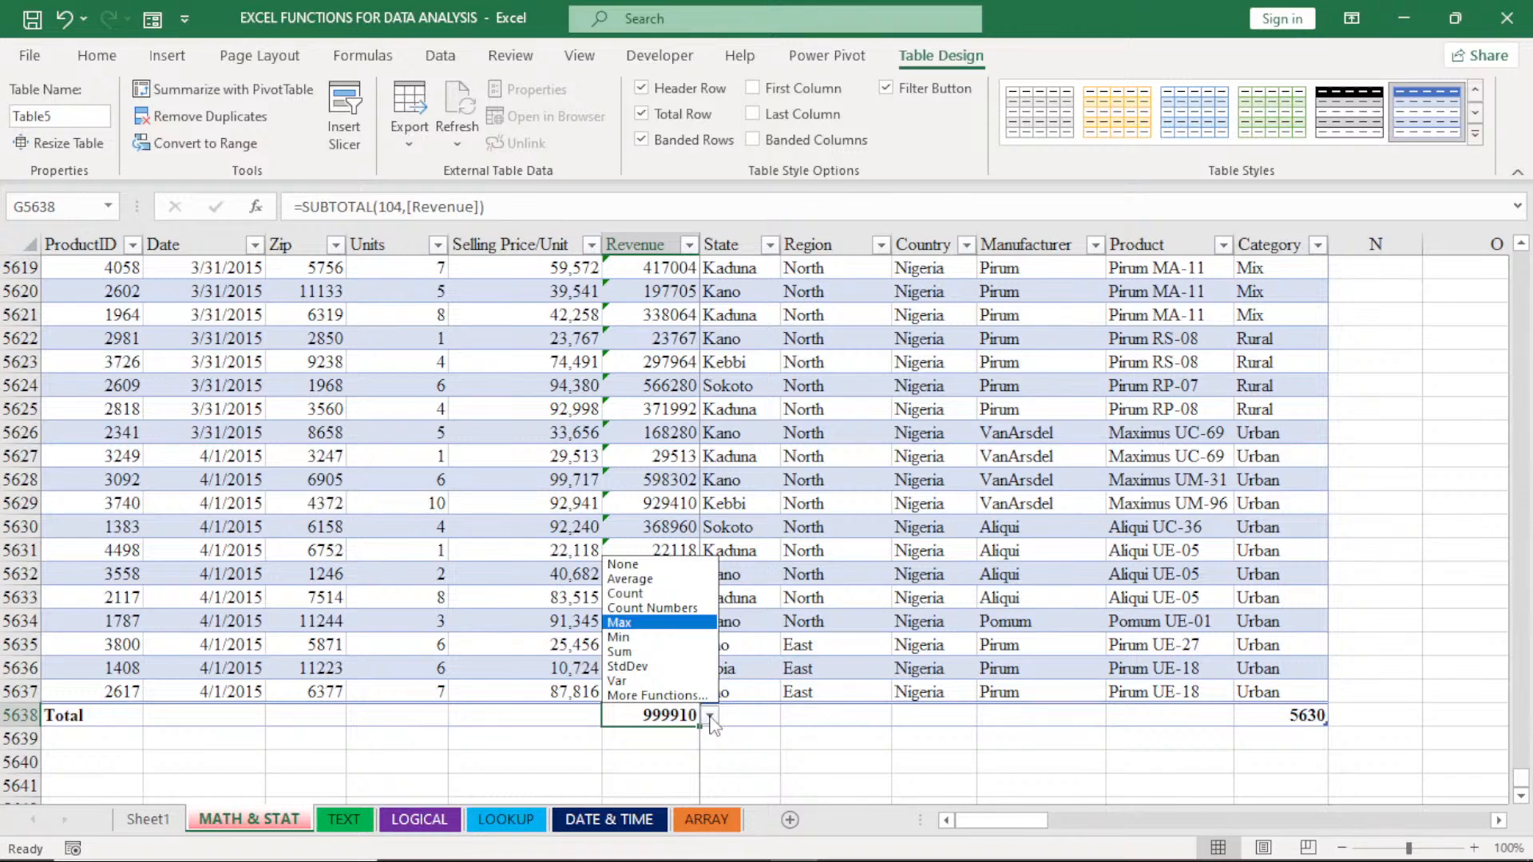
key("Down")
key("Return")
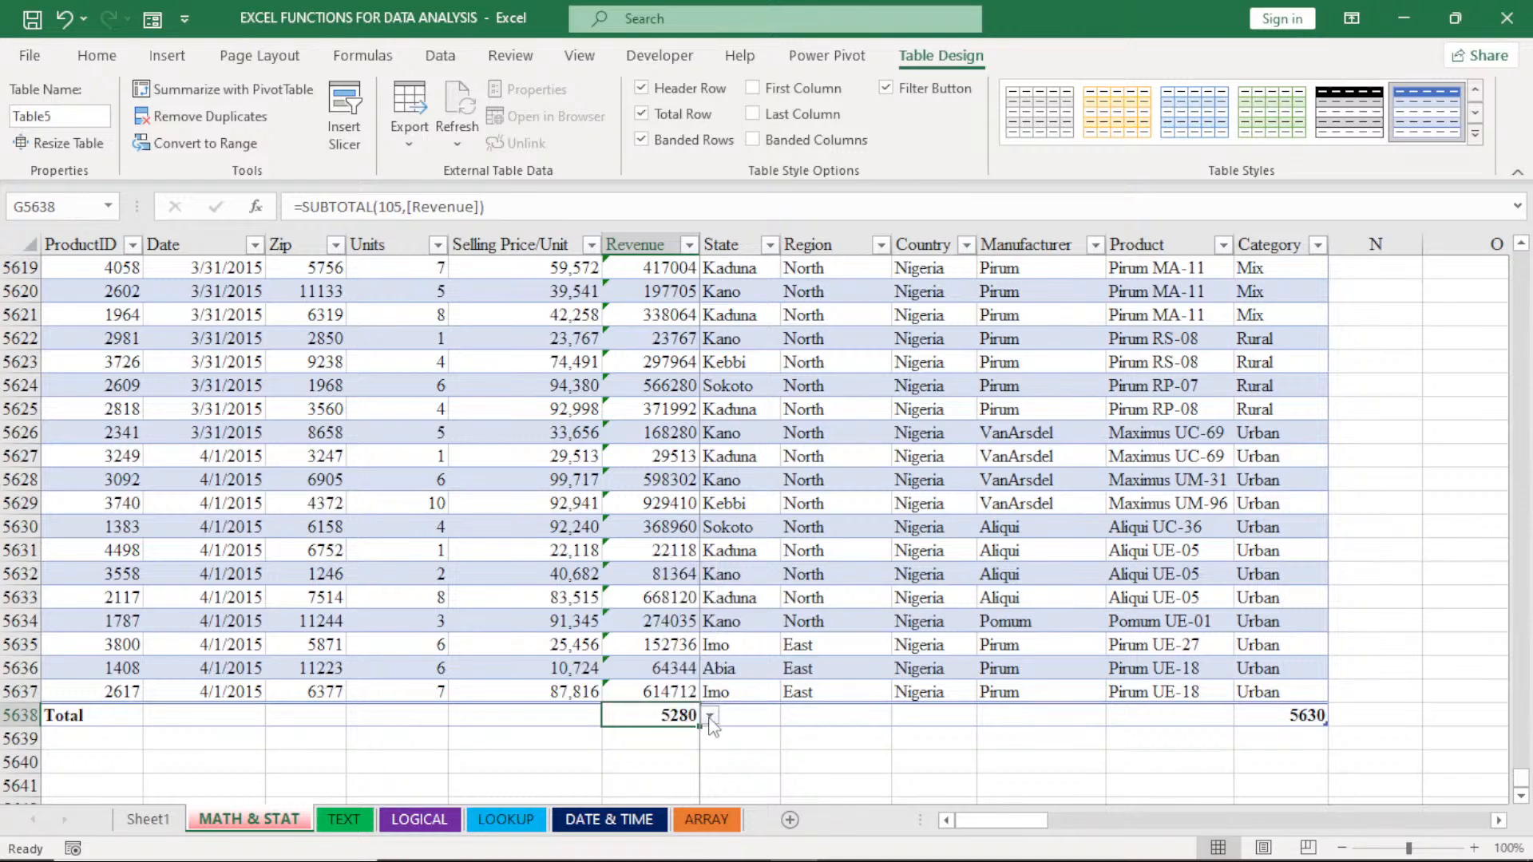
left_click(709, 716)
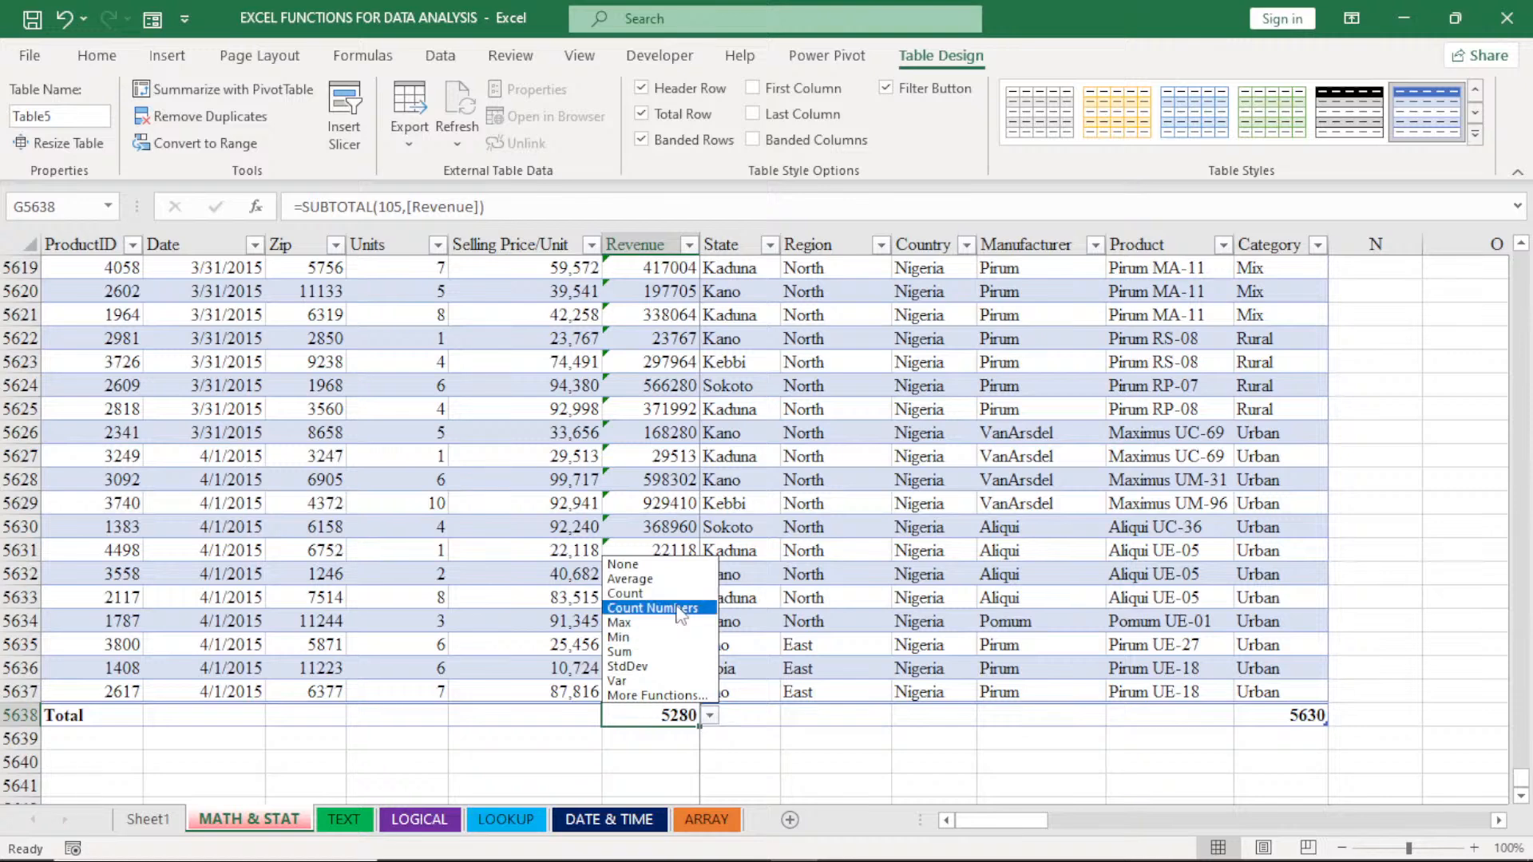
left_click(638, 594)
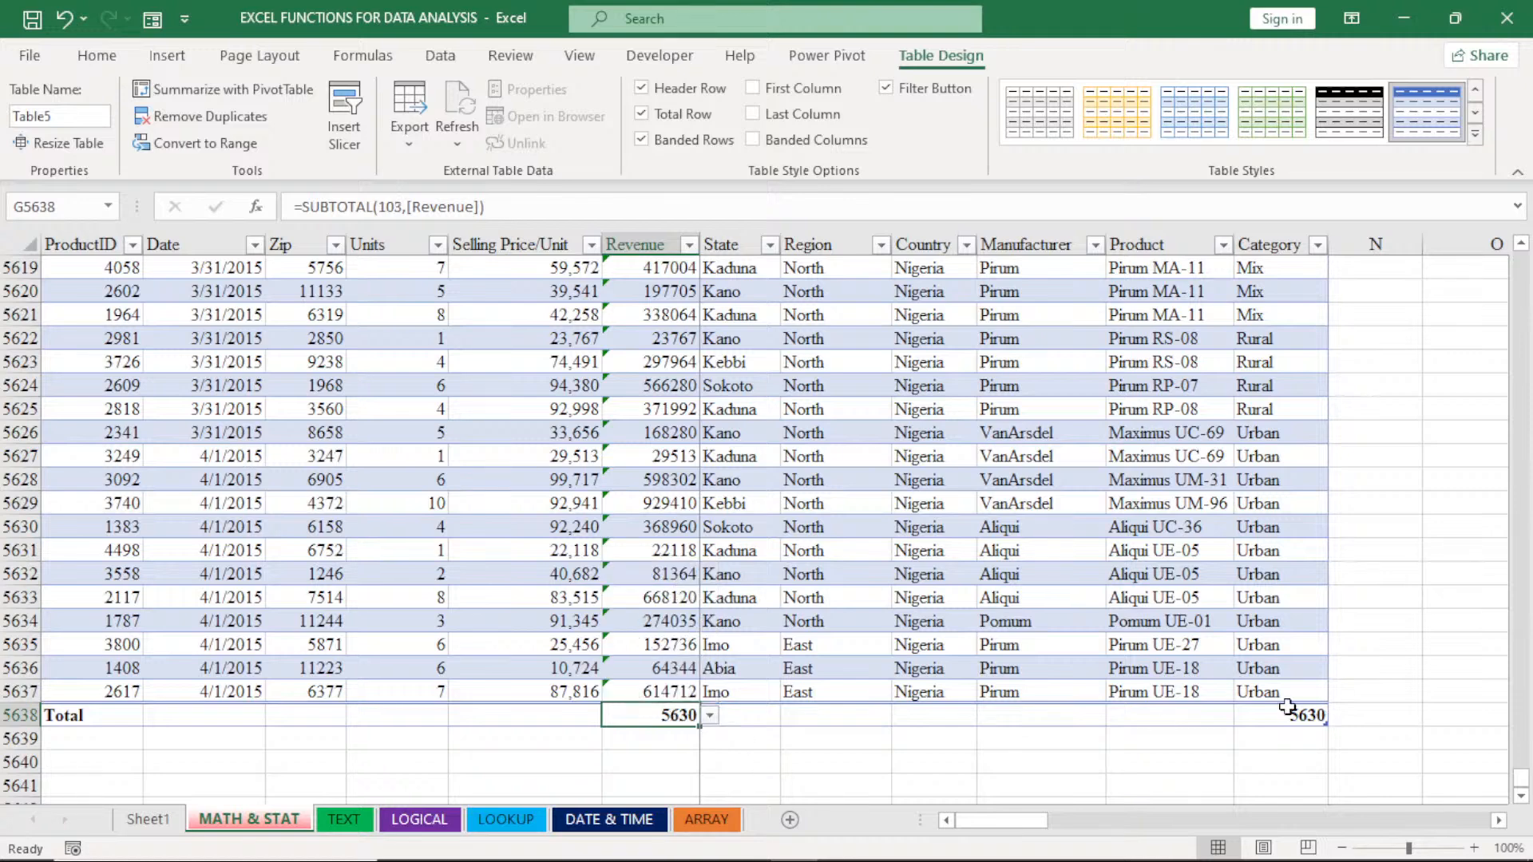
left_click(710, 716)
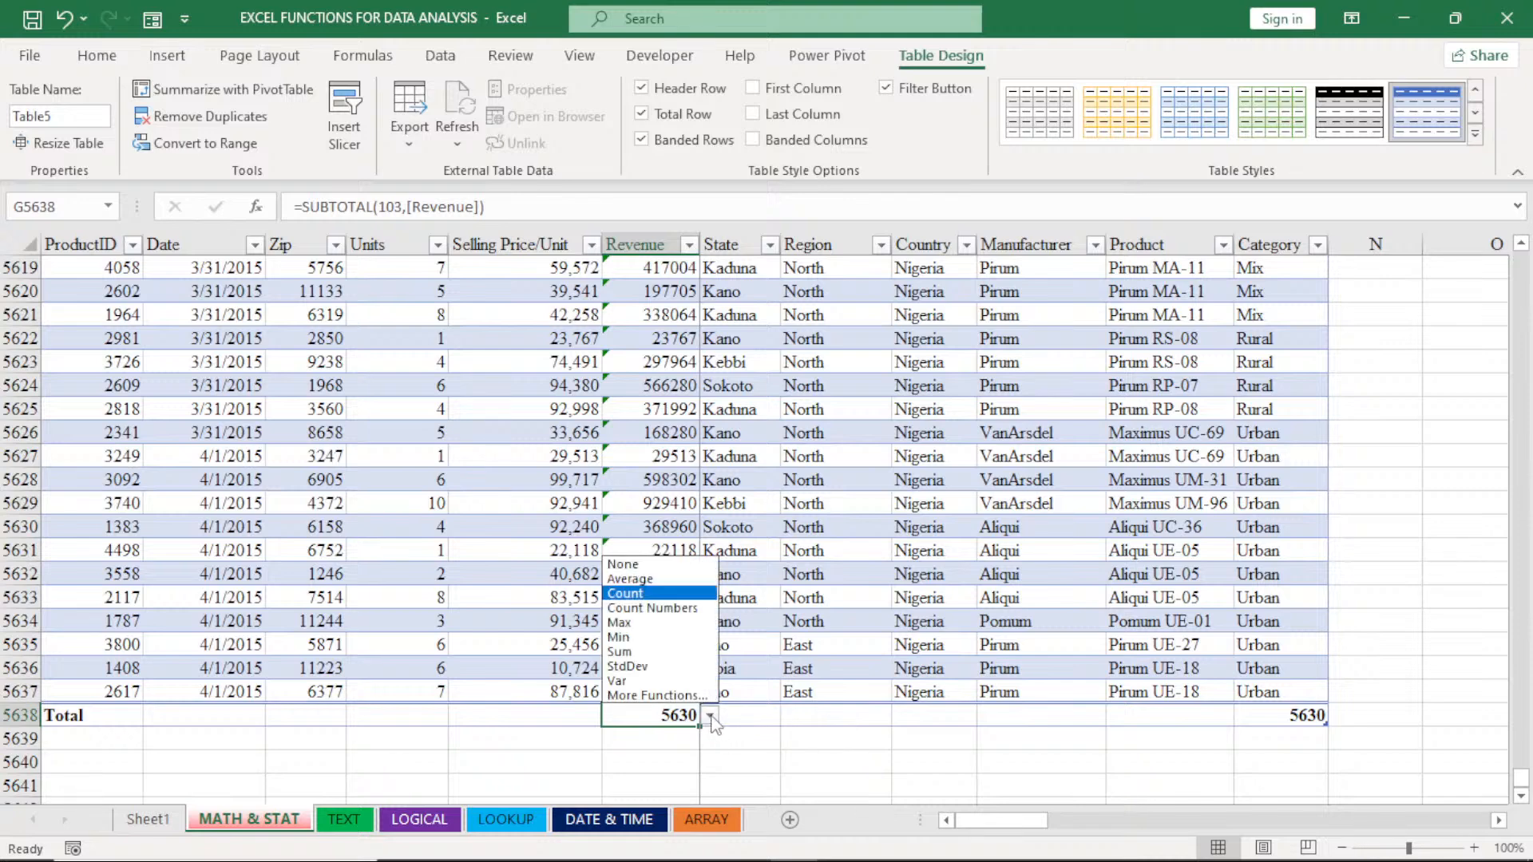
left_click(691, 651)
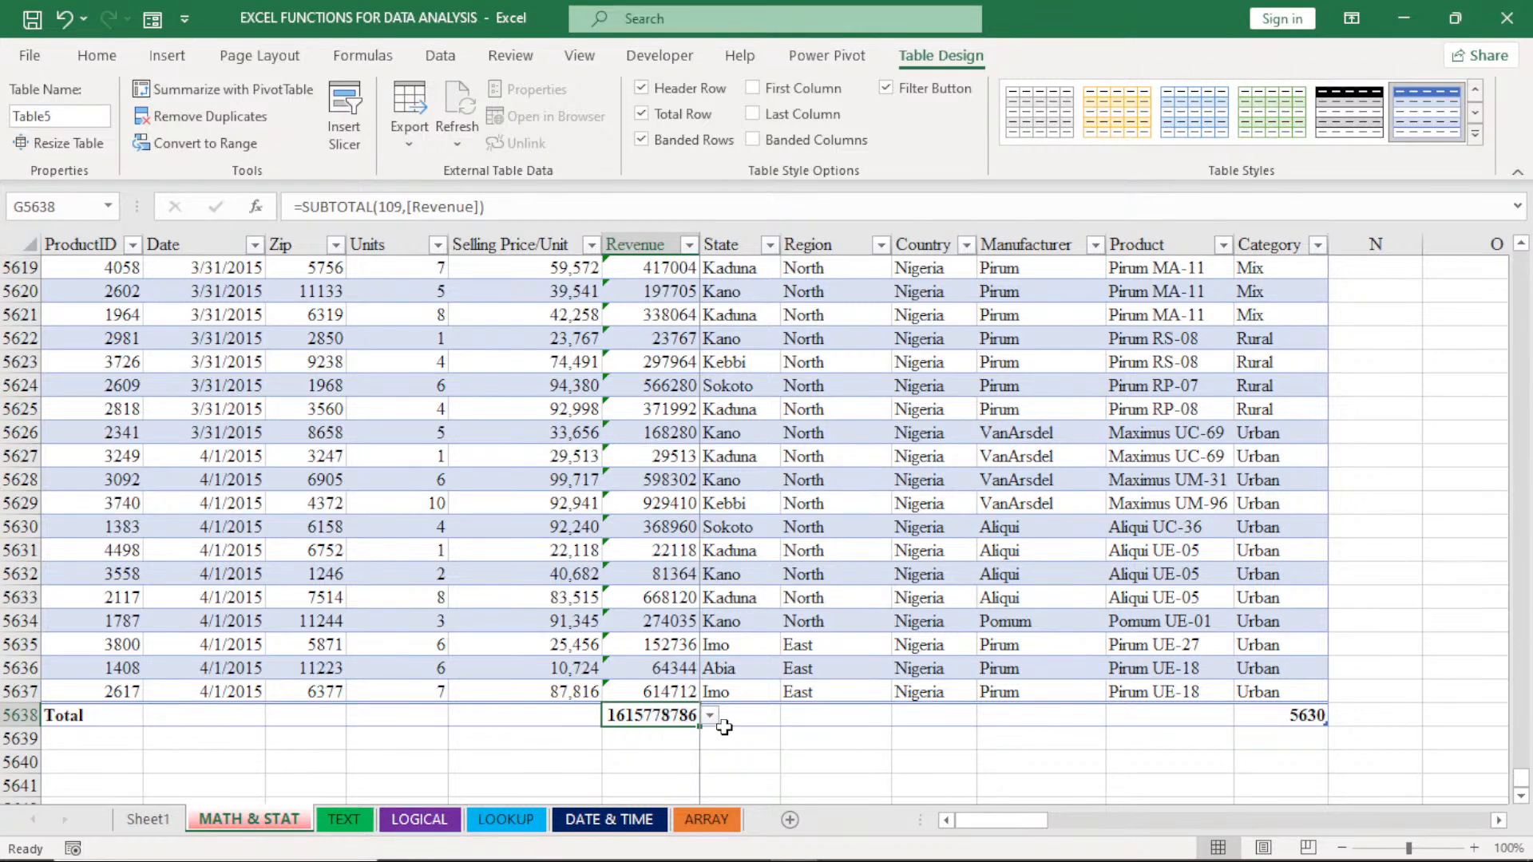
- In the Region column's total cell I5638, try Count and switch the function to Average
left_click(878, 716)
left_click(901, 716)
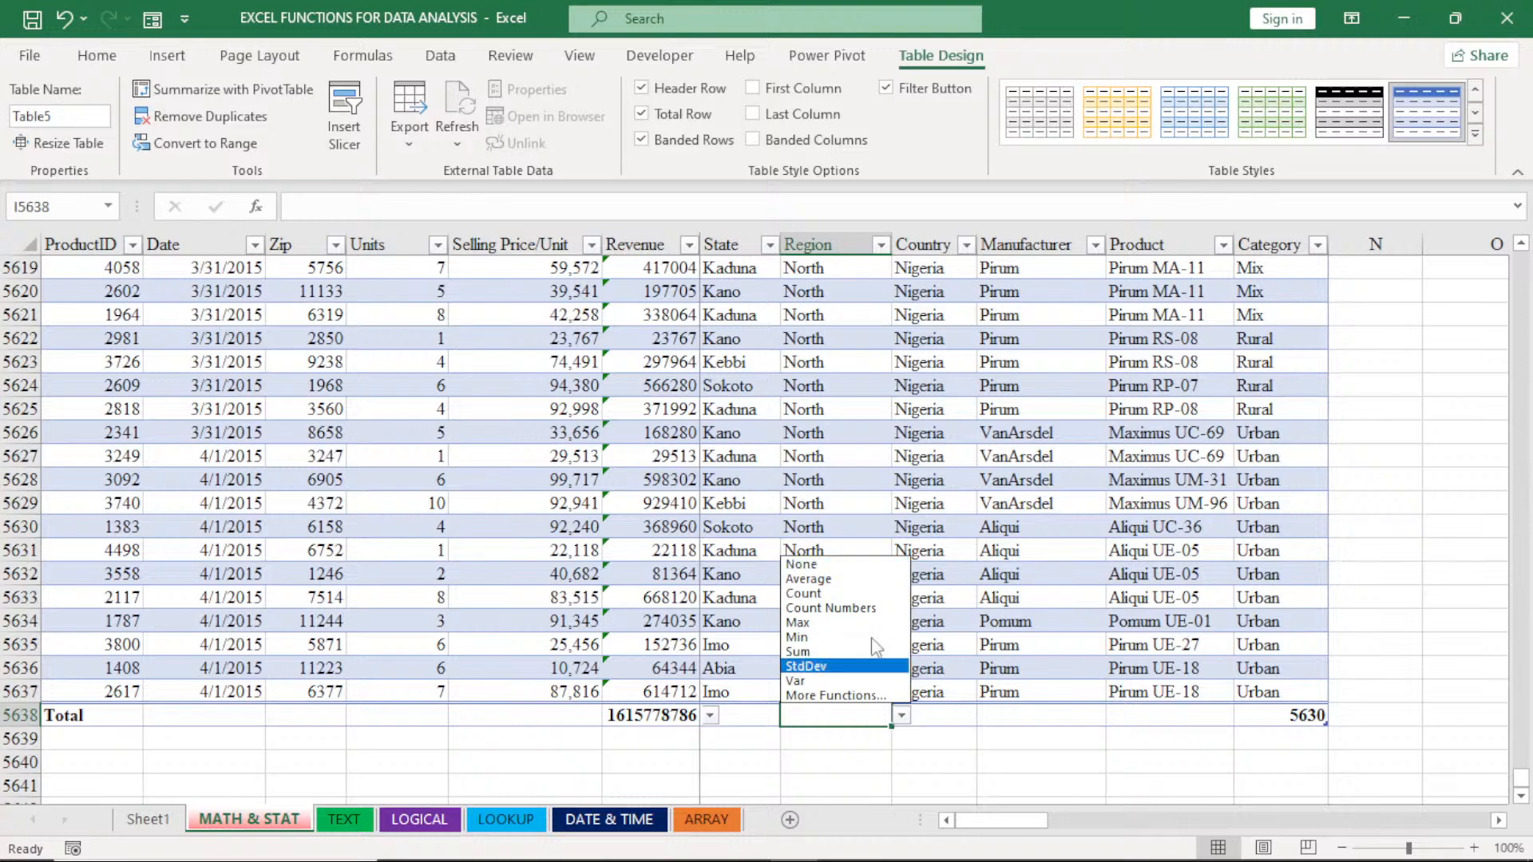
left_click(806, 593)
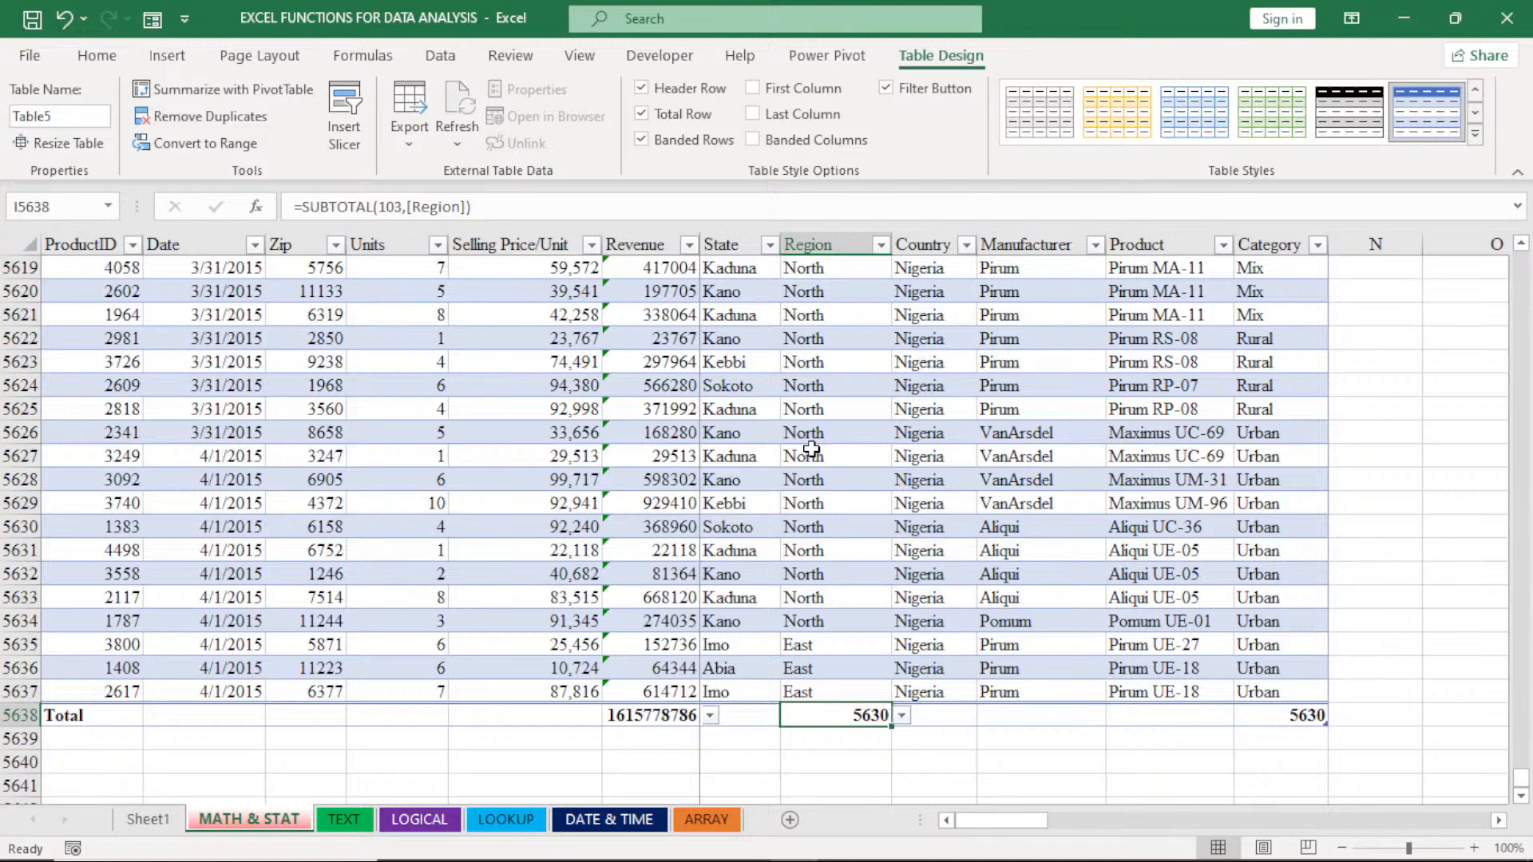
left_click(901, 715)
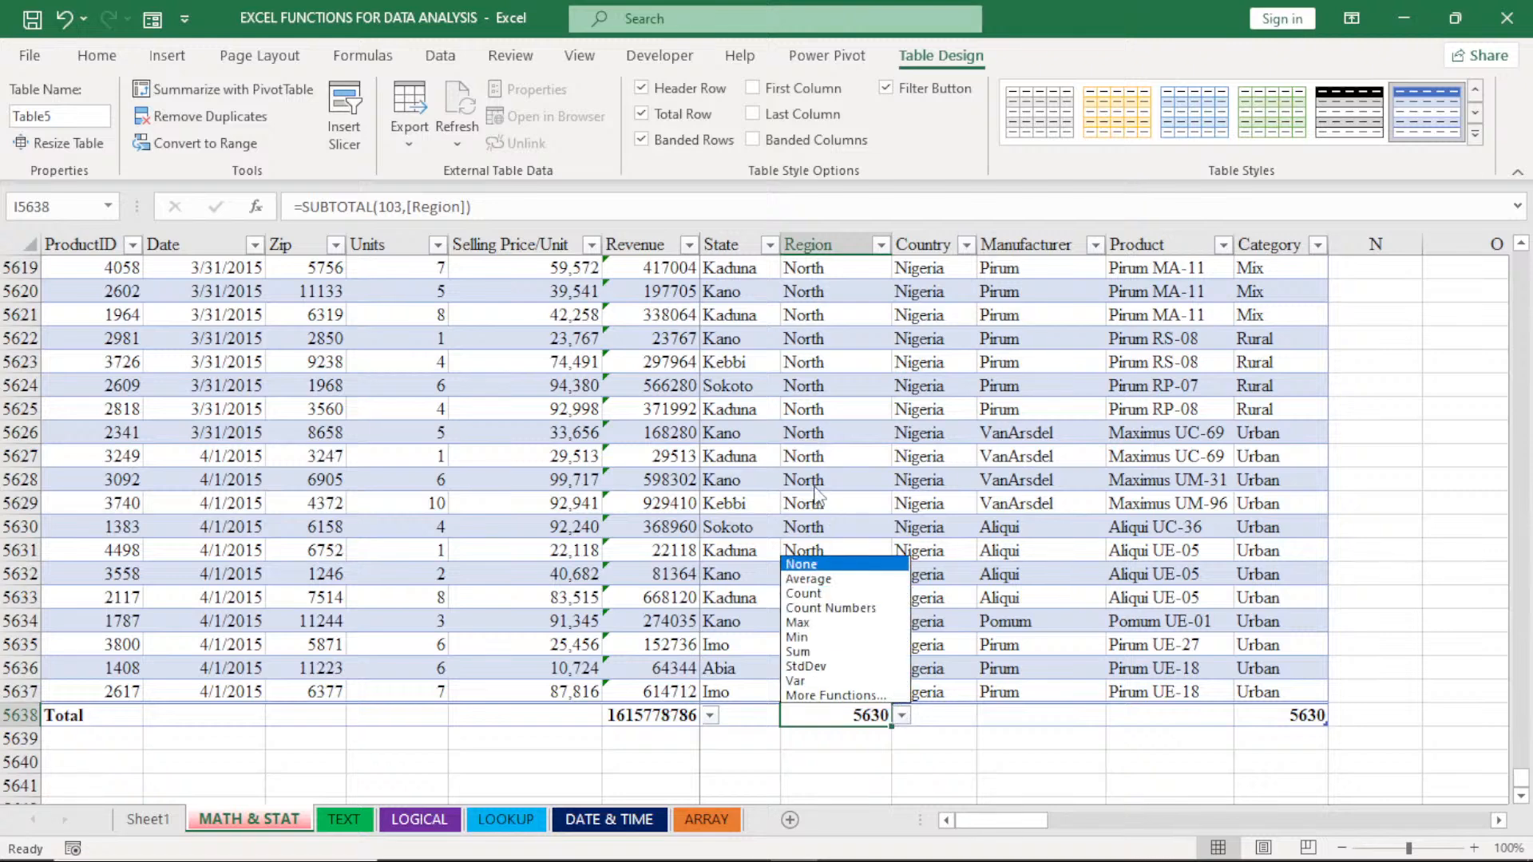
left_click(834, 581)
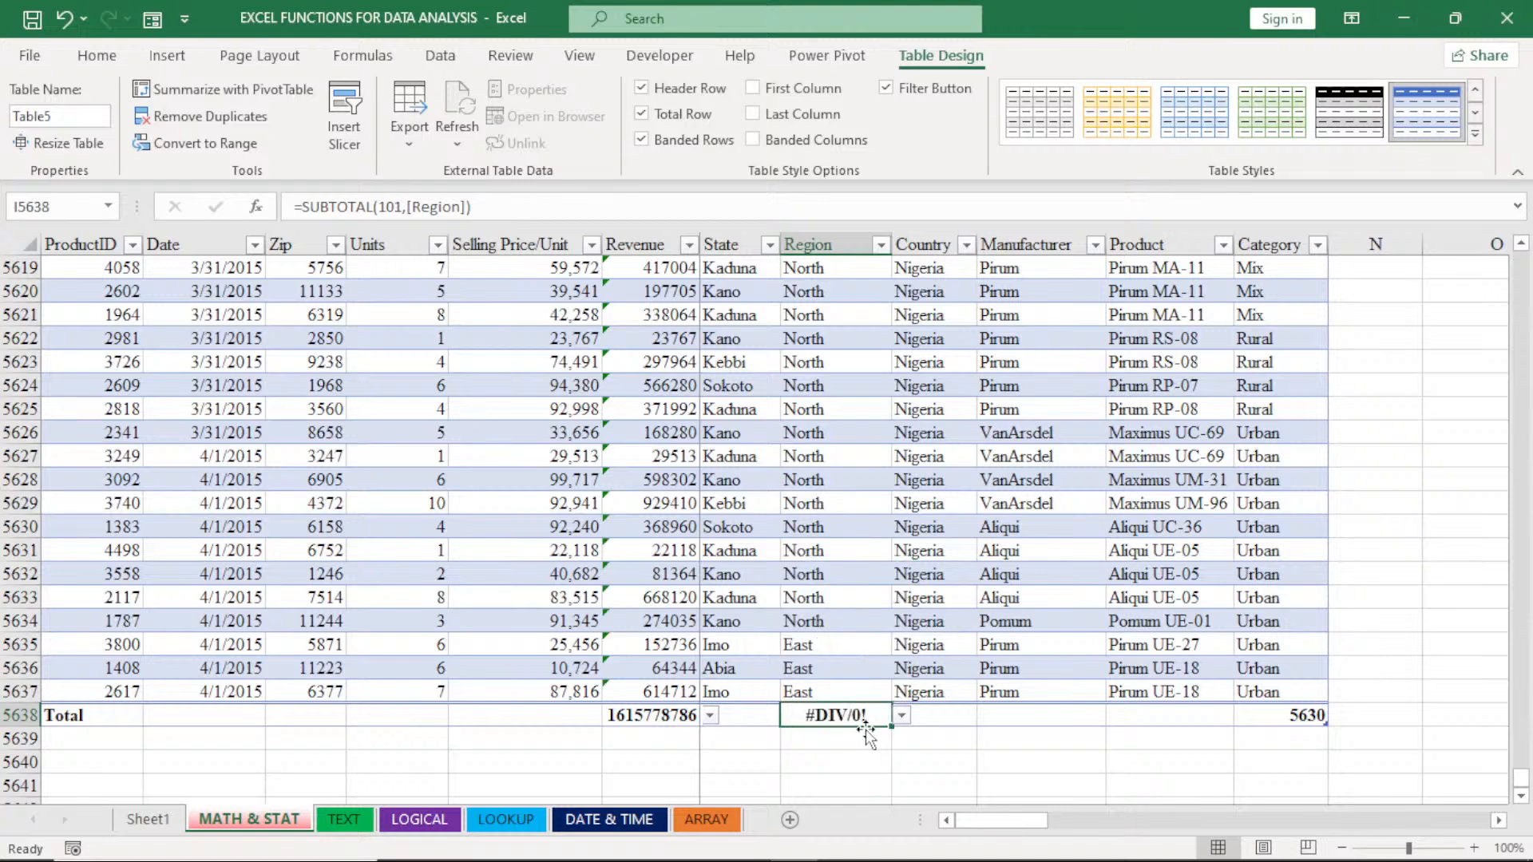
- Clear the Region column's total in cell I5638 by setting its function to None
left_click(900, 718)
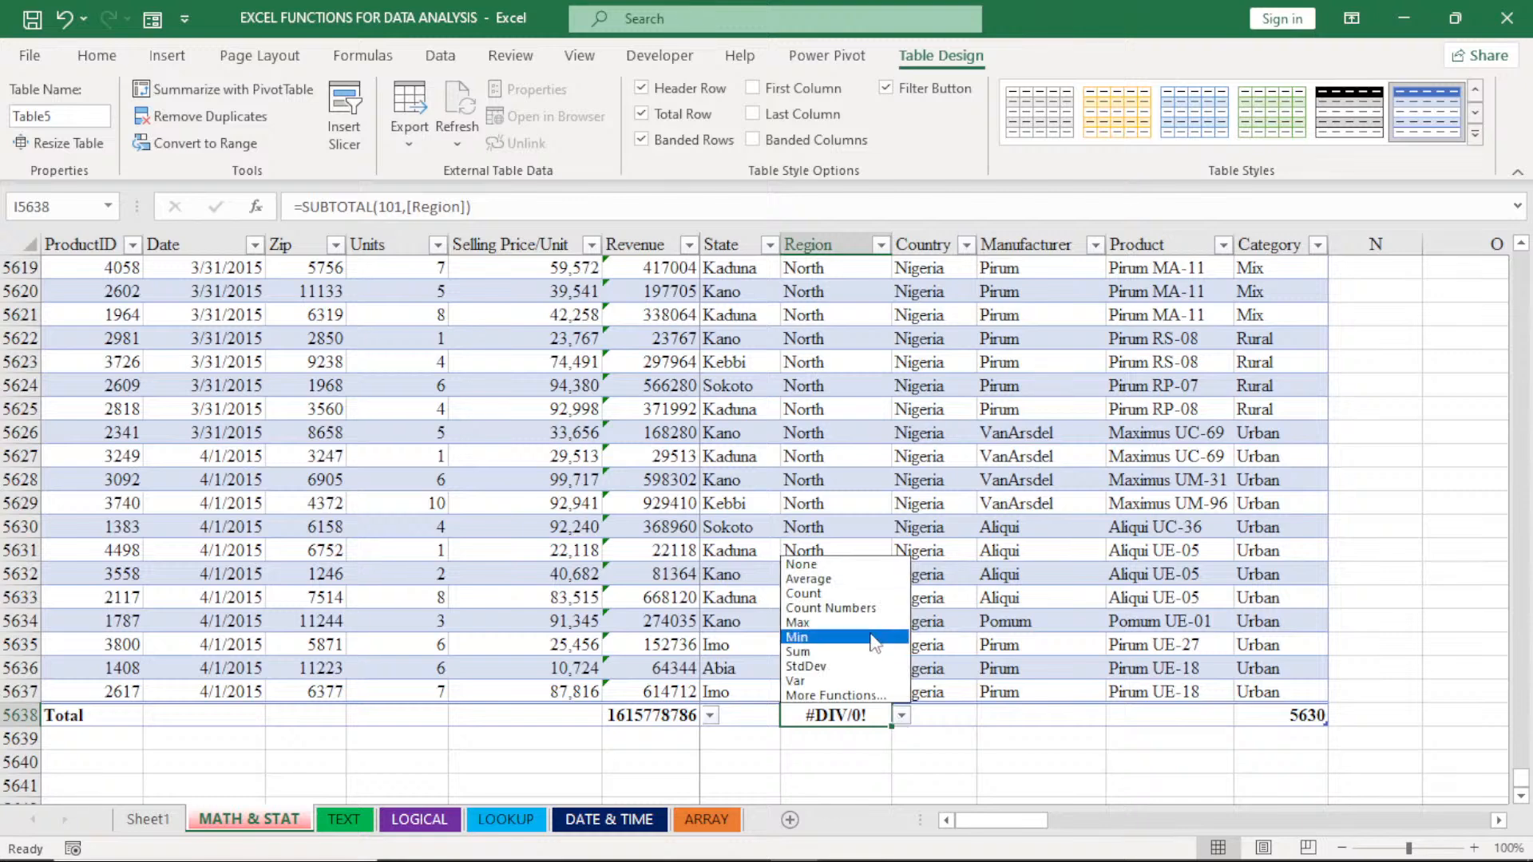
left_click(817, 566)
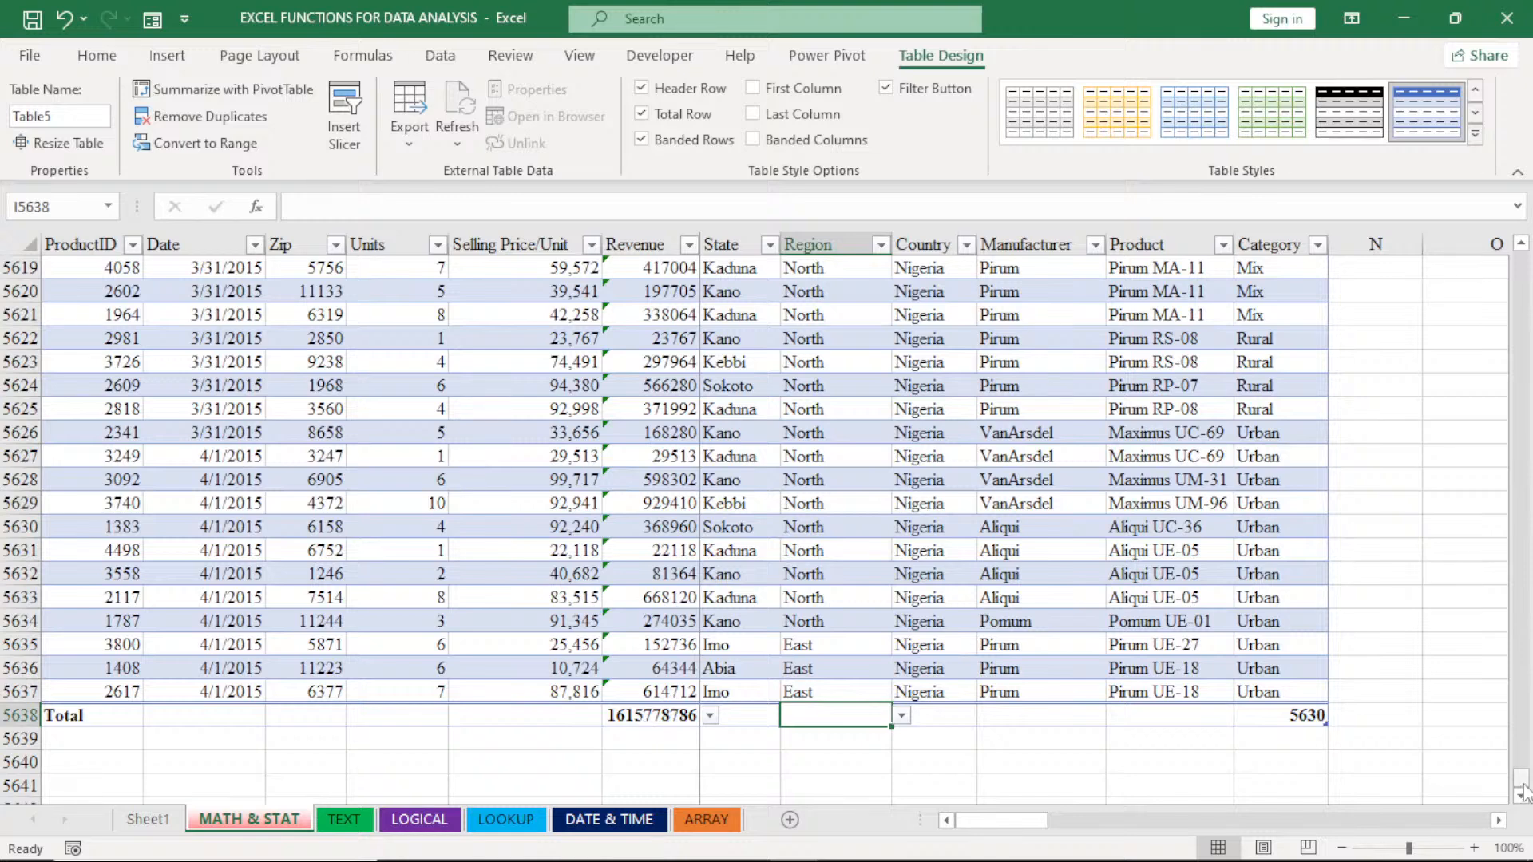
- Select the Revenue values G8:G5637, leaving out the header and the total cell, and open the Conditional Formatting options
left_click_drag(1522, 791, 1522, 247)
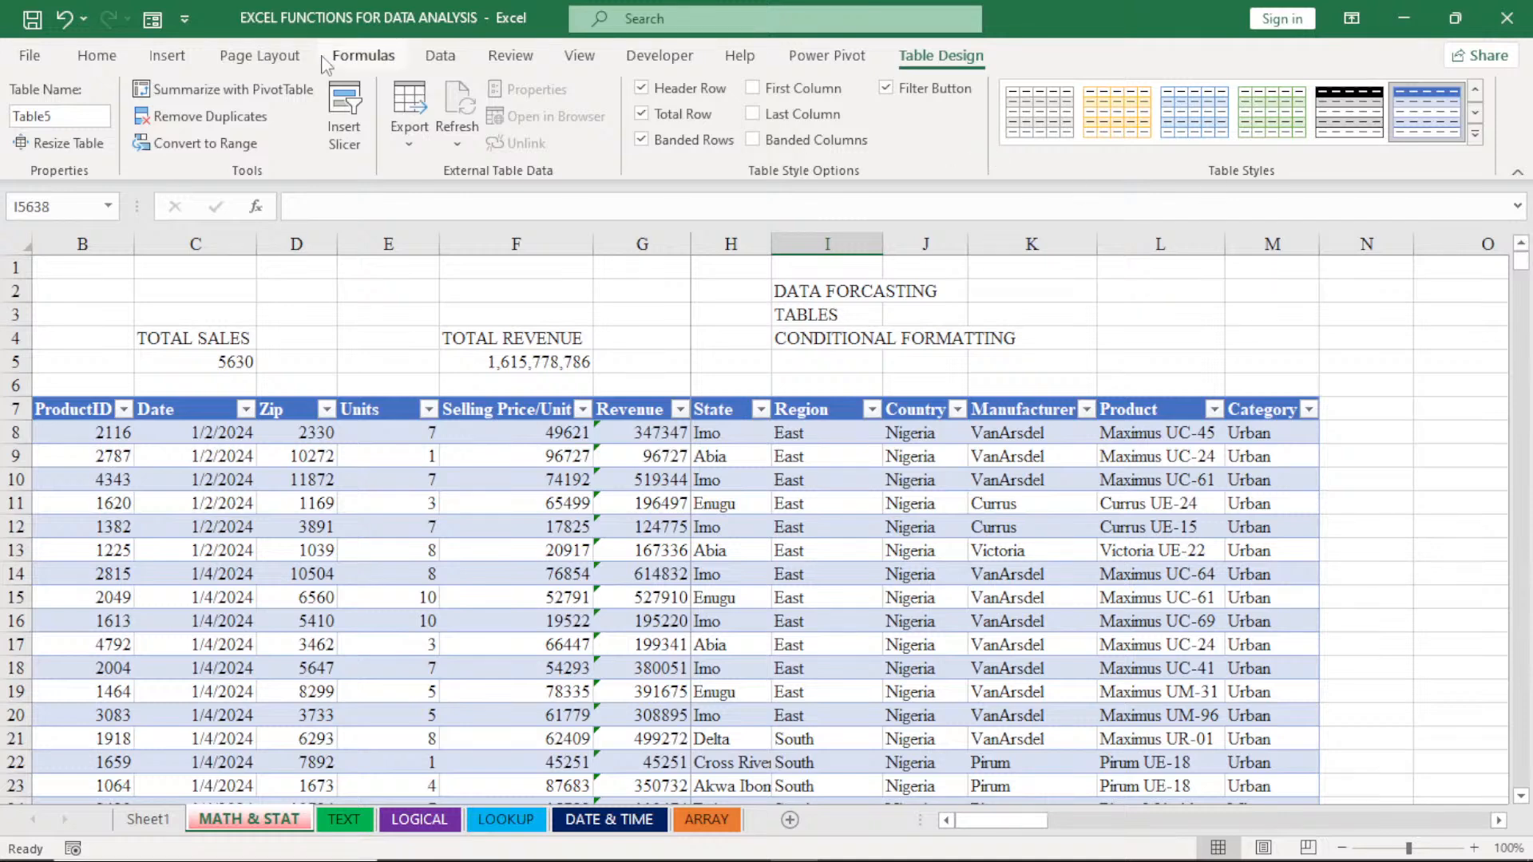
left_click(95, 55)
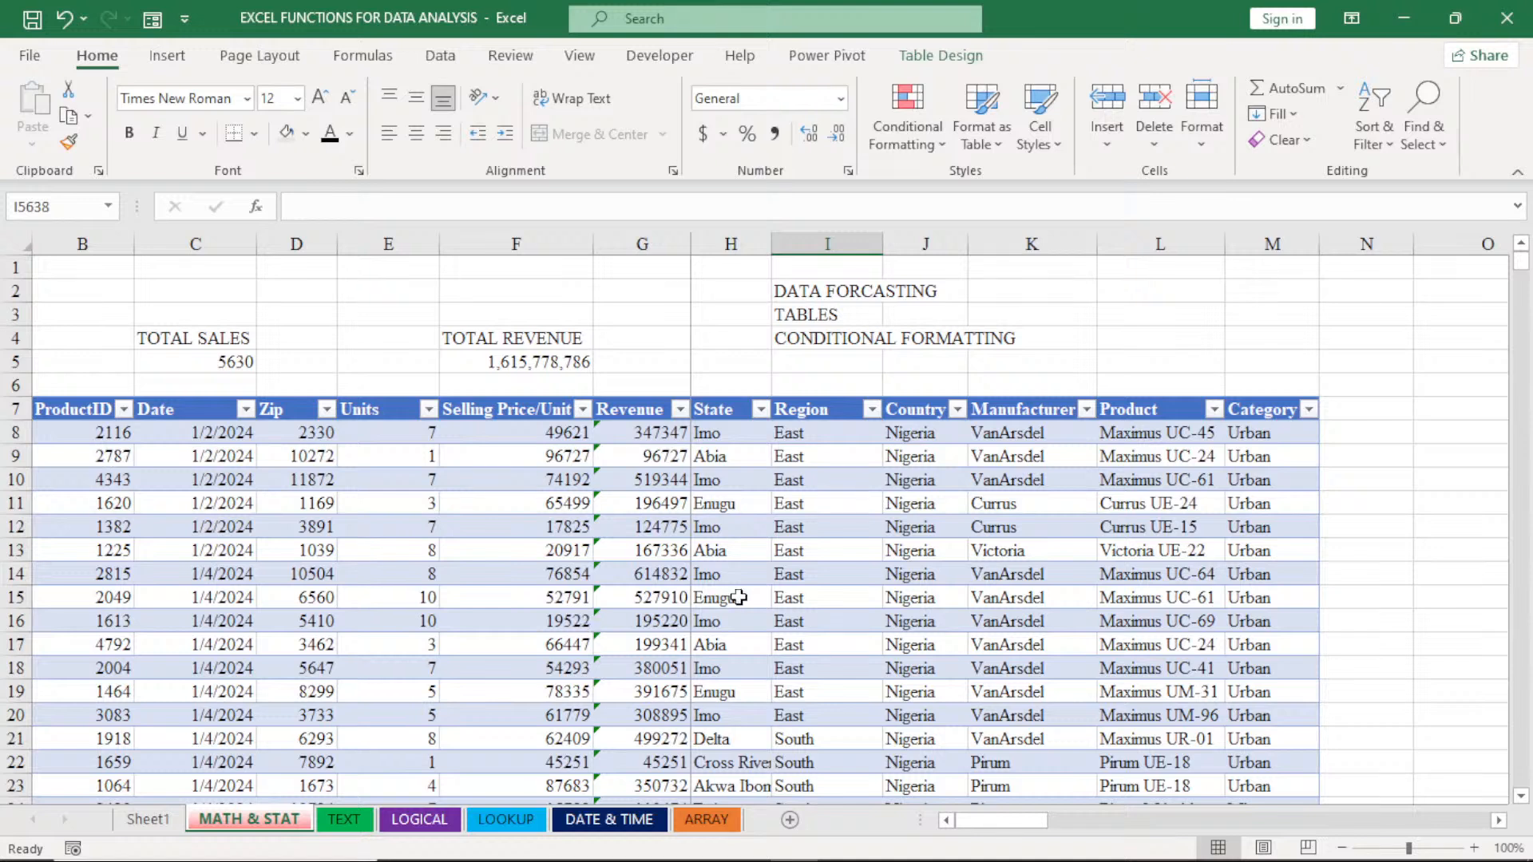
left_click(641, 435)
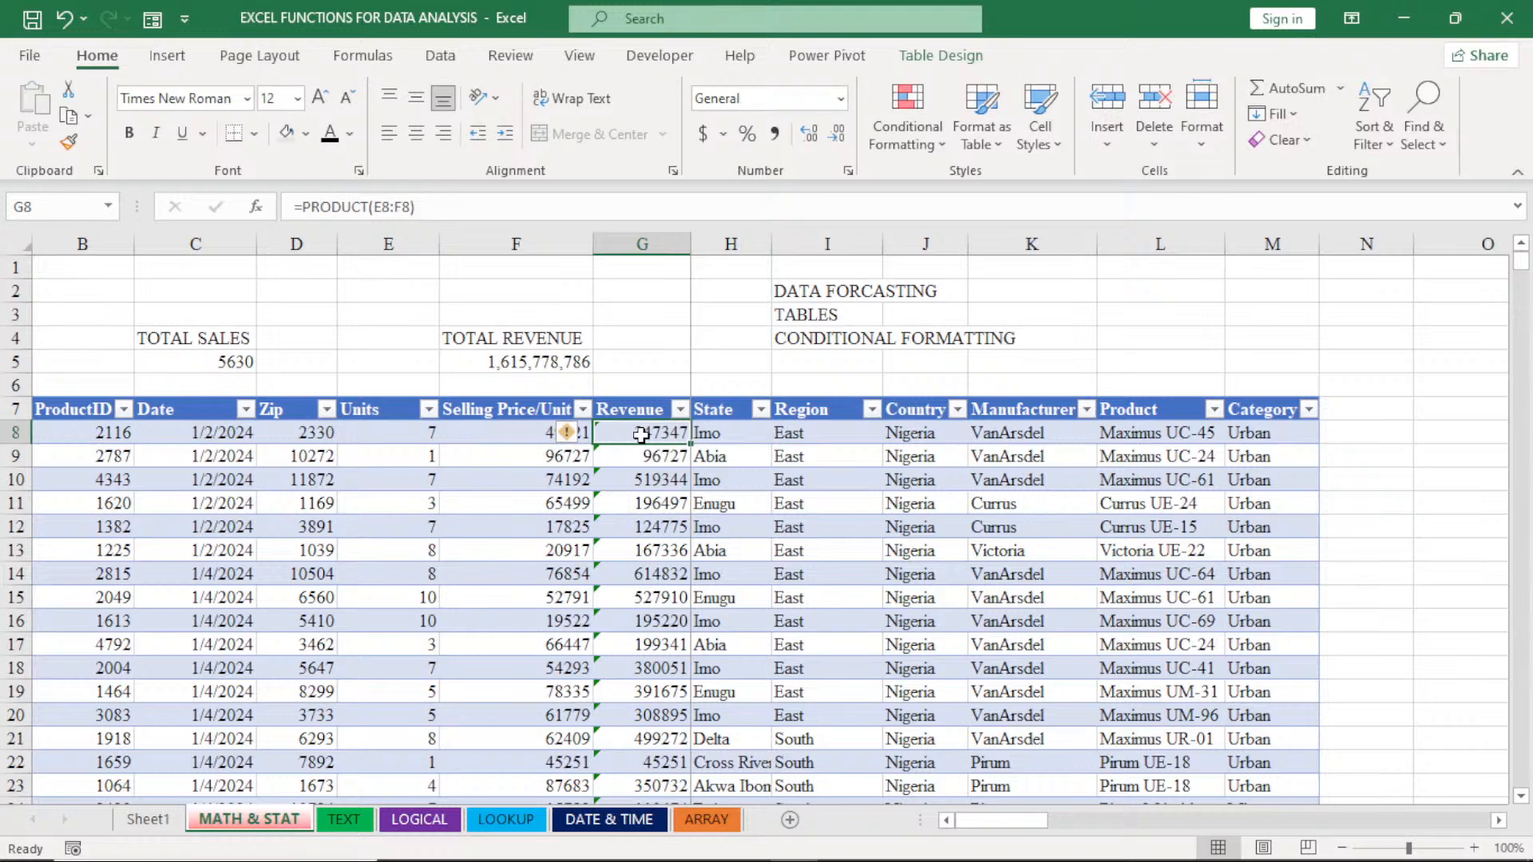
key("ctrl+shift+Down")
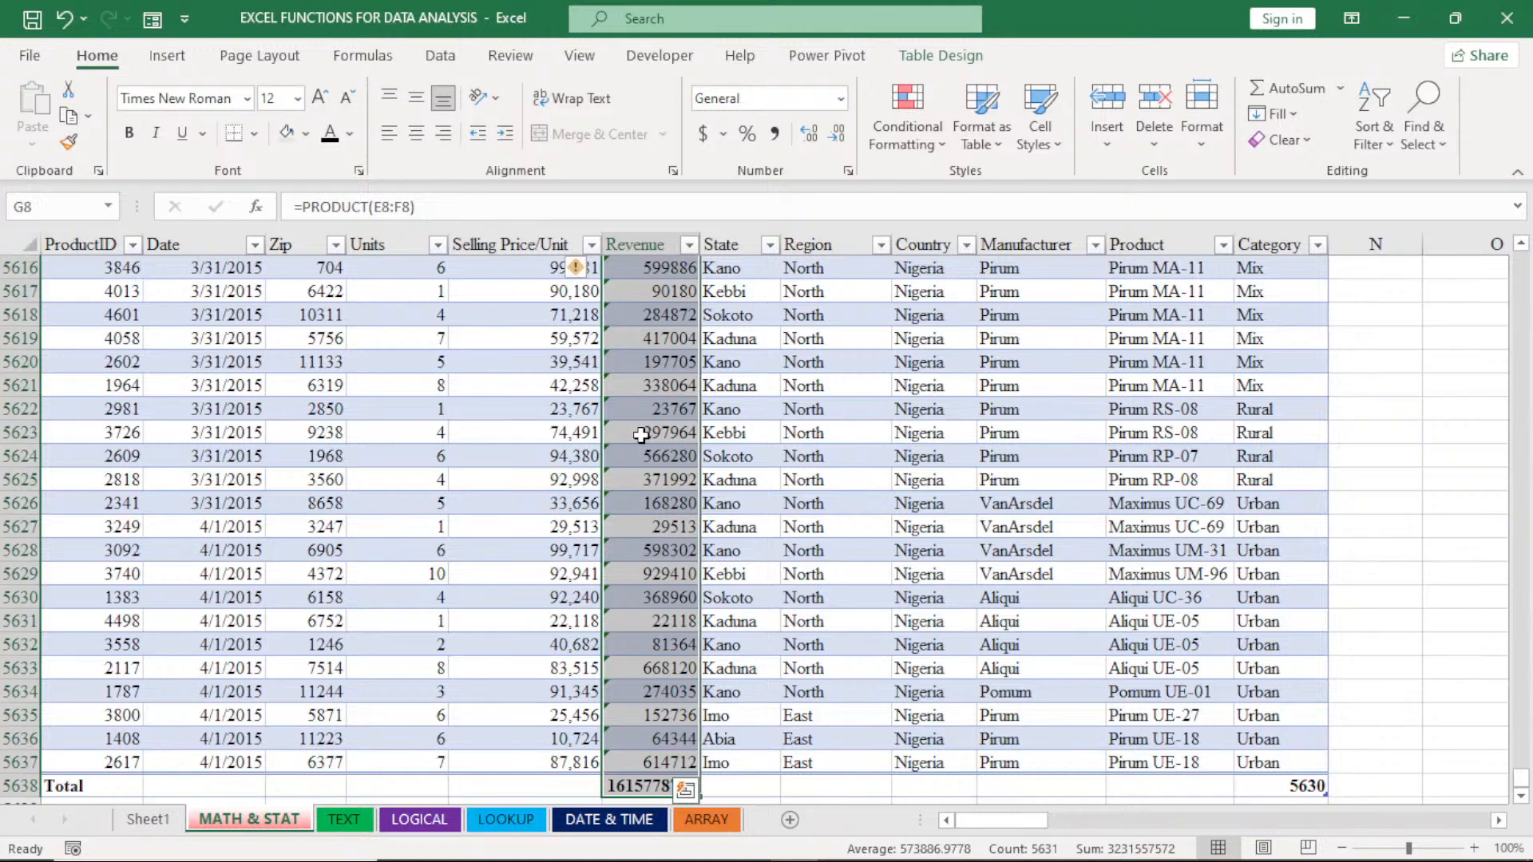
left_click(641, 435)
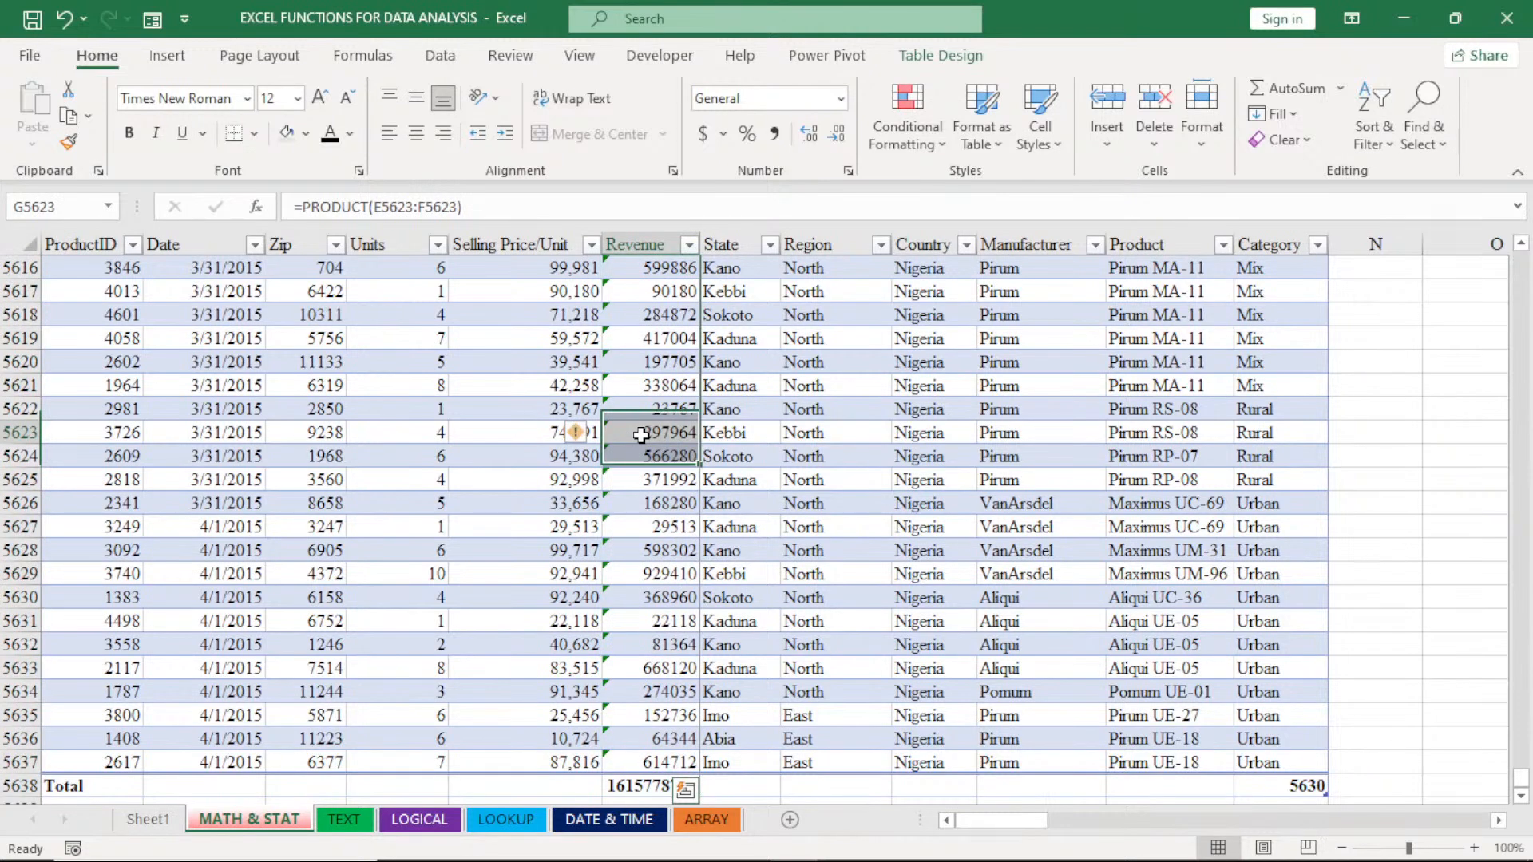
left_click(645, 765)
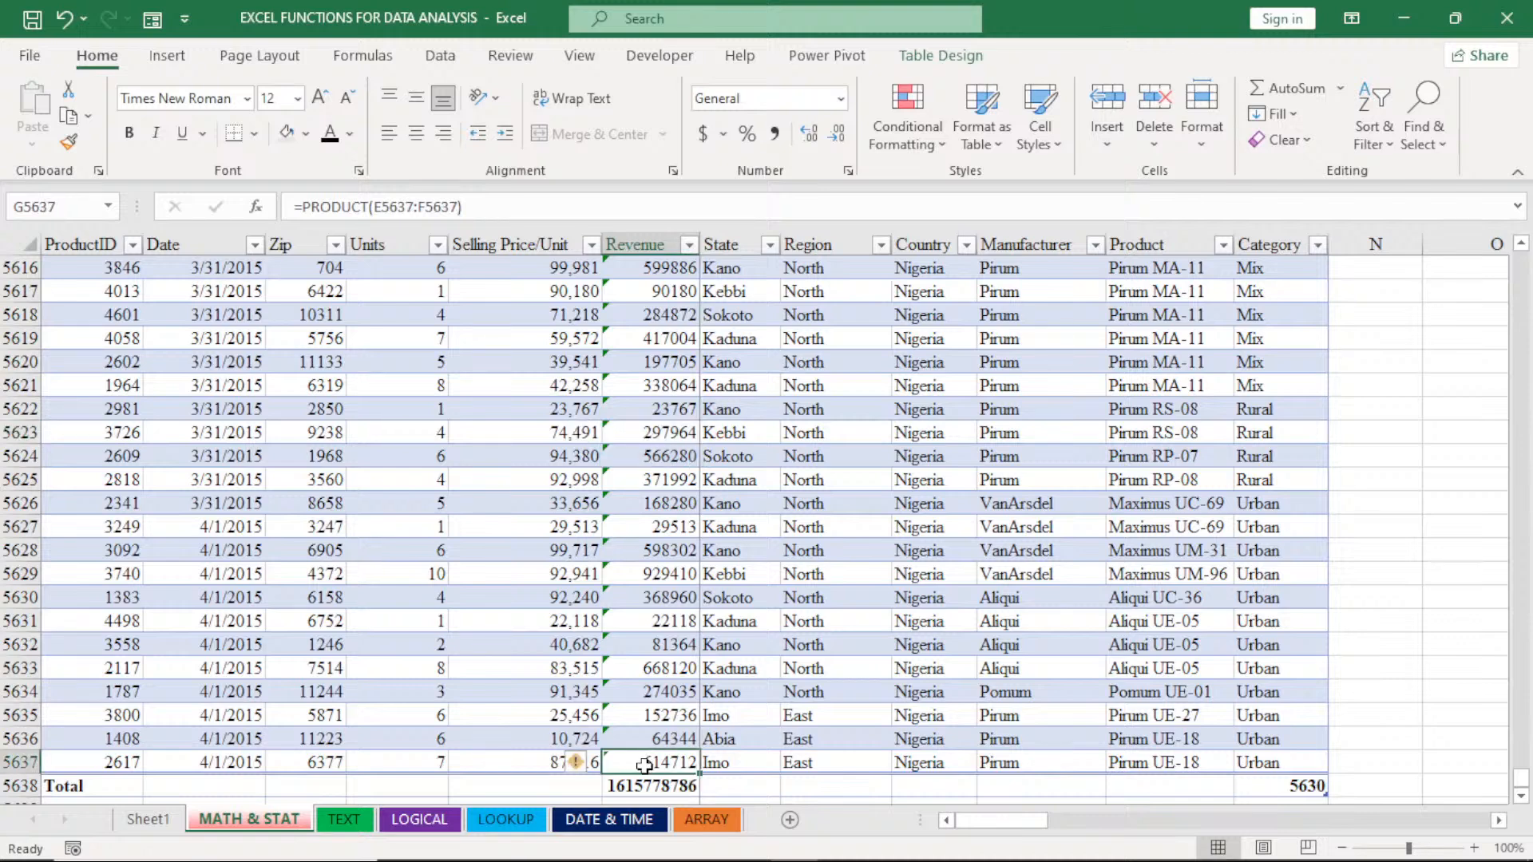
key("ctrl+shift+Up")
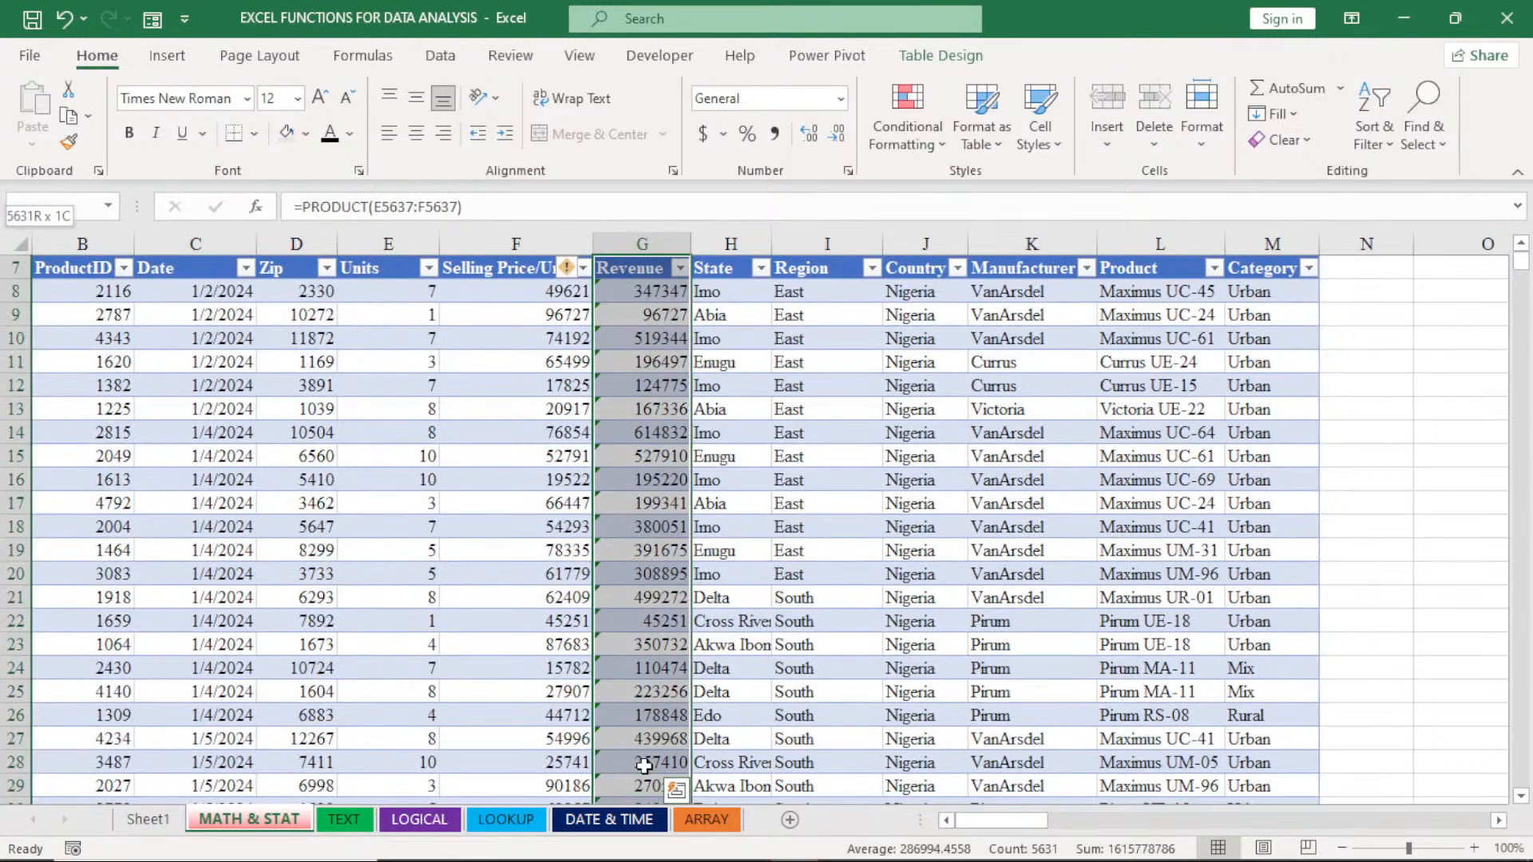
key("shift+Down")
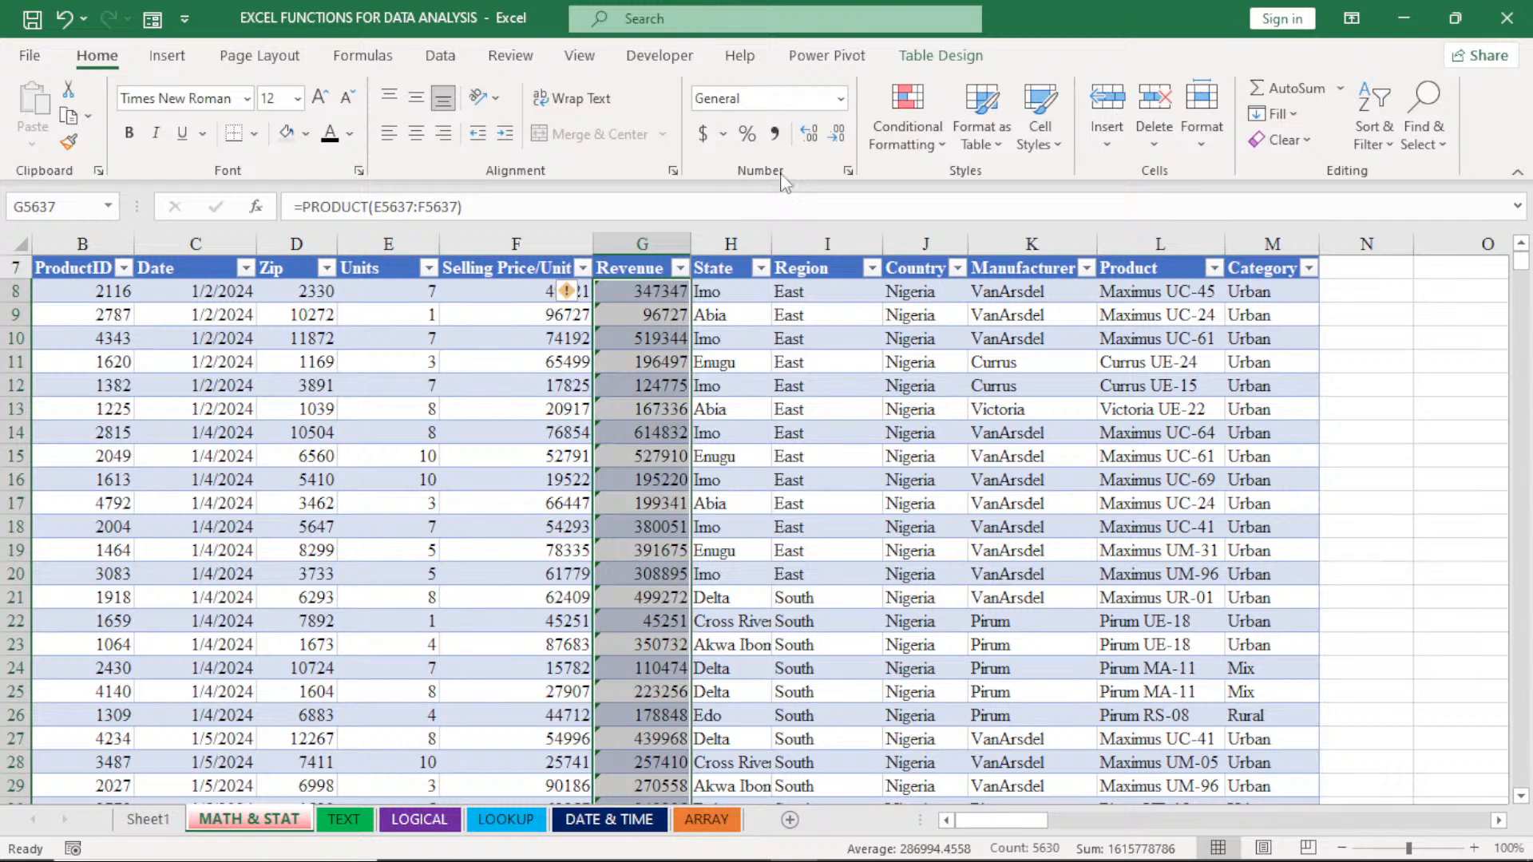
left_click(908, 134)
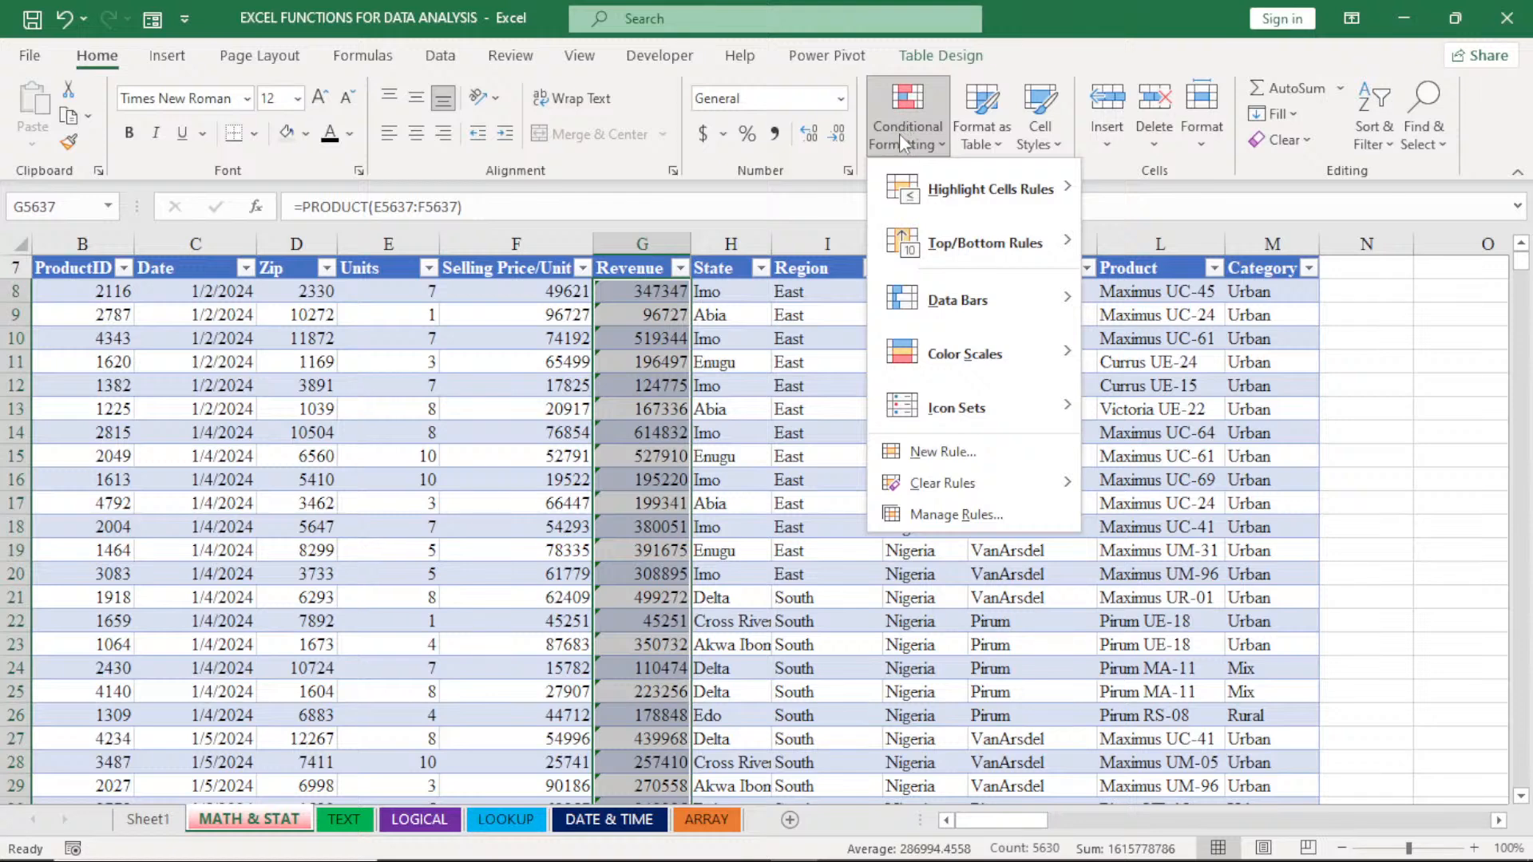
- Start a Greater Than highlight rule on the selected Revenue values with a threshold of 500000
mouse_move(939, 190)
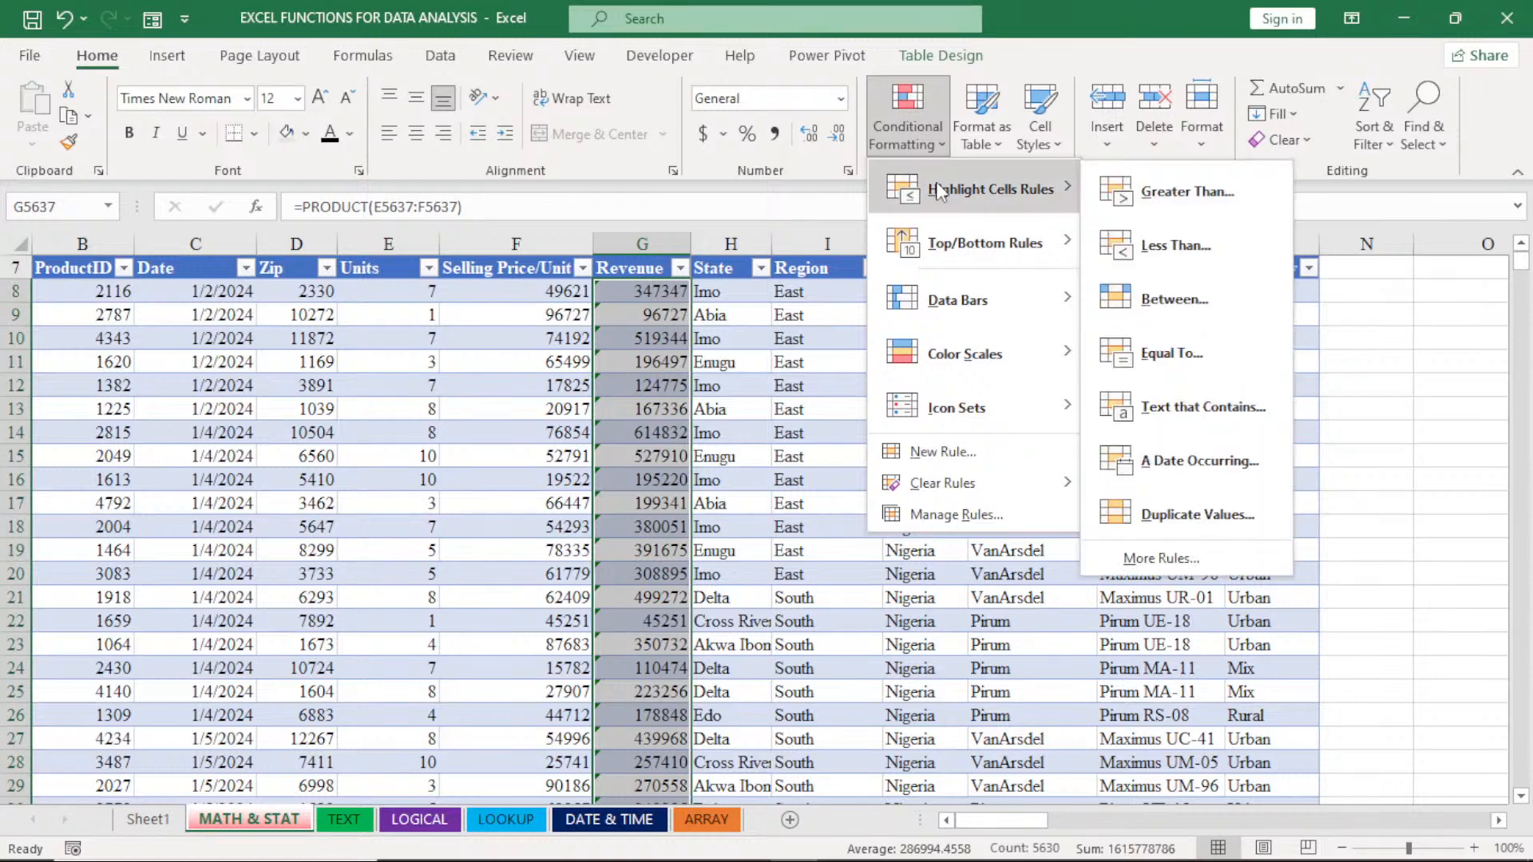
left_click(1159, 192)
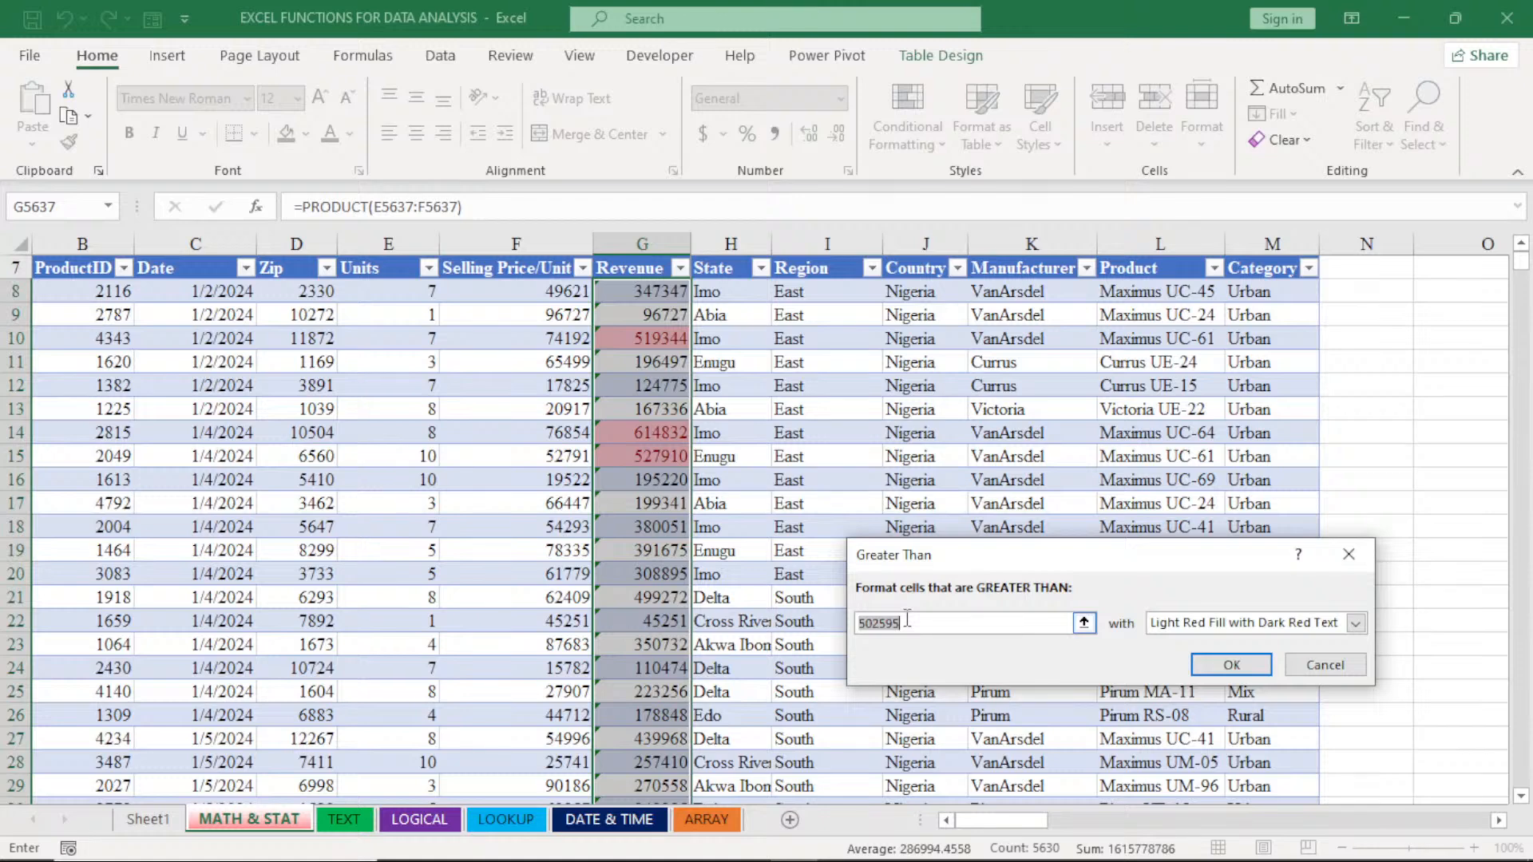
key("BackSpace")
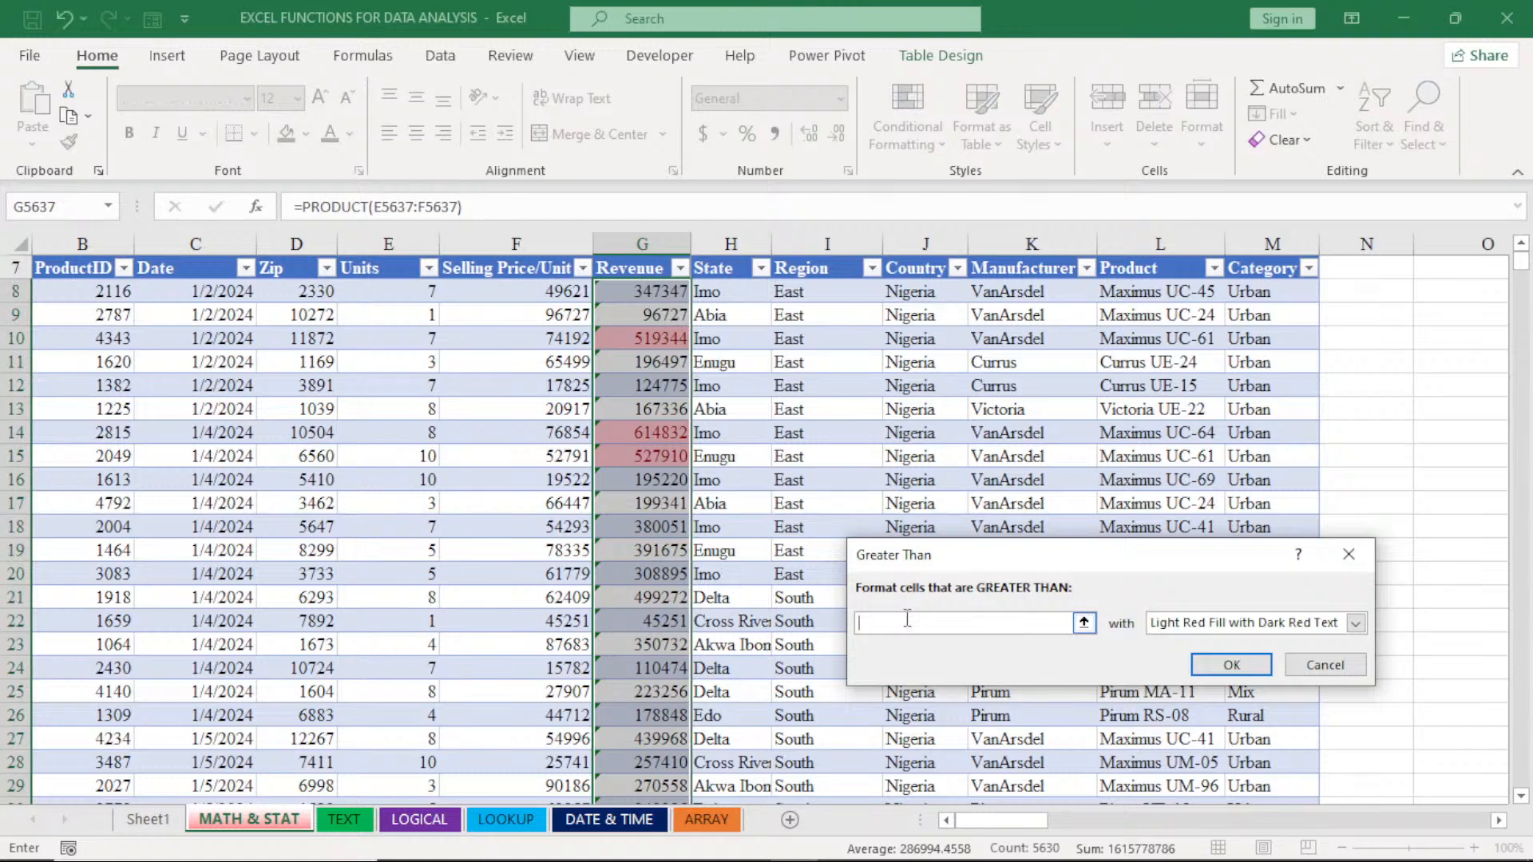
type("50000")
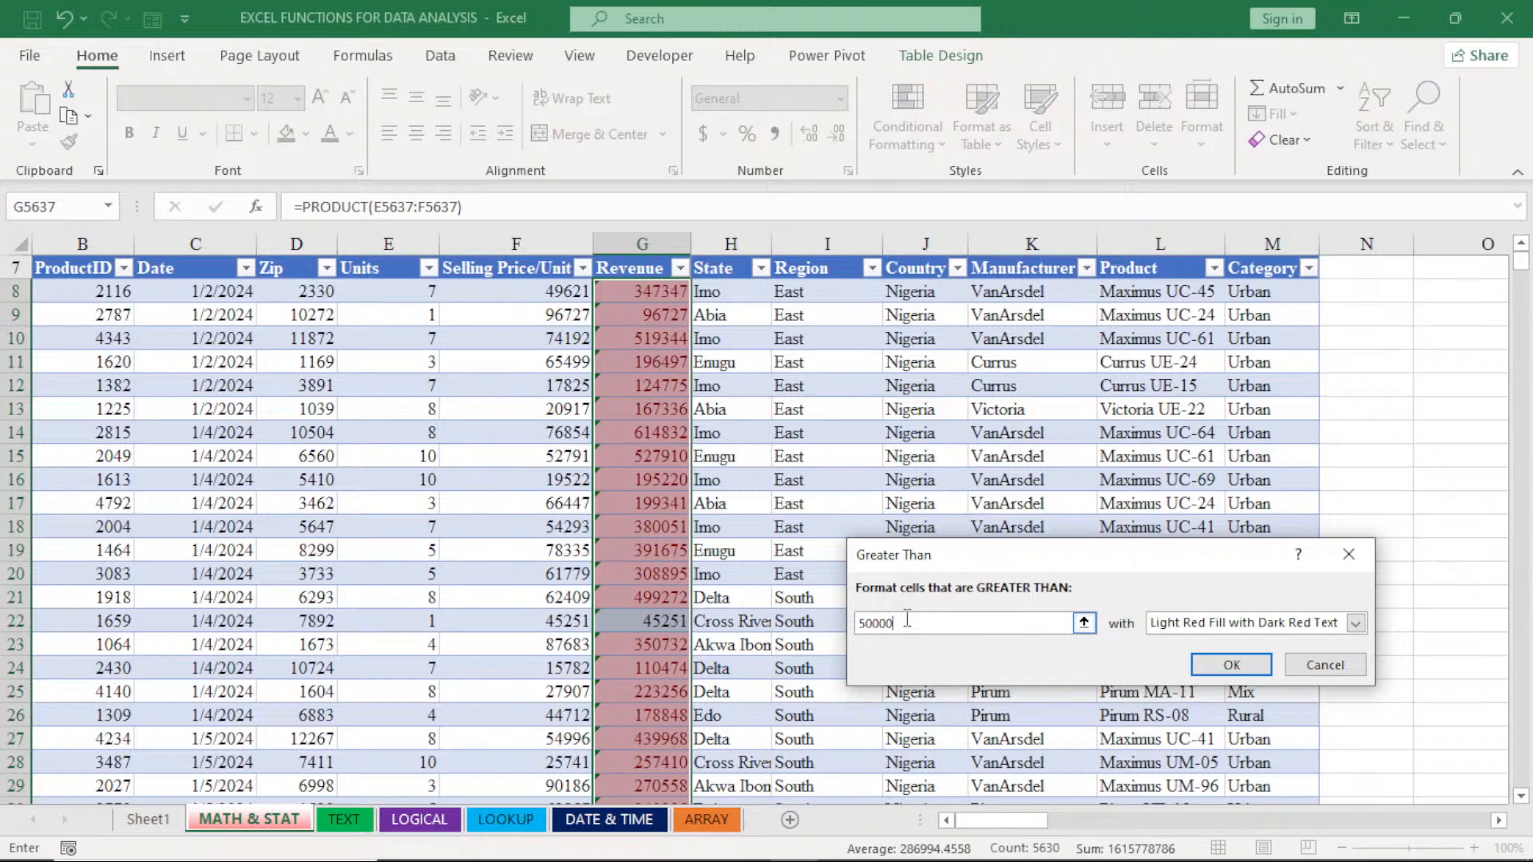
type("0")
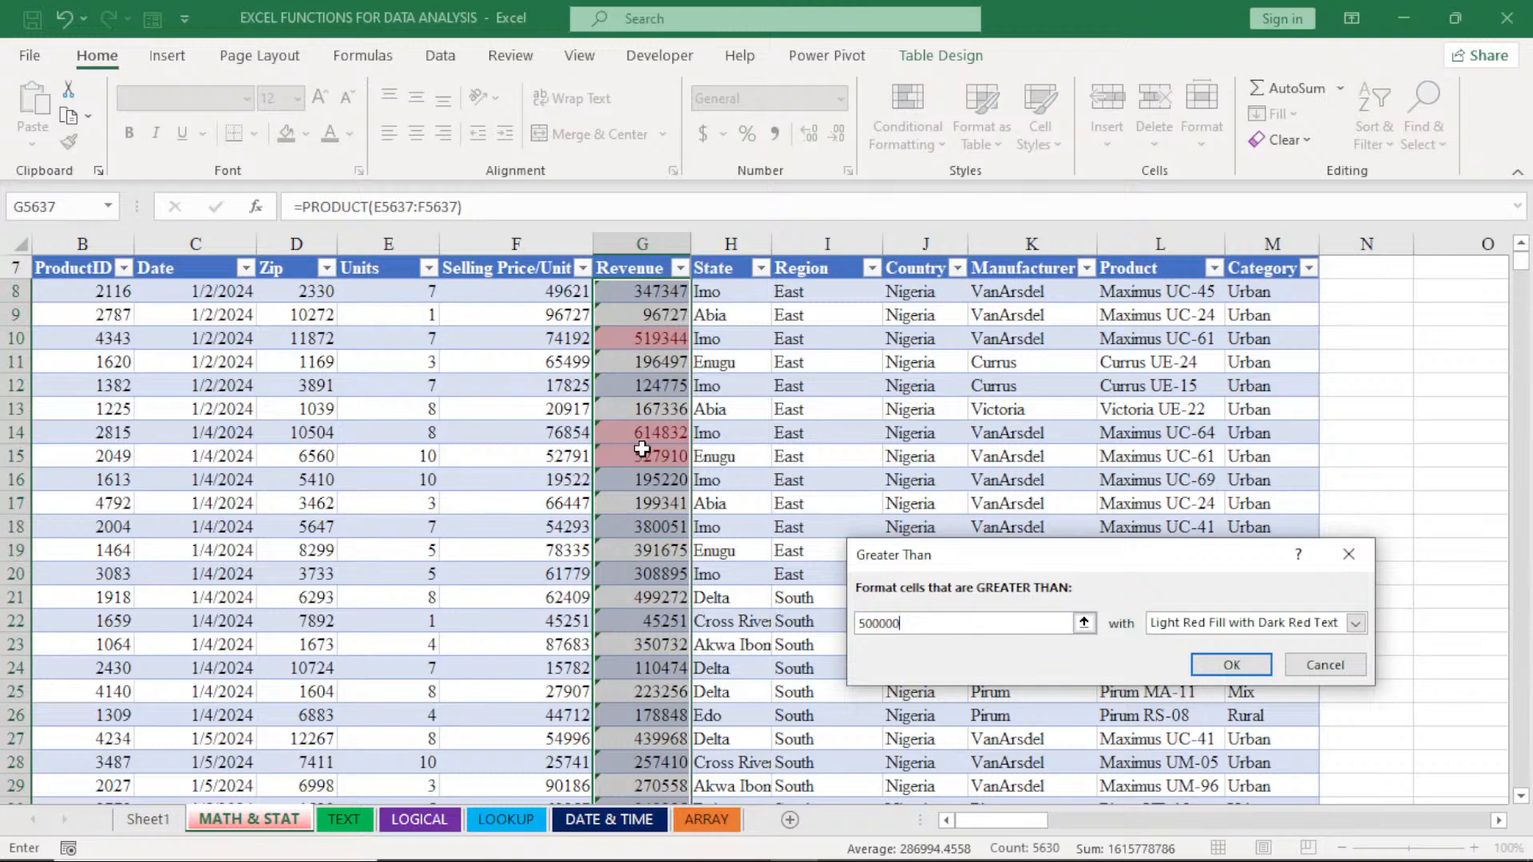
- Try the Yellow Fill with Dark Yellow Text and Green Fill with Dark Green Text presets for the rule
left_click(1355, 624)
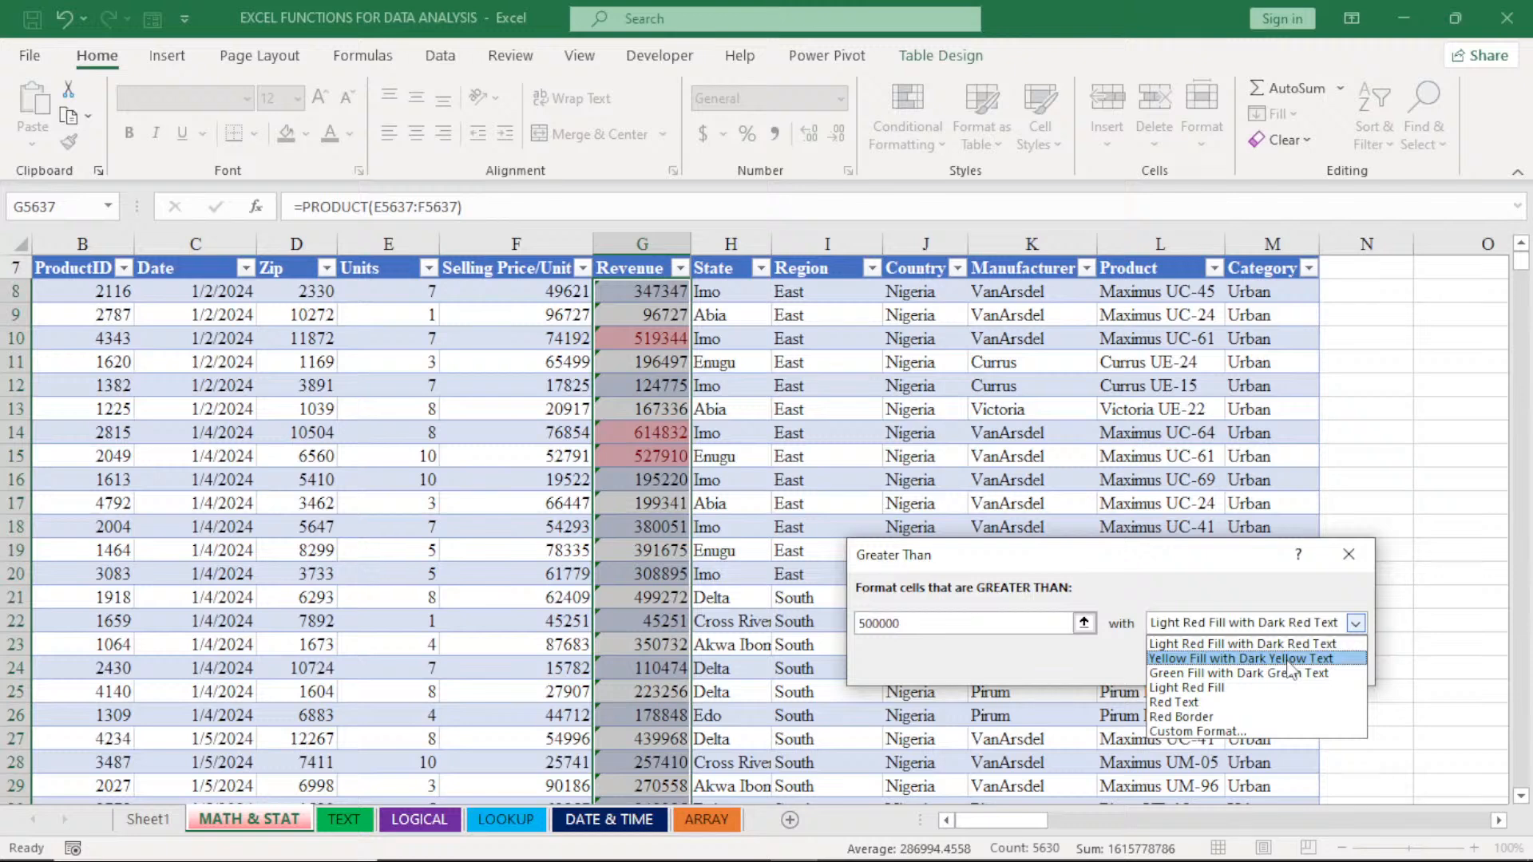
left_click(1257, 660)
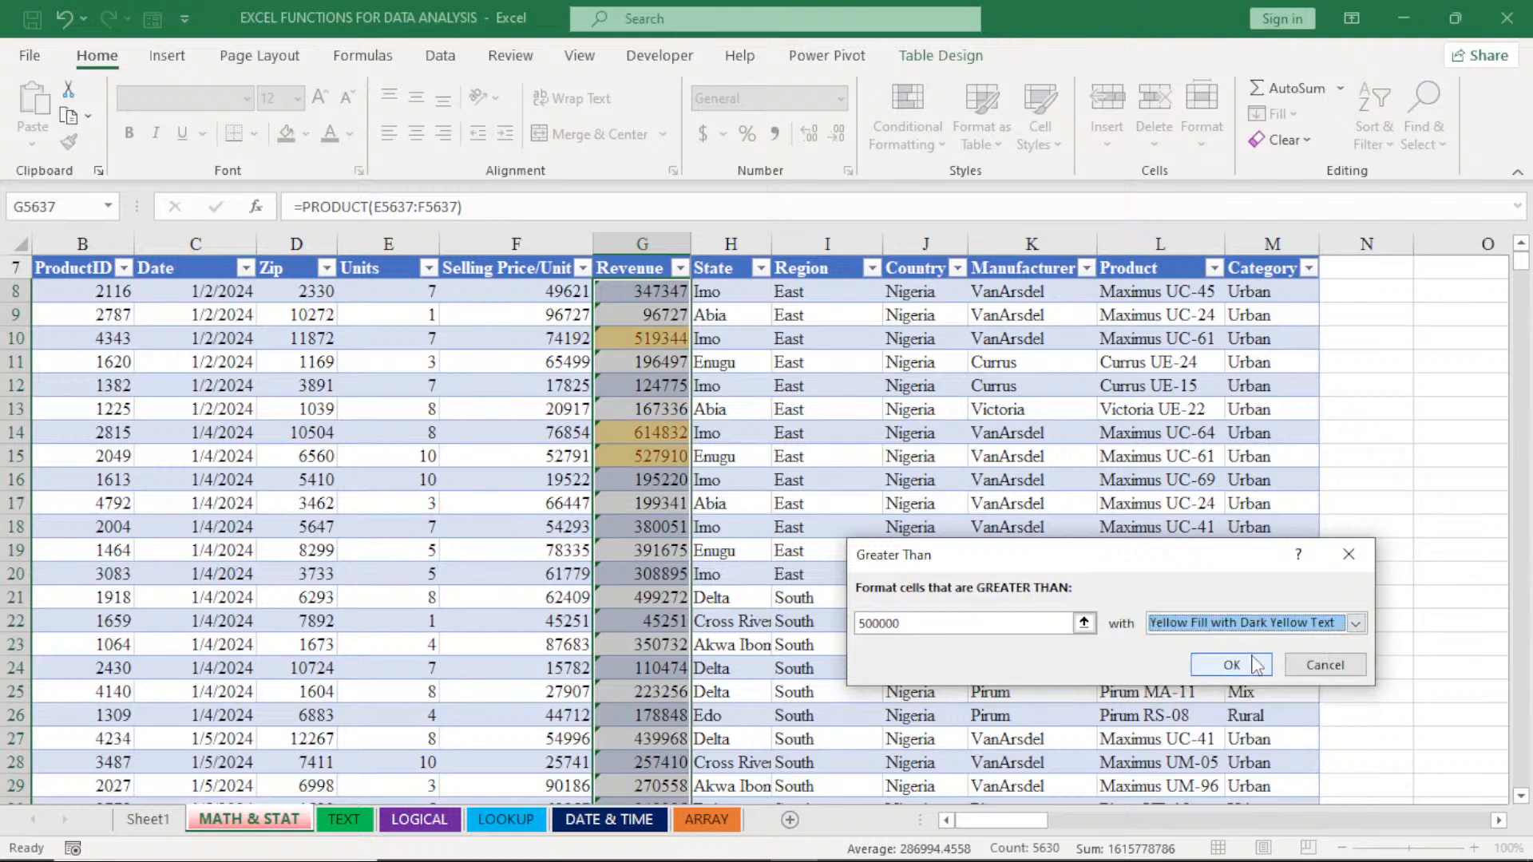
left_click(1354, 624)
left_click(1274, 674)
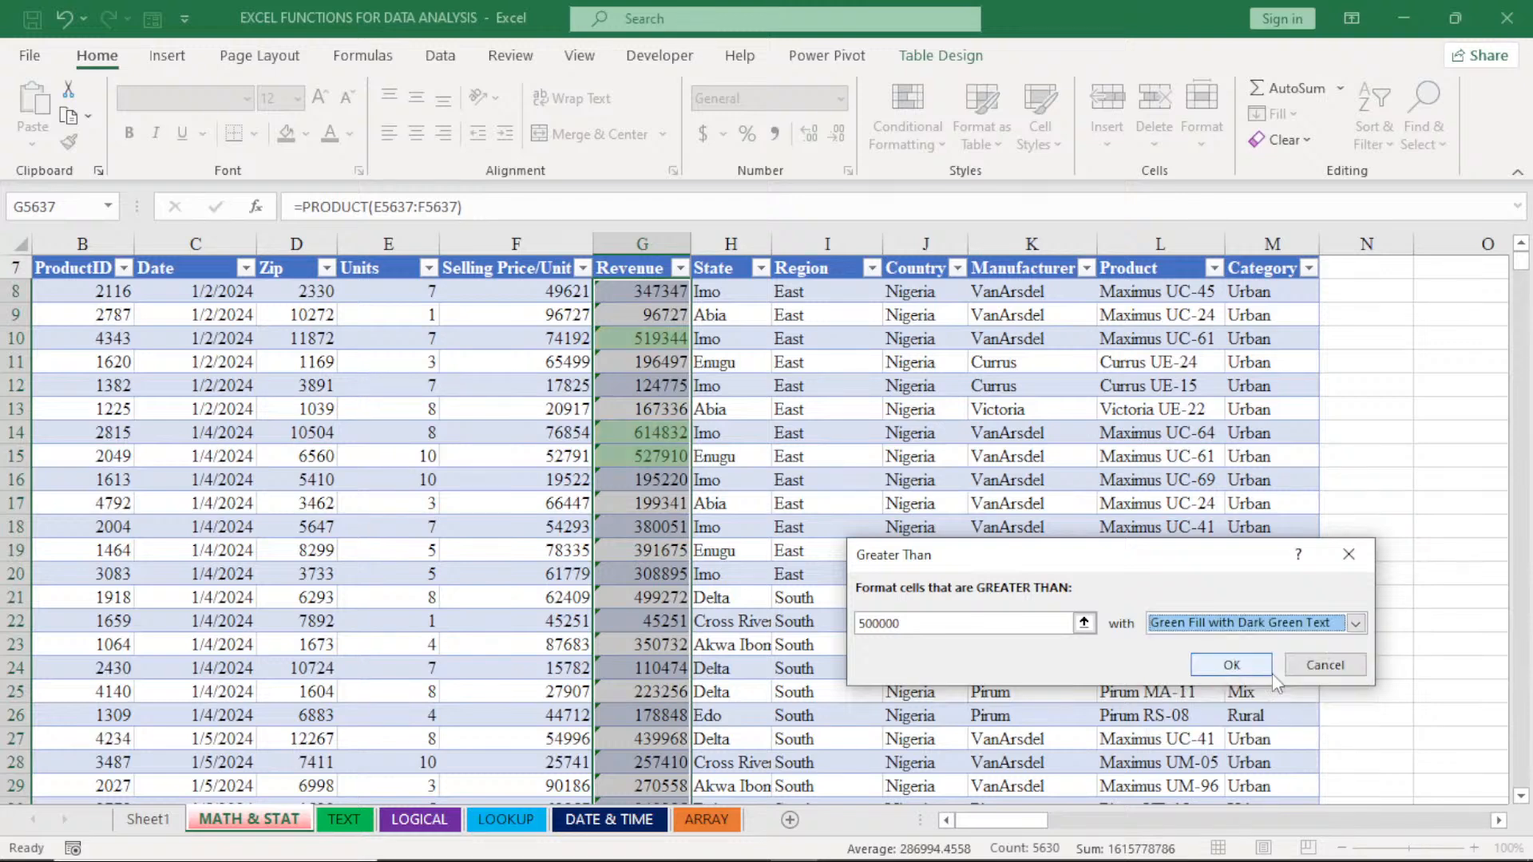
- Switch the rule to a custom format and give it a white, bold font
left_click(1341, 630)
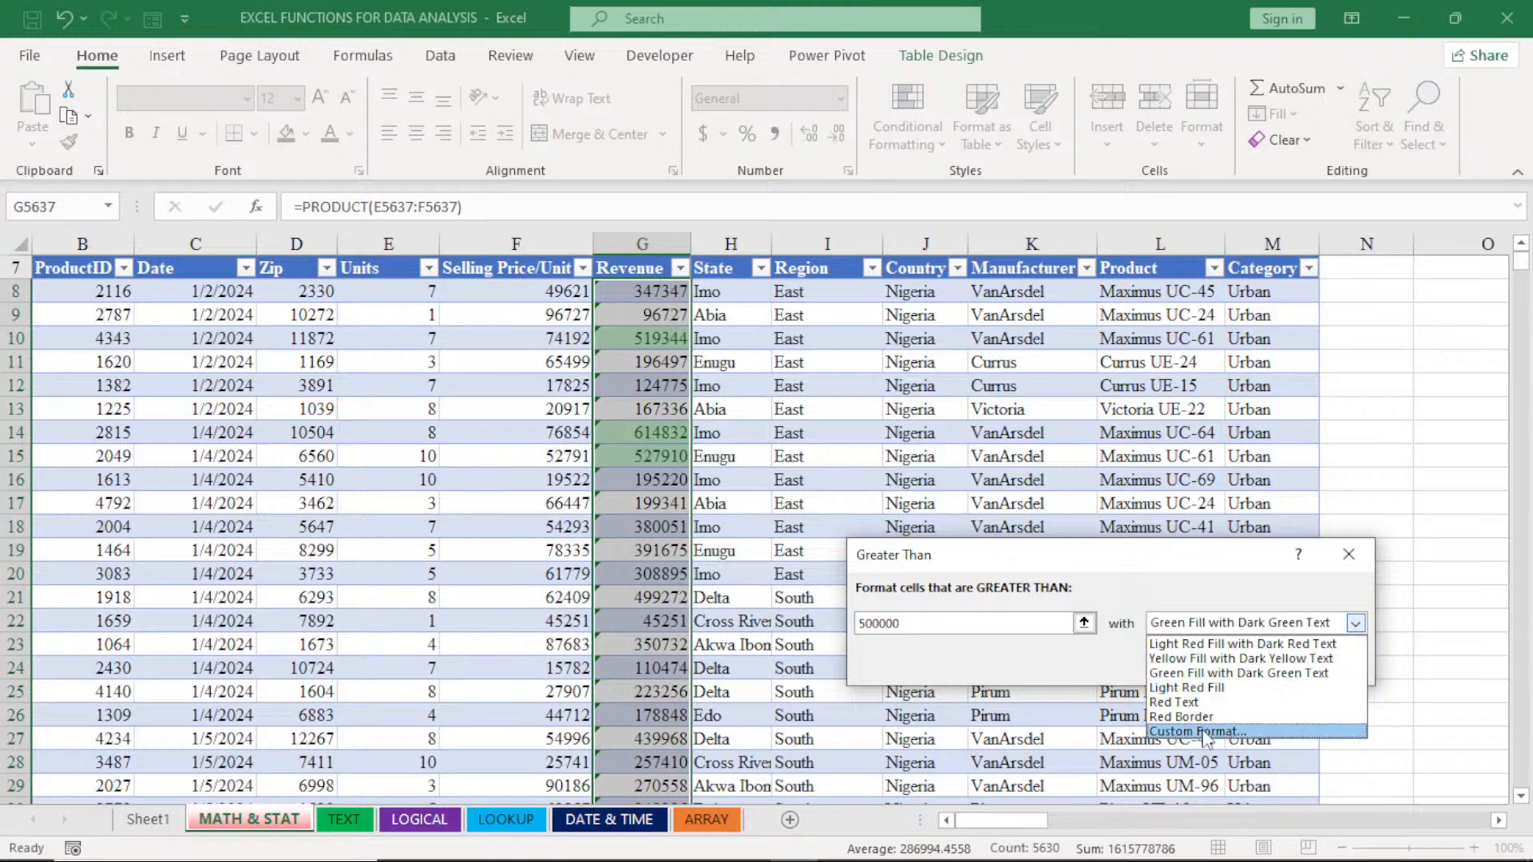
left_click(1205, 732)
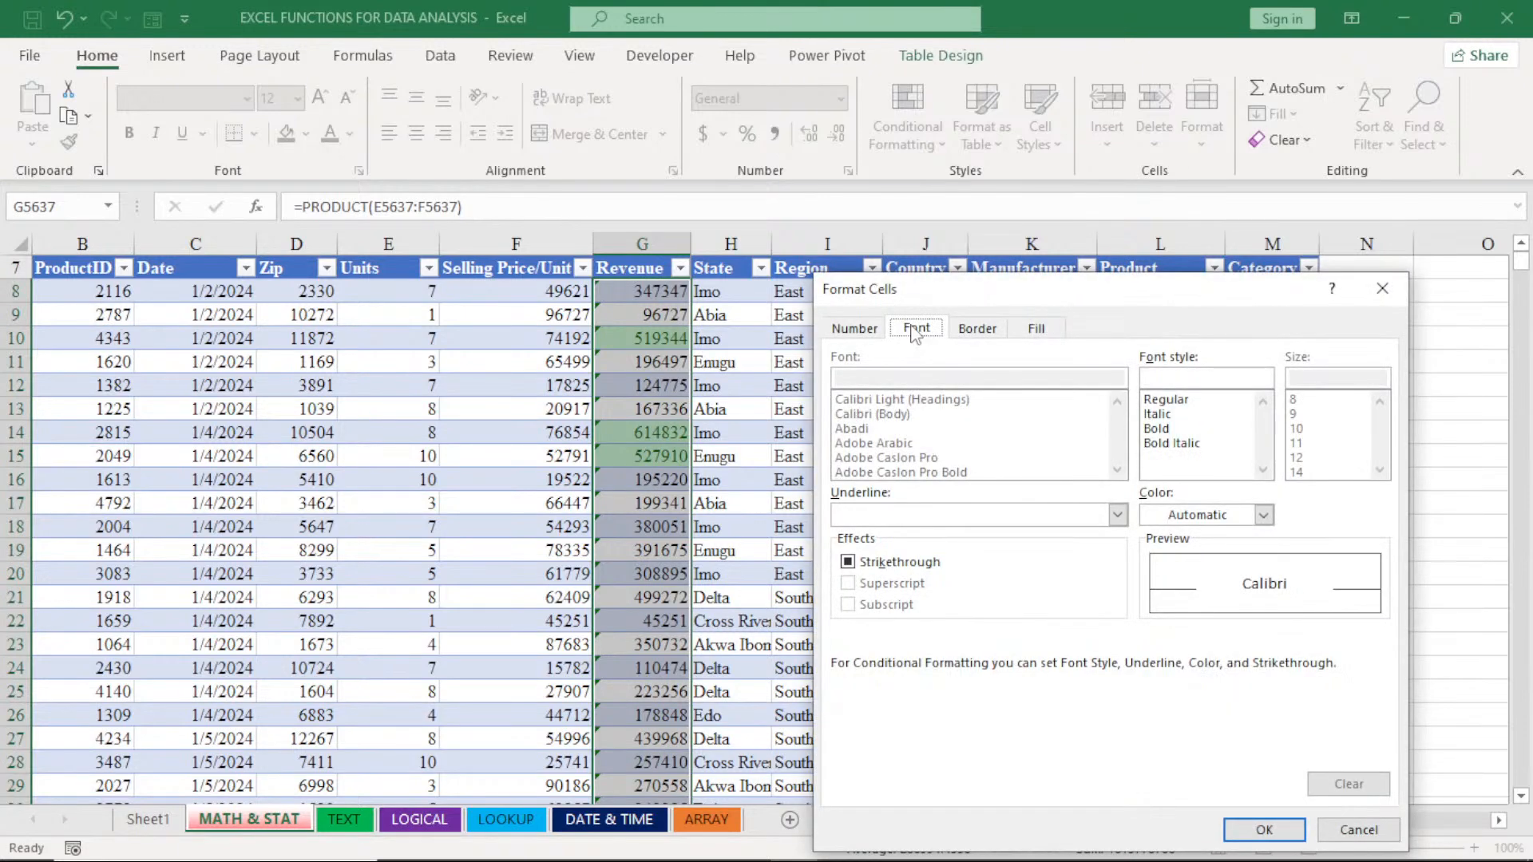
left_click(1264, 515)
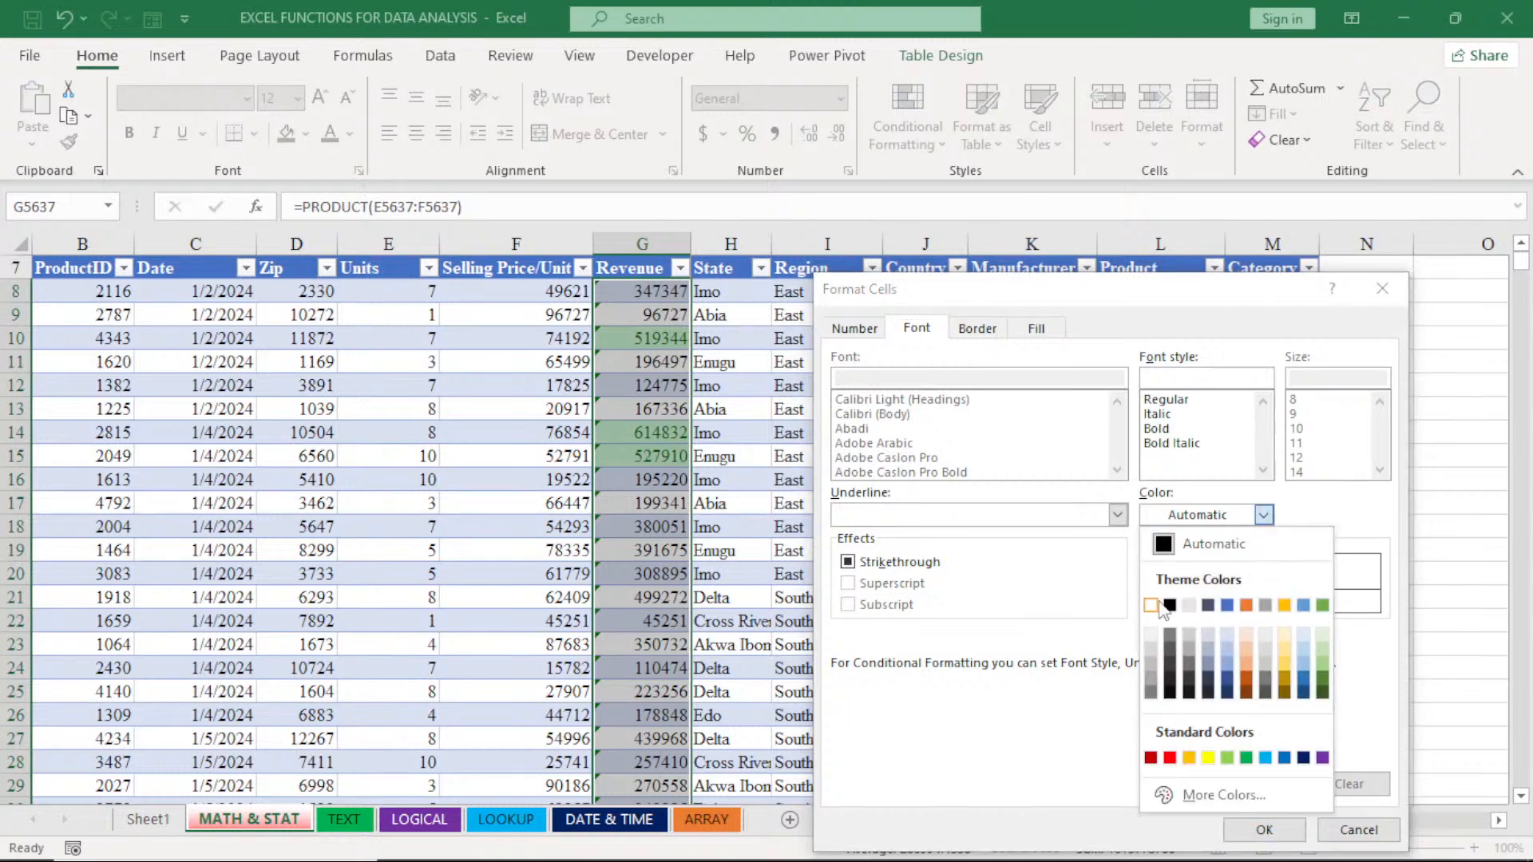
left_click(1155, 605)
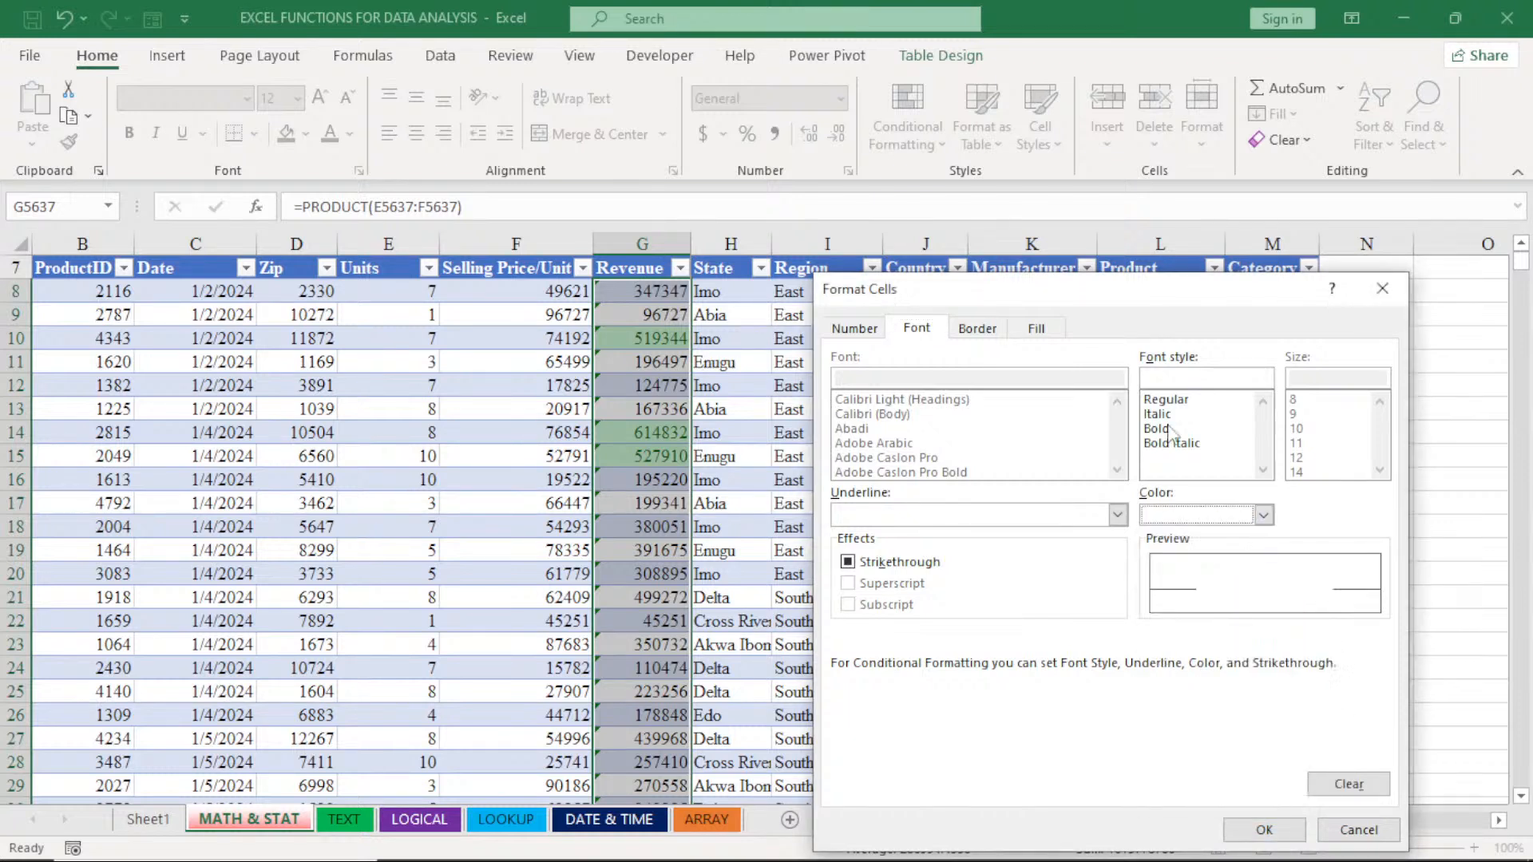
left_click(1165, 429)
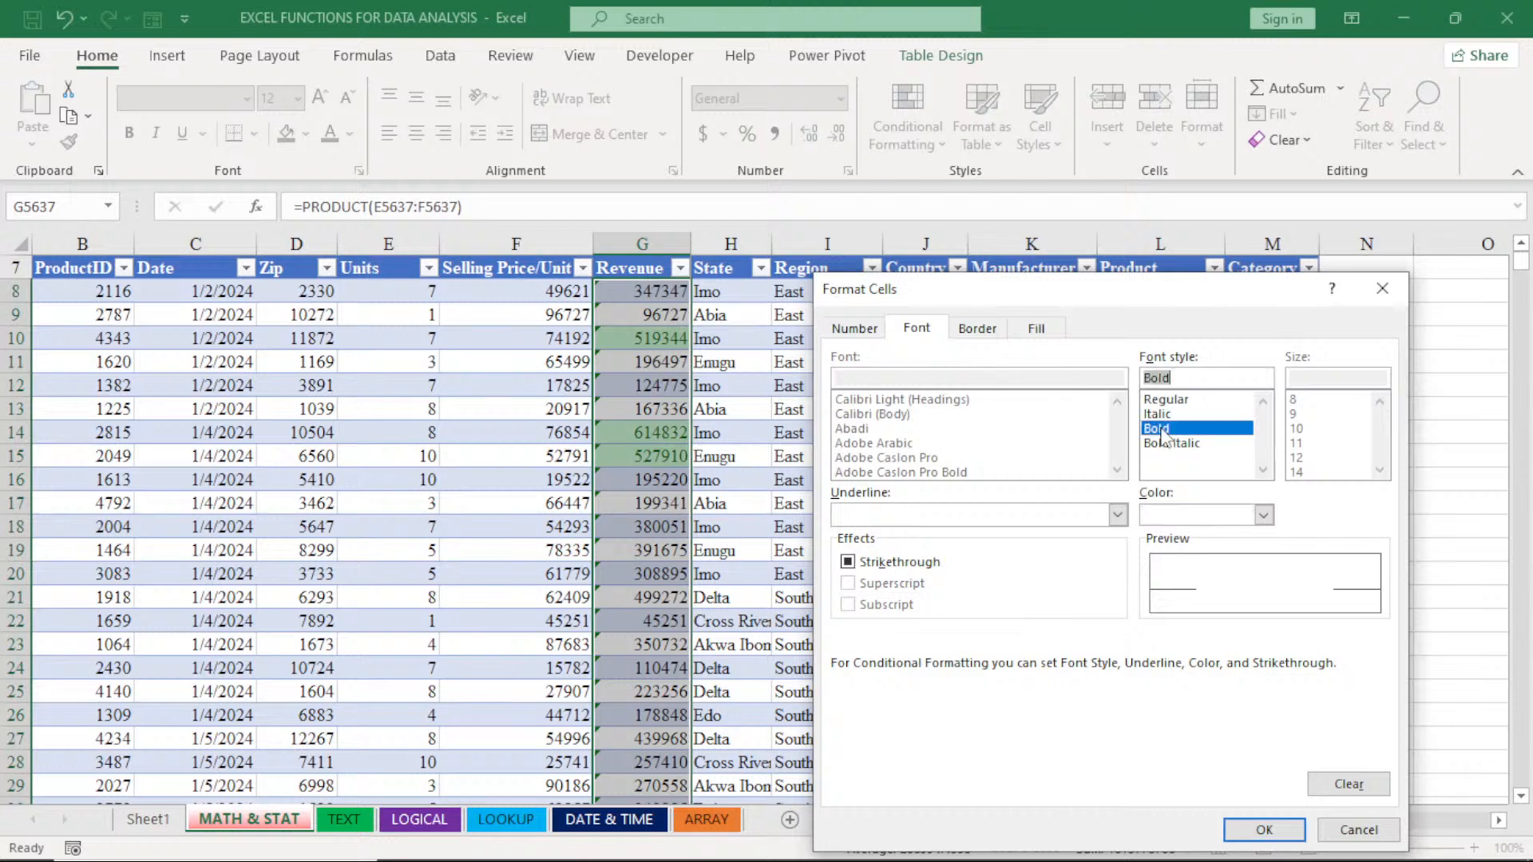
- Add a white outline border to the rule's custom format
left_click(977, 328)
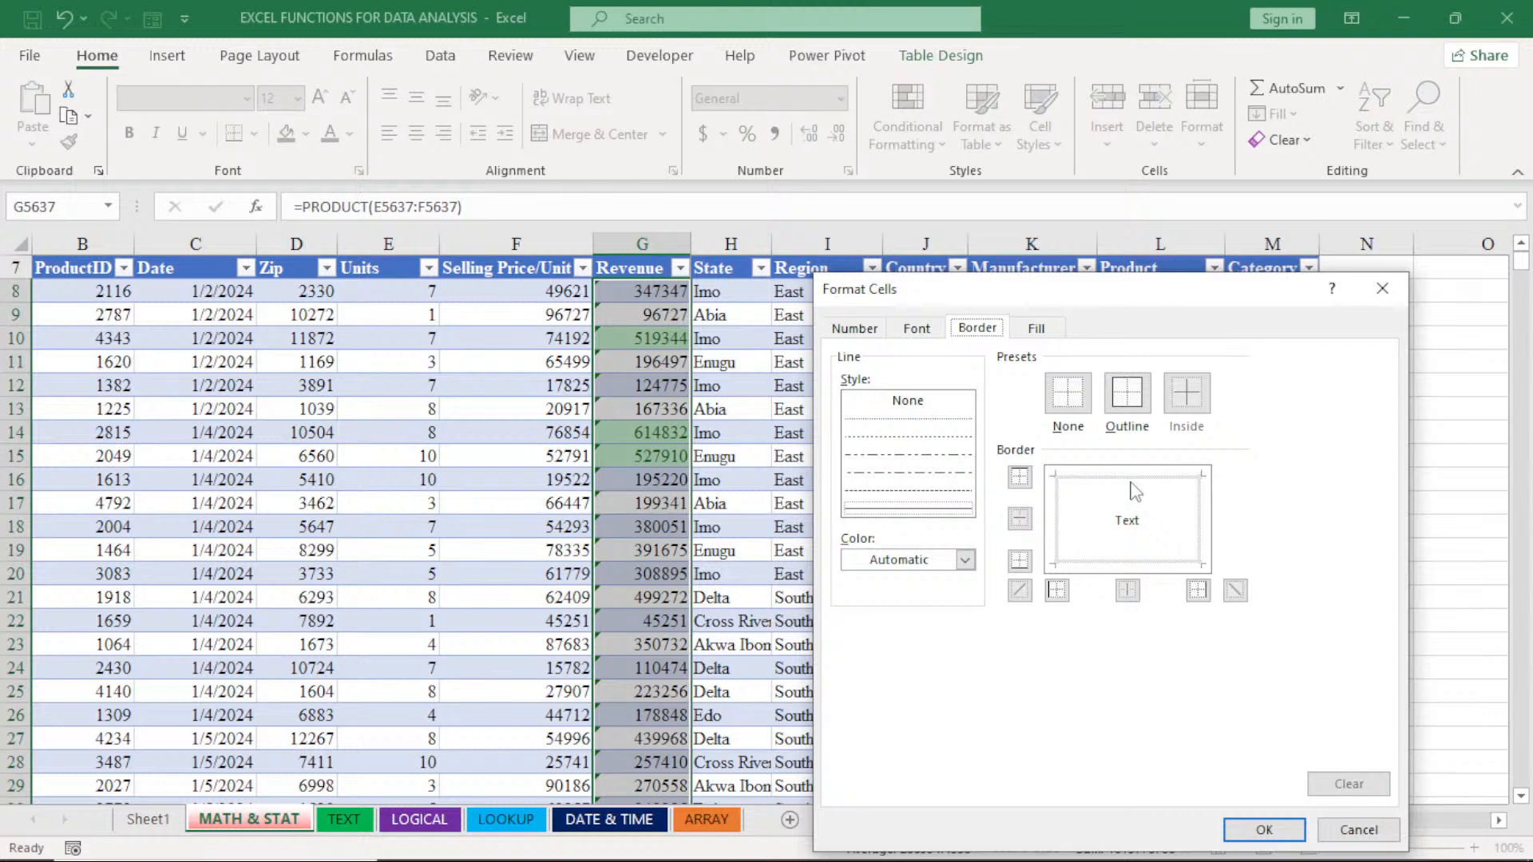
left_click(964, 560)
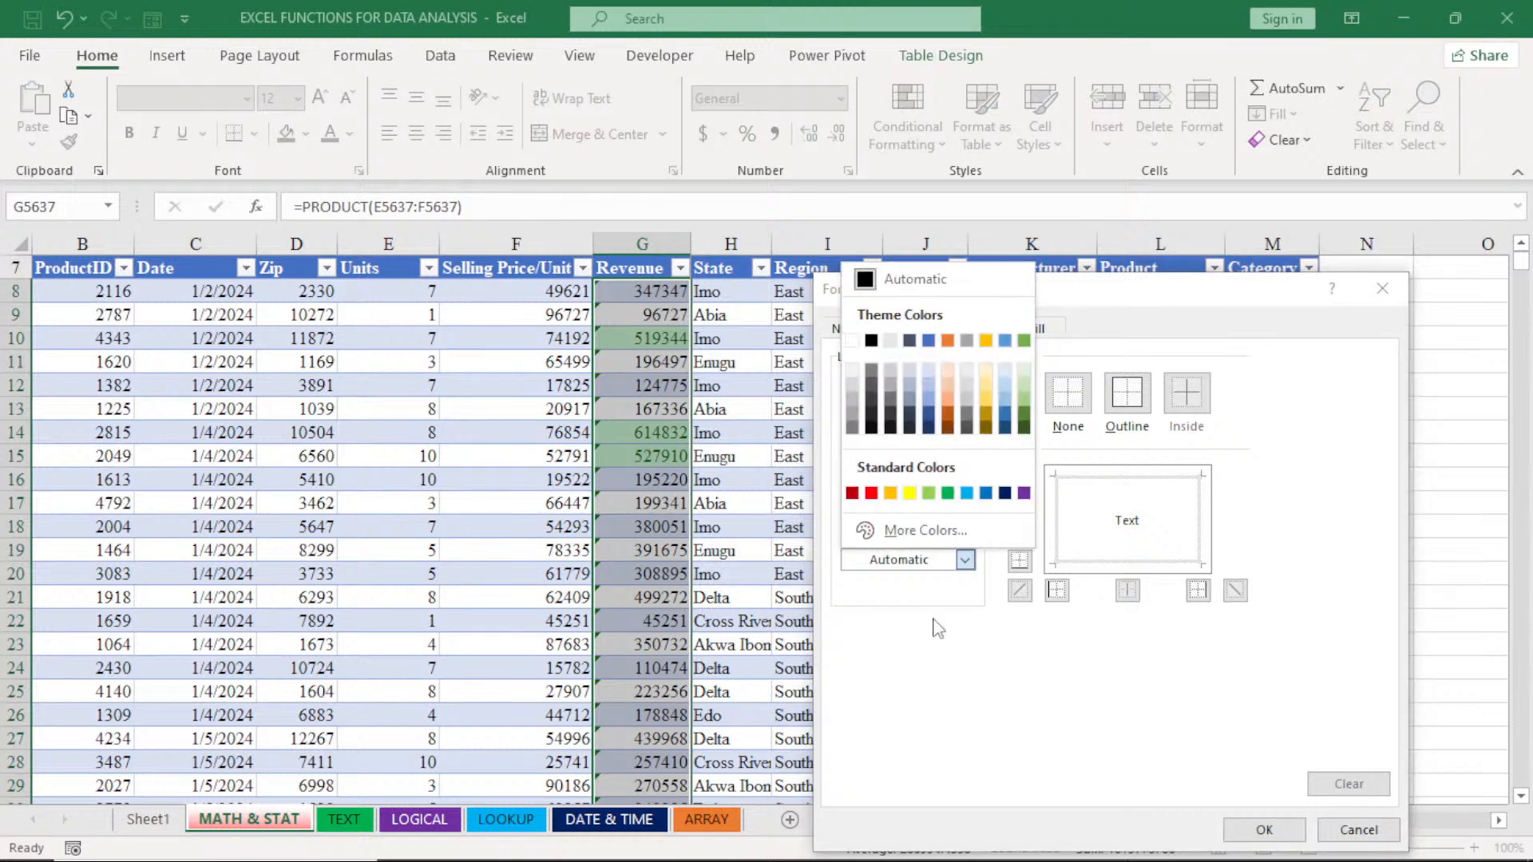
left_click(938, 628)
left_click(1132, 406)
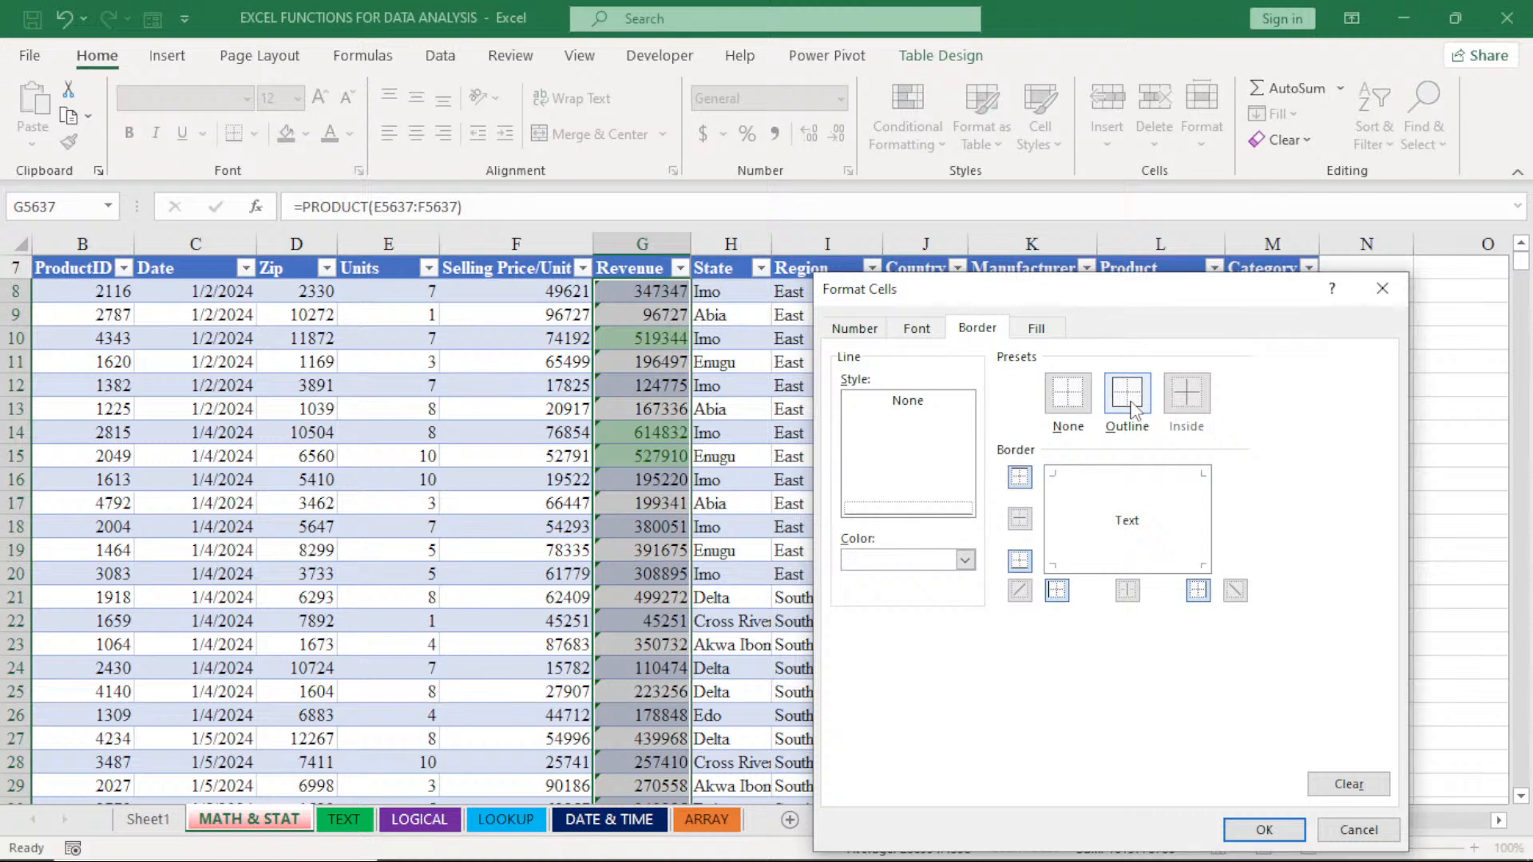
- Set the custom format's background to standard green and apply the greater-than rule to the Revenue values
left_click(1041, 331)
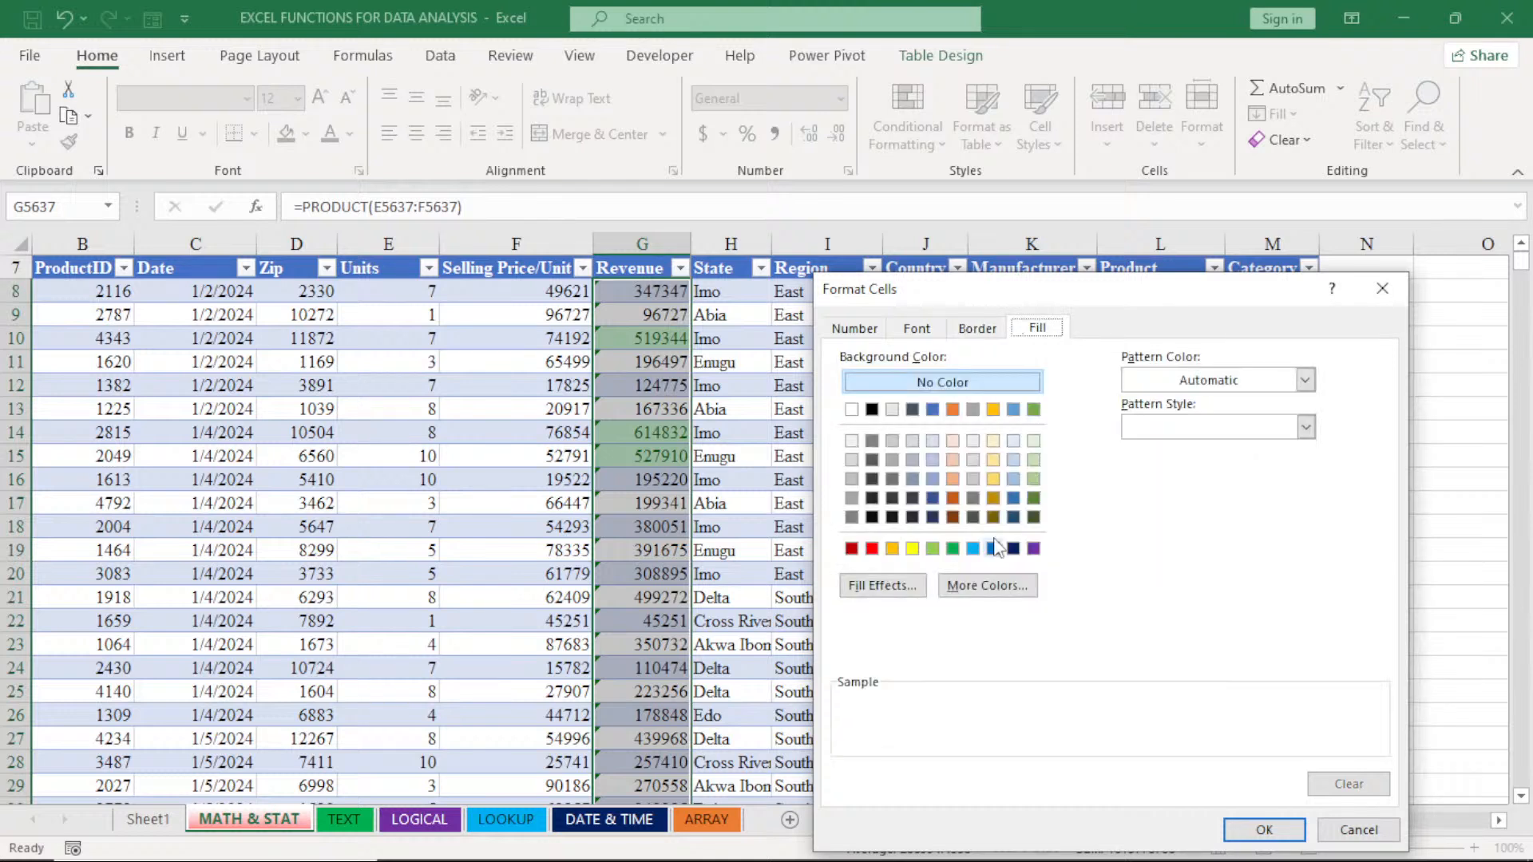
left_click(1033, 548)
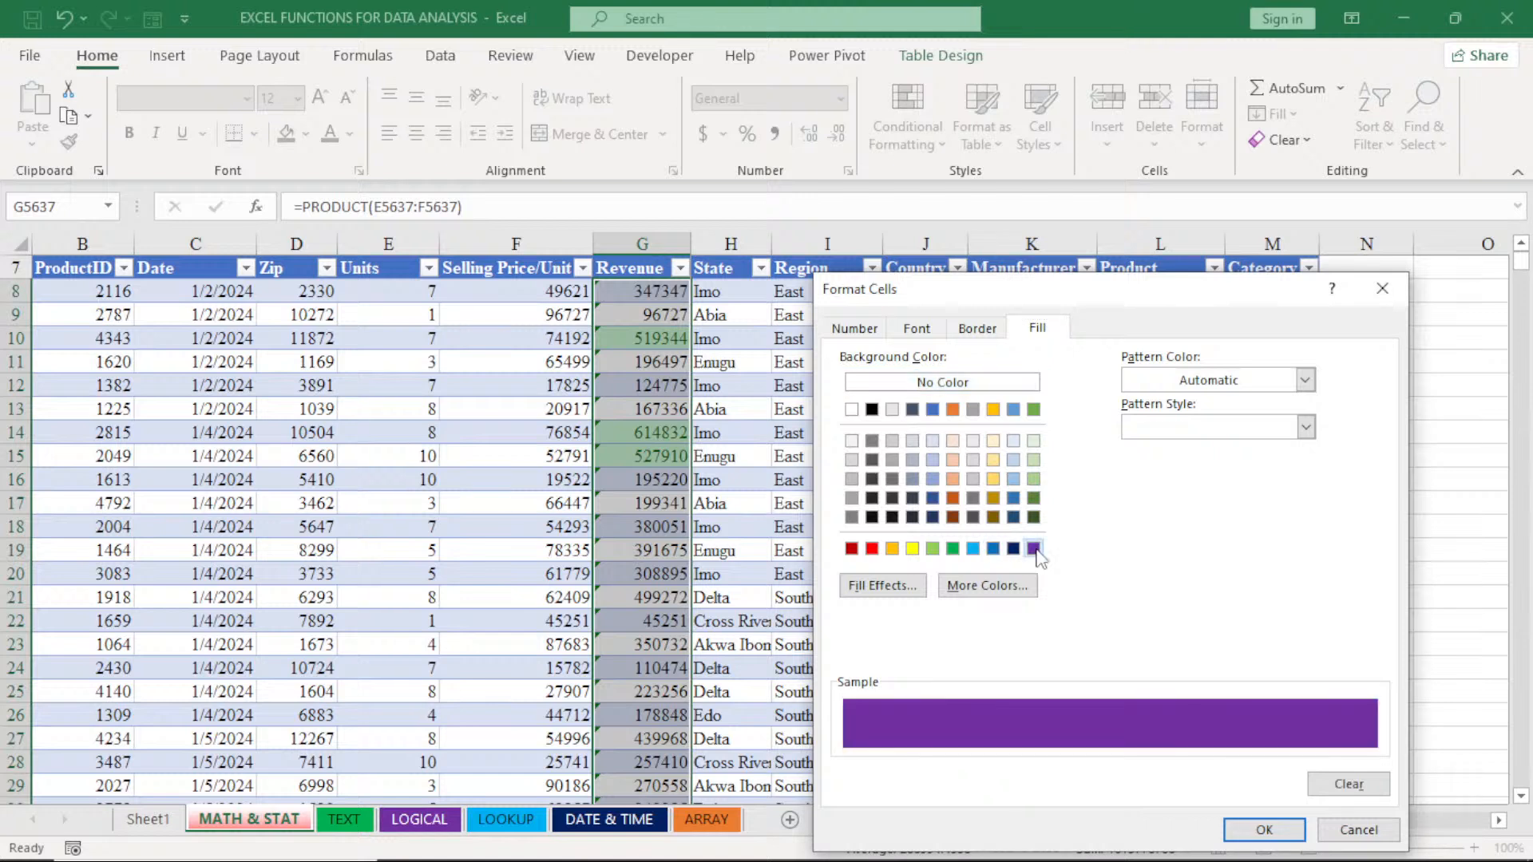
left_click(952, 549)
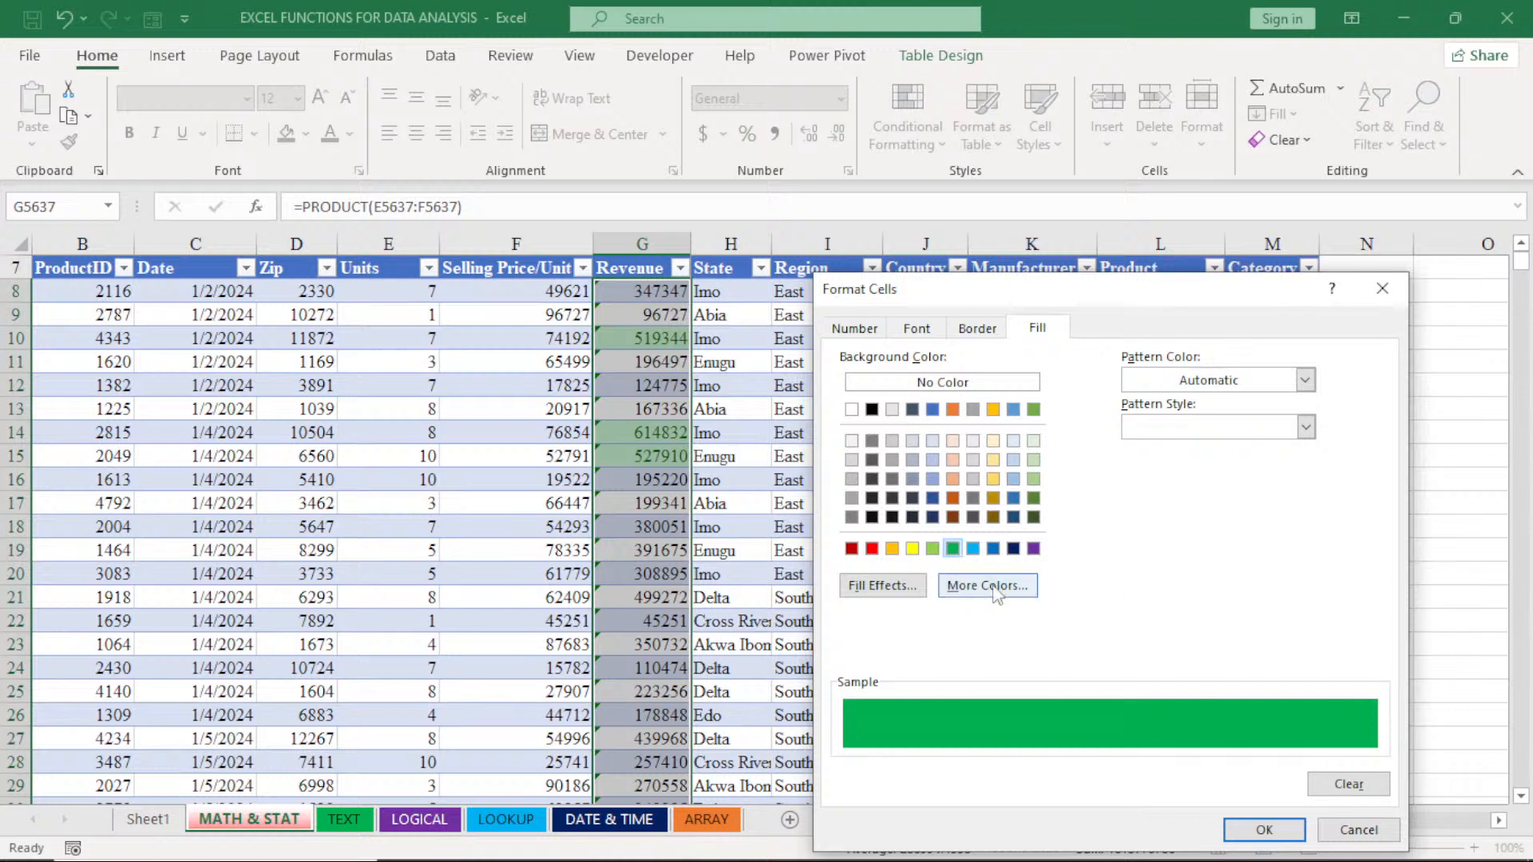
left_click(904, 591)
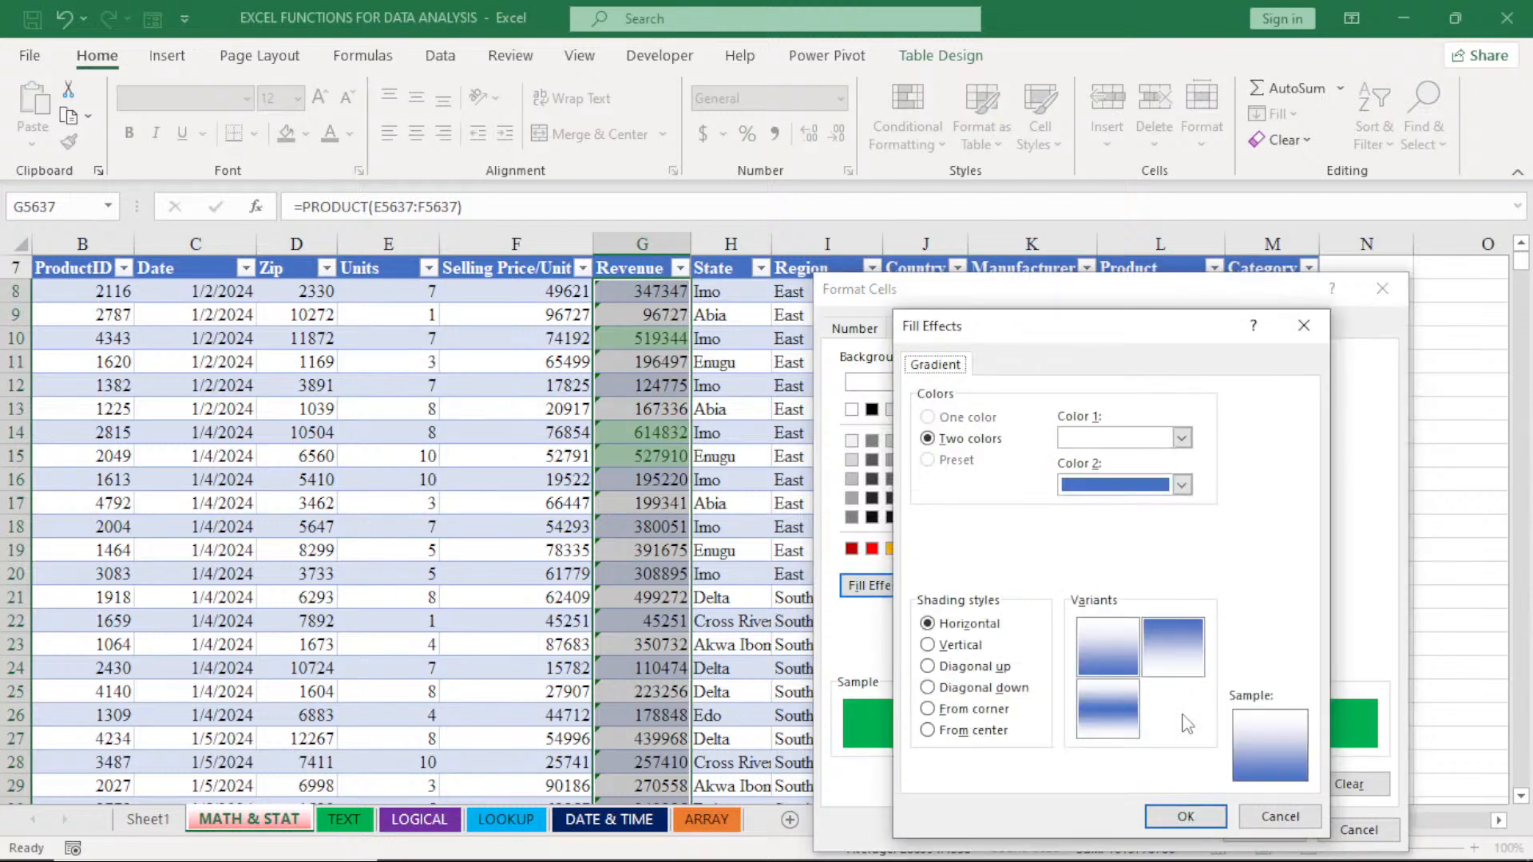
left_click(1303, 326)
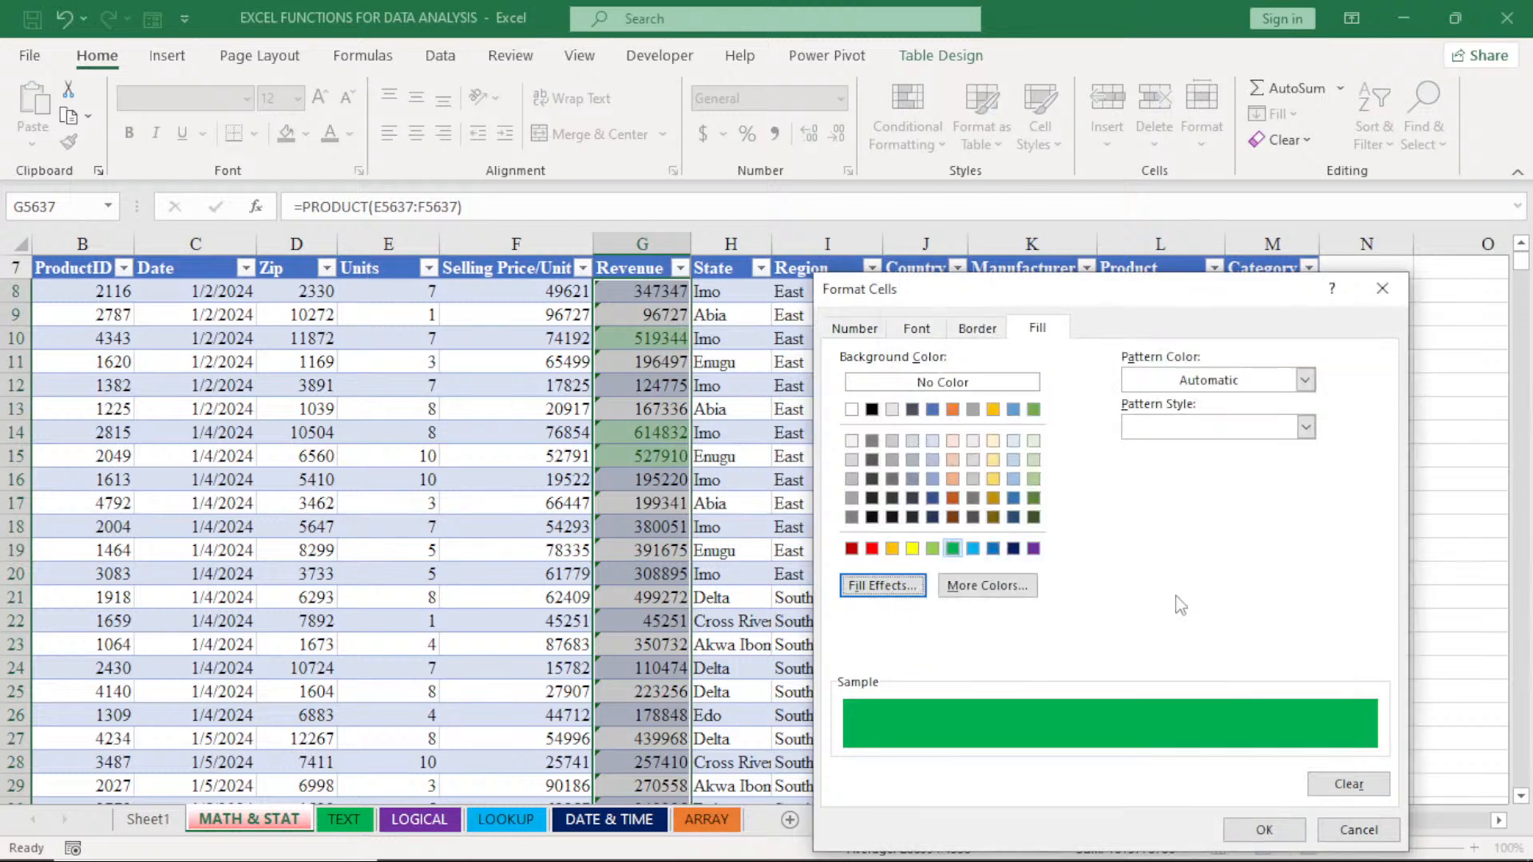
left_click(1023, 595)
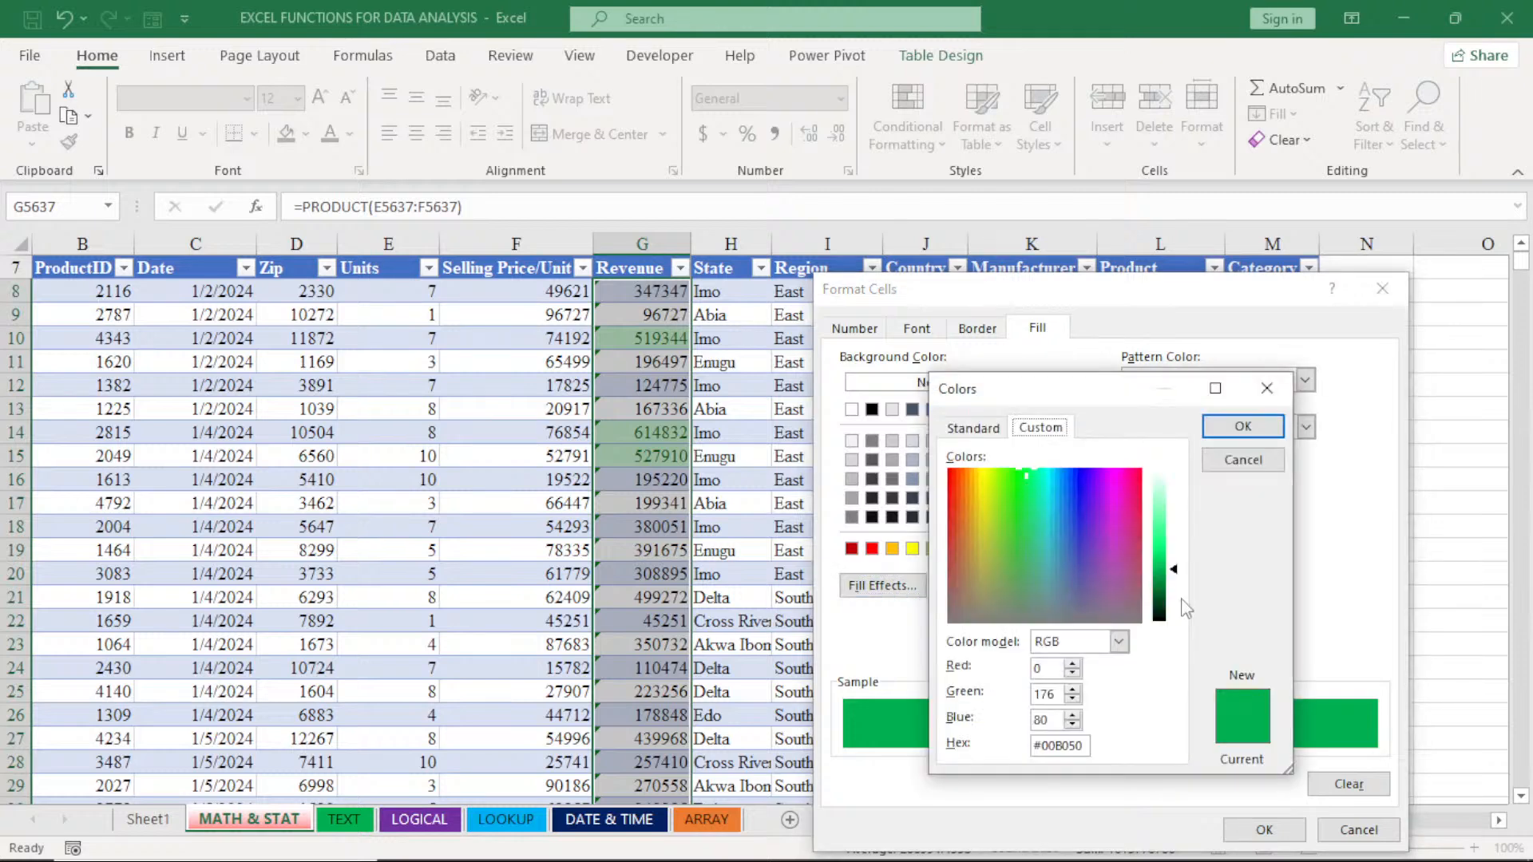
key("Return")
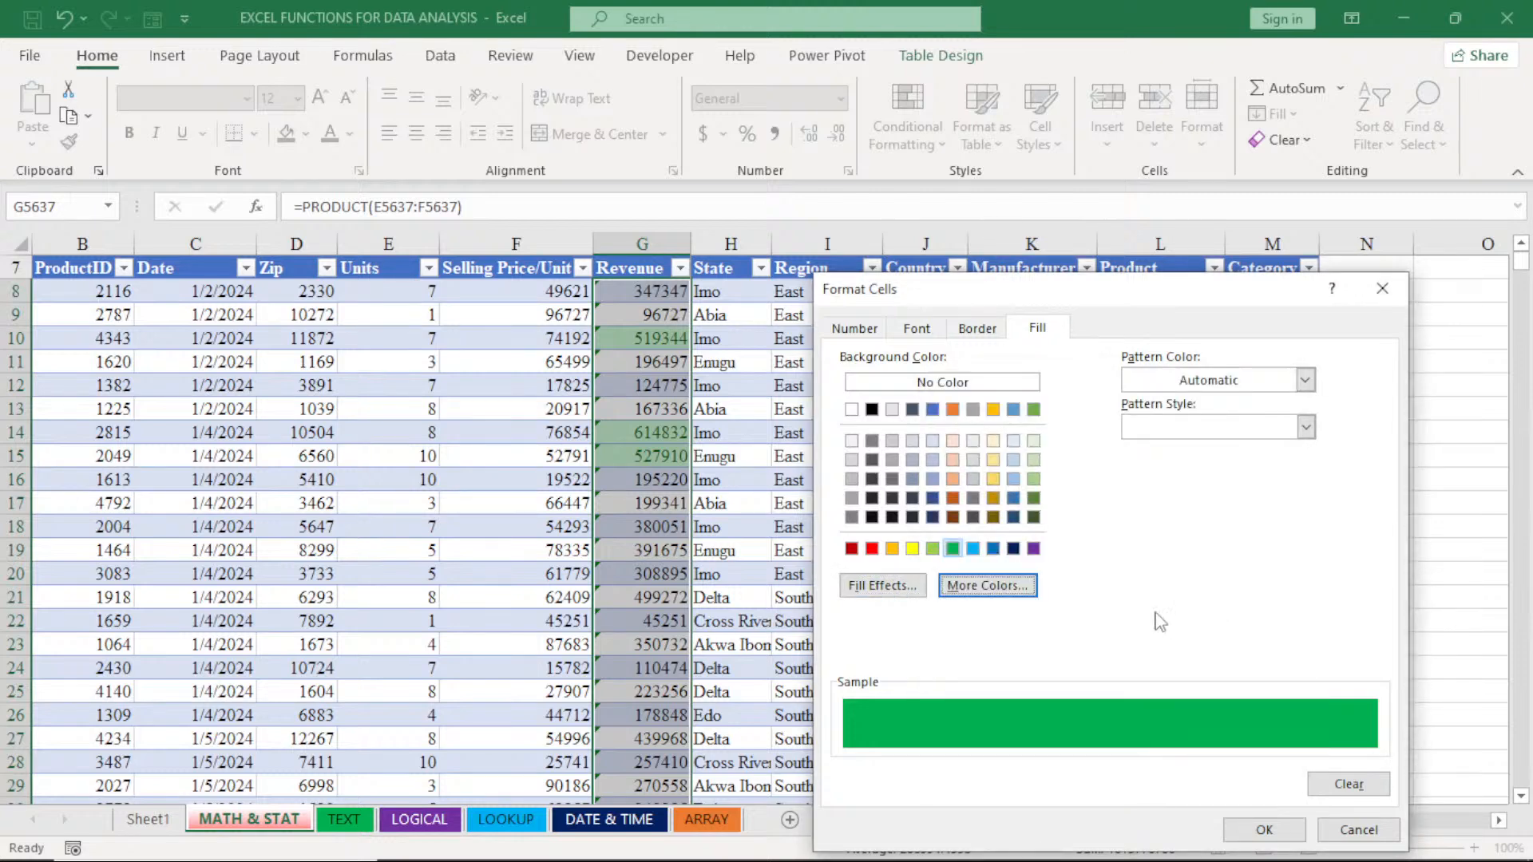
left_click(1266, 830)
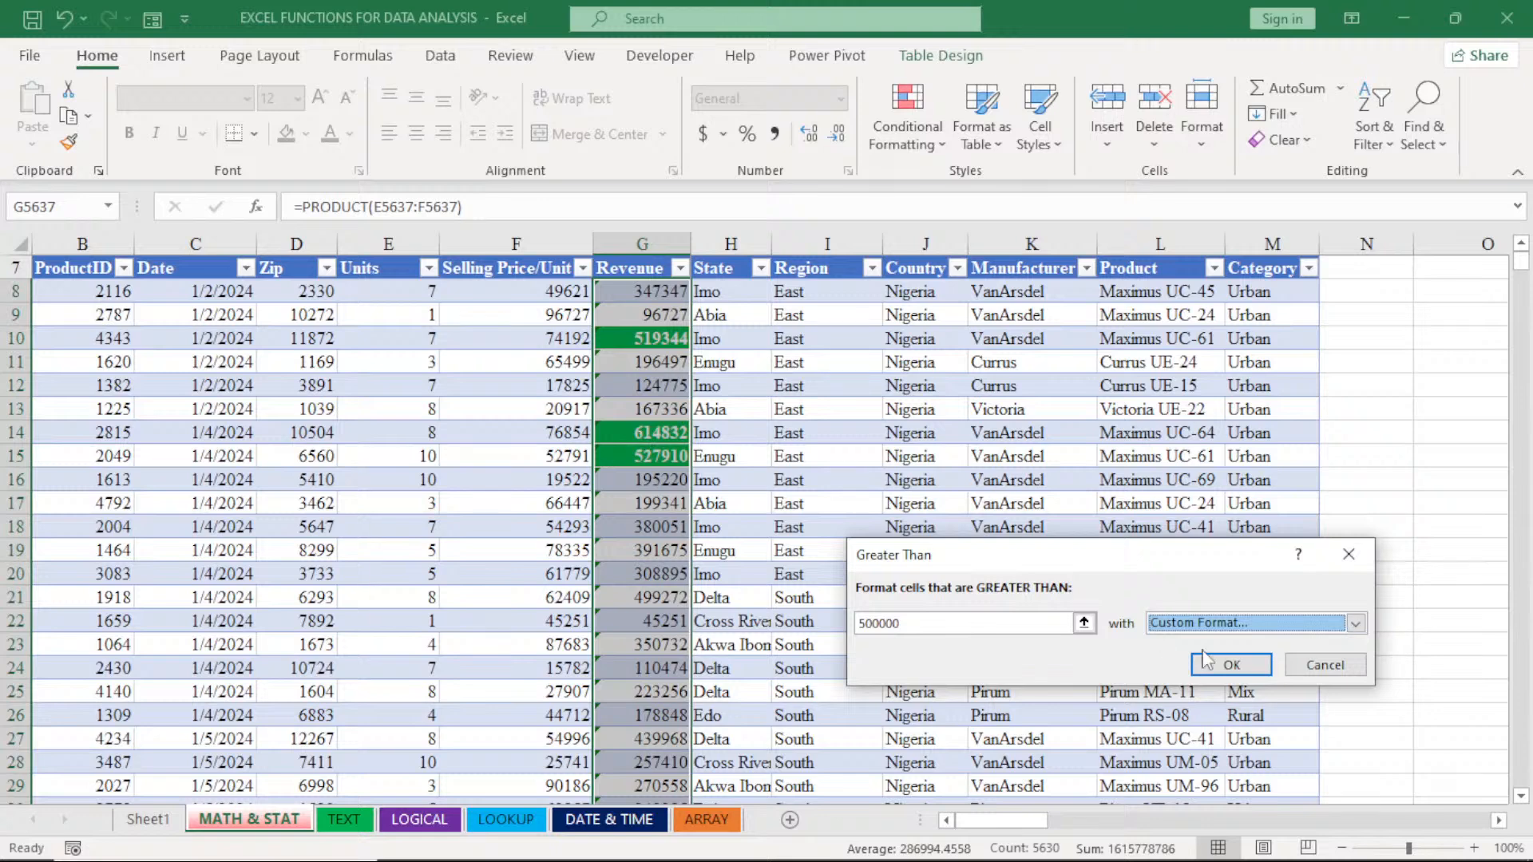
left_click(1229, 664)
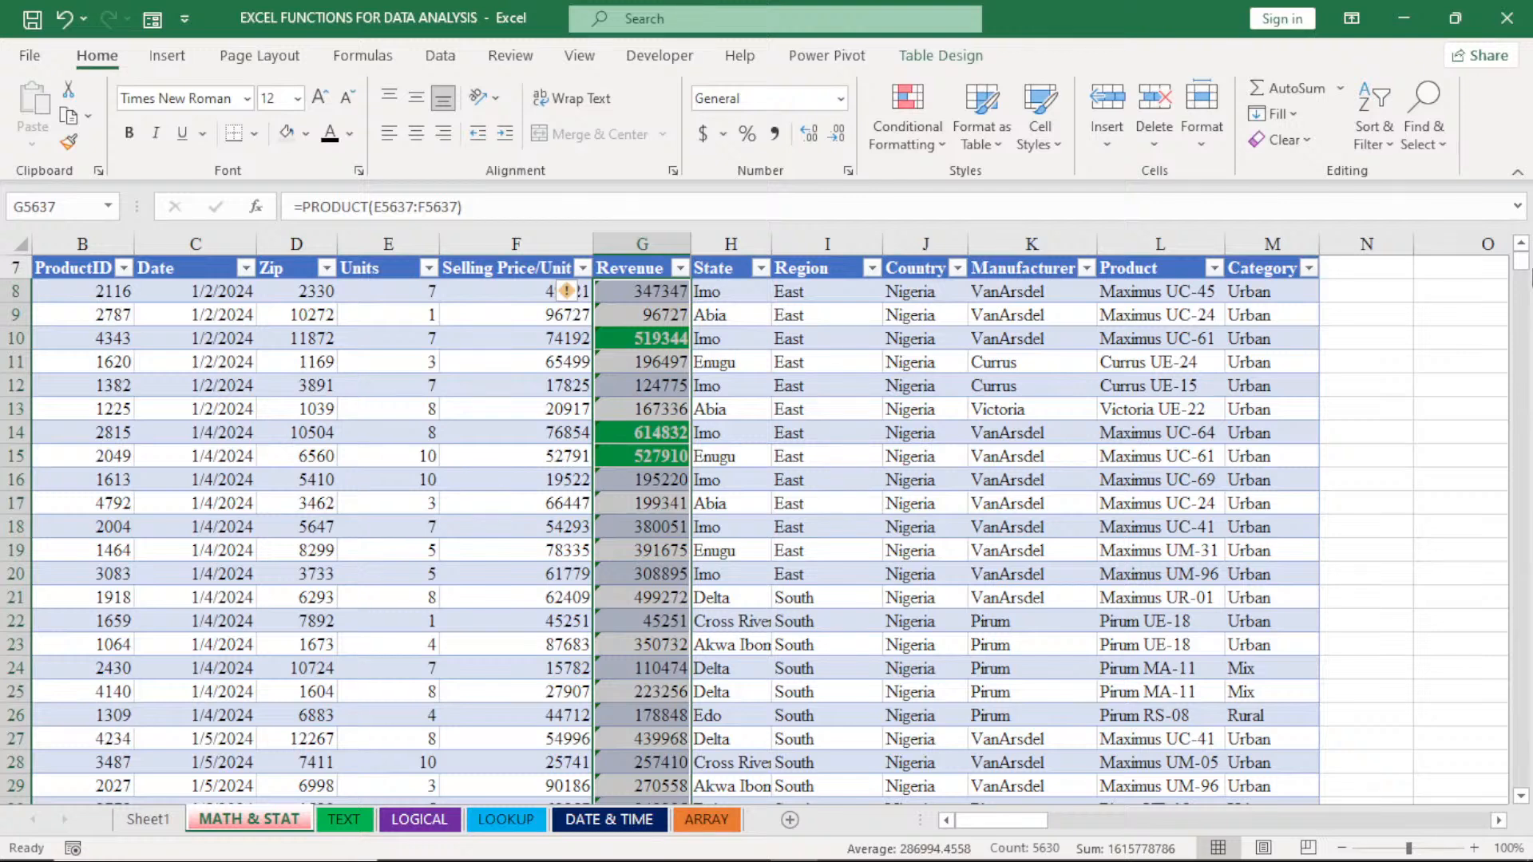
- Replace the Revenue values in cells G18 and G21 with 500000 to test the highlight rule
mouse_move(1529, 279)
left_mouse_down()
mouse_move(1529, 694)
mouse_move(1529, 260)
left_mouse_up()
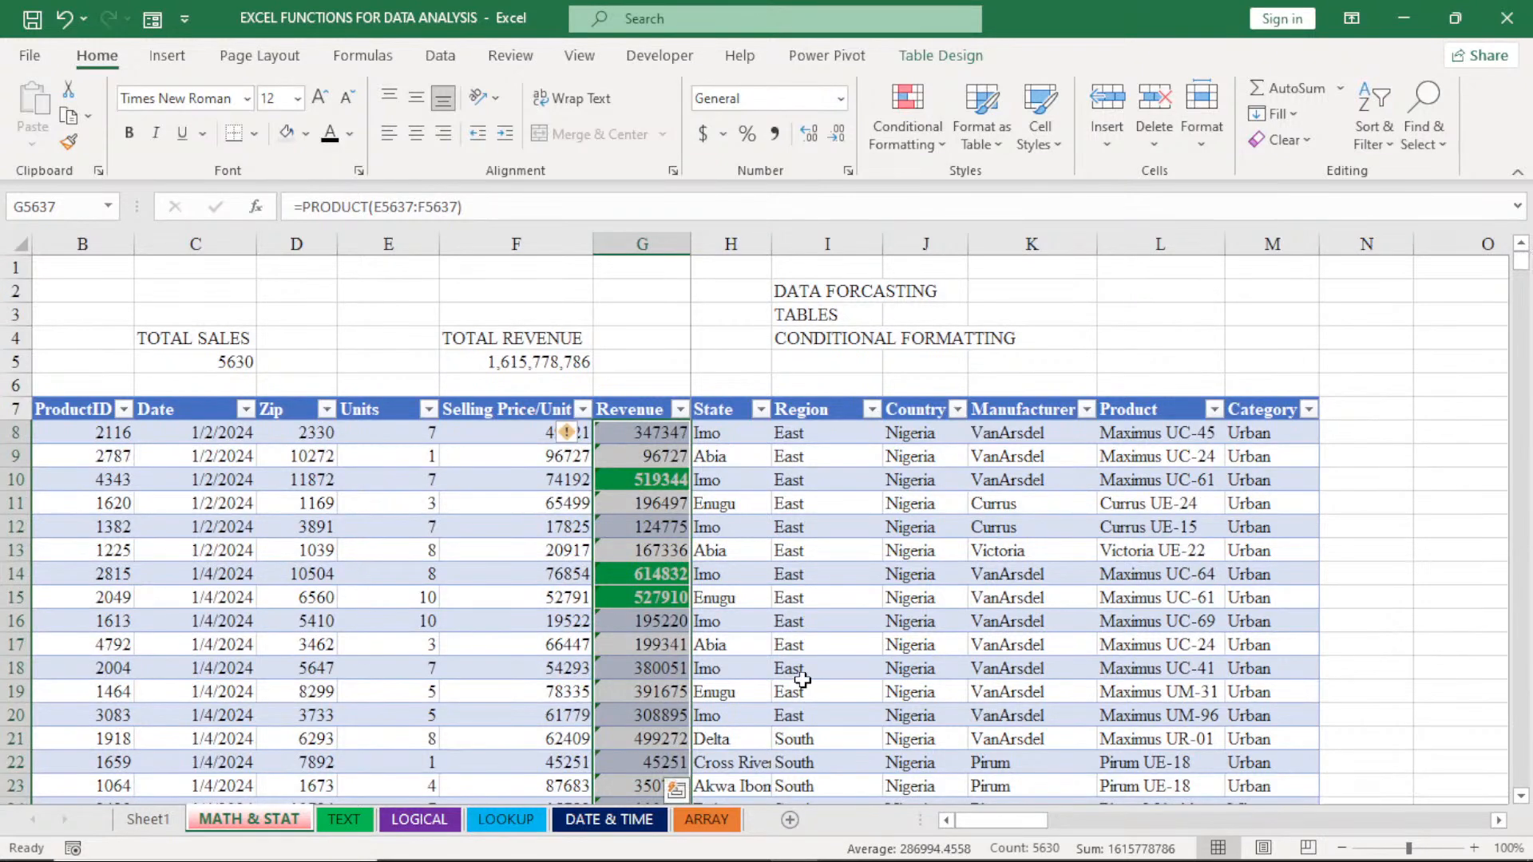
left_click(661, 673)
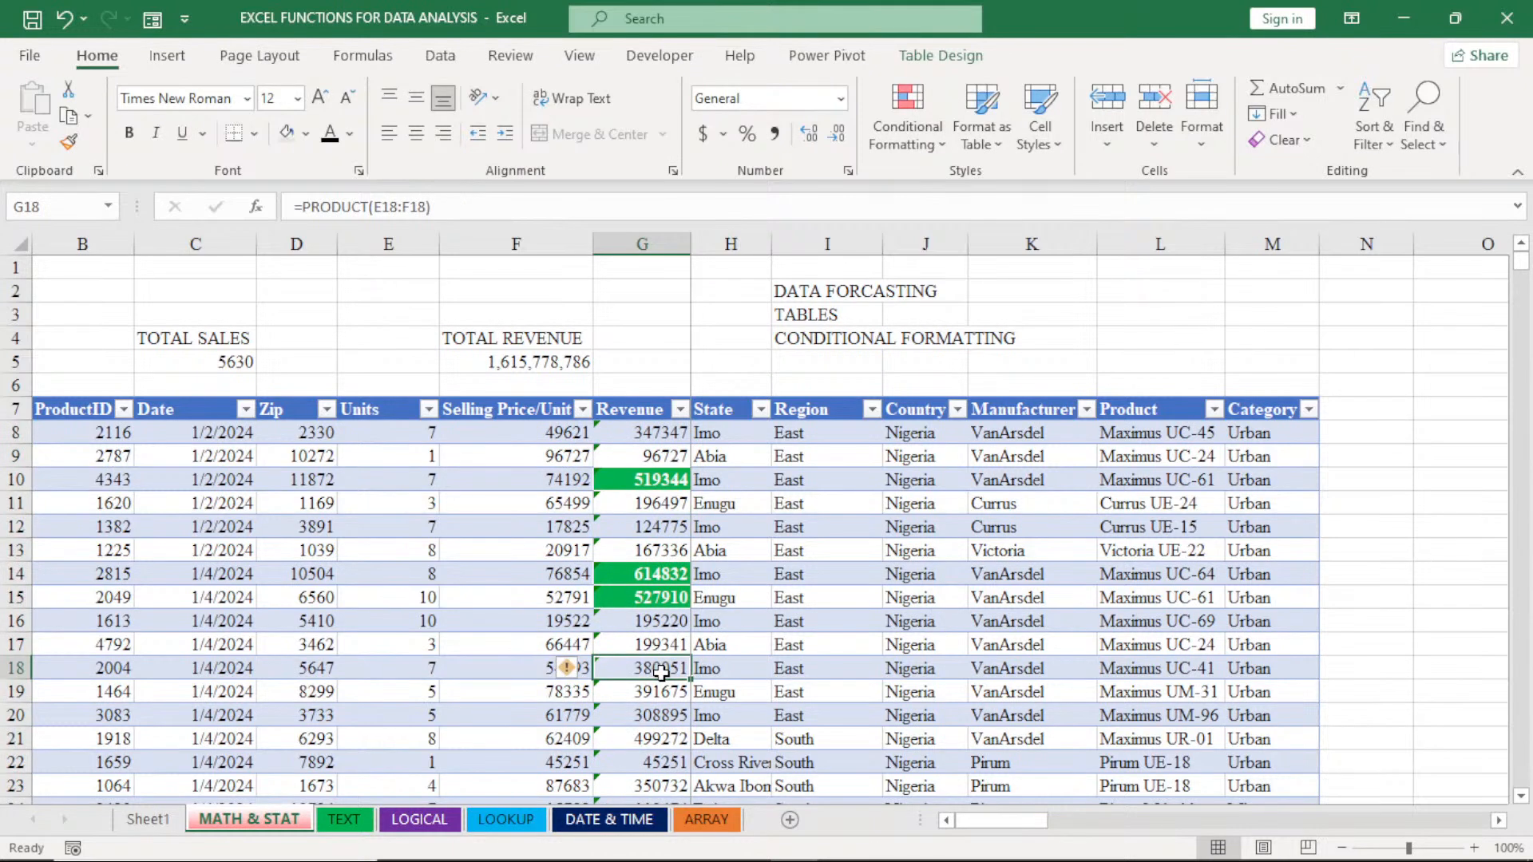
type("500000")
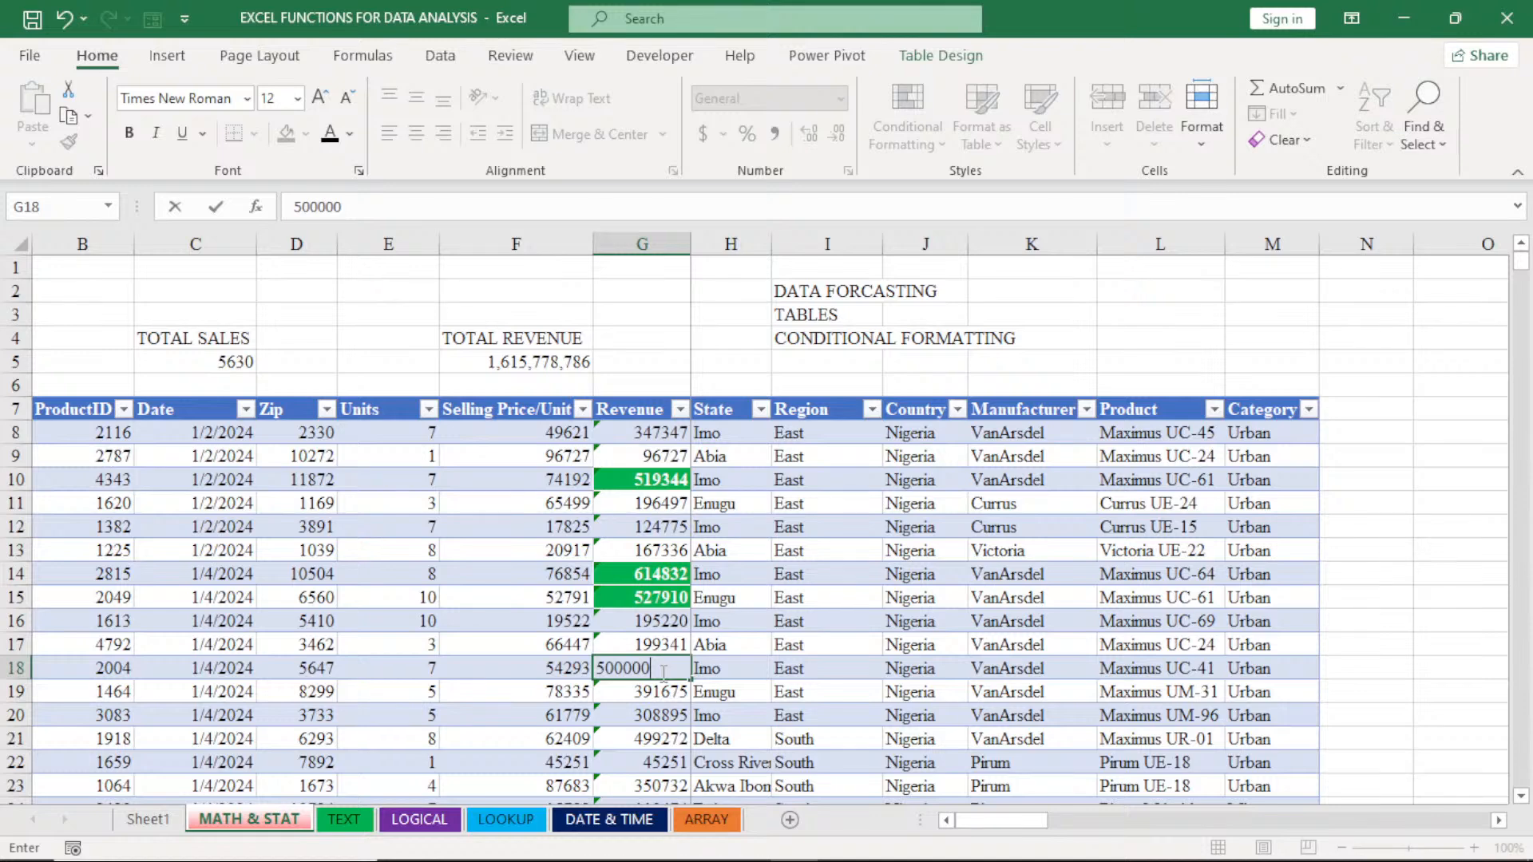
left_click(717, 692)
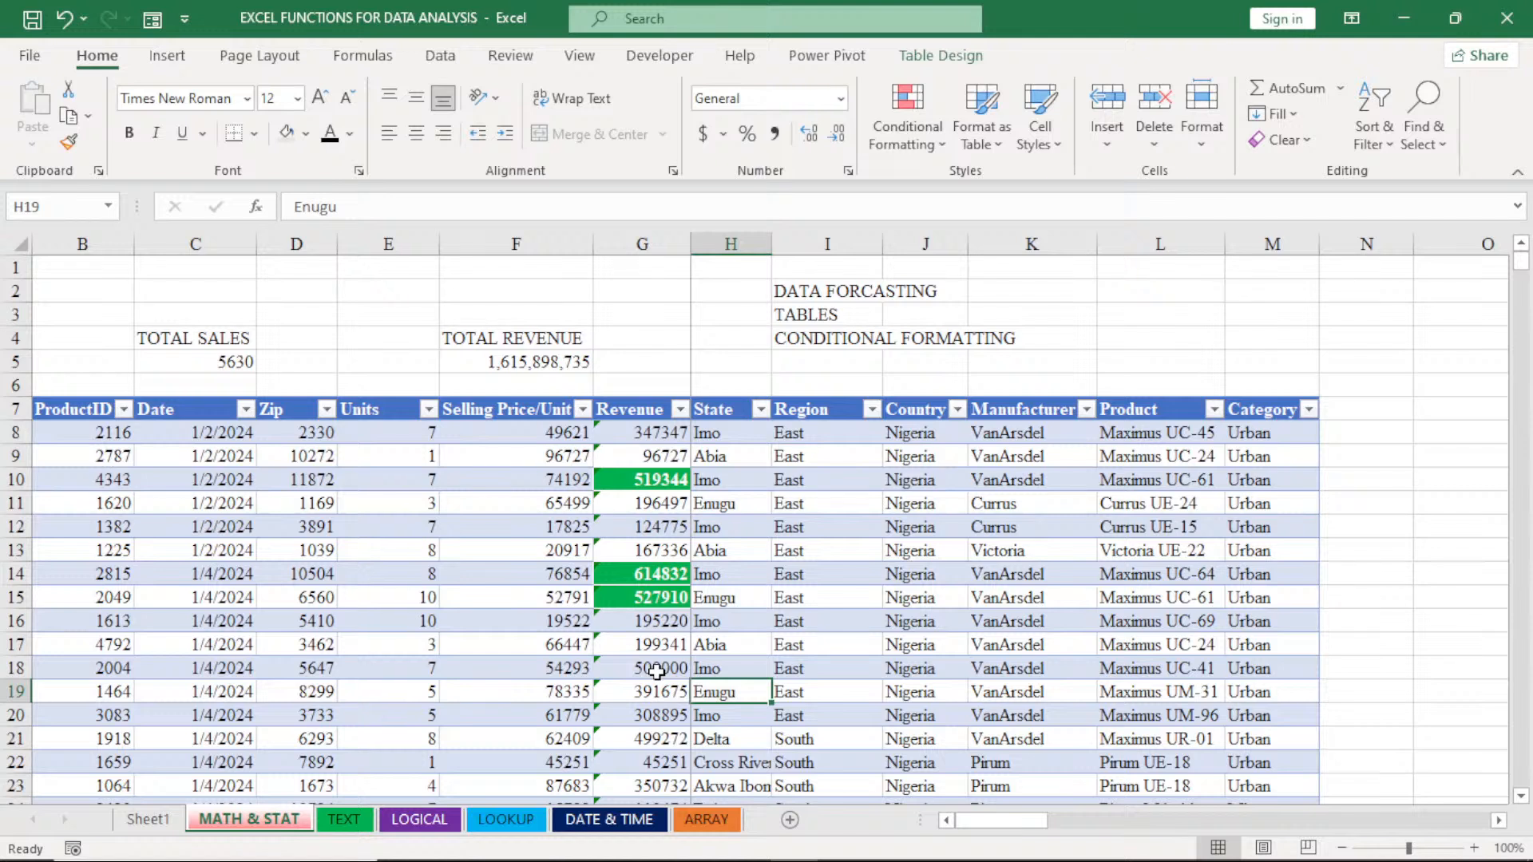
left_click(661, 742)
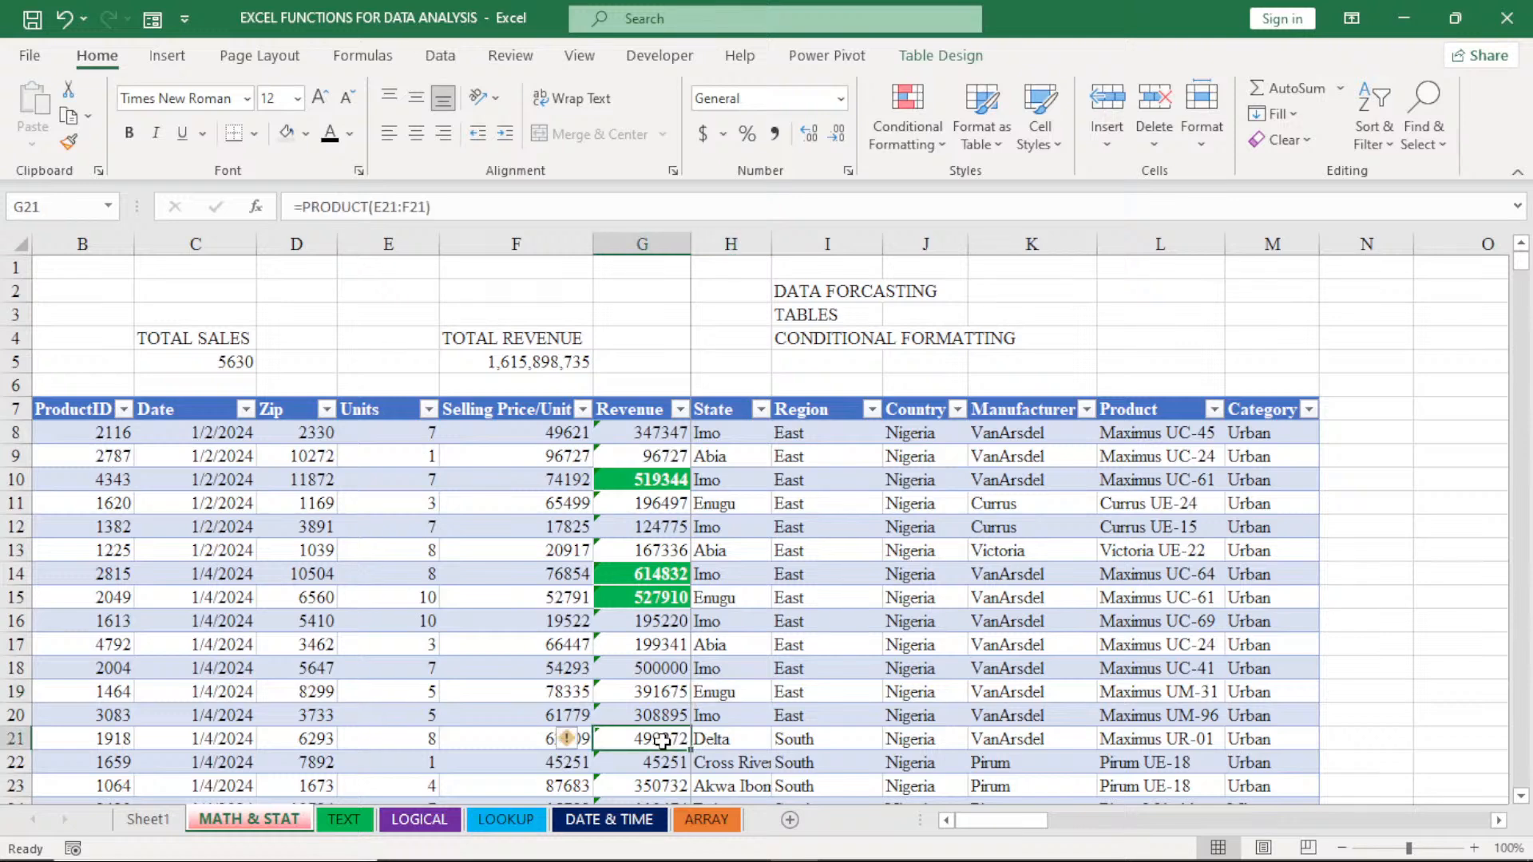
type("500000")
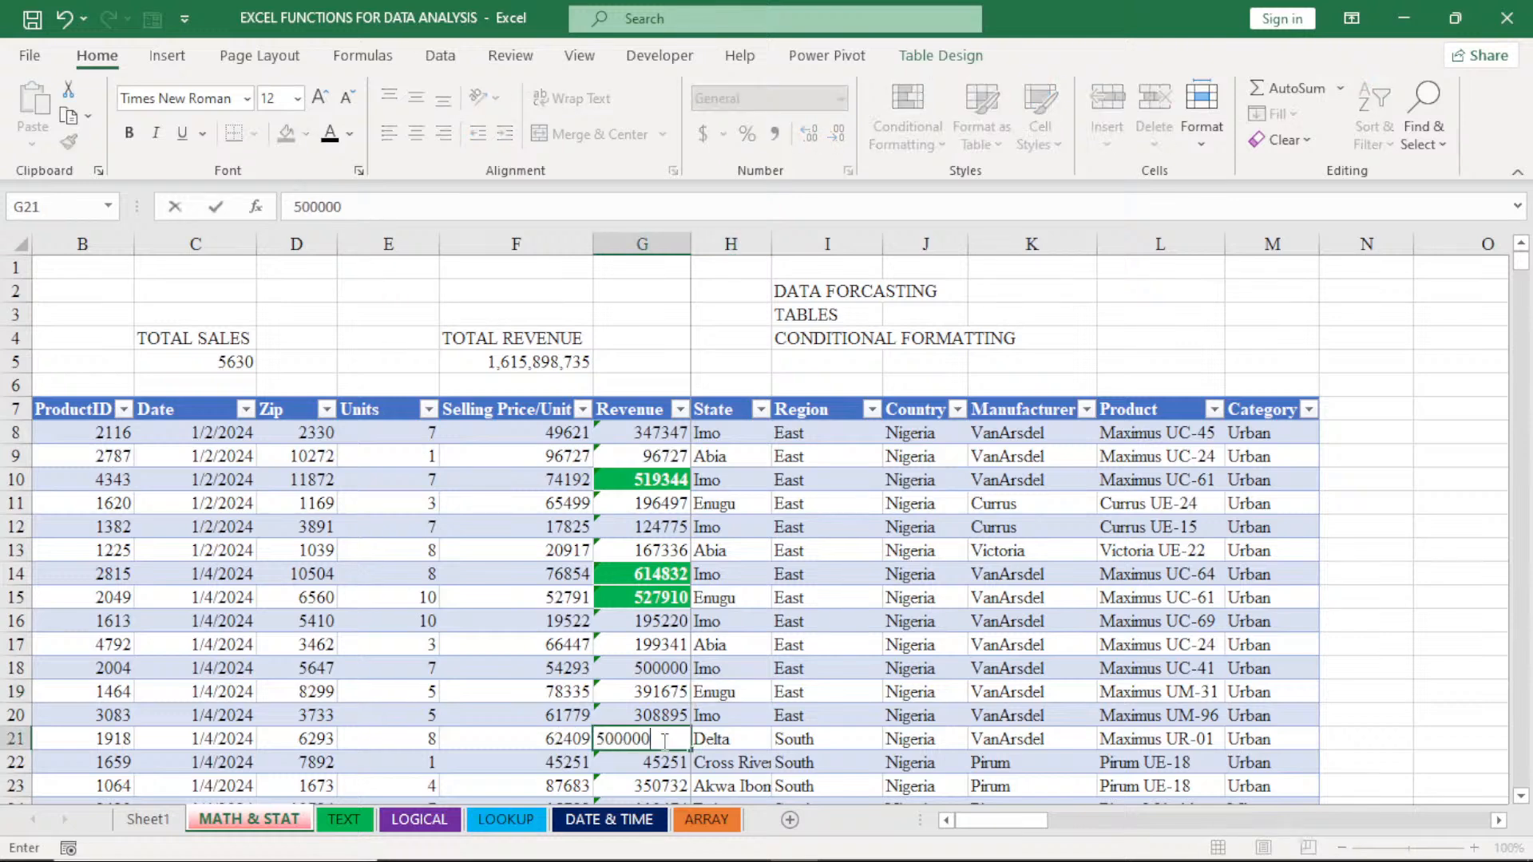
left_click(821, 696)
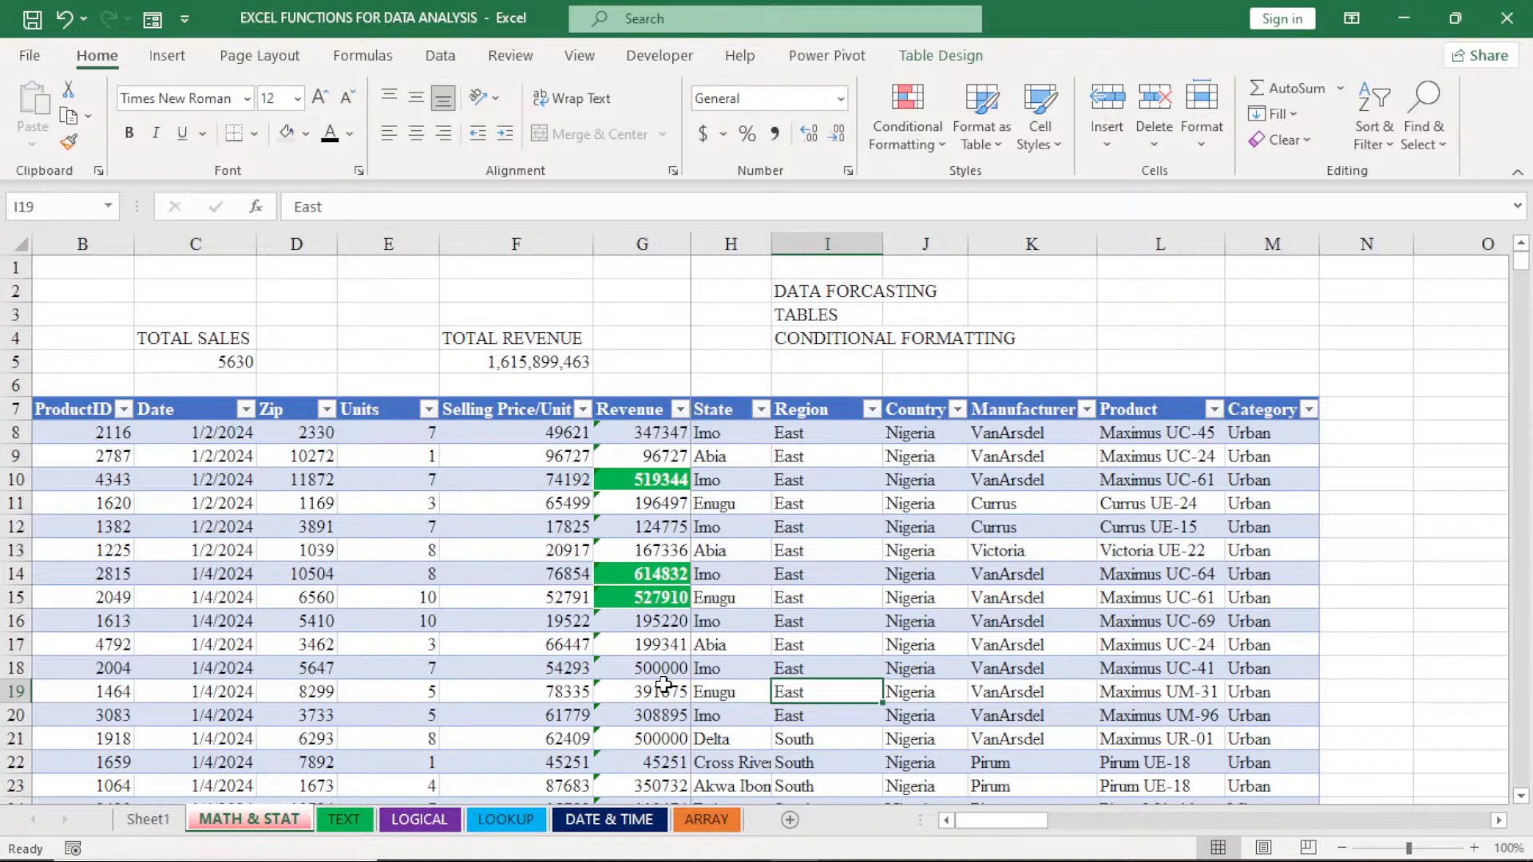
left_click(645, 432)
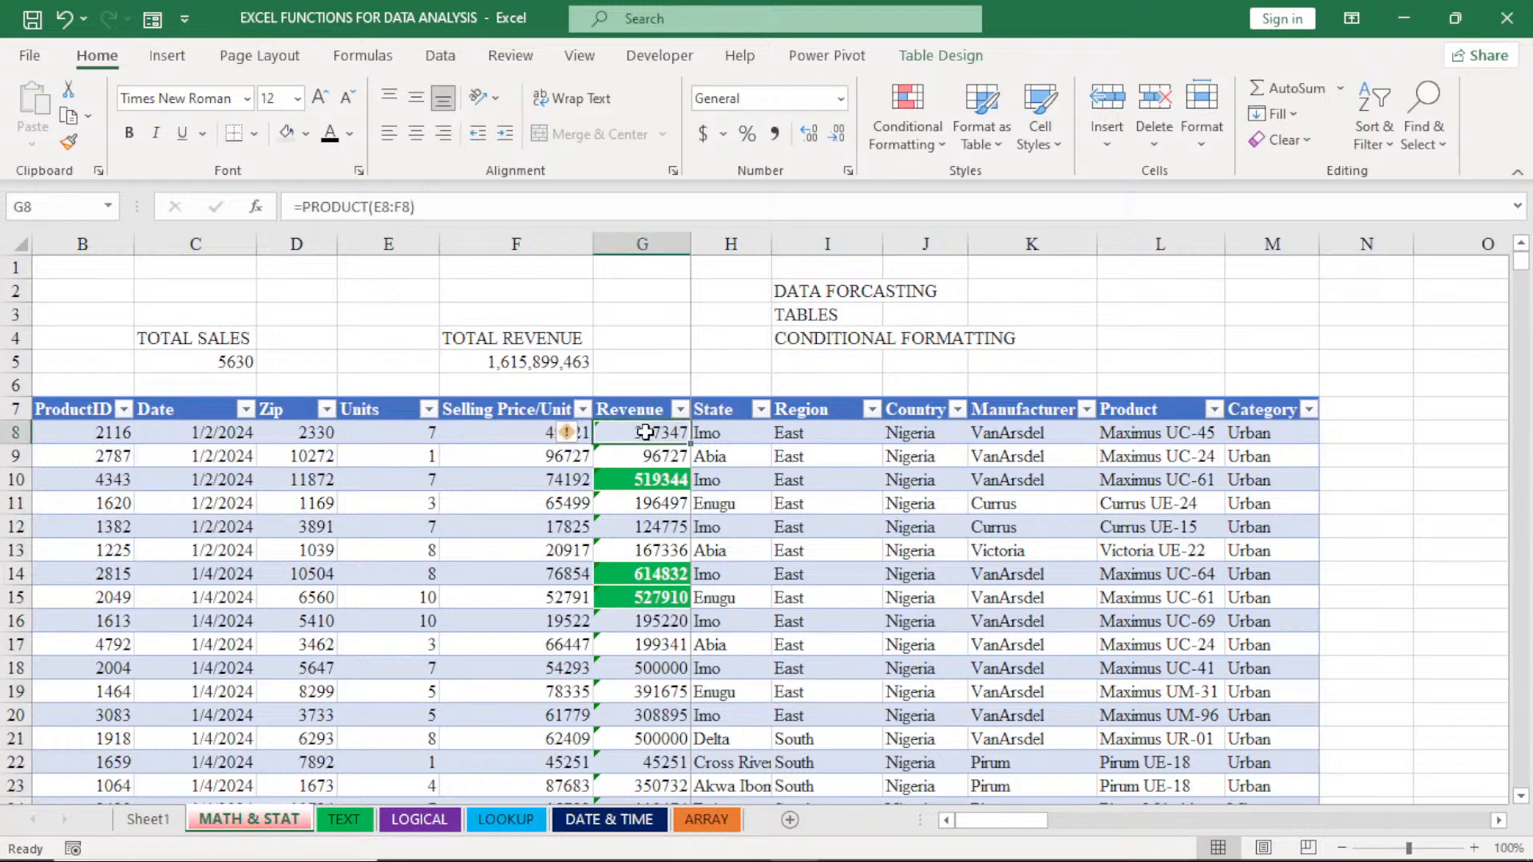
key("ctrl+shift+Down")
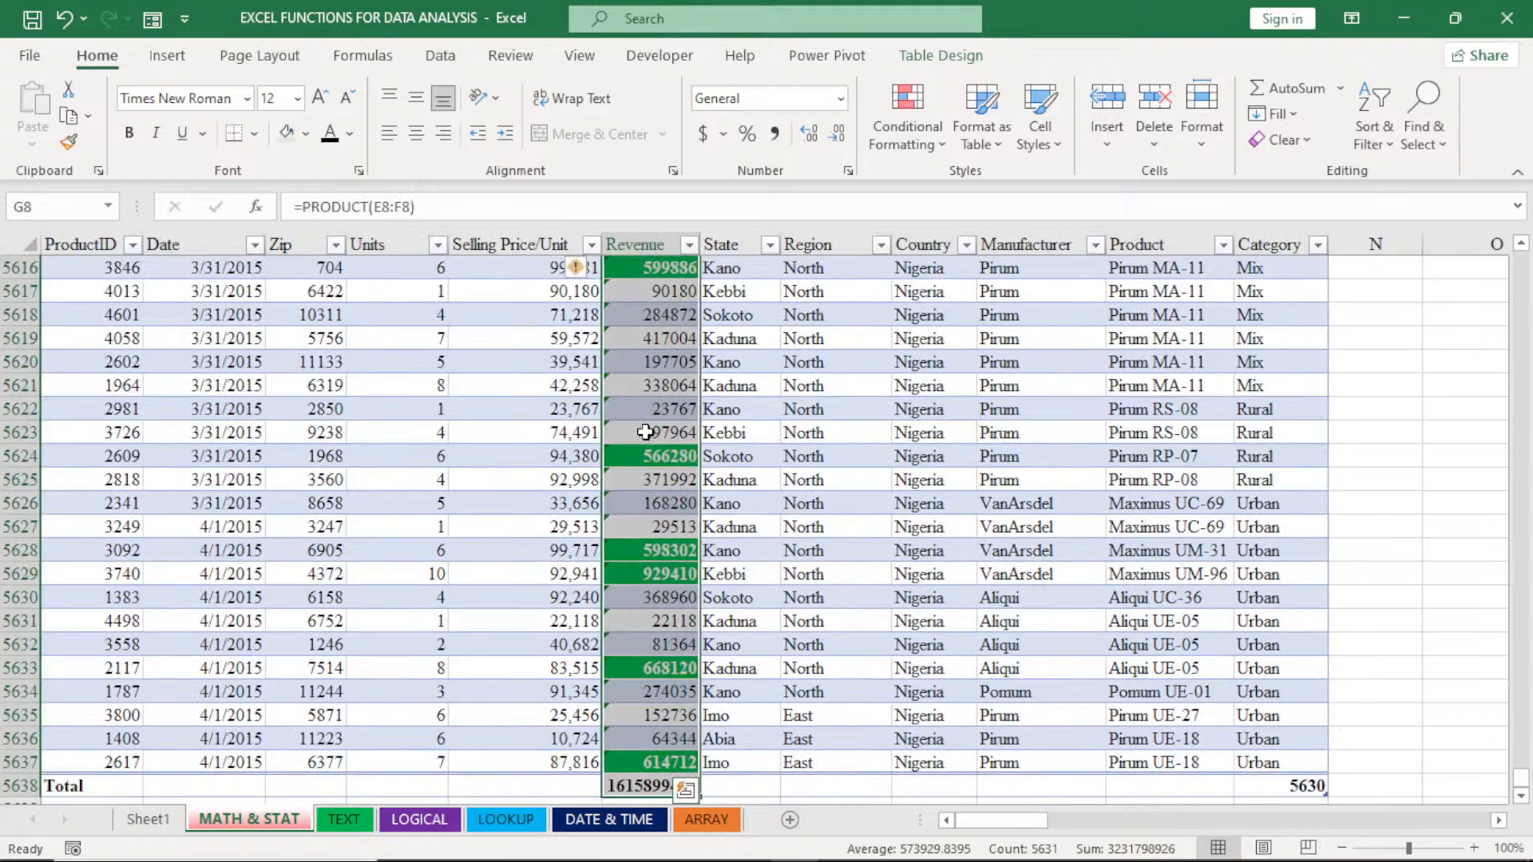
left_click(645, 431)
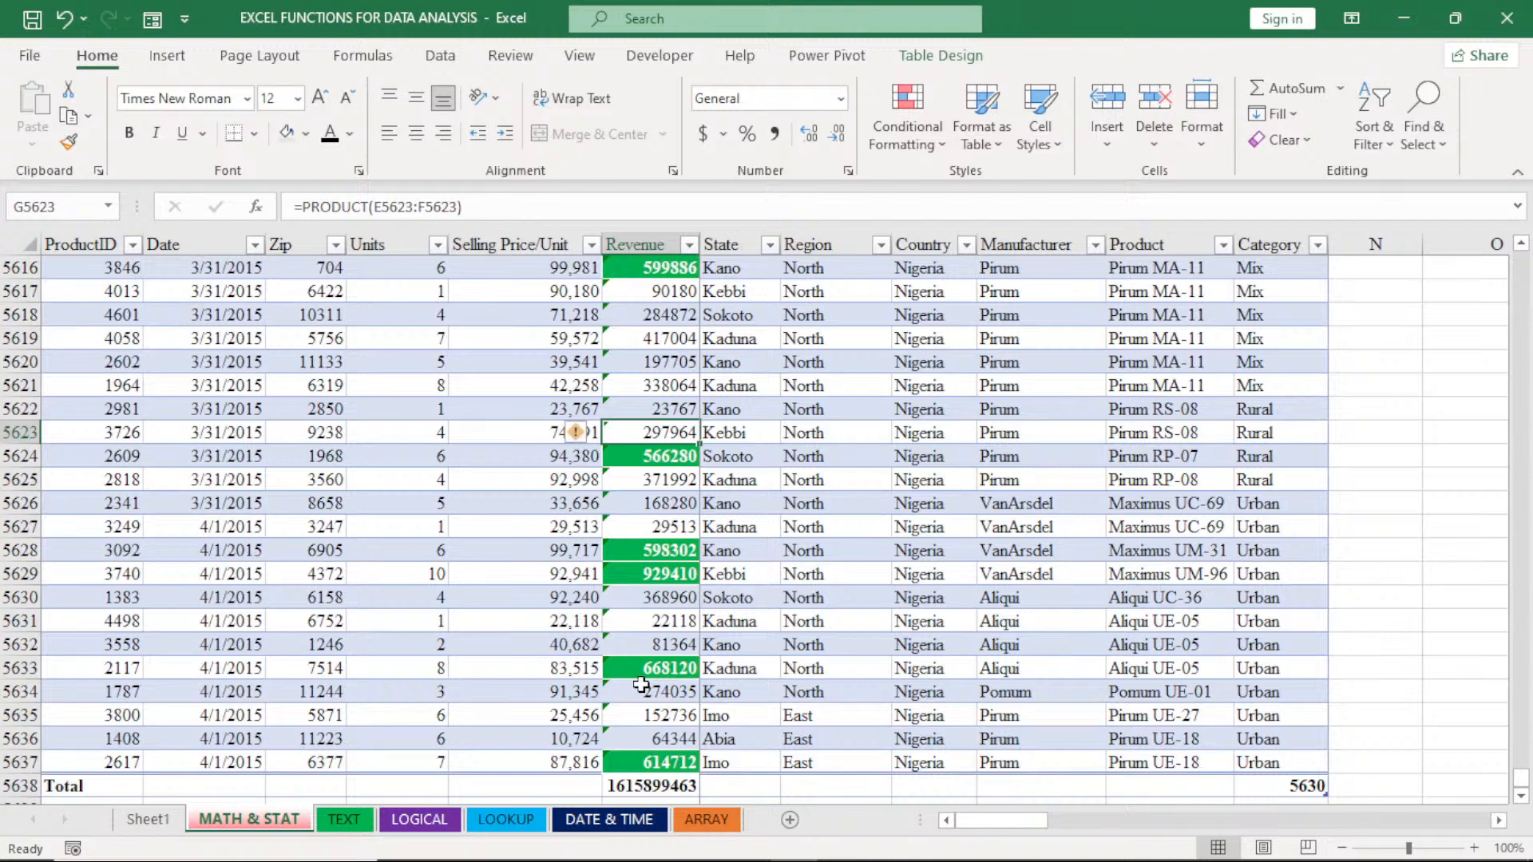
left_click(647, 762)
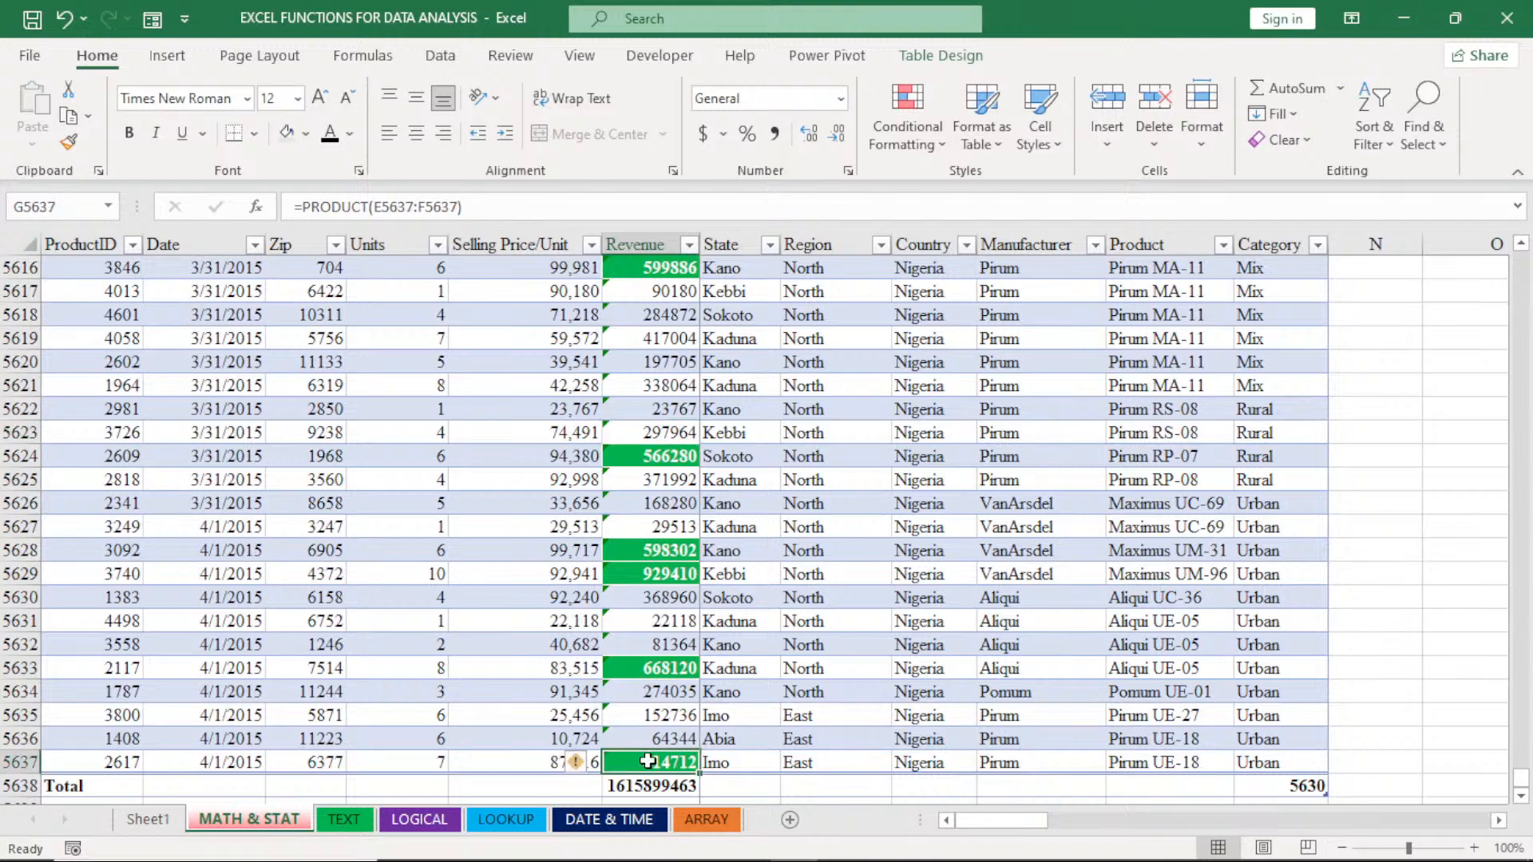
key("ctrl+shift+Up")
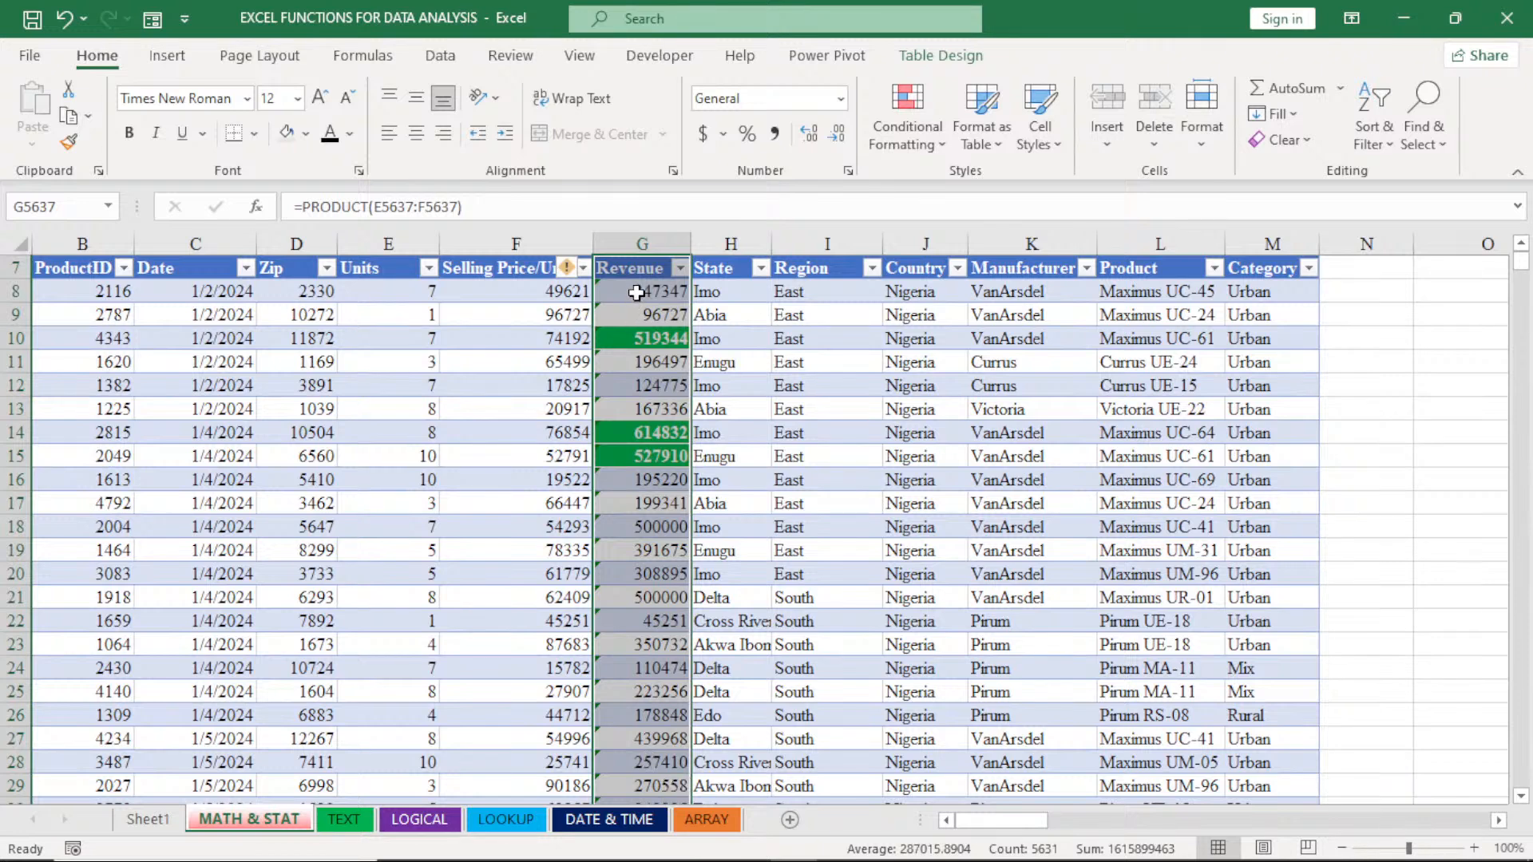
- Clear the conditional formatting rules from the Revenue values, from G8 down to the row above the Total
left_click(636, 293)
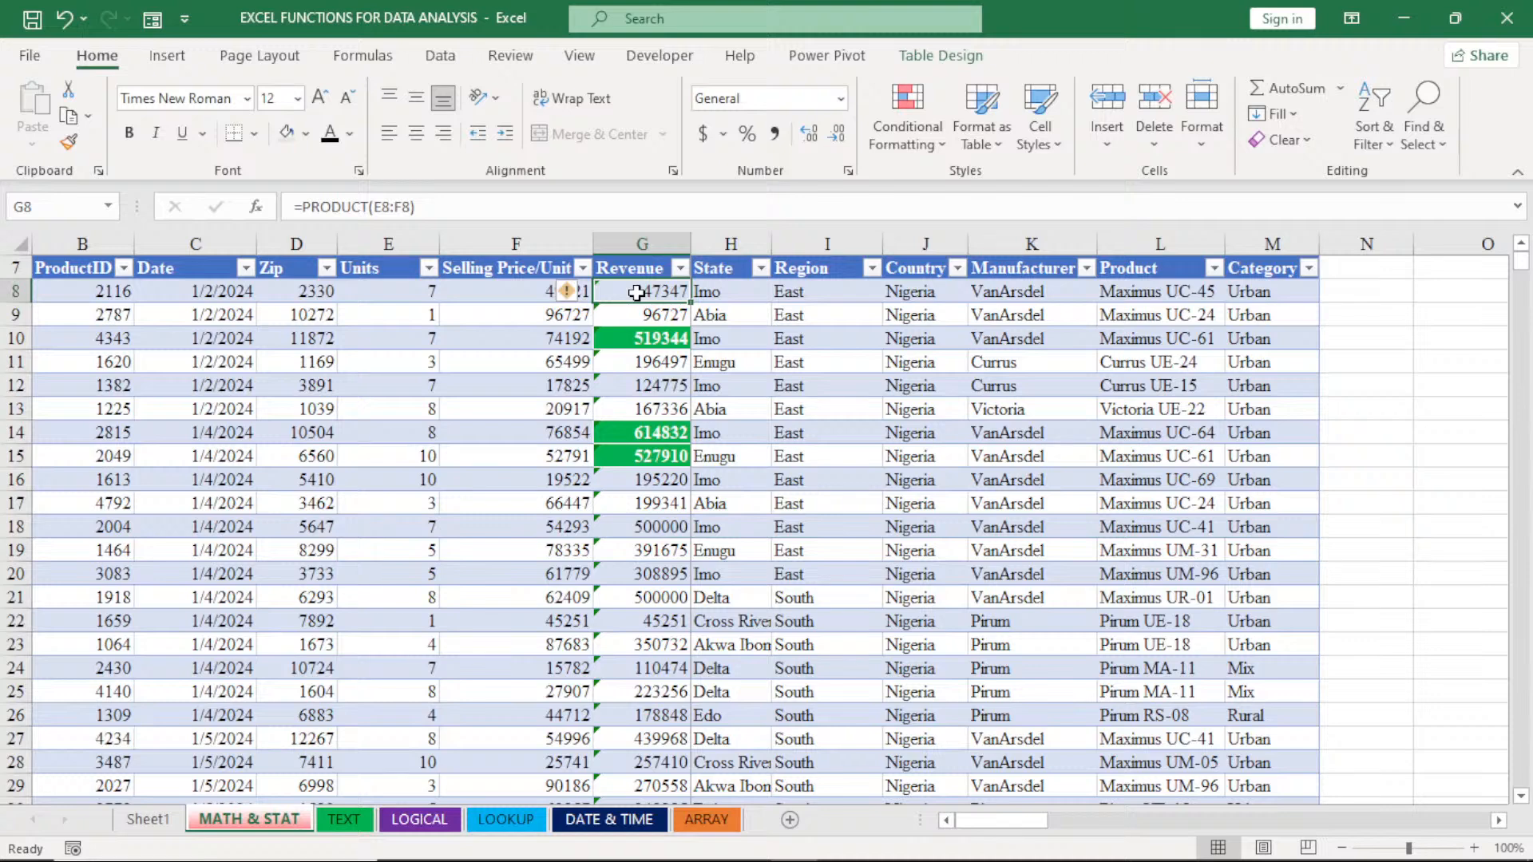
key("ctrl+shift+Down")
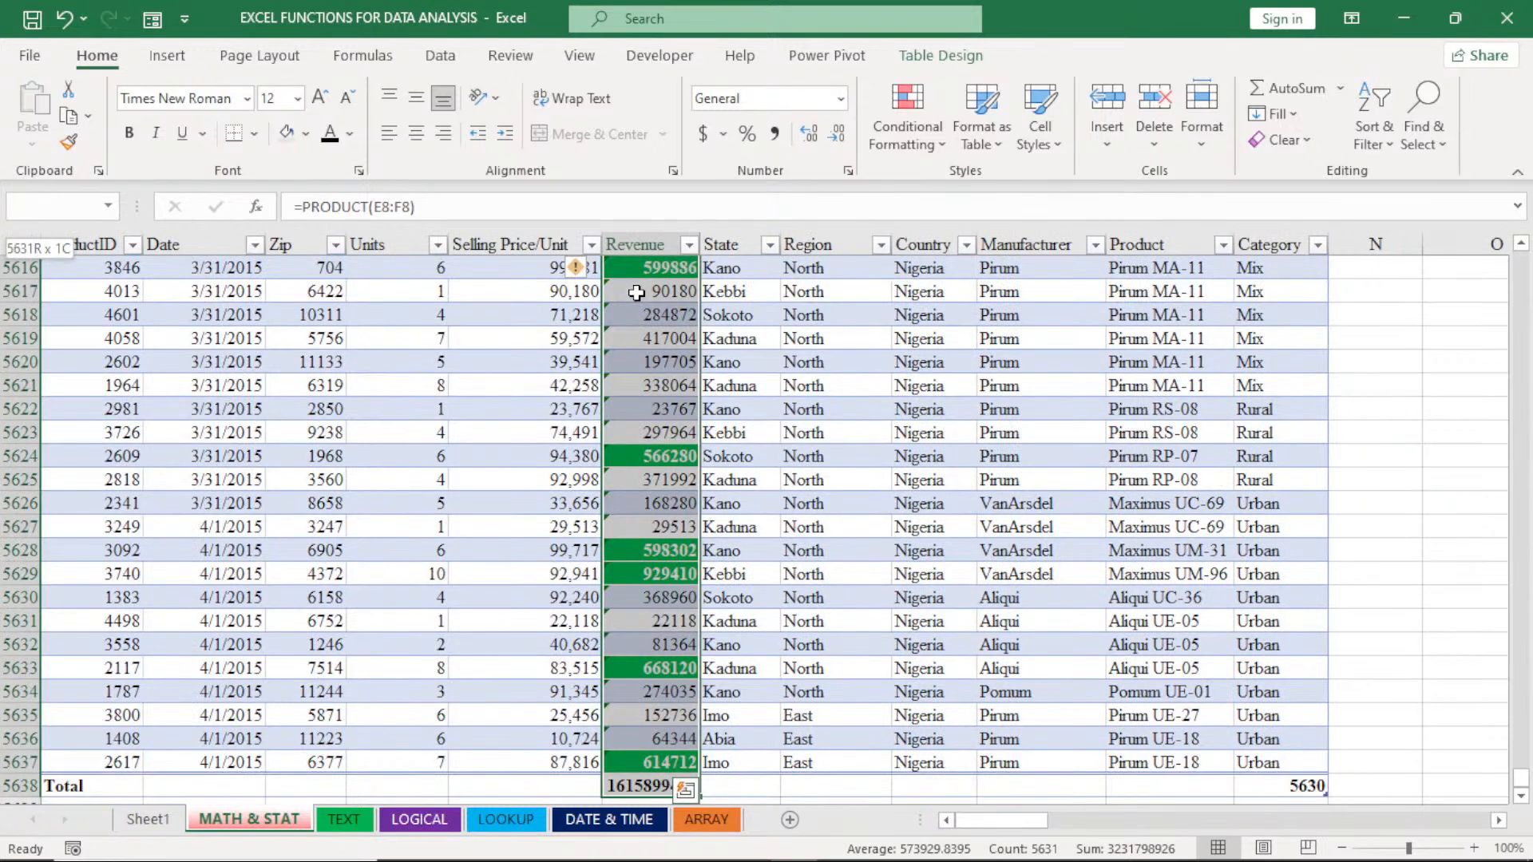
key("shift+Up")
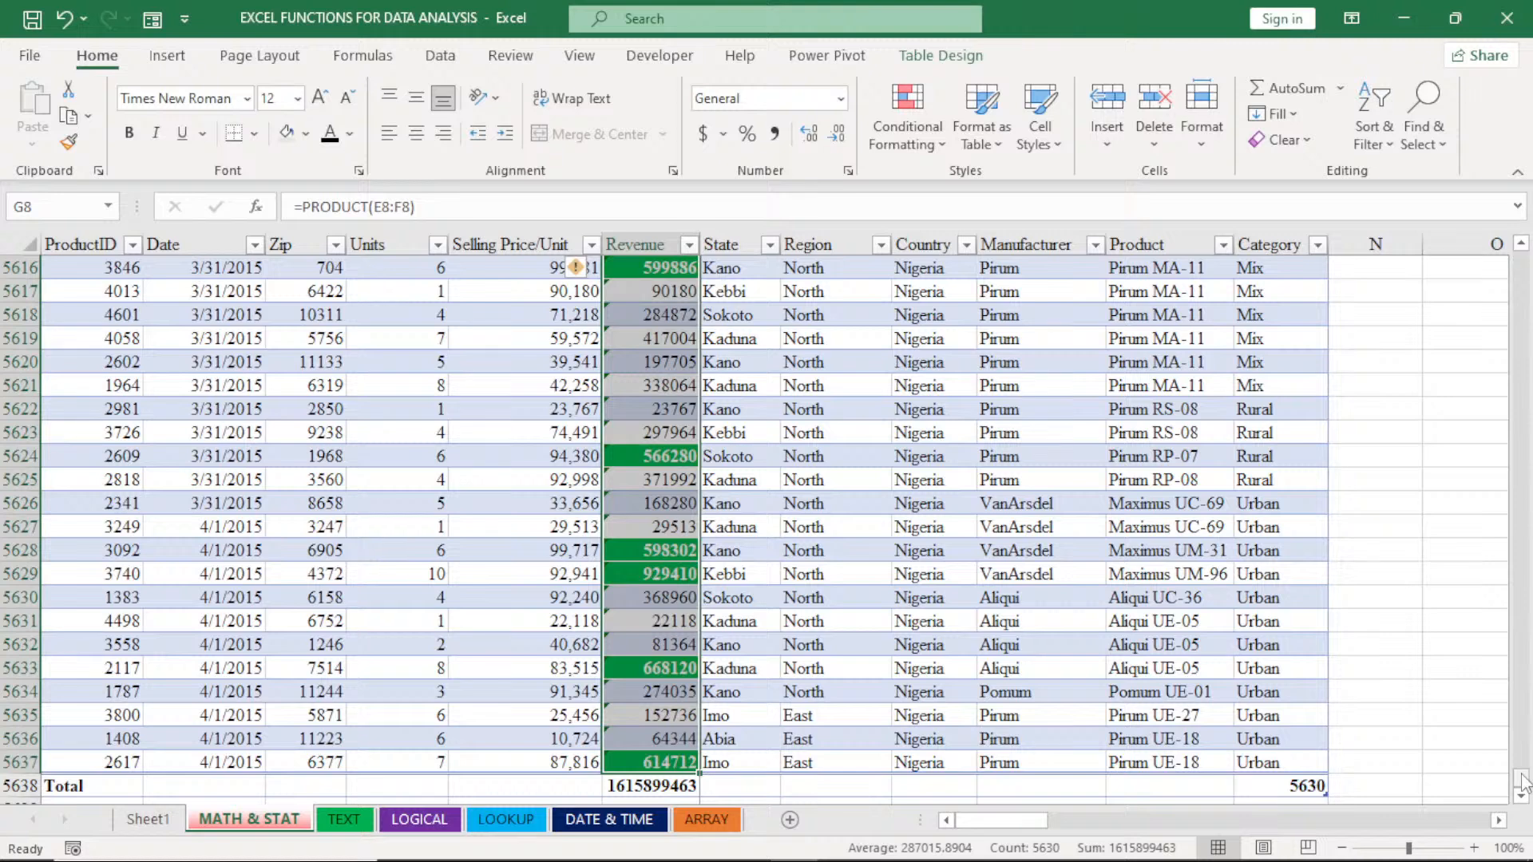
left_click_drag(1524, 782, 1525, 264)
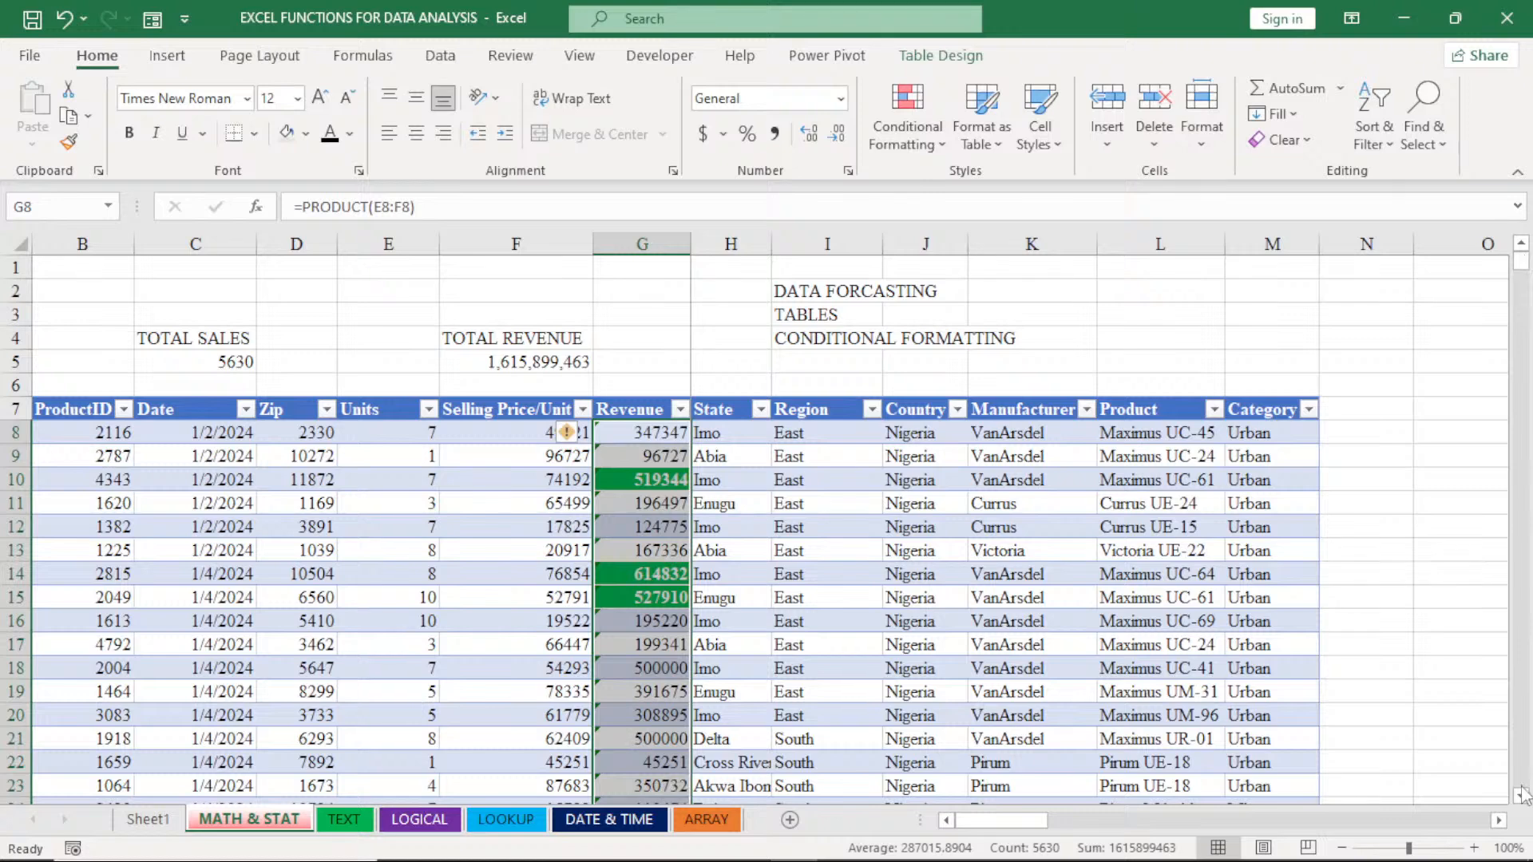
scroll(1522, 795, "down", 2)
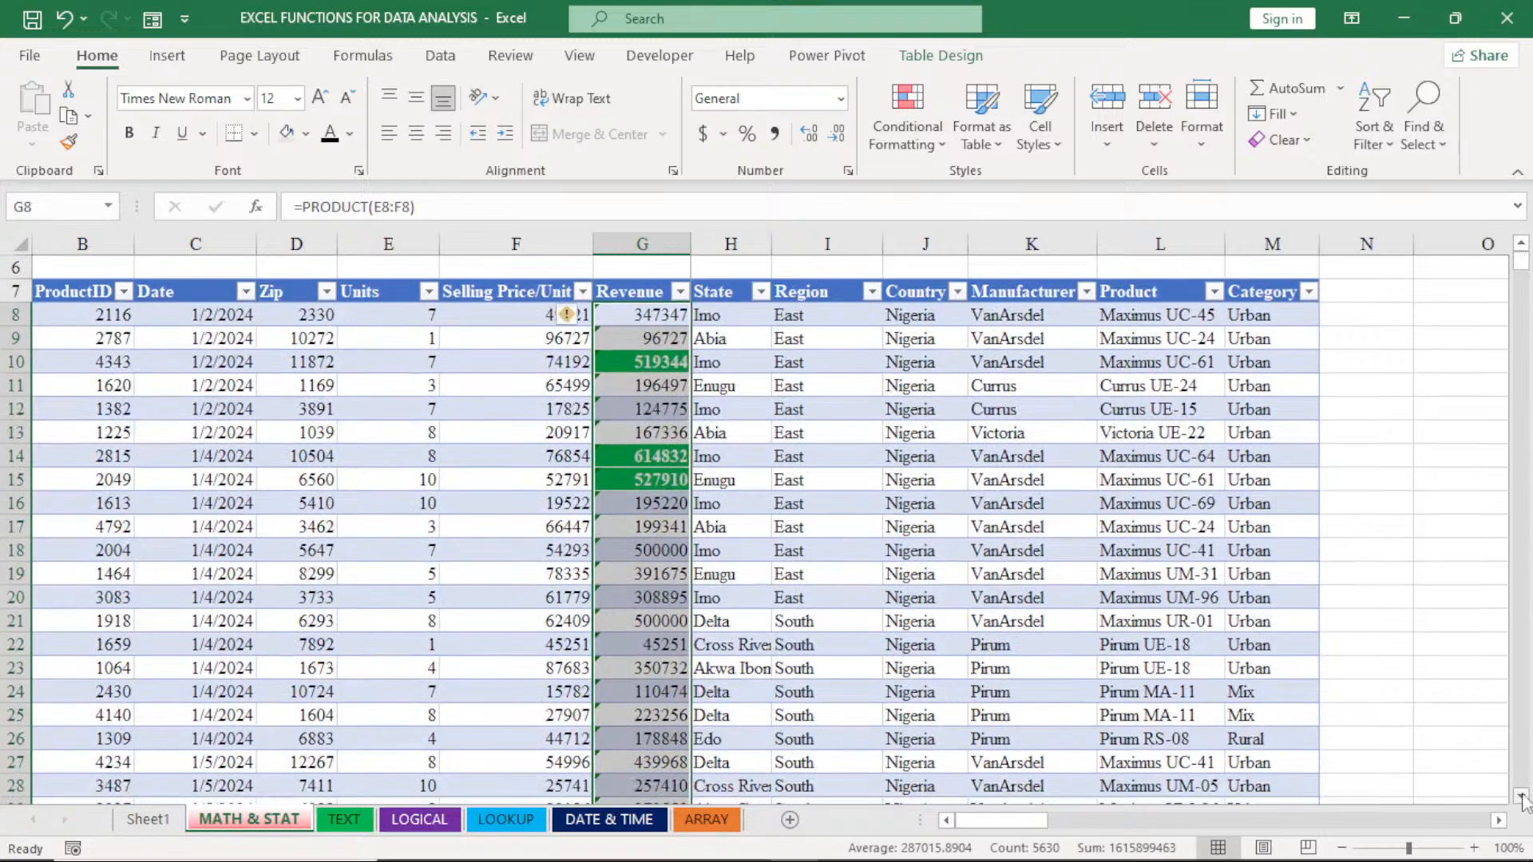
double_click(1522, 247)
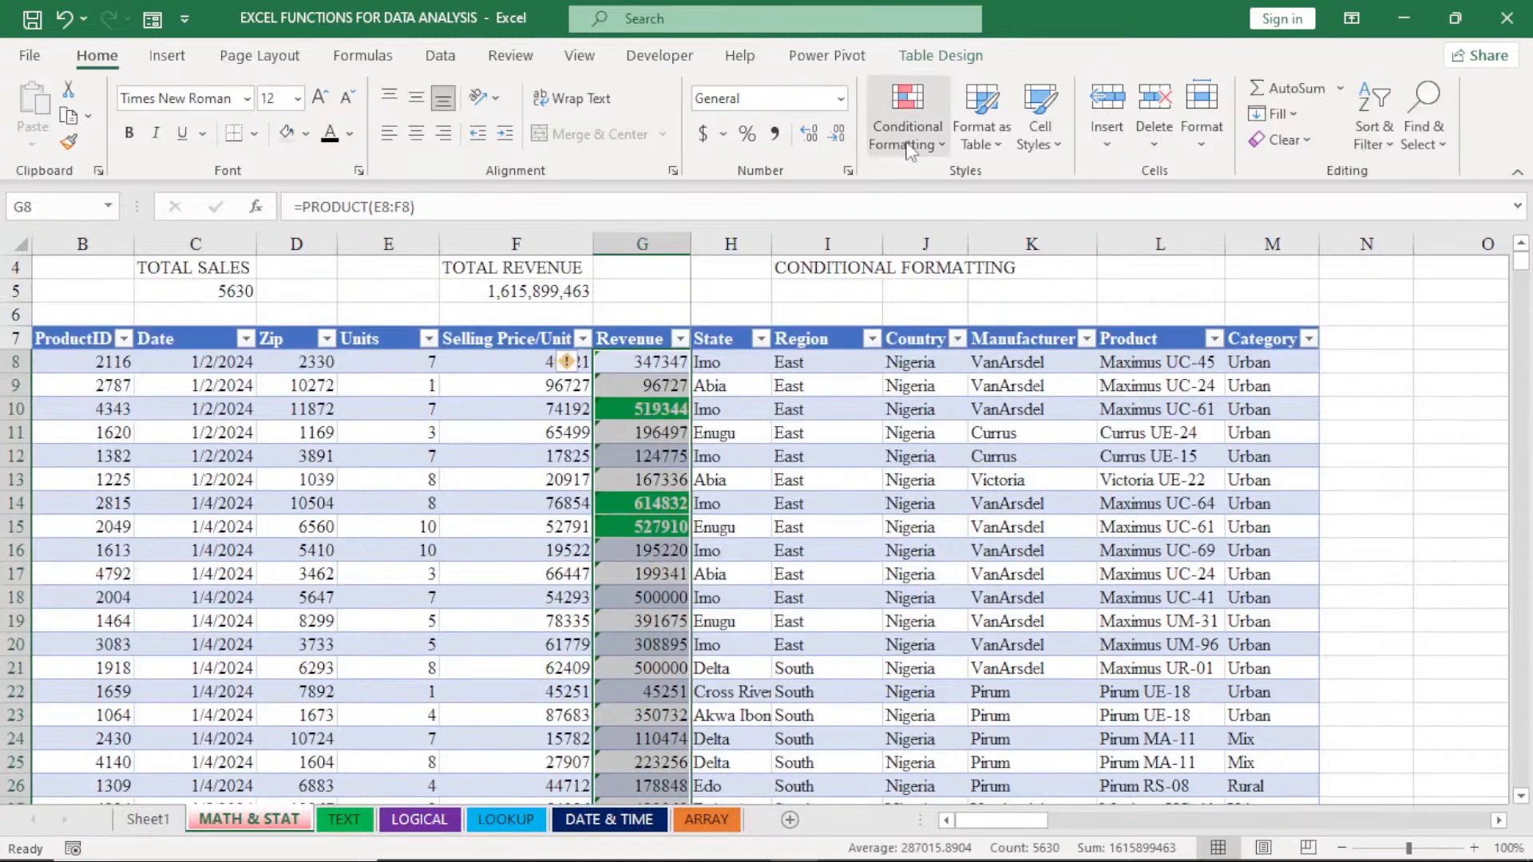
left_click(909, 148)
mouse_move(972, 489)
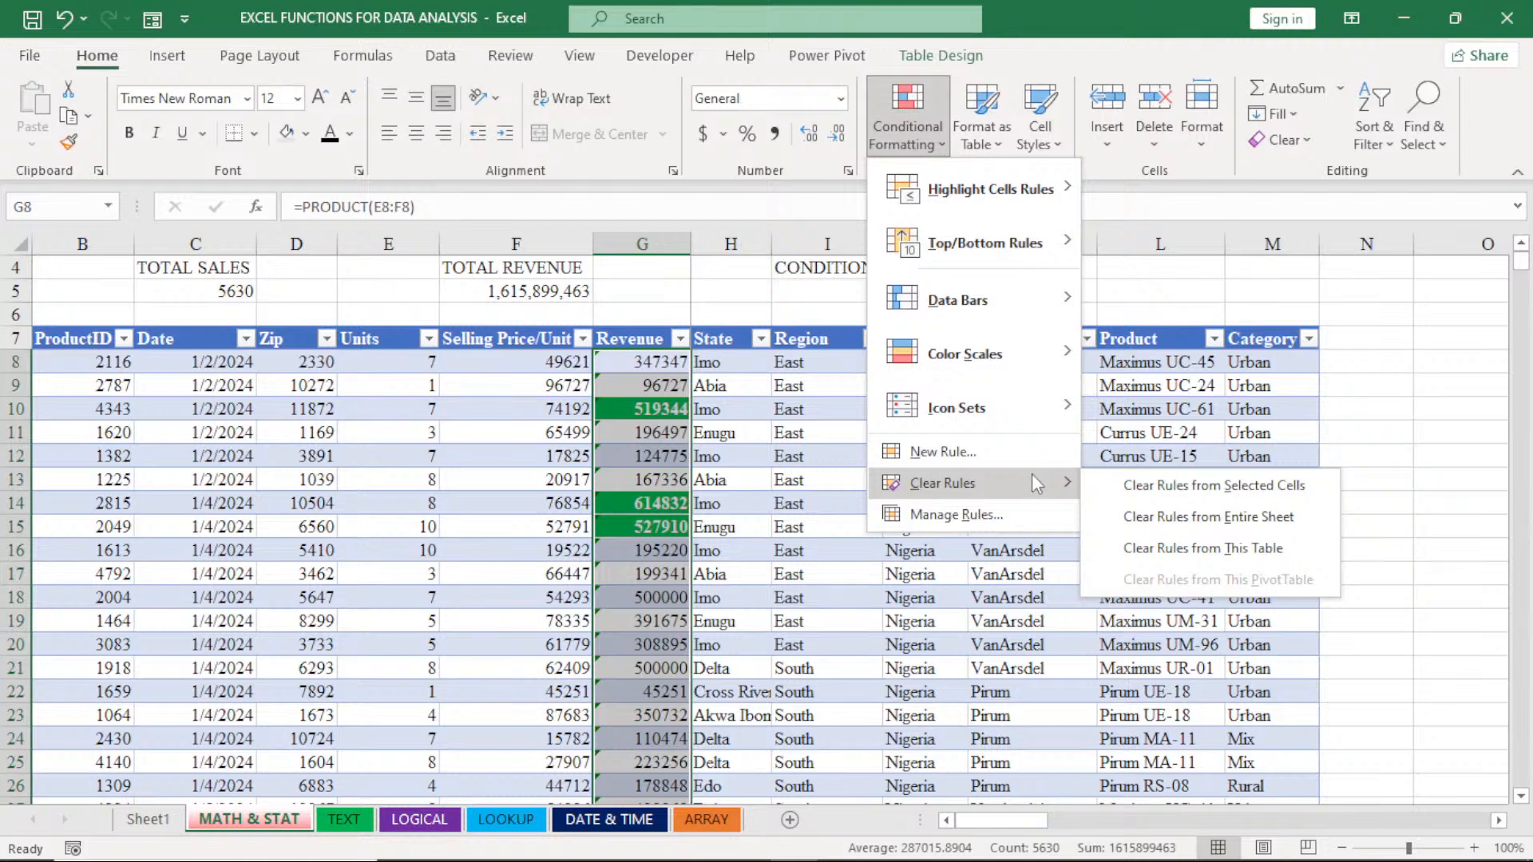
left_click(1123, 484)
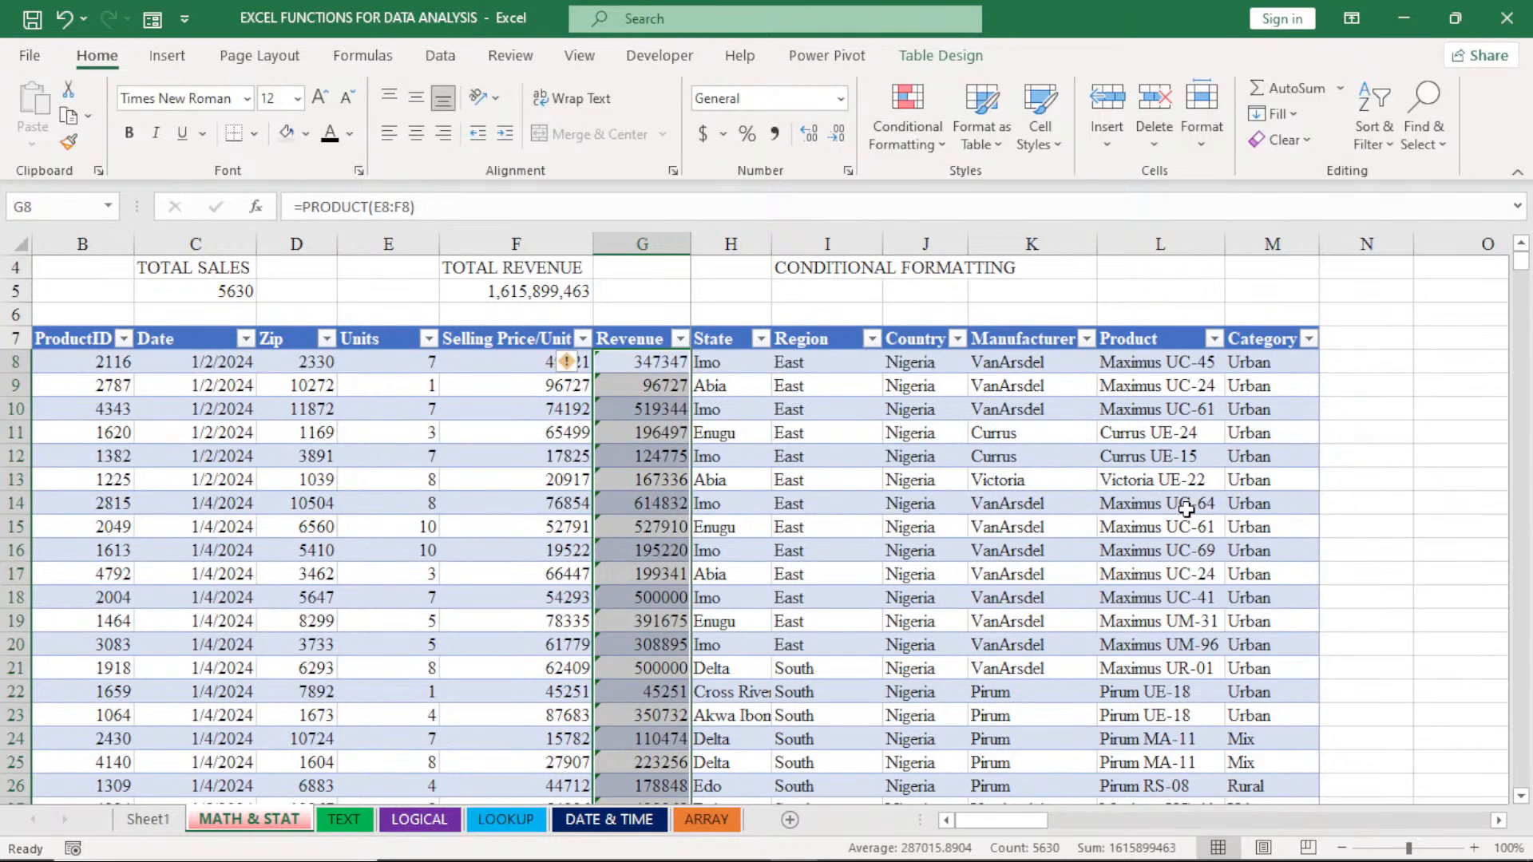
- Create a new conditional formatting rule for the selected Revenue cells with values greater than or equal to 500000
left_click(908, 128)
mouse_move(957, 193)
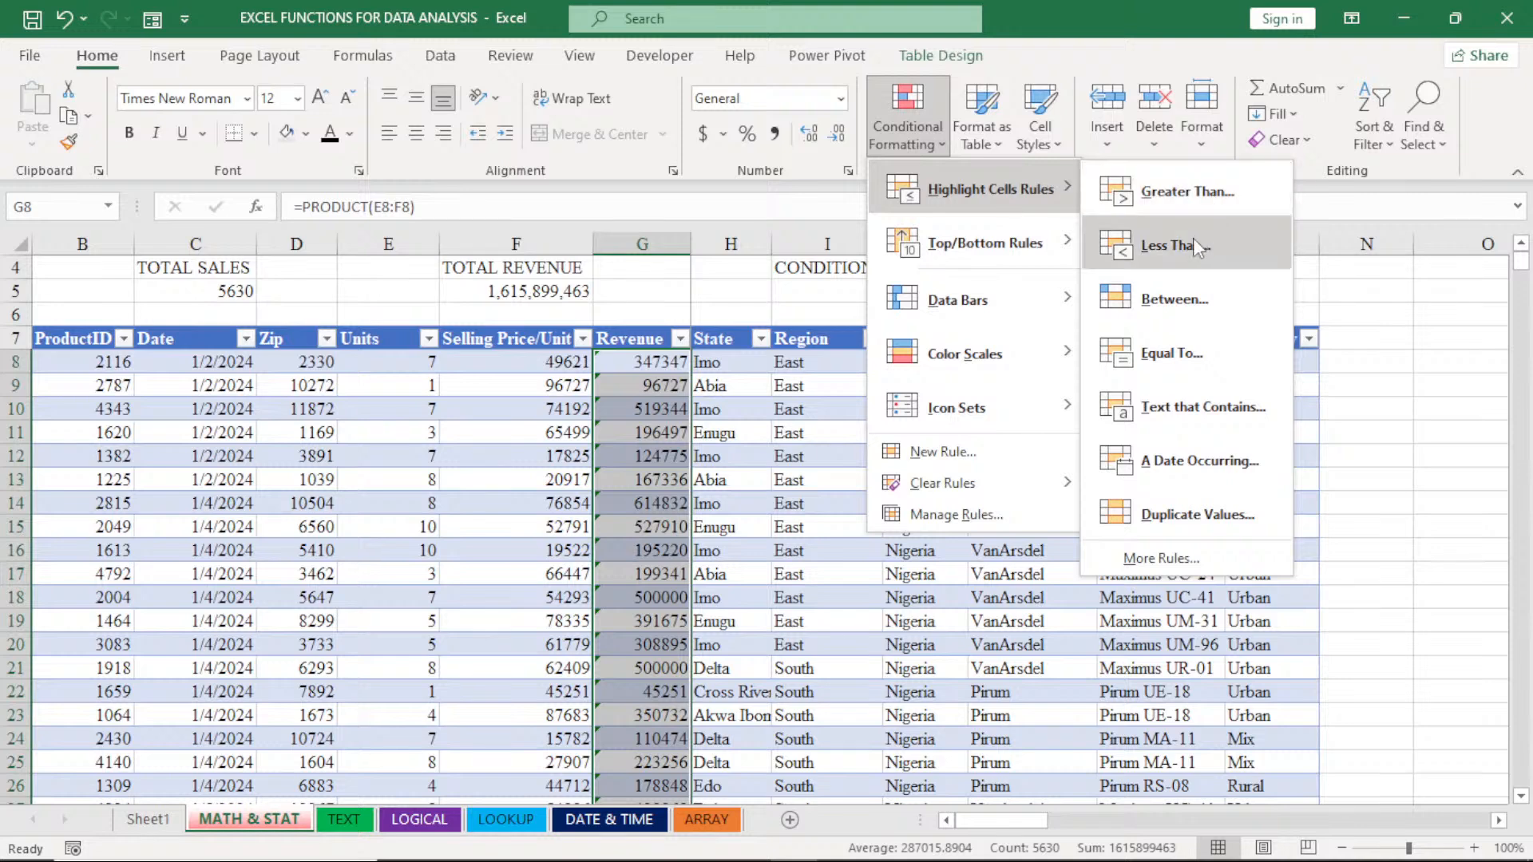
left_click(1166, 558)
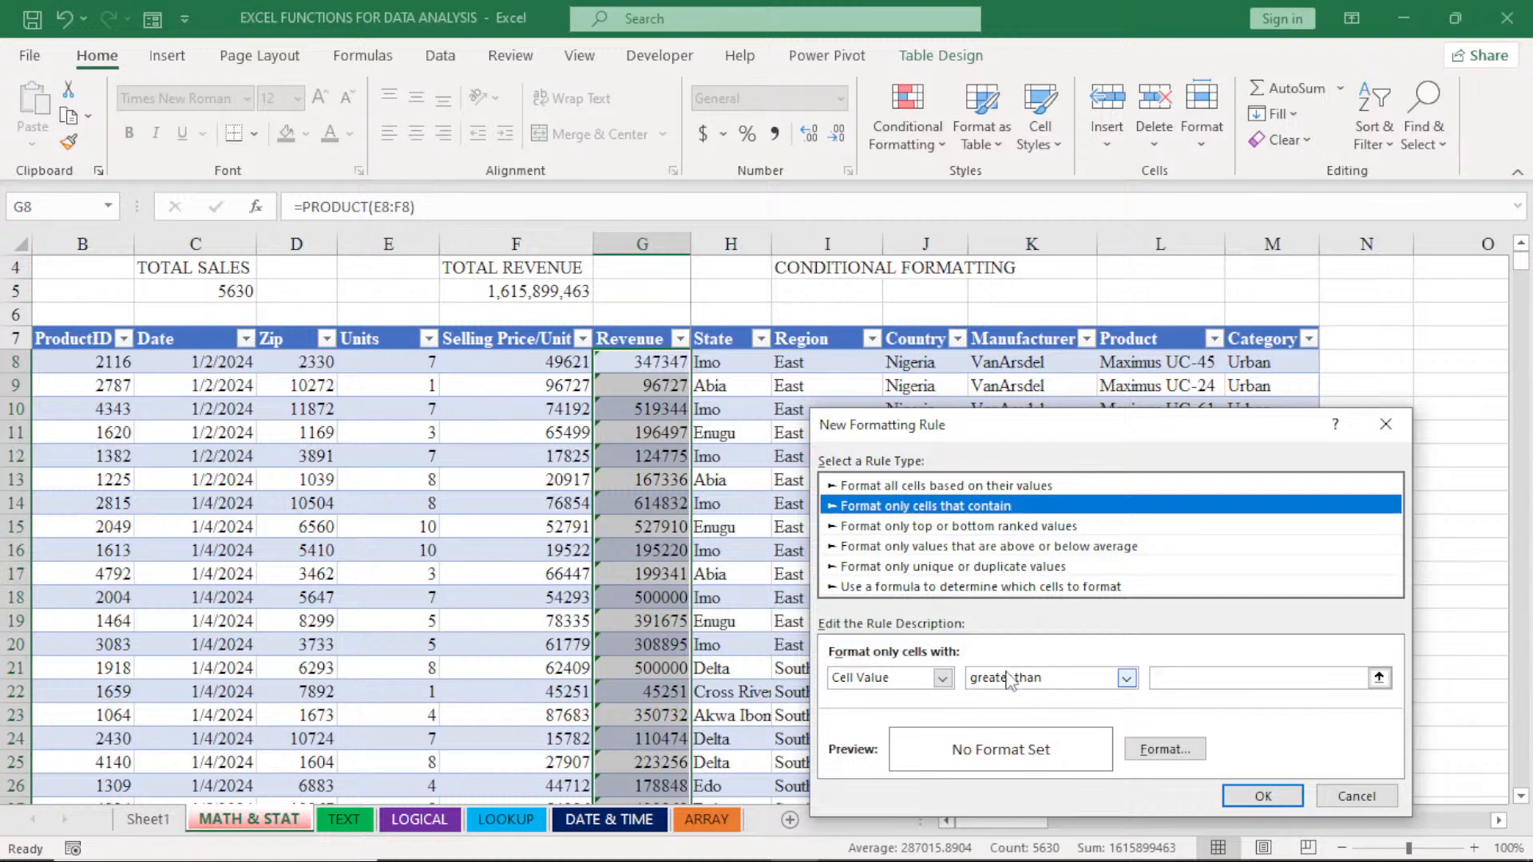
left_click(1126, 680)
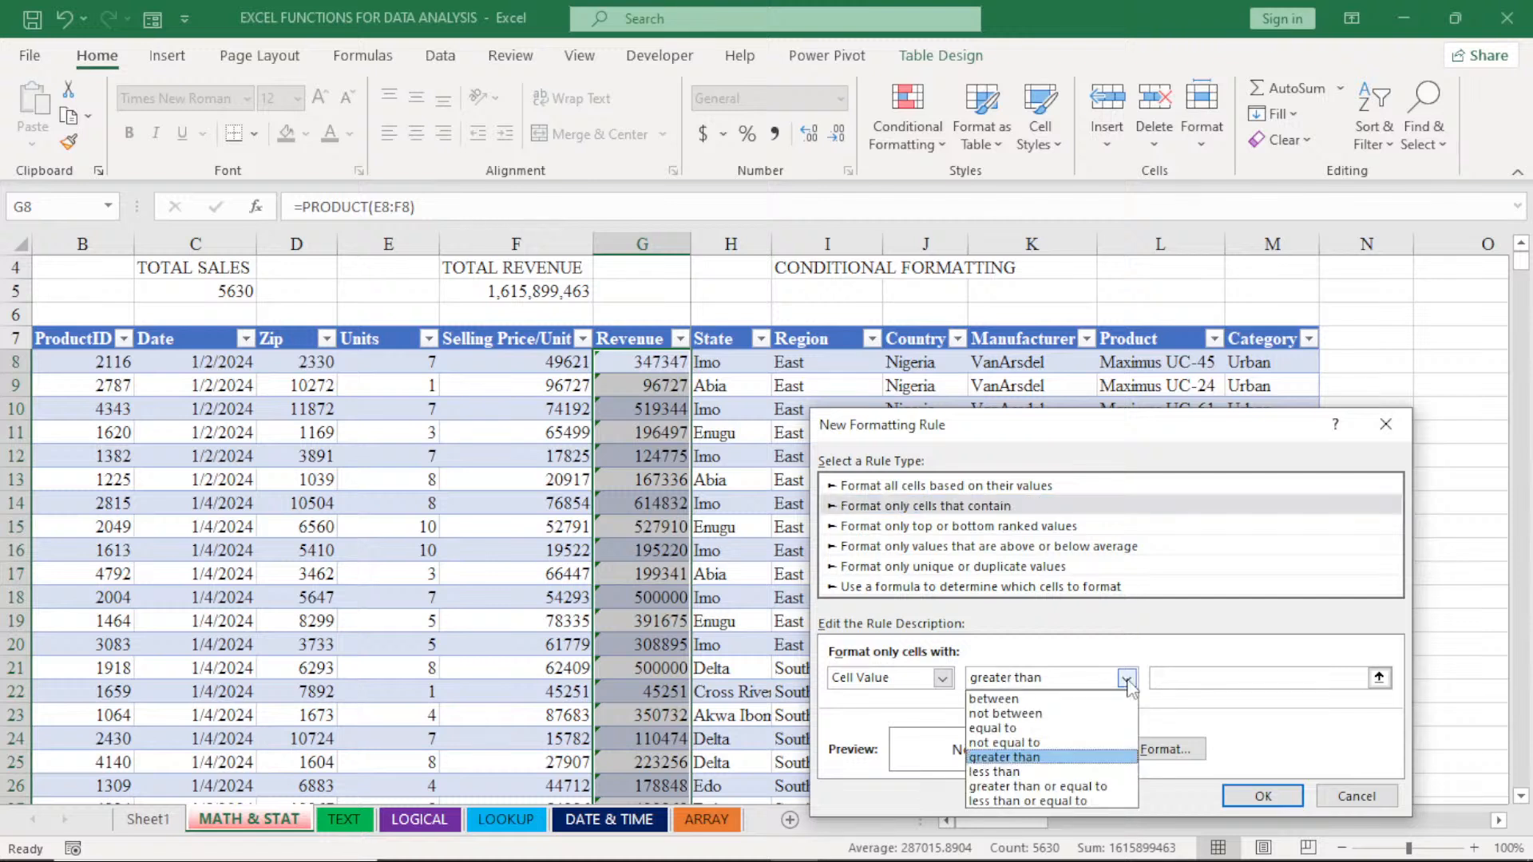
left_click(1064, 787)
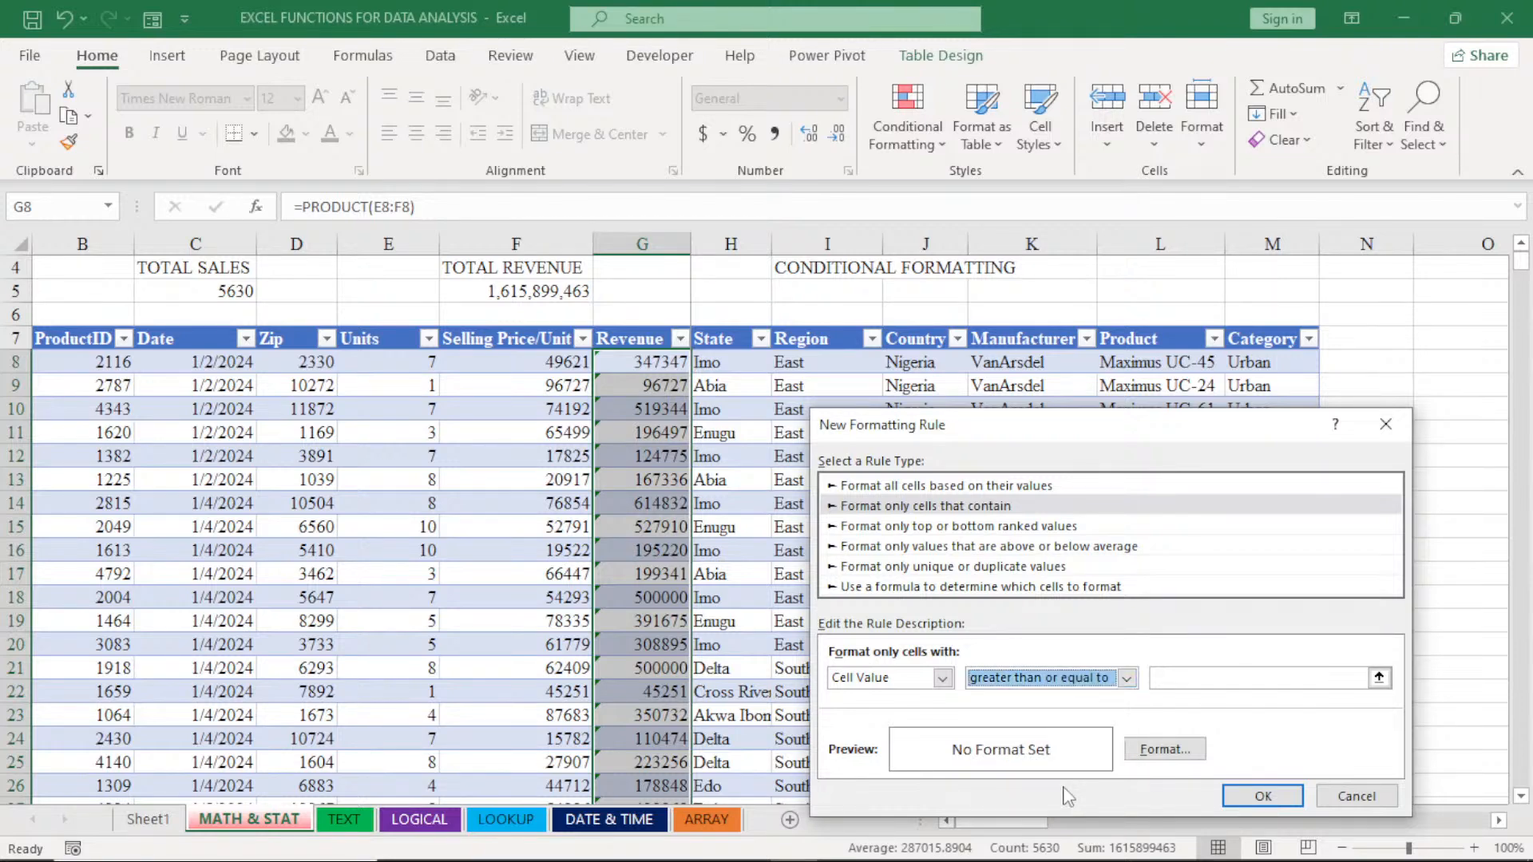
left_click(1173, 680)
type("500")
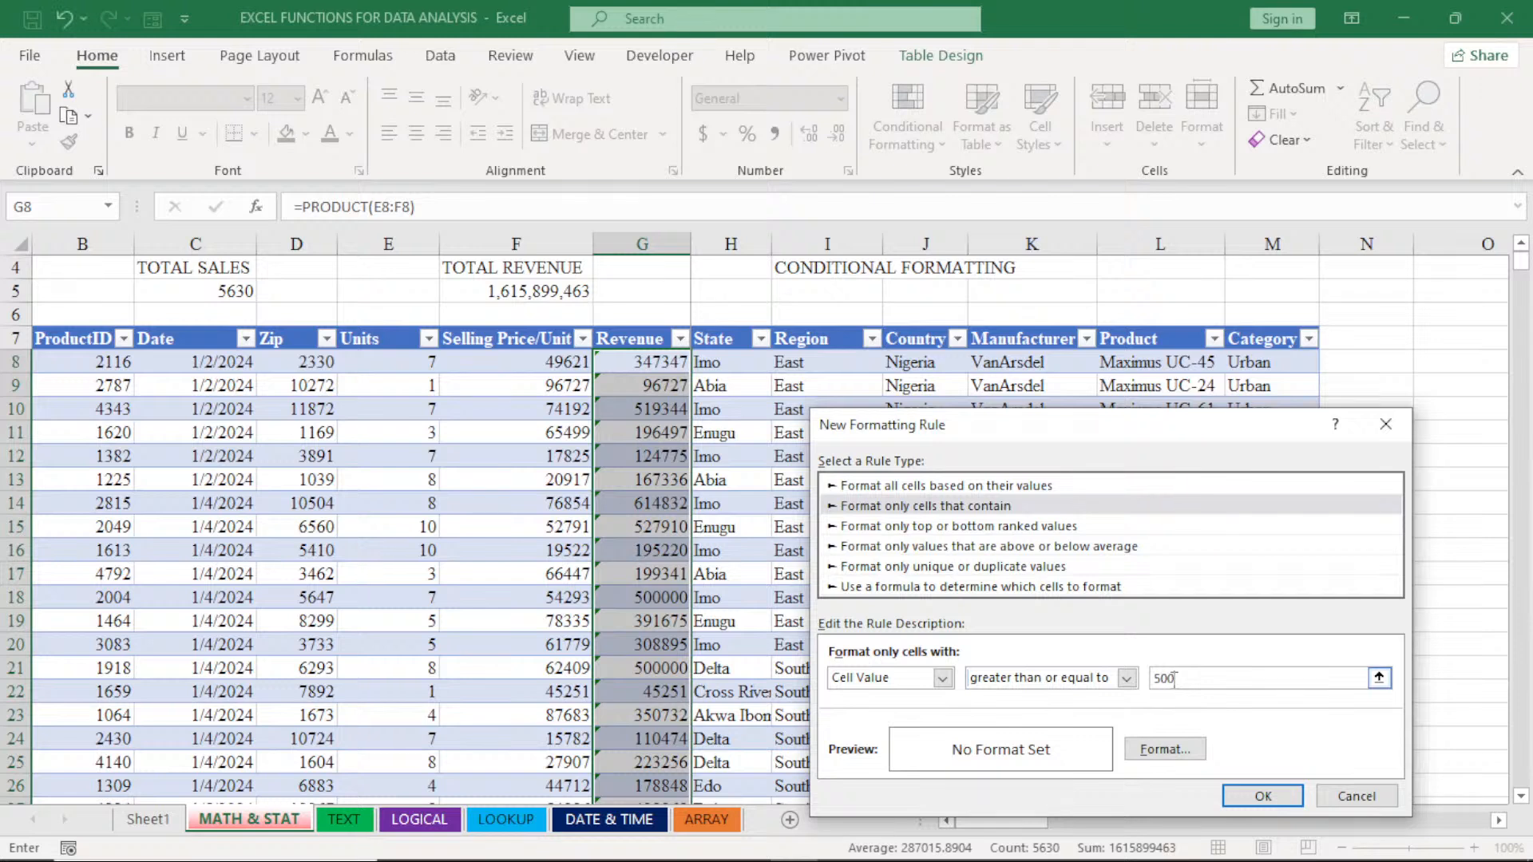
type("000")
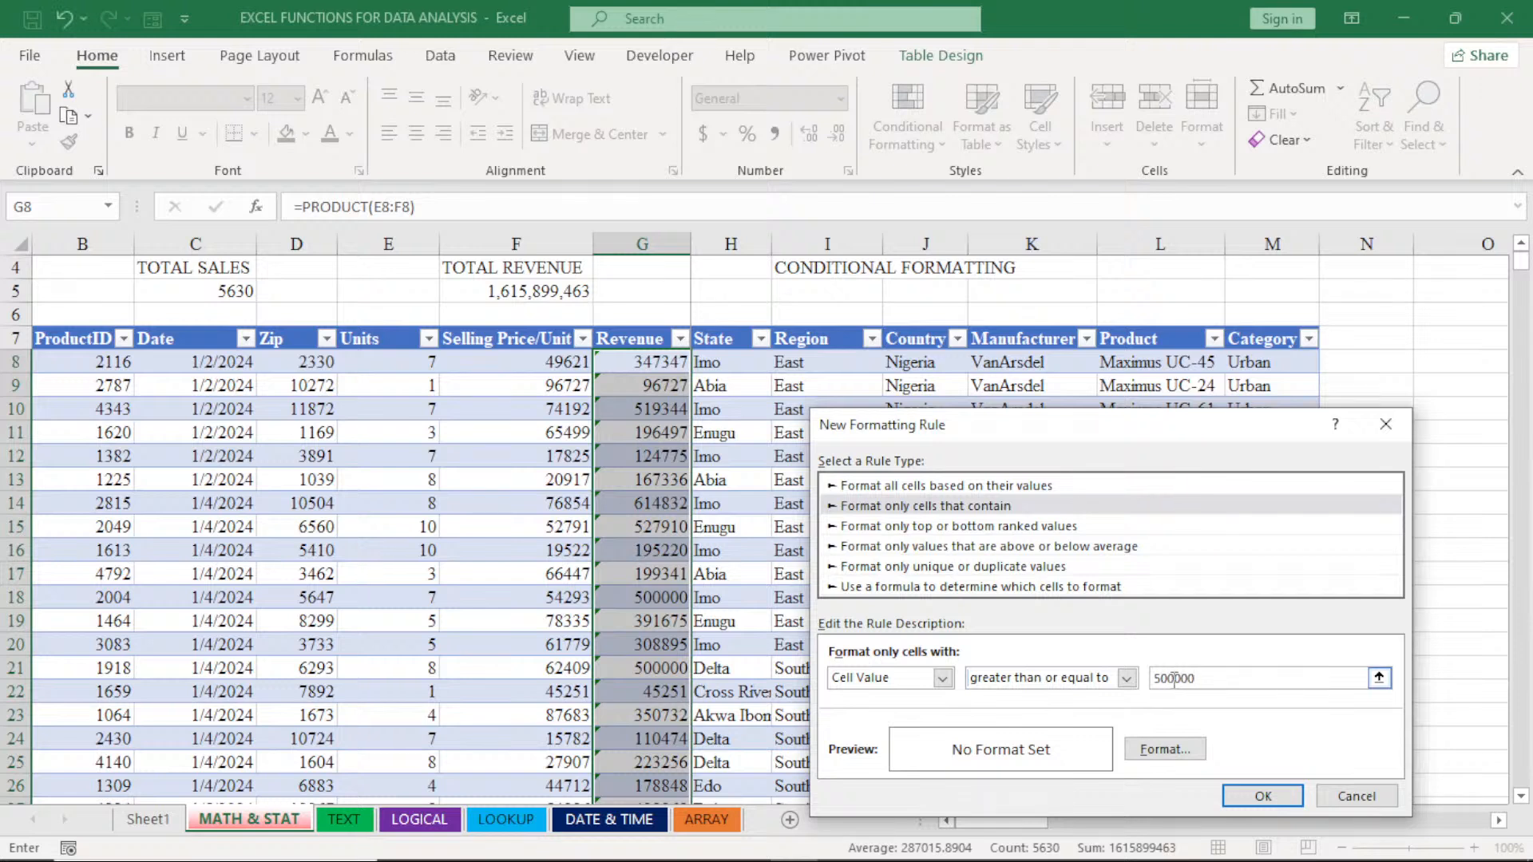
- Give the new rule's format a standard green background and a white border colour
left_click(1163, 750)
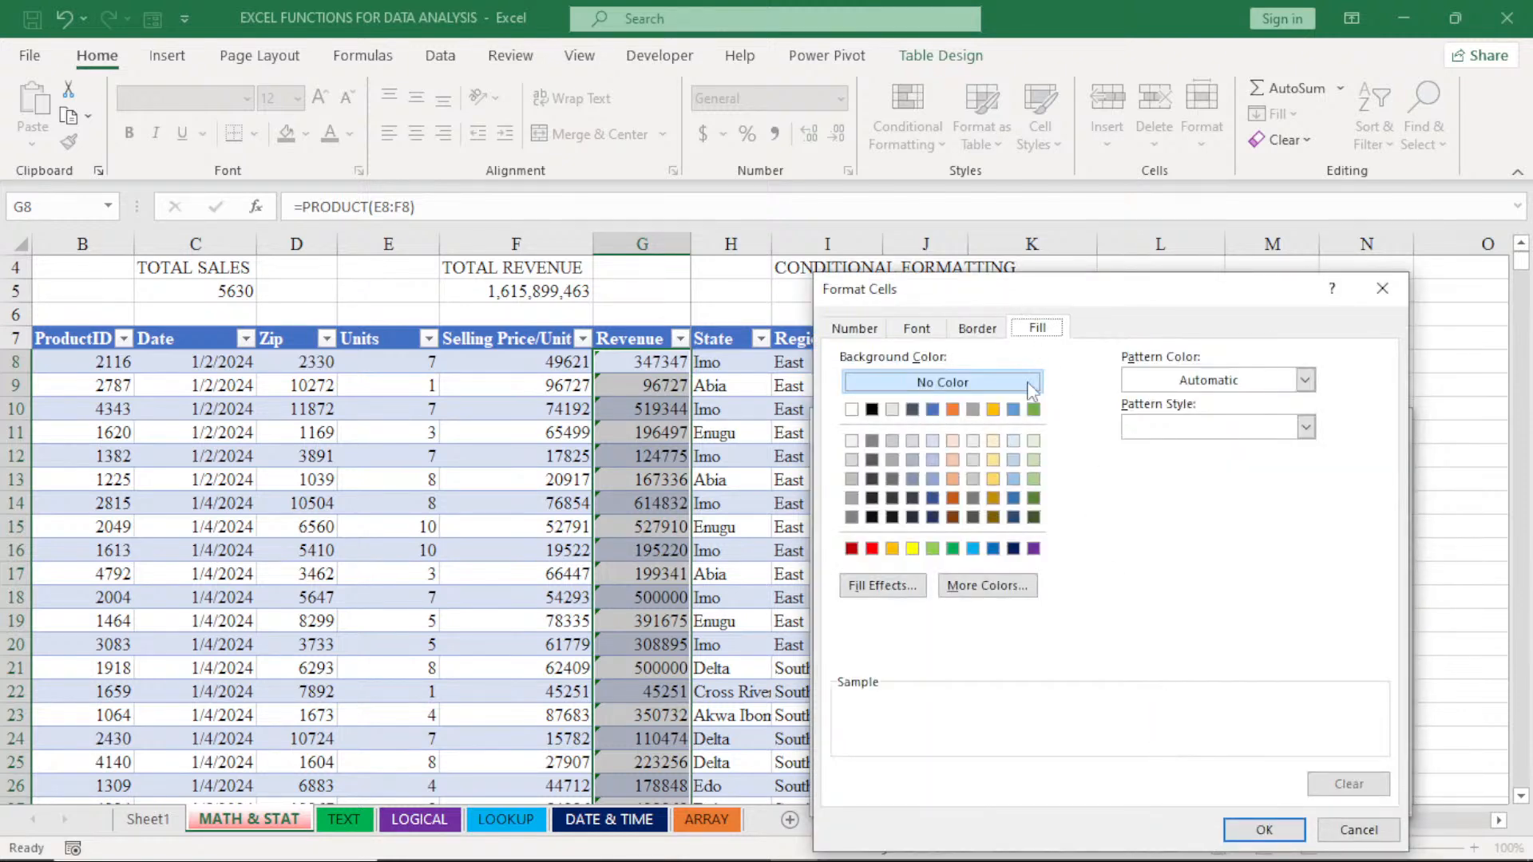
left_click(953, 551)
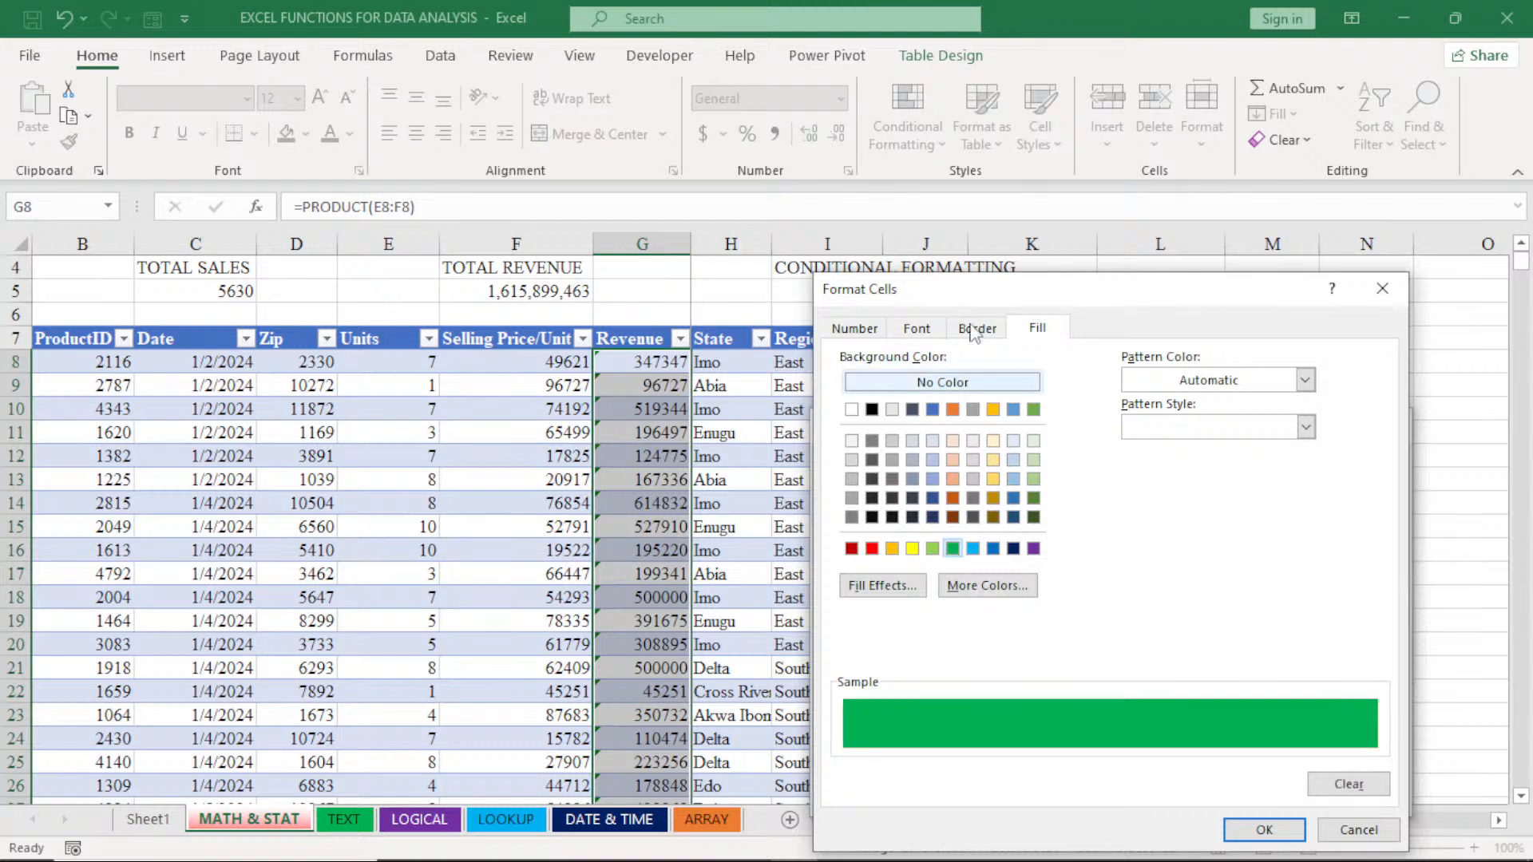
left_click(975, 328)
left_click(965, 559)
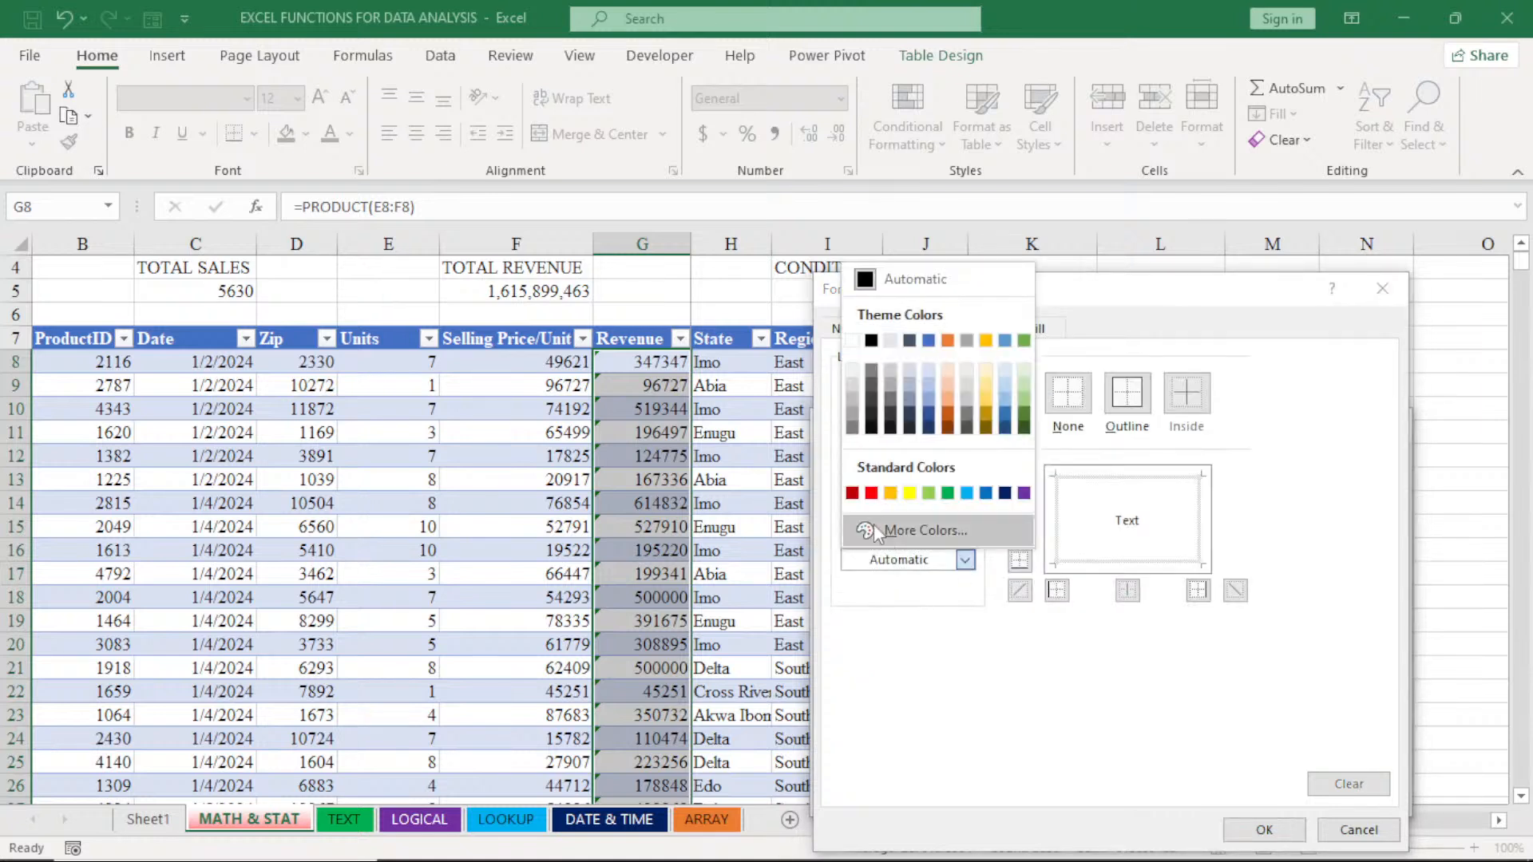
left_click(866, 378)
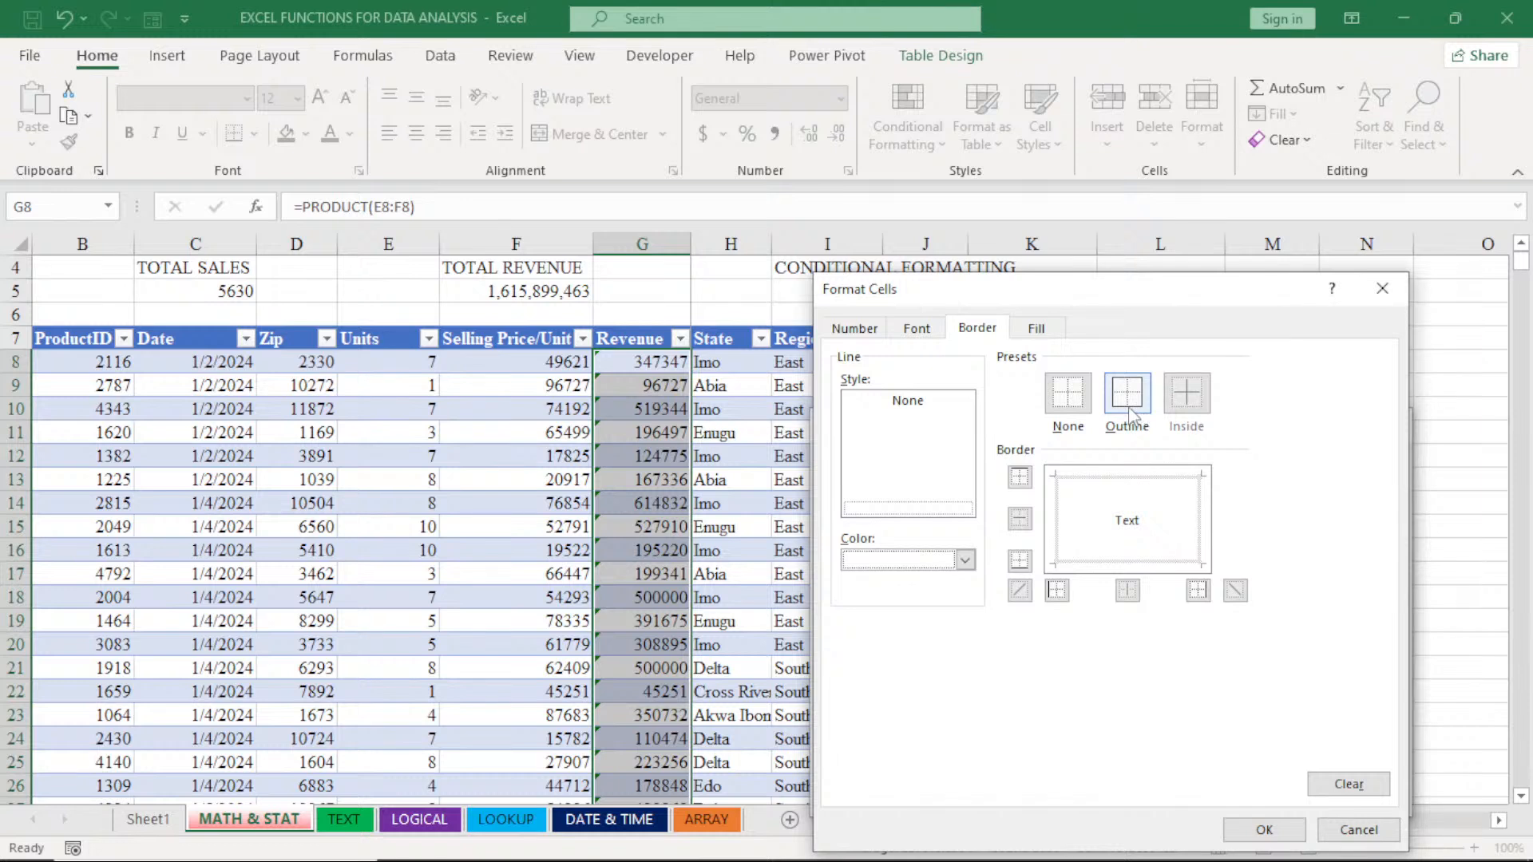
- Set the rule's font to white bold italic and apply the rule to the Revenue values
left_click(924, 331)
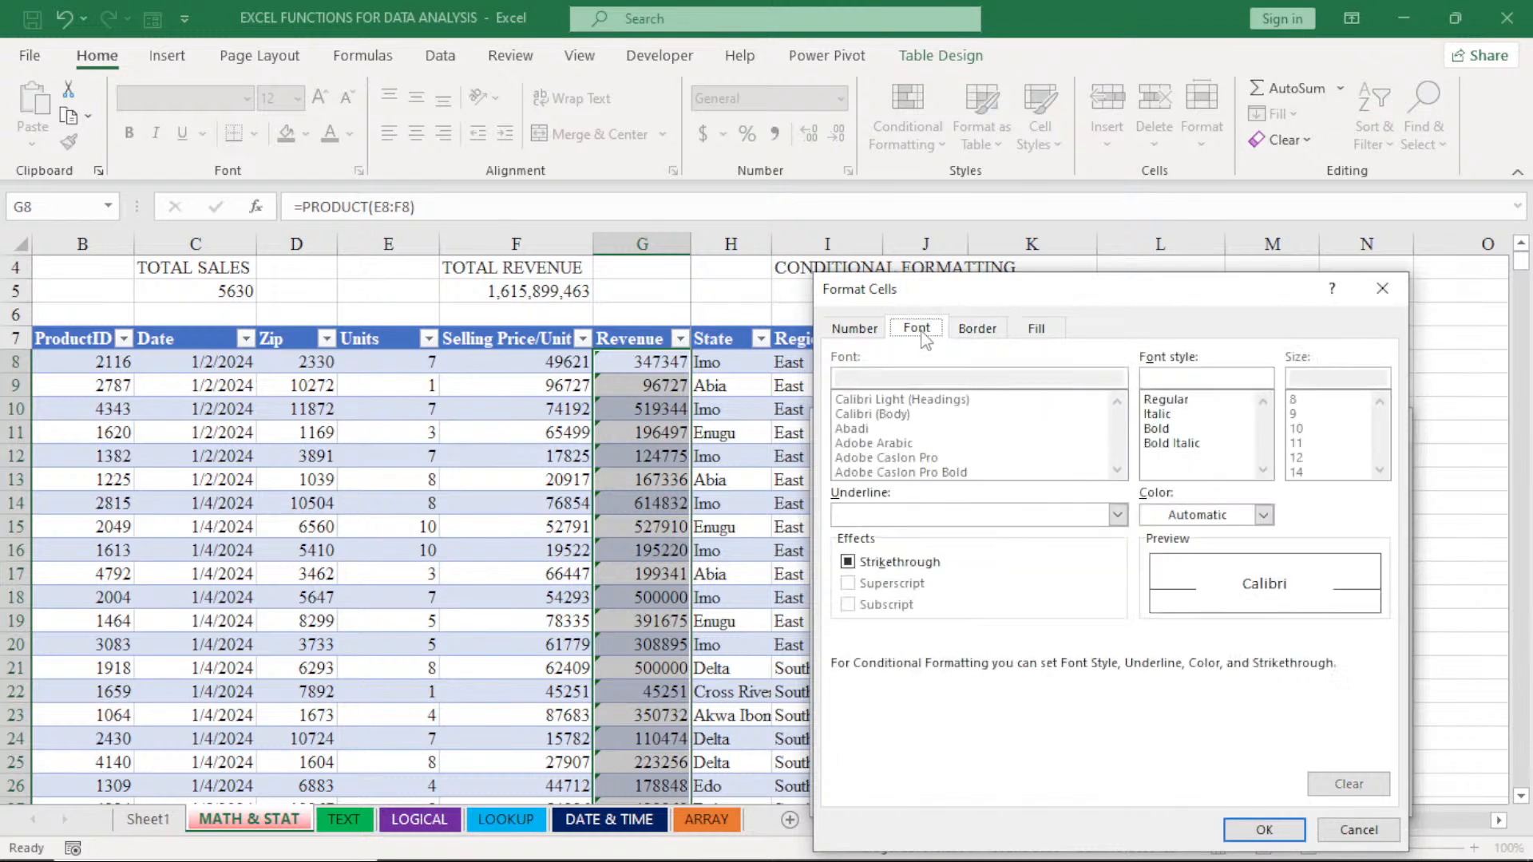
left_click(1263, 515)
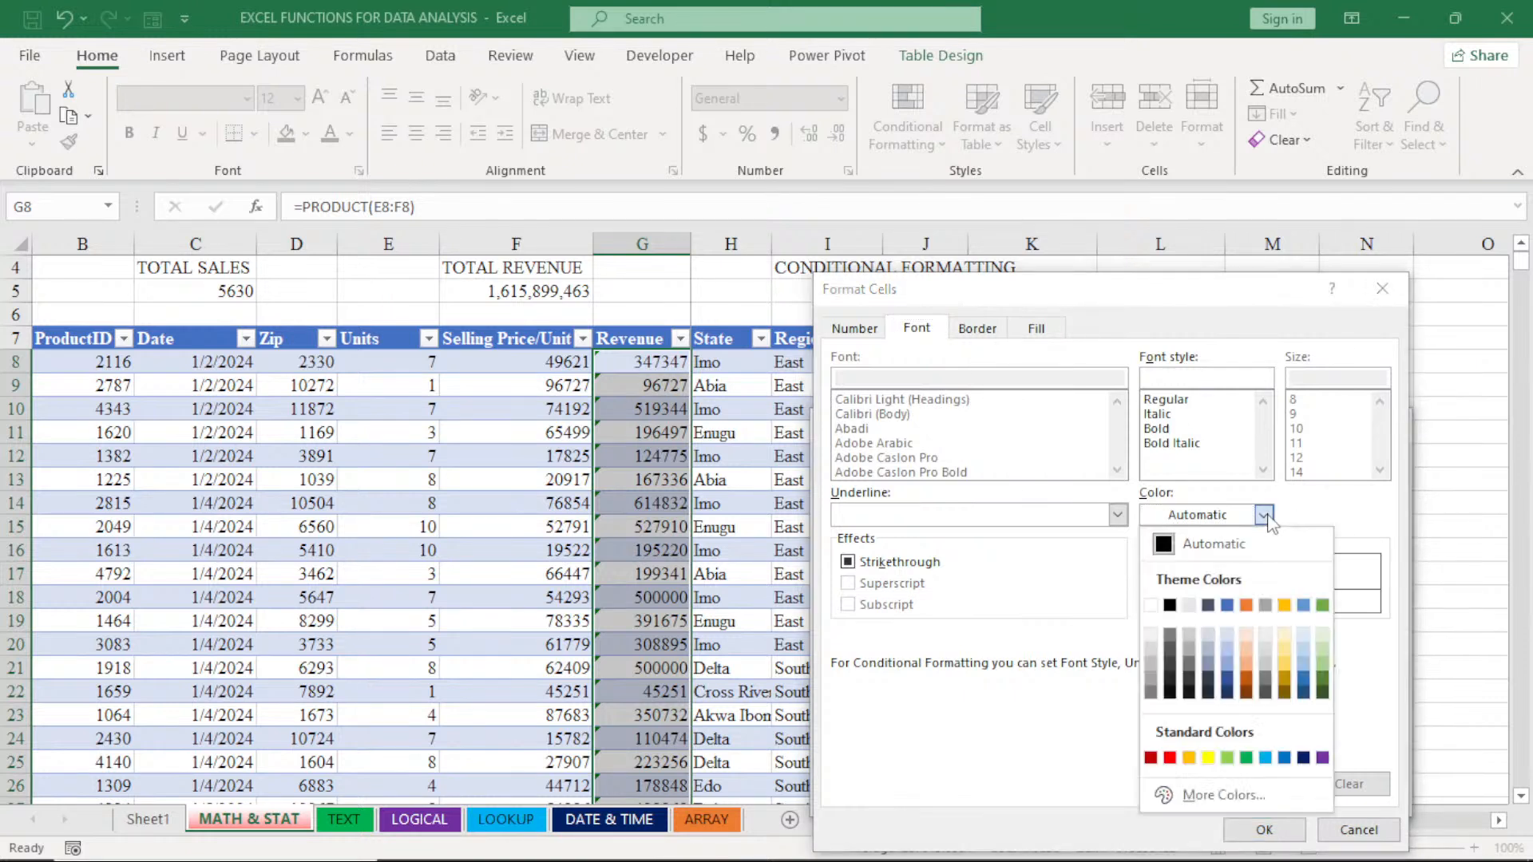
left_click(1169, 606)
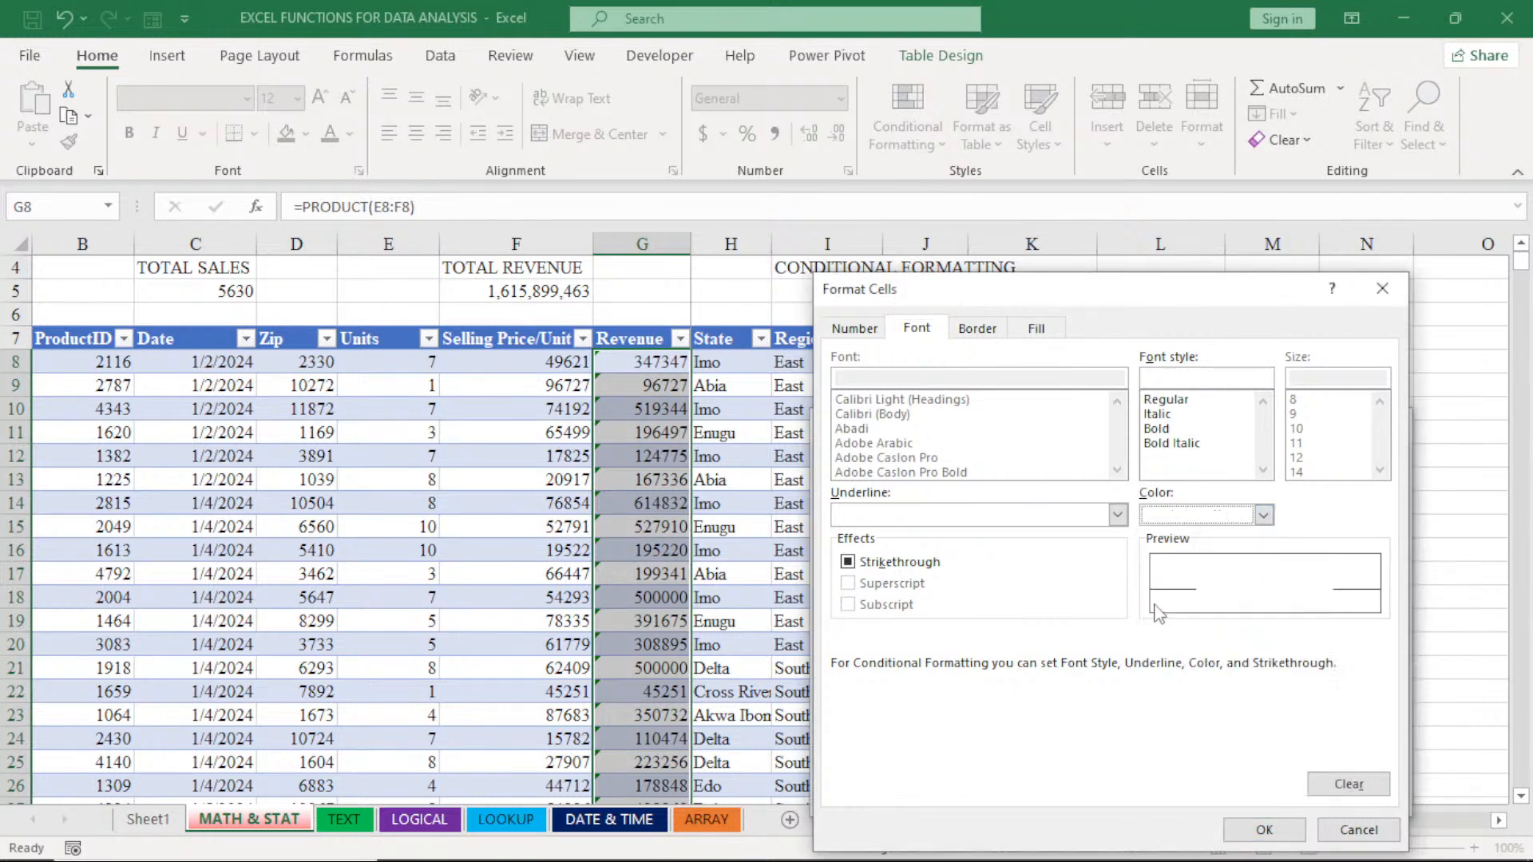
left_click(1179, 415)
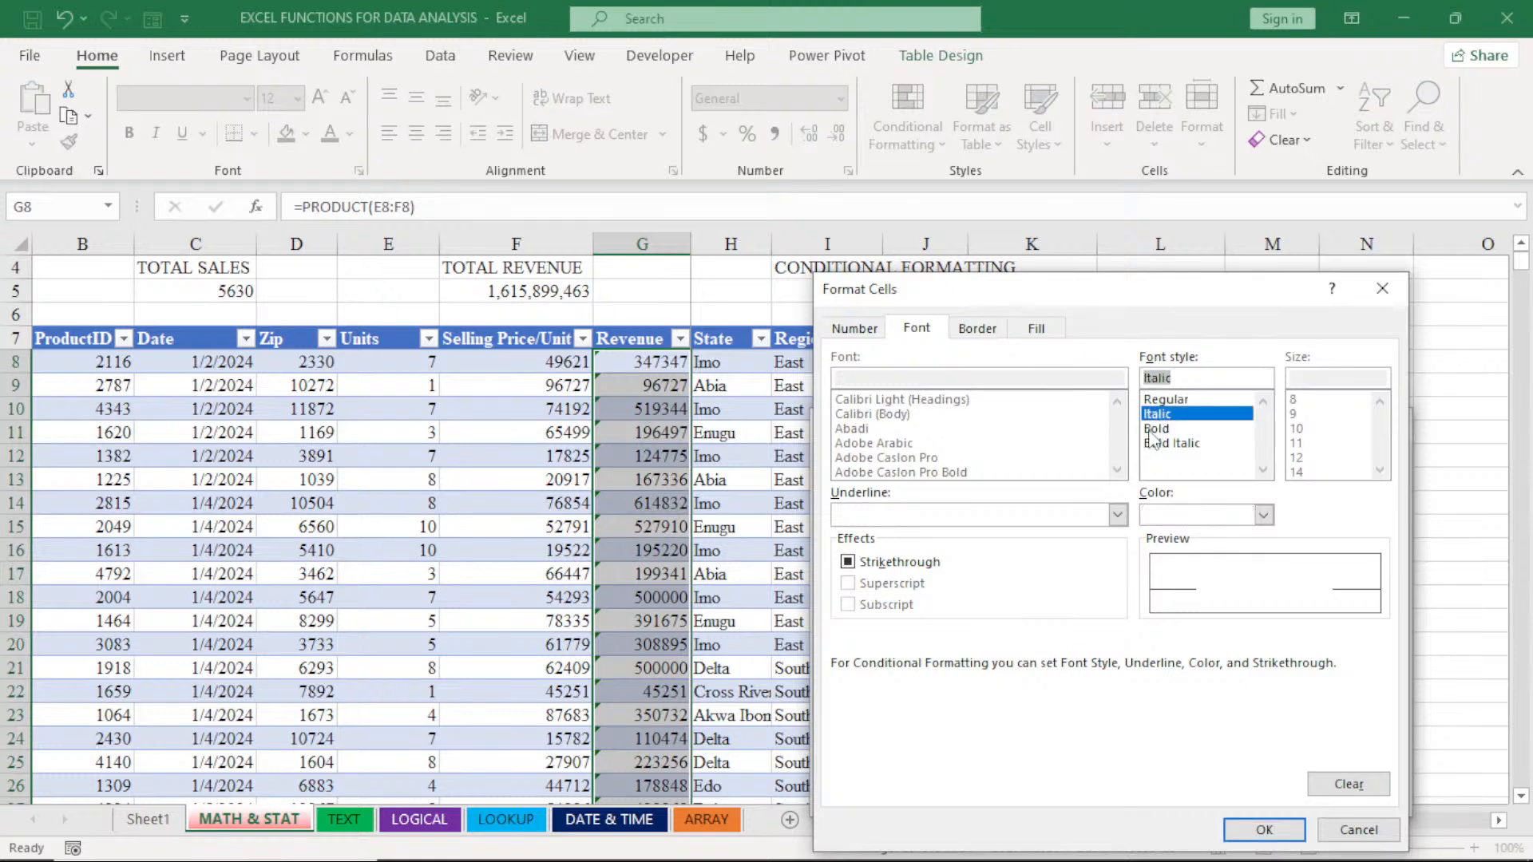
left_click(1154, 430)
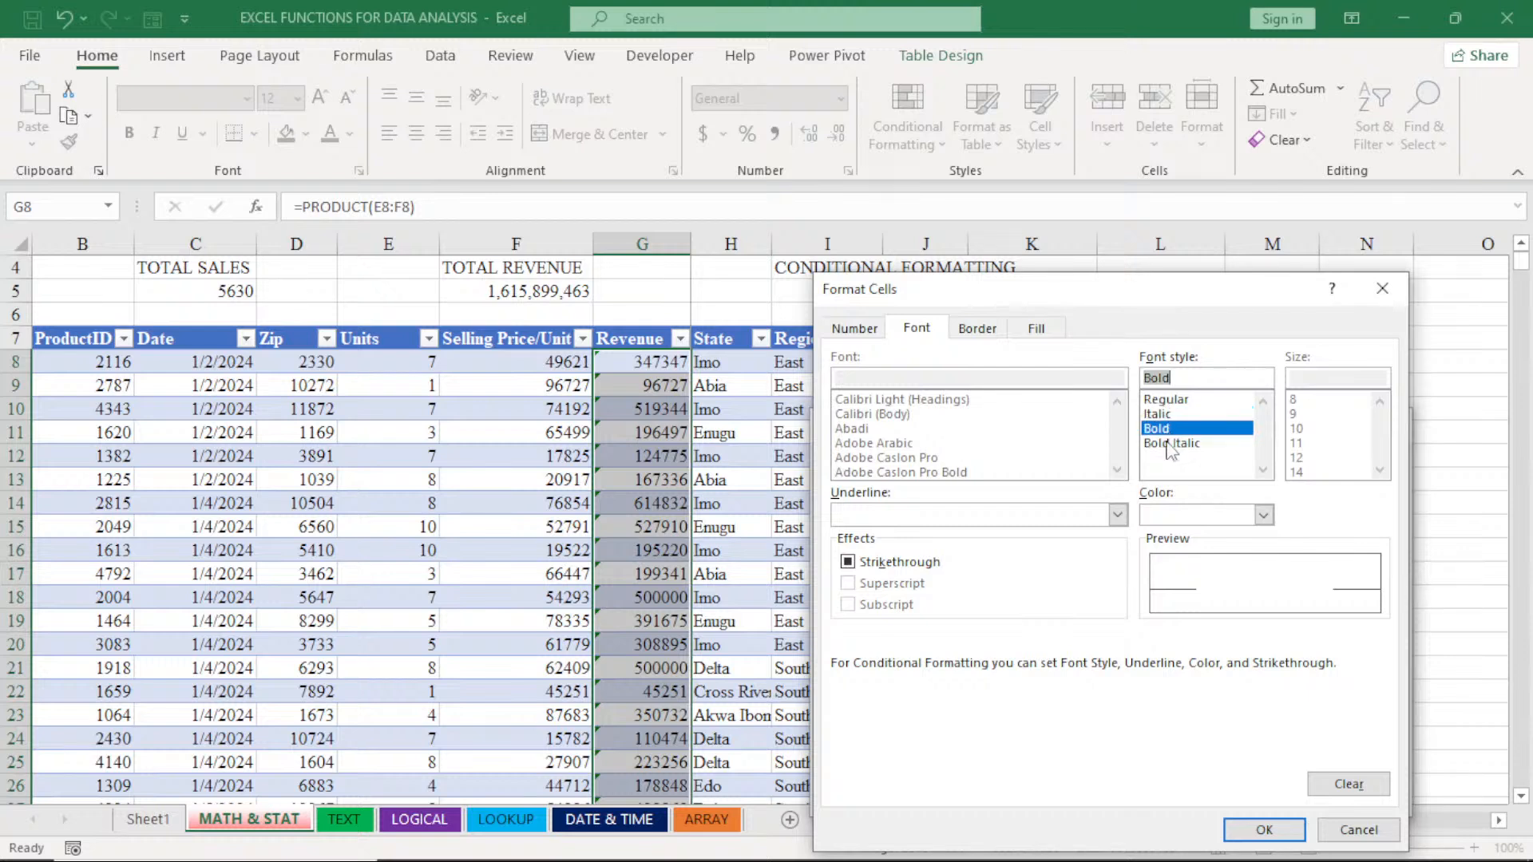
left_click(1170, 444)
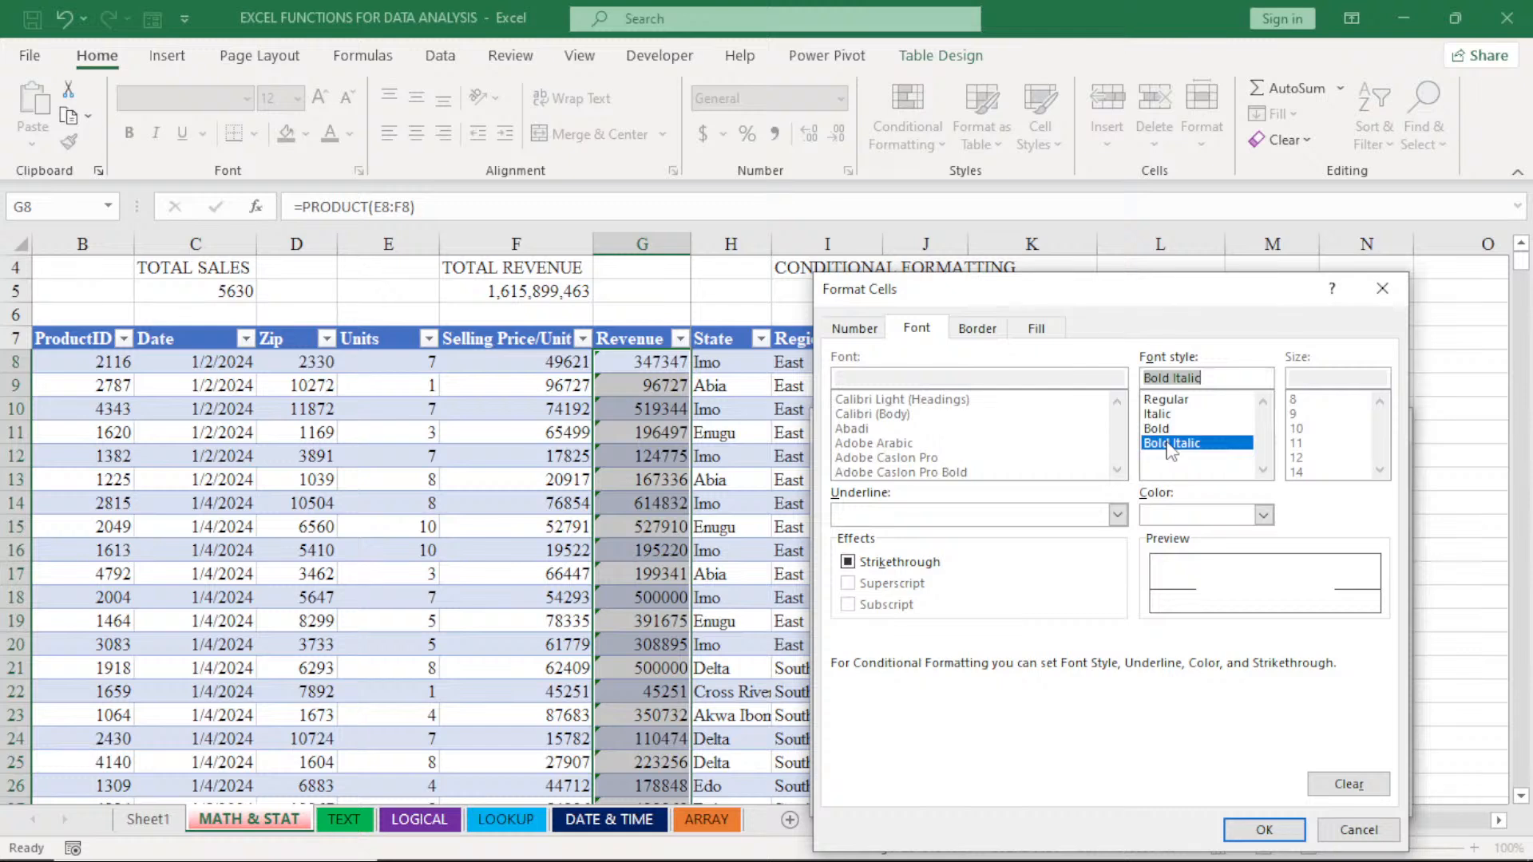
left_click(1264, 831)
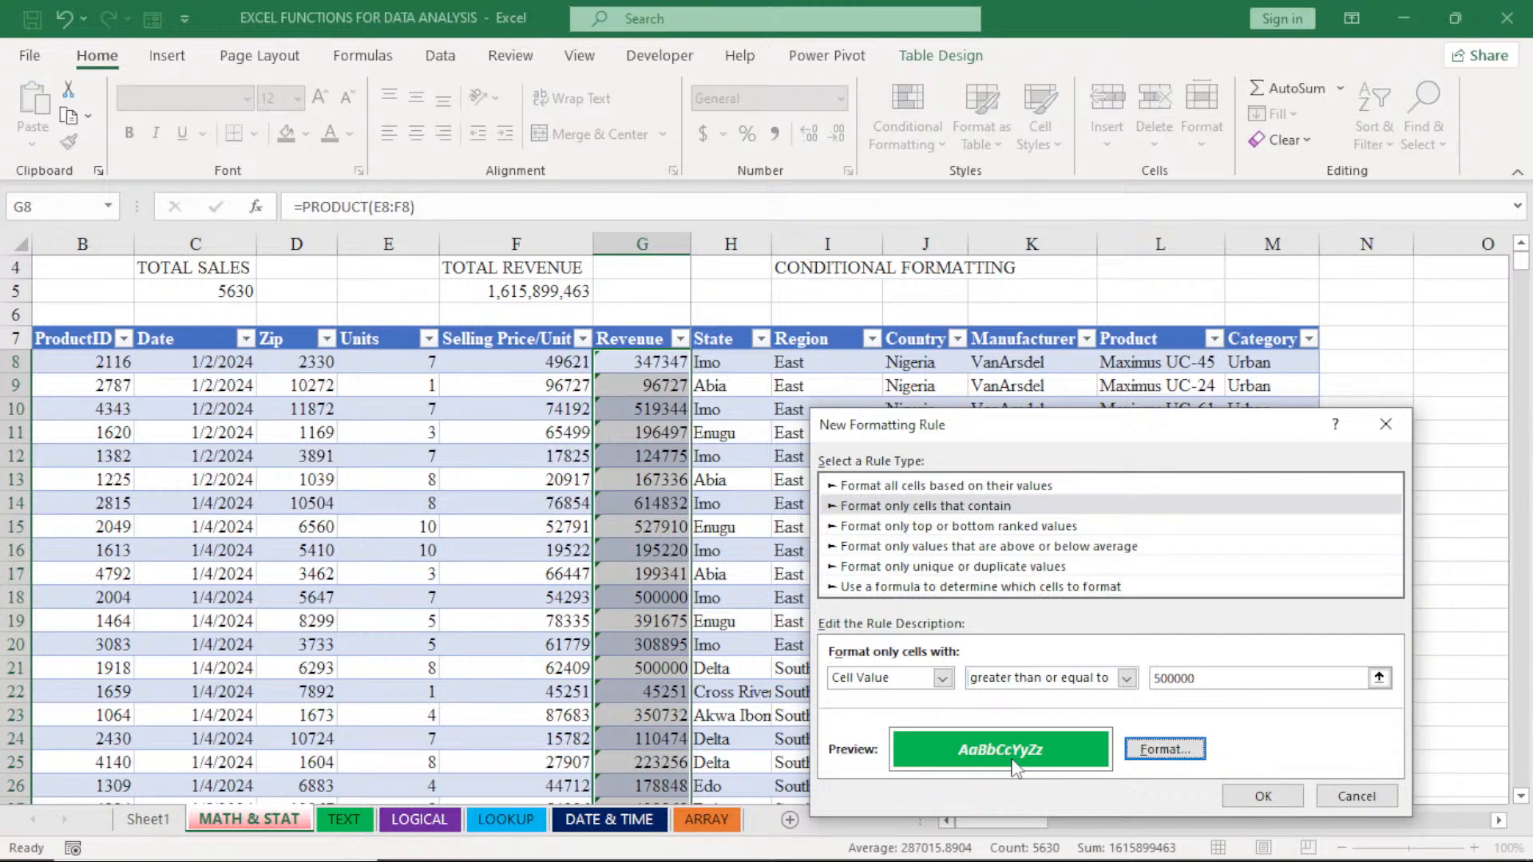
left_click(1258, 792)
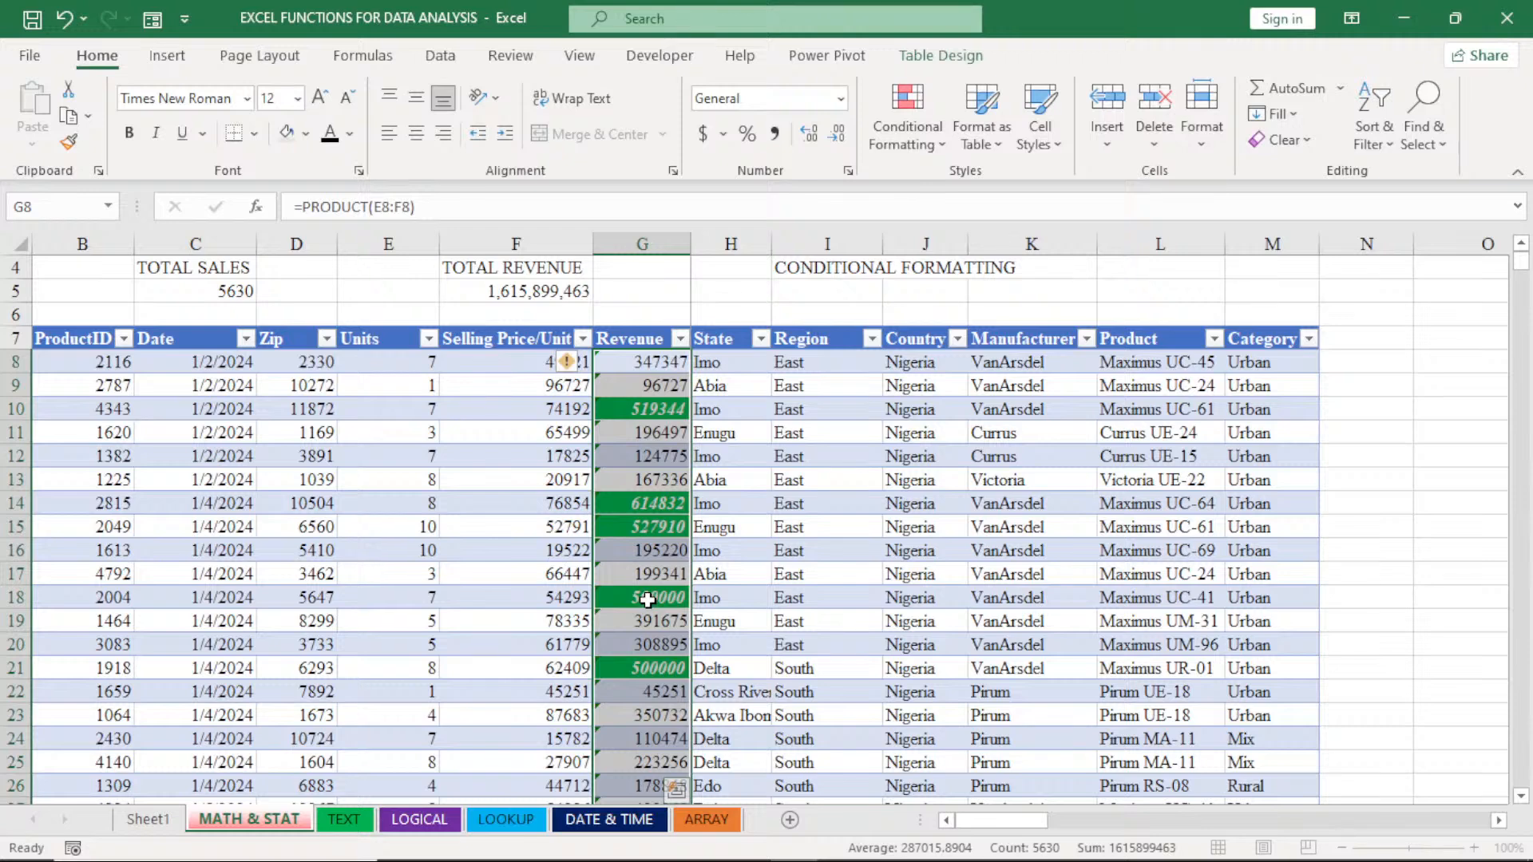
- Clear the conditional formatting rules from the entire sheet
left_click(915, 132)
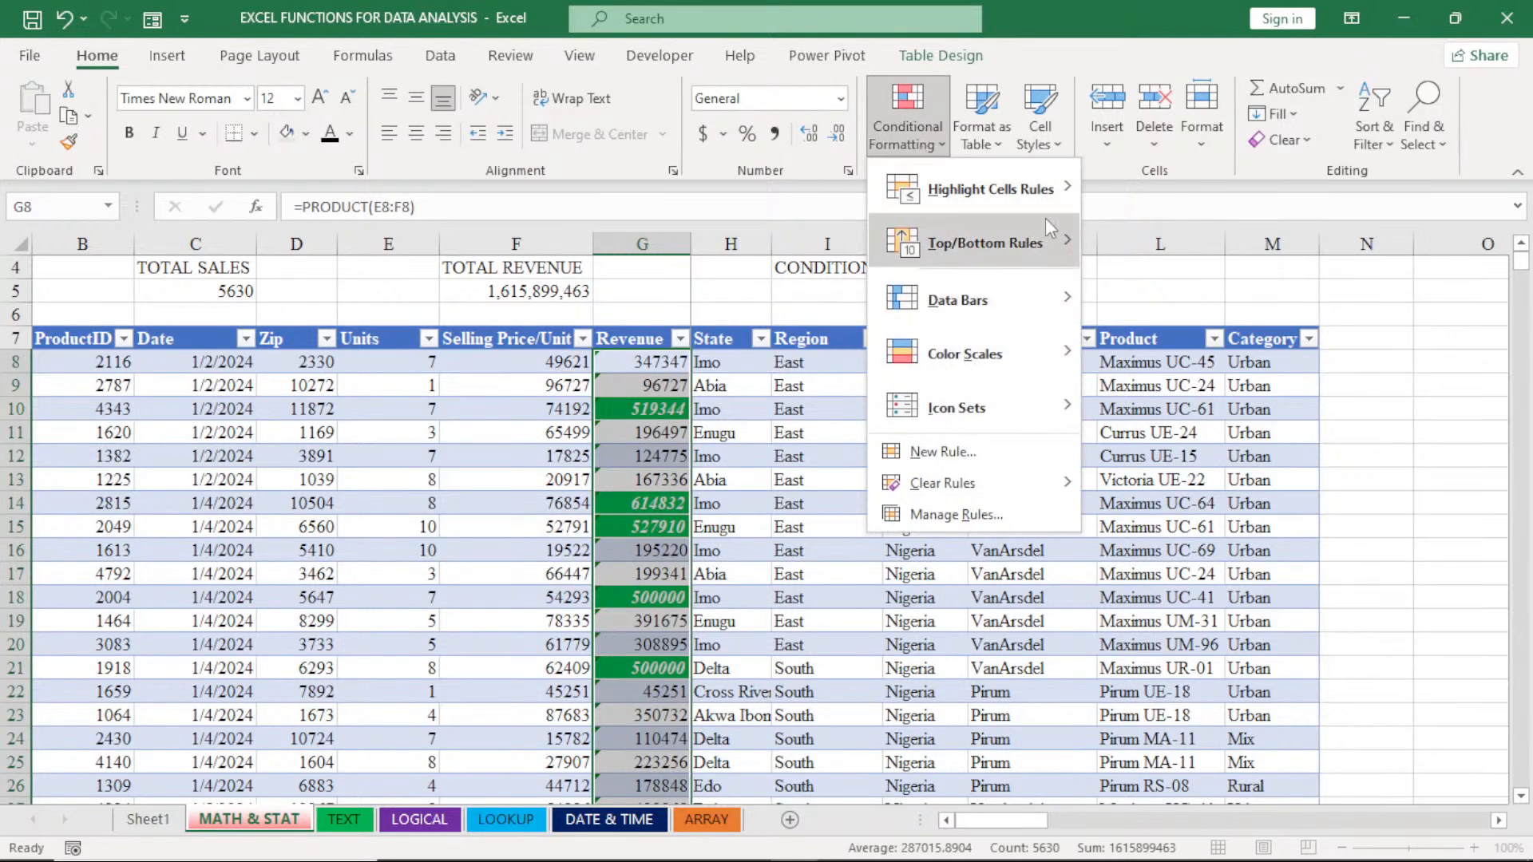
mouse_move(1037, 189)
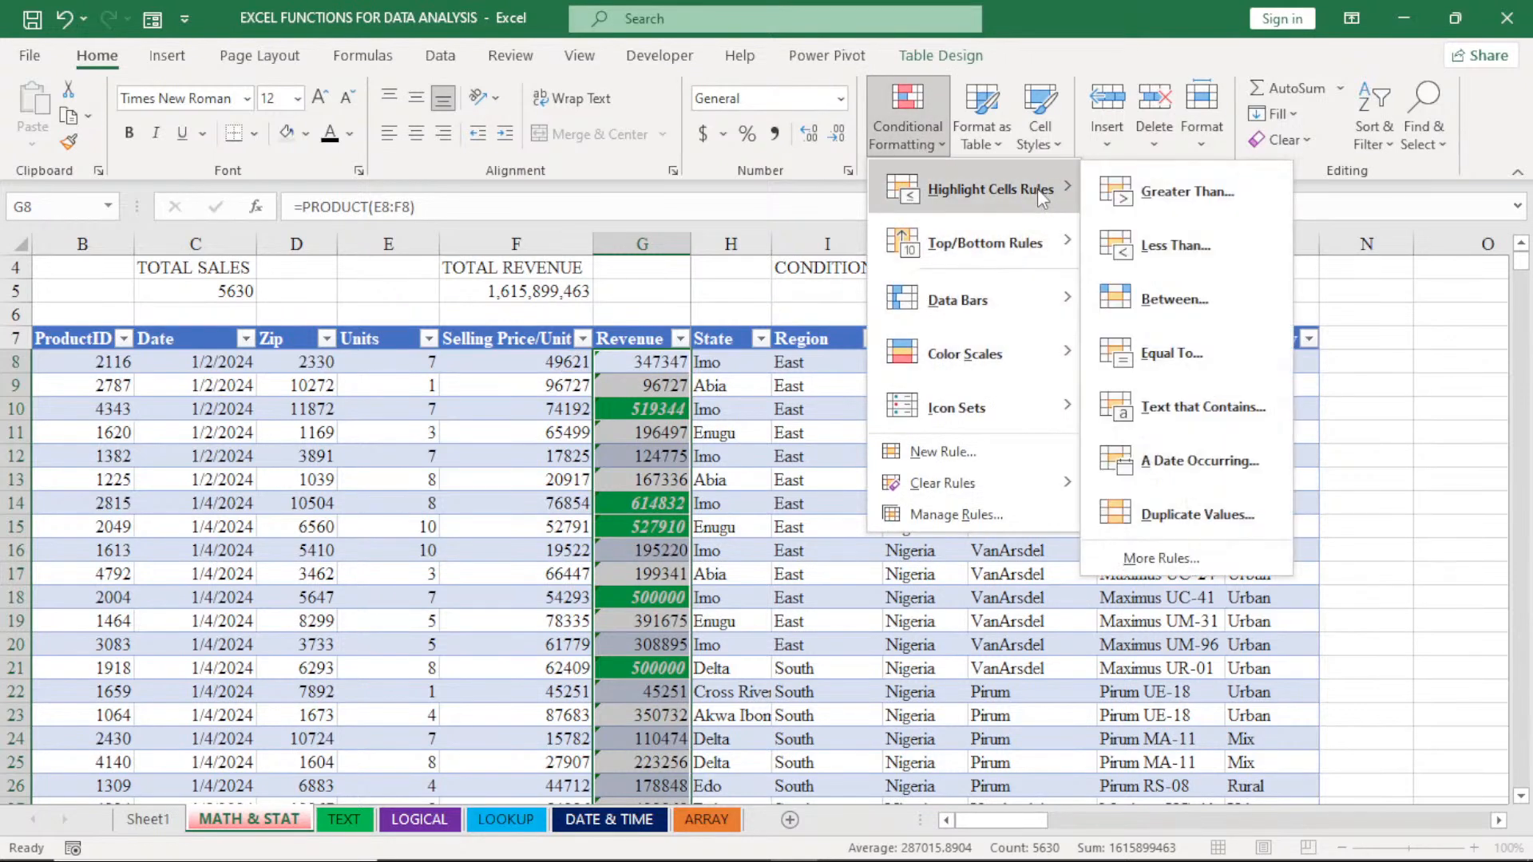
mouse_move(1062, 483)
left_click(1131, 518)
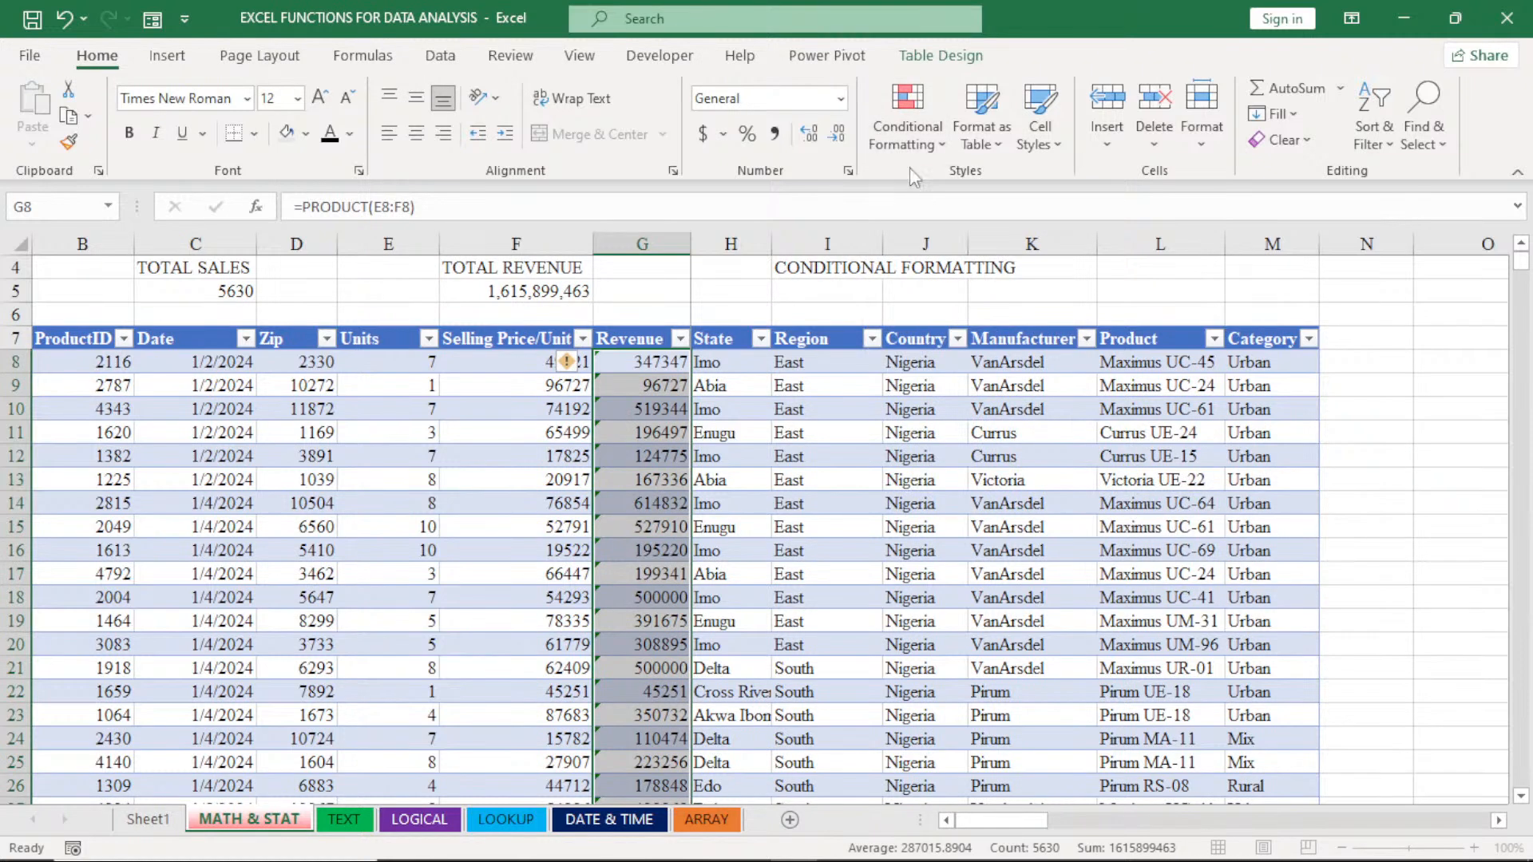
- Try a Top 10 Items rule on the selected Revenue cells for the top 1000 values with Green Fill with Dark Green Text
left_click(908, 119)
mouse_move(994, 249)
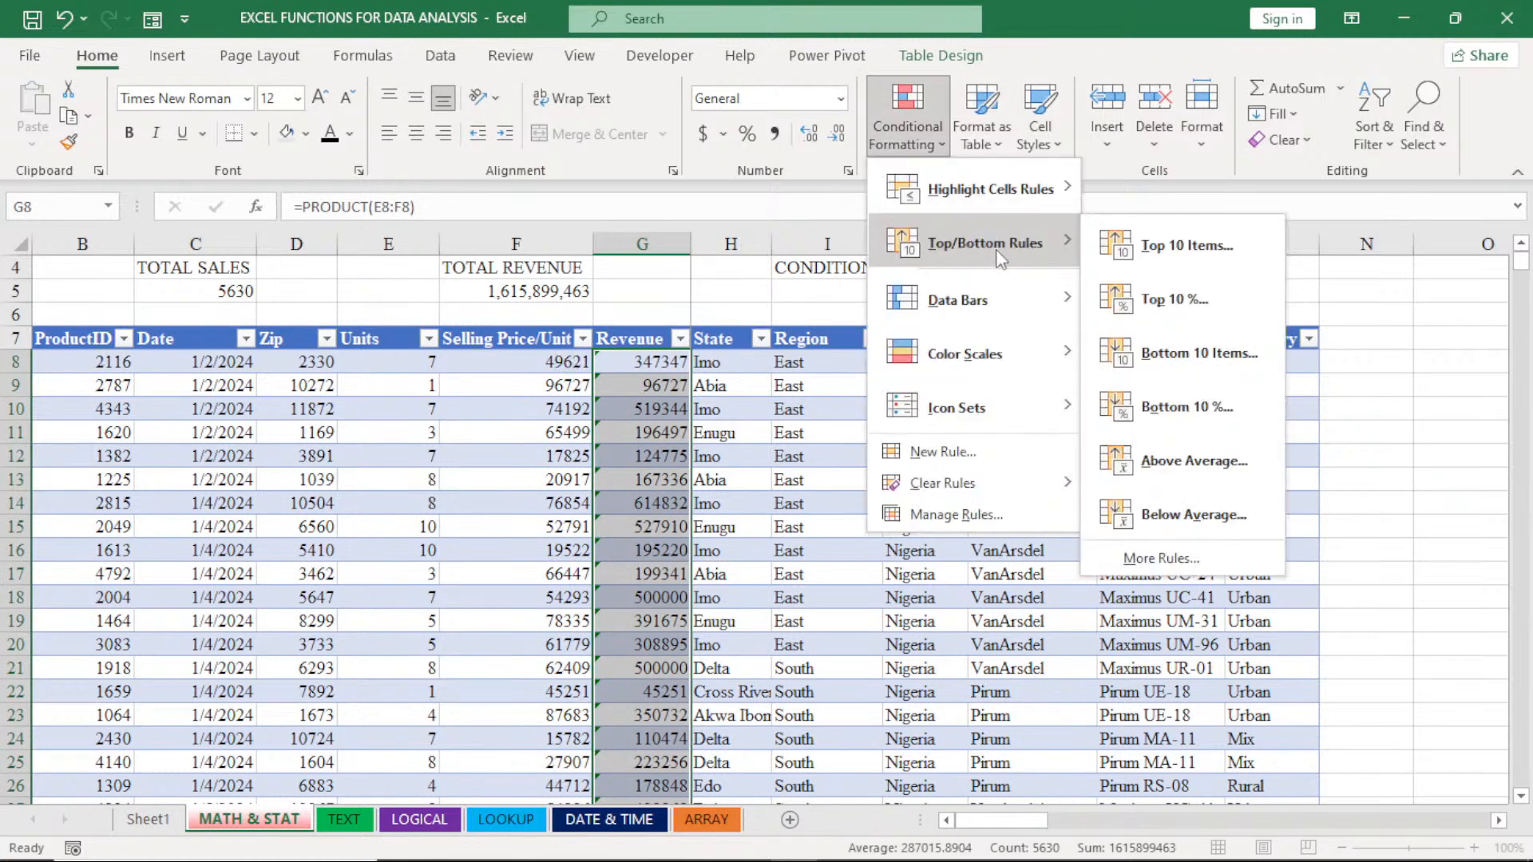
left_click(1176, 263)
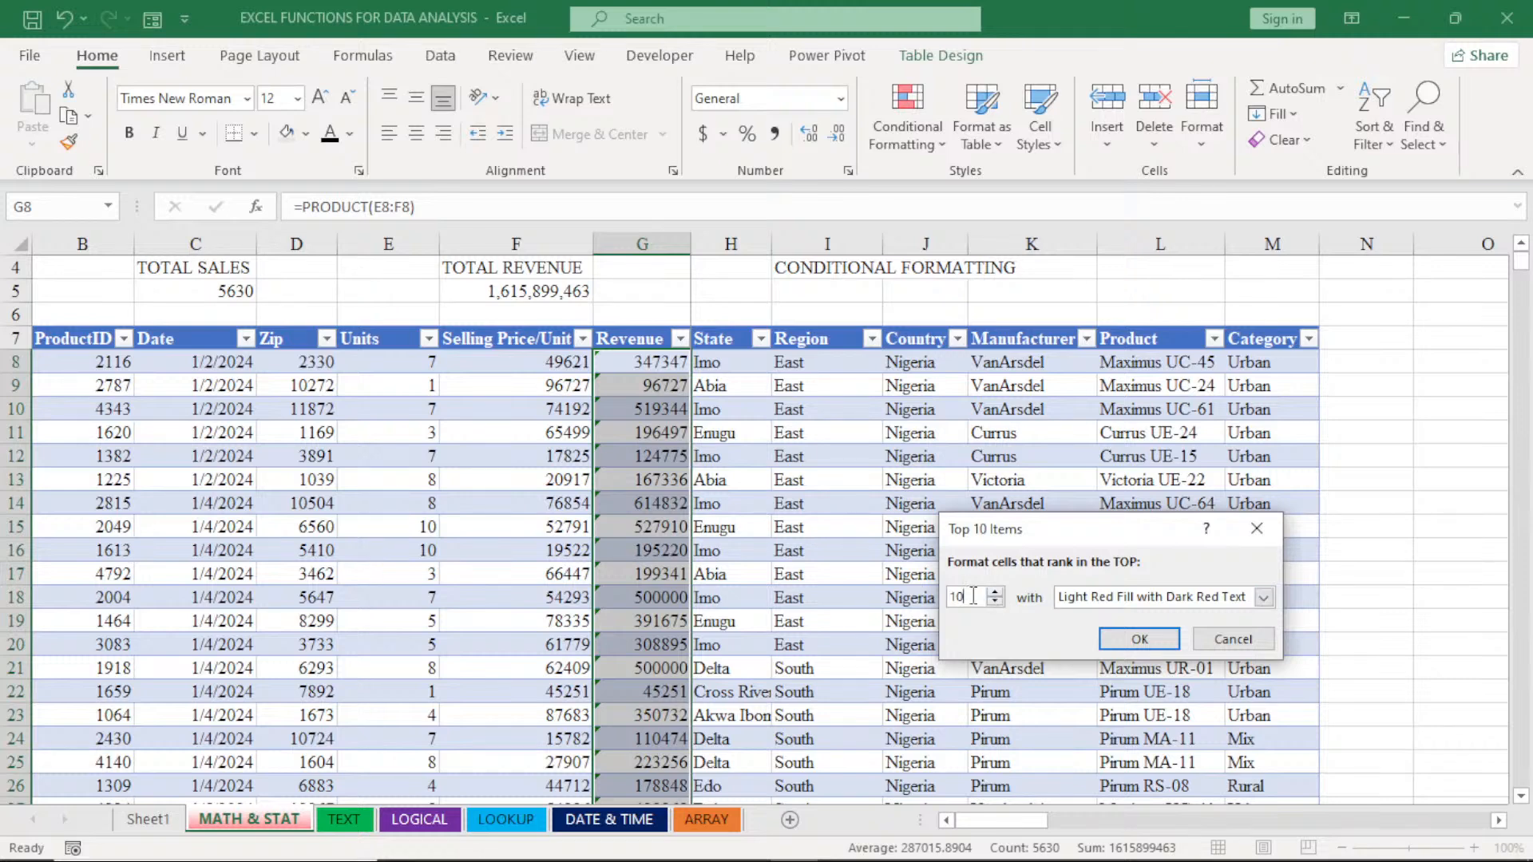
type("0")
left_click(1264, 600)
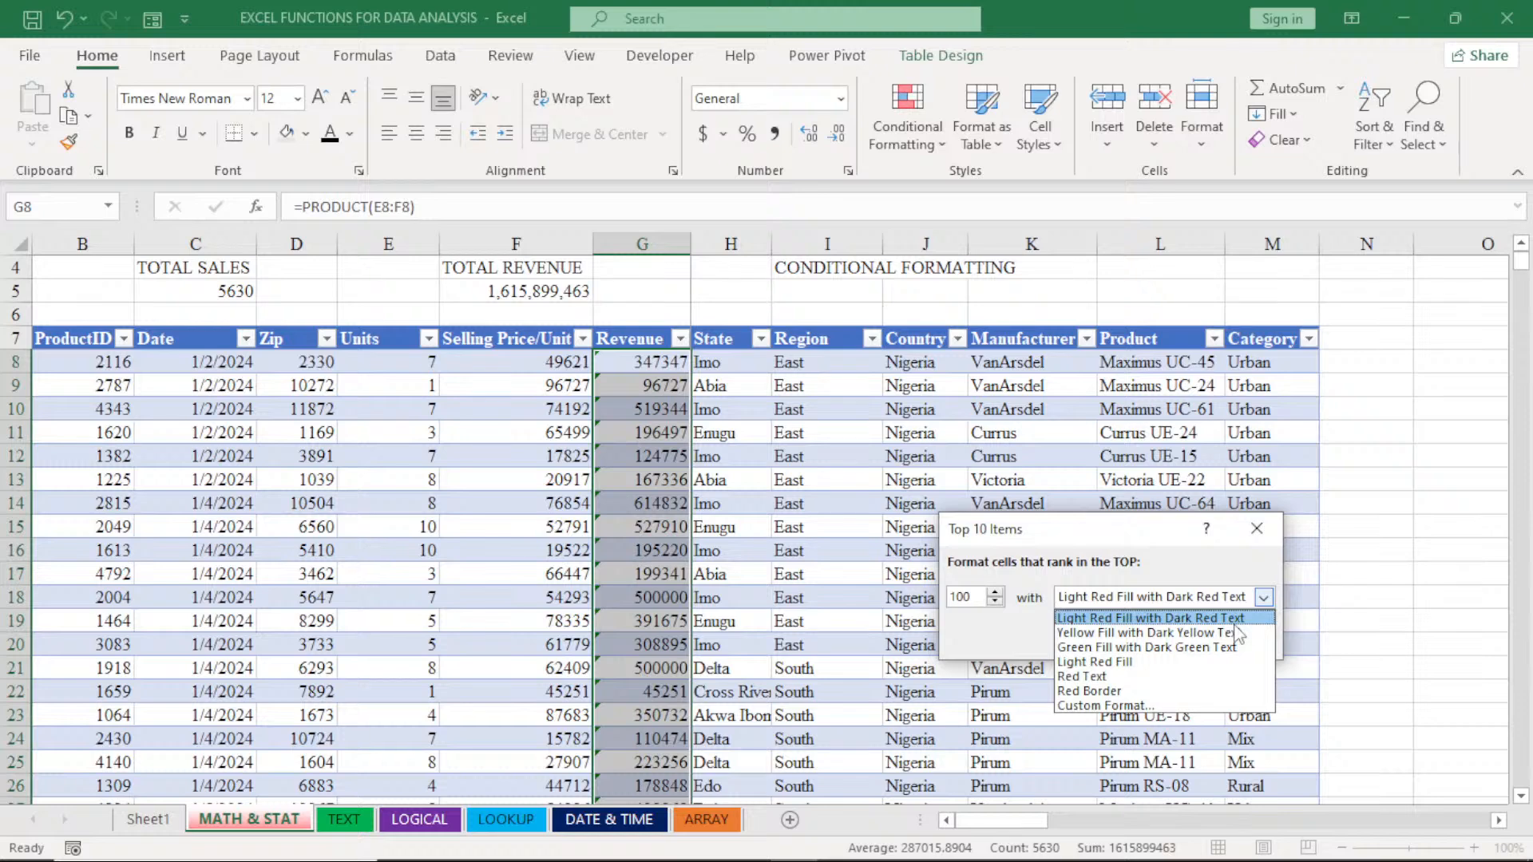
left_click(1221, 647)
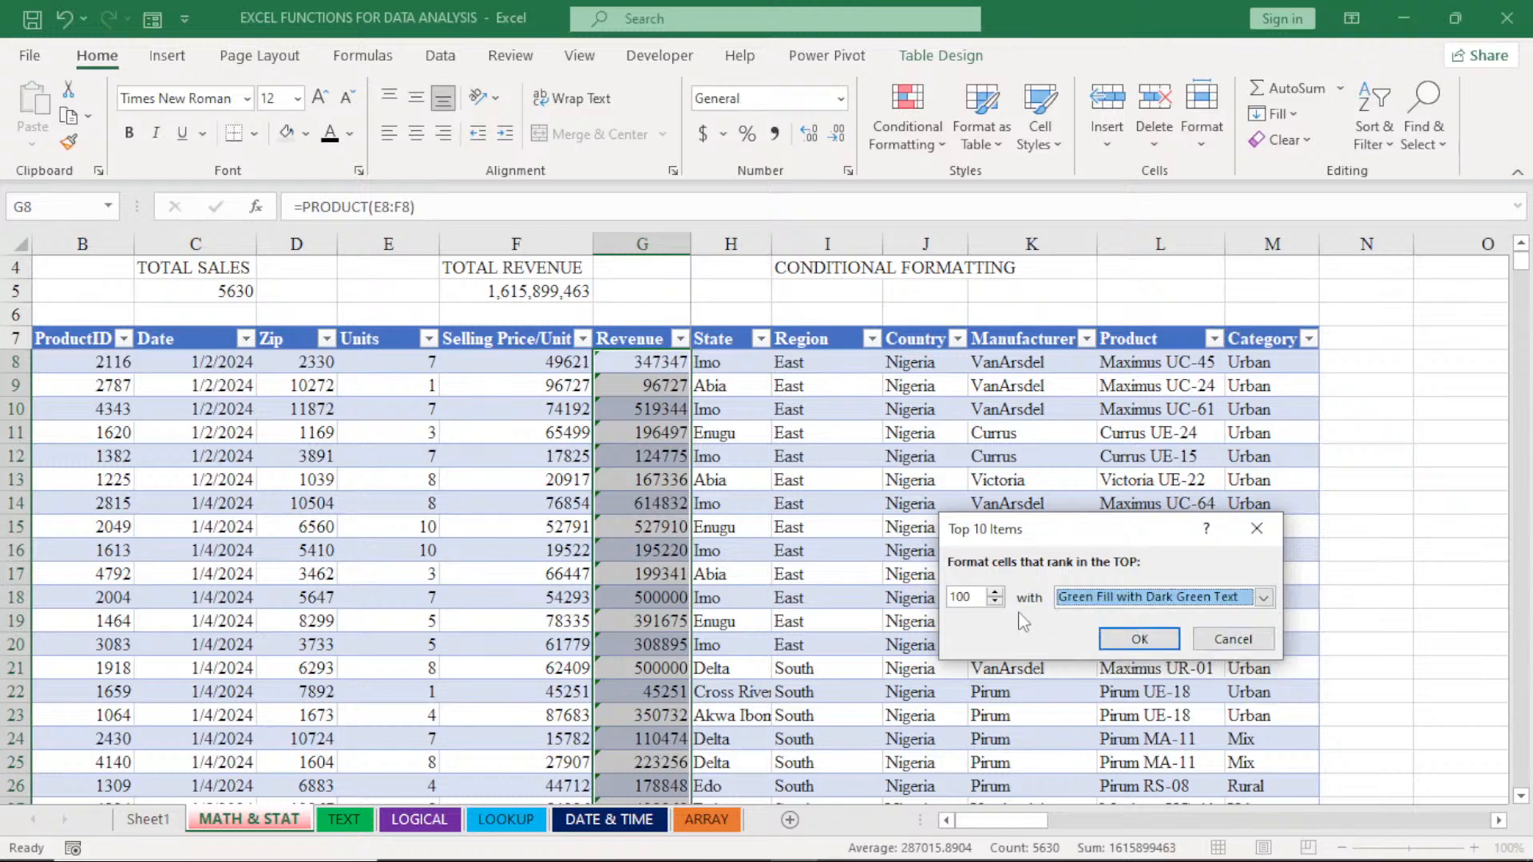
left_click(974, 597)
type("0")
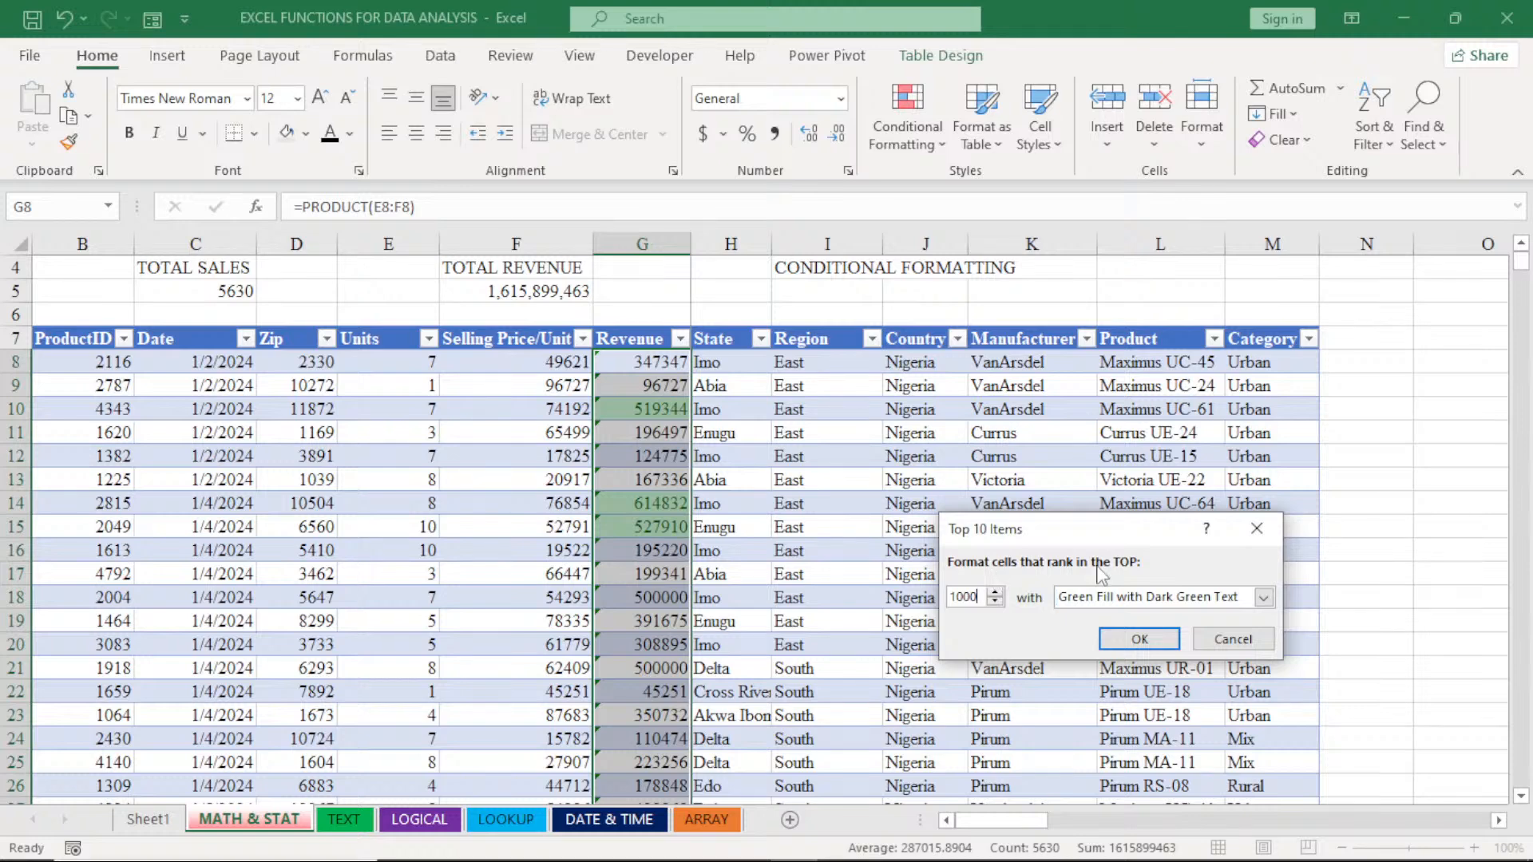
left_click(1139, 638)
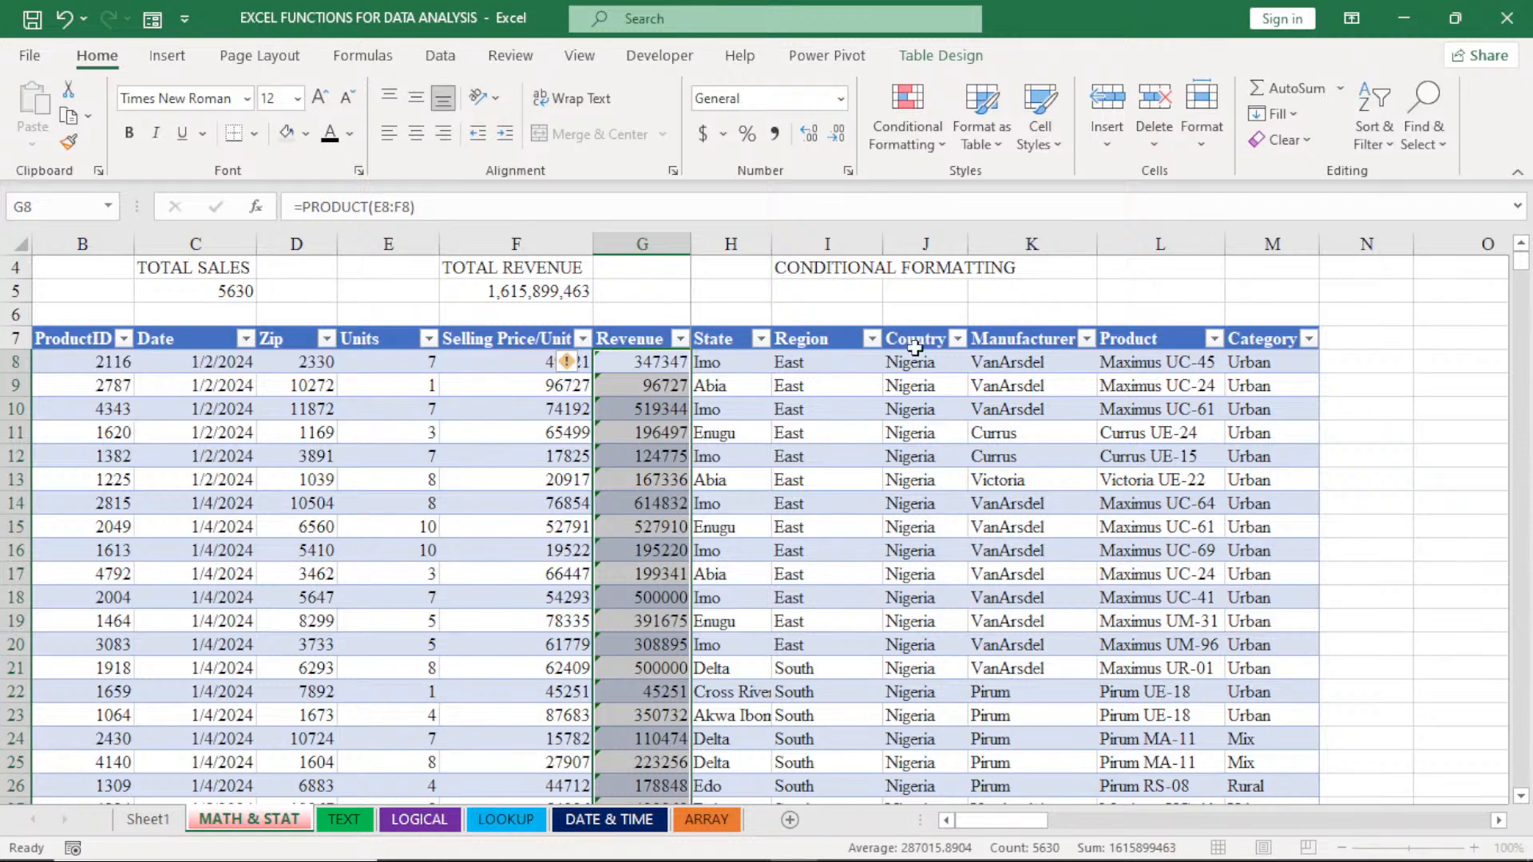
- Preview a Top 10% rule on the Revenue cells set to 25% with Light Red Fill with Dark Red Text, then dismiss it
left_click(908, 119)
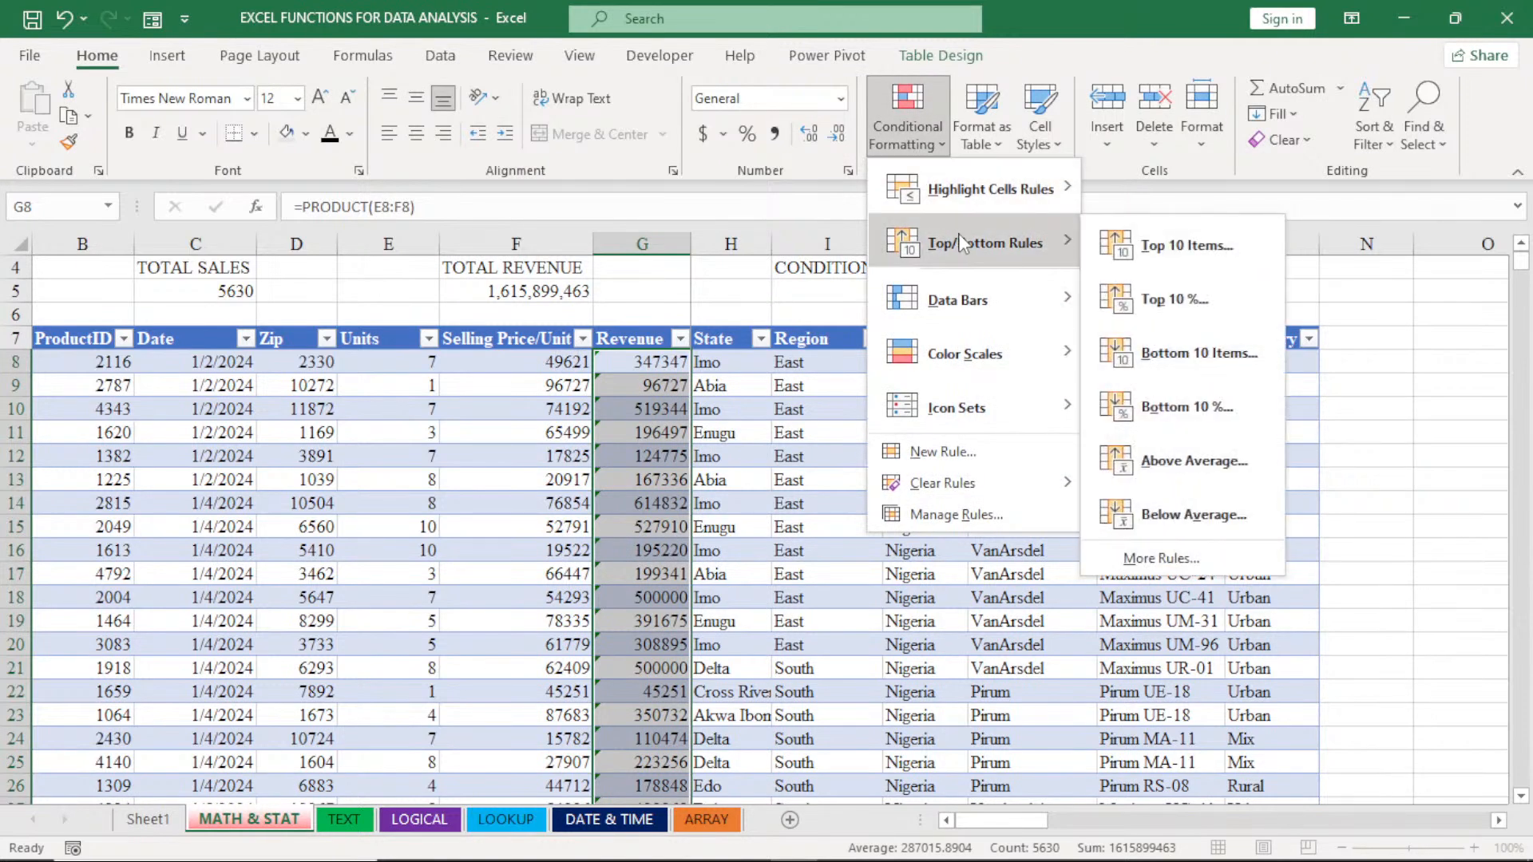
left_click(1175, 299)
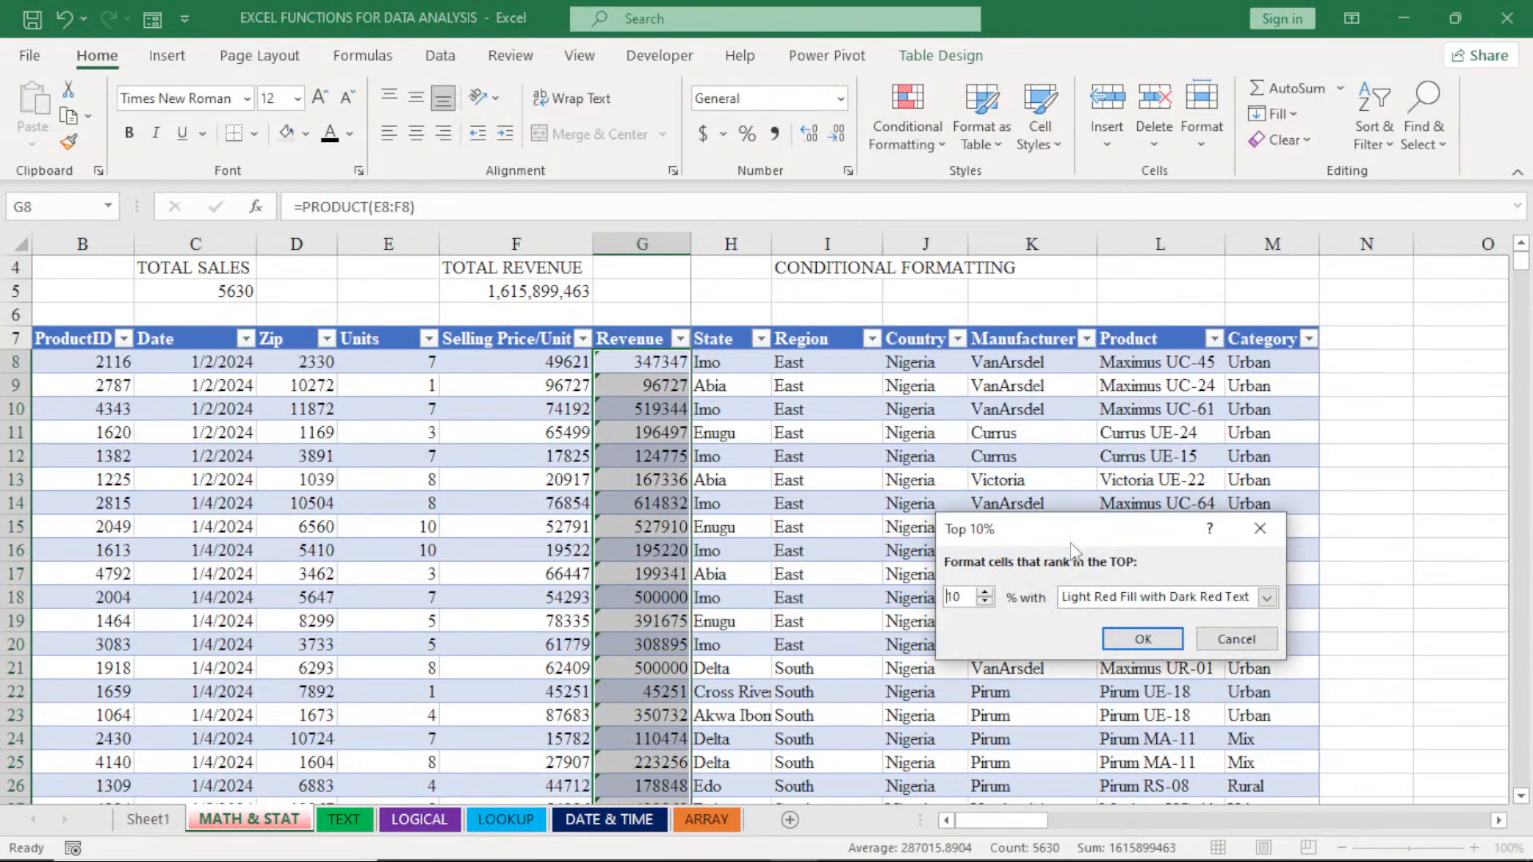
left_click(962, 597)
key("BackSpace")
key("BackSpace")
type("25")
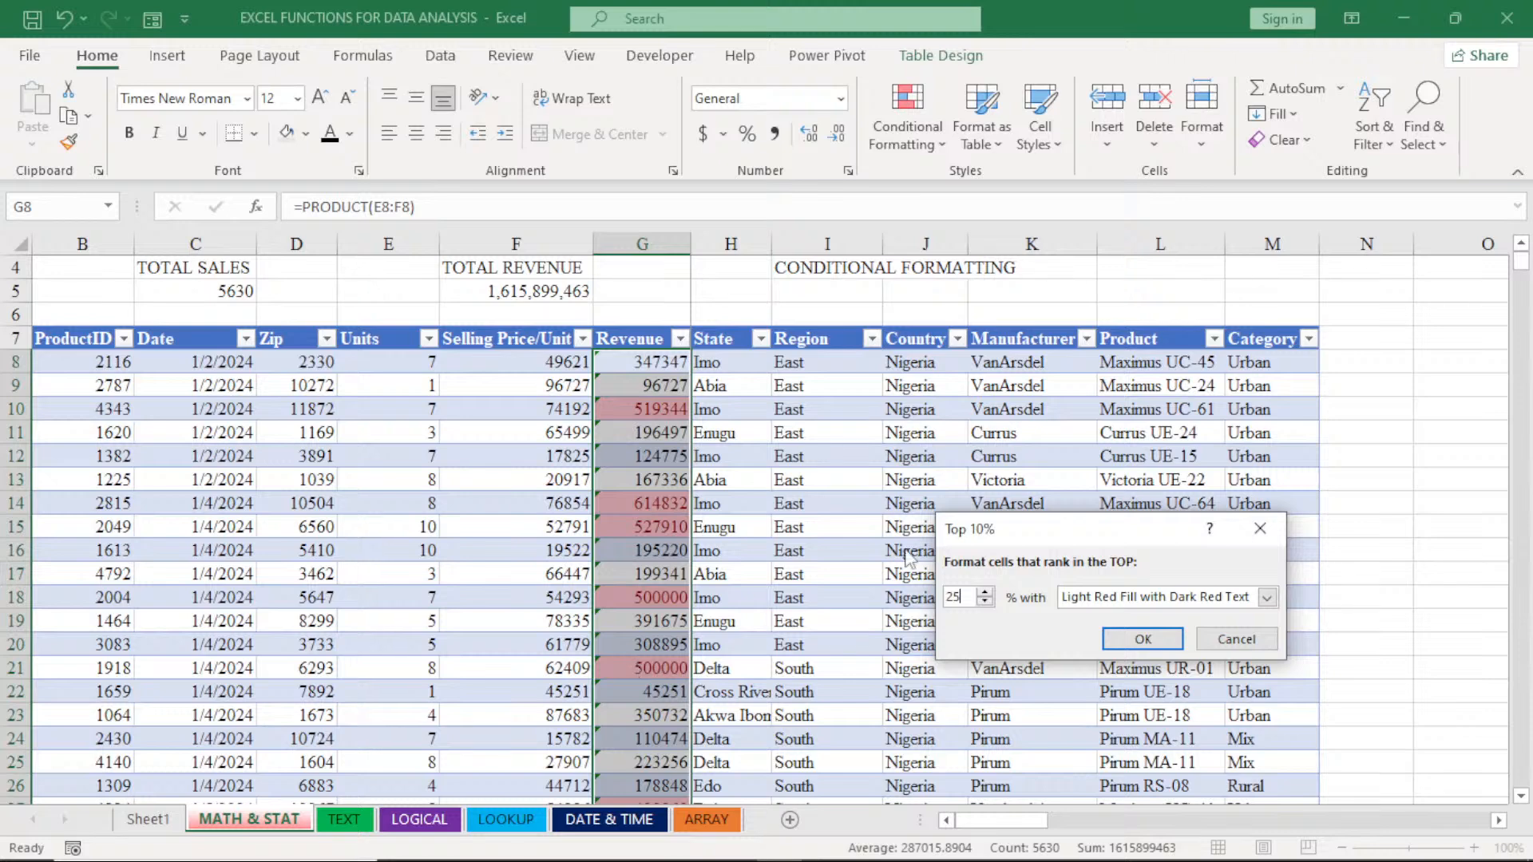
left_click(1256, 538)
- Apply red gradient-fill data bars to the selected Revenue cells
left_click(908, 133)
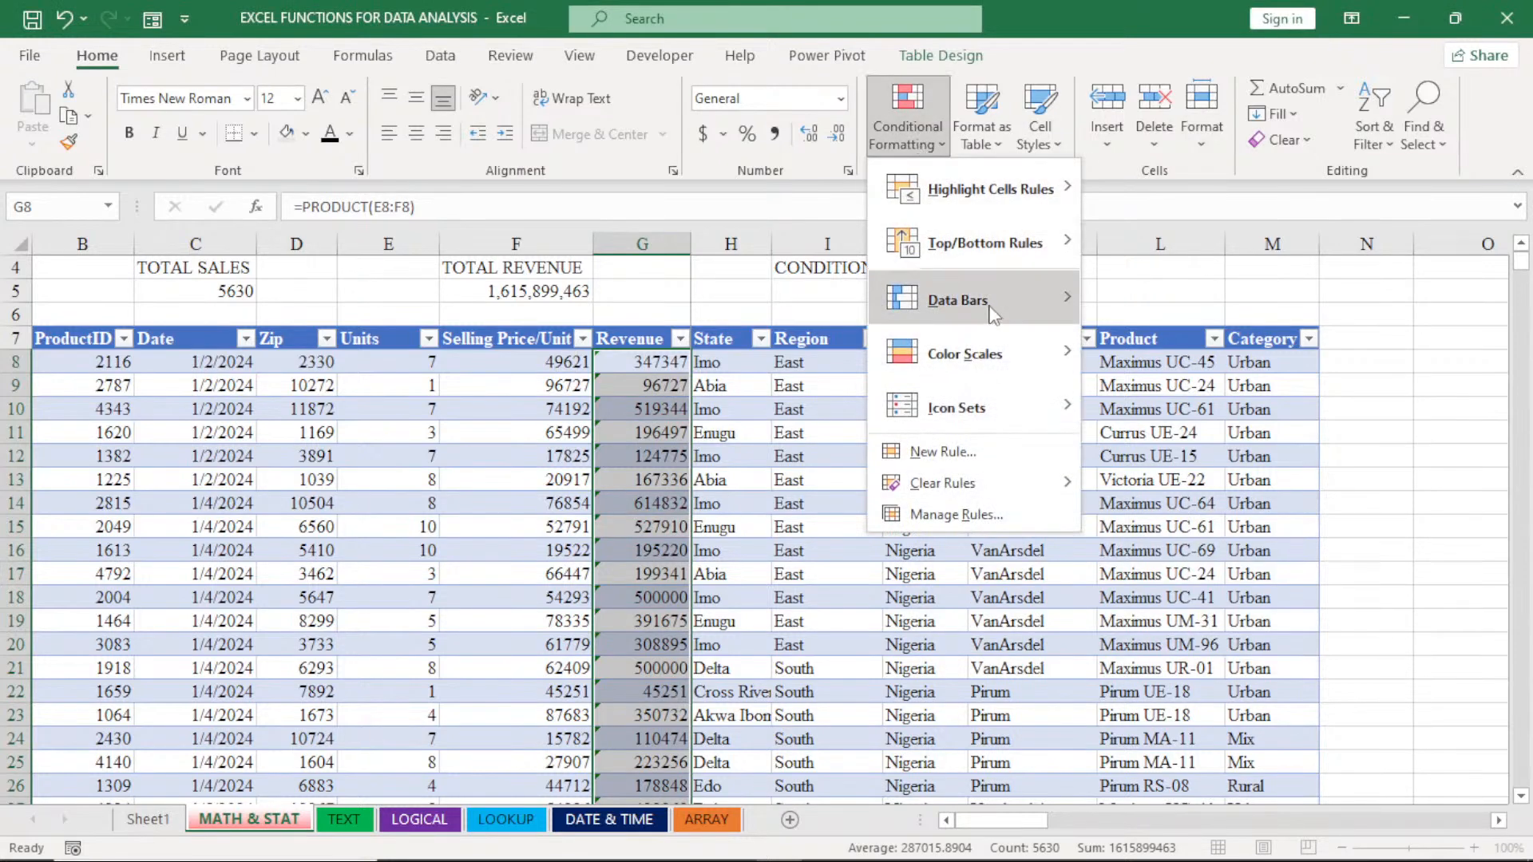
mouse_move(990, 314)
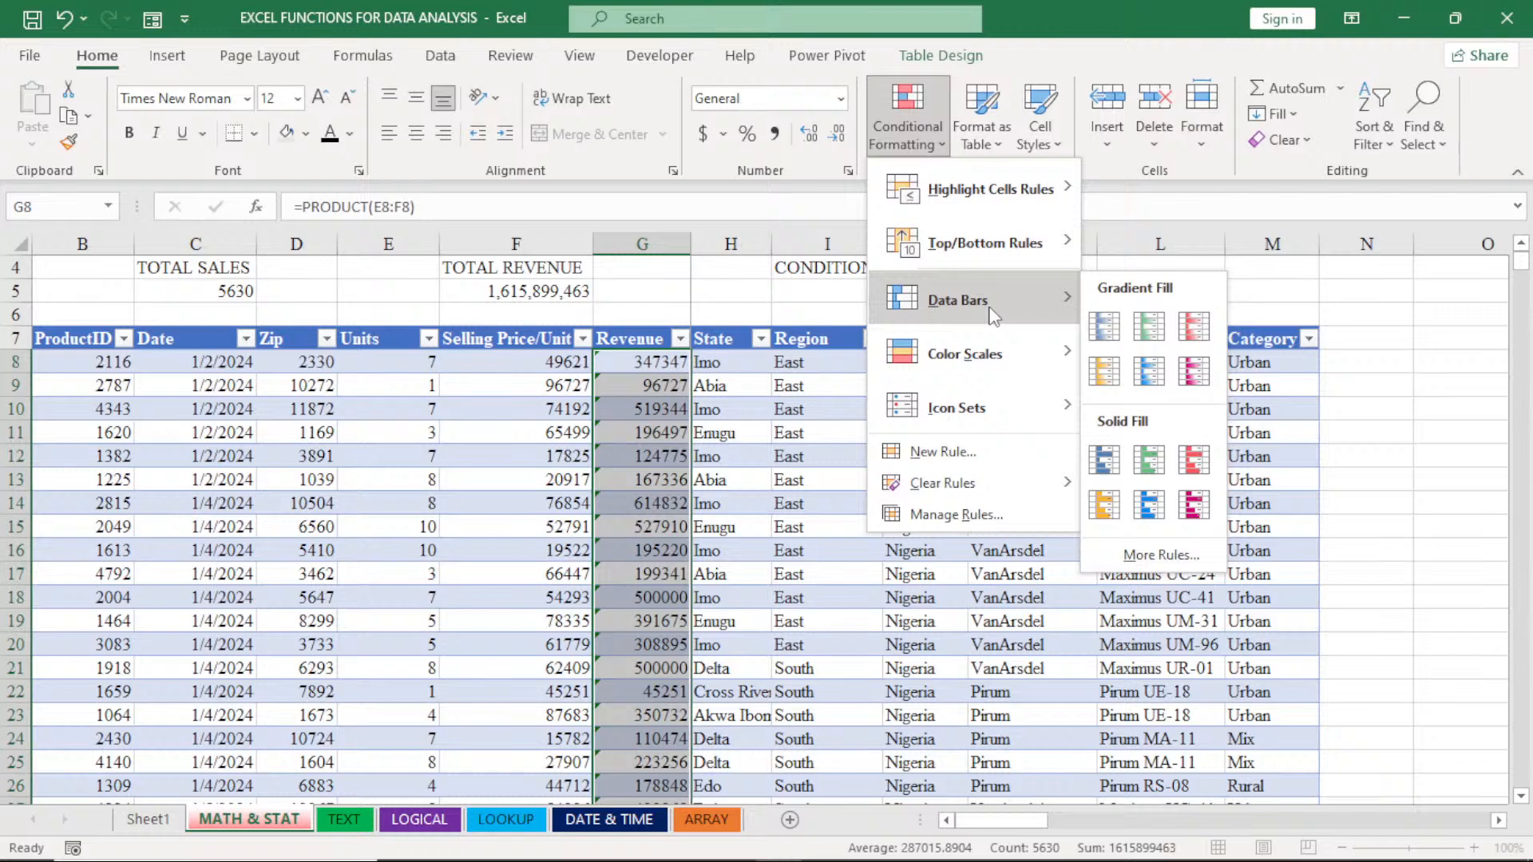
left_click(1182, 330)
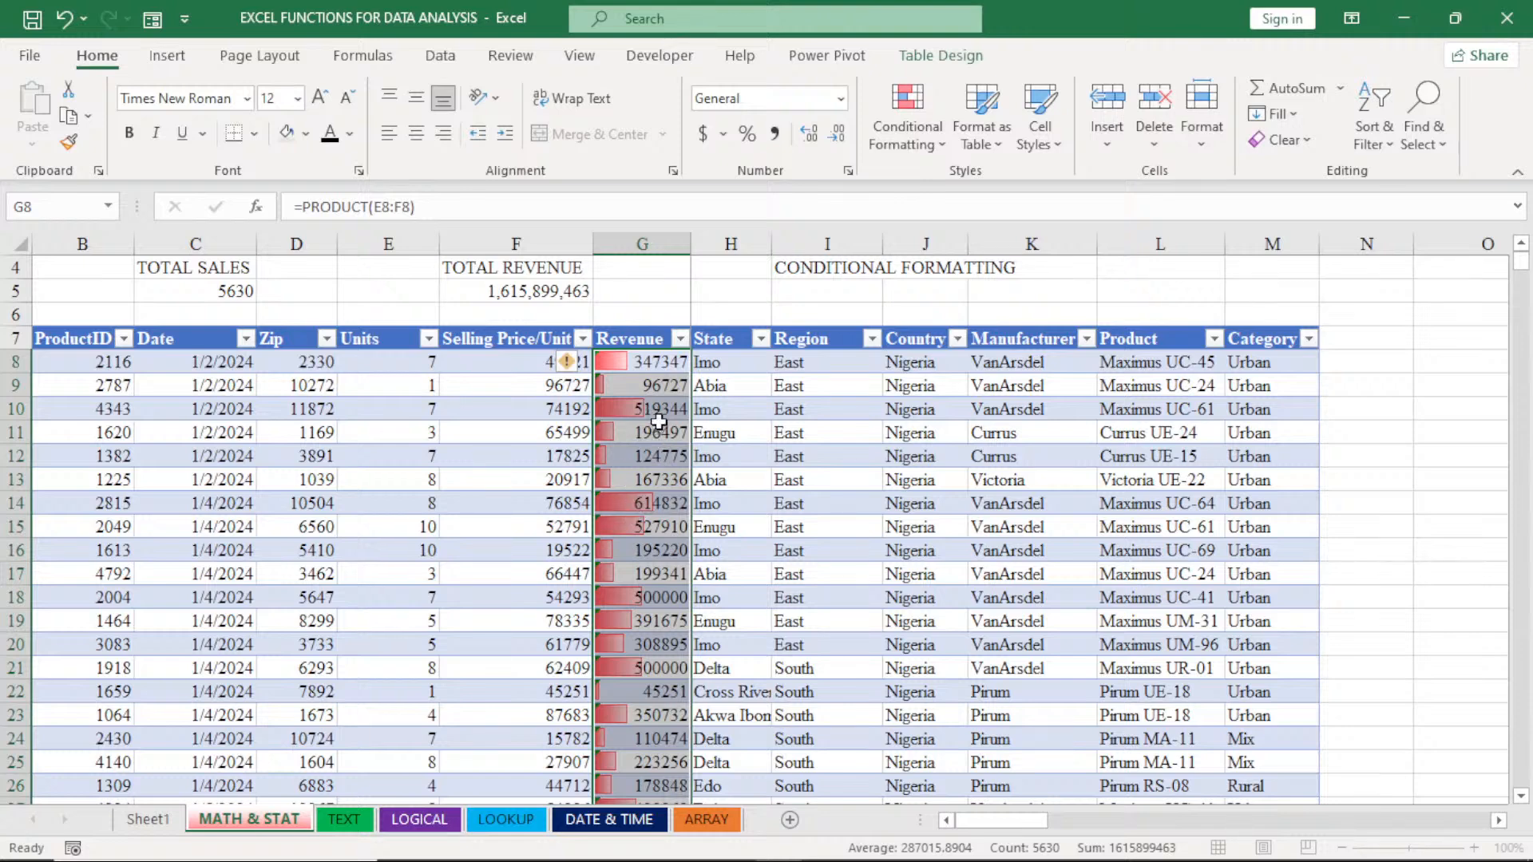
- Clear the data bar rule by removing conditional formatting from the entire sheet
left_click(907, 120)
mouse_move(942, 483)
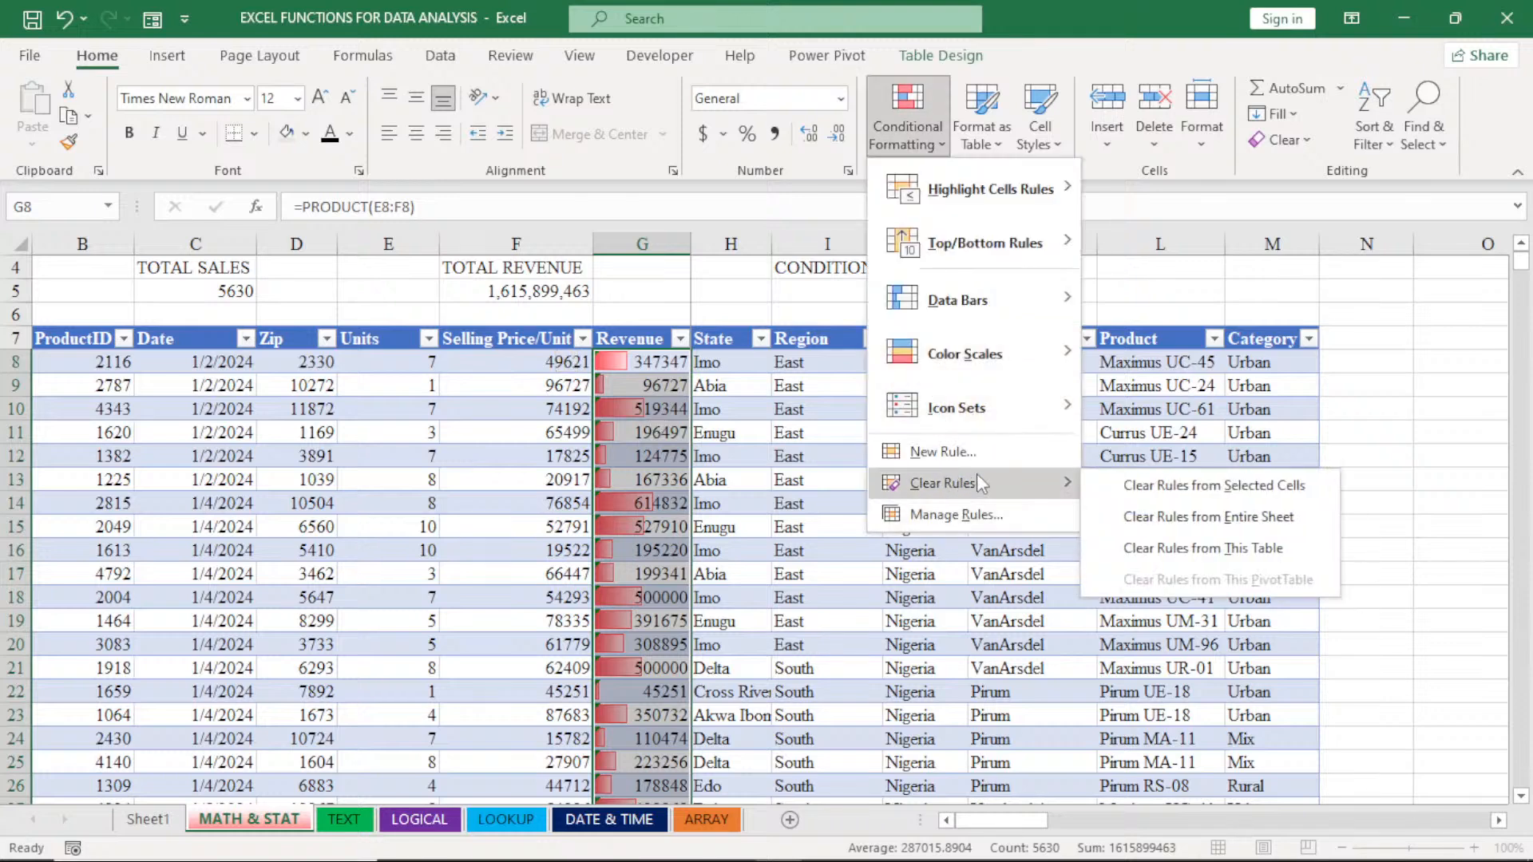
left_click(1147, 517)
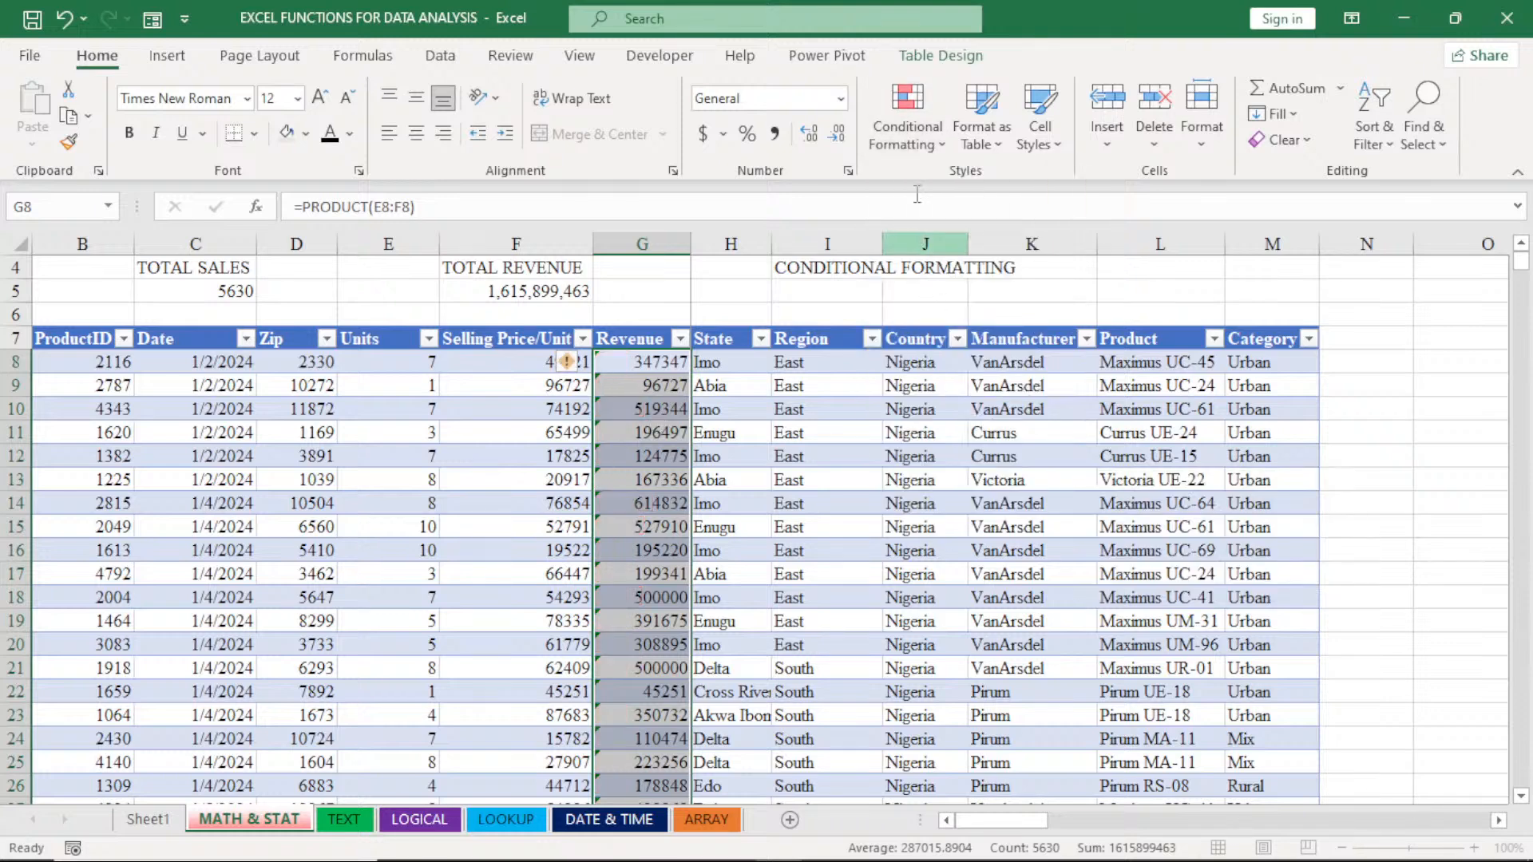
- Apply the Green - Yellow - Red color scale to the selected Revenue cells
left_click(910, 136)
mouse_move(981, 300)
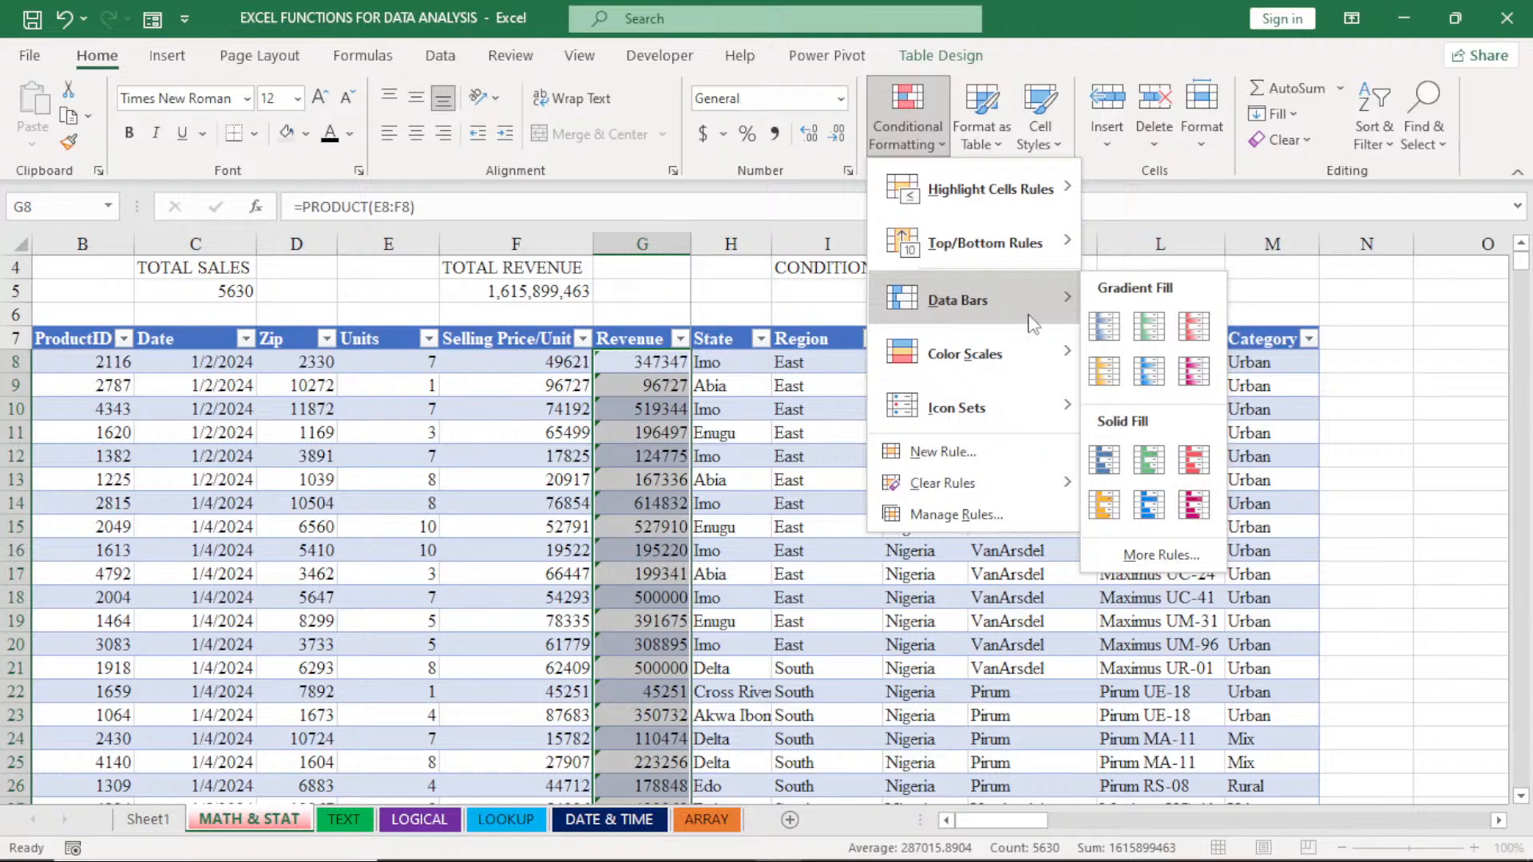
mouse_move(981, 359)
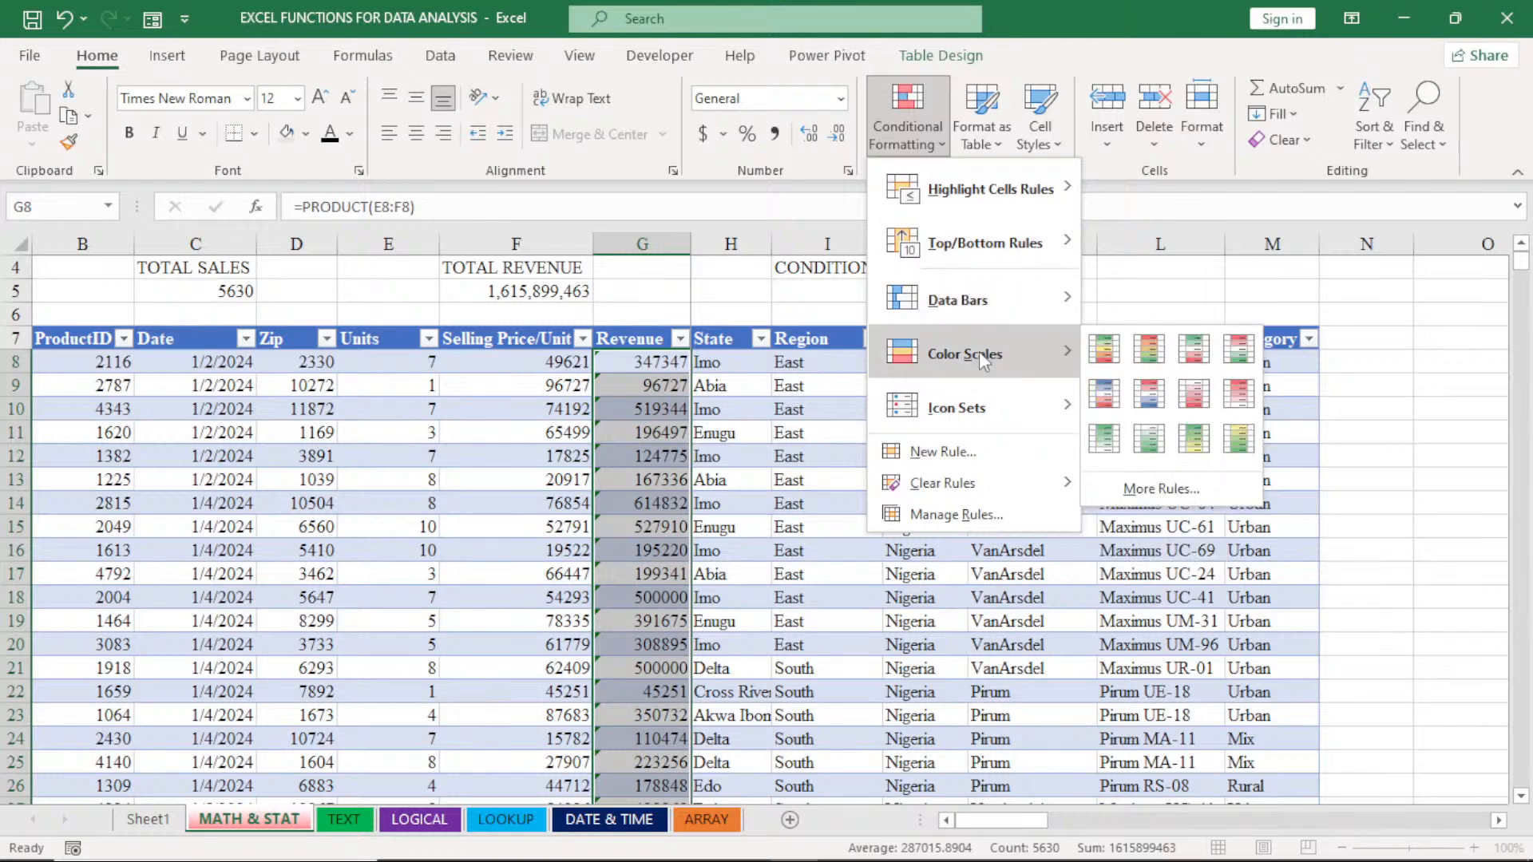
left_click(1107, 354)
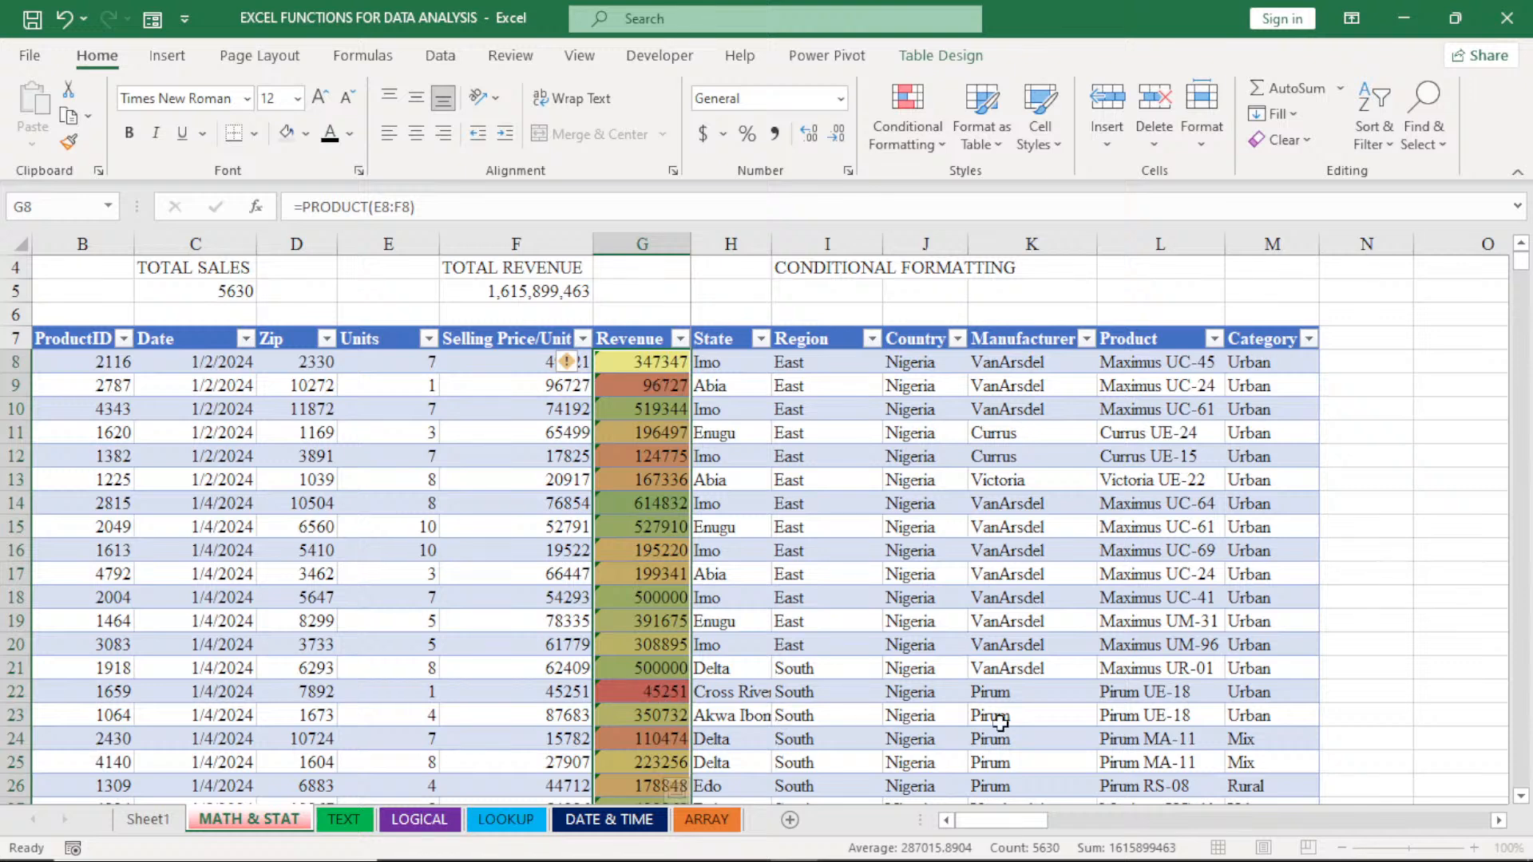
left_click(1520, 798)
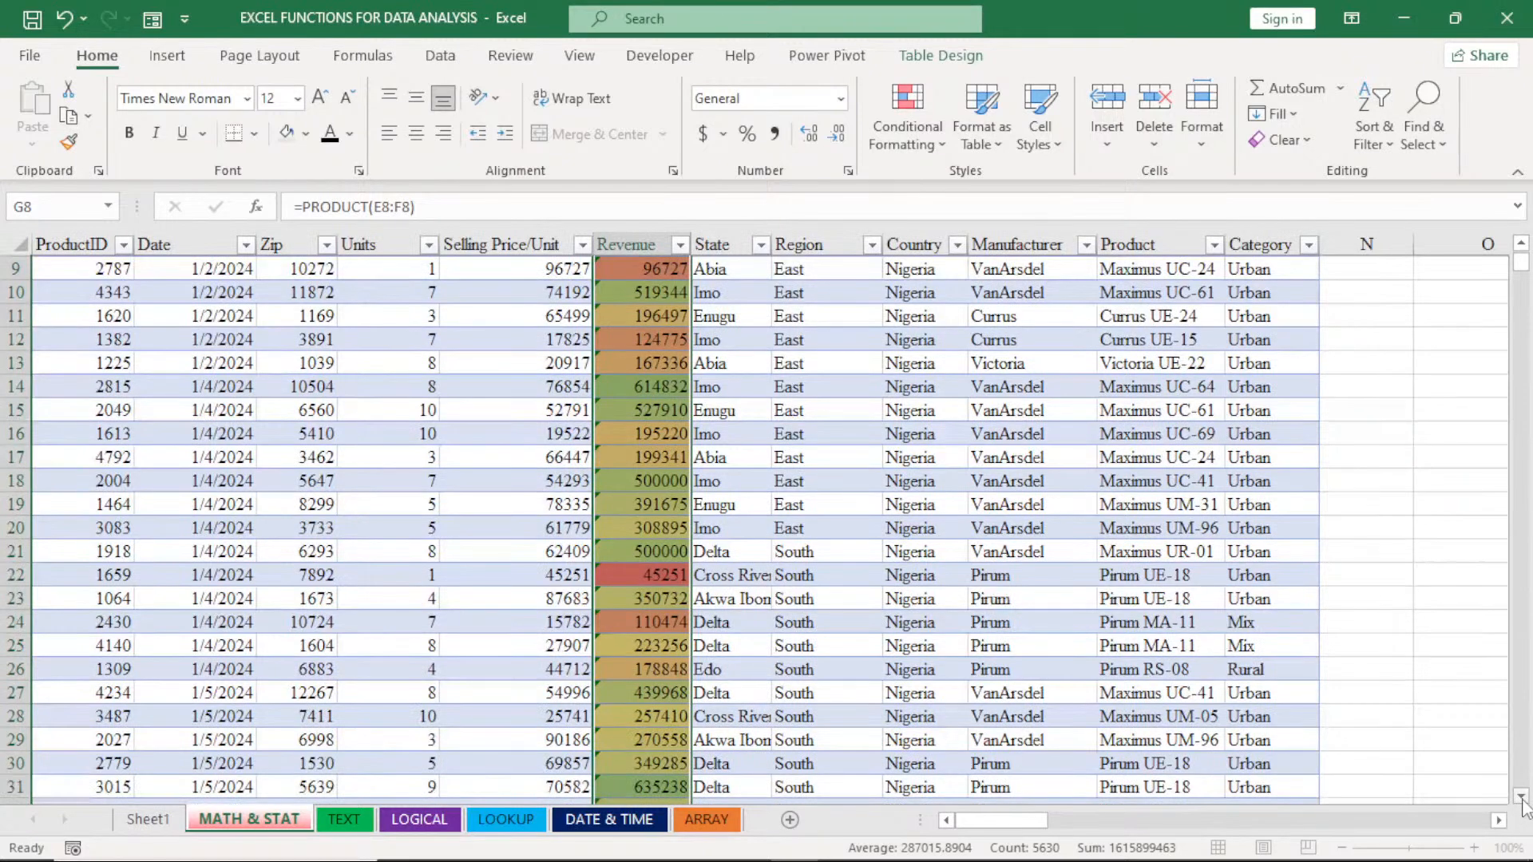
left_click(1520, 798)
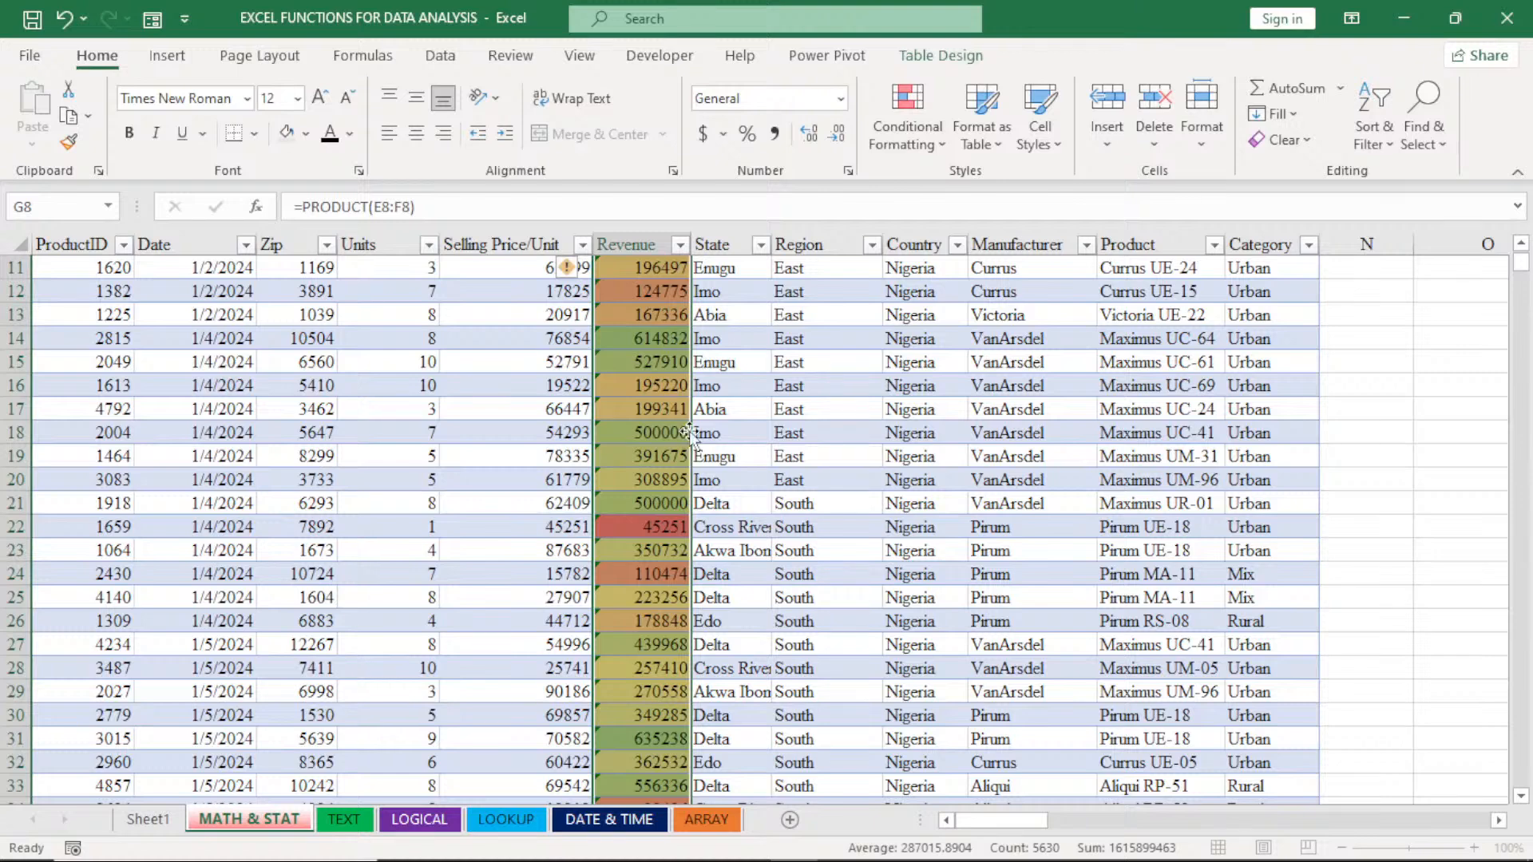
left_click(1520, 798)
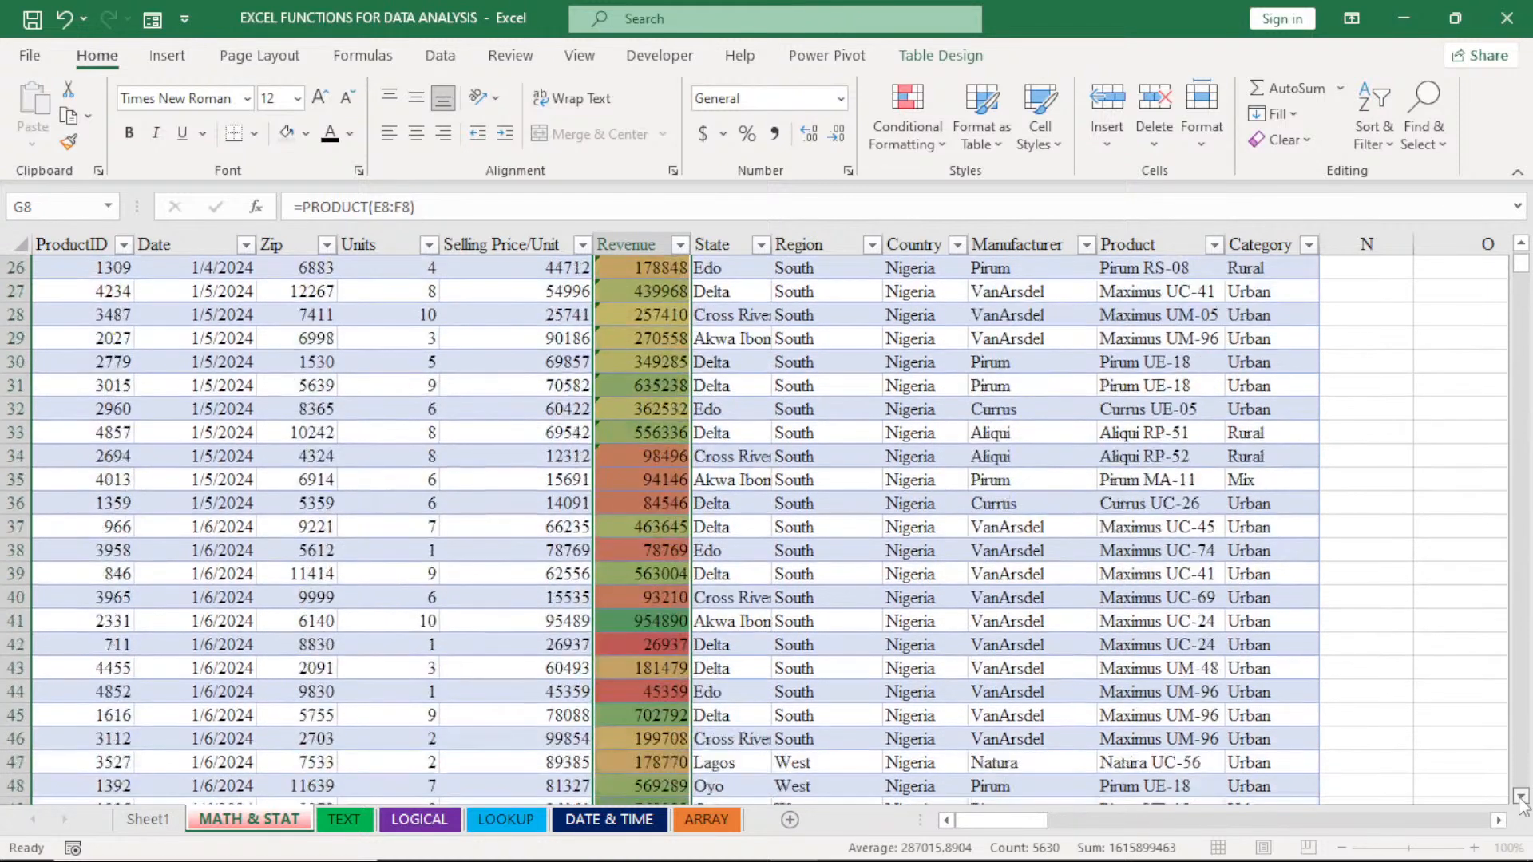
left_click(1521, 798)
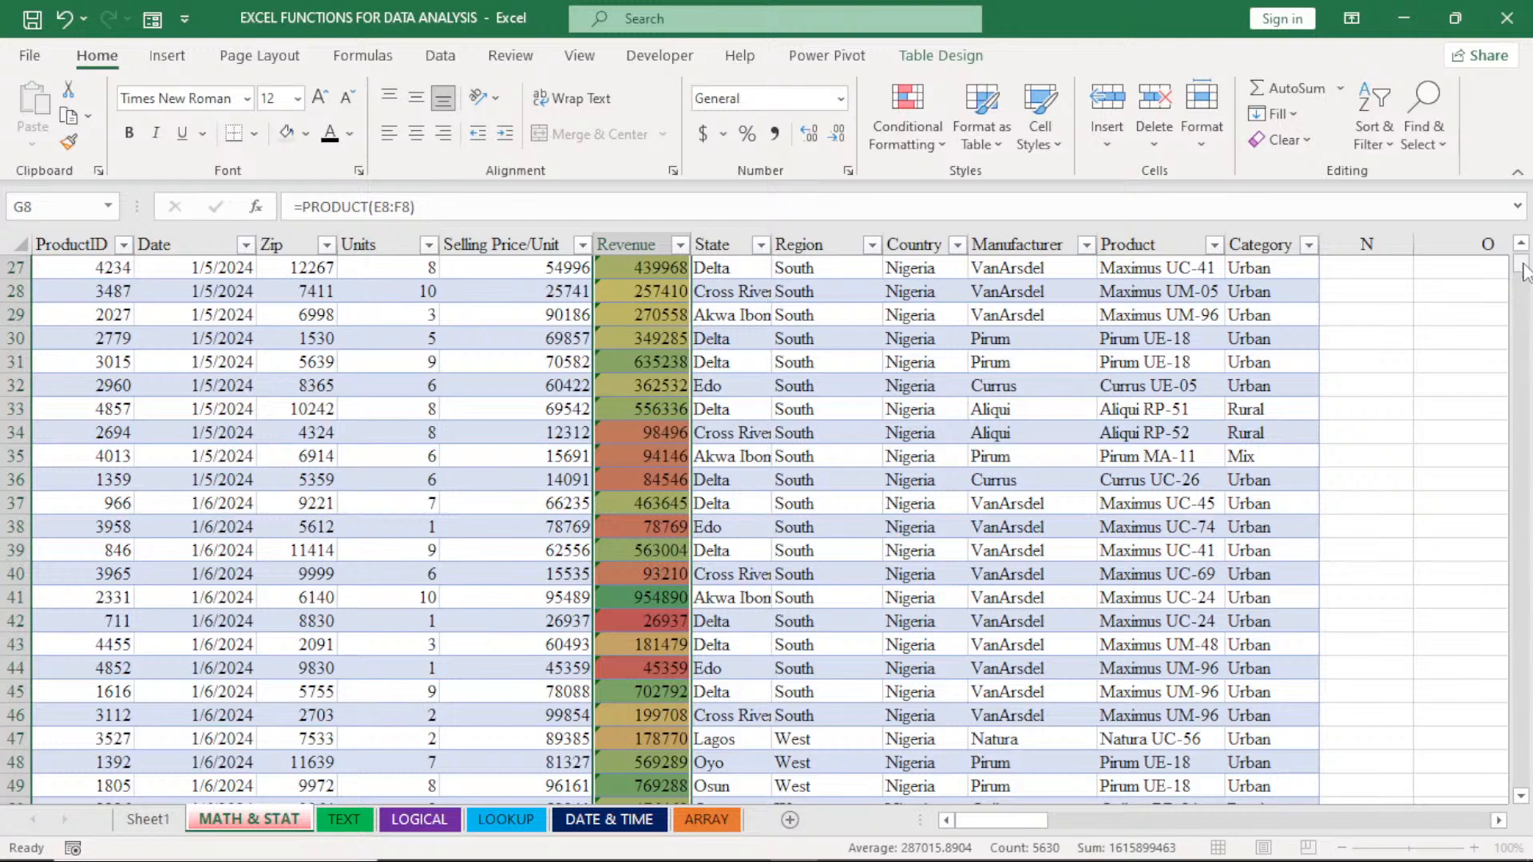
scroll(1525, 271, "up", 9)
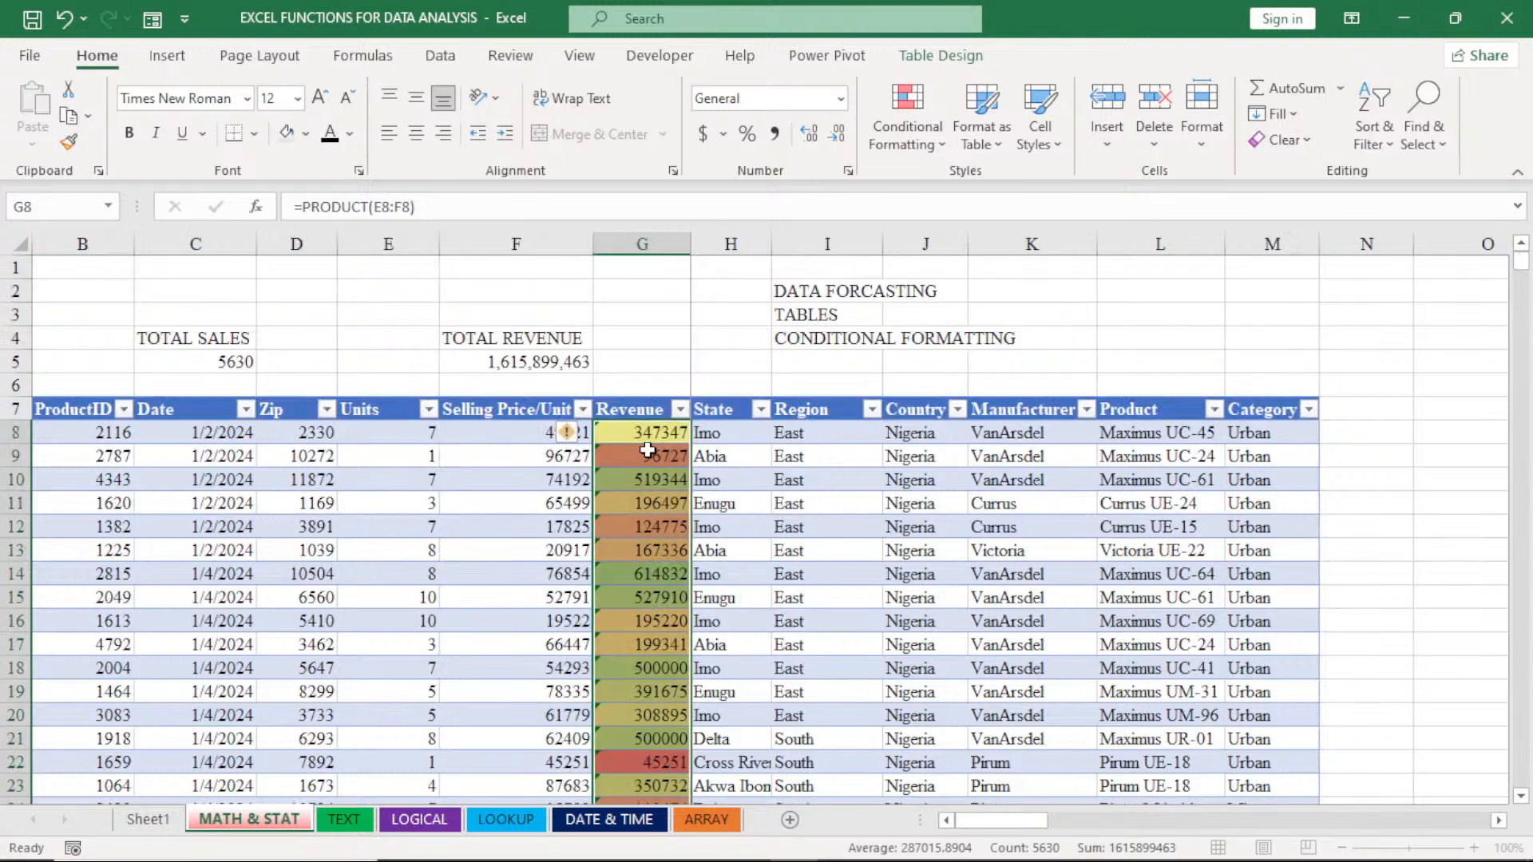
- Clear the color scale rule from the selected Revenue cells only
left_click(909, 134)
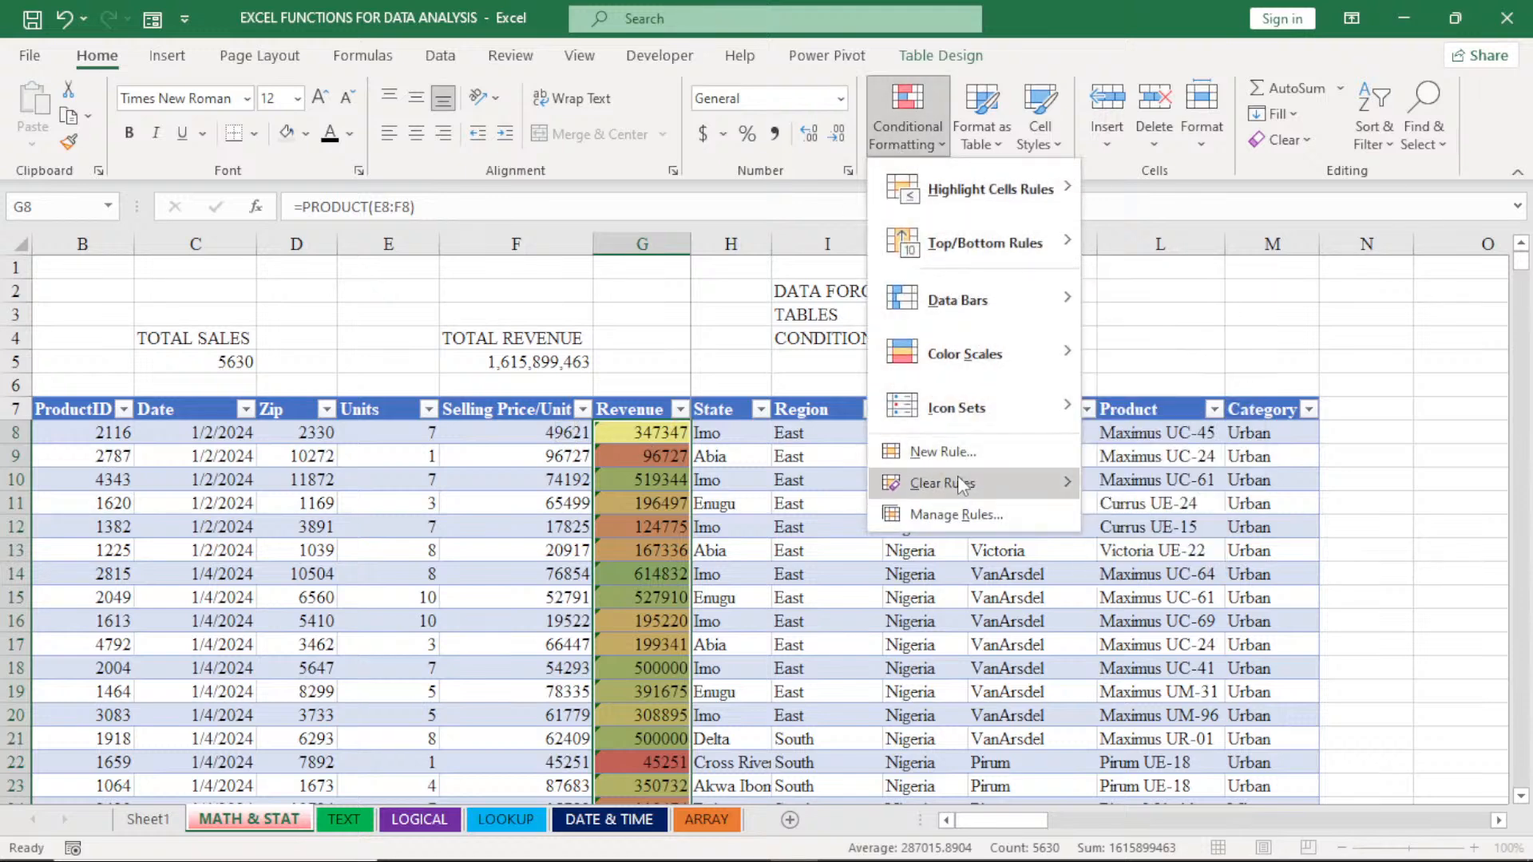
mouse_move(958, 483)
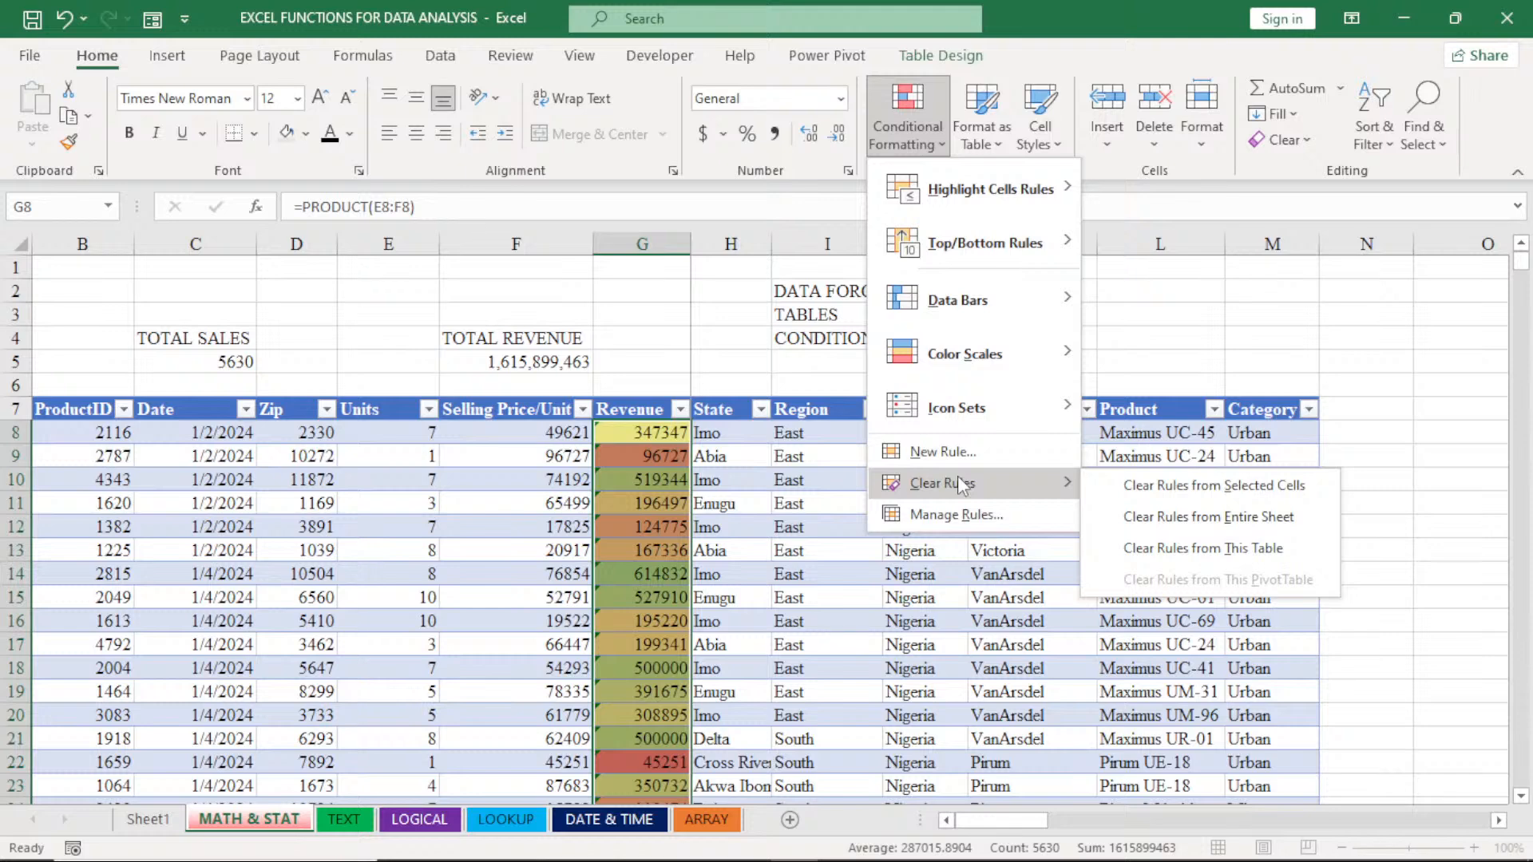
left_click(1214, 486)
- Apply the directional icon set of three colored arrows to the selected Revenue cells
left_click(906, 138)
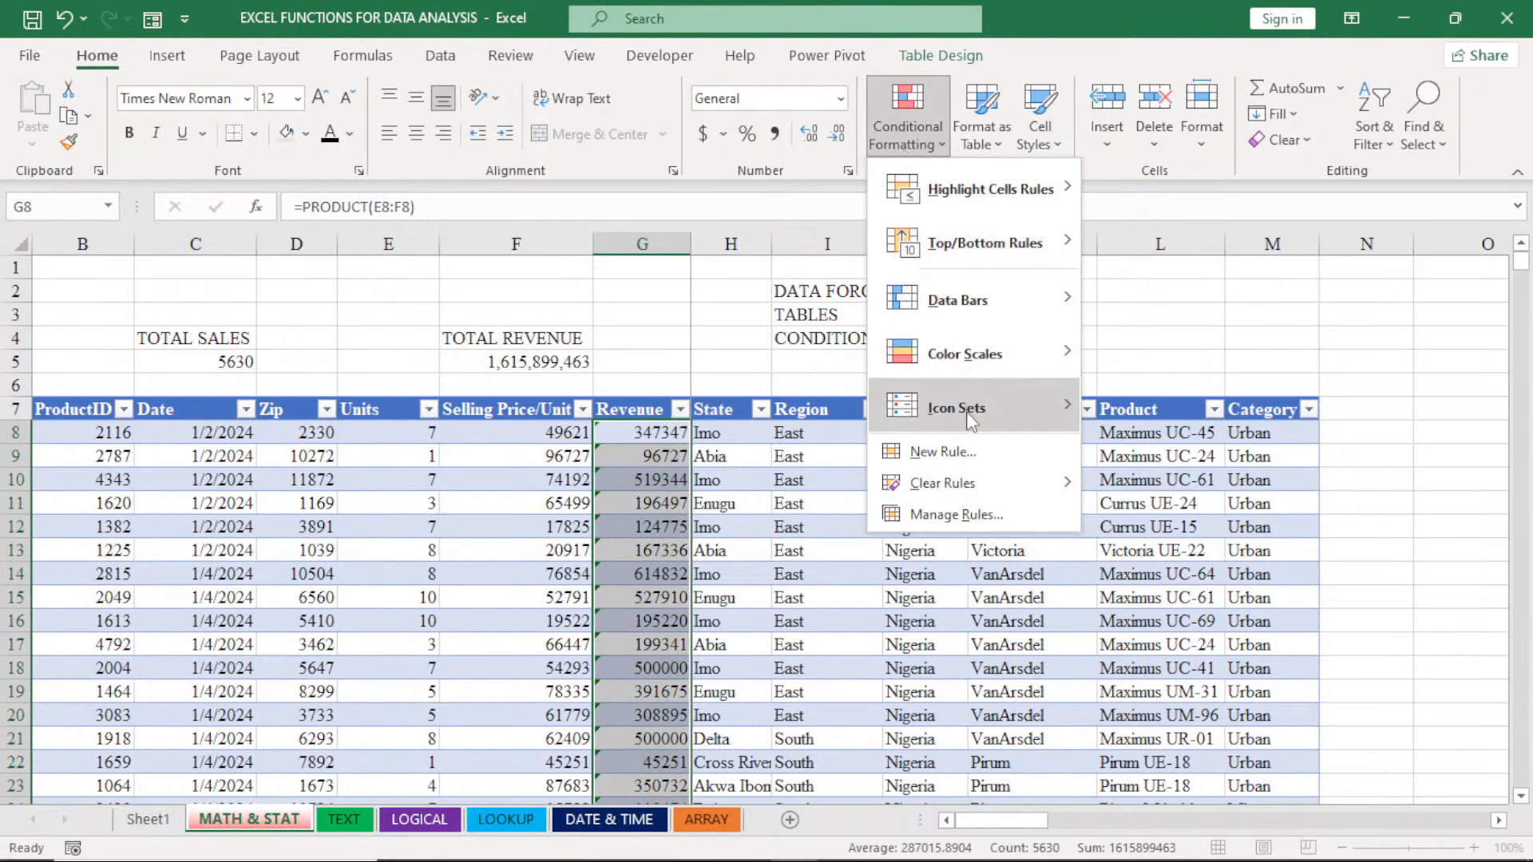
mouse_move(969, 421)
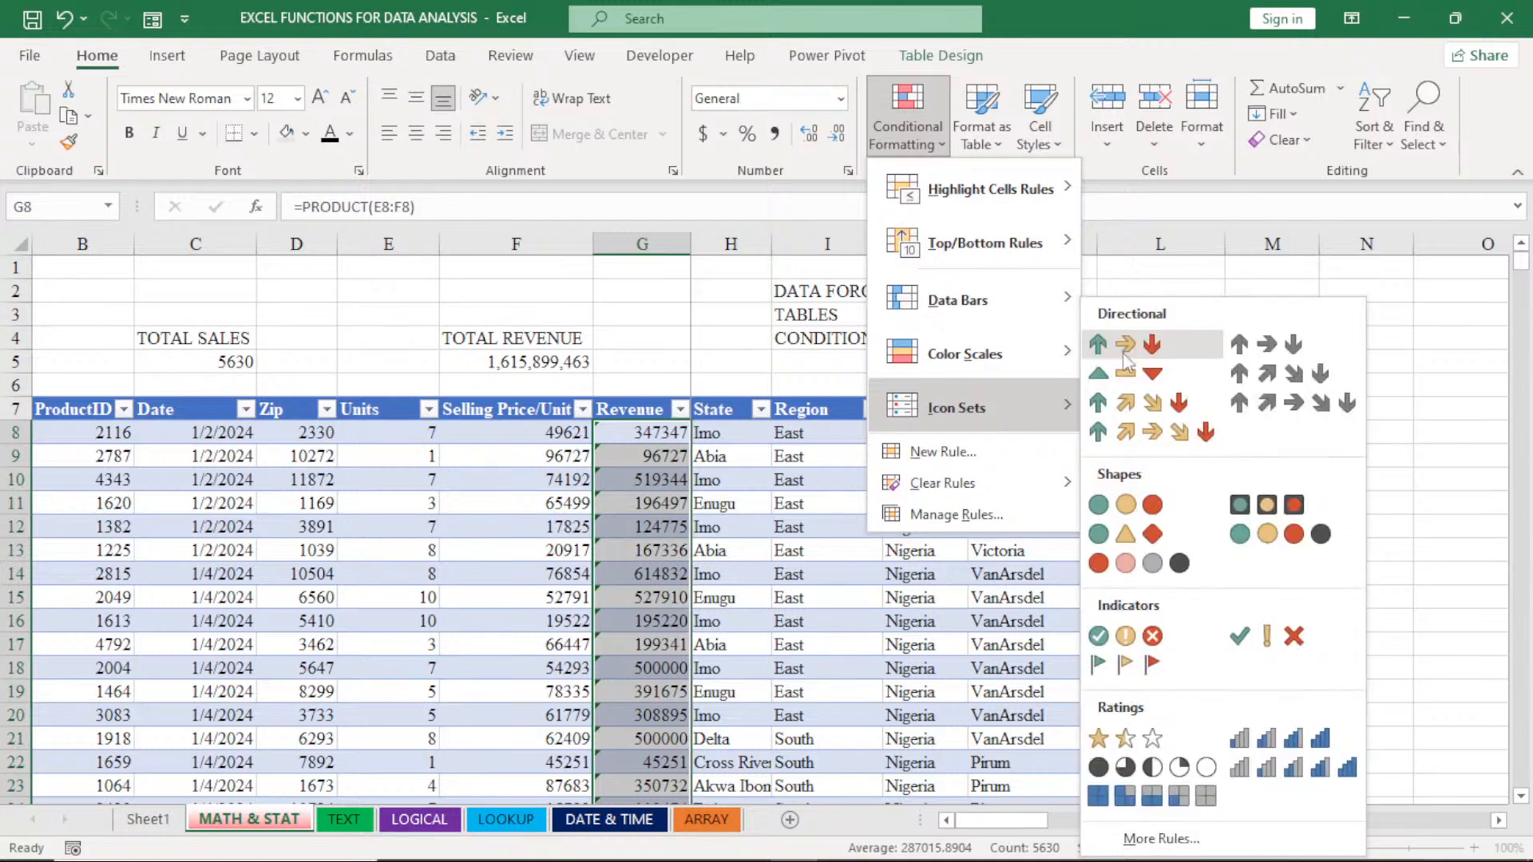
left_click(1125, 352)
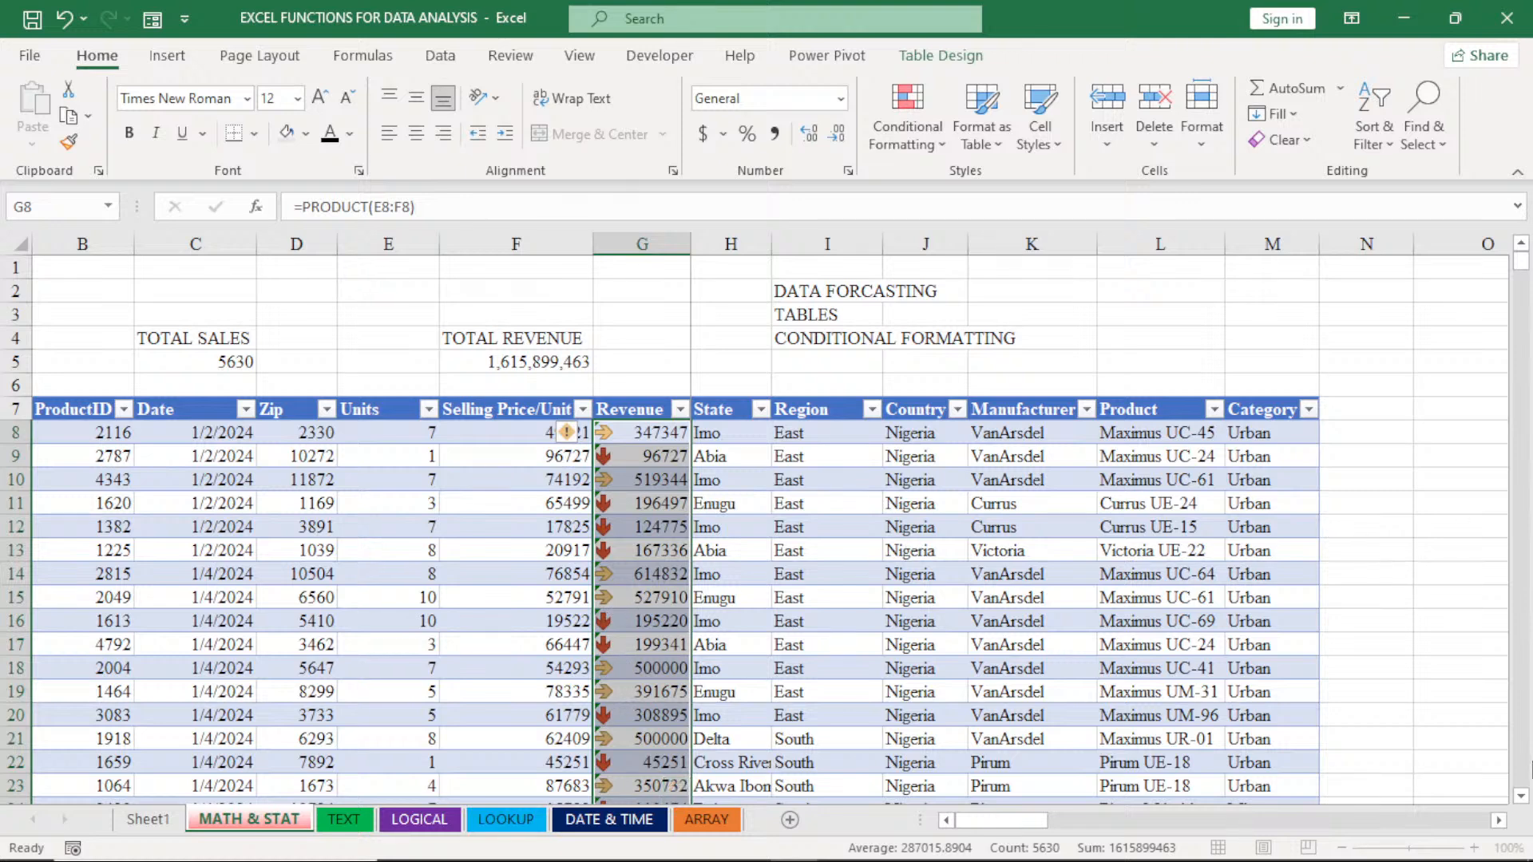
scroll(1526, 786, "down", 3)
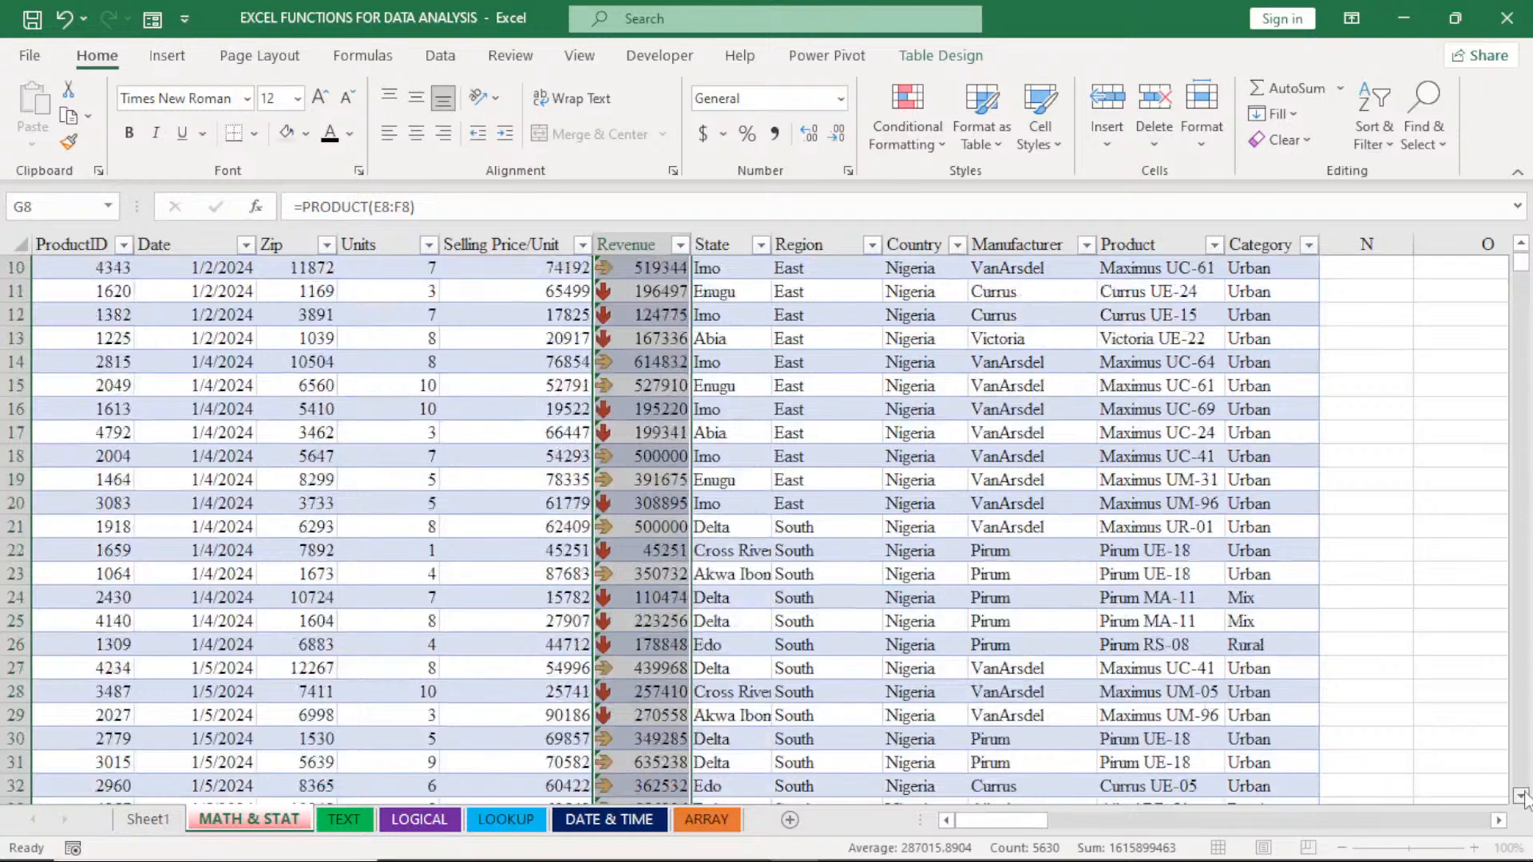
scroll(1523, 798, "down", 5)
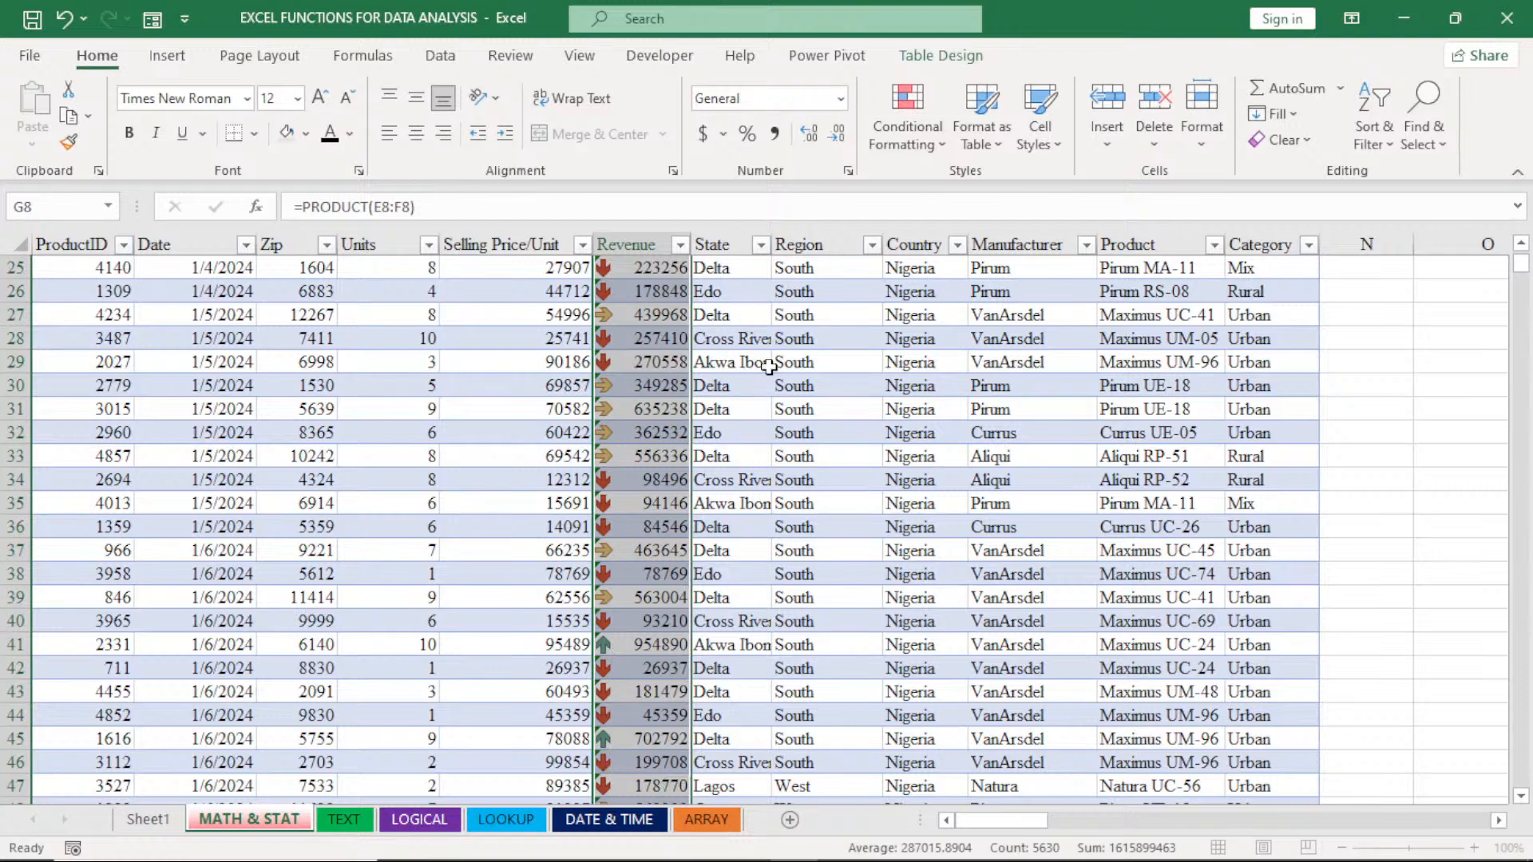
- Switch the Revenue cells' icon set to the directional set of colored triangles and dash
left_click(884, 137)
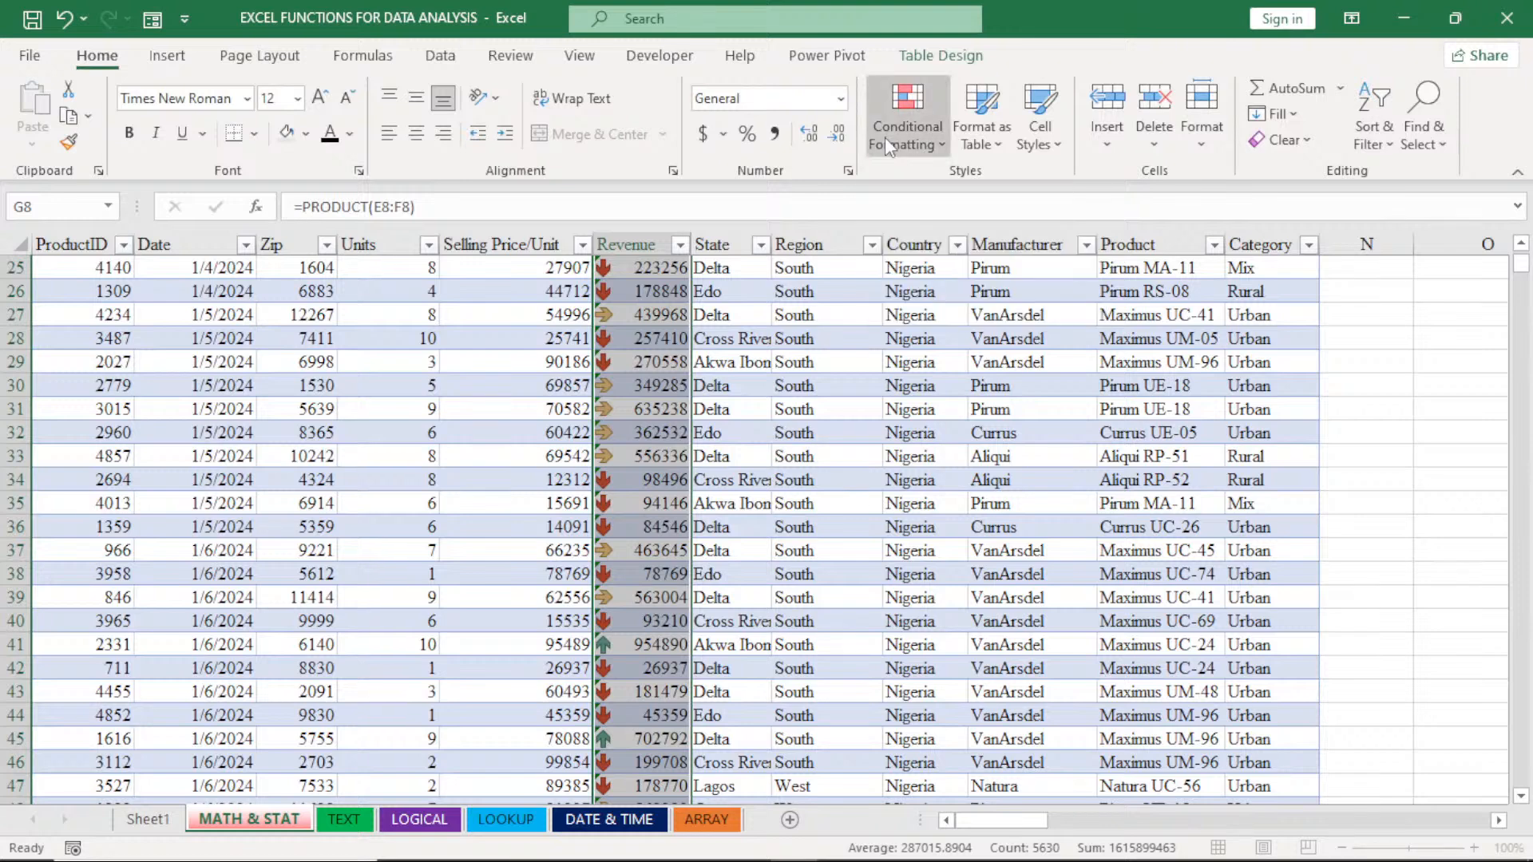
mouse_move(954, 407)
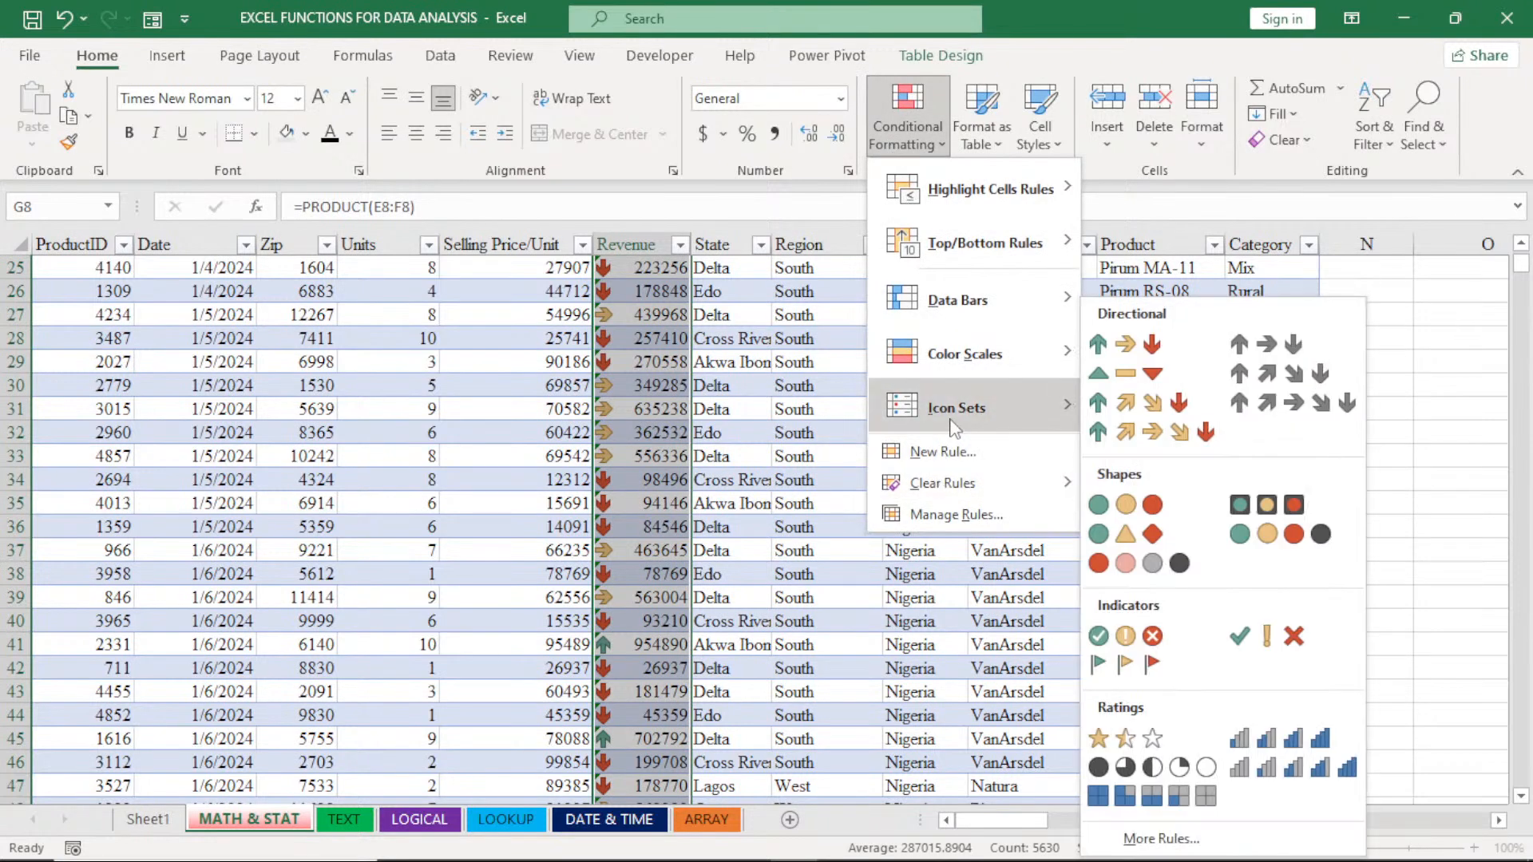
left_click(1121, 373)
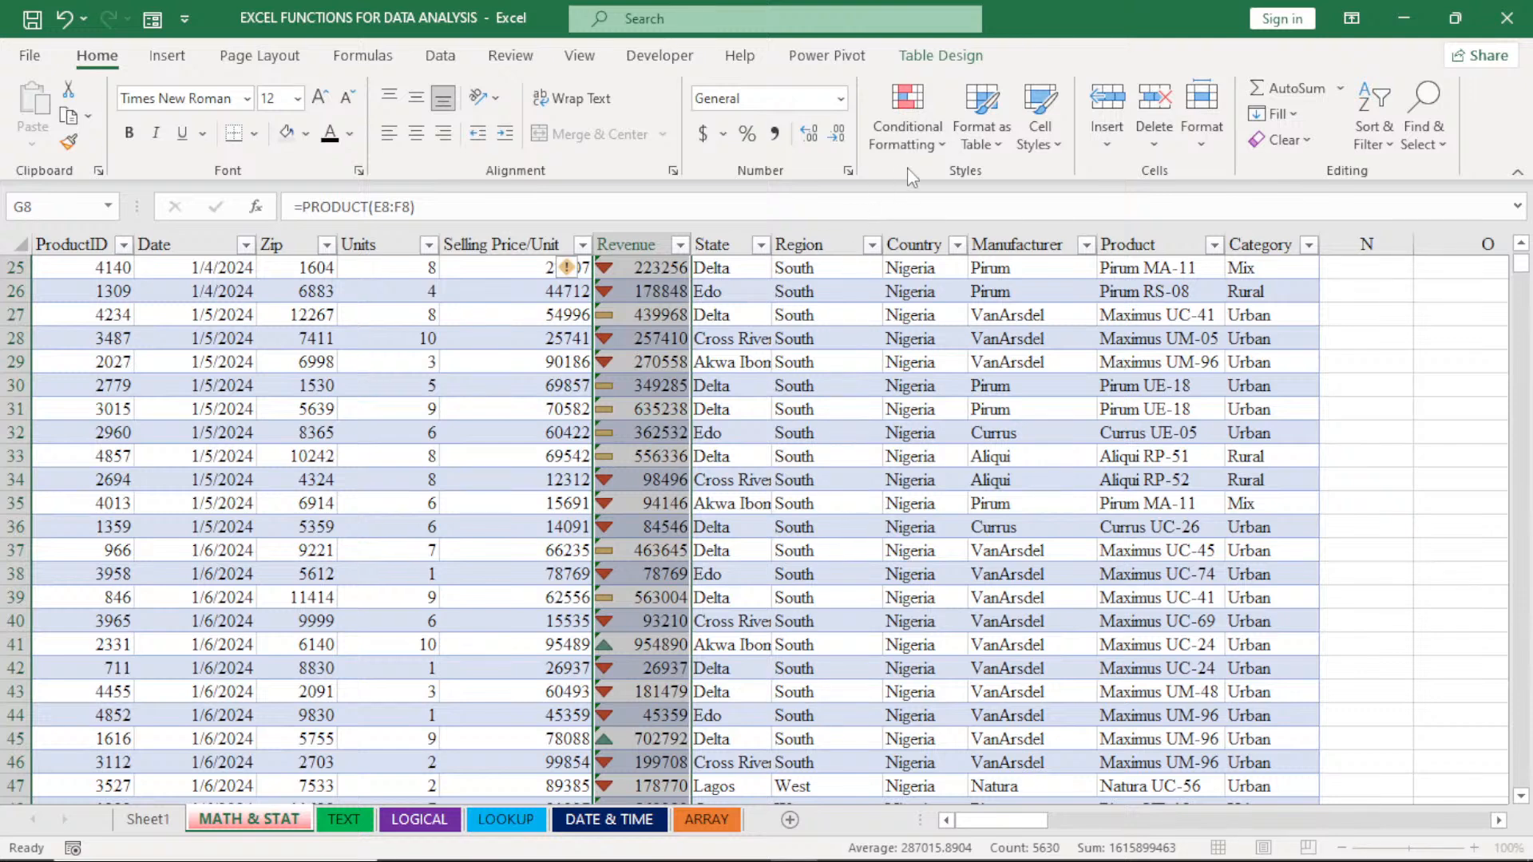
- Change the Revenue icons to the uncircled indicator set of check mark, exclamation mark and cross
left_click(907, 128)
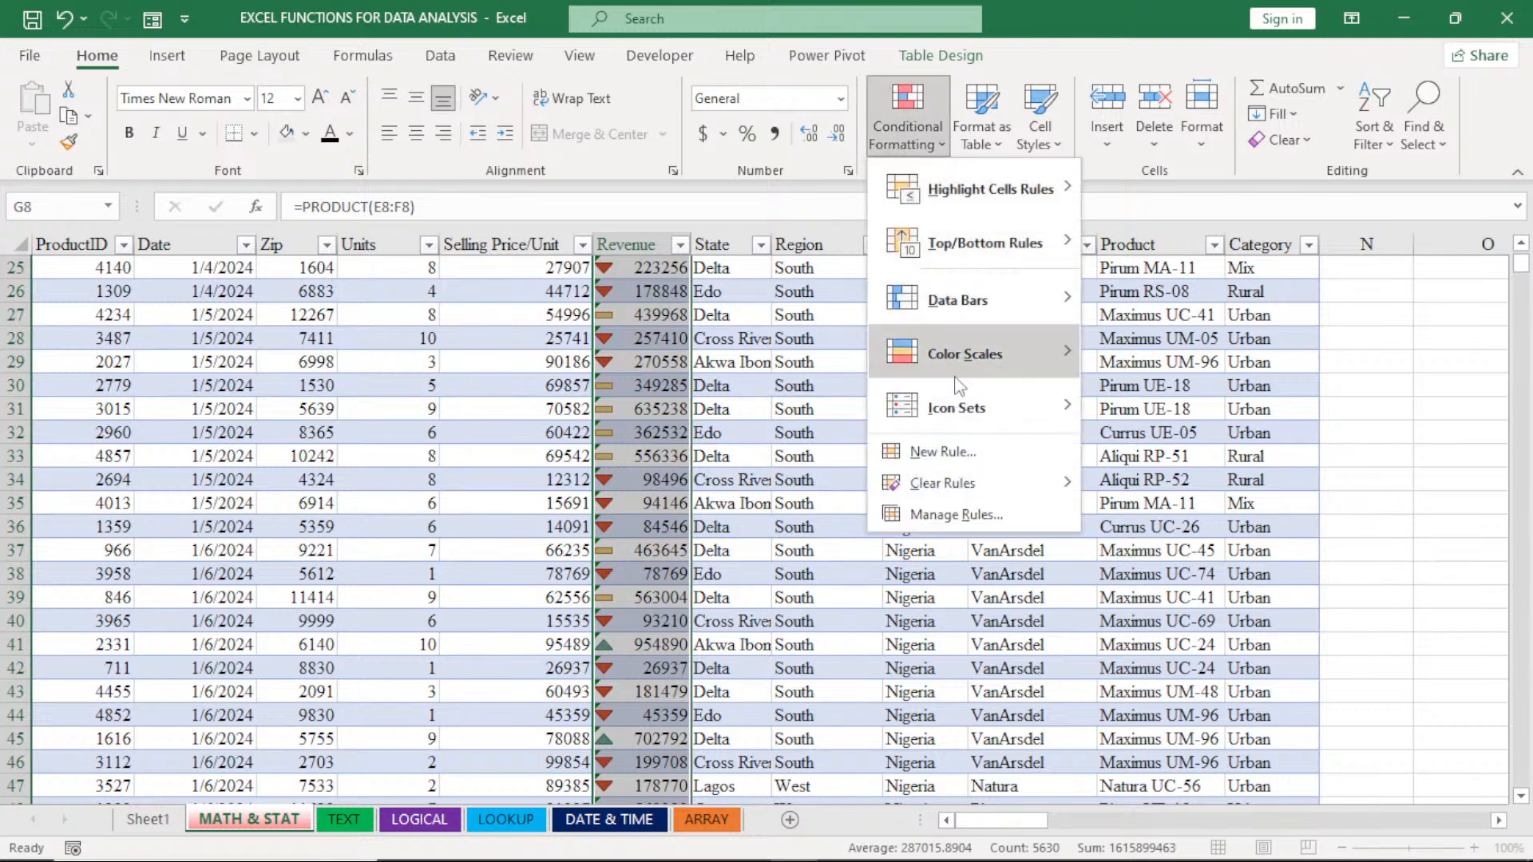
mouse_move(956, 404)
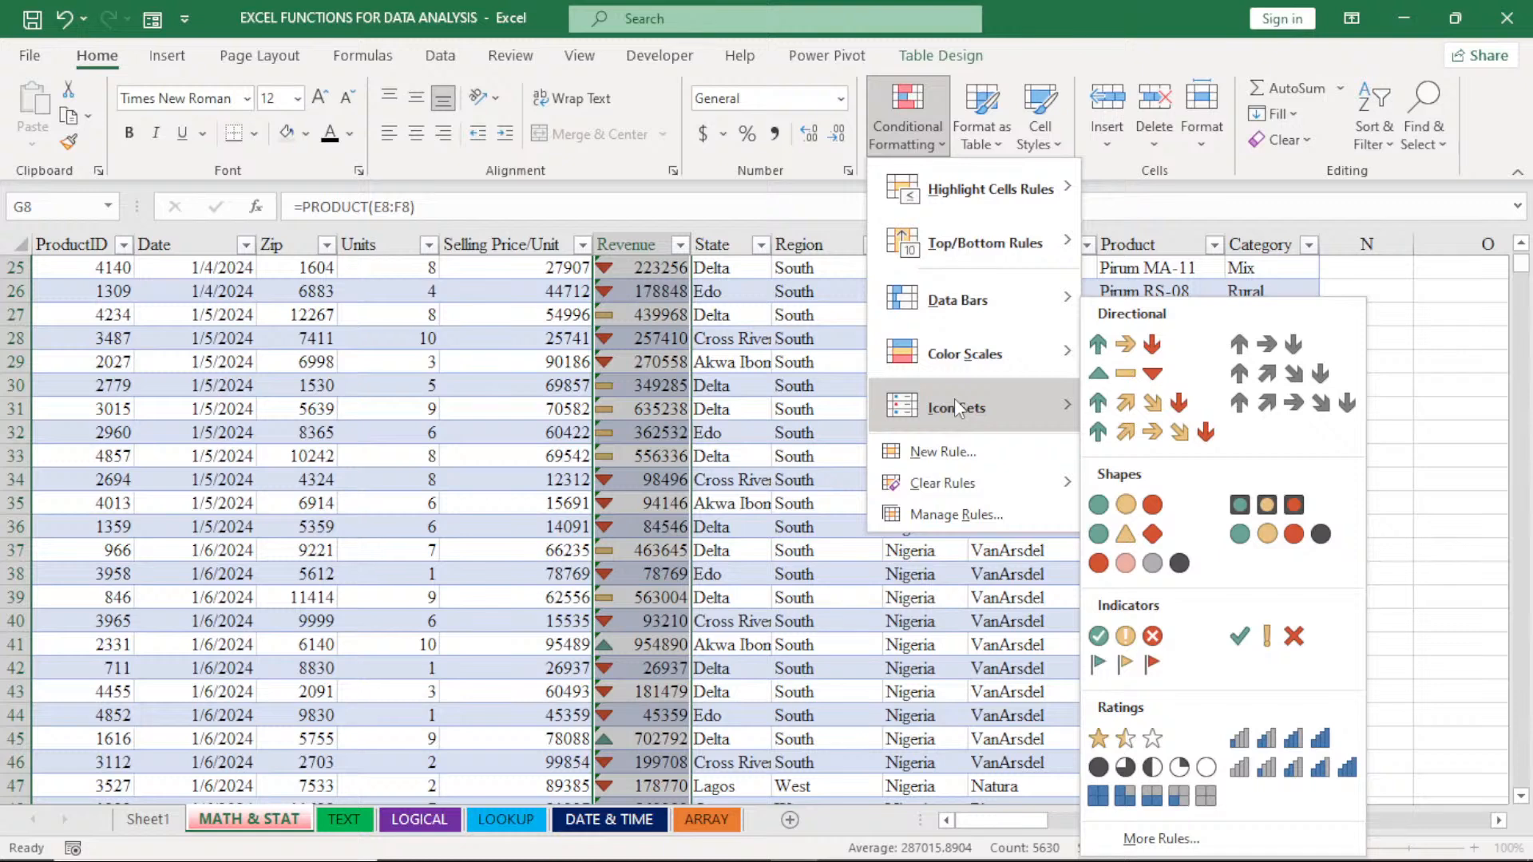
left_click(1240, 637)
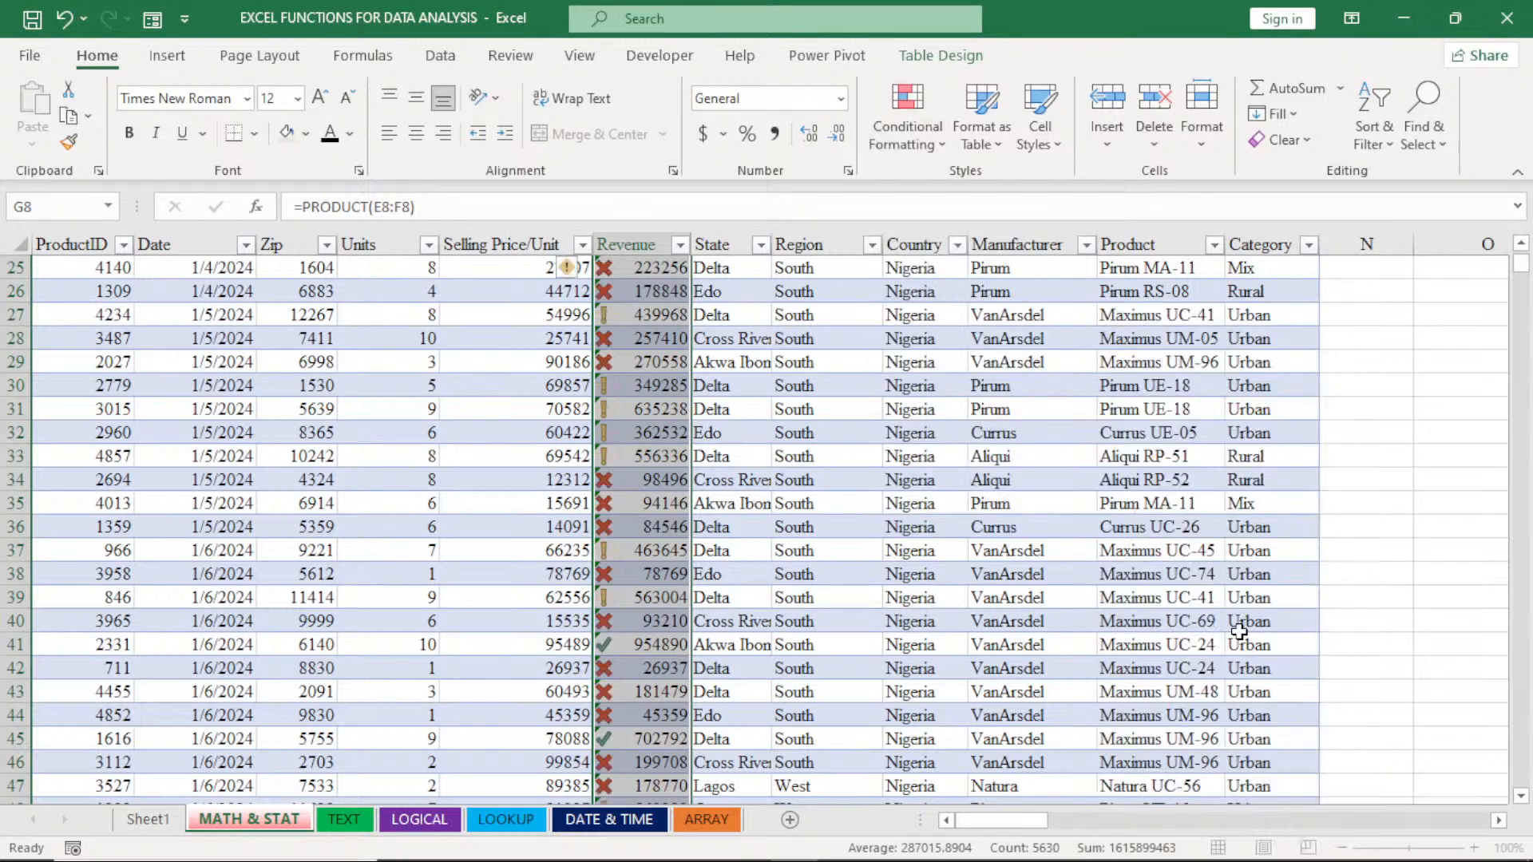
- Change the Revenue icons to the circled indicator set of check mark, exclamation mark and cross
left_click(906, 142)
mouse_move(978, 426)
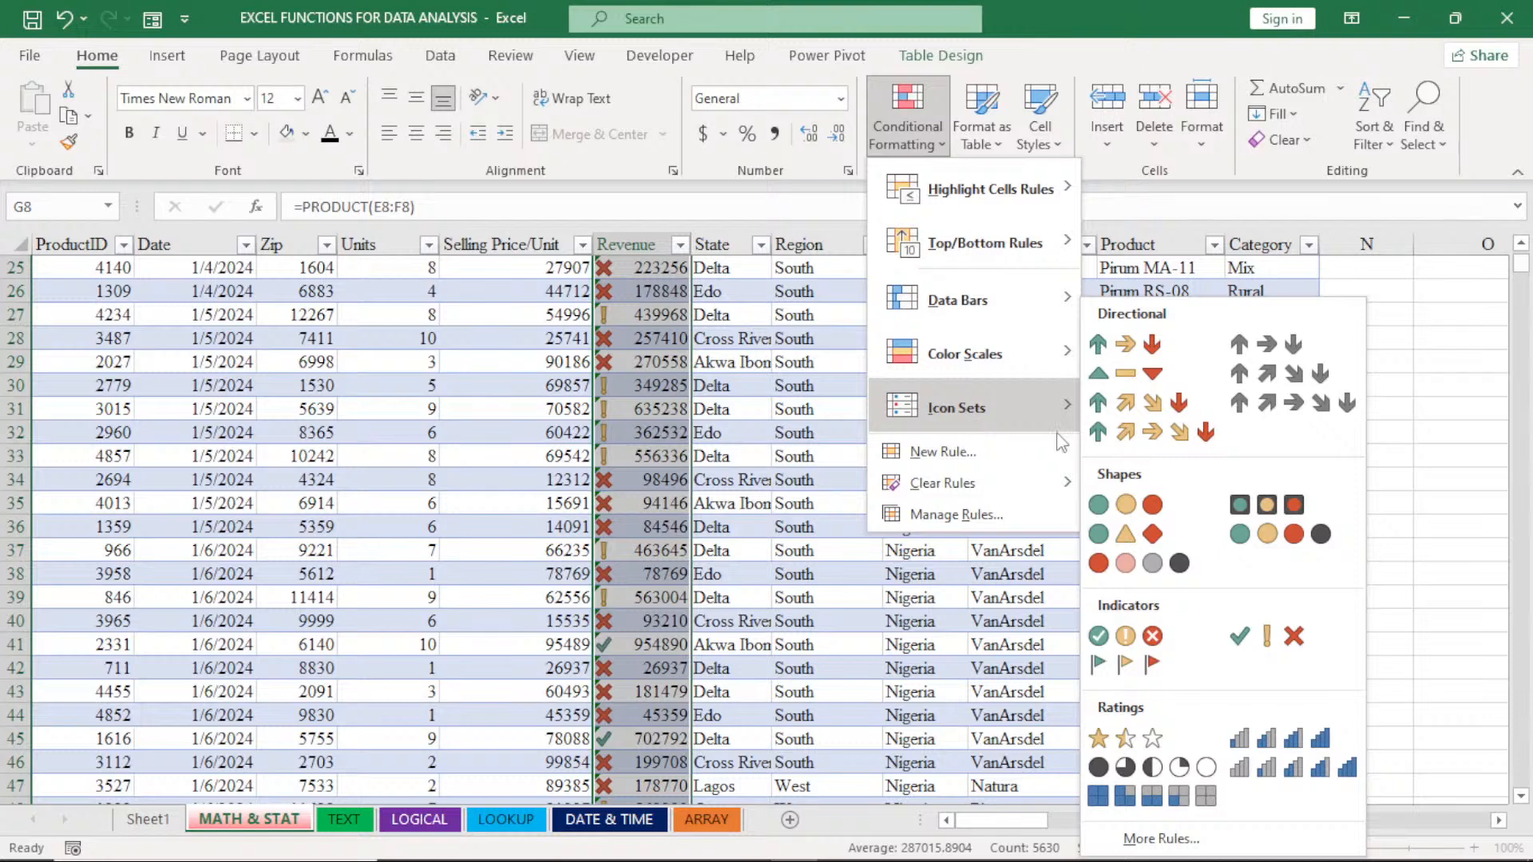
left_click(1114, 638)
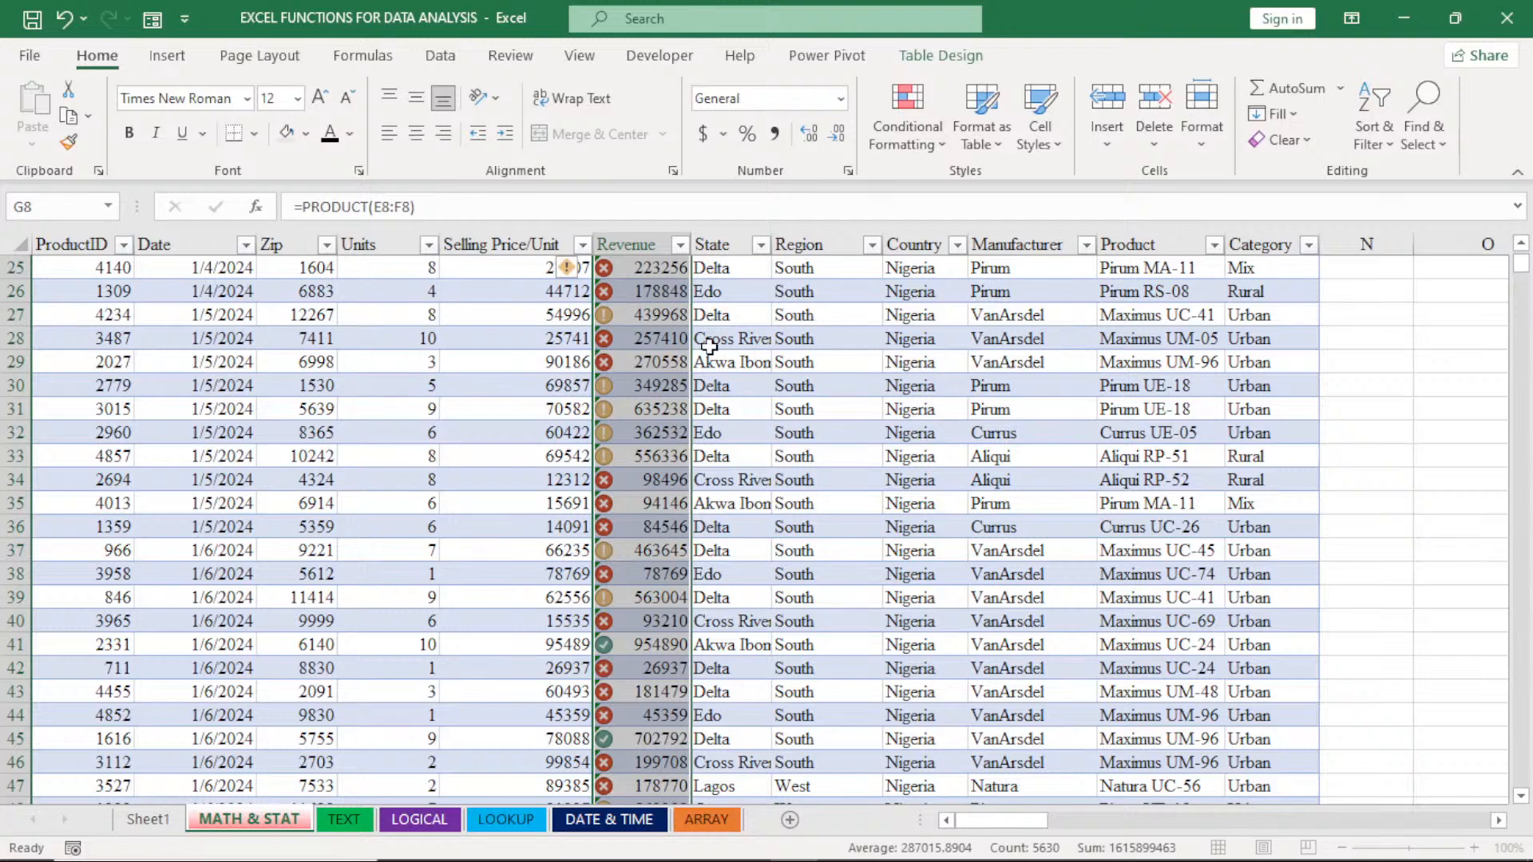
left_click(901, 147)
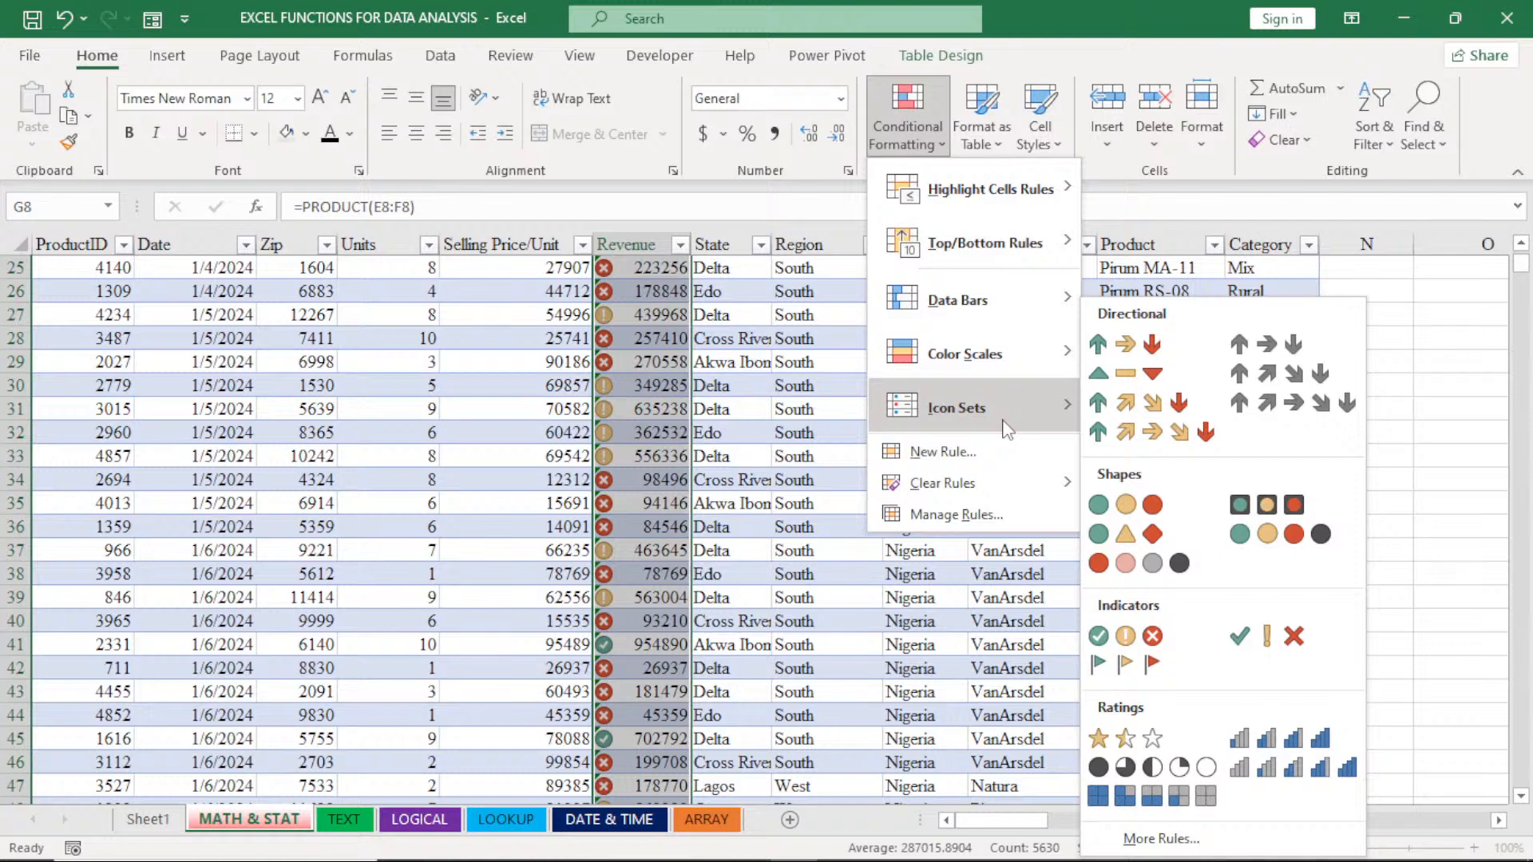
left_click(796, 463)
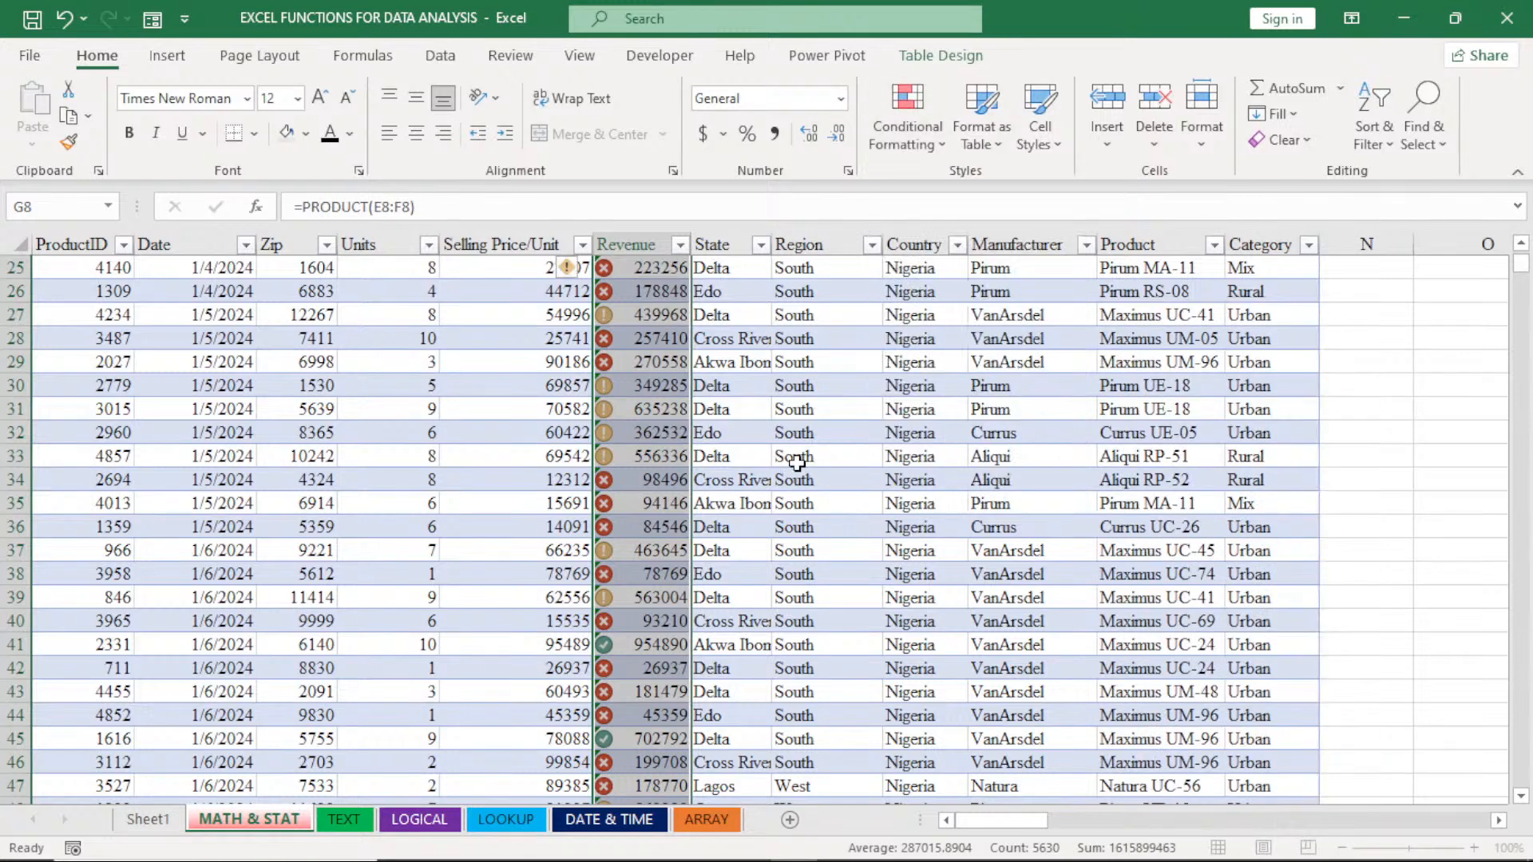